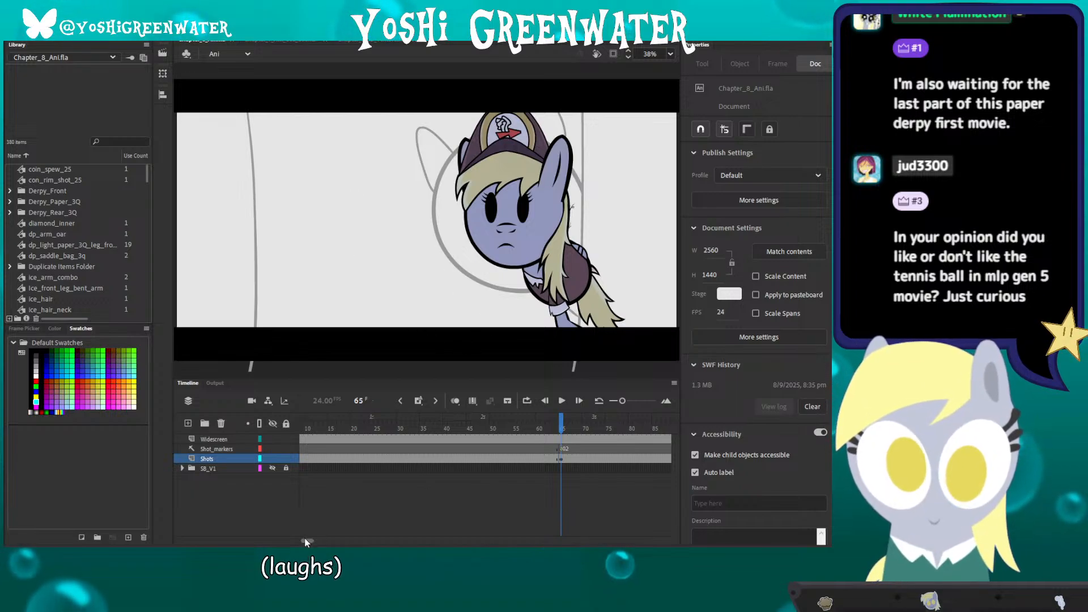
Step: Play the chapter's animation from frame 65 and scrub between frames 85 and 95 to review the character's pose change
left_click_drag(305, 540, 308, 539)
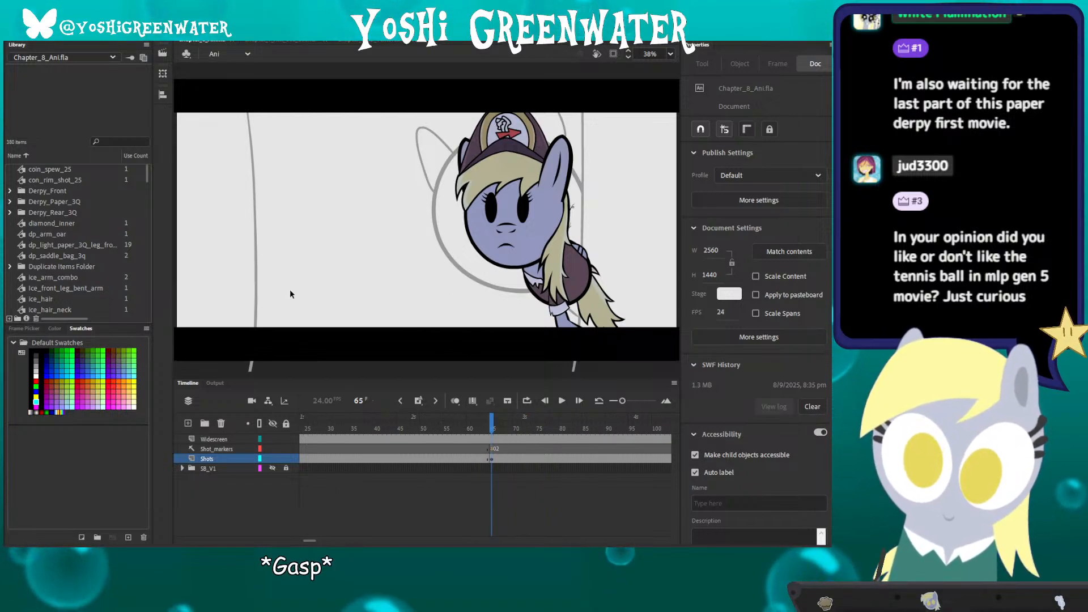
key("Return")
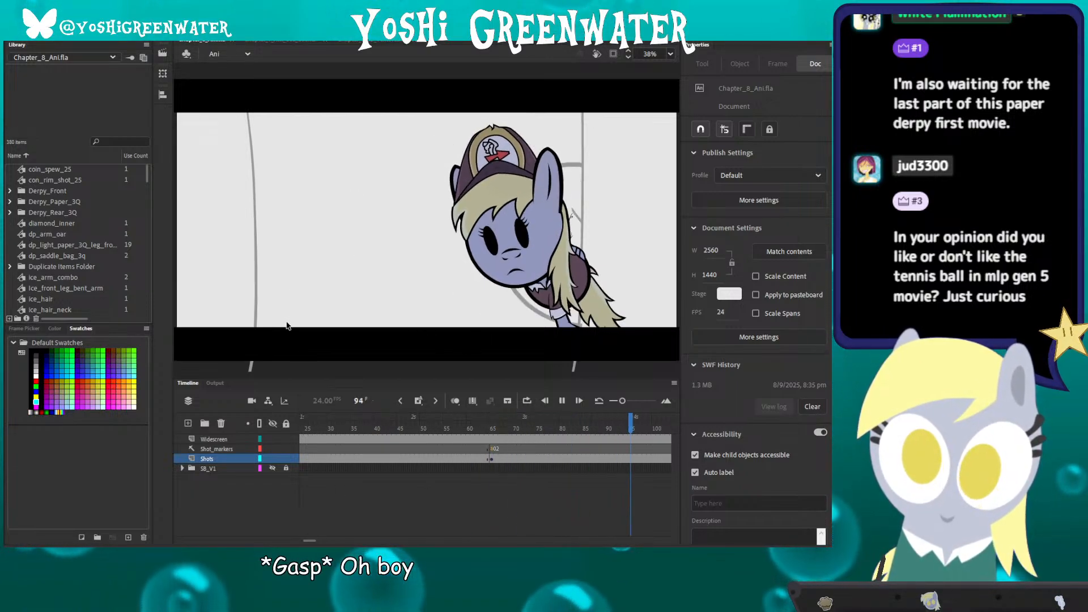
key("Return")
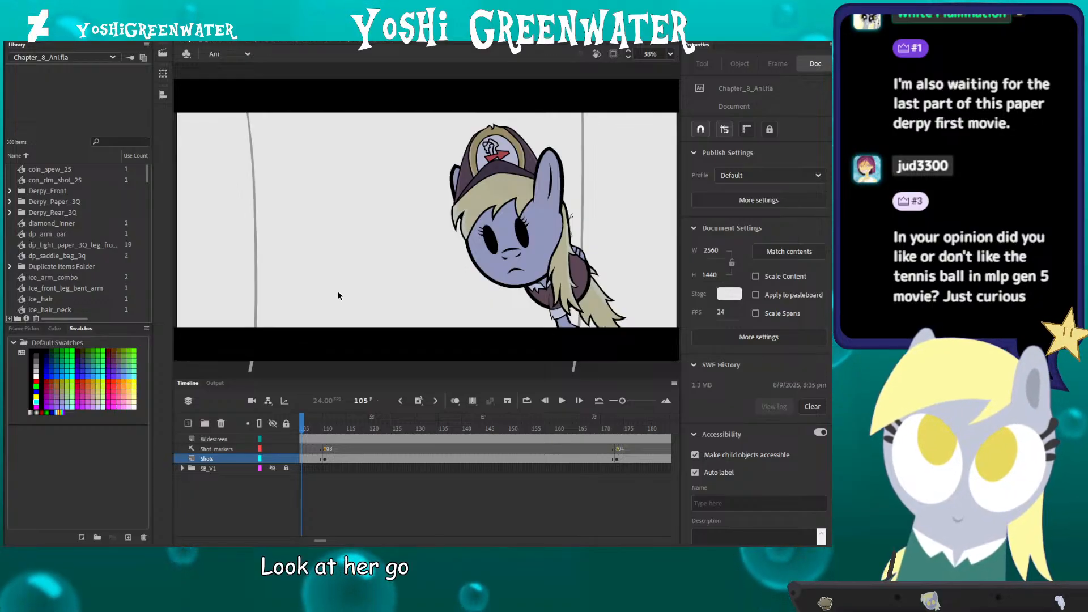
left_click_drag(320, 539, 313, 539)
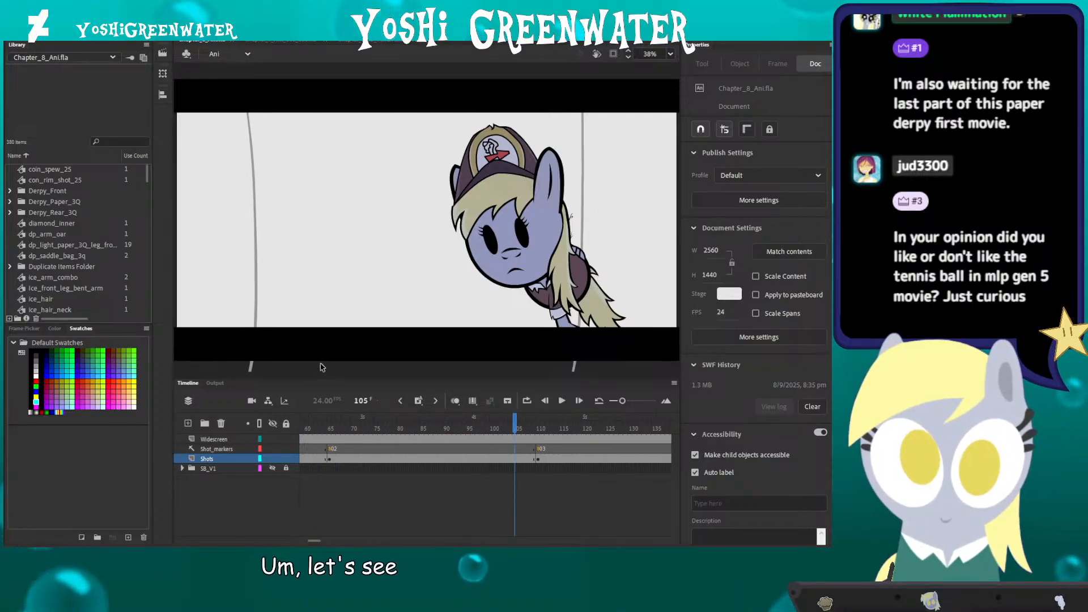
left_click_drag(318, 379, 318, 387)
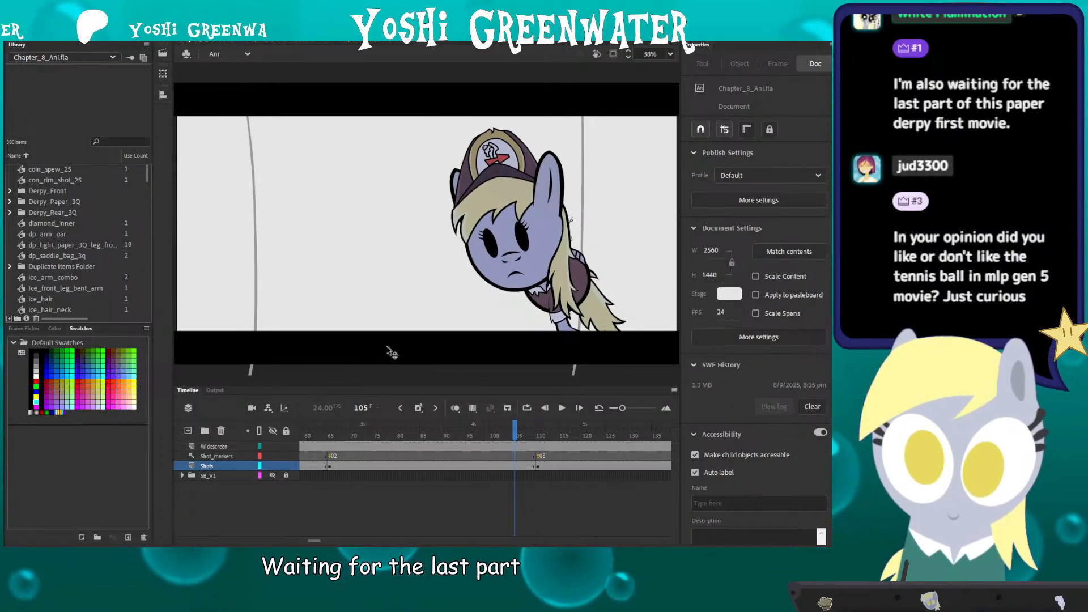
left_click(422, 435)
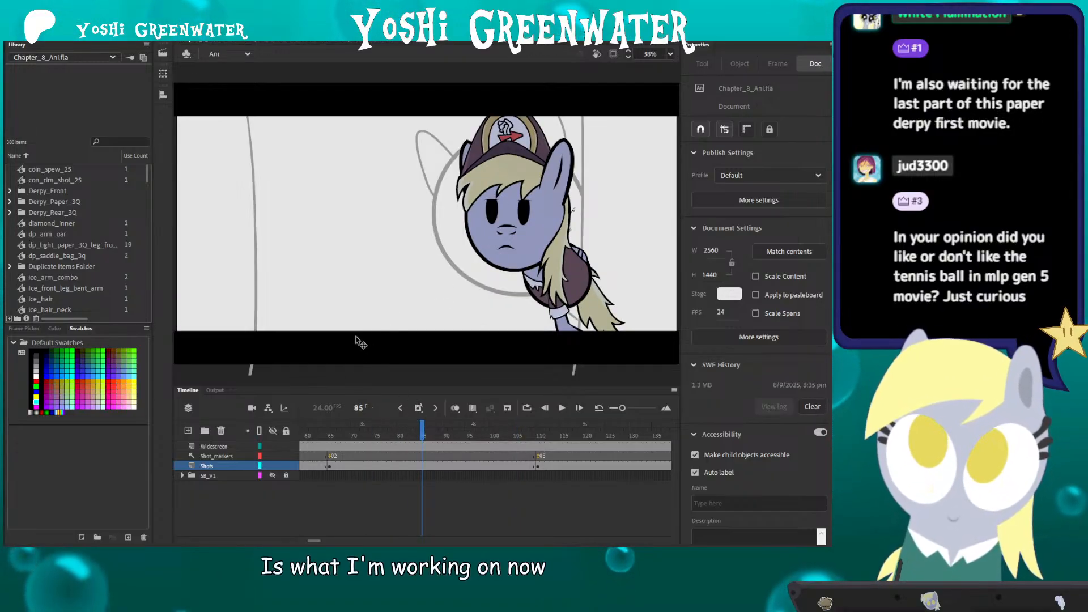
left_click_drag(423, 424, 469, 422)
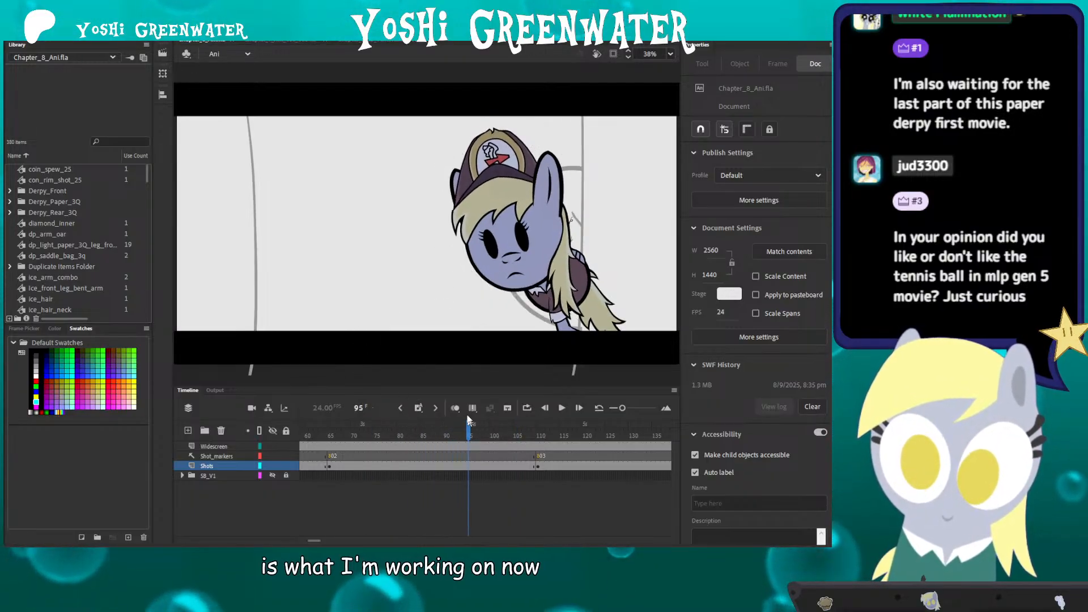
Step: Look at the end of the main timeline, return to the current shot and view frame 78
left_click_drag(315, 542, 586, 532)
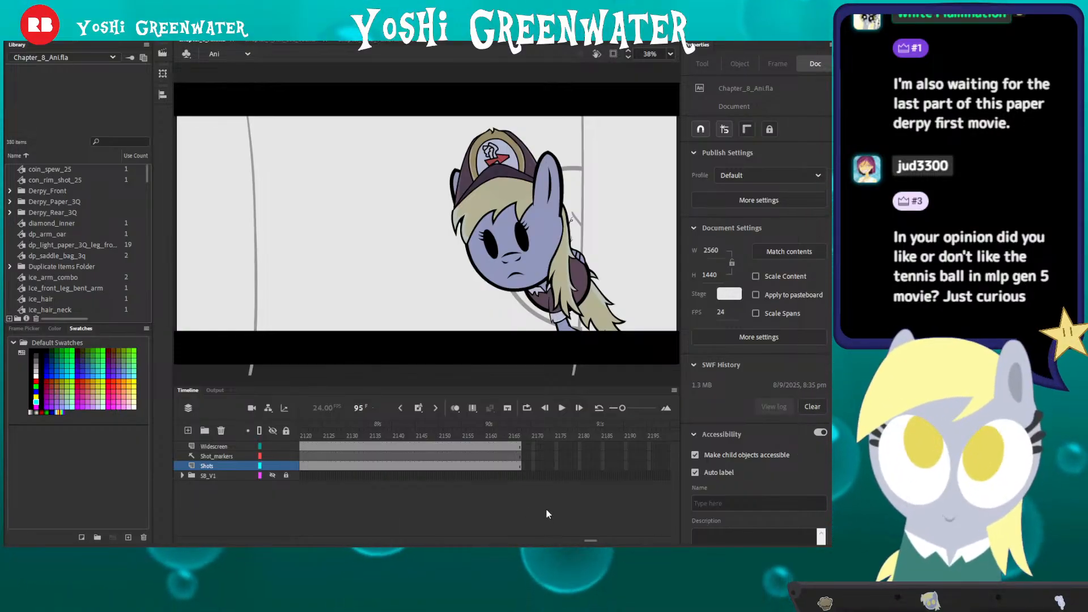
left_click_drag(587, 540, 313, 535)
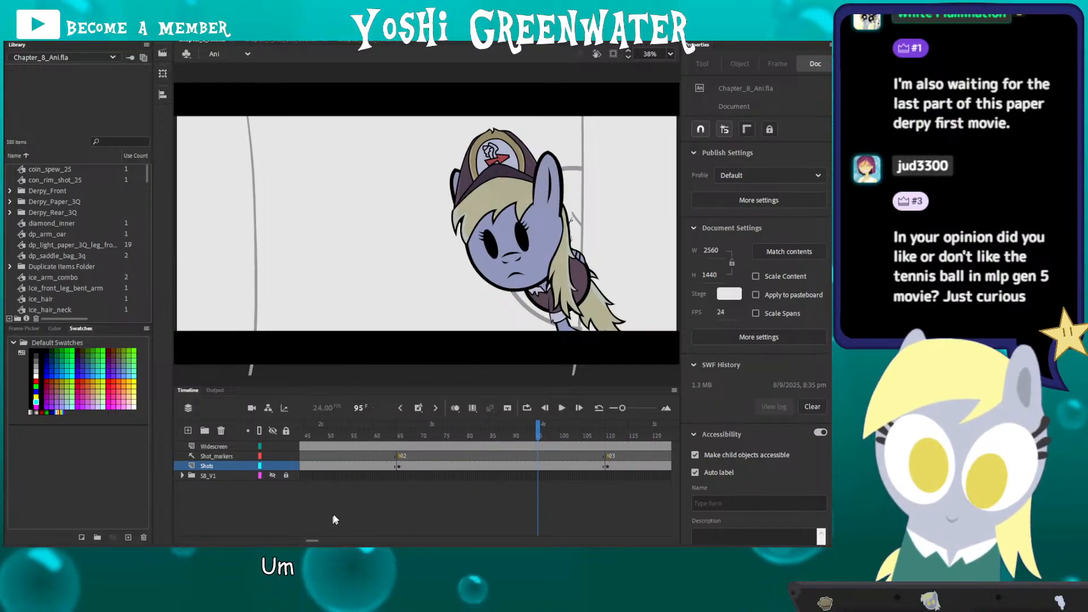
left_click_drag(384, 385, 380, 394)
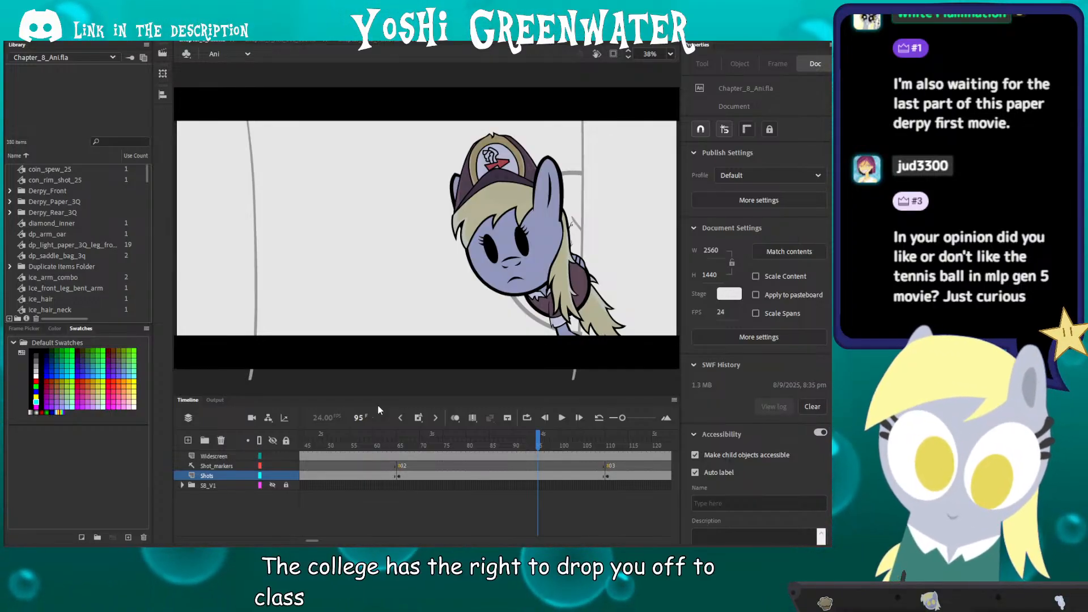
left_click(461, 444)
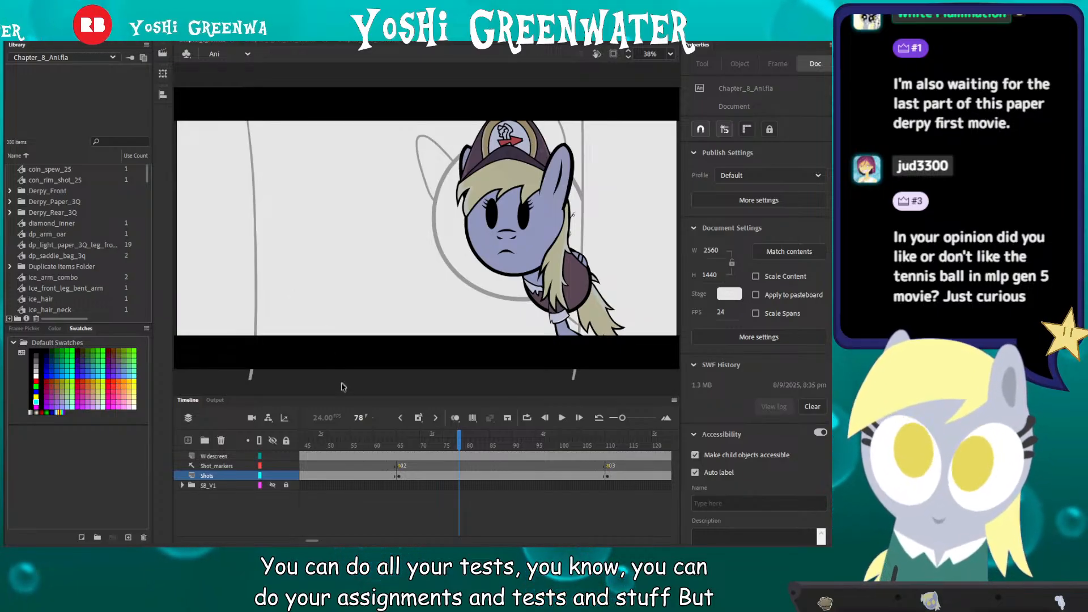
left_click_drag(337, 399, 337, 406)
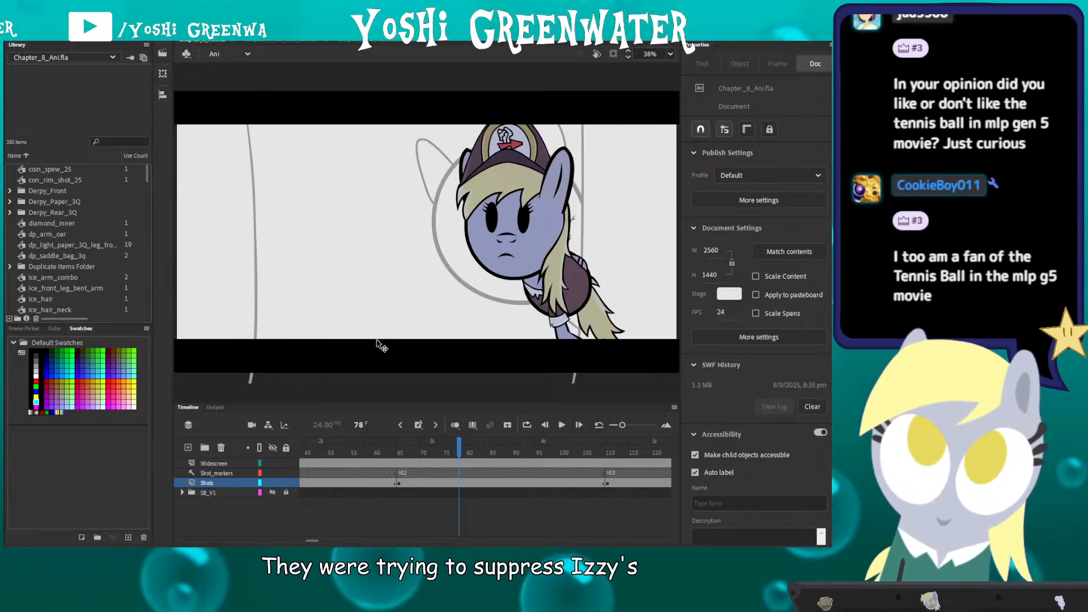
Step: Open the 8-02 shot symbol to examine its layers and first frames, and return to the main scene
double_click(481, 239)
left_click_drag(314, 450, 282, 432)
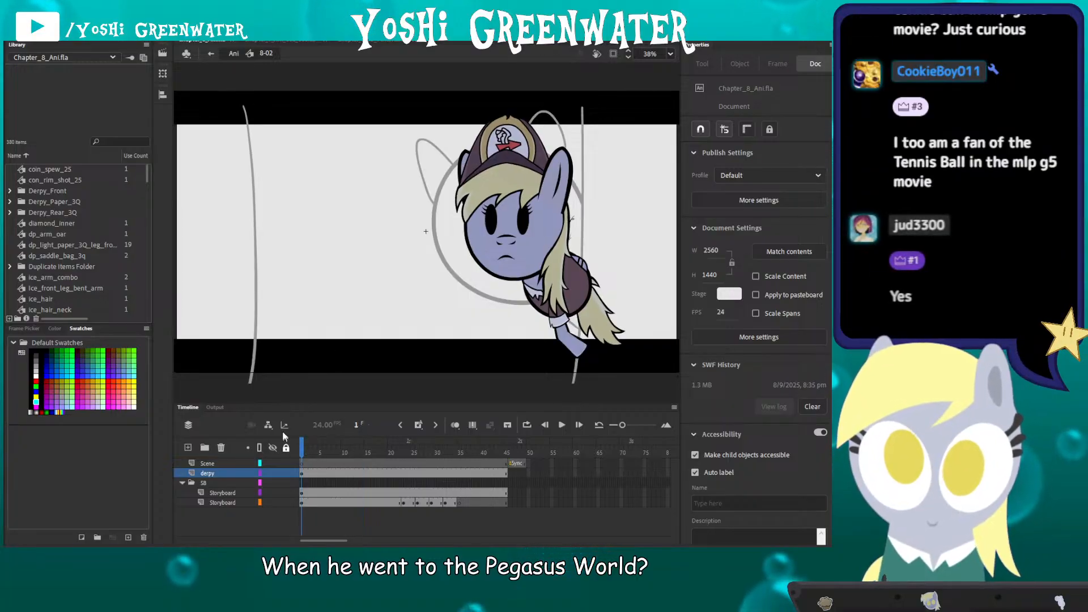
left_click_drag(239, 404, 239, 395)
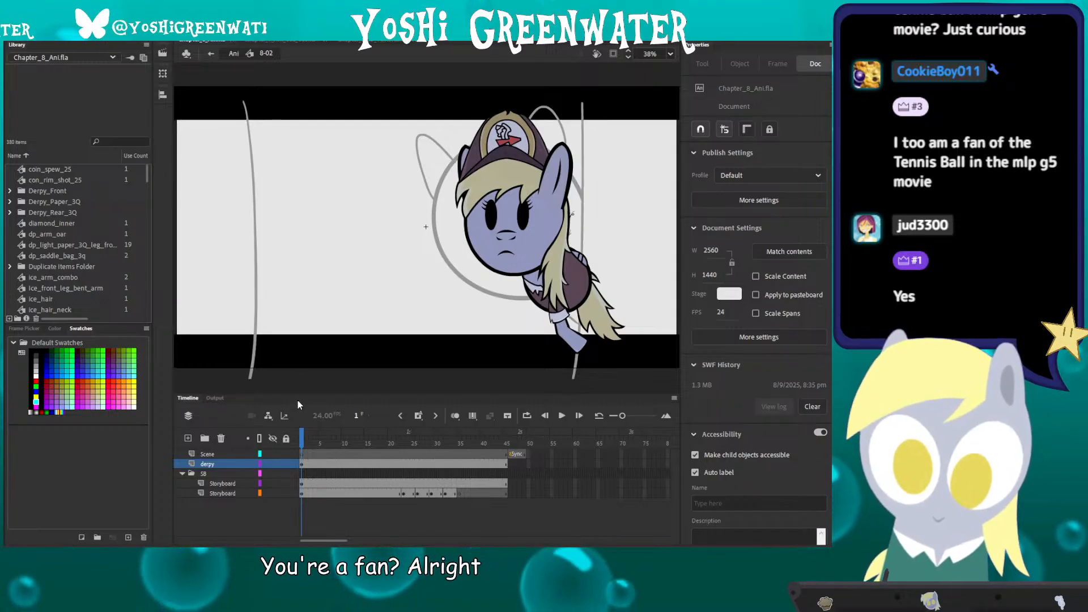
left_click_drag(298, 394, 298, 396)
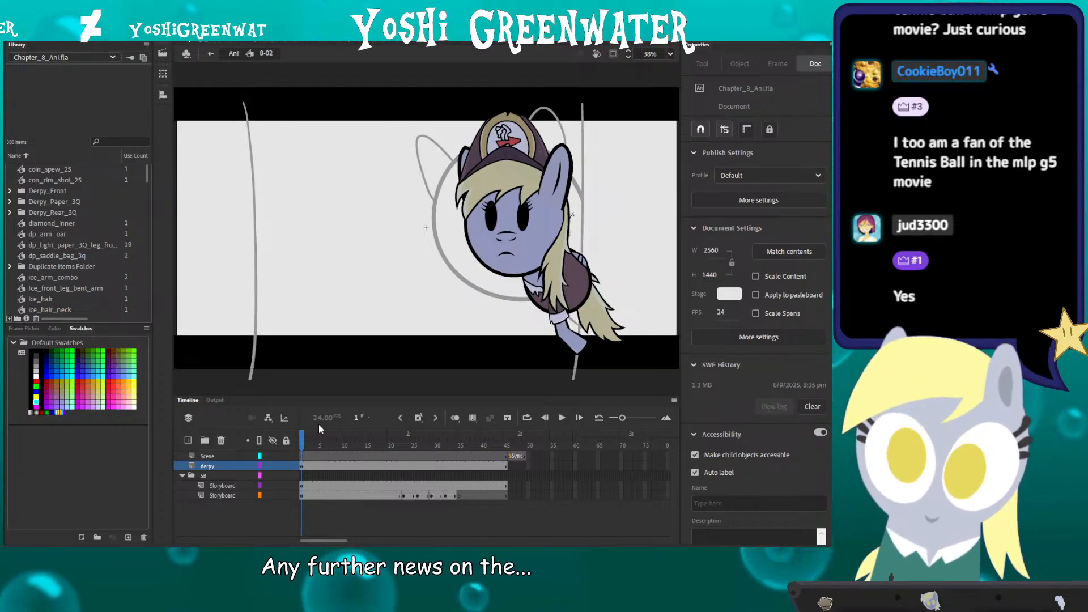
left_click(307, 445)
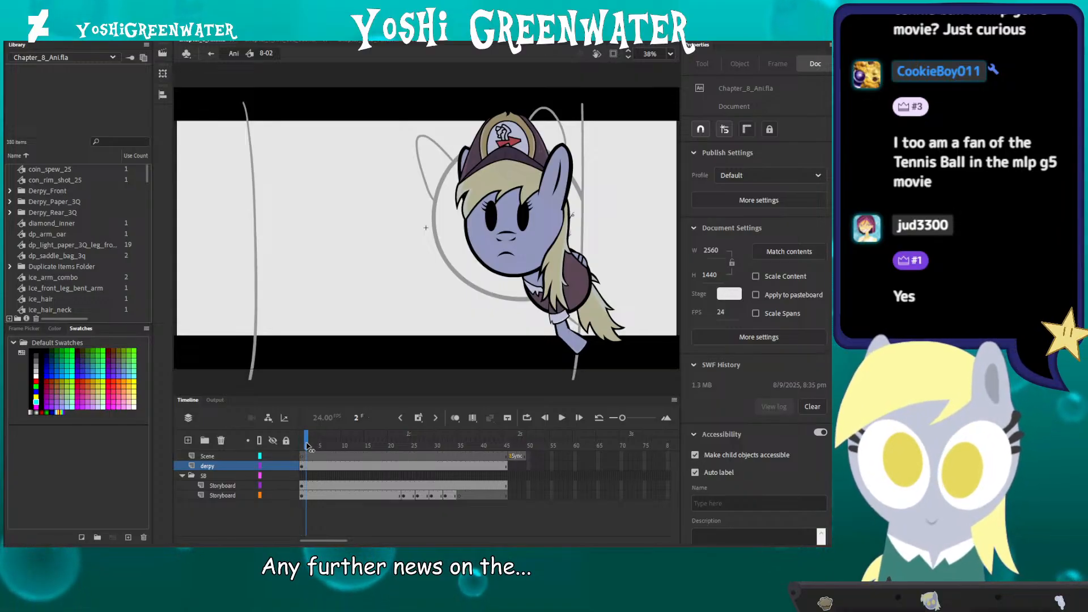
mouse_move(307, 445)
left_mouse_down()
mouse_move(475, 458)
mouse_move(510, 448)
mouse_move(302, 446)
left_mouse_up()
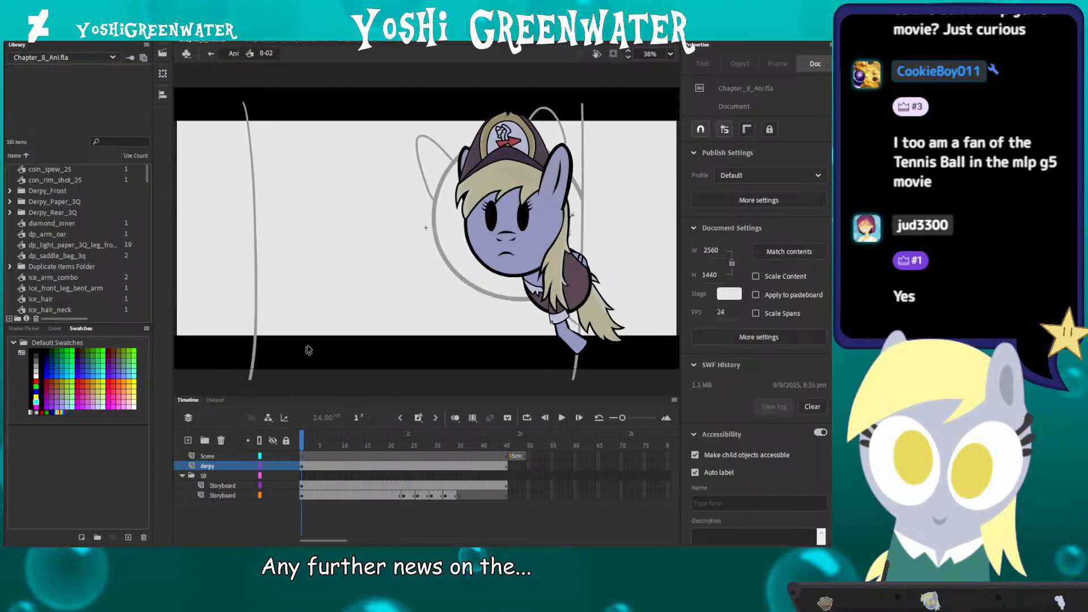
double_click(328, 317)
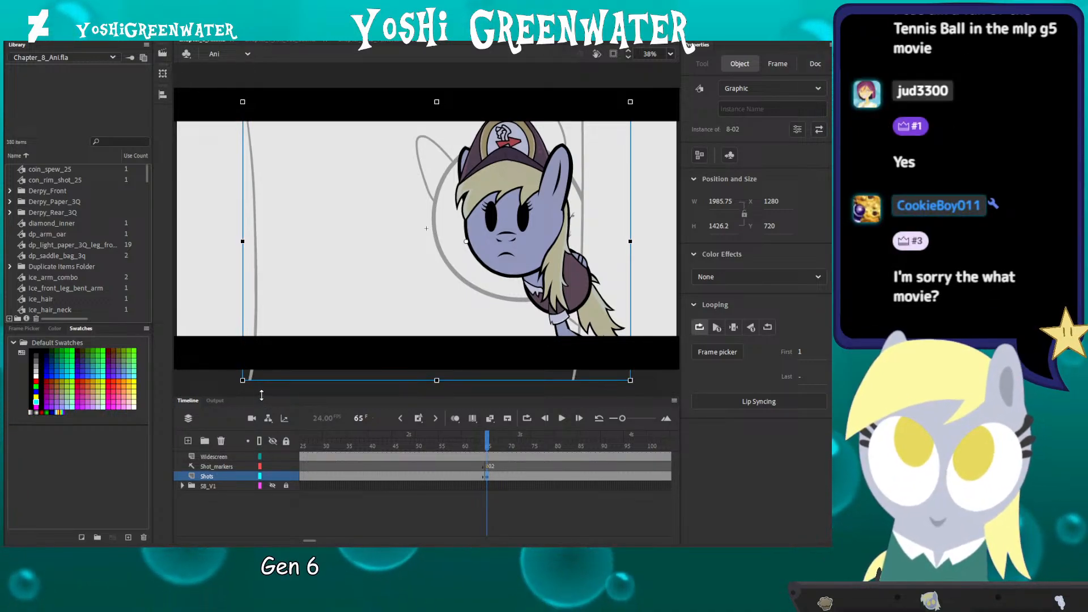
left_click_drag(261, 395, 261, 401)
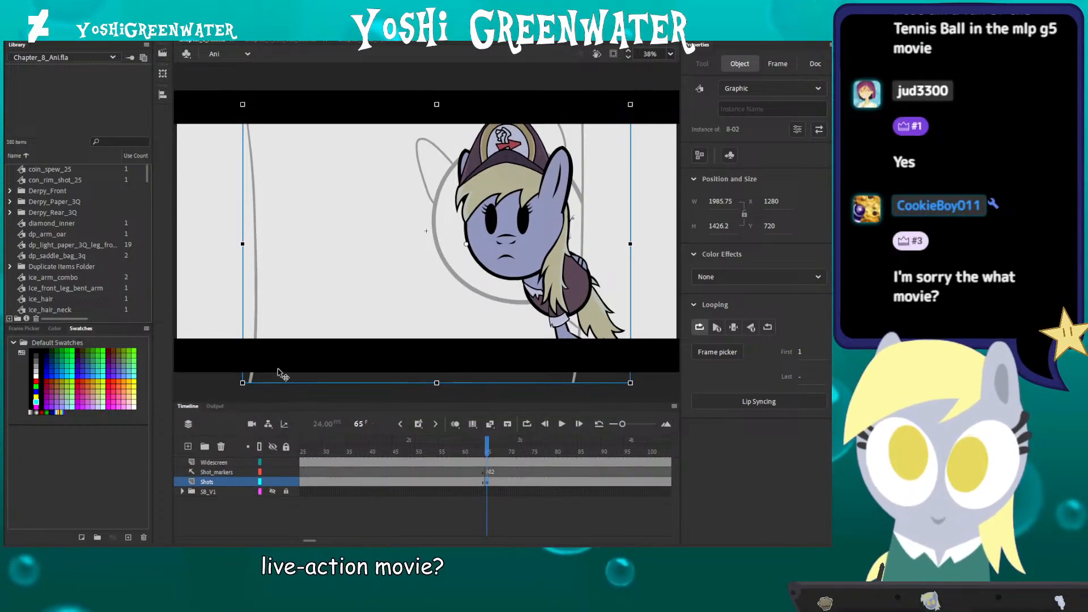
left_click(294, 257)
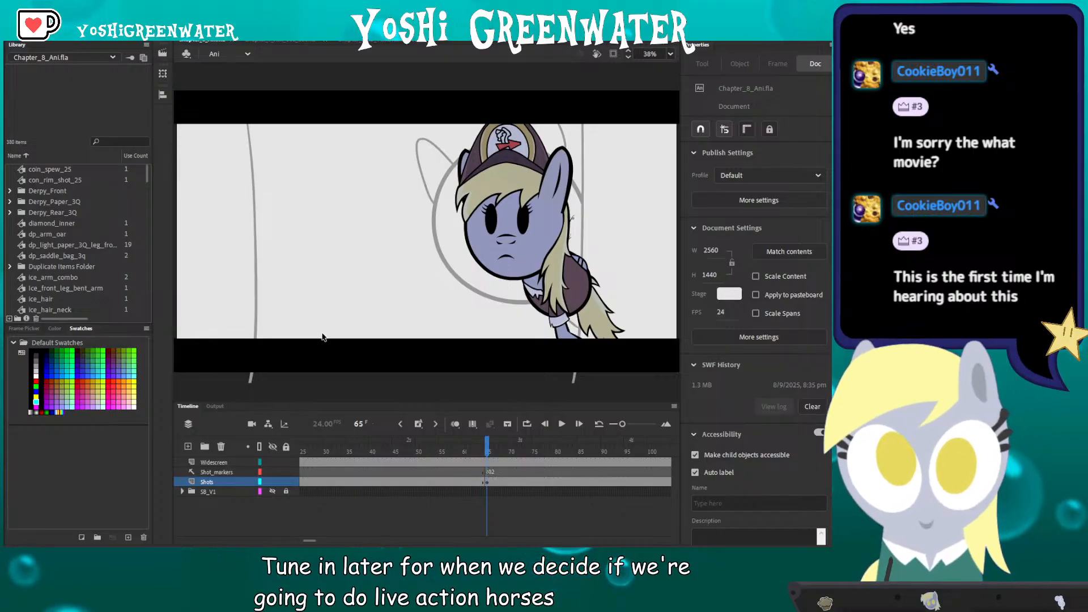
left_click(338, 347)
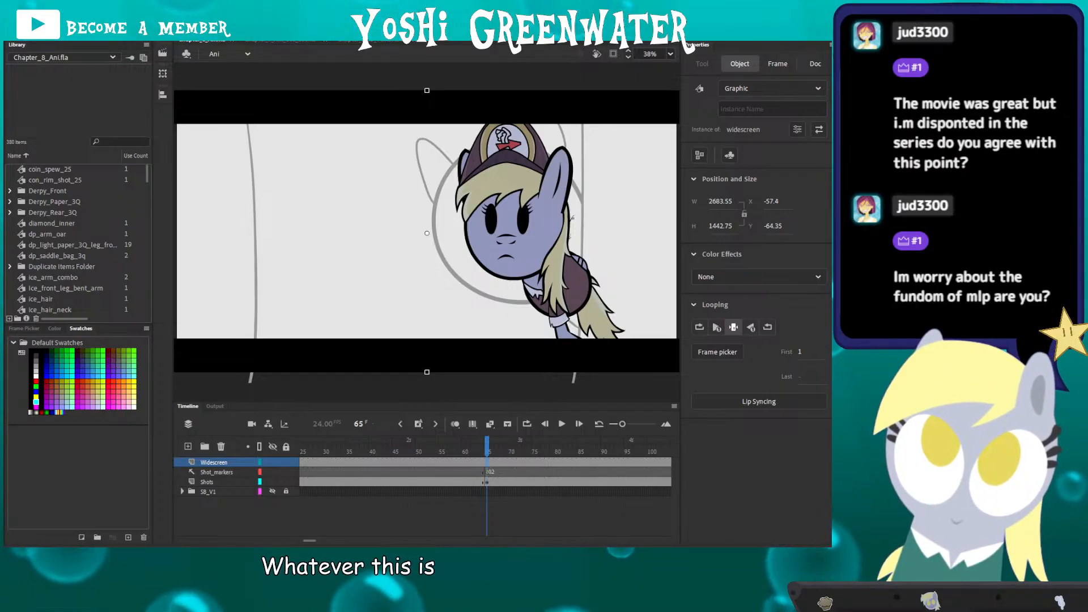
left_click(312, 286)
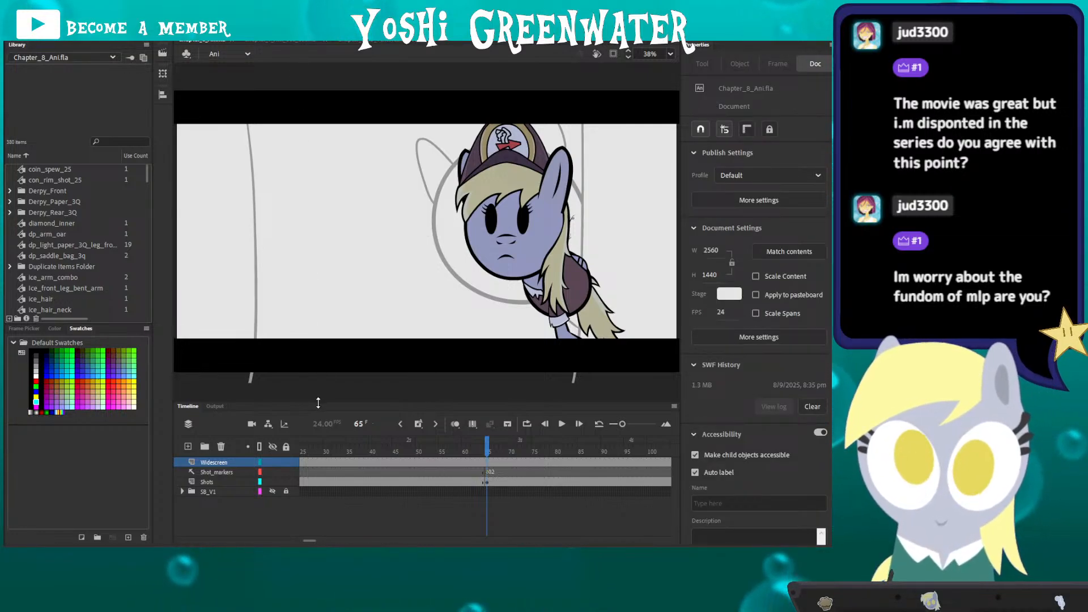
left_click_drag(318, 402, 318, 390)
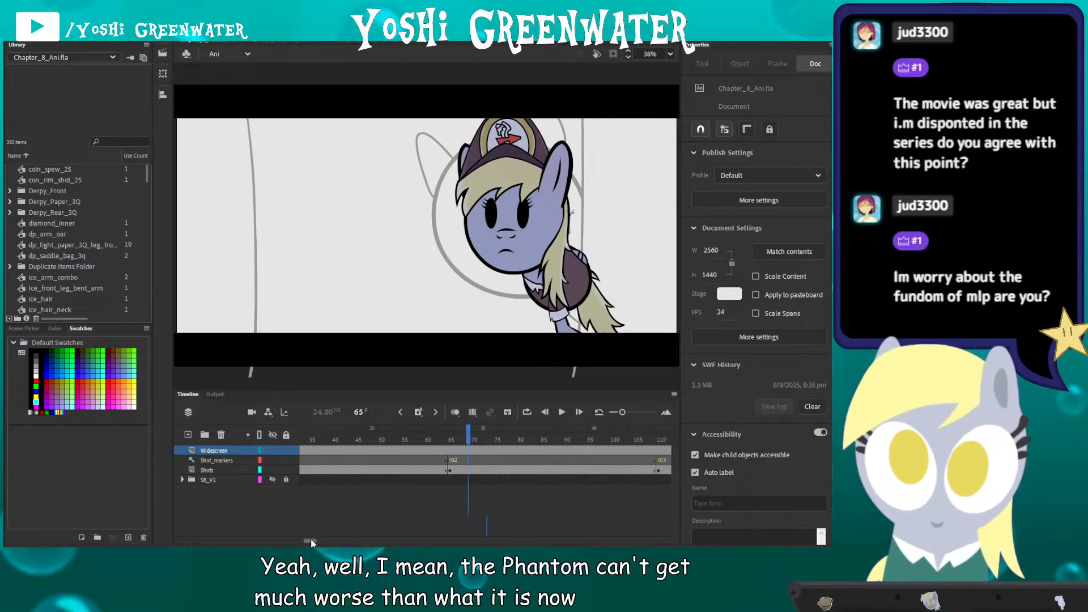
left_click_drag(311, 540, 317, 538)
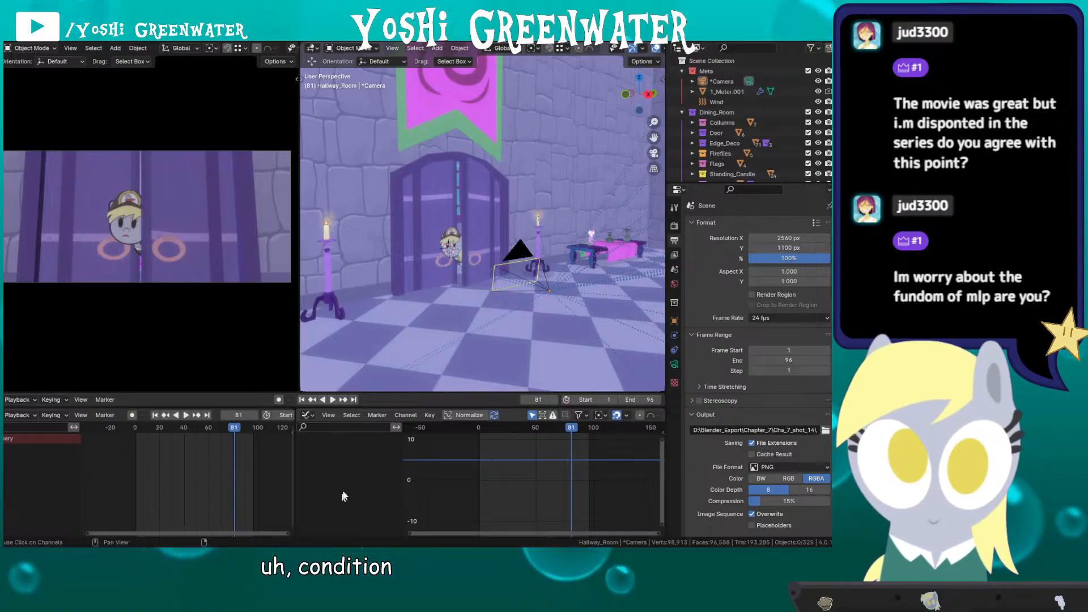
Step: In Blender's hallway scene, display the model as wireframe and select the Char_Size_Ref plane at the door
middle_click_drag(462, 252, 486, 252)
scroll(484, 257, "down", 4)
scroll(435, 247, "up", 5)
middle_click_drag(415, 266, 432, 280)
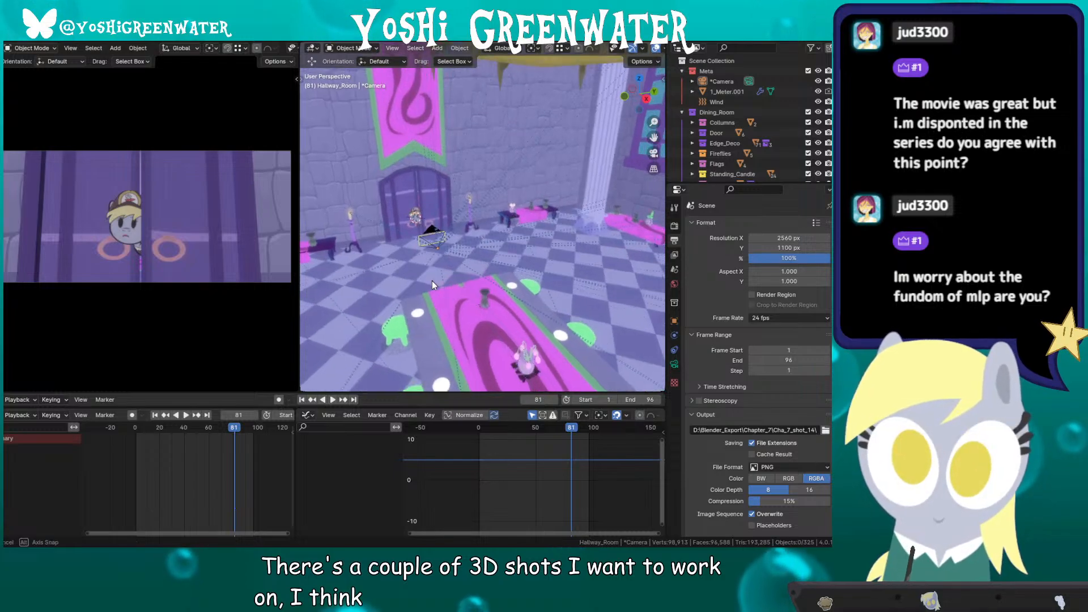
scroll(393, 215, "up", 6)
middle_click_drag(384, 218, 447, 237, "shift")
key("shift+z")
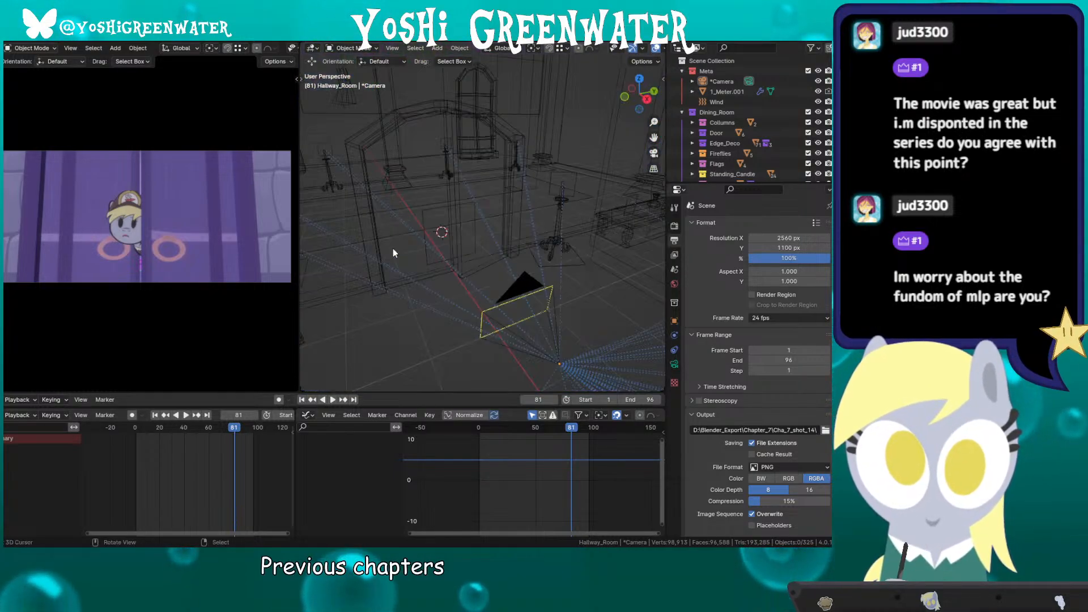
left_click(430, 214)
Step: Set the viewport shading to Solid and examine the selected character plane close up between the doors
key("z")
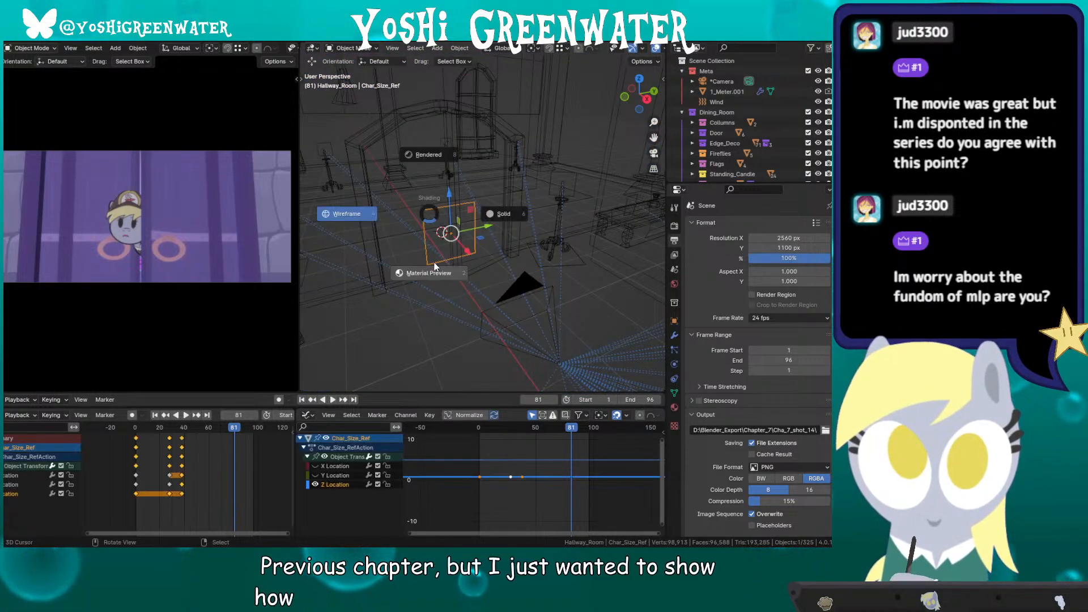
left_click(434, 266)
key("z")
left_click(461, 227)
scroll(434, 232, "up", 4)
middle_click_drag(433, 232, 462, 229)
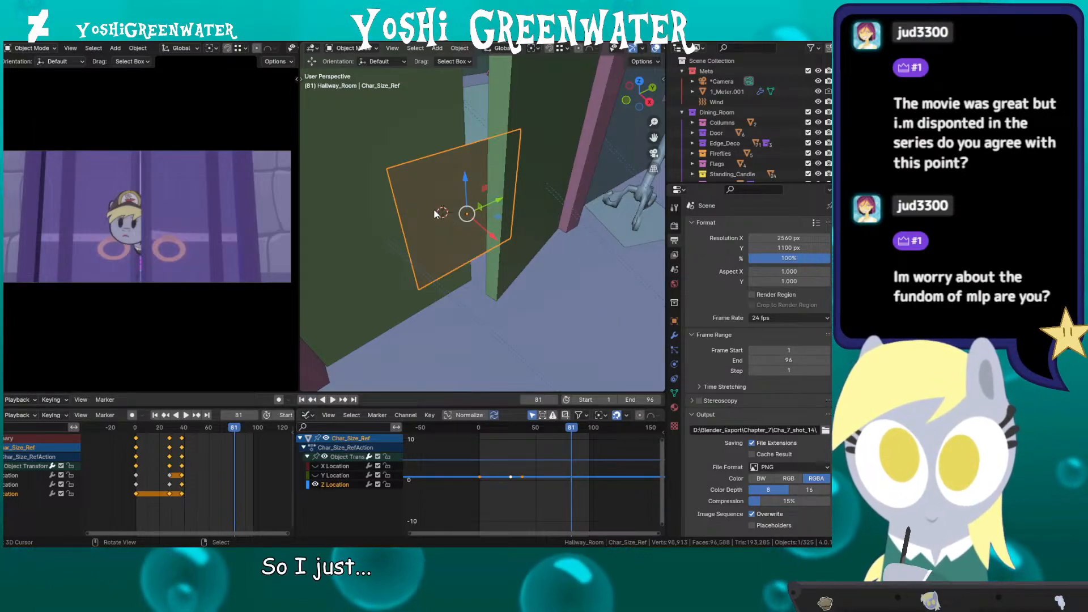
middle_click_drag(442, 214, 416, 178)
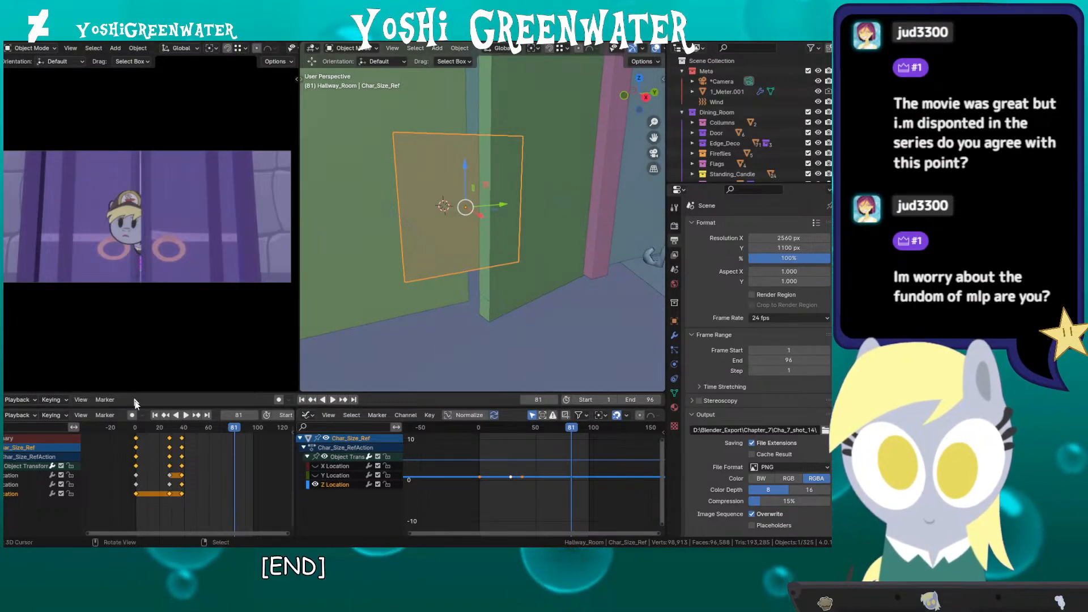
Step: Play the shot and step frame by frame from 46 to 74, examining the character close up in the camera view
key("space")
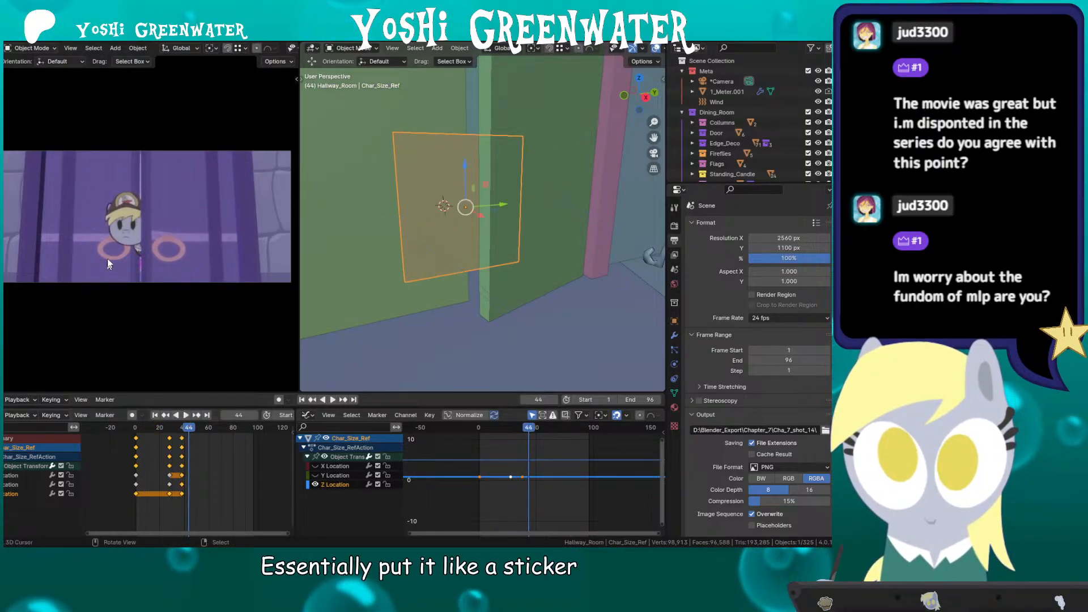
scroll(109, 264, "up", 3)
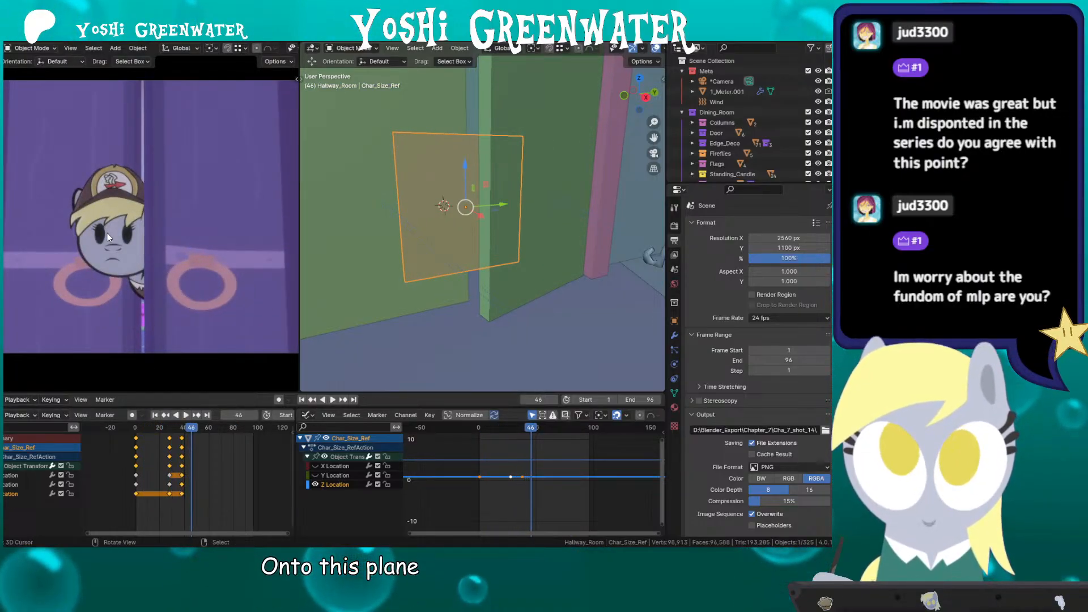
key("Right")
key("Right")
key("Right")
key("Right")
key("Right")
key("Right")
key("Right")
key("Right")
key("Right")
key("Right")
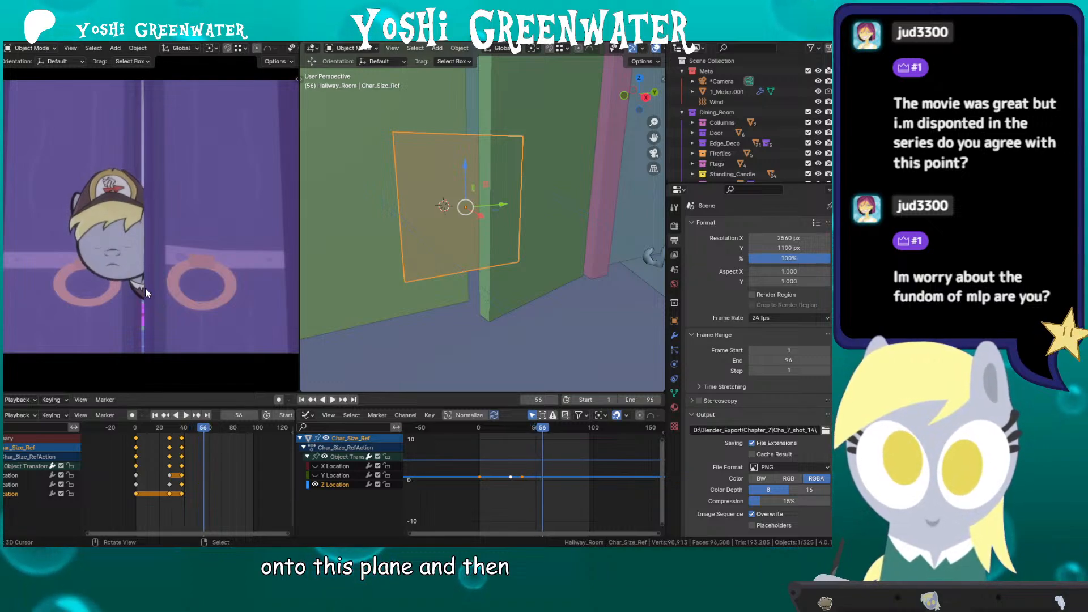
key("Right")
key("Right")
key("Right")
key("Right")
key("Right")
key("Right")
key("Right")
key("Right")
key("Right")
key("Right")
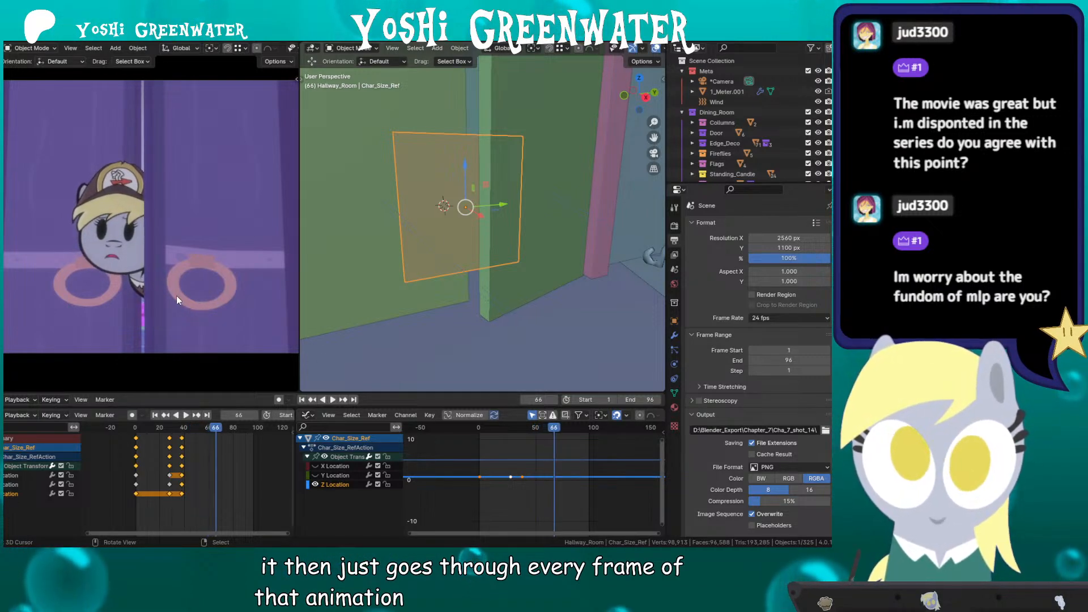
key("Right")
key("Right")
key("Right")
key("Right")
key("Right")
key("Right")
key("Right")
key("Right")
Step: Play the shot and scrub the timeline while examining the character plane from the side at the doors
middle_click_drag(468, 234, 507, 252)
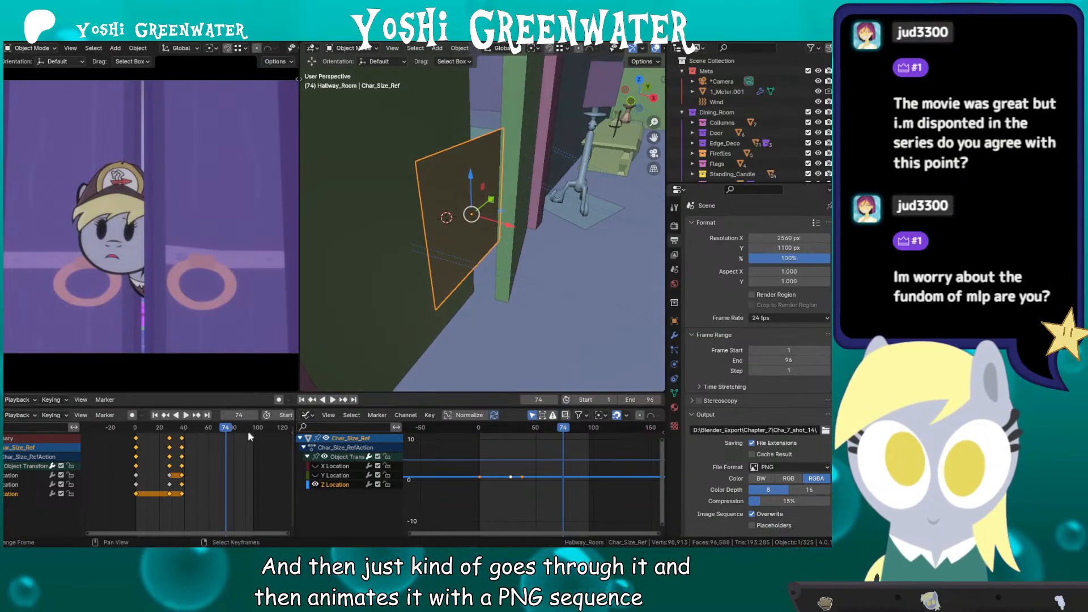
key("space")
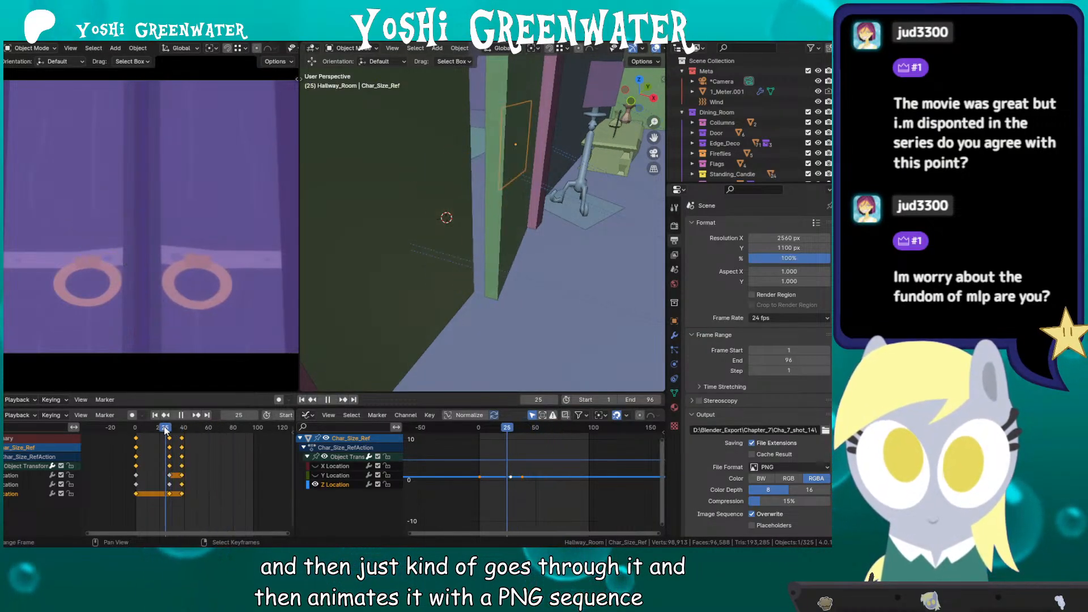
left_click_drag(169, 429, 183, 423)
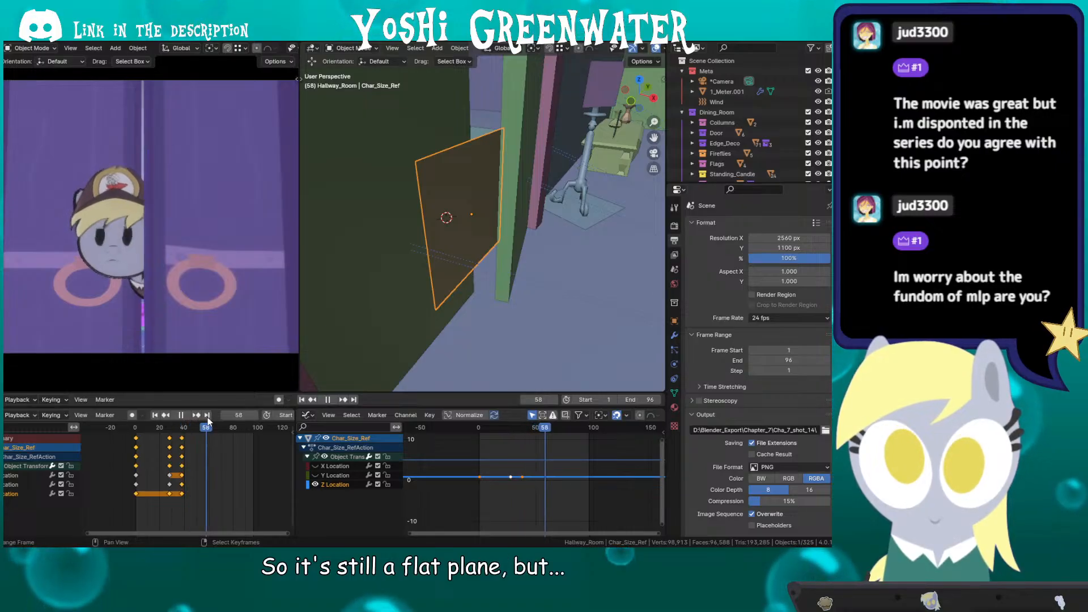
key("space")
Step: Show the dining hall in Material Preview shading and hide the viewport overlays
middle_click_drag(501, 273, 463, 263)
middle_click_drag(538, 298, 443, 245)
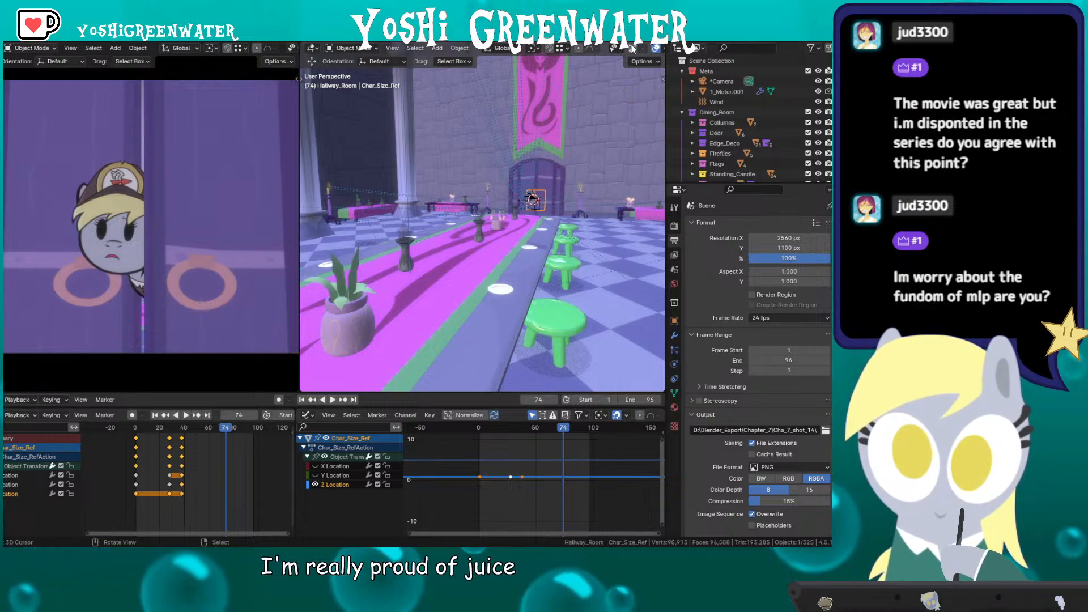
middle_click_drag(575, 53, 542, 53)
left_click(582, 49)
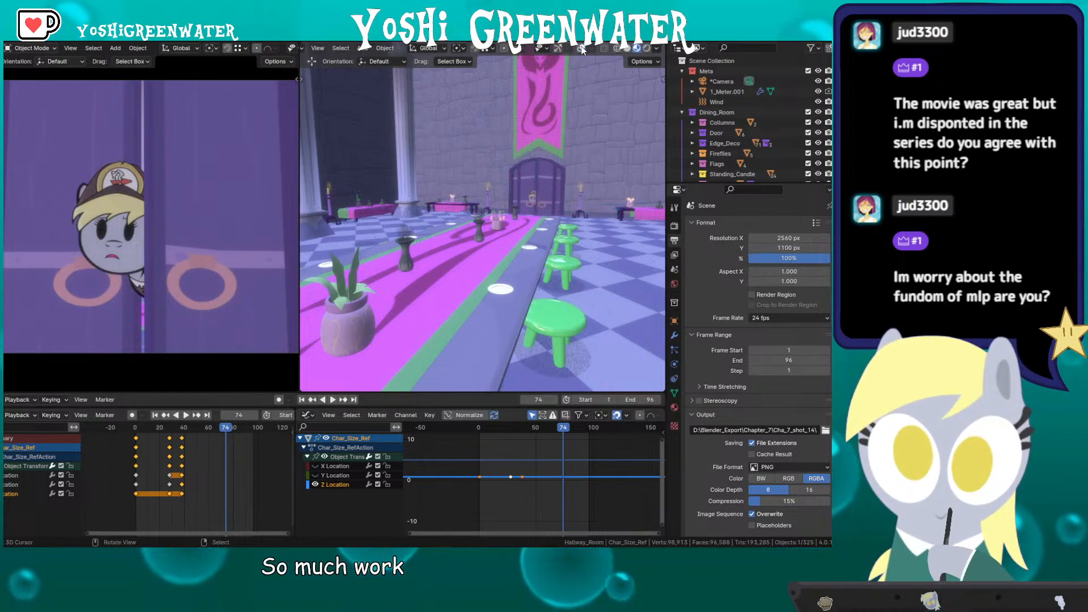
mouse_move(475, 209)
middle_mouse_down()
mouse_move(457, 229)
mouse_move(470, 165)
mouse_move(473, 193)
middle_mouse_up()
scroll(459, 186, "up", 3)
scroll(470, 156, "down", 3)
Step: Compare the dining hall in Solid and Material Preview shading, and examine the table decorations up close
key("z")
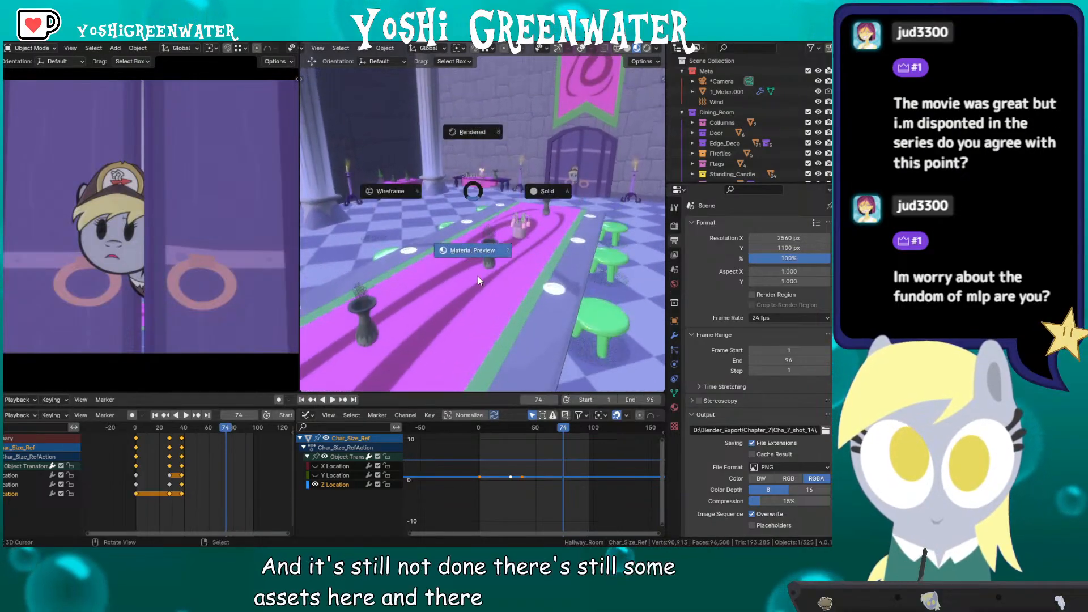
left_click(477, 276)
key("z")
left_click(553, 236)
key("z")
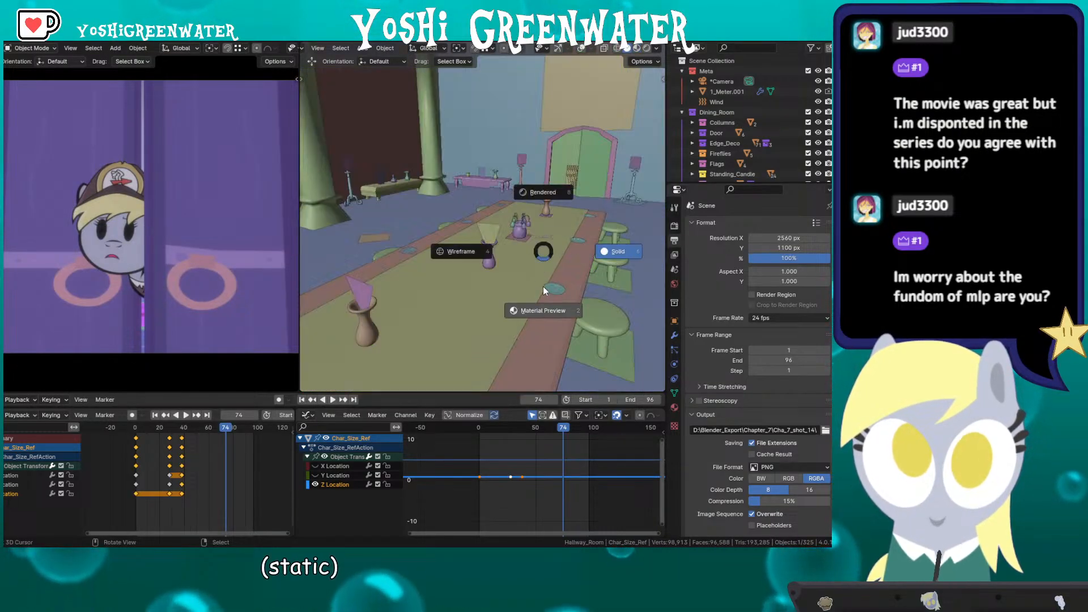
left_click(542, 291)
scroll(486, 258, "up", 4)
mouse_move(487, 265)
middle_mouse_down("shift")
mouse_move(490, 280)
mouse_move(464, 246)
mouse_move(486, 262)
middle_mouse_up("shift")
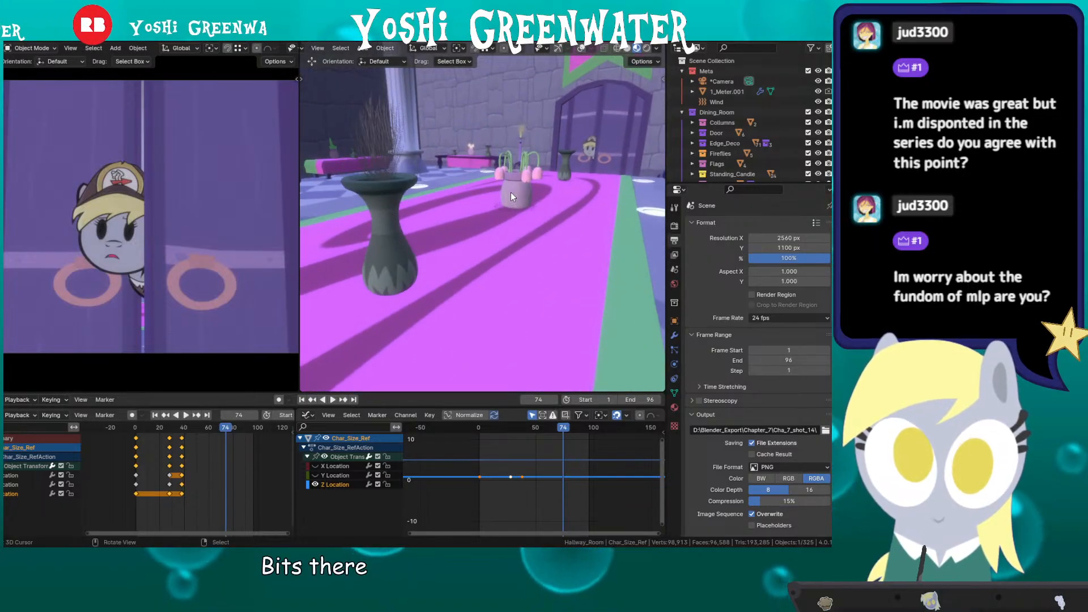
Step: Select the potted plant on the dining table and centre the view on it
right_click(511, 192)
key("KP_Decimal")
scroll(511, 192, "down", 4)
middle_click_drag(511, 193, 568, 236)
scroll(389, 211, "down", 4)
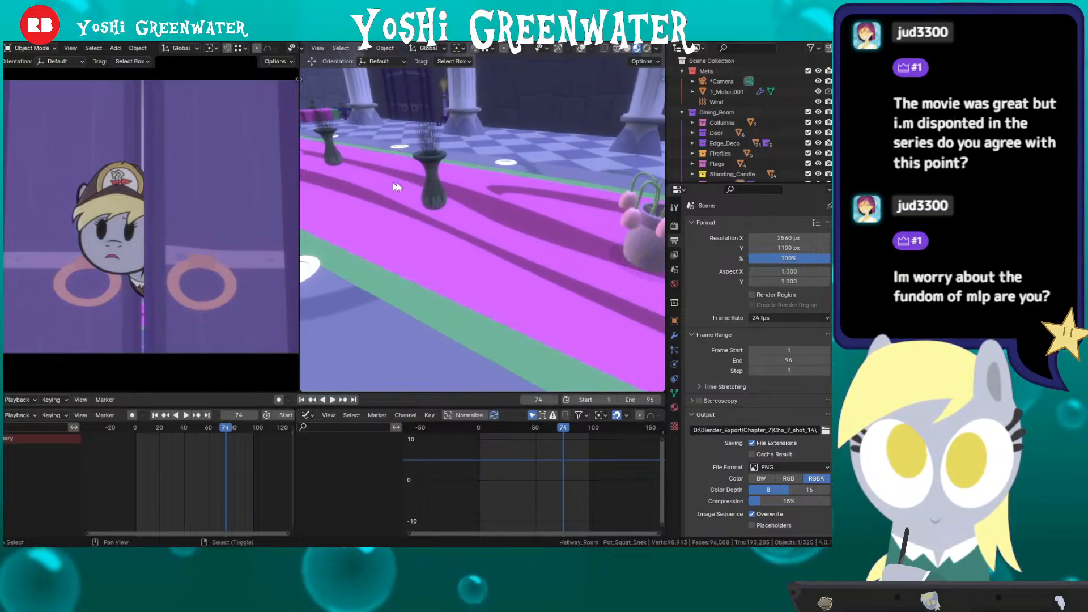
Step: Select a plate on the table and a green stool beside it, examining both up close and within the whole dining hall
middle_click_drag(397, 187, 439, 244)
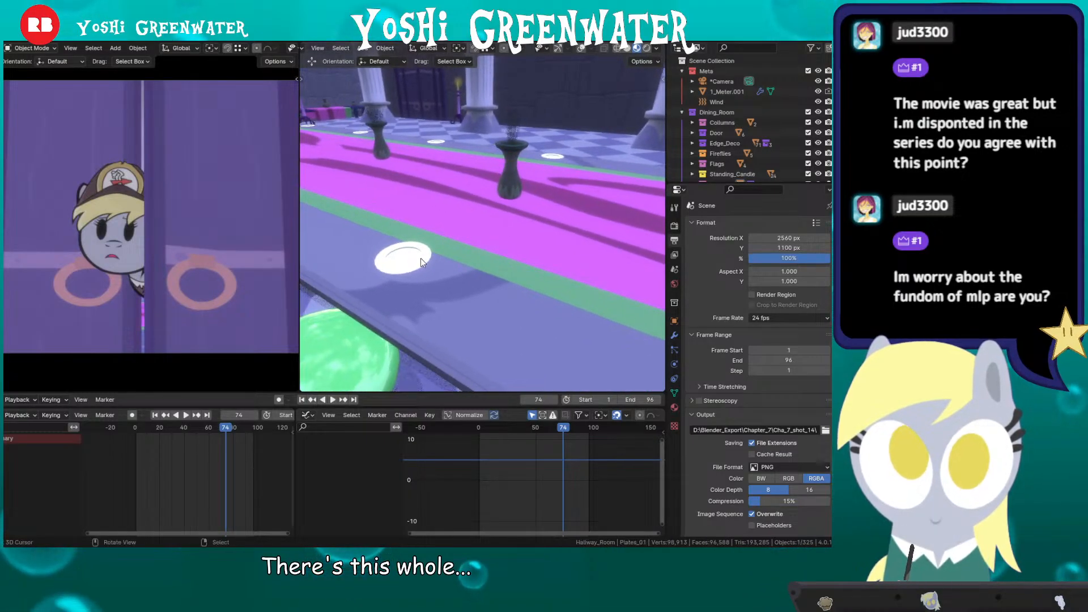
left_click(420, 257)
key("KP_Decimal")
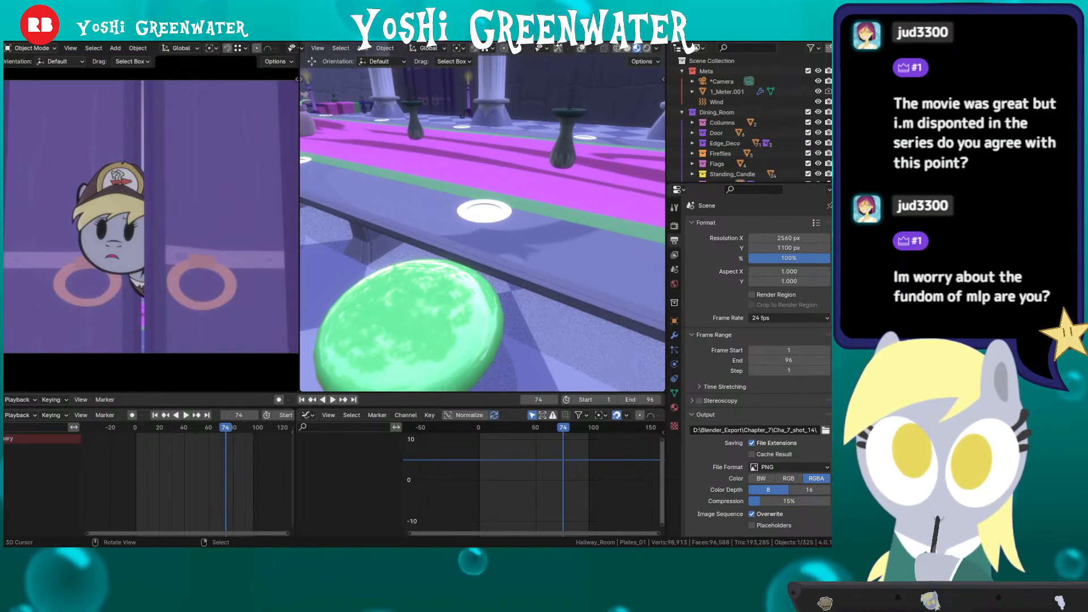
left_click(443, 263)
key("KP_Decimal")
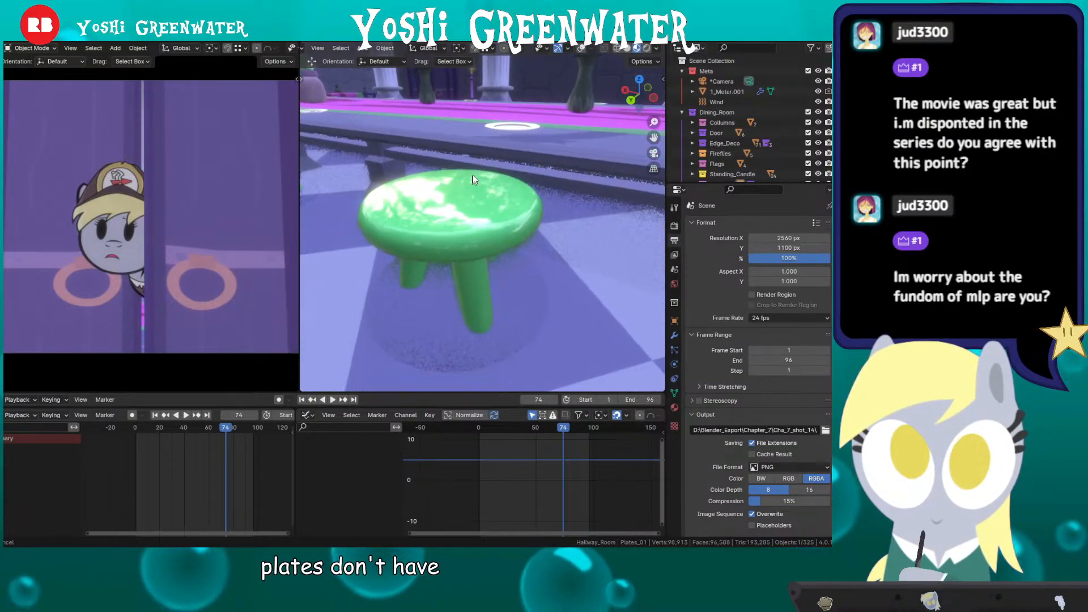
mouse_move(469, 204)
middle_mouse_down()
mouse_move(511, 182)
mouse_move(557, 182)
mouse_move(543, 205)
mouse_move(386, 200)
mouse_move(383, 186)
mouse_move(478, 200)
mouse_move(447, 176)
mouse_move(473, 202)
middle_mouse_up()
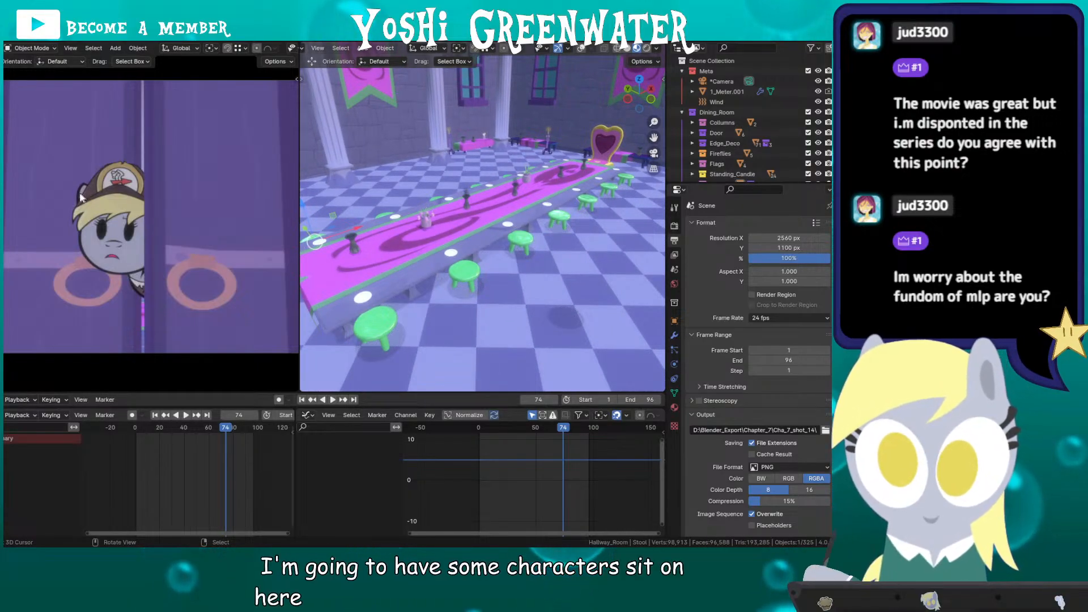
middle_click_drag(397, 213, 539, 194)
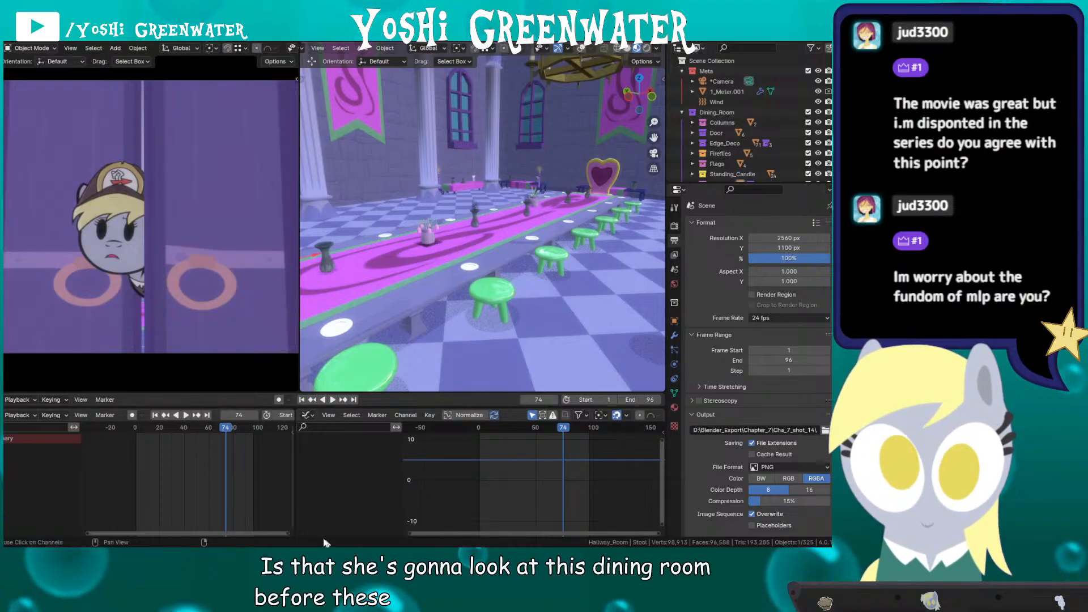
Step: Switch to Adobe Animate and scrub from shot 02 through shot 03 back to the dining hall sketch in shot 01
key("alt+Tab")
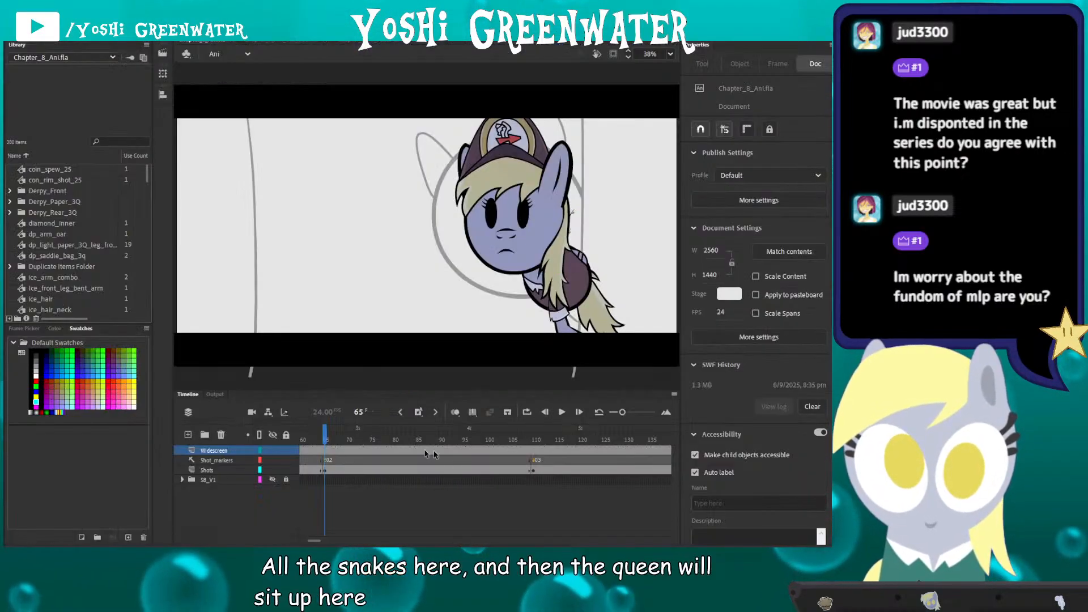
left_click_drag(510, 440, 547, 436)
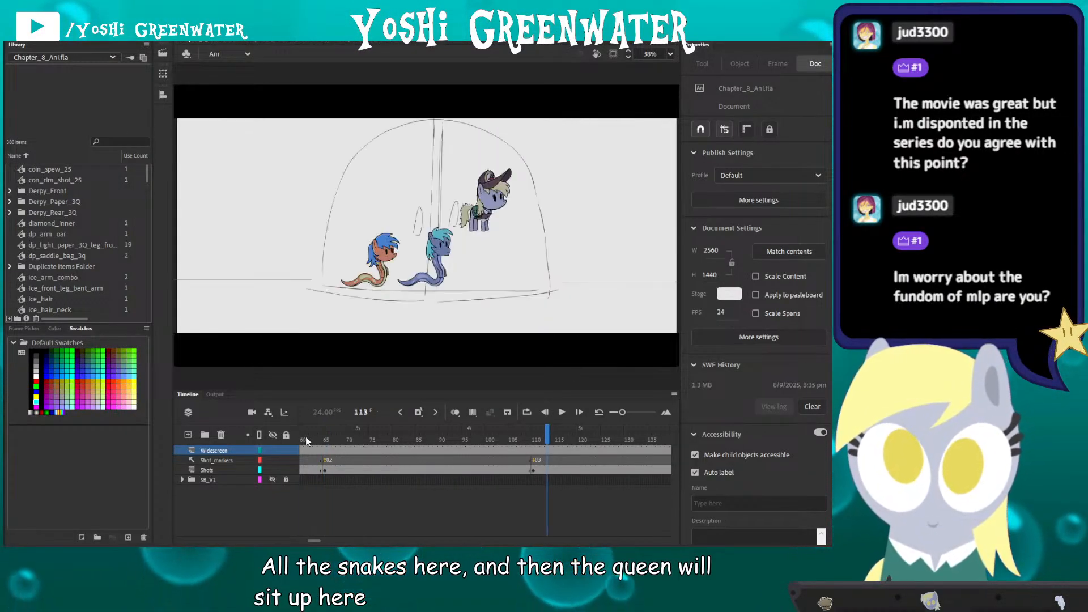
left_click(305, 441)
left_click_drag(304, 439, 301, 436)
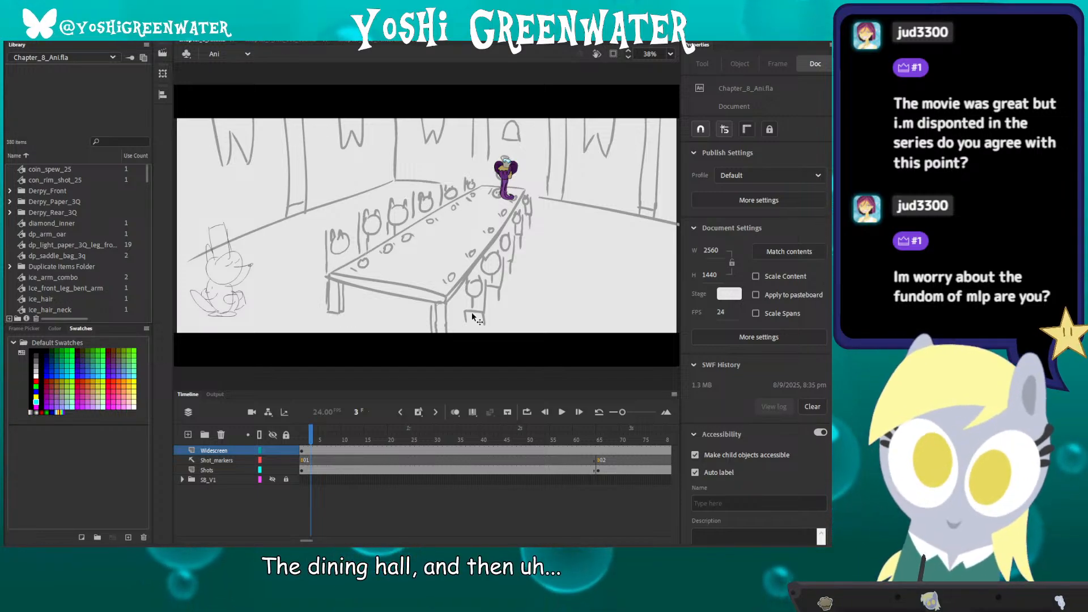
Step: Play the Chapter 8 animation from frame 71, pause at frame 145, and resume playback through the remaining shots
left_click(625, 440)
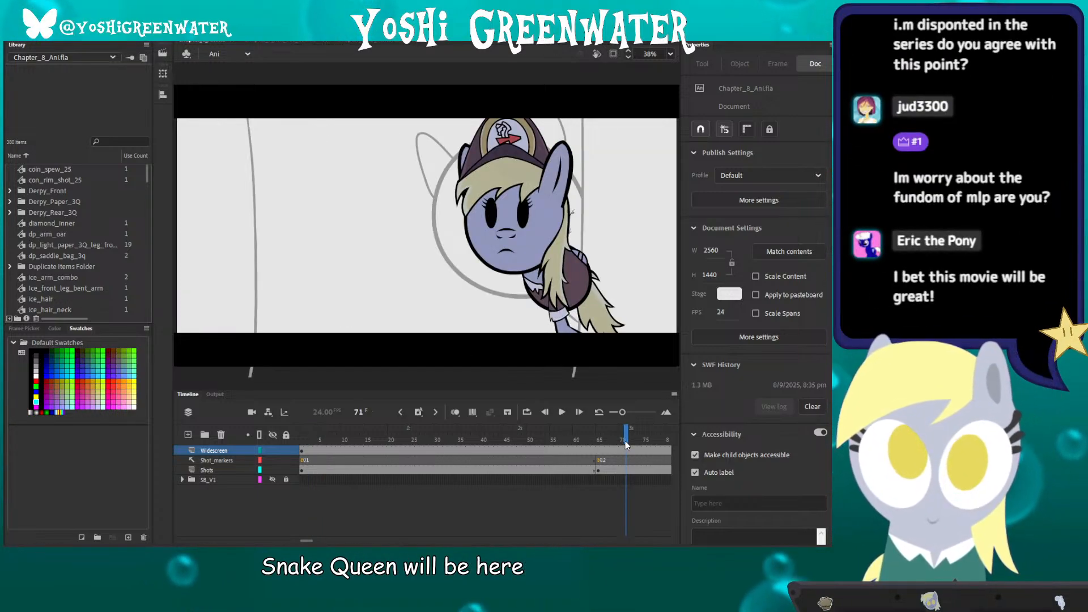
key("Return")
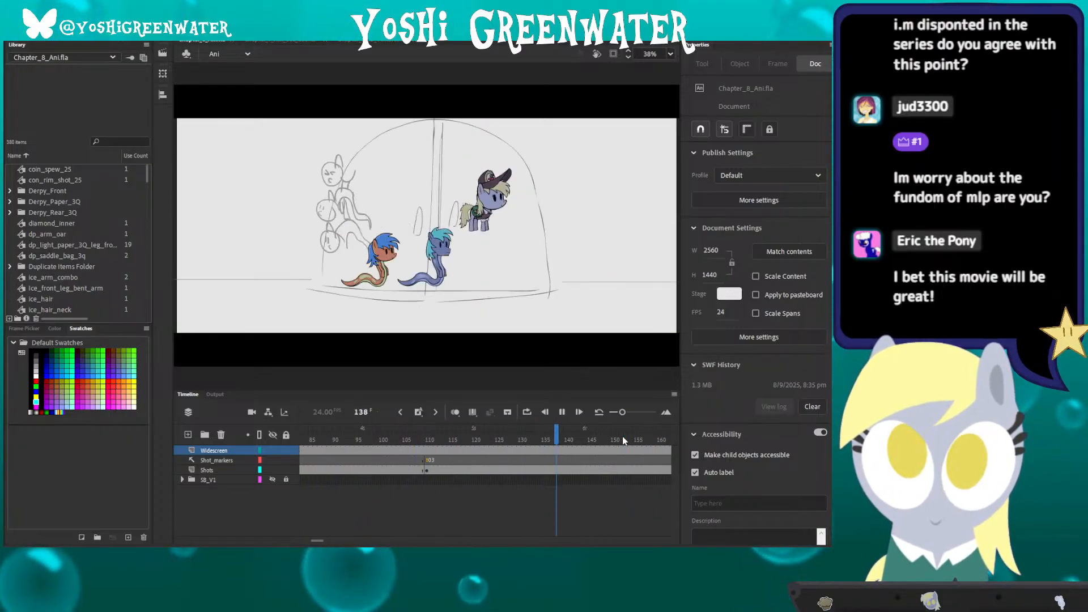
key("Return")
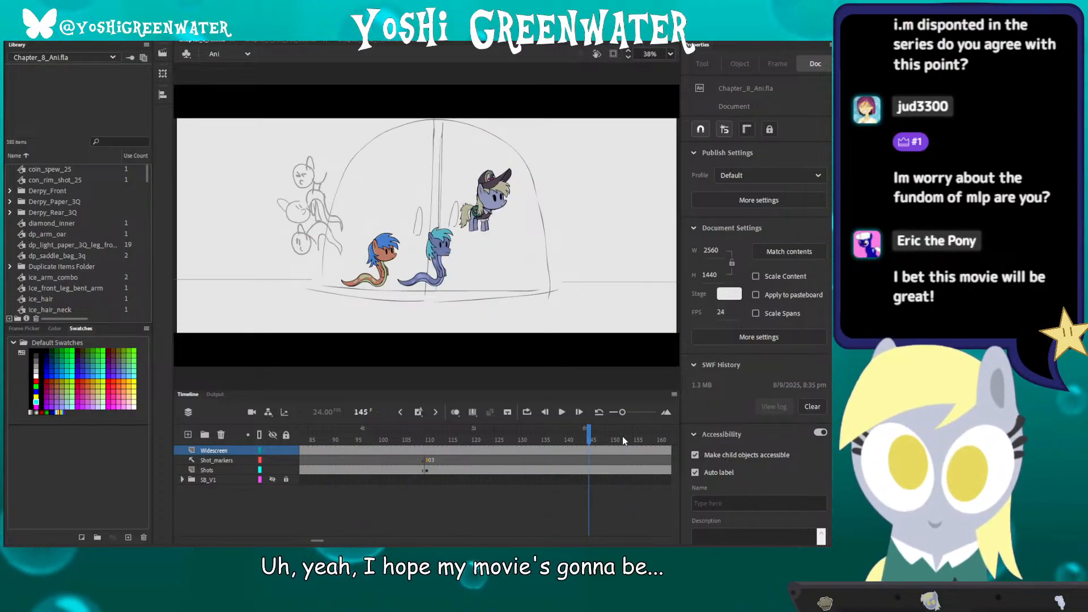
key("Return")
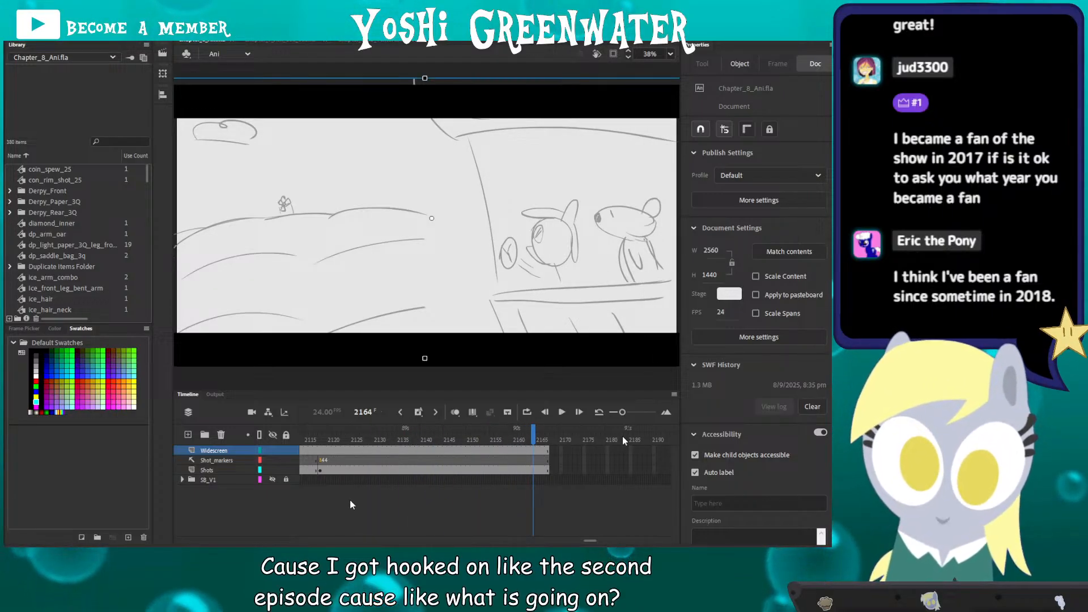
Step: Return to the first frame of the timeline, and move the playhead to frame 65 and on to frame 432
left_click_drag(337, 390, 338, 394)
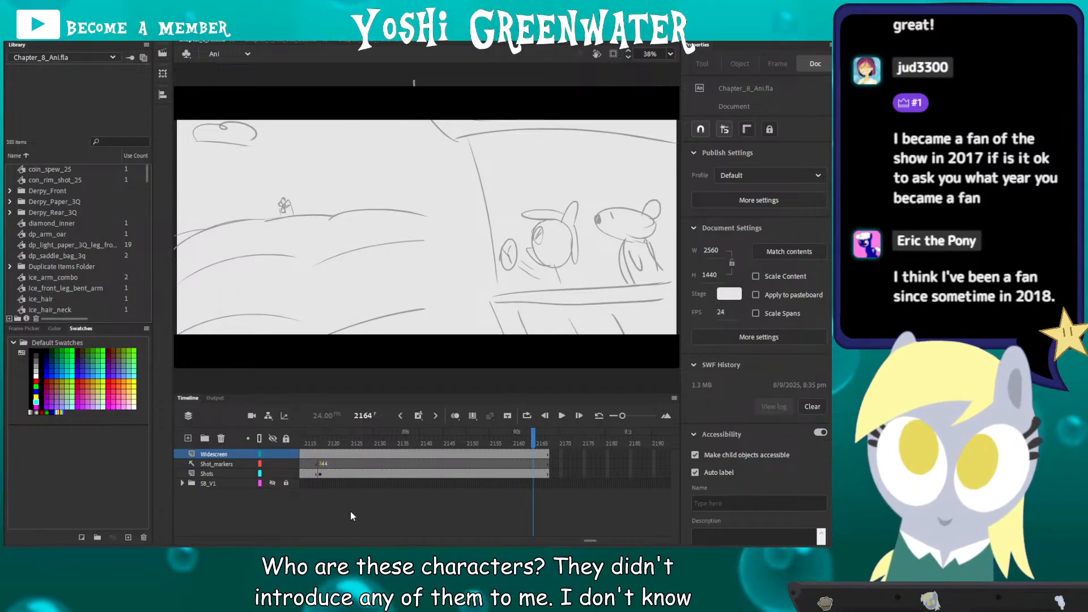
key("Home")
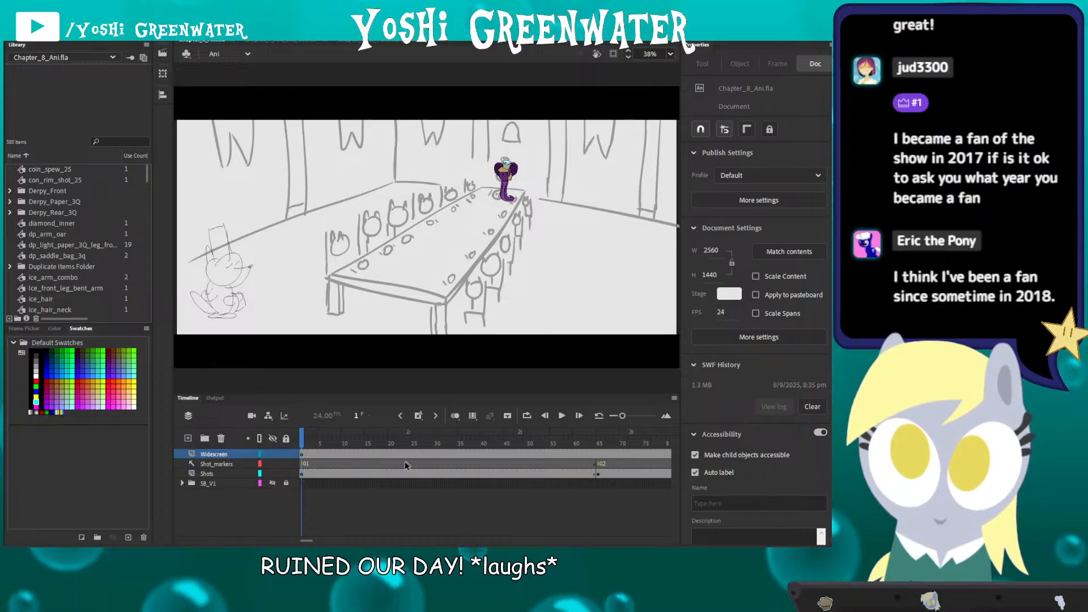
left_click(597, 454)
left_click_drag(307, 541, 361, 543)
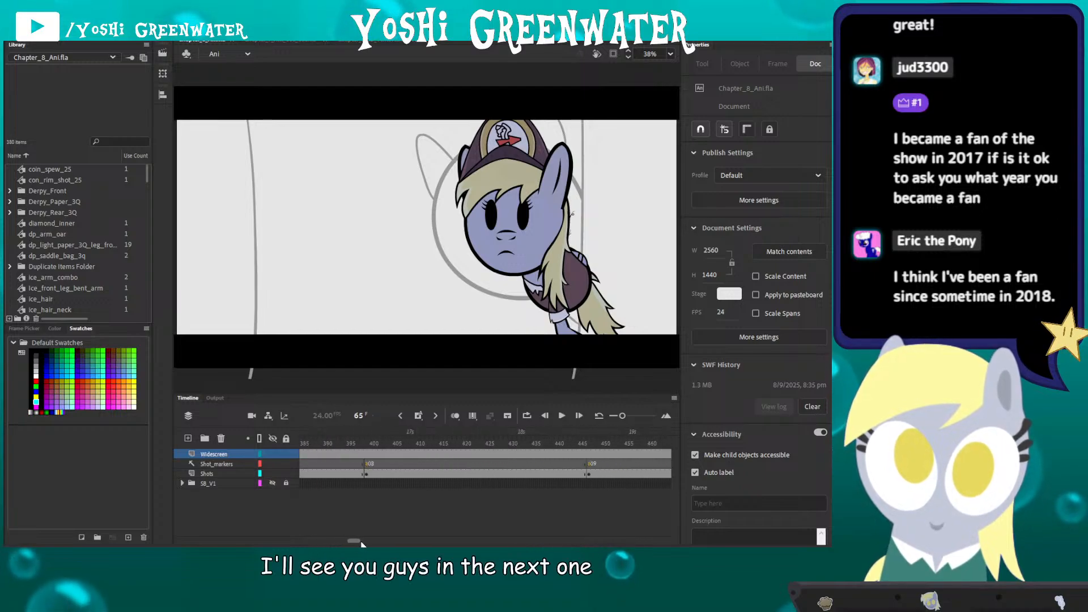
left_click(449, 447)
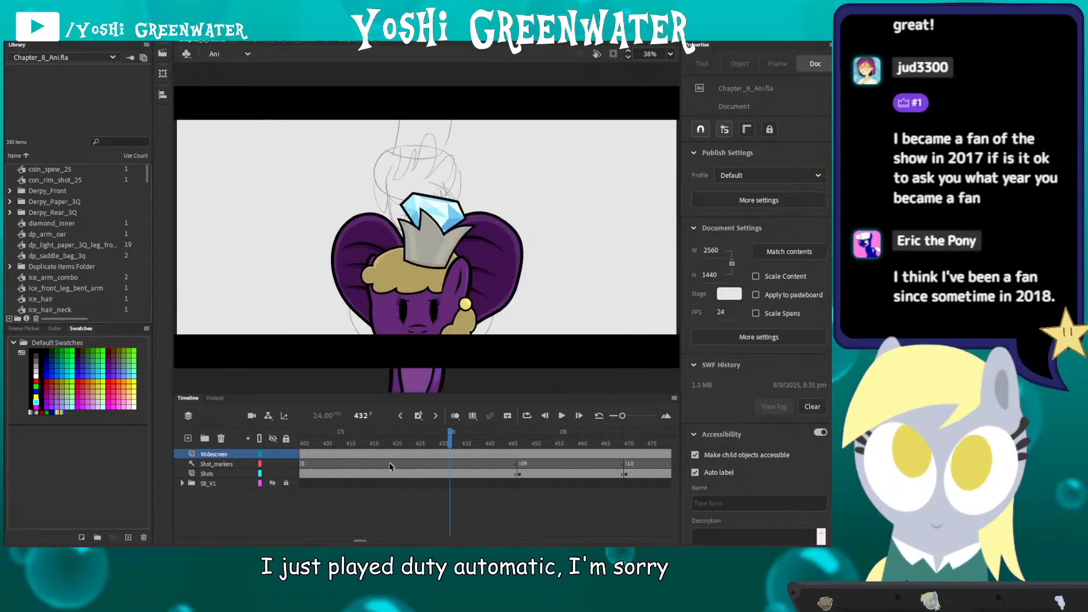
Step: Select the Shots layer, move through its keyframes to shot 11, and return to frame 431
left_click(497, 475)
left_click(372, 488)
key("ctrl+alt+period")
key("ctrl+alt+period")
key("ctrl+alt+period")
key("ctrl+alt+period")
key("ctrl+alt+period")
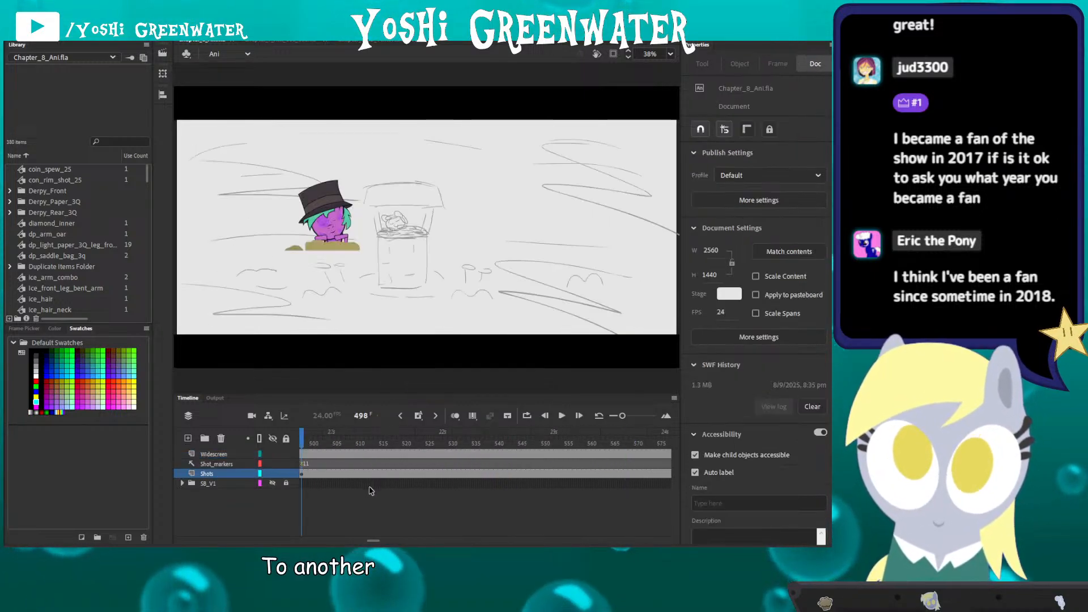
key("ctrl+alt+comma")
key("ctrl+alt+comma")
left_click_drag(338, 446, 357, 446)
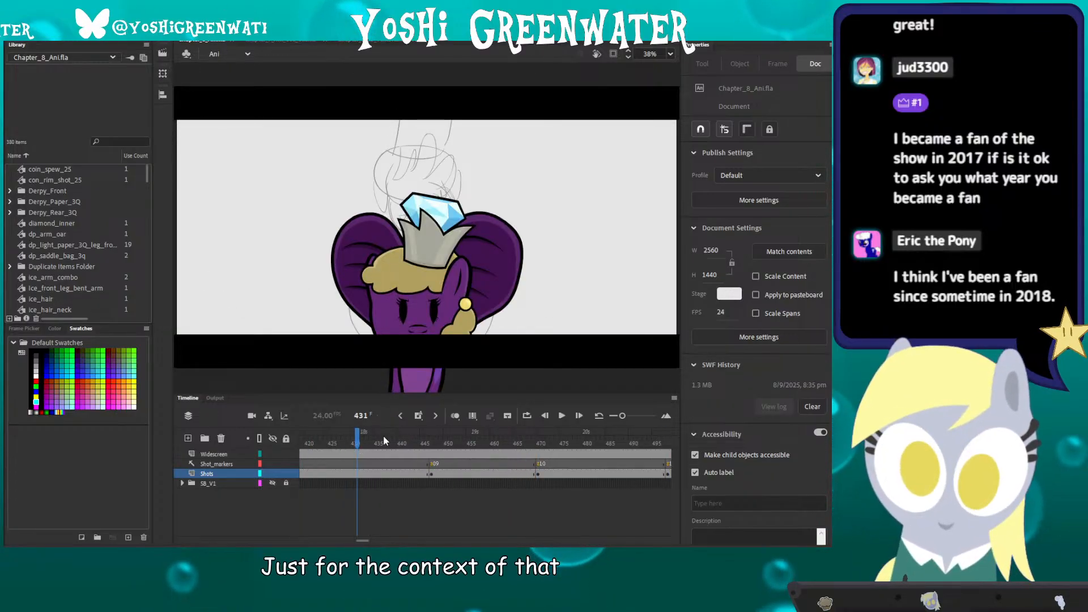
Step: Scrub through shots 09 and 10 up to frame 476, examining the storyboard sketches
left_click(438, 443)
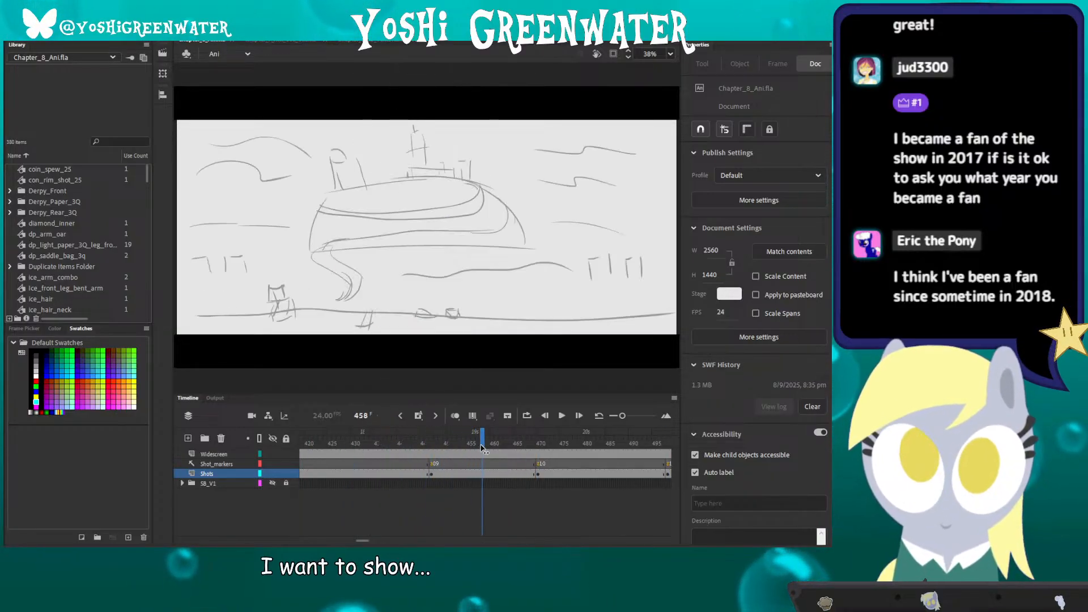
left_click_drag(481, 447, 500, 448)
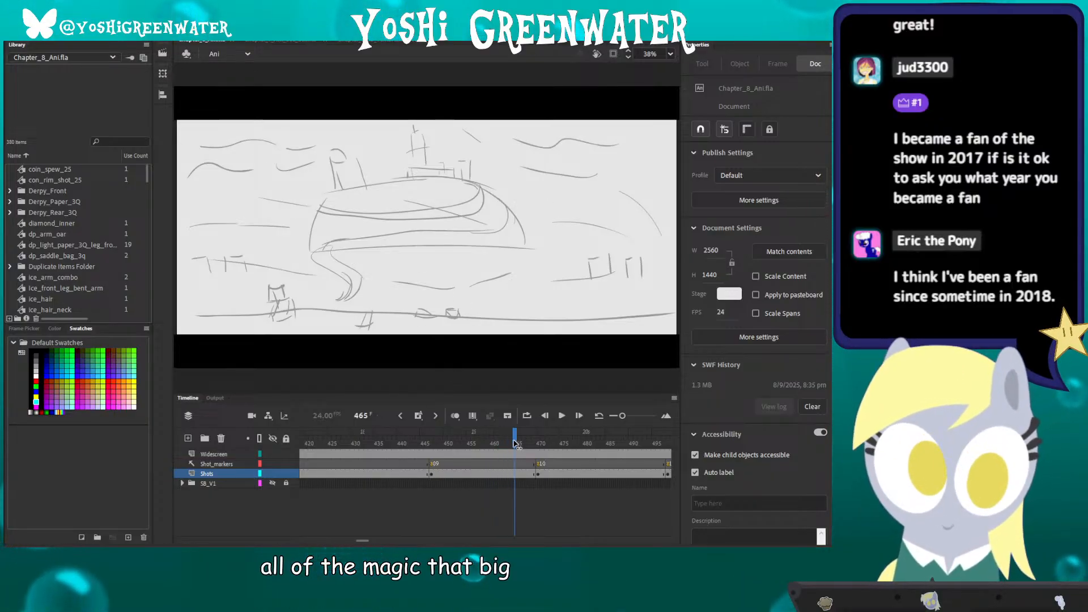
left_click_drag(533, 445, 546, 448)
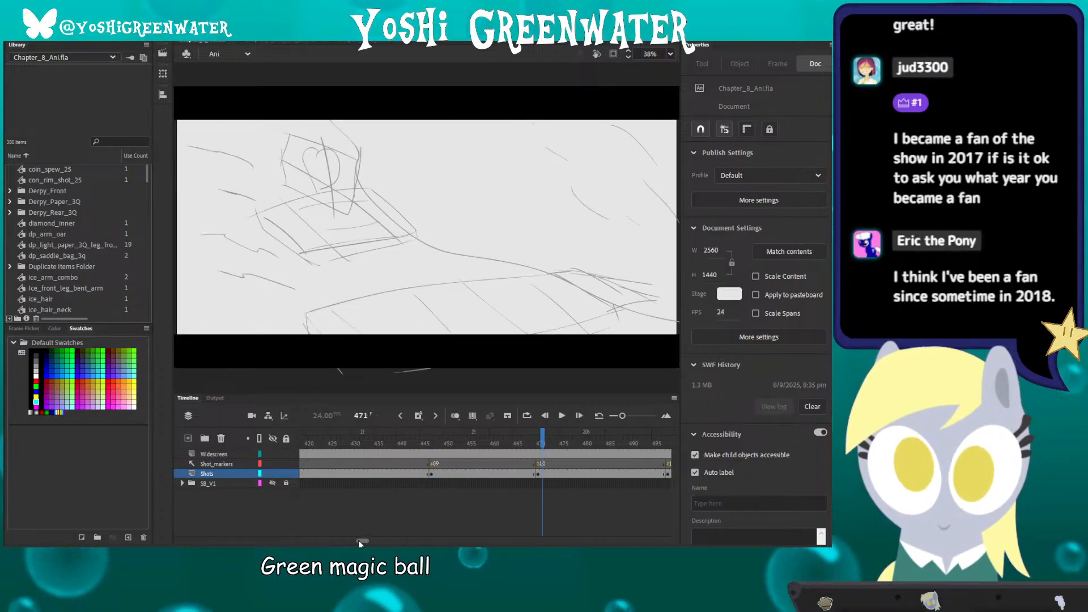
left_click_drag(362, 541, 364, 541)
mouse_move(457, 445)
left_mouse_down()
mouse_move(523, 447)
mouse_move(478, 445)
left_mouse_up()
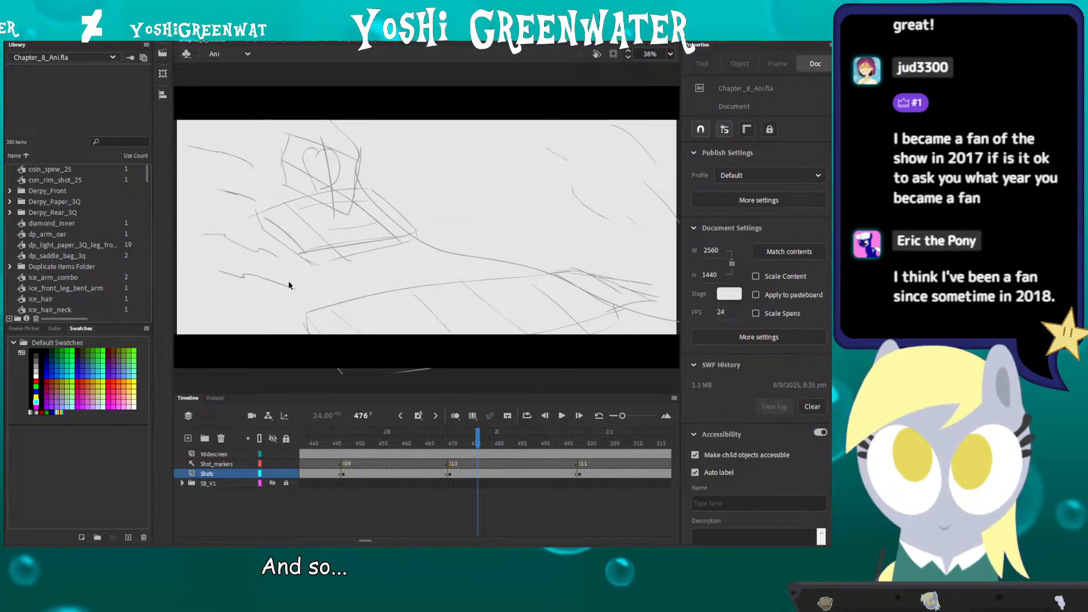
Step: Switch to Blender and display the scene in wireframe, examining how the dining hall sits next to the hallway
key("alt+Tab")
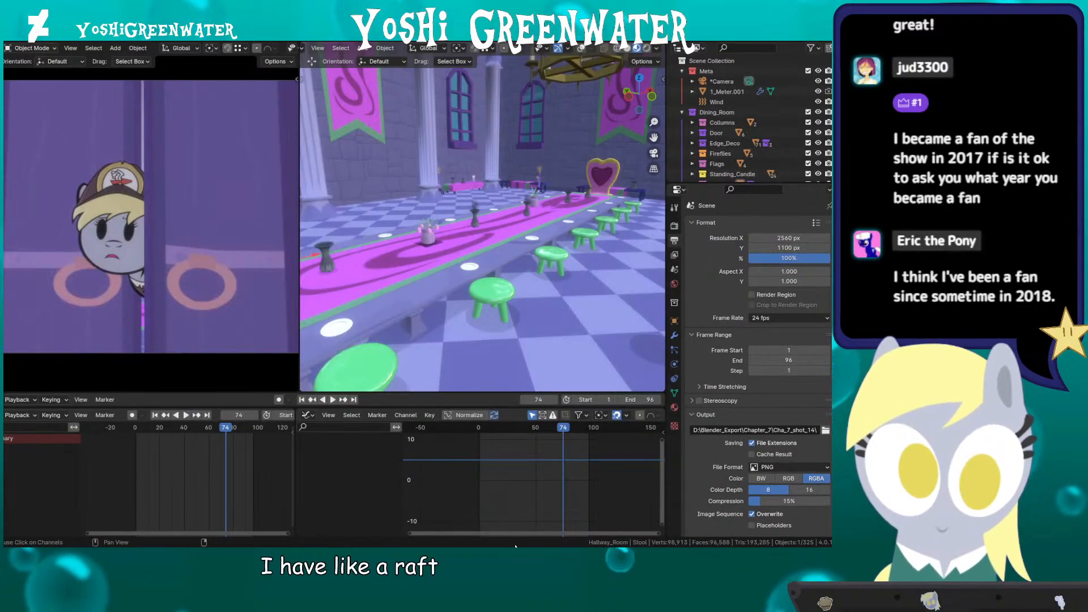
right_click(515, 546)
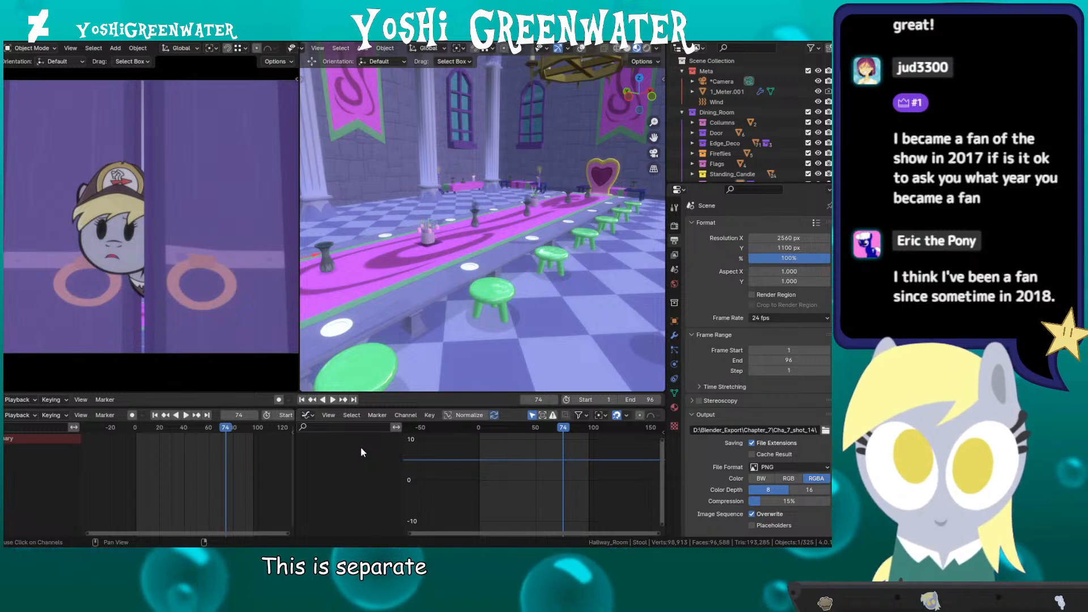
scroll(516, 200, "down", 15)
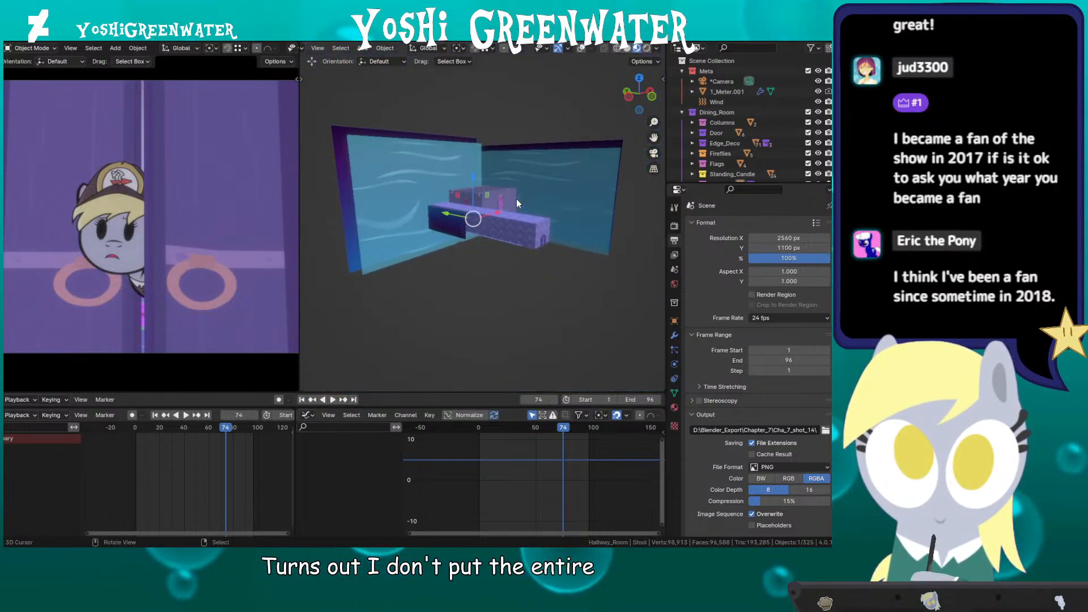
middle_click_drag(516, 198, 494, 256)
scroll(488, 232, "up", 5)
key("z")
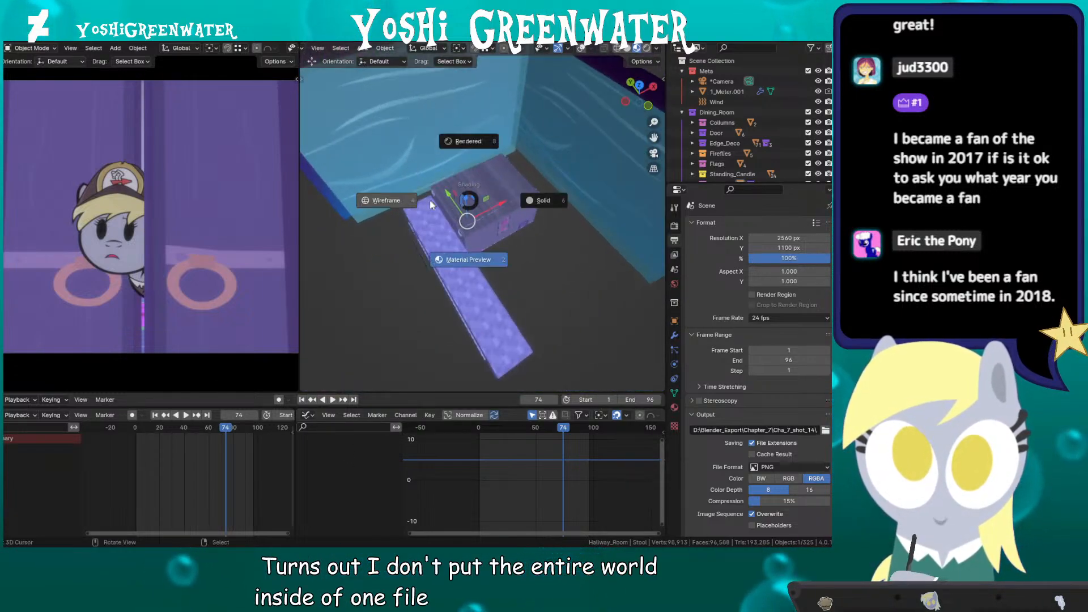
left_click(432, 205)
scroll(465, 258, "up", 6)
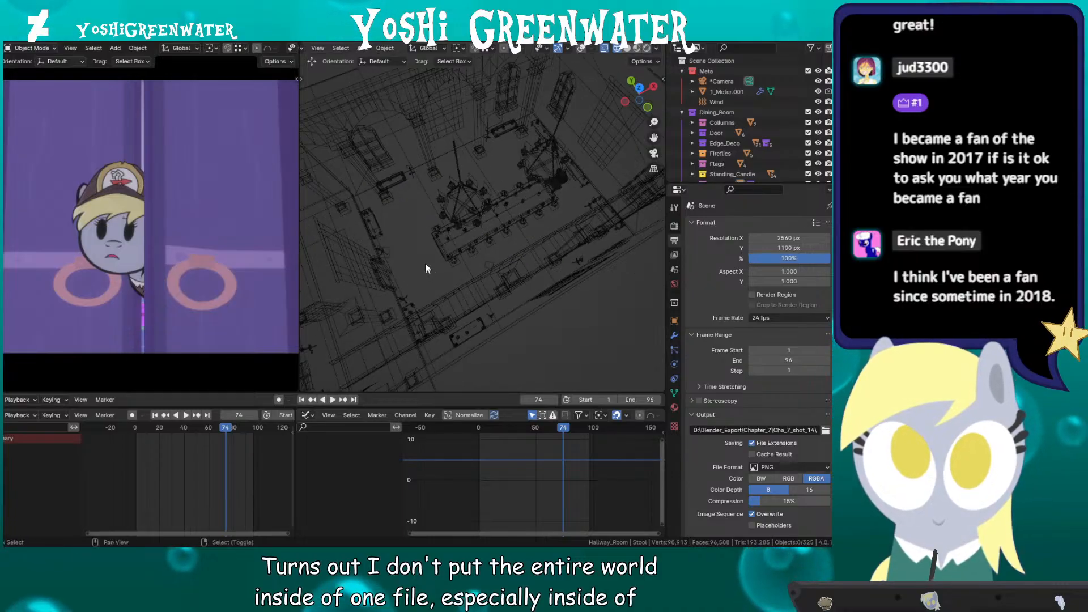
middle_click_drag(425, 263, 542, 165, "shift")
middle_click_drag(512, 216, 411, 198)
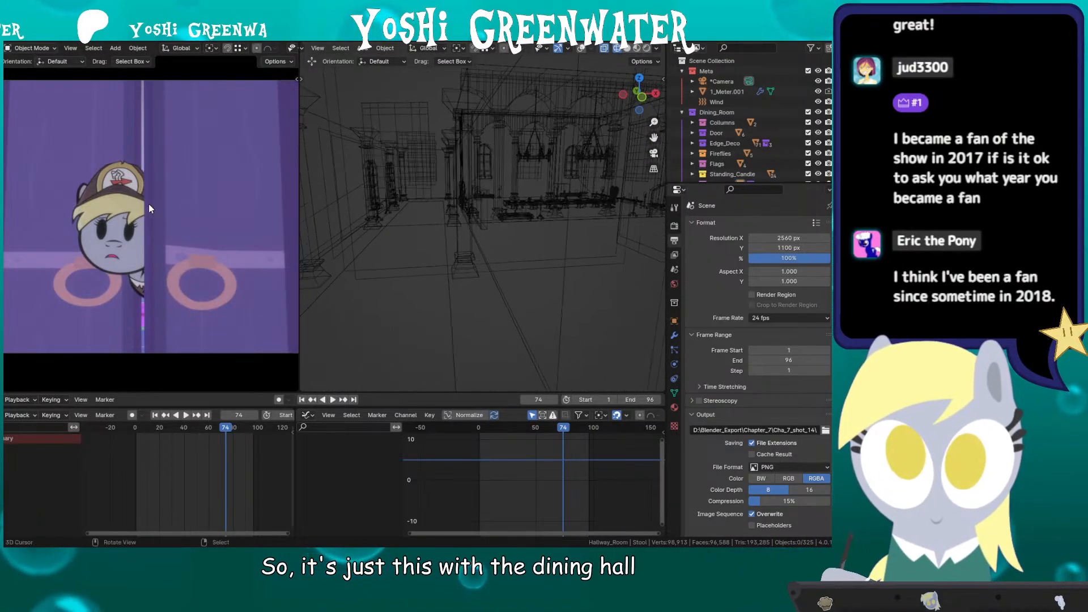
Step: Return the viewport to Material Preview shading and examine the hallway interior along its carpet to the door
middle_click_drag(354, 234, 436, 247)
key("z")
left_click(456, 319)
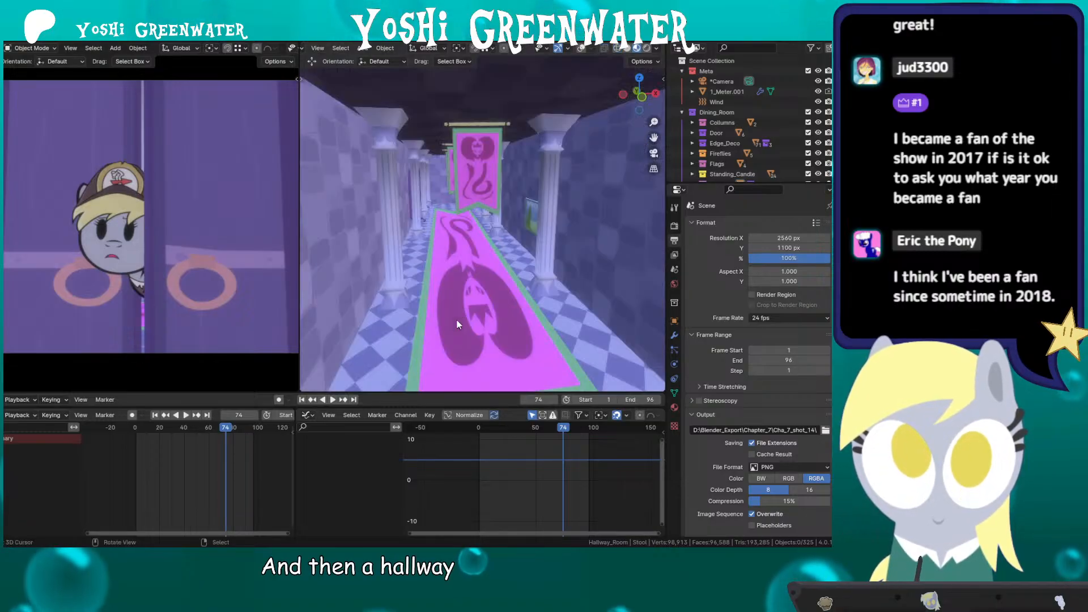
scroll(457, 260, "up", 4)
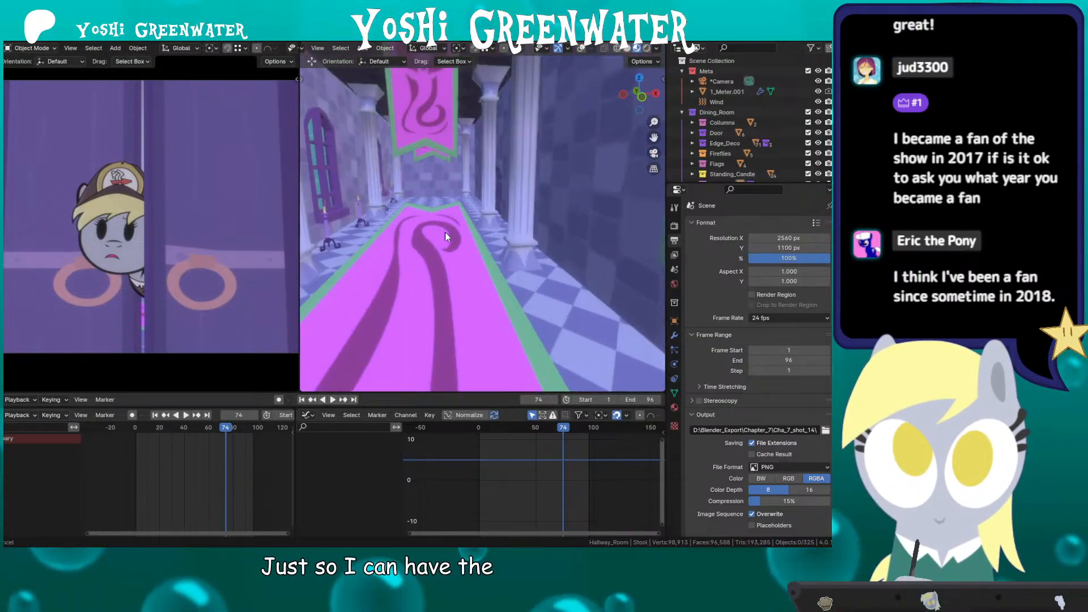
middle_click_drag(444, 233, 587, 275, "shift")
scroll(481, 267, "up", 3)
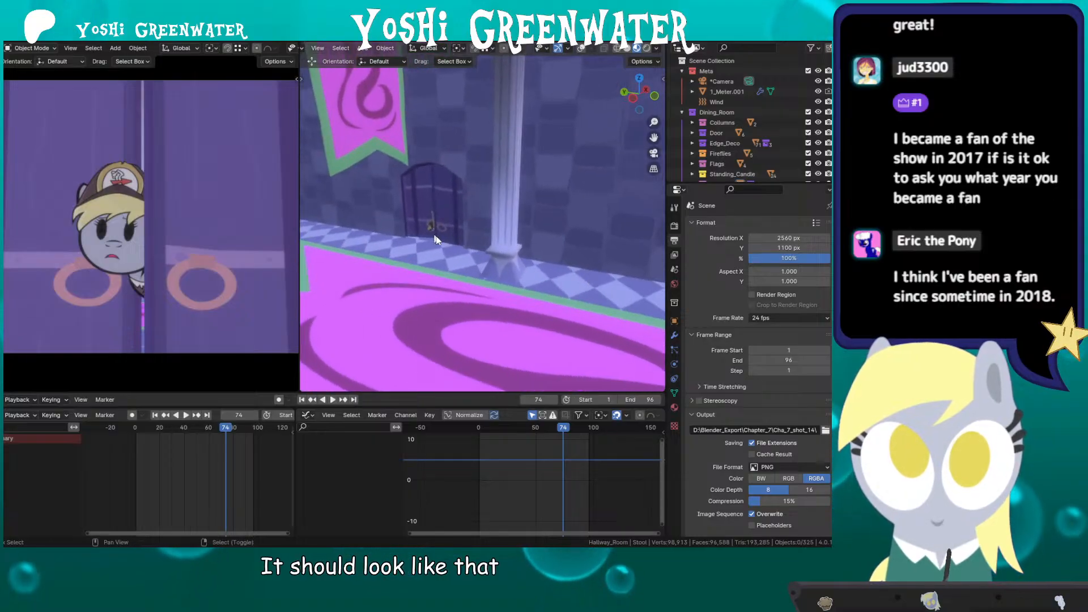
scroll(526, 256, "up", 4)
middle_click_drag(436, 236, 662, 235, "shift")
middle_click_drag(502, 269, 383, 243)
Step: Examine the hallway and dining hall blocks from outside against the water backdrops
scroll(450, 309, "down", 8)
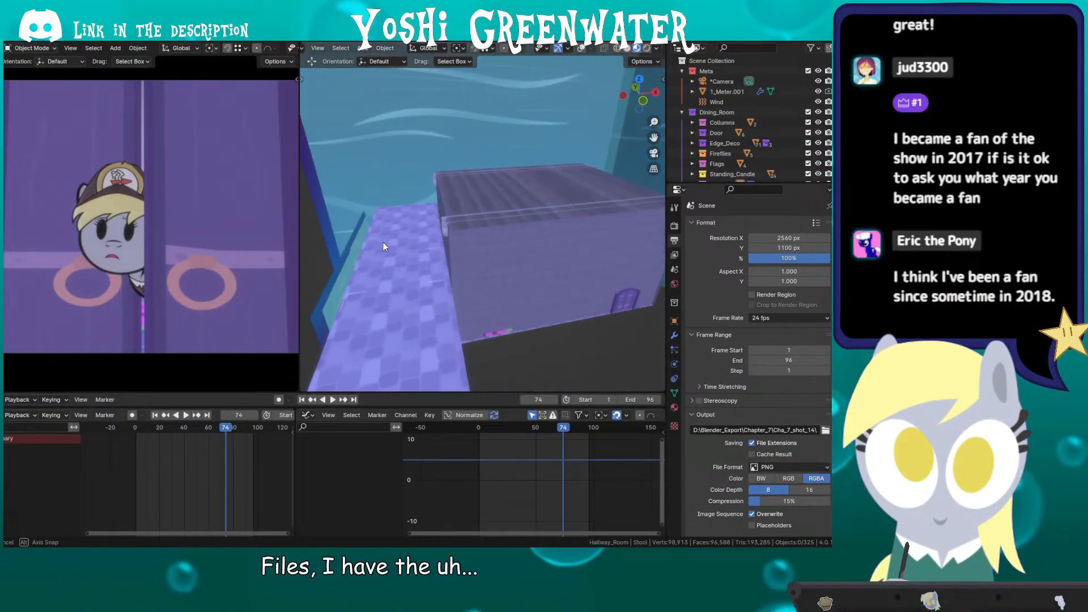
scroll(472, 263, "down", 3)
middle_click_drag(474, 267, 501, 282)
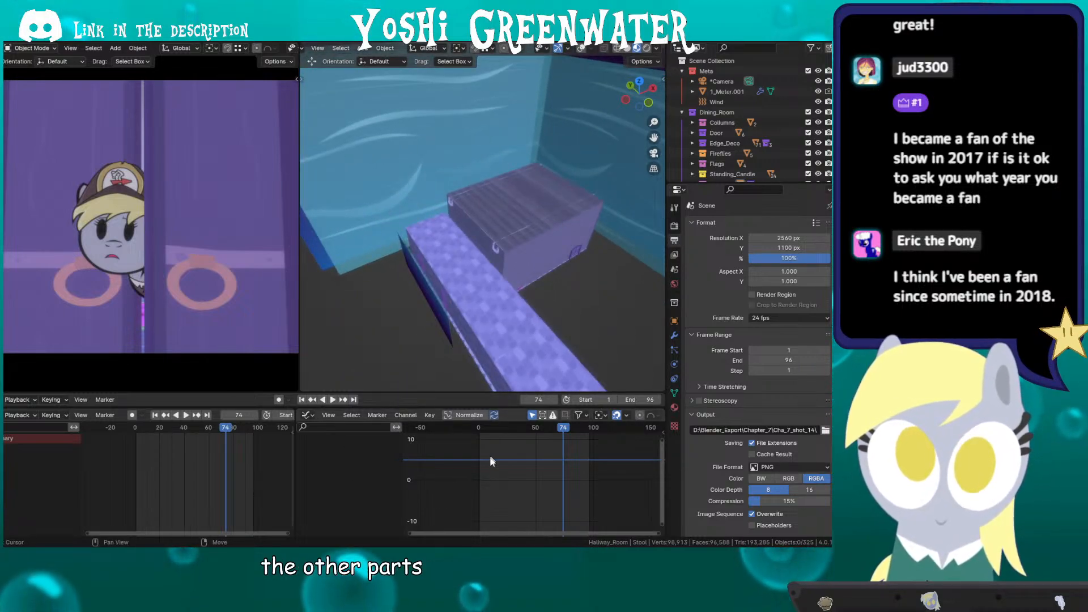
Step: Switch back to Adobe Animate and scrub from shot 10 to frame 501 in shot 11
key("alt+Tab")
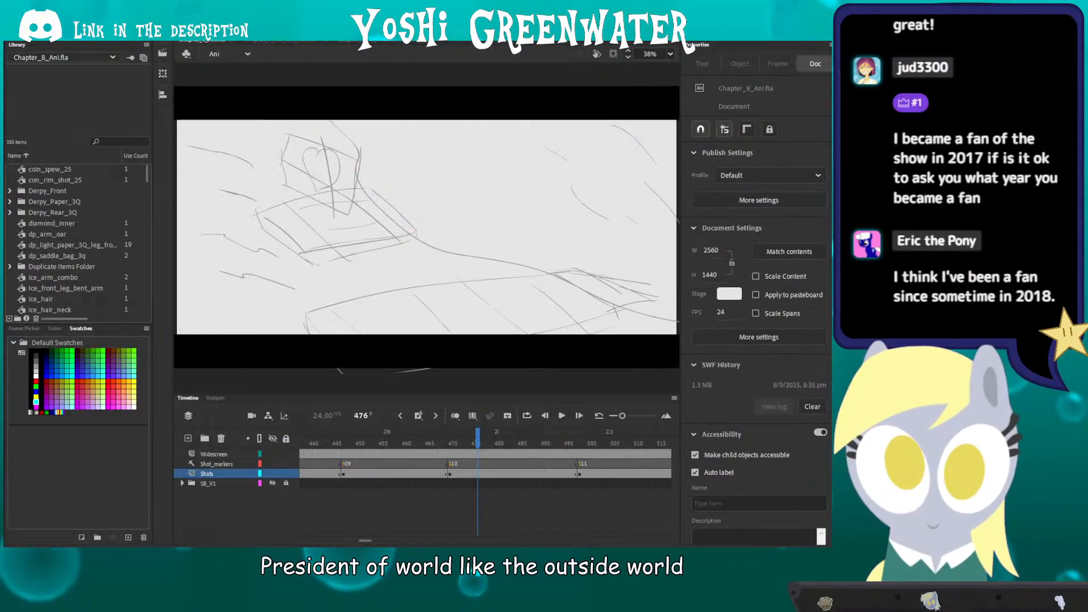
left_click_drag(482, 432, 596, 438)
scroll(367, 525, "right", 5)
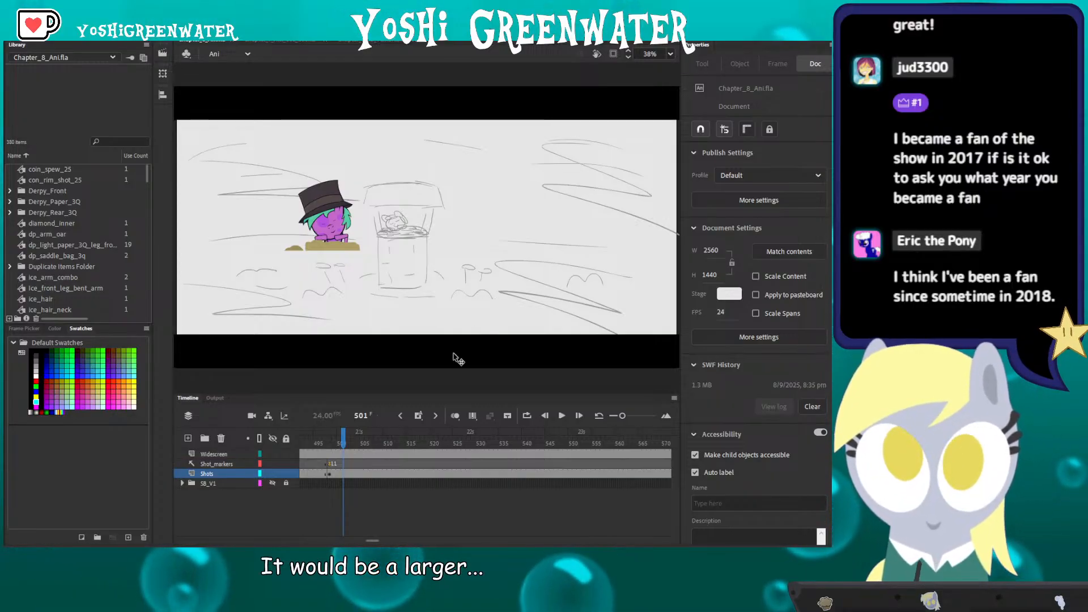
Step: Open the 8-11 shot symbol, enlarge its timeline, and scrub through the storyboard and character animation to frame 31
double_click(352, 230)
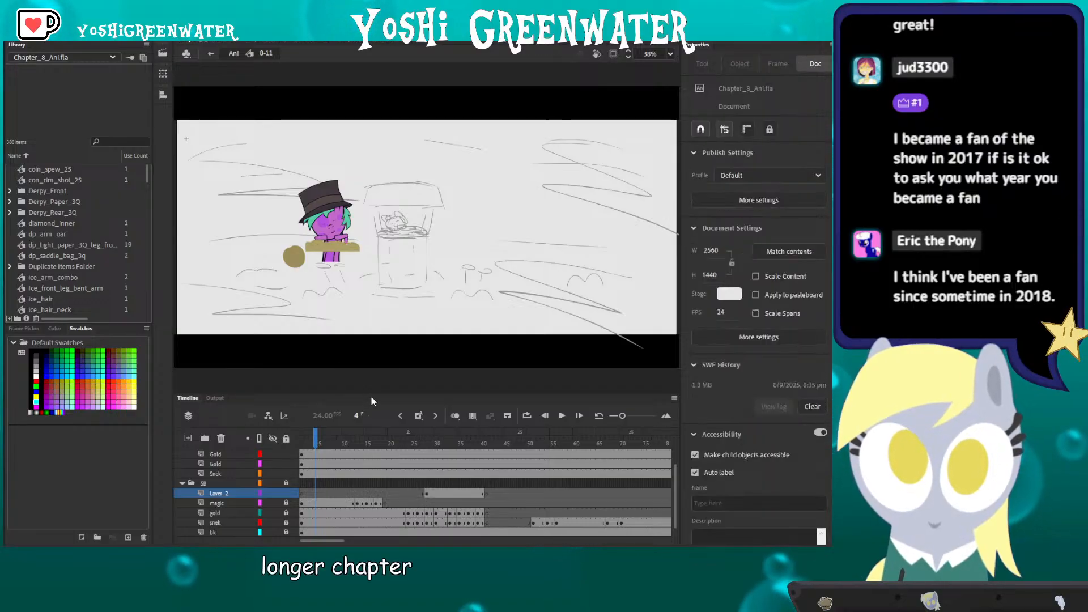
left_click_drag(371, 396, 360, 352)
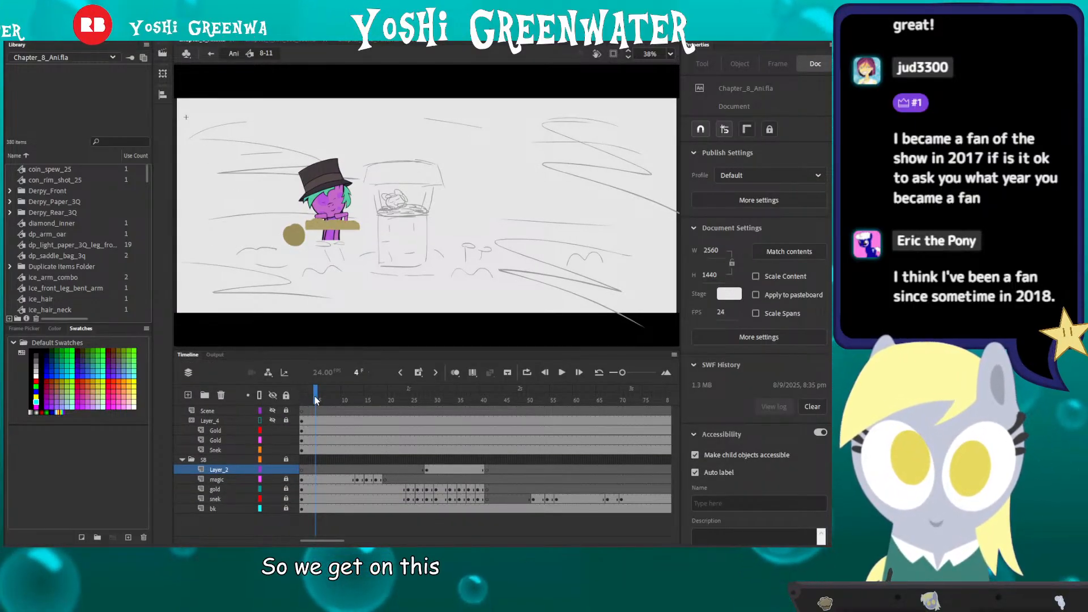
left_click_drag(315, 393, 296, 398)
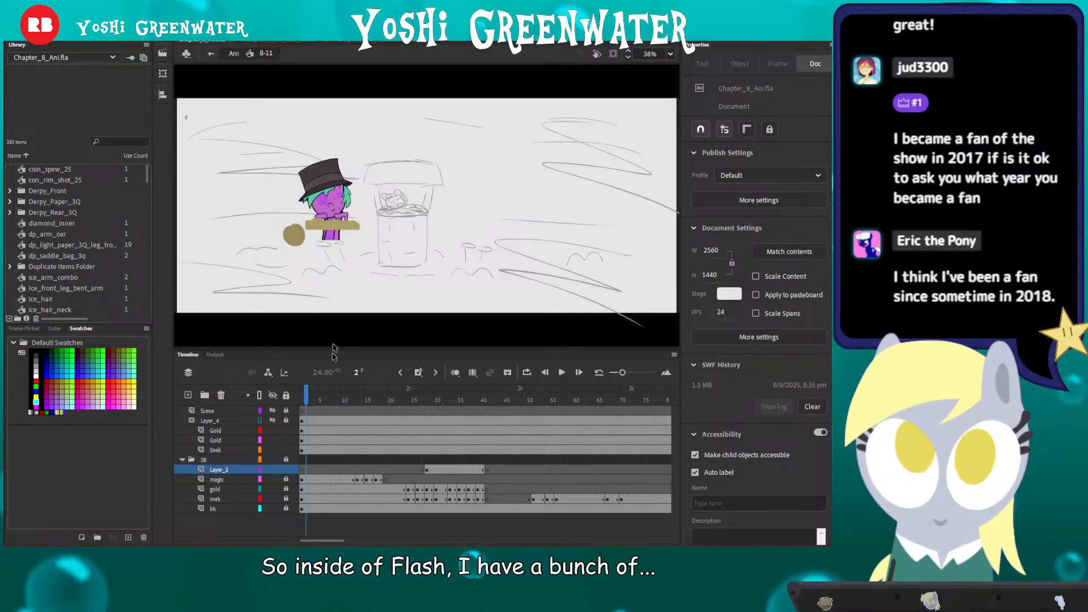
mouse_move(317, 400)
left_mouse_down()
mouse_move(542, 404)
mouse_move(608, 422)
mouse_move(644, 418)
left_mouse_up()
mouse_move(330, 539)
left_mouse_down()
mouse_move(348, 529)
mouse_move(317, 540)
left_mouse_up()
left_click(315, 401)
left_click_drag(317, 402, 441, 412)
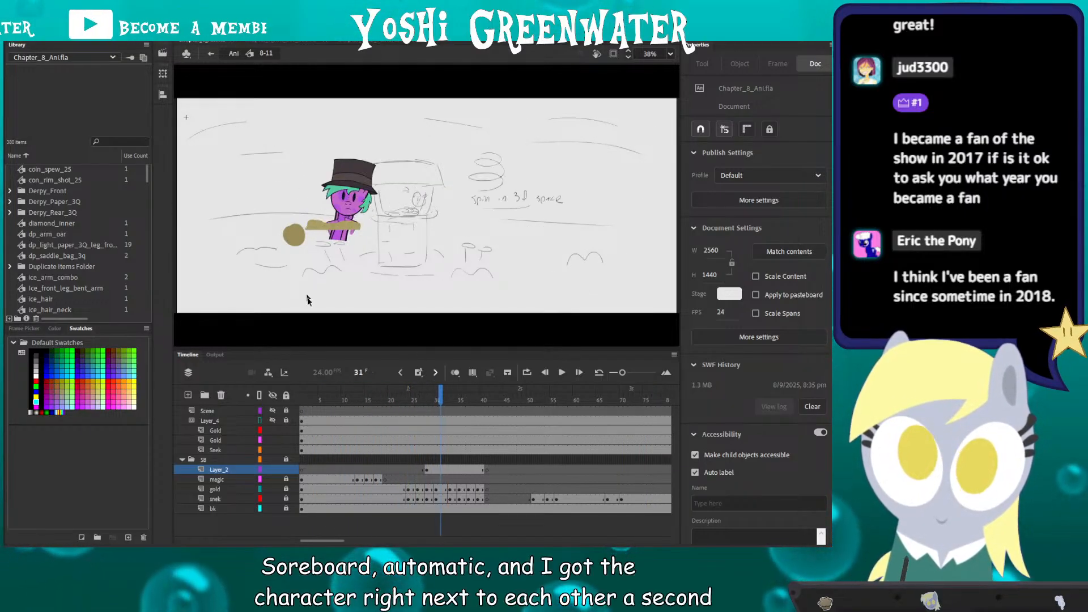
left_click_drag(317, 349, 318, 354)
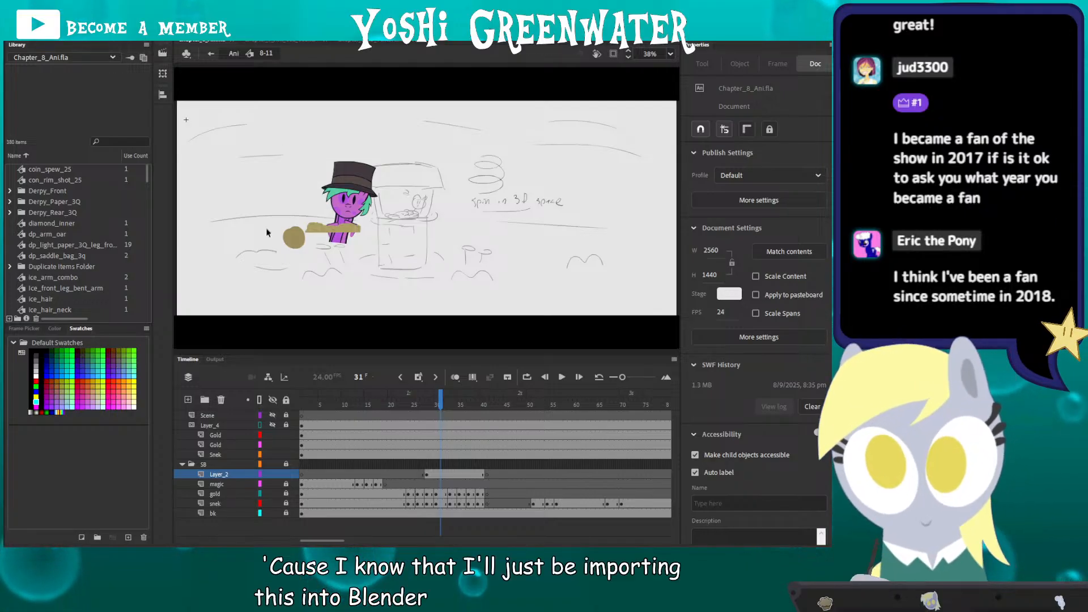
Step: Open the coin_spew_25 symbol inside shot 8-11 and scrub its coin burst up close to frame 56
left_click(337, 209)
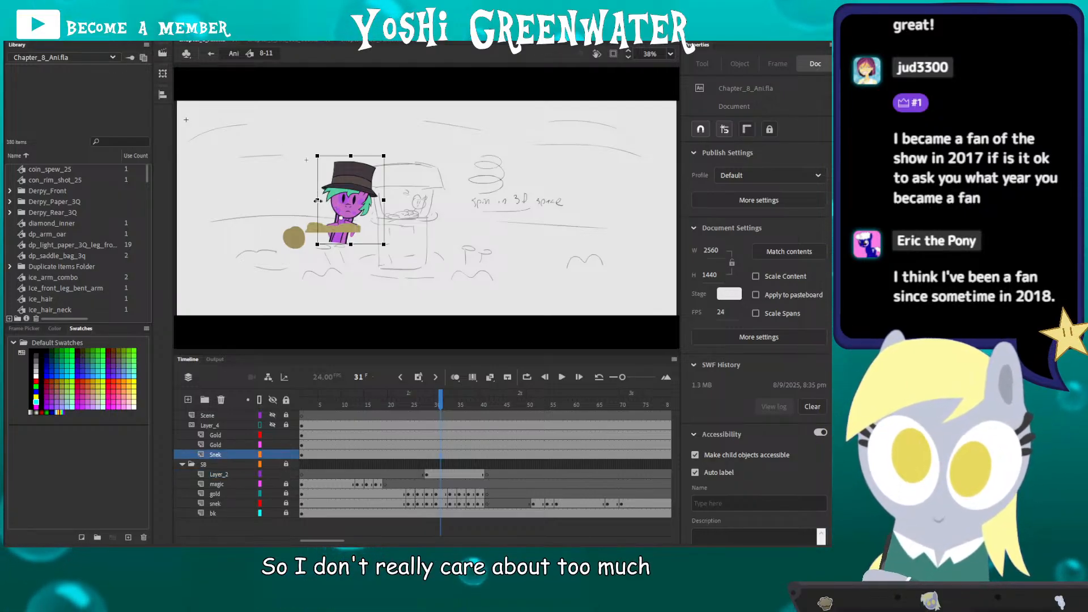
left_click(290, 241)
double_click(291, 243)
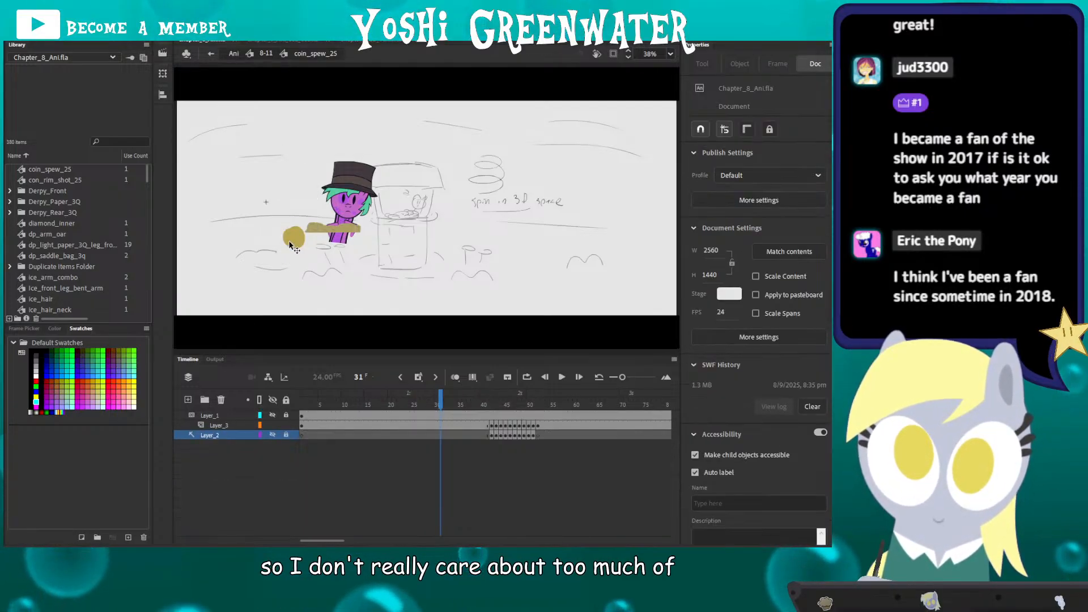
mouse_move(441, 397)
left_mouse_down()
mouse_move(542, 400)
mouse_move(488, 400)
mouse_move(527, 398)
mouse_move(512, 397)
left_mouse_up()
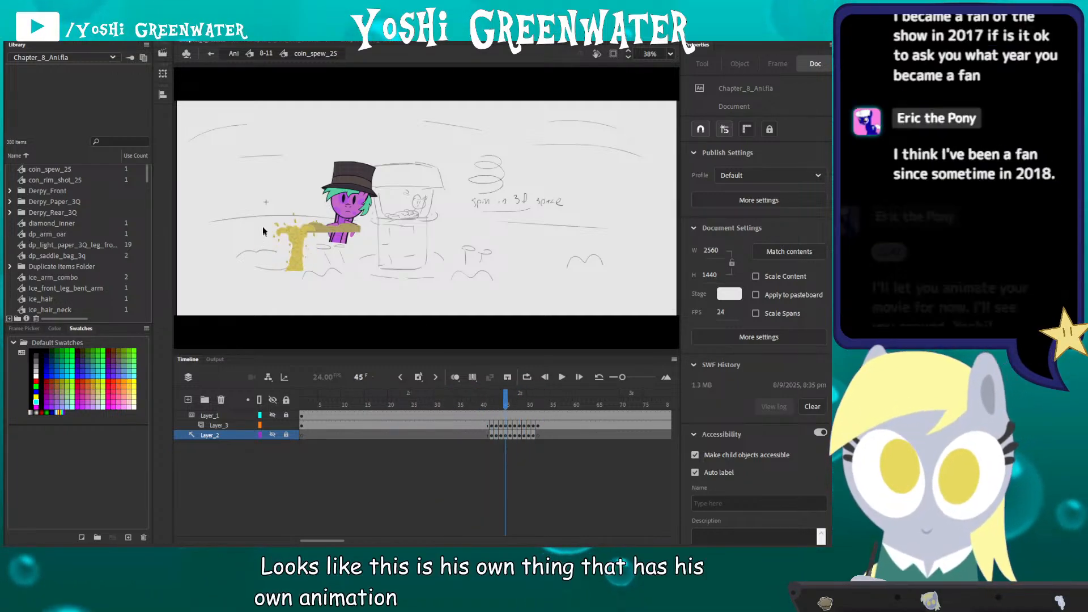
left_click(253, 264)
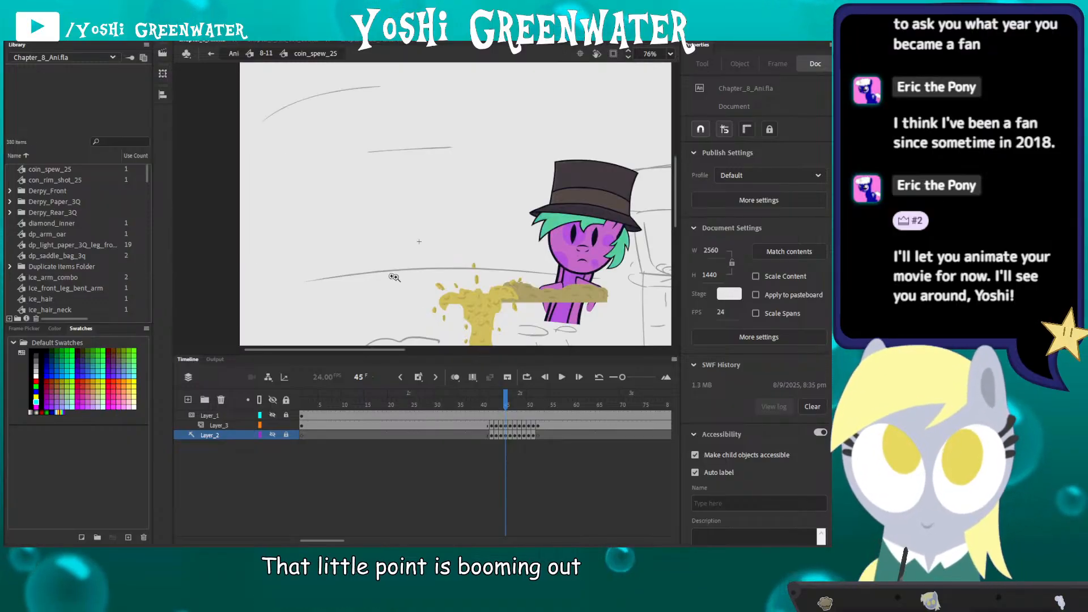
left_click_drag(395, 277, 289, 214)
left_click_drag(495, 404, 556, 404)
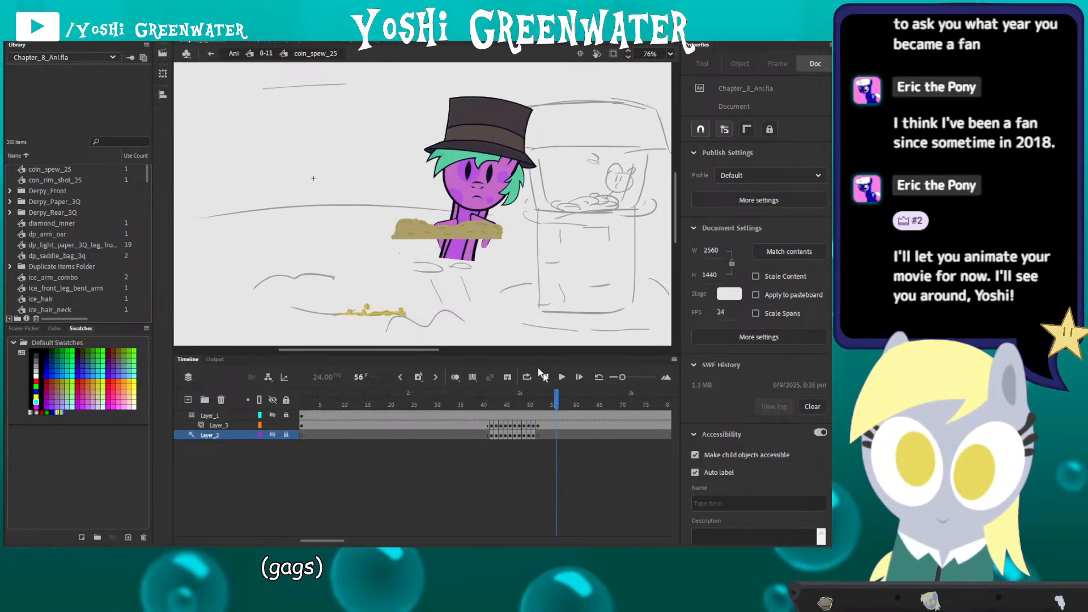
Step: Return to the 8-11 symbol, go back to frame 1, and open the Wish_Male_front_all_Shot_25 character symbol
double_click(324, 260)
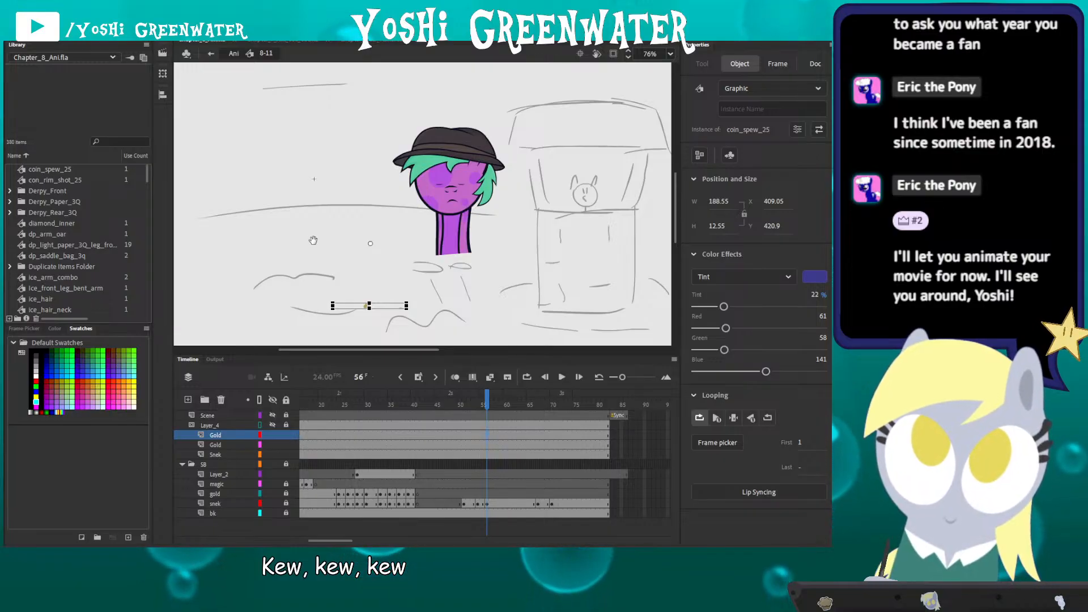
left_click_drag(313, 239, 260, 224)
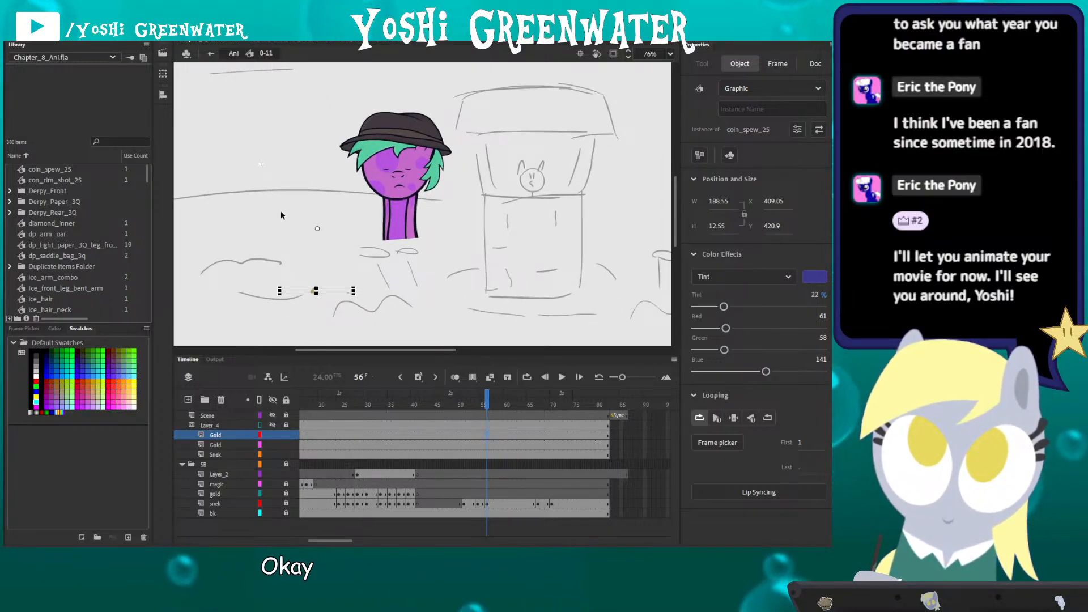
left_click_drag(266, 212, 289, 202)
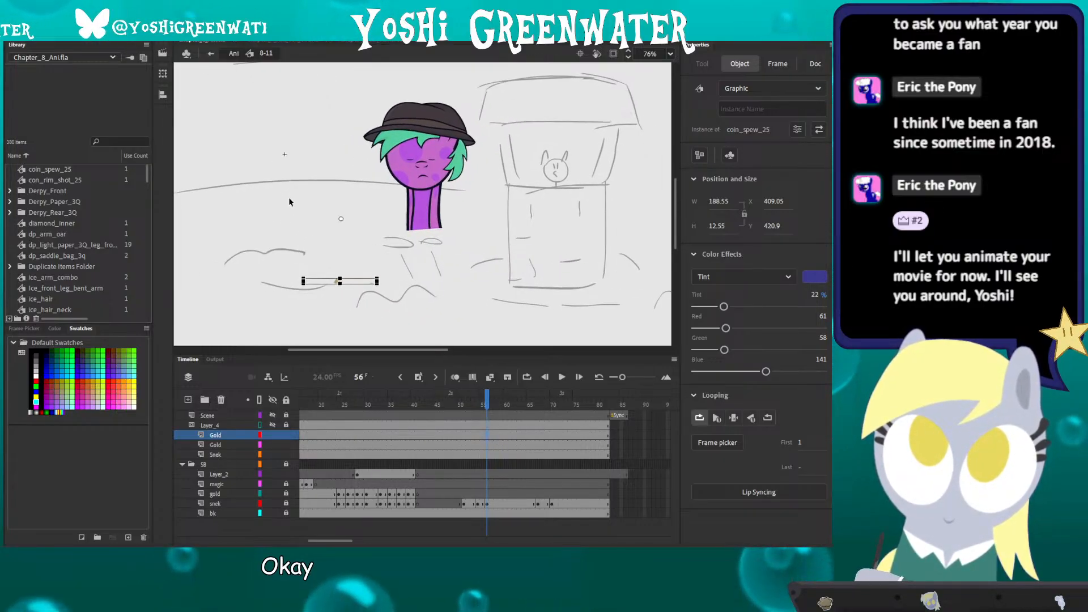
left_click_drag(379, 398, 288, 380)
left_click_drag(388, 146, 343, 180)
left_click(329, 186)
double_click(335, 191)
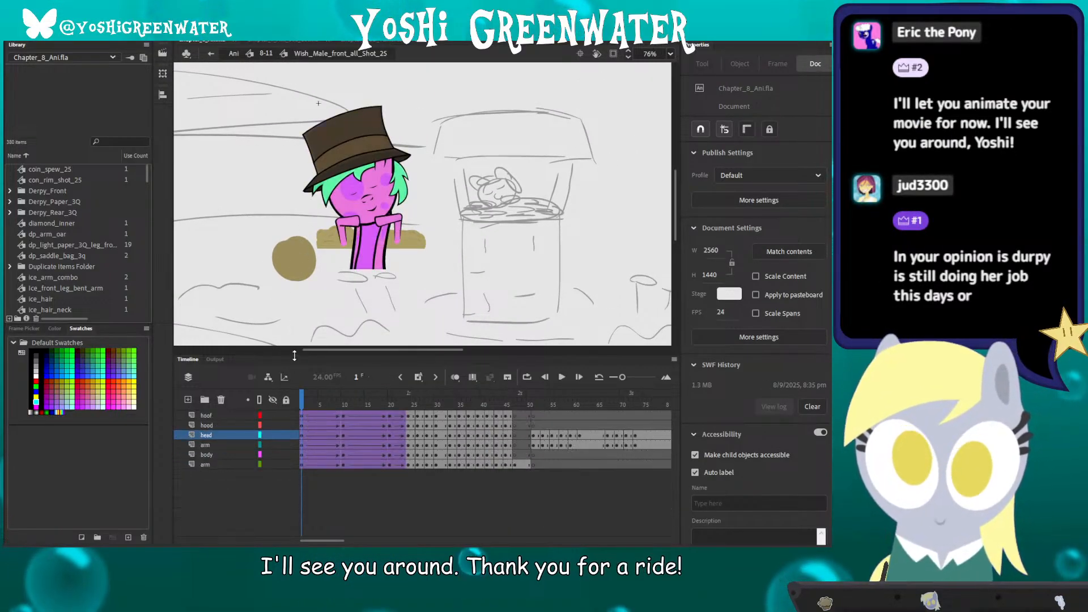
Step: Enlarge the stage area and scrub the top-hat character's animation through frames 10 and 20 to frame 25
left_click_drag(292, 357, 292, 387)
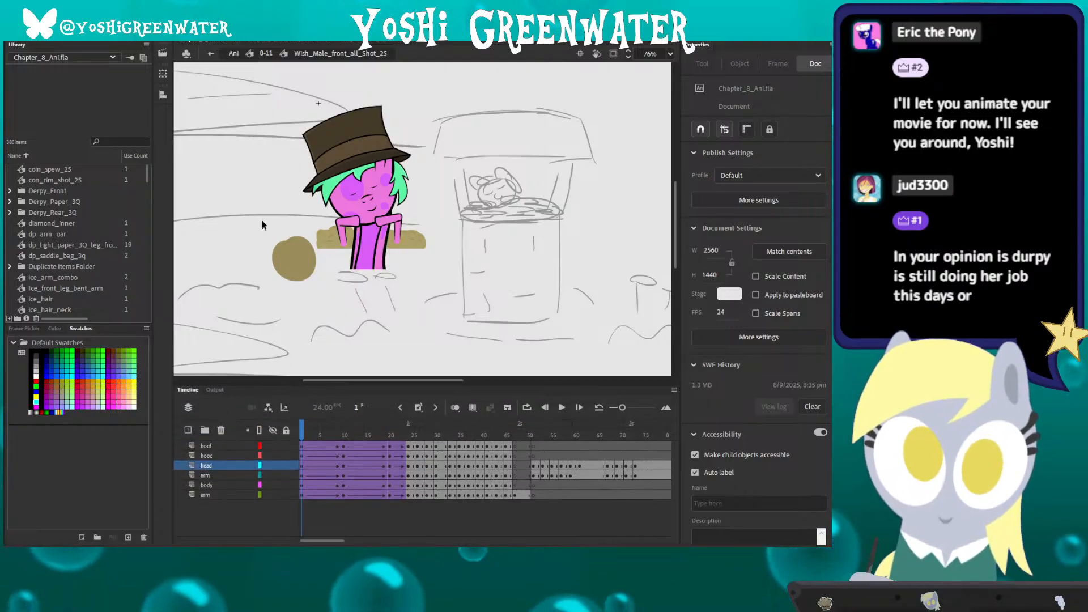
left_click_drag(255, 232, 241, 252)
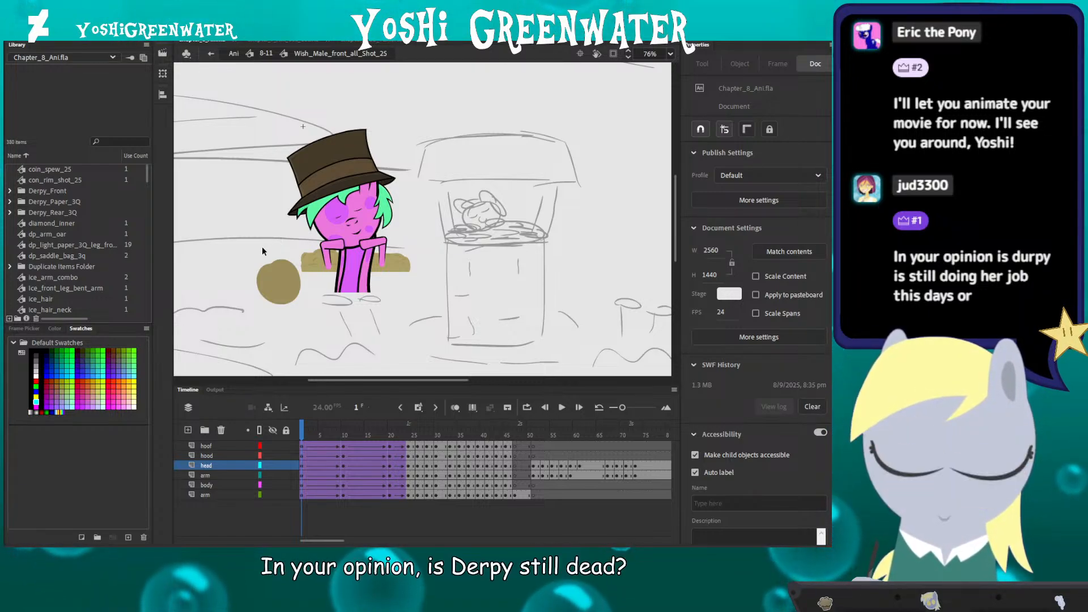
left_click_drag(239, 235, 243, 251)
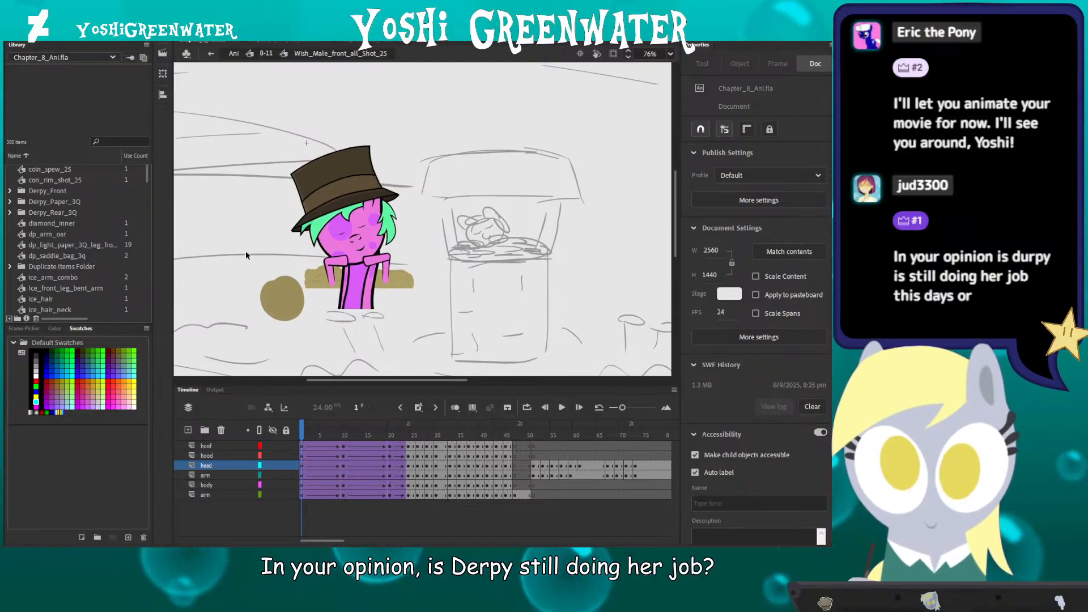
left_click(337, 438)
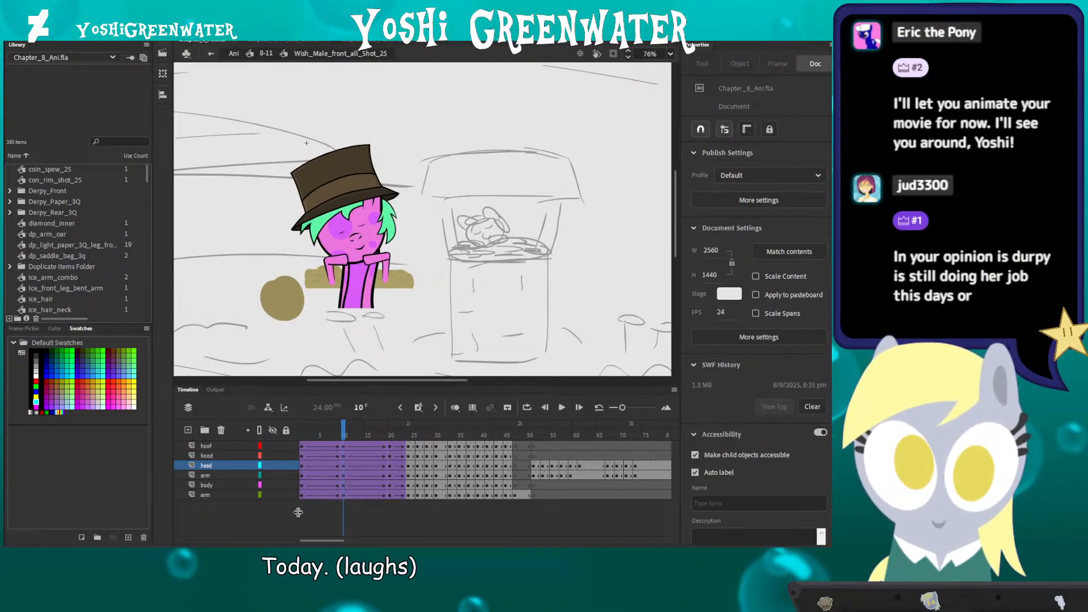
left_click_drag(298, 512, 289, 512)
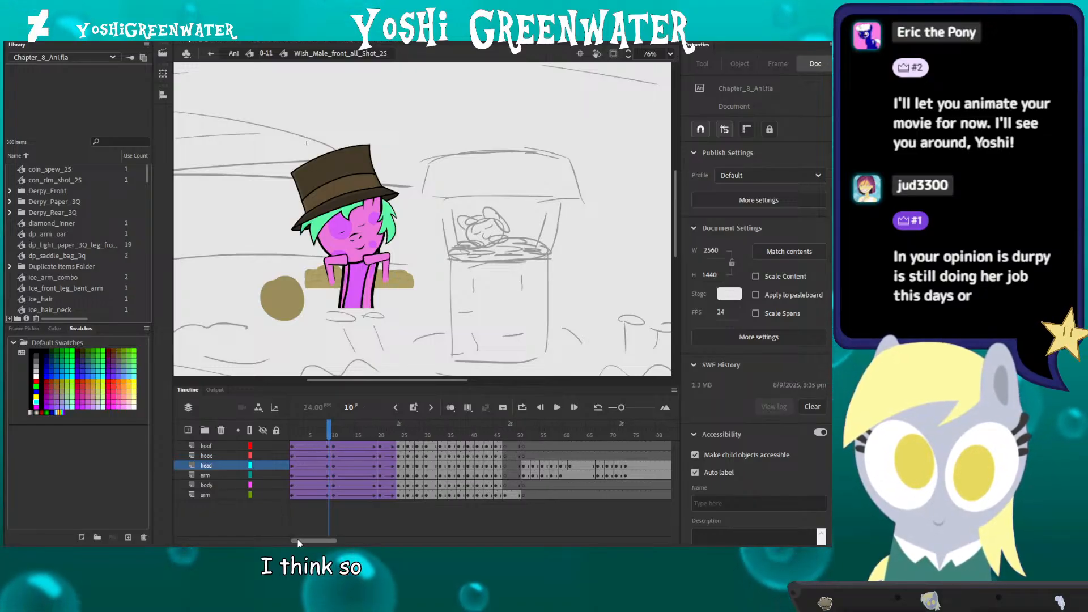
left_click_drag(342, 439, 368, 438)
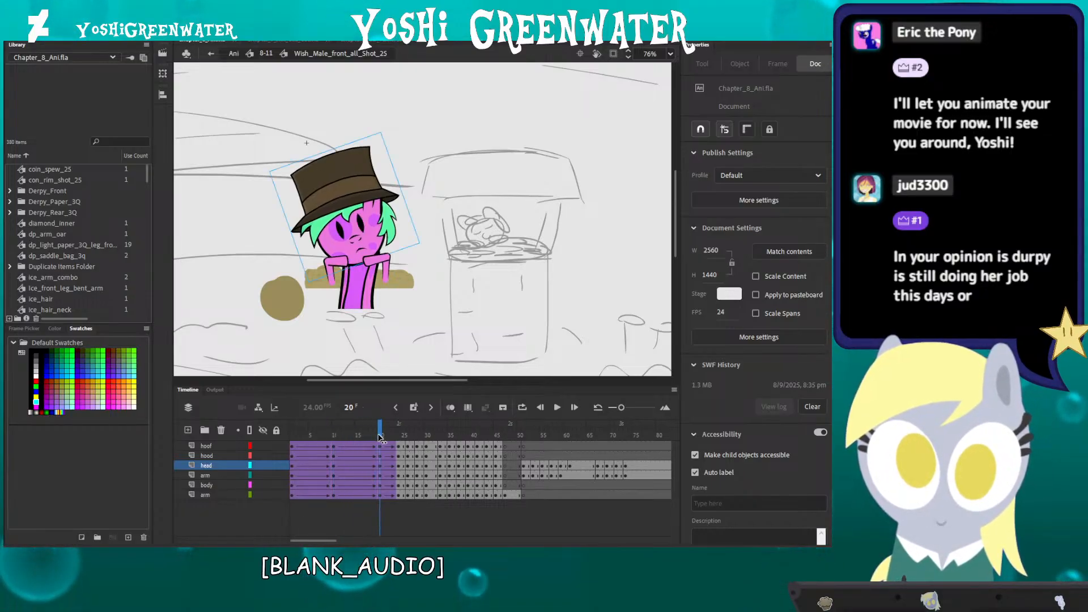
left_click_drag(333, 385, 326, 395)
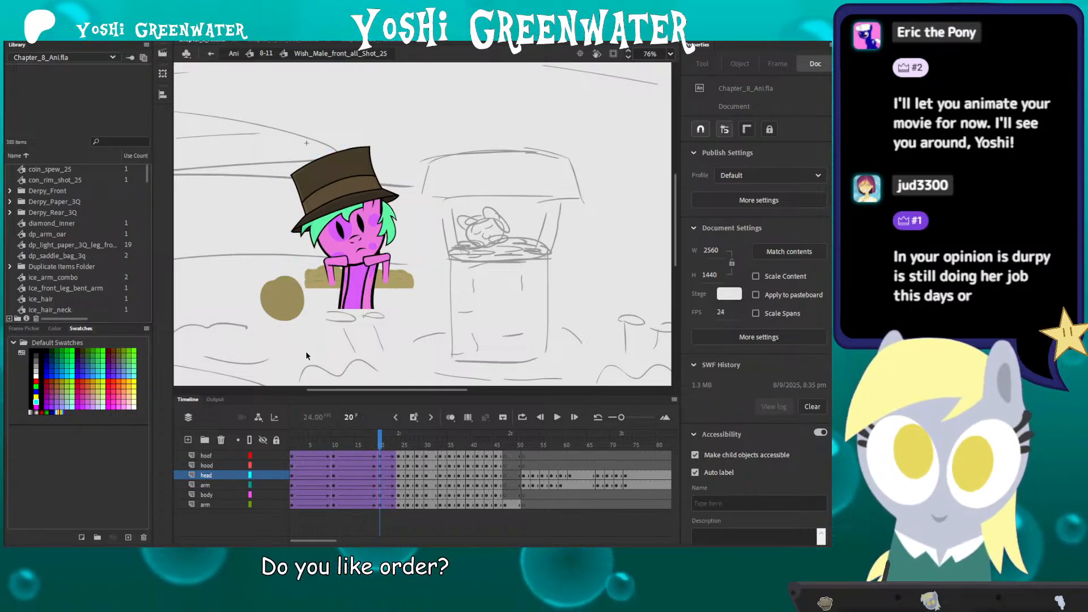
left_click_drag(390, 444, 395, 444)
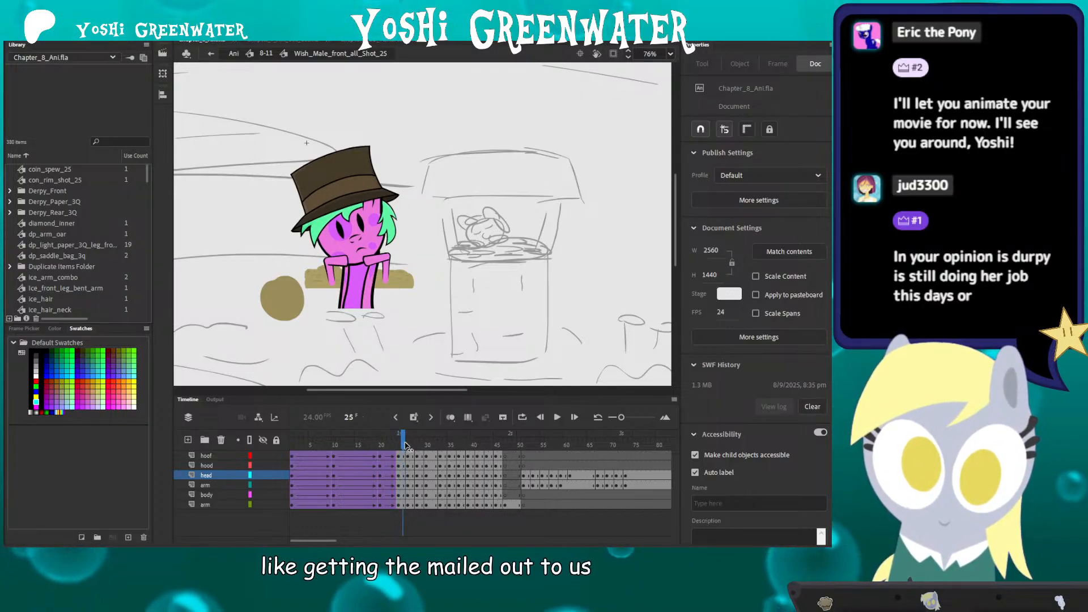
Step: Scrub the Wish_Male_front_all_Shot_25 animation on through frames 50, 51 and 78 to its final pose at frame 89
left_click_drag(405, 446, 513, 445)
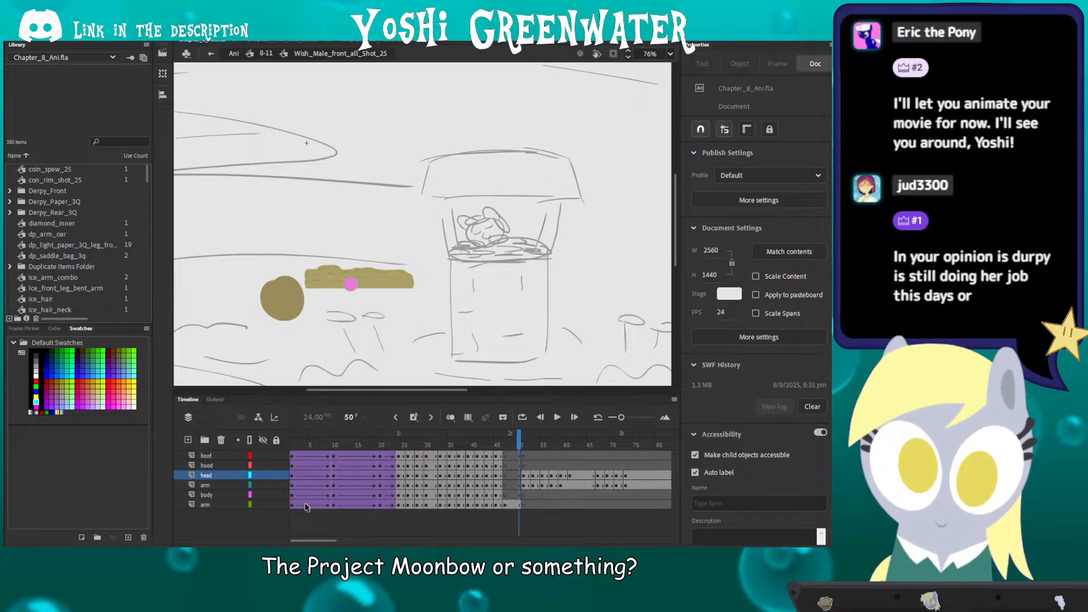
left_click(523, 475)
left_click_drag(312, 538, 324, 534)
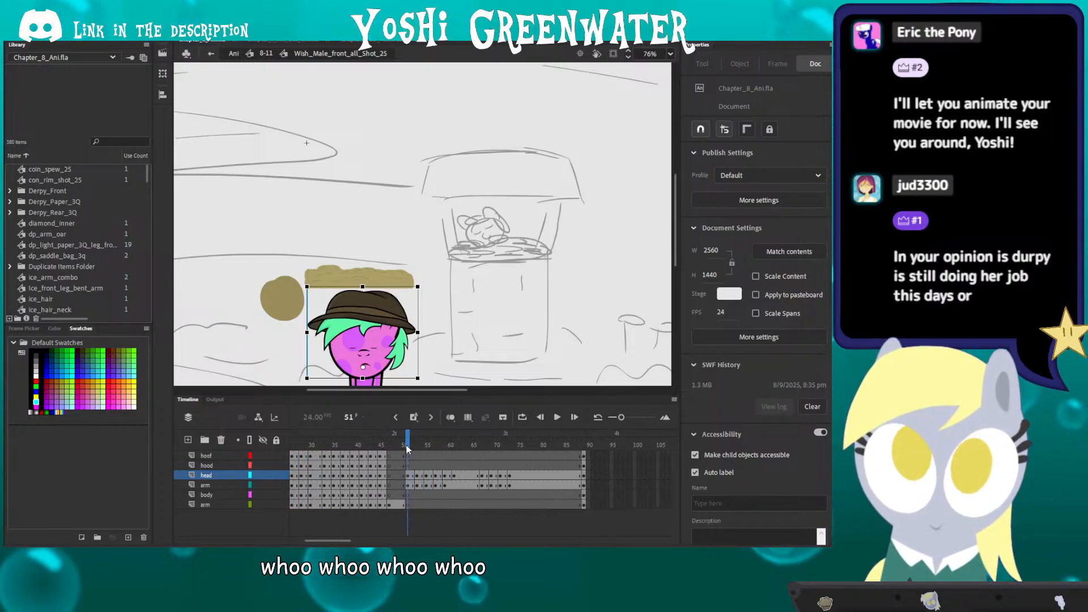
left_click_drag(407, 441, 533, 446)
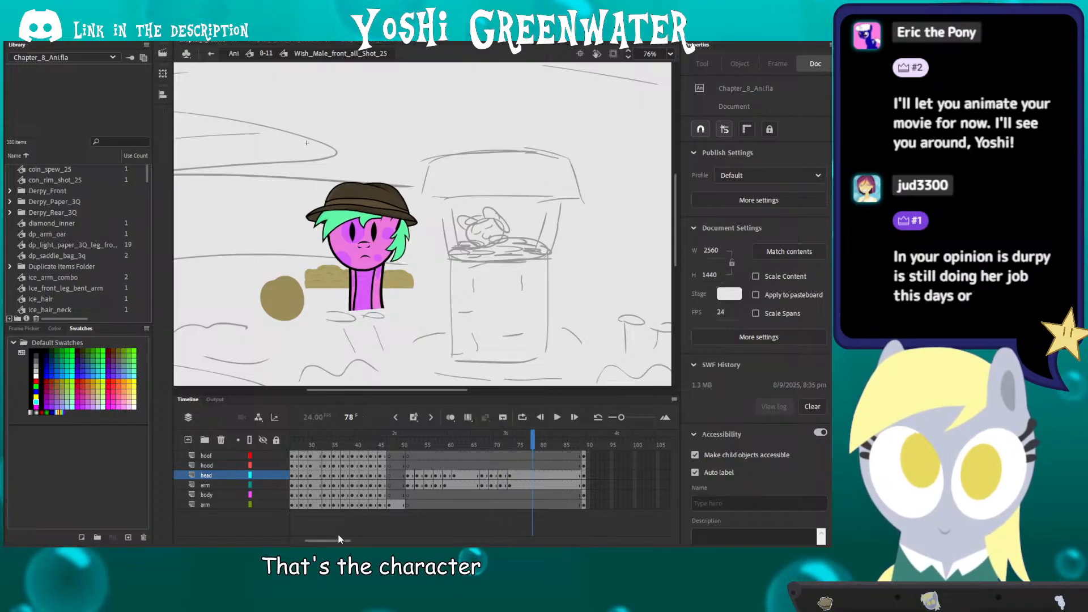
left_click_drag(340, 539, 328, 539)
left_click(601, 443)
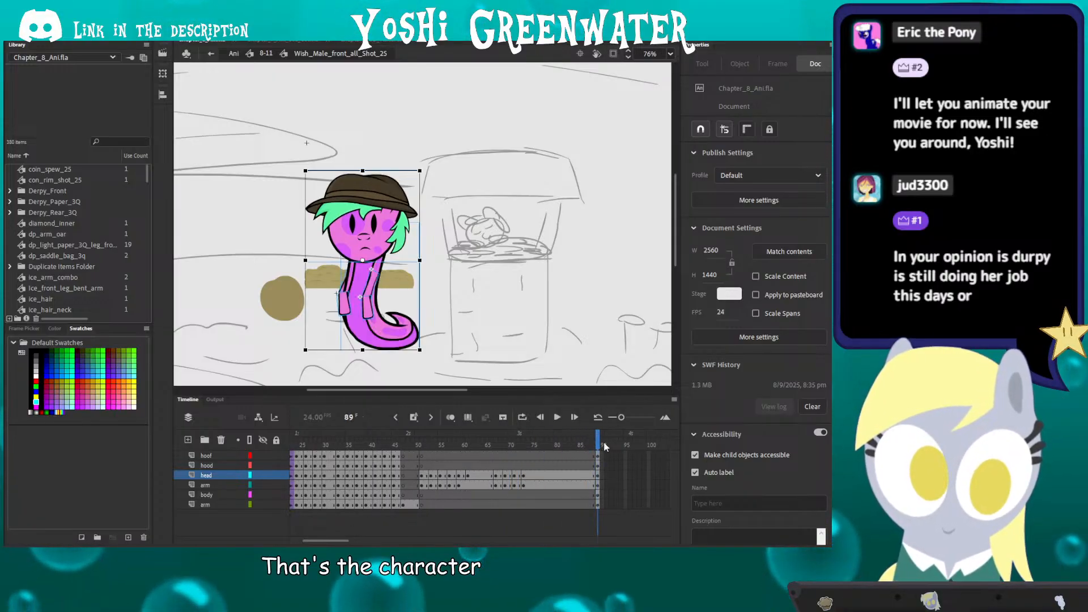
left_click_drag(335, 540, 324, 540)
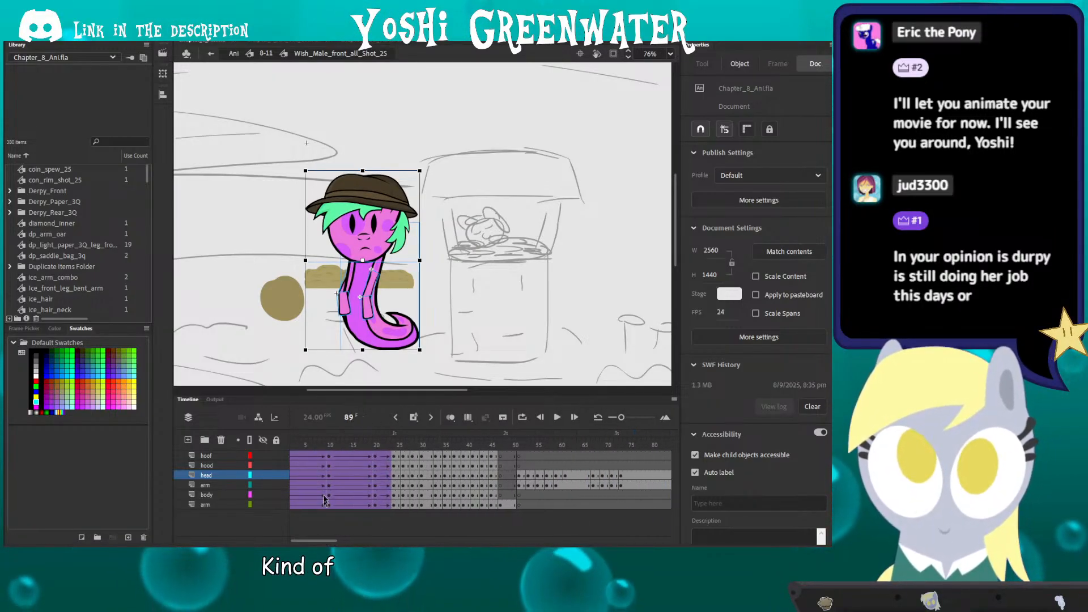
Step: Compare the character's top-hat poses at frames 15 and 20 with the round-hat pose at frames 75 and 76
left_click_drag(345, 444, 377, 445)
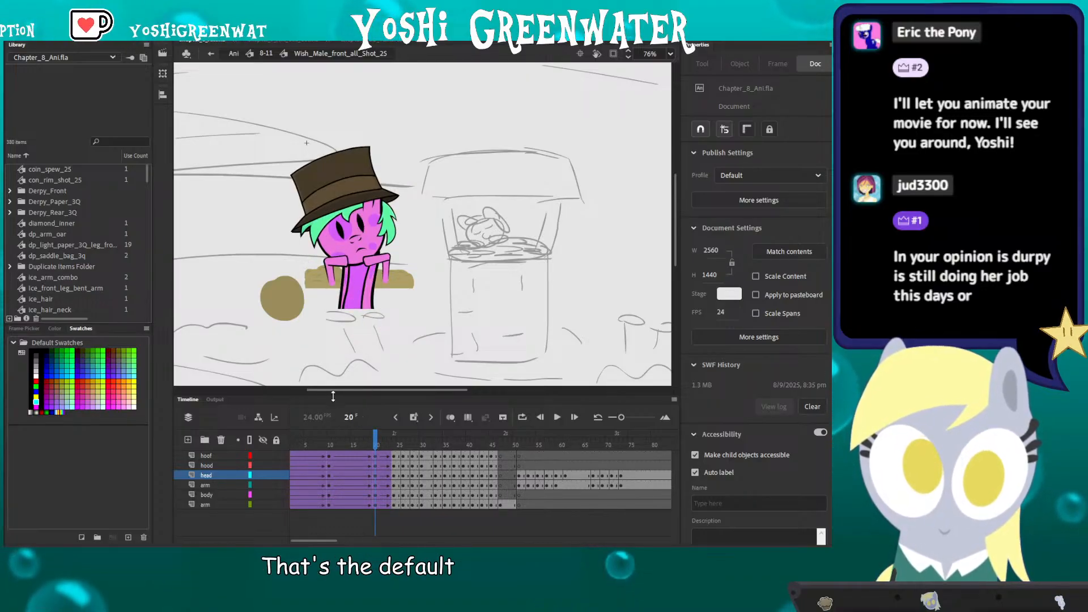
left_click_drag(333, 396, 333, 405)
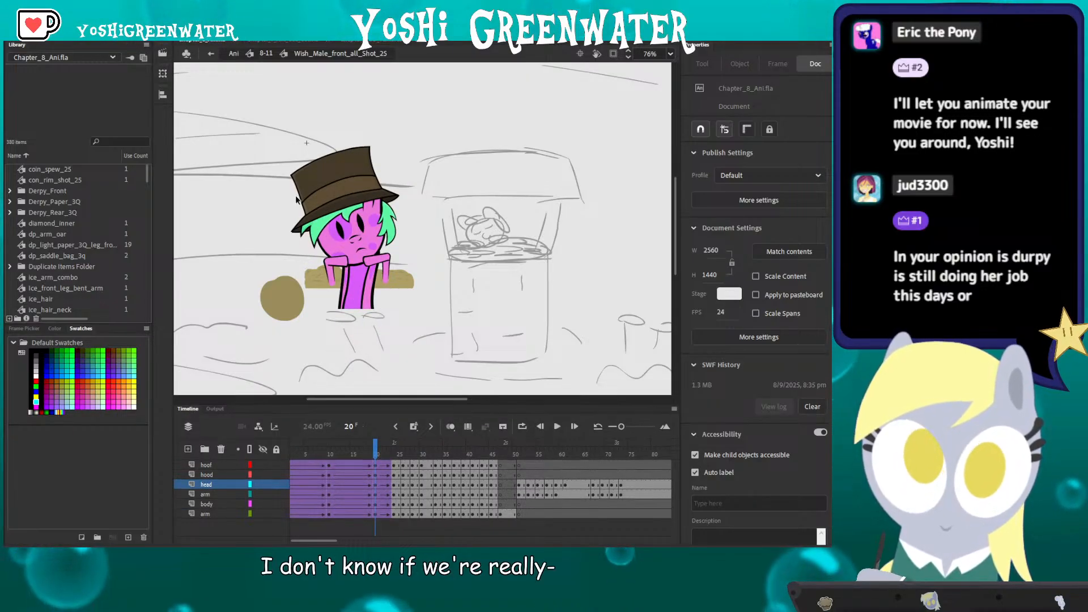
left_click(634, 453)
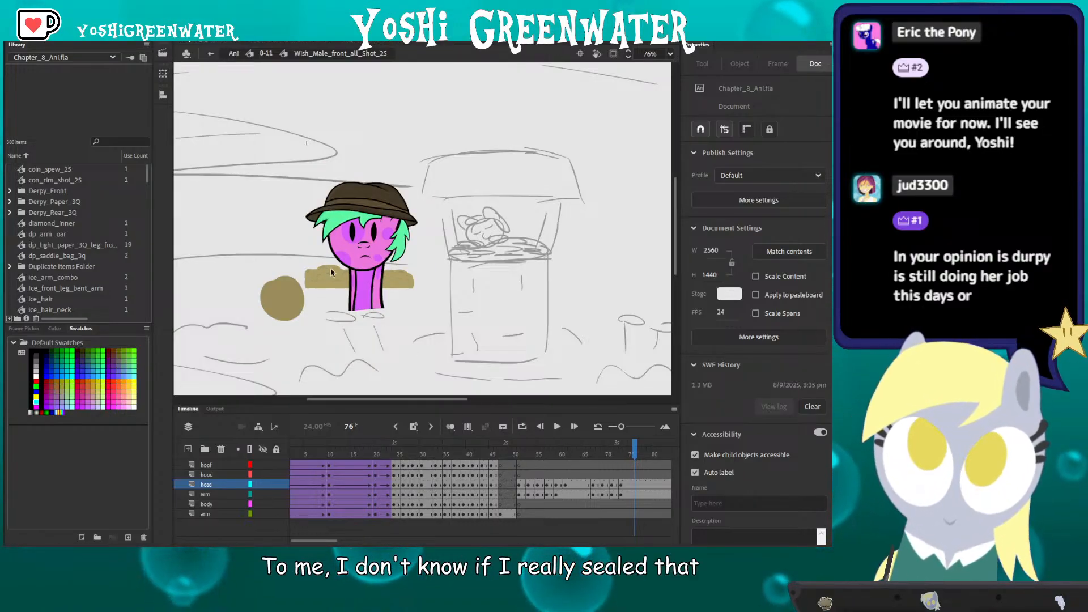
left_click_drag(342, 353, 321, 352)
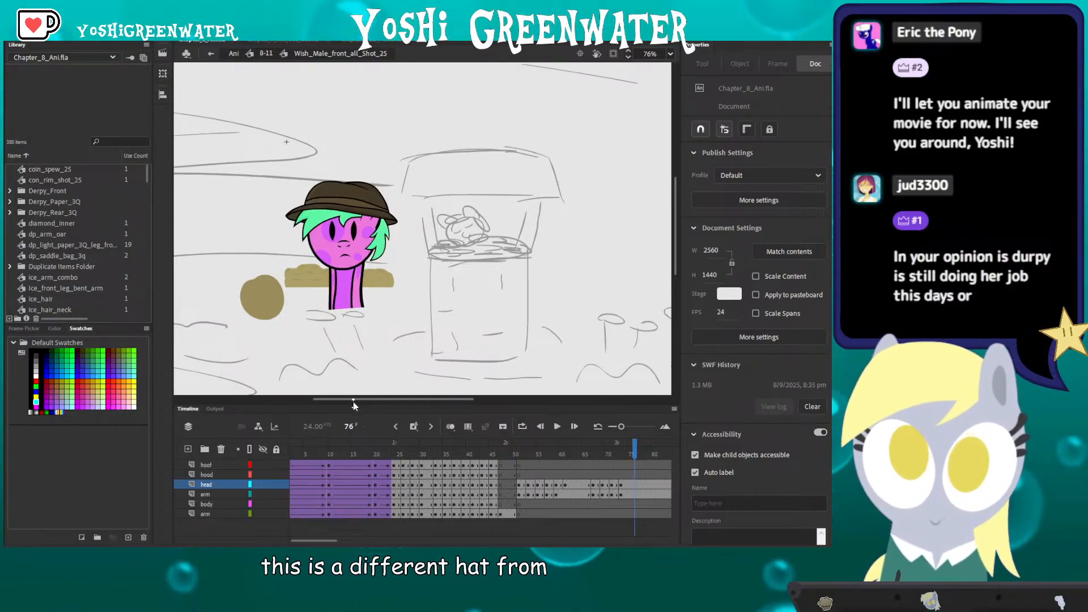
left_click(353, 451)
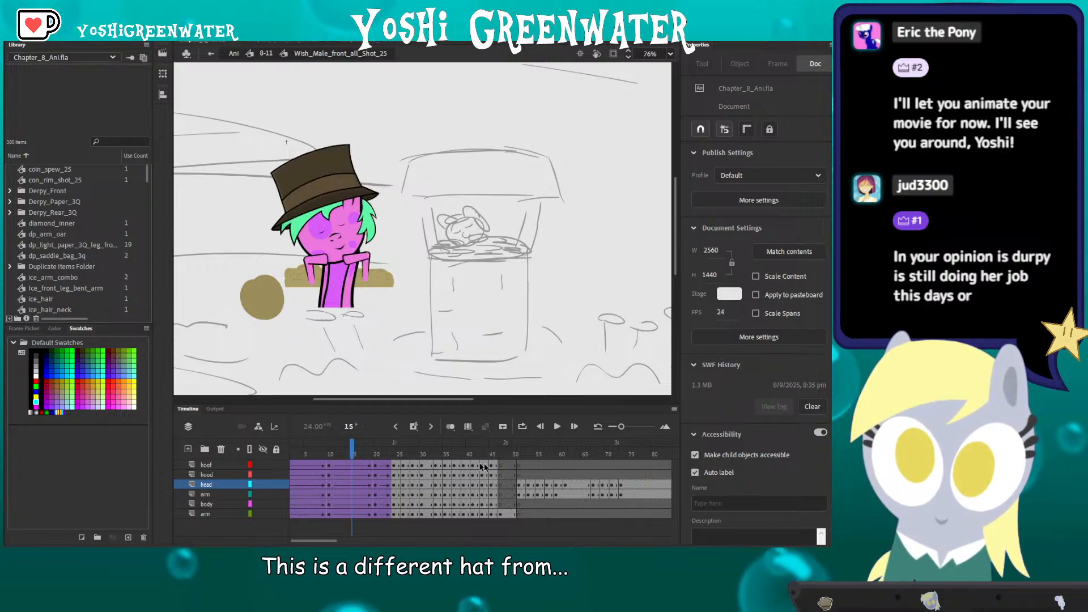
left_click(632, 453)
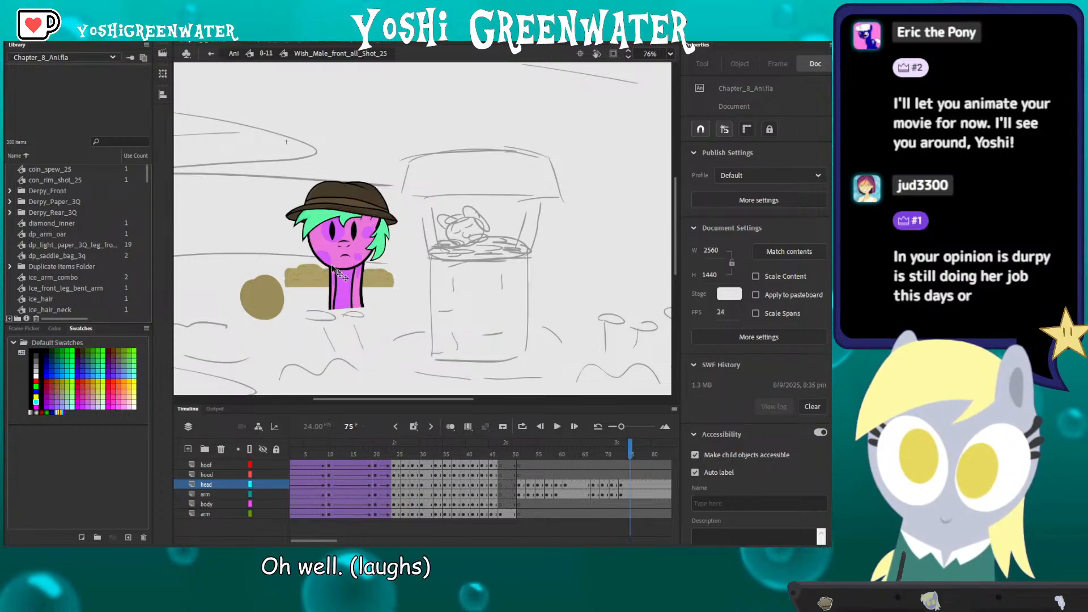
mouse_move(246, 243)
left_mouse_down()
mouse_move(228, 249)
mouse_move(244, 254)
left_mouse_up()
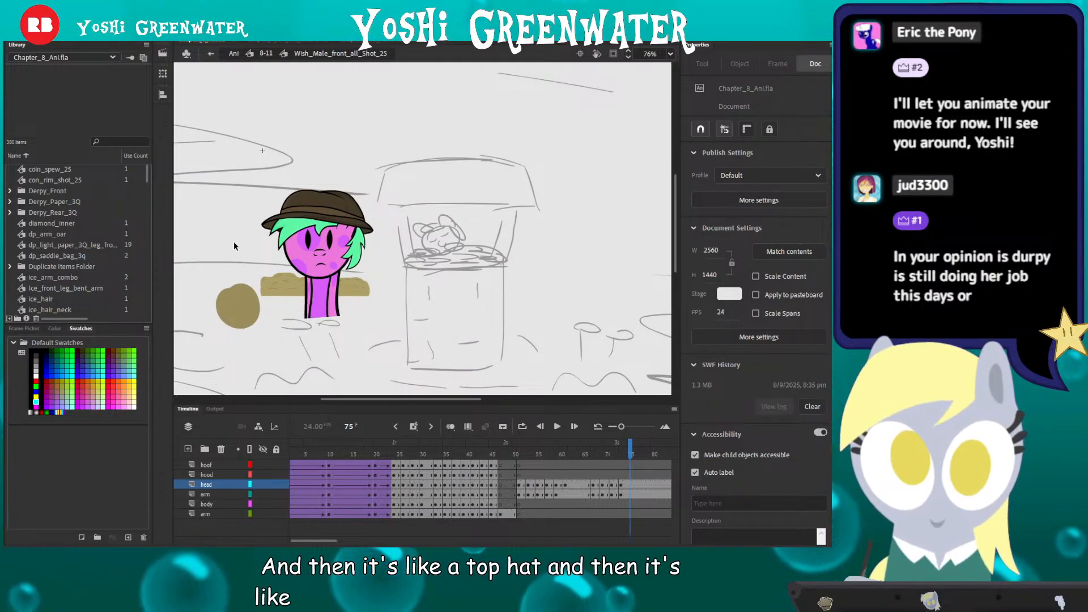
Step: Return to the 8-11 symbol, enlarge its timeline, fit the whole frame in view, and scrub the shot from the start to frame 35
double_click(248, 266)
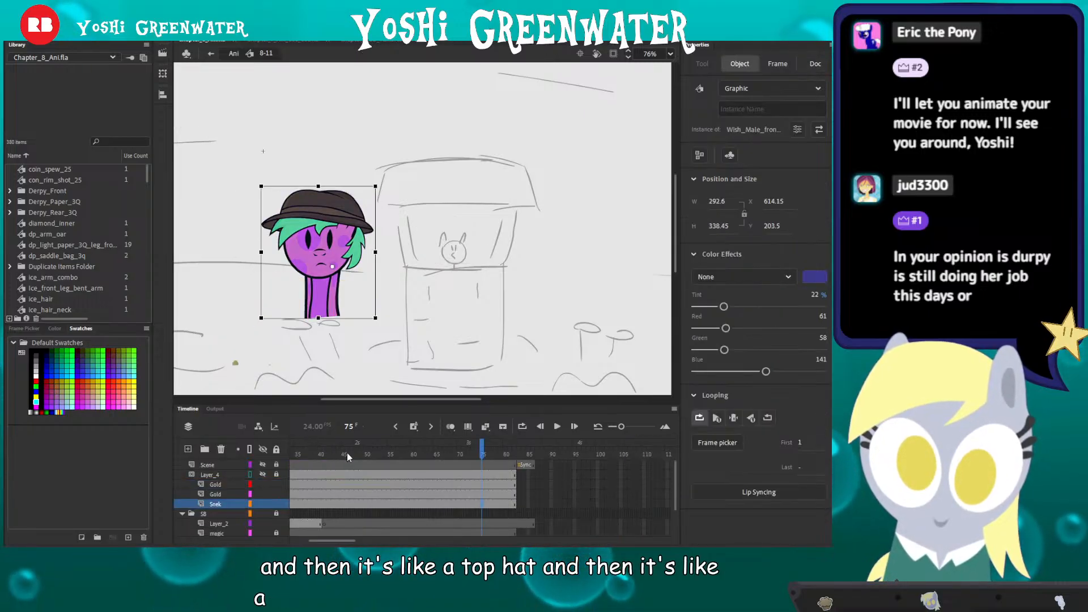
left_click_drag(345, 406, 342, 375)
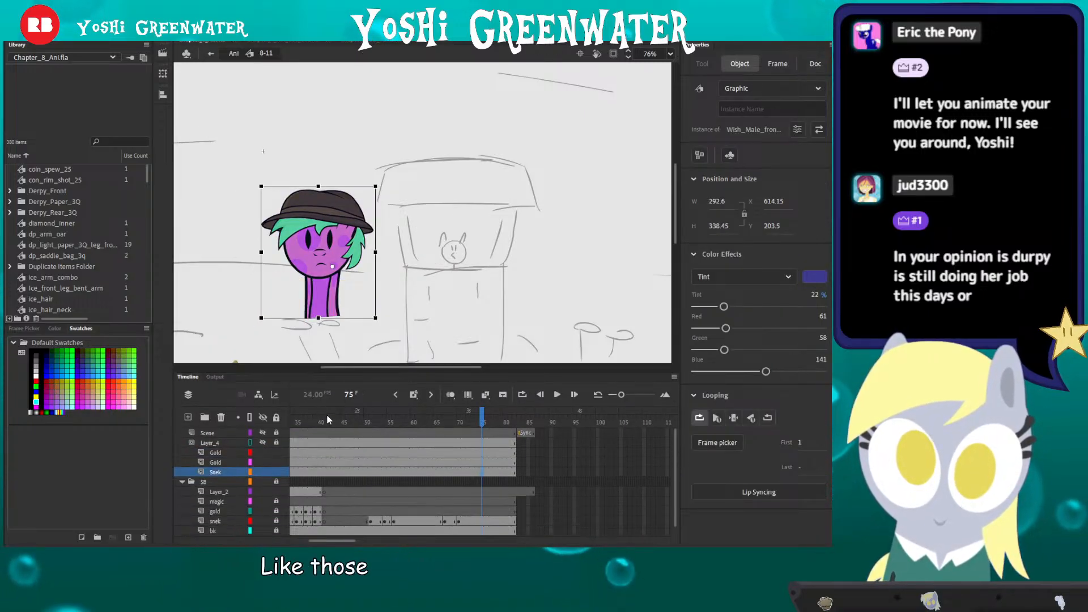
left_click(251, 341)
key("ctrl+2")
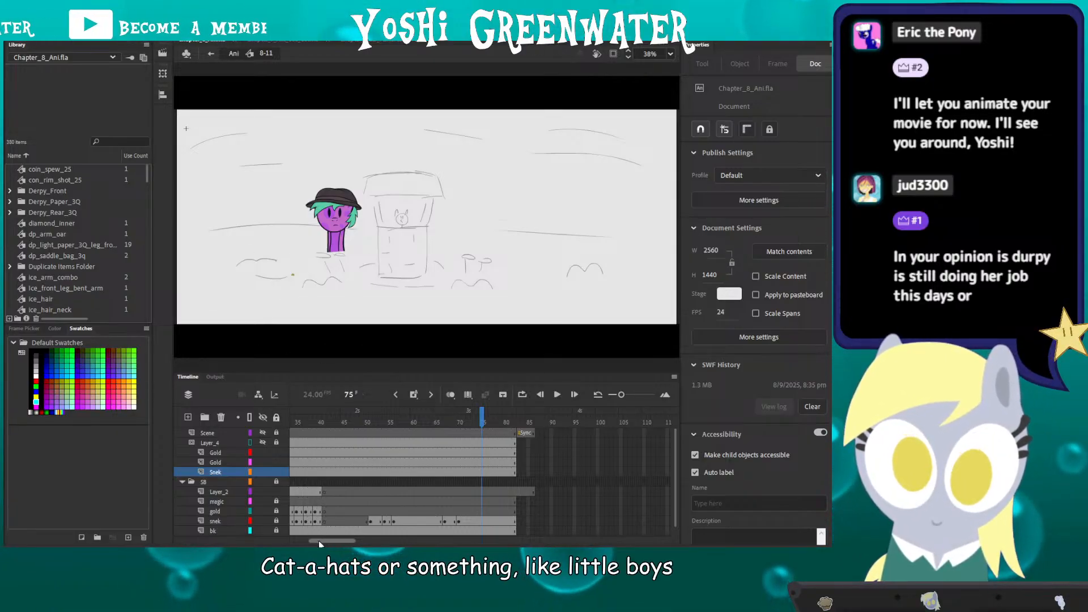
left_click_drag(317, 541, 299, 542)
left_click_drag(352, 429, 450, 423)
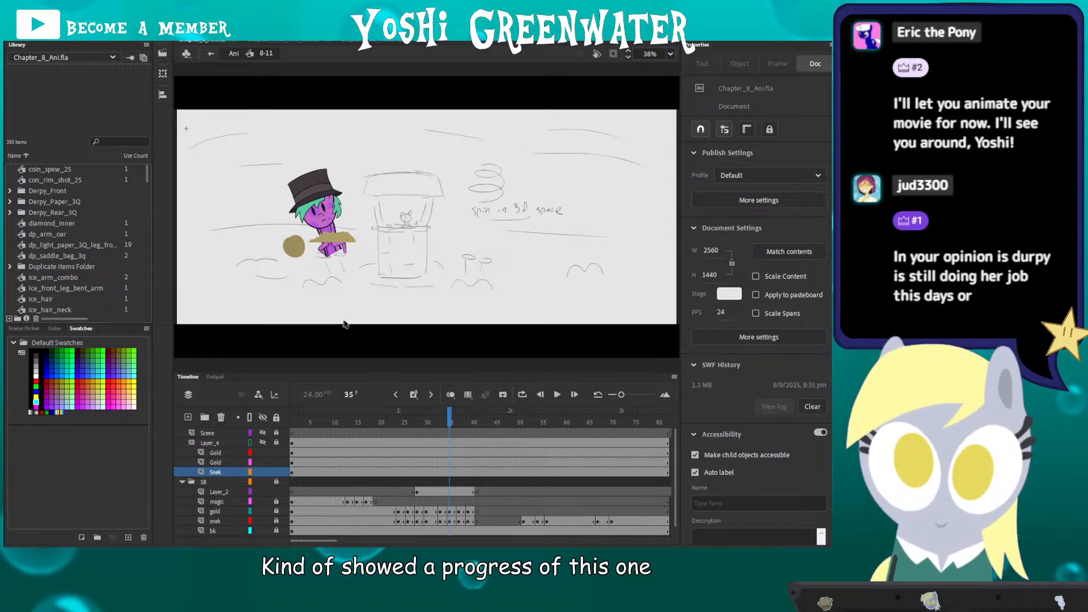
Step: Switch to Blender and, in the well scene, hide the Dope Sheet sidebar and bring all Coin_Spew keyframes into view
left_click(519, 543)
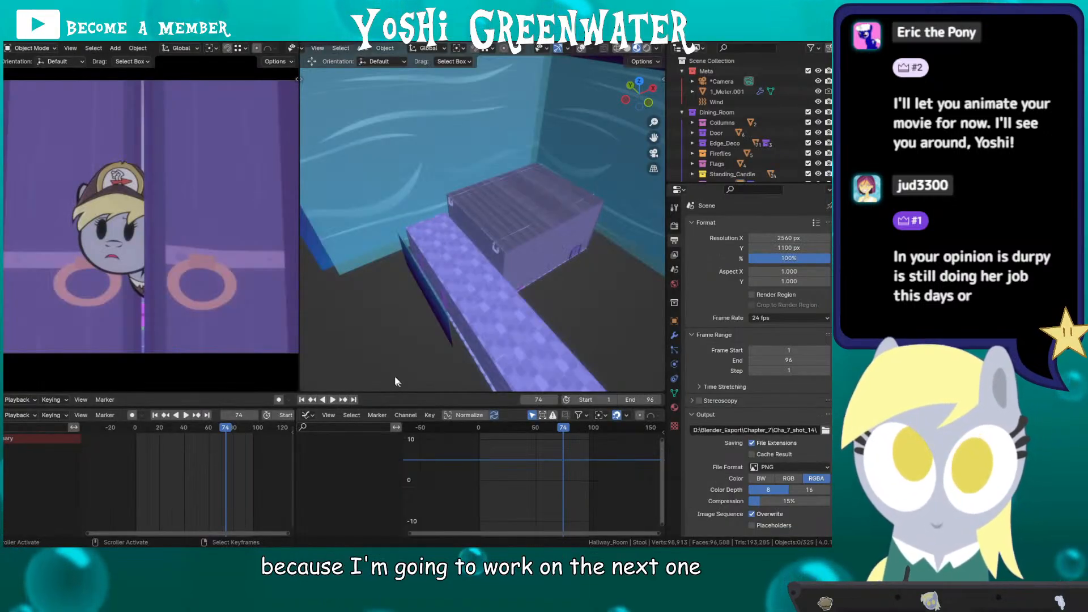
mouse_move(421, 324)
middle_mouse_down()
mouse_move(439, 325)
mouse_move(443, 305)
mouse_move(426, 317)
middle_mouse_up()
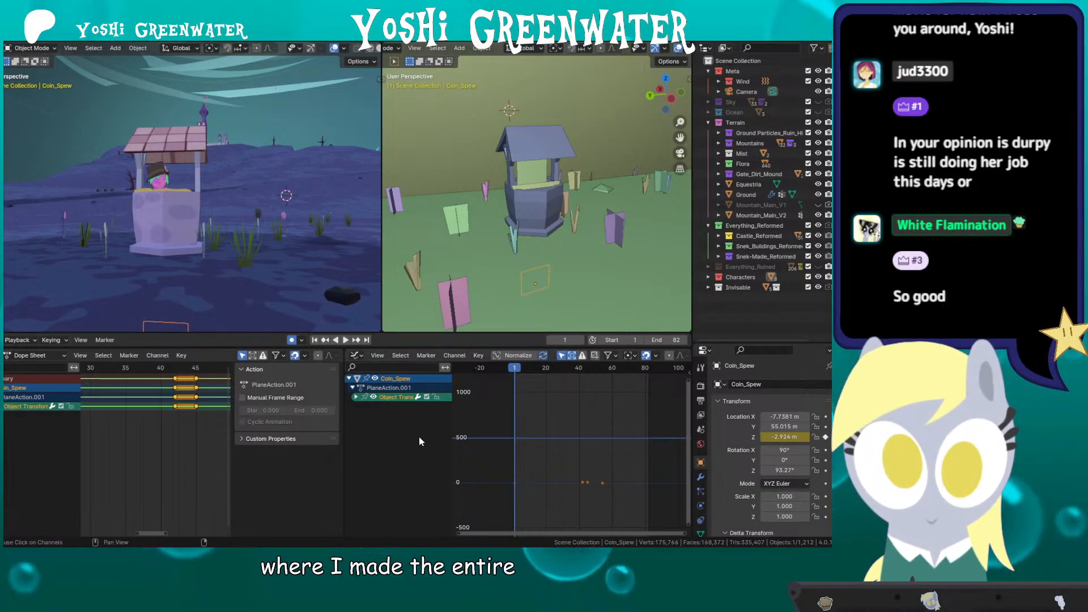
key("n")
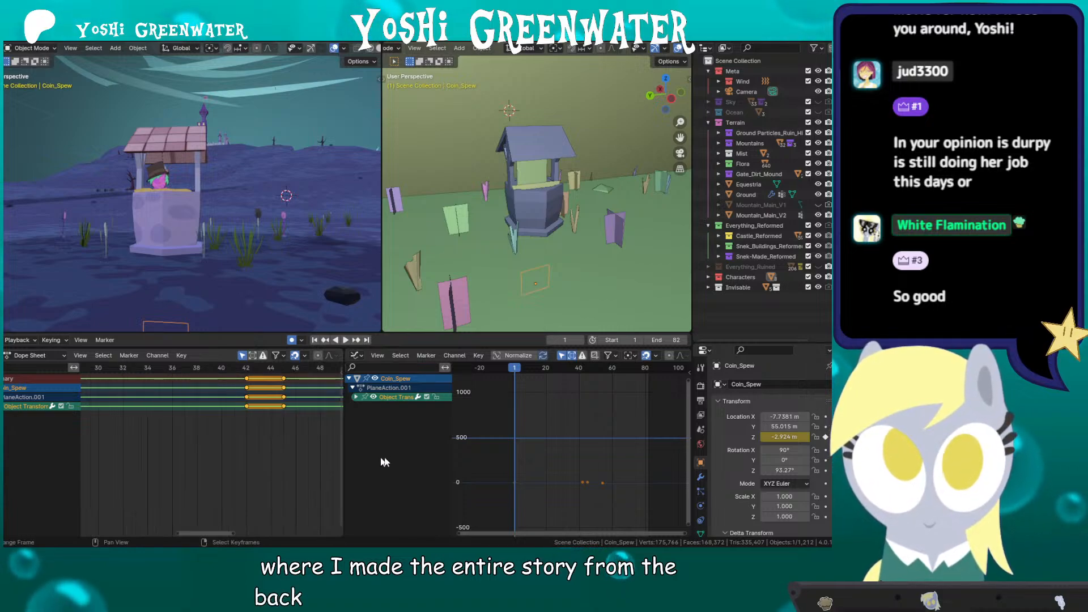
scroll(187, 436, "down", 18)
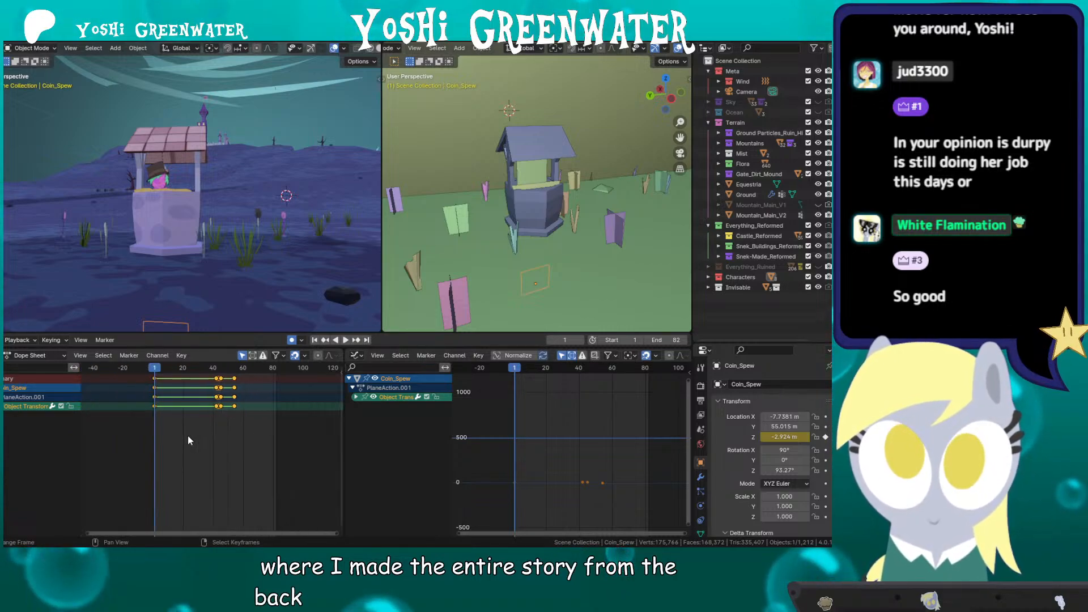
scroll(226, 435, "up", 3)
middle_click_drag(219, 436, 203, 437)
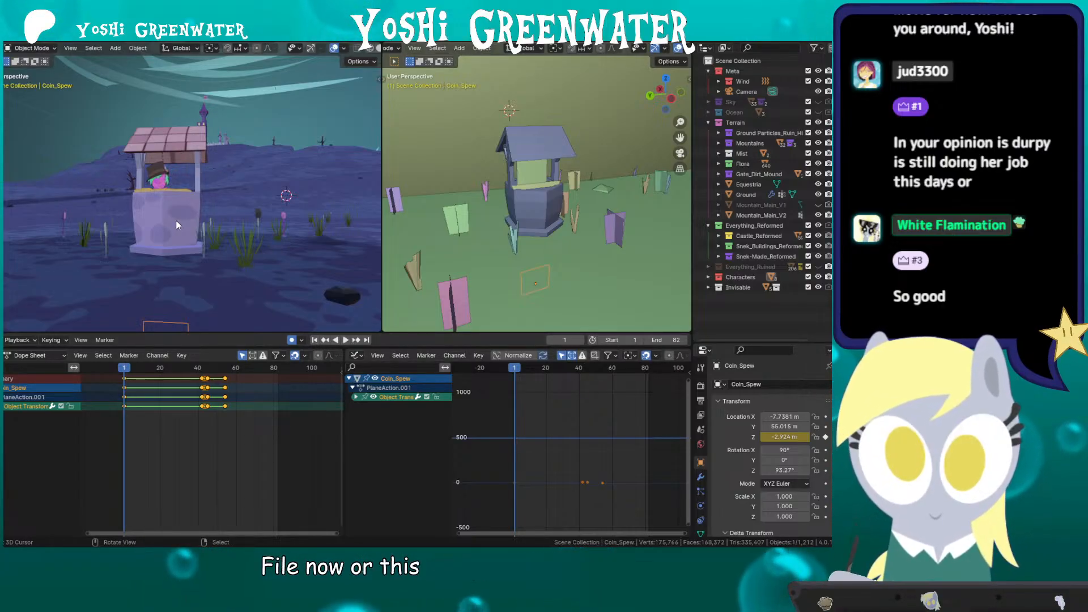
Step: Inspect the well from several angles in both viewports, showing the second one with full materials and returning it to Solid shading
middle_click_drag(227, 229, 359, 220)
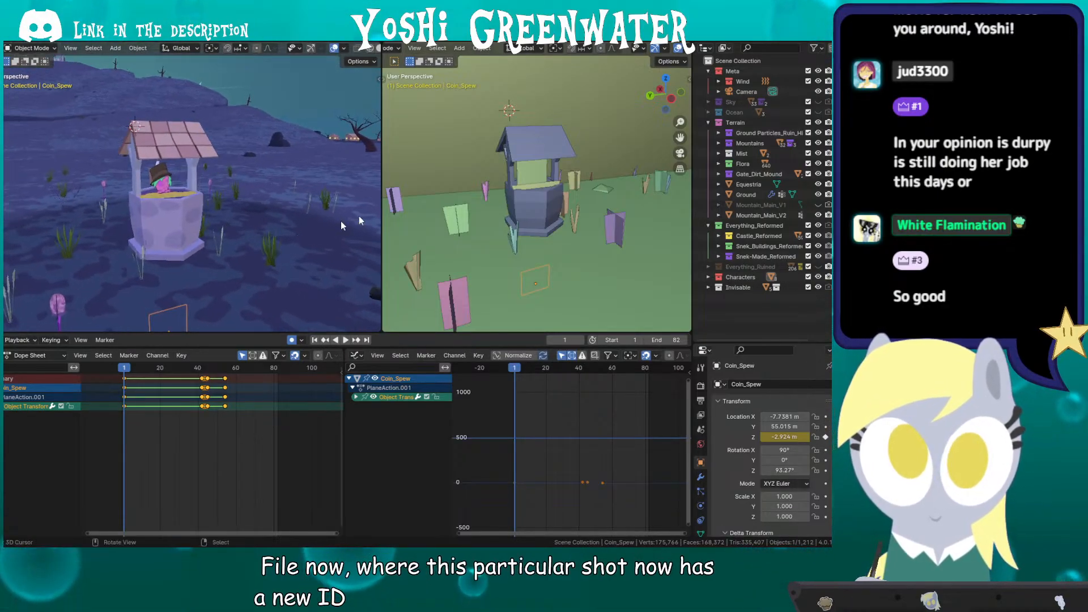
key("z")
left_click(489, 149)
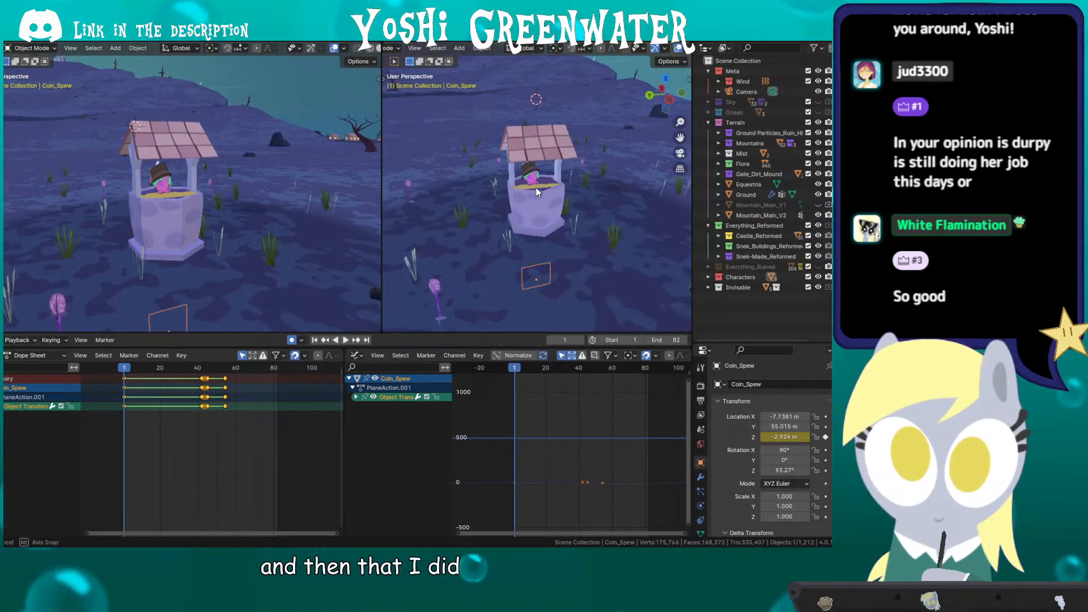
mouse_move(536, 188)
middle_mouse_down()
mouse_move(449, 191)
mouse_move(681, 191)
middle_mouse_up()
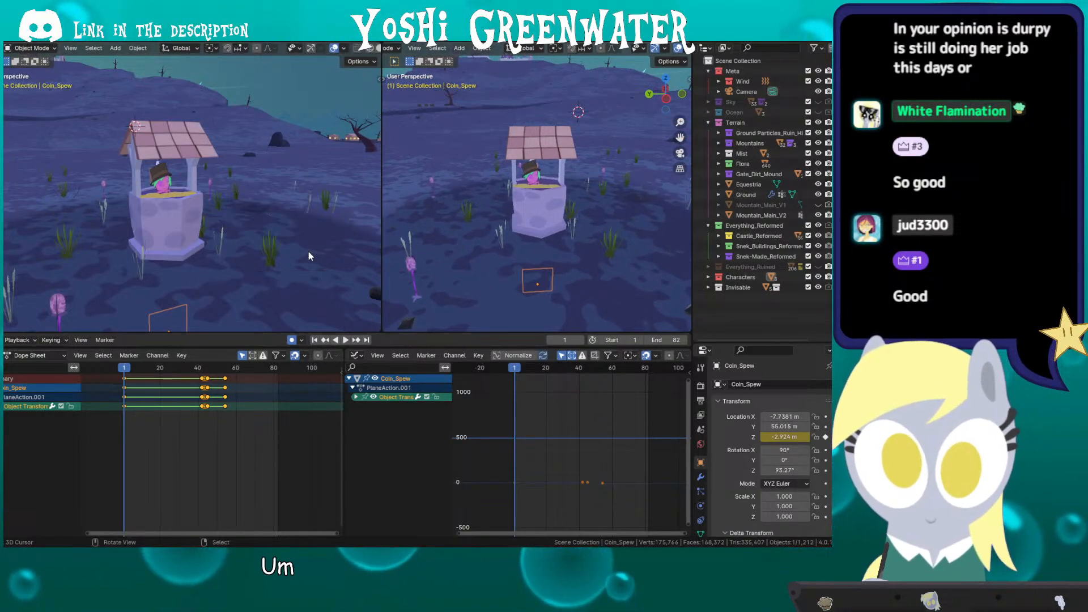
key("z")
key("Escape")
key("z")
left_click(539, 233)
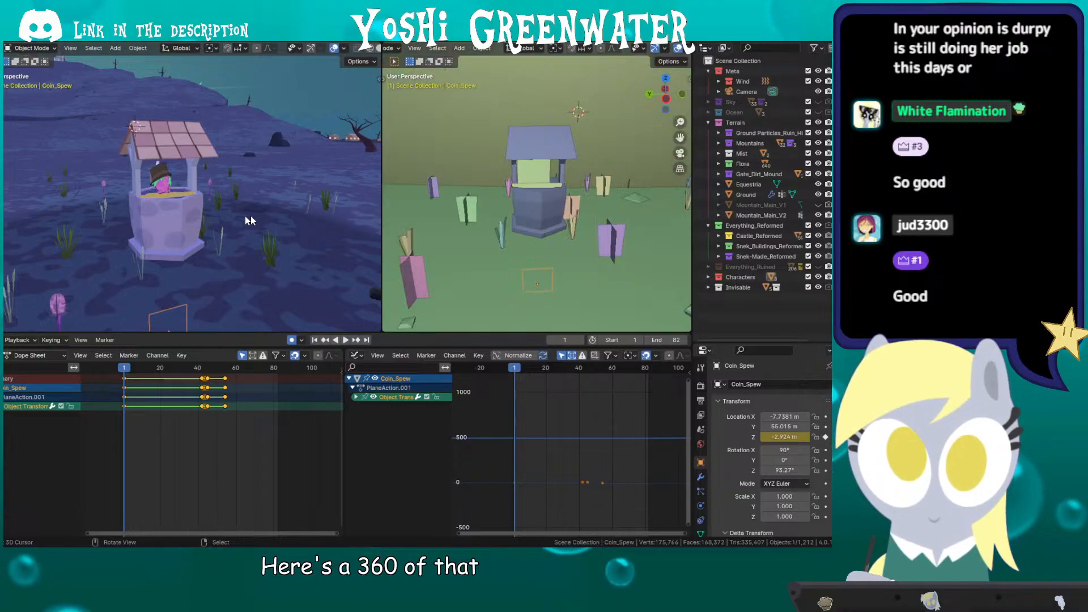
Step: Look at the well through the scene camera and play the shot up to frame 33, examining the character up close
middle_click_drag(221, 216, 219, 223)
key("z")
left_click(226, 286)
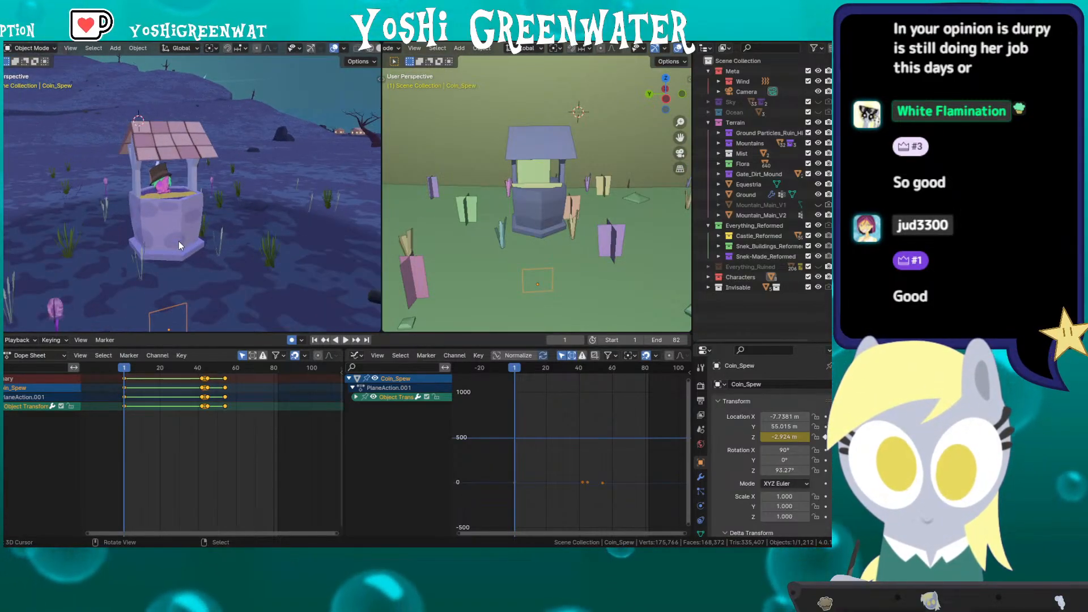
key("KP_0")
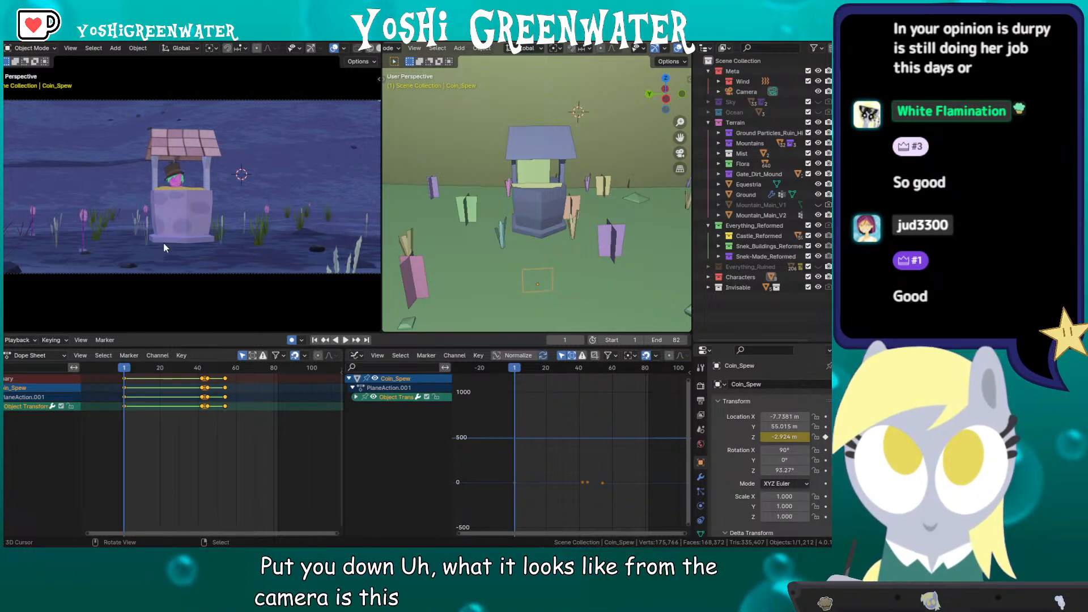
key("space")
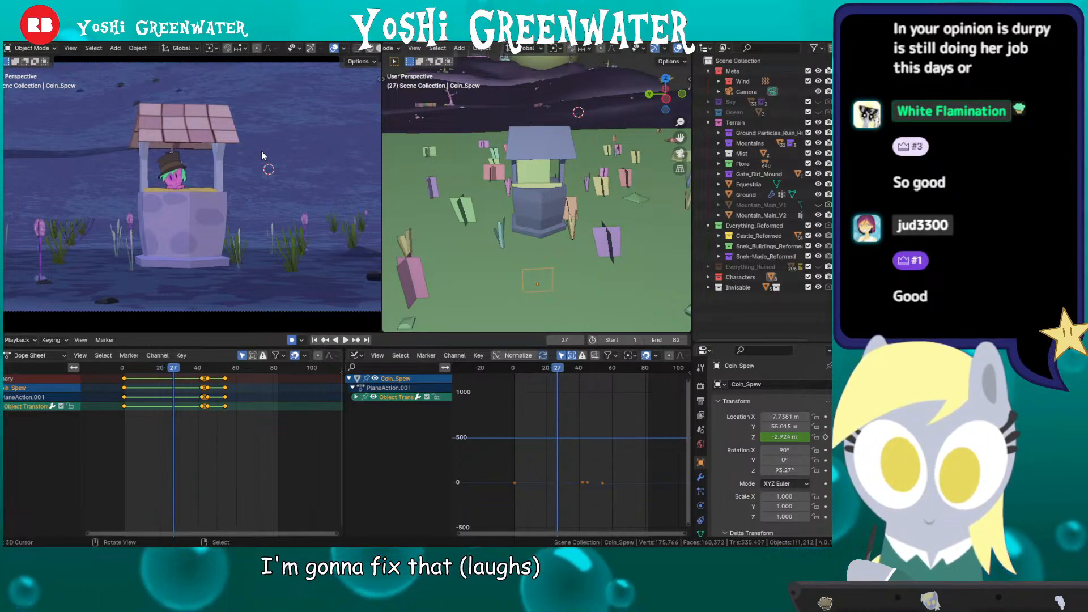
scroll(208, 189, "up", 2)
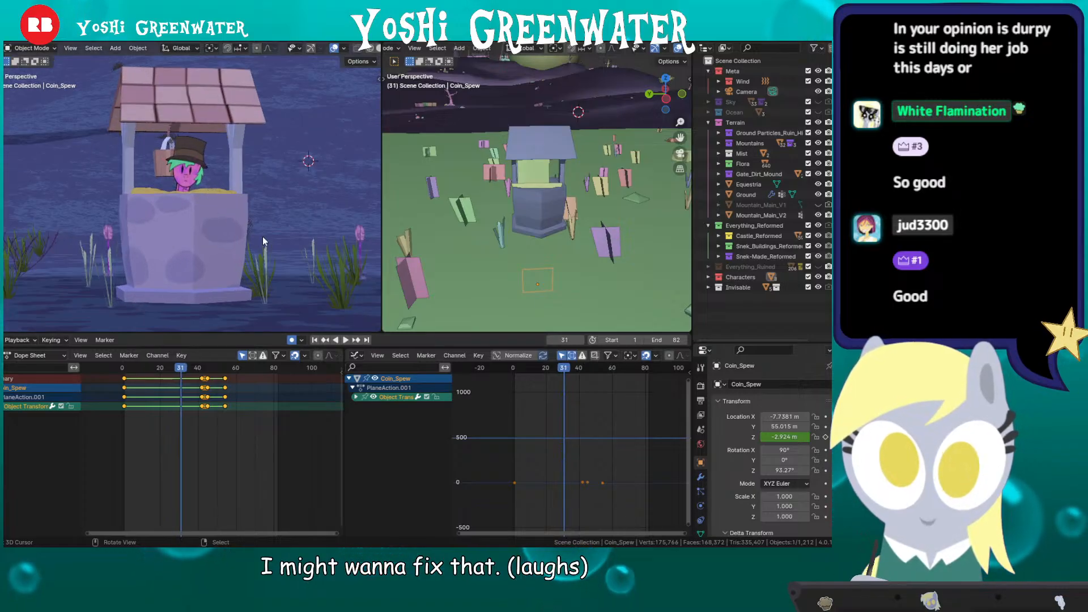
scroll(488, 200, "up", 5)
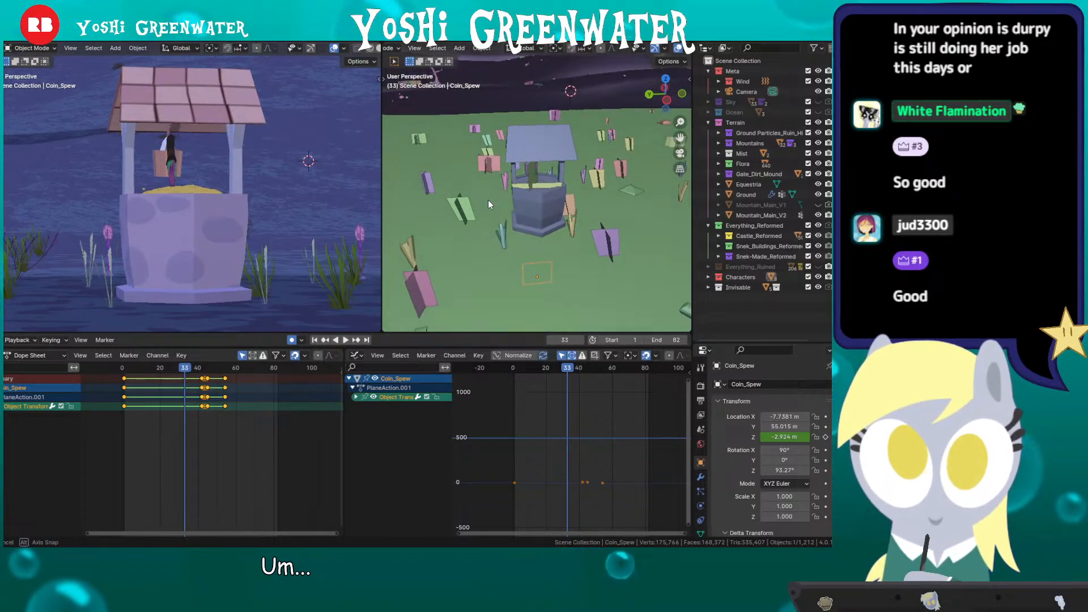
Step: Examine the well up close and step frame by frame from 33 to 47 through the spinning character plane and the coin burst
middle_click_drag(488, 199, 481, 187)
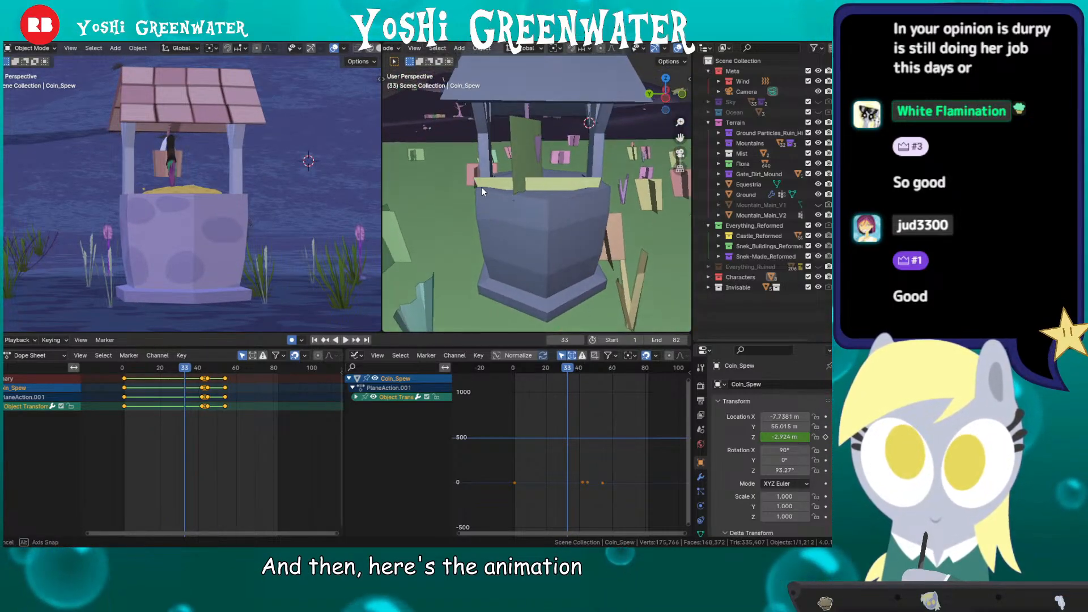
scroll(481, 187, "up", 1)
key("Right")
key("Right")
key("Right")
key("Right")
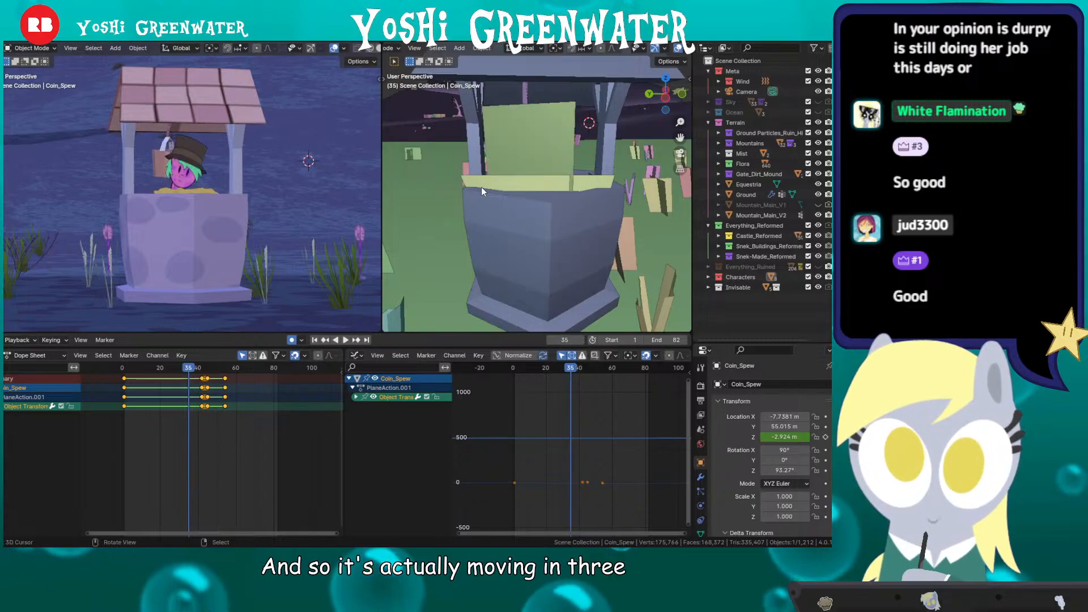
key("Right")
key("Right")
key("Right")
key("Right")
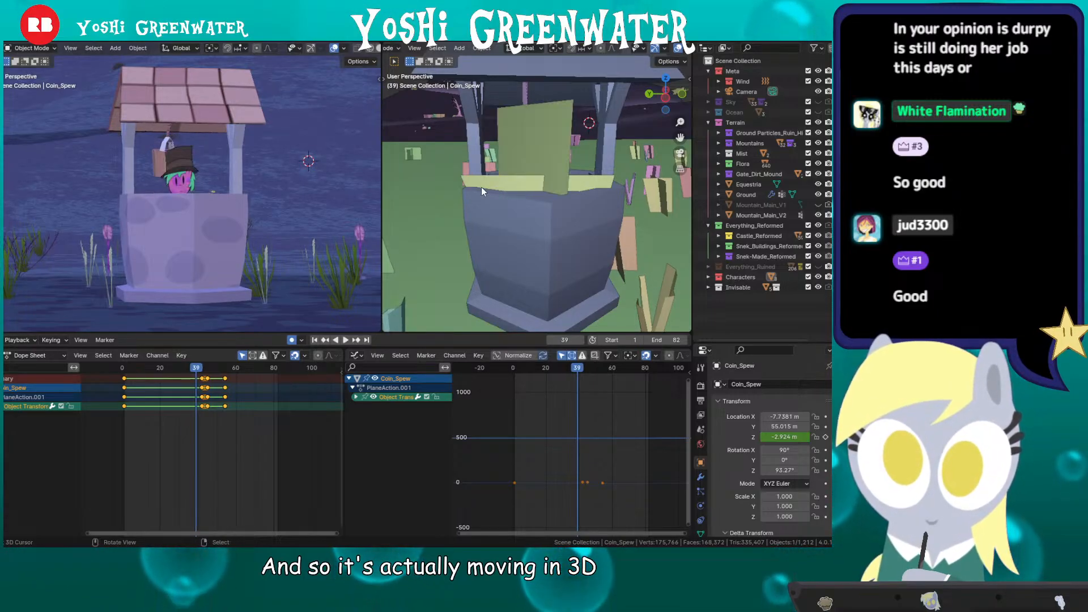
key("Right")
key("Right")
key("Right")
key("Right")
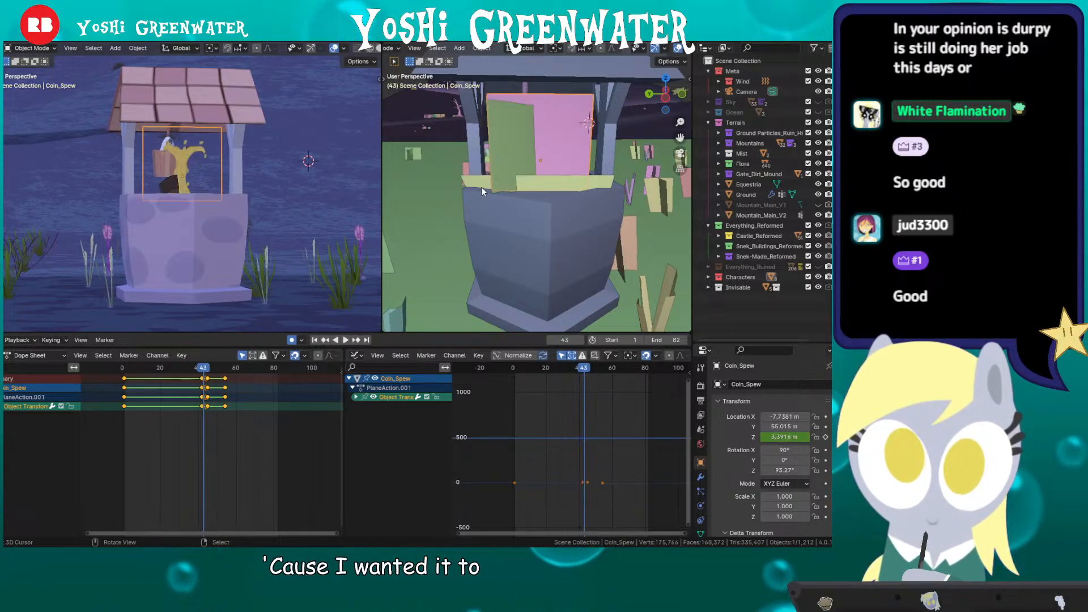
key("Right")
key("Right")
key("Right")
key("Right")
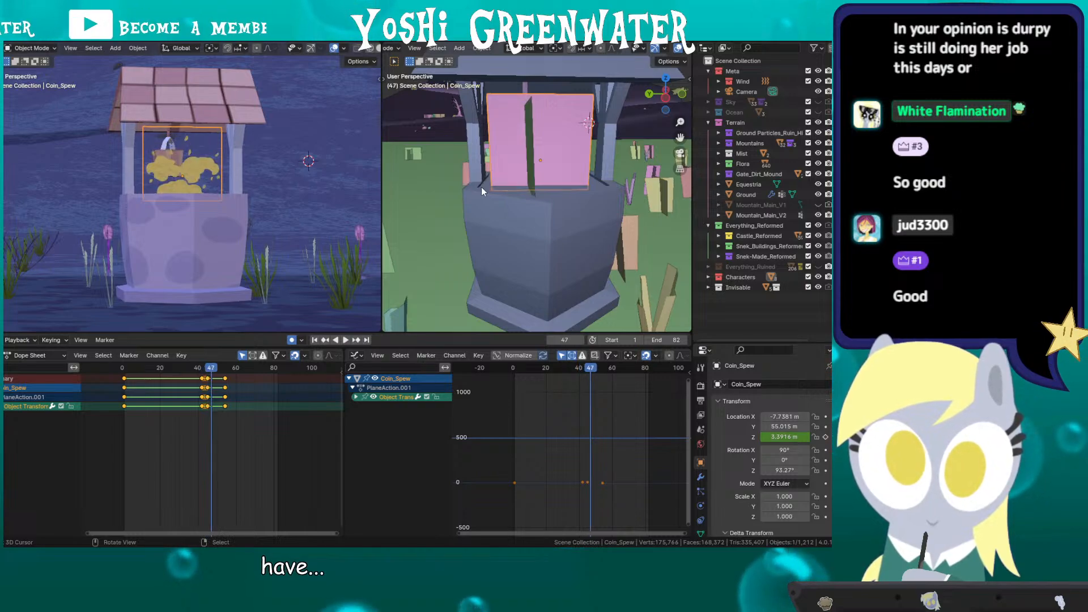
Step: Step frame by frame from 47 to 71 past the coin burst, and play the shot on to frame 77
key("Right")
key("Right")
key("Right")
key("Right")
key("Right")
key("Right")
key("Right")
key("Right")
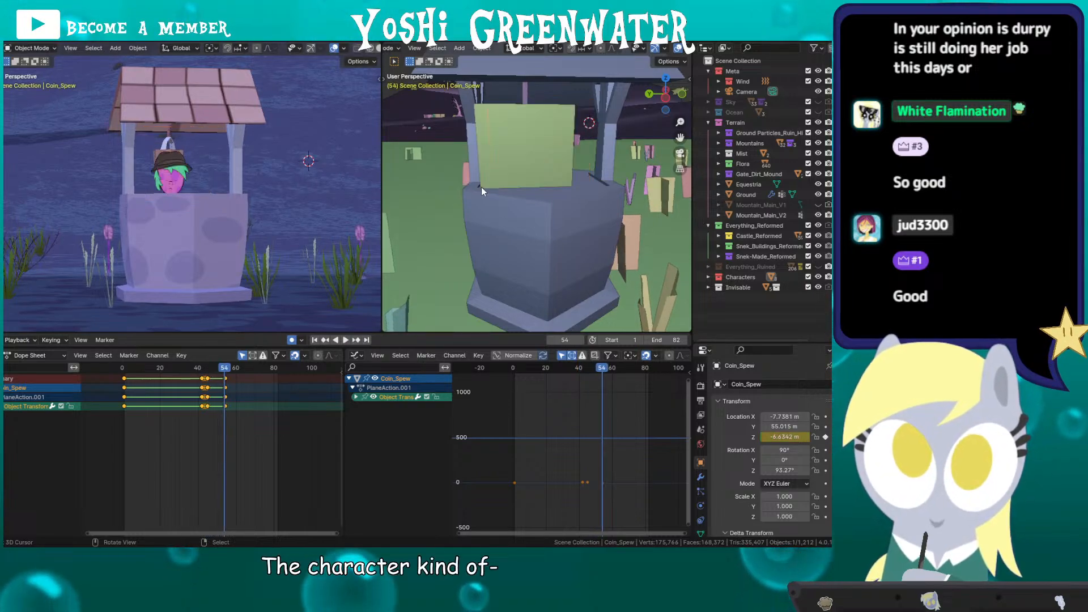
key("Right")
key("Right")
key("Right")
key("Right")
key("Right")
key("Right")
key("Right")
key("Right")
key("Right")
key("Right")
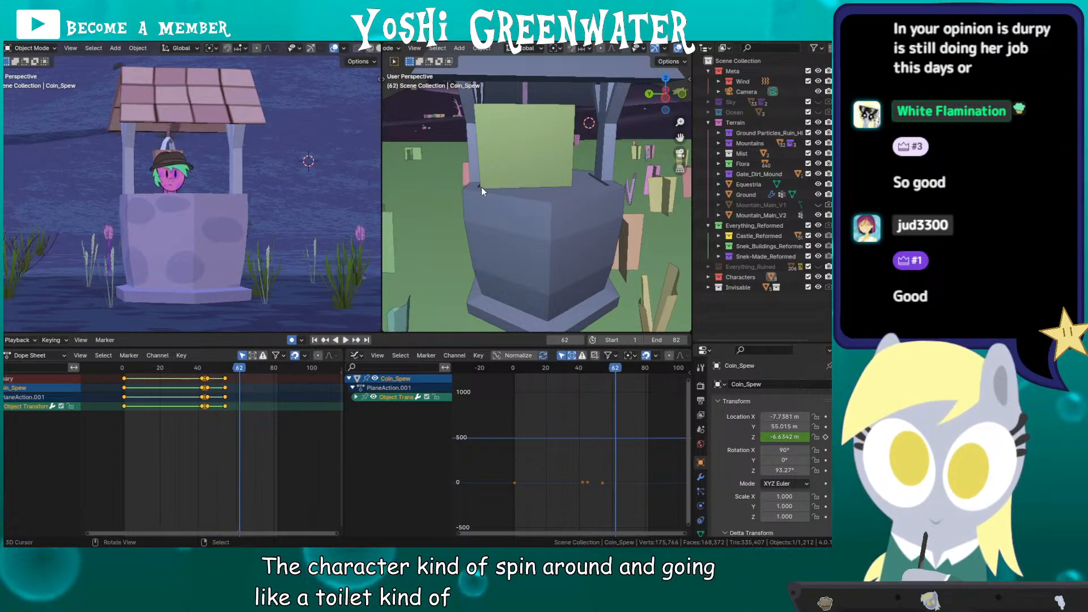
key("Right")
key("Right")
key("Right")
key("Right")
key("Right")
key("Right")
key("Right")
key("Right")
key("Right")
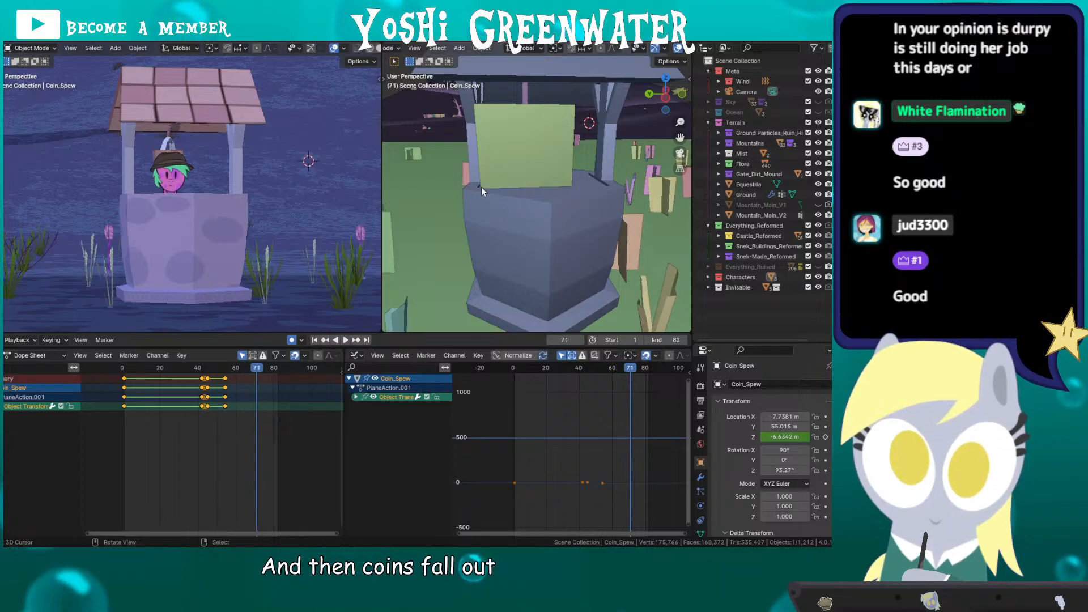
key("space")
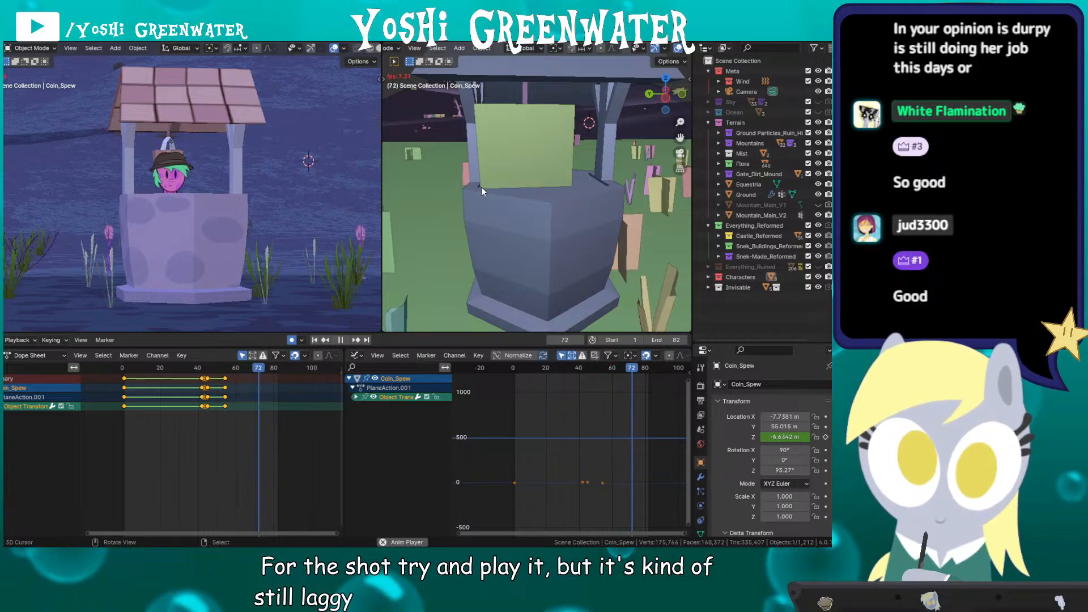
key("space")
Step: Widen the second viewport and inspect the whole Equestria terrain around the well from several angles, from overhead down to ground level
scroll(491, 196, "down", 8)
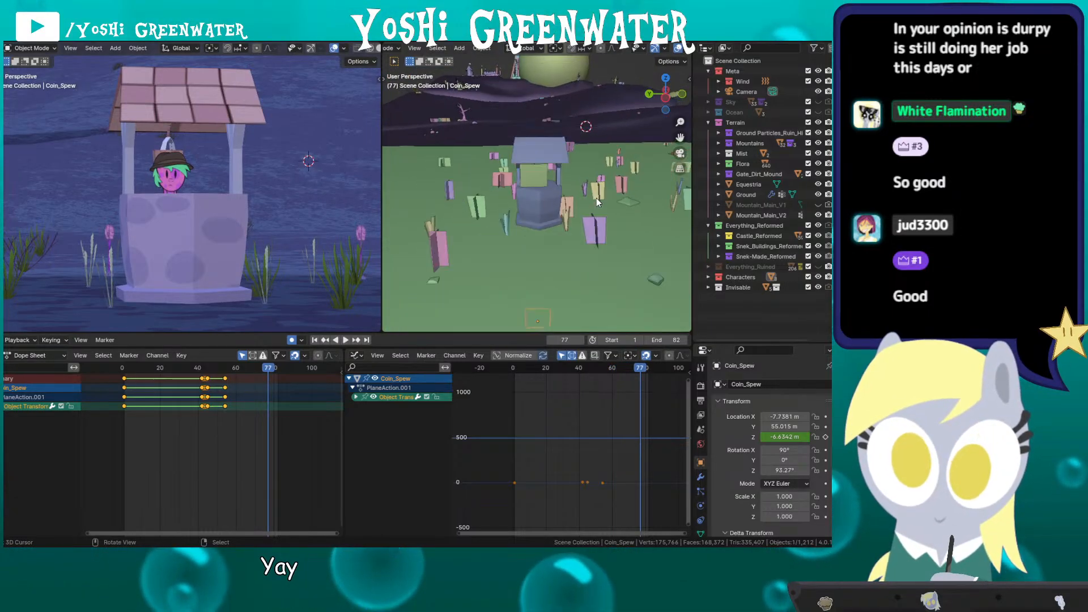
middle_click_drag(526, 161, 420, 189)
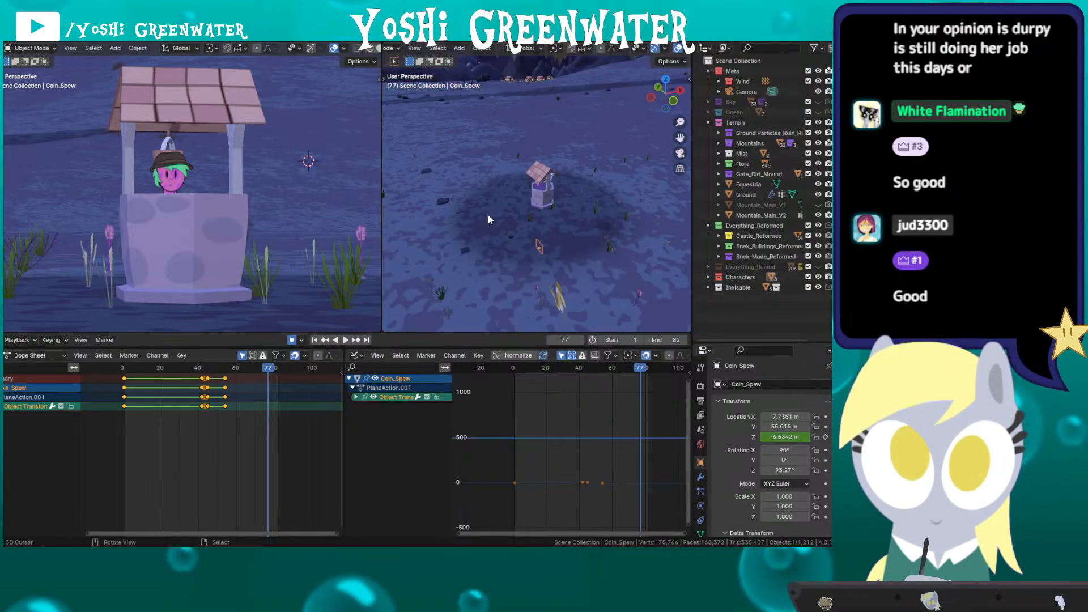
scroll(489, 214, "down", 8)
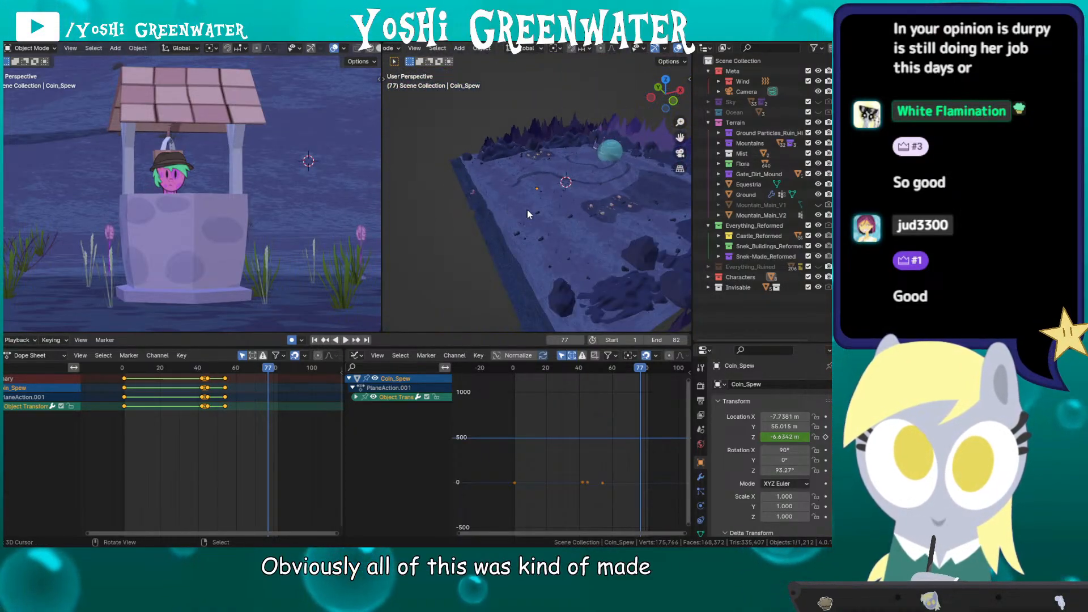
middle_click_drag(527, 211, 540, 176)
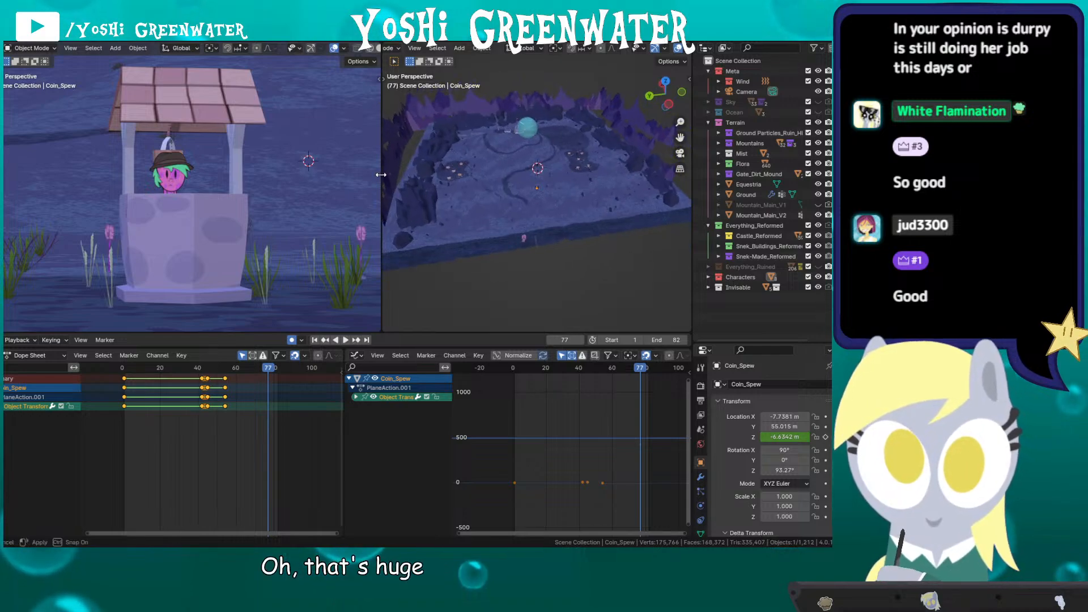
left_click_drag(380, 174, 322, 174)
middle_click_drag(481, 153, 491, 176)
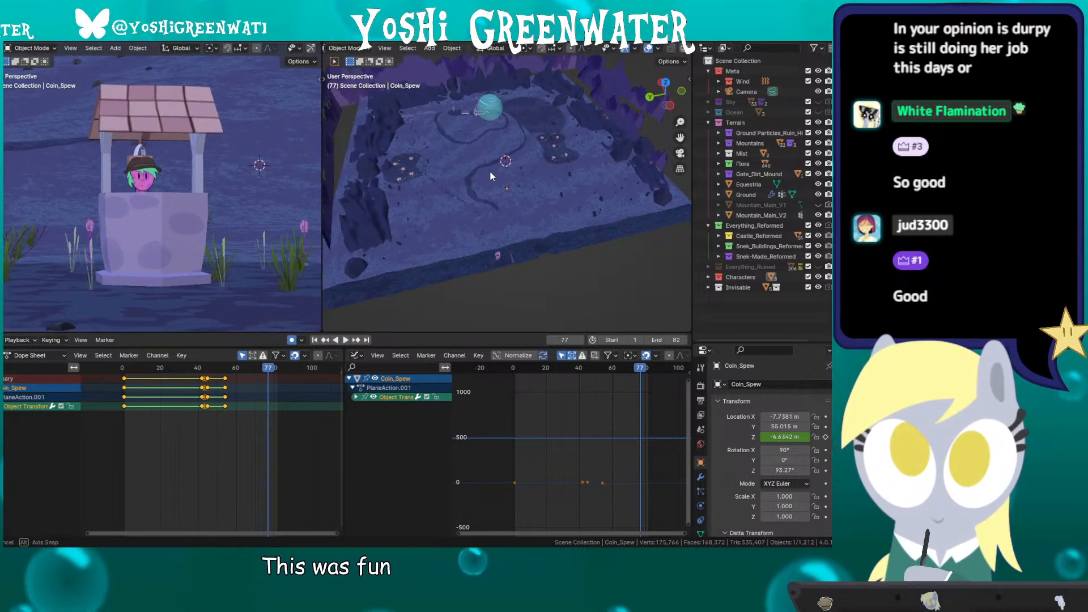
middle_click_drag(447, 144, 465, 182)
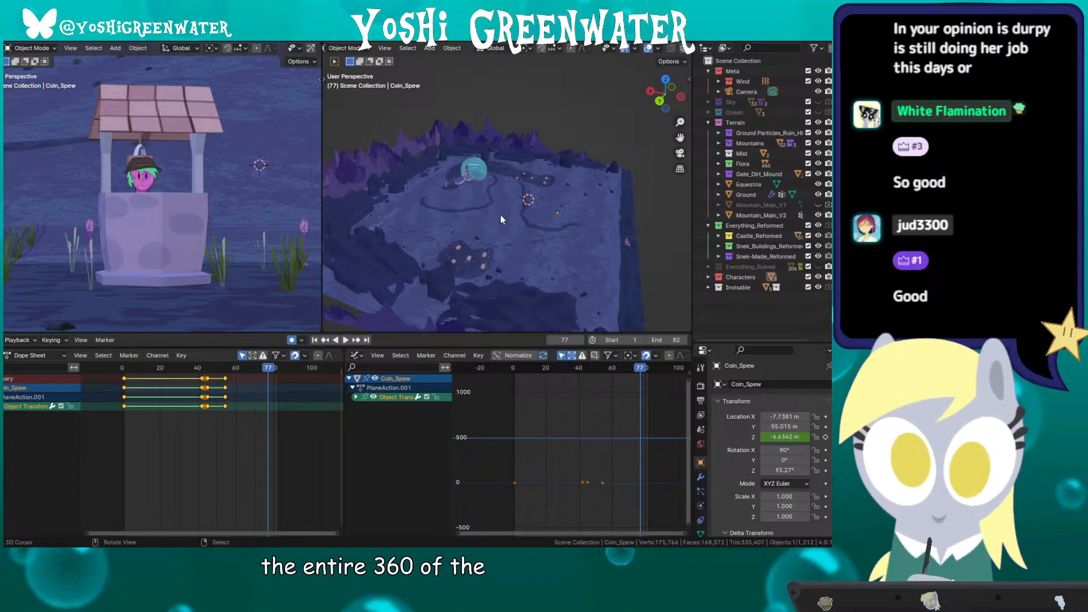
middle_click_drag(519, 232, 459, 247)
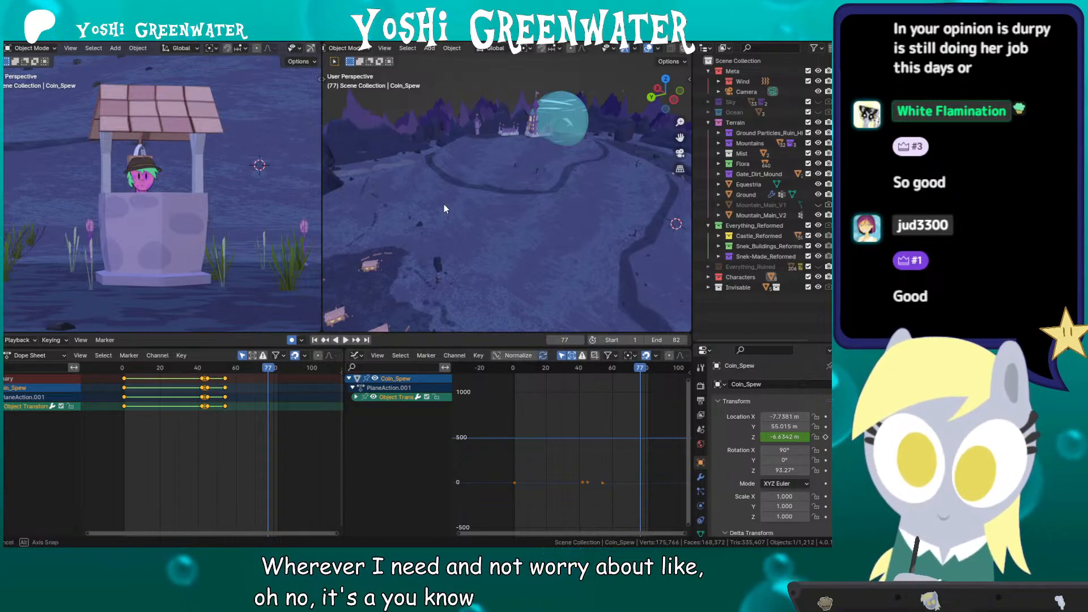
middle_click_drag(444, 209, 409, 189)
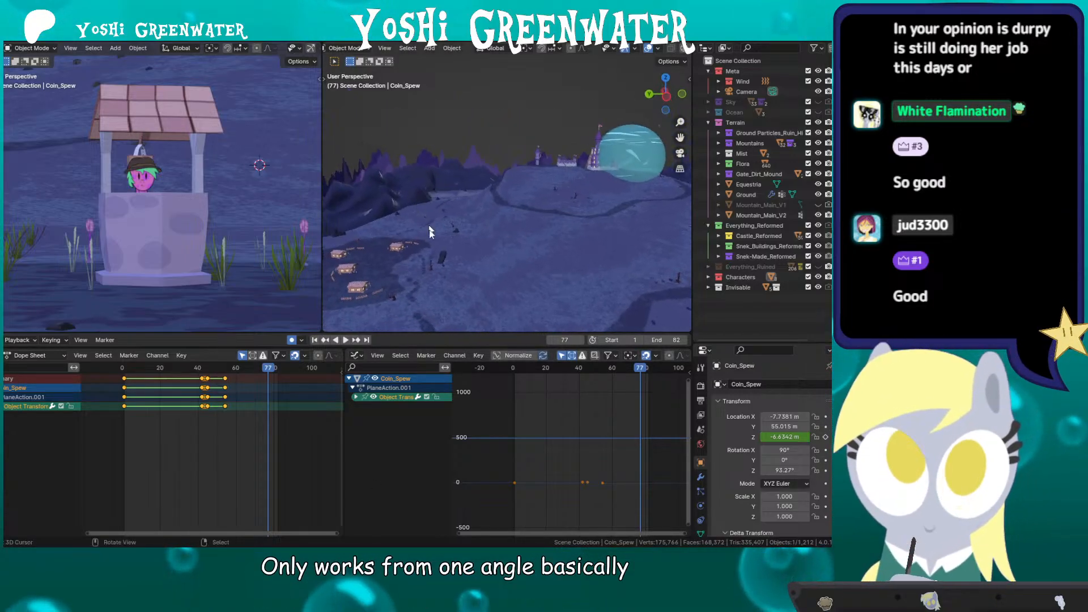
Step: Set both viewports to Solid shading
key("z")
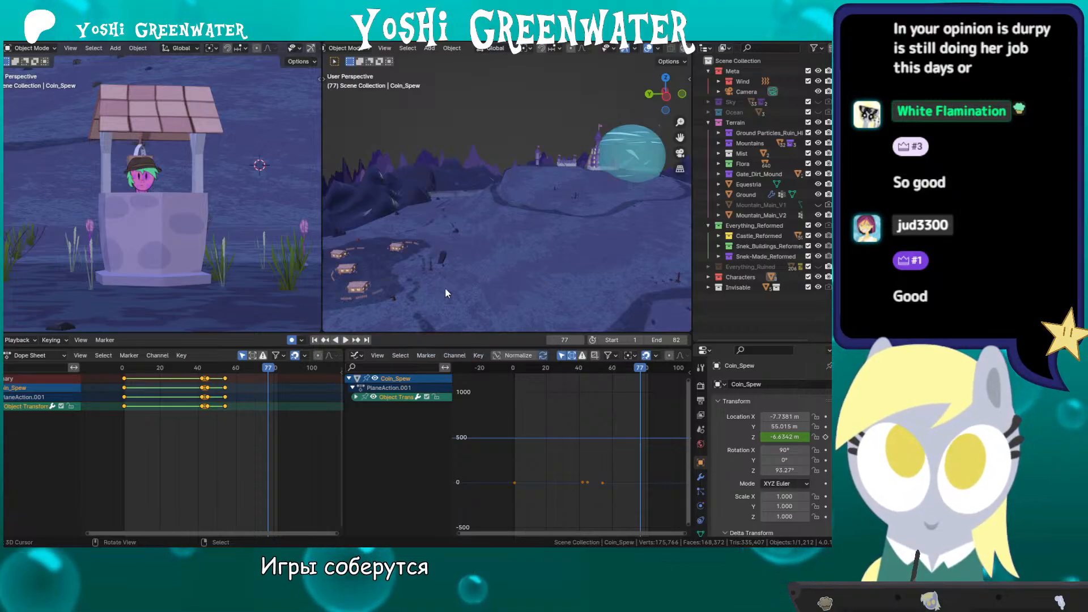
key("z")
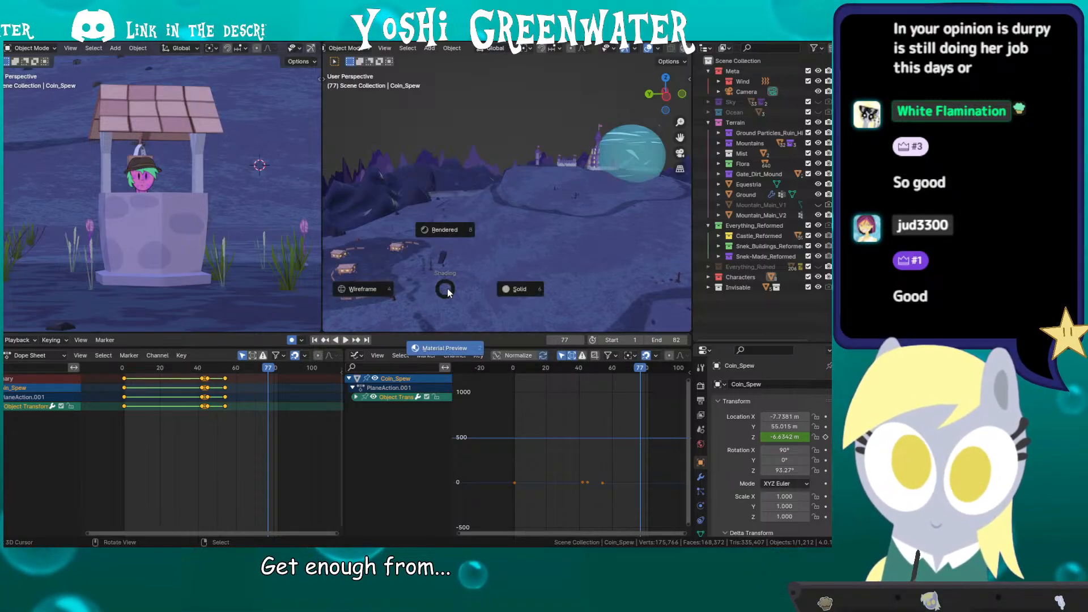
left_click(447, 288)
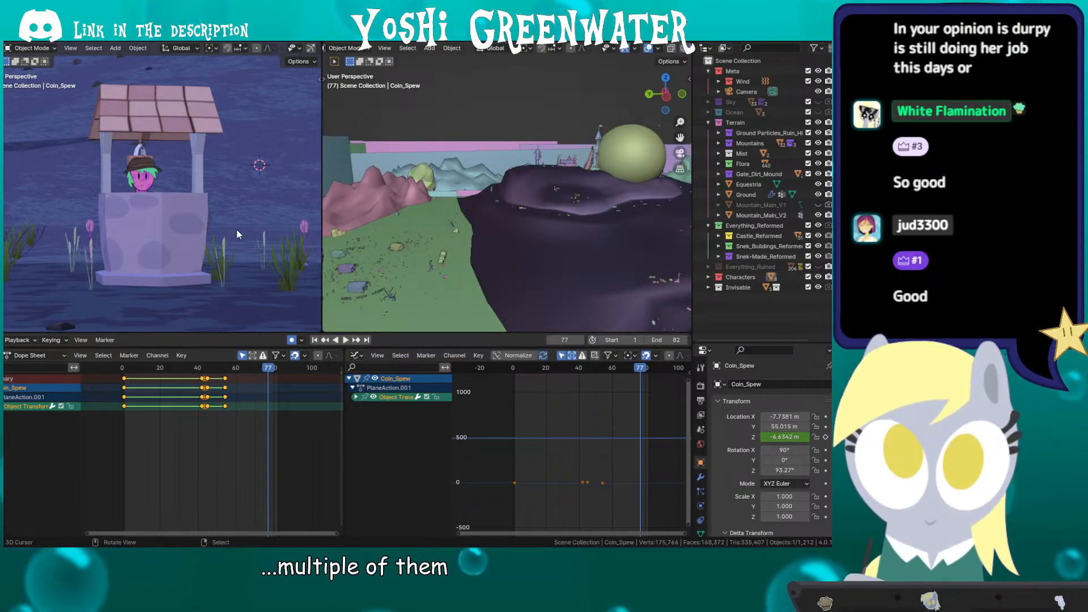
key("z")
key("6")
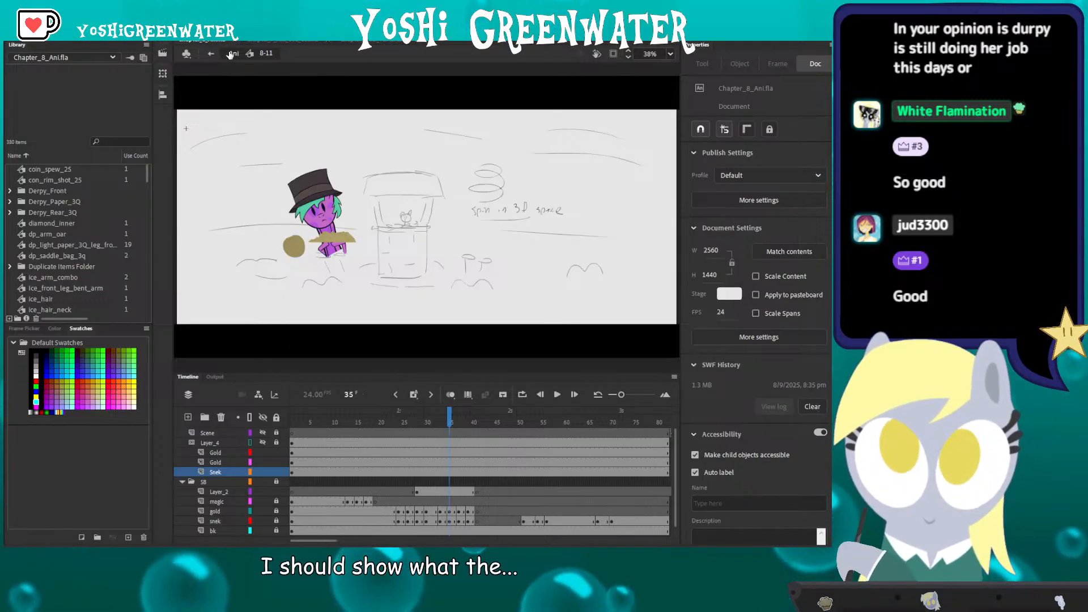
Step: Switch to Animate, leave shot 8-11, open shot 8-12 from the main timeline at its first frame, and enlarge the stage area
key("alt+period")
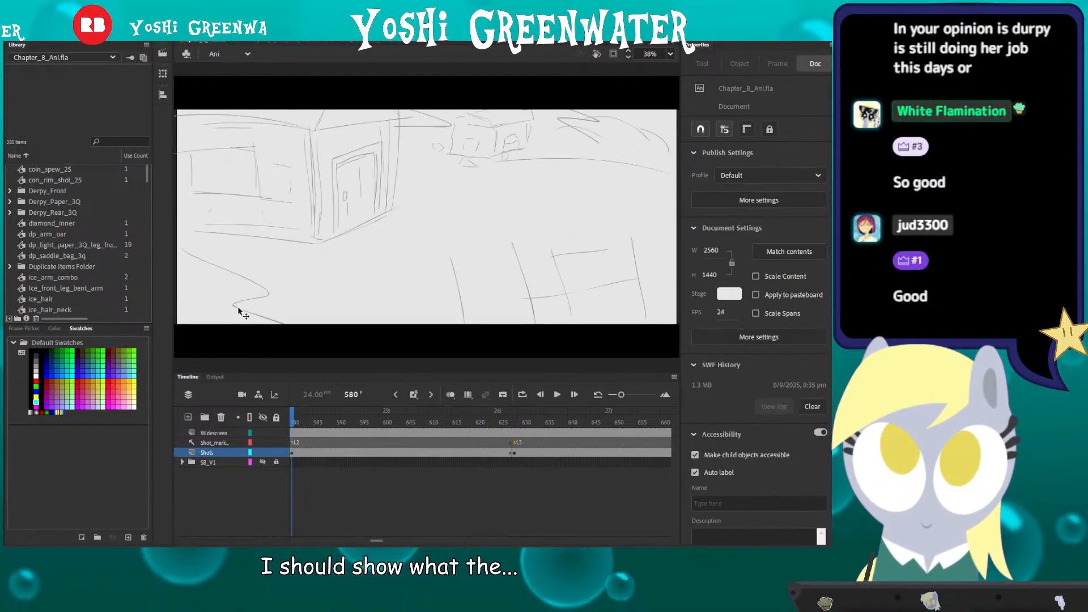
double_click(277, 316)
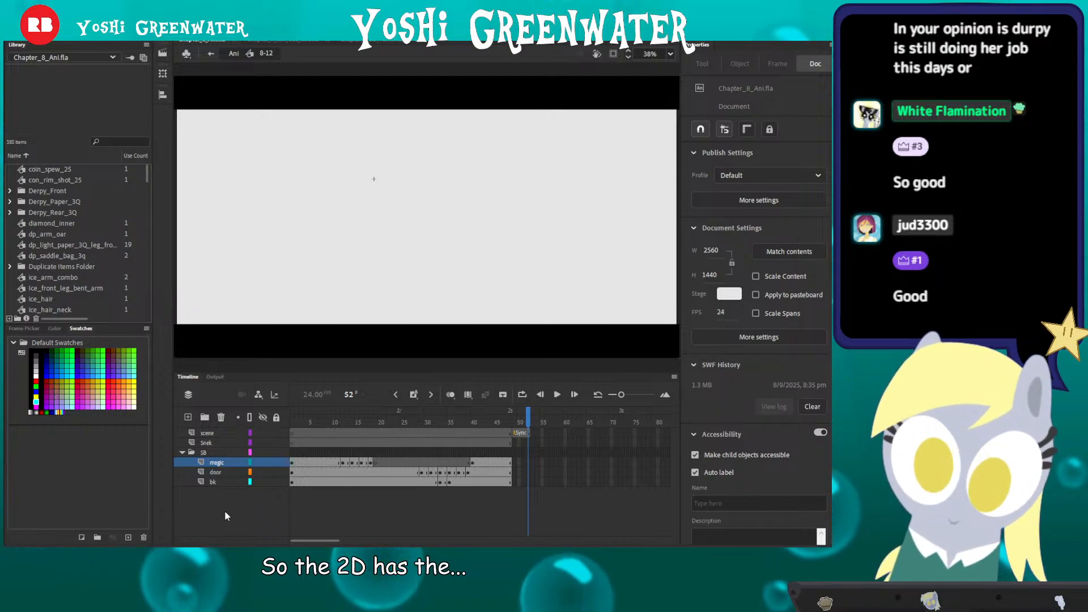
left_click(293, 420)
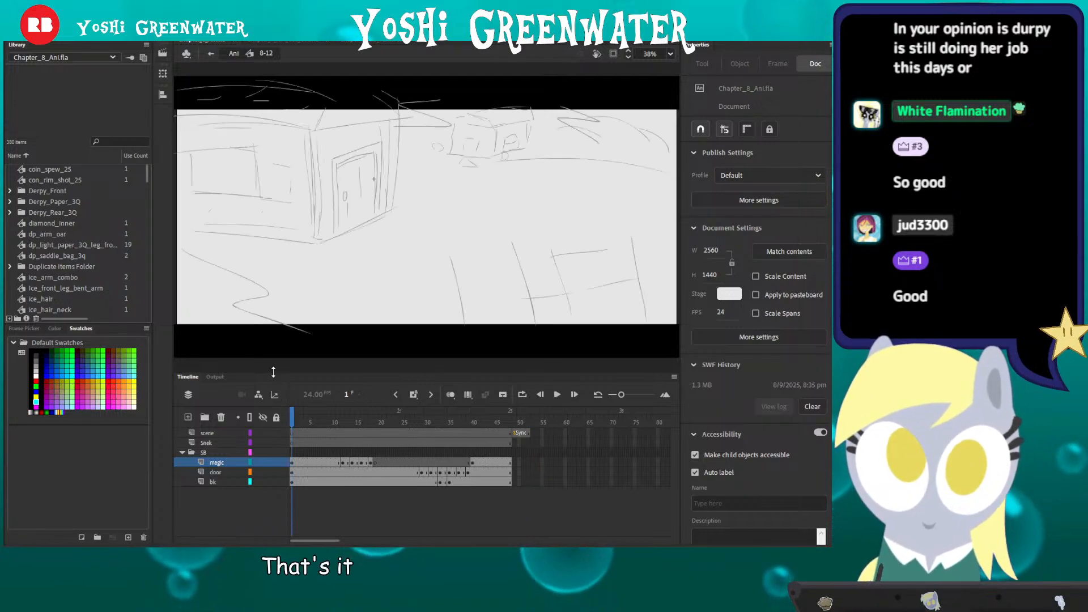
left_click_drag(275, 379, 274, 396)
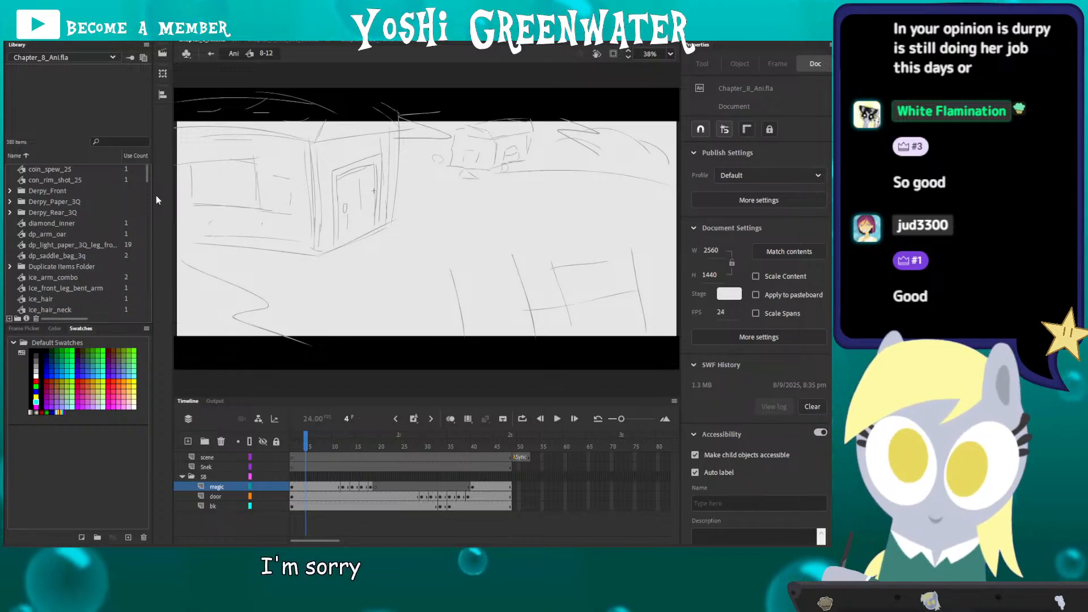
Step: Scrub through the 8-12 storyboard up to frame 39 to review the magic and the falling door
left_click_drag(310, 445, 375, 447)
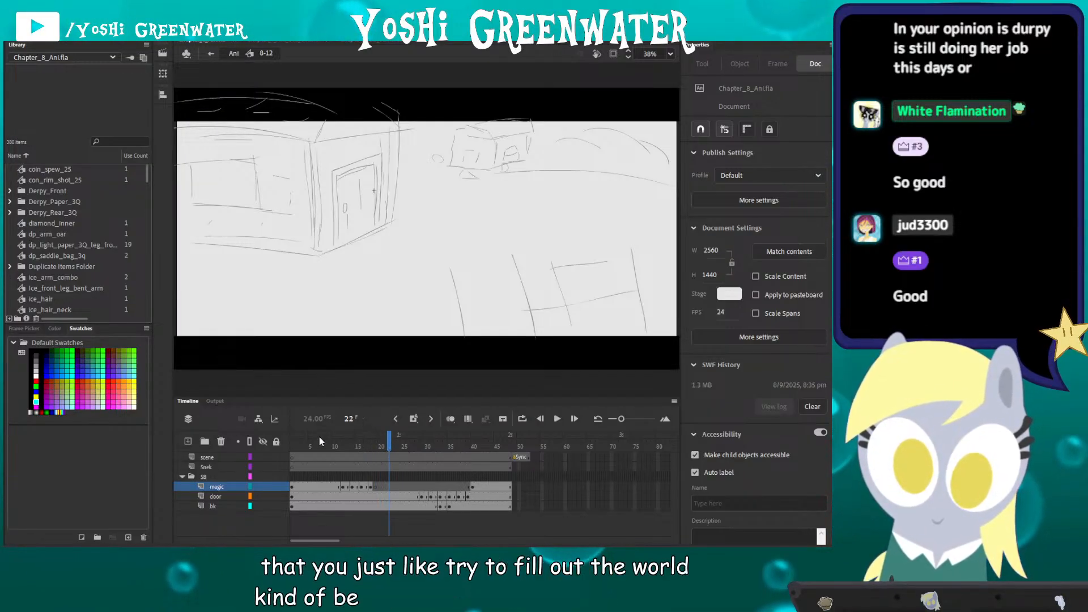
left_click_drag(332, 448, 427, 451)
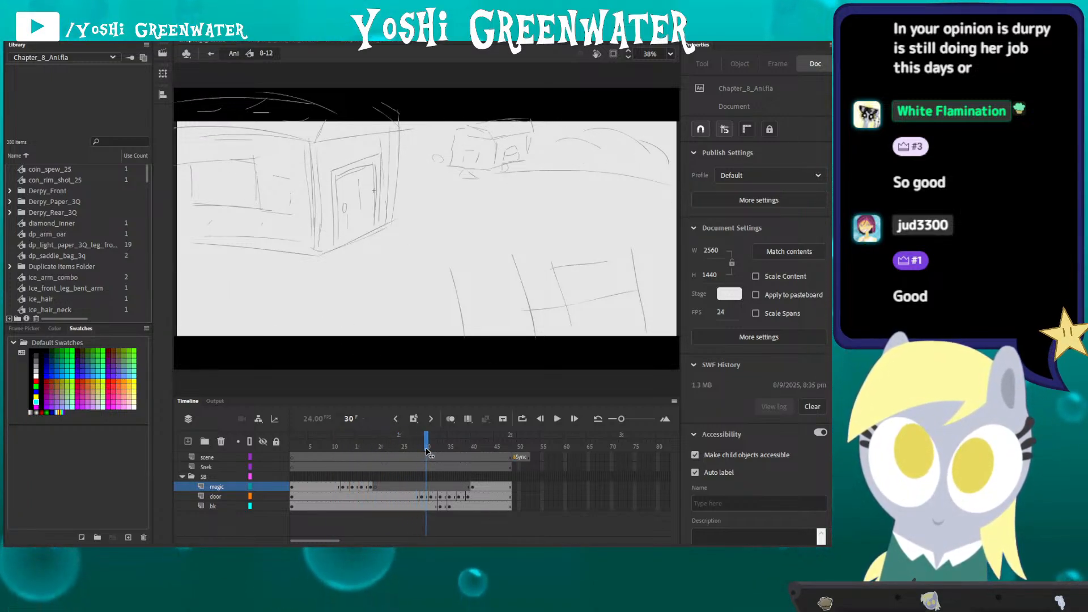
left_click(325, 445)
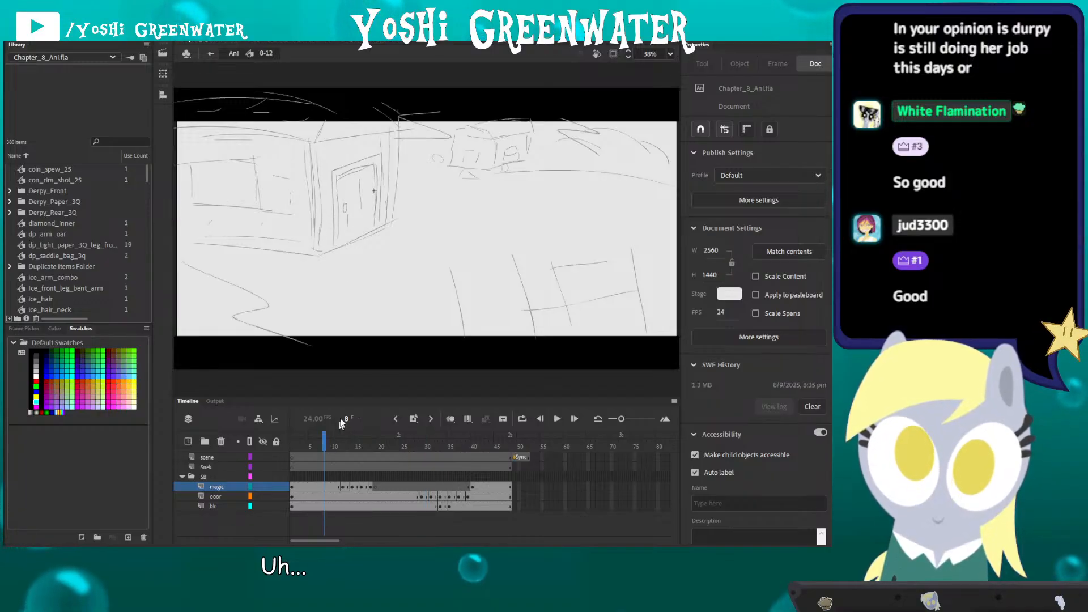
left_click(408, 446)
left_click_drag(429, 445, 470, 449)
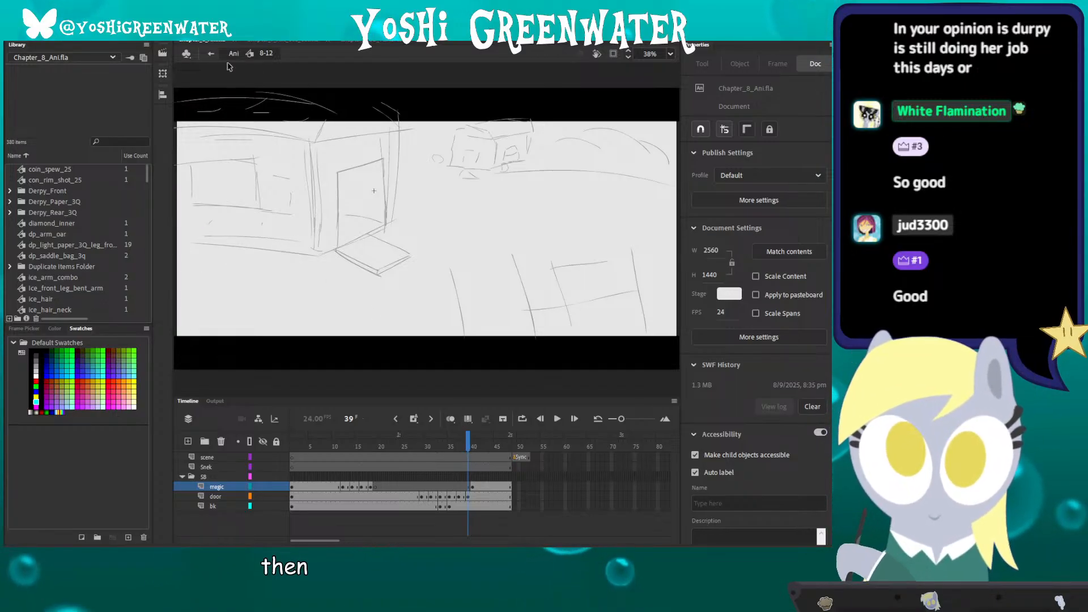
Step: Switch to Chapter_7_Ani_Use_Use.fla and go back shot by shot through its storyboard to frame 1102
left_click(269, 42)
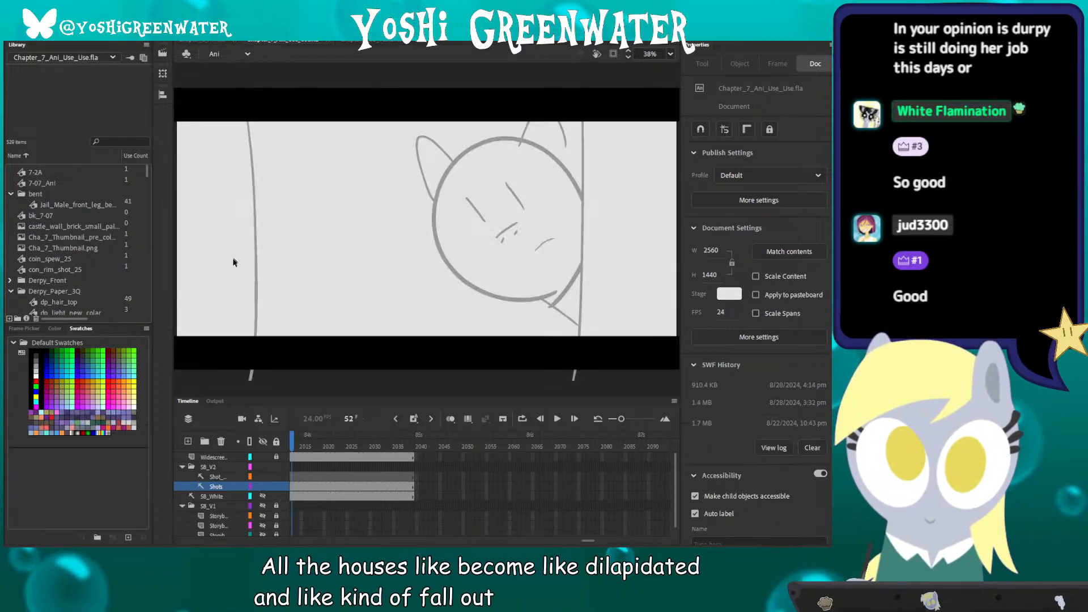
key("alt+comma")
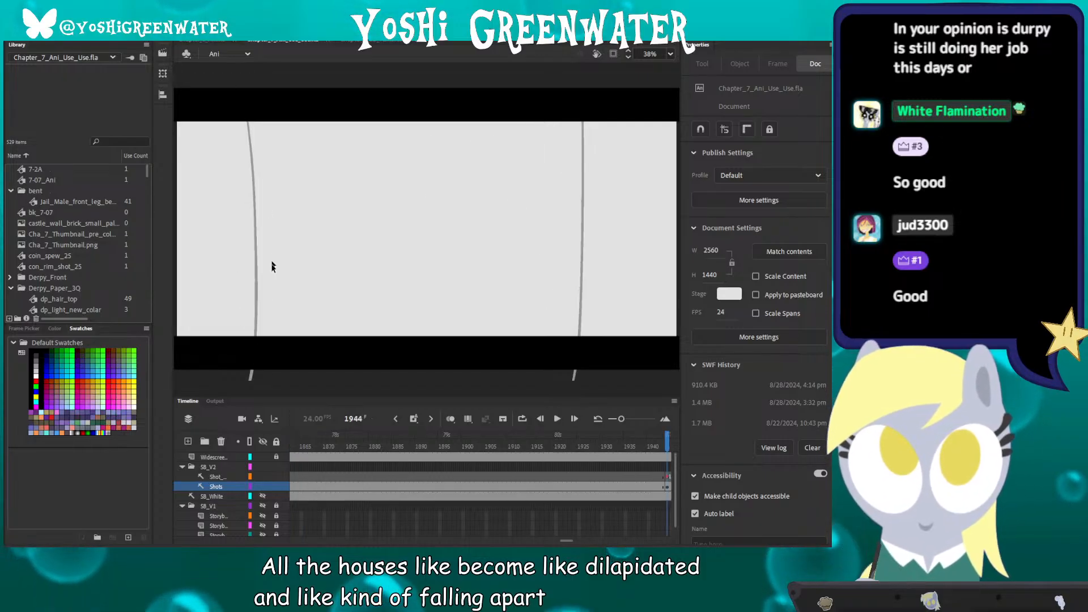
key("alt+comma")
key("alt+comma")
key("alt+comma")
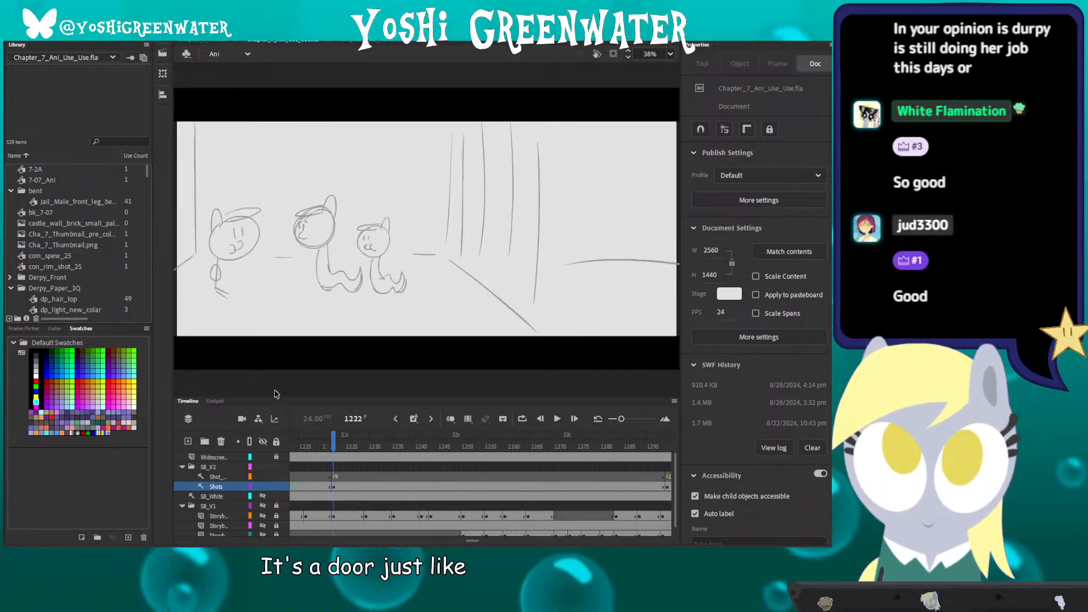
key("alt+comma")
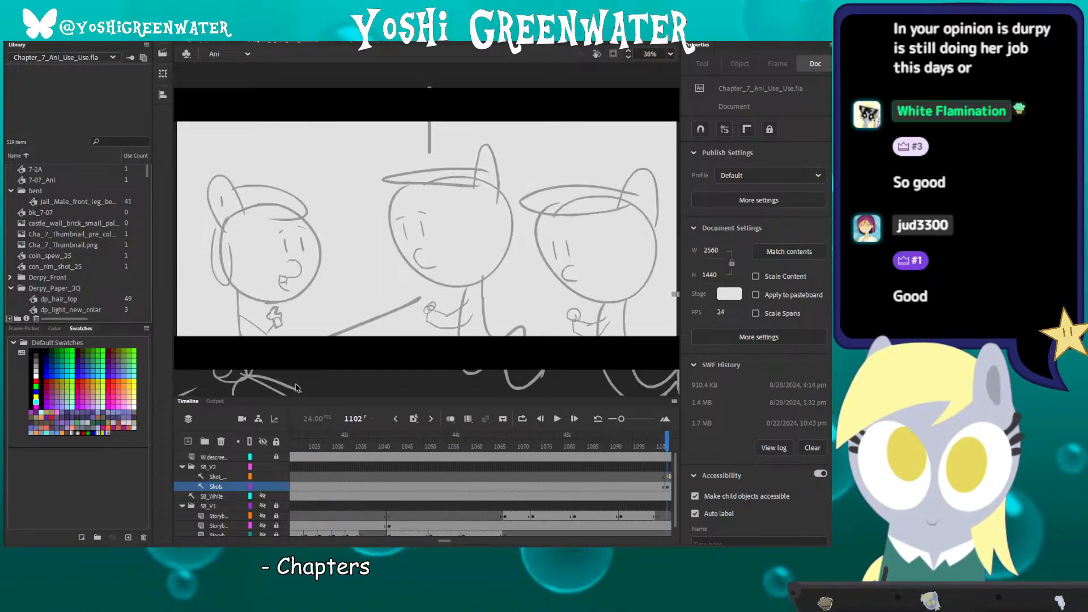
Step: Return to Chapter_8_Ani.fla and scrub shot 8-12 from its opening frames to frame 41, making the timeline slightly taller
left_click(203, 42)
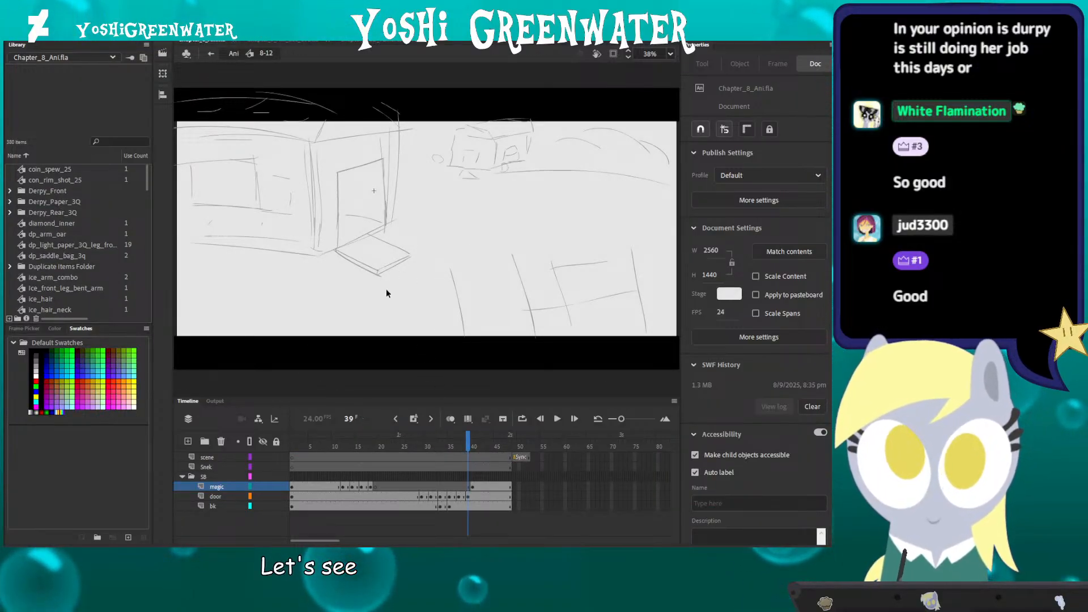
left_click_drag(467, 445, 317, 443)
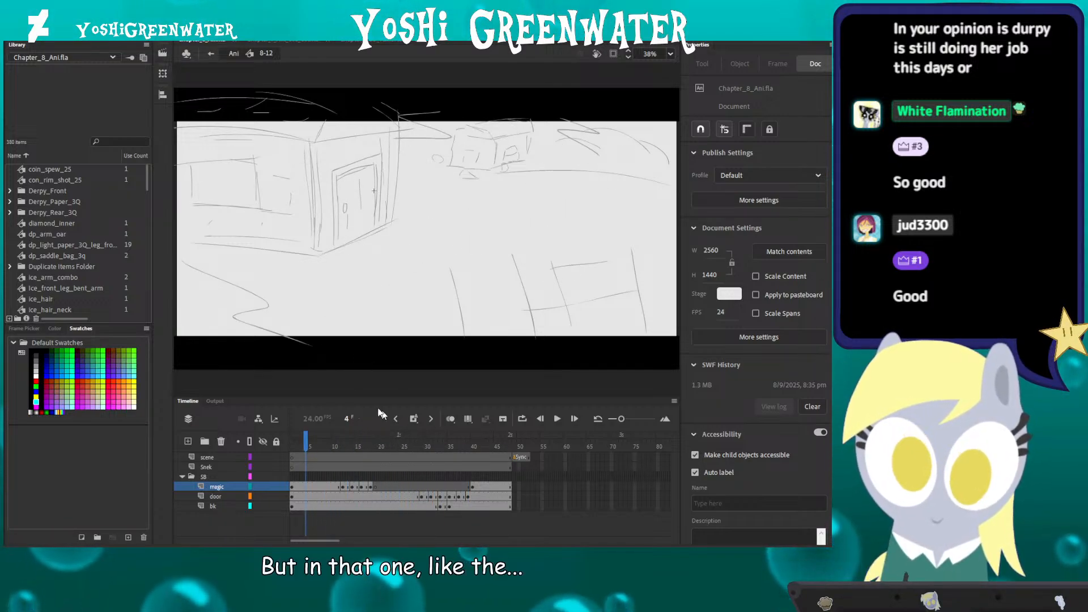
left_click(395, 444)
left_click_drag(395, 446, 477, 453)
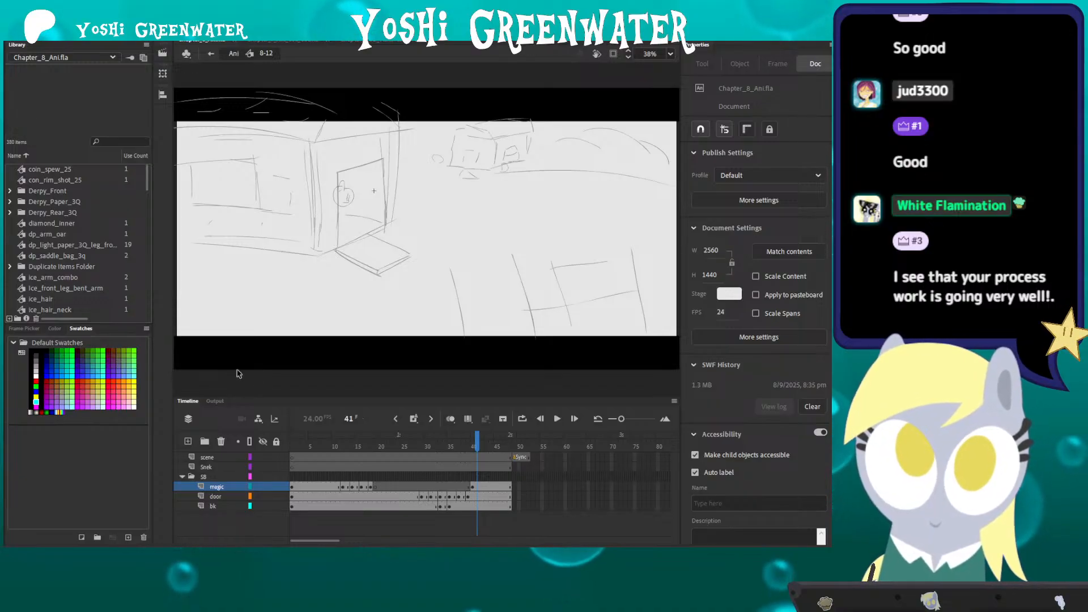
left_click_drag(252, 399, 253, 393)
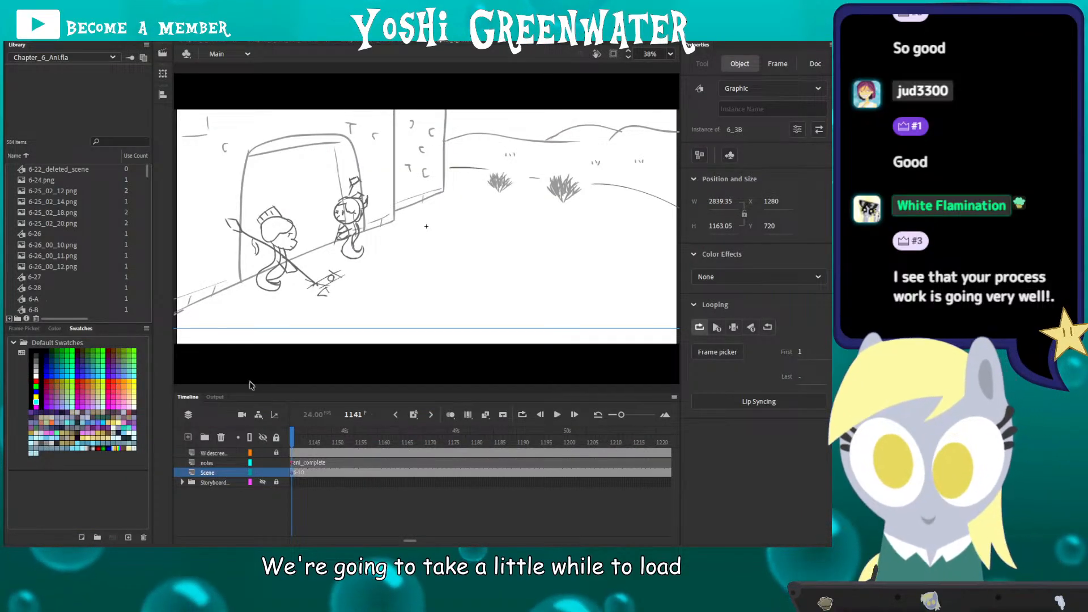
Step: In Chapter_6_Ani.fla, scrub back to frame 1116 and select frame 1143 of shot 6-10 on the Scene layer
left_click(416, 319)
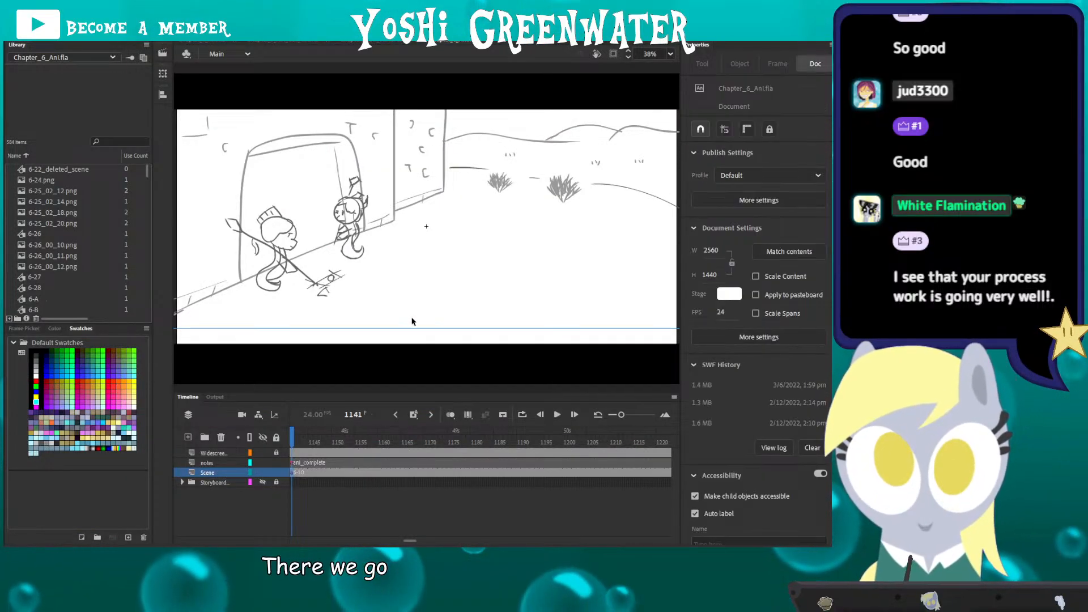
left_click_drag(297, 440, 246, 428)
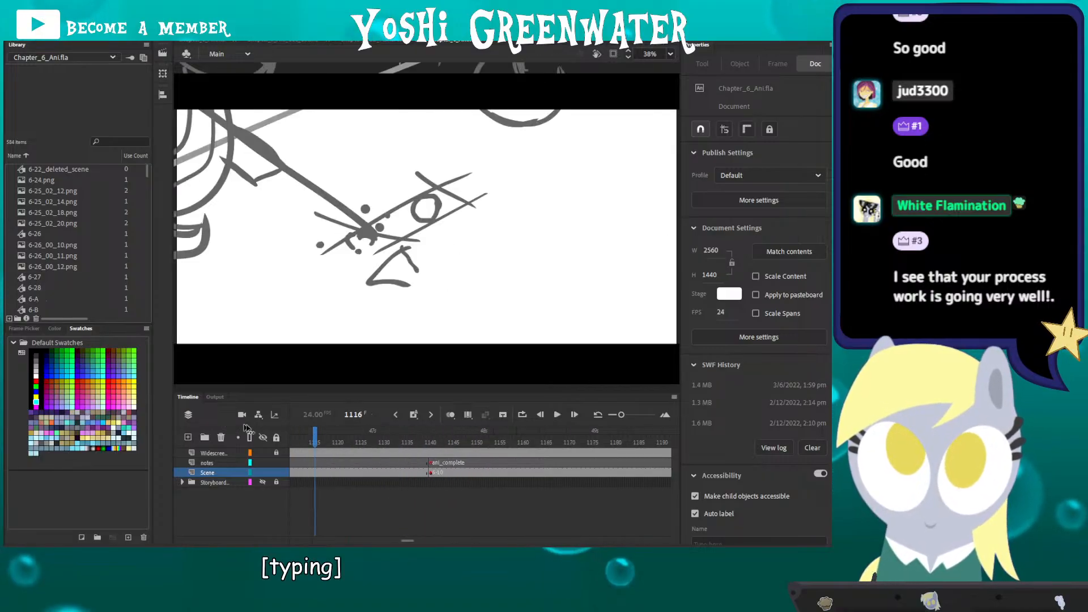
left_click(465, 475)
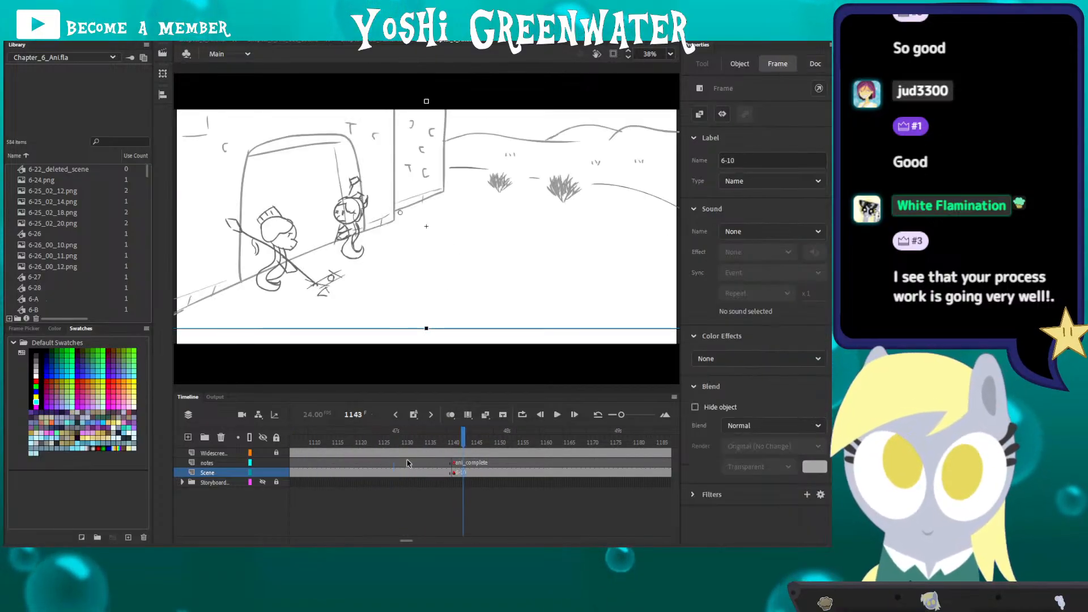
Step: Go forward shot by shot through the Chapter 6 storyboard from shot 6-10 to the throne-room shot
key("alt+period")
key("alt+period")
key("alt+period")
key("alt+period")
key("alt+period")
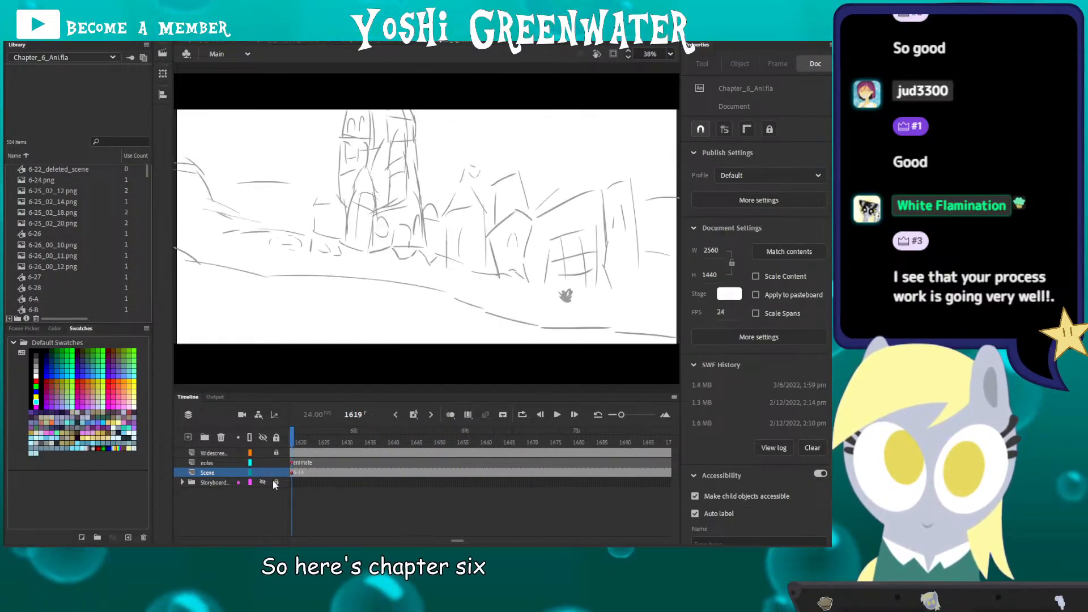
key("alt+period")
key("alt+period")
key("alt+period")
key("alt+period")
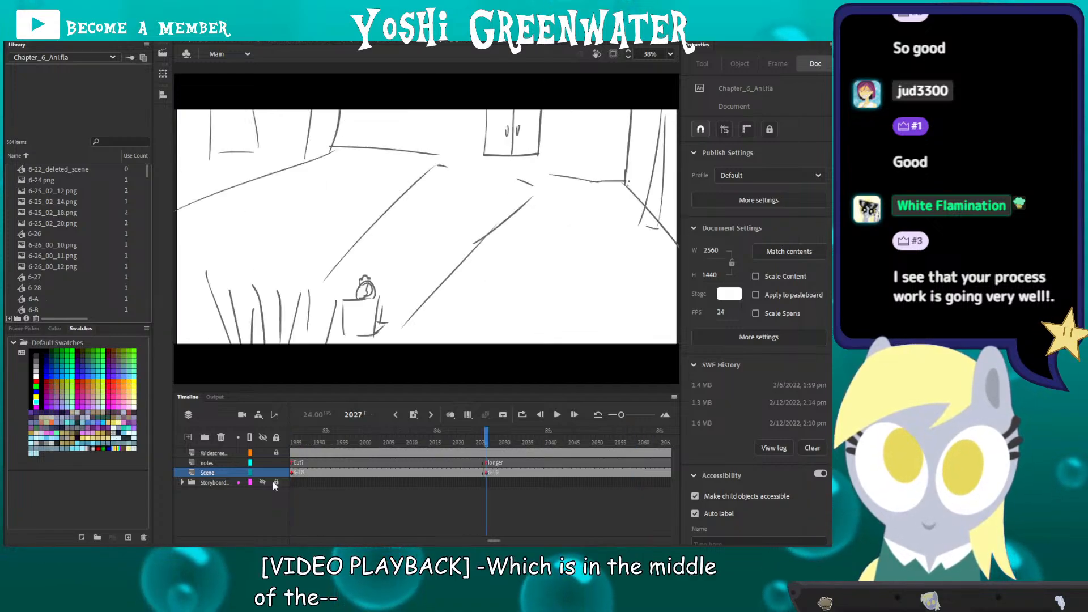
key("alt+period")
key("alt+period")
key("alt+period")
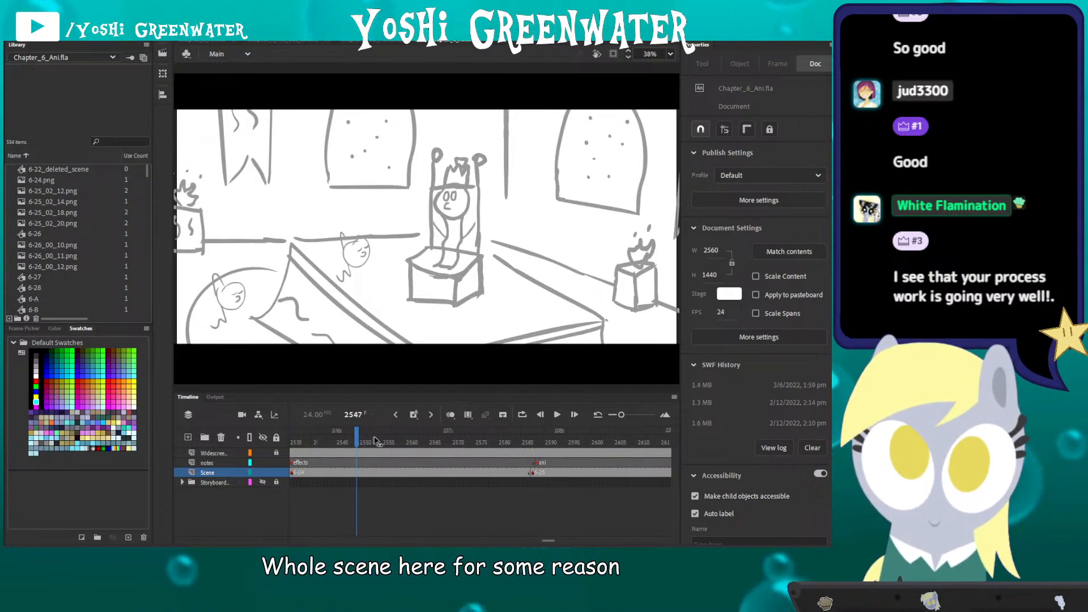
Step: Scrub and play the storyboard from the throne-room shot to frame 2967, and go back shot by shot to the tower shot at frame 2587
left_click_drag(375, 440, 625, 439)
key("Return")
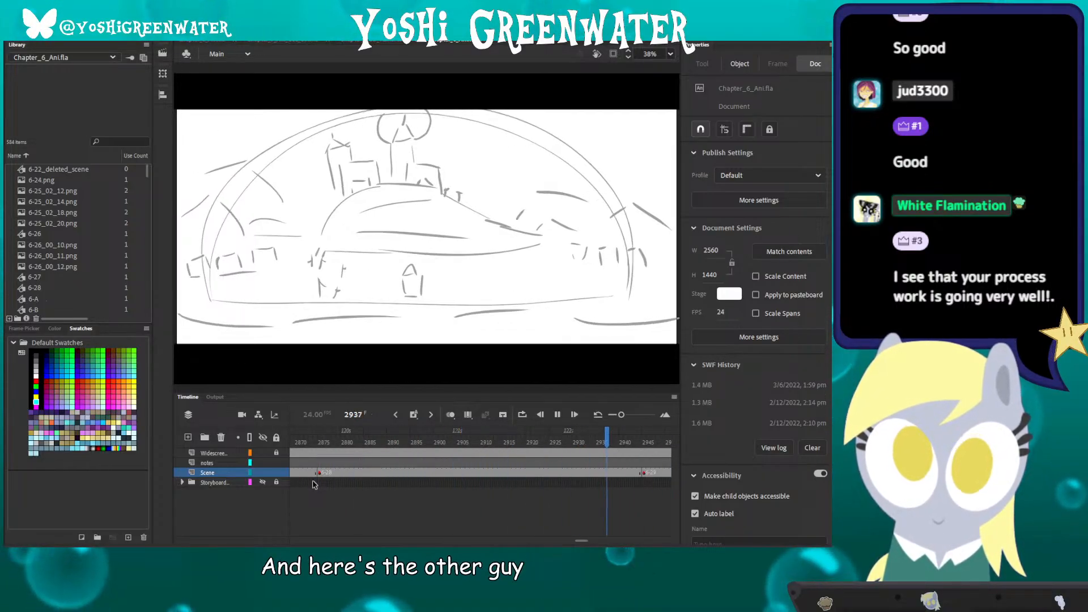
key("Return")
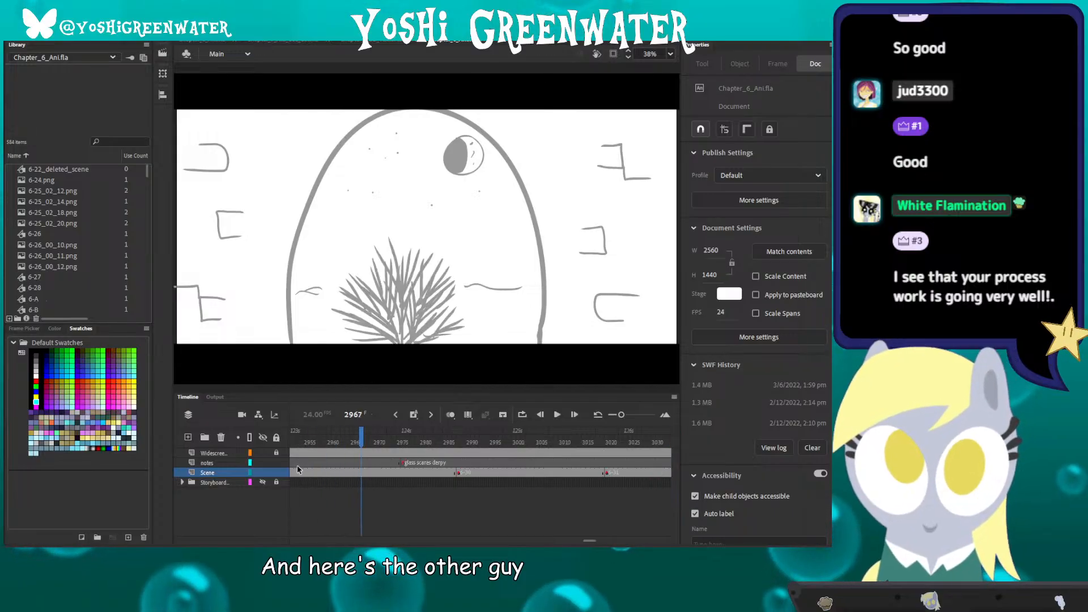
key("alt+comma")
key("alt+comma")
key("alt+comma")
key("alt+comma")
key("alt+comma")
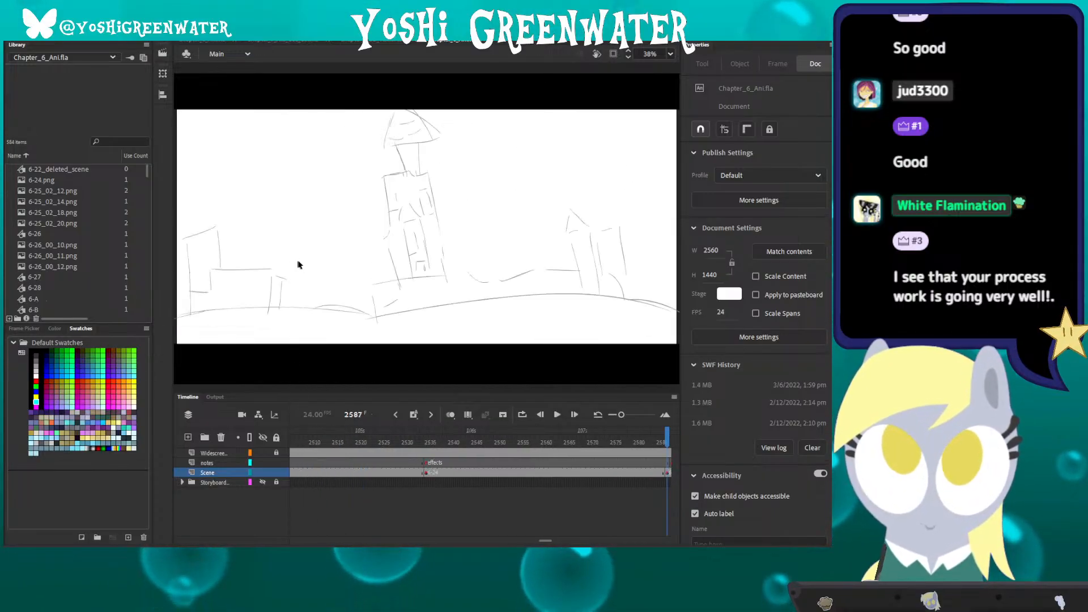
Step: Open the 6-26 symbol, make the timeline taller, and scrub its farmhouse animation to frame 100
key("shift+period")
double_click(295, 256)
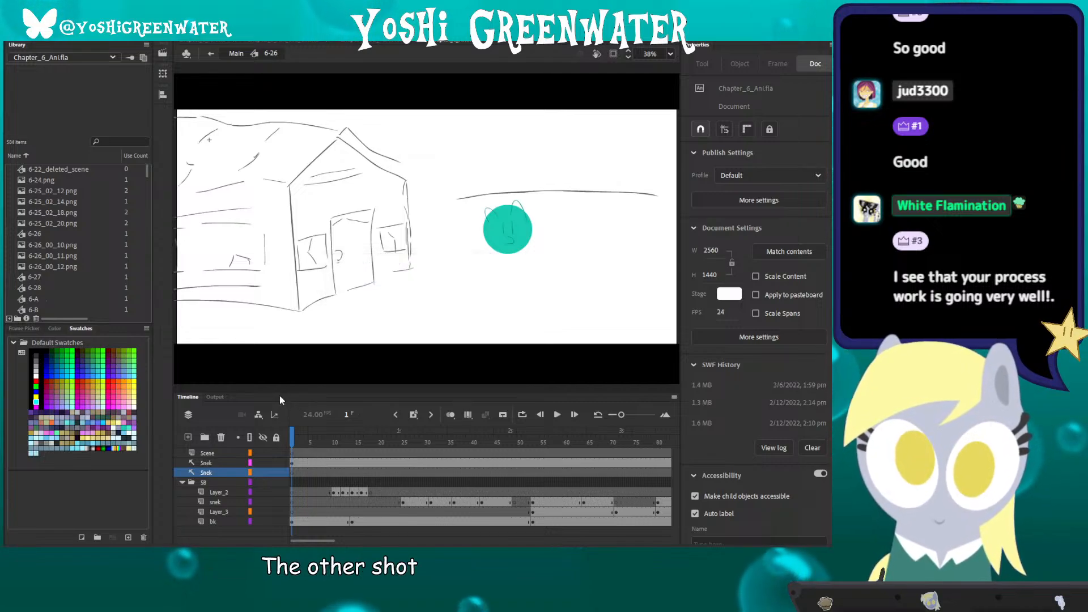
left_click_drag(299, 392, 299, 372)
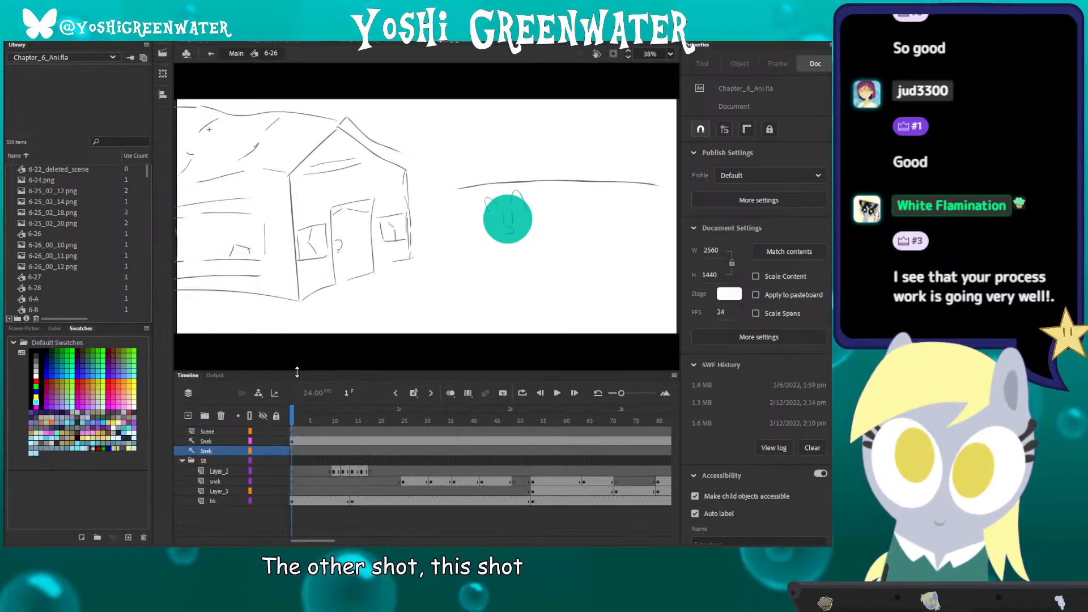
left_click_drag(297, 425, 515, 425)
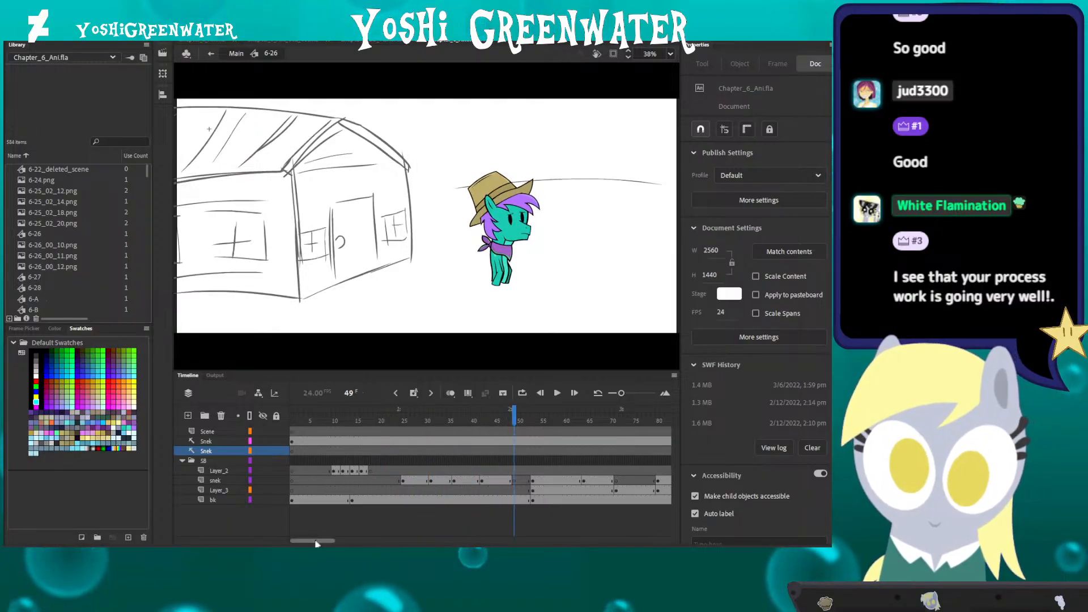
left_click_drag(316, 539, 330, 539)
left_click_drag(414, 422, 634, 418)
left_click_drag(336, 541, 354, 541)
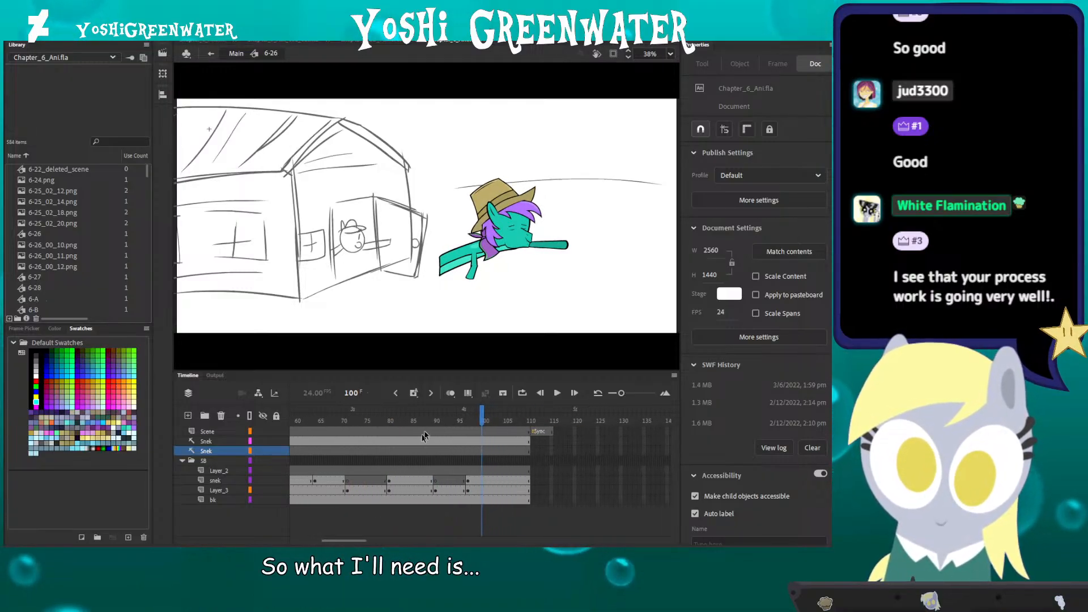
Step: Locate the 6-26 farmer's symbol in the library, enlarge the library preview, and look through the Farmer_Male_All variants
left_click(490, 244)
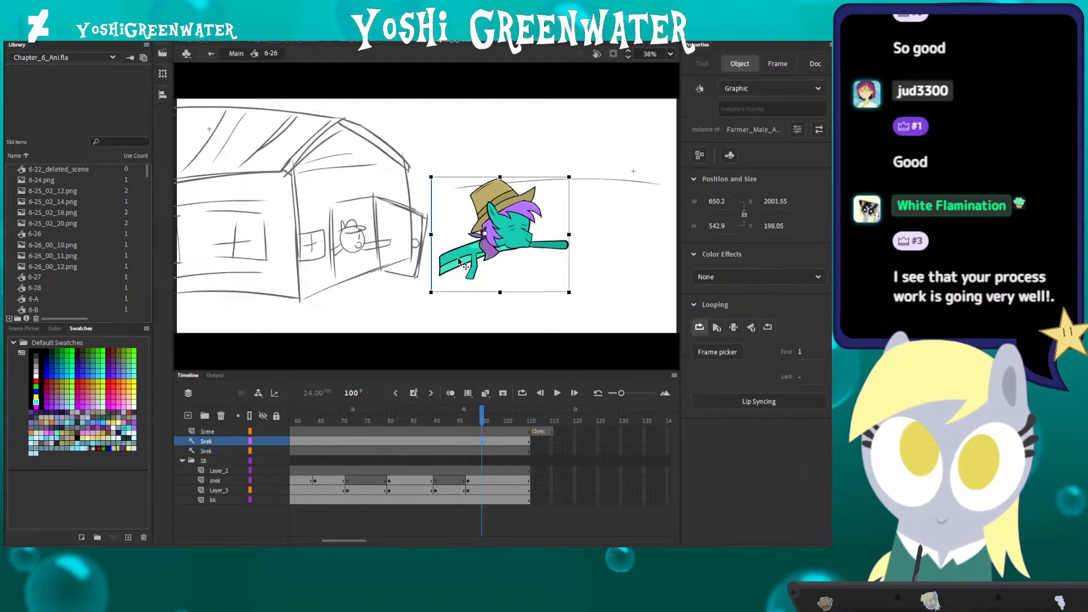
right_click(460, 262)
left_click(460, 521)
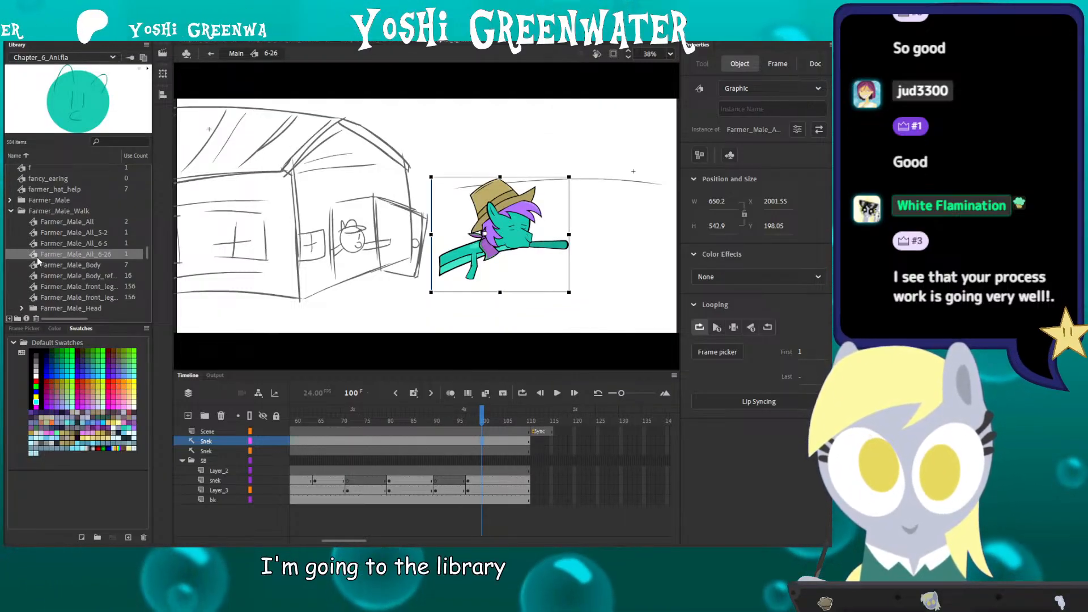
left_click(42, 222)
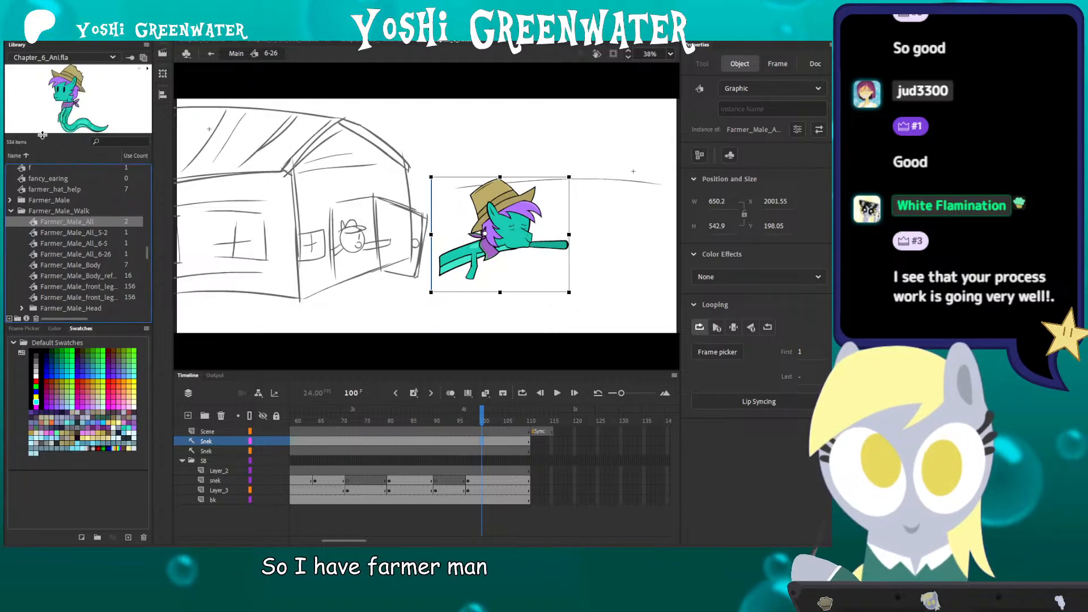
left_click_drag(41, 135, 47, 165)
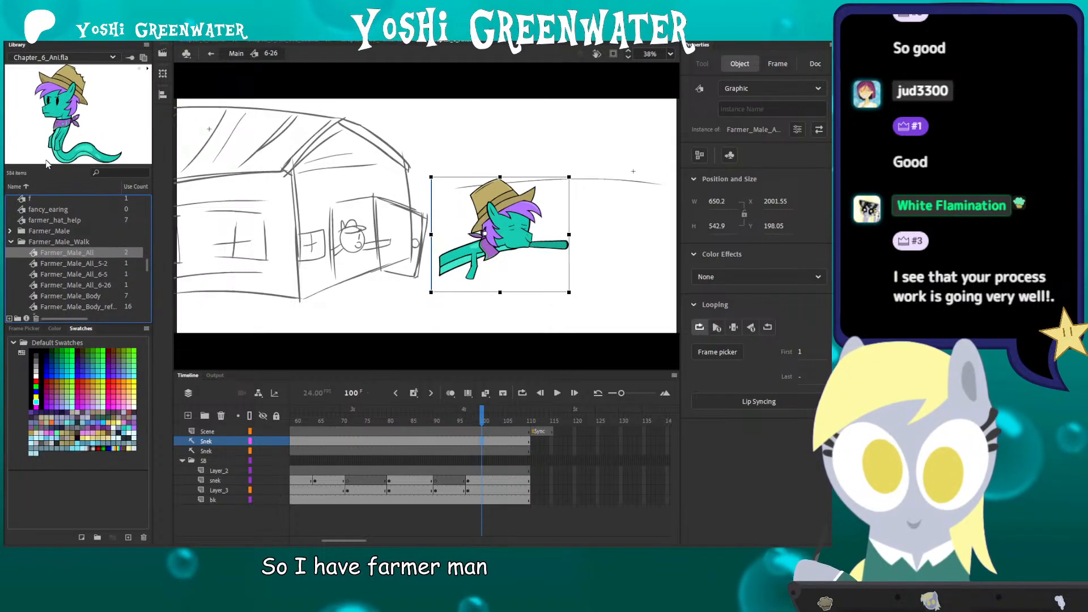
left_click(30, 258)
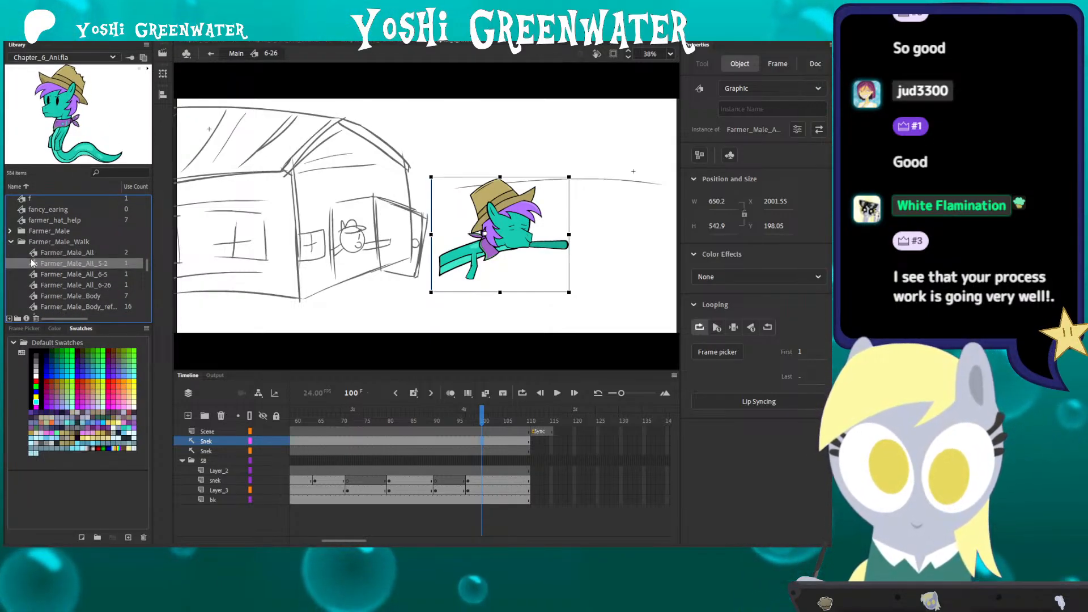
key("Down")
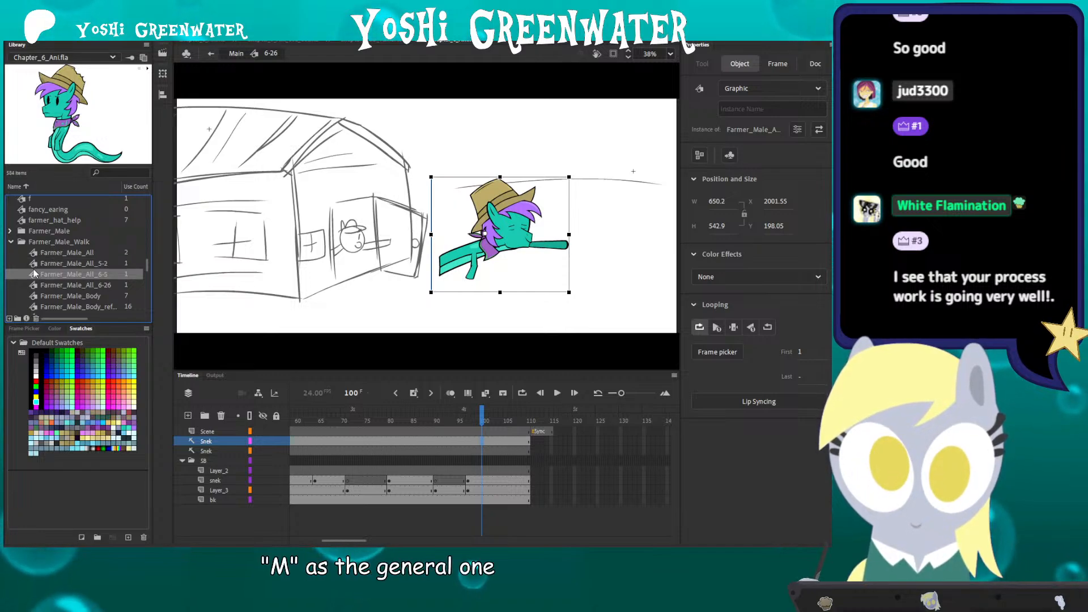
key("Down")
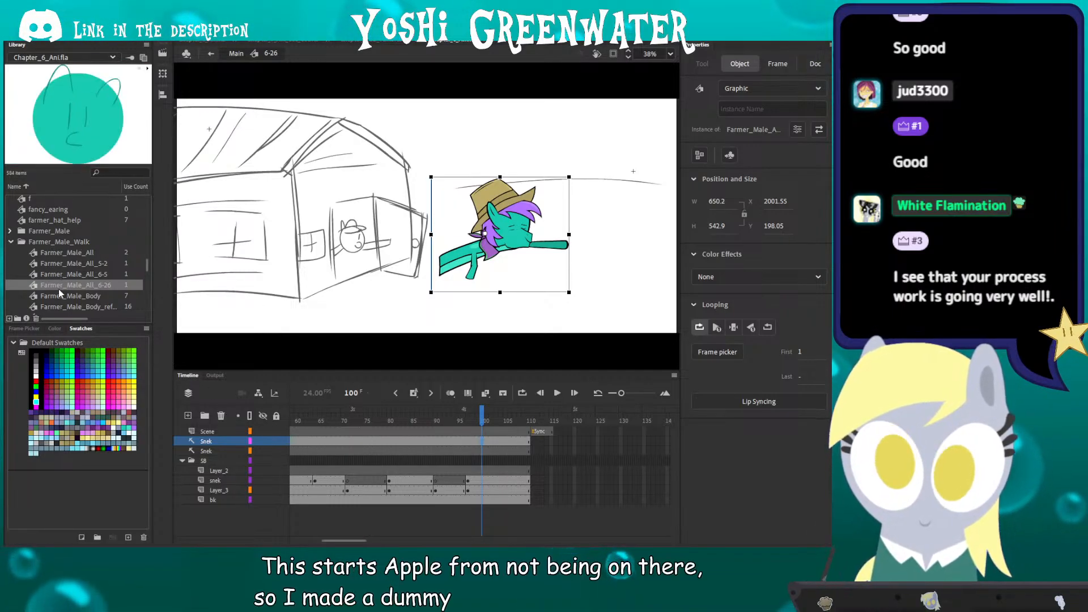
Step: Open Farmer_Male_All_6-26 in place and scrub between frames 48 and 111 to review the farmer's poses
double_click(462, 258)
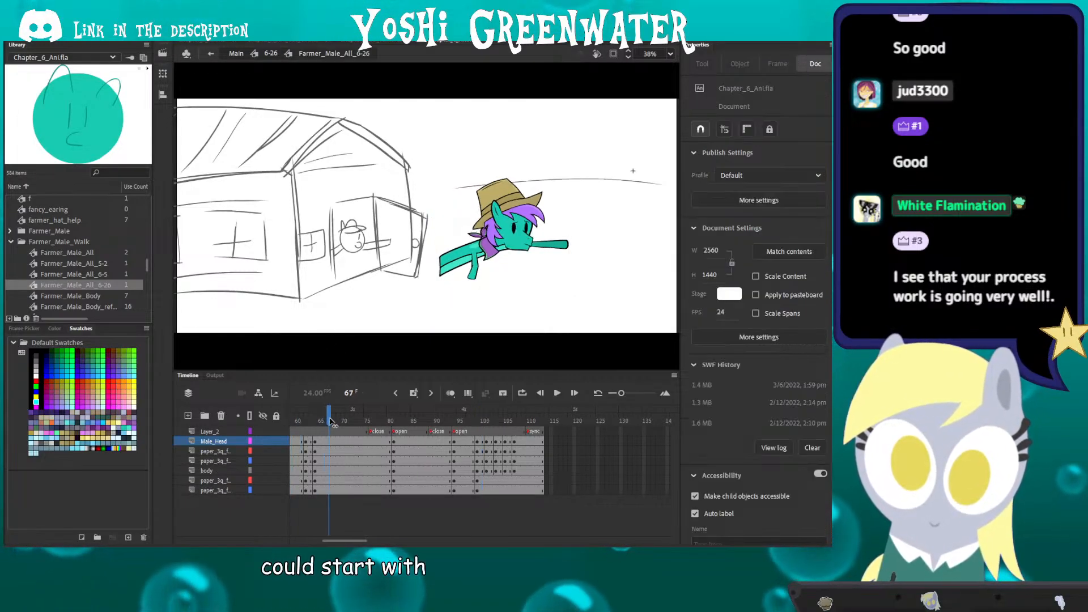
left_click_drag(330, 421, 358, 421)
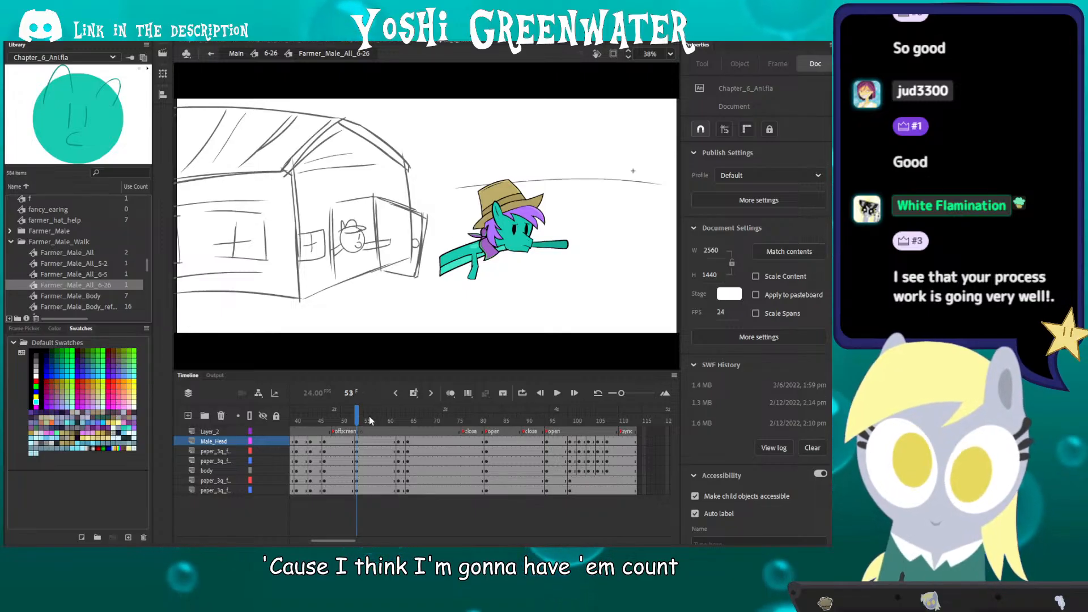
left_click_drag(482, 422, 627, 421)
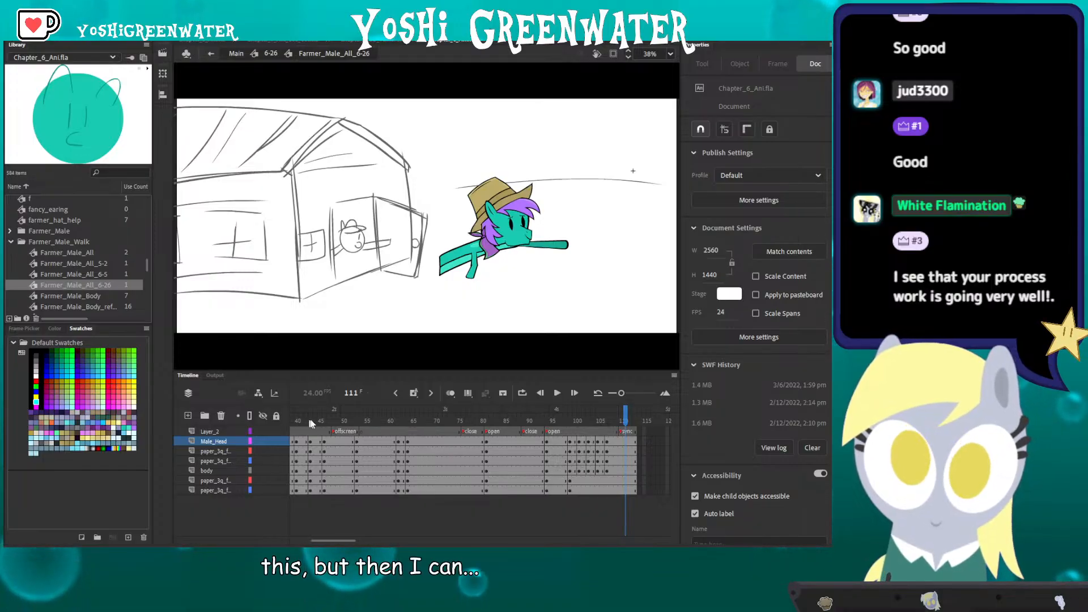
left_click_drag(296, 418, 406, 422)
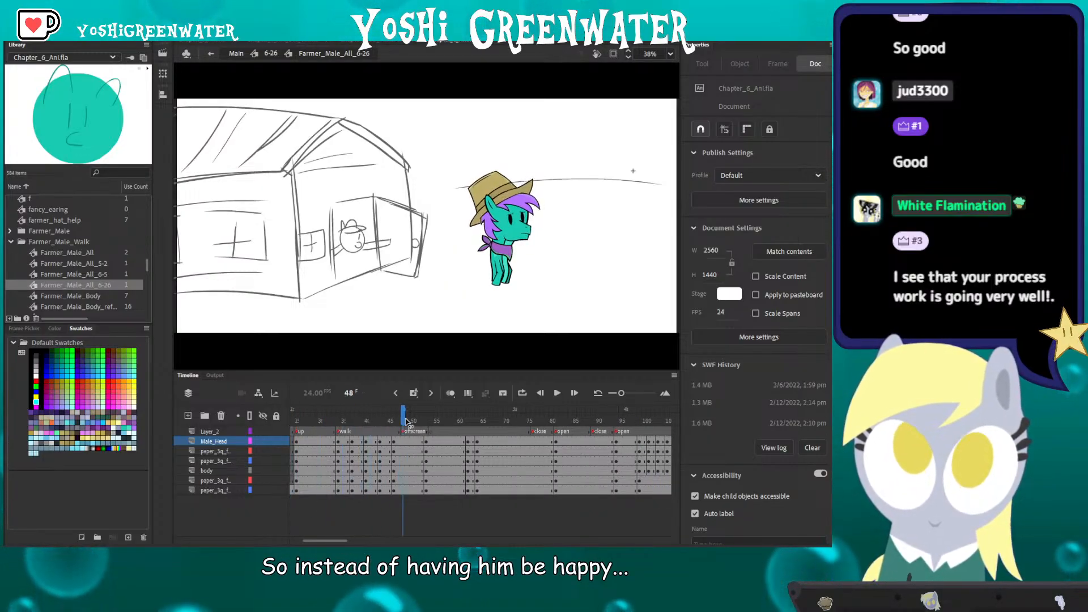
Step: Open Farmer_Male_All_5-2 from the library, zoom out, and scrub through its walk animation
left_click(51, 252)
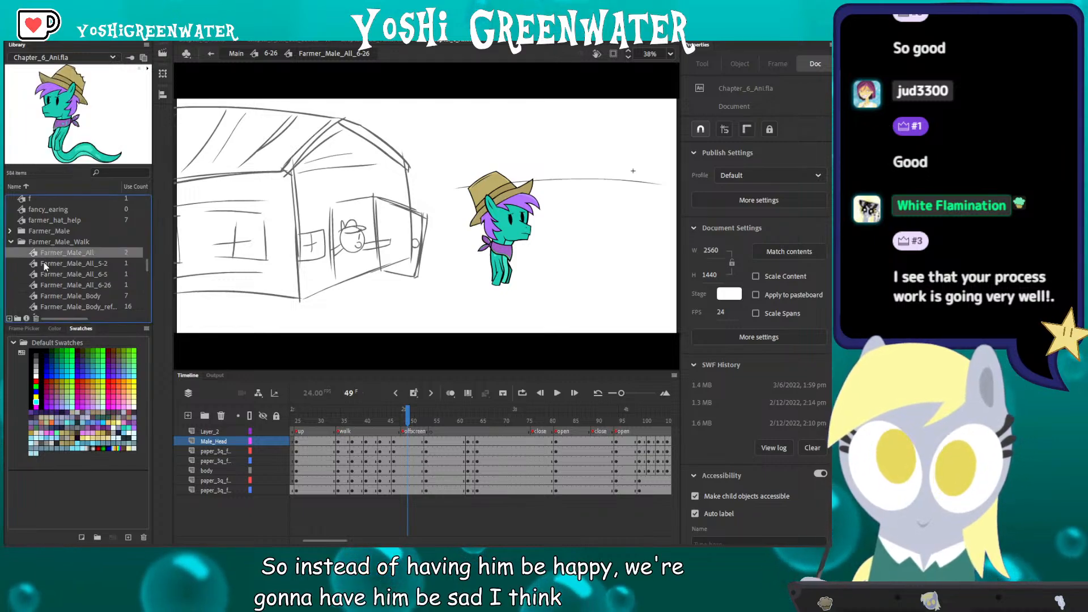
left_click(36, 264)
double_click(34, 264)
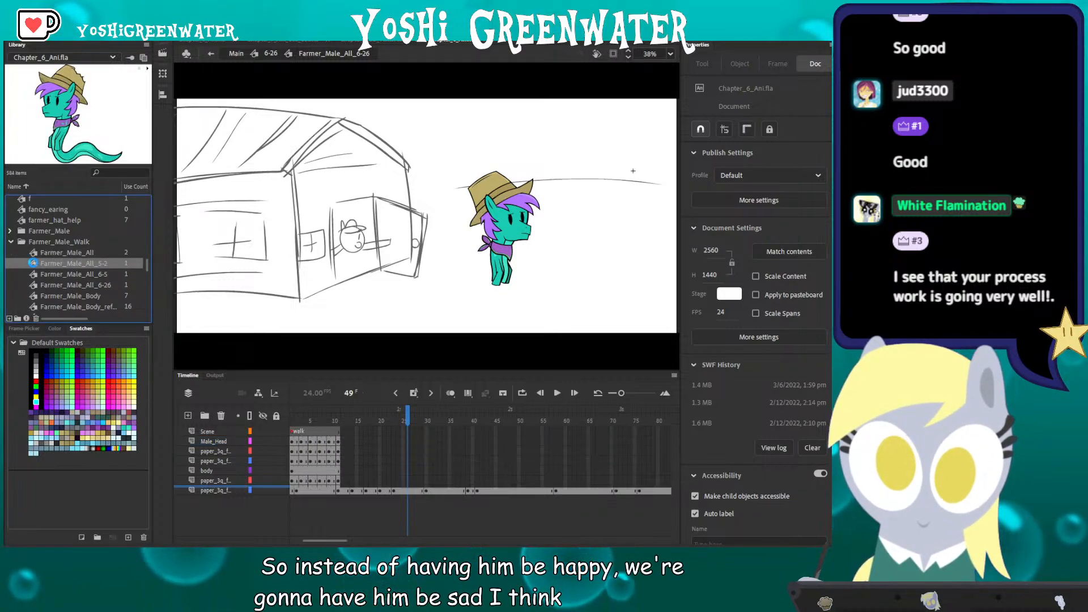
scroll(277, 294, "down", 5, "ctrl")
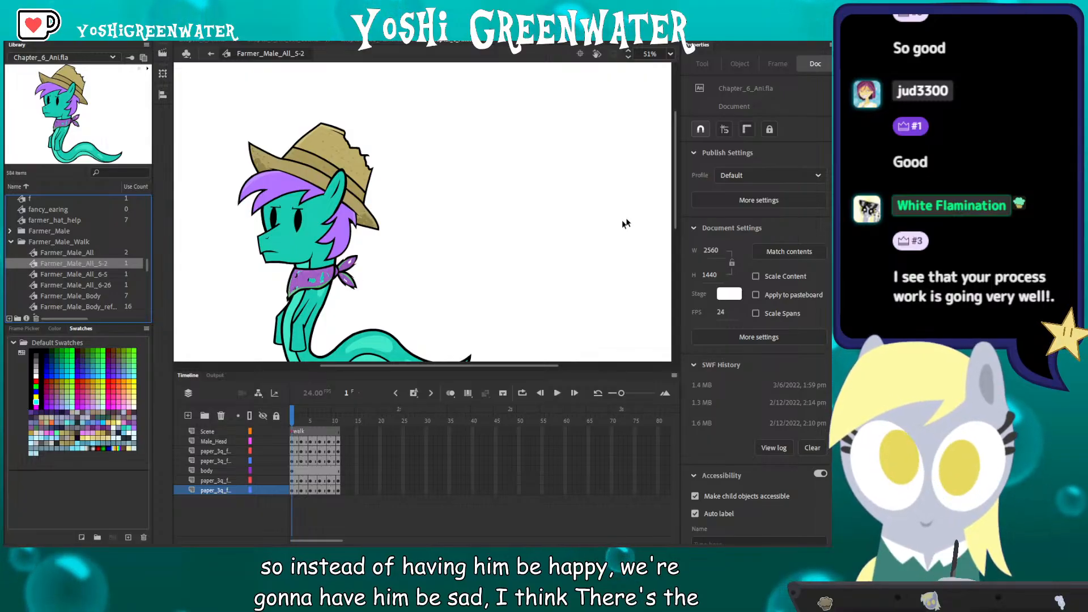
left_click_drag(675, 206, 674, 221)
left_click_drag(296, 422, 620, 425)
Step: Open Farmer_Male_All_6-5 from the library and scrub through the stop, walk_b and door_down sections to its last frame
double_click(32, 274)
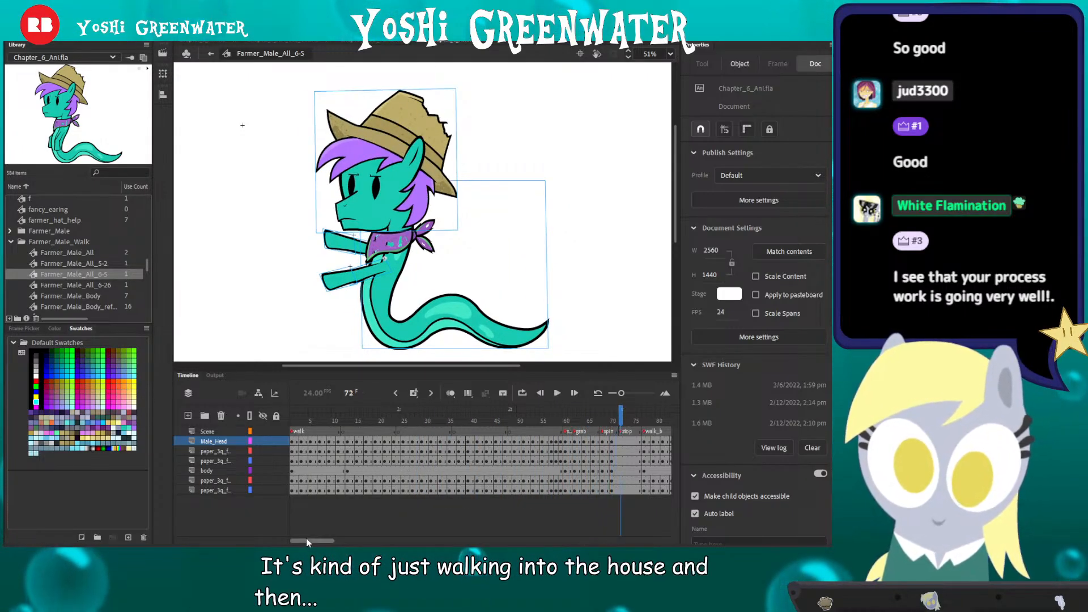
left_click_drag(306, 538, 323, 539)
left_click(488, 422)
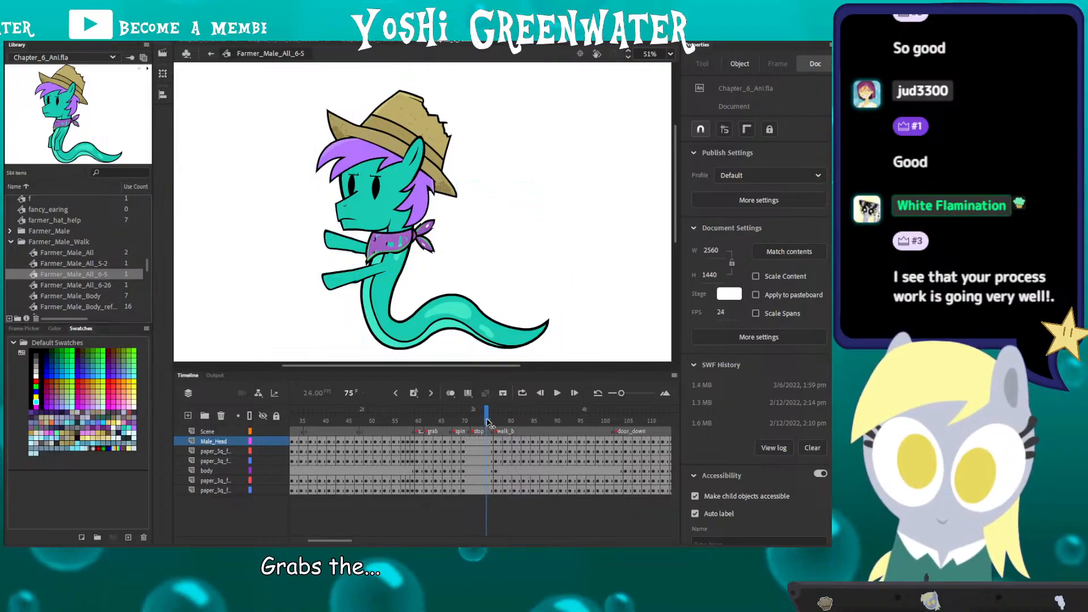
left_click_drag(487, 422, 627, 425)
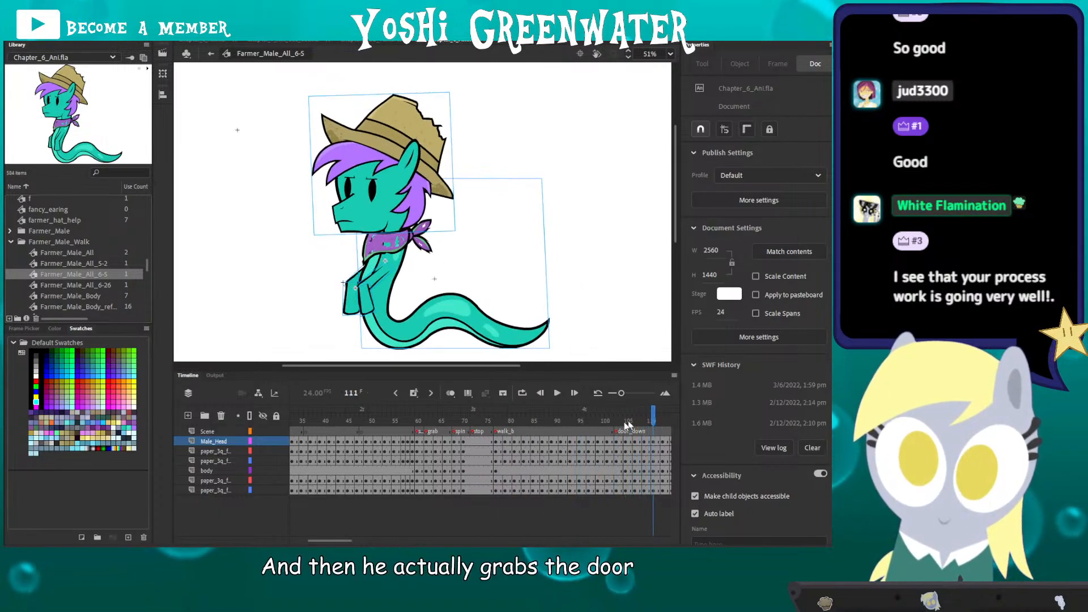
scroll(337, 537, "right", 5)
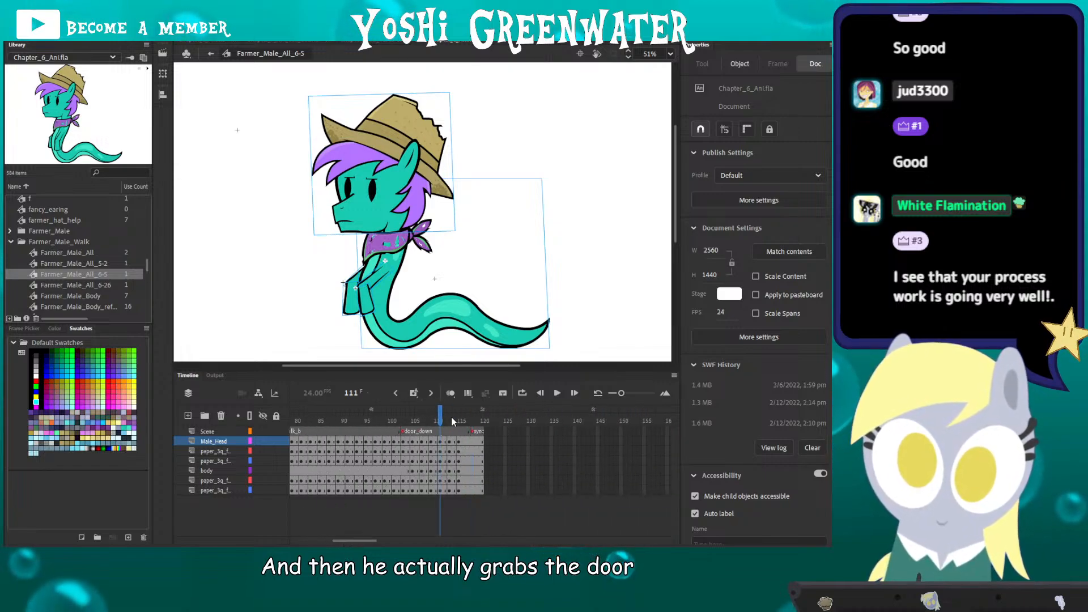
left_click_drag(453, 422, 484, 420)
Step: Return to the main timeline and go back shot by shot to the farmhouse shot at frame 596
left_click(210, 53)
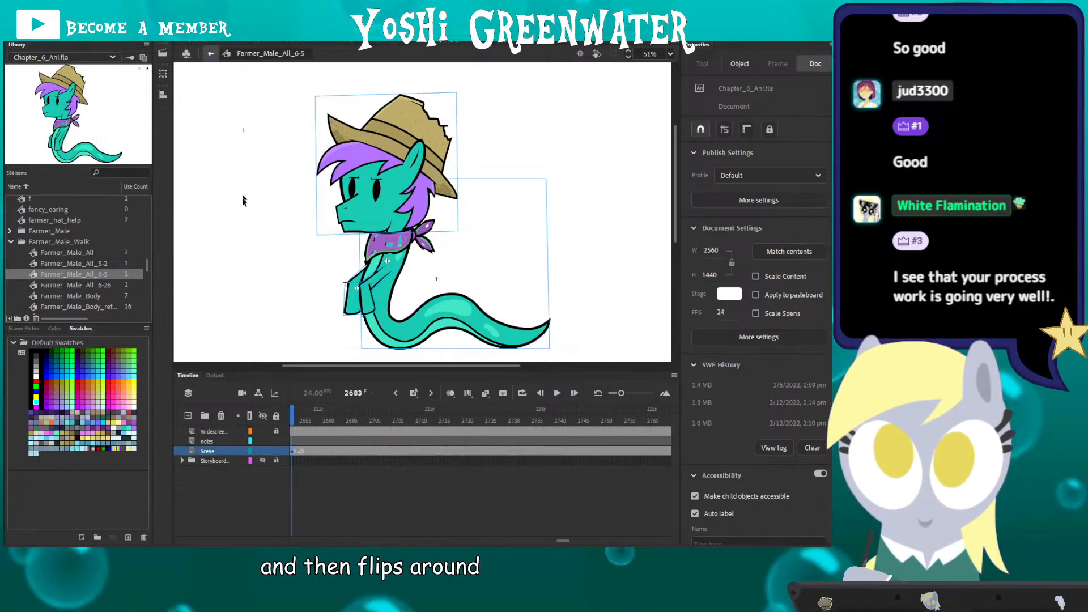
left_click(230, 342)
key("alt+comma")
key("alt+comma")
key("alt+comma")
key("alt+comma")
key("alt+comma")
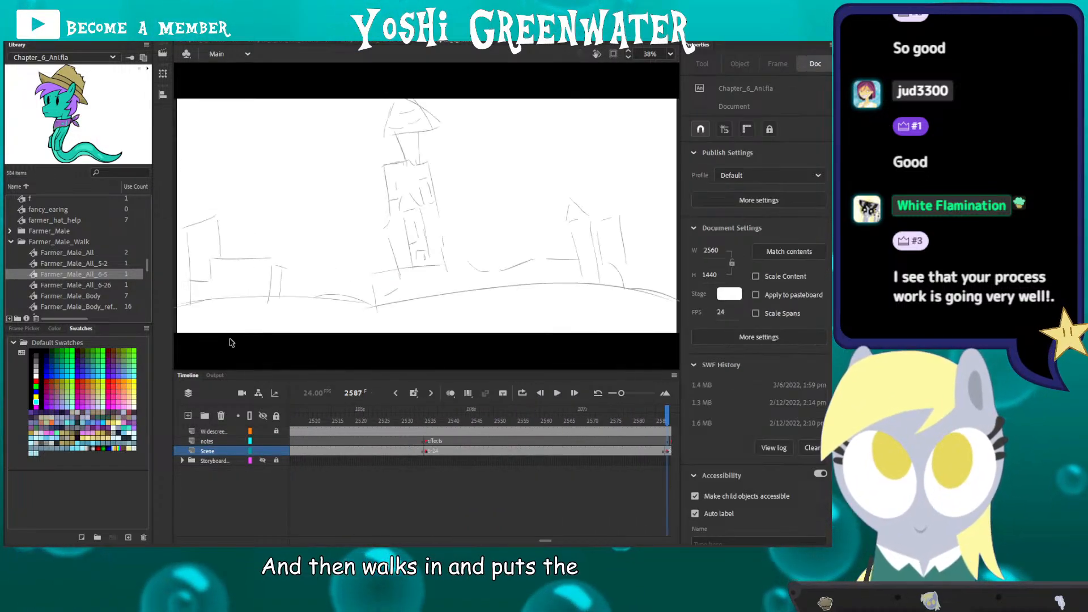
key("alt+comma")
key("alt+comma")
key("alt+comma")
key("alt+comma")
key("alt+comma")
key("alt+comma")
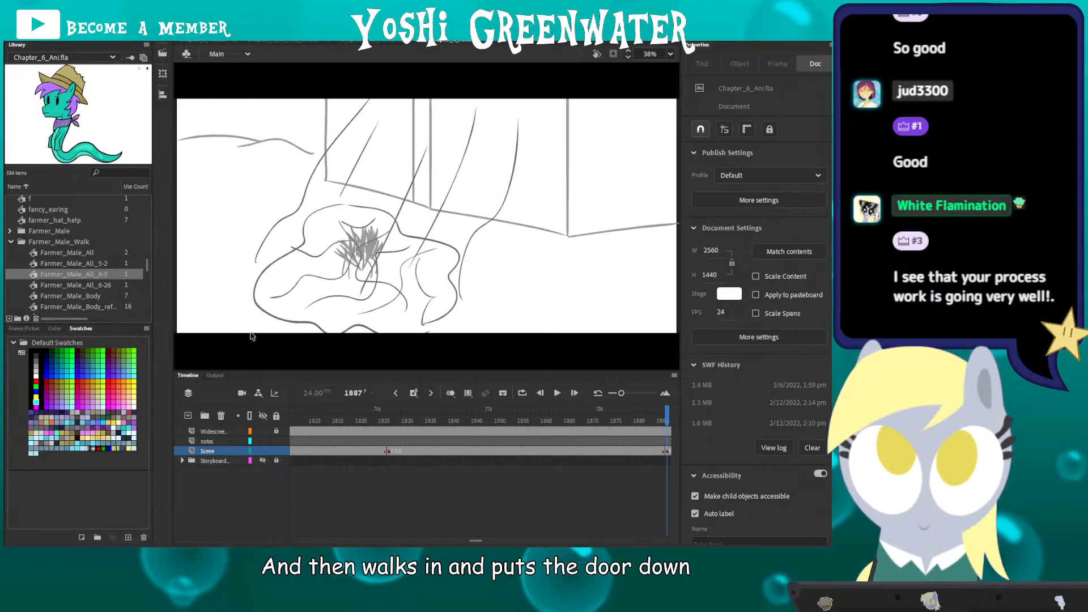
key("alt+comma")
key("alt+comma")
key("alt+comma")
key("alt+comma")
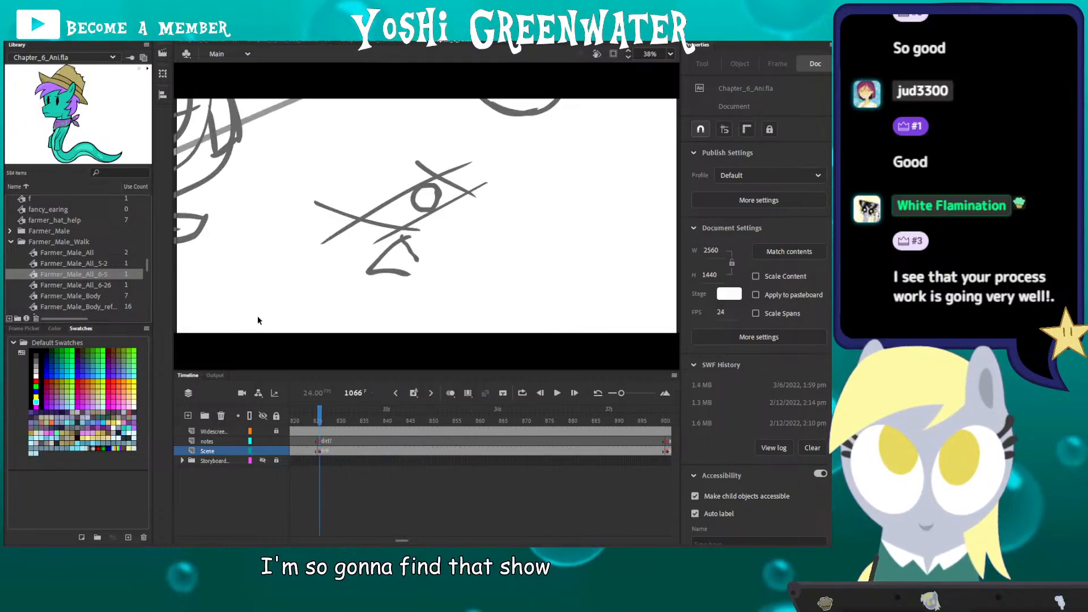
key("alt+comma")
key("alt+comma")
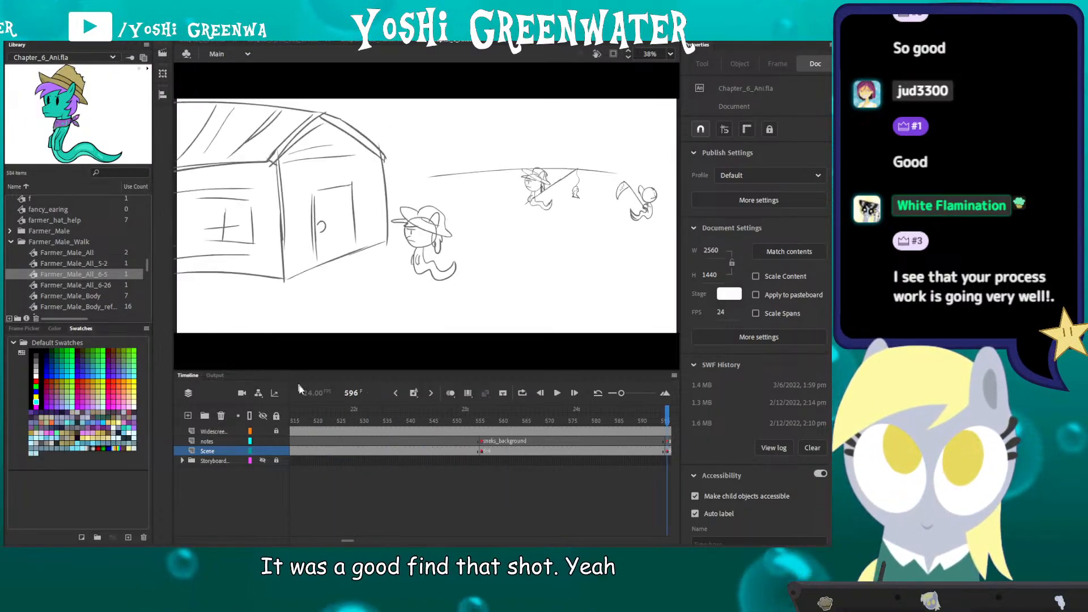
Step: Scrub from frame 559 to the start of the farmhouse shot and open its symbol C to review the farmer's animation
left_click(497, 414)
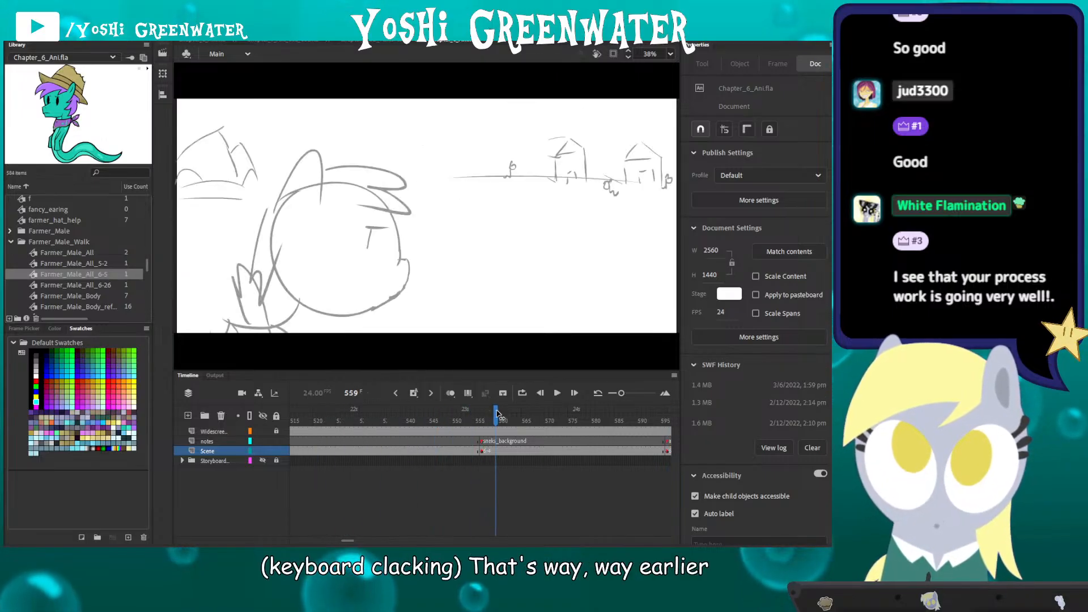
left_click_drag(521, 414, 667, 417)
double_click(363, 255)
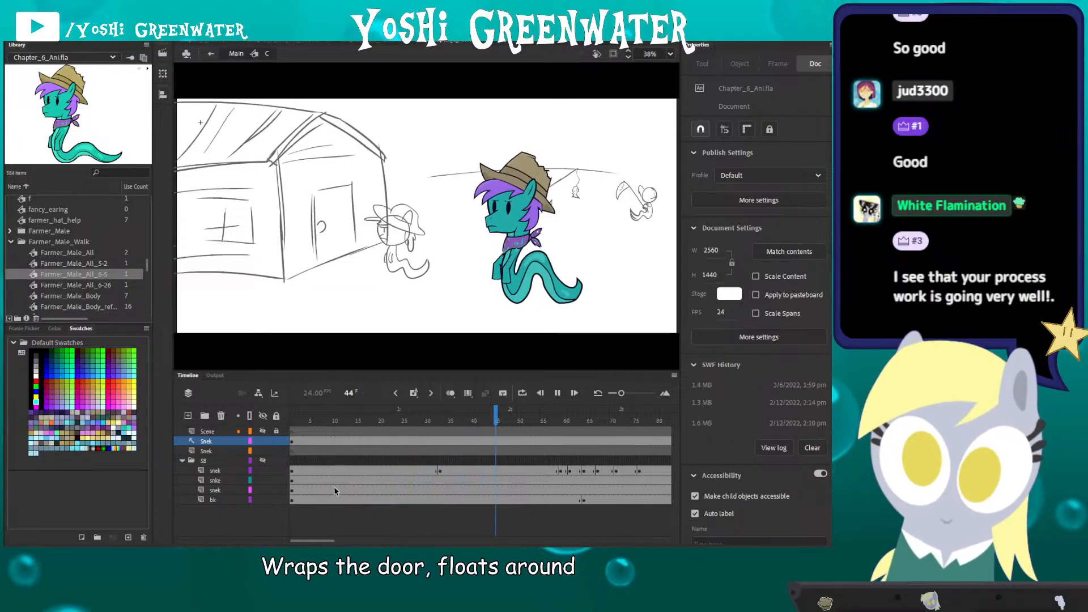
Step: Play and scrub the farmer's door animation in symbol C through to frame 116
key("Return")
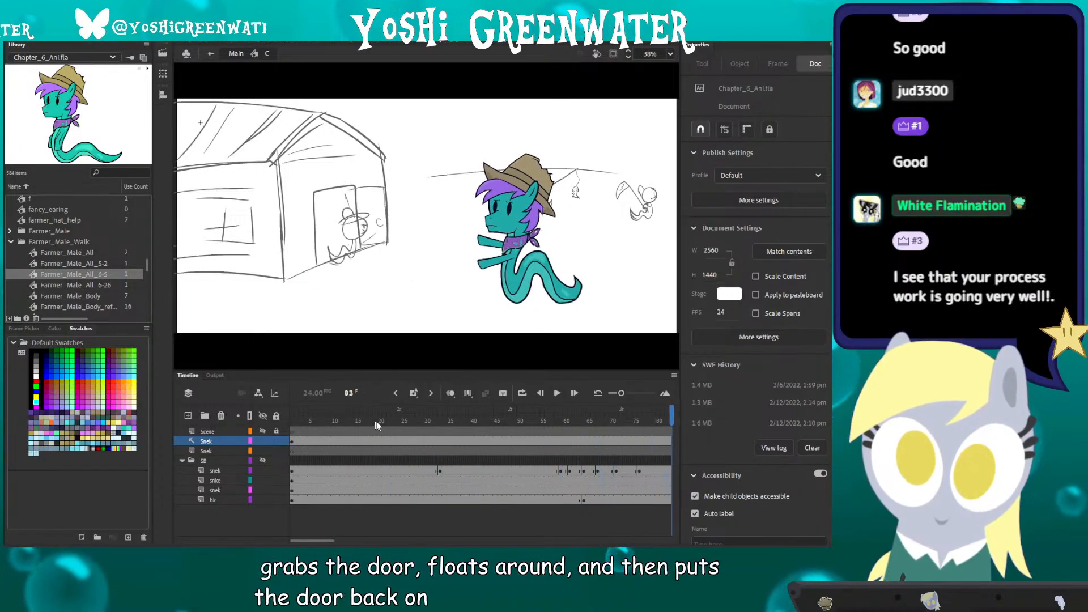
left_click_drag(356, 422, 656, 426)
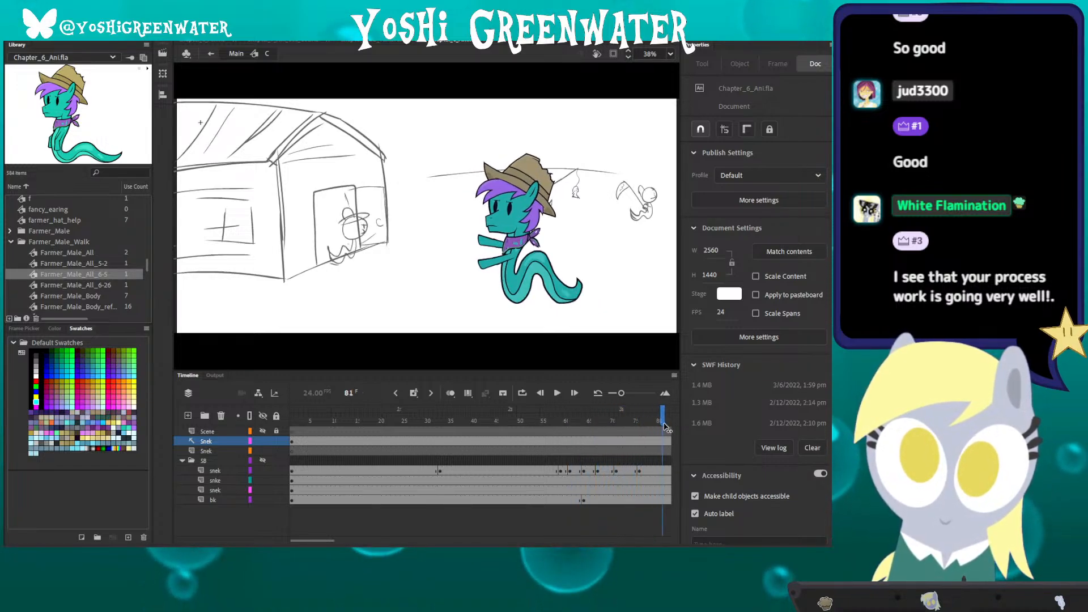
key("Return")
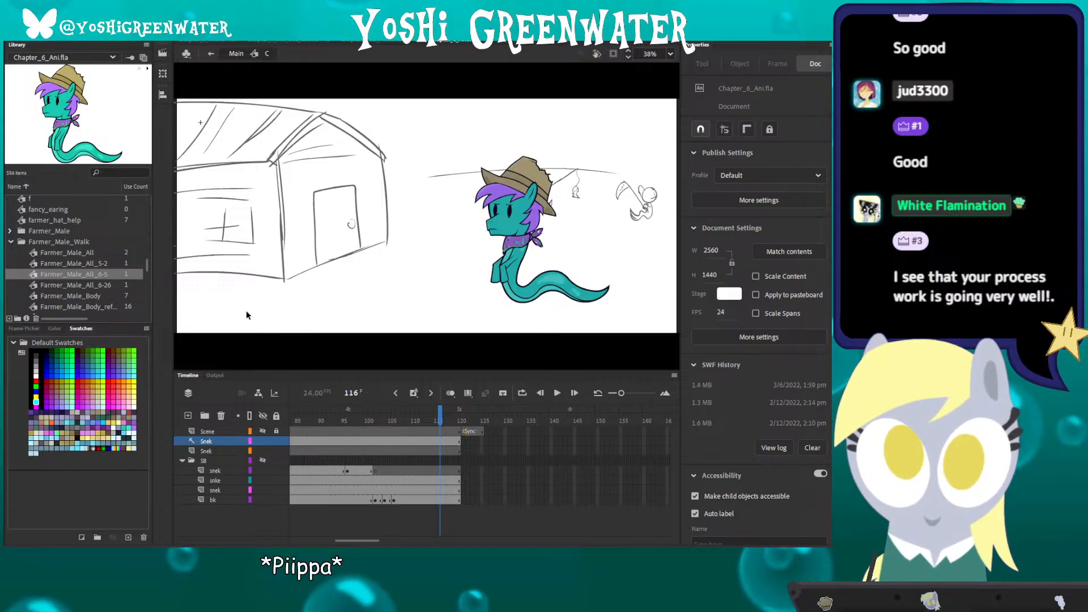
Step: Enlarge the library list, check Farmer_Male_All_6-26, and return to the main timeline at frame 605
left_click_drag(247, 372, 247, 376)
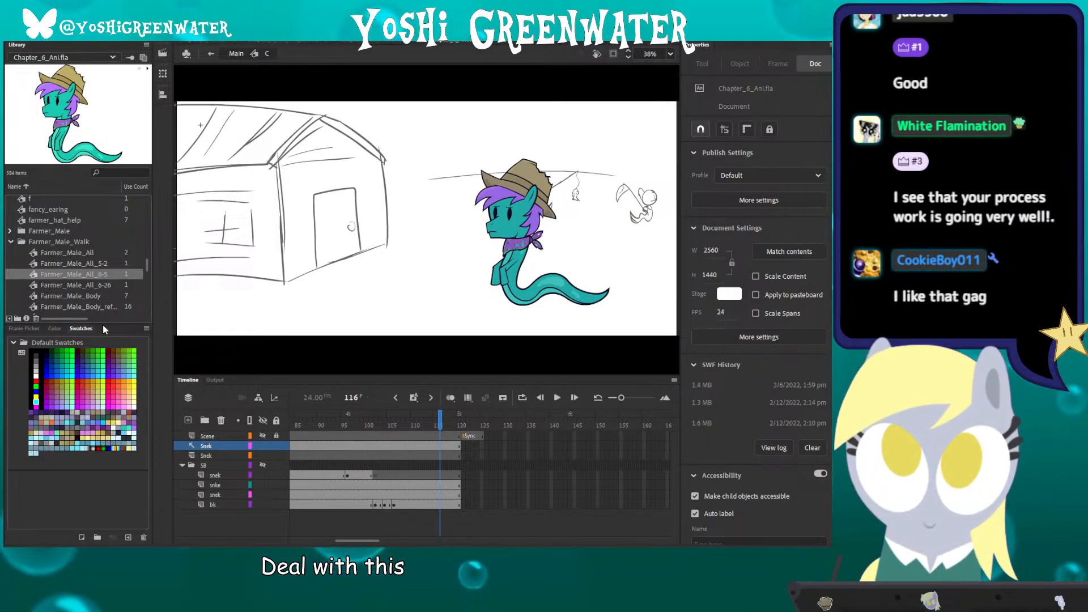
left_click_drag(102, 324, 93, 341)
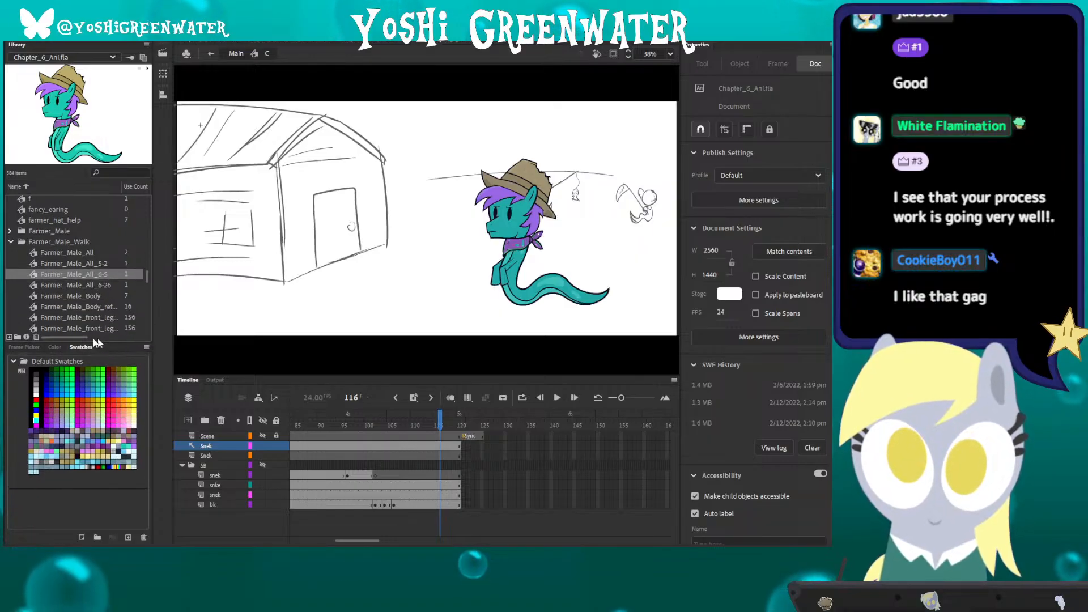
left_click(34, 288)
double_click(34, 286)
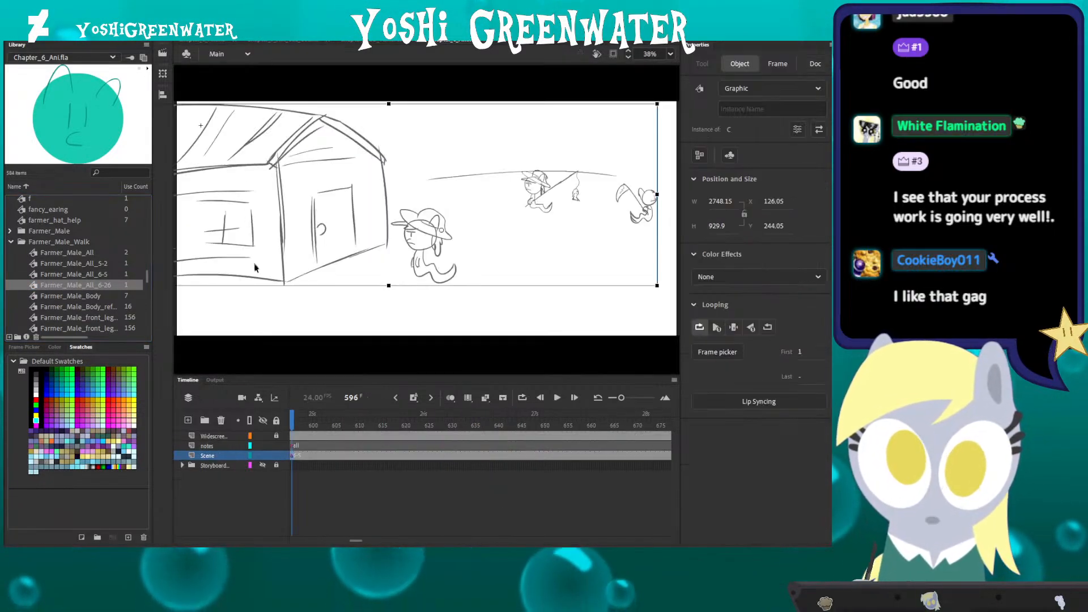
left_click(288, 333)
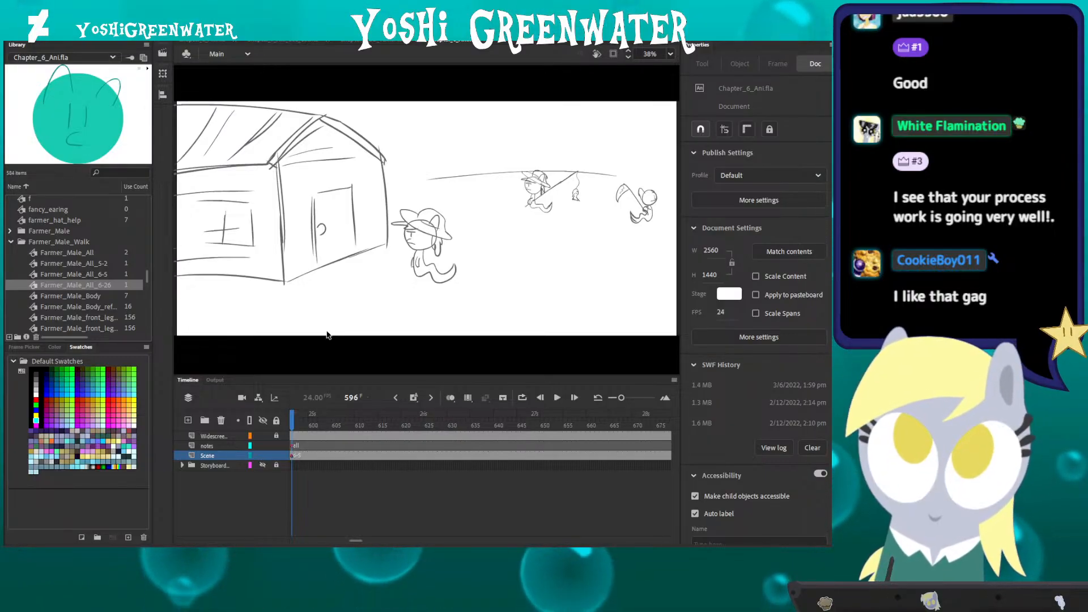
left_click(333, 426)
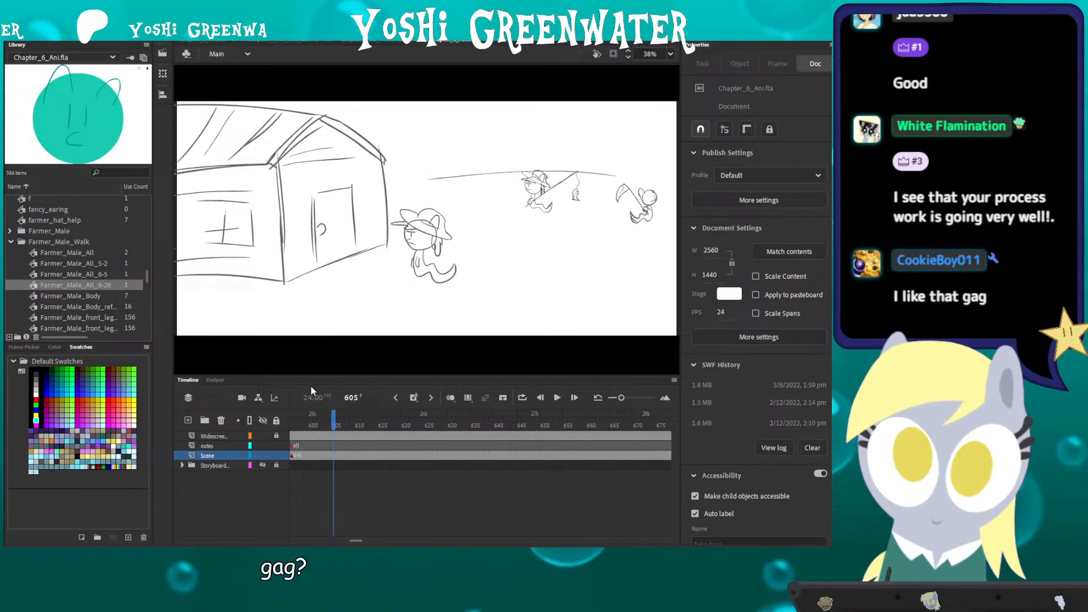
left_click_drag(308, 375, 309, 387)
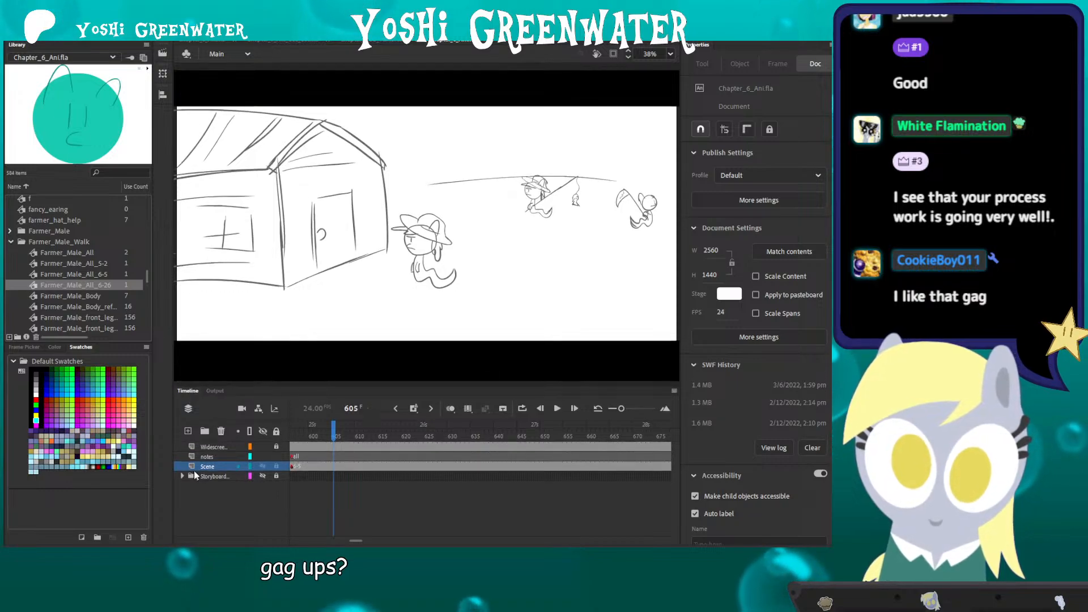
Step: Hide every layer except the Storyboard folder and play the original storyboard draft from an earlier frame
left_click(262, 431)
left_click(183, 476)
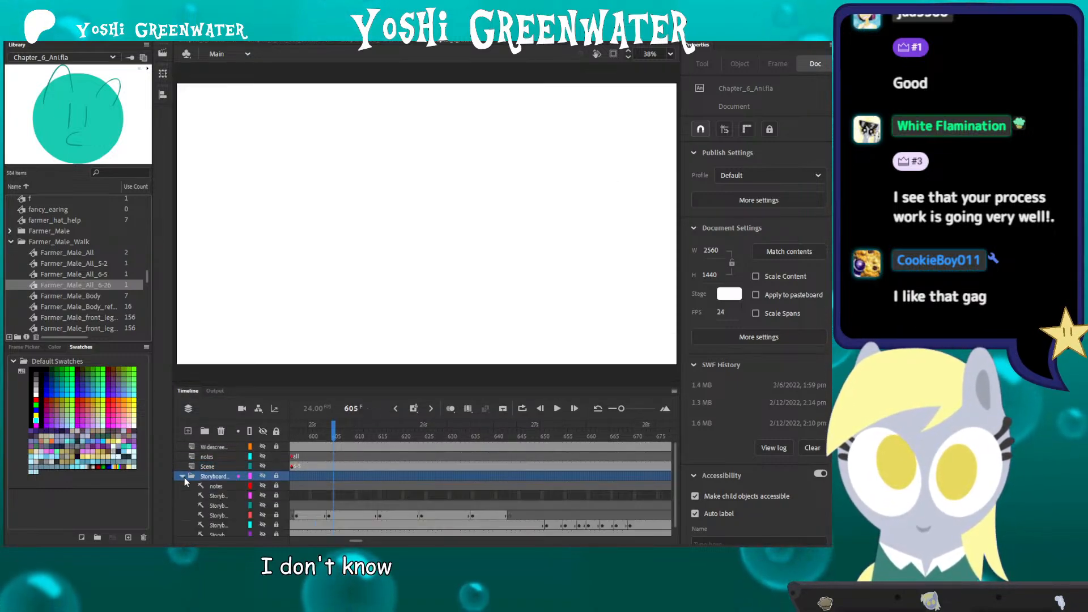
left_click(263, 476)
left_click_drag(303, 434, 344, 435)
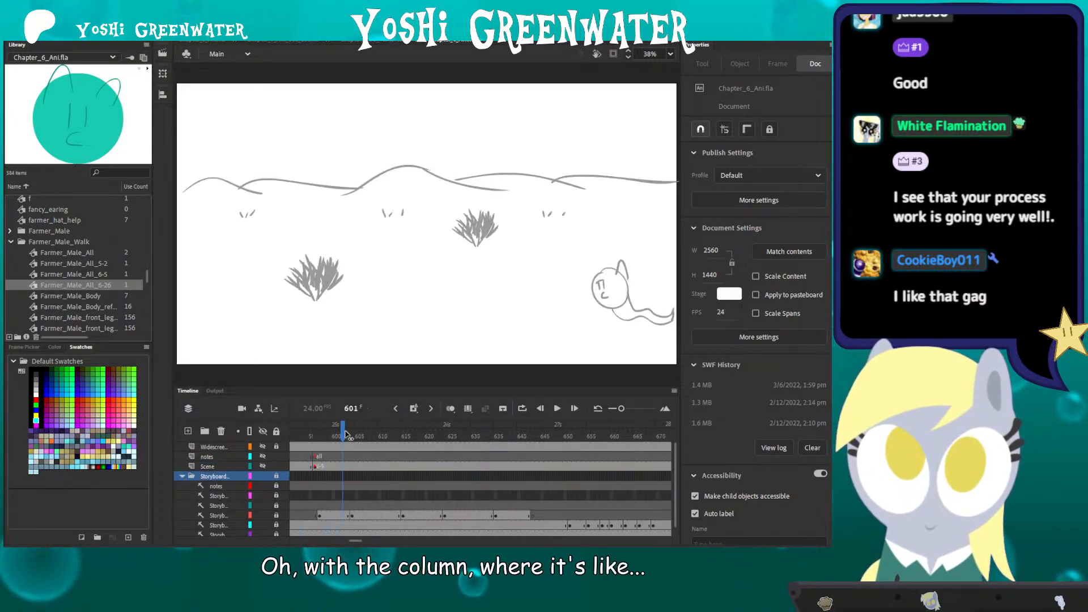
mouse_move(474, 438)
left_mouse_down()
mouse_move(645, 434)
mouse_move(212, 427)
mouse_move(291, 423)
left_mouse_up()
key("Return")
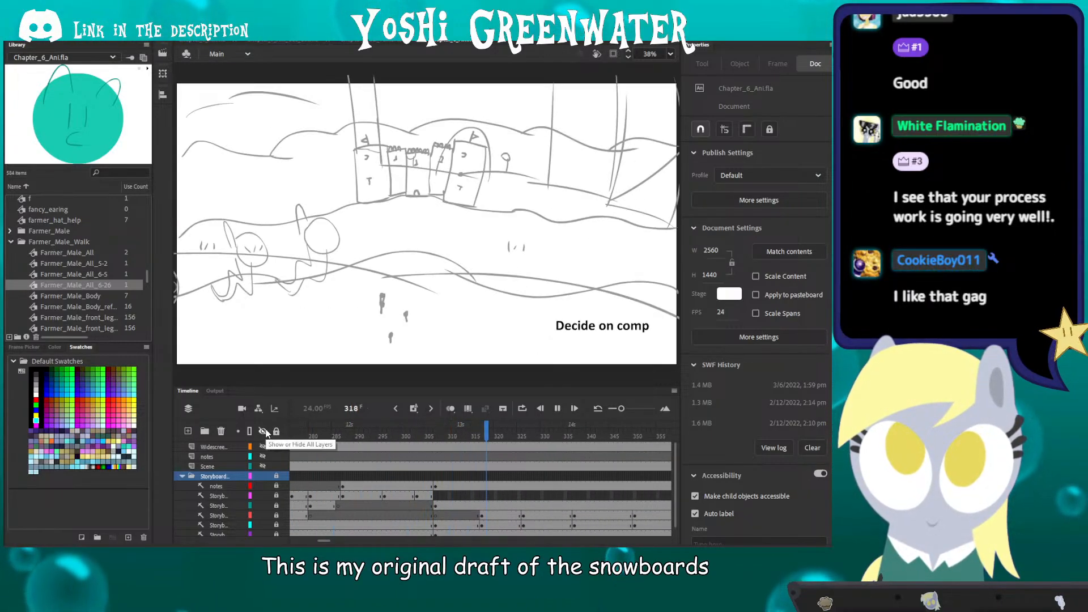
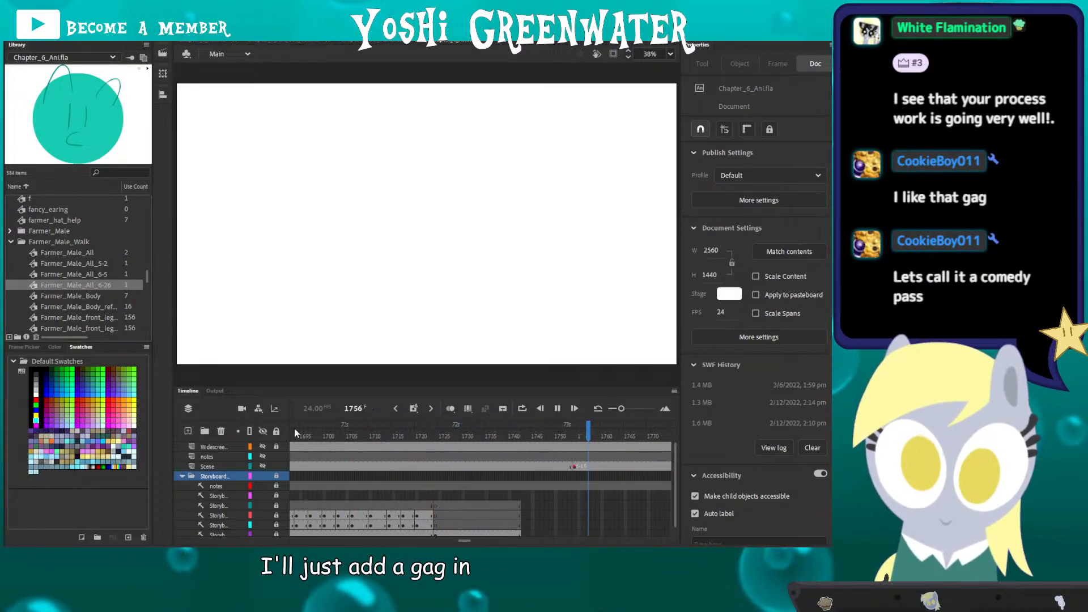
Step: Stop the playback, collapse the Storyboard folder, move to frame 1713 and shrink the timeline area
key("Return")
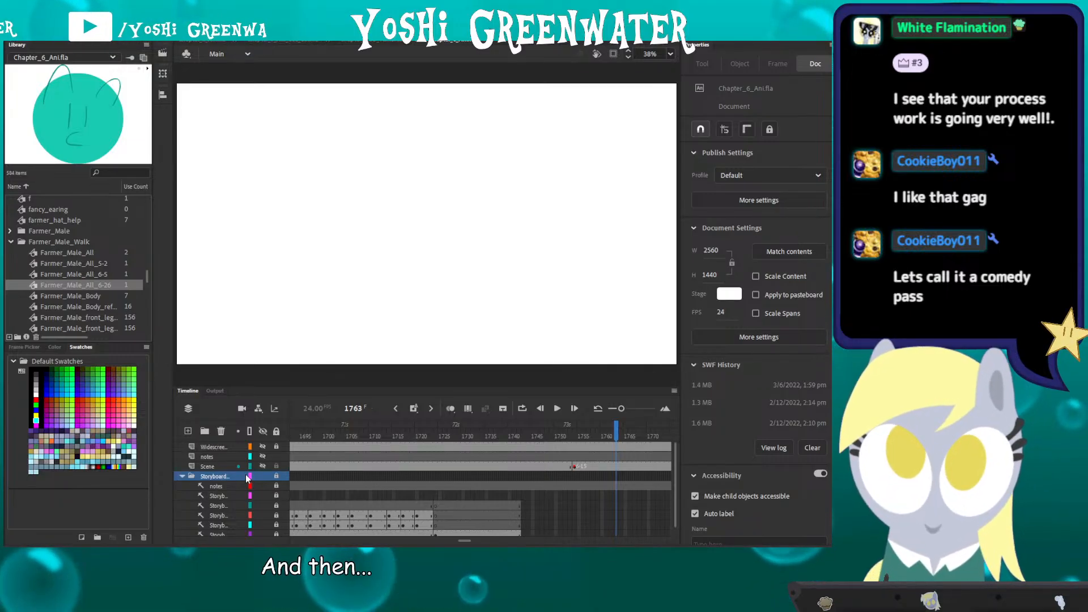
left_click(182, 477)
left_click(384, 431)
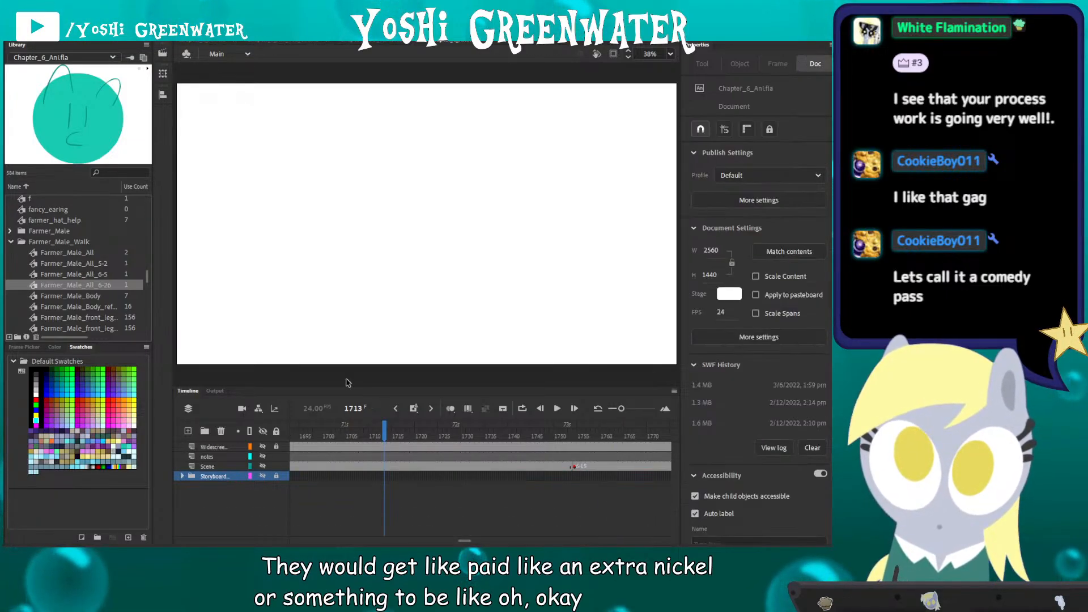
left_click_drag(346, 387, 347, 406)
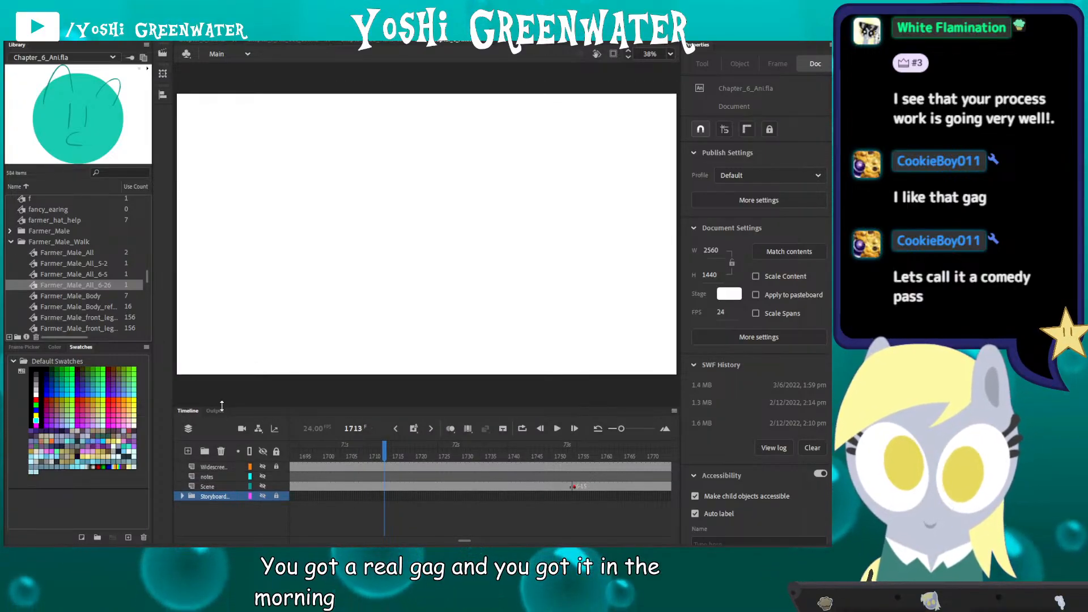
left_click_drag(222, 408, 222, 420)
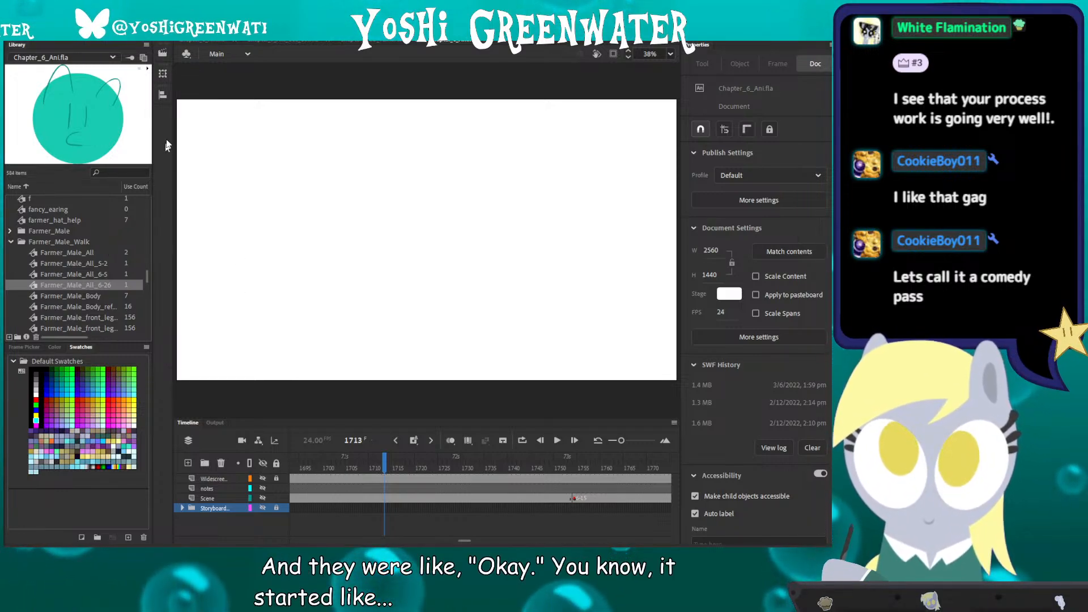
Step: Switch to Chapter_8_Ani.fla and scrub shot 8-12's storyboard up to frame 44 to review the door action
left_click(266, 42)
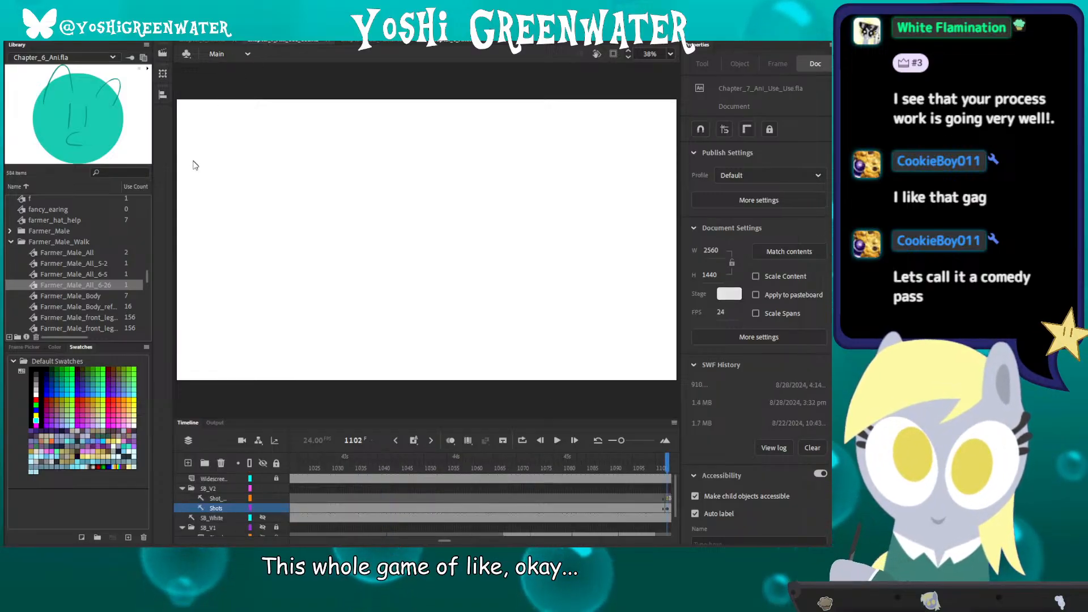
left_click(199, 42)
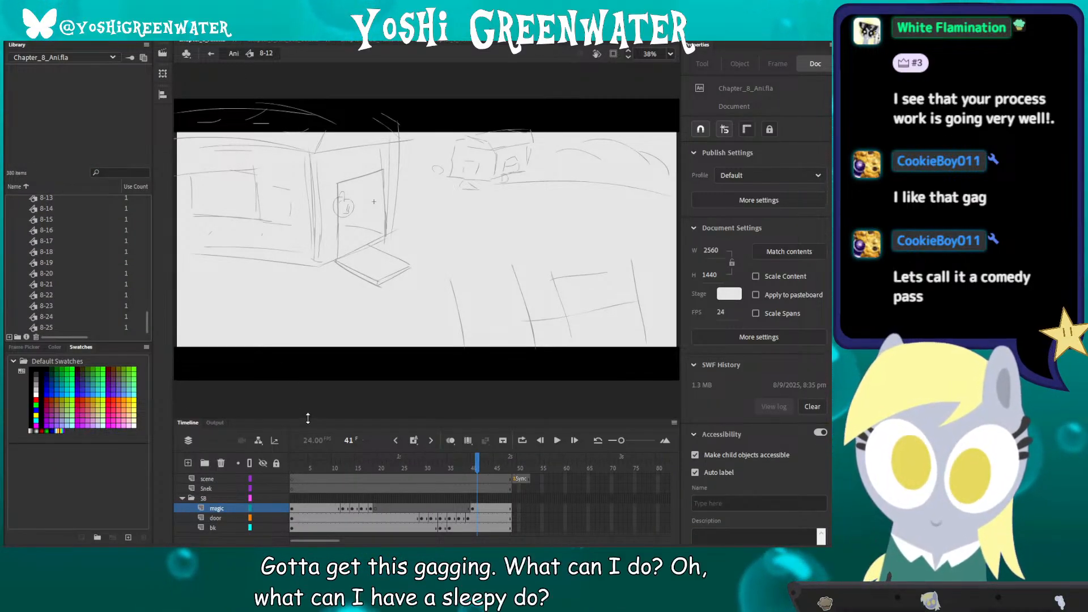
left_click_drag(308, 418, 303, 381)
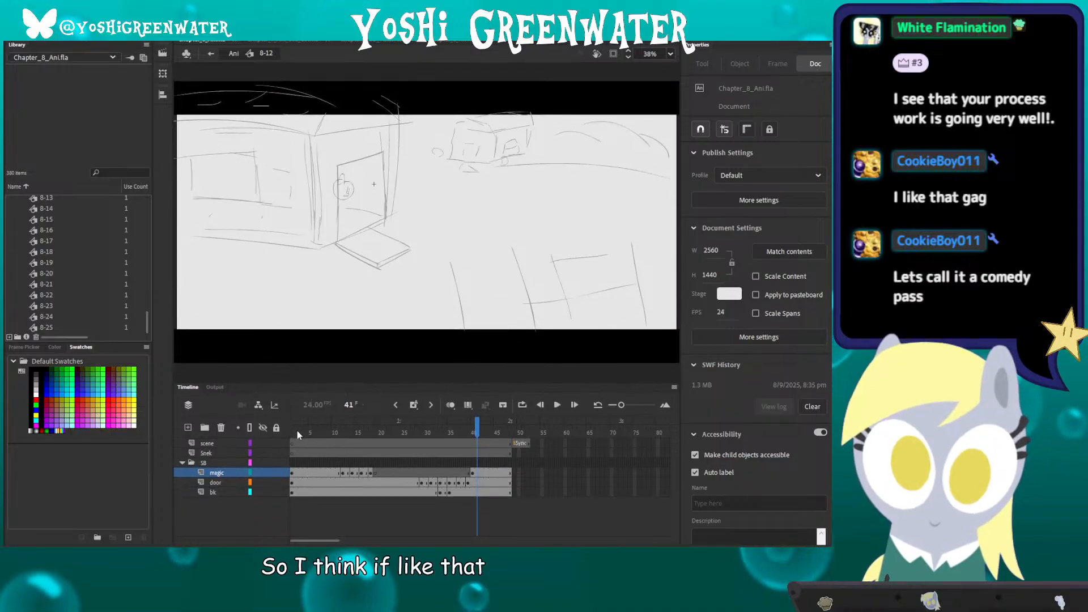
left_click(322, 433)
left_click_drag(343, 434, 386, 435)
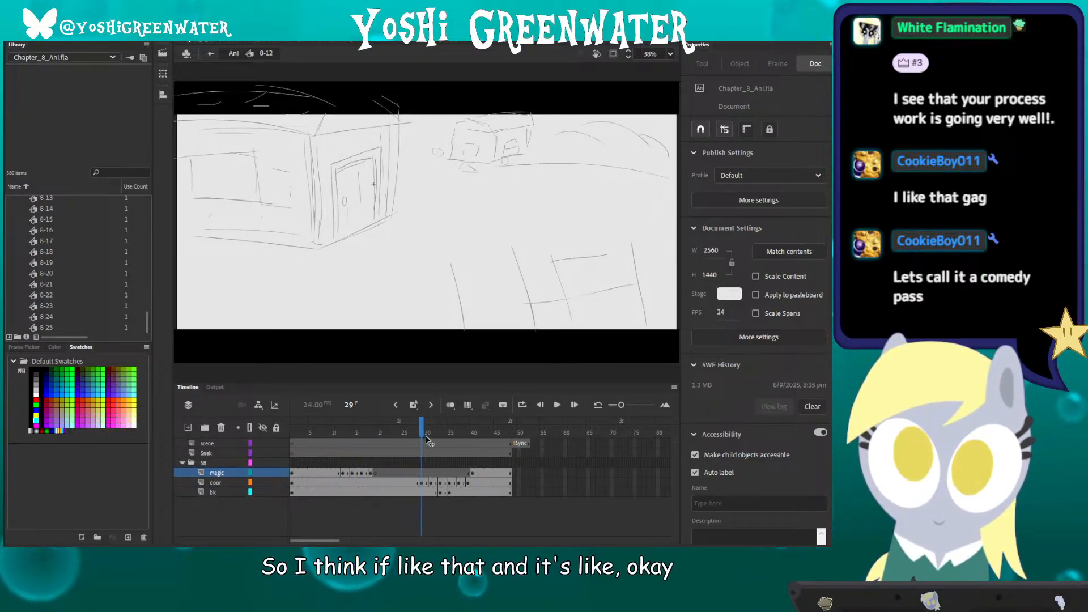
left_click_drag(488, 443, 491, 443)
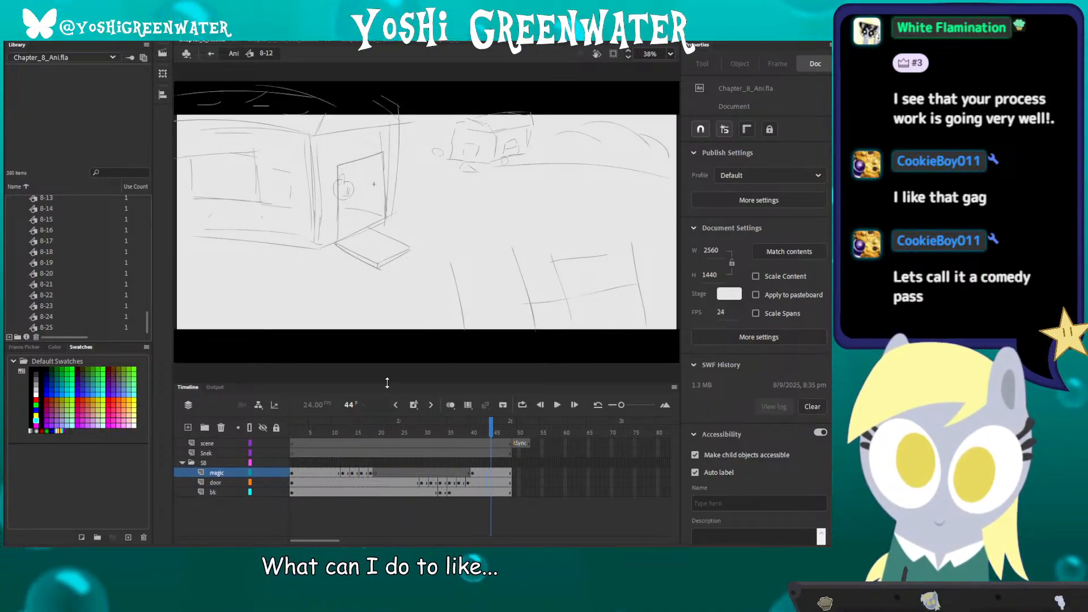
left_click_drag(387, 383, 387, 392)
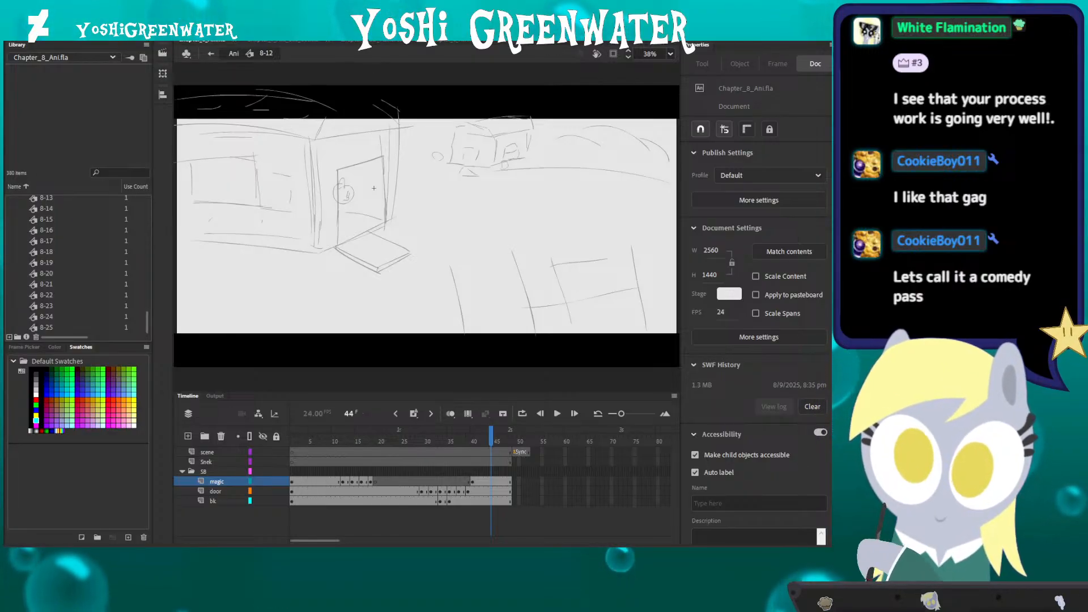
Step: Look over the Chapter 7 and Chapter 6 documents and return to Chapter_8_Ani.fla
left_click(273, 40)
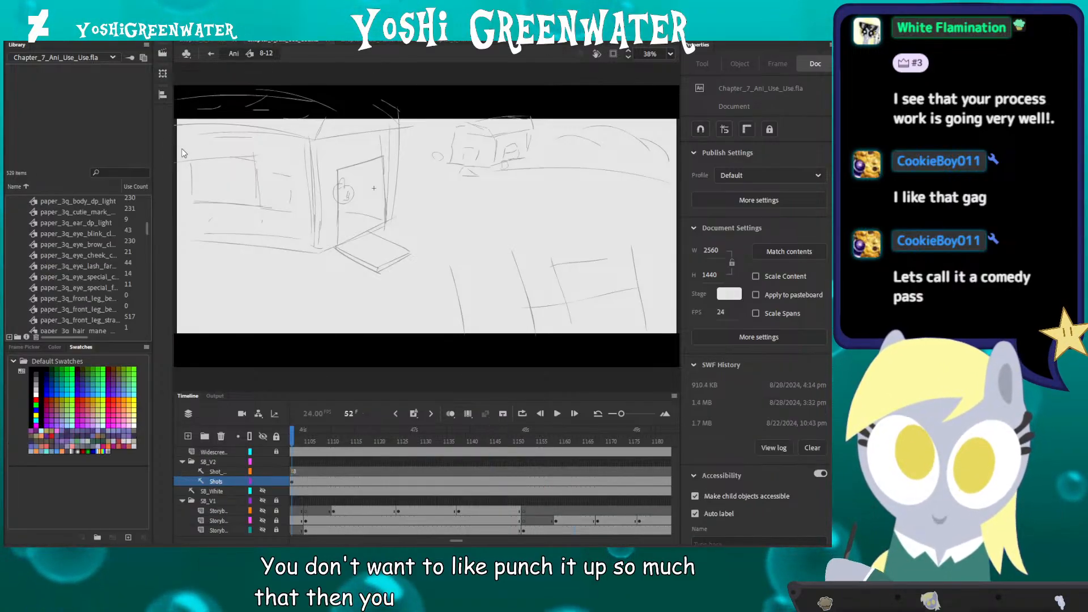
left_click(448, 41)
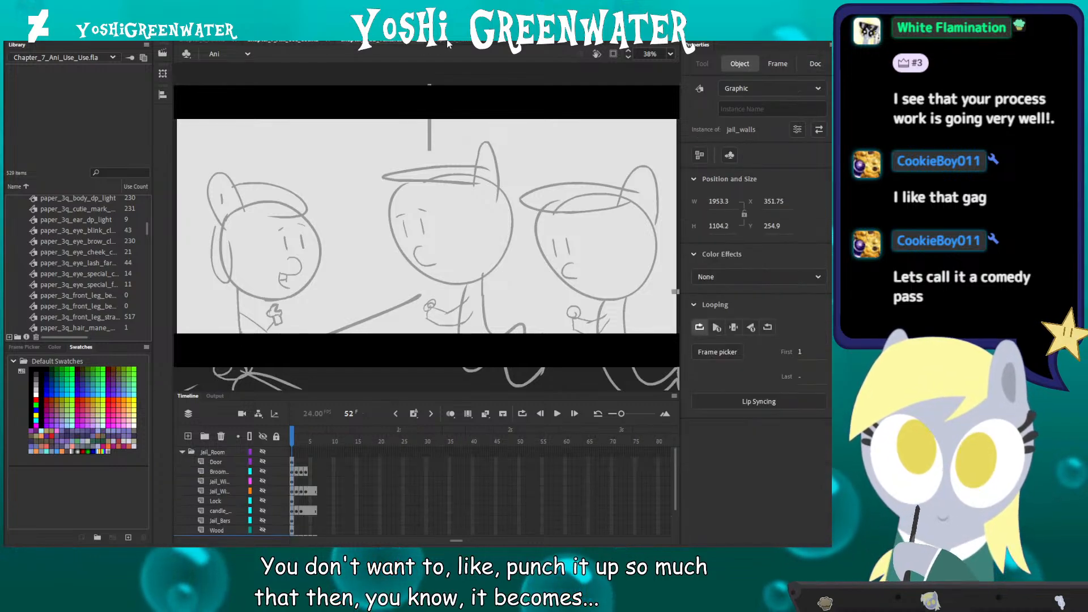
left_click(449, 42)
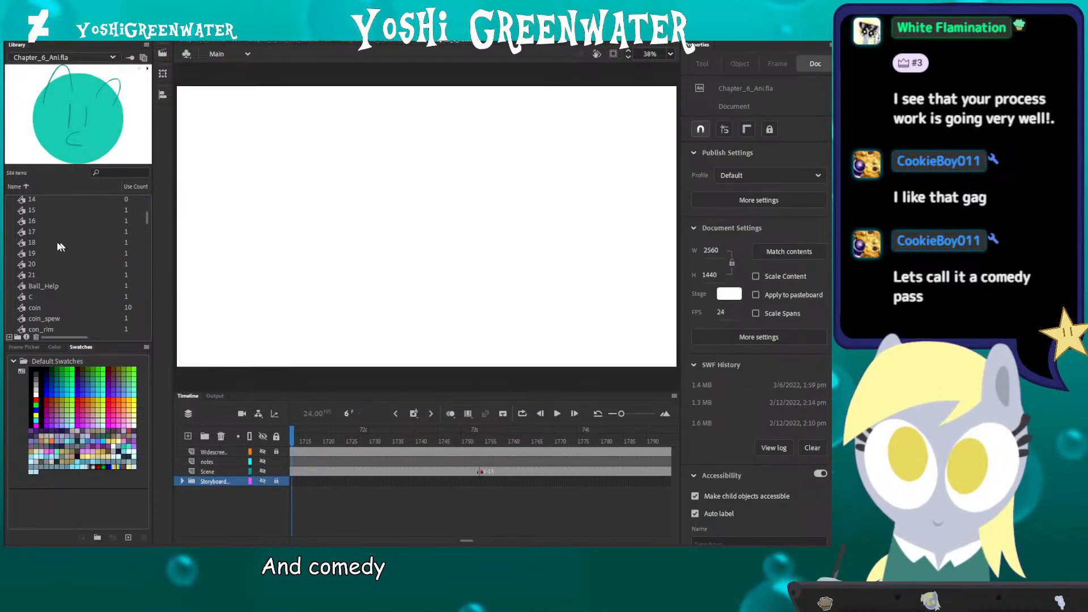
left_click(197, 42)
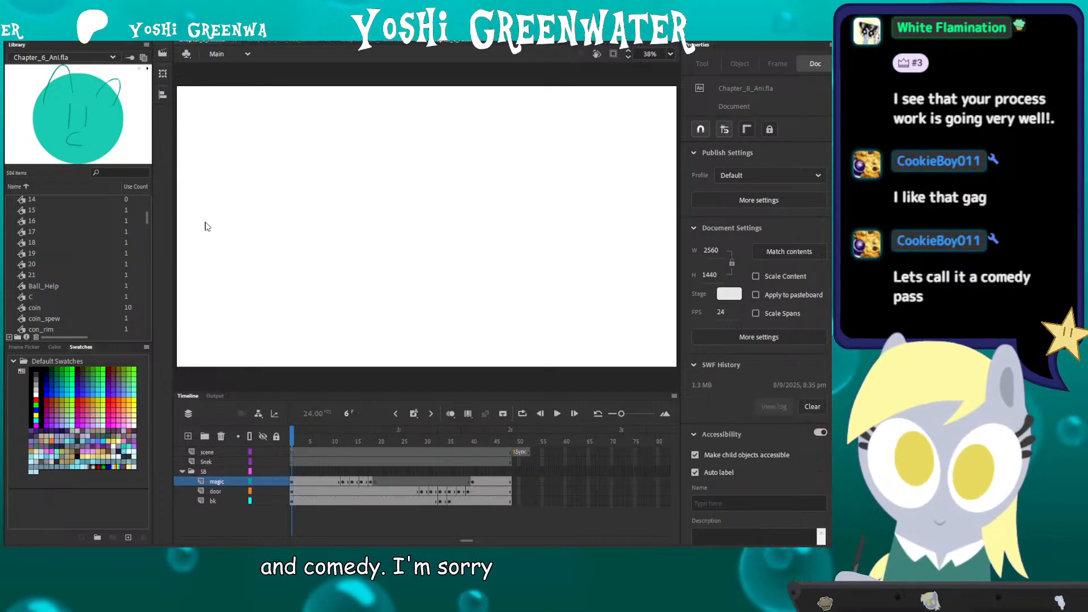
Step: Leave shot 8-12, check the Sketch and Puppets scenes for existing characters, and return to the Ani scene
left_click(232, 55)
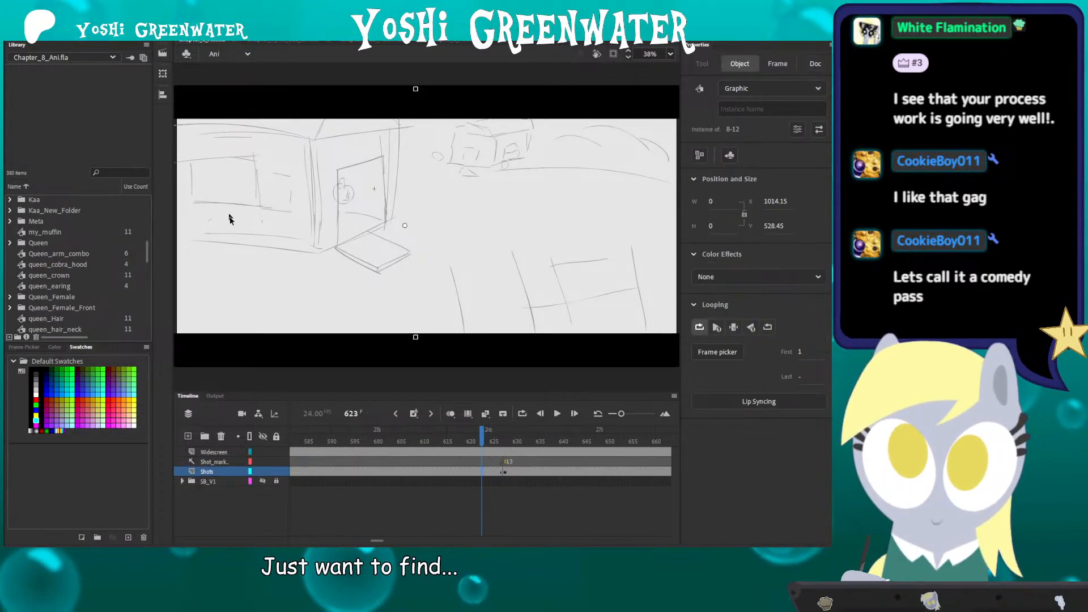
left_click(238, 258)
key("Page_Down")
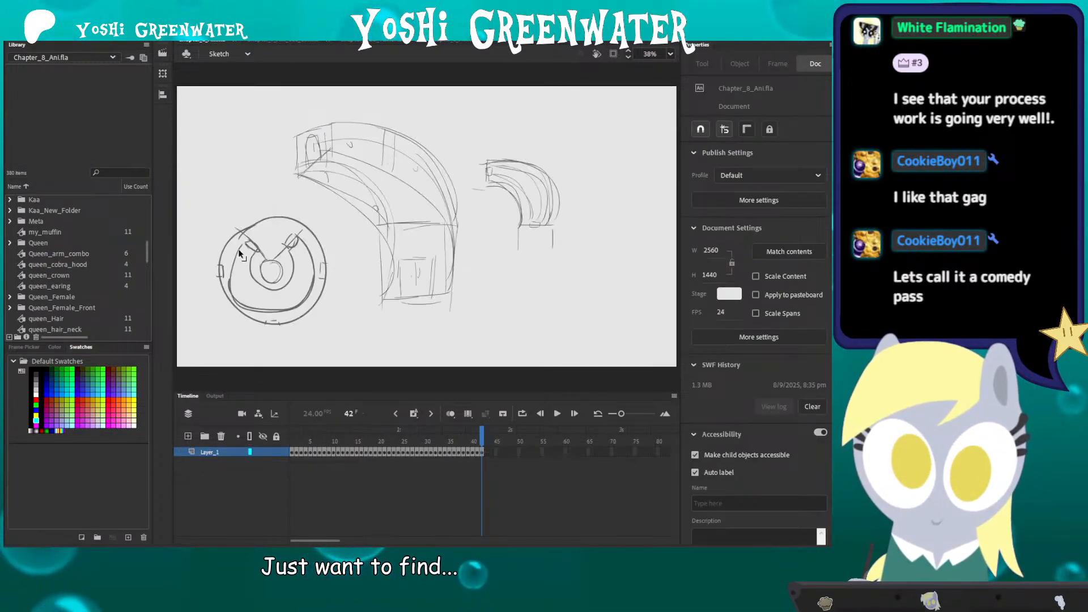
key("Page_Down")
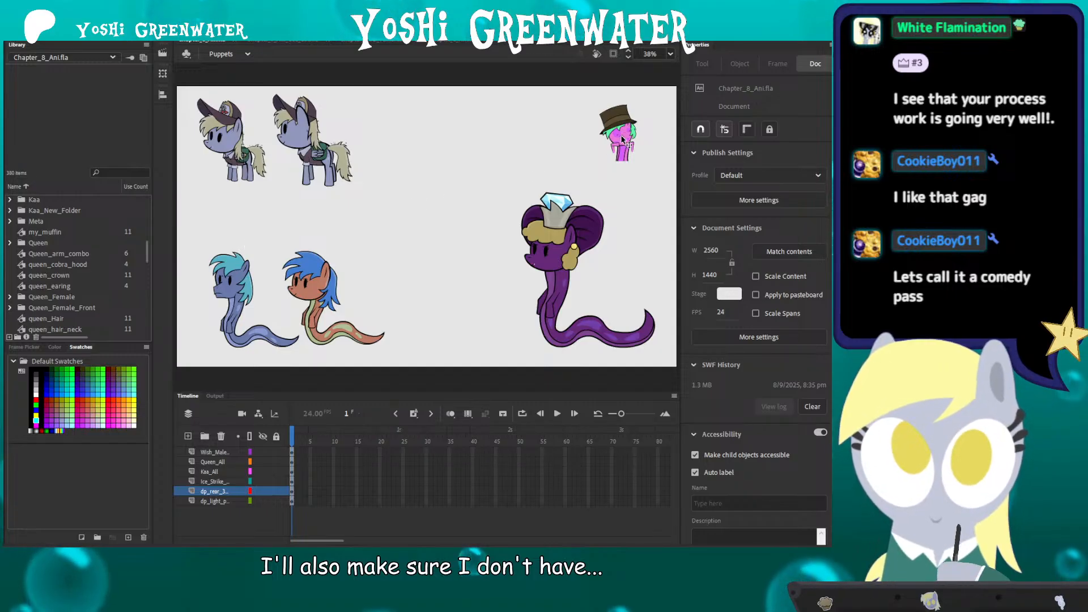
key("Page_Up")
key("Page_Up")
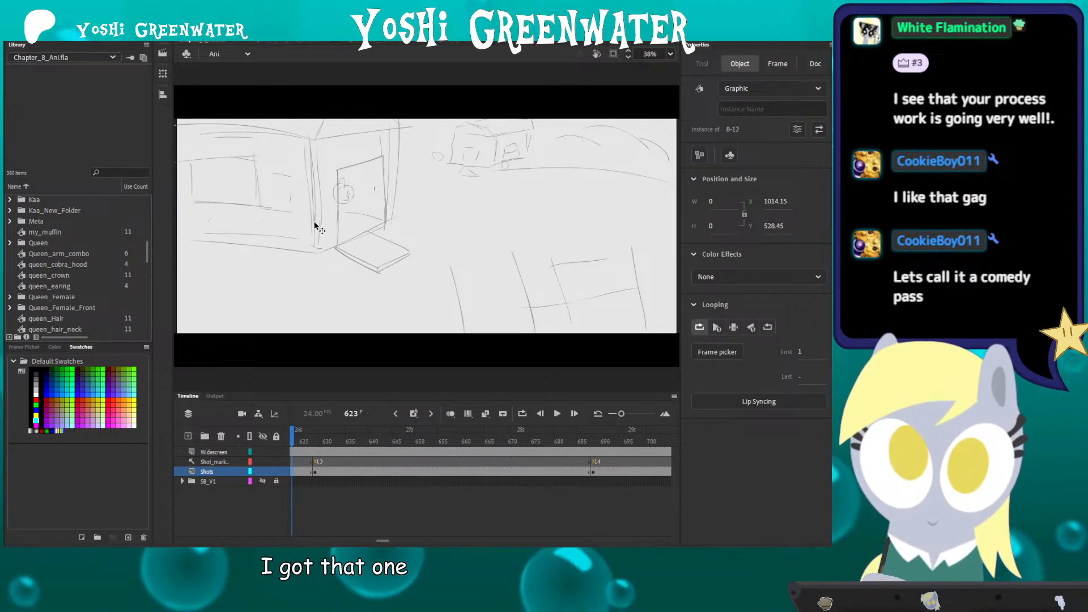
Step: Reopen shot 8-12 and place Farmer_Male_All_6-26 from the Chapter_6_Ani.fla library on the Snek layer's first frame, beside the farmhouse
double_click(318, 229)
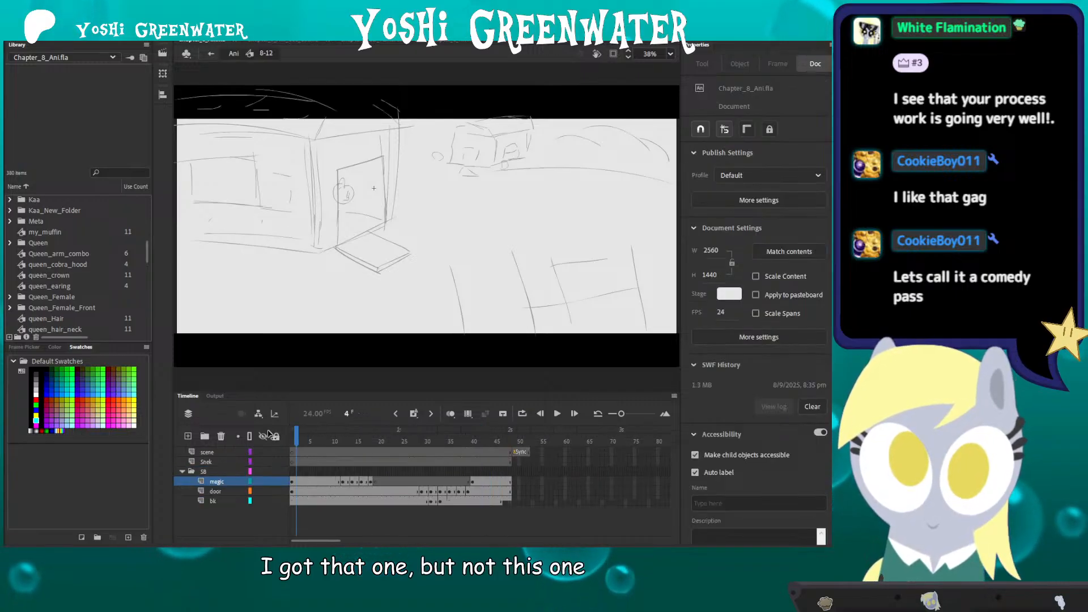
left_click(293, 462)
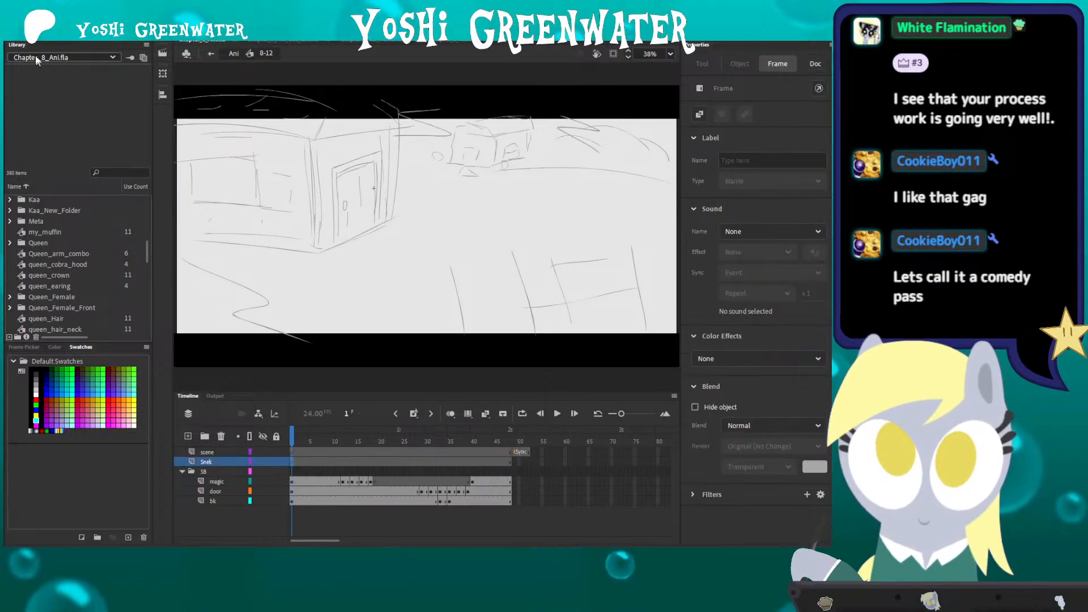
left_click(33, 119)
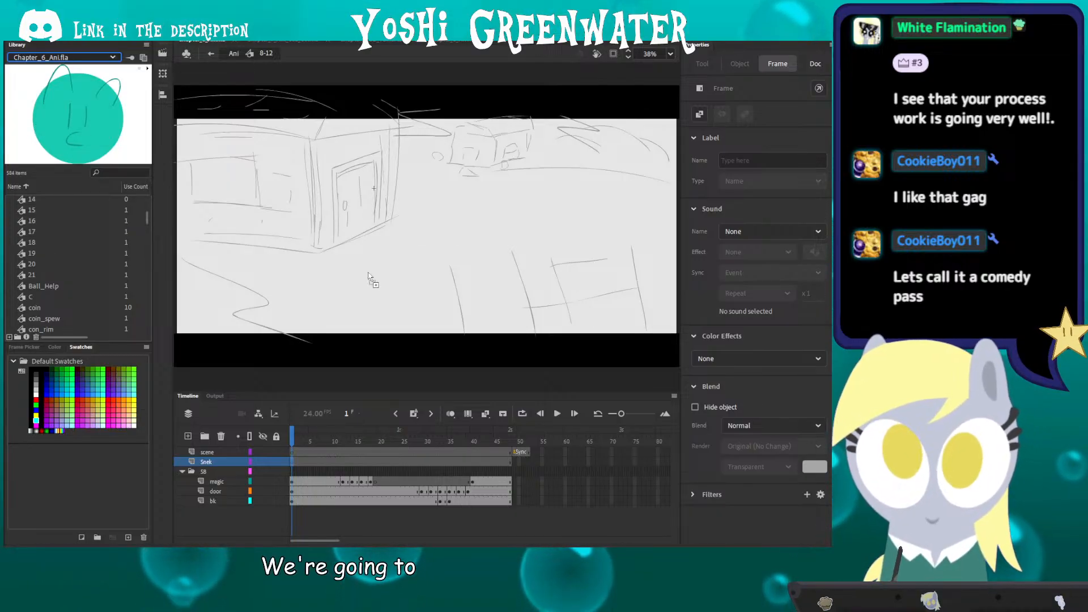
left_click_drag(368, 278, 368, 275)
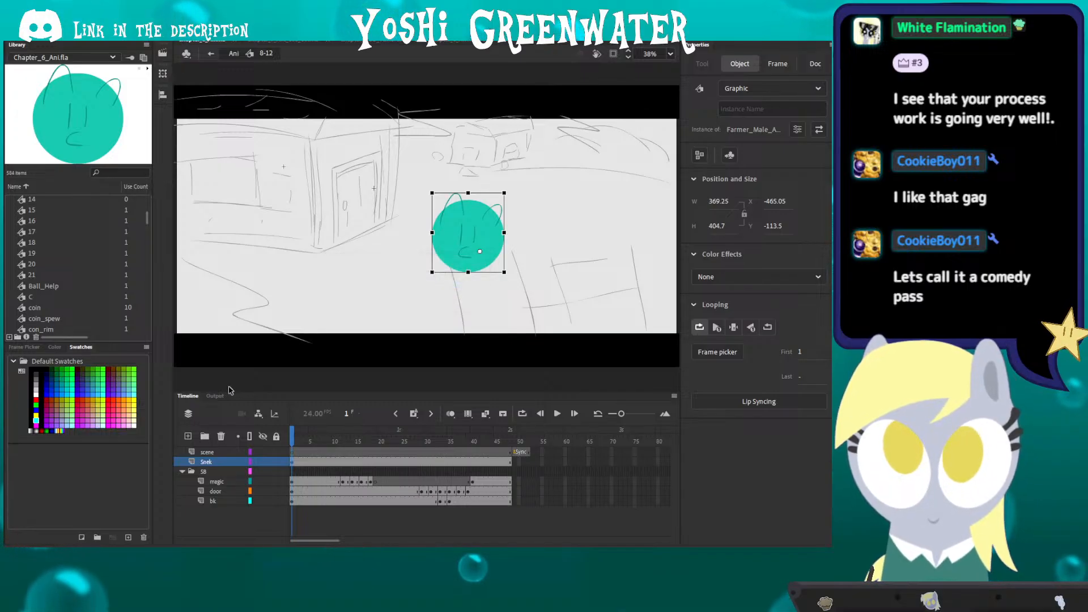
Step: Open the placed Farmer_Male_All_6-26 symbol, scrub its animation up to frame 113, and return to shot 8-12
double_click(457, 243)
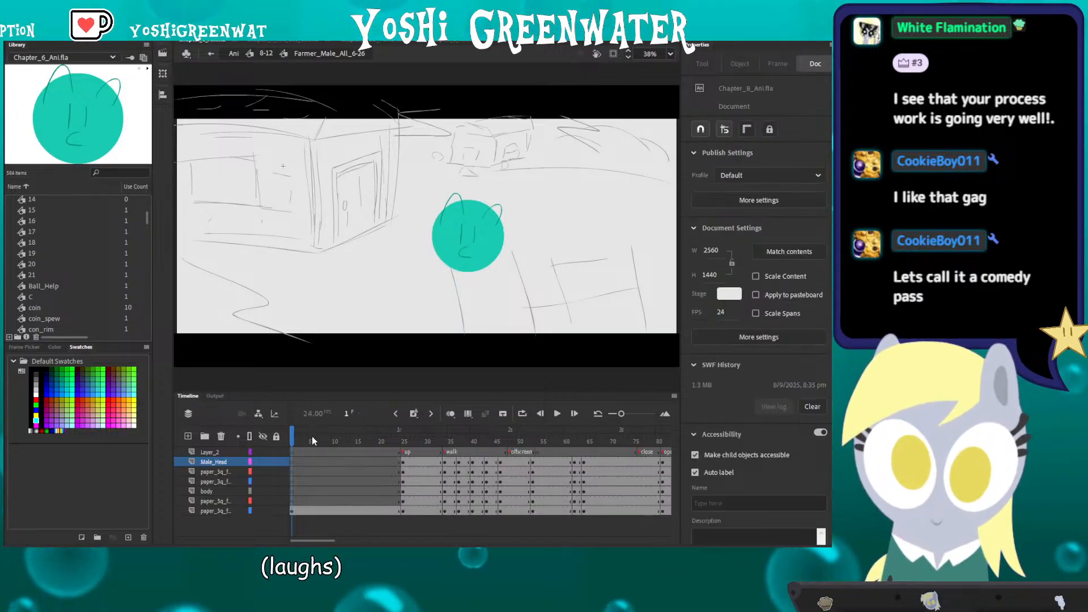
left_click(381, 442)
left_click_drag(381, 442, 677, 434)
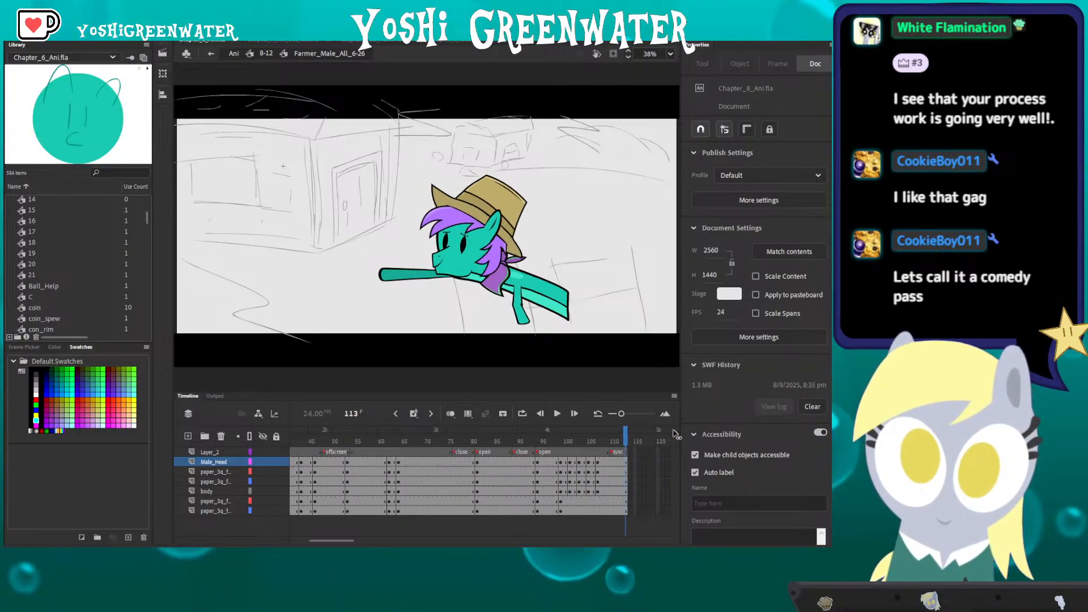
double_click(381, 333)
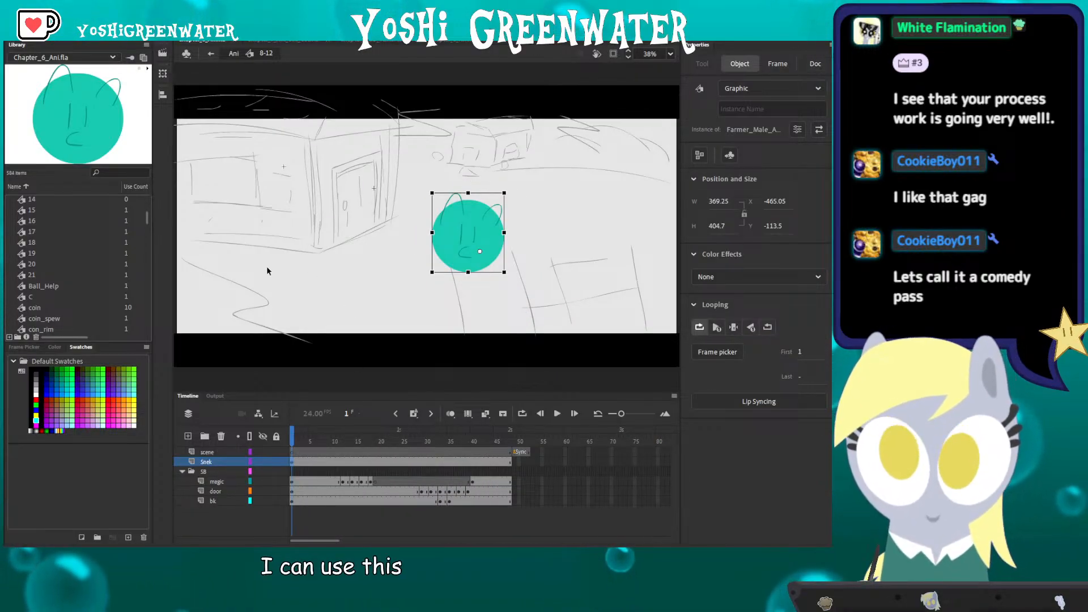
Step: Switch to the shot's Blender scene, widen the camera view, and enlarge the outliner to show more collections
left_click(510, 555)
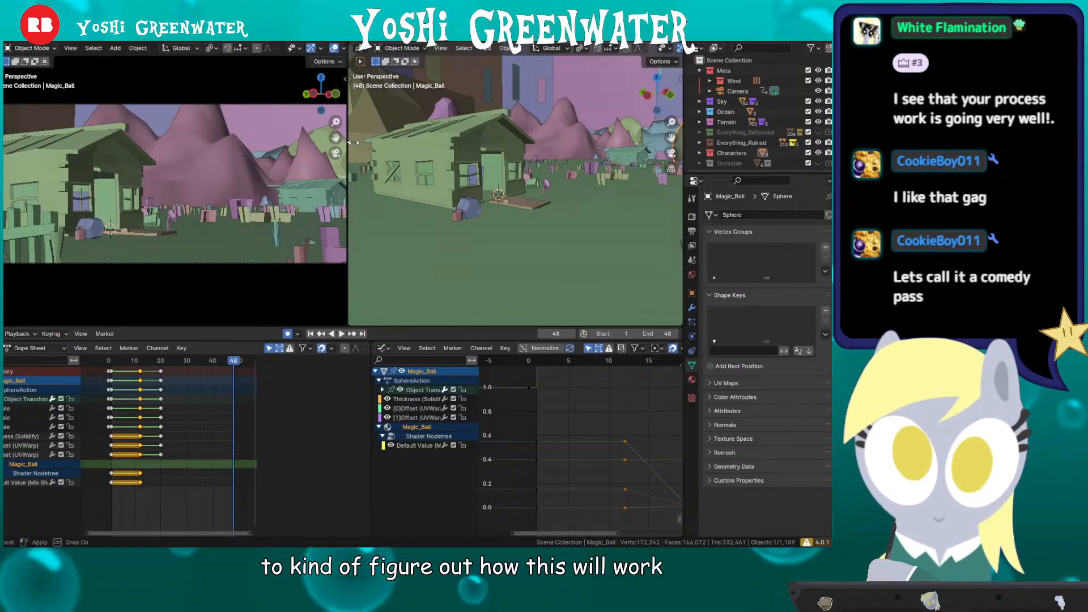
left_click_drag(352, 142, 453, 149)
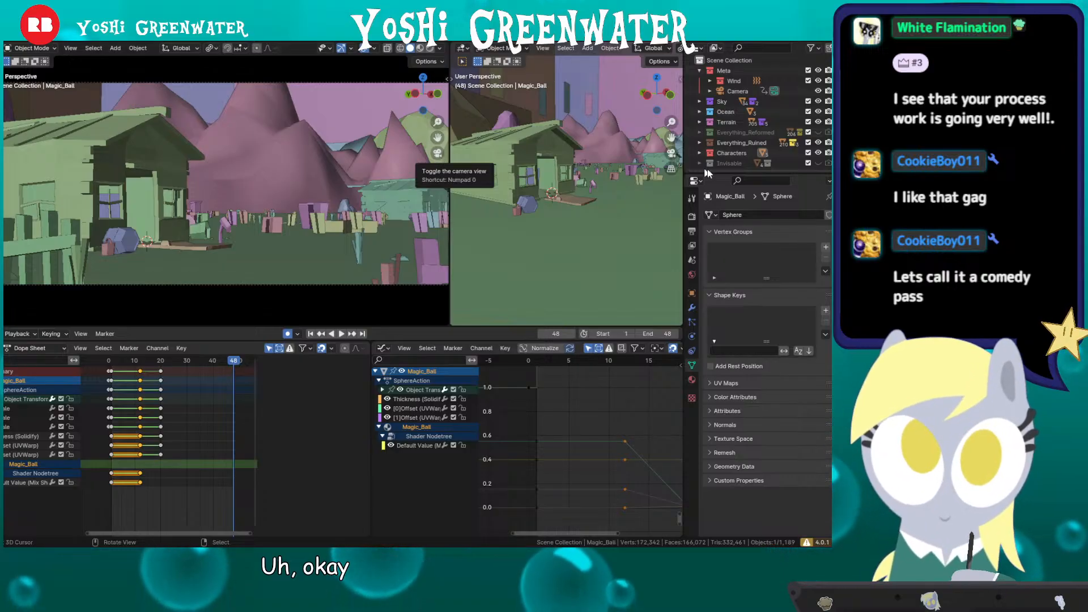
left_click_drag(716, 174, 728, 320)
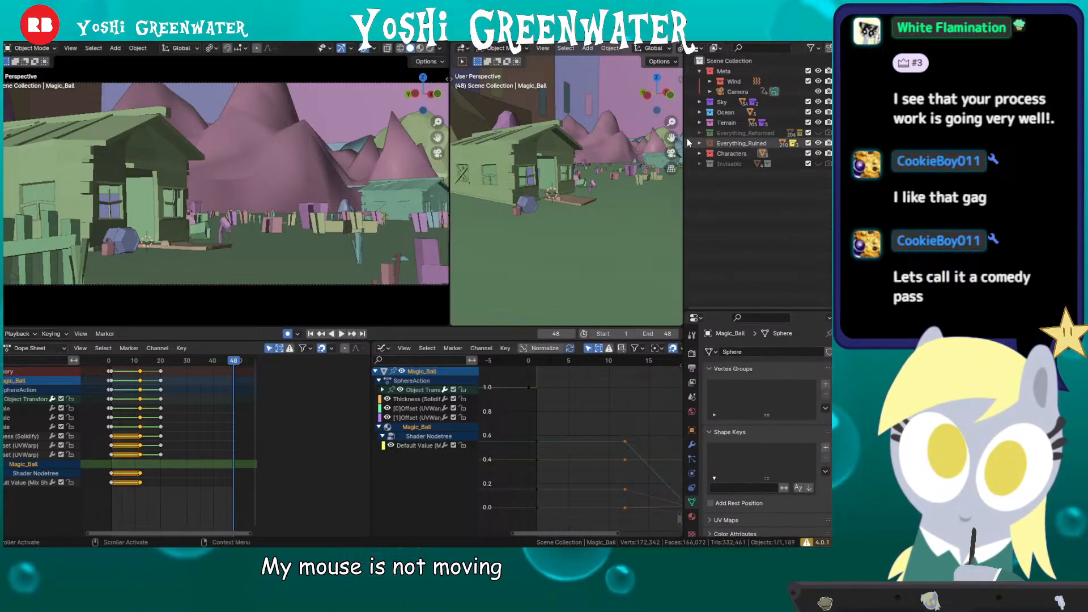
Step: Hide the Everything_Ruined collection, show Everything_Reformed, and view the camera shot in Material Preview shading
left_click(730, 144)
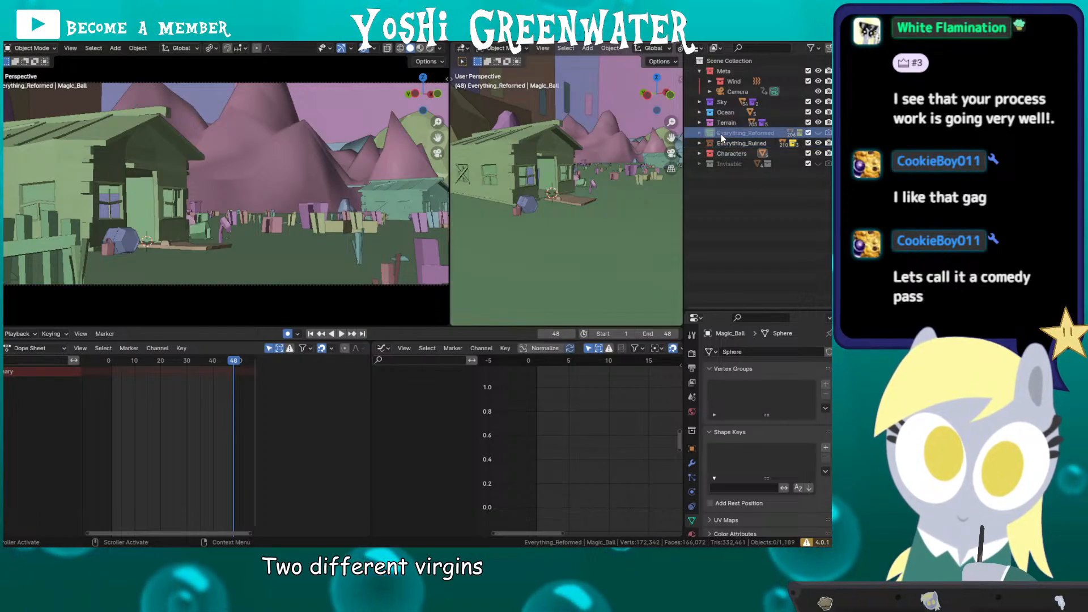
left_click(721, 135)
left_click(722, 143)
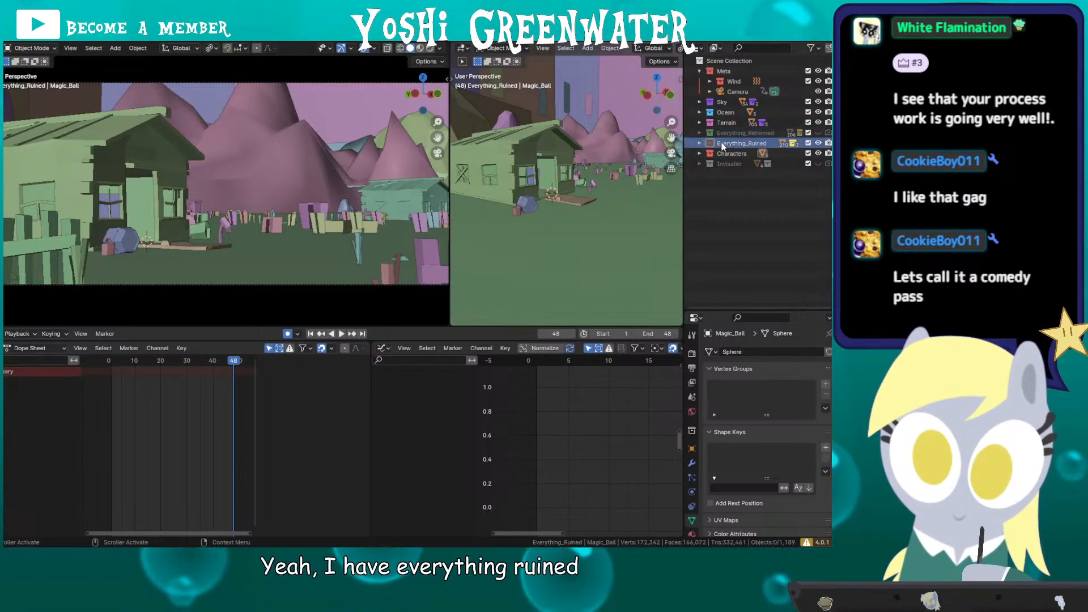
left_click(818, 143)
left_click(817, 132)
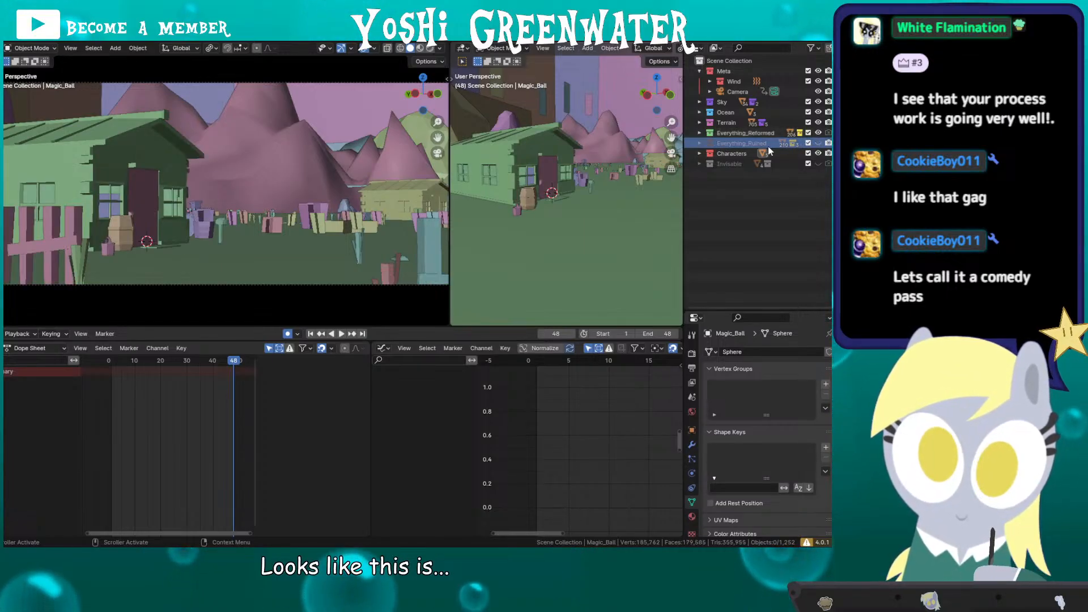
key("z")
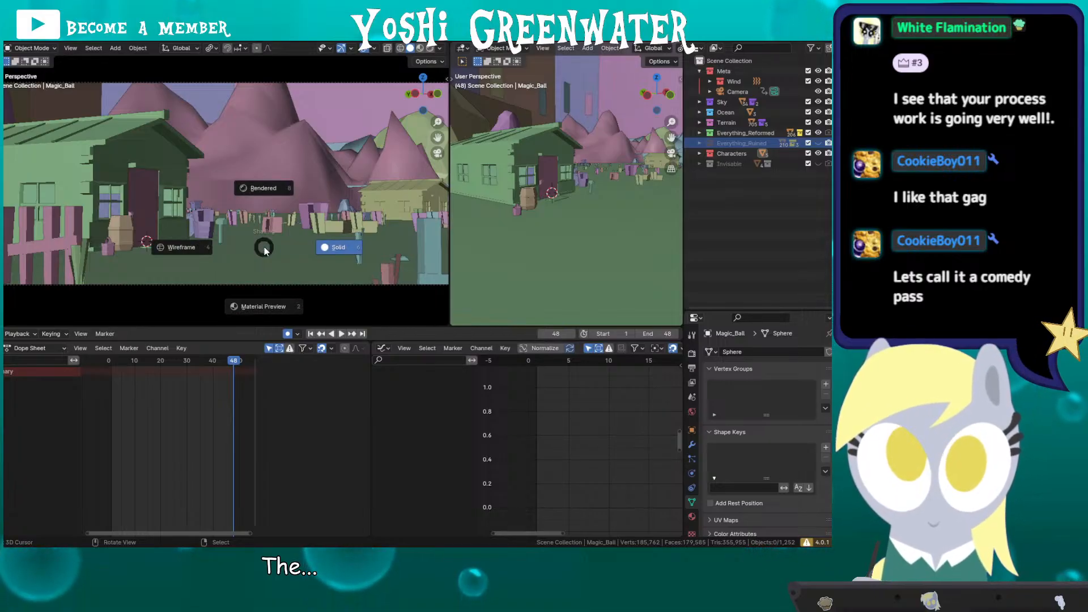
key("2")
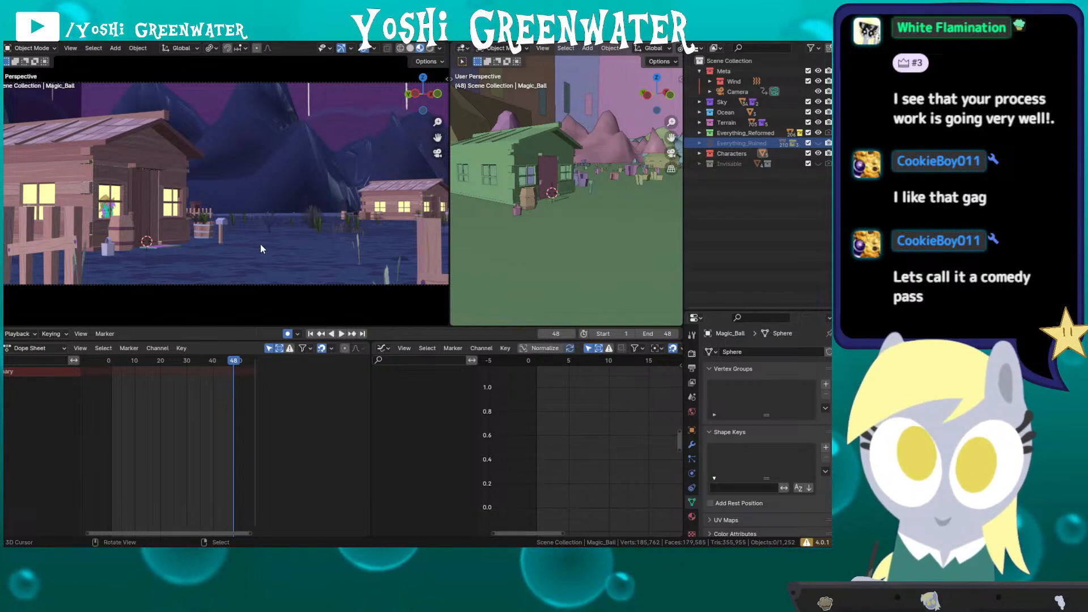
Step: Swap visibility to Everything_Ruined and back to Everything_Reformed to compare the farmhouse, door and mailbox in the camera view
left_click(749, 224)
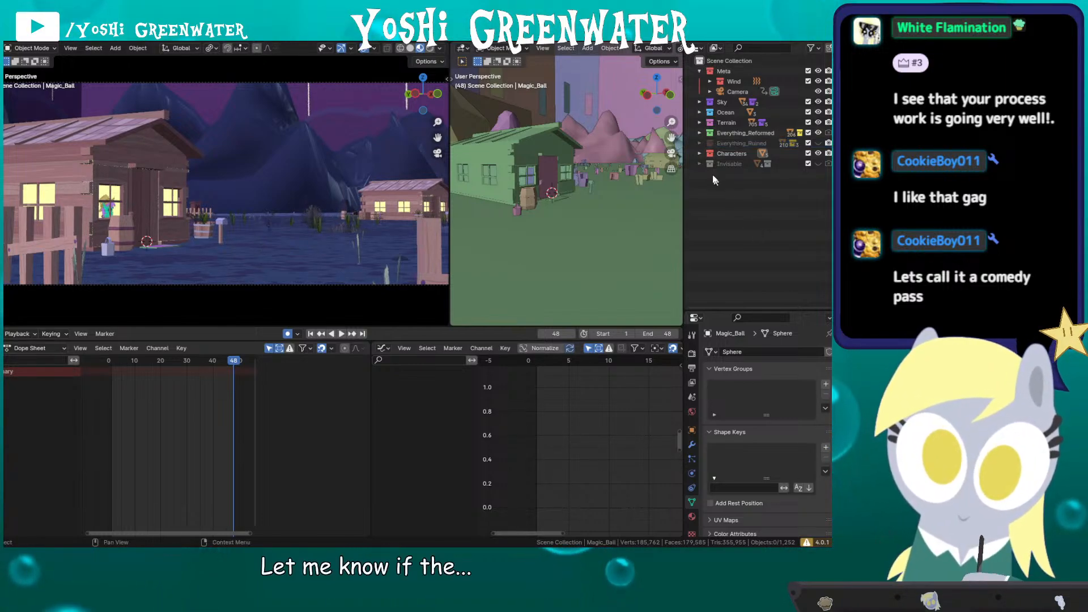
left_click(828, 133)
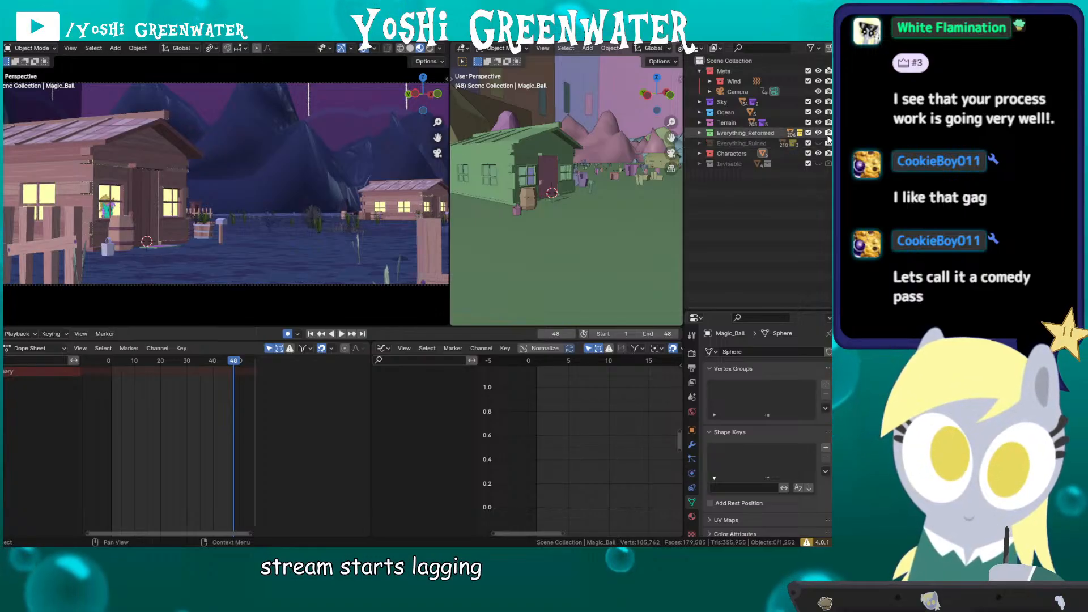
left_click(730, 134)
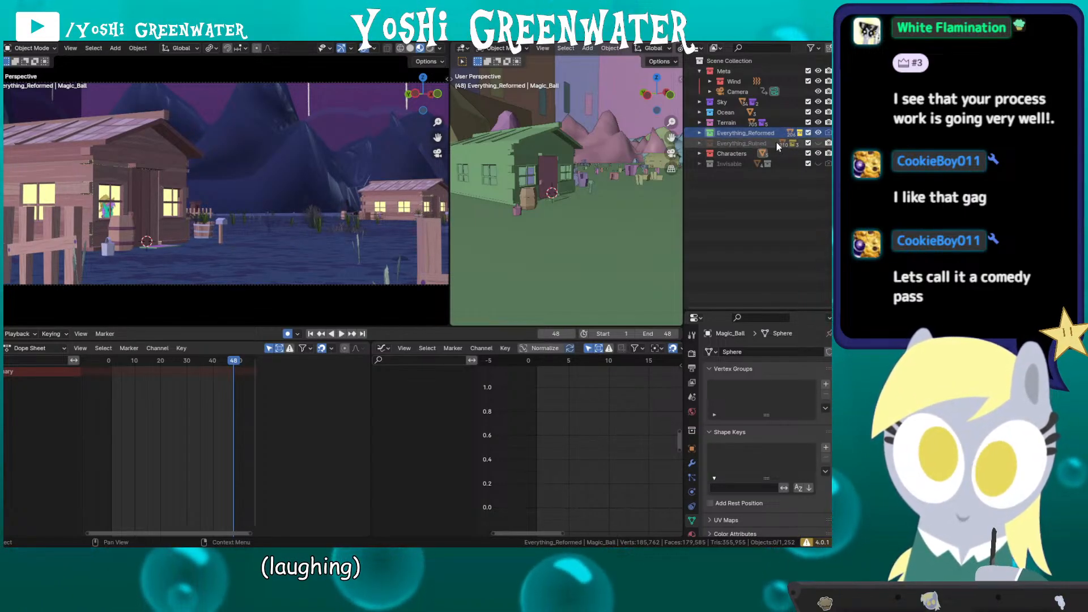
left_click(818, 133)
left_click(818, 143)
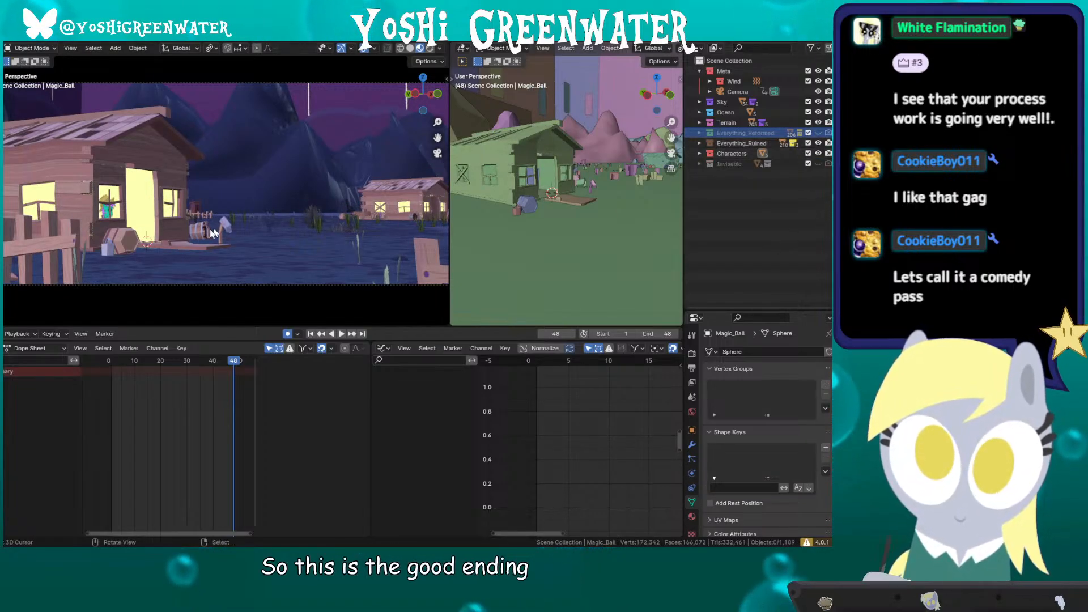
left_click(818, 143)
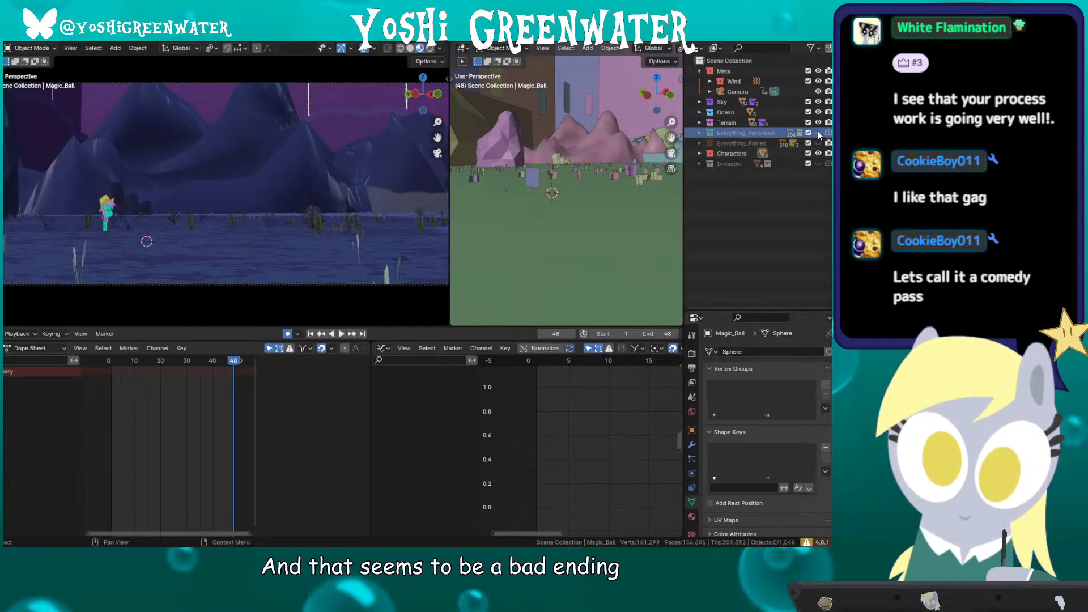
left_click(817, 133)
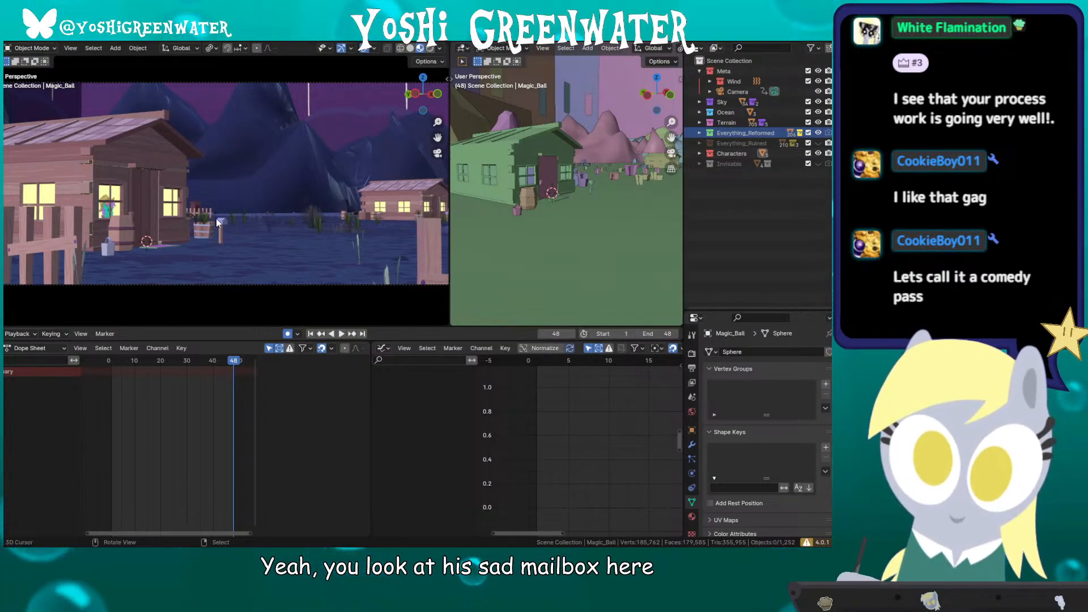
scroll(214, 238, "up", 1)
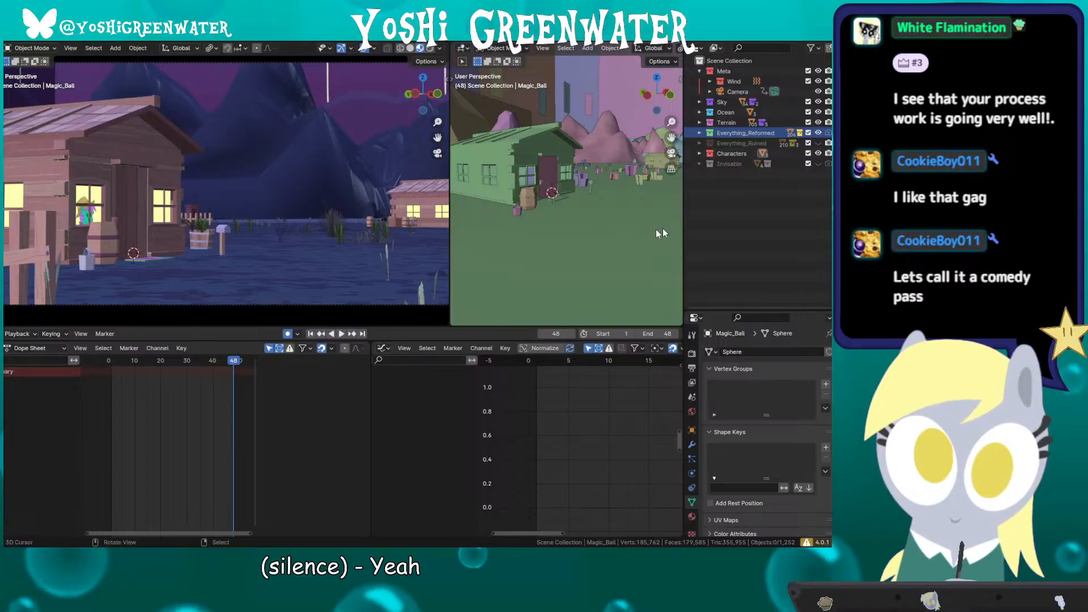
Step: Alternate the two village versions again, ending with Everything_Ruined shown and Everything_Reformed hidden
left_click(818, 133)
left_click(818, 142)
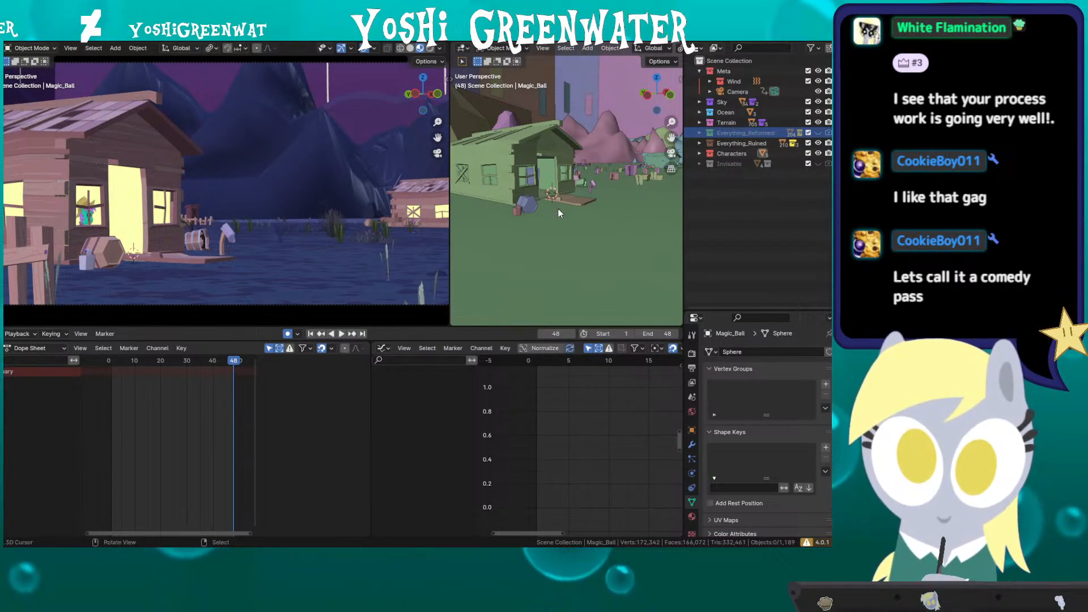
left_click(817, 143)
left_click(817, 132)
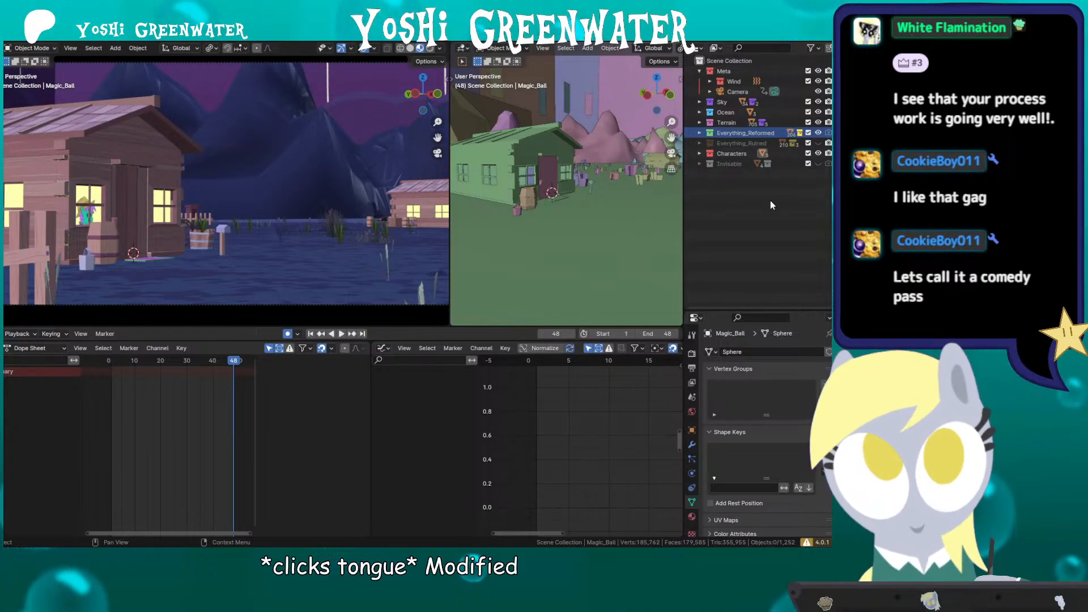
left_click(817, 132)
left_click(818, 143)
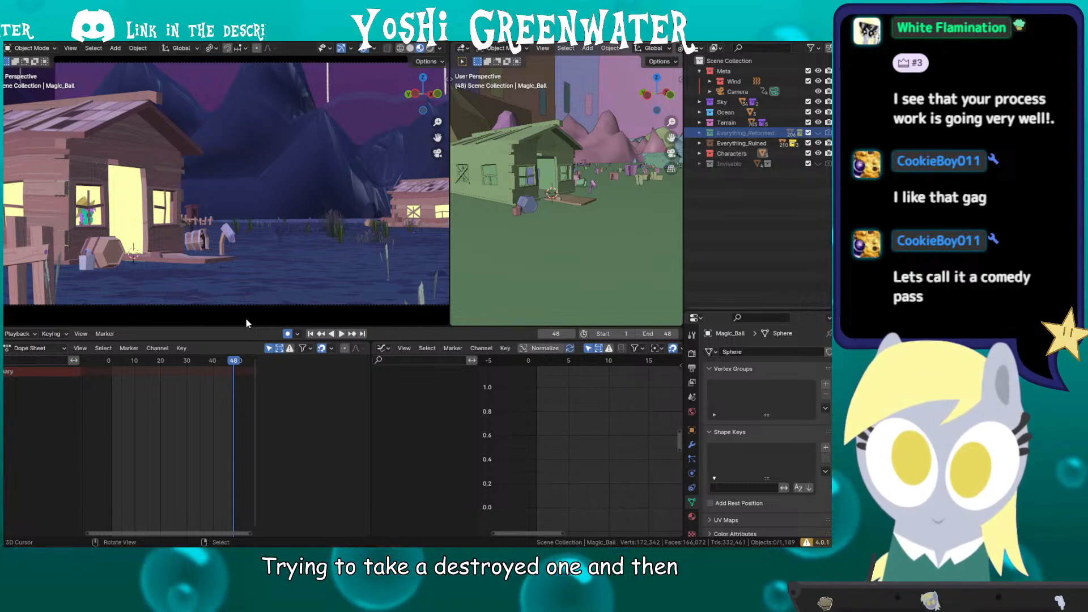
Step: Try Wireframe shading in the camera view and set it back to Solid
key("z")
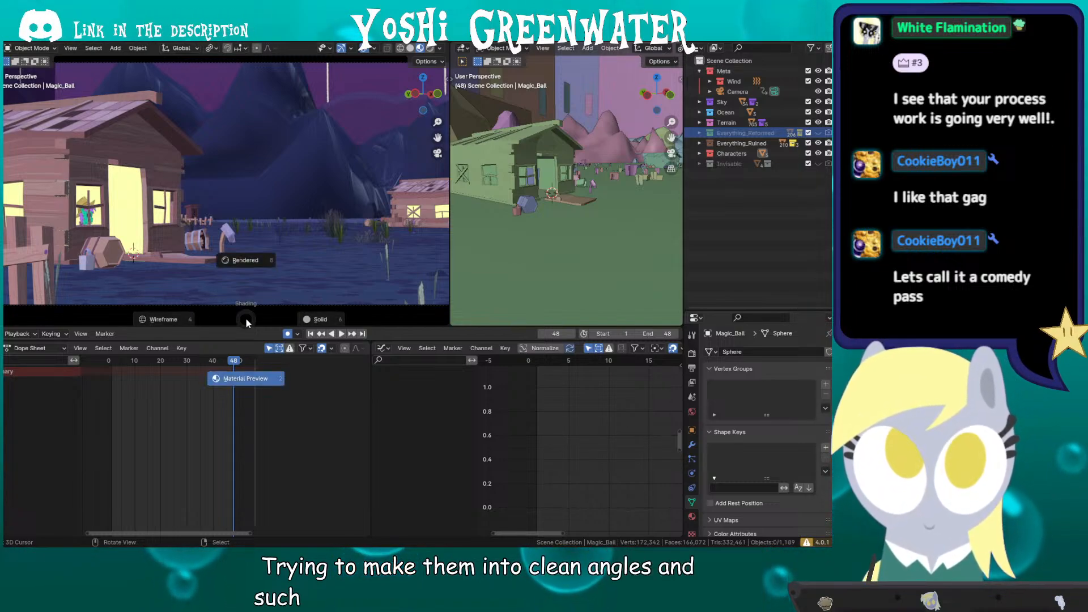
key("6")
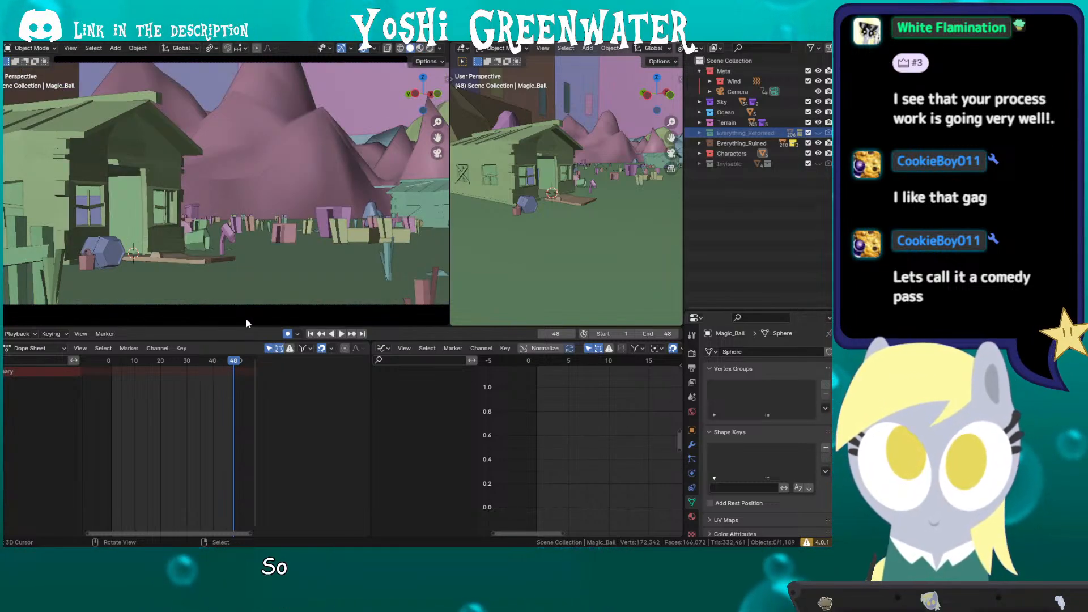
key("z")
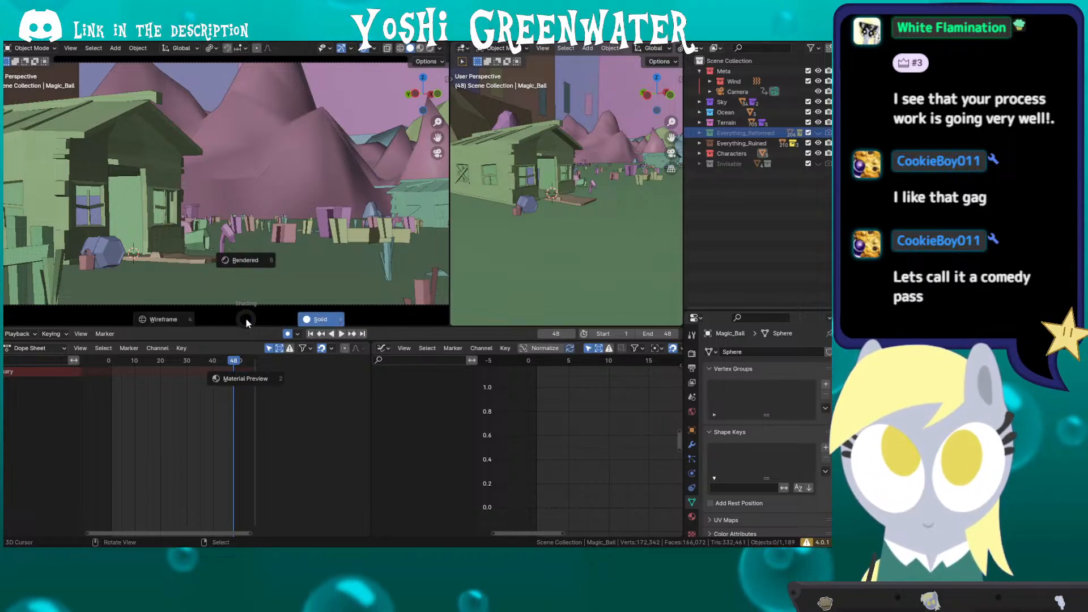
key("Escape")
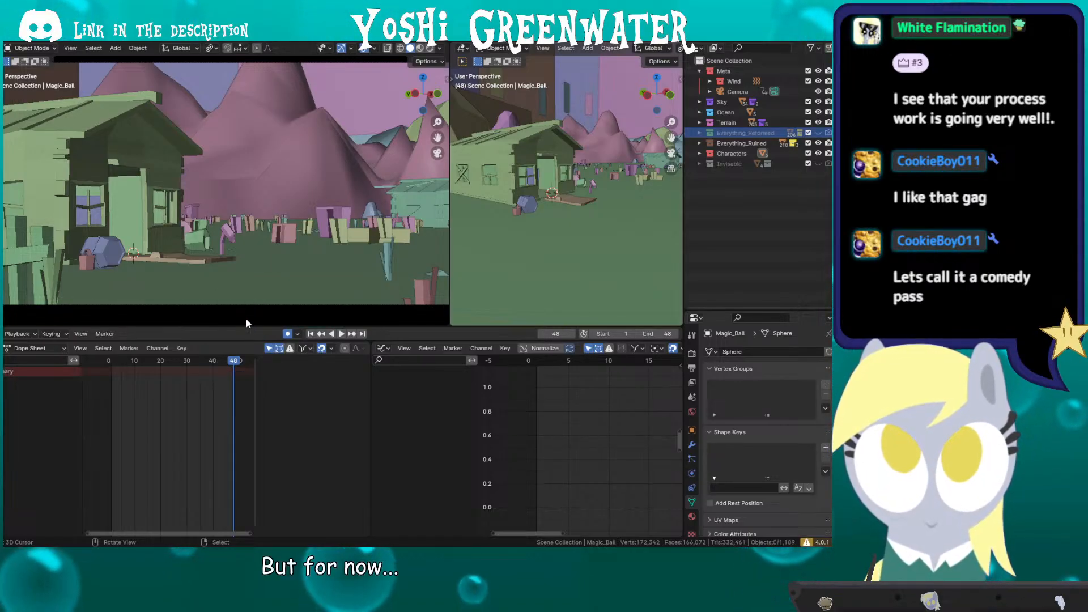
key("z")
key("4")
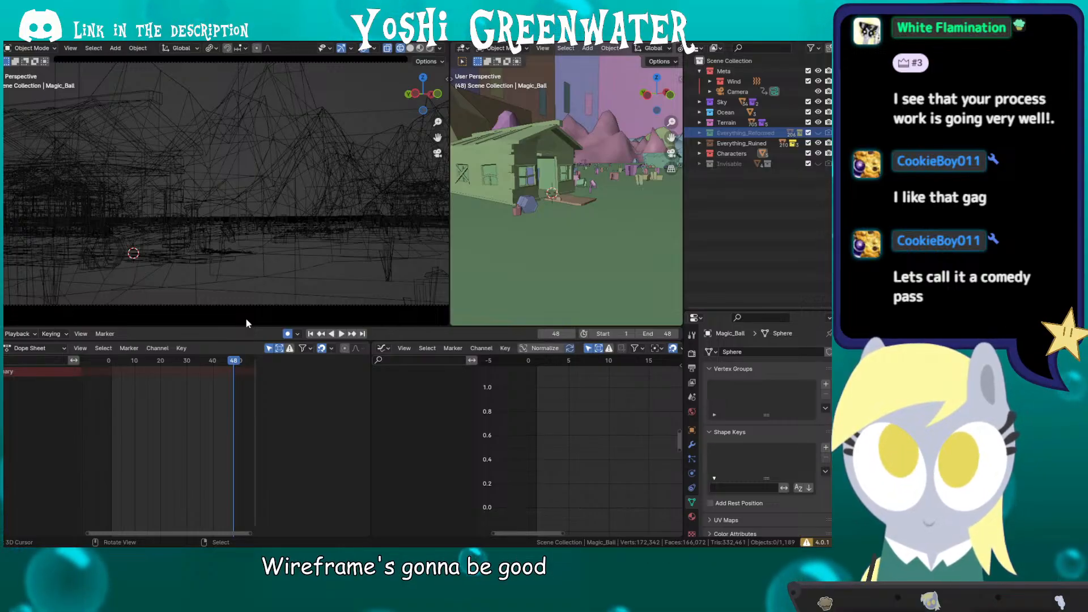
key("z")
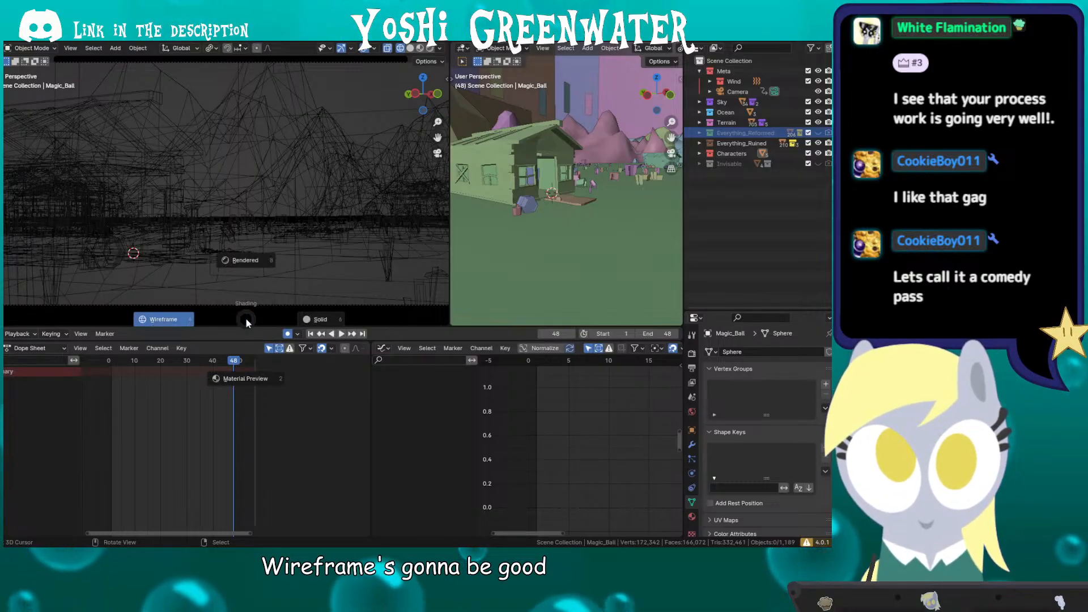
key("6")
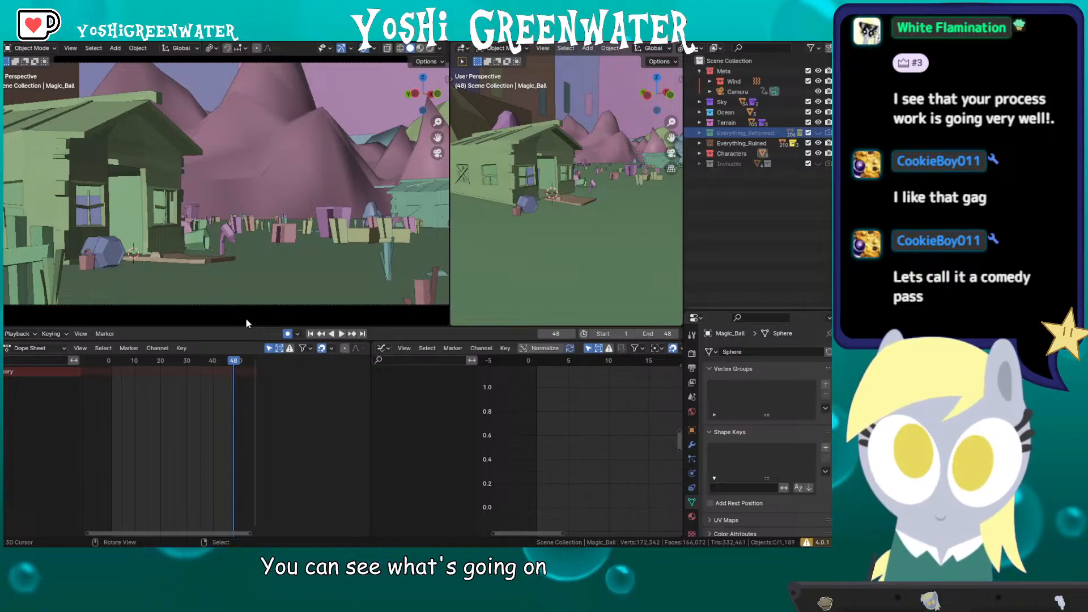
Step: Expand the 3D view and select Snek_Destroyed_House_Farmer_Door, the door lying in front of the ruined farmhouse
key("ctrl+space")
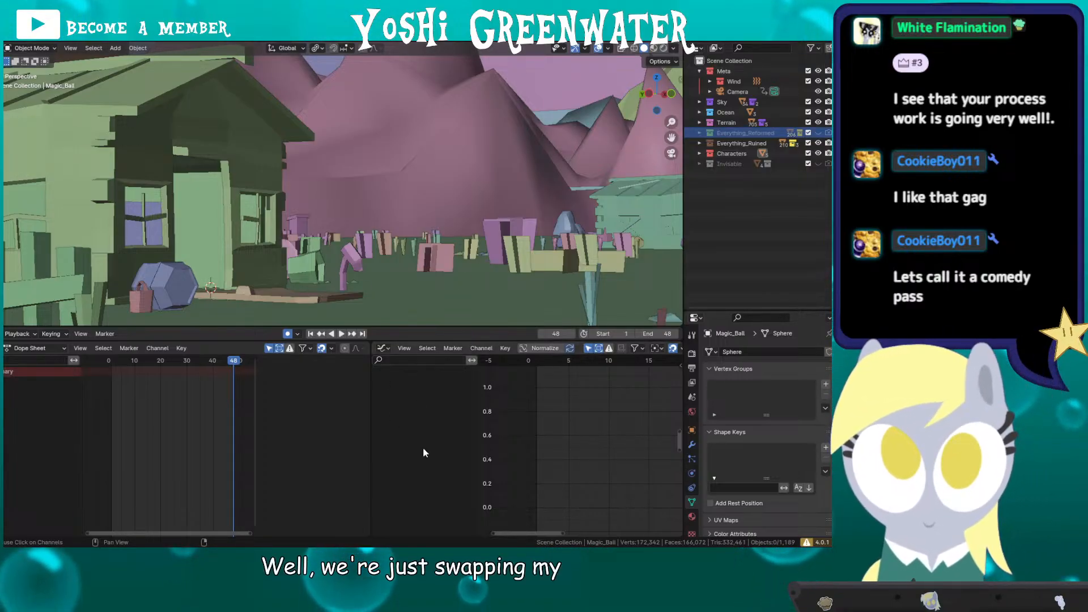
middle_click_drag(246, 145, 267, 185)
key("KP_5")
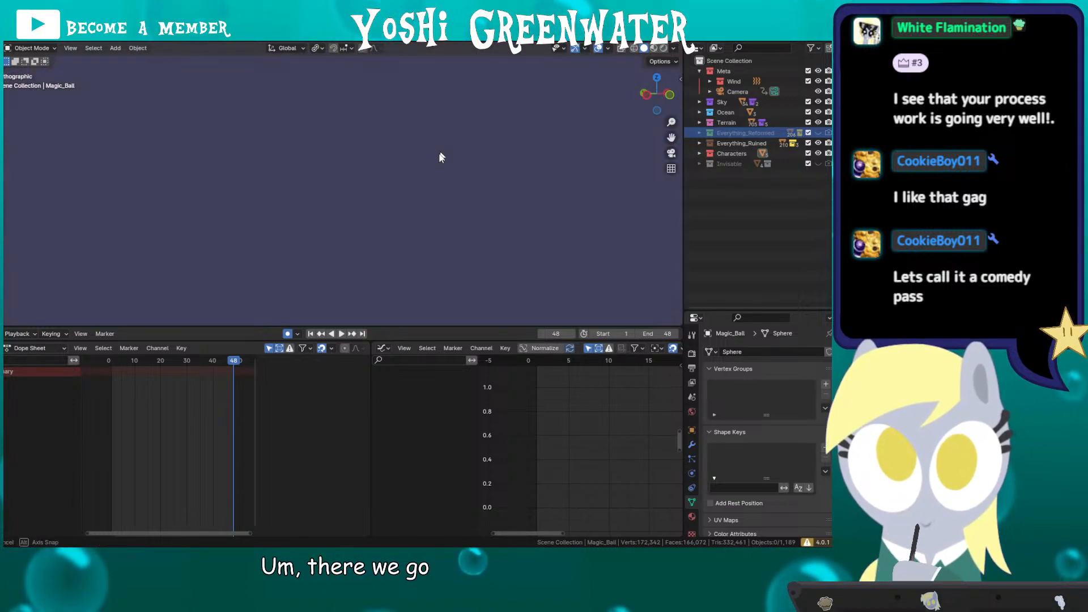
middle_click_drag(440, 153, 399, 190)
key("KP_5")
scroll(399, 191, "down", 7)
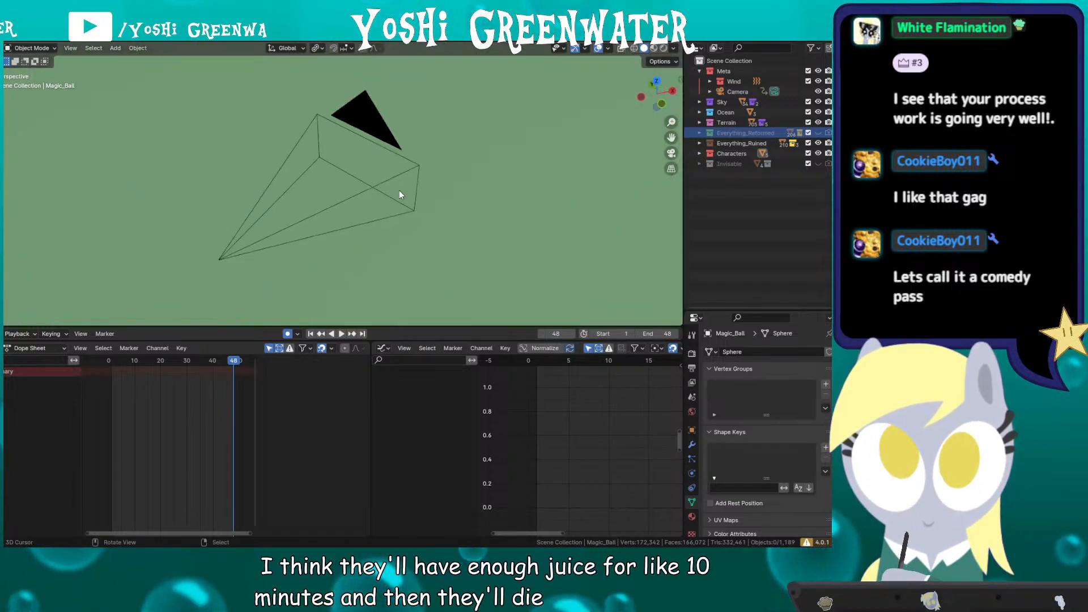
key("KP_5")
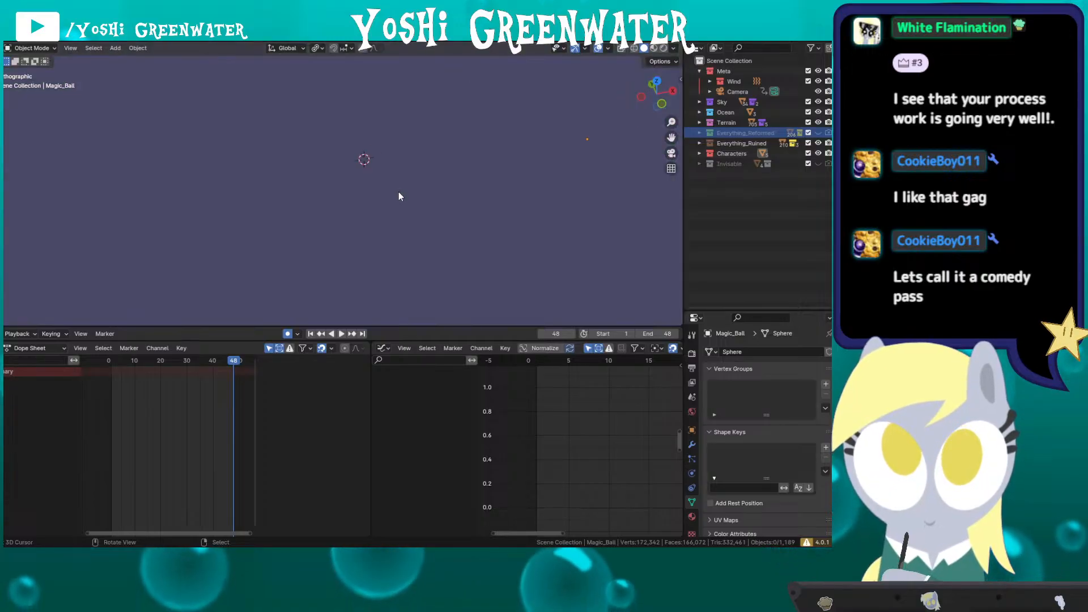
scroll(399, 190, "down", 8)
middle_click_drag(423, 155, 360, 188)
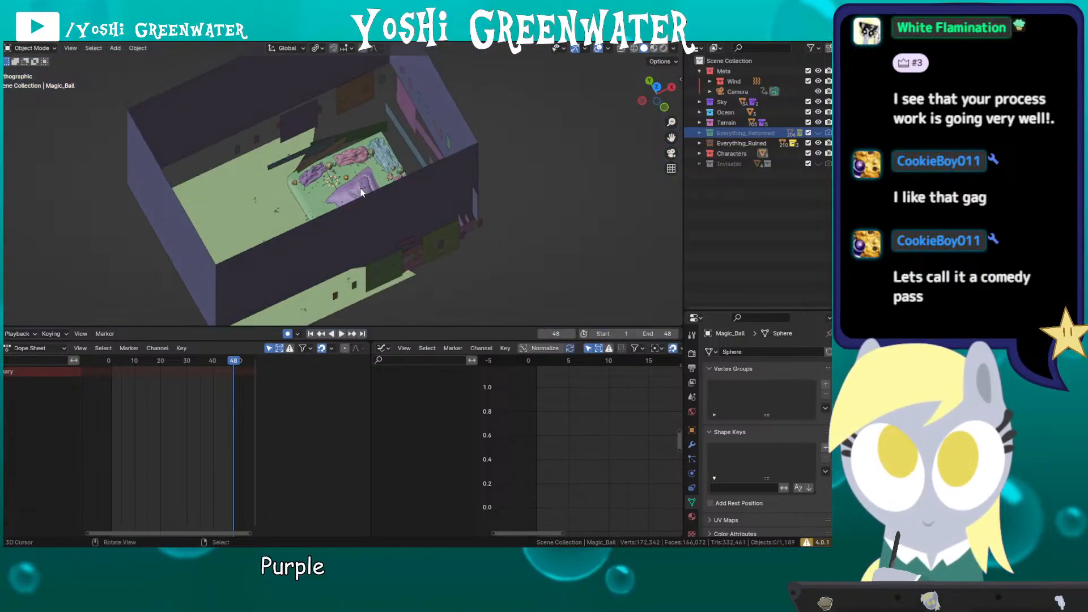
key("KP_5")
scroll(361, 188, "up", 10)
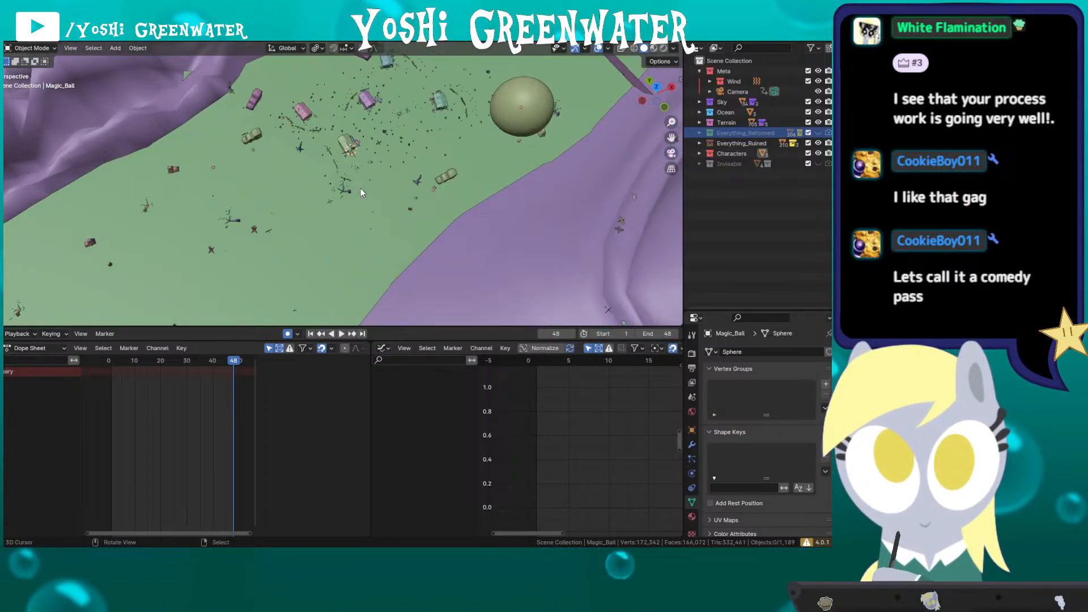
middle_click_drag(360, 188, 333, 151)
scroll(355, 177, "up", 7)
middle_click_drag(458, 162, 338, 161, "shift")
left_click(392, 251)
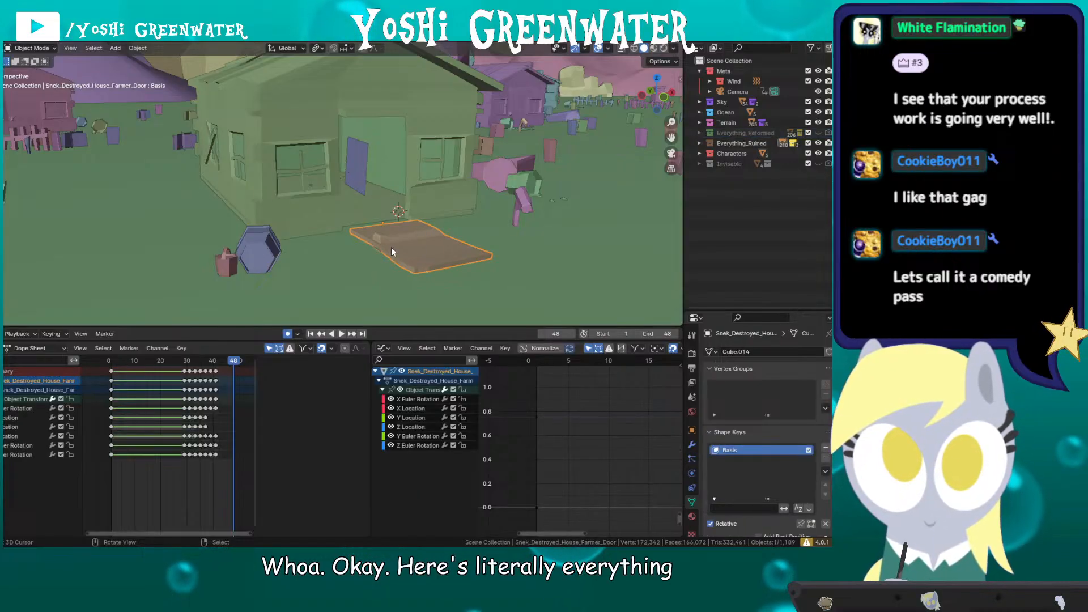
Step: Play and scrub the animation of the door falling in front of the ruined farmhouse
middle_click_drag(343, 275, 313, 288)
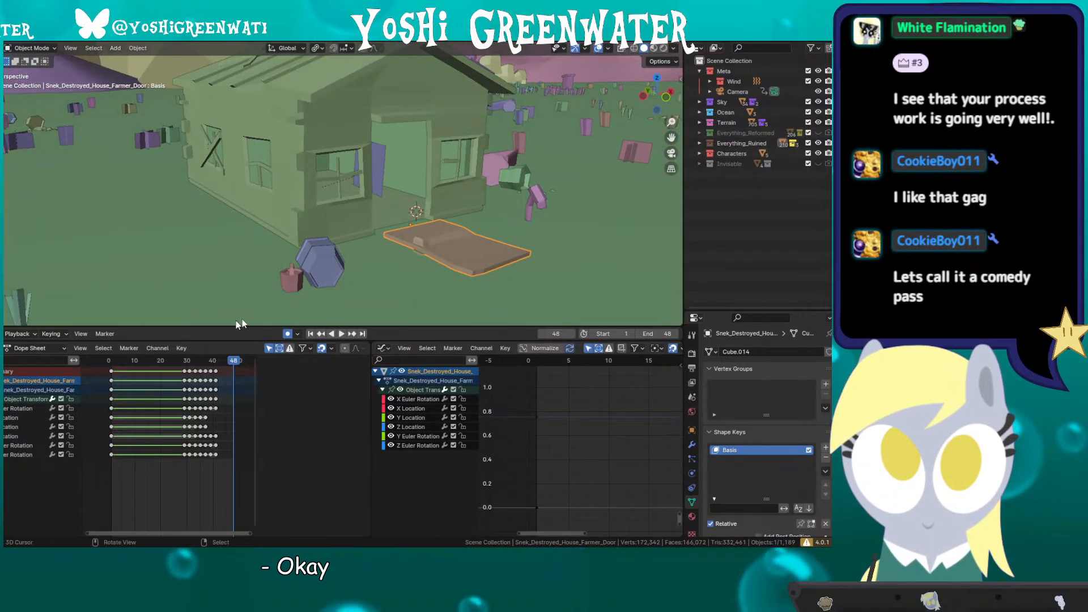
key("space")
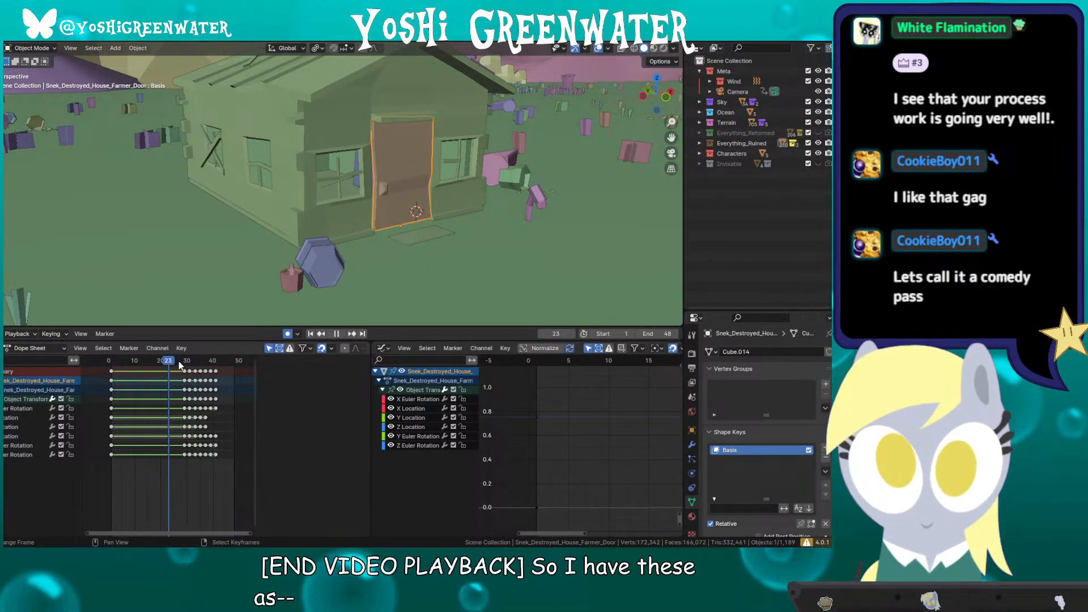
left_click_drag(188, 362, 216, 364)
Step: Select the Farmer plane behind the farmhouse's front window and replay the animation up to frame 41
middle_click_drag(305, 298, 392, 219)
right_click(355, 179)
left_click(147, 360)
key("space")
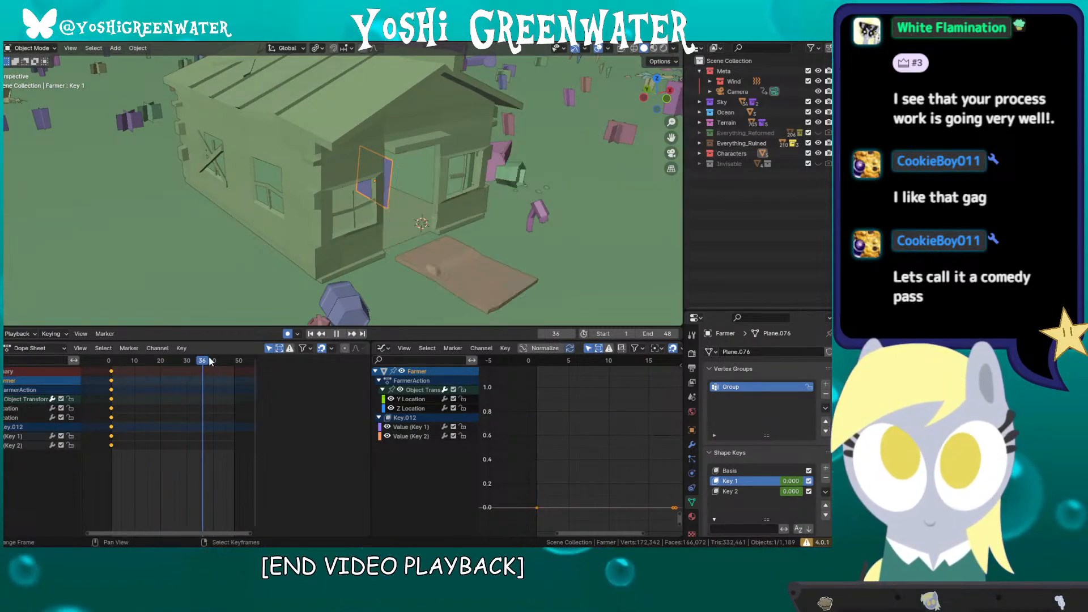
key("space")
middle_click_drag(362, 245, 390, 246)
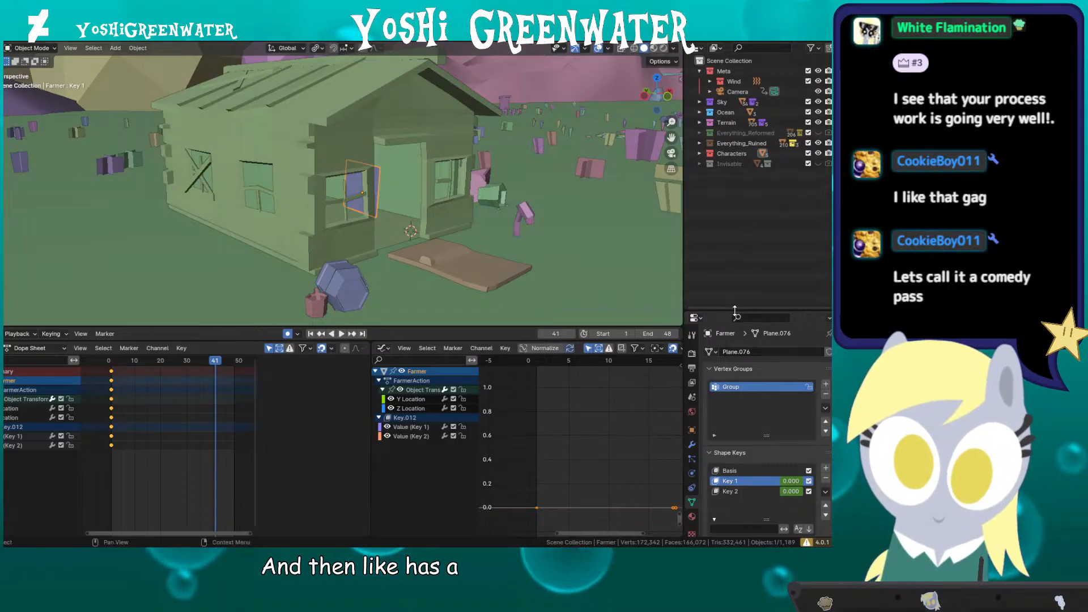
Step: Deselect the Farmer, play the scene from the start in Material Preview shading, and return to the camera view
left_click_drag(735, 311, 732, 272)
left_click(723, 207)
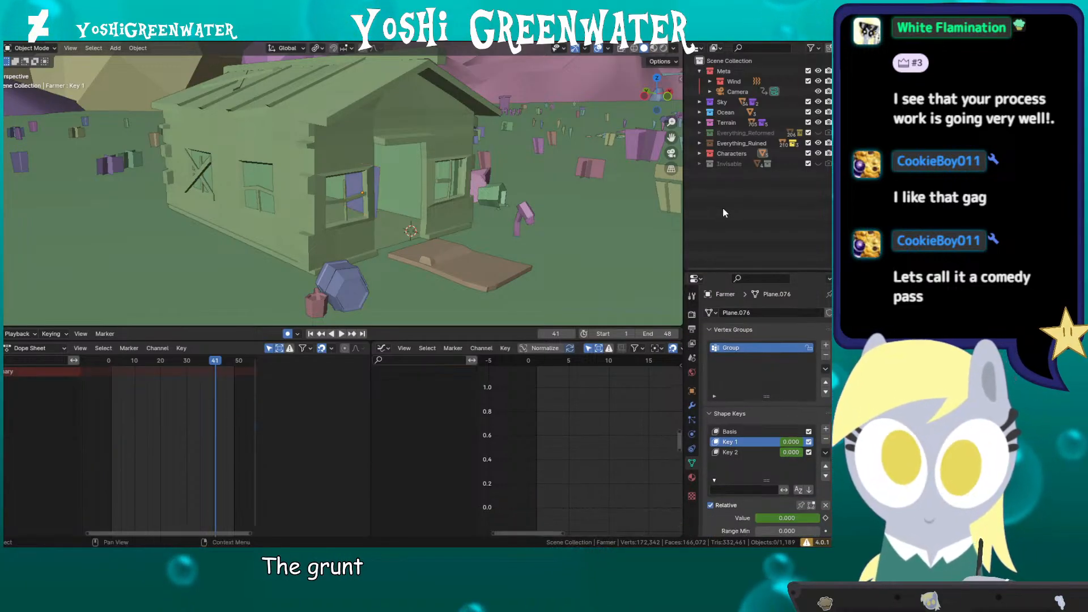
left_click(114, 362)
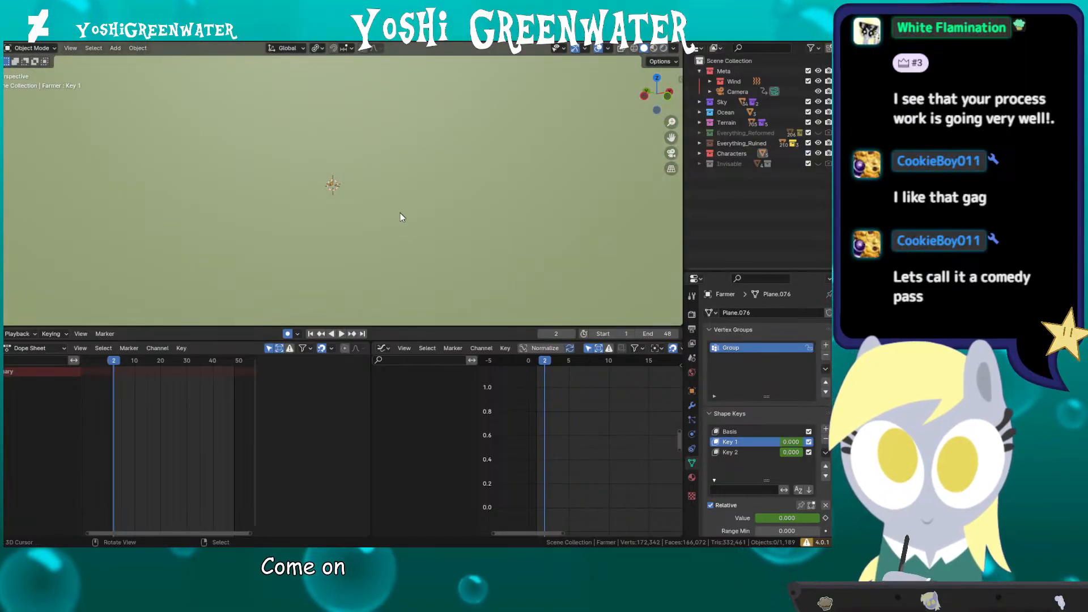
middle_click_drag(408, 255, 403, 228)
scroll(356, 186, "up", 4)
key("space")
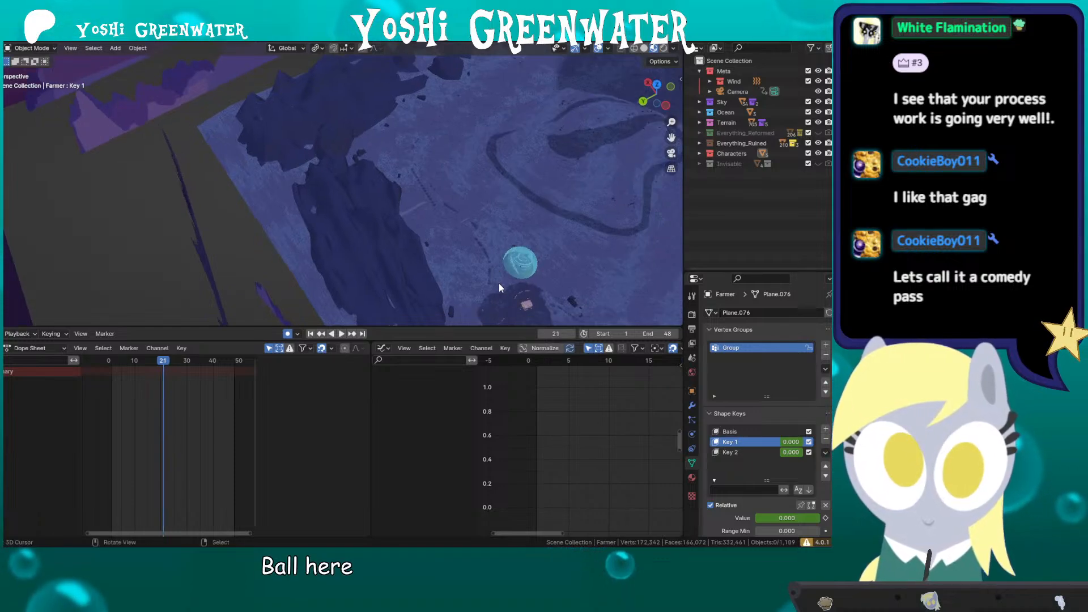
key("KP_0")
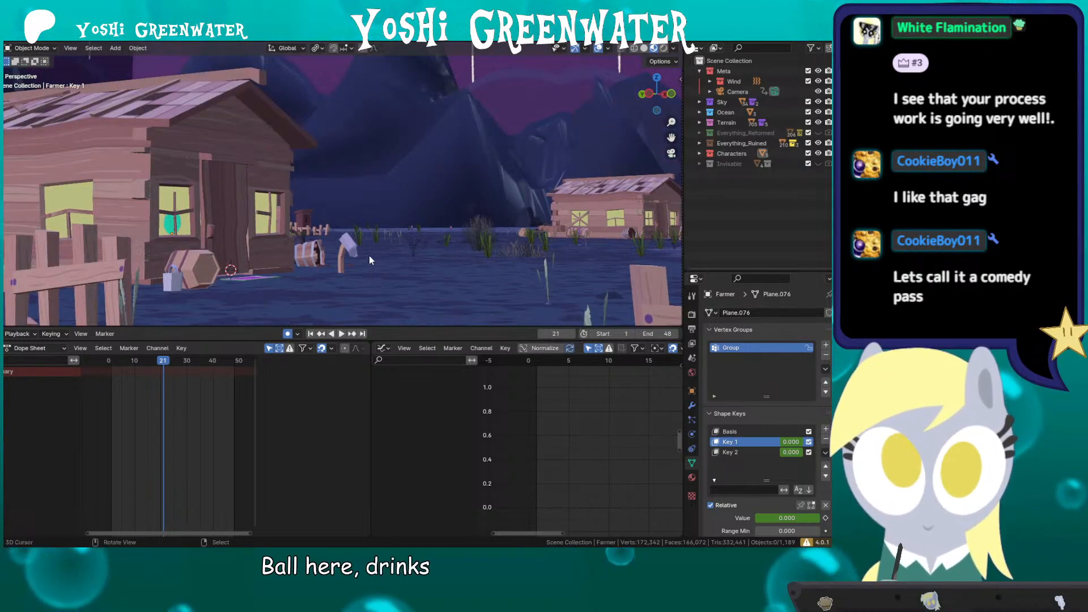
Step: Step back and forth through the frames around frame 18 to examine the mountains behind the ruined farmhouse
key("Left")
key("Left")
key("Left")
key("Left")
key("Left")
key("Right")
key("Right")
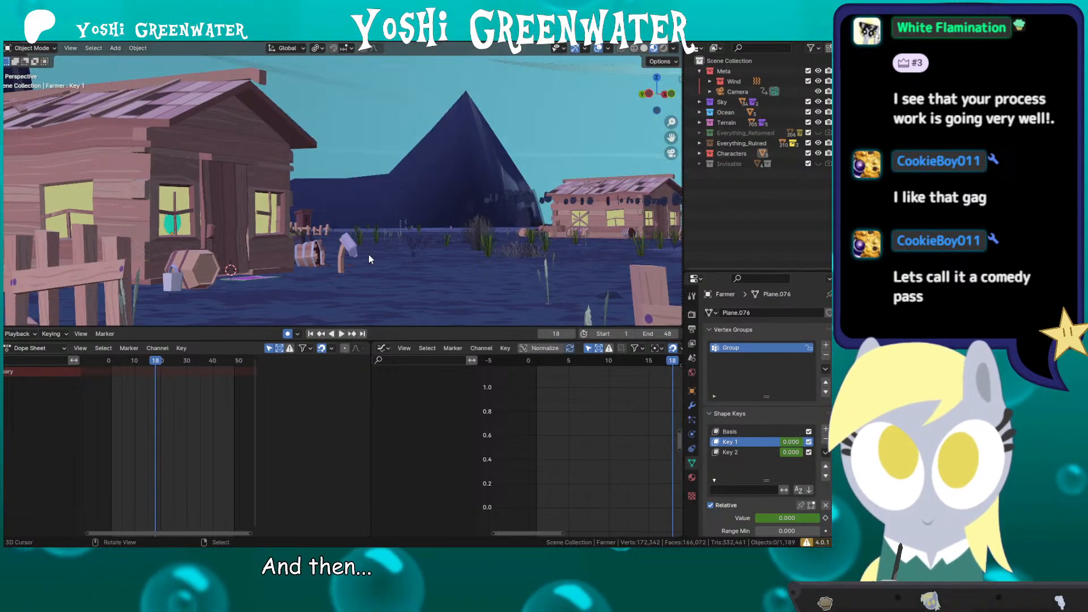
key("Right")
key("Left")
key("Left")
key("Right")
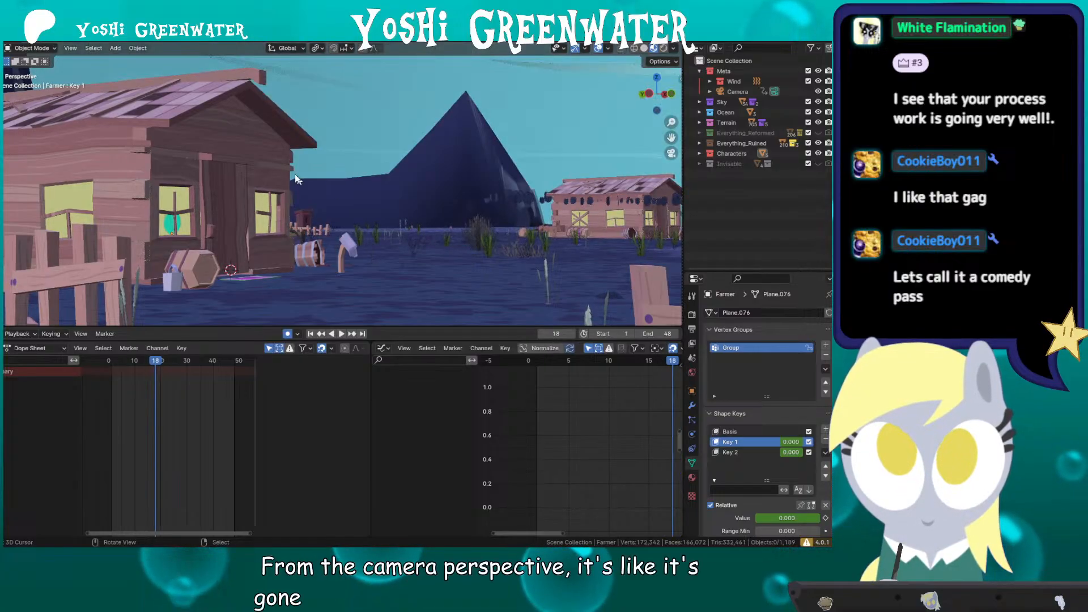
Step: Examine the background change across frames 15 to 18 with the whole camera frame in view
scroll(289, 173, "down", 3)
scroll(289, 172, "up", 1)
key("Left")
key("Right")
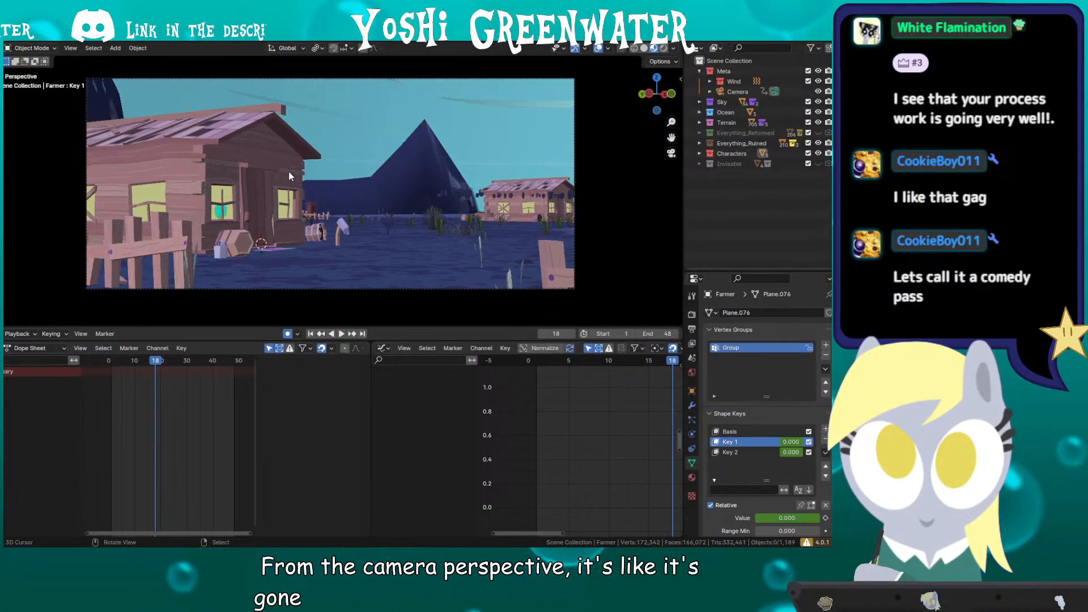
key("Left")
key("Left")
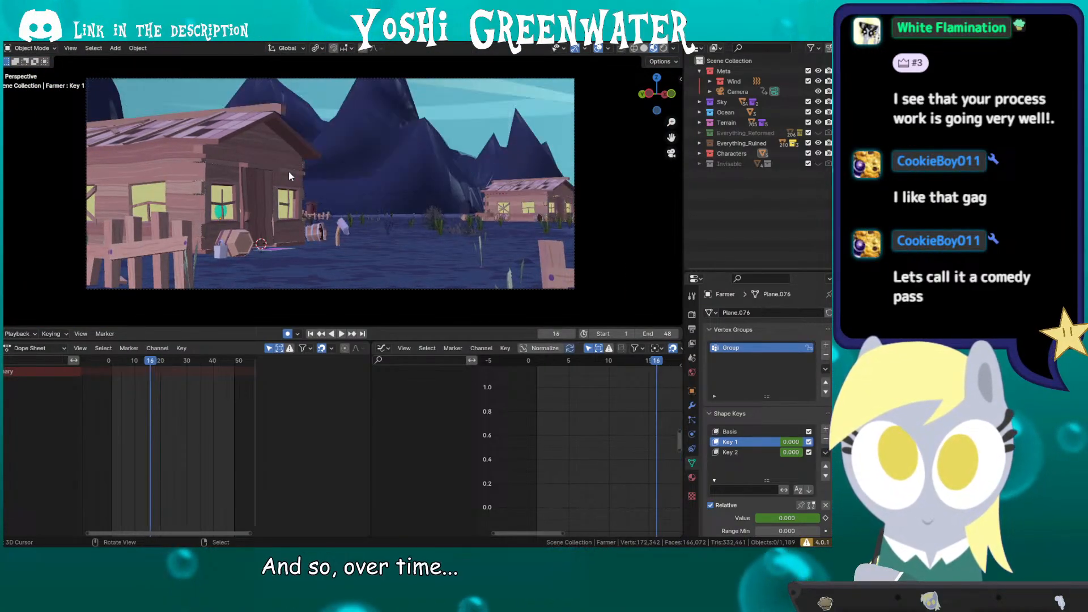
key("Left")
key("Right")
key("Right")
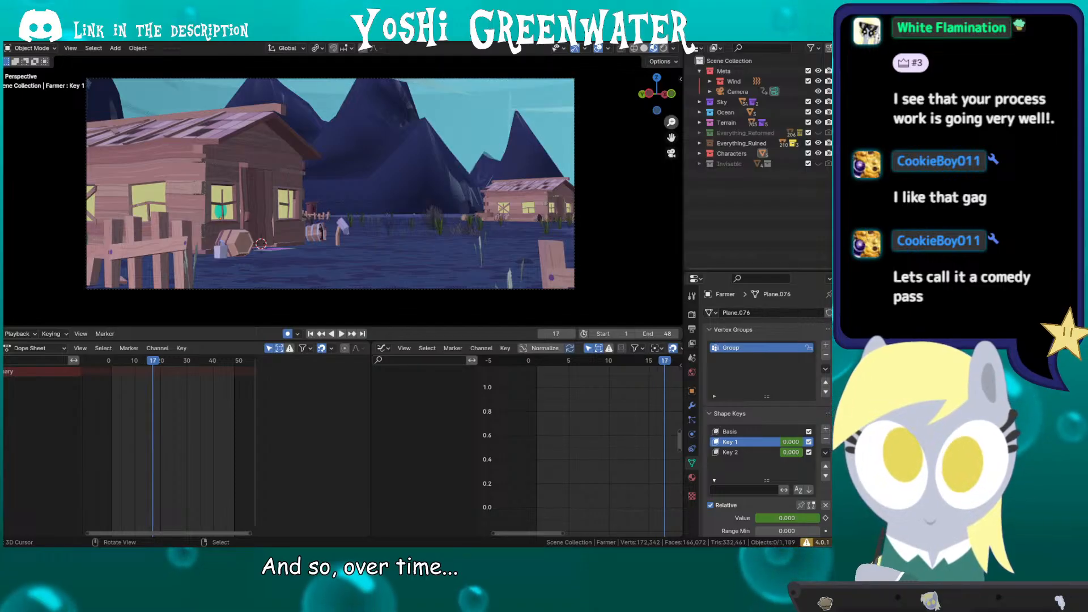
Step: Hide Everything_Ruined, show Everything_Reformed, and select the Farmer in the expanded Characters collection
left_click(818, 142)
left_click(818, 133)
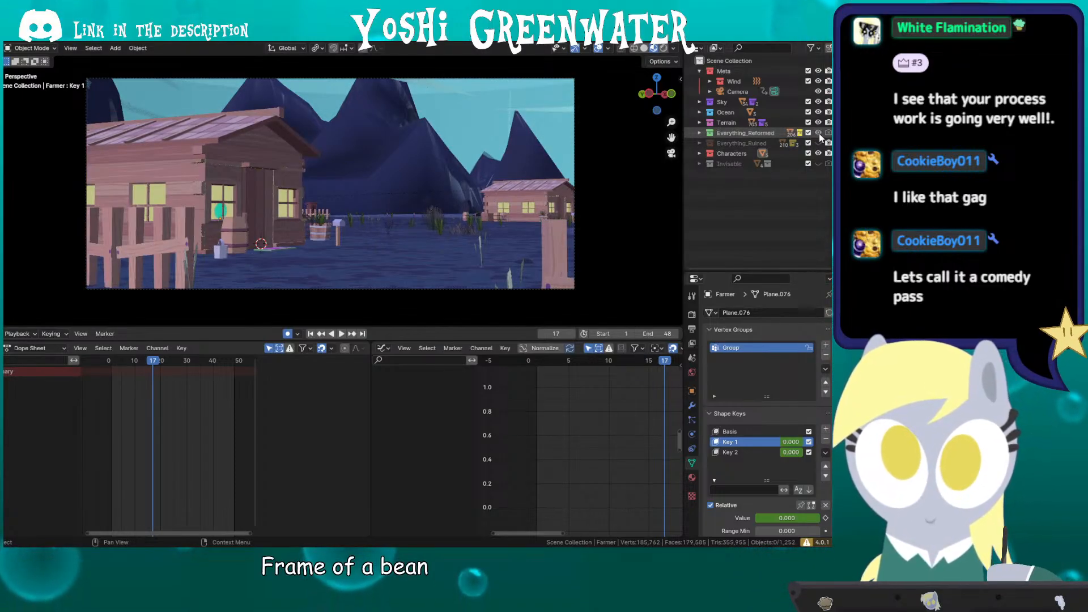
key("Right")
key("Right")
key("Right")
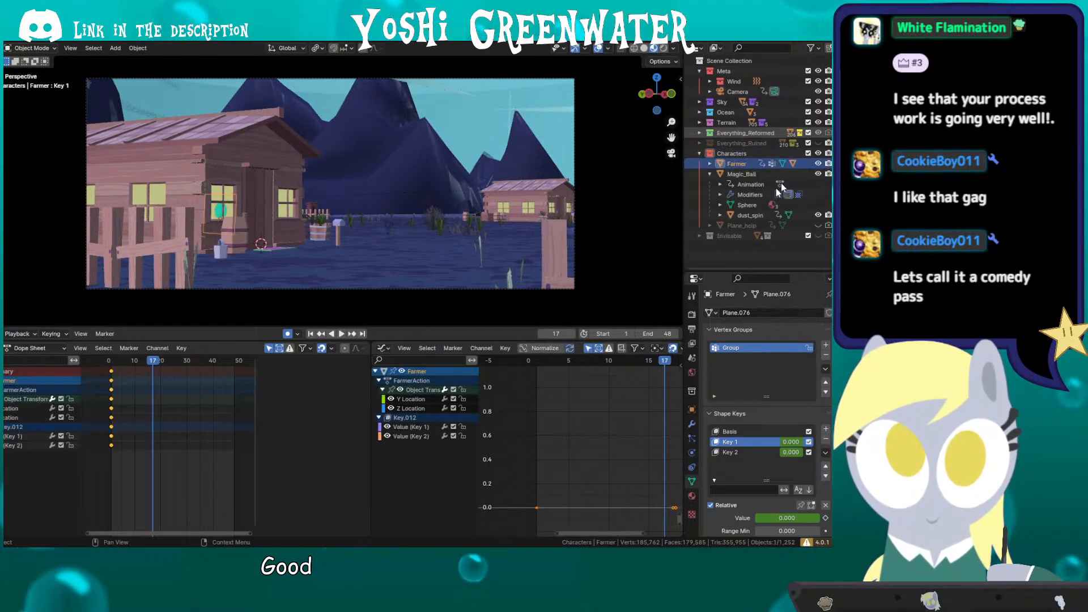
key("Right")
key("Right")
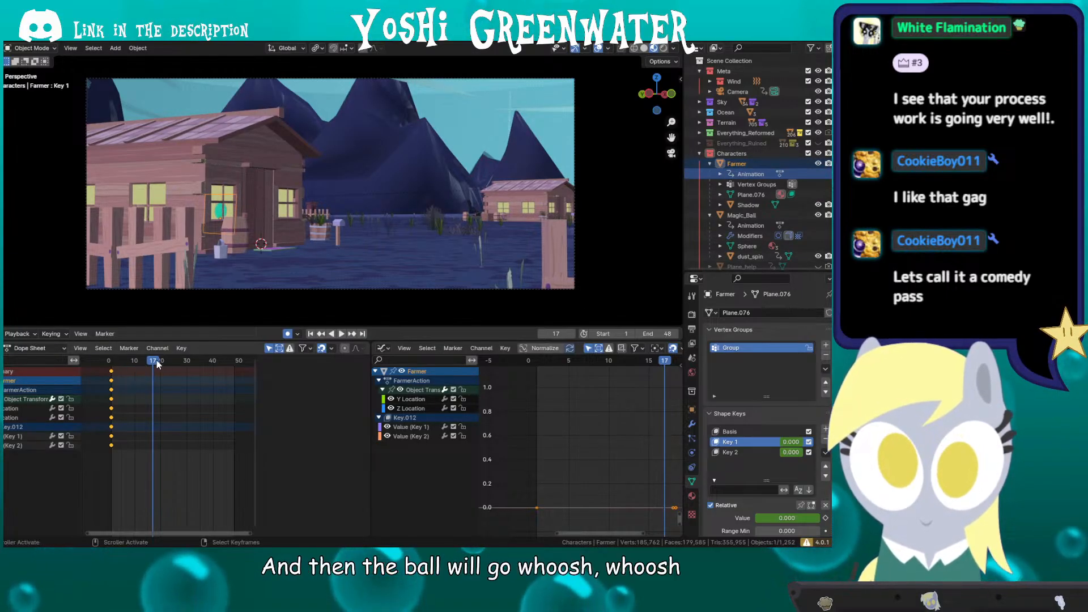
Step: Scrub to frame 21, collapse the Characters collection, and switch visibility back to Everything_Ruined
left_click_drag(154, 361, 156, 362)
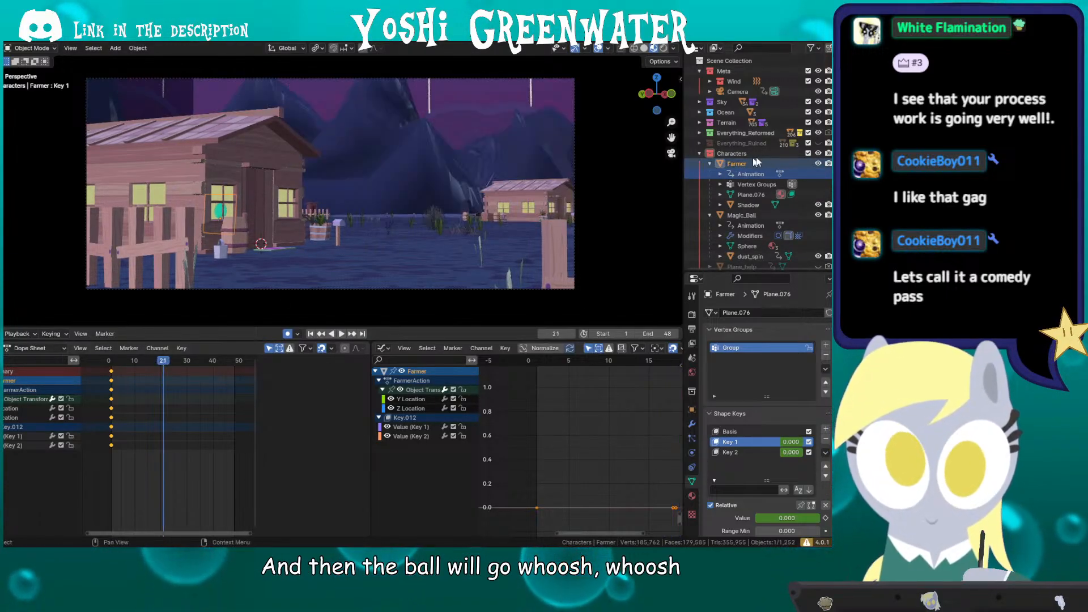
left_click(700, 152)
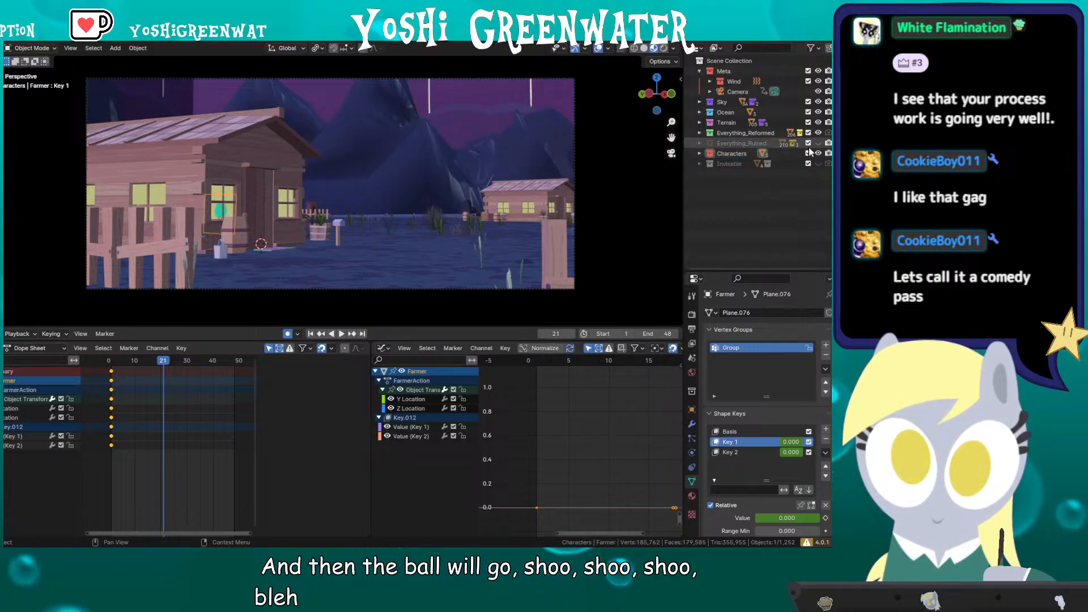
left_click(818, 142)
left_click(817, 133)
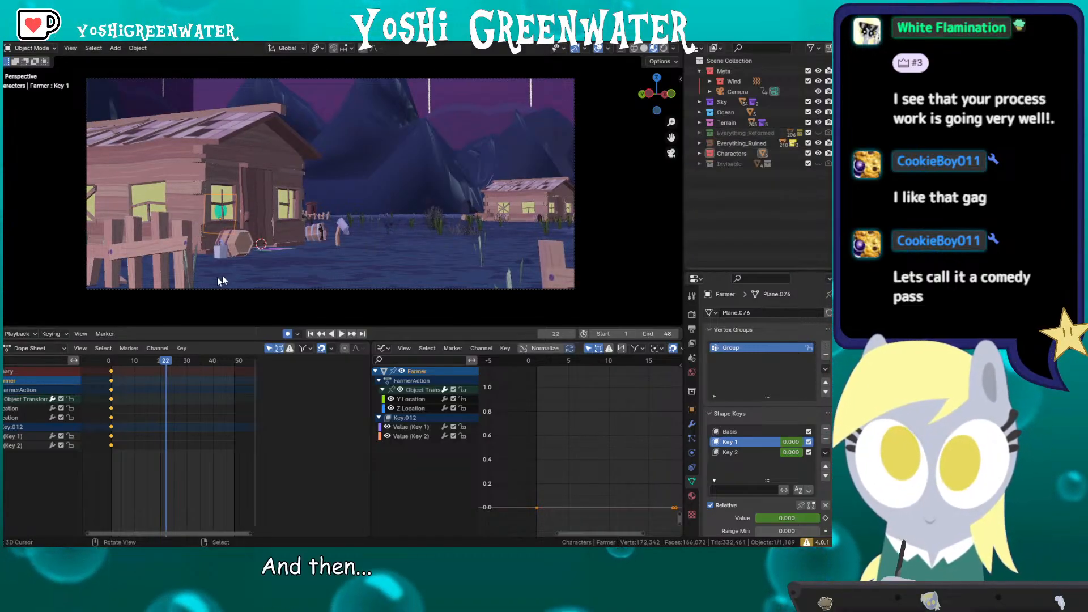
Step: At frame 39, try placing the Farmer in the open doorway, rotated 31.7° so he looks down at the fallen door
key("space")
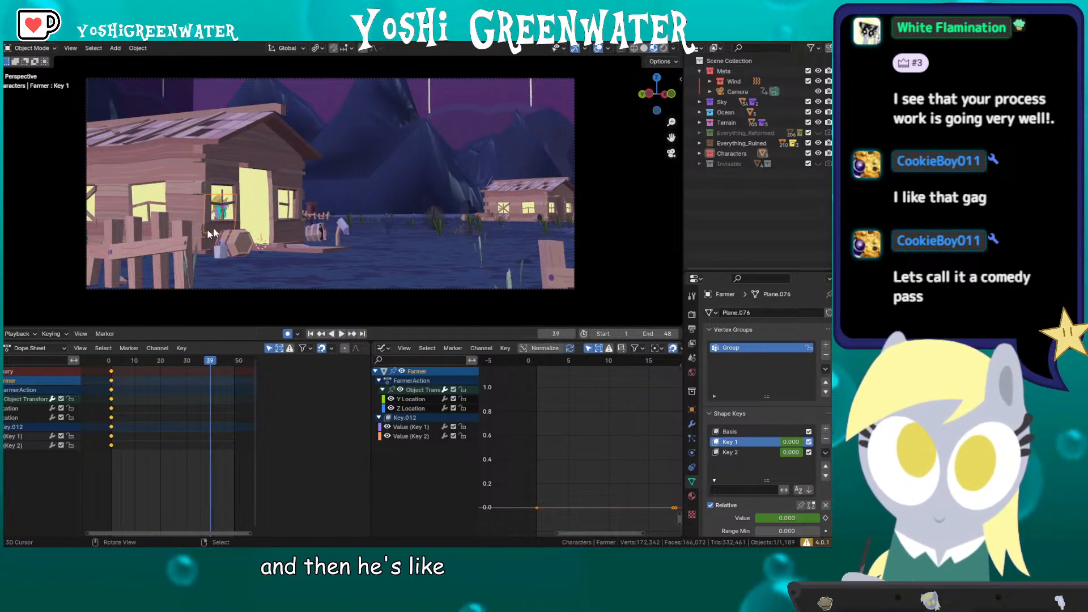
key("KP_Decimal")
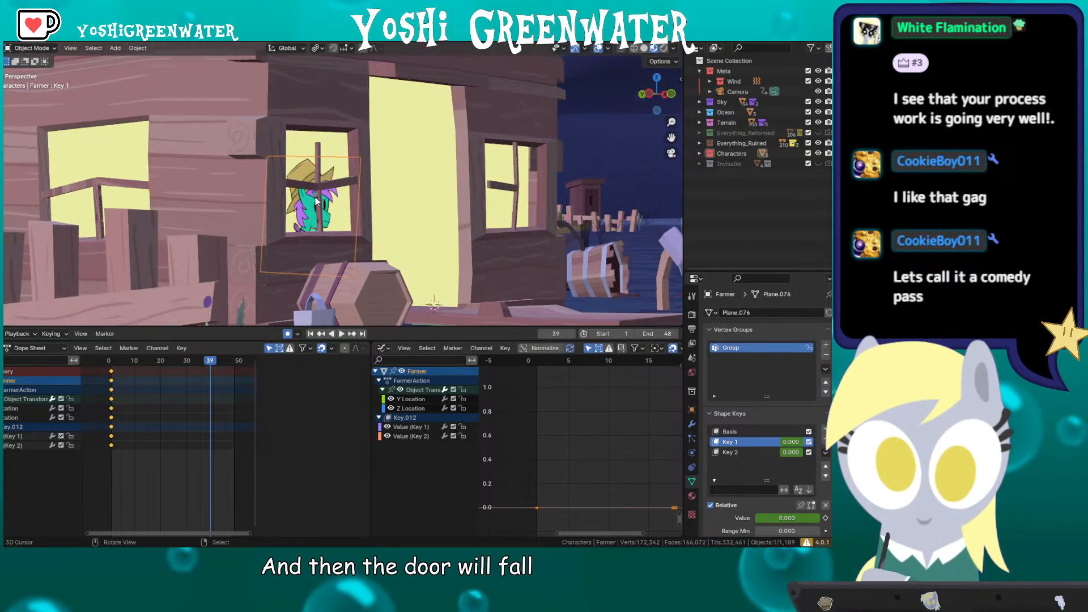
key("g")
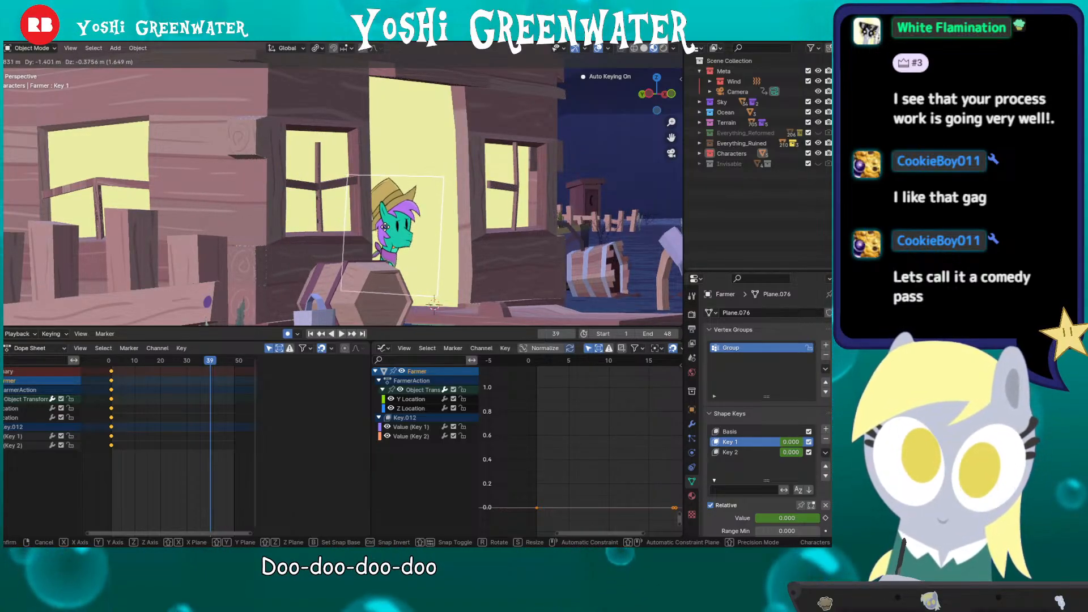
left_click(385, 226)
key("r")
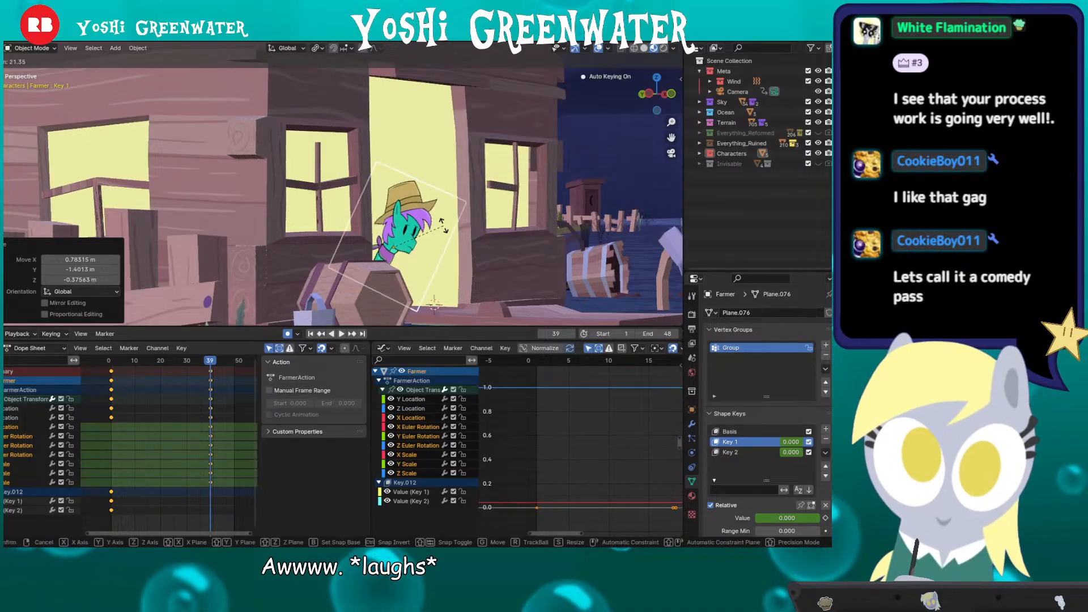
left_click(446, 217)
key("g")
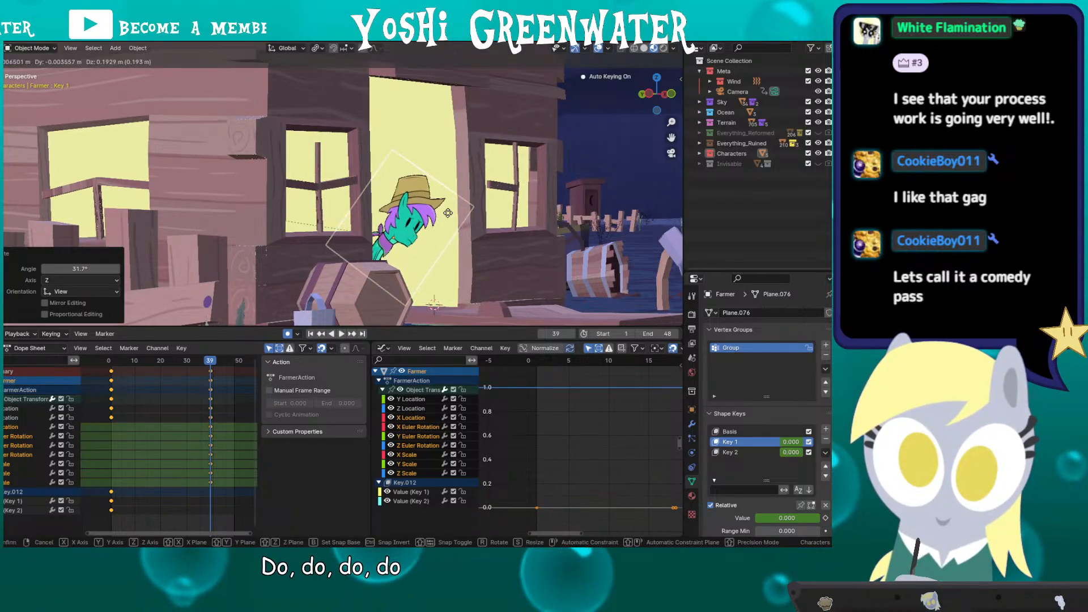
left_click(450, 228)
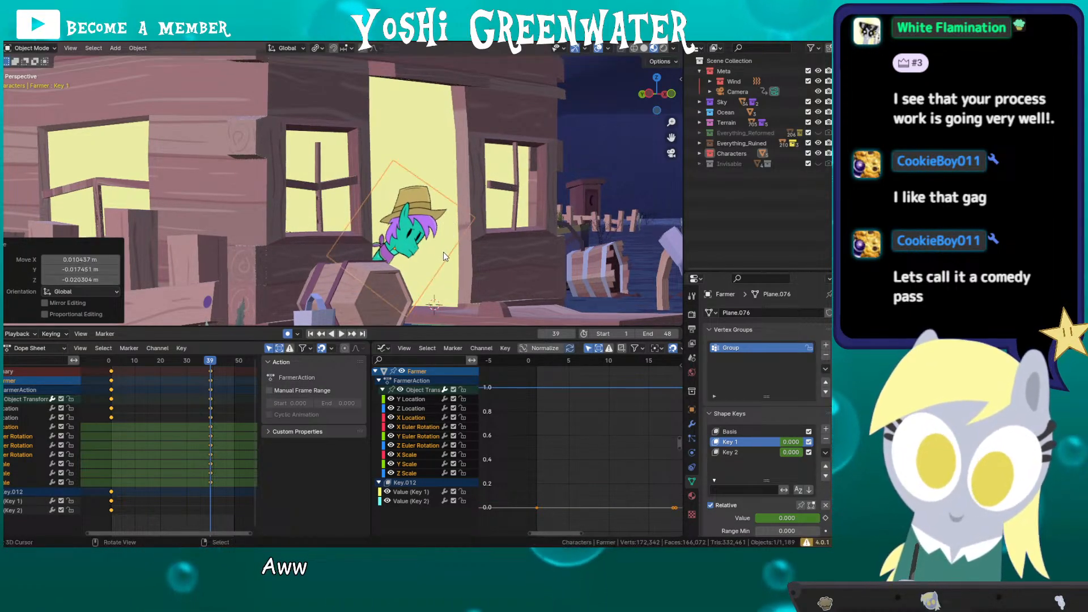
mouse_move(443, 252)
middle_mouse_down()
mouse_move(434, 226)
mouse_move(447, 246)
middle_mouse_up()
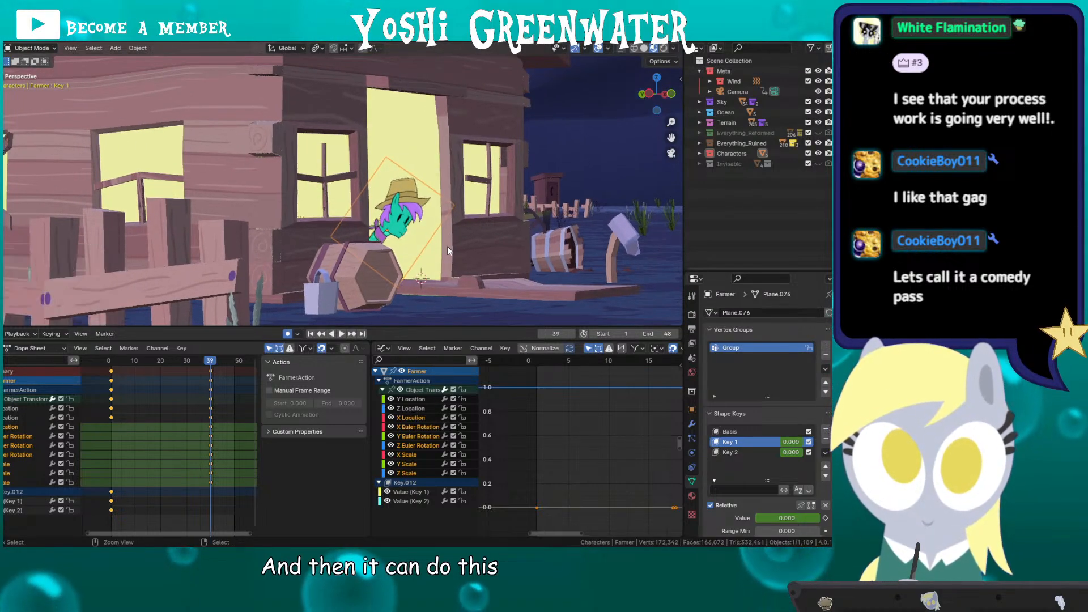
Step: Undo the Farmer's doorway moves and rotation at frame 39
key("ctrl+z")
key("ctrl+z")
key("ctrl+z")
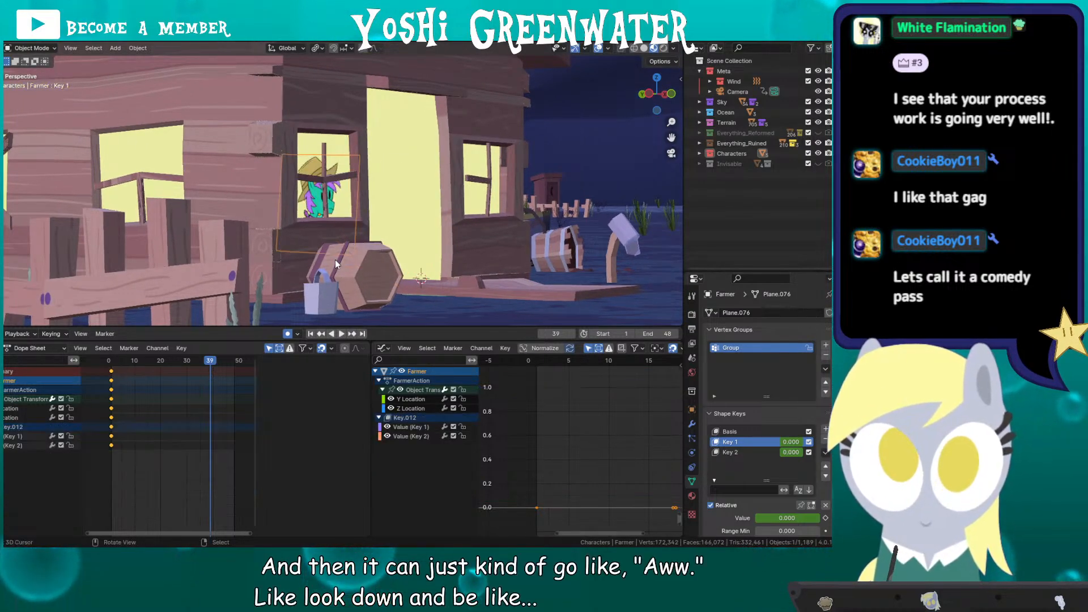
Step: At frame 1, move the Farmer about -0.89 m in X and 1.63 m in Y, behind the wall beside the front window
left_click(113, 361)
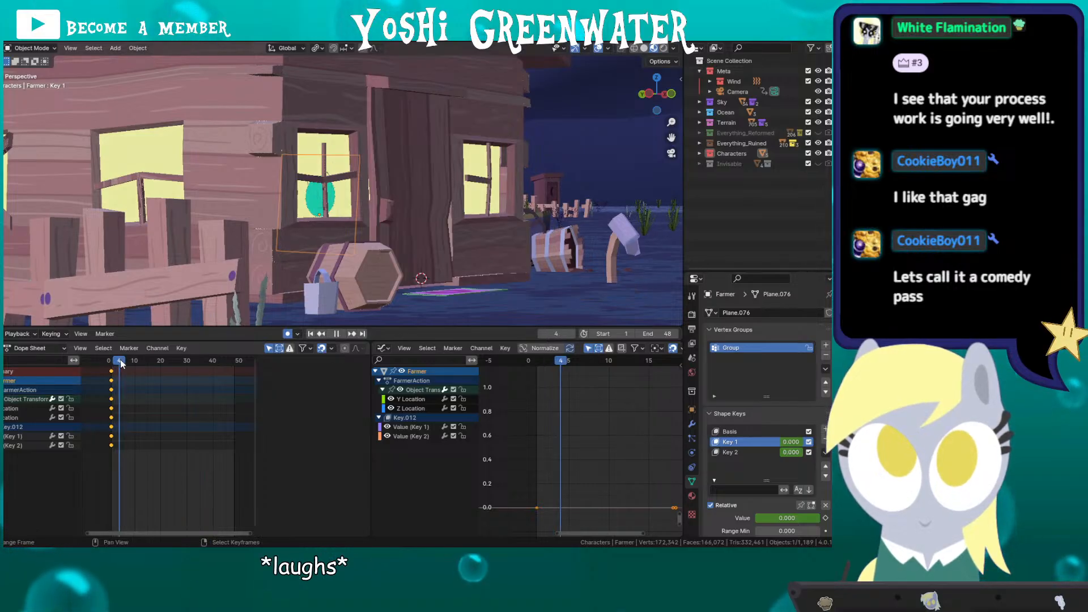
key("space")
key("g")
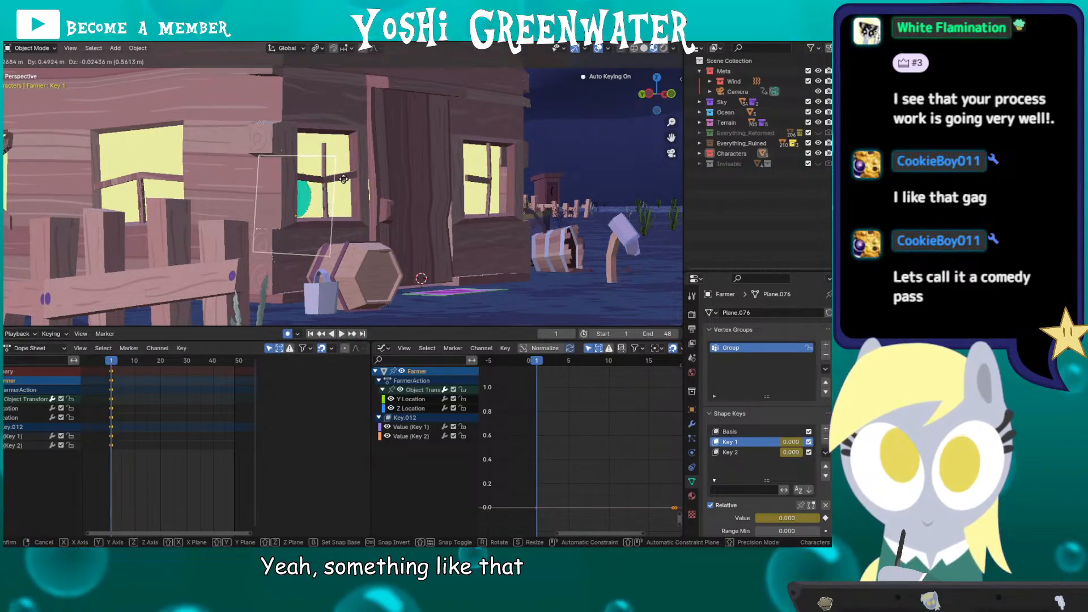
left_click(311, 185)
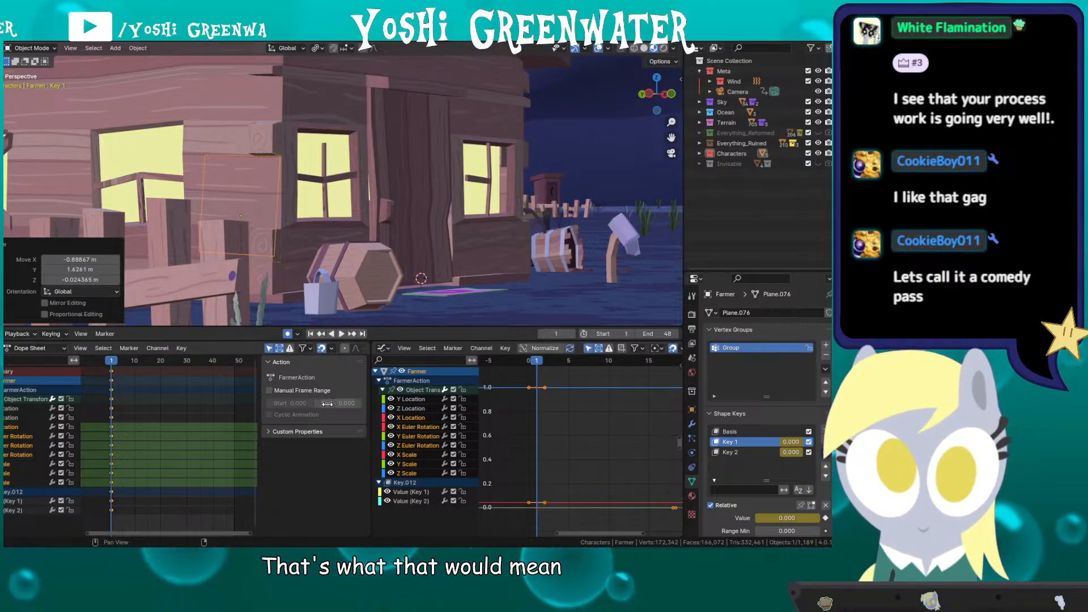
Step: Hide the Dope Sheet's sidebar and save Cha_7_Shot_26.blend
key("n")
left_click(298, 335)
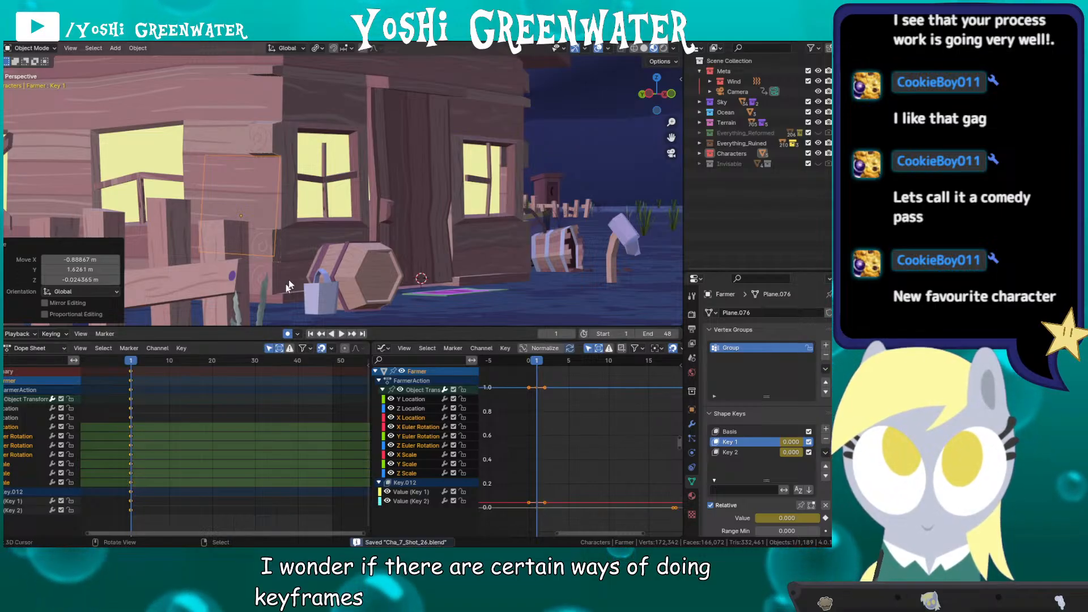
Step: Collapse the Move settings and frame the ruined farmhouse's front in the camera view
middle_click_drag(353, 200, 383, 209, "shift")
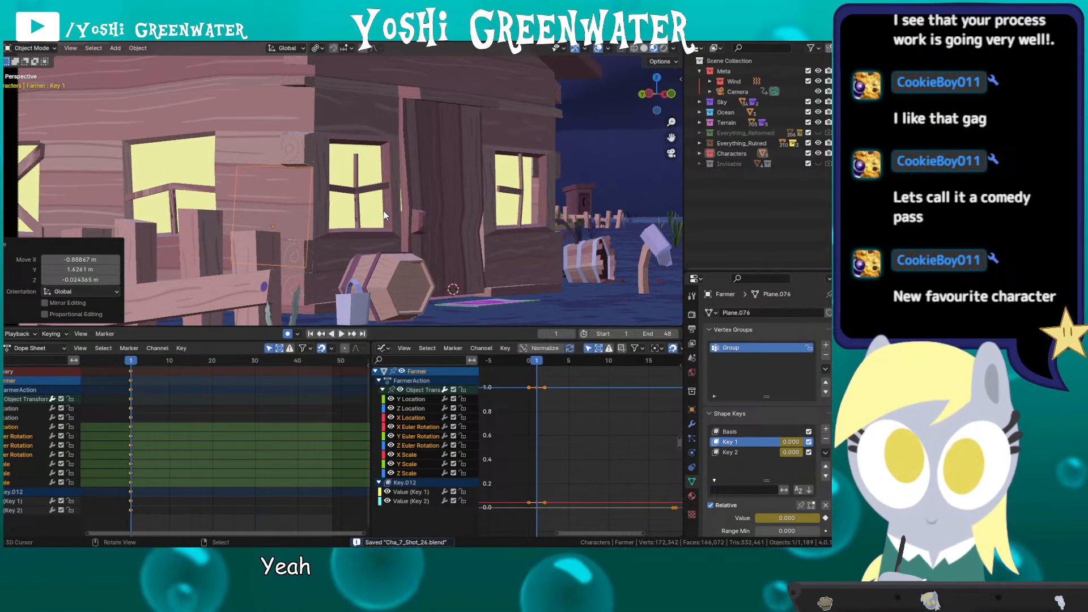
left_click(17, 242)
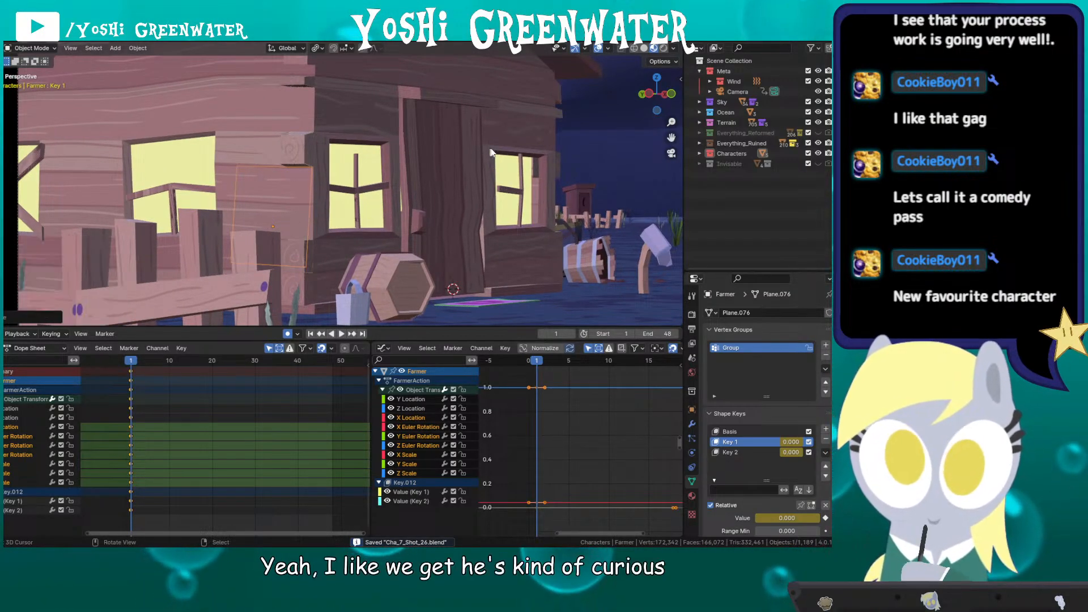
scroll(514, 168, "down", 1)
middle_click_drag(515, 168, 505, 179, "shift")
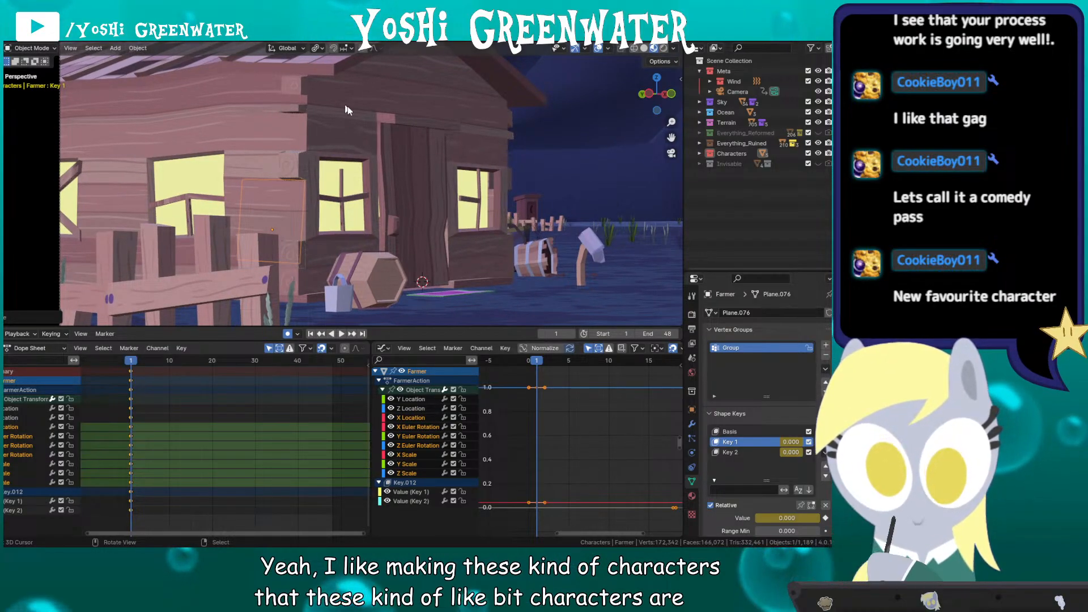
middle_click_drag(545, 208, 518, 224, "shift")
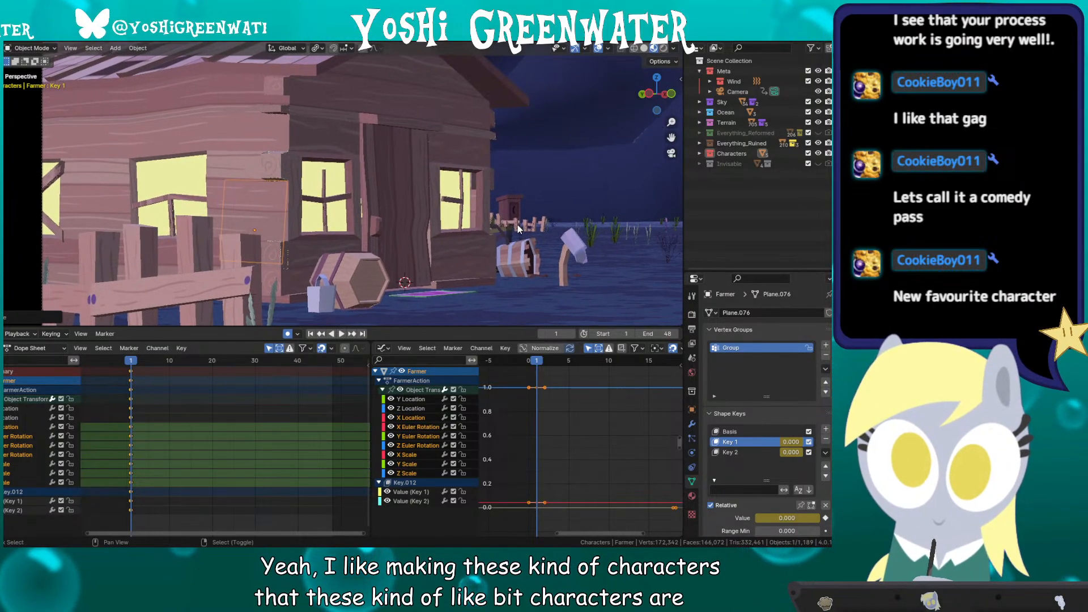
Step: Reveal the Farmer in the scene hierarchy and examine its shape key settings
scroll(731, 390, "down", 5)
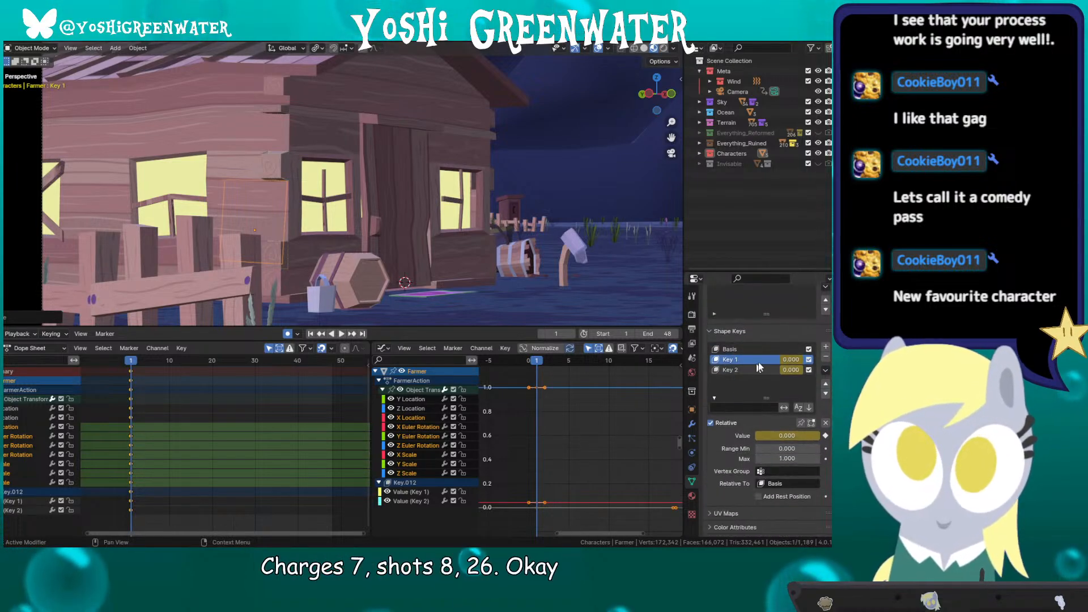
scroll(762, 359, "up", 5)
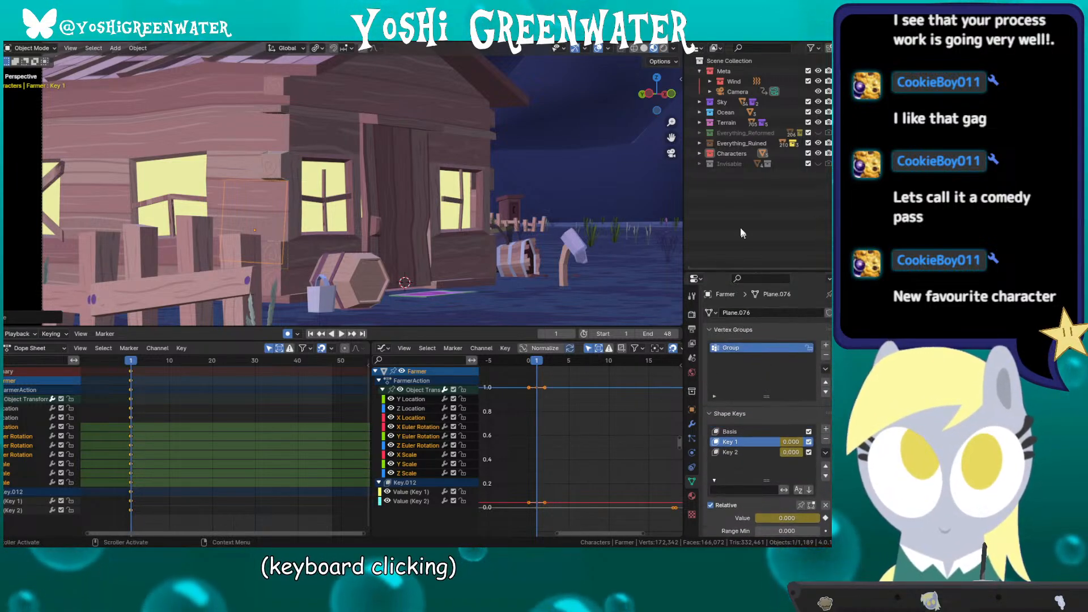
key("KP_Decimal")
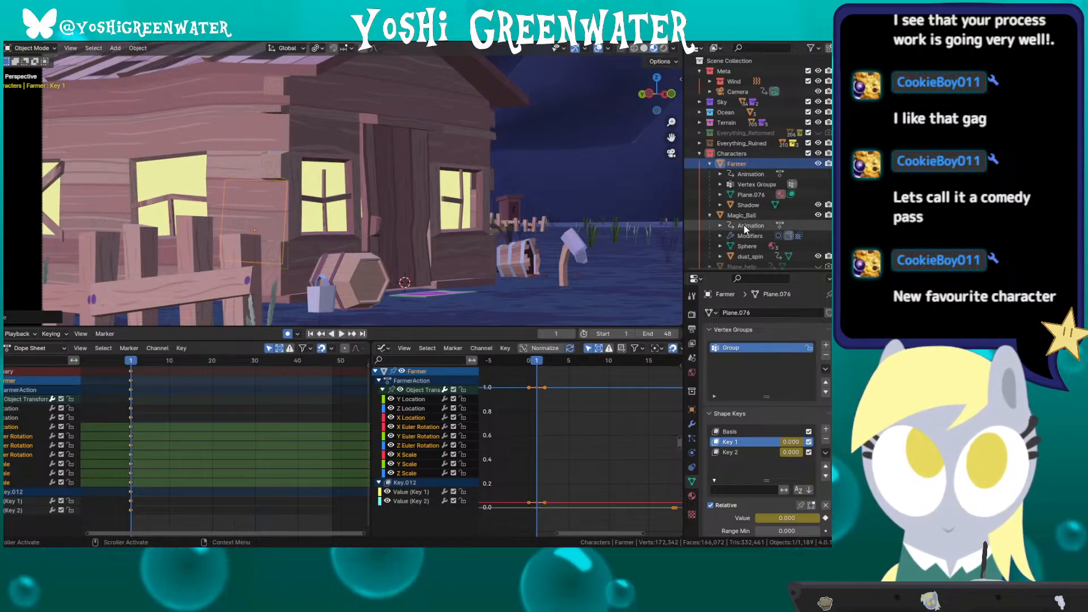
scroll(759, 490, "down", 4)
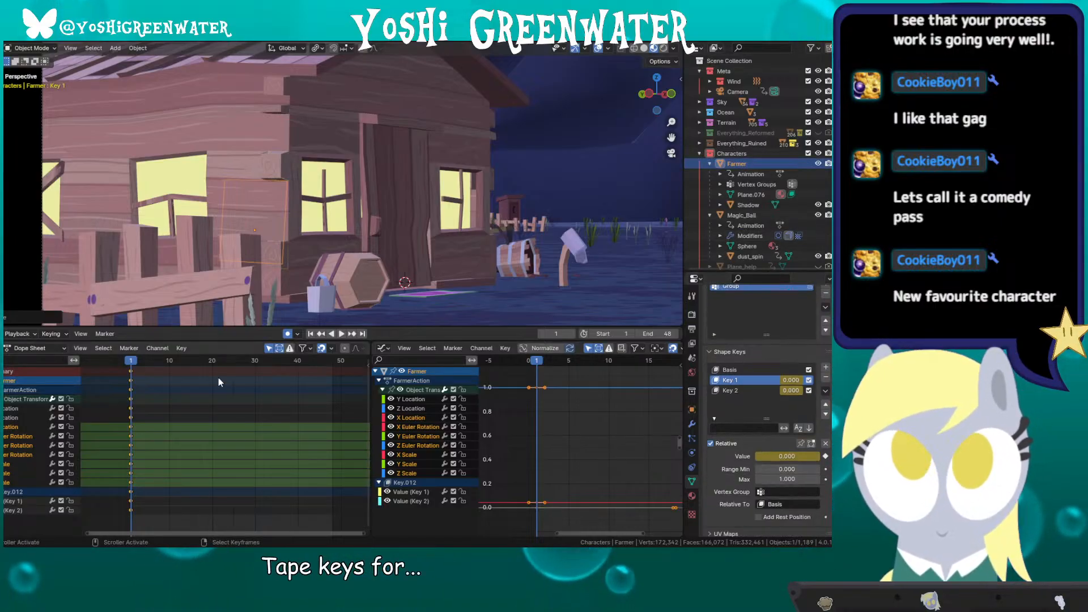
Step: Move the Farmer out from behind the farmhouse wall into the open yard and frame it in a free perspective view
key("g")
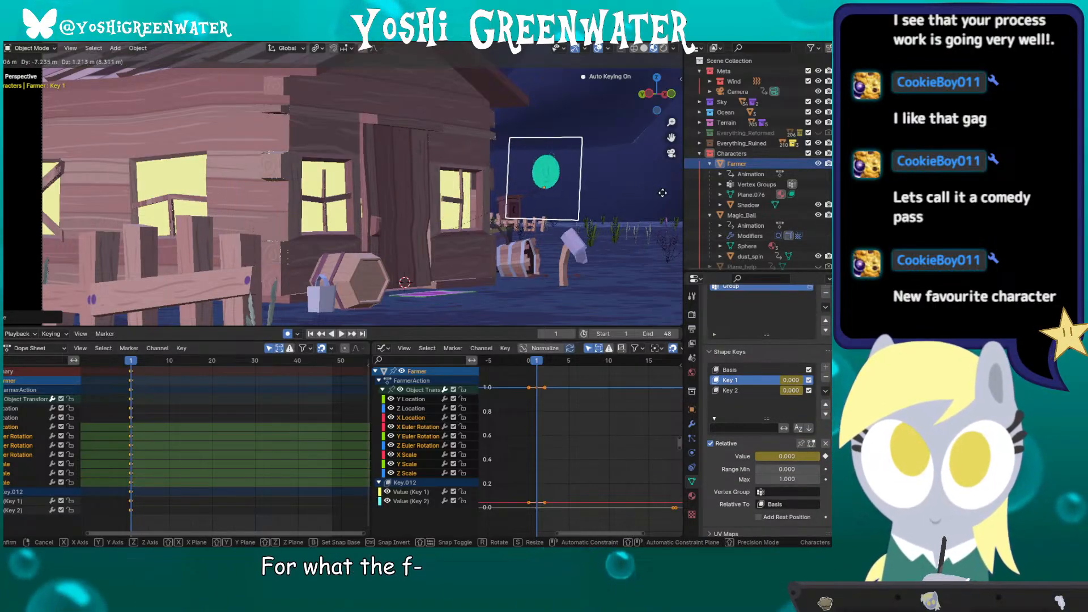
left_click(670, 191)
key("KP_0")
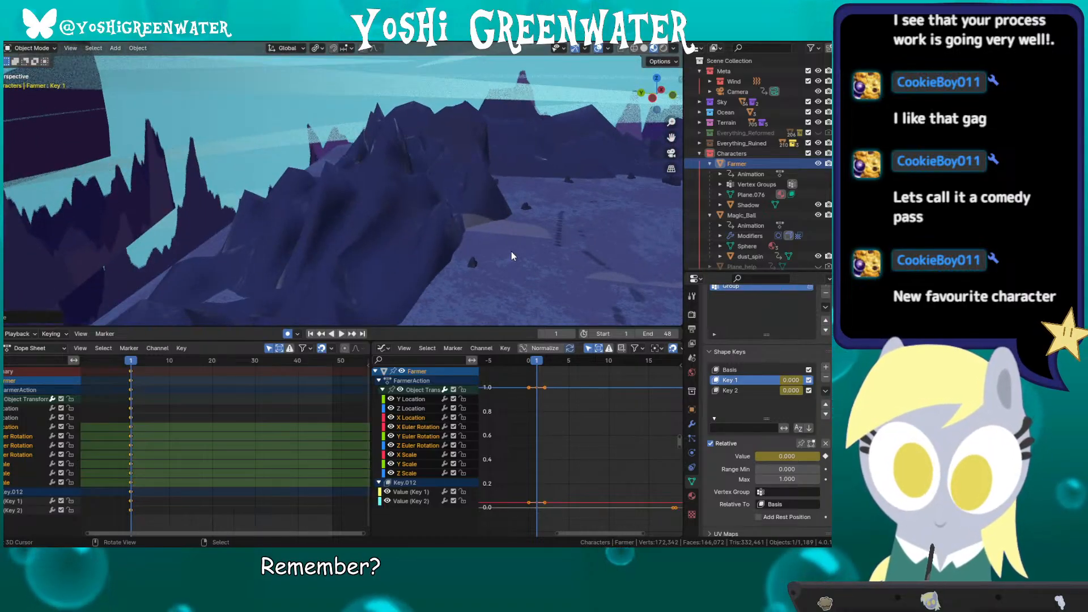
key("KP_Decimal")
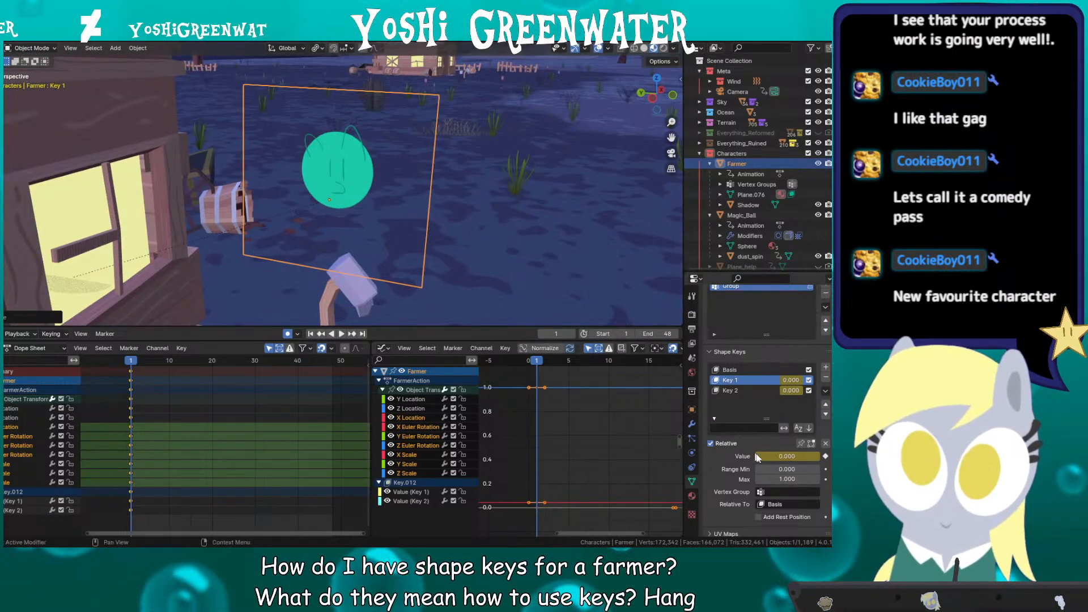
Step: Try out the Farmer's Key 1 shape key, raising its value to 0.219 at frame 45
left_click_drag(774, 456, 820, 456)
left_click(736, 390)
key("ctrl+z")
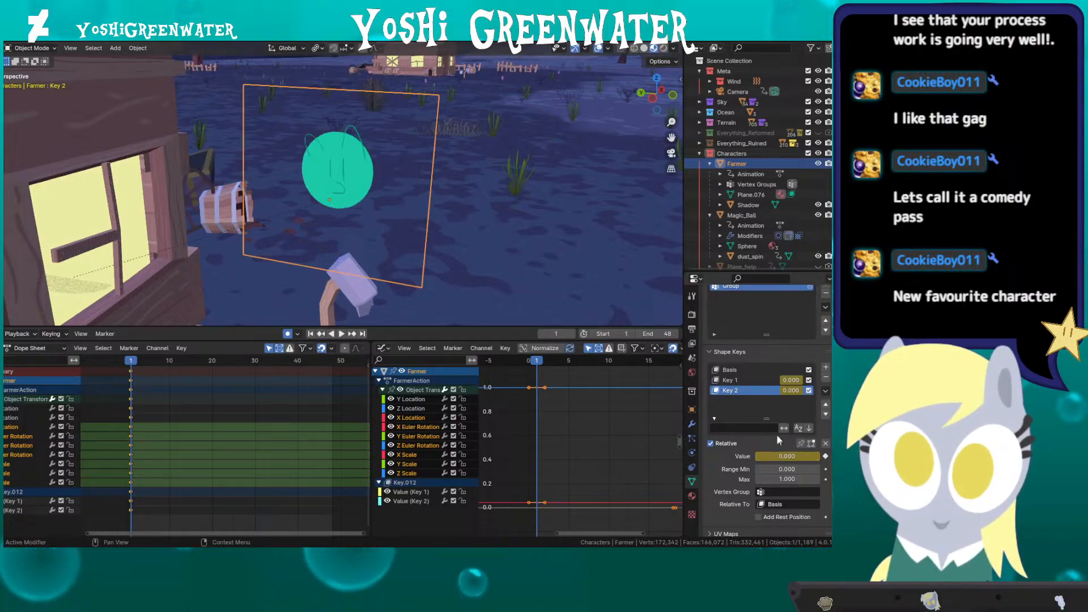
left_click(743, 379)
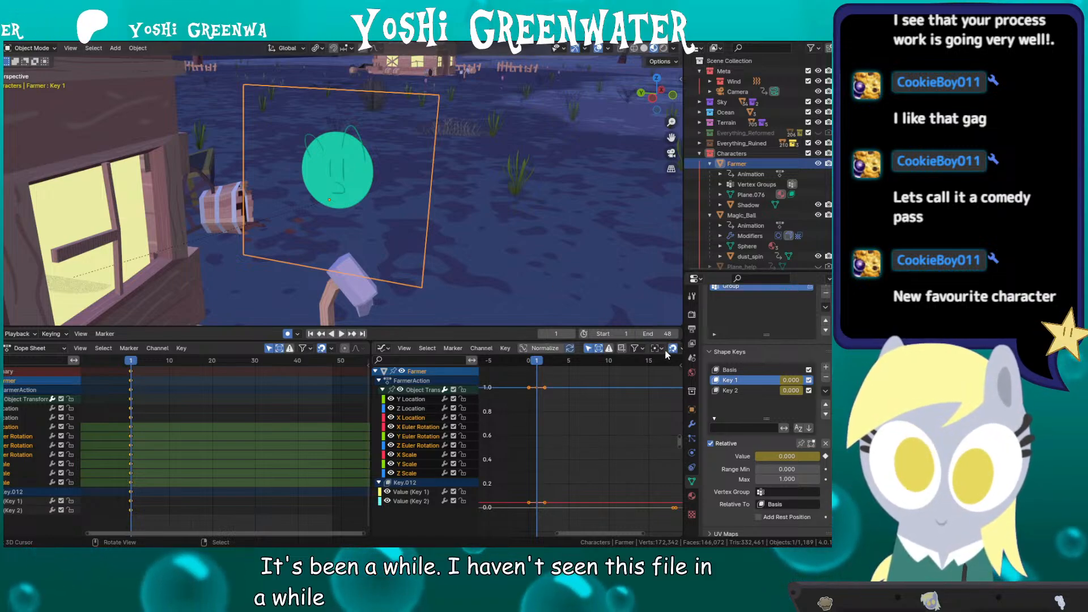
left_click_drag(770, 457, 807, 457)
left_click(318, 363)
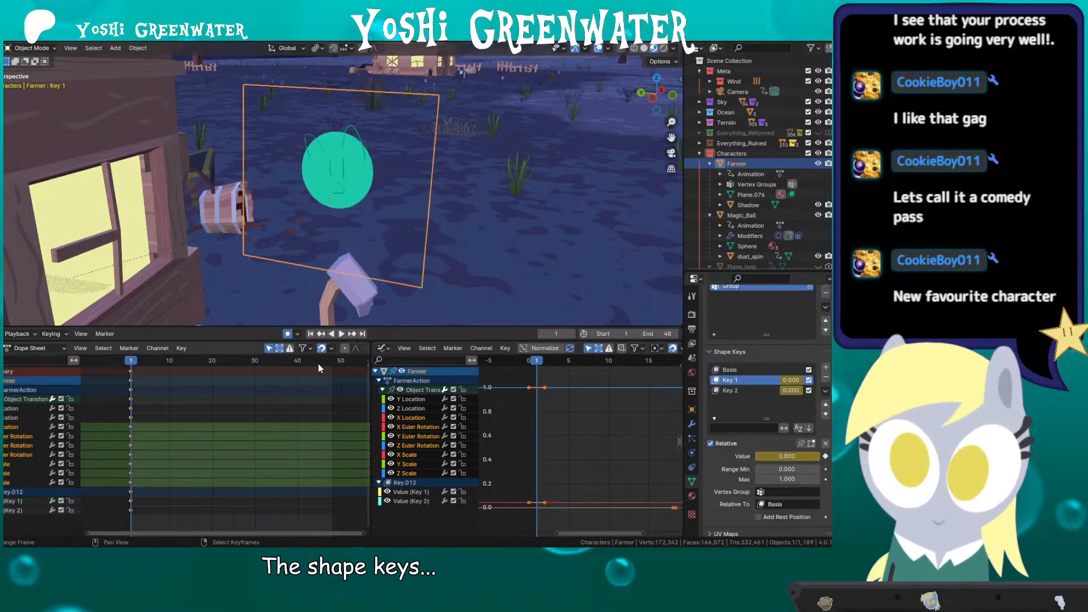
mouse_move(768, 457)
left_mouse_down()
mouse_move(827, 456)
mouse_move(782, 457)
left_mouse_up()
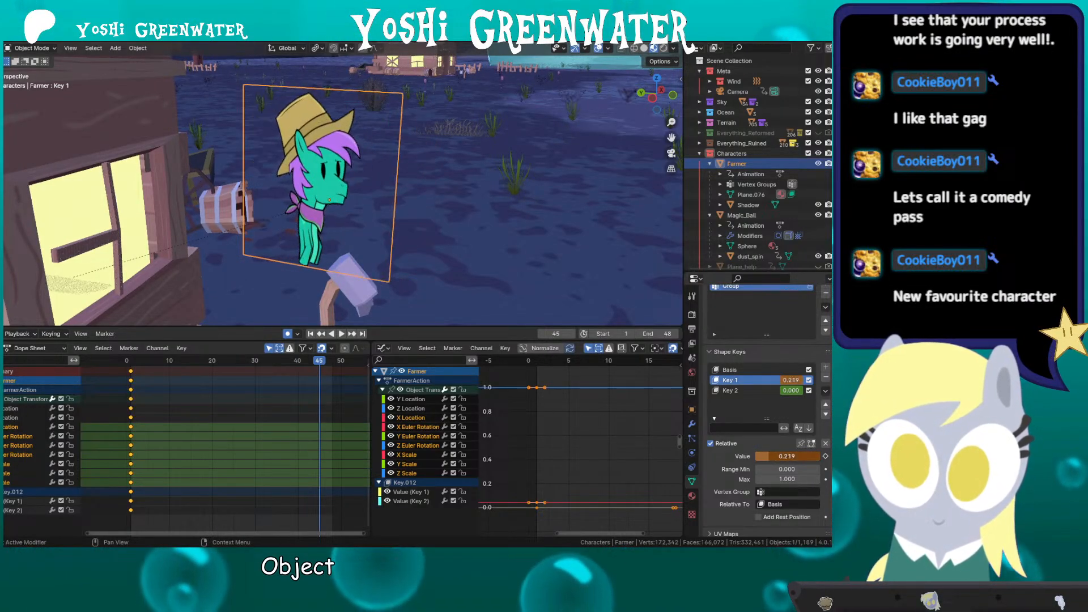
Step: Undo the shape key test and the Farmer's move into the yard, returning to frame 1
key("ctrl+z")
key("shift+Left")
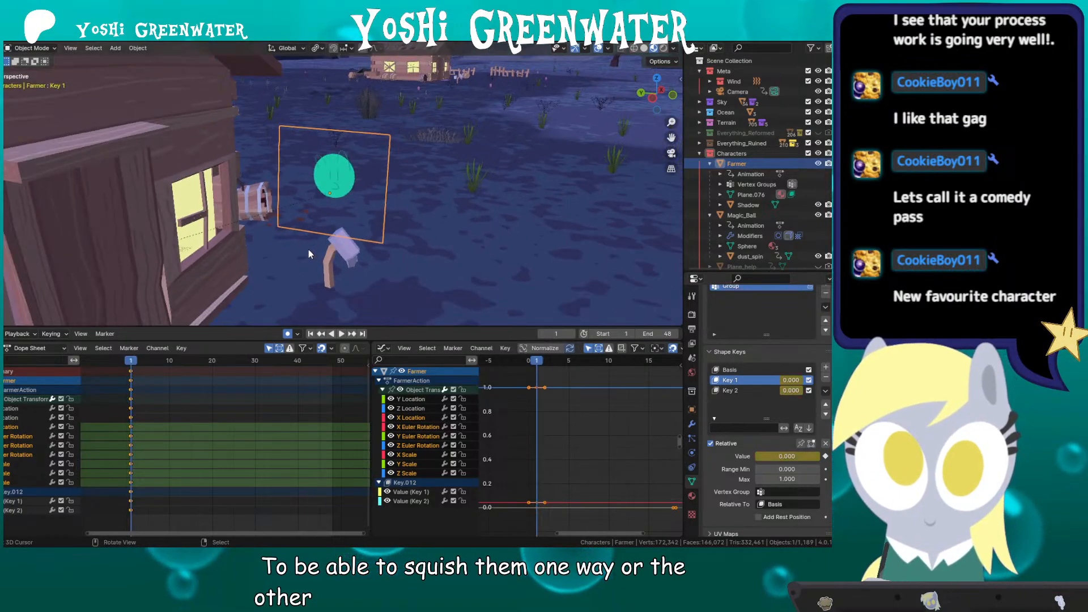
key("ctrl+z")
key("ctrl+z")
key("ctrl+z")
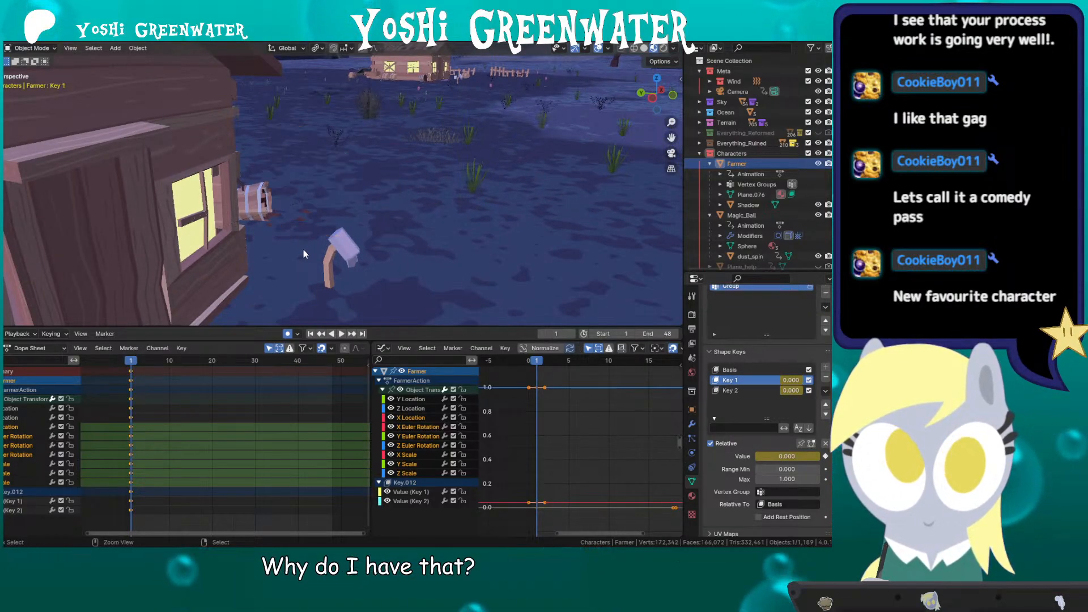
Step: Extend the scene's end frame to 100 and fit the longer frame range in the Dope Sheet
middle_click_drag(304, 249, 366, 212)
key("g")
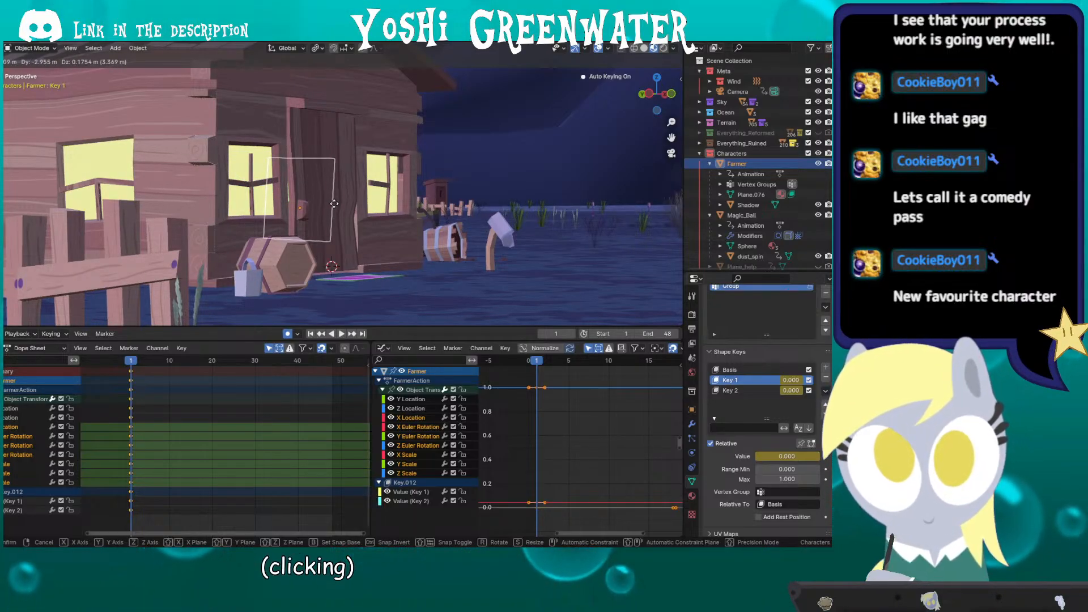
key("Escape")
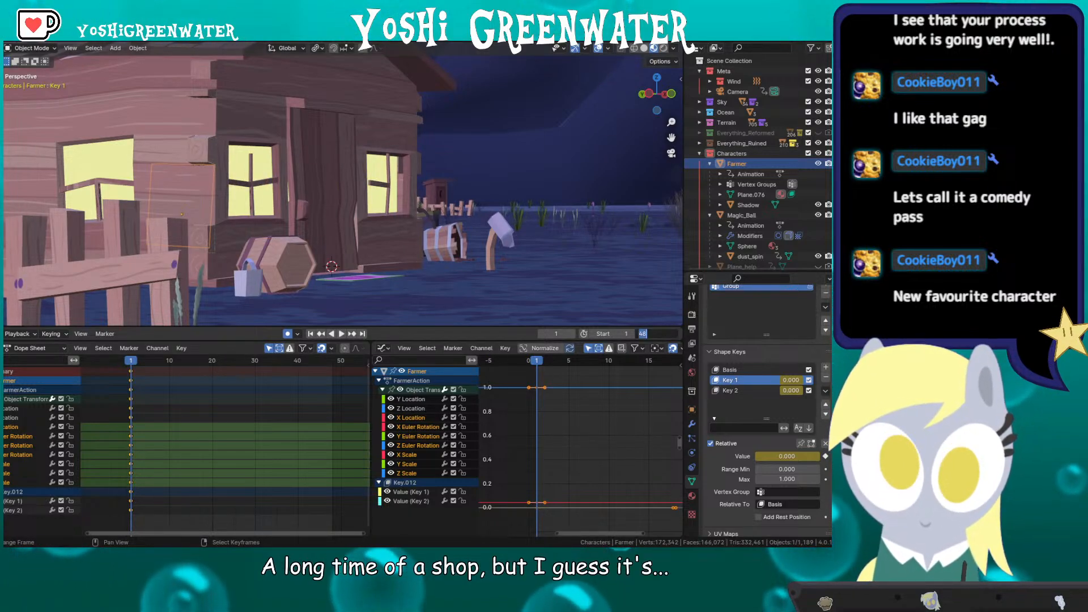
type("100")
key("Return")
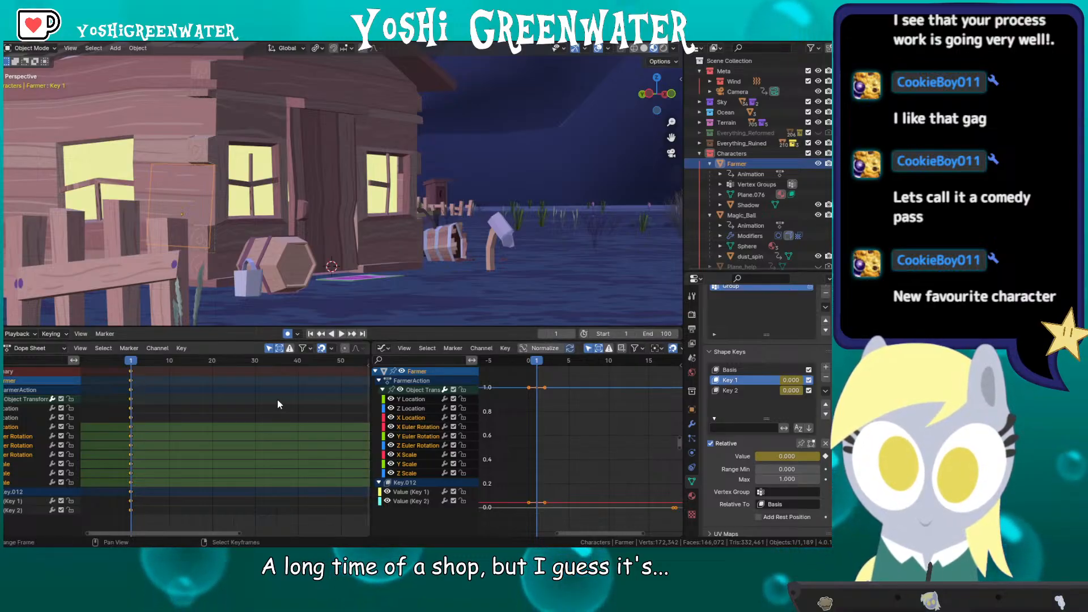
middle_click_drag(278, 400, 190, 442, "ctrl")
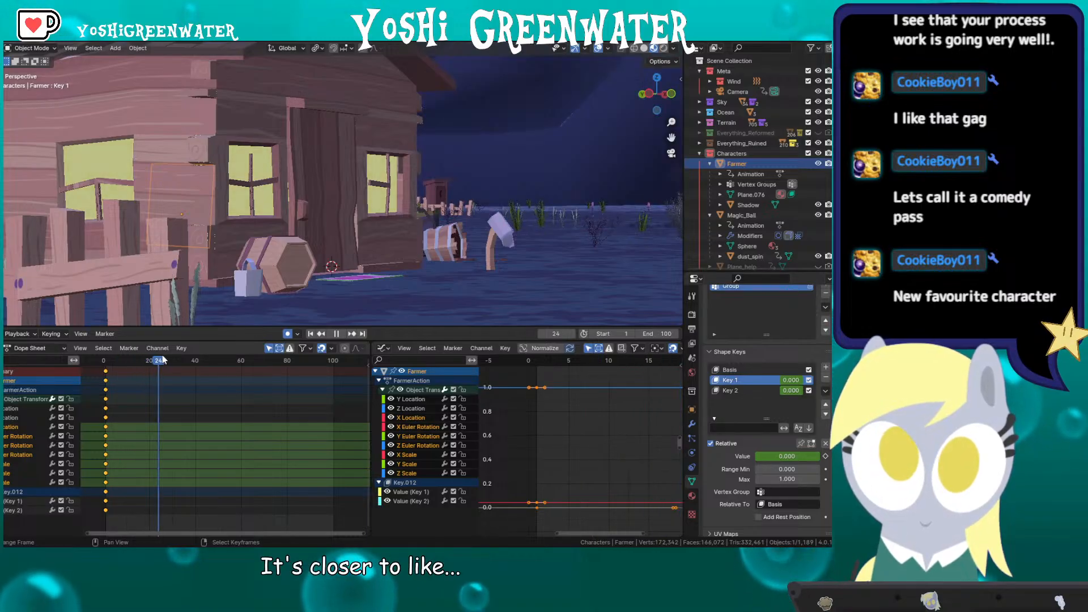
Step: At frame 48, after the door's fall, key the Farmer with a slight shift behind the wall beside the front window
left_click(328, 242)
left_click_drag(177, 367, 216, 363)
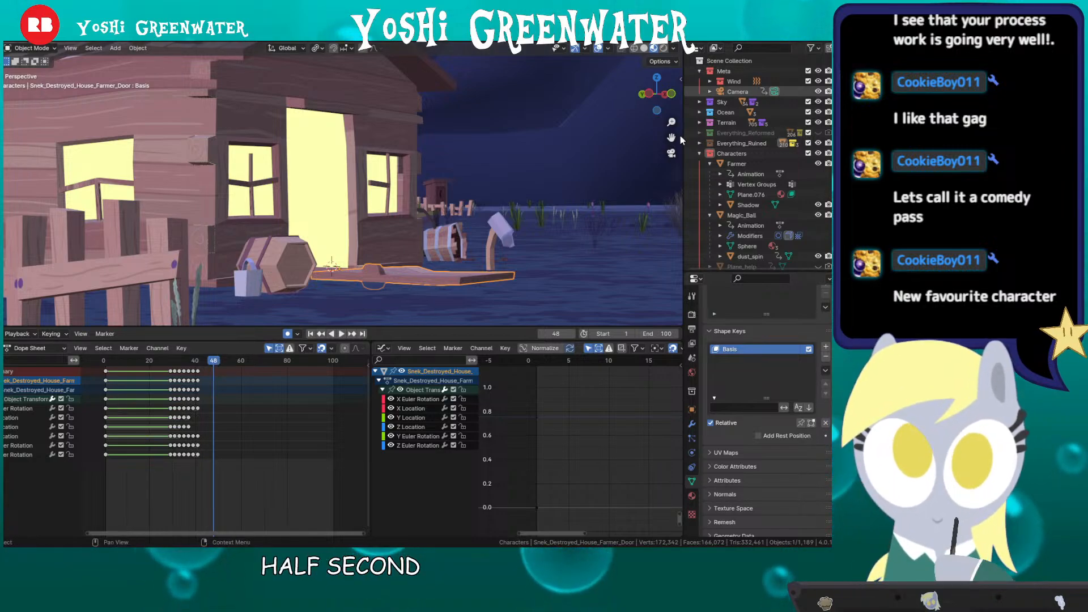
left_click(736, 164)
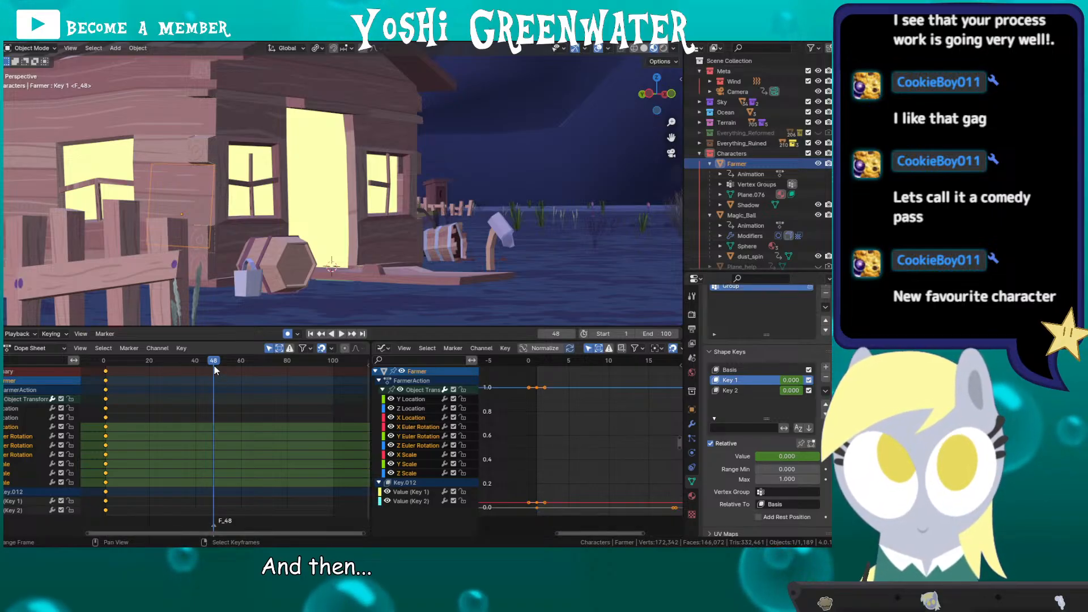
left_click_drag(214, 363, 192, 363)
key("space")
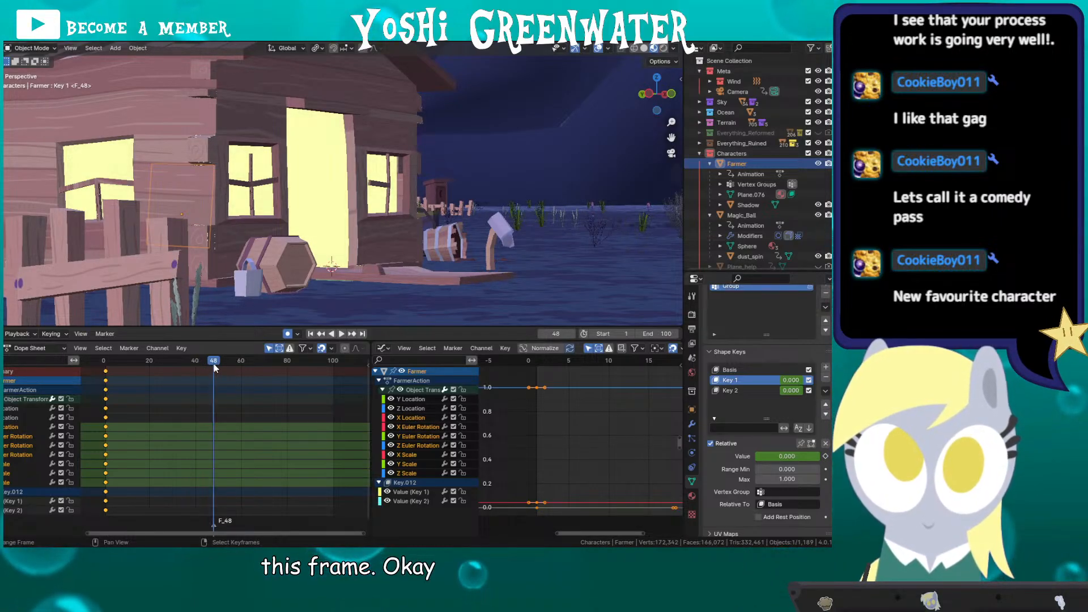
key("g")
left_click(268, 294)
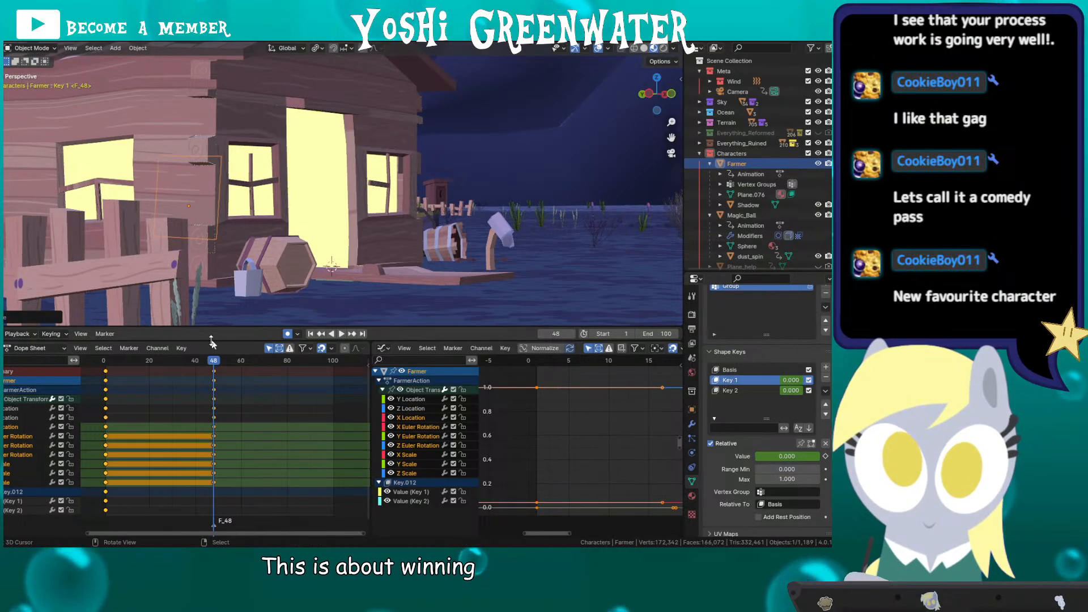
Step: At frame 65, move the Farmer about 3.46 m, mainly along negative Y, so it stands in the open doorway
key("space")
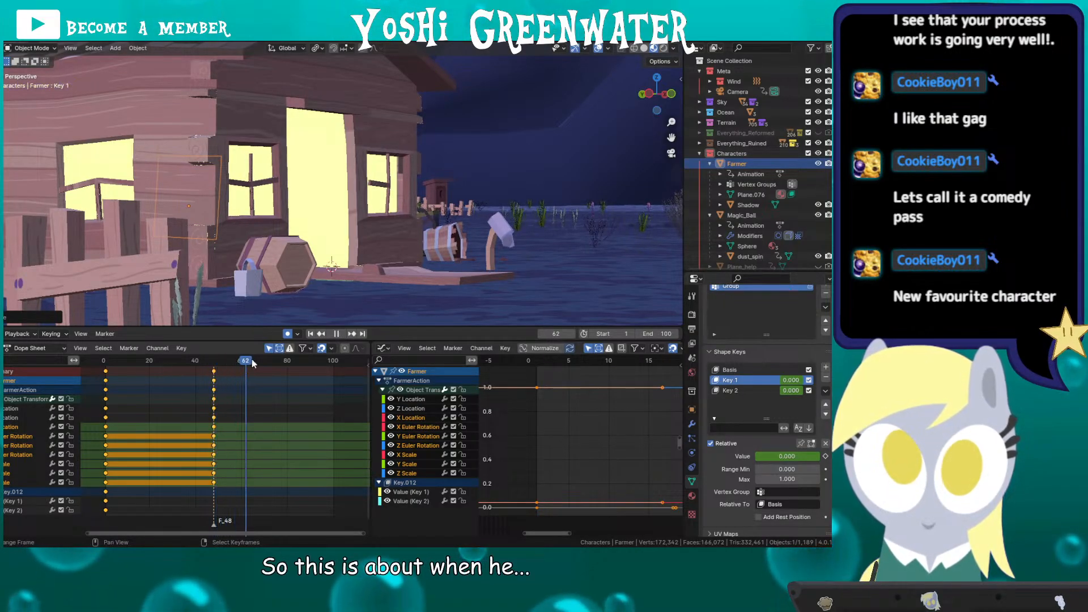
key("space")
key("g")
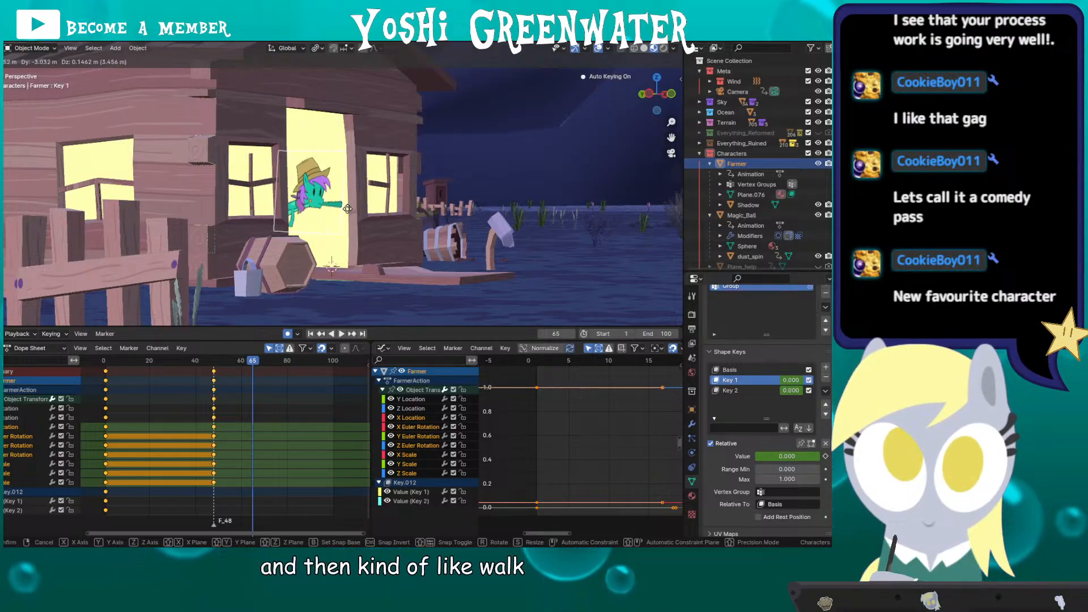
left_click(350, 210)
key("space")
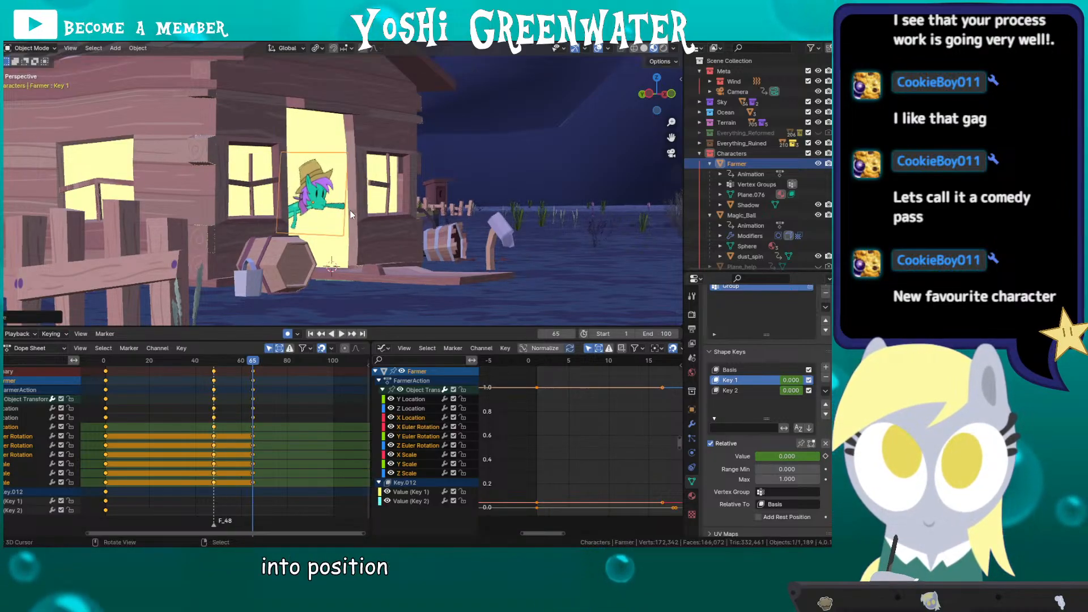
Step: Review the Farmer's walk into the doorway, and at frame 73 key its X rotation at -11.956°
left_click(202, 368)
left_click_drag(203, 367, 271, 362)
key("space")
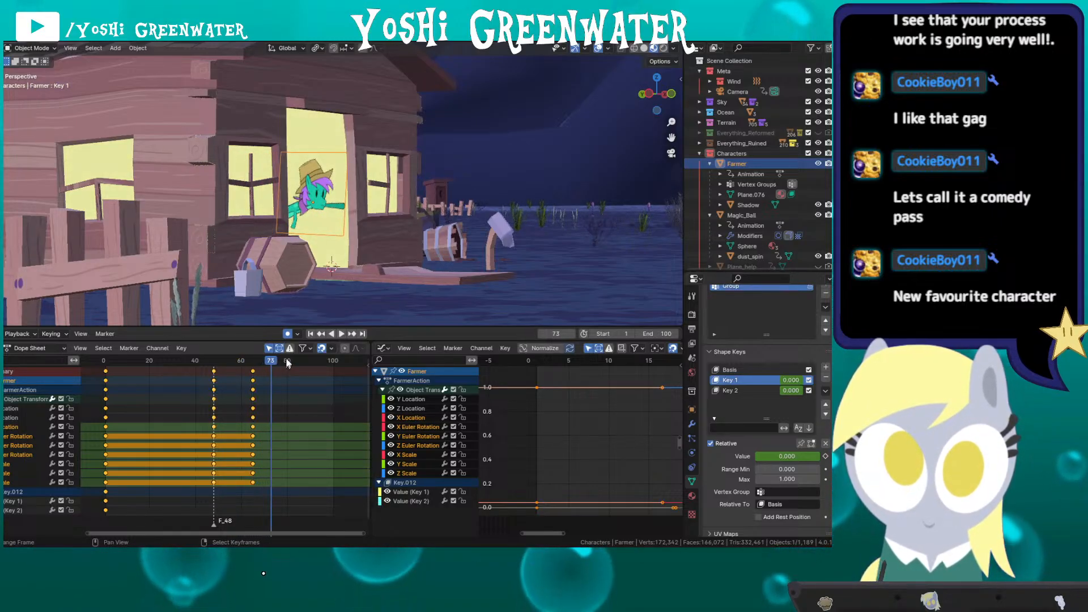
right_click(398, 202, "shift")
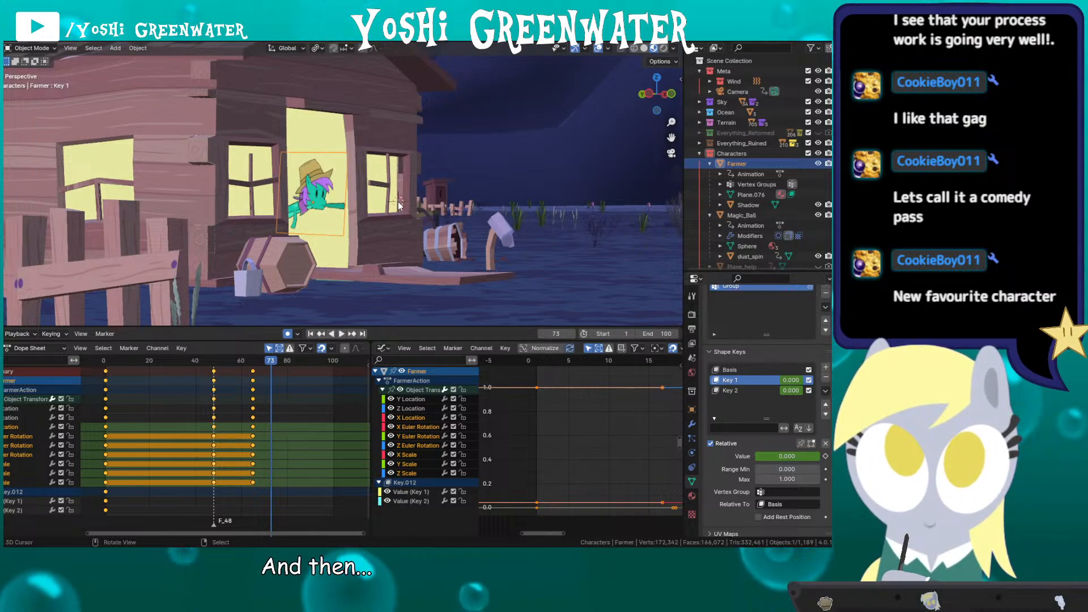
left_click(692, 409)
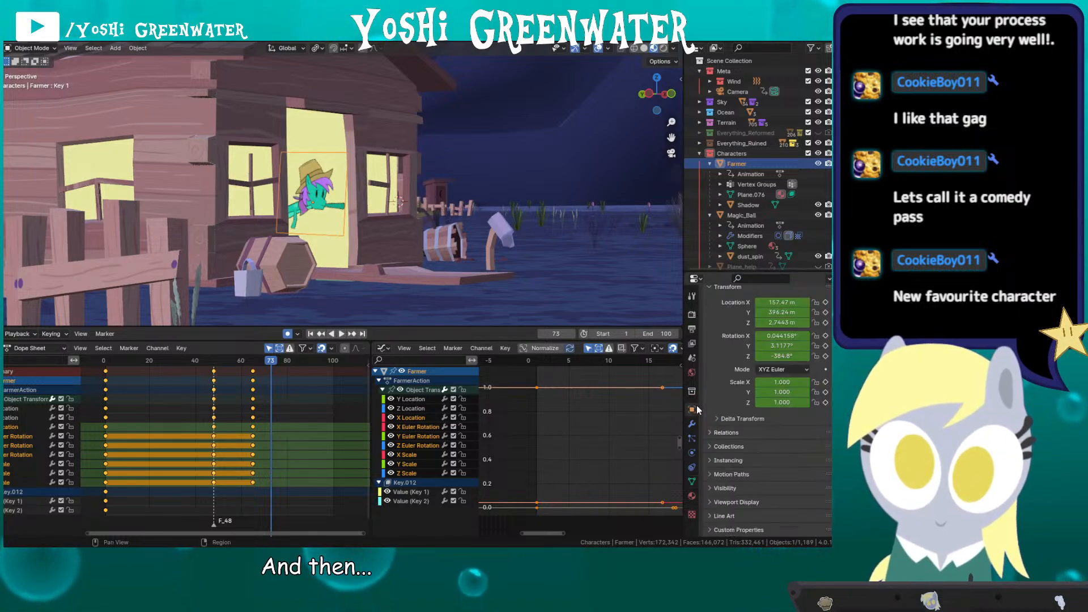
left_click(825, 336)
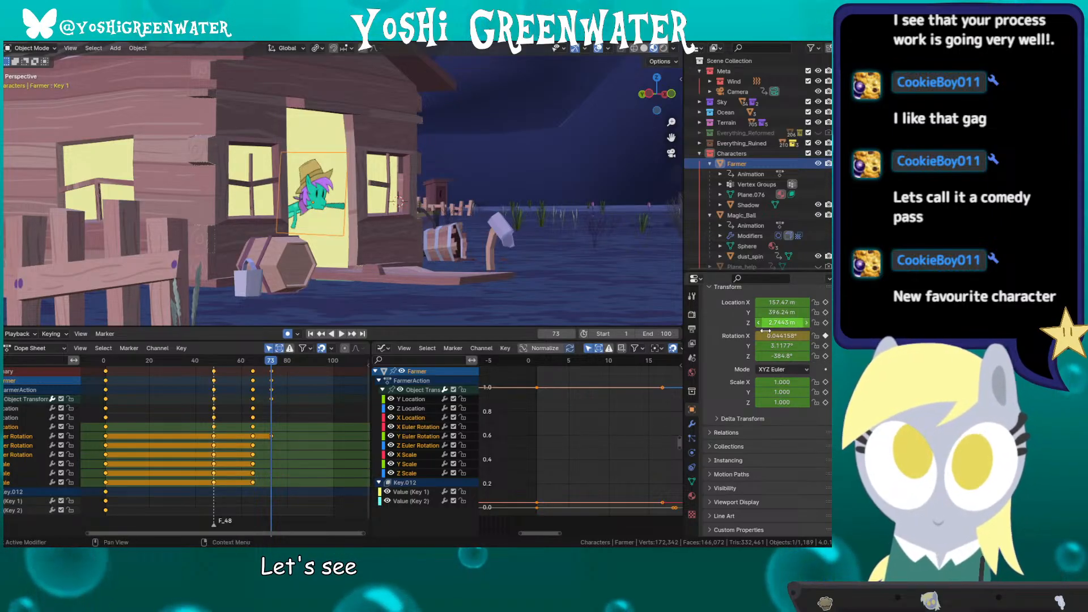
mouse_move(782, 335)
left_mouse_down()
mouse_move(816, 336)
mouse_move(793, 335)
left_mouse_up()
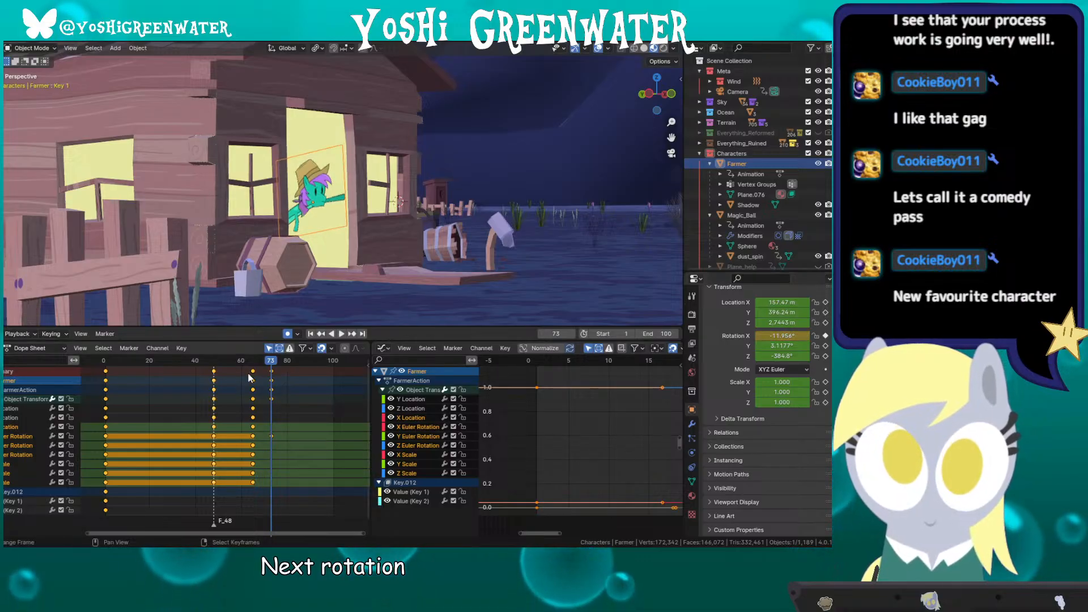
Step: Shift the Farmer's frame 73 rotation key one frame earlier and set its X rotation to about 22° at frame 77
key("space")
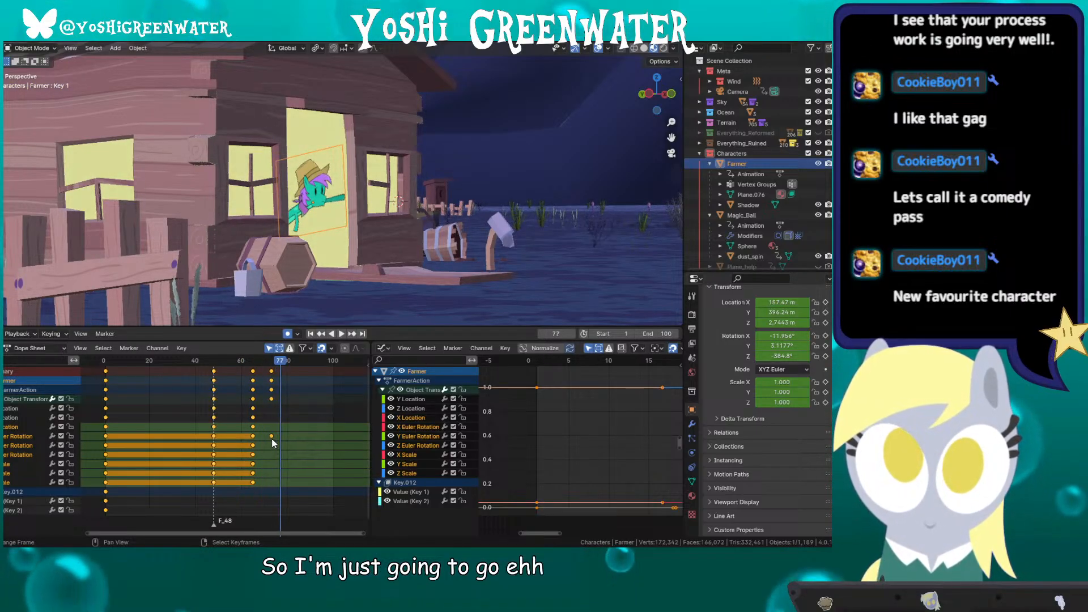
left_click_drag(272, 442, 268, 444)
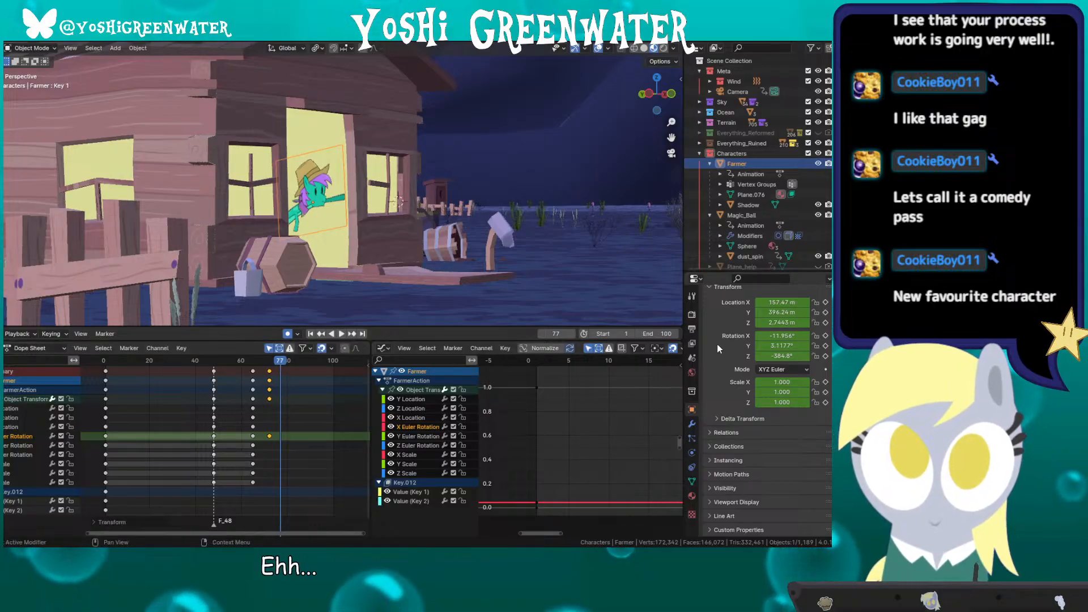
left_click_drag(782, 335, 812, 336)
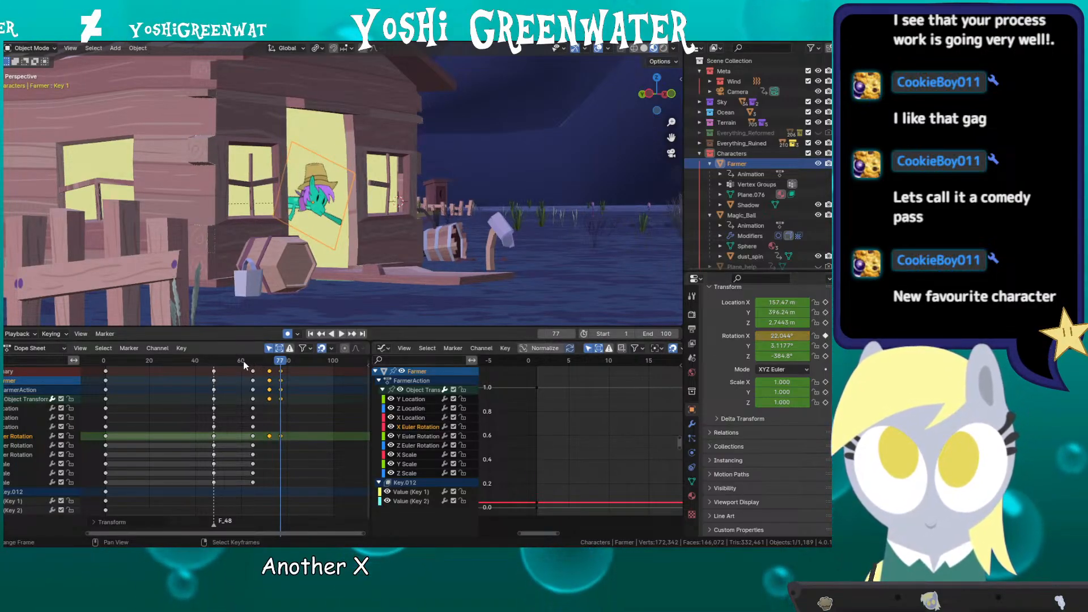
Step: Play back the tilt and paste a copy of the Farmer's two X rotation keys starting at frame 67
key("space")
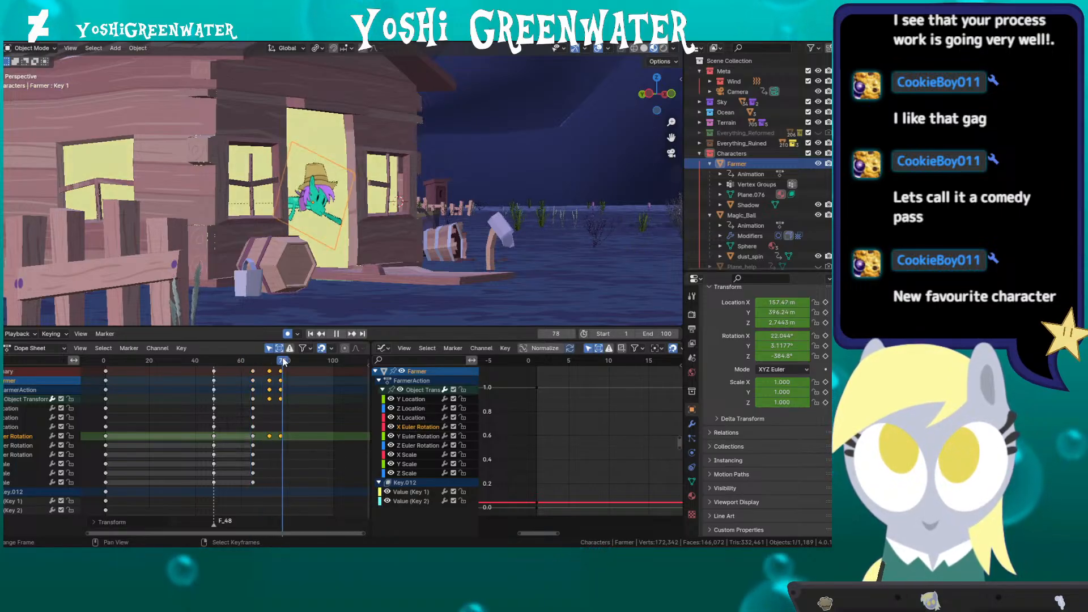
left_click(255, 441)
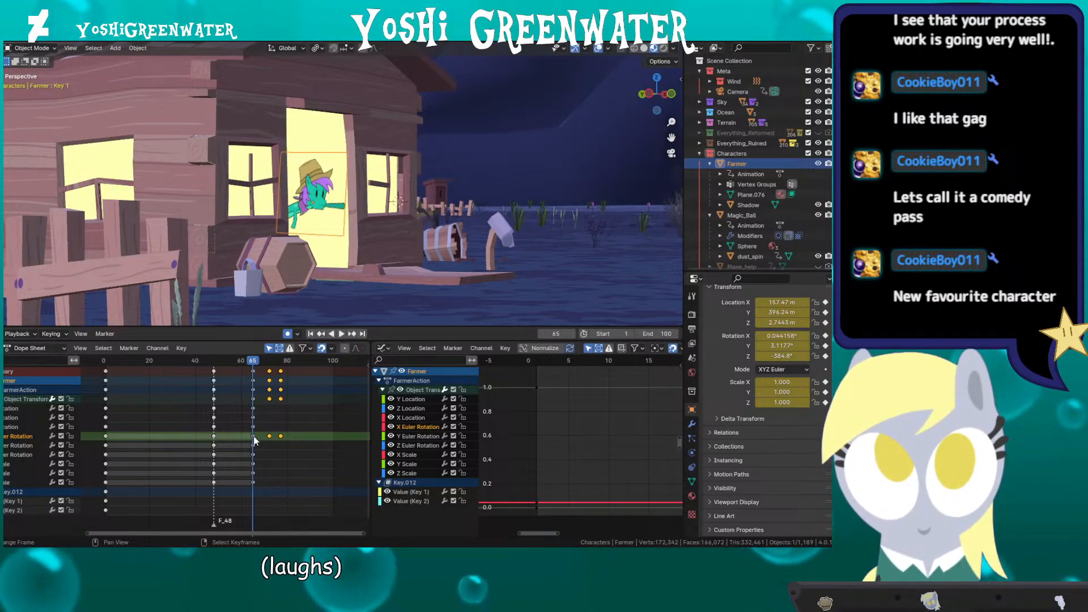
left_click(257, 441)
key("ctrl+v")
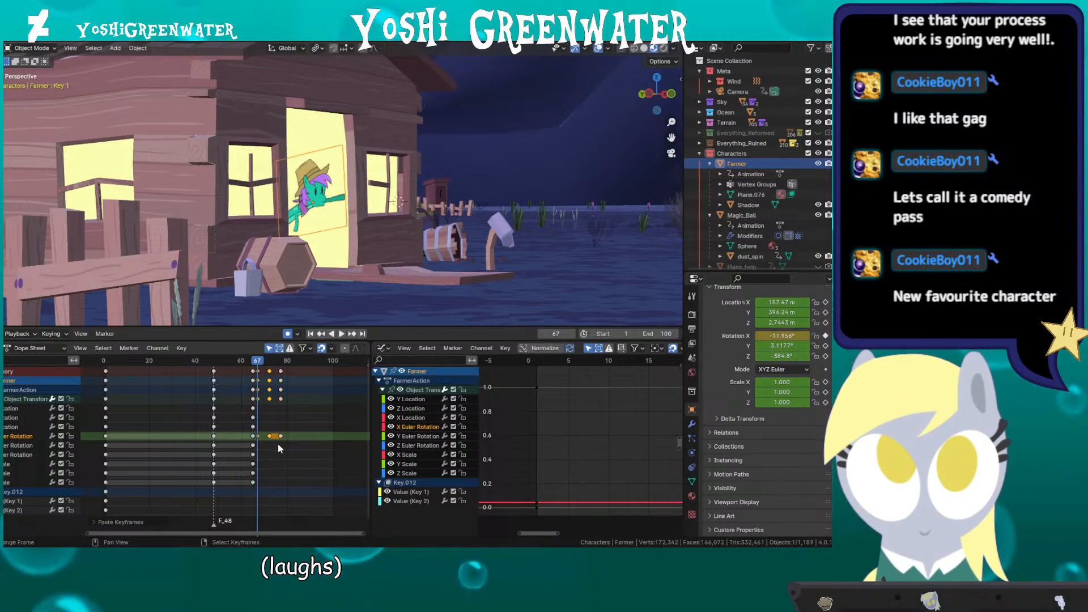
Step: Shift the Farmer's X rotation tilt keys one frame later and save the file
left_click_drag(258, 436, 256, 439)
key("b")
key("g")
left_click(260, 438)
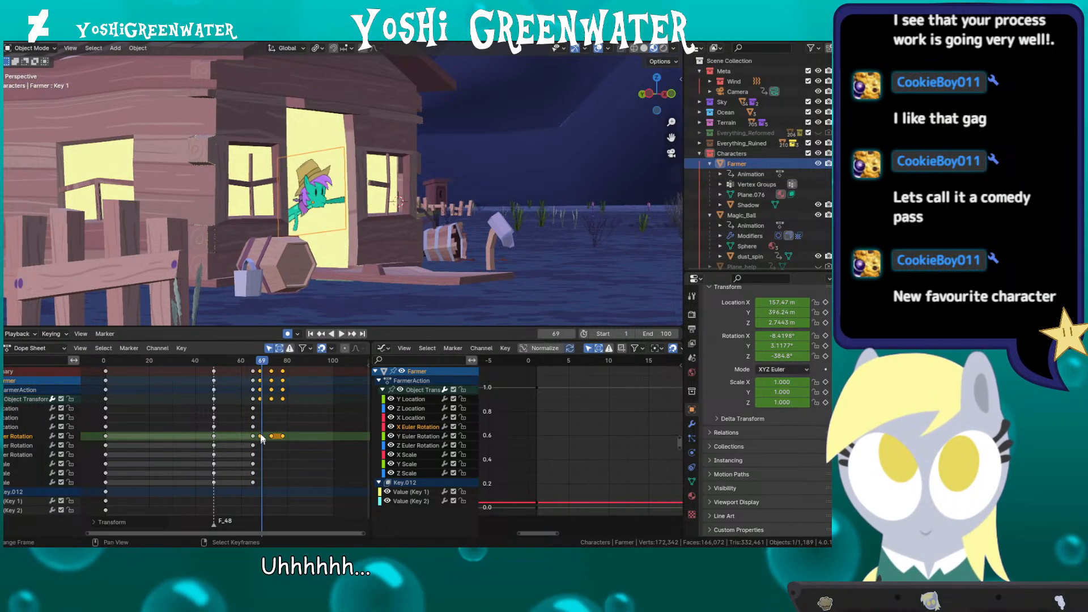
key("ctrl+s")
Step: Play back the tilt from frame 40 and shift the Farmer's X rotation tilt keys two frames later
left_click(195, 363)
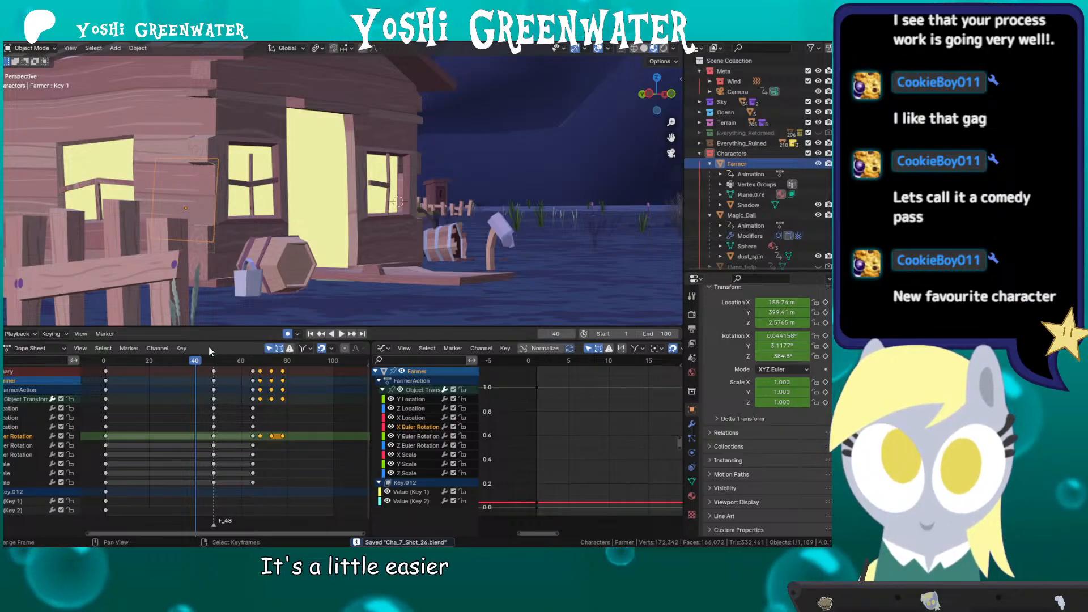
key("space")
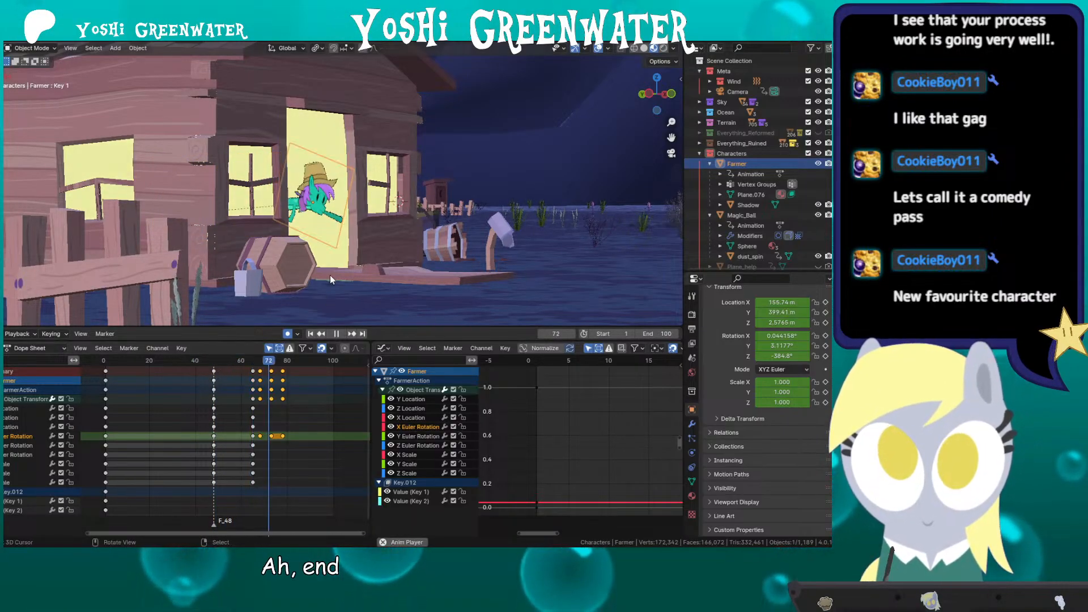
key("space")
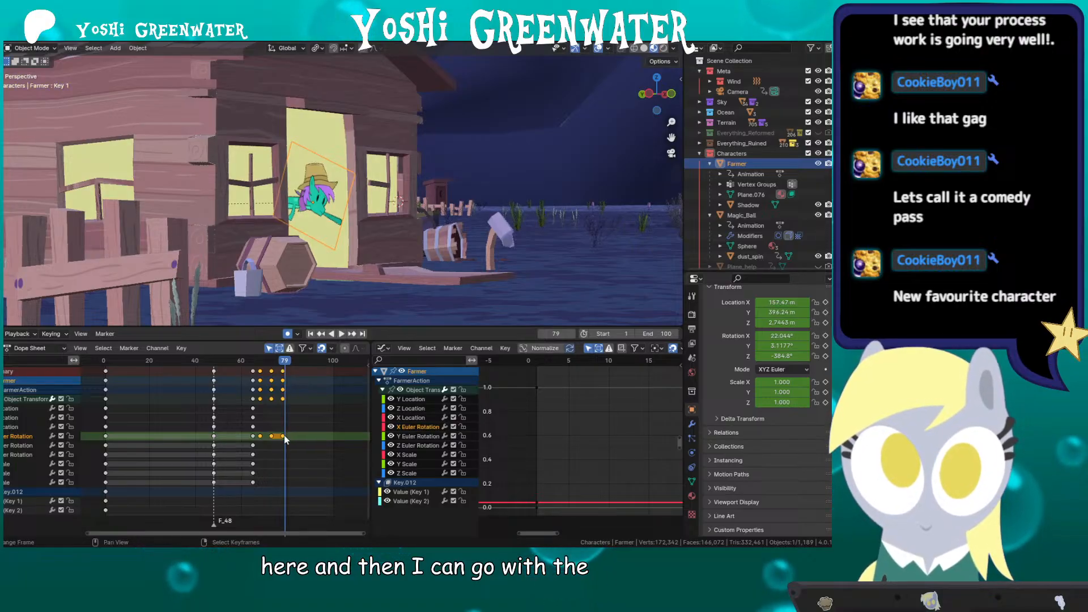
key("g")
left_click(290, 435)
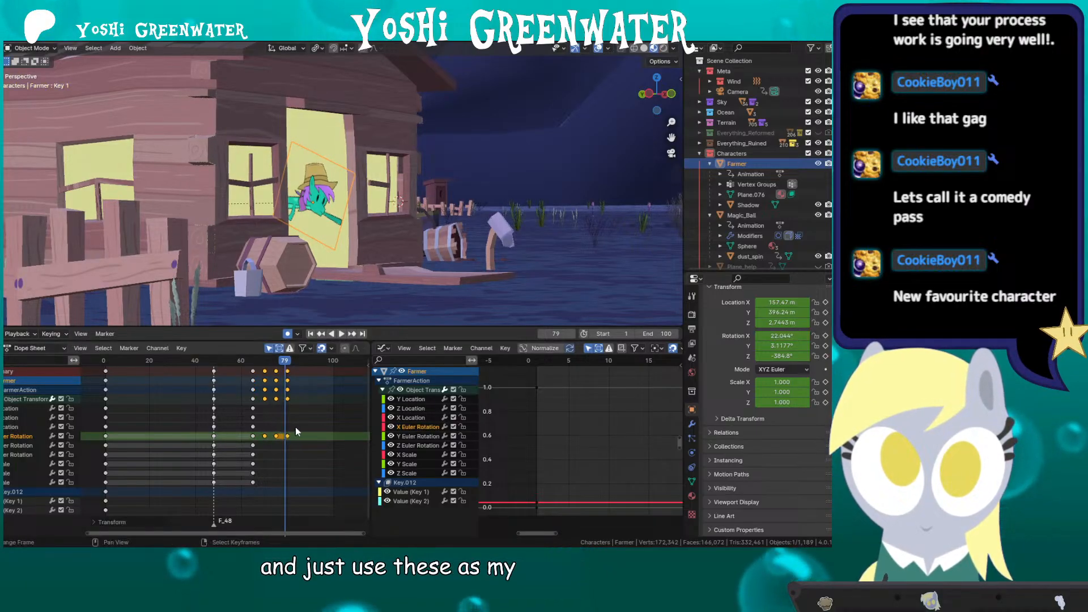
Step: Widen the tilt's spacing by moving the middle X rotation key one frame later and the last one three frames later
left_click(289, 435)
key("g")
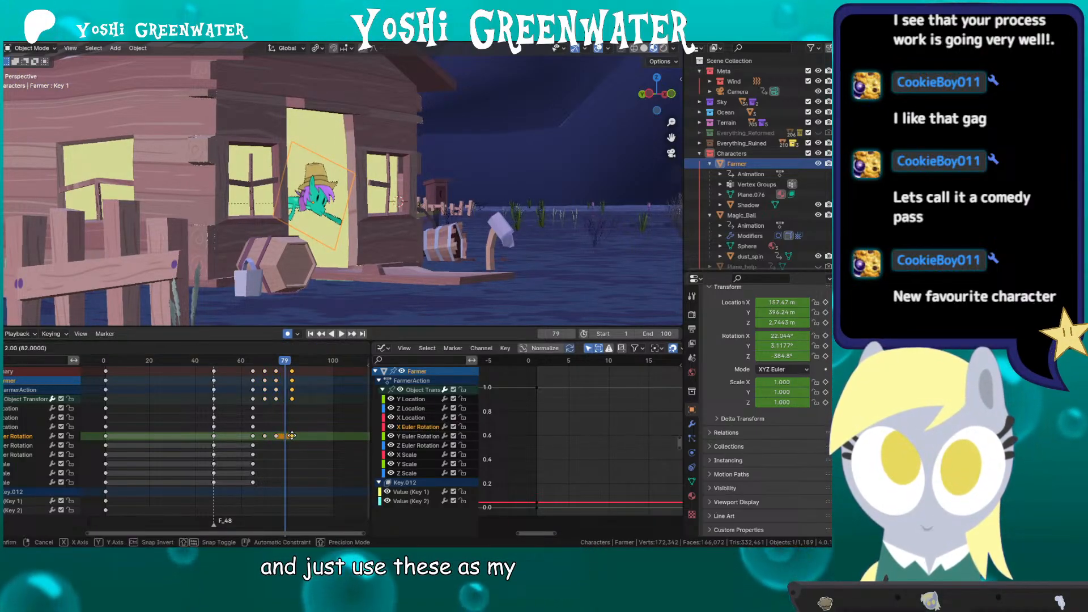
left_click(291, 436)
right_click(277, 436)
key("g")
left_click(280, 437)
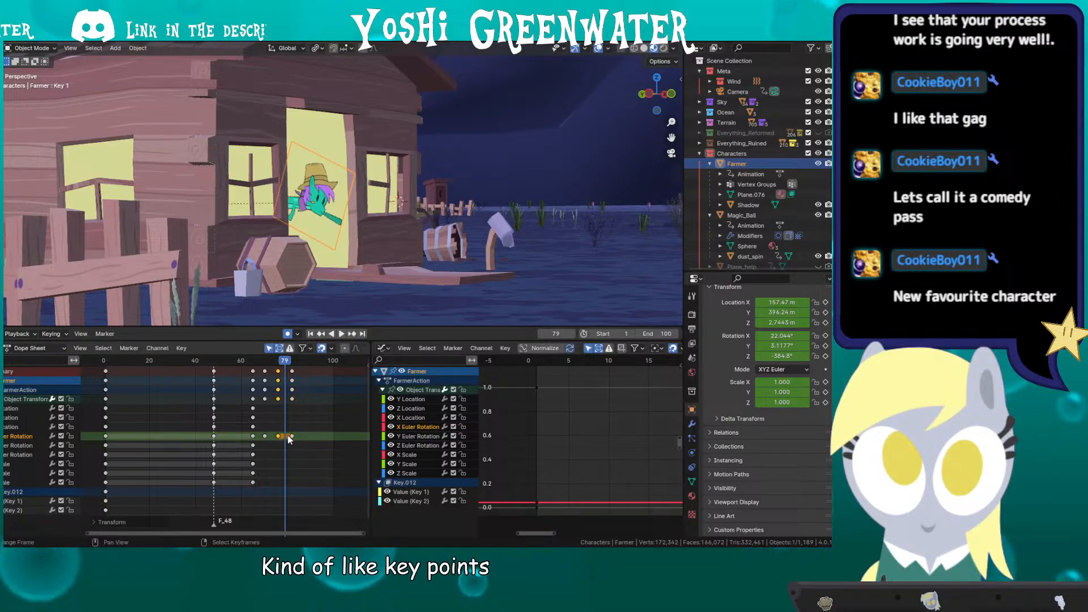
right_click(292, 435)
key("g")
left_click(294, 437)
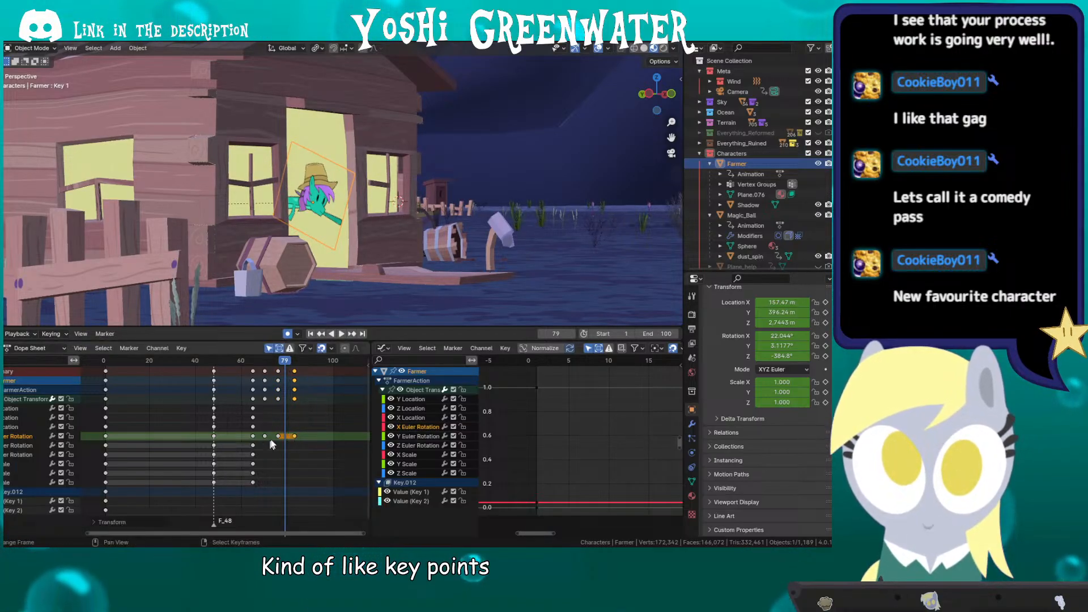
Step: Shift all three of the Farmer's tilt keys one more frame later and save the file
key("b")
left_click_drag(259, 444, 304, 431)
key("g")
left_click(306, 428)
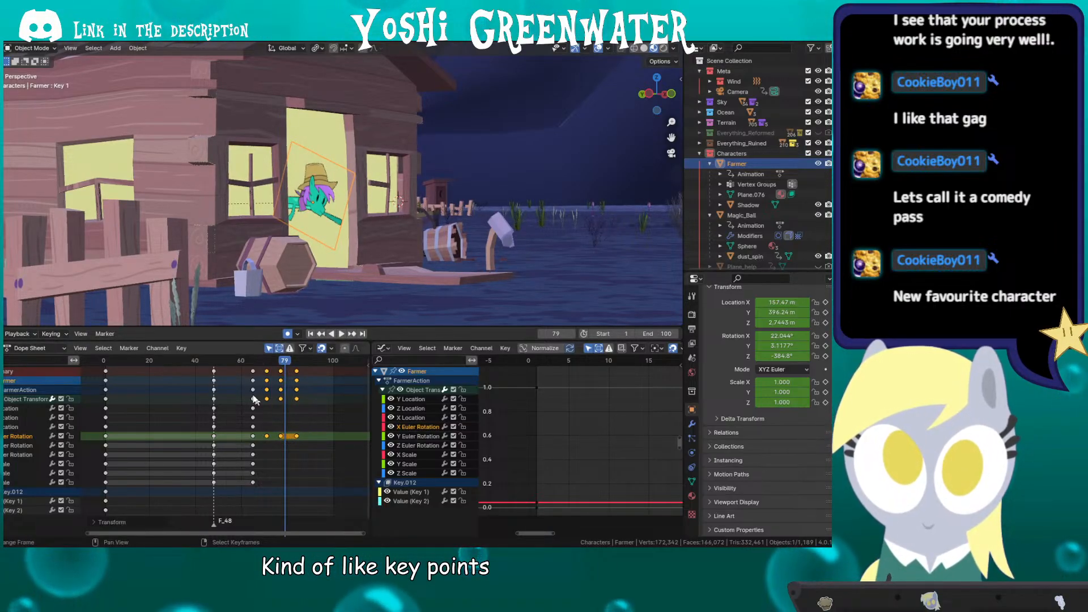
left_click(216, 361)
key("ctrl+s")
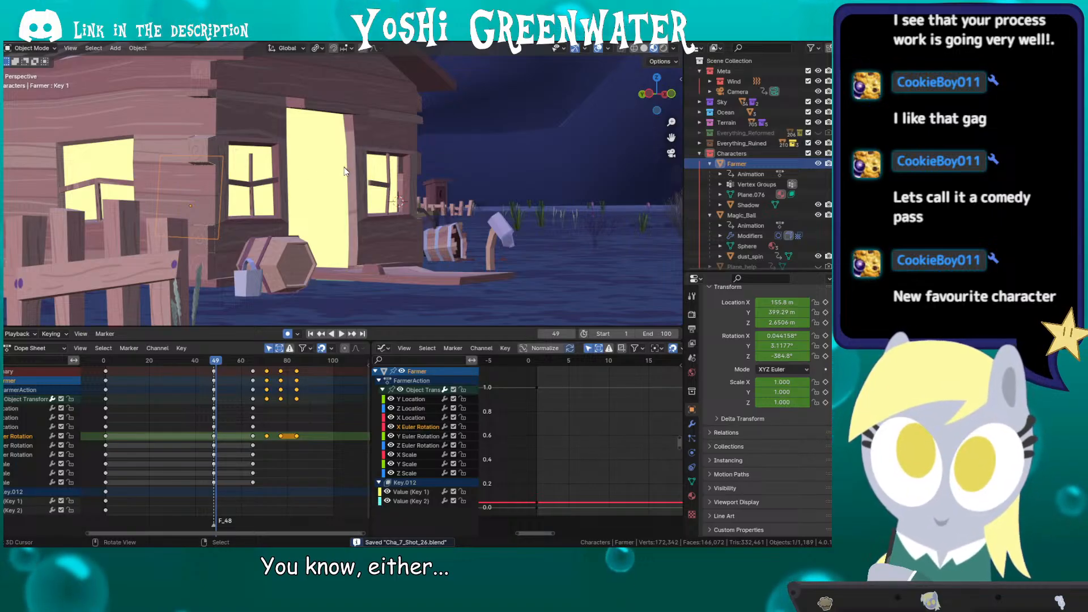
Step: Play back the walk from frame 56 and shift the Farmer's doorway and tilt keys two frames later
left_click(232, 362)
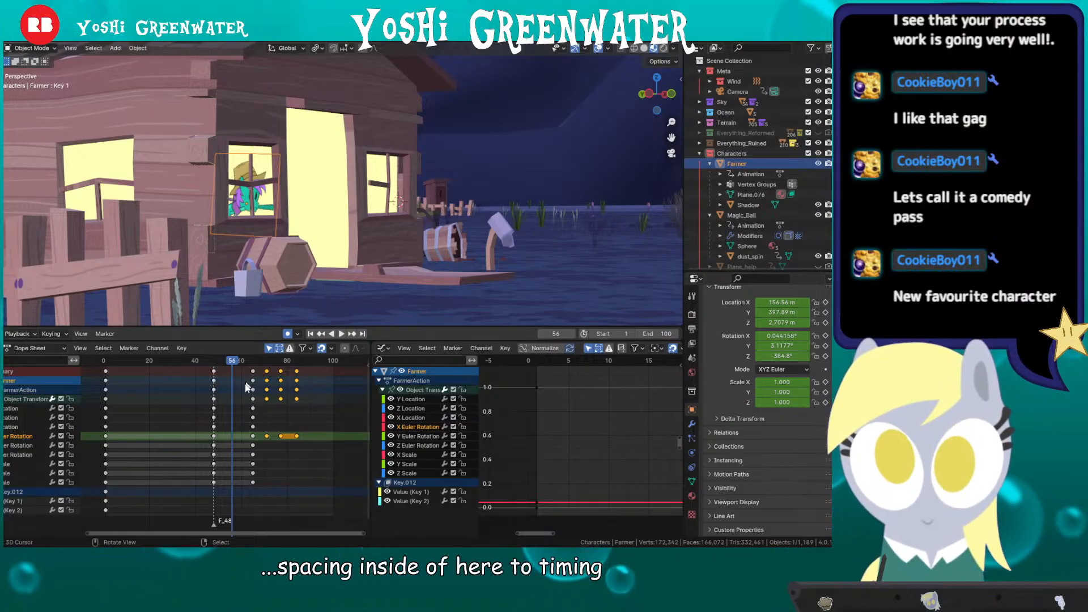
key("space")
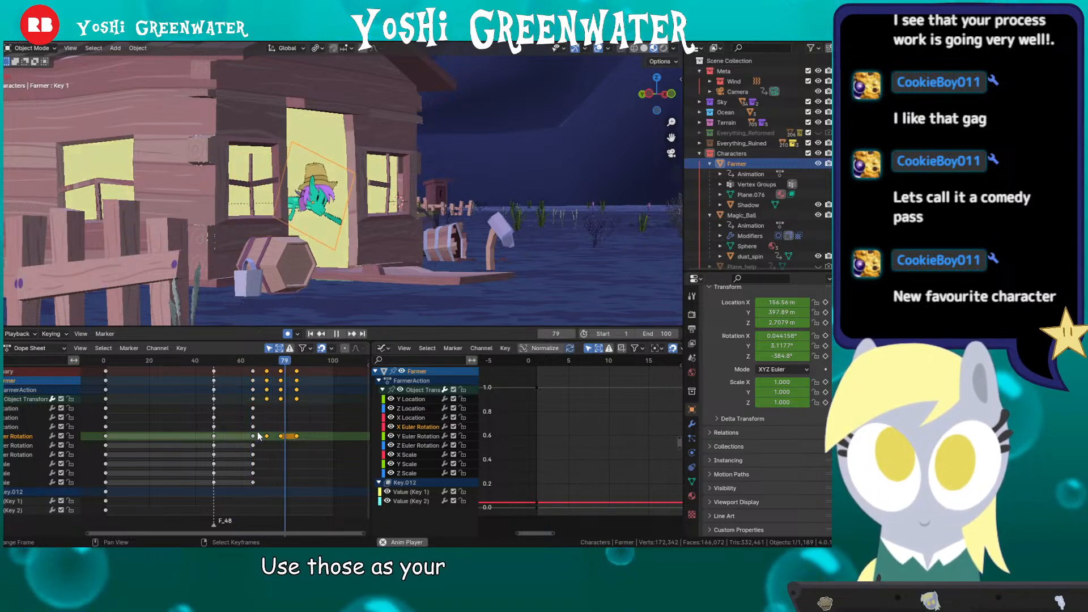
key("space")
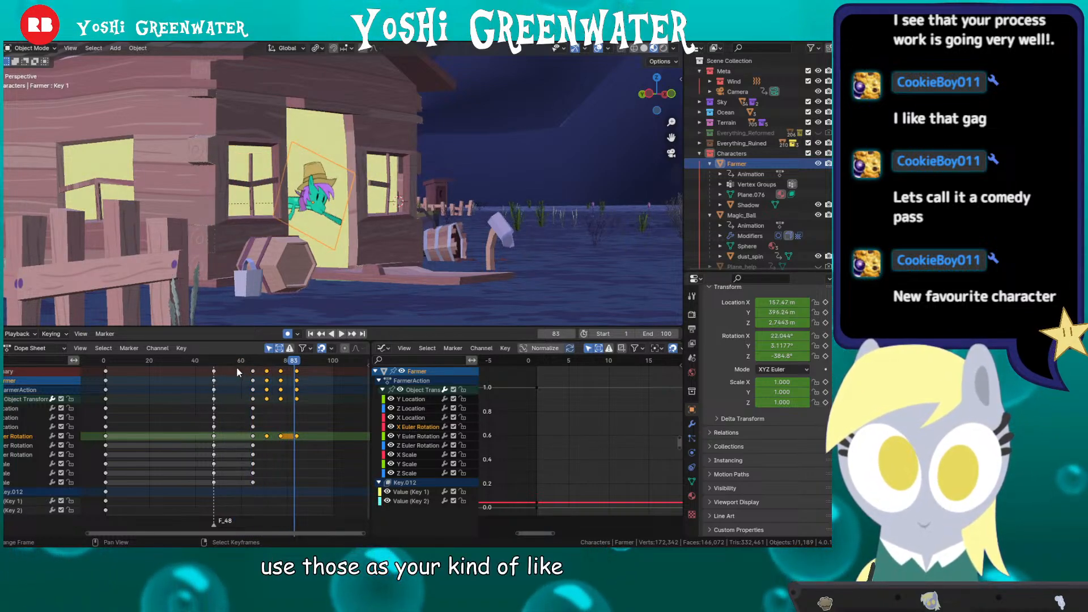
left_click_drag(239, 369, 309, 370)
key("g")
left_click(318, 370)
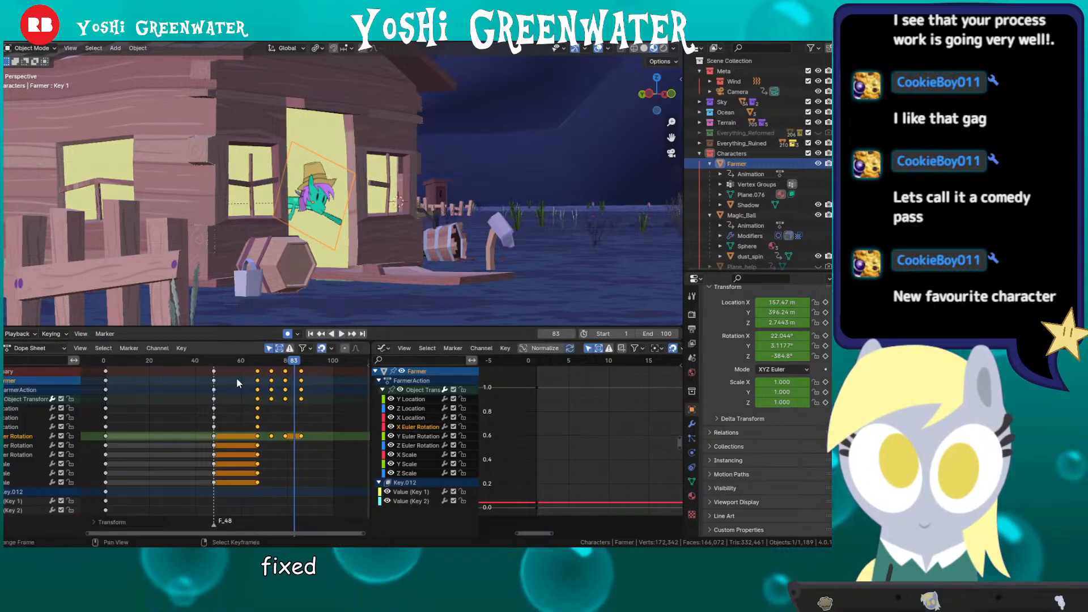
Step: Shift the Farmer's walk start keys at frame 48, together with the doorway and tilt keys, two frames later
left_click(214, 371)
key("g")
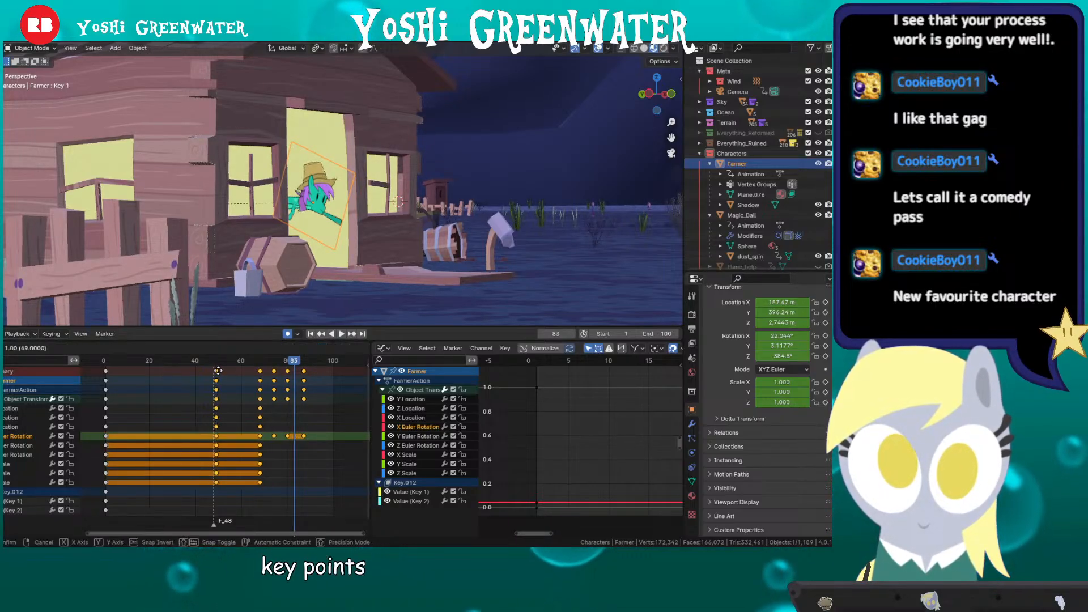
left_click(220, 370)
Step: Try moving only the Farmer's X rotation keys from the doorway pose onward two frames later, and undo it
left_click_drag(249, 436, 327, 436)
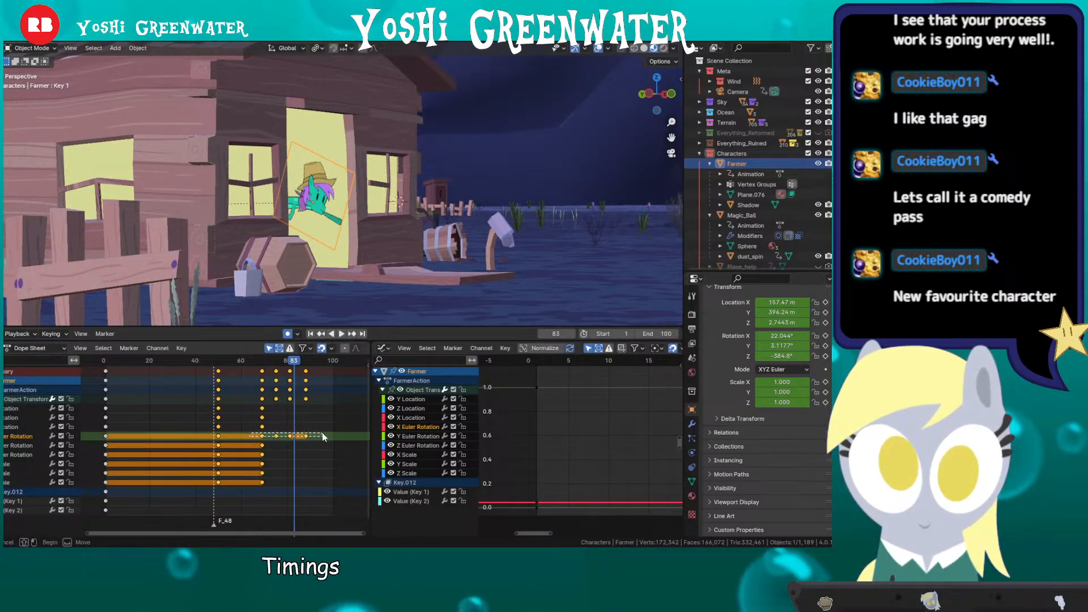
key("g")
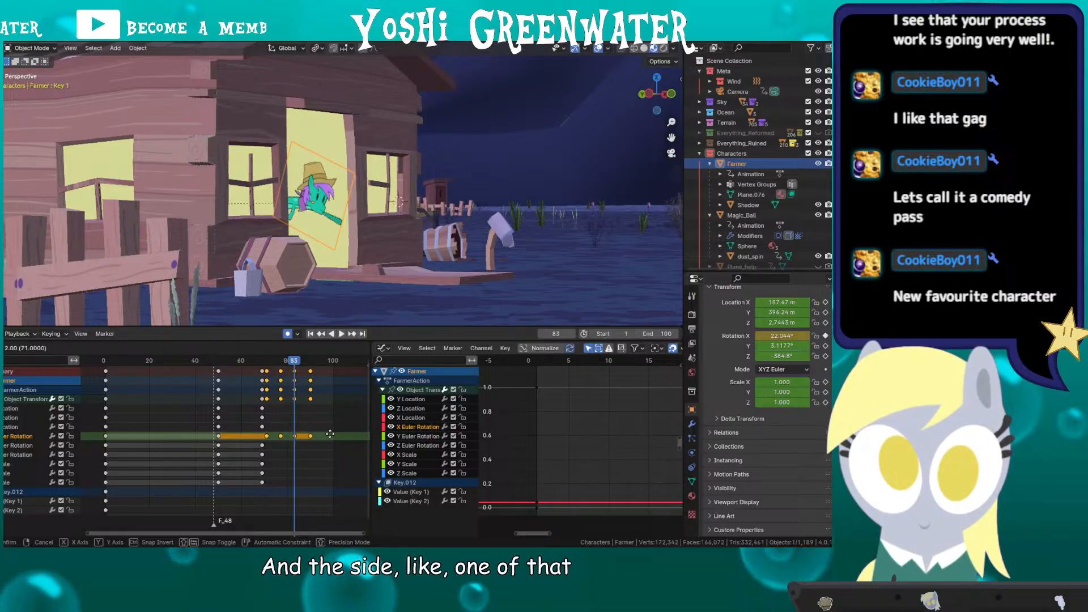
left_click(330, 435)
key("ctrl+z")
Step: Shift all of the Farmer's doorway and tilt keys one frame later and play back the walk and tilt
left_click_drag(248, 374, 338, 368)
key("g")
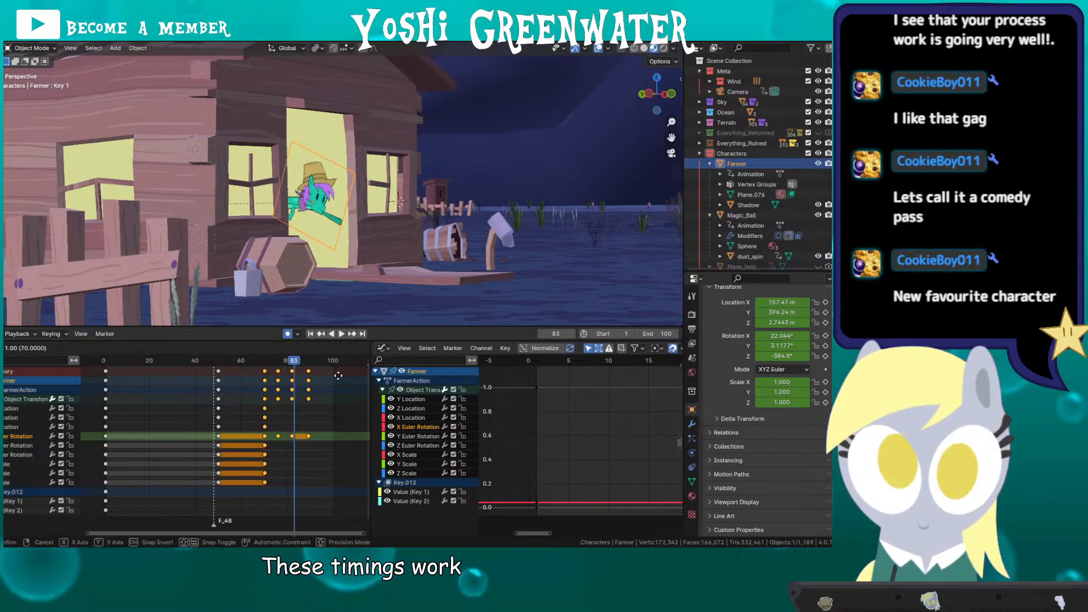
left_click(339, 375)
left_click(189, 363)
key("space")
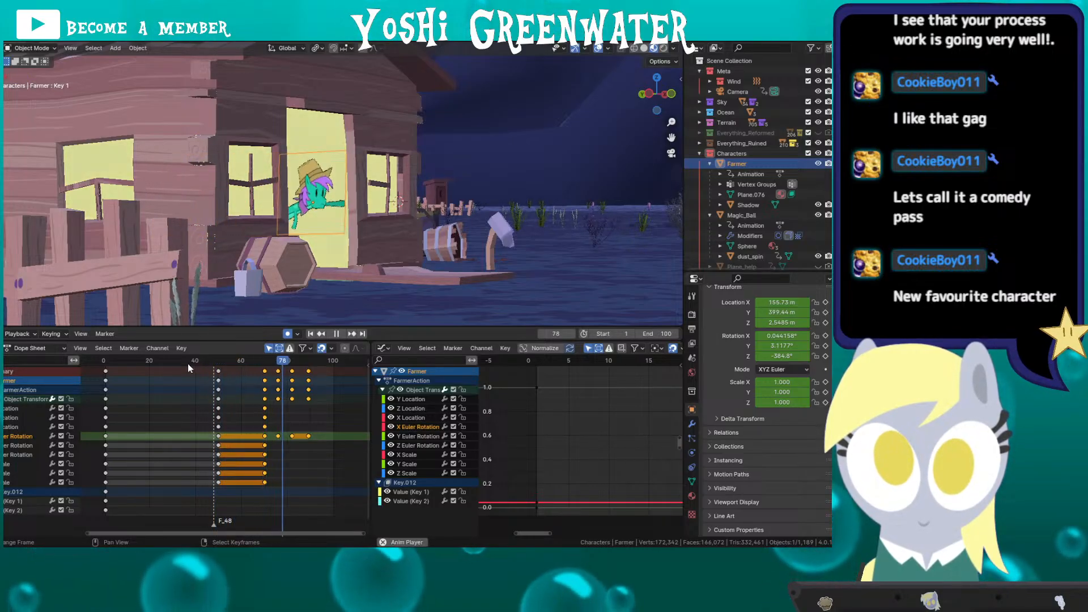
key("space")
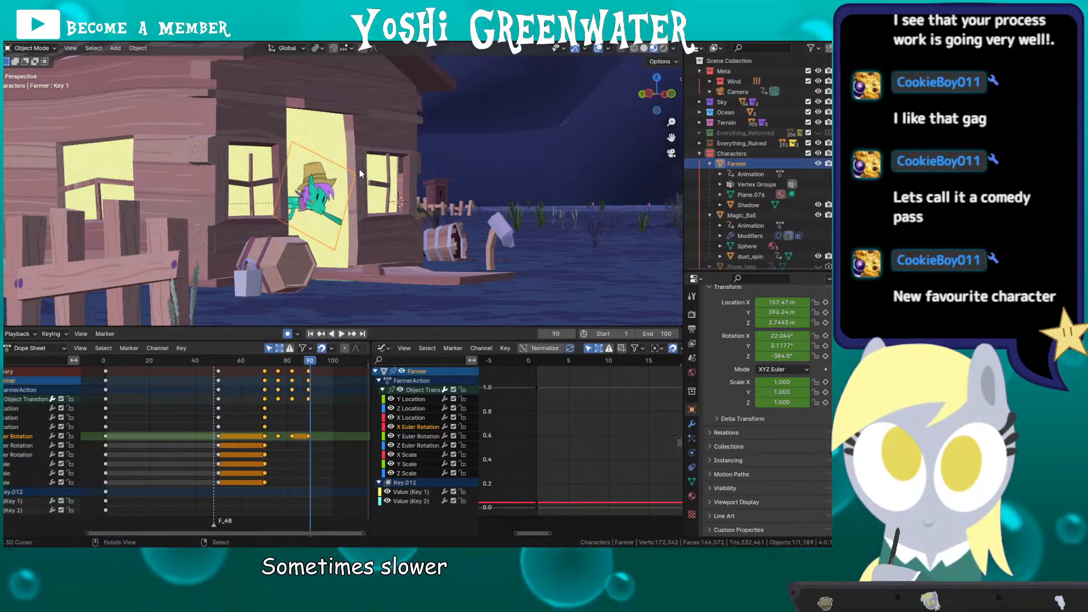
Step: Switch the viewport to solid shading and play back the Farmer's walk into the doorway
key("z")
left_click(434, 168)
left_click(203, 362)
key("space")
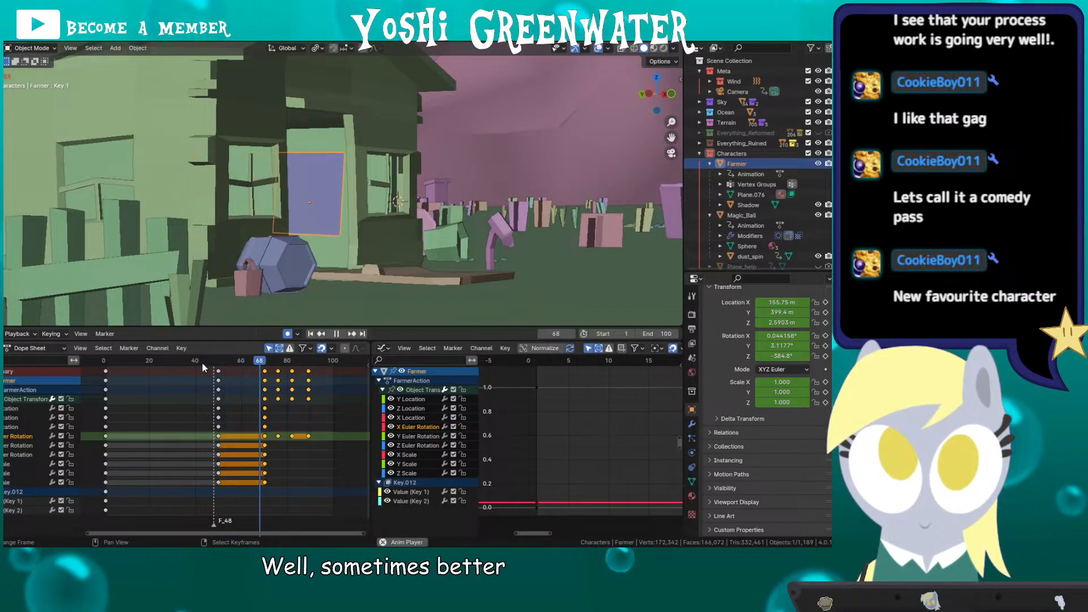
Step: Try linear interpolation on the Farmer's X rotation key at frame 50 and play back the walk
left_click(219, 445)
key("t")
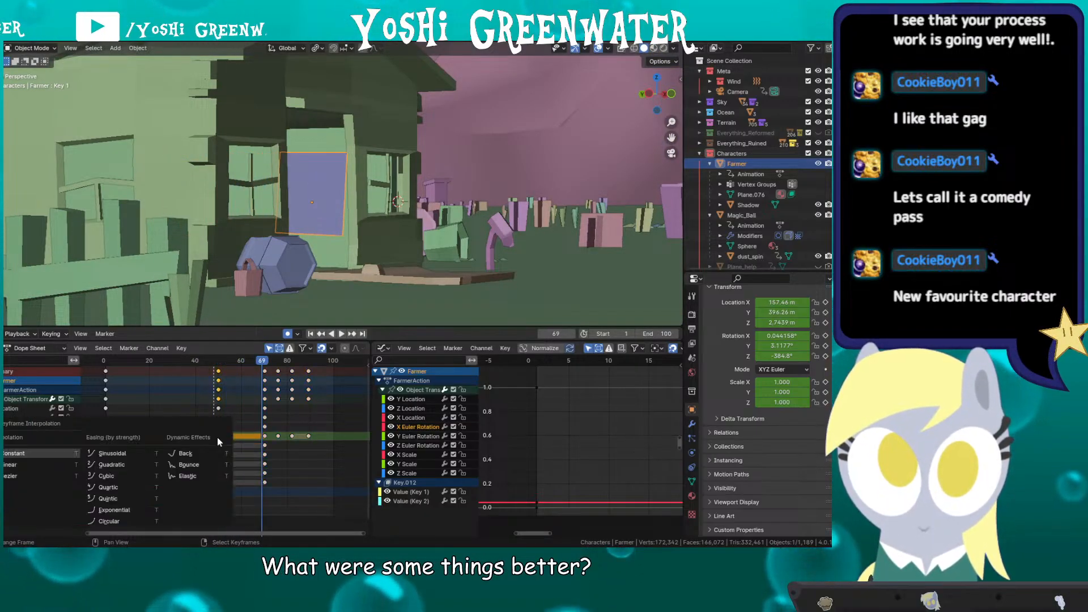
left_click(18, 466)
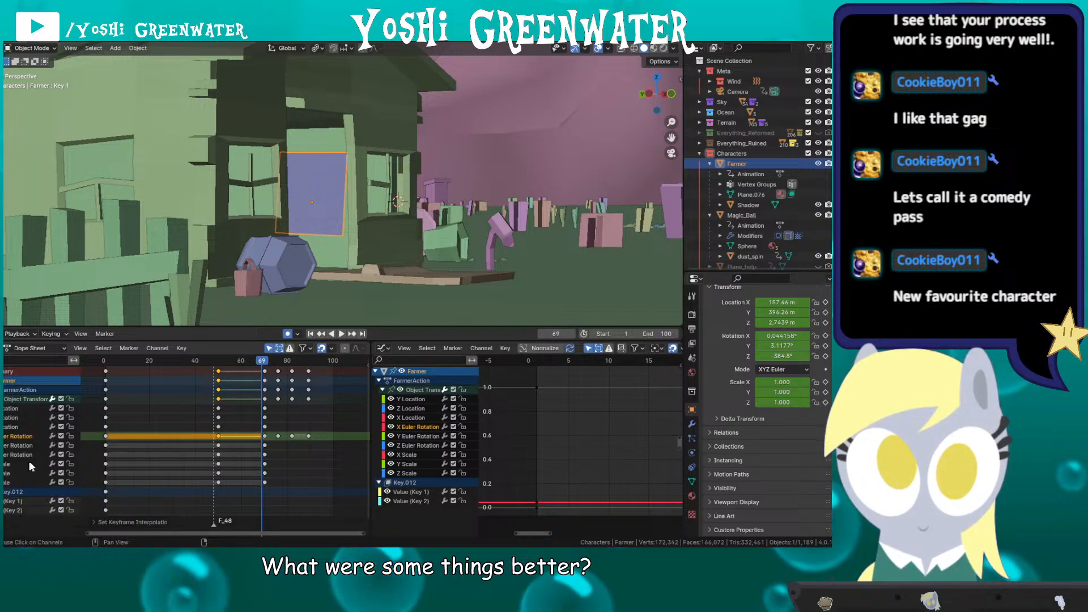
left_click(213, 366)
key("space")
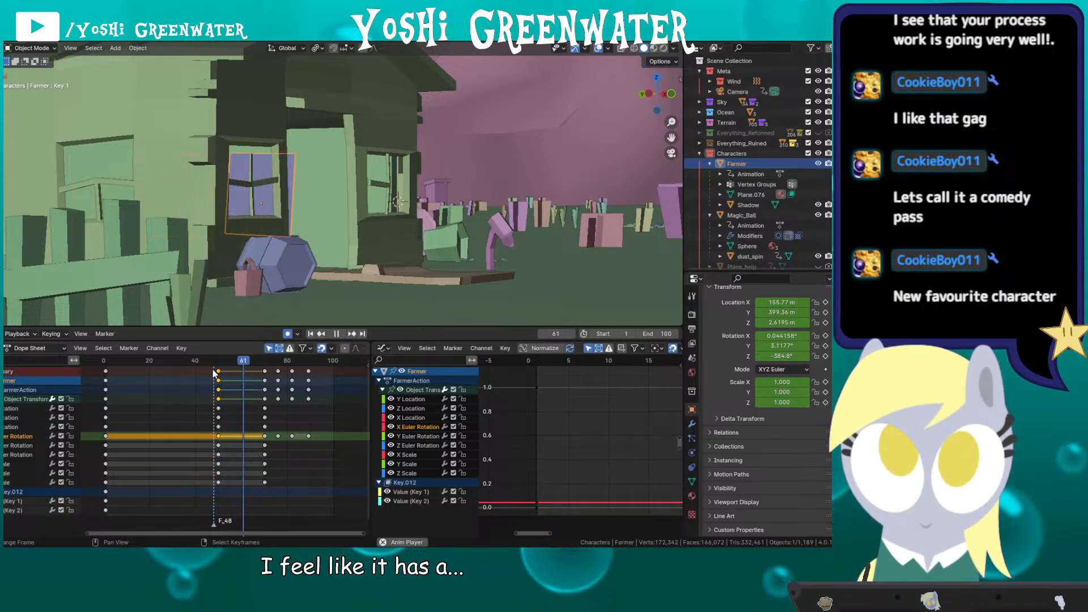
key("space")
Step: Set the Farmer's X rotation keys at the walk's start and doorway arrival to Bezier interpolation, framing their curve in the Graph Editor
key("t")
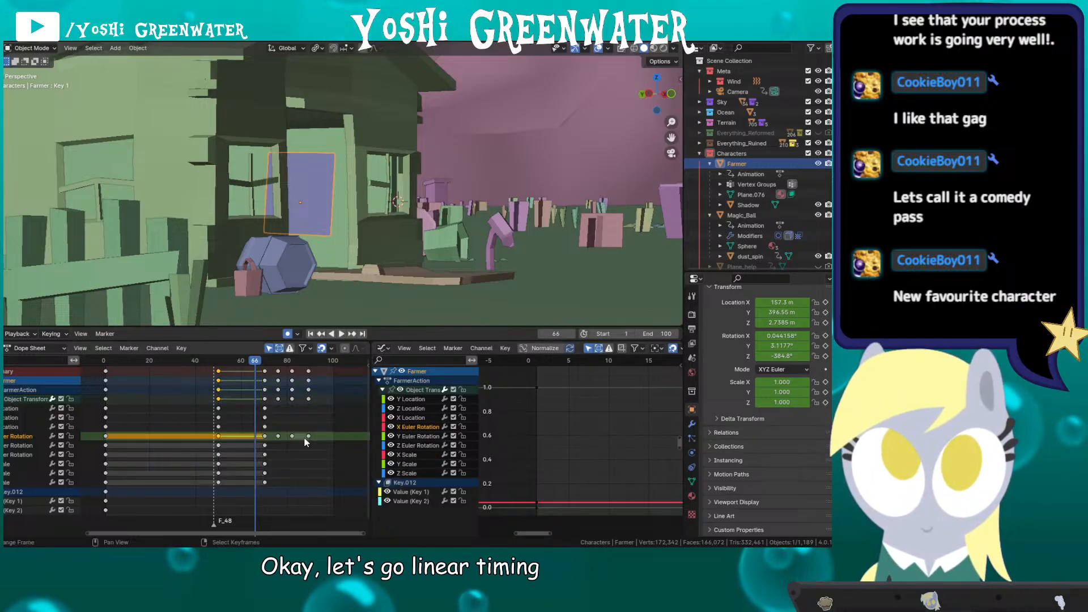
left_click(264, 436, "shift")
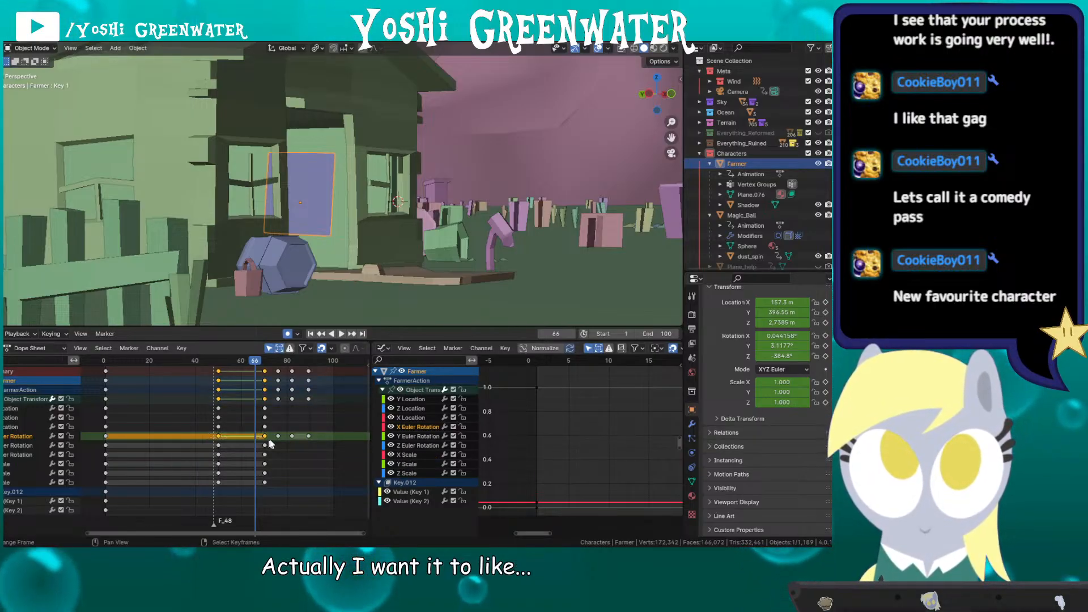
key("KP_Decimal")
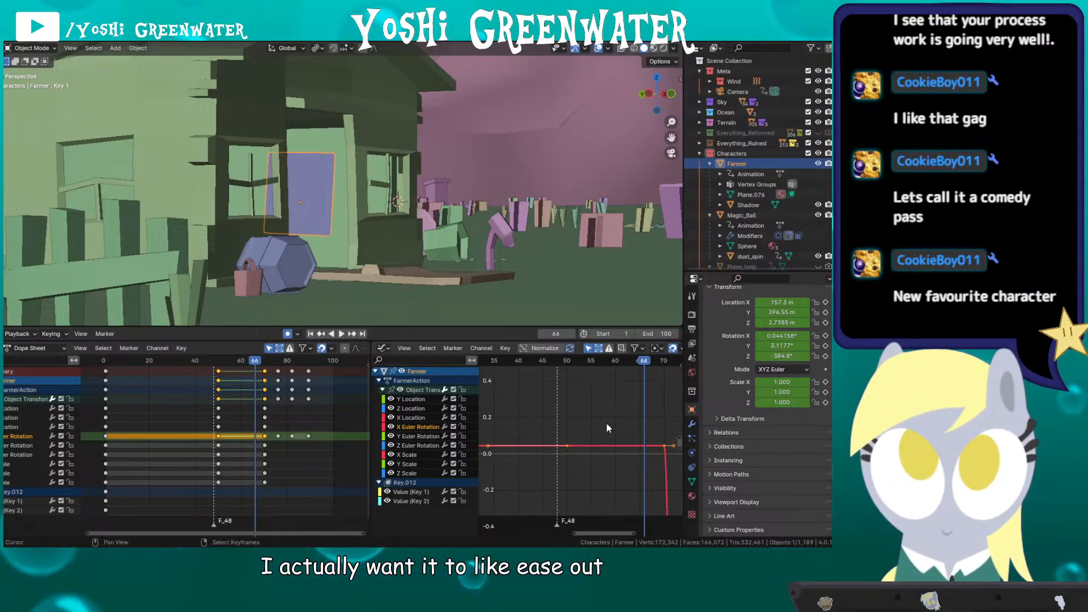
scroll(567, 417, "down", 6)
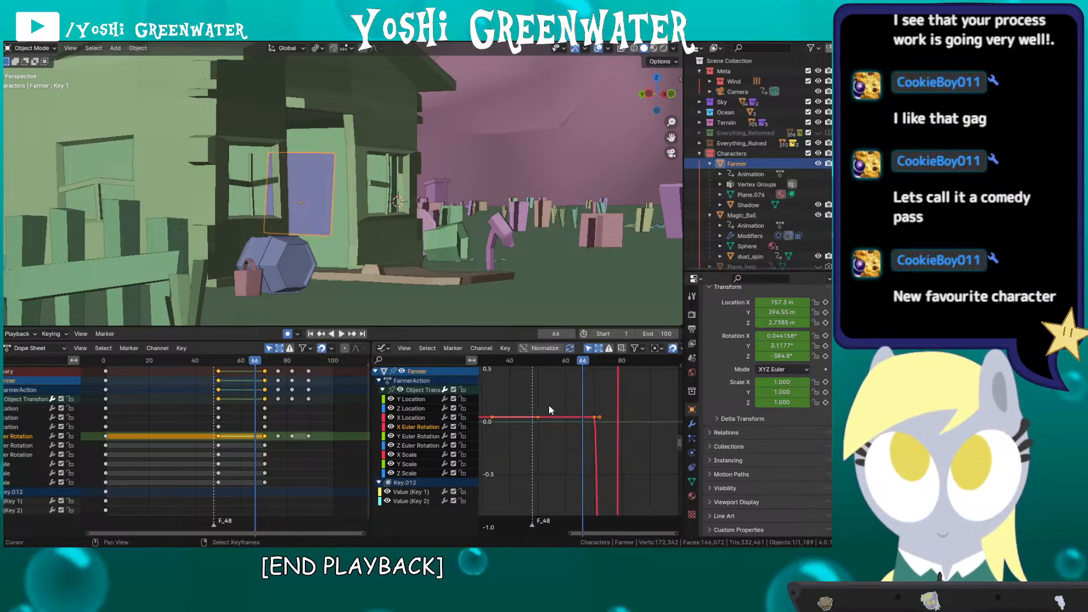
left_click(232, 454)
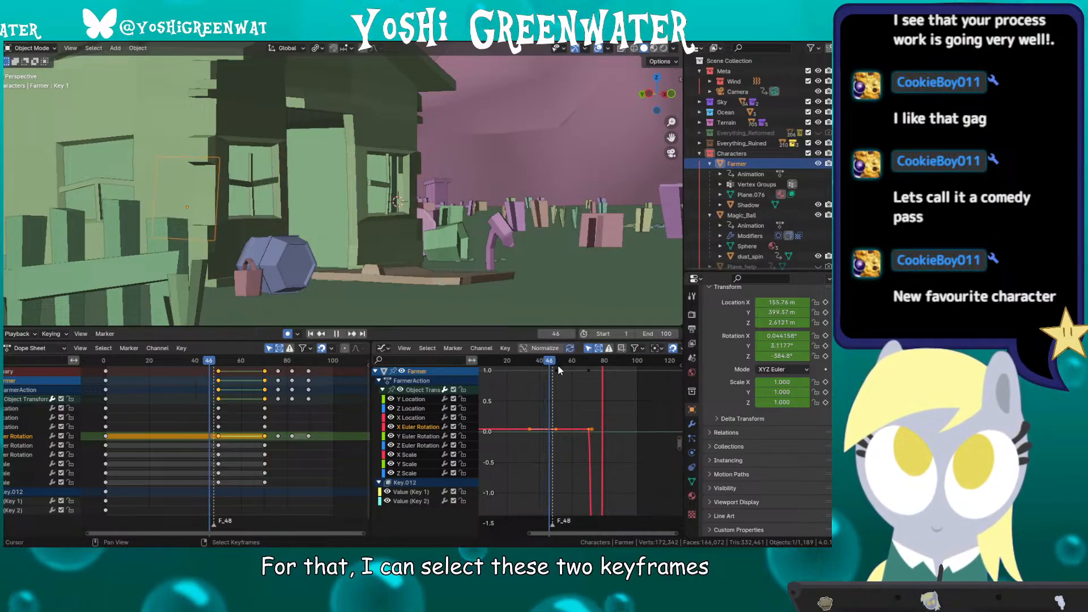
key("t")
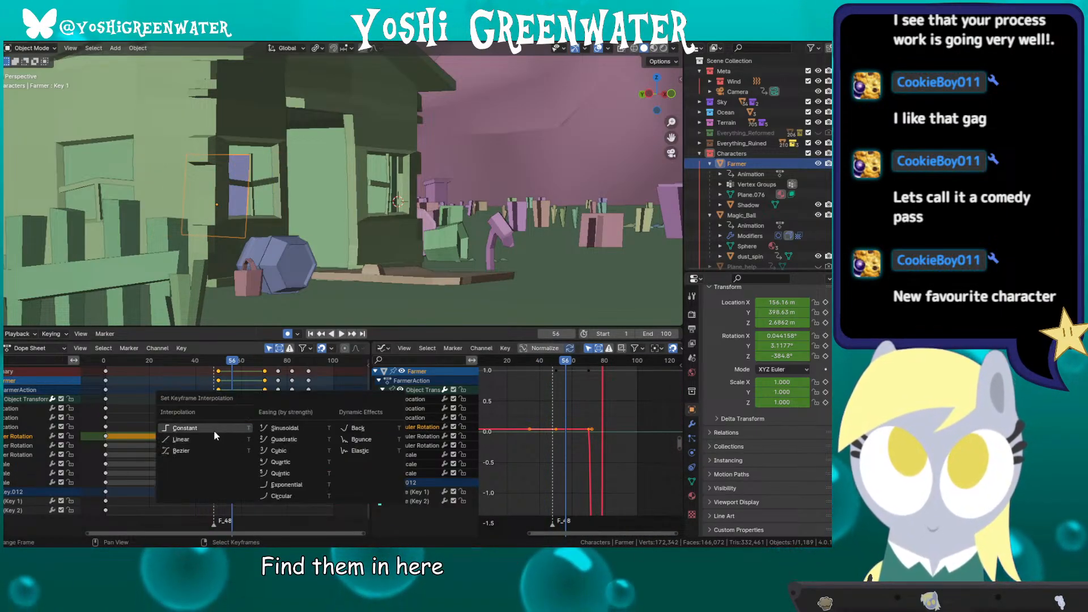
left_click(208, 452)
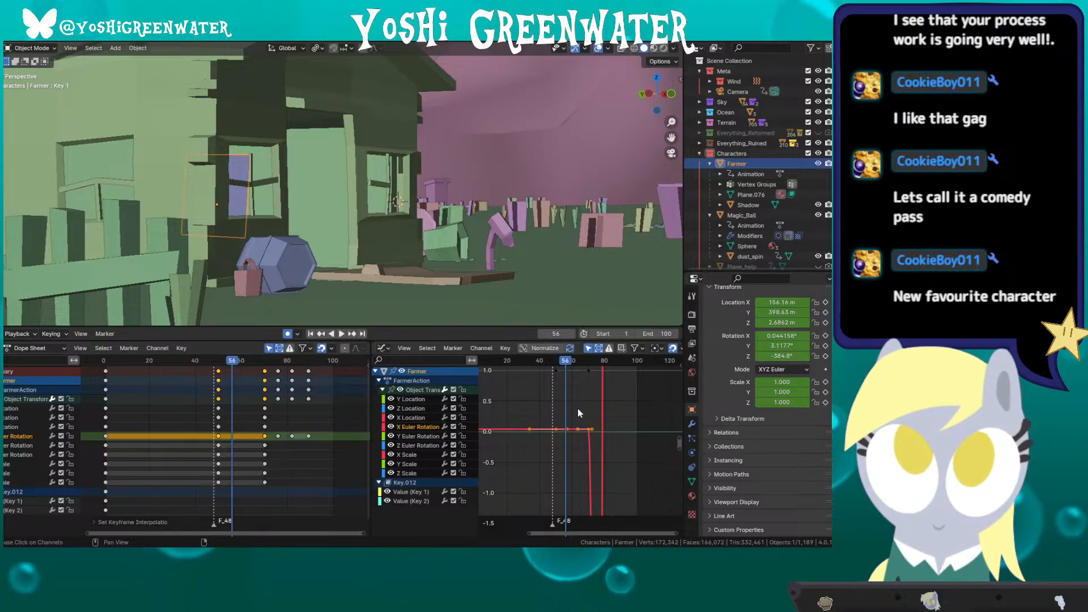
Step: Select the Farmer's Y Location channel for inspection in the Graph Editor
scroll(583, 433, "up", 5)
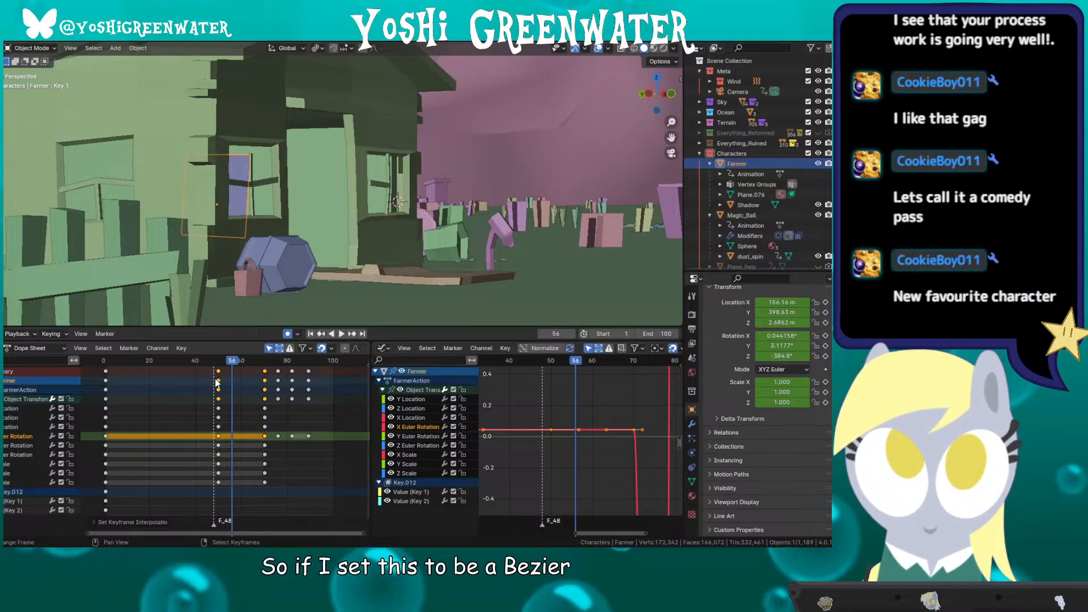
left_click(410, 400)
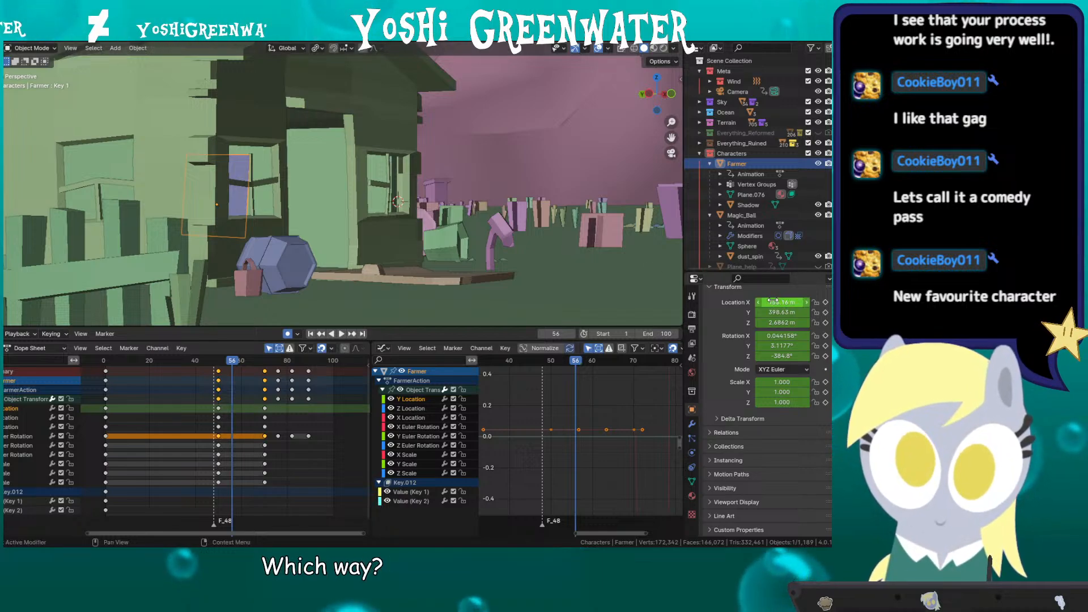
Step: Display the Farmer's X Location curve and select its two keyframes around frames 50 and 70, framing them in the graph
left_click_drag(773, 301, 781, 301)
key("ctrl+z")
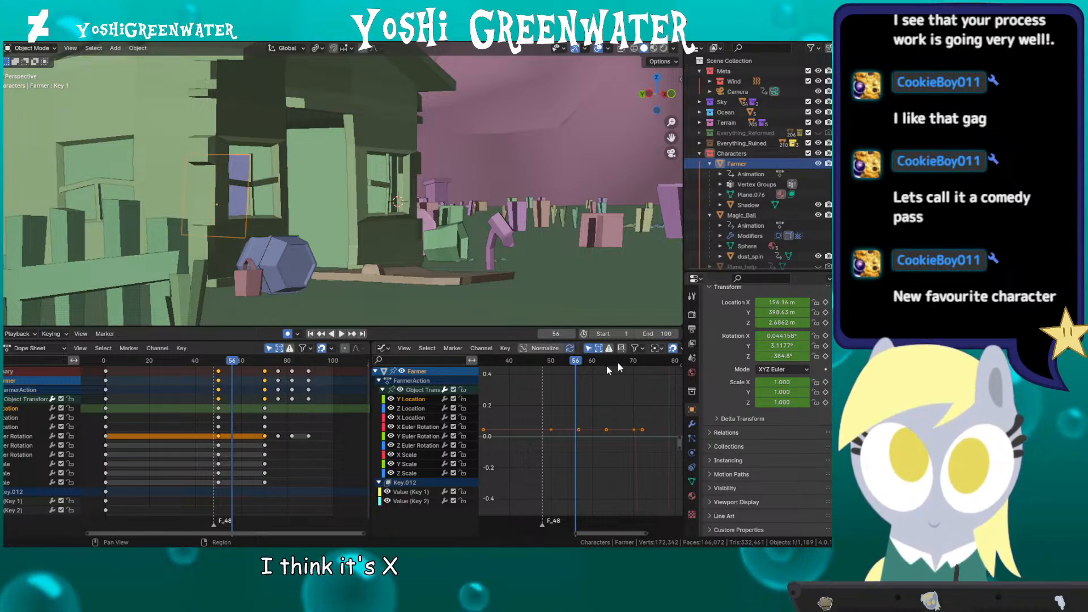
left_click(408, 409)
left_click(408, 418)
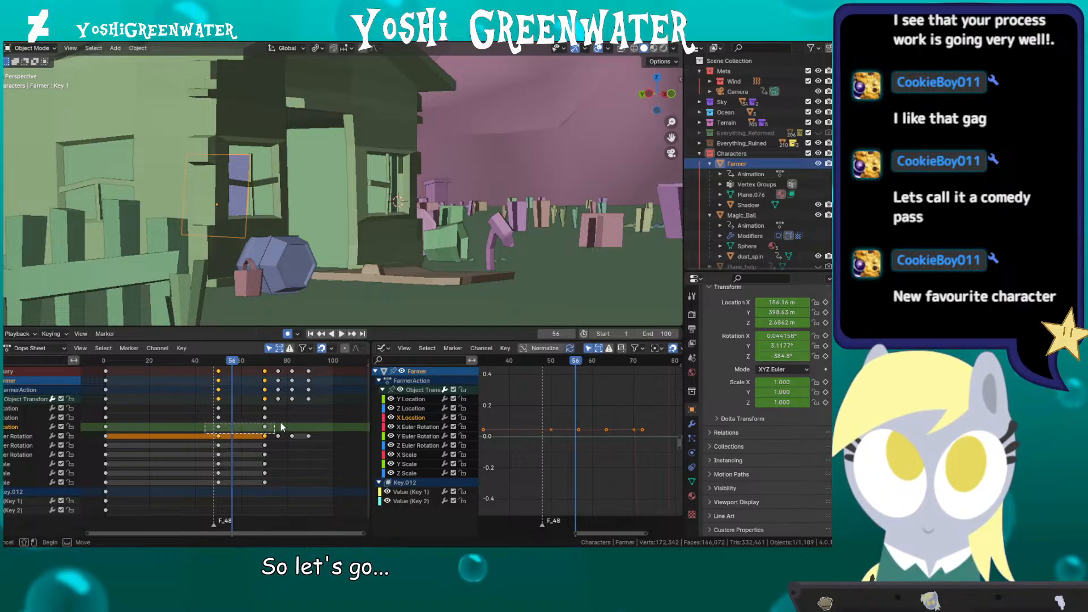
left_click_drag(280, 423, 280, 425)
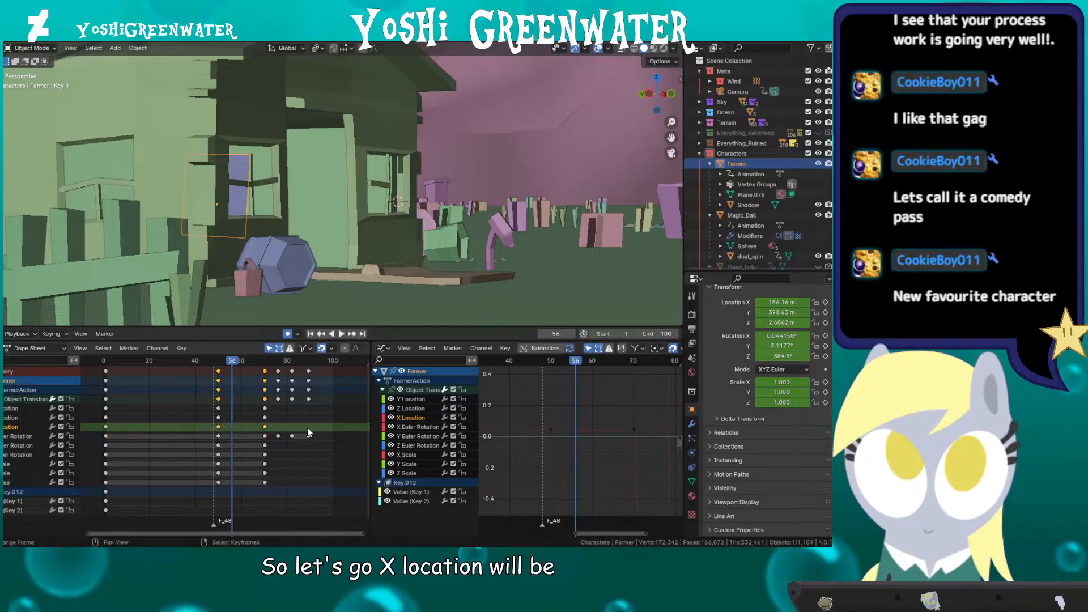
key("Home")
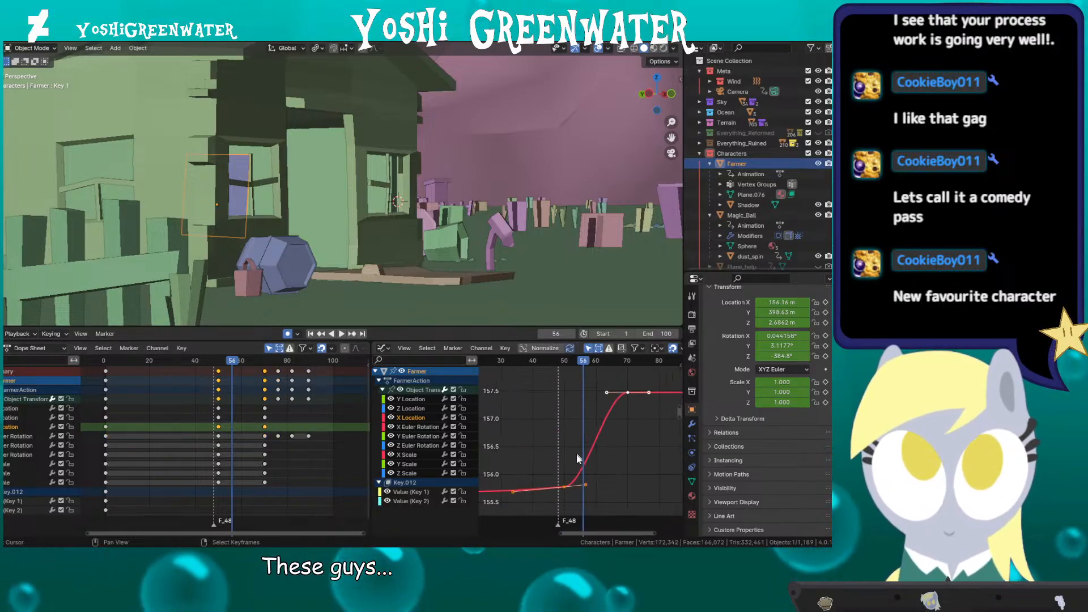
Step: Shorten the handles of the X Location keyframe near frame 50 along the time axis and lengthen those of the frame 70 keyframe
left_click(568, 484)
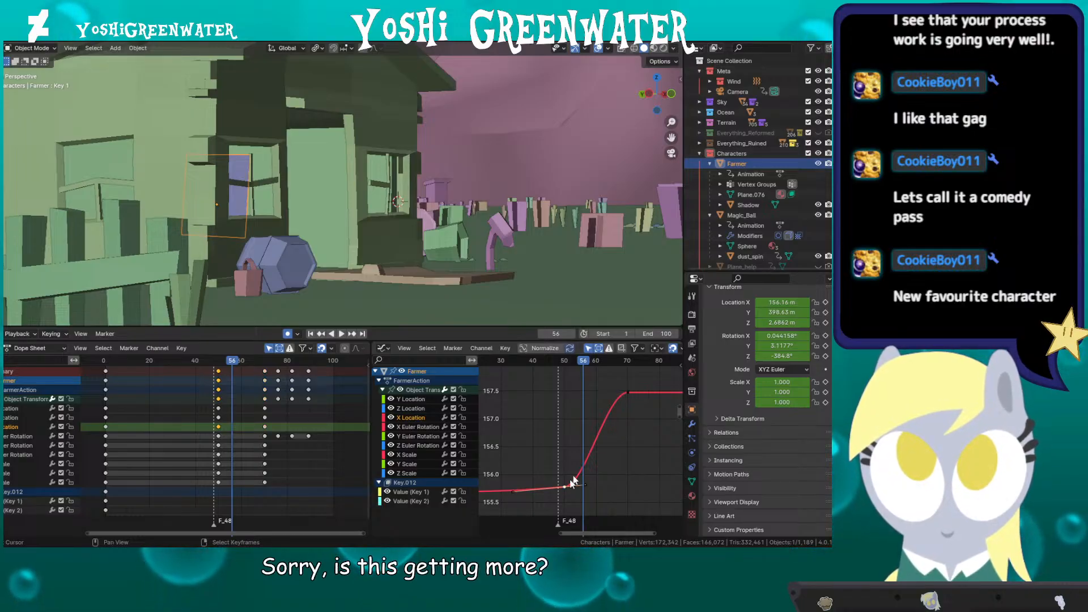
key("s")
key("x")
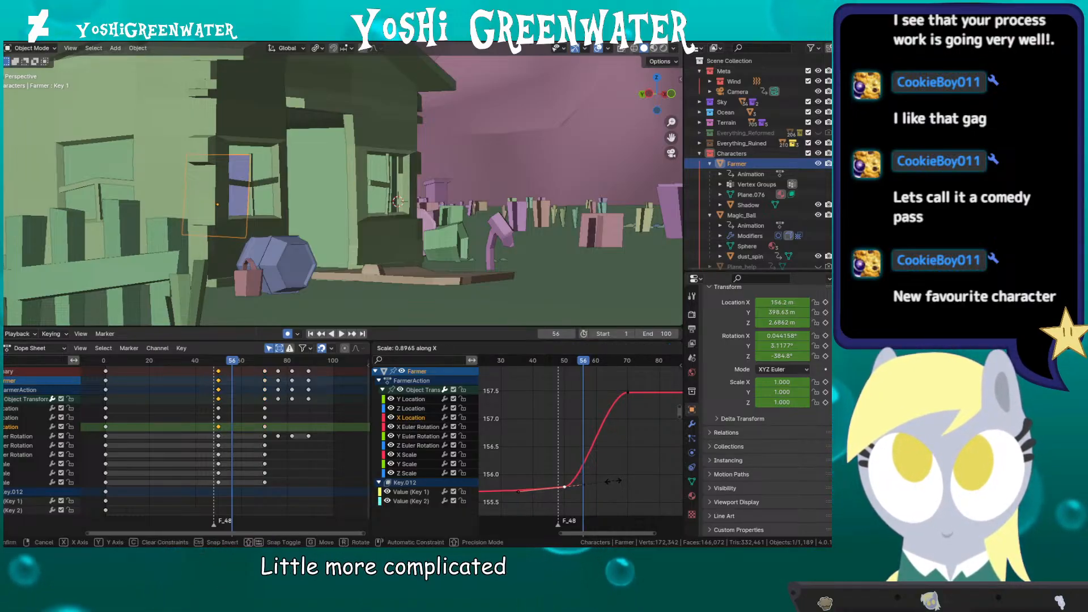
left_click(602, 483)
left_click(628, 392)
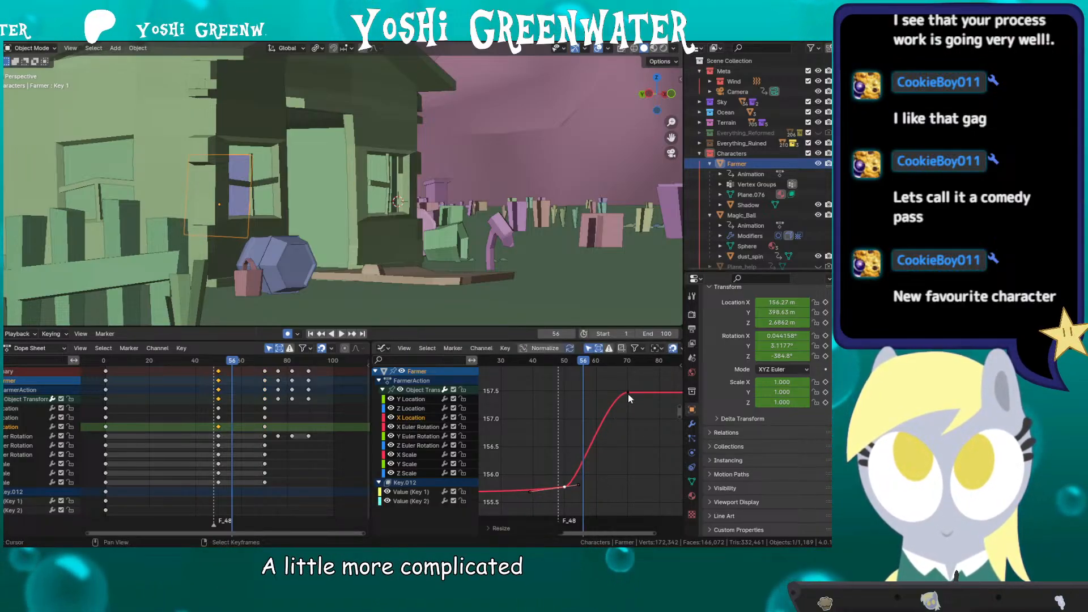
key("s")
left_click(681, 402)
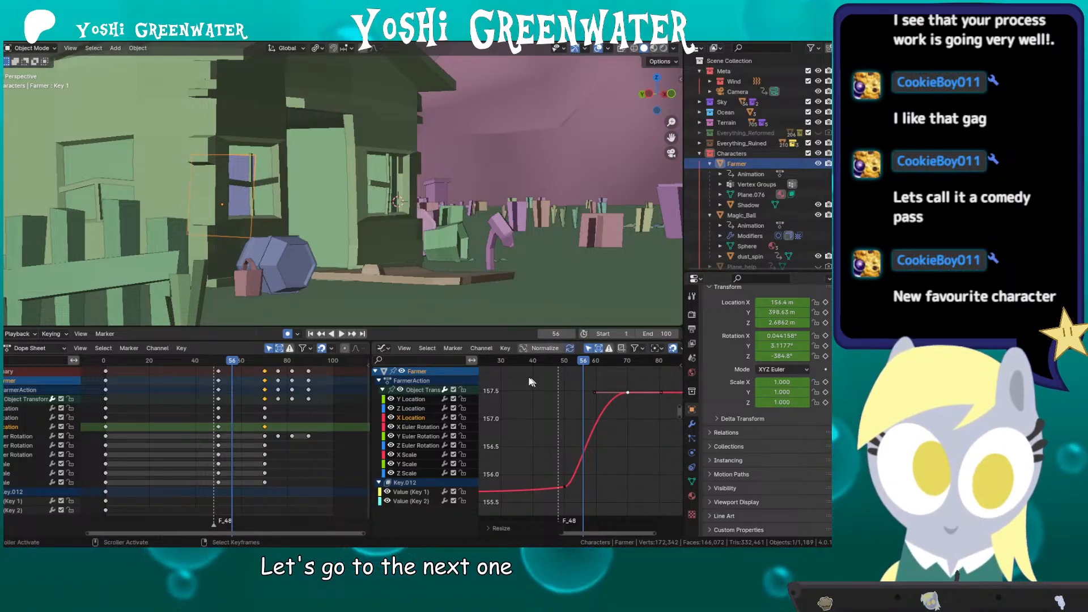
Step: Play back the Farmer's slide into the doorway, then scrub to frame 76 to check the head tilt timing
key("space")
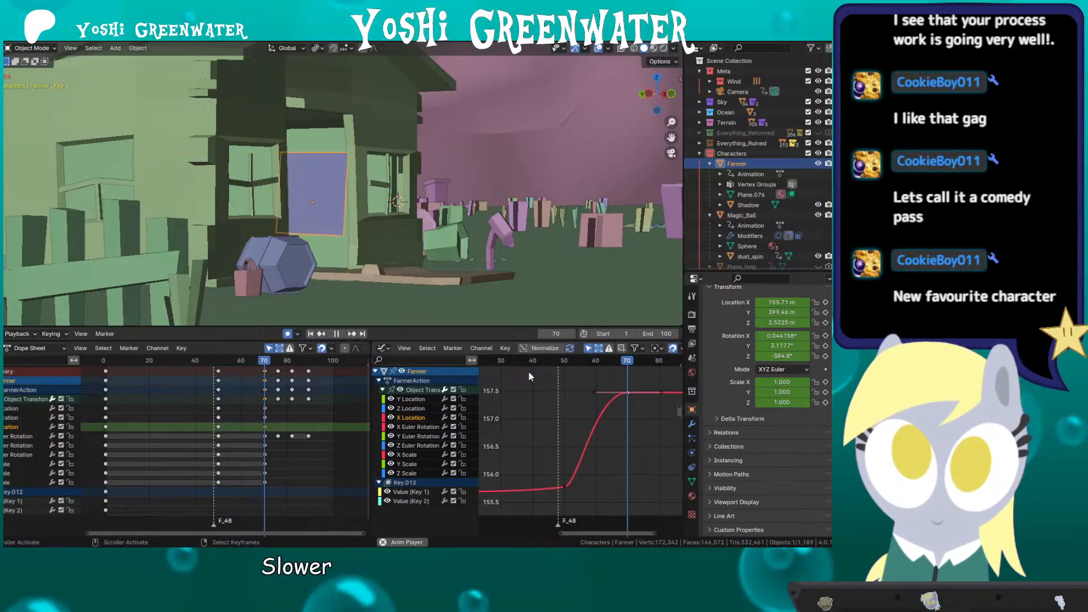
key("space")
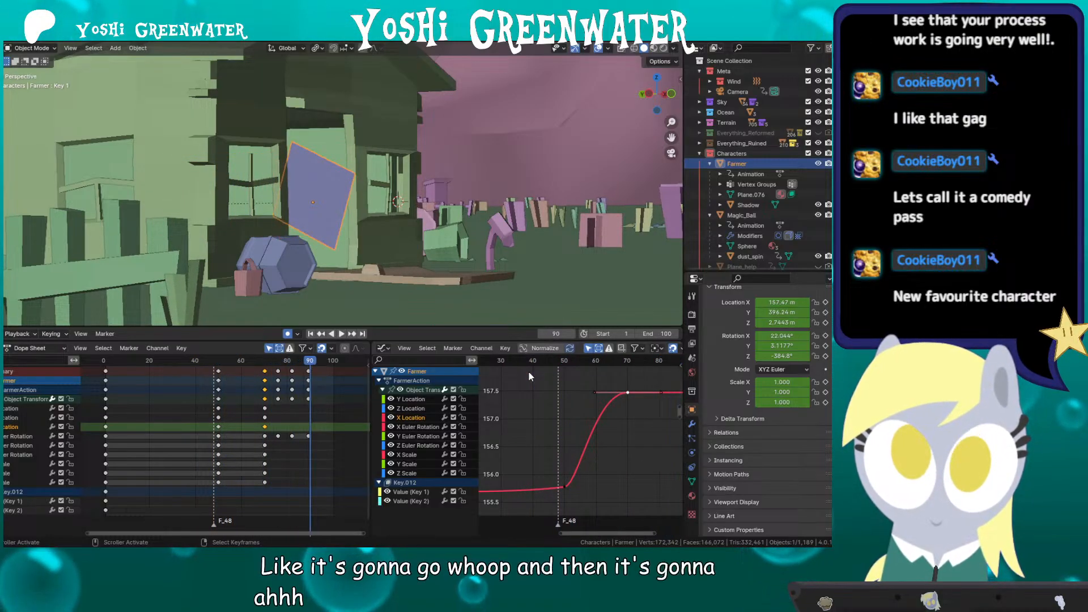
key("space")
left_click(269, 363)
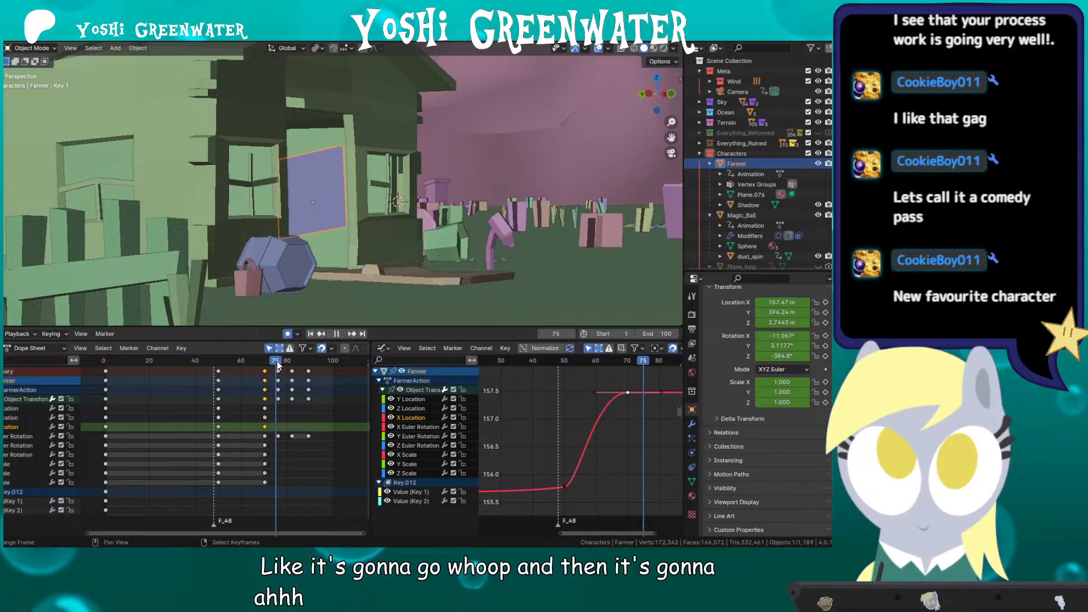
key("space")
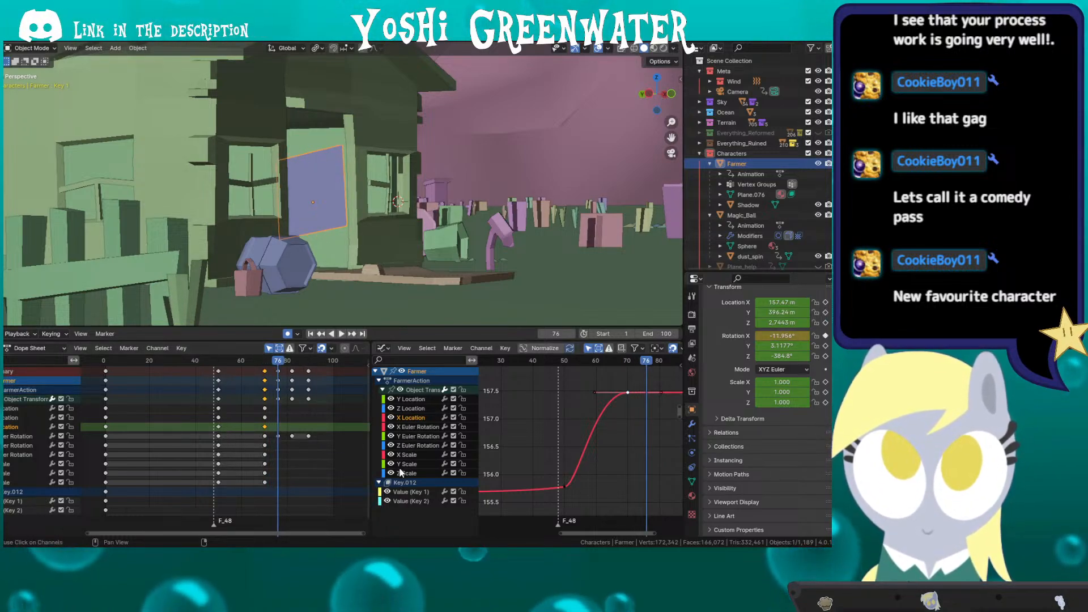
Step: Display the Farmer's X Euler Rotation curve in the graph and frame its keyframes from frame 70 onward
left_click(414, 428)
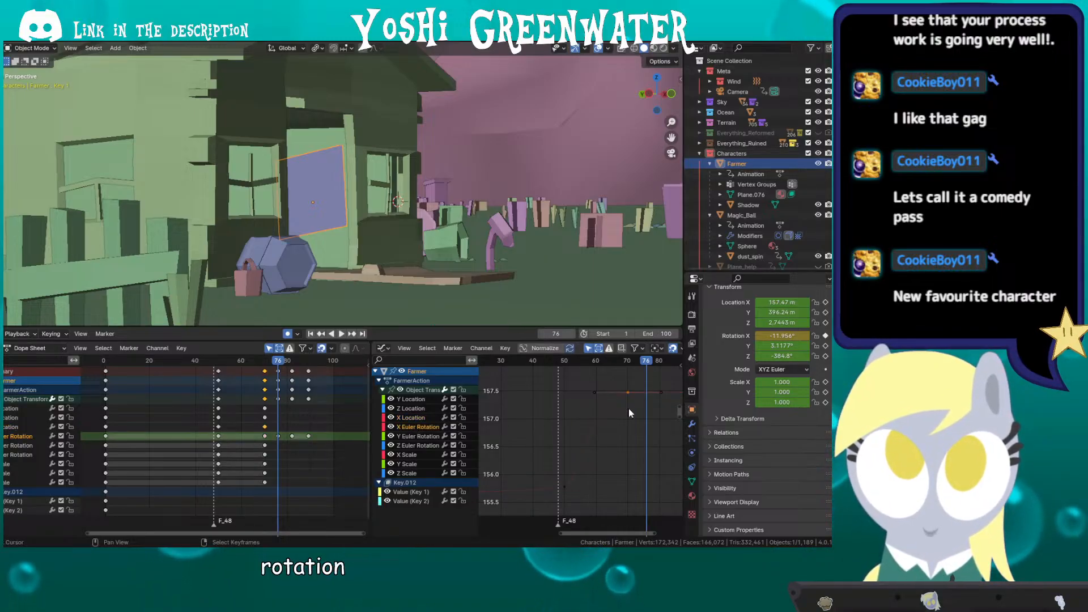
key("KP_Decimal")
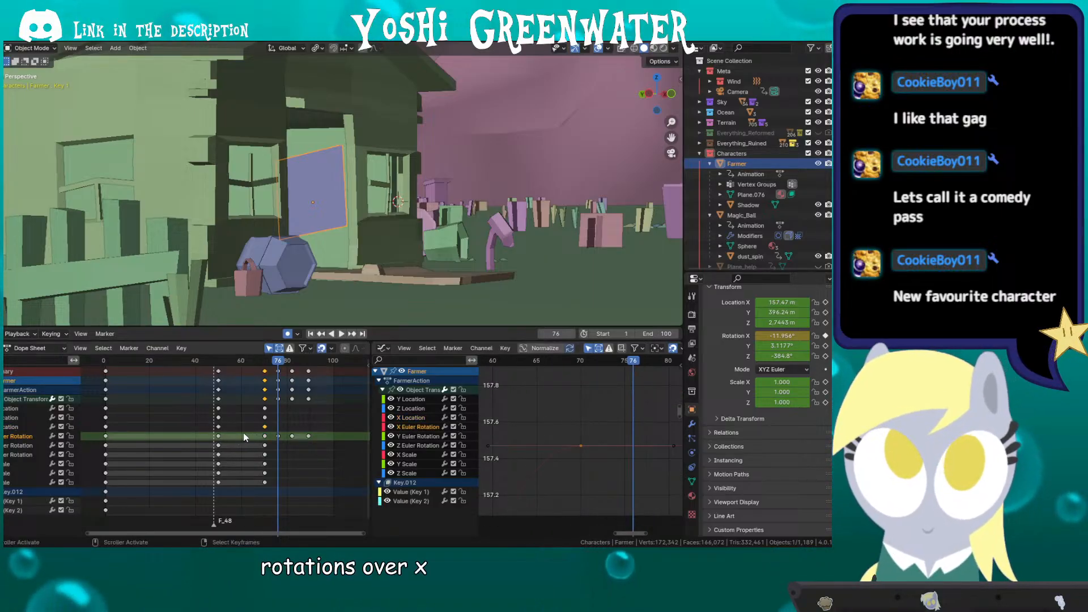
left_click_drag(250, 433, 342, 438)
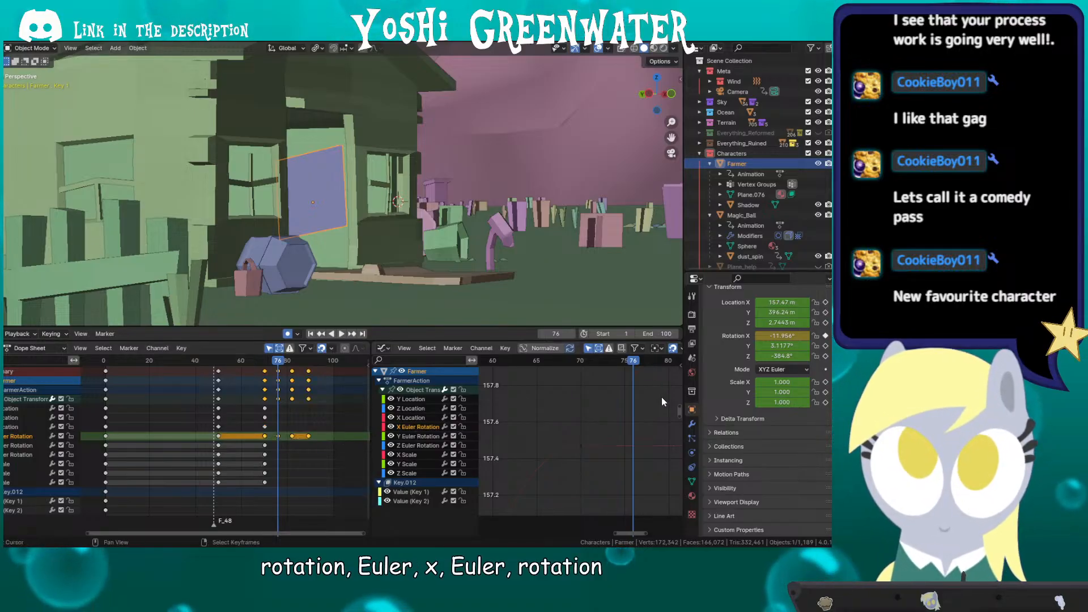
key("KP_Decimal")
scroll(567, 424, "down", 3)
left_click(550, 425)
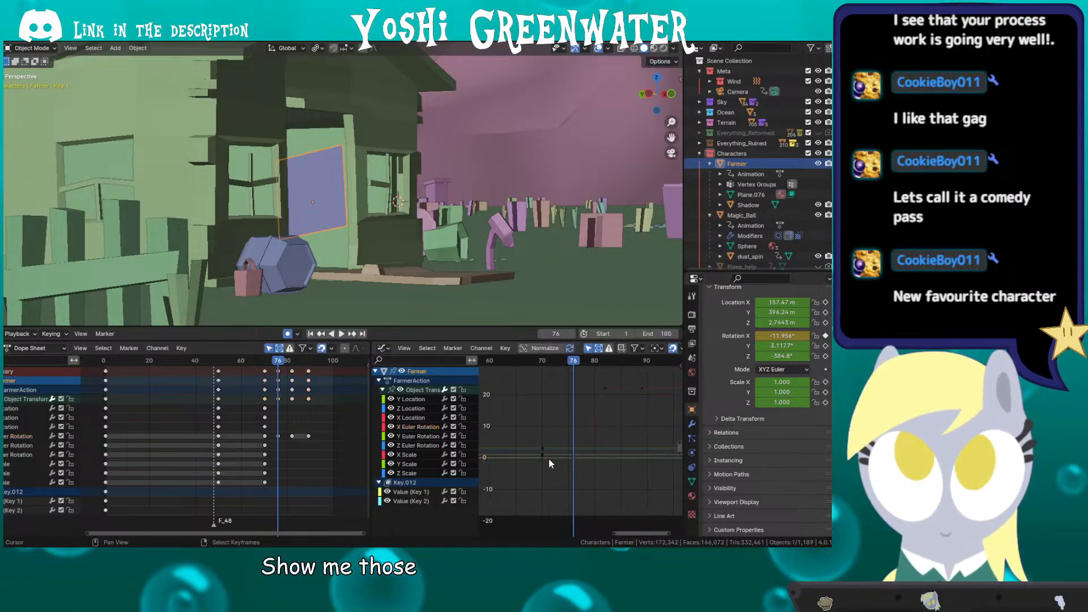
left_click(604, 390)
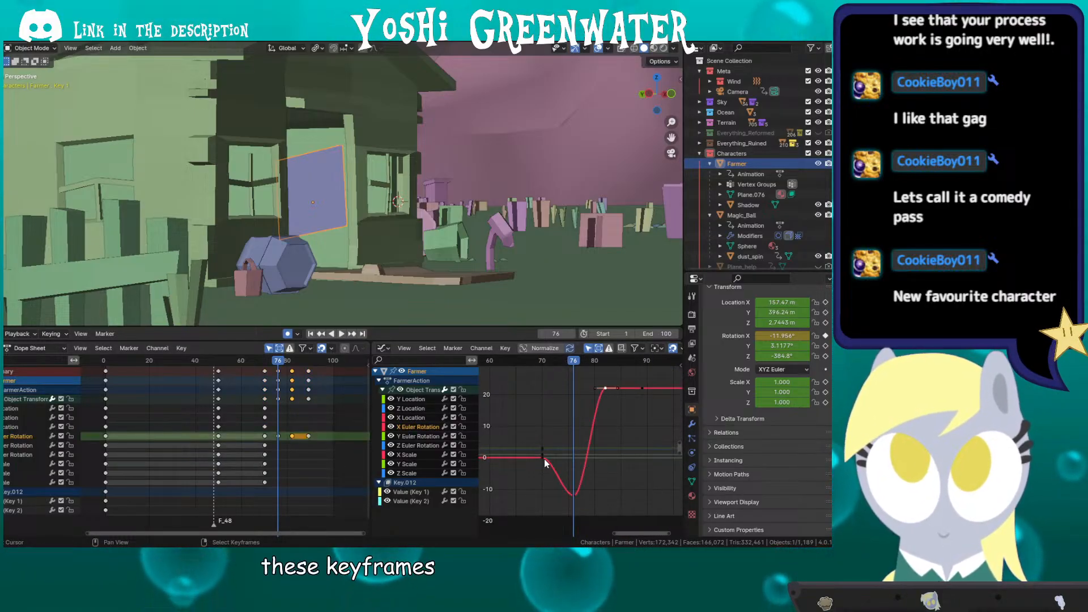
Step: Raise the X Euler Rotation keyframe at frame 76 to about -7.2° and widen its handles along the time axis
left_click(573, 493)
key("g")
key("x")
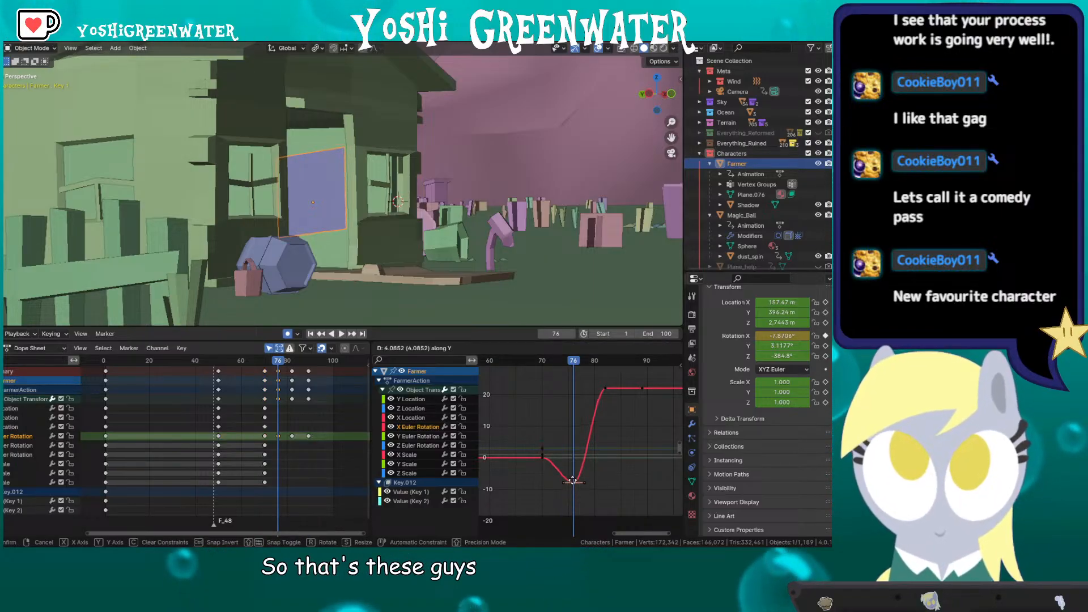
left_click(574, 482)
left_click_drag(548, 363, 574, 366)
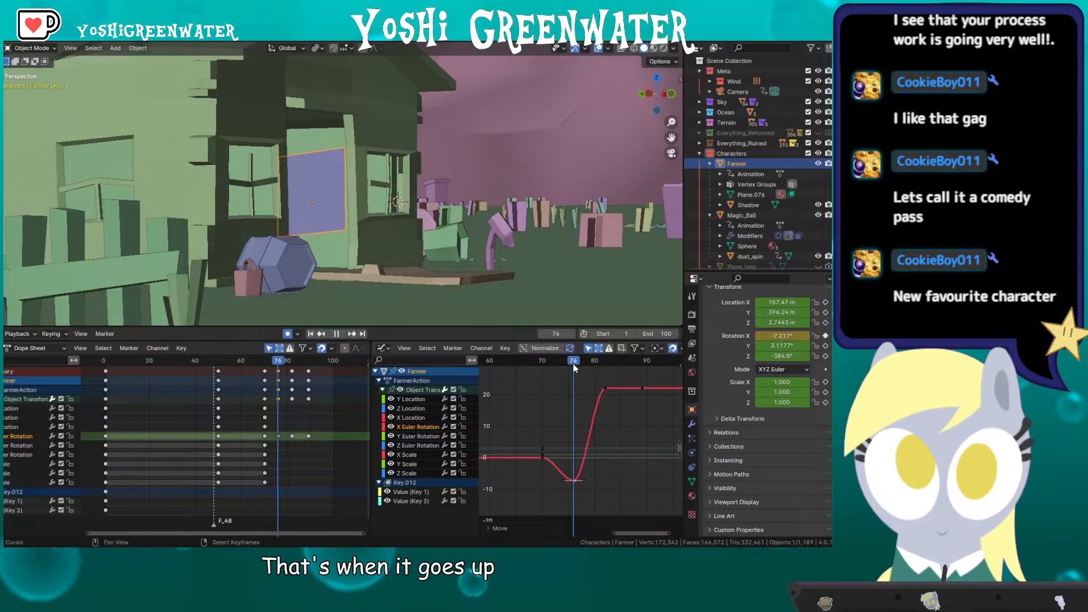
key("s")
key("x")
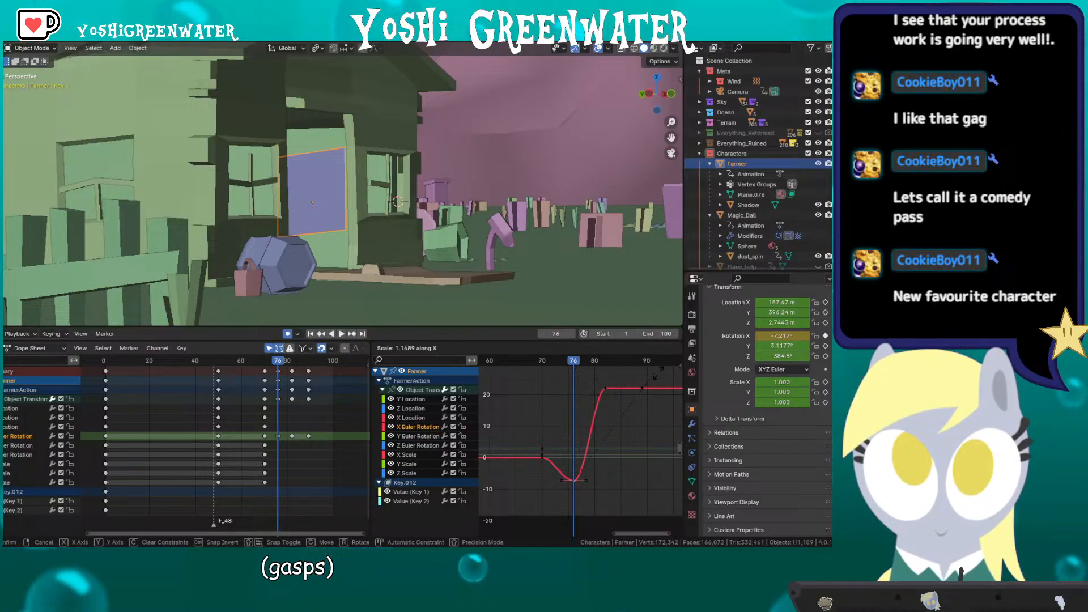
left_click(546, 379)
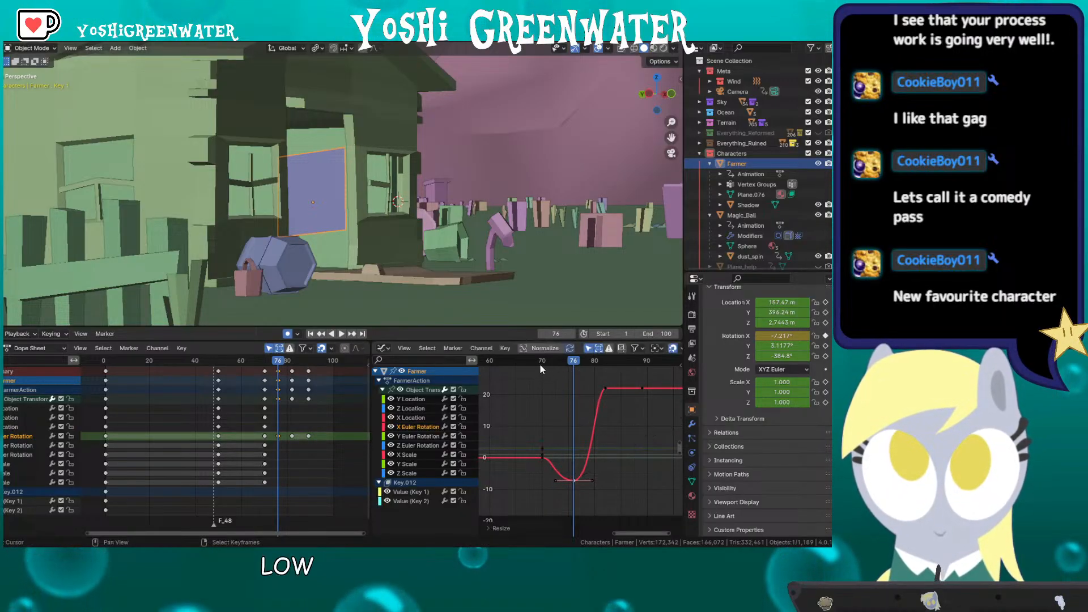
Step: Scale the handles of the X Euler Rotation keyframe at frame 82 and lower the frame 89 keyframe to about 18°
left_click_drag(541, 364, 639, 391)
left_click(605, 388)
key("s")
left_click(634, 403)
key("i")
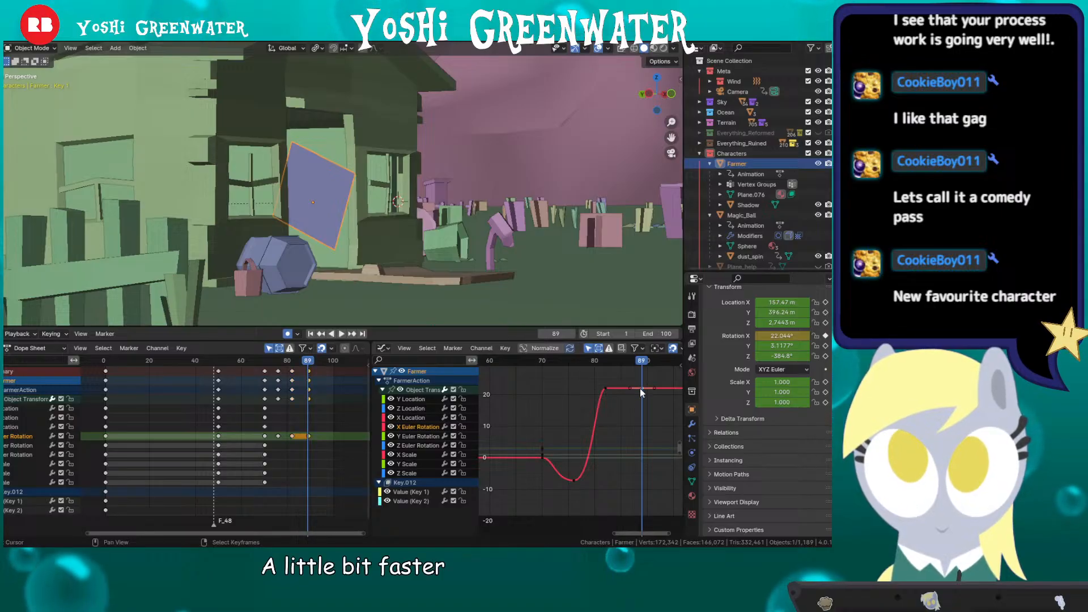
key("g")
key("y")
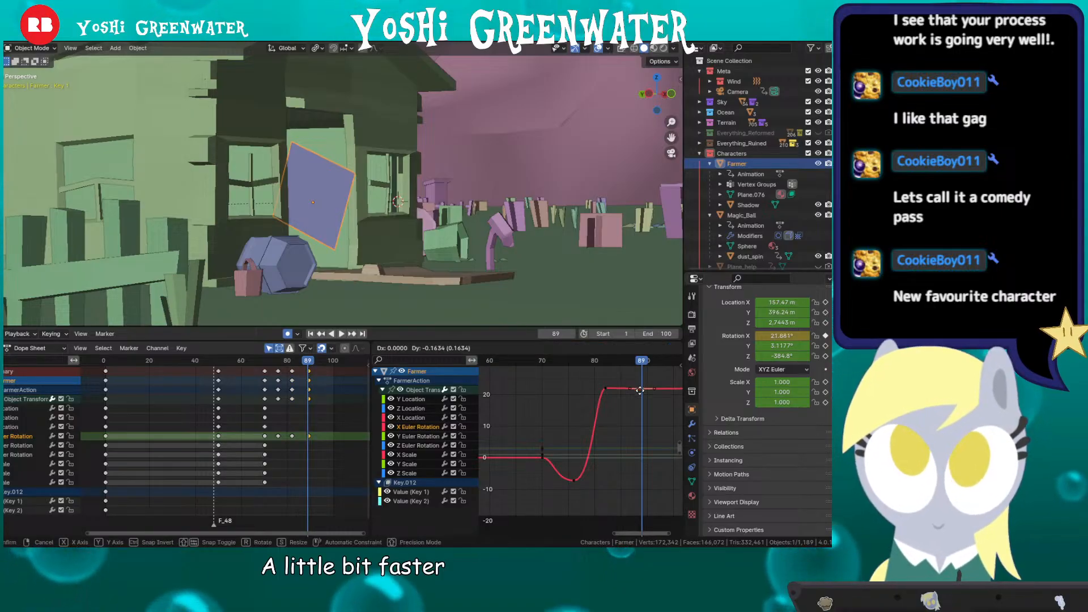
left_click(640, 401)
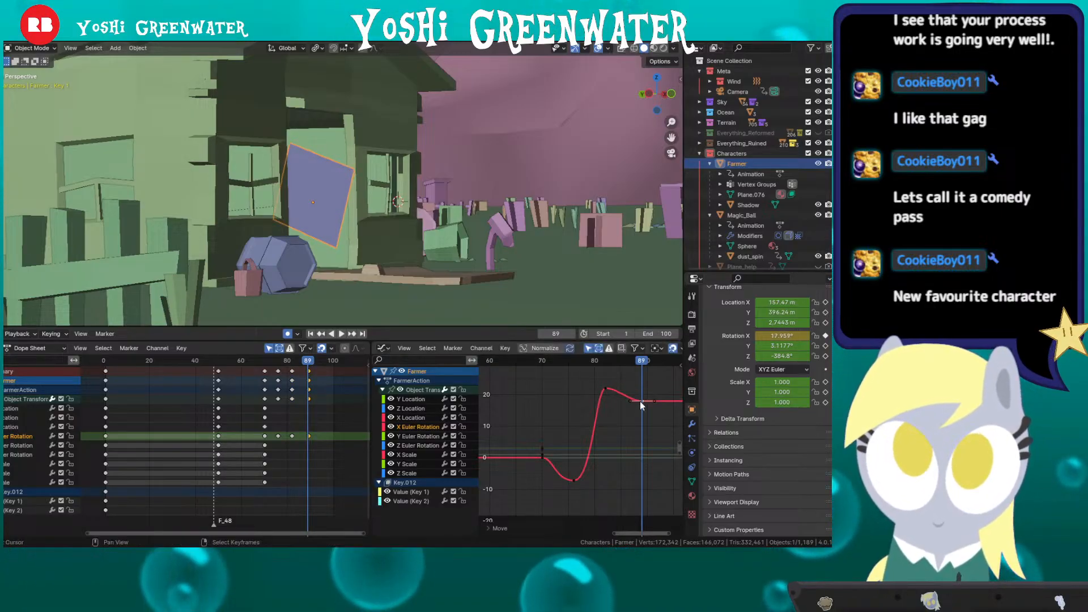
Step: Play back the Farmer's revised tilt in the doorway and save the file as Cha_7_Shot_26.blend
left_click(522, 366)
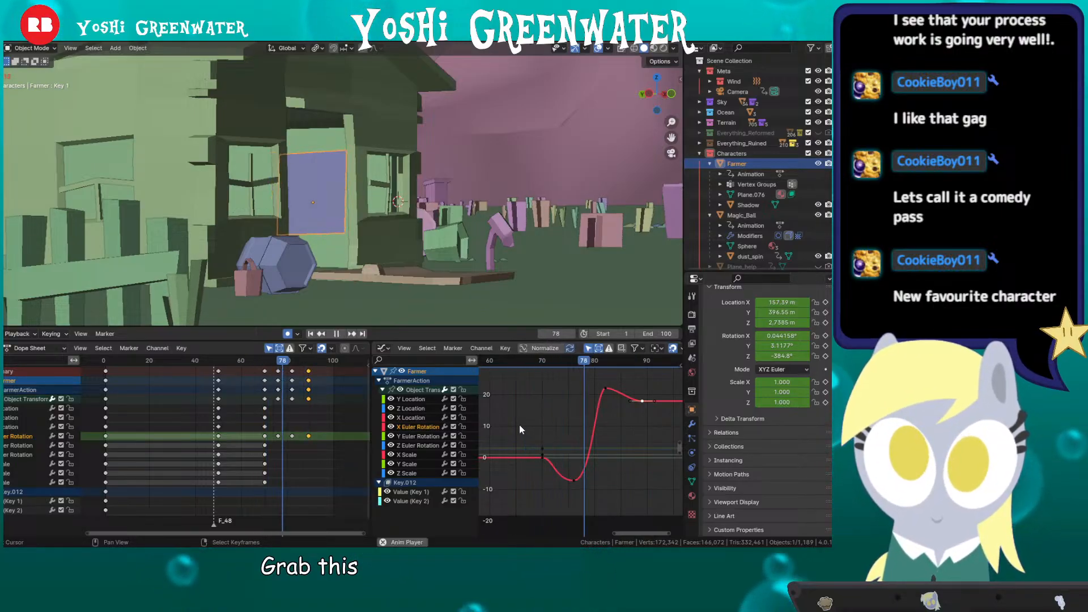
key("space")
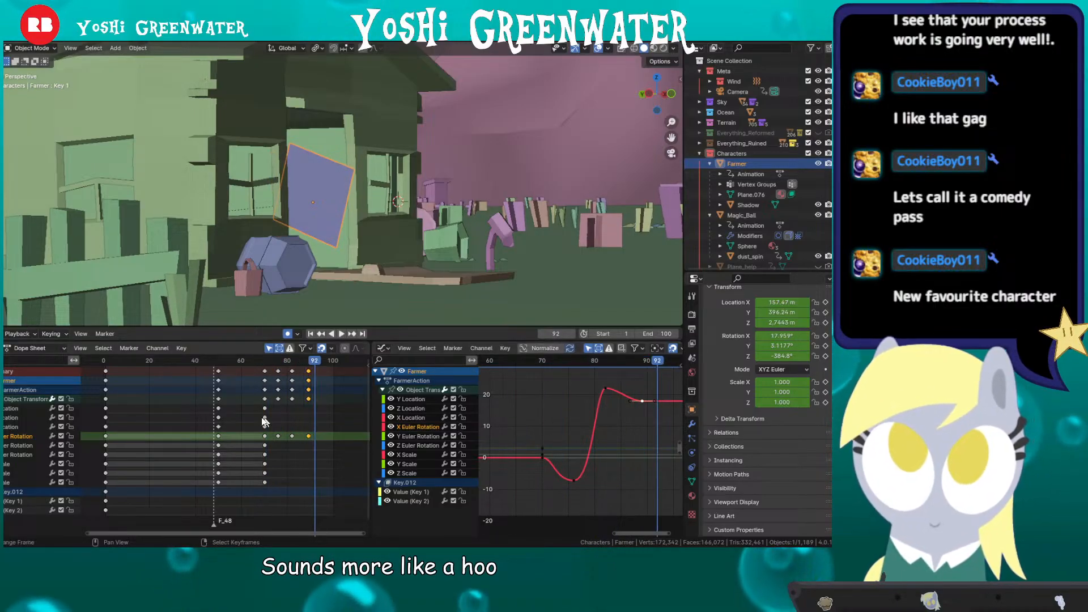
left_click(242, 368)
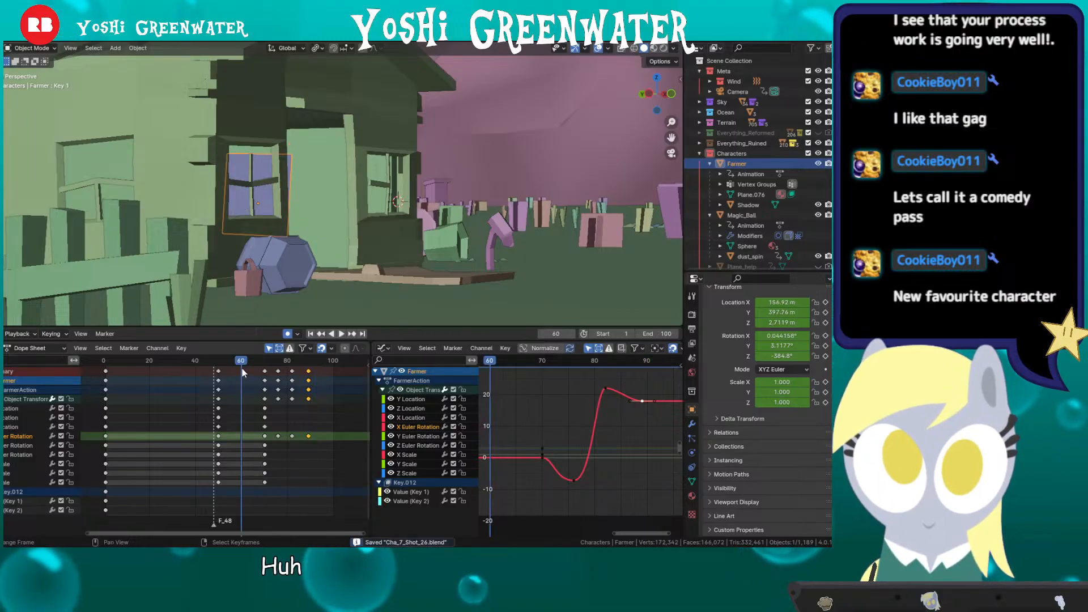
key("space")
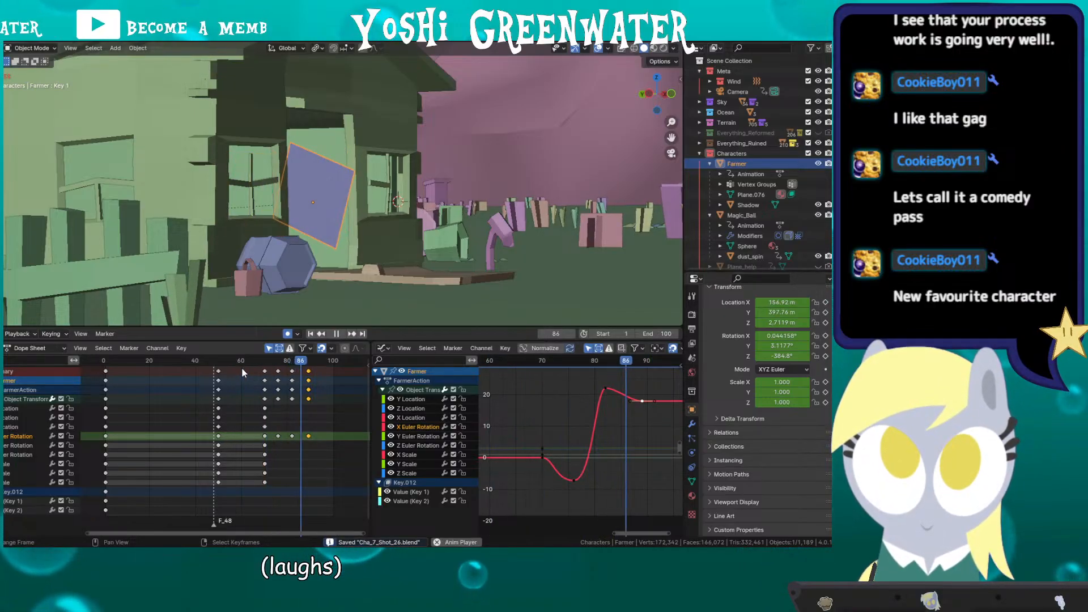
key("space")
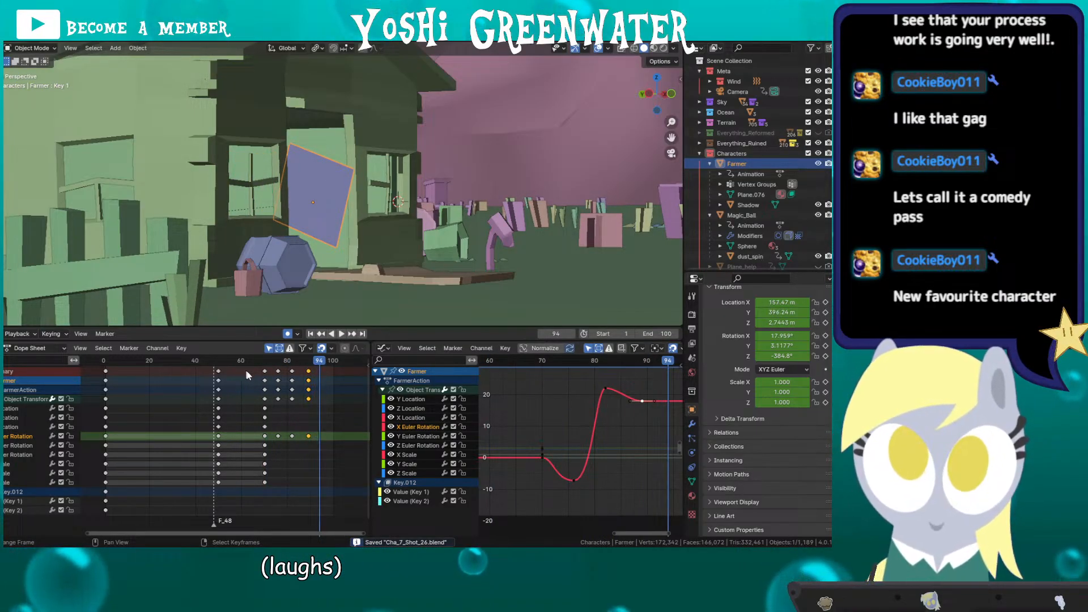
Step: Check the pose at the final frame, 100, and replay the shot to judge the Farmer's overall timing
left_click_drag(317, 361, 329, 362)
key("Right")
key("Right")
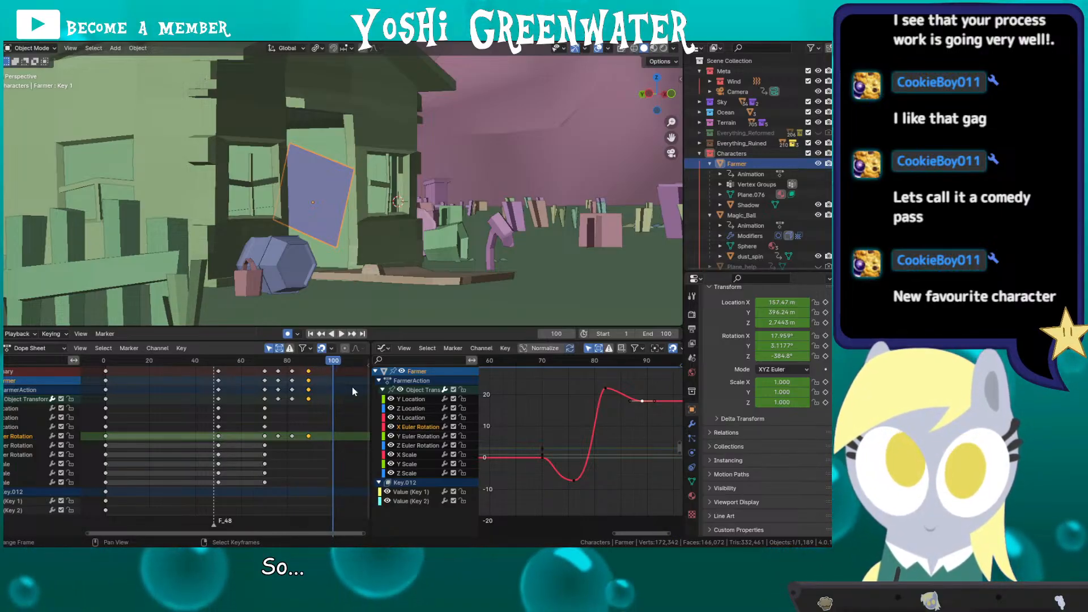
scroll(224, 400, "down", 4)
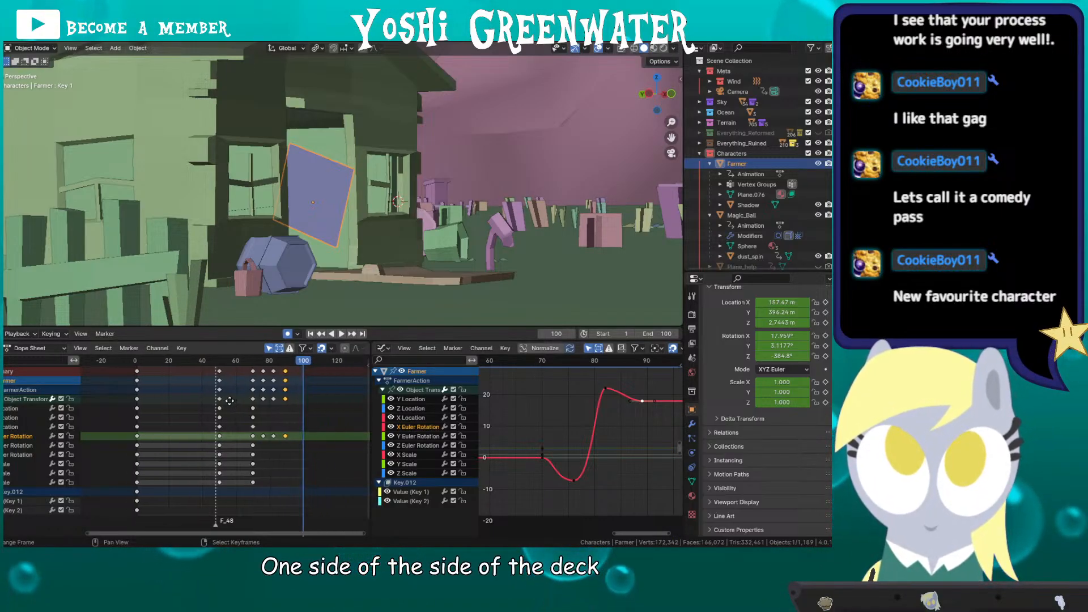
mouse_move(231, 403)
middle_mouse_down()
mouse_move(217, 403)
mouse_move(227, 412)
middle_mouse_up()
scroll(217, 404, "up", 1)
key("space")
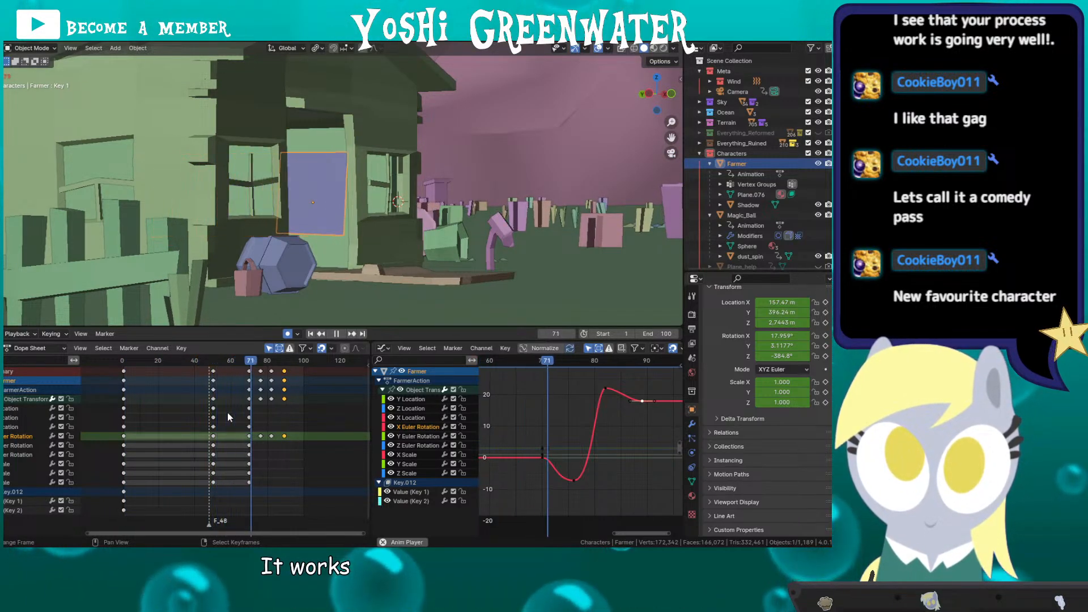
key("space")
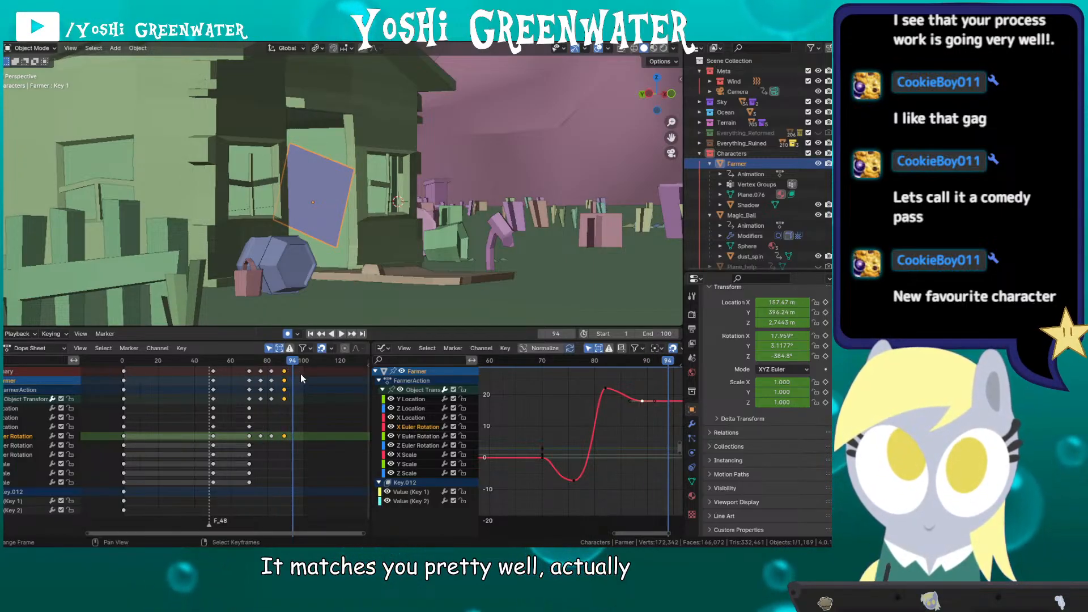
Step: Move the Farmer's keyframes from frame 70 onward two frames later and play back the slide into the doorway
left_click_drag(294, 374, 294, 373)
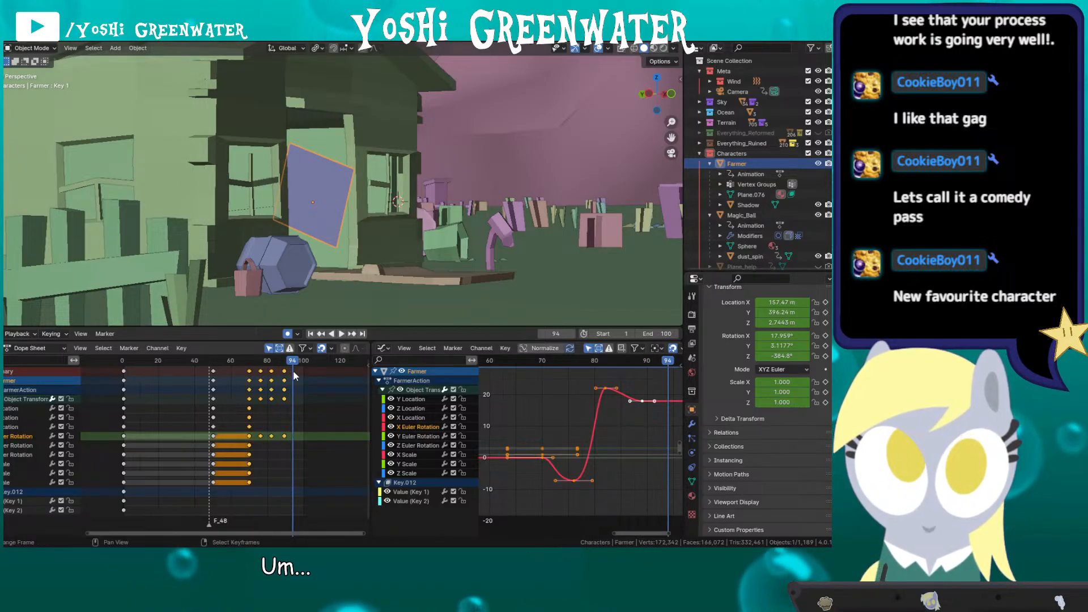
key("g")
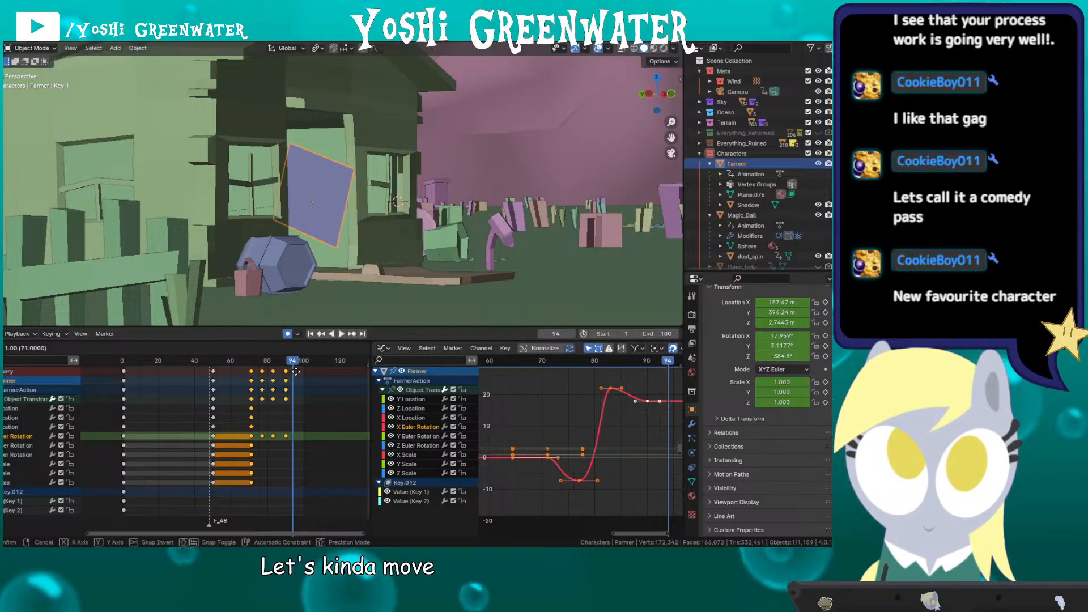
left_click(299, 375)
left_click(184, 364)
key("space")
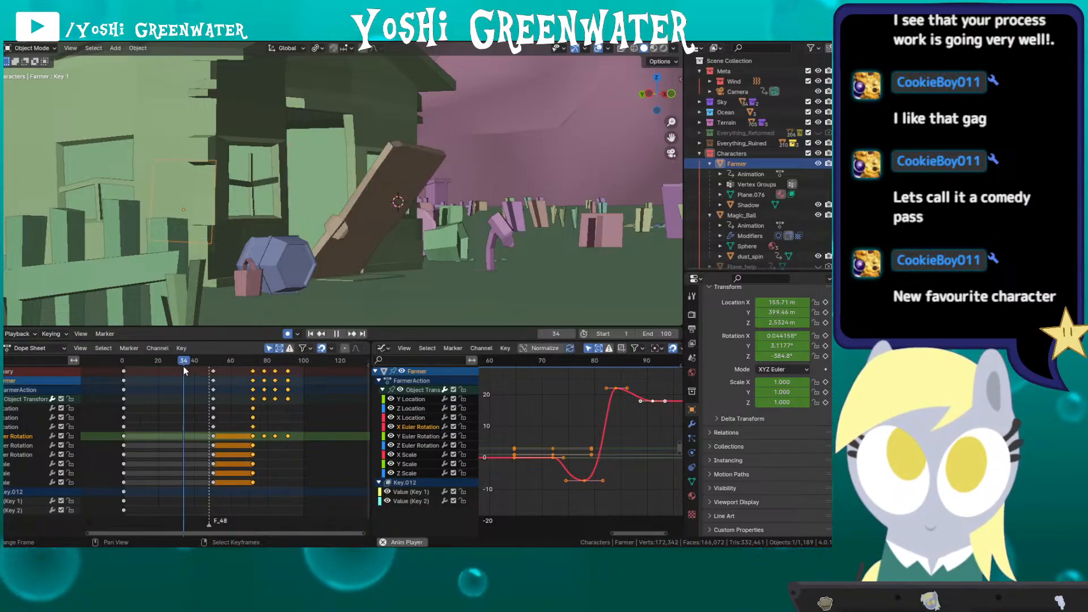
key("space")
Step: Move all of the Farmer's keyframes at frame 50 earlier to frame 47 and check the poses around that frame
left_click(213, 371)
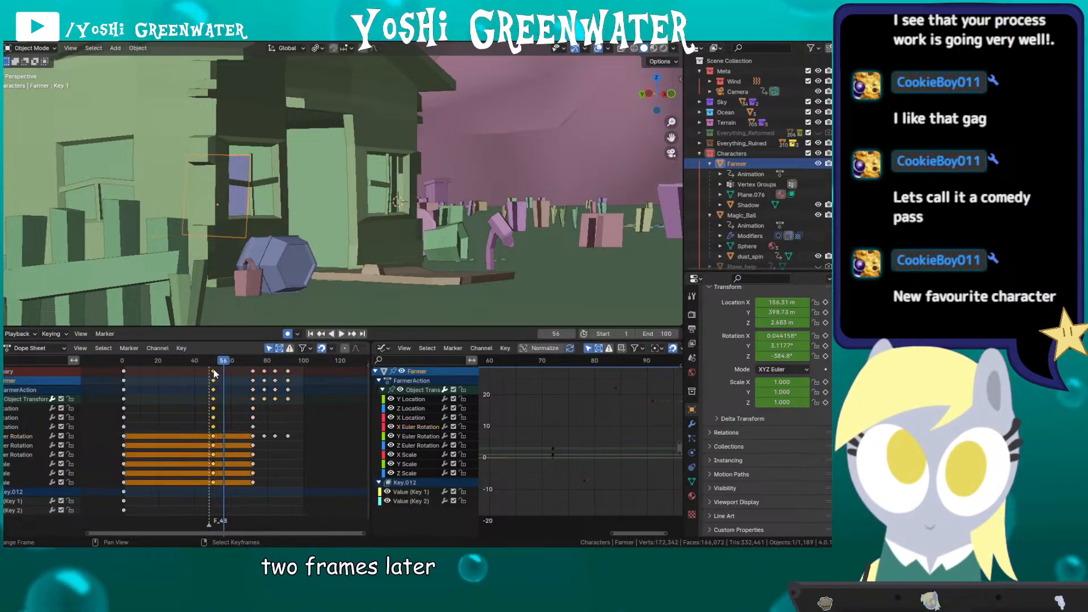
key("g")
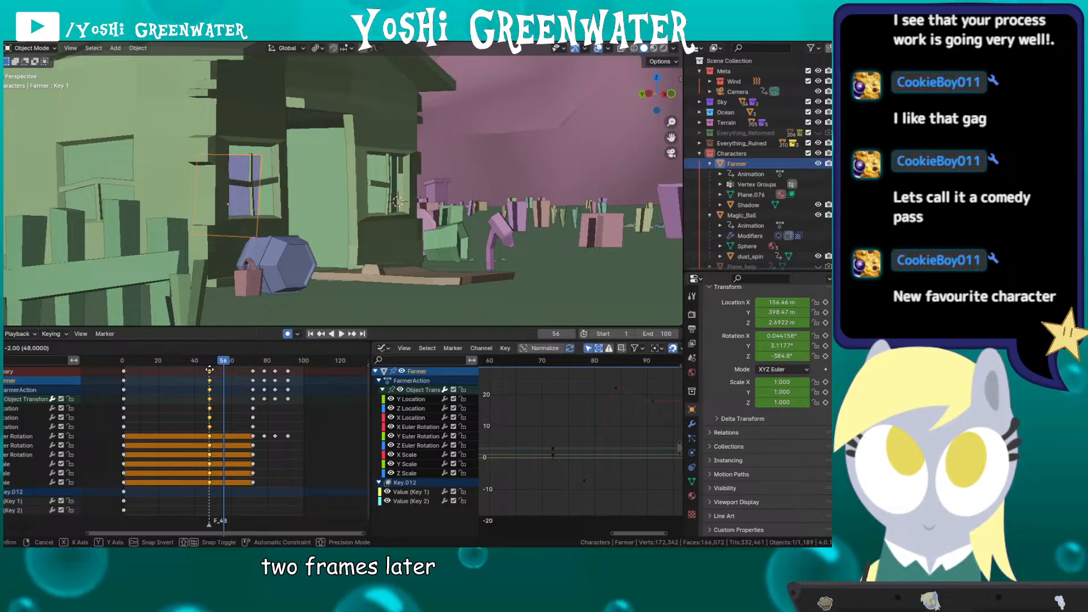
left_click(208, 373)
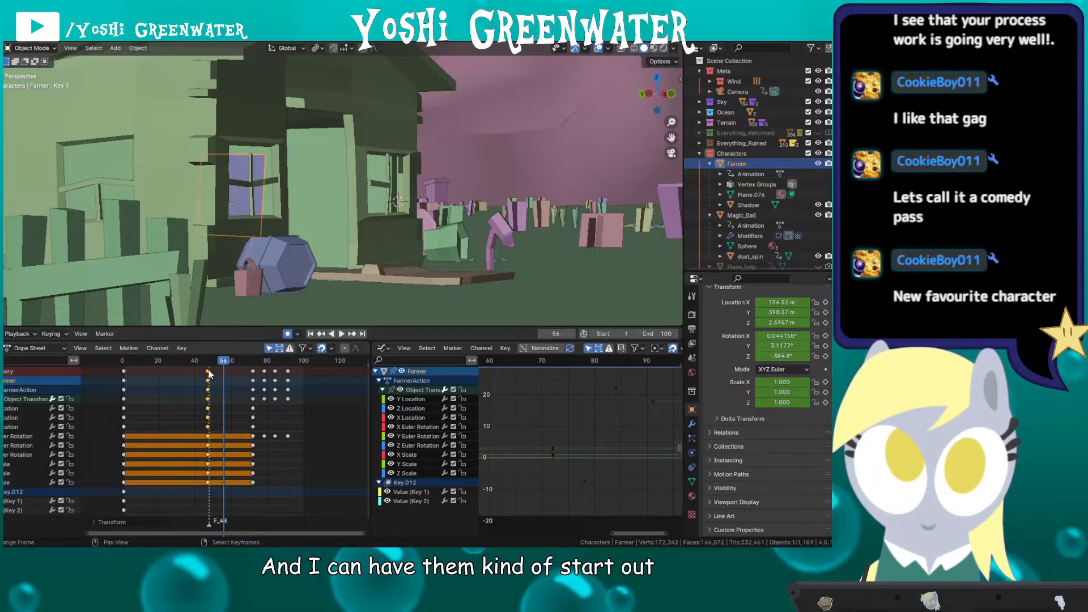
left_click(205, 361)
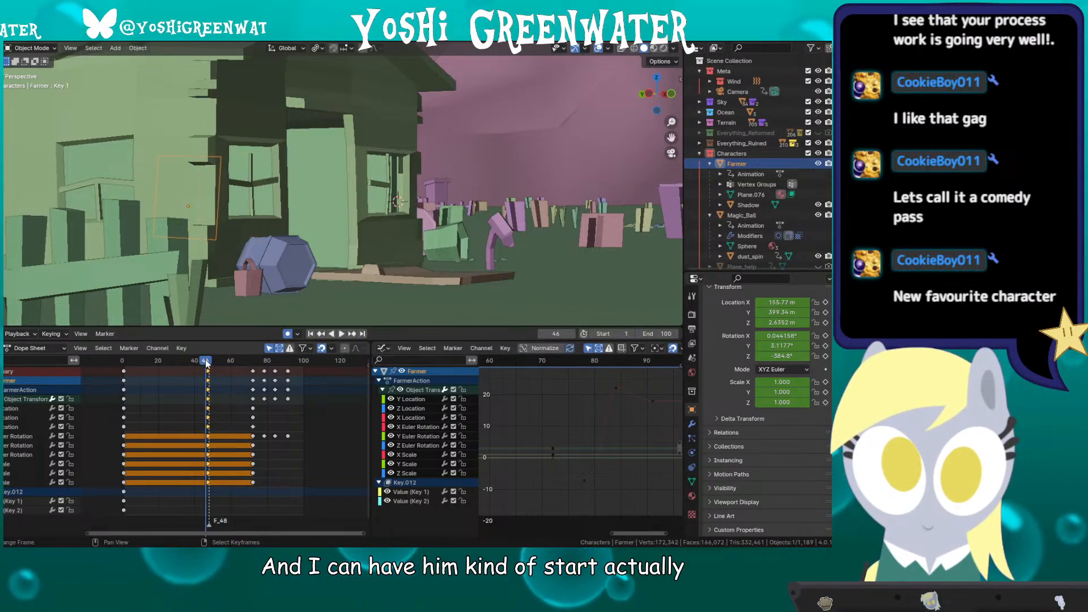
key("Right")
key("Right")
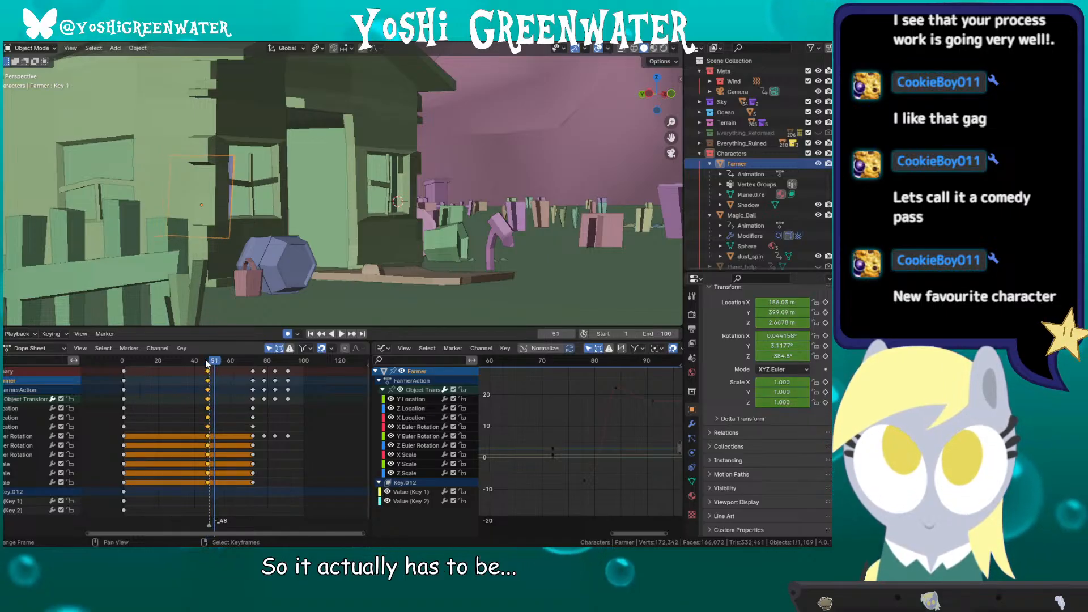
Step: Save the file and replay the Farmer's retimed slide and tilt from about frame 40
left_click(196, 362)
key("ctrl+s")
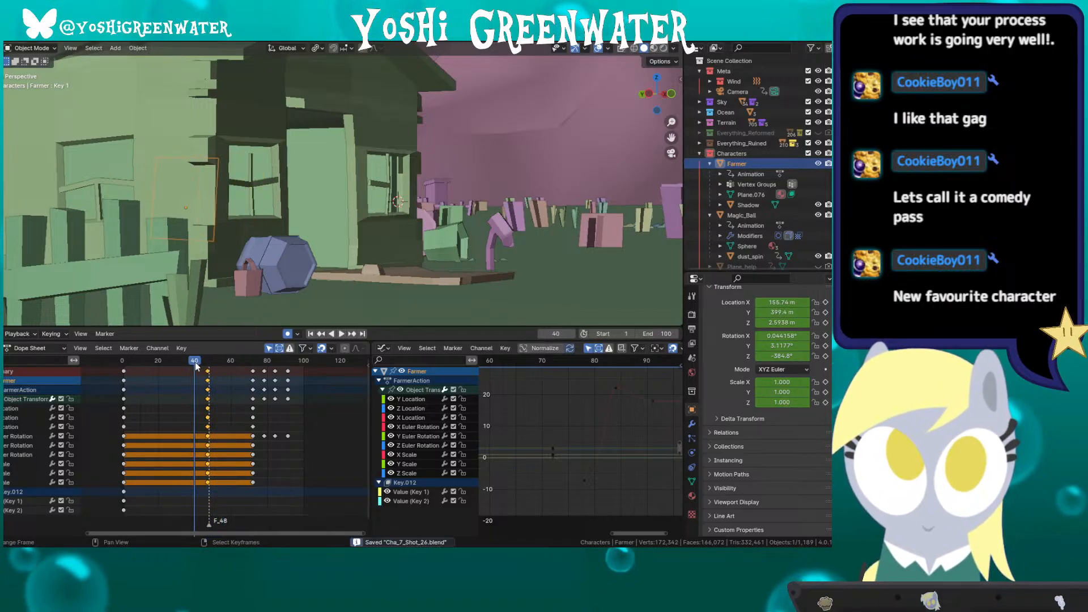
key("space")
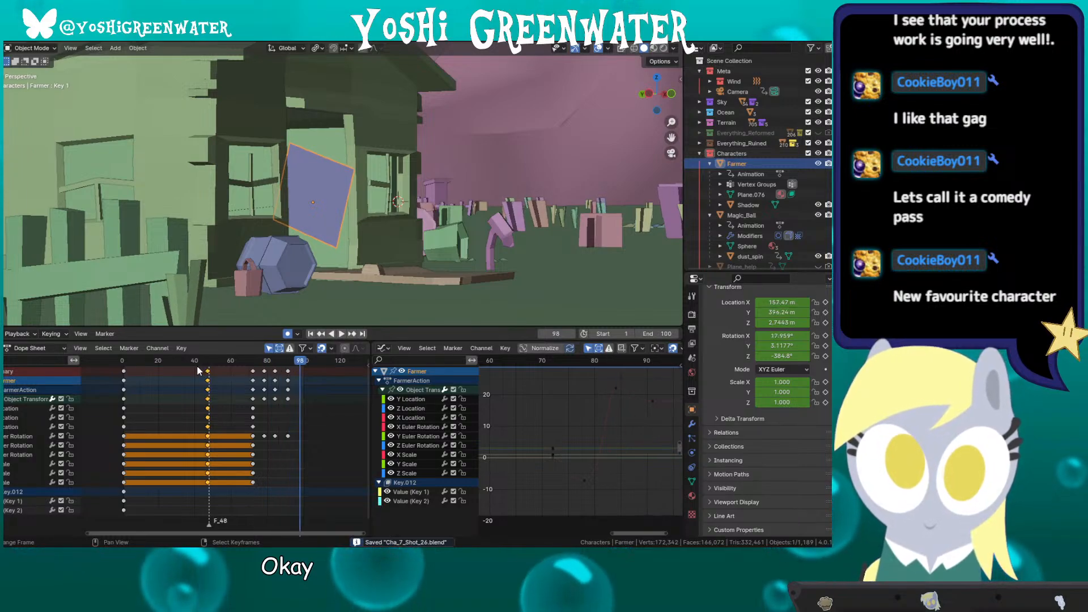
left_click(197, 368)
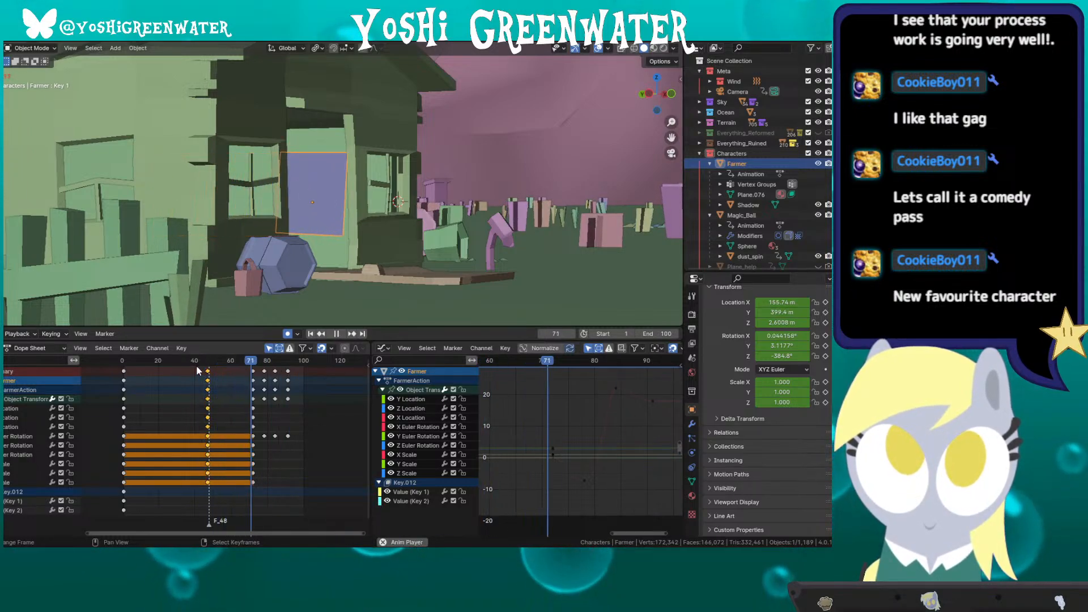
key("space")
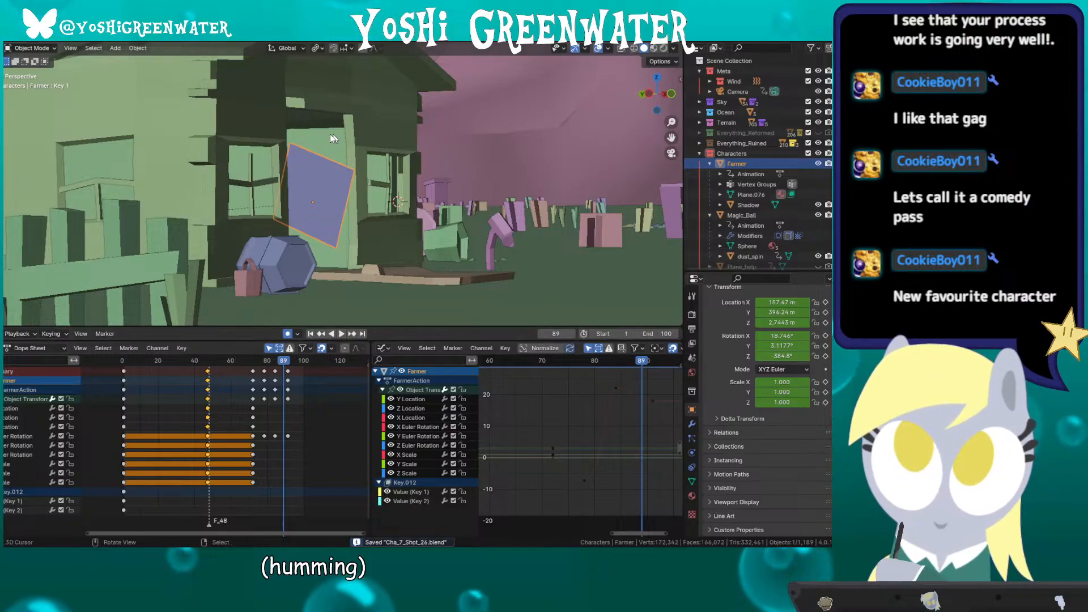
Step: View the doorway from a slightly wider framing and replay the Farmer's arrival and tilt from frame 66
scroll(340, 217, "down", 2)
scroll(340, 217, "down", 1)
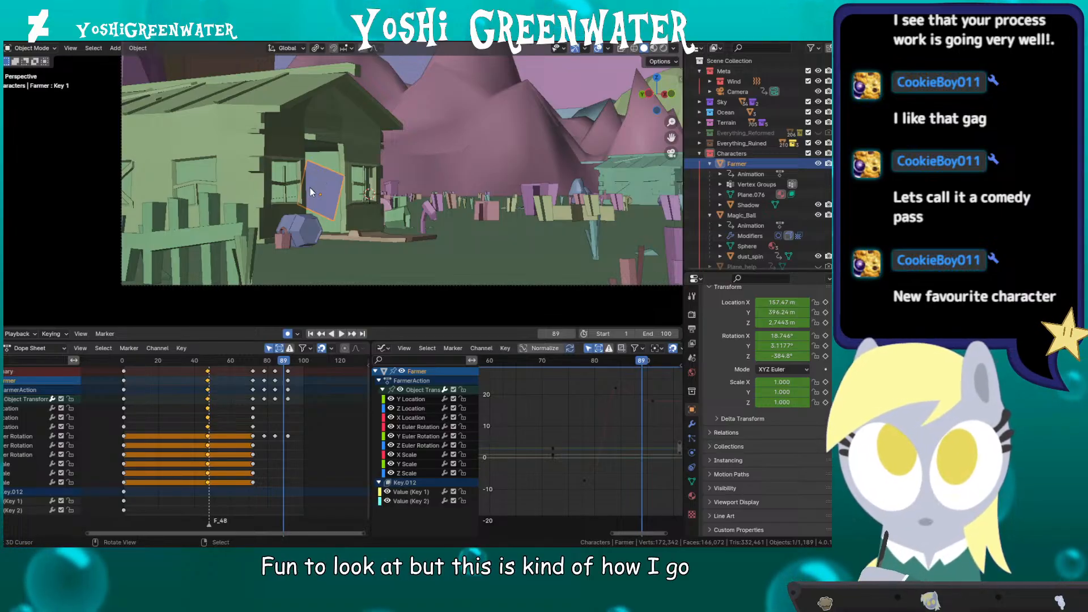
scroll(310, 189, "up", 4)
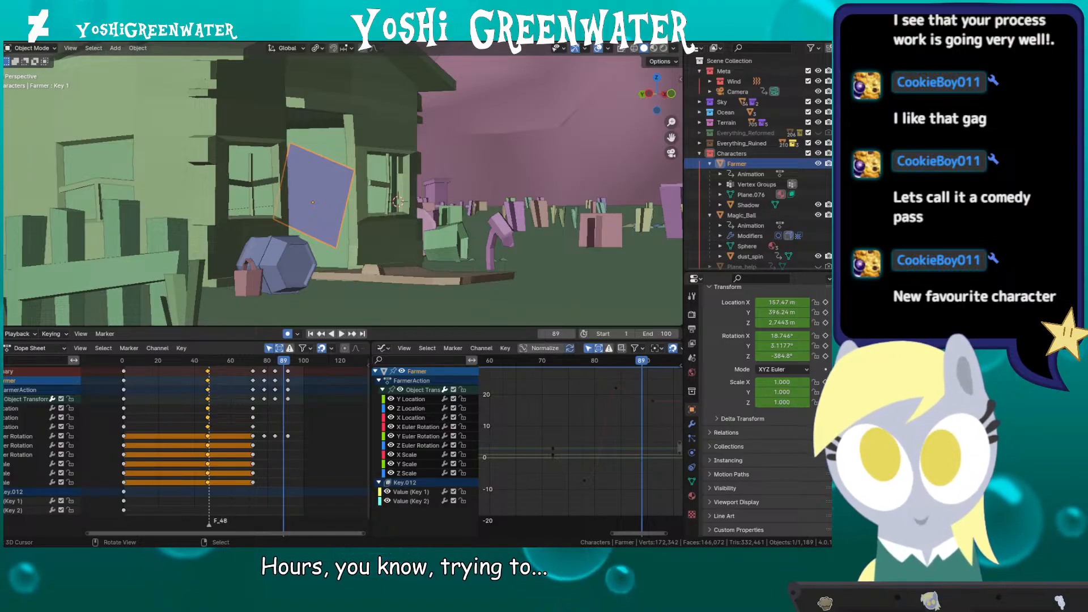
scroll(418, 210, "down", 1)
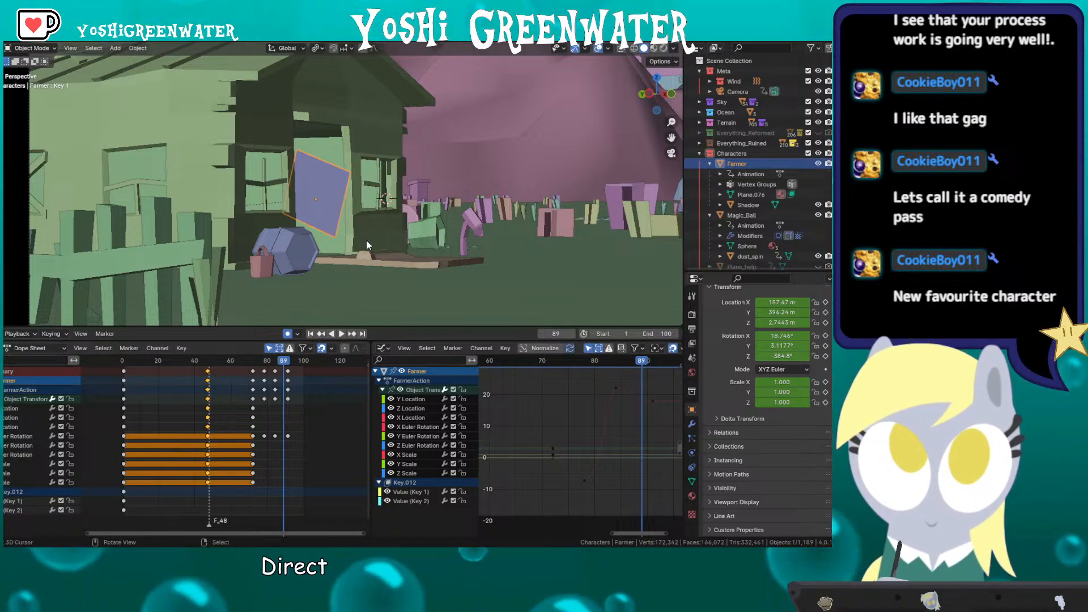
left_click(240, 361)
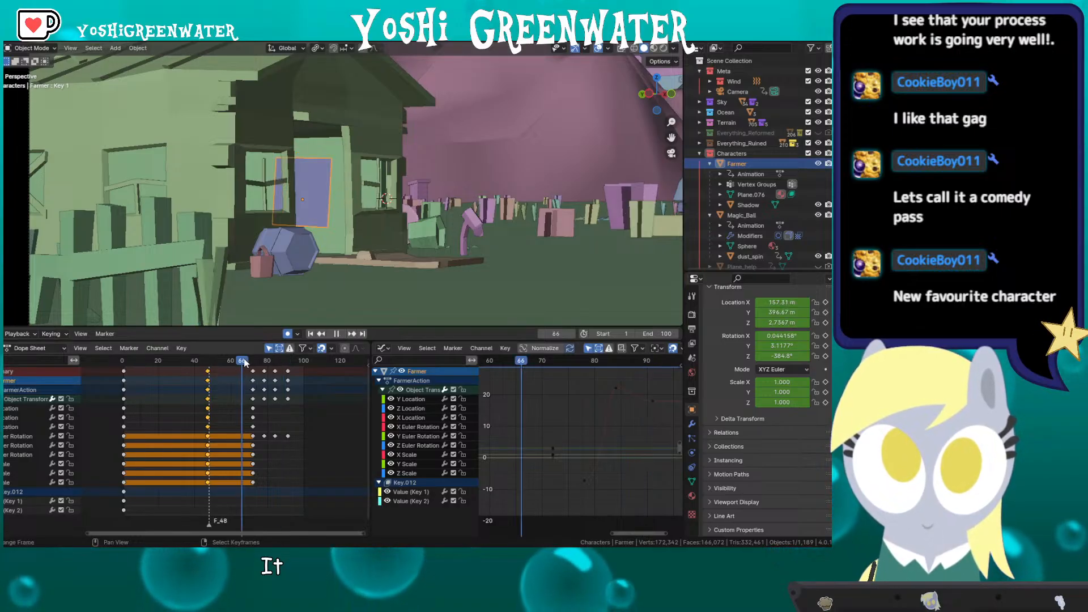
key("space")
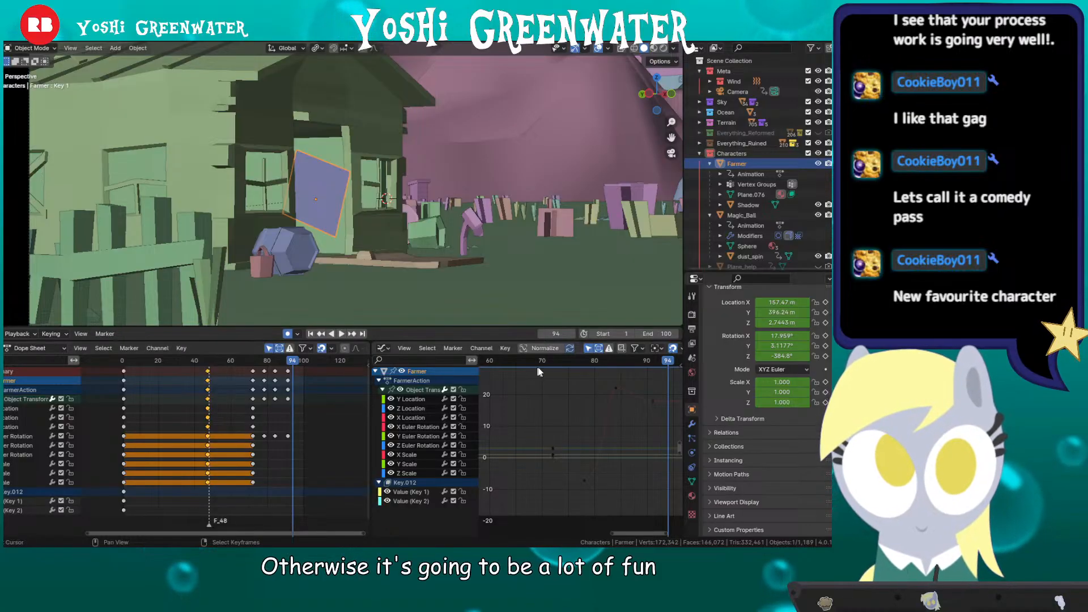
Step: Extend the shot's end frame to 102, replay the Farmer's tilt and final hold, and save the file
left_click(675, 334)
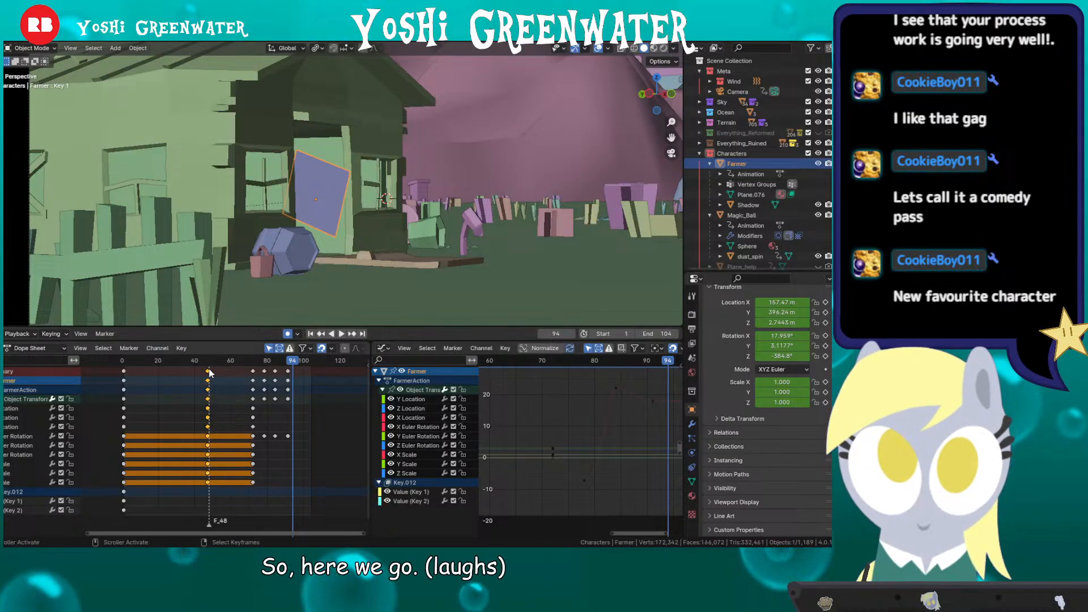
key("ctrl+shift+space")
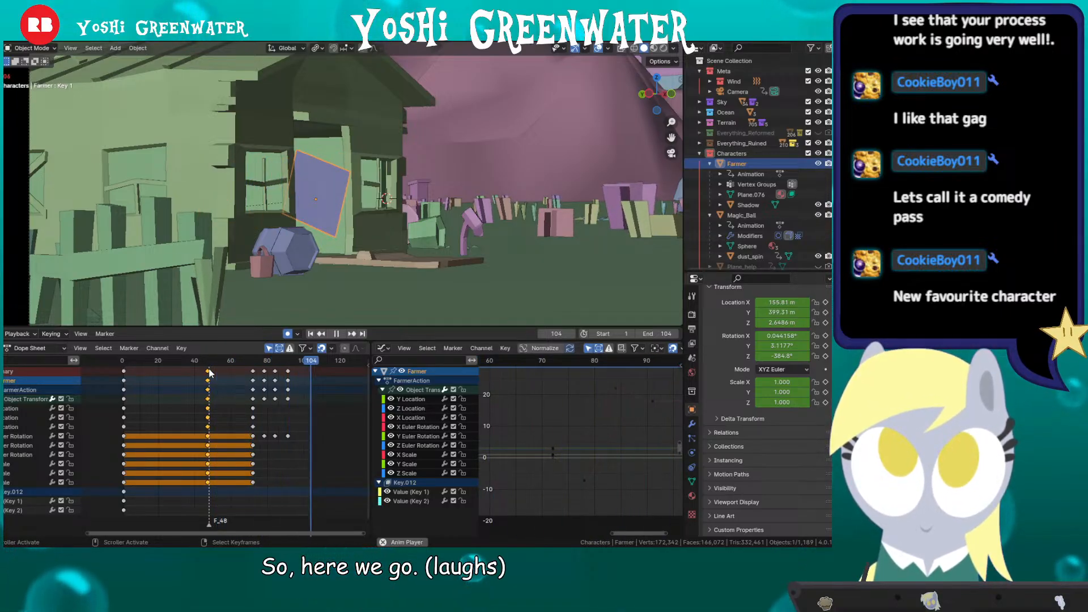
key("space")
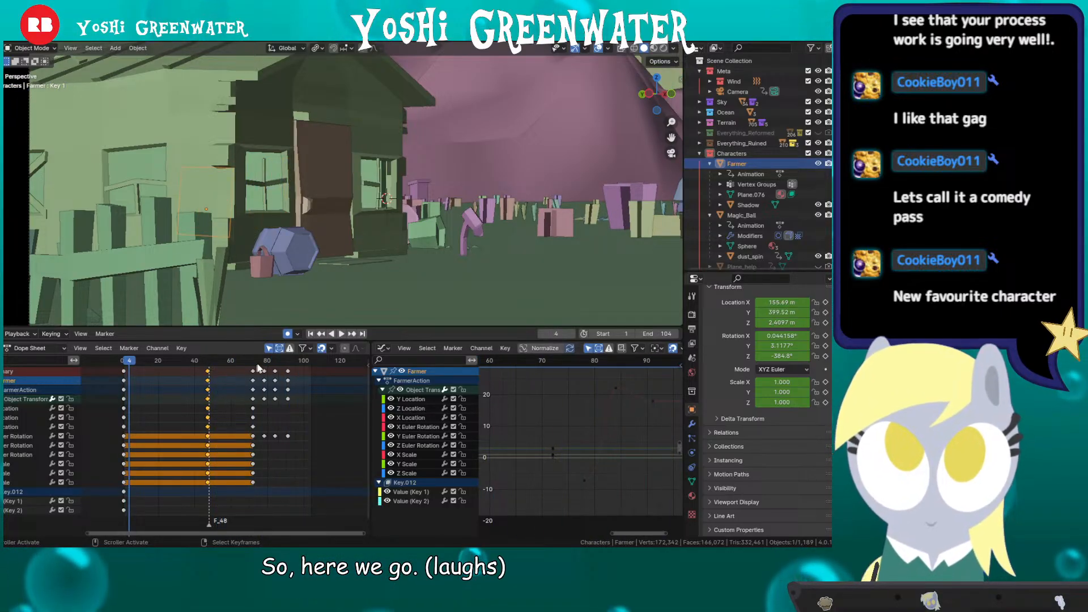
left_click(640, 334)
left_click(639, 335)
left_click(233, 363)
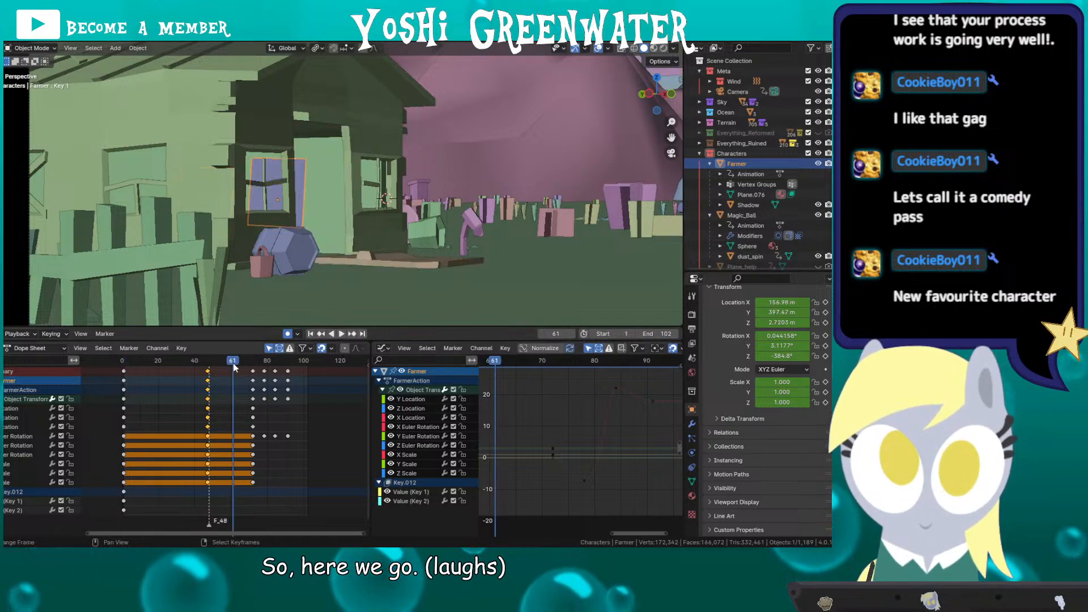
key("space")
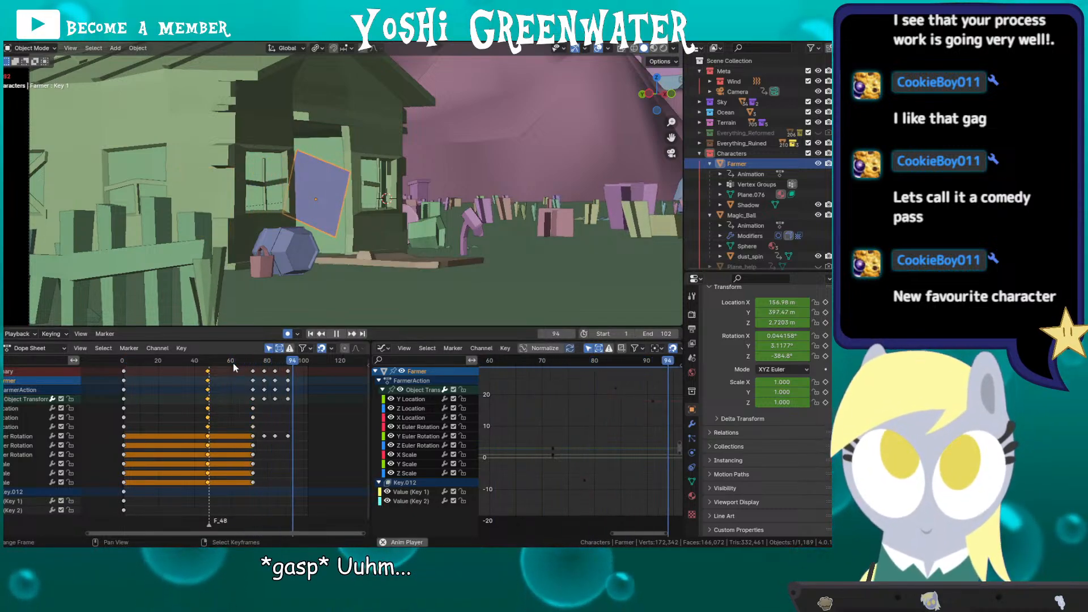
key("space")
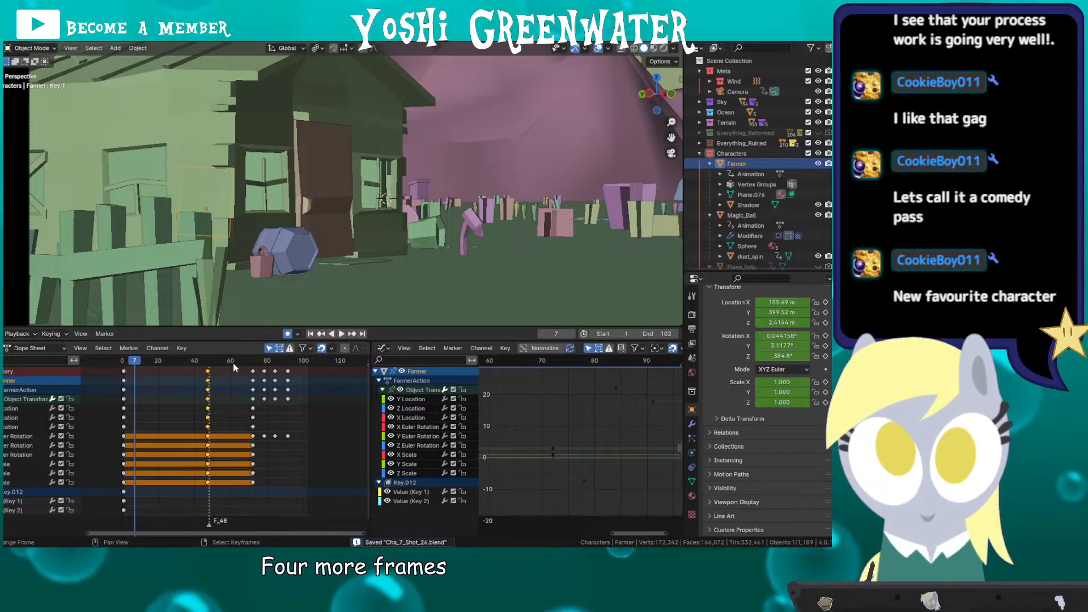
Step: Scrub through the Farmer's tilt from about frame 73 to 91 to examine where the gag ends
left_click(296, 368)
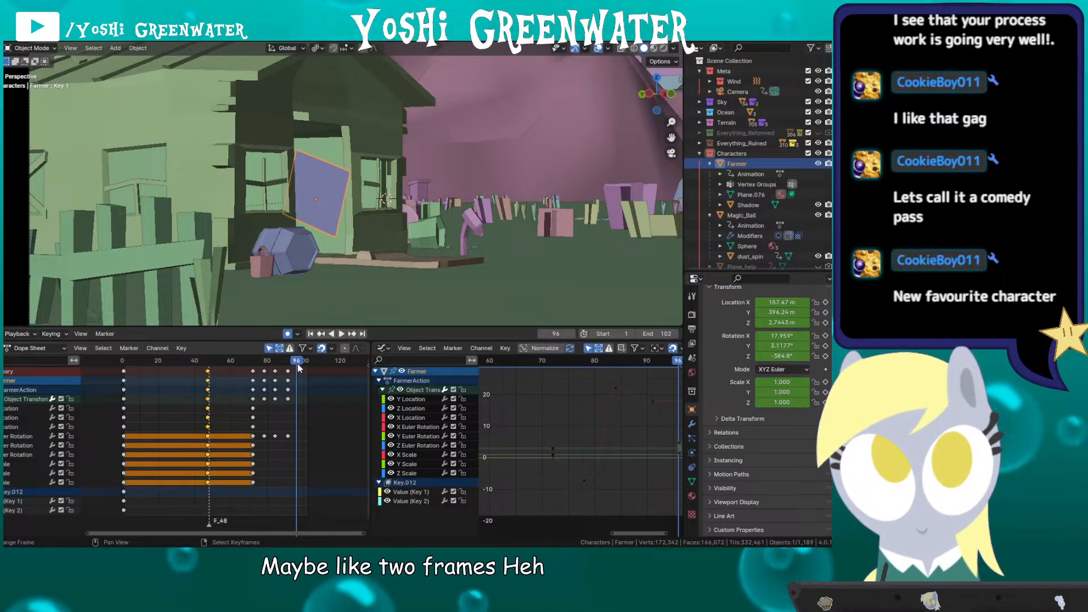
scroll(289, 379, "up", 2)
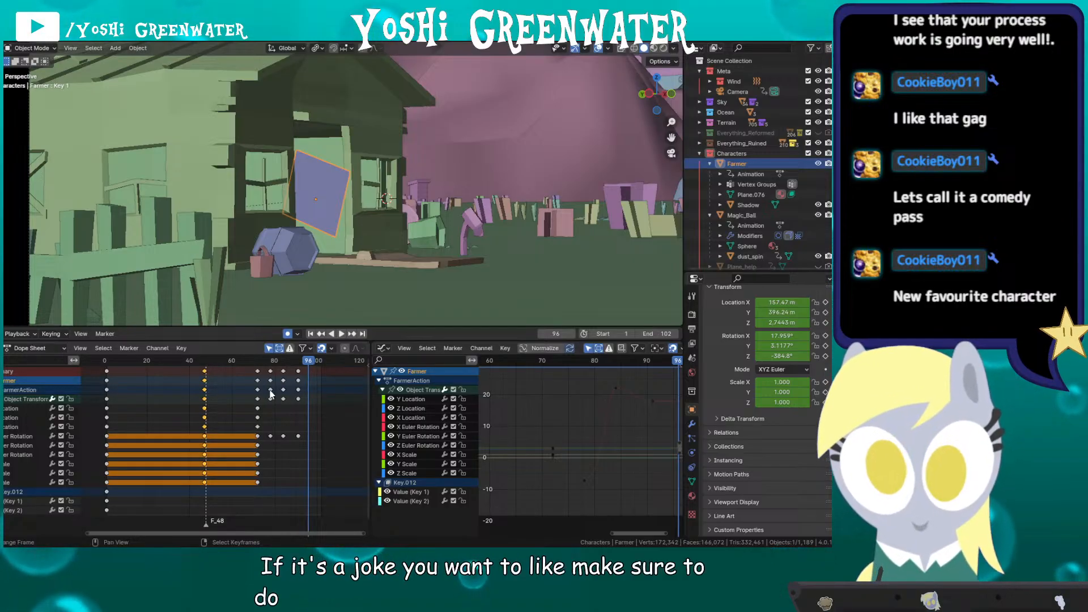
middle_click_drag(271, 395, 280, 397)
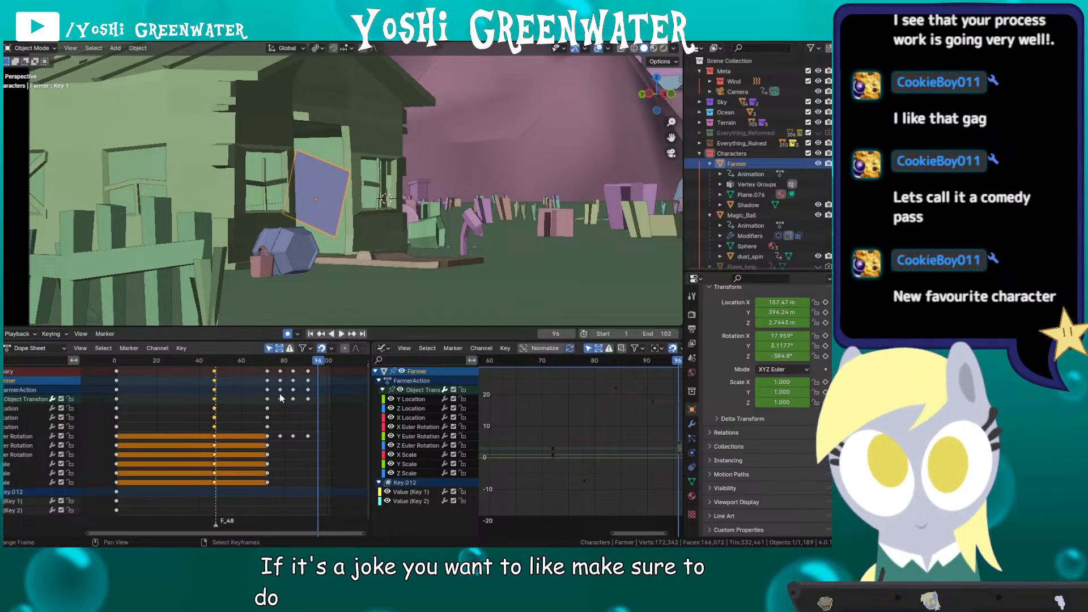
scroll(280, 397, "up", 1)
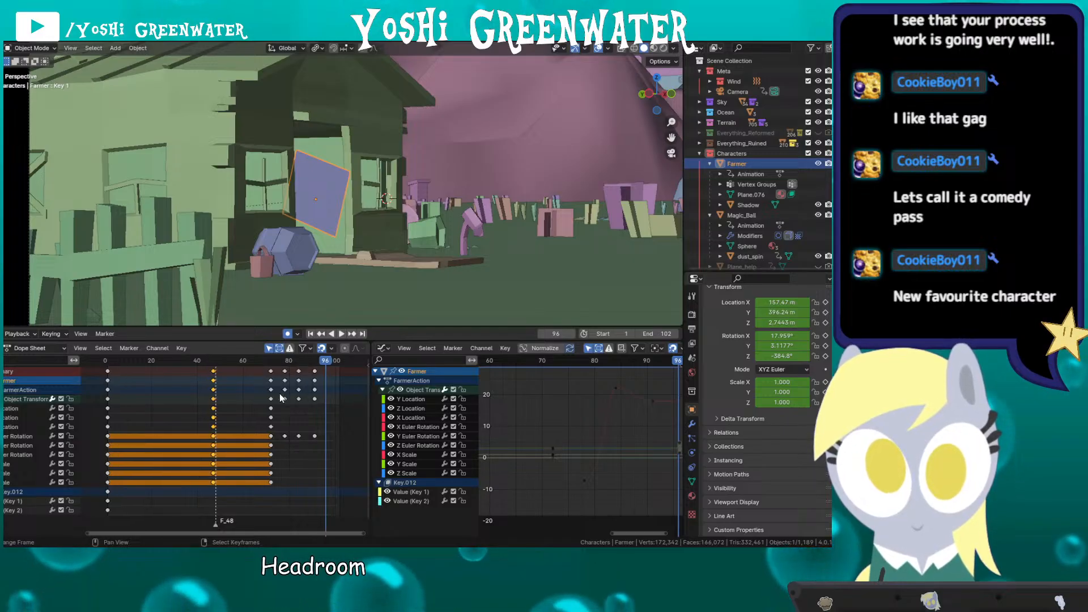
left_click_drag(273, 361, 305, 368)
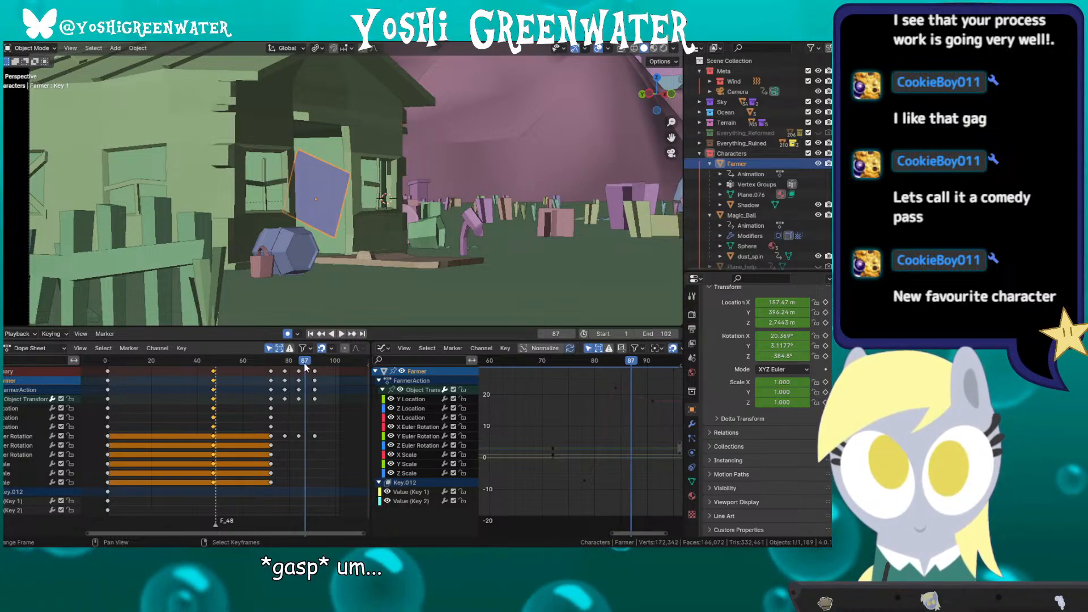
left_click_drag(305, 367, 315, 368)
Step: Move the Farmer's last X Euler Rotation keyframe one frame earlier to frame 90 and save the file
scroll(319, 403, "up", 2)
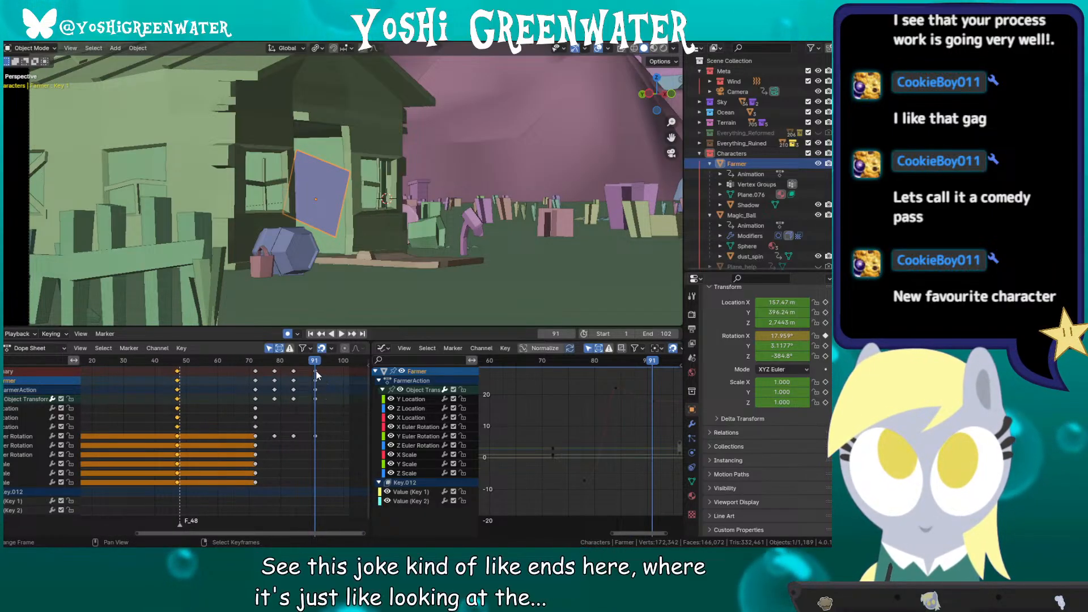
mouse_move(315, 371)
left_mouse_down()
mouse_move(294, 369)
mouse_move(331, 362)
left_mouse_up()
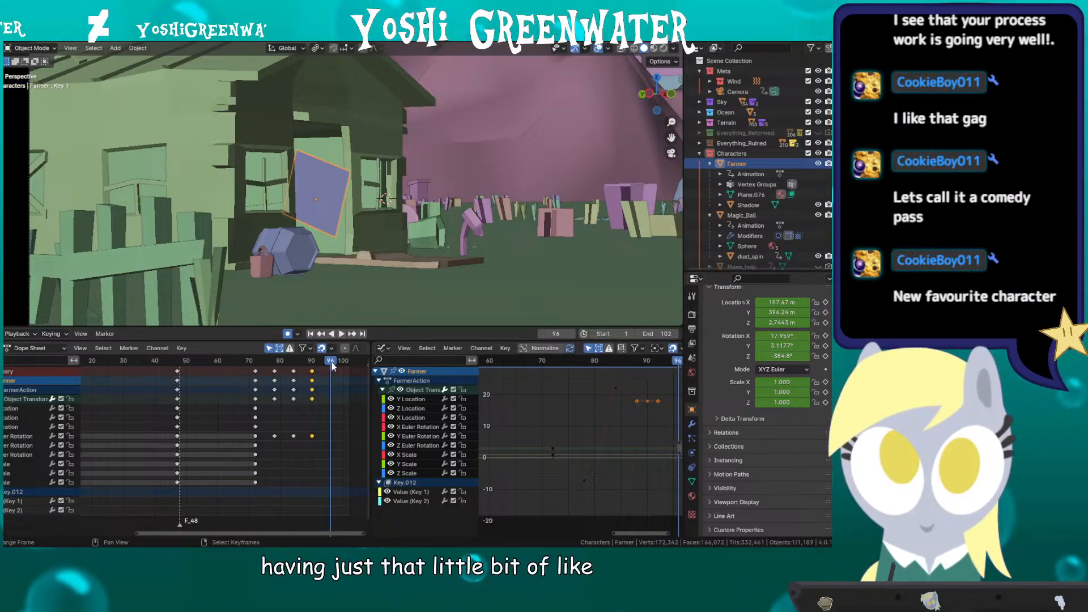
key("ctrl+s")
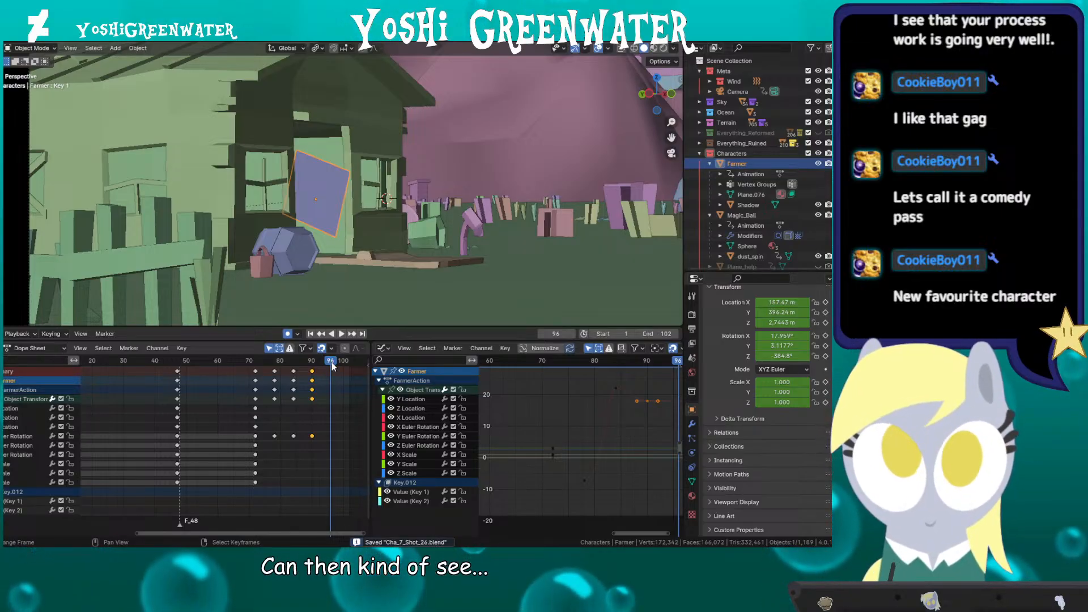
left_click(336, 378)
key("ctrl+s")
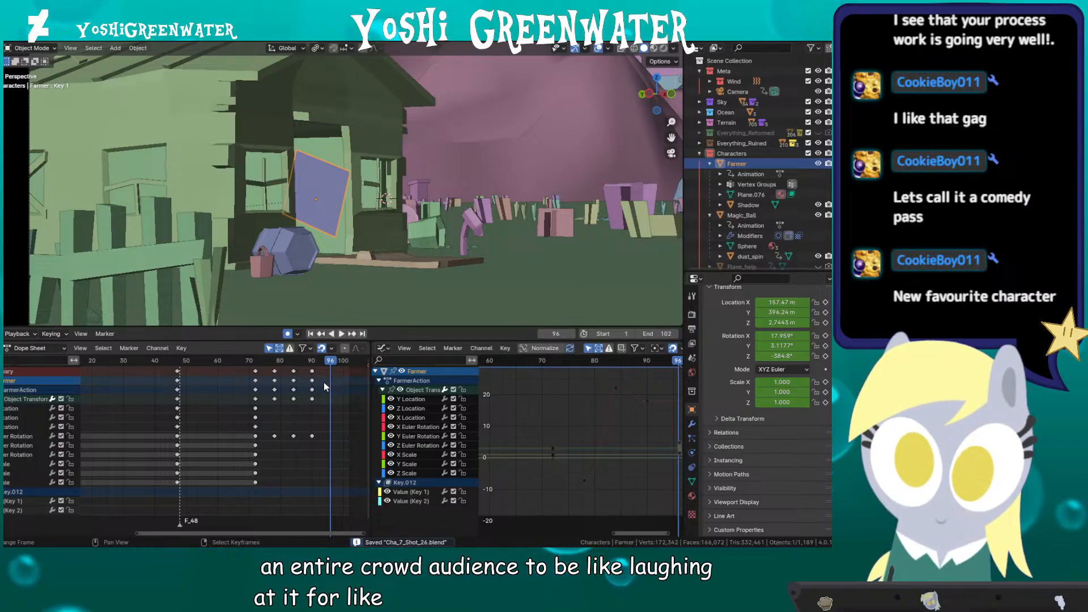
scroll(213, 410, "down", 3)
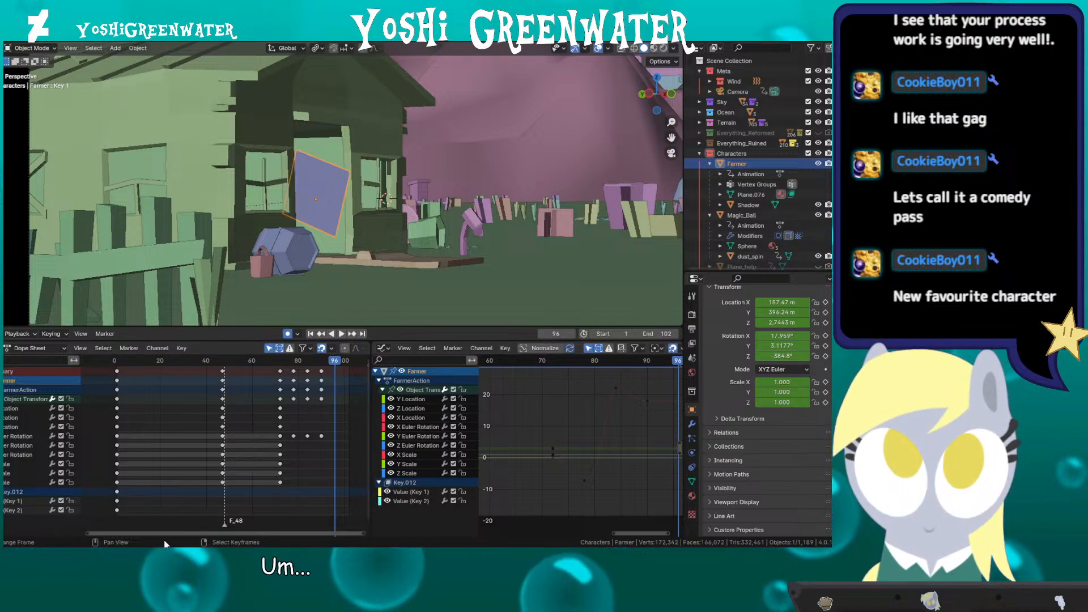
Step: Switch to Chapter_6_Ani.fla in Adobe Animate and make the timeline area taller
left_click(164, 555)
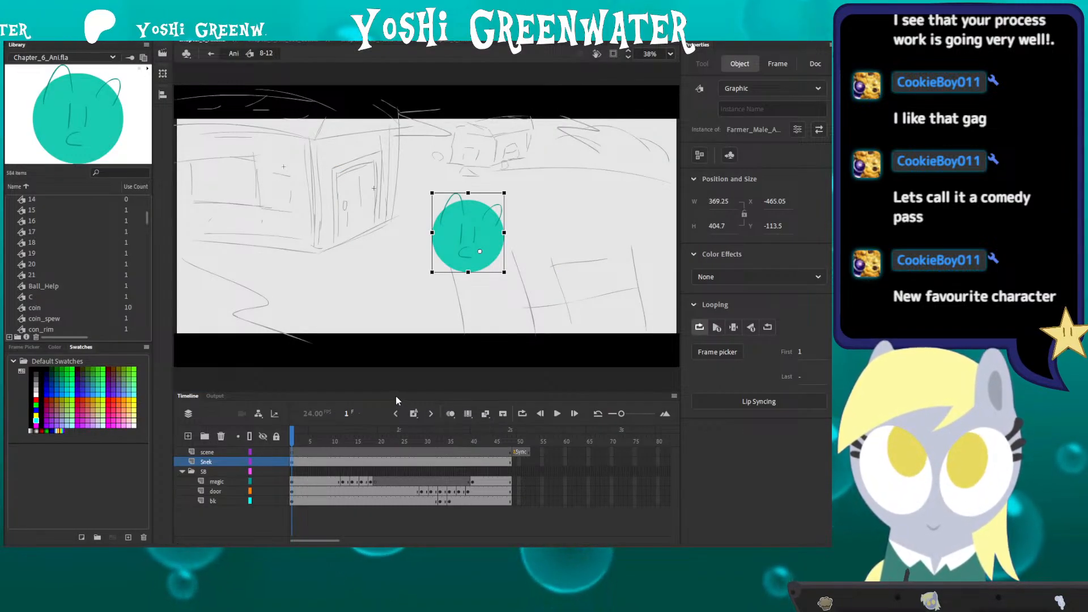
left_click_drag(395, 393, 390, 363)
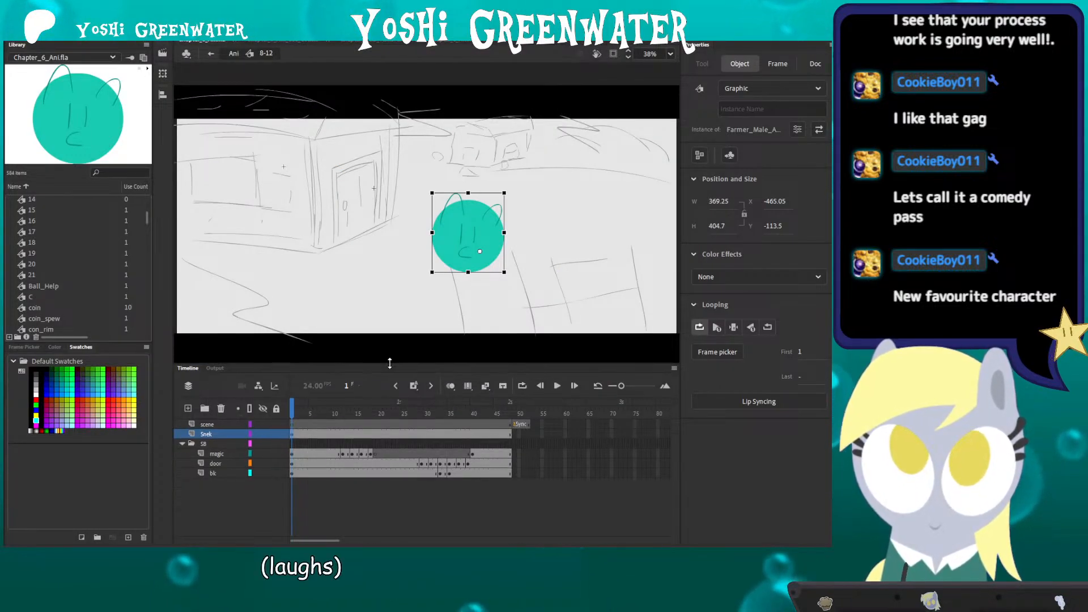
Step: Insert frames across all layers of the 8-12 timeline to extend the shot to about frame 75
left_click(309, 431)
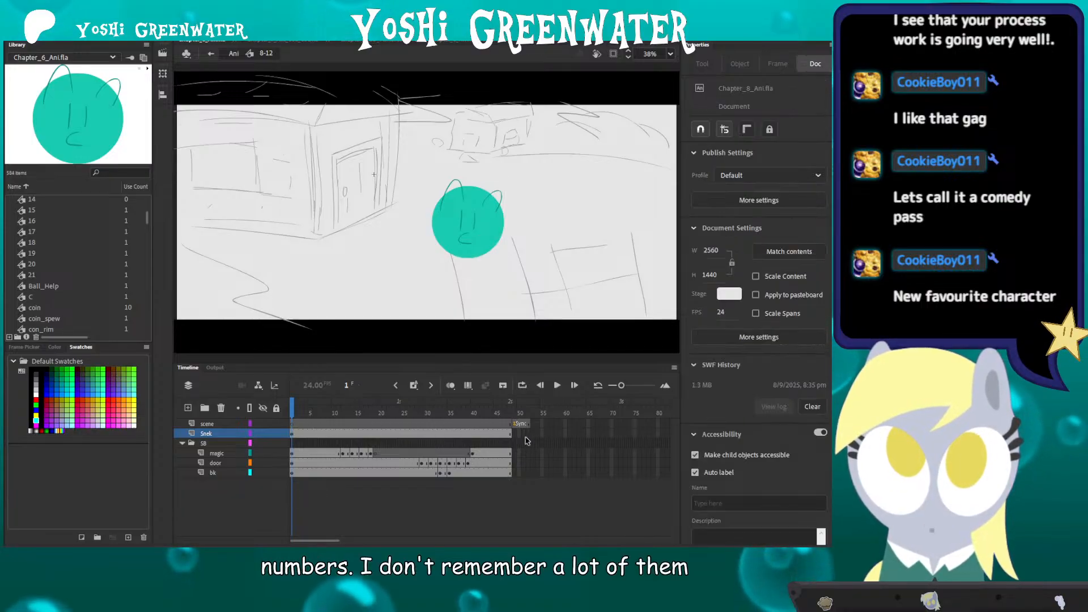
mouse_move(325, 416)
left_mouse_down()
mouse_move(491, 426)
mouse_move(502, 476)
left_mouse_up()
key("F5")
key("F5")
key("F5")
key("F5")
key("F5")
key("F5")
key("F5")
key("F5")
key("F5")
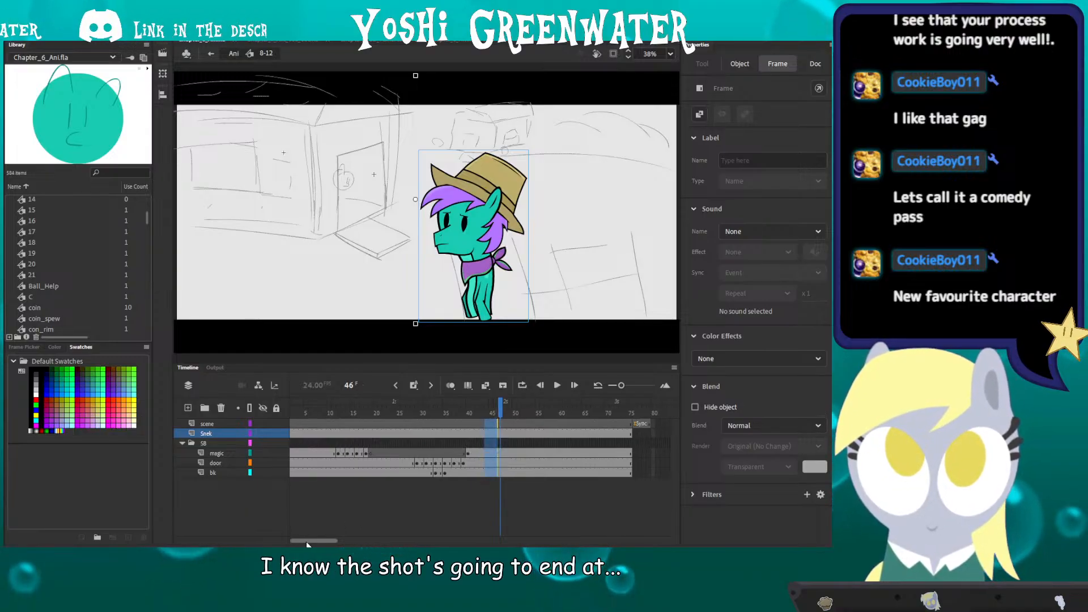
Step: Insert more frames around frame 63 on every layer to extend the shot to about frame 93
scroll(333, 513, "right", 3)
left_click_drag(435, 423, 443, 471)
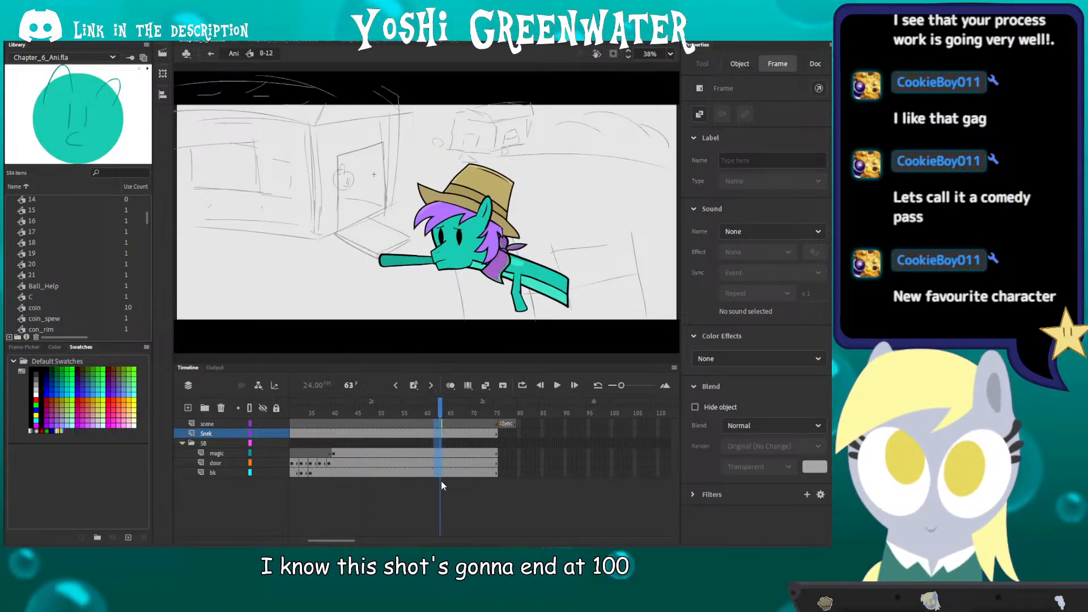
key("F5")
key("F5")
key("F5")
key("F5")
key("F5")
key("F5")
key("F5")
key("F5")
key("F5")
key("F5")
key("F5")
key("F5")
key("F5")
key("F5")
key("F5")
key("F5")
key("F5")
key("F5")
key("F5")
key("F5")
key("F5")
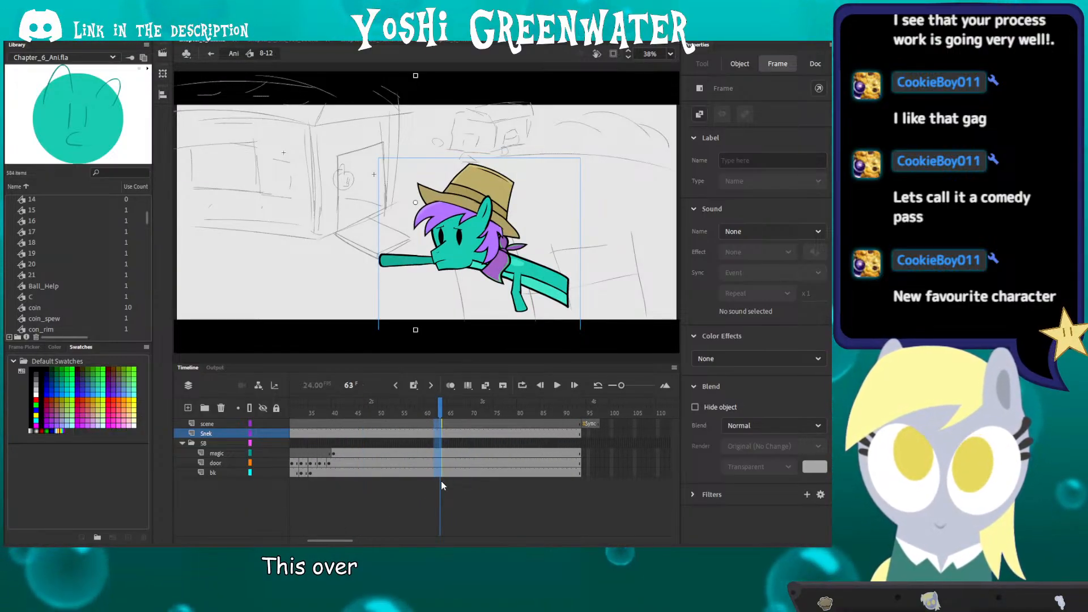
Step: Insert frames around frame 92 on every layer so the shot ends at frame 102, and check the Sync label keyframe
left_click_drag(549, 413, 575, 475)
key("F5")
key("F5")
key("F5")
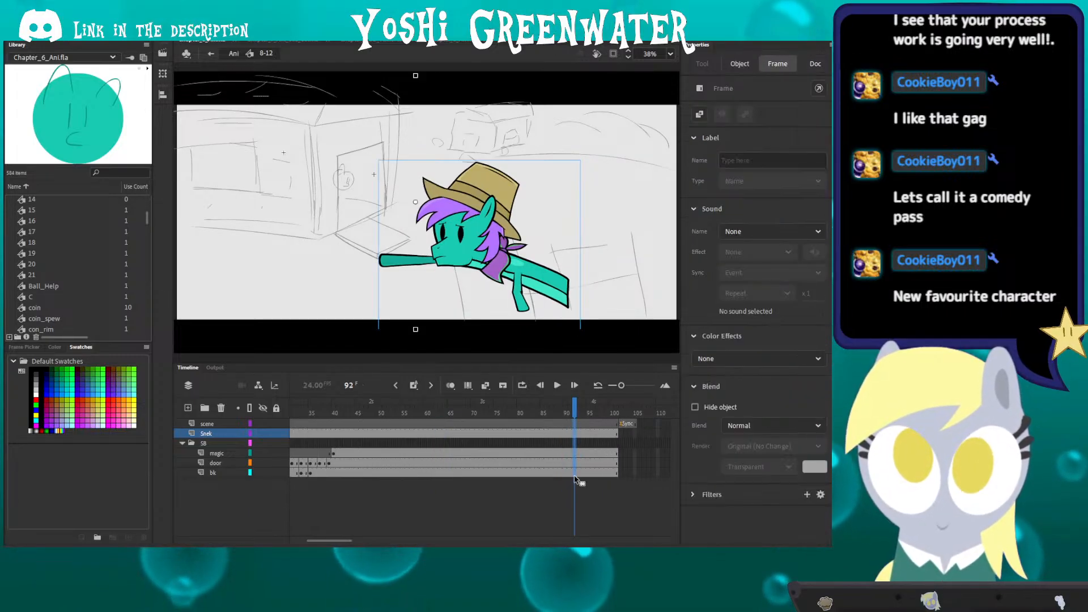
left_click(621, 414)
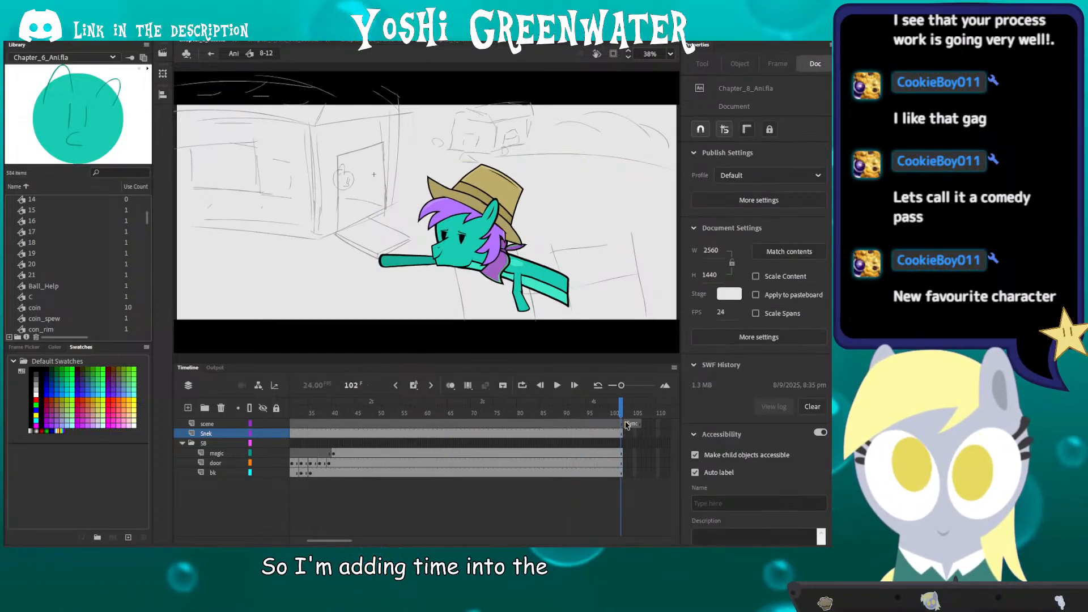
left_click(626, 424)
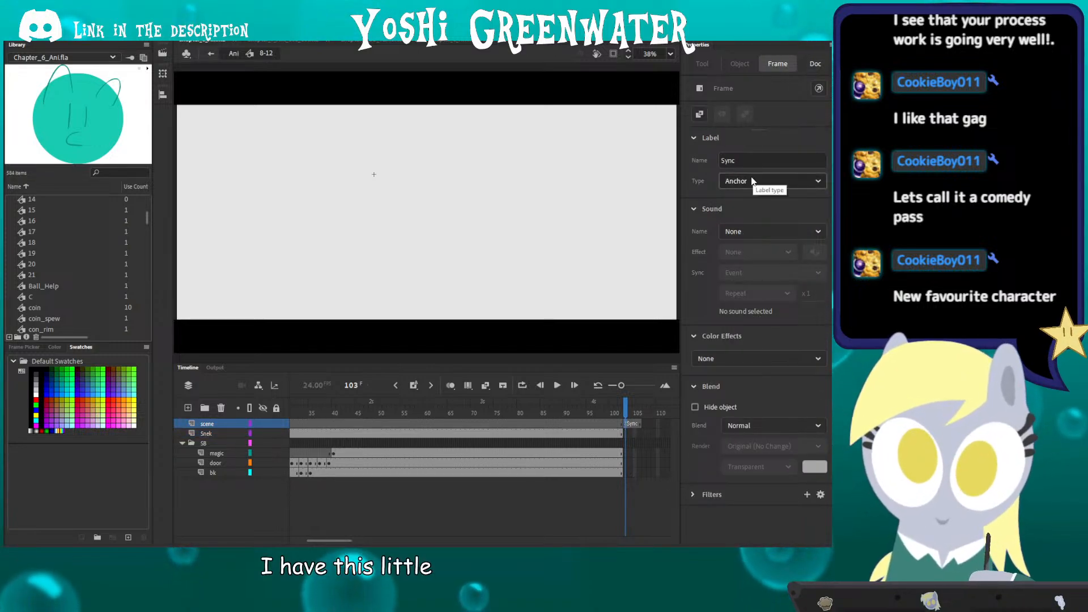
left_click(615, 412)
left_click(621, 413)
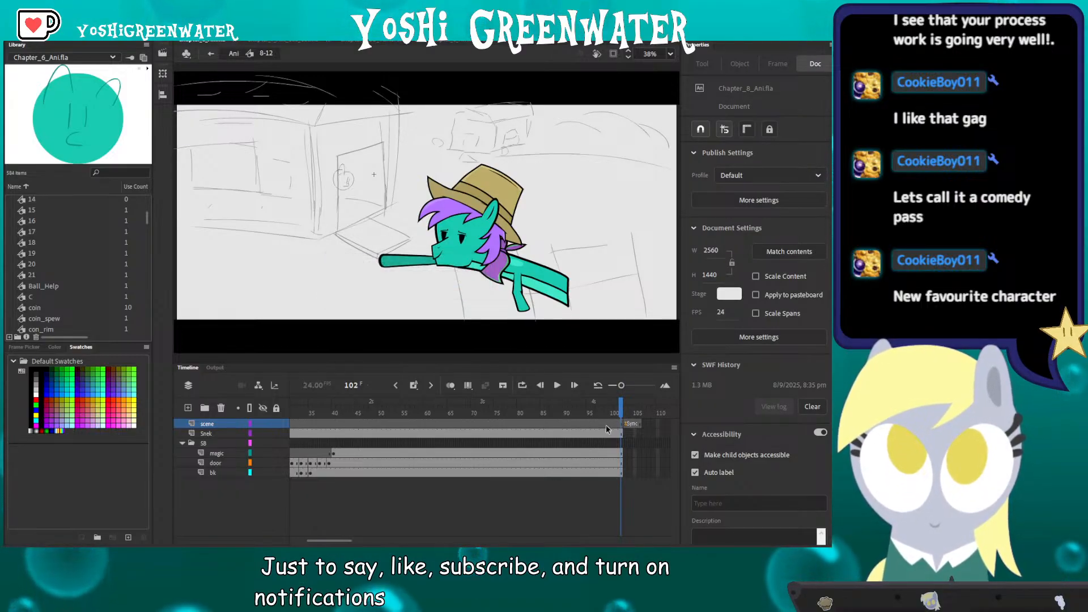
Step: Look over the shot's end around frame 103 and scrub between about frames 29 and 41 to examine the door fall
left_click_drag(342, 538, 322, 540)
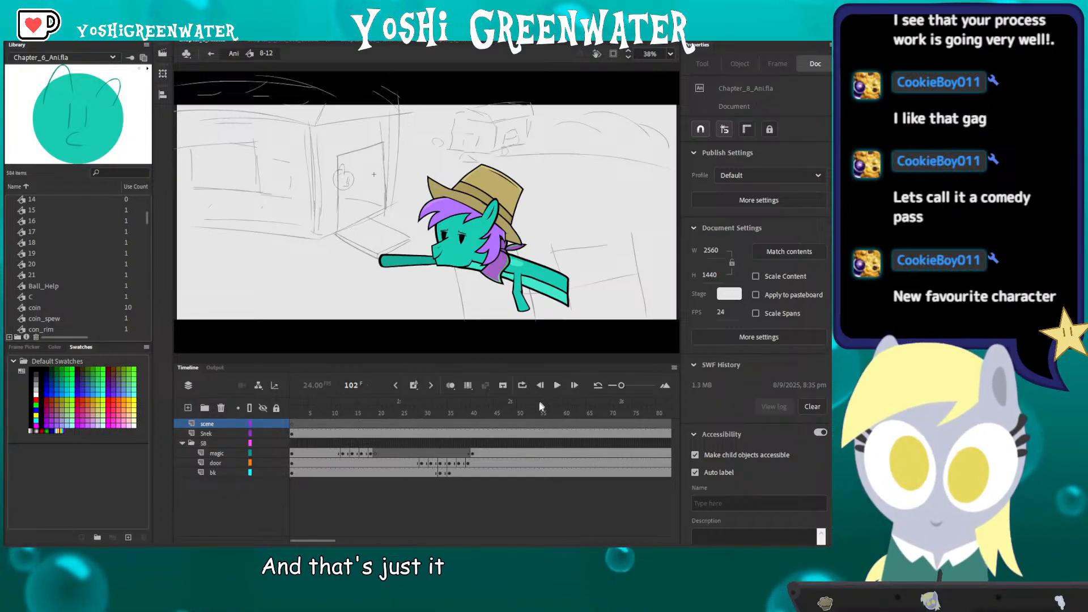
left_click_drag(328, 541, 358, 539)
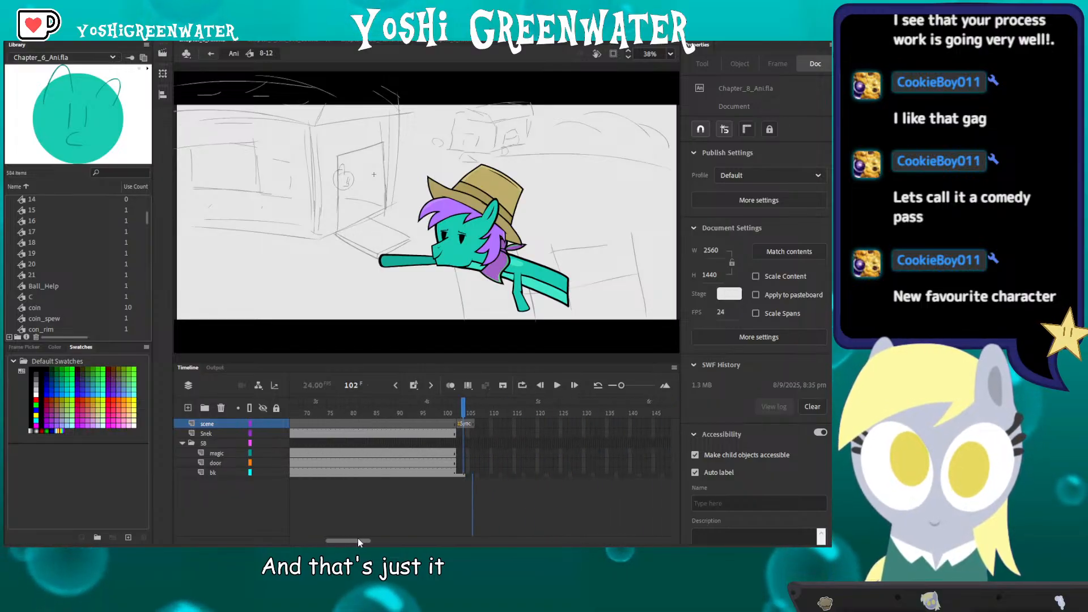
left_click(460, 417)
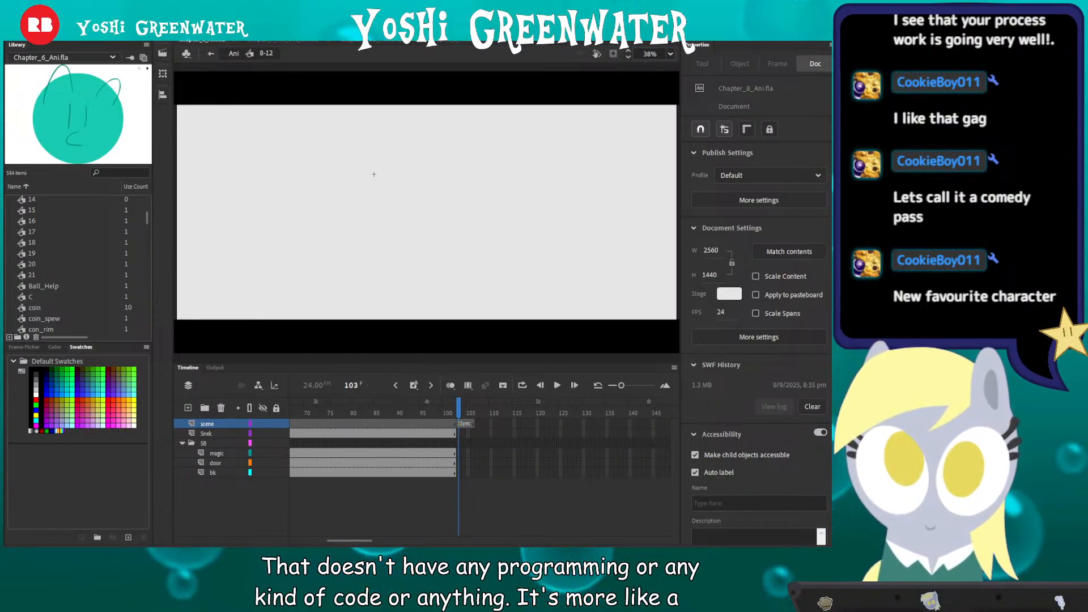
left_click_drag(347, 540, 312, 530)
left_click(352, 408)
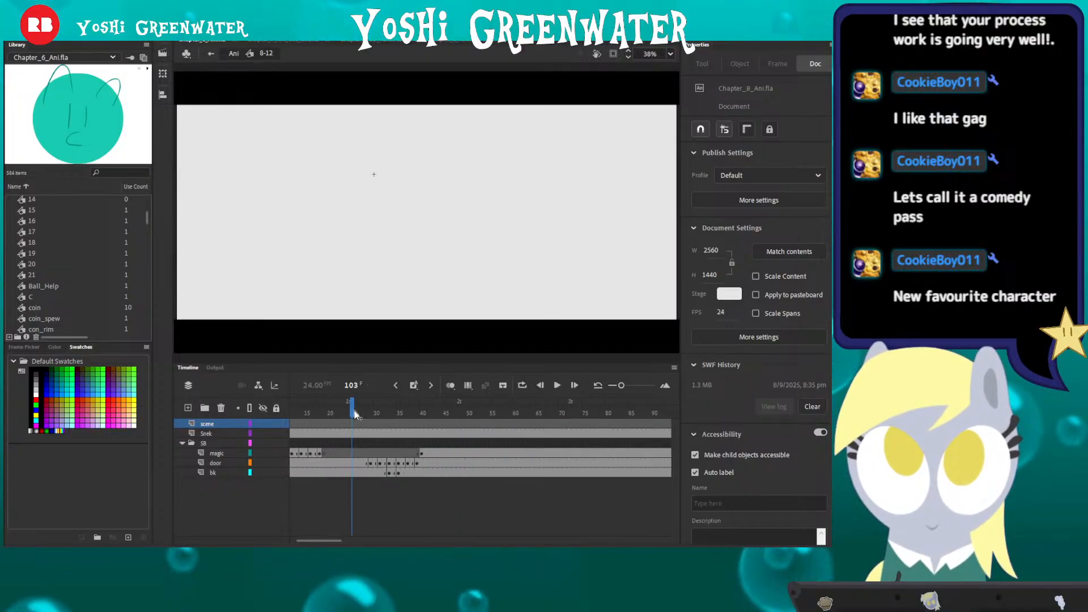
left_click_drag(355, 414, 426, 423)
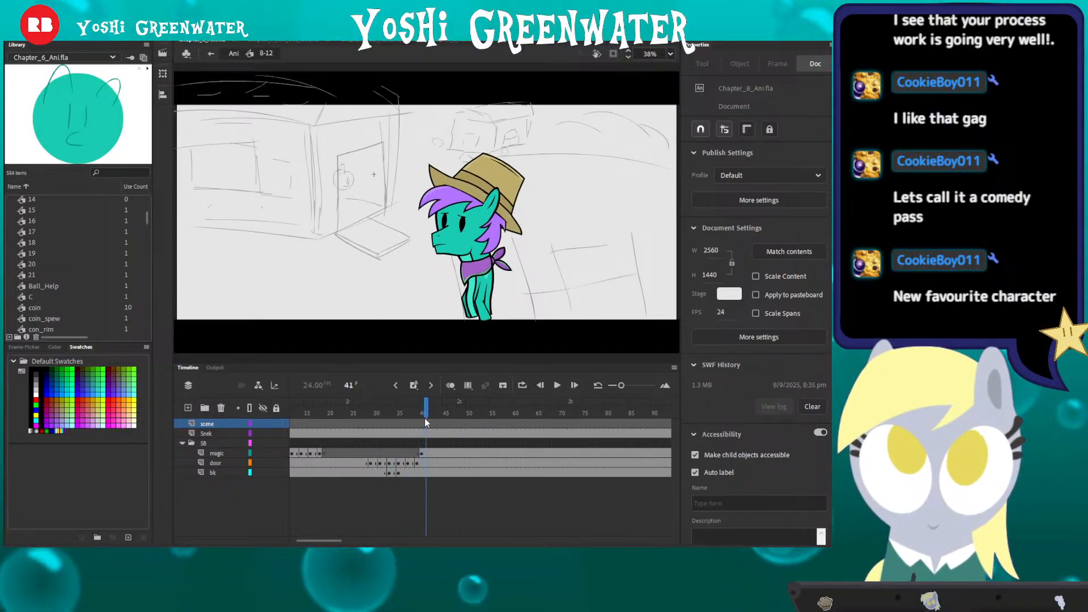
left_click_drag(355, 413, 372, 417)
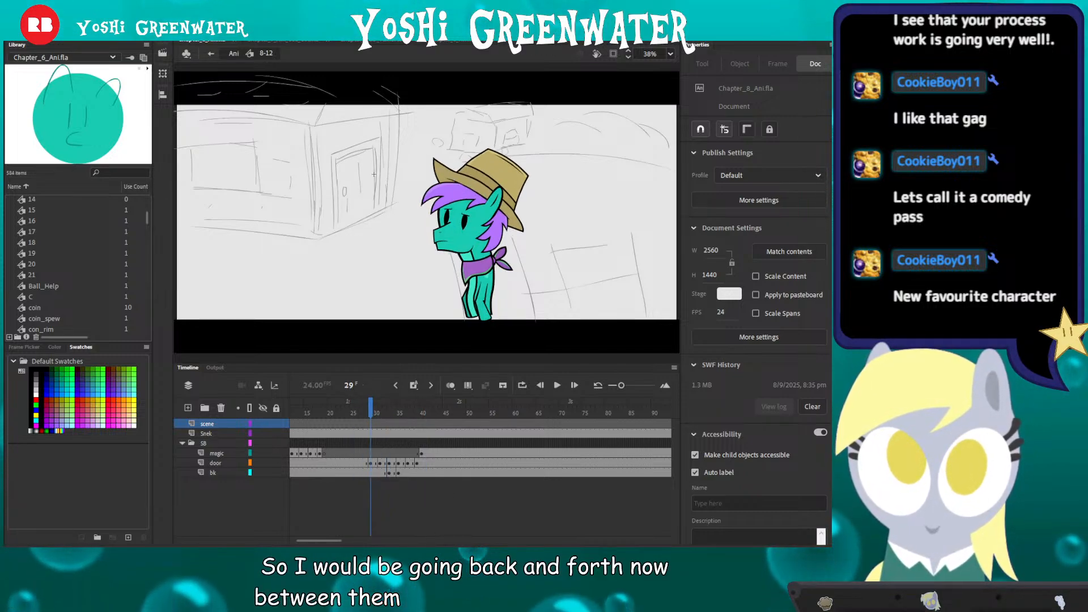
Step: Switch to Blender, scrub the door animation to find where the fall ends, and return to Adobe Animate
key("alt+Tab")
left_click_drag(163, 363, 207, 368)
left_click(301, 190)
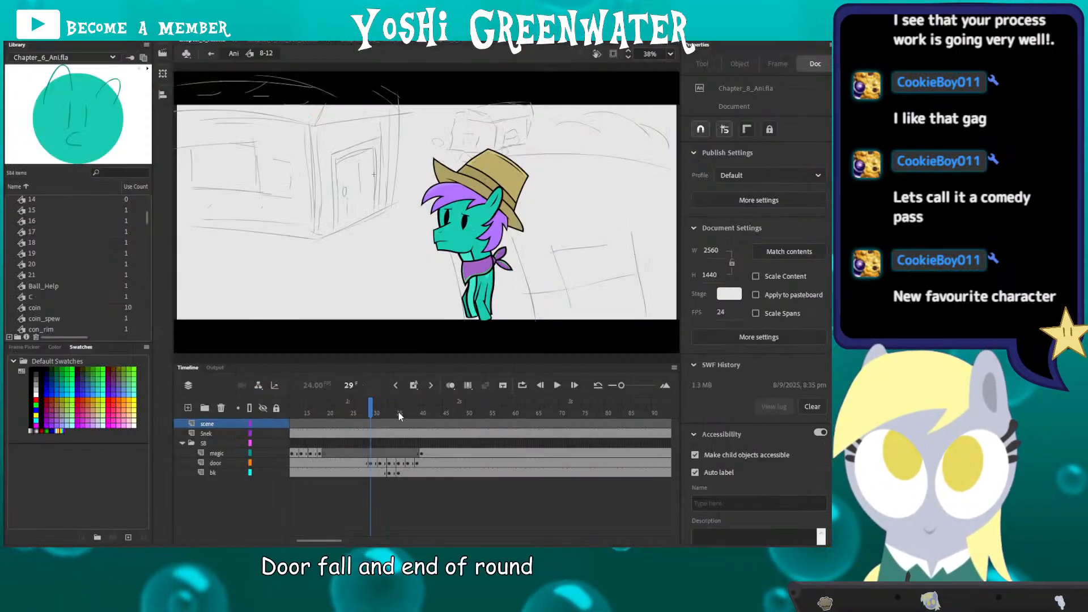
Step: Add a keyframe at frame 42 of the scene layer and label it "door still on ground"
left_click_drag(399, 413, 431, 415)
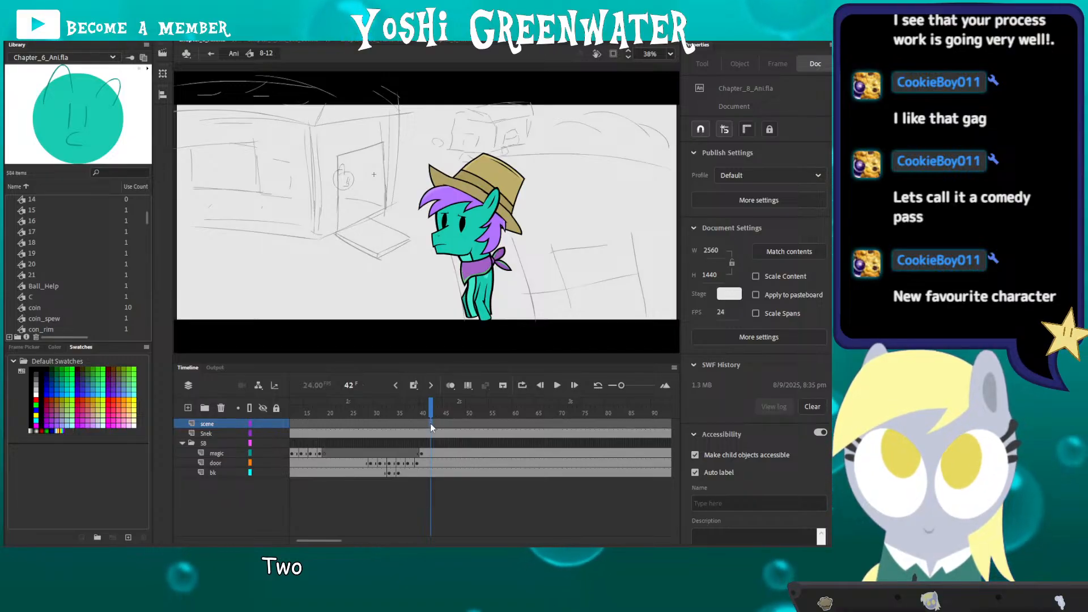
left_click(431, 427)
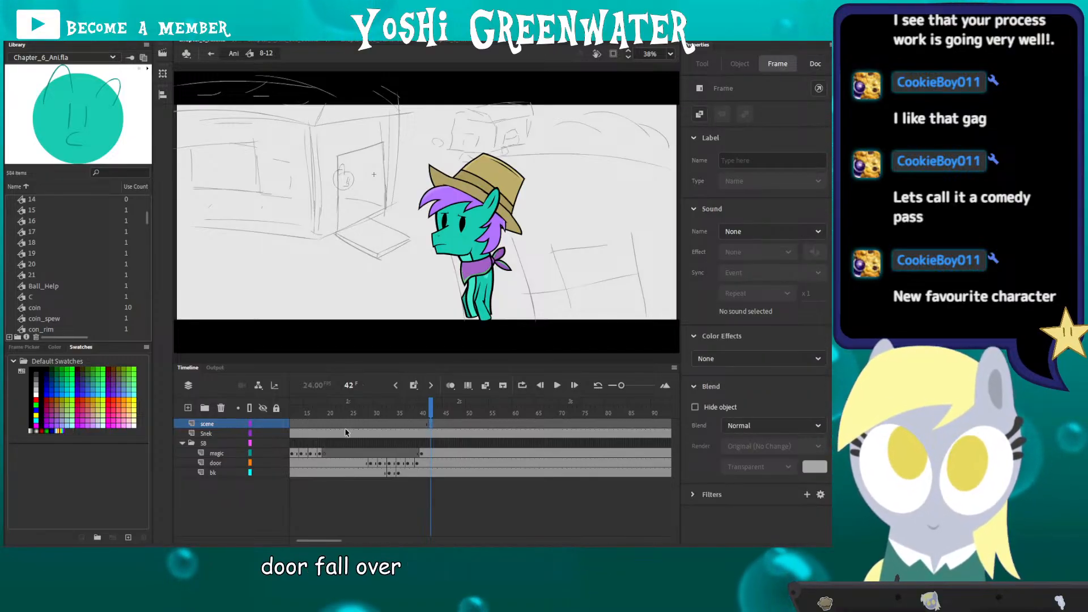
left_click(762, 160)
type("door s")
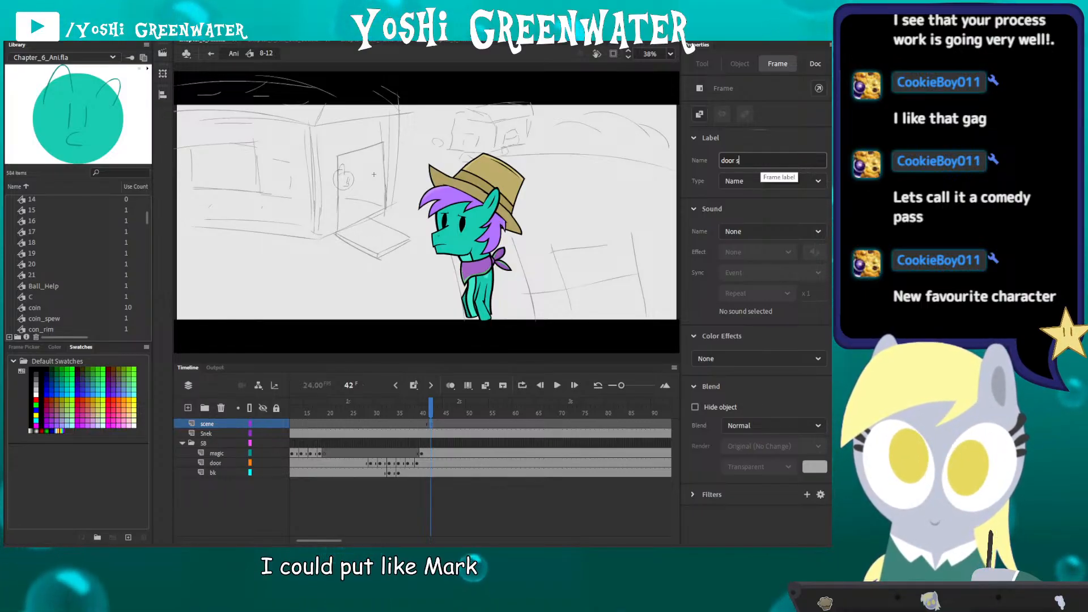
type("till on")
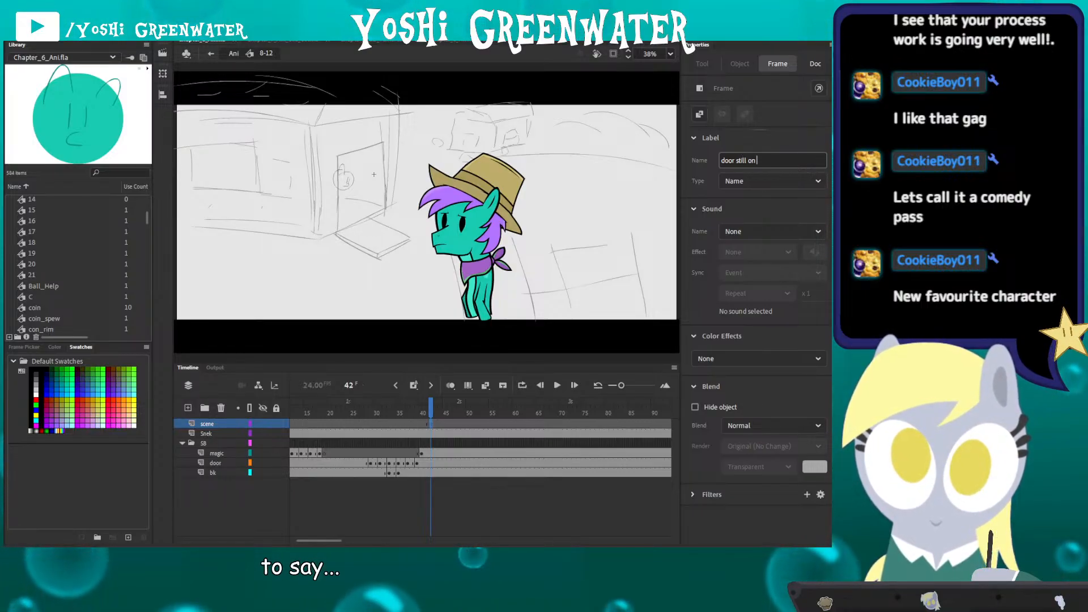
type(" ground")
key("Return")
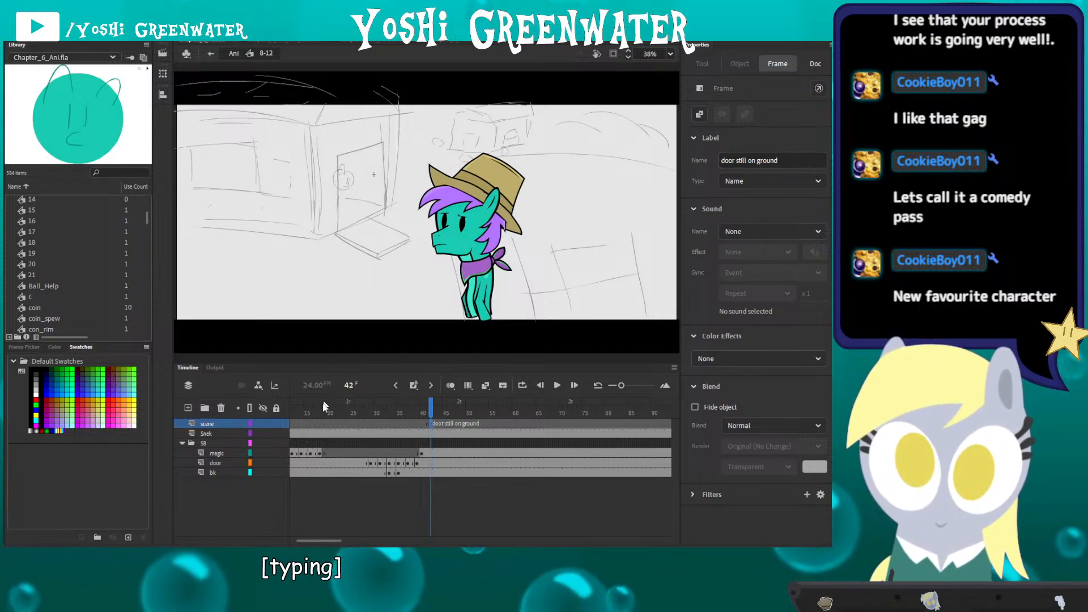
Step: Compare the storyboard's magic ball around frame 11 with the Blender scene around frame 19, and return to Adobe Animate
left_click_drag(317, 539, 301, 539)
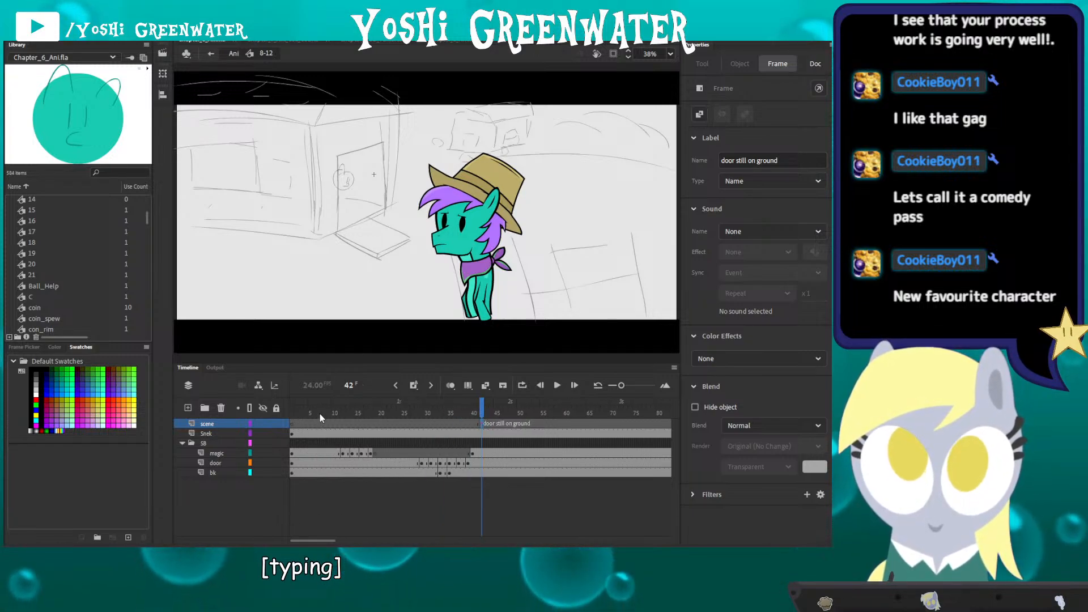
left_click(334, 413)
left_click_drag(333, 414, 338, 414)
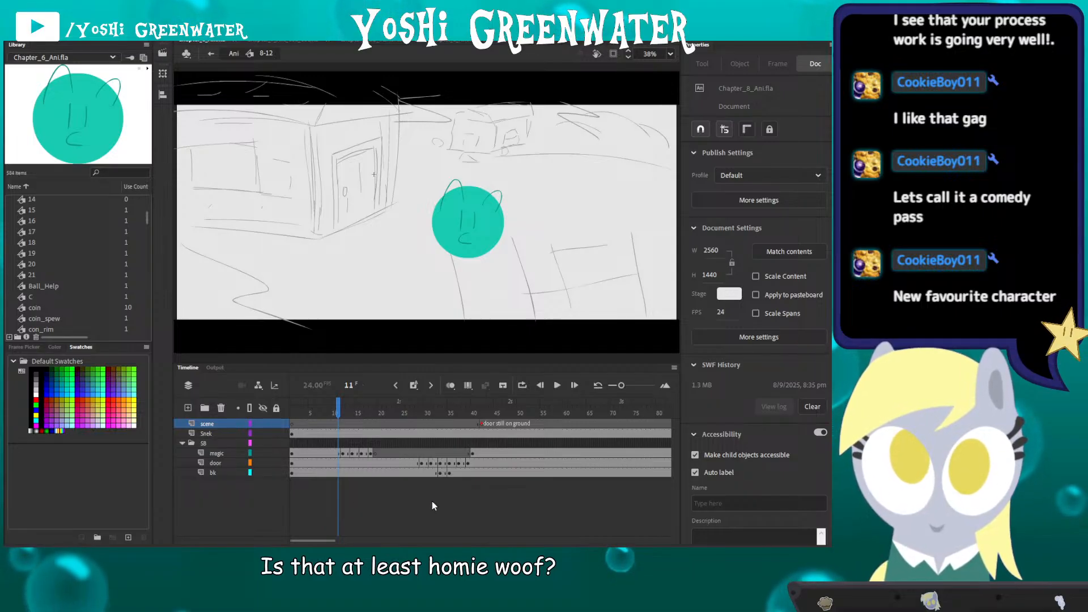
key("alt+Tab")
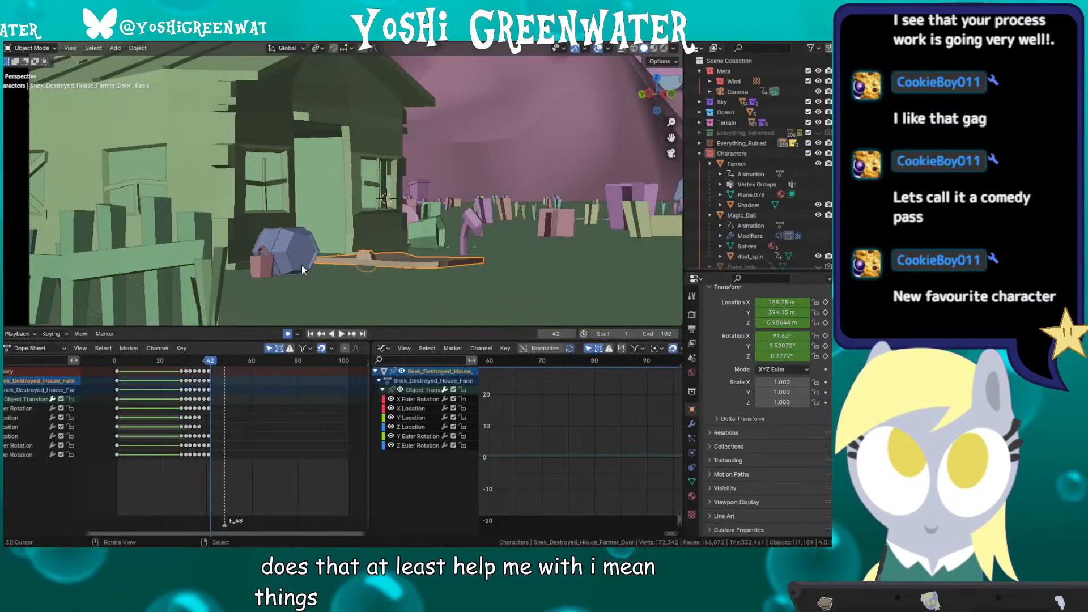
left_click(160, 361)
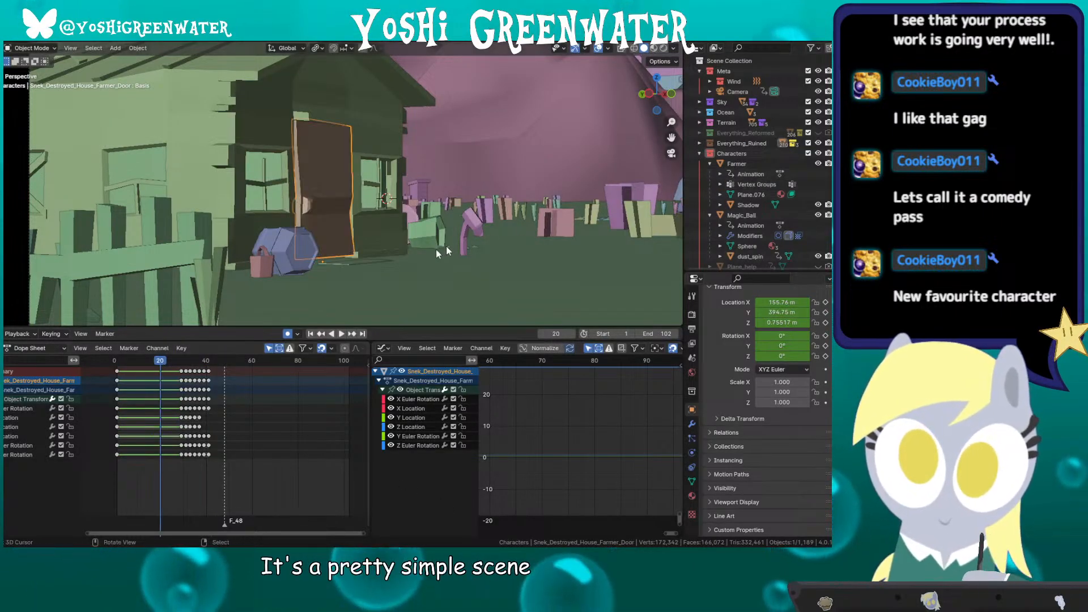
key("shift+Left")
key("space")
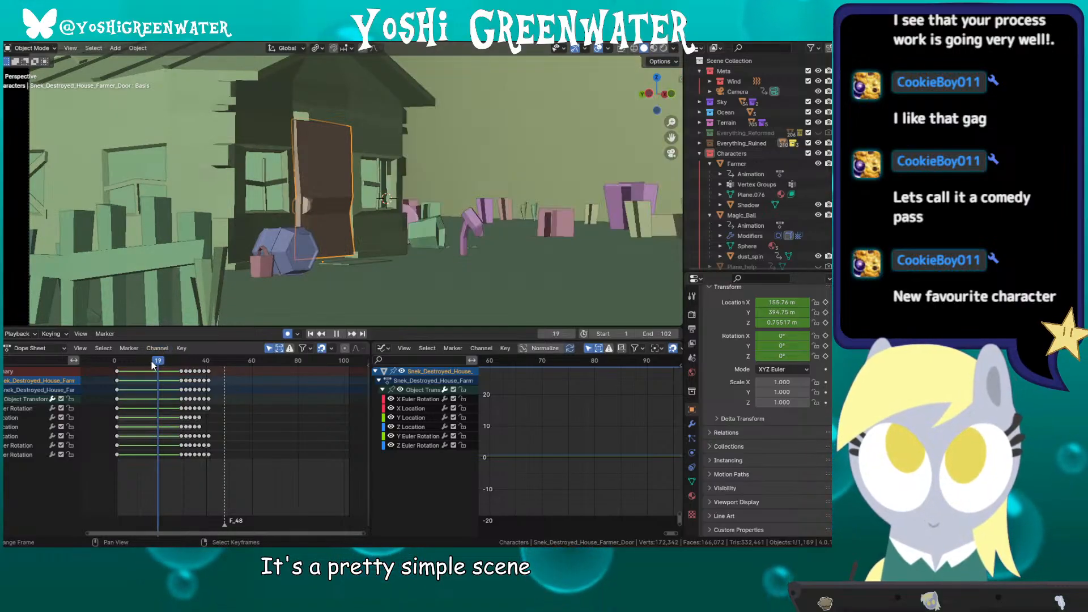
left_click_drag(154, 362, 158, 362)
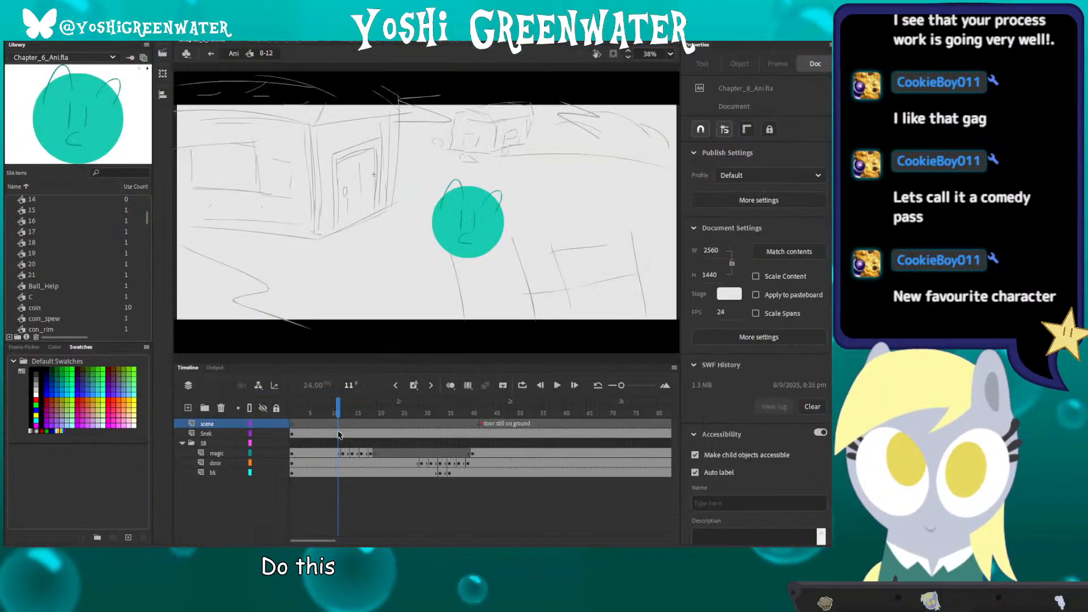
Step: Add a keyframe at frame 19 of the scene layer and label it "mball_small"
left_click_drag(342, 419, 374, 416)
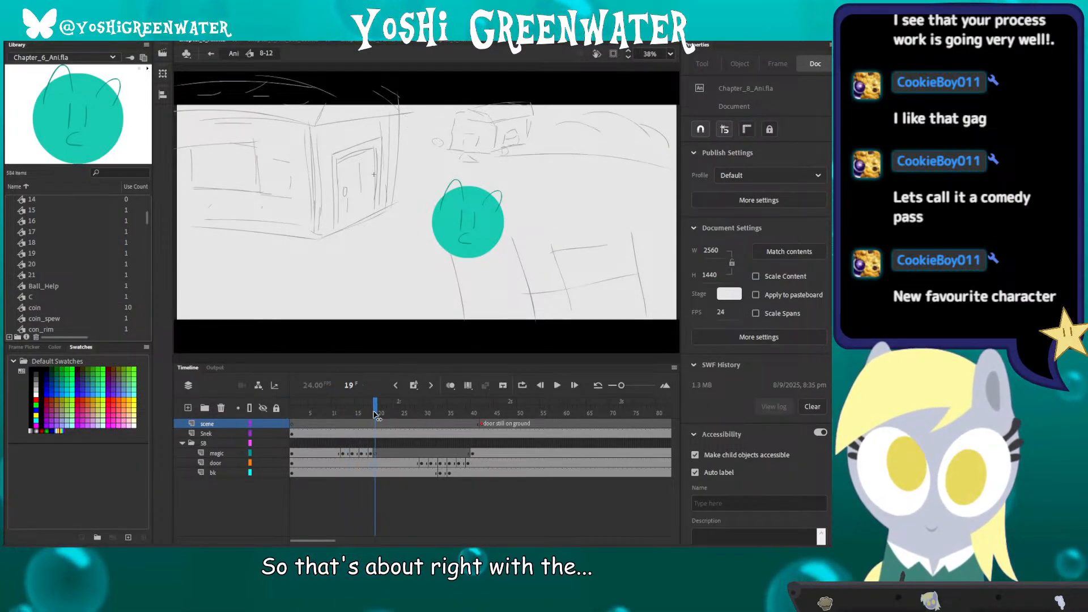
left_click(374, 424)
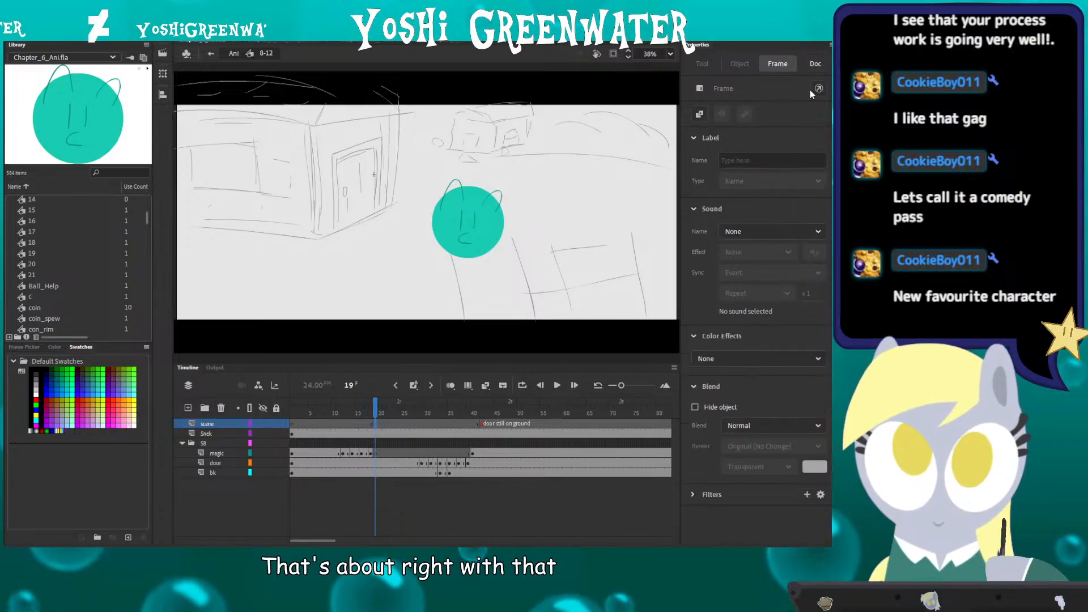
left_click(766, 159)
type("m")
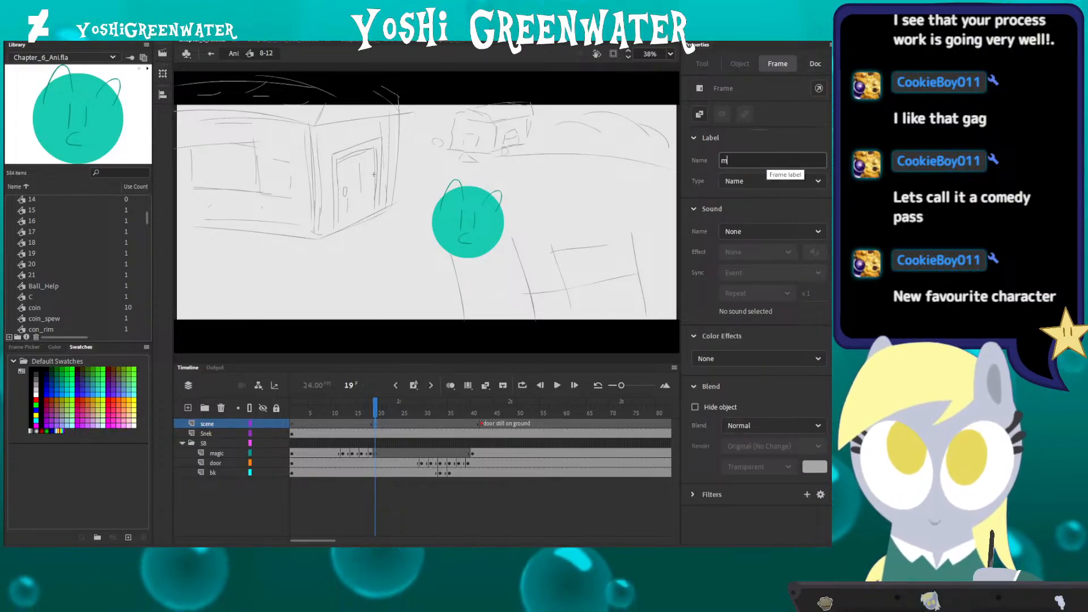
type("ball")
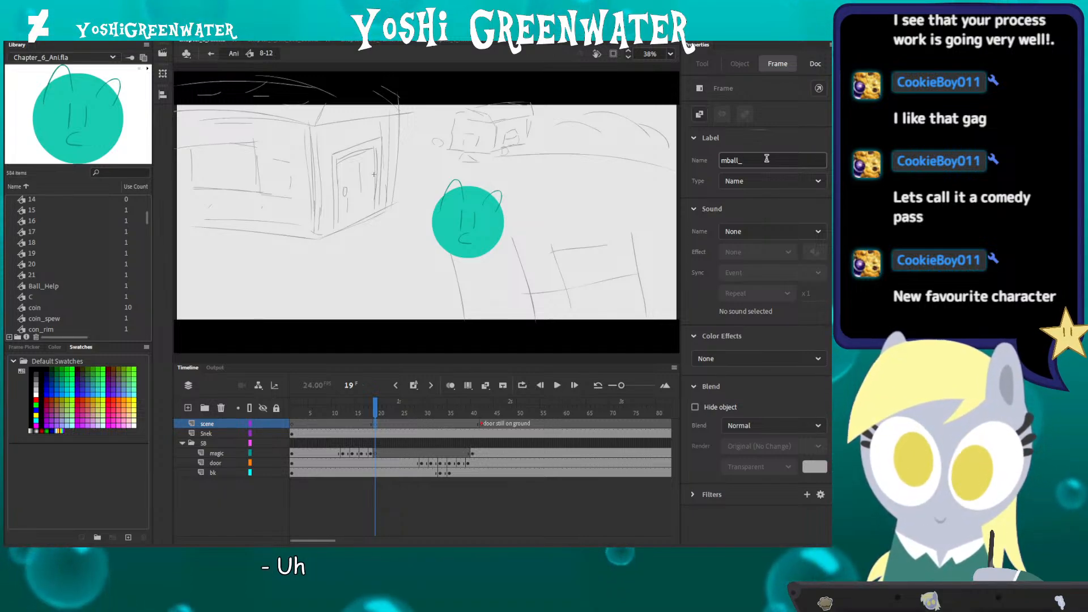
type("_small")
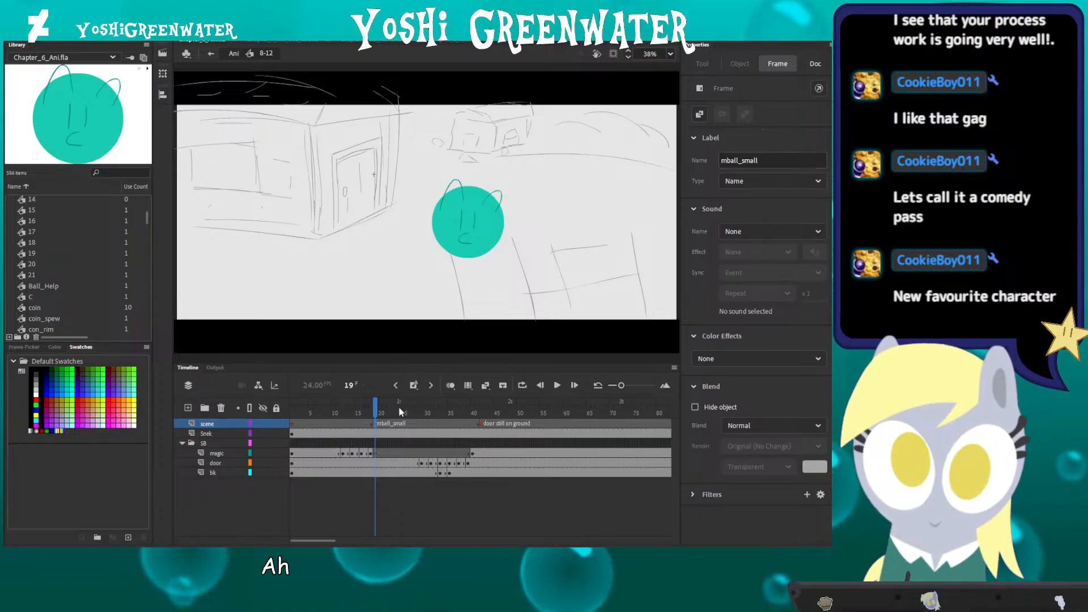
Step: Add a keyframe at frame 48 of the scene layer and label it "farm_walk"
left_click_drag(399, 407, 493, 413)
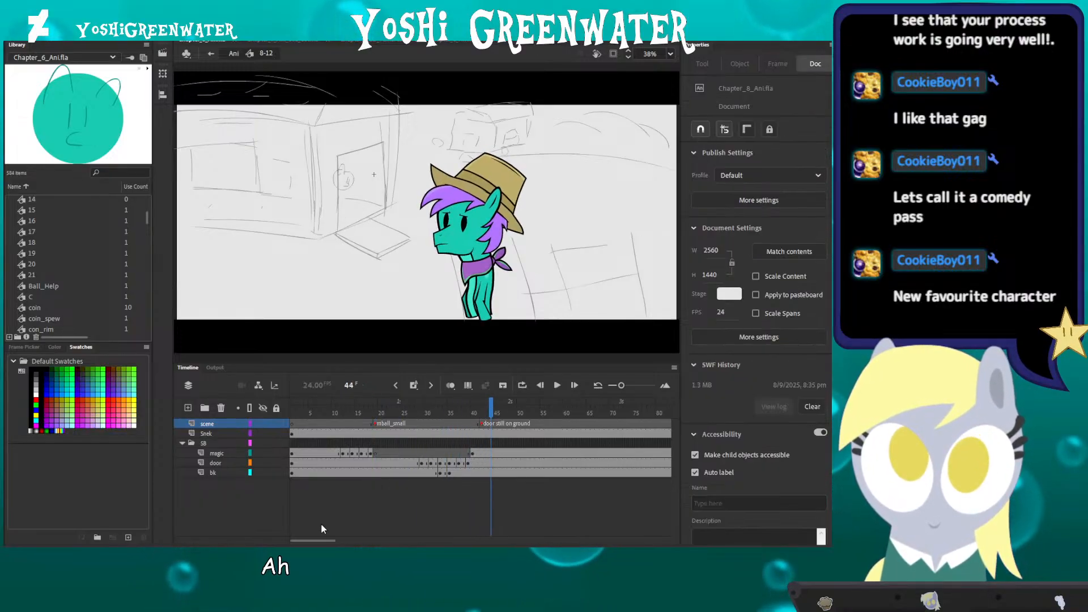
left_click_drag(308, 541, 319, 542)
left_click(395, 411)
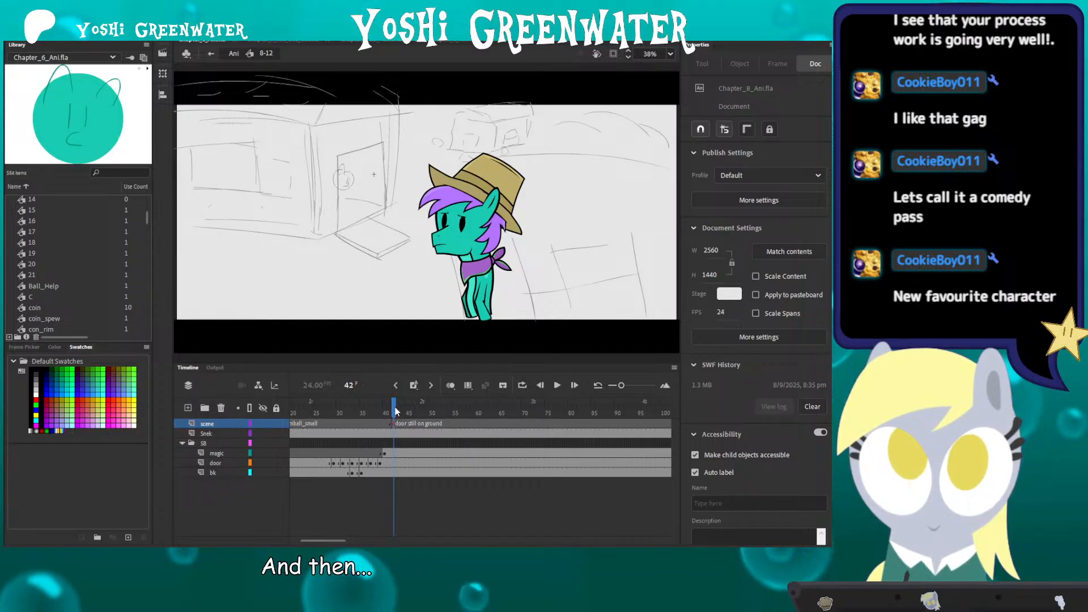
left_click_drag(395, 412, 412, 409)
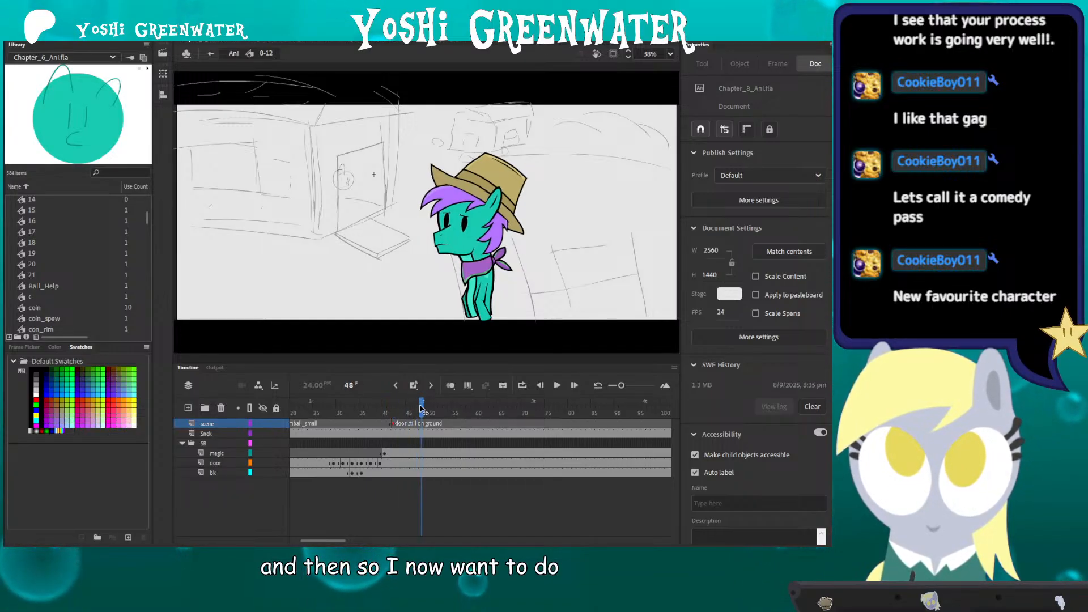
left_click(421, 423)
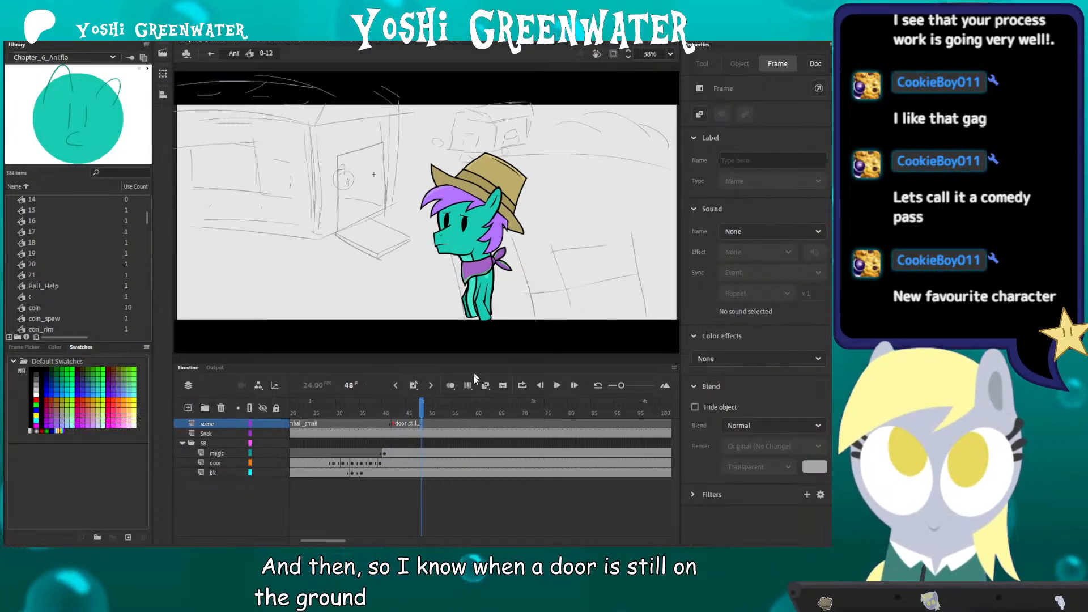
left_click(743, 162)
type("fa")
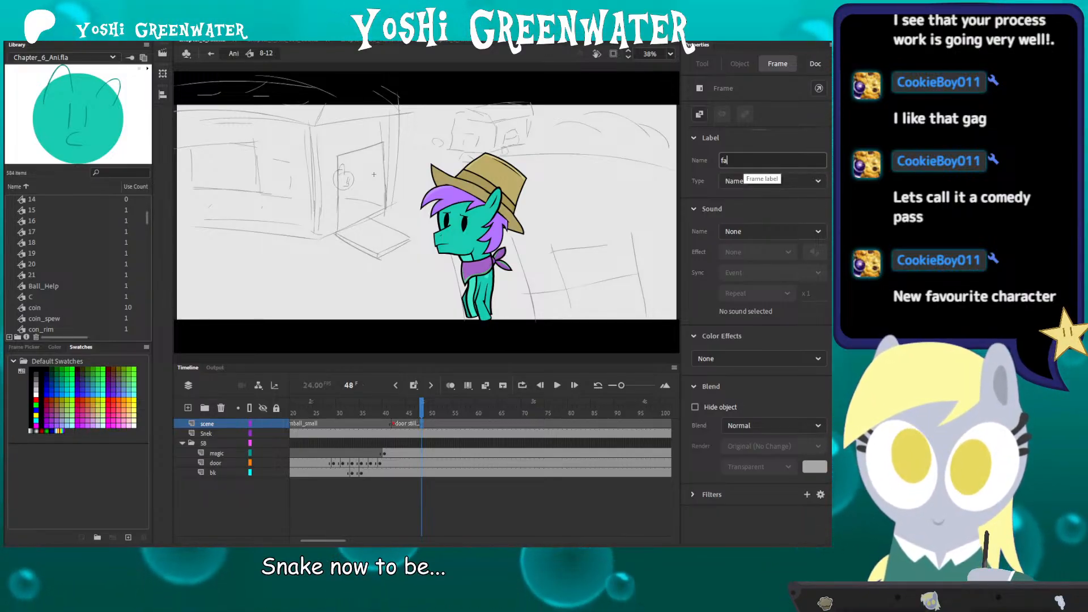
type("rm_walk")
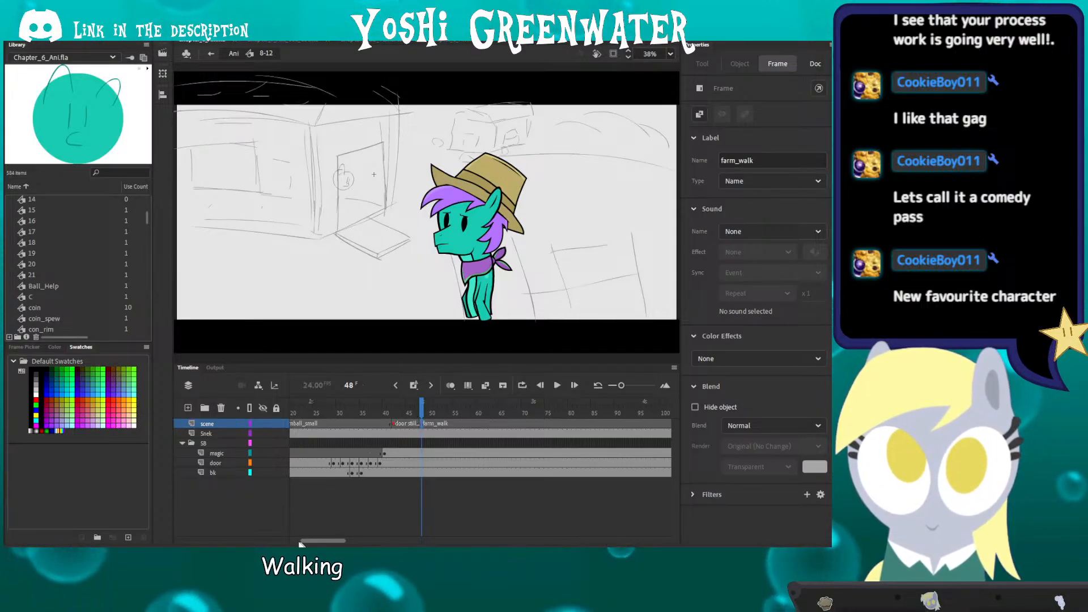
Step: Switch to Blender, select the Farmer plane, scrub its animation to find where the walk stops, and return to Adobe Animate
left_click(445, 551)
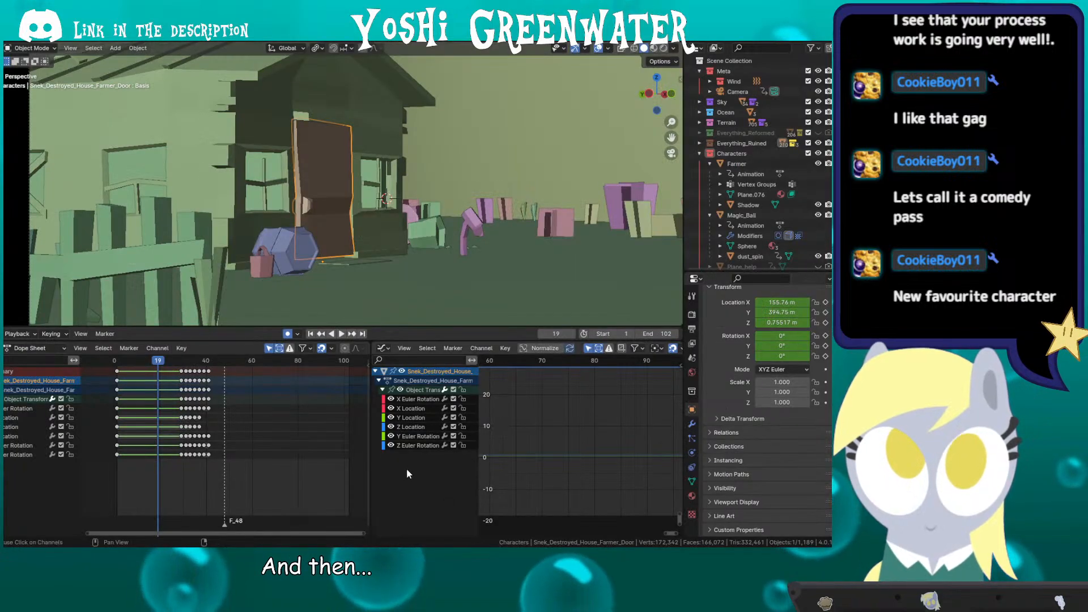
left_click_drag(175, 364, 197, 365)
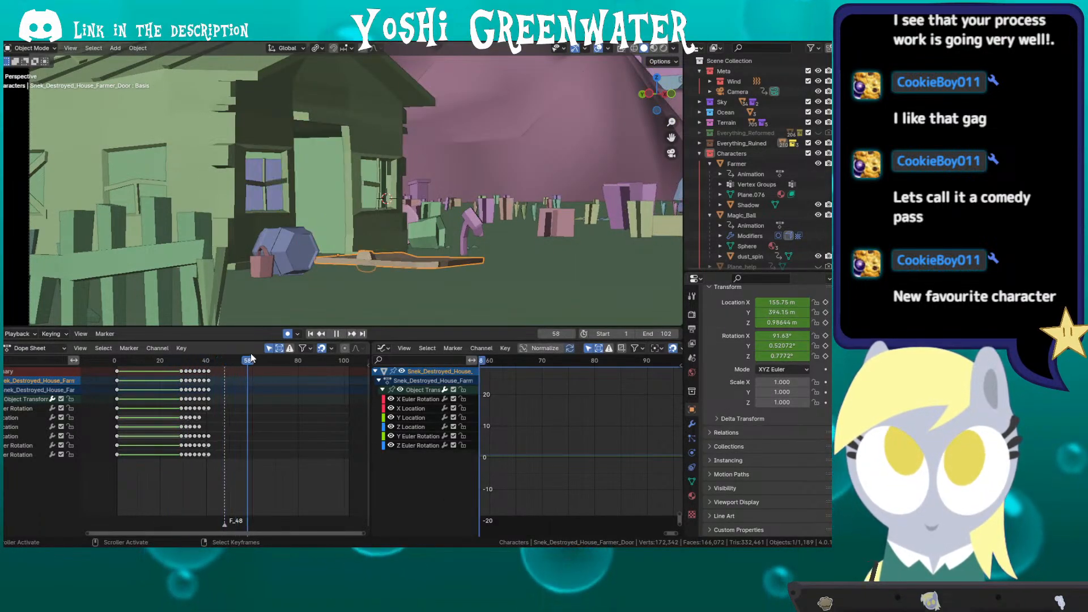
left_click(313, 219)
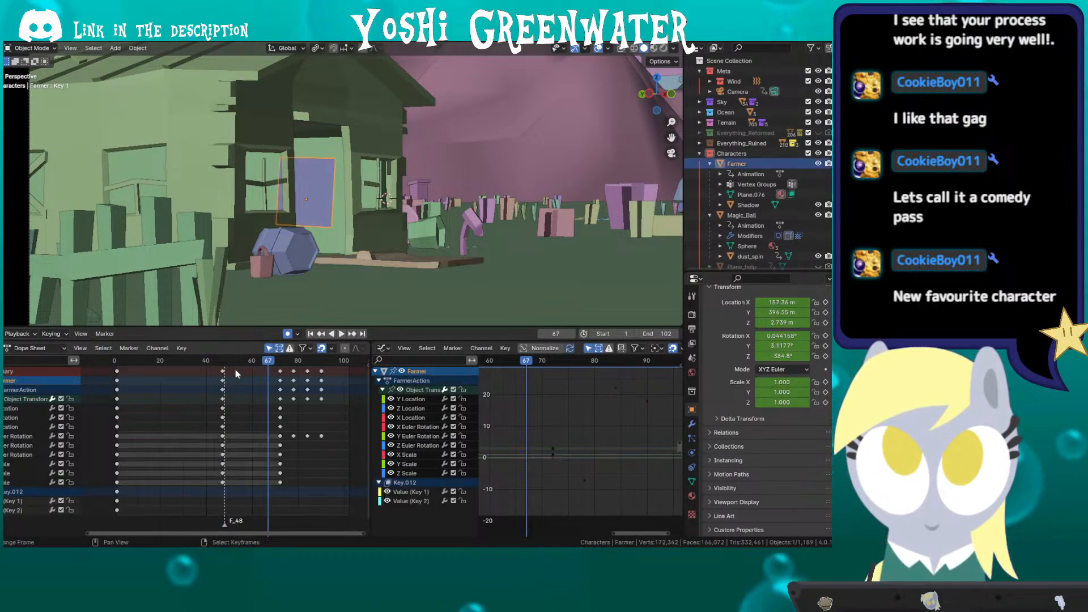
left_click_drag(263, 359, 284, 362)
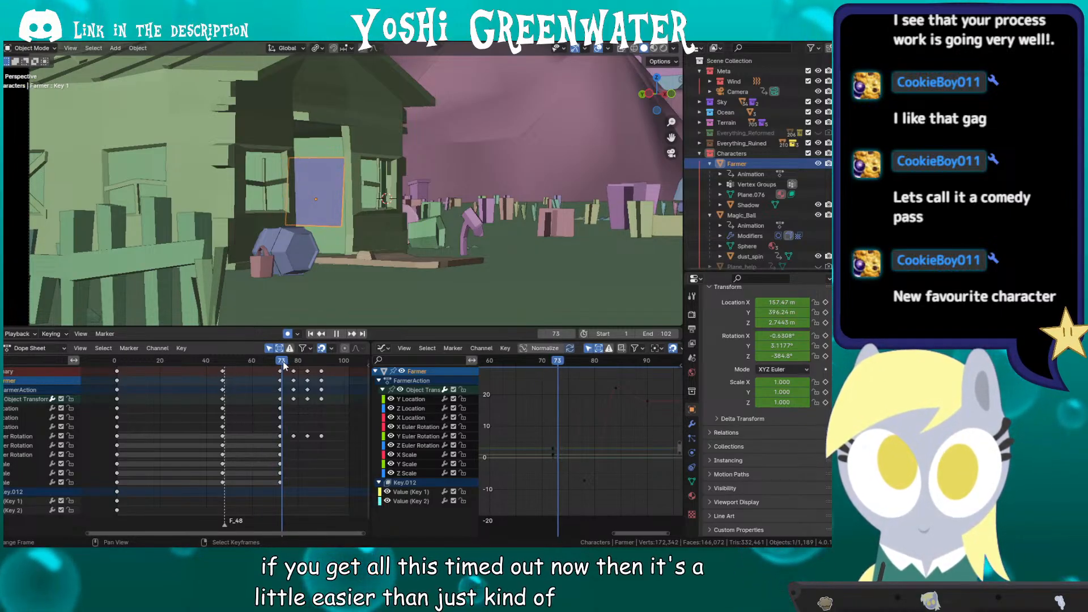
left_click(279, 362)
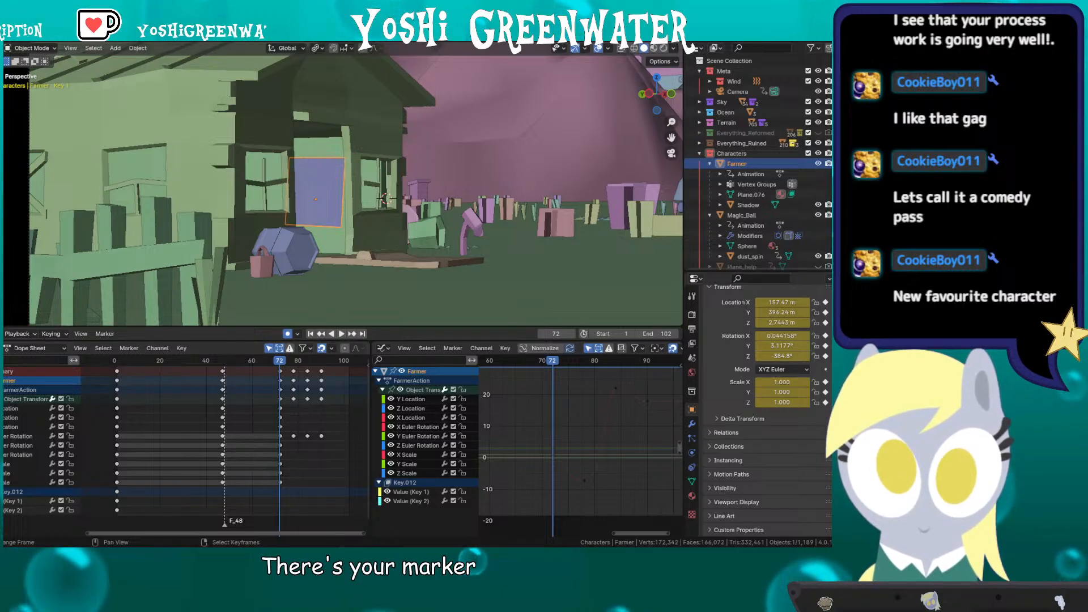
left_click(164, 555)
Step: Add a keyframe at frame 72 of the scene layer and label it "stp_wlk"
left_click(533, 424)
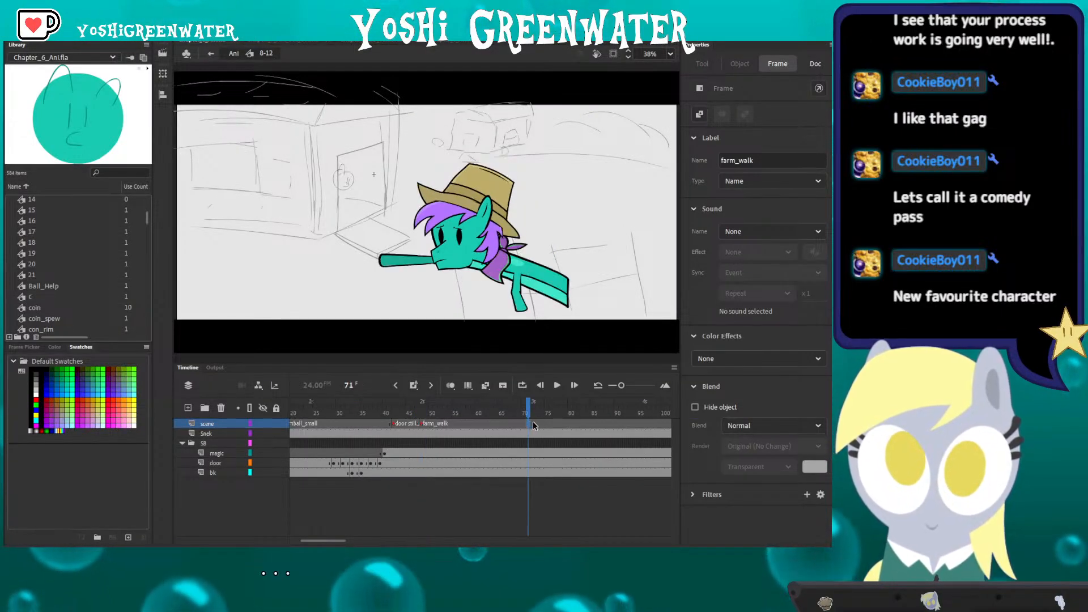
key("F7")
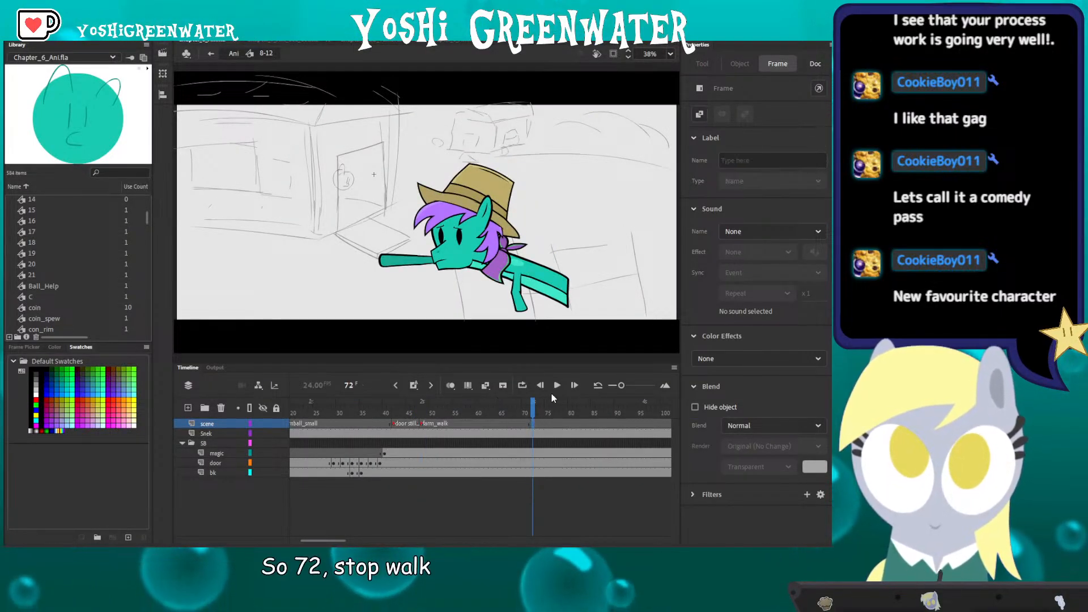
left_click(741, 162)
type("st")
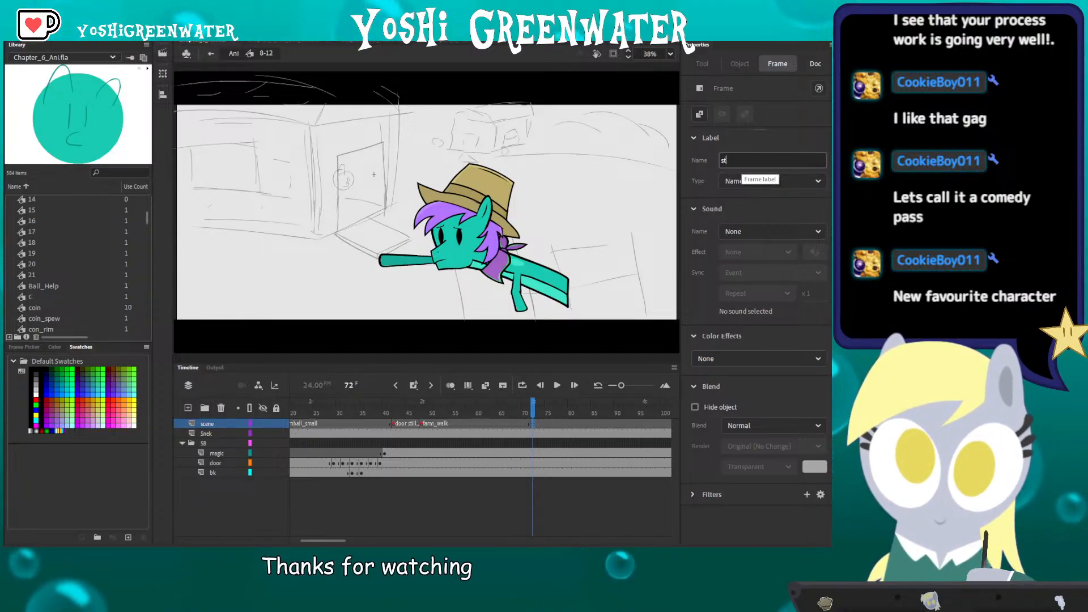
type("p_wlk")
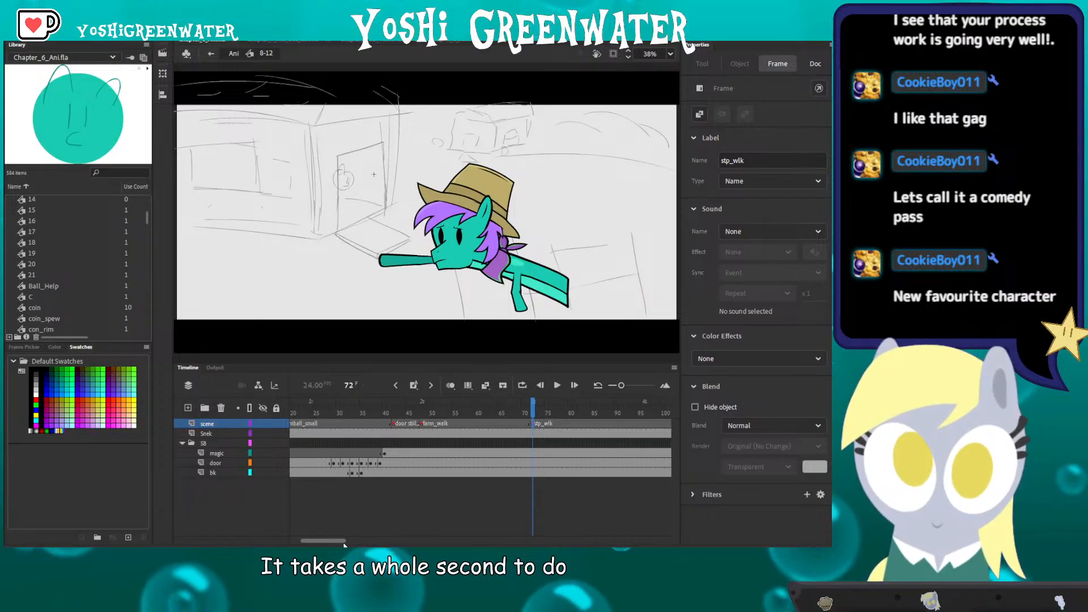
Step: Move the magic layer's keyframe with the small head drawing from frame 40 to frame 72, under the "stp_wlk" label
left_click_drag(339, 541, 352, 542)
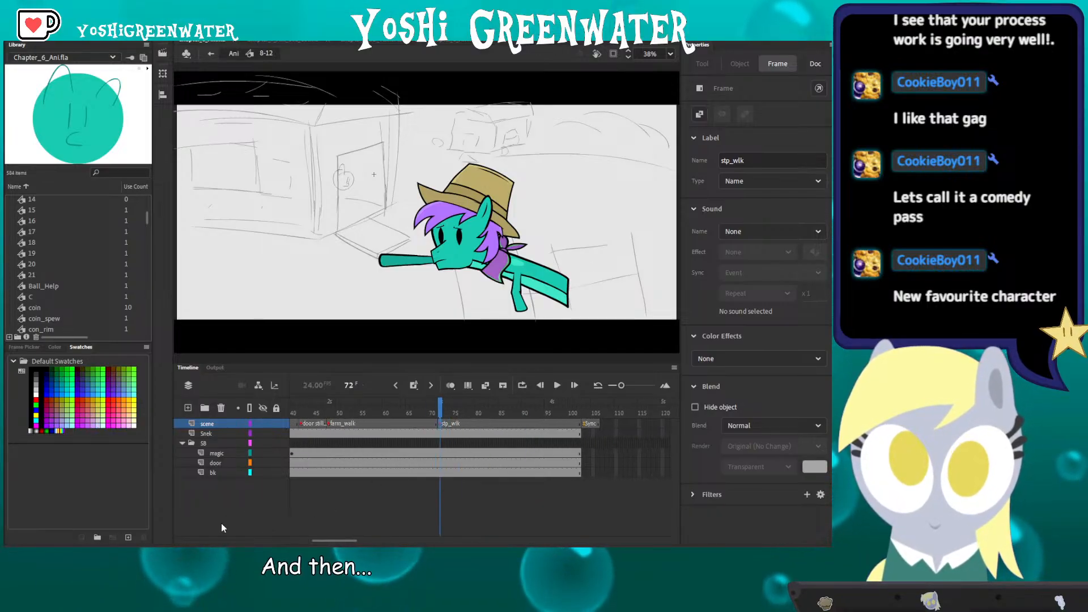
left_click(532, 406)
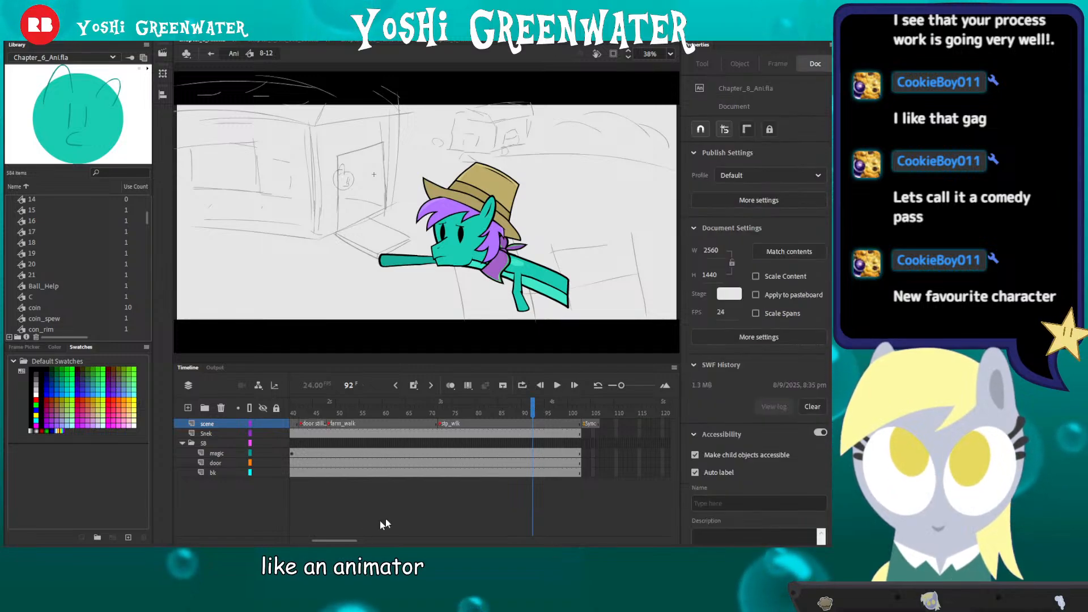
left_click_drag(343, 541, 321, 542)
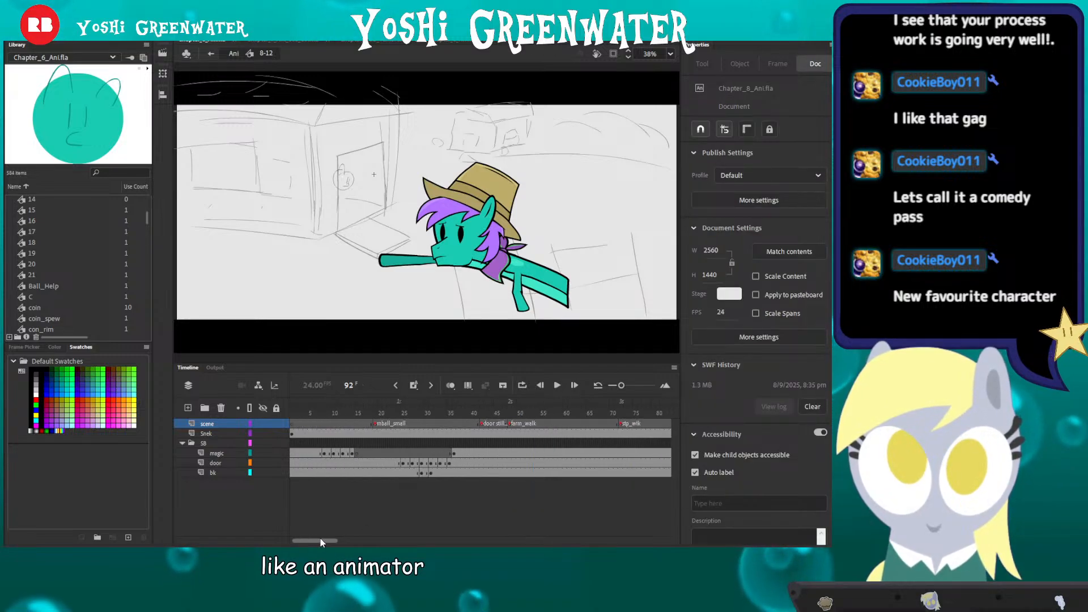
left_click(441, 406)
left_click_drag(441, 406, 473, 414)
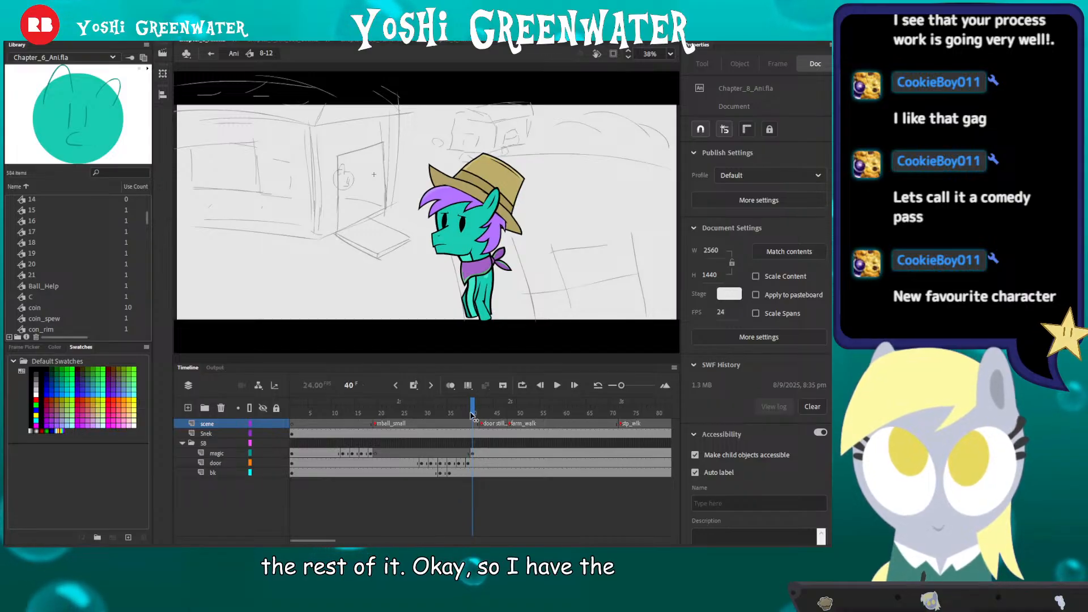
left_click(343, 177)
scroll(340, 180, "up", 2, "ctrl")
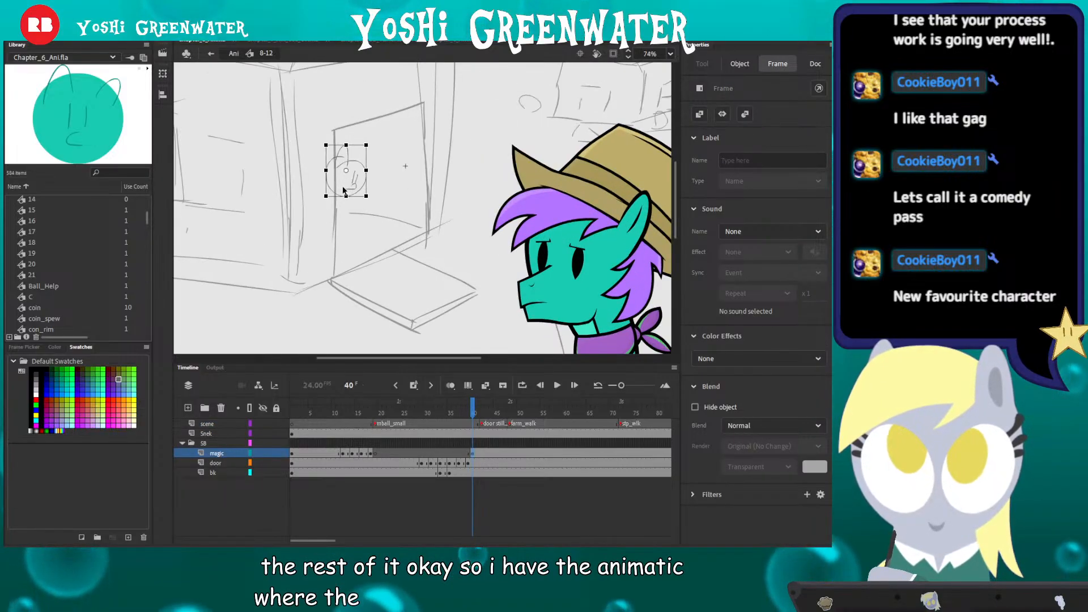
left_click_drag(343, 187, 389, 203)
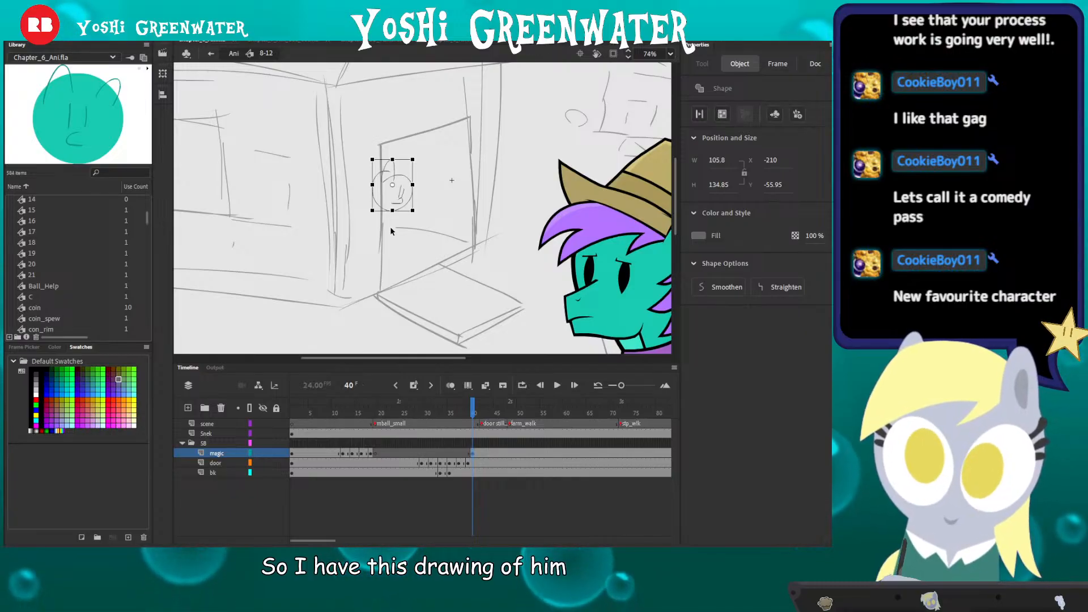
left_click_drag(318, 540, 327, 542)
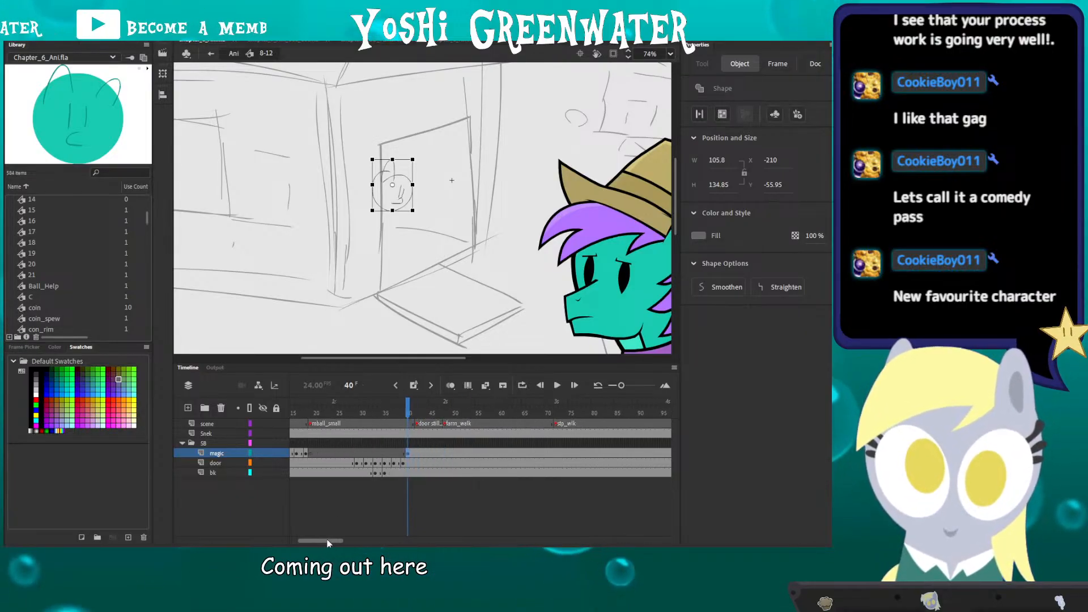
left_click(409, 454)
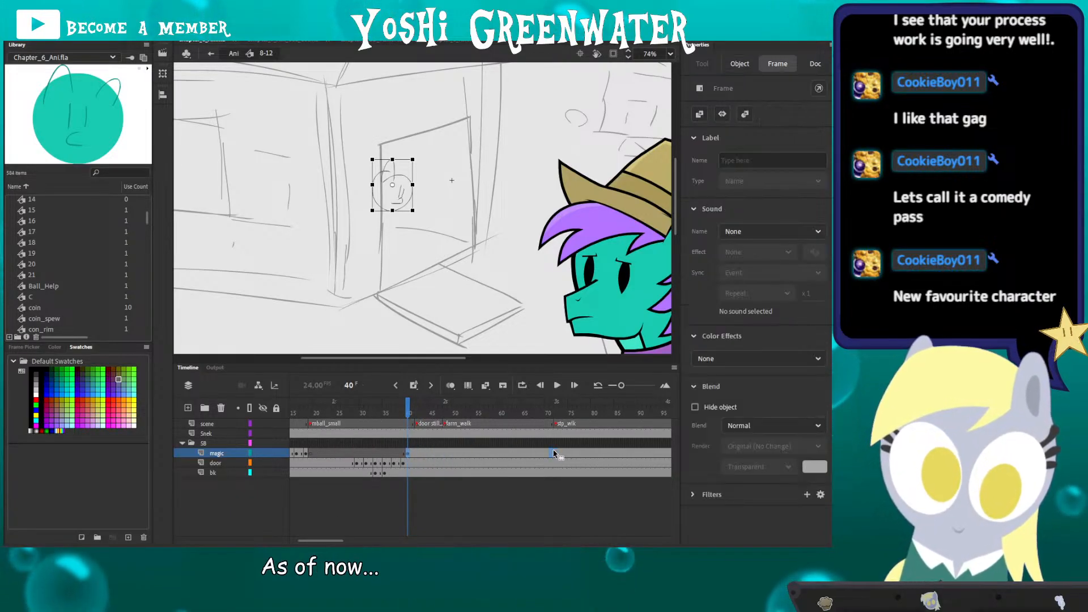
Step: Add a blank keyframe at frame 48 of the magic layer and lock all the other layers
left_click(412, 413)
left_click(416, 453)
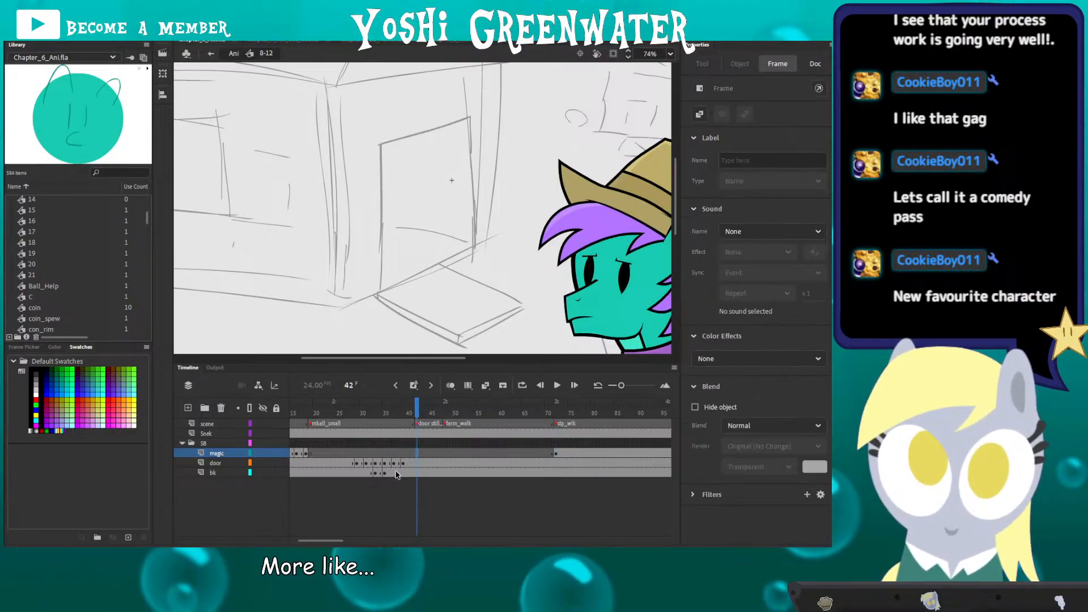
left_click(437, 413)
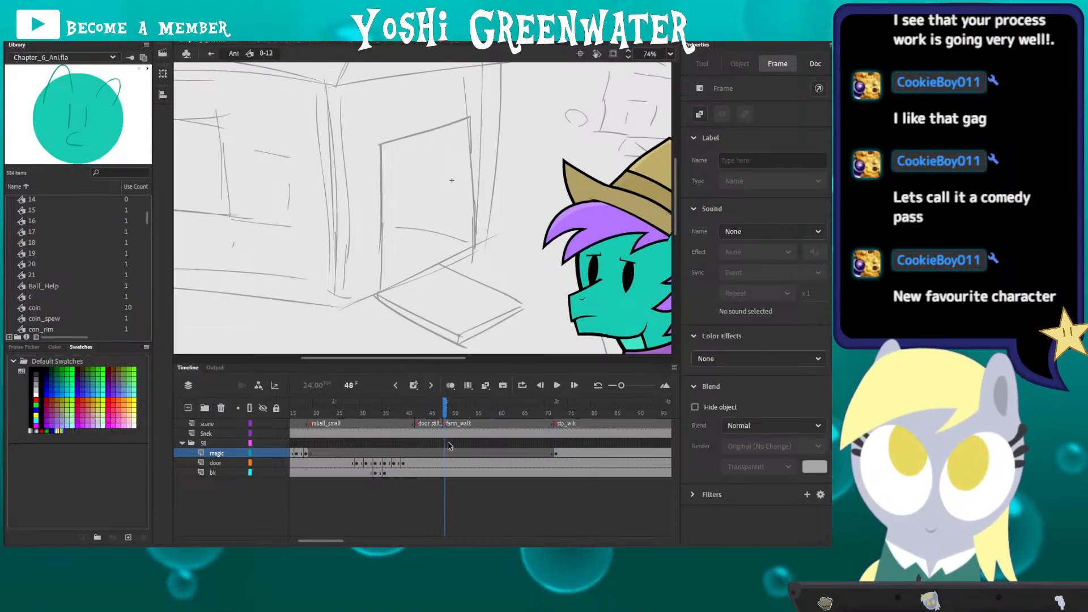
key("F7")
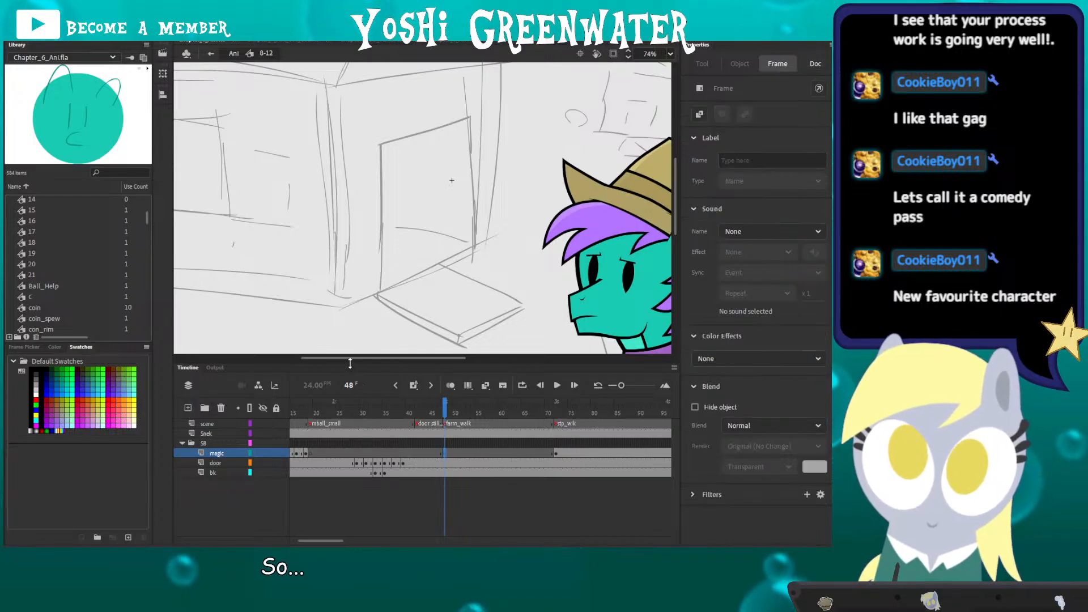
left_click_drag(350, 362, 349, 387)
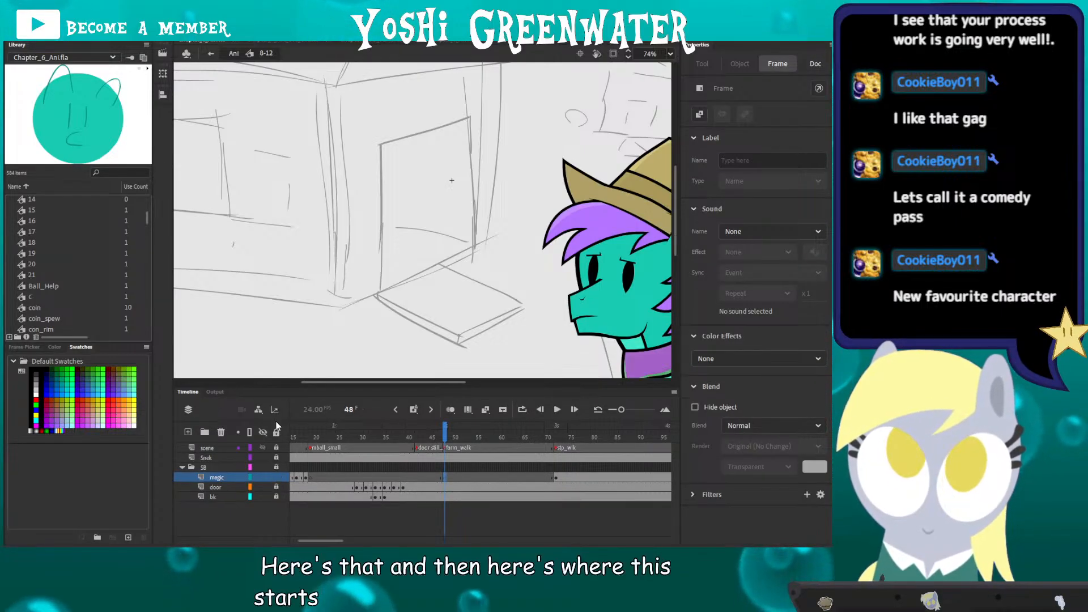
Step: Sketch a small round head with a hat and face in grey with the Classic Brush, left of the doorway at frame 48
key("b")
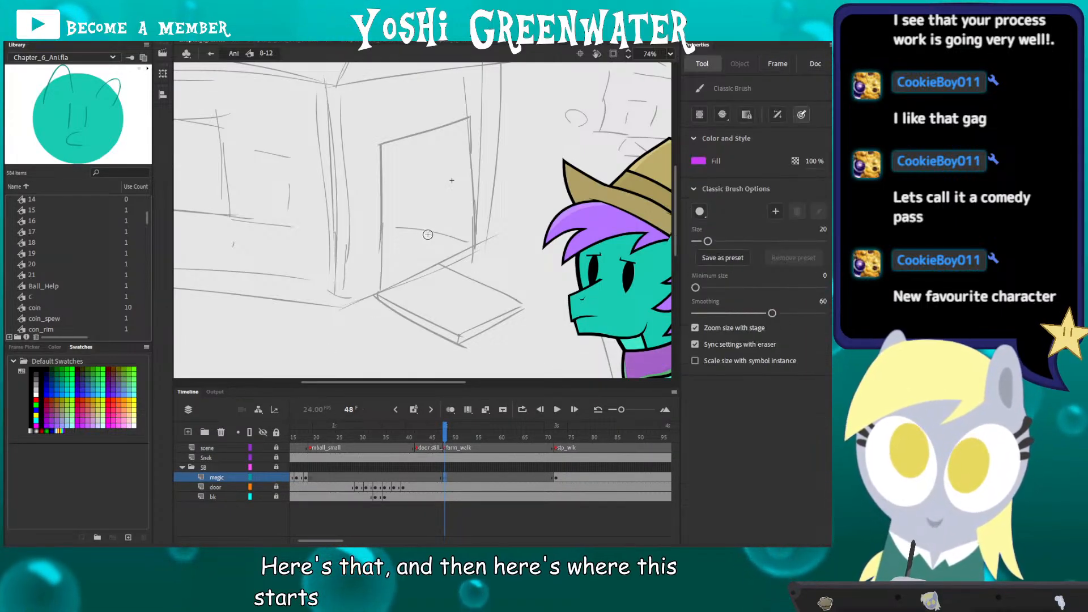
left_click(701, 162)
left_click(426, 267)
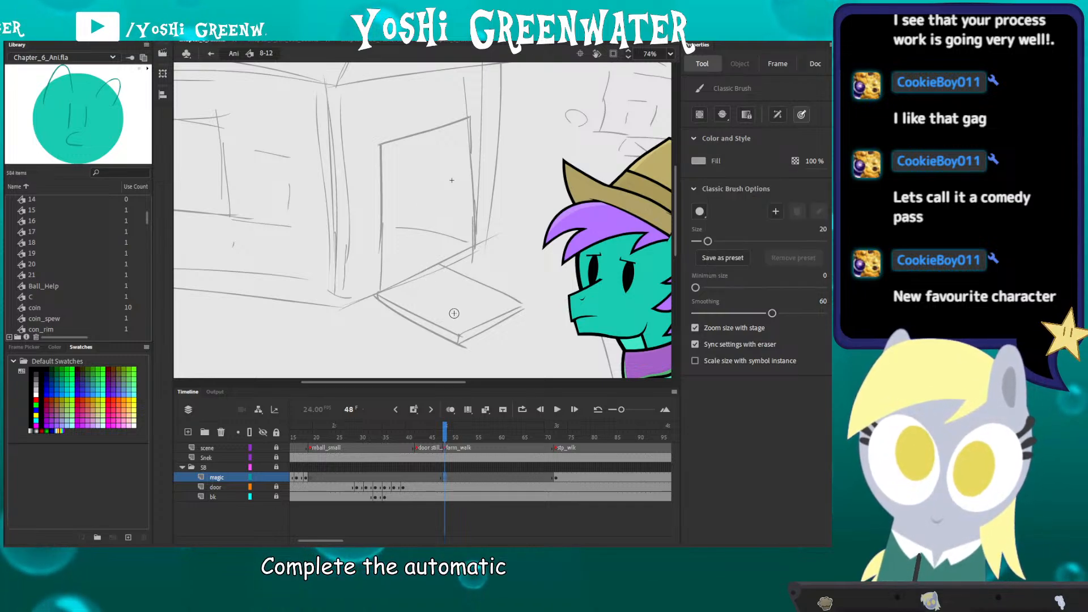
left_click_drag(380, 206, 341, 208)
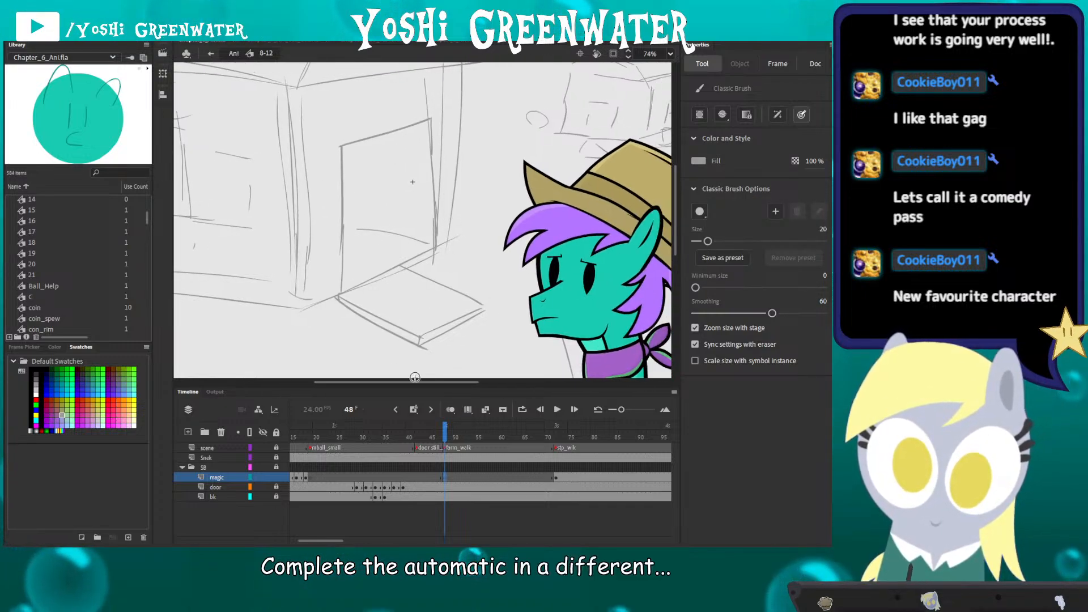
mouse_move(249, 210)
left_mouse_down()
mouse_move(349, 223)
mouse_move(307, 193)
left_mouse_up()
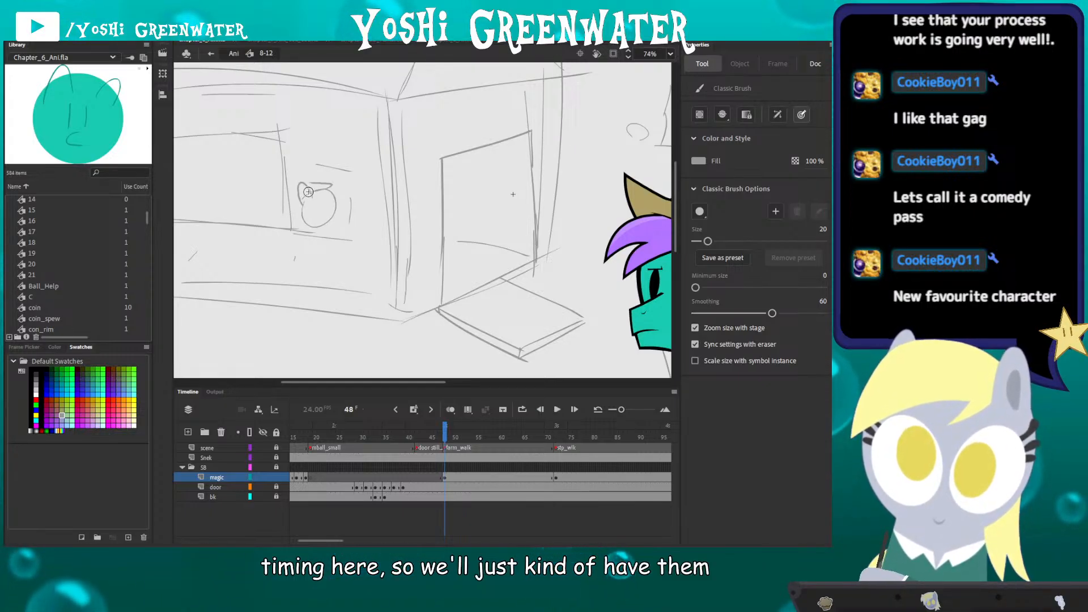
mouse_move(308, 192)
left_mouse_down()
mouse_move(242, 185)
mouse_move(235, 194)
mouse_move(246, 197)
mouse_move(217, 202)
mouse_move(242, 207)
left_mouse_up()
mouse_move(253, 217)
left_mouse_down()
mouse_move(250, 232)
mouse_move(209, 209)
mouse_move(268, 216)
left_mouse_up()
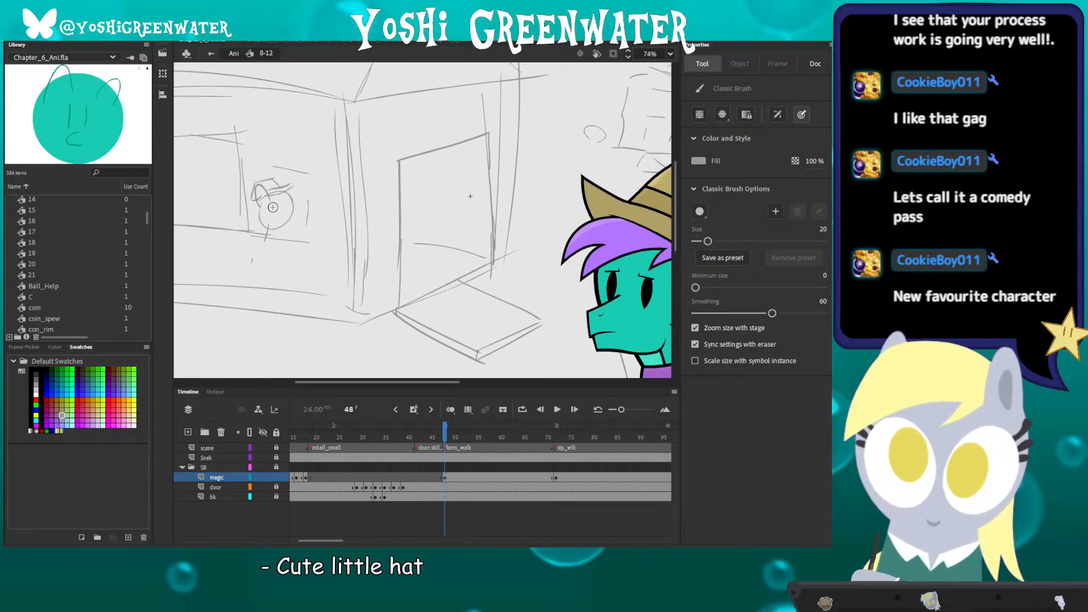
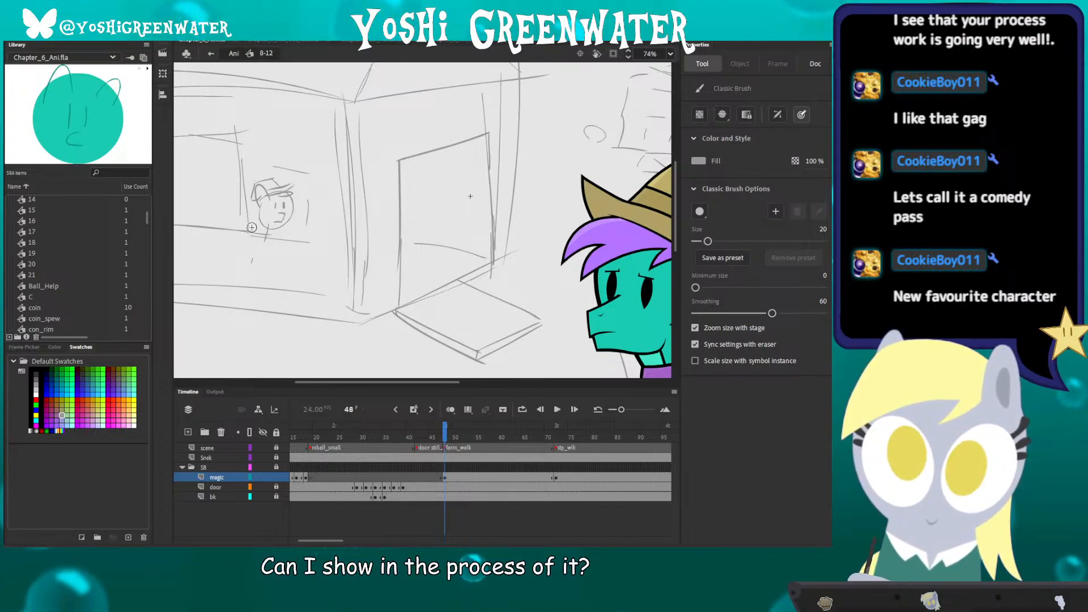
Step: Add a keyframe at frame 59 of the magic layer and move the hatted head sketch to the doorway's left edge
left_click(499, 477)
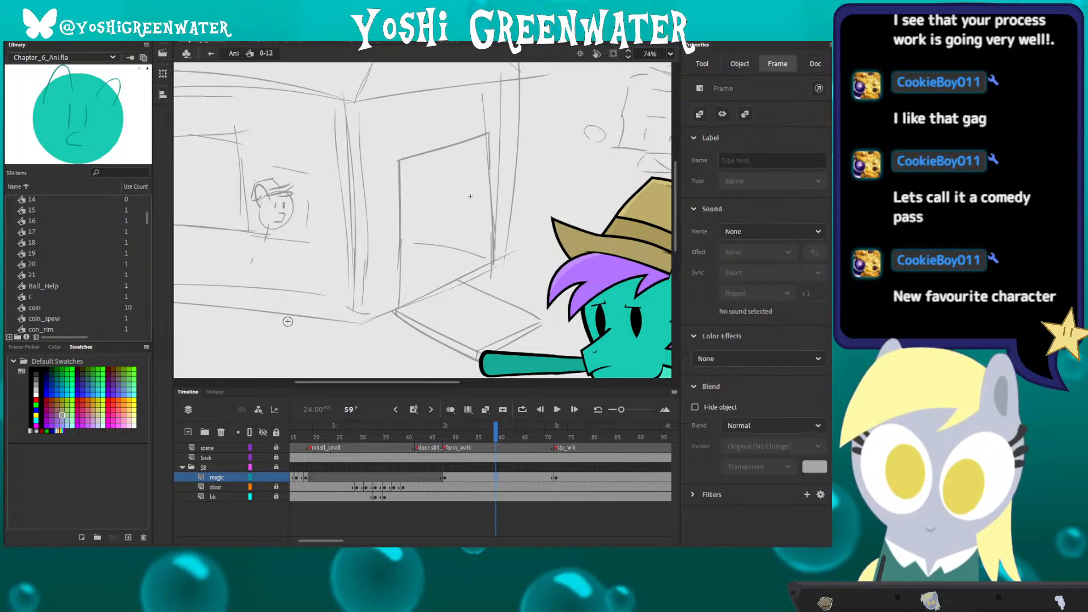
left_click(263, 217)
left_click_drag(262, 217, 389, 219)
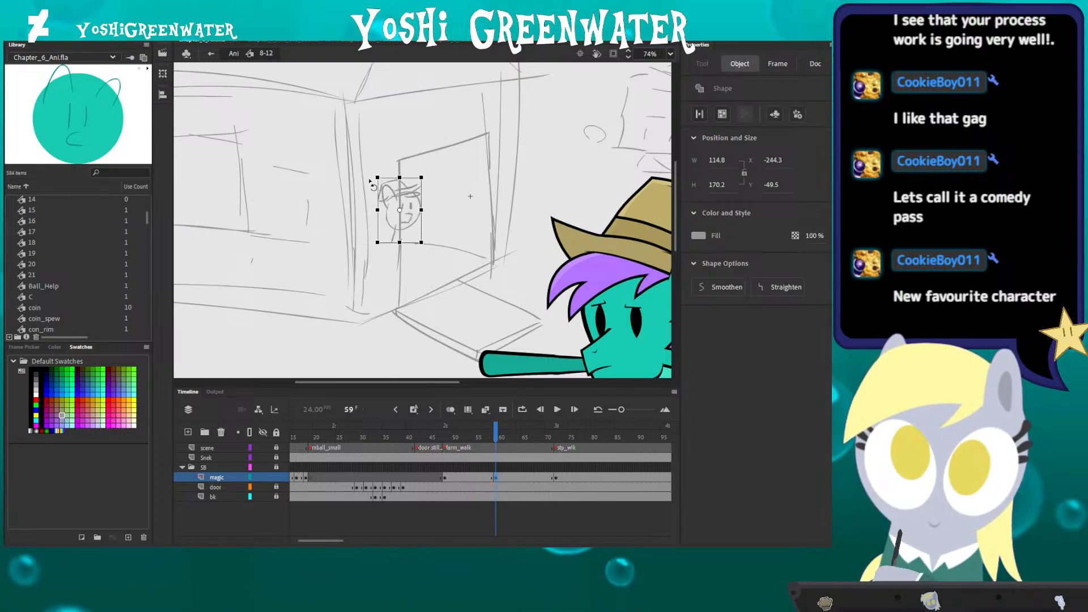
Step: Move the magic layer's keyframe with the small head drawing from the "stp_wlk" label to frame 81
left_click(551, 433)
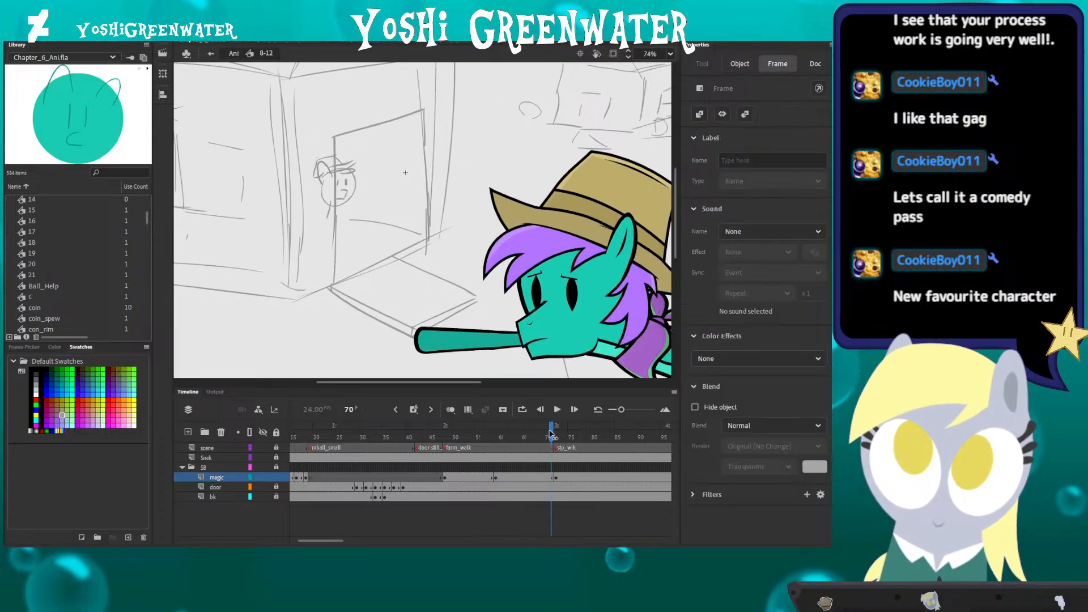
left_click_drag(331, 540, 356, 541)
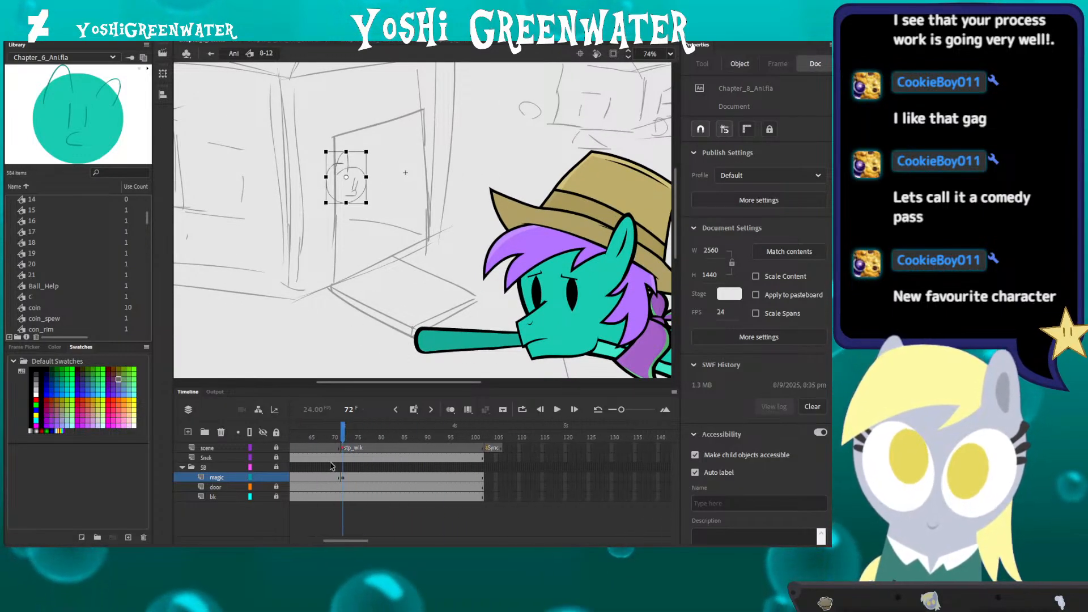
left_click(343, 477)
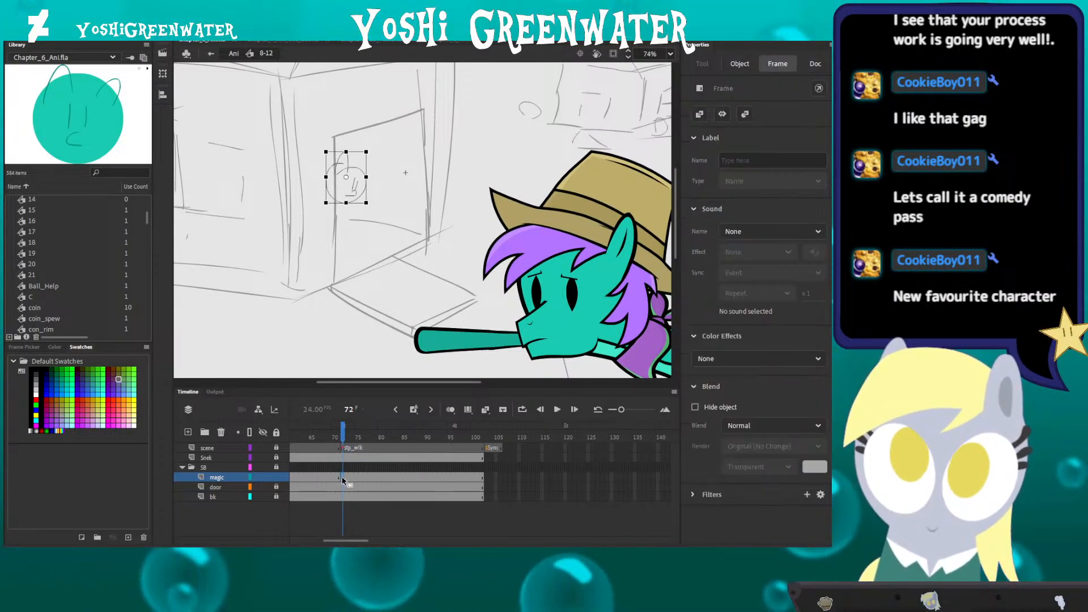
left_click_drag(342, 477, 385, 477)
left_click_drag(309, 439, 357, 440)
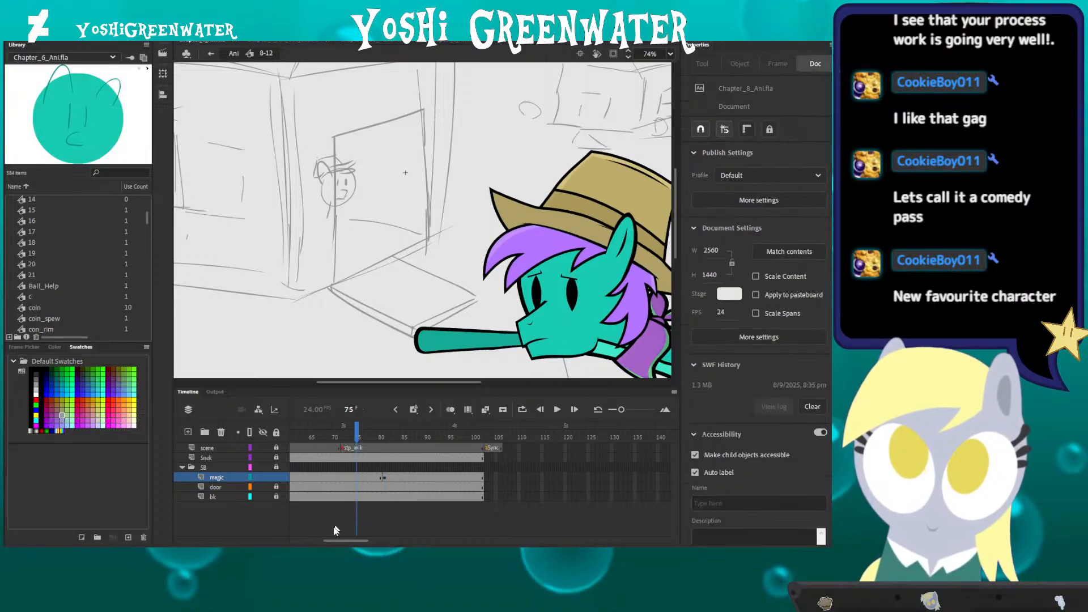
left_click_drag(332, 541, 306, 540)
left_click_drag(418, 441, 481, 441)
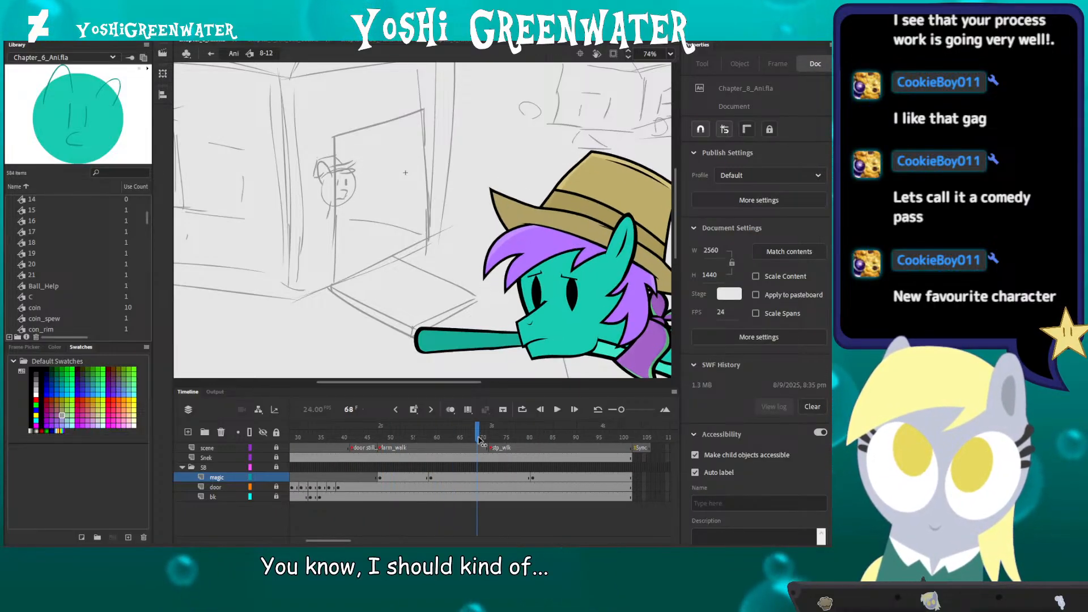
Step: Add a keyframe at frame 72 of the magic layer, shift the hatted head sketch further into the doorway and play back the walk
left_click(493, 478)
key("F6")
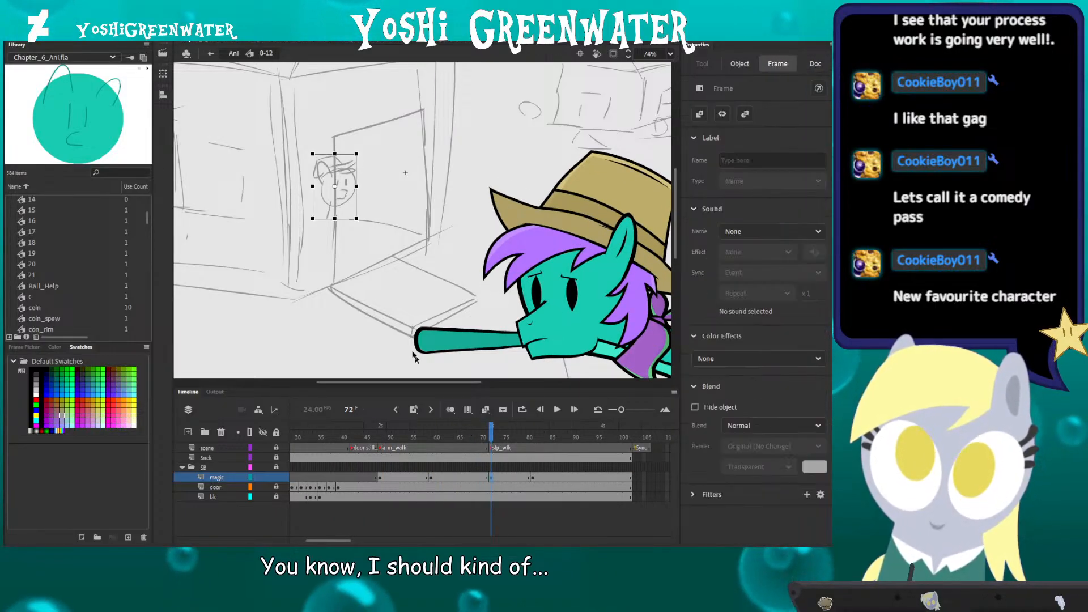
left_click_drag(325, 190, 340, 190)
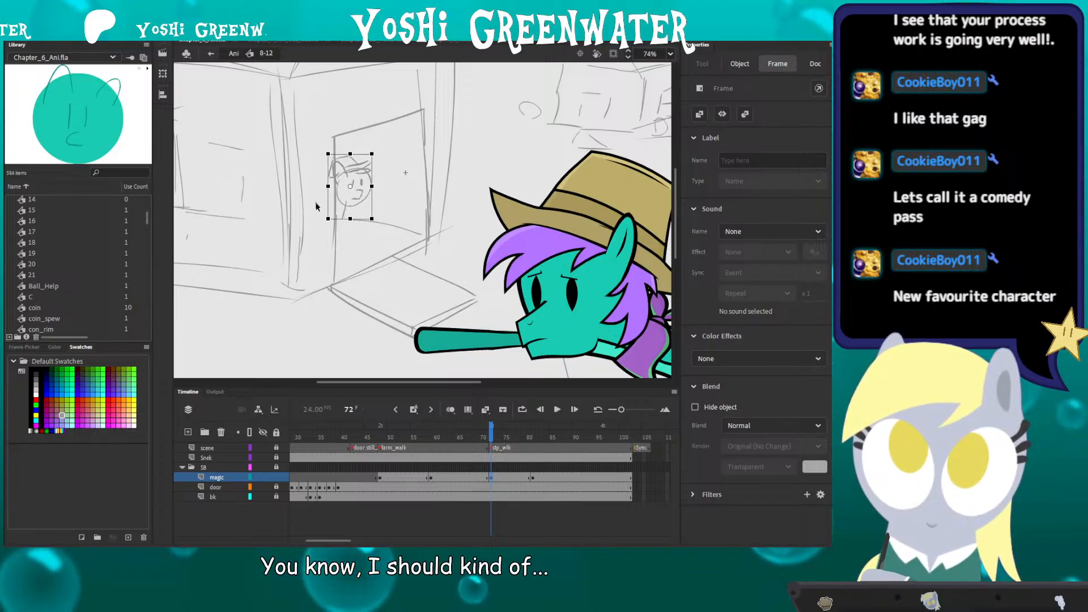
left_click(430, 478)
key("Return")
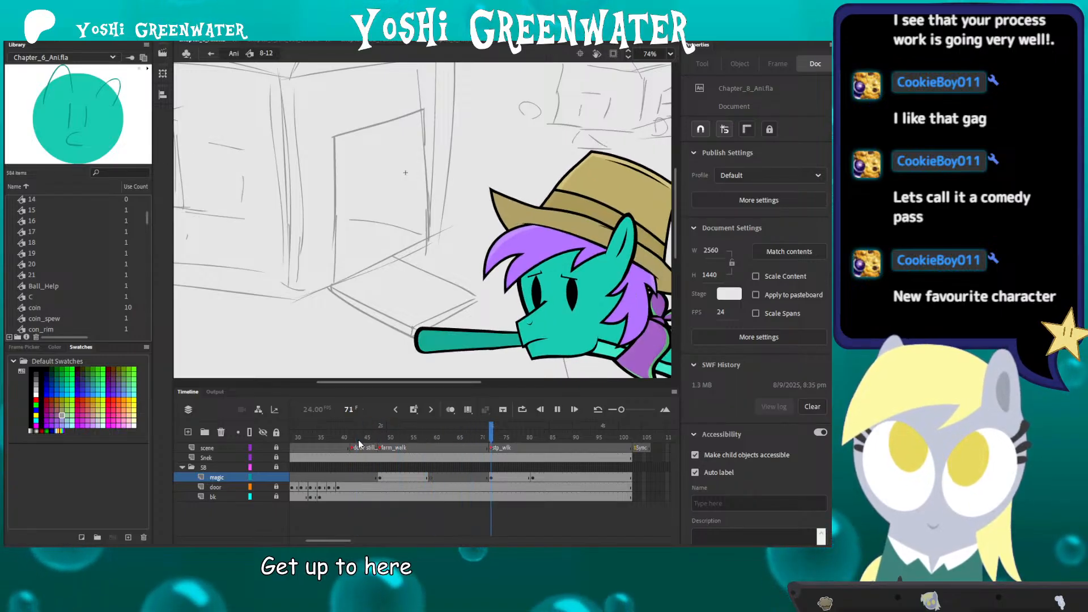
key("Return")
Step: Delete the old small head drawing at frame 81 of the magic layer
left_click_drag(333, 542, 351, 541)
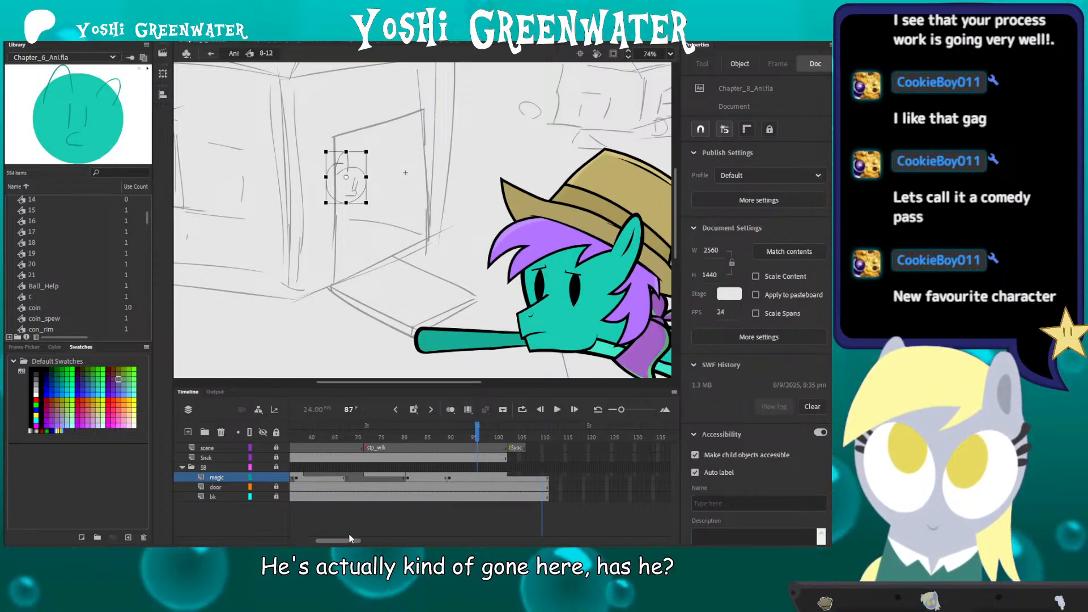
left_click(393, 477)
key("Delete")
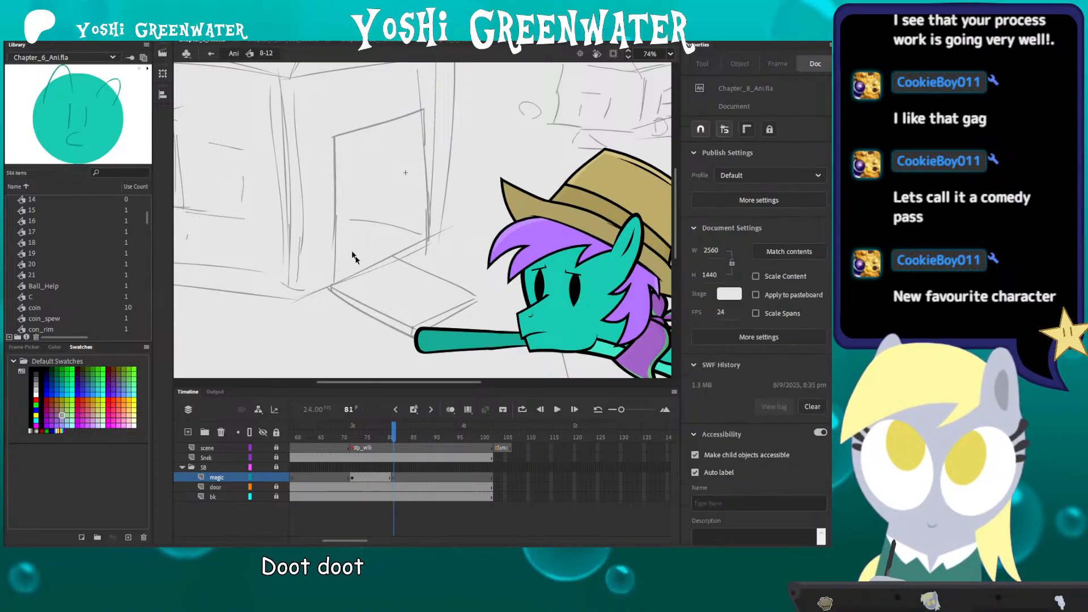
Step: Sketch a new round head with hat and face in the doorway at frame 81 with the Classic Brush, using onion skinning as reference
key("b")
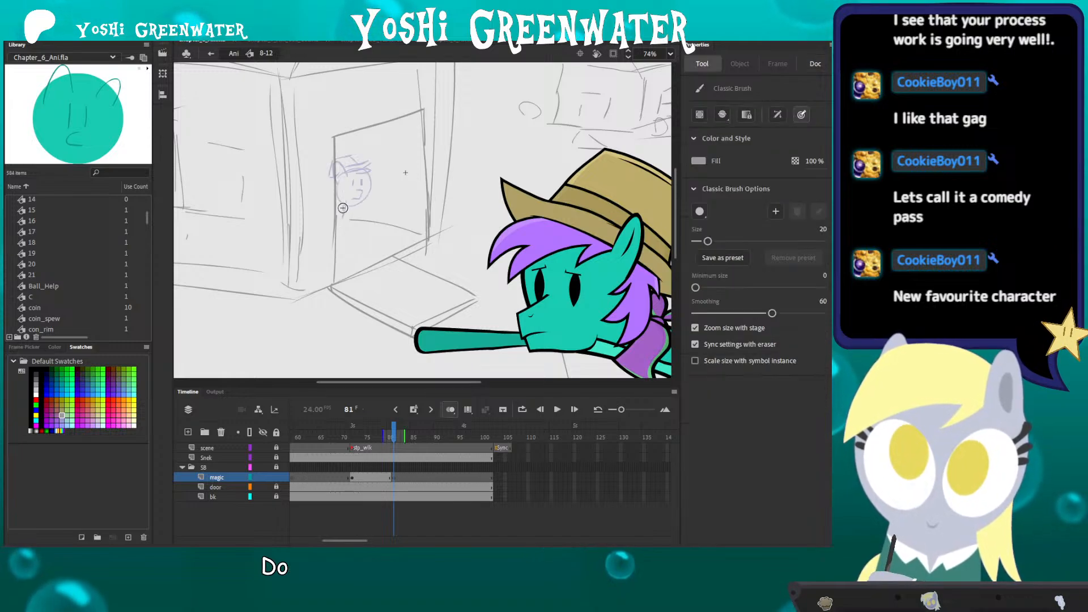
mouse_move(343, 208)
left_mouse_down()
mouse_move(336, 221)
mouse_move(342, 192)
left_mouse_up()
key("ctrl+z")
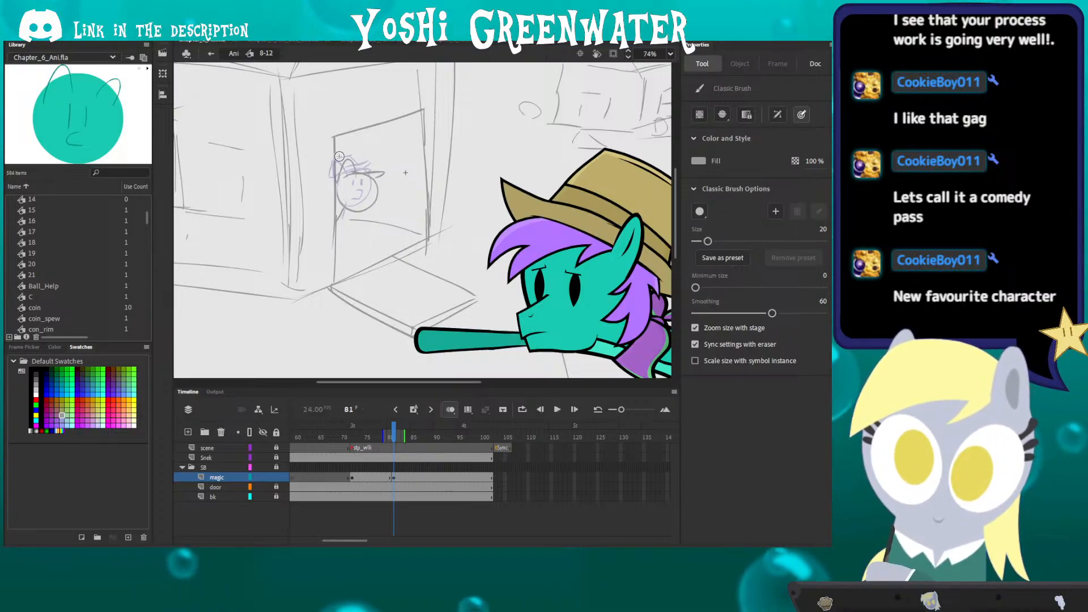
left_click_drag(377, 173, 375, 172)
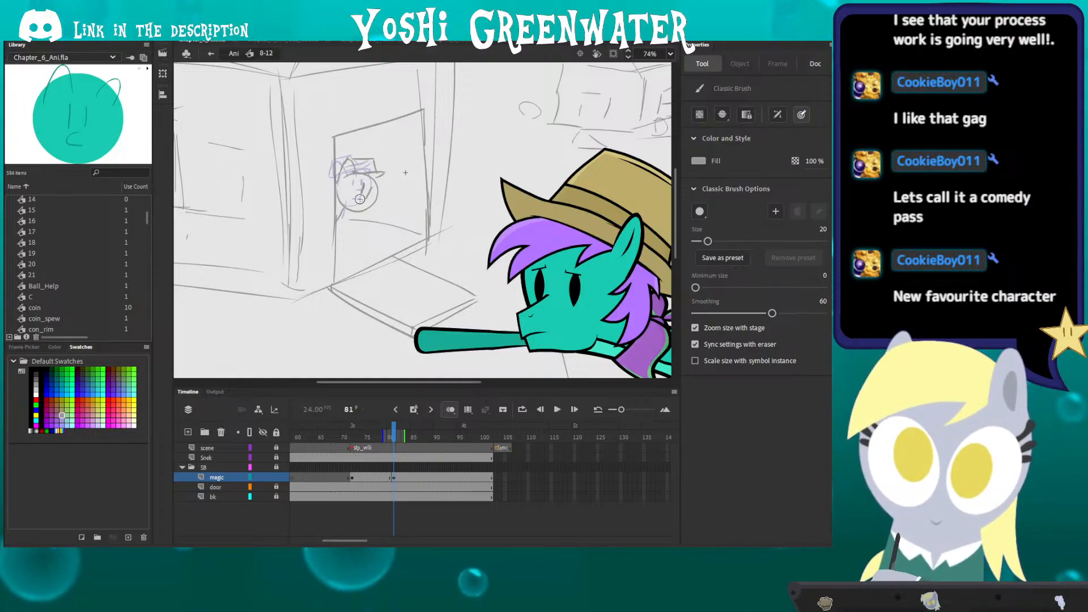
left_click(449, 409)
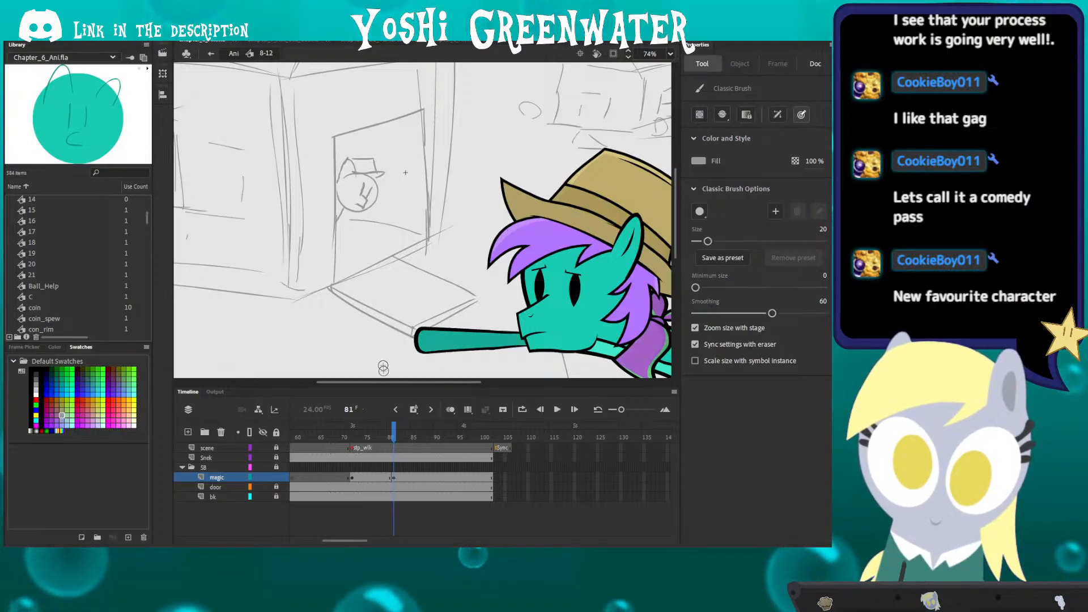
left_click_drag(346, 438, 397, 436)
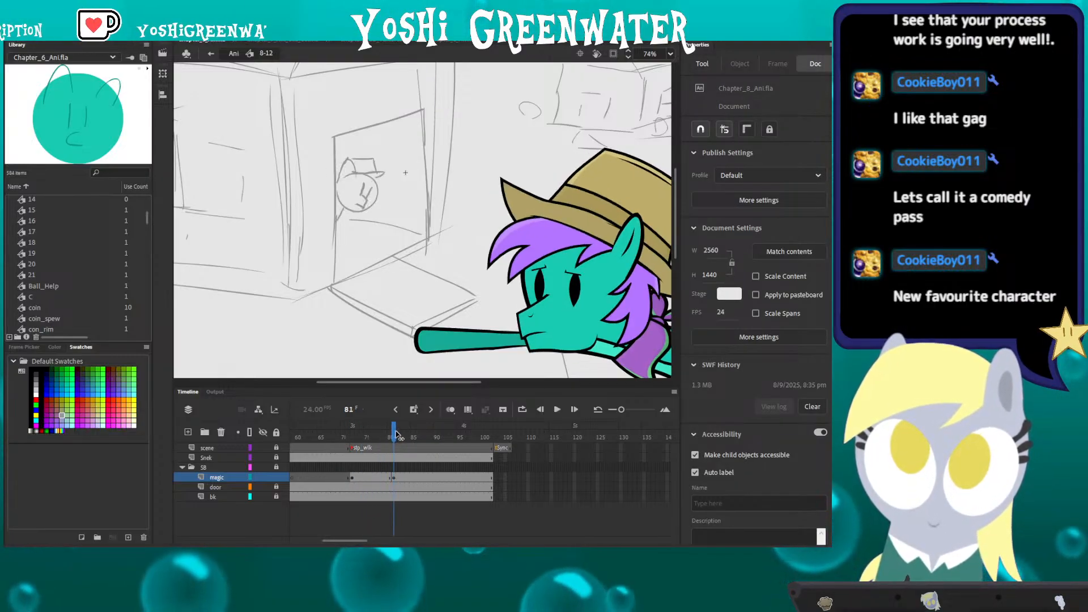
Step: Nudge the hatted head sketch at frame 72 of the magic layer slightly left, toward the doorway's edge
left_click(352, 437)
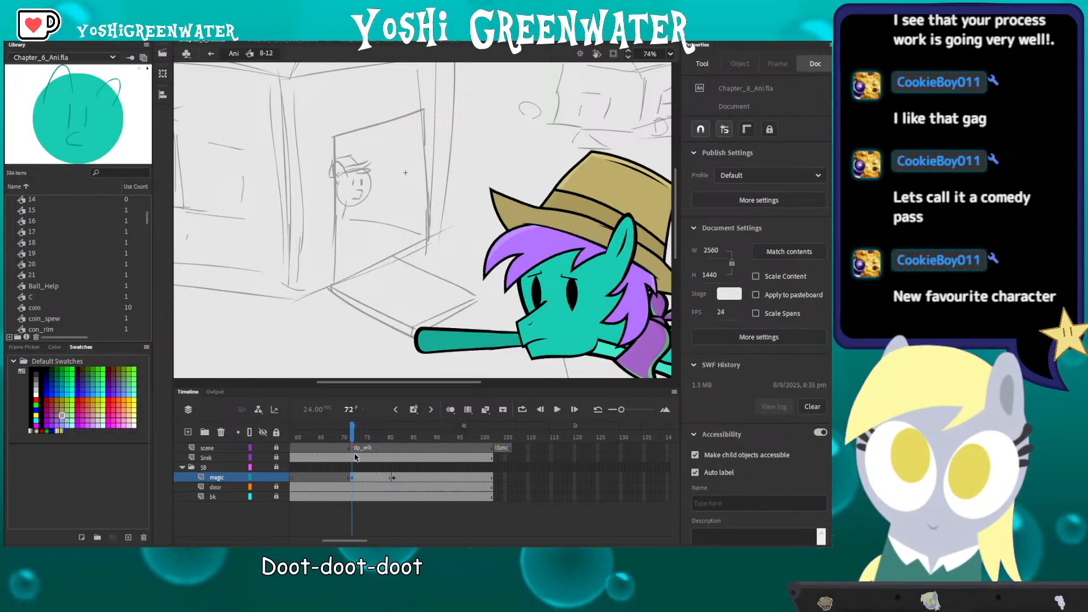
left_click(351, 478)
key("q")
key("shift+Left")
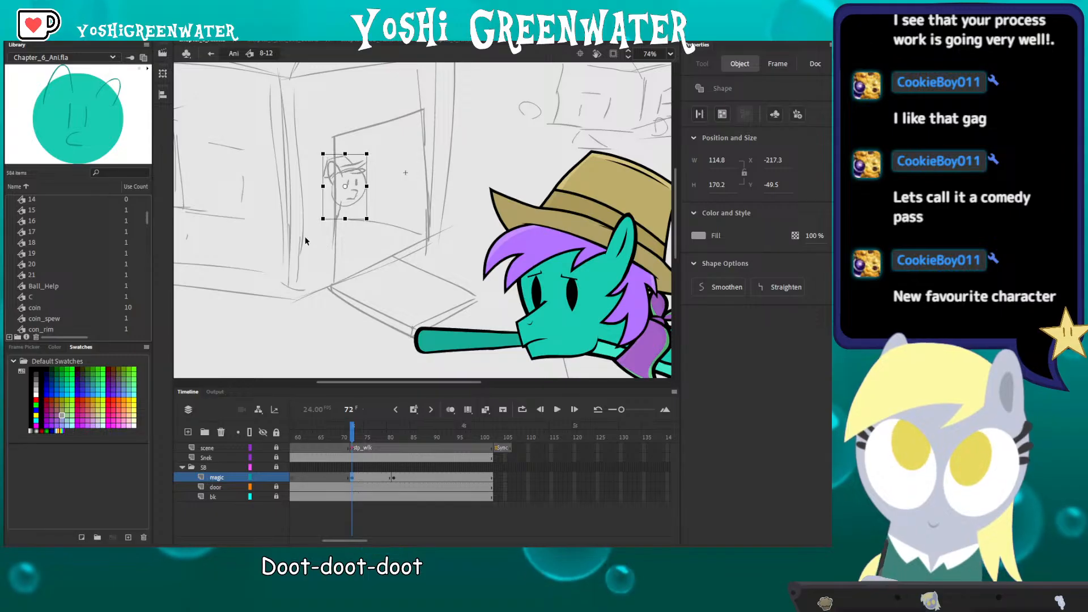
Step: Switch to Blender and examine the timing of the Farmer object's keyframed motion between frames 76 and 83
left_click(355, 440)
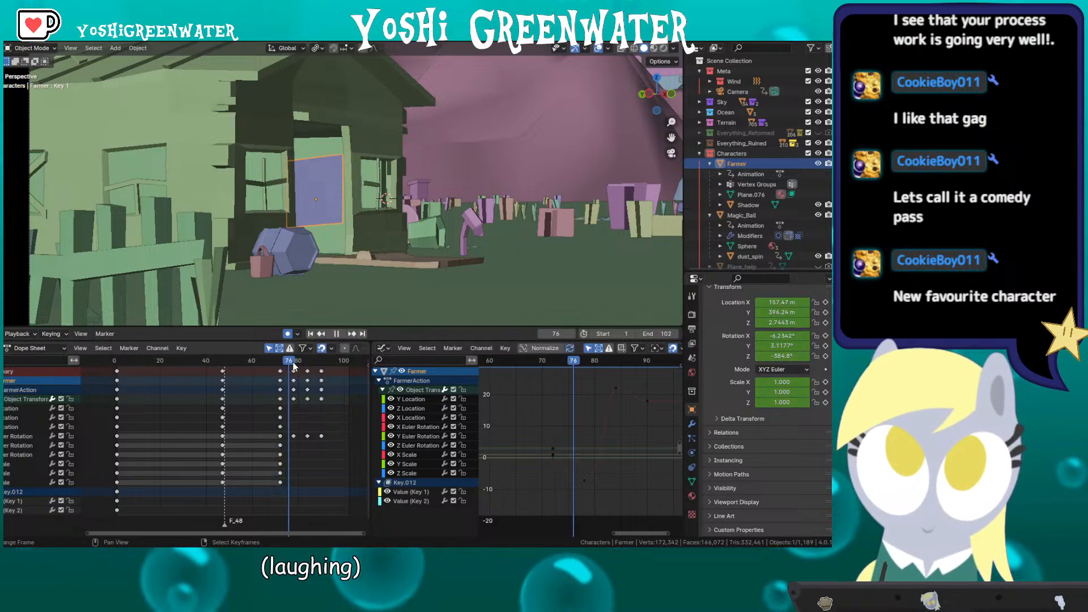
key("space")
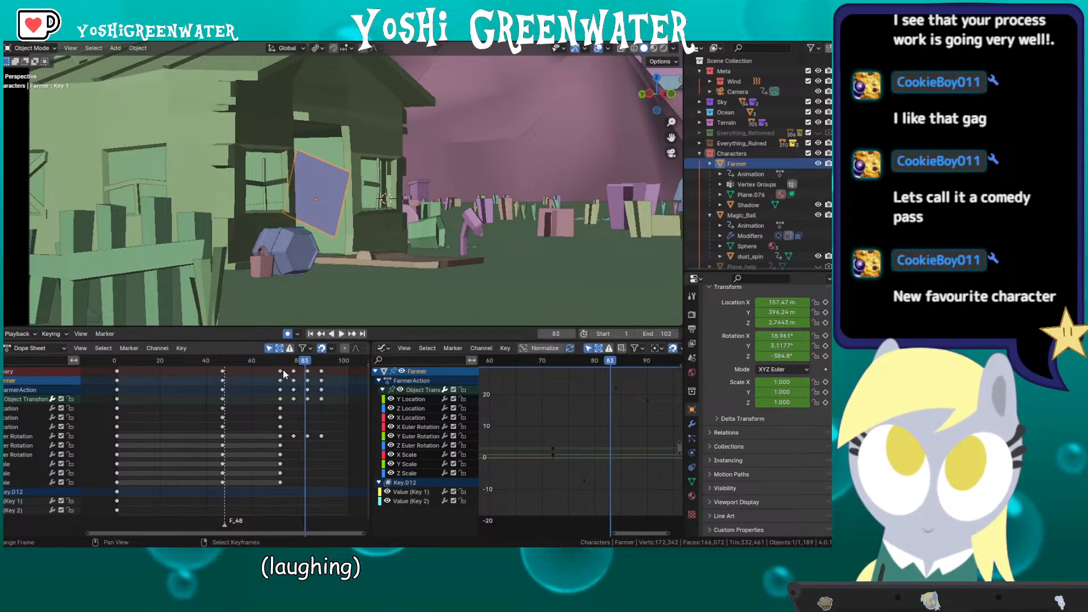
key("Right")
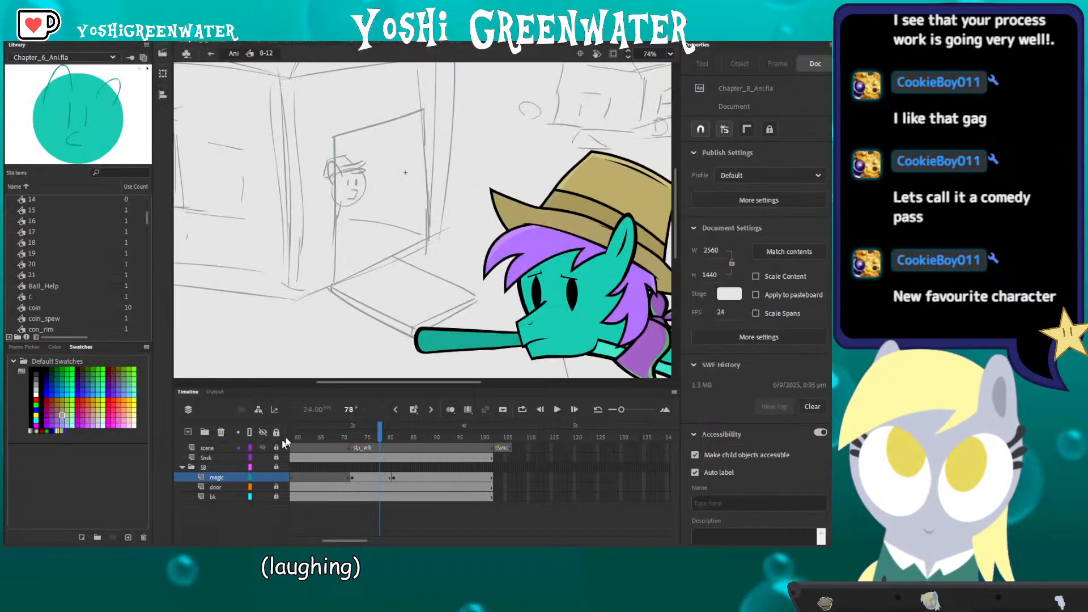
Step: Back in Adobe Animate, move the magic layer's newly drawn head keyframe to frame 83 and the one at "stp_wlk" to frame 73
left_click_drag(384, 434, 403, 436)
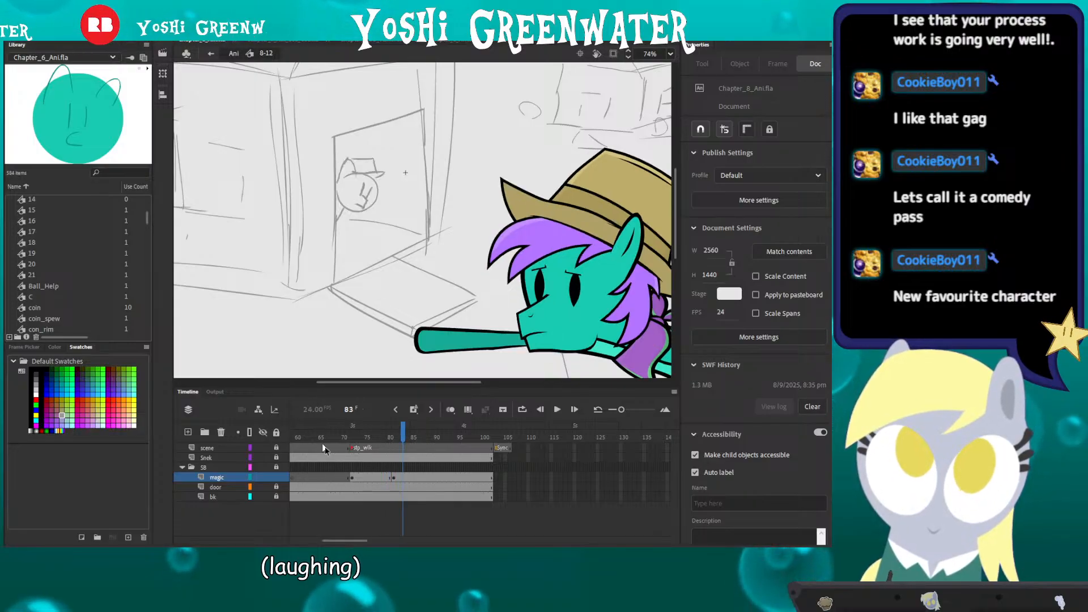
left_click(401, 477)
left_click(339, 432)
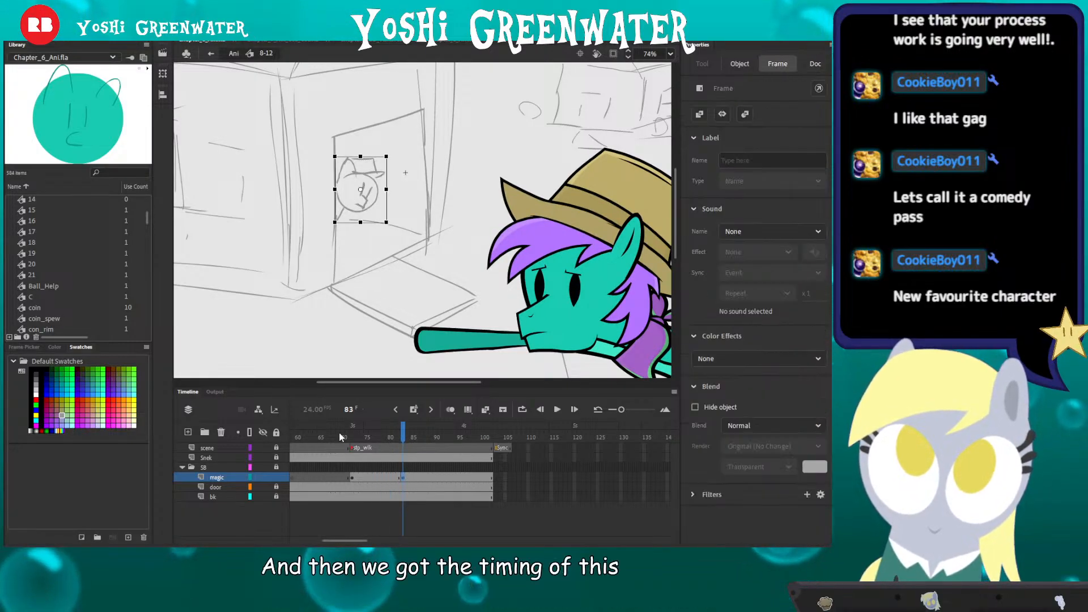
left_click_drag(351, 435, 403, 439)
left_click(351, 481)
left_click(352, 477)
left_click(370, 436)
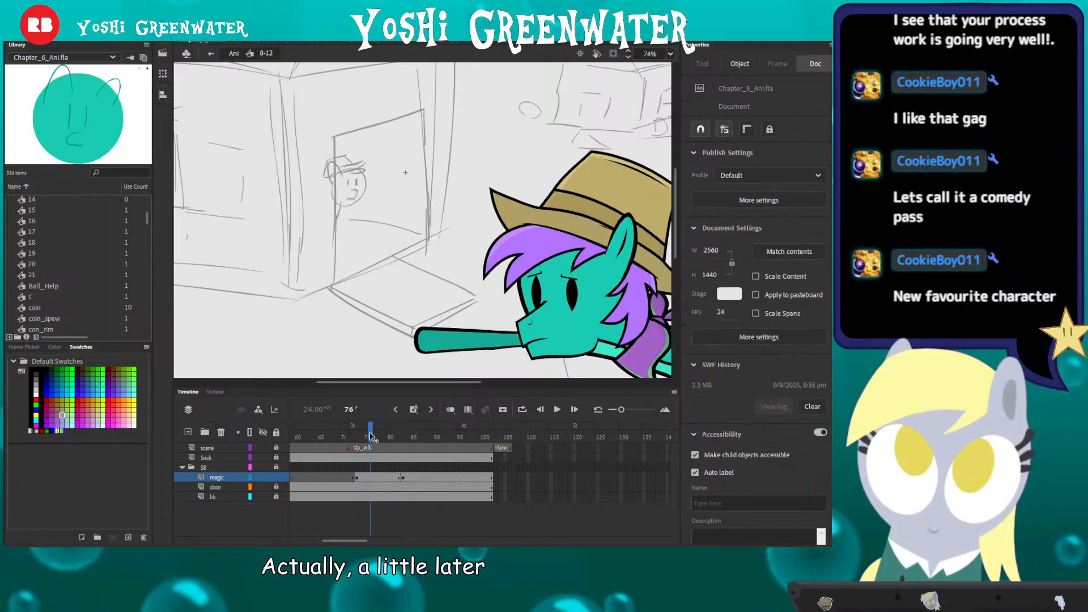
Step: Add a keyframe at frame 79 of the magic layer and skew the top of the hatted head slightly left as anticipation
left_click(385, 477)
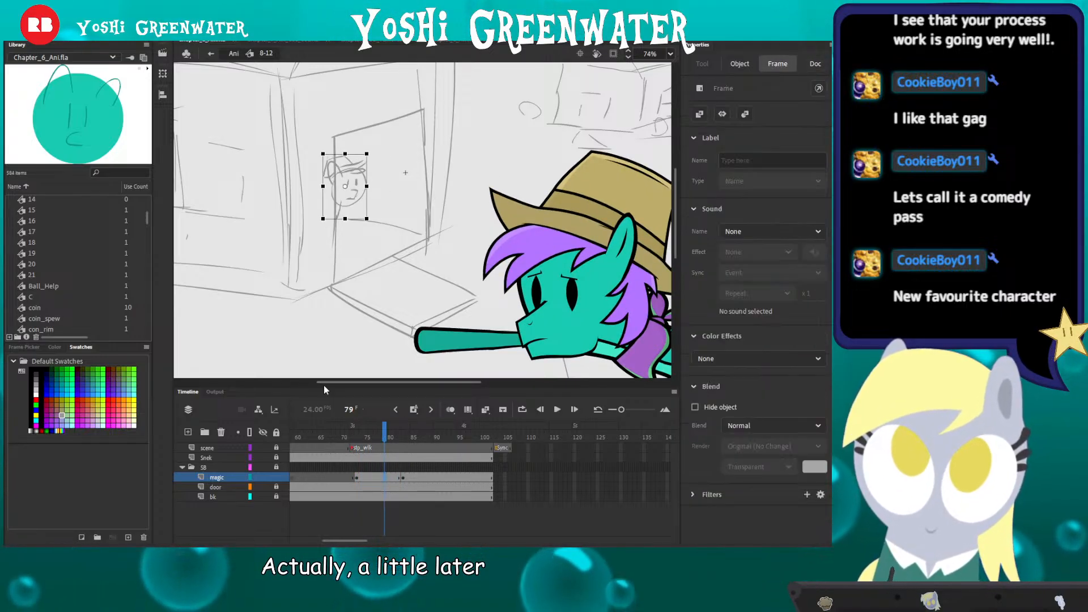
key("F6")
left_click_drag(336, 152, 333, 152)
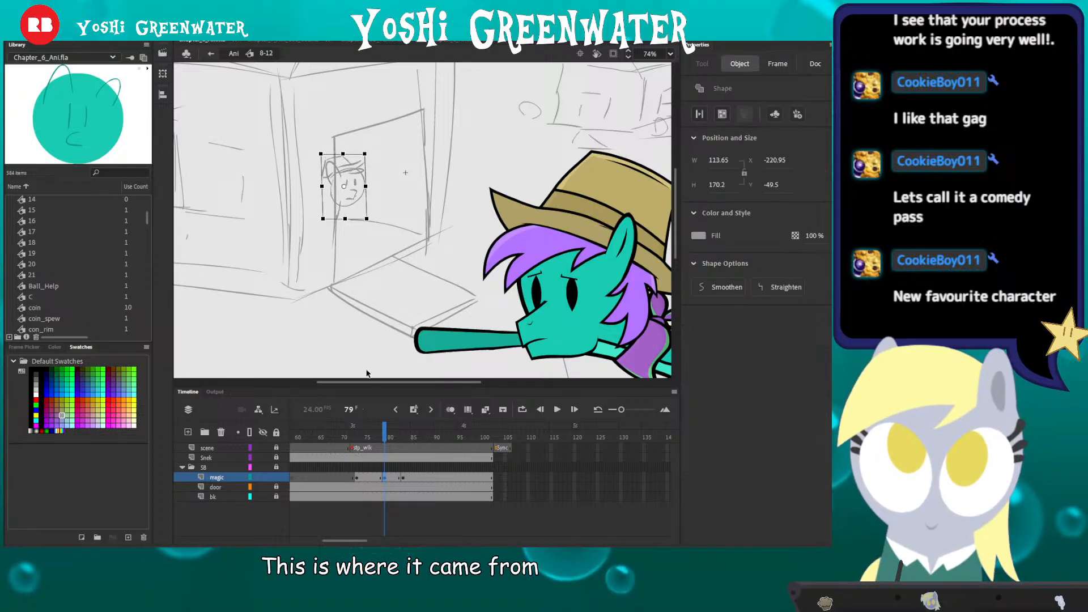
left_click_drag(359, 438, 403, 440)
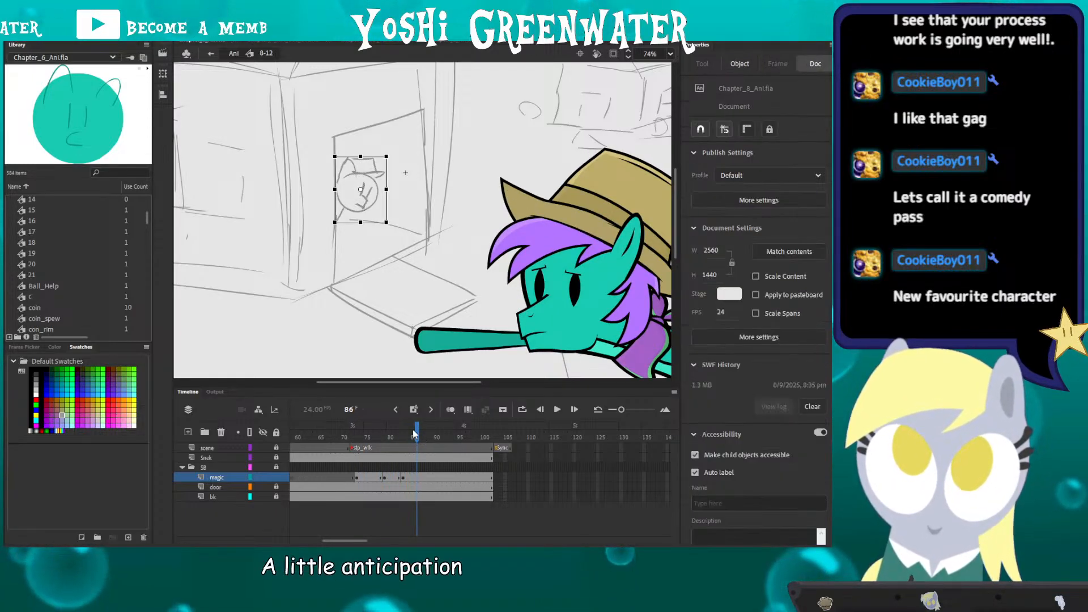
Step: Add a keyframe at frame 89 of the magic layer, slightly reshape the hatted head and redraw its face with the Classic Brush
mouse_move(419, 440)
left_mouse_down()
mouse_move(395, 439)
mouse_move(432, 437)
left_mouse_up()
left_click(430, 477)
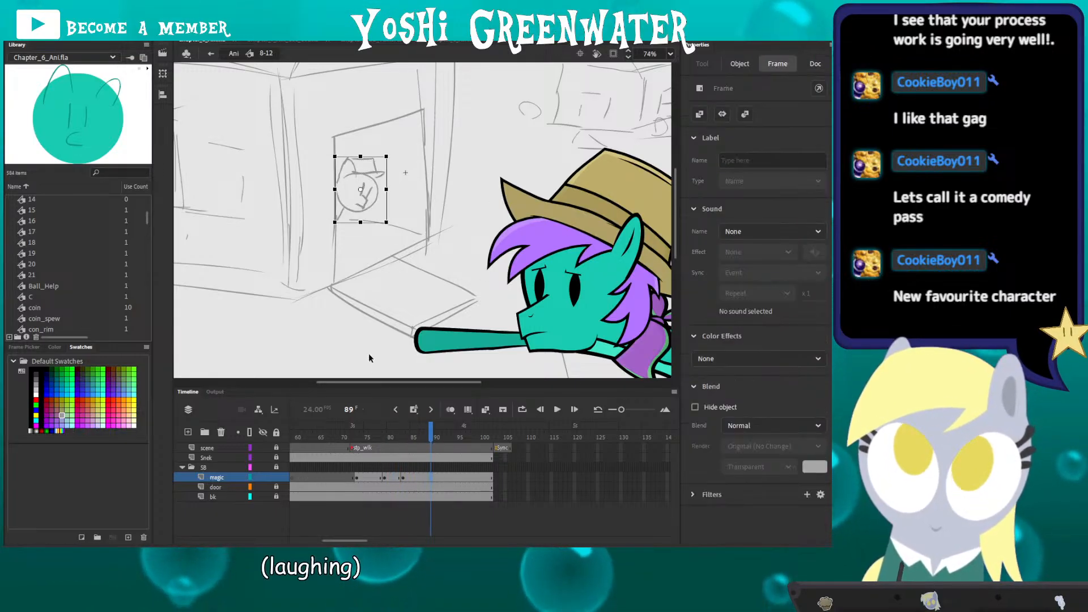
left_click(361, 192)
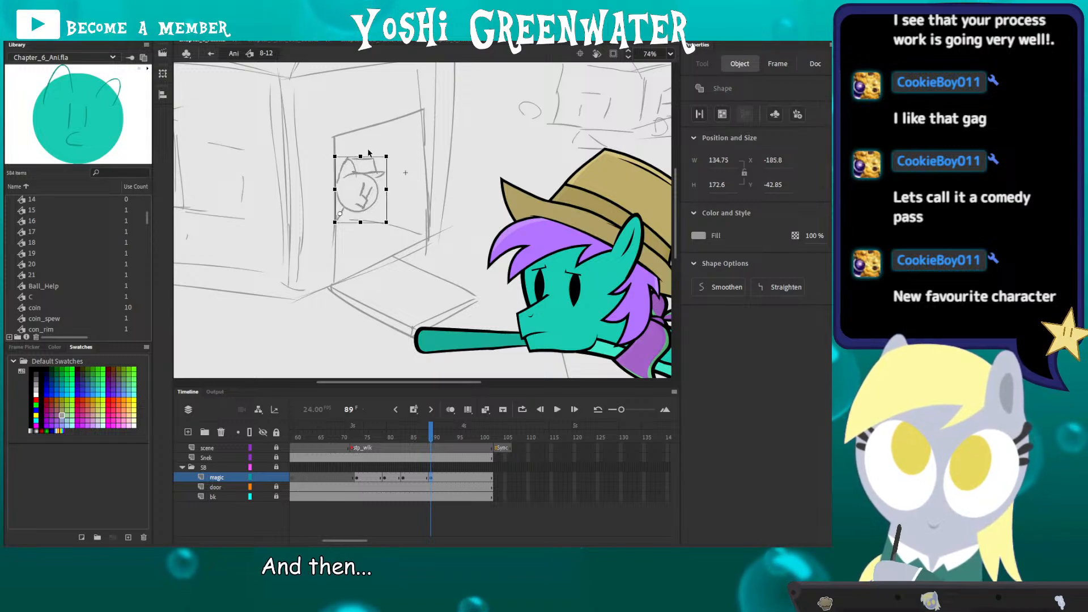
left_click_drag(366, 154, 384, 166)
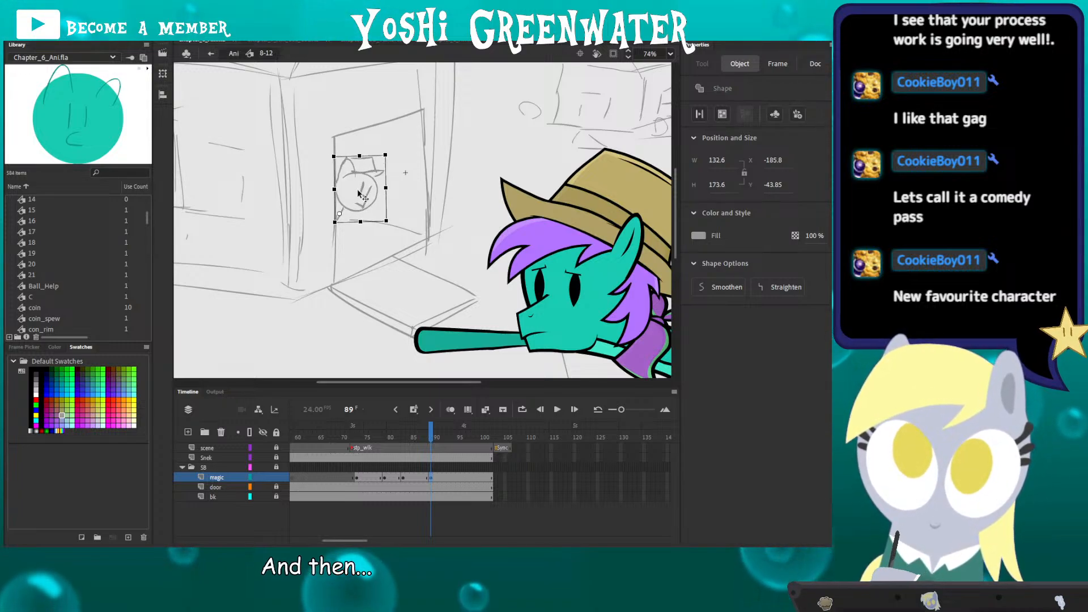
key("Escape")
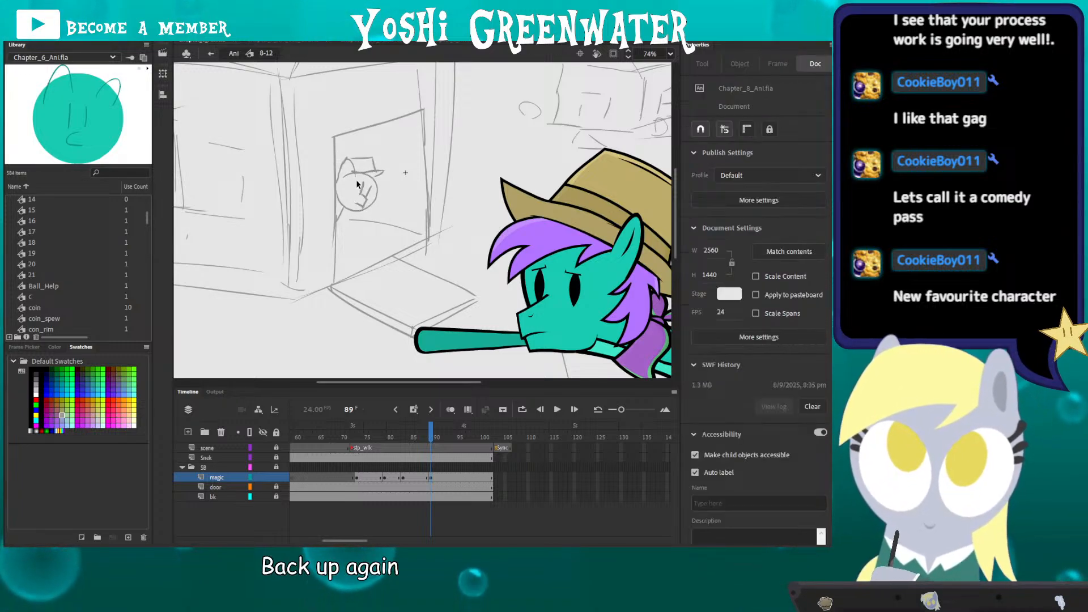
key("b")
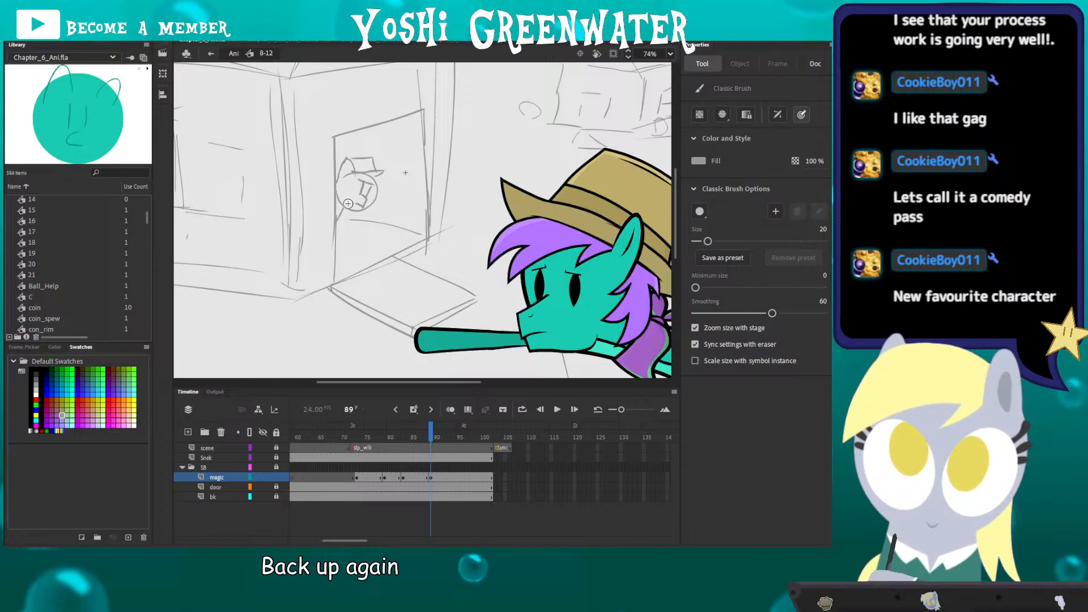
key("ctrl+s")
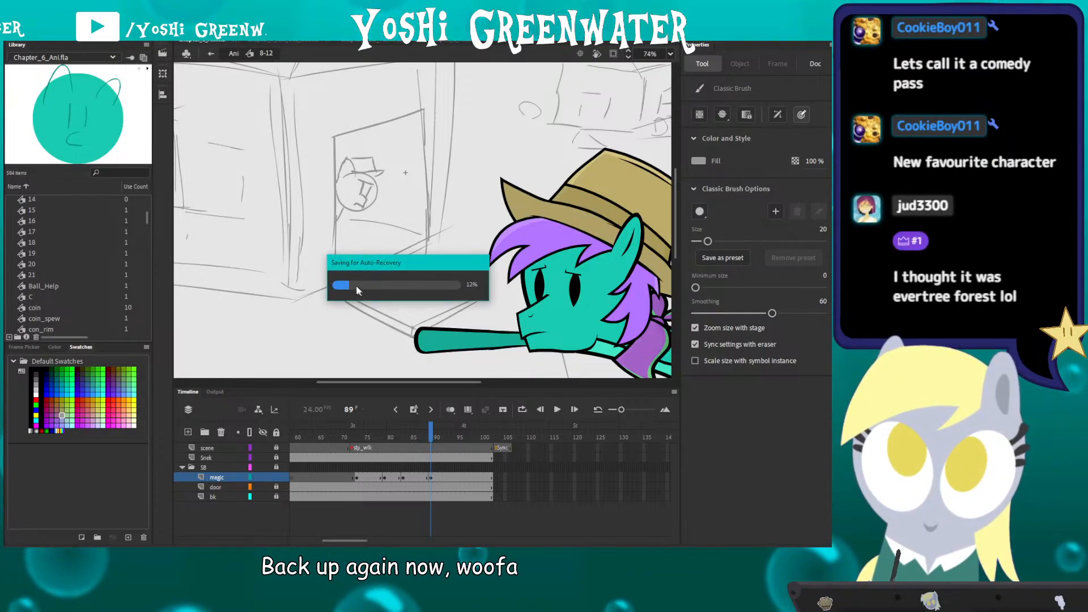
Step: Add a keyframe at frame 91 of the magic layer and select the hatted head drawing at frame 89
key("v")
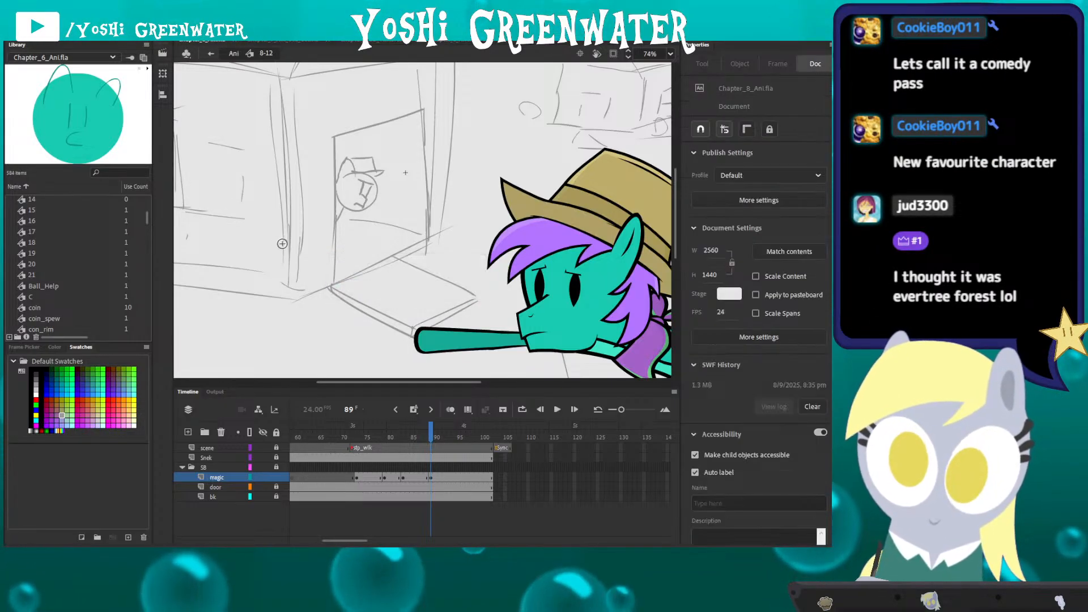
left_click(444, 434)
left_click(440, 477)
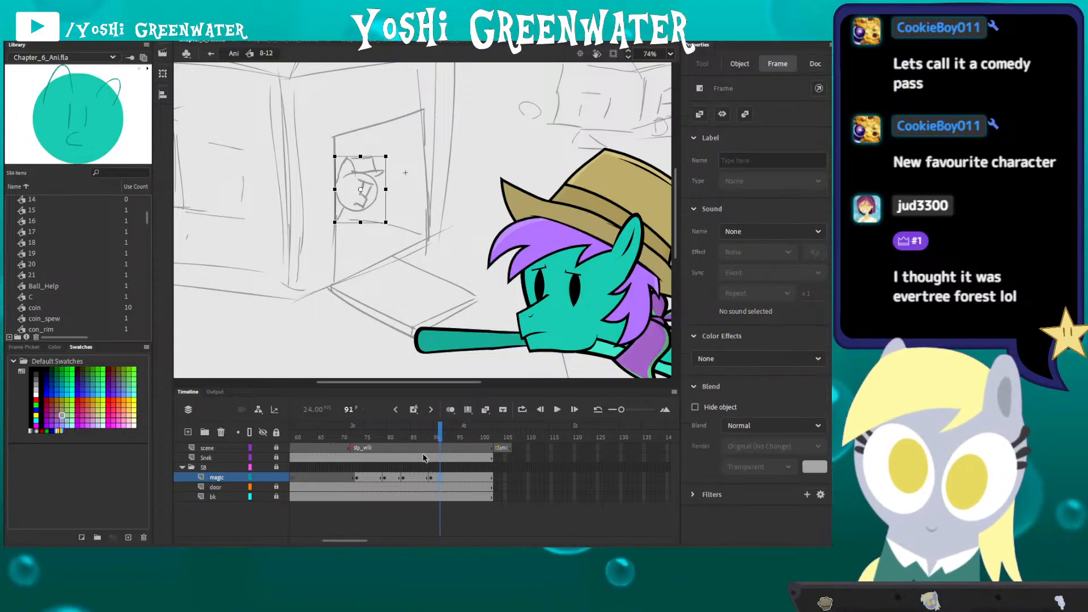
left_click(351, 156)
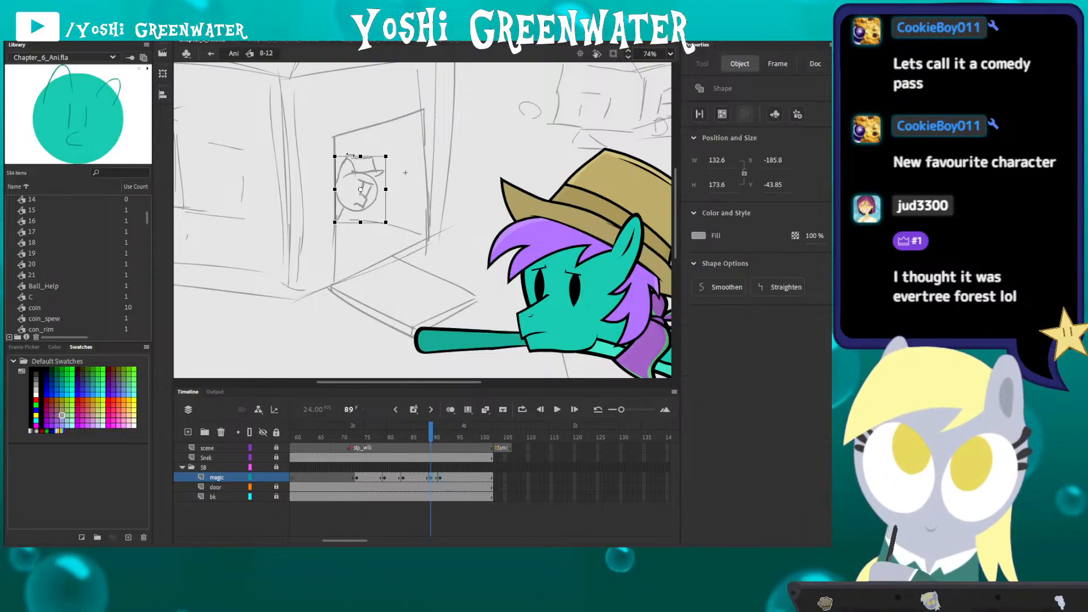
Step: Play back the storyboarded farmer walk from about frame 65 to check its timing, and save the file
left_click_drag(390, 439, 451, 437)
key("Return")
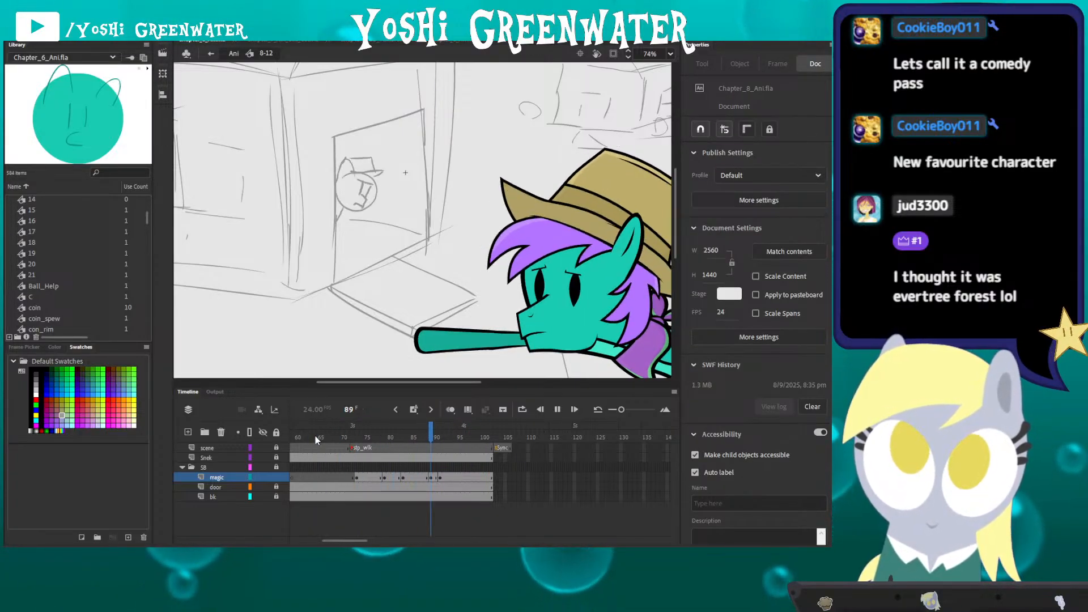
key("Return")
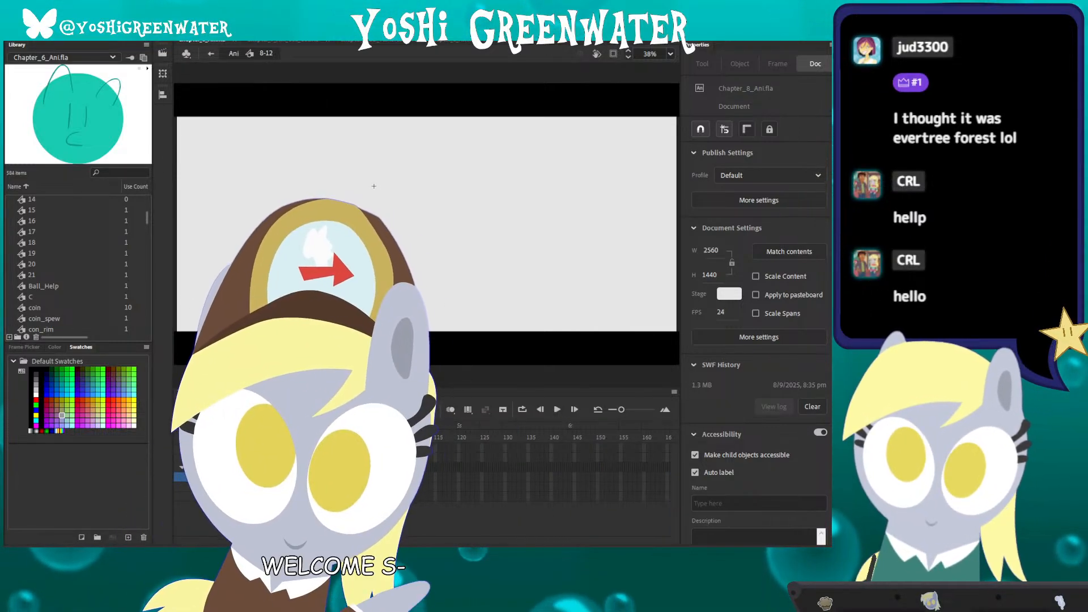
key("Return")
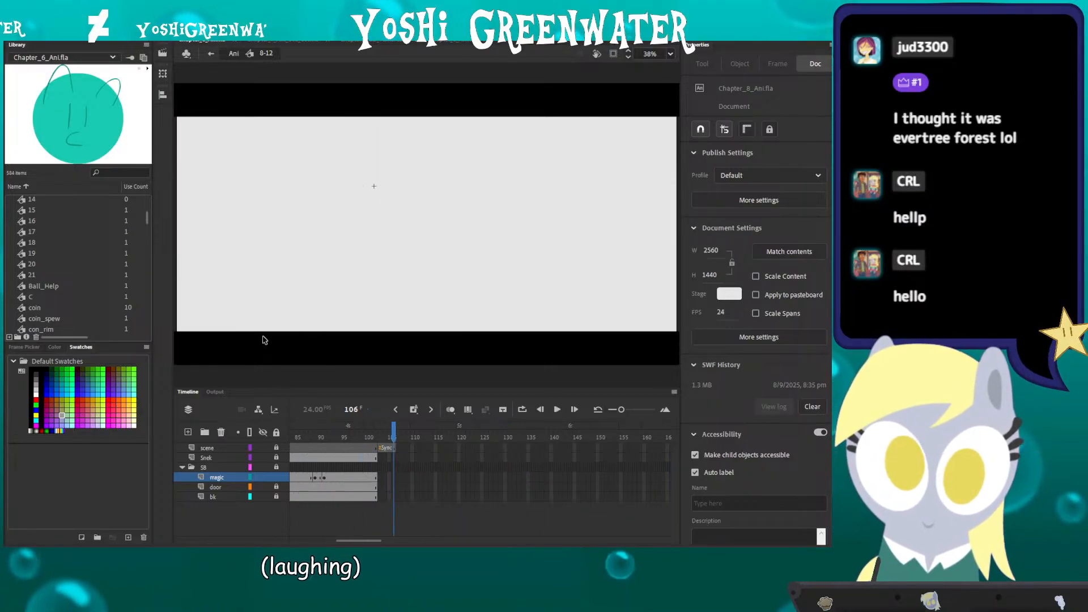
scroll(343, 529, "left", 2)
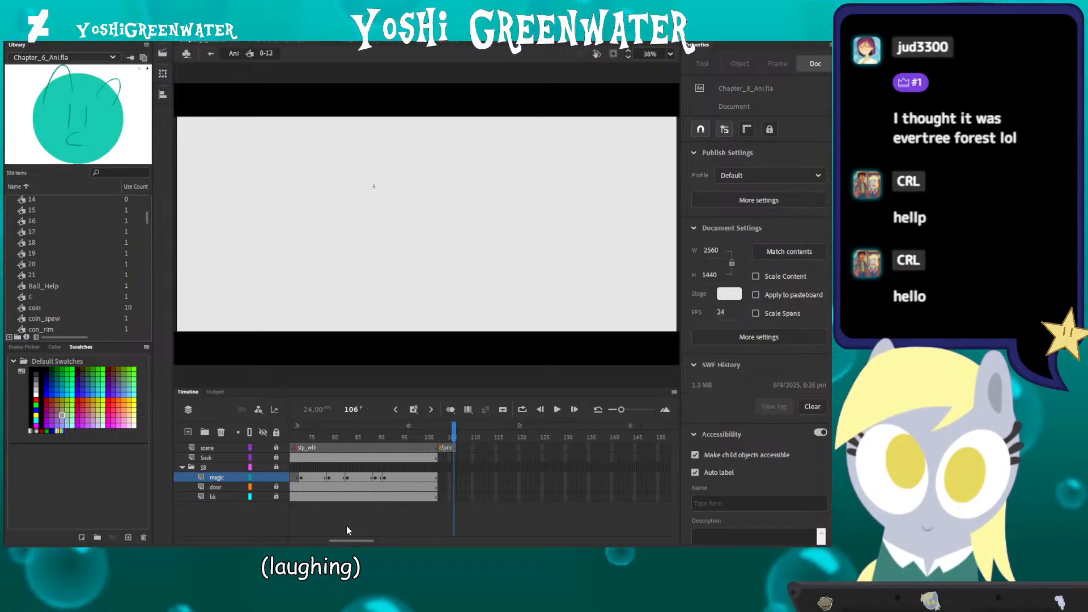
left_click_drag(336, 540, 330, 541)
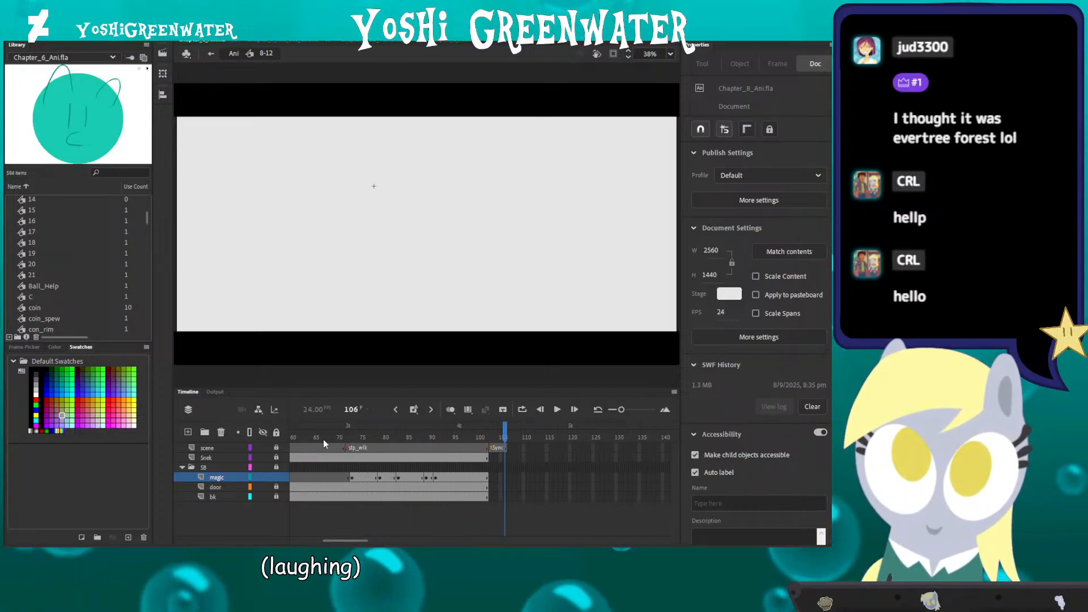
left_click(317, 440)
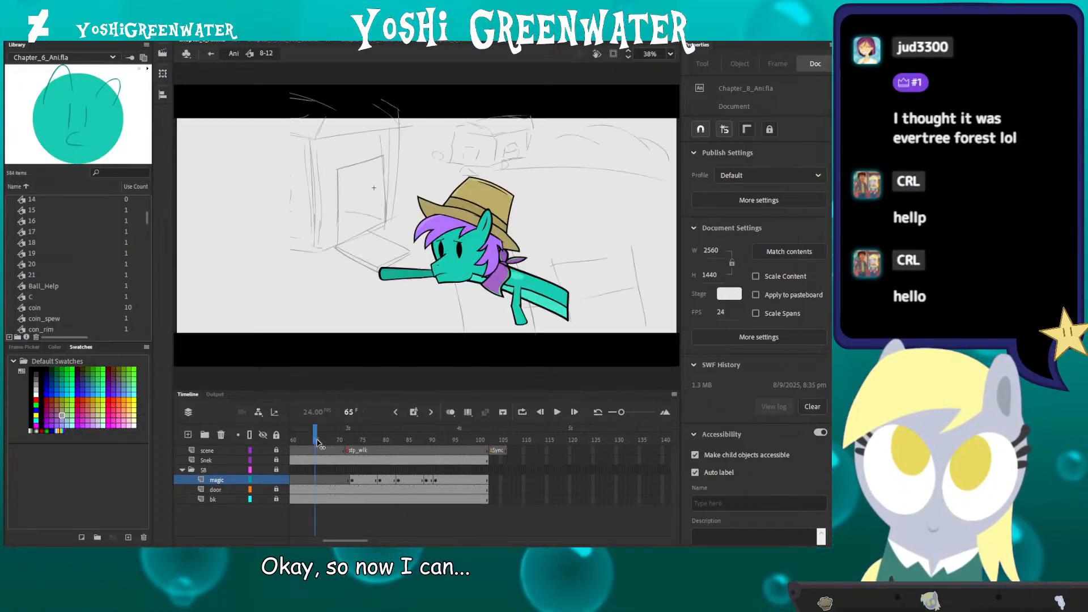
key("Return")
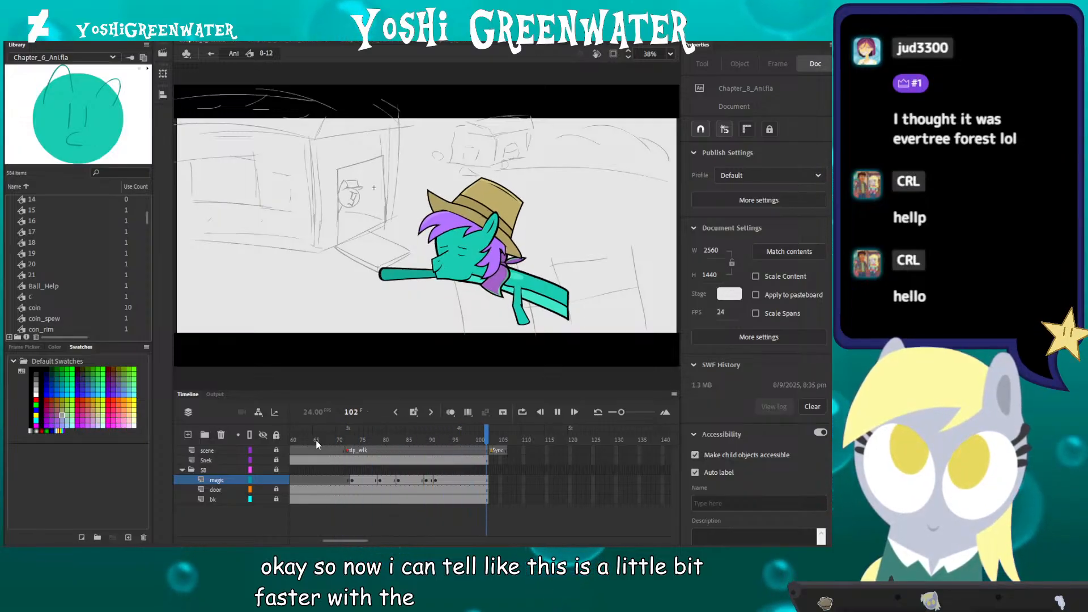
key("ctrl+s")
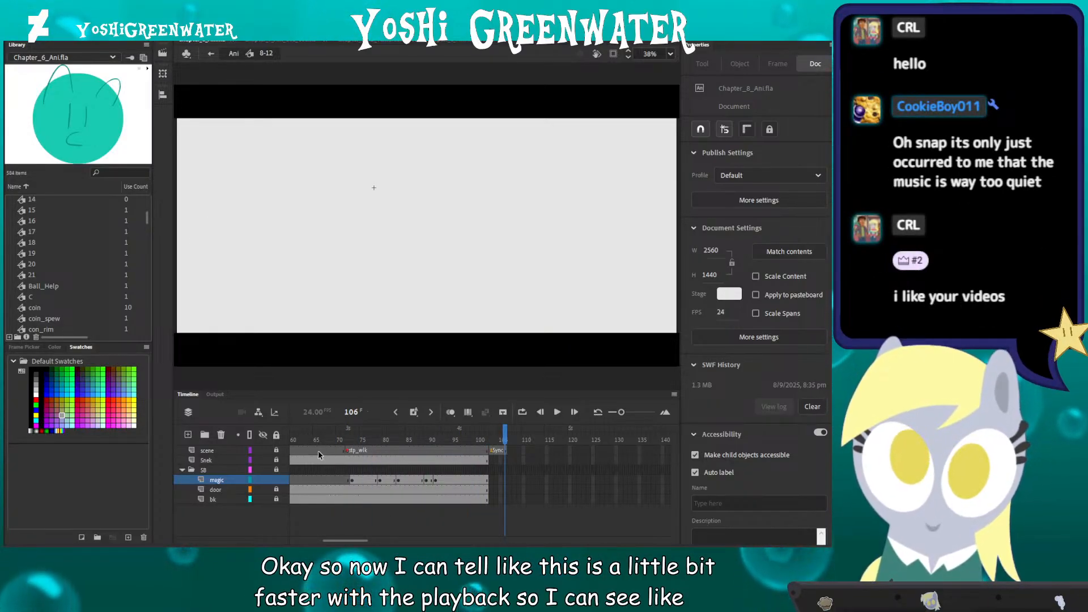
Step: Scrub between about frames 75 and 94 to examine how the farmer's head poses time against the foreground pony
left_click_drag(337, 440, 366, 441)
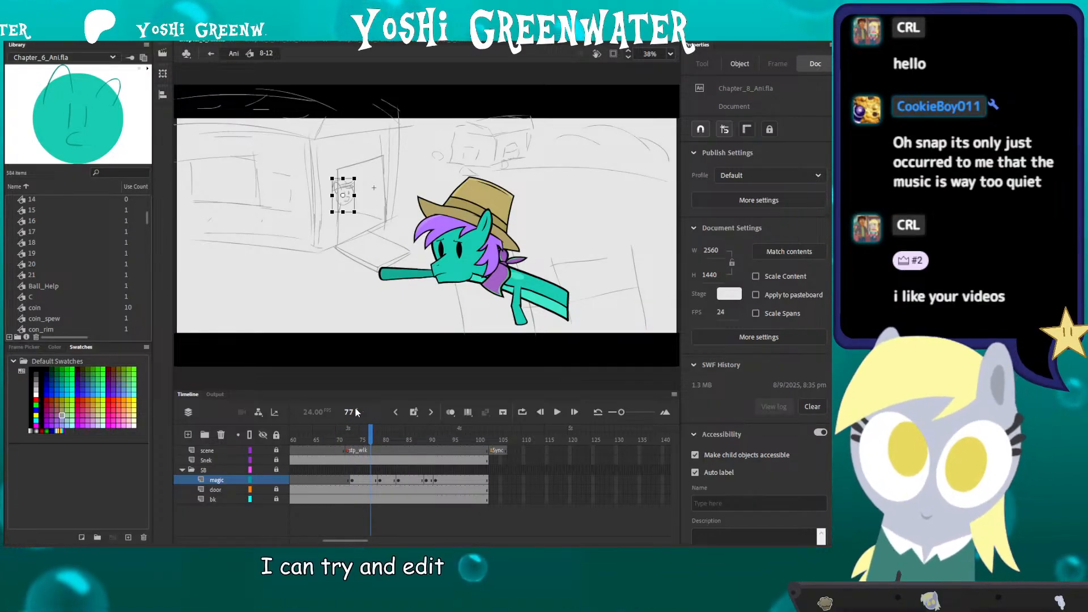
left_click_drag(337, 541, 338, 542)
left_click_drag(320, 439, 439, 442)
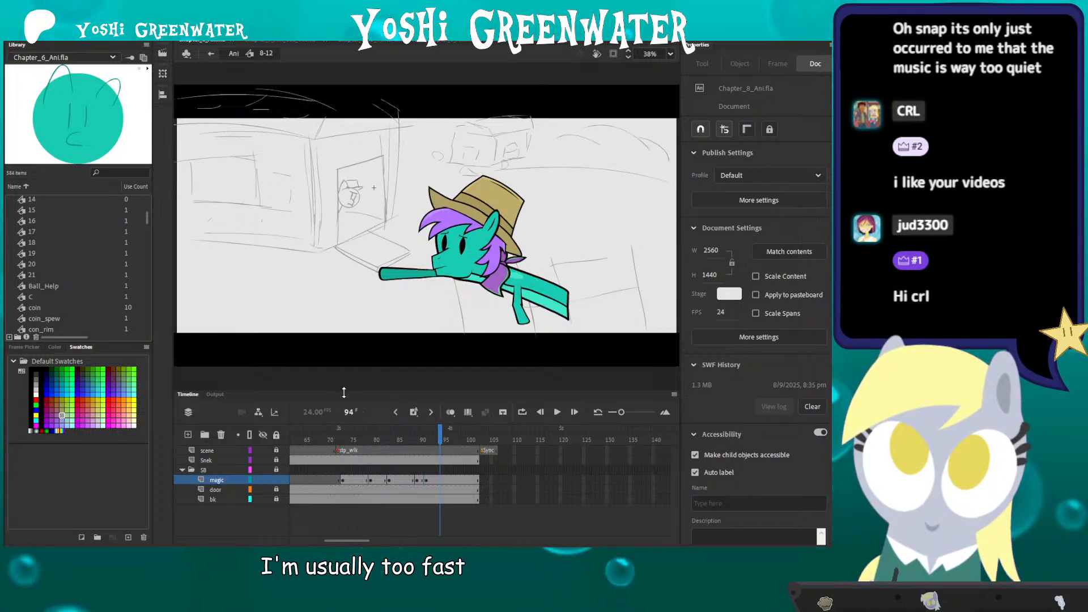
left_click_drag(344, 393, 343, 391)
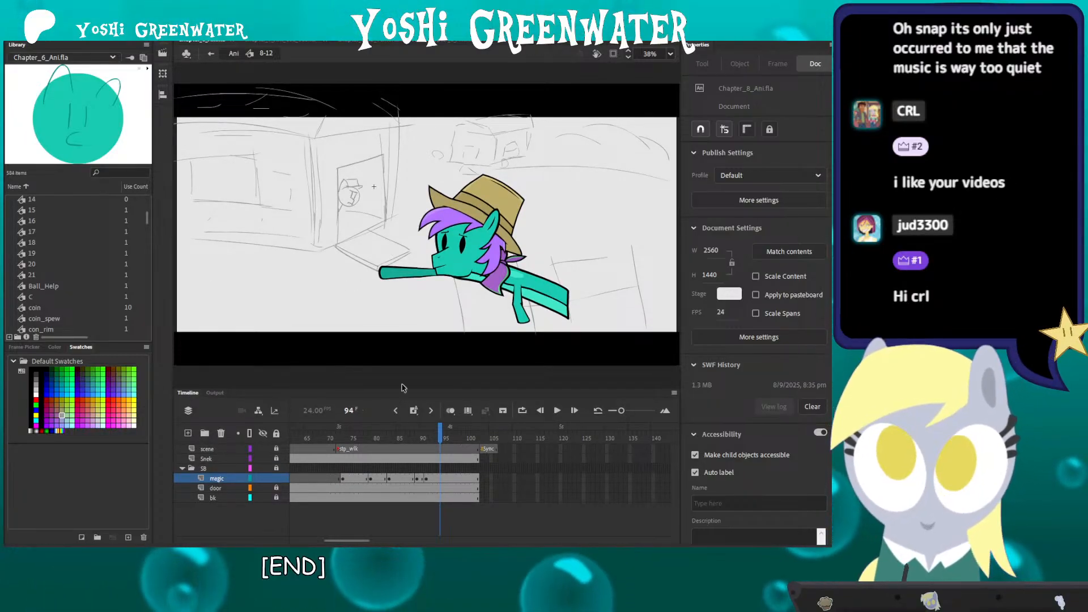
left_click(352, 439)
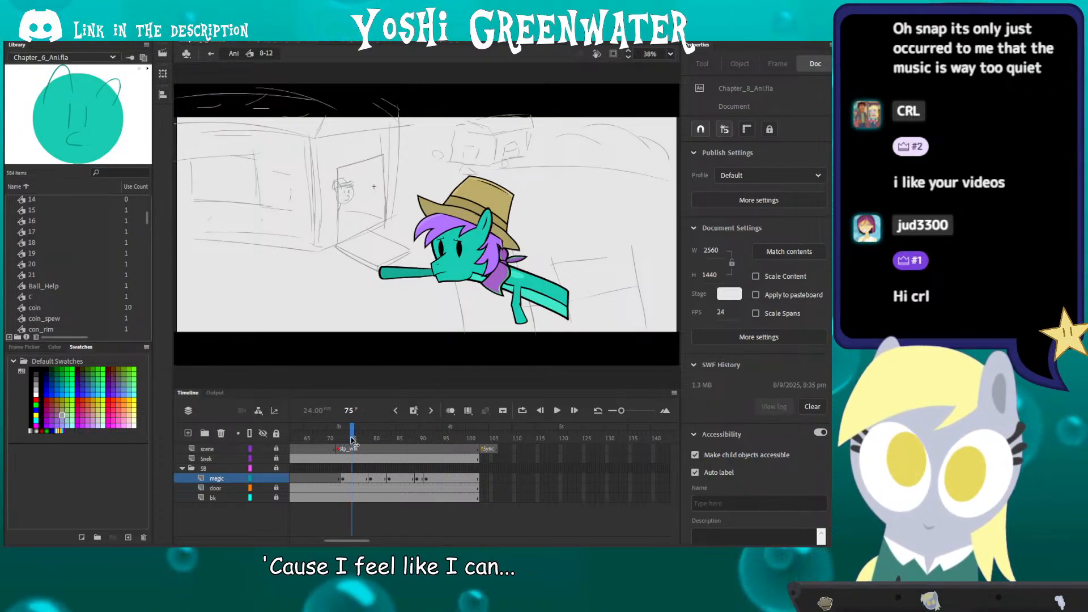
left_click_drag(352, 439, 389, 447)
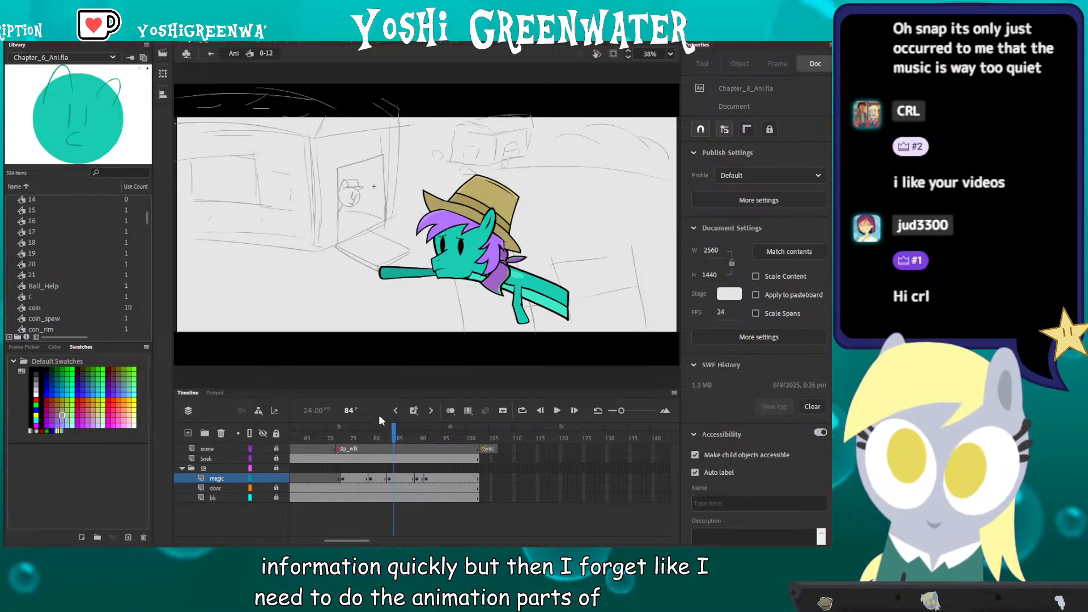
left_click_drag(431, 444, 440, 444)
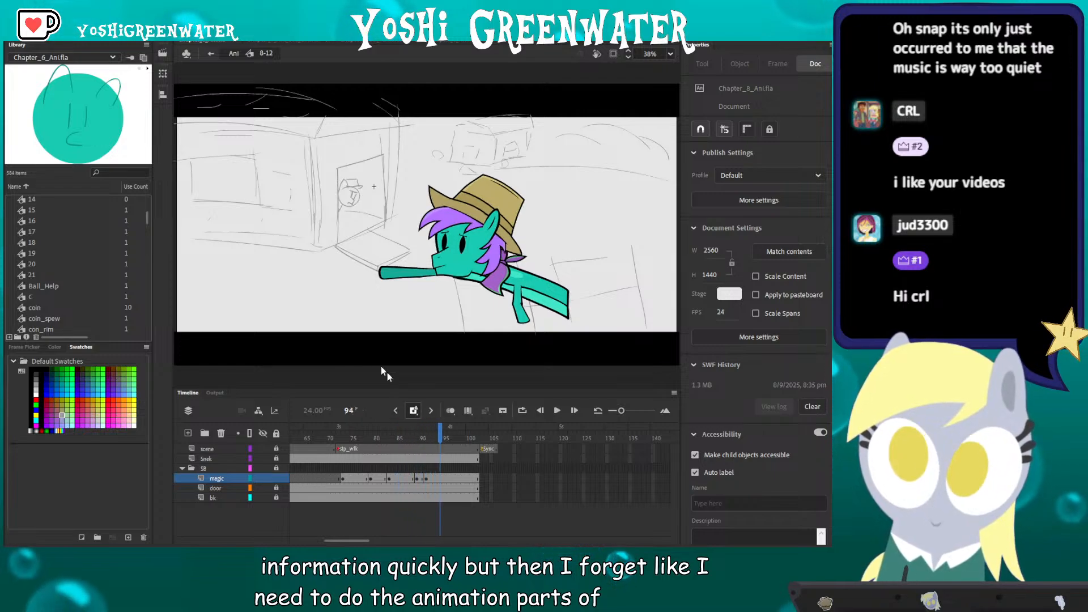
left_click_drag(350, 387, 350, 390)
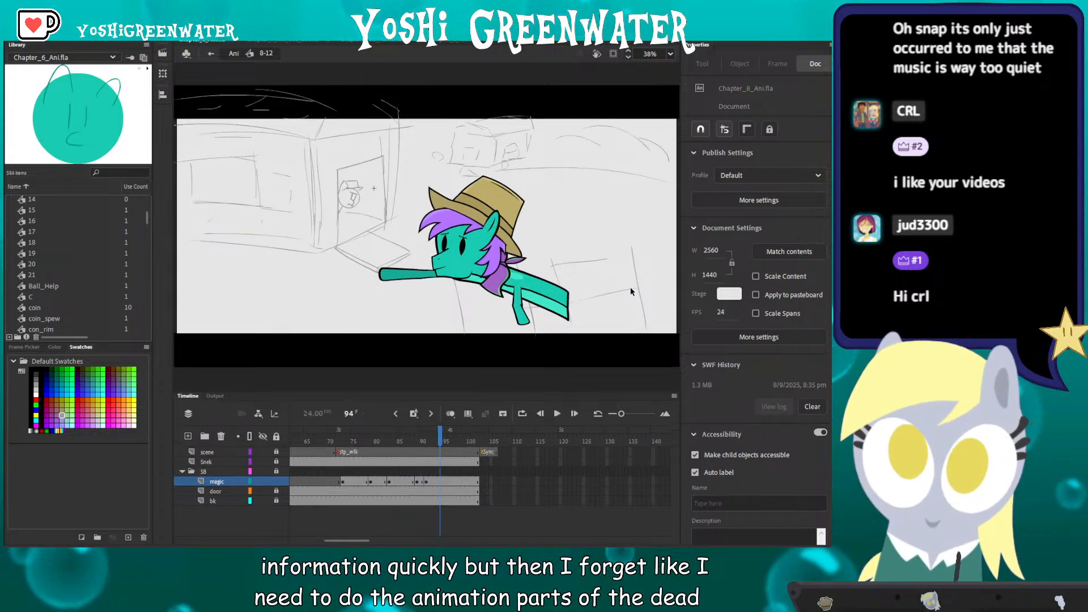
Step: At frame 1 of the Snek layer, move the green farmer symbol up and right to about X -376.4, Y -161.1
left_click_drag(337, 540, 294, 540)
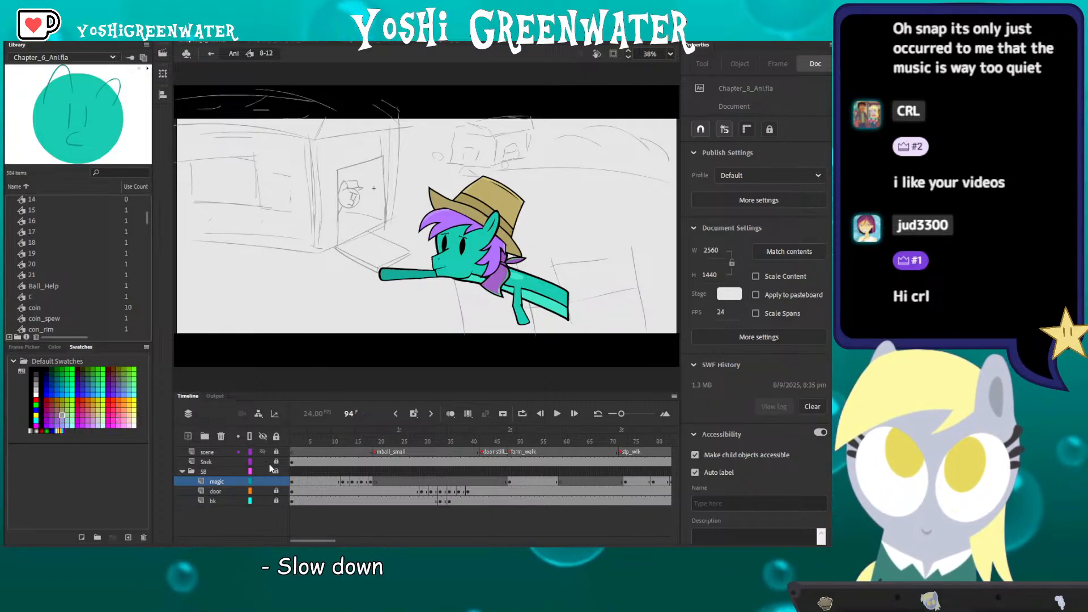
left_click(292, 462)
left_click(456, 235)
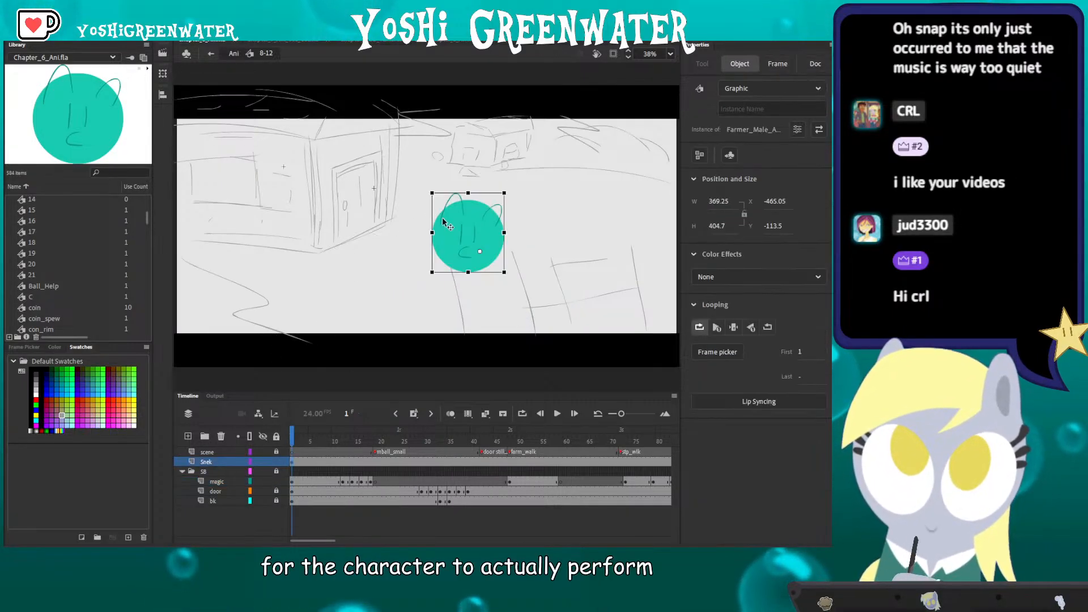
left_click_drag(456, 235, 478, 224)
left_click(573, 219)
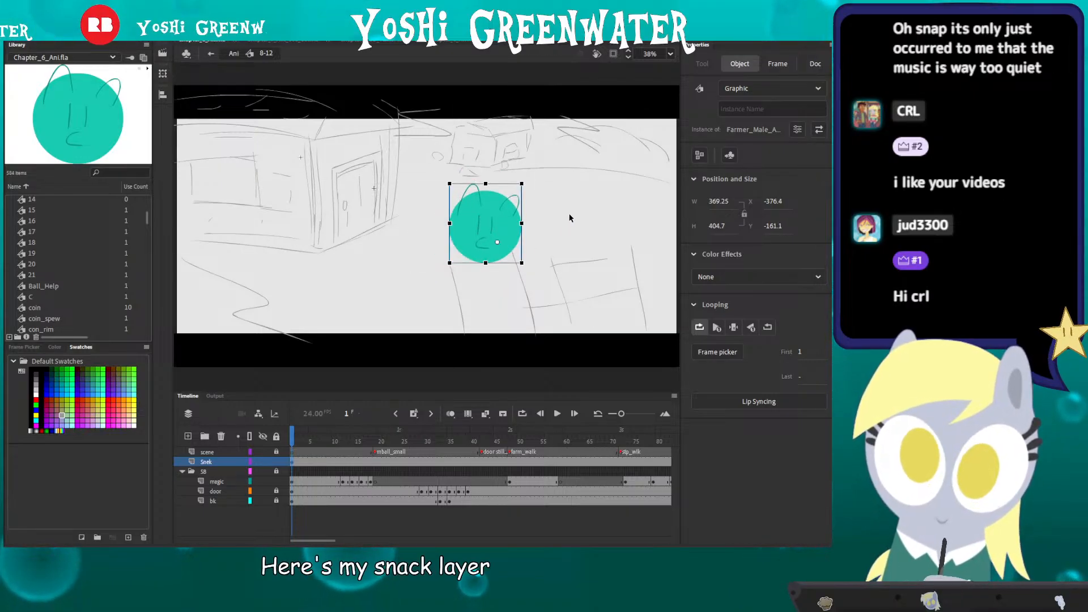
left_click(724, 130)
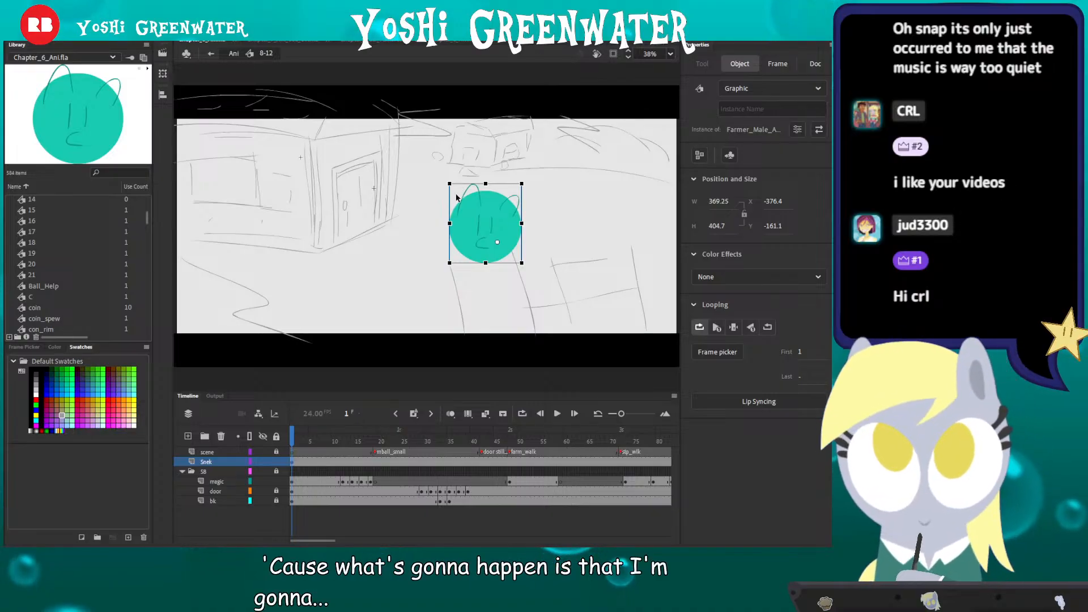
Step: Duplicate the green farmer symbol under the name Farmer_Male_All_8-12
right_click(470, 224)
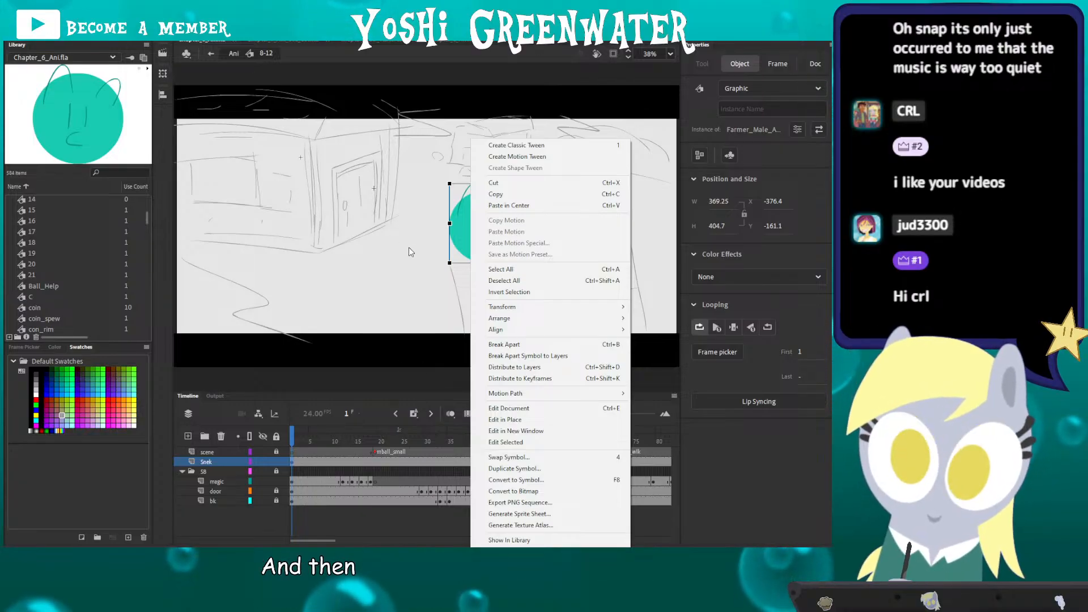
left_click(427, 277)
right_click(470, 226)
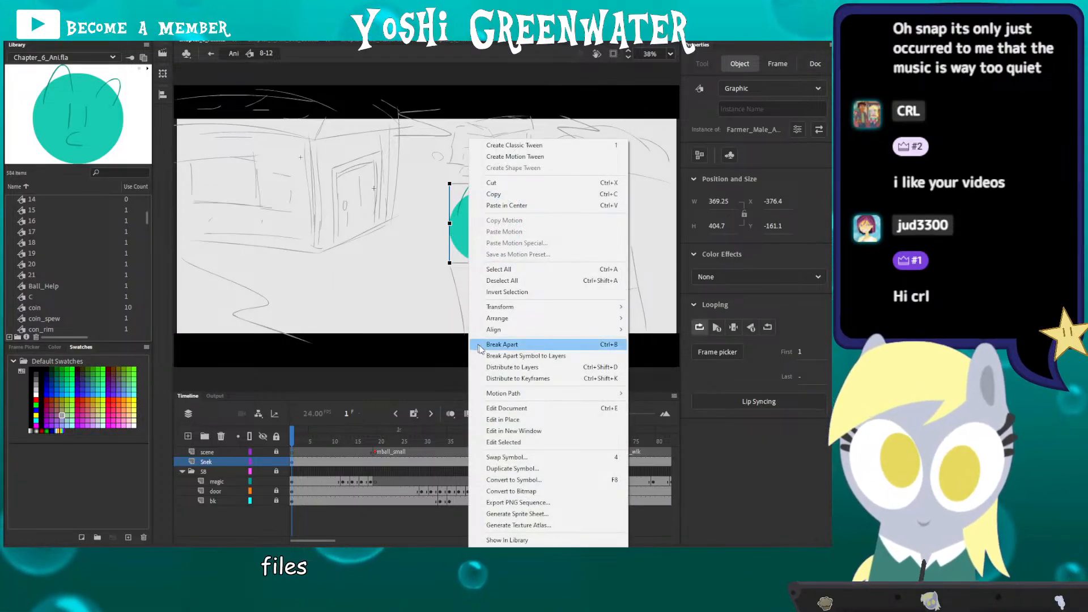
left_click(485, 468)
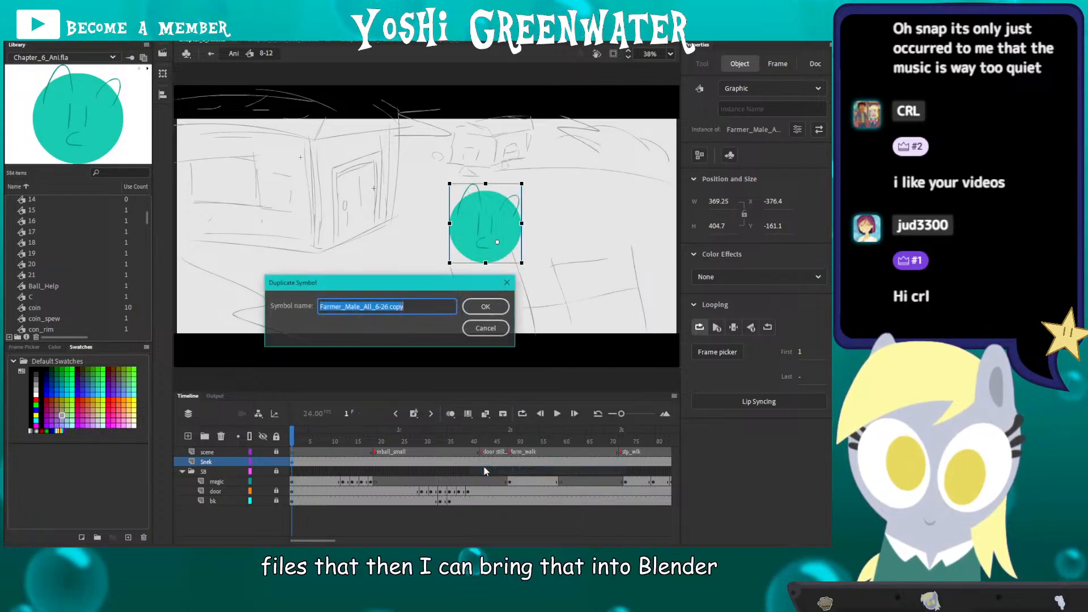
left_click_drag(349, 284, 376, 287)
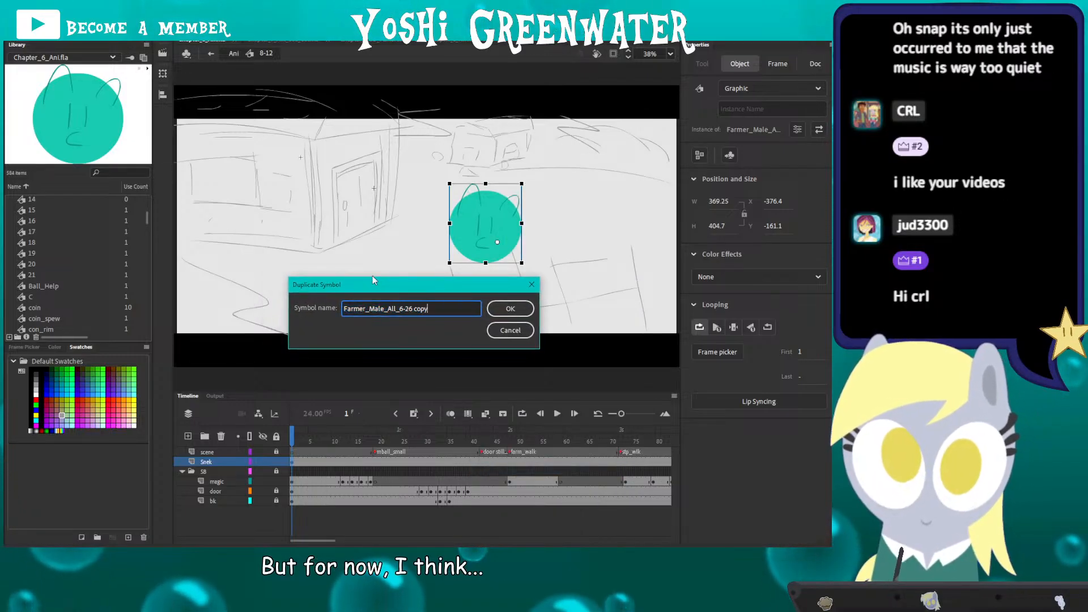
key("shift+Left")
key("shift+Left")
key("shift+Left")
key("shift+Left")
key("shift+Left")
key("shift+Left")
key("shift+Left")
key("shift+Left")
key("shift+Left")
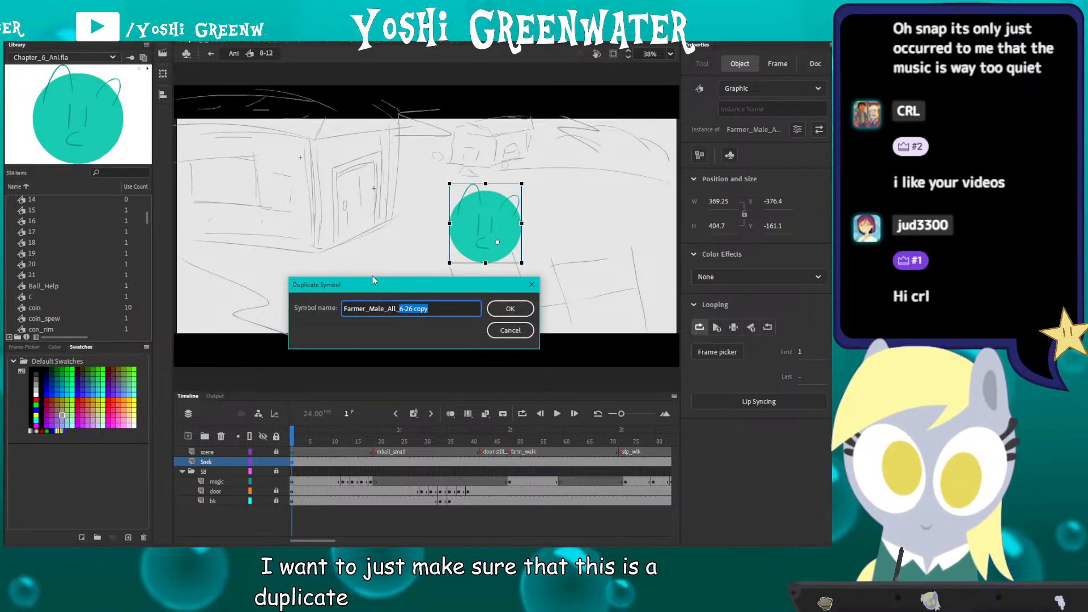
type("8-")
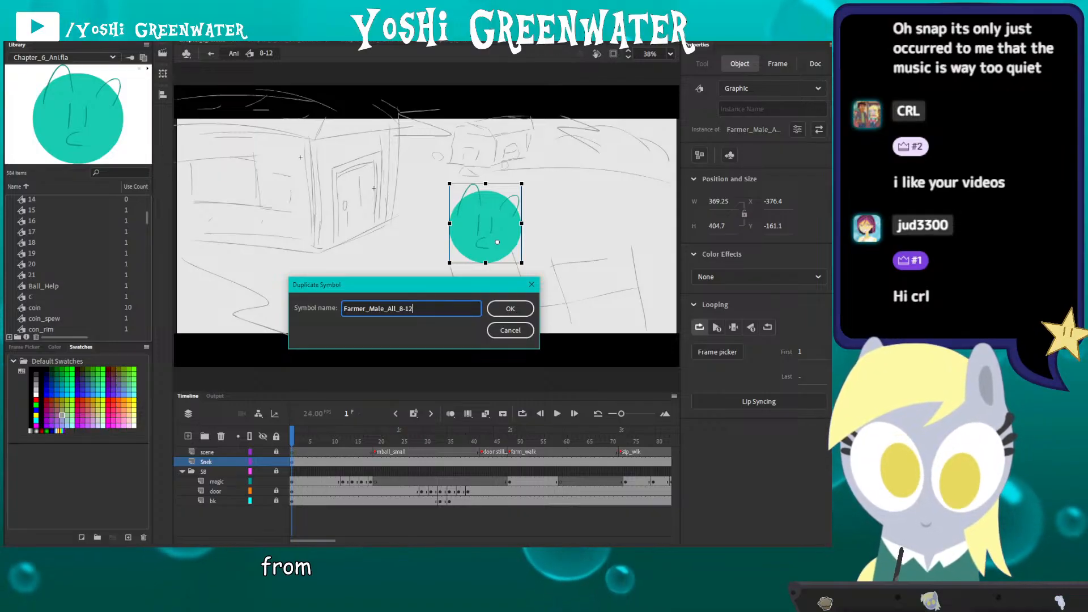
key("Return")
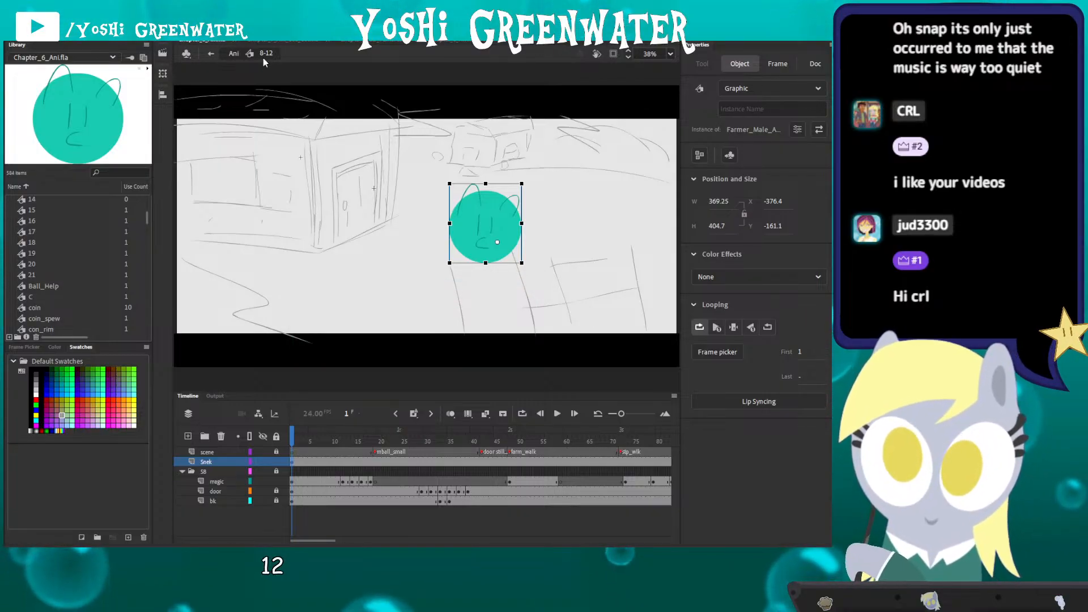
Step: Copy the scene timing-label layer from the 8-12 symbol, paste it above Layer_2 inside Farmer_Male_All_8-12, and enlarge the timeline area
double_click(459, 225)
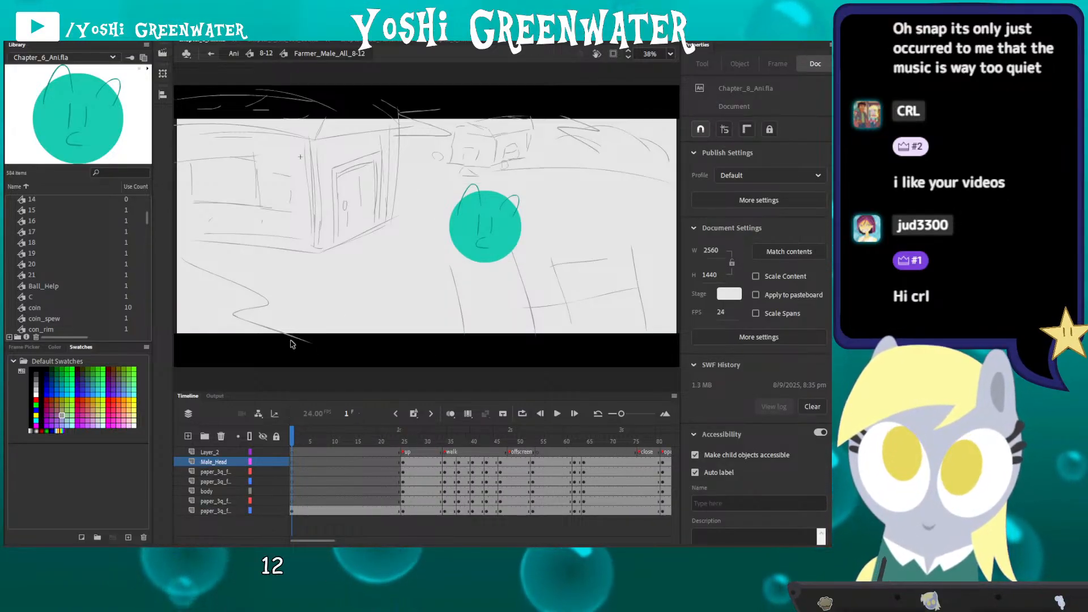
double_click(277, 351)
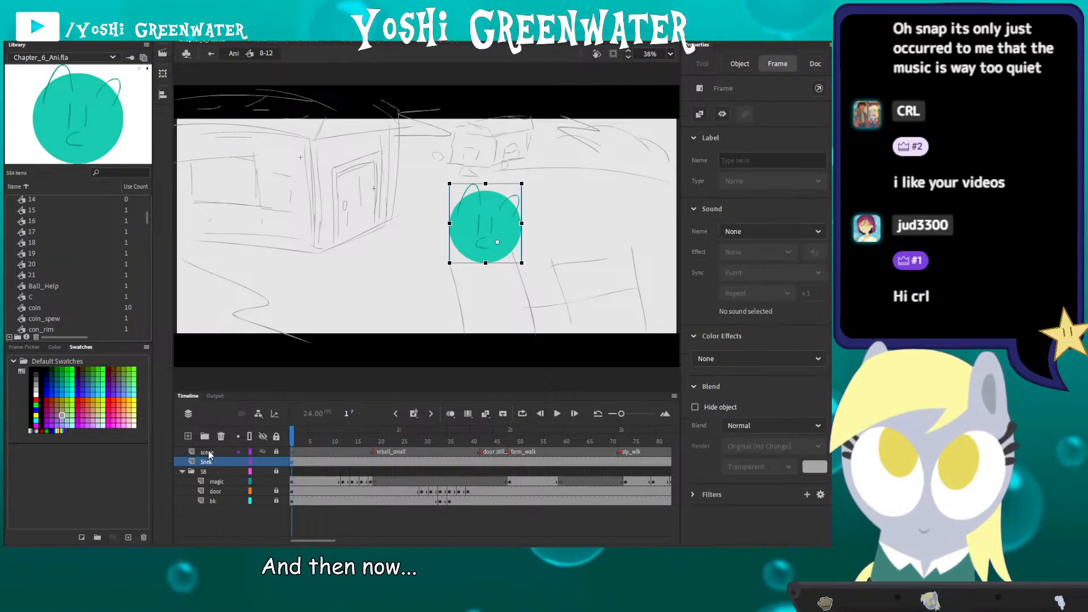
right_click(207, 452)
left_click(231, 257)
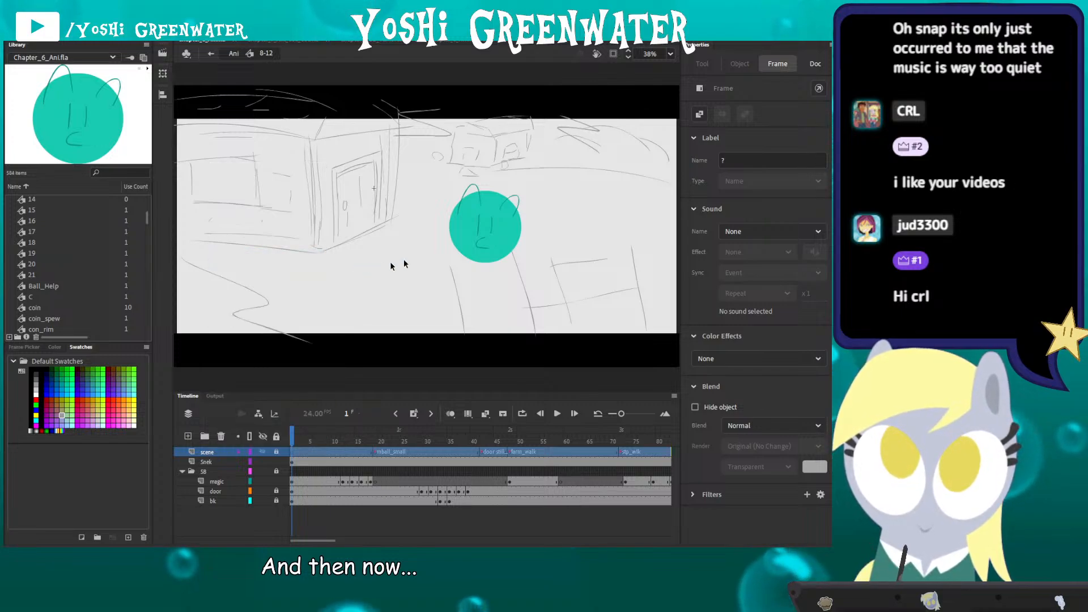
double_click(462, 231)
right_click(200, 452)
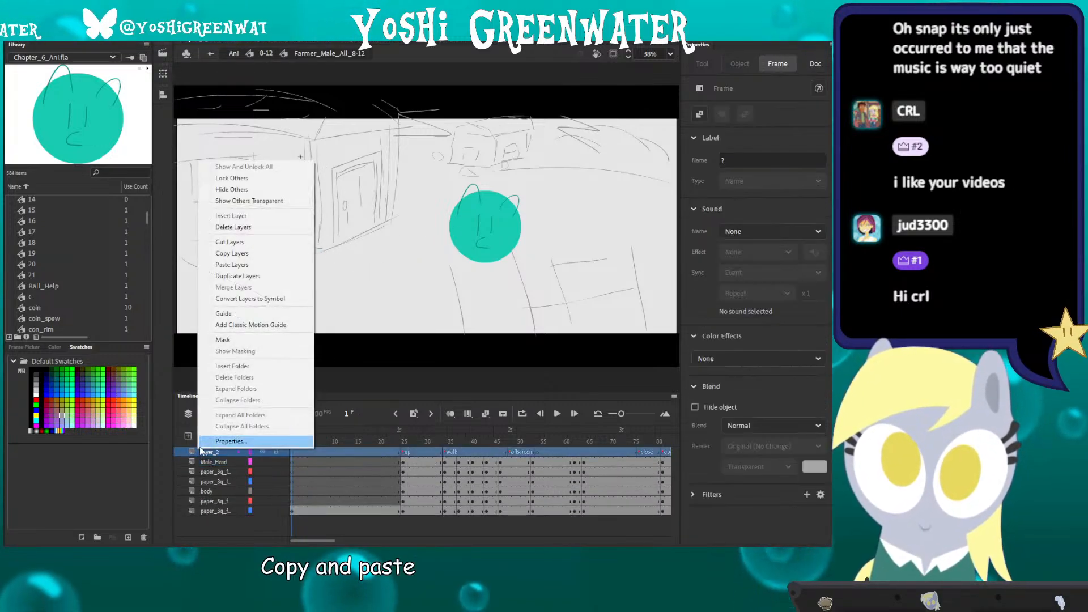
left_click(223, 266)
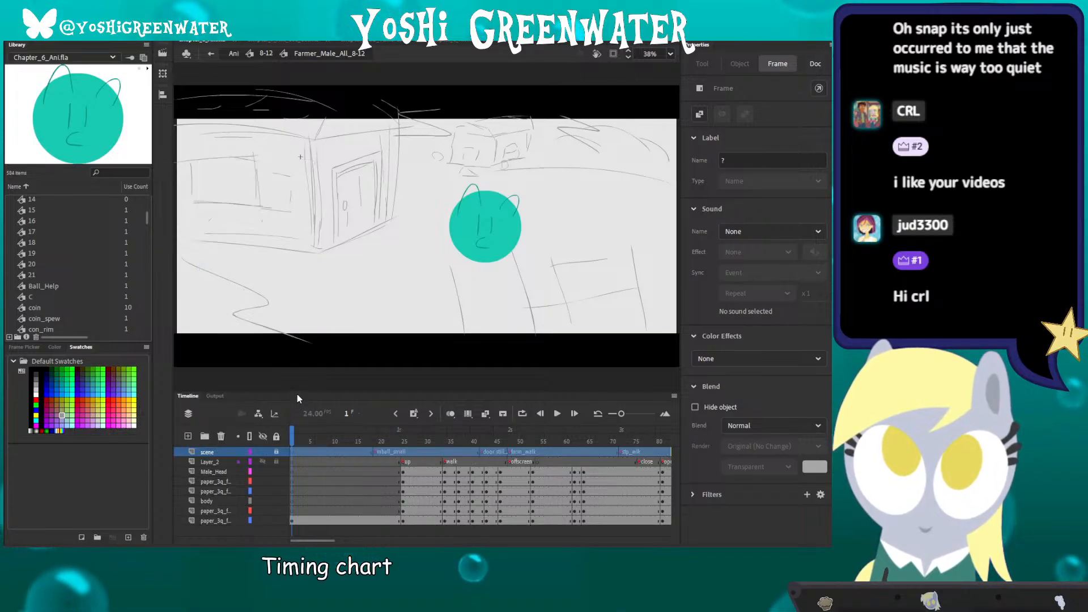
left_click_drag(297, 389, 296, 325)
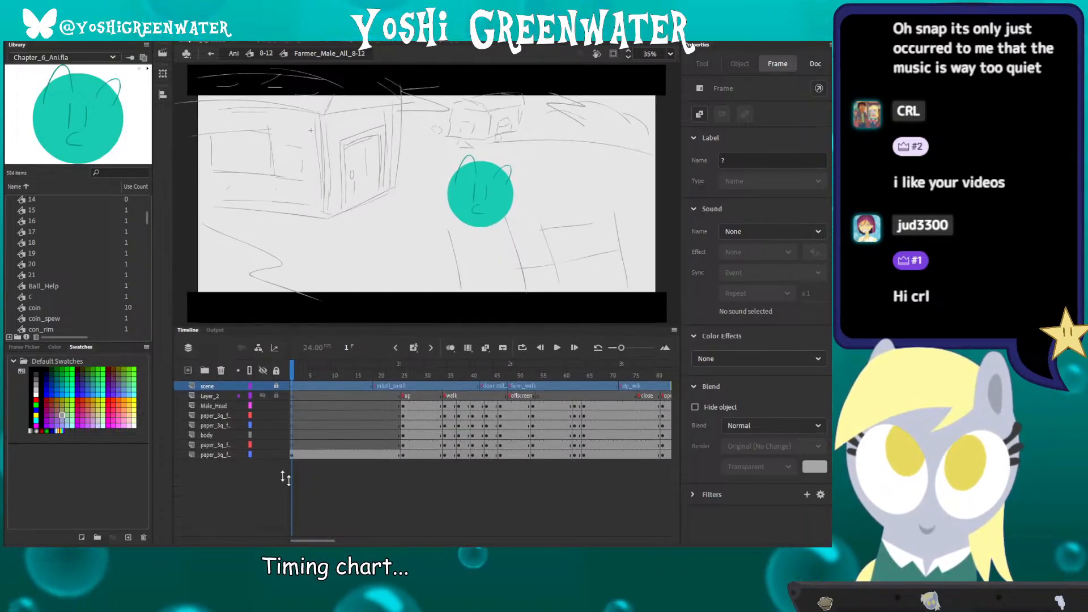
Step: Check the pasted scene labels against the farmer's poses up to frame 48 and delete the old Layer_2 label layer from Farmer_Male_All_8-12
left_click(331, 504)
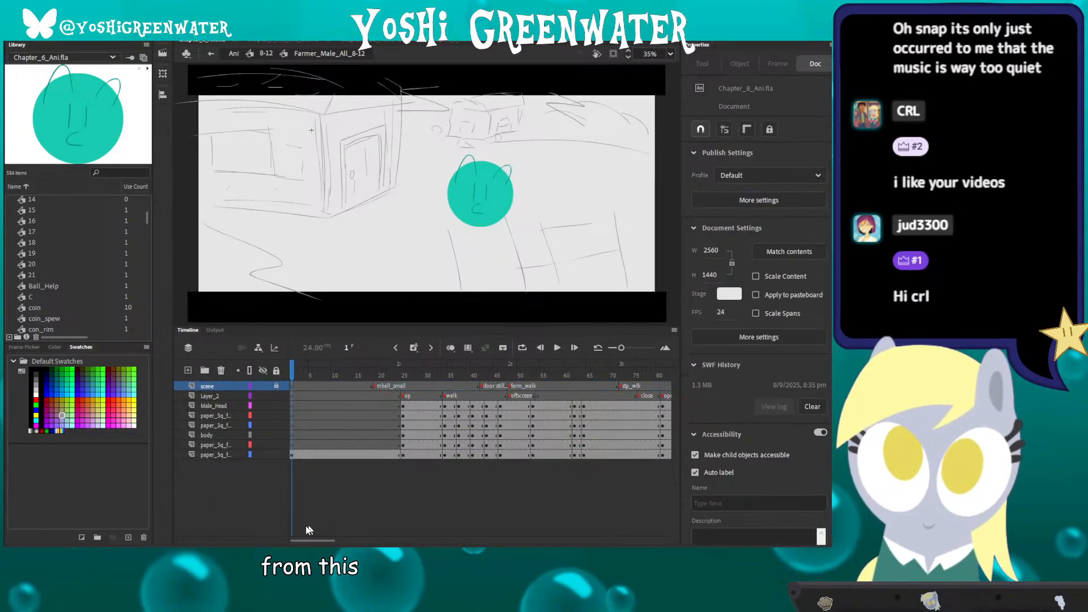
left_click_drag(301, 538, 321, 538)
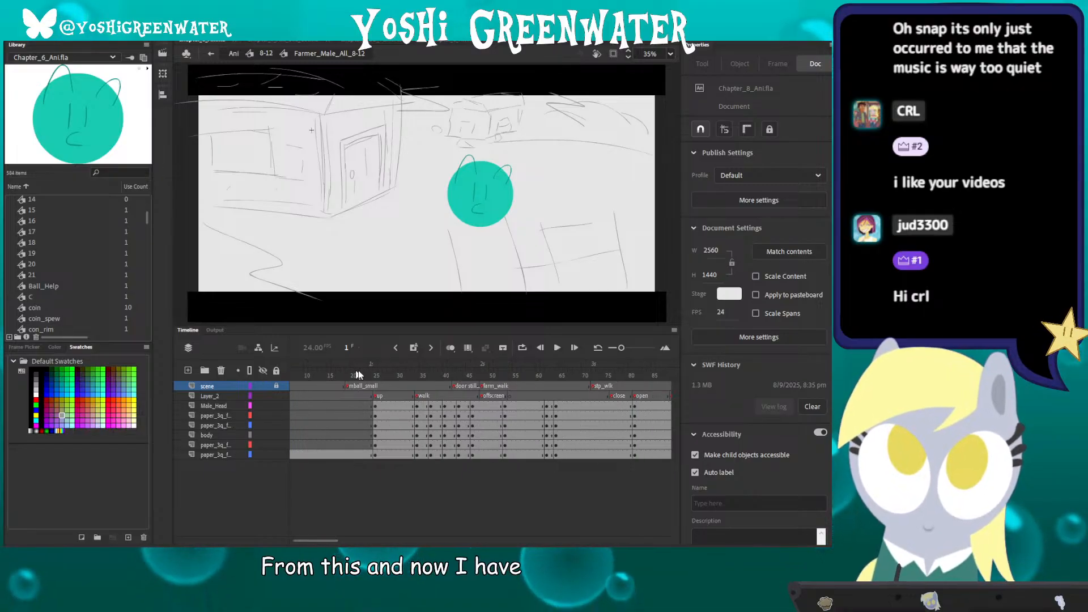
left_click(375, 374)
left_click_drag(374, 374, 382, 371)
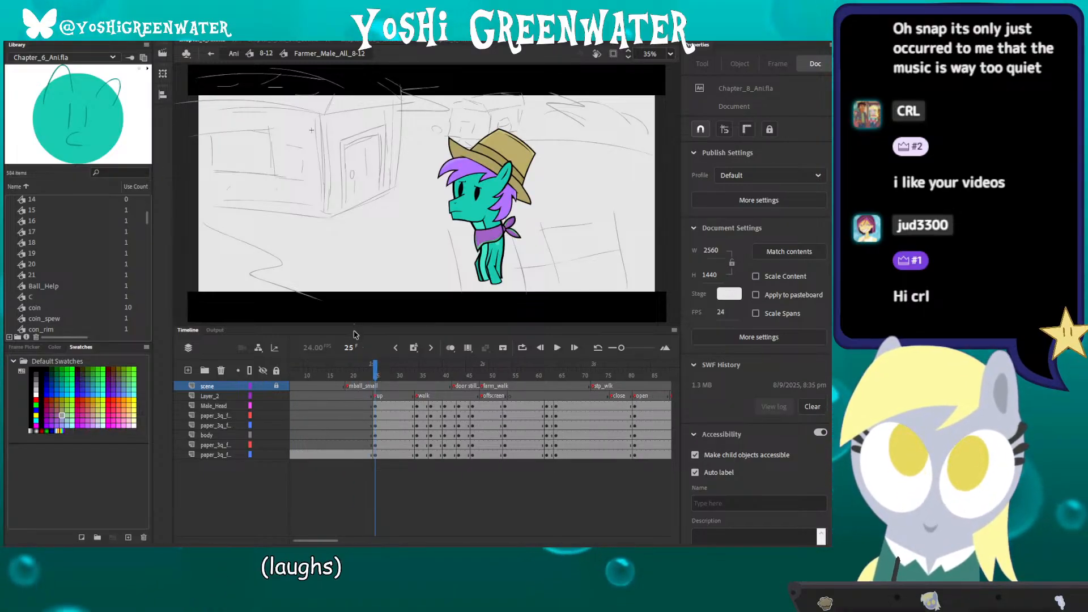
left_click_drag(355, 325, 354, 341)
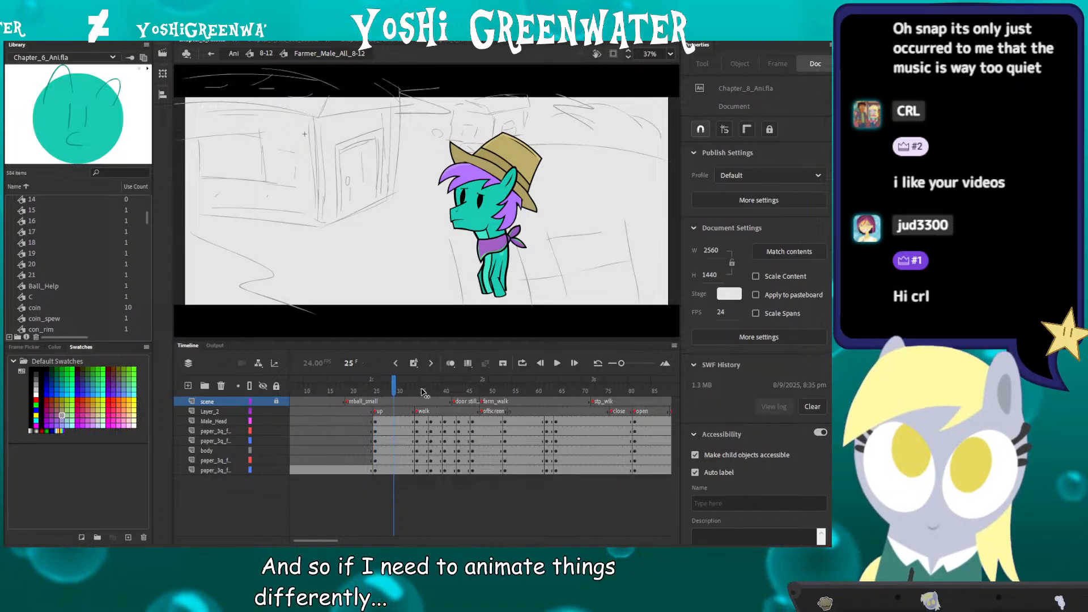
left_click_drag(375, 378, 483, 390)
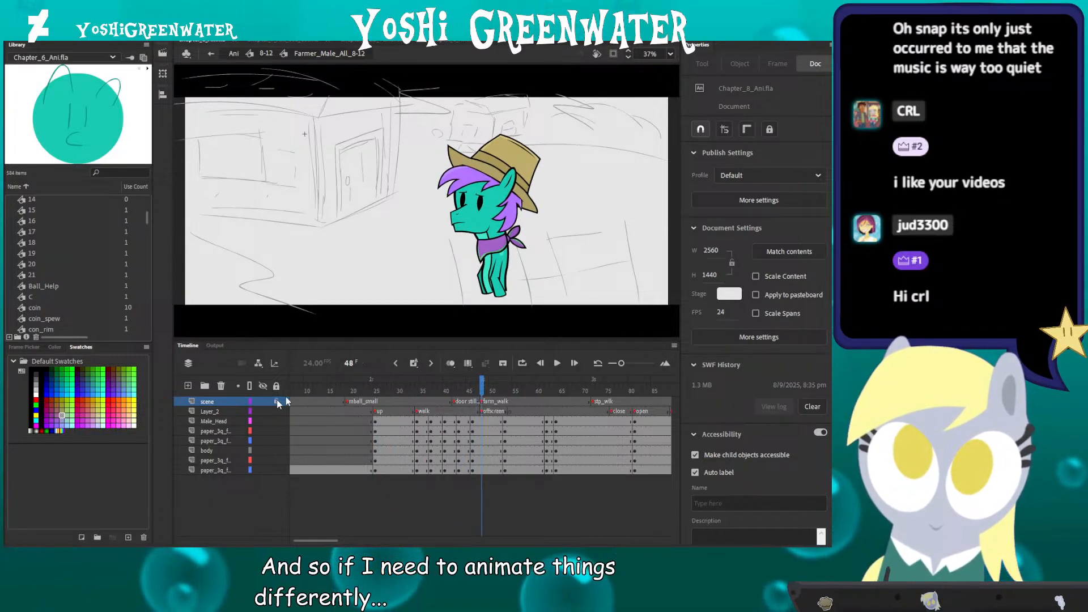
left_click(211, 410)
left_click(221, 387)
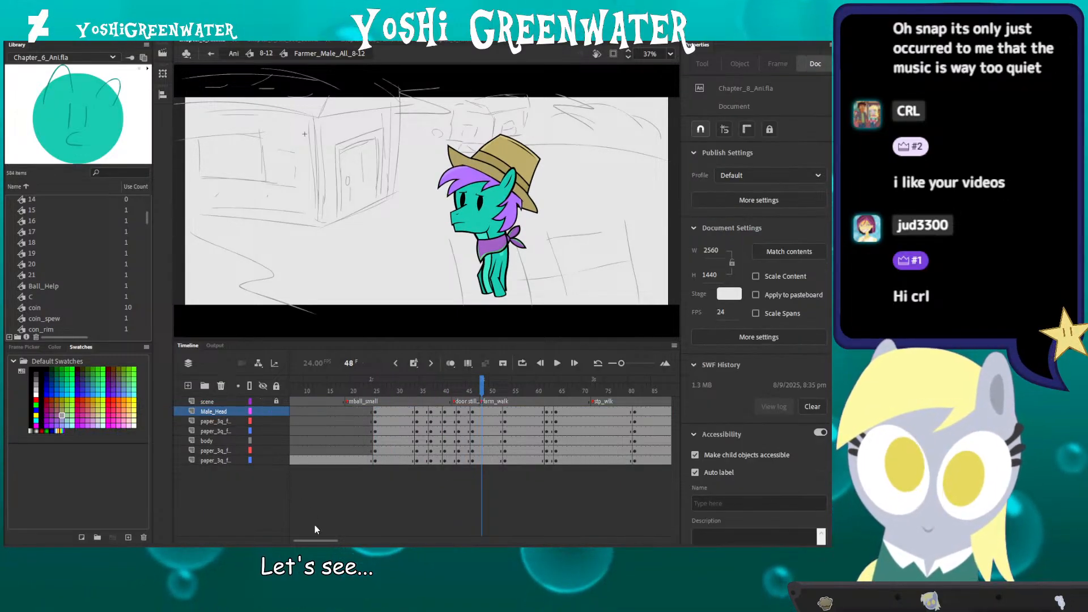
Step: Try to flip the farmer symbol horizontally at frame 25 in 8-12, and undo the deletion of its instance at frame 1
left_click_drag(312, 540, 334, 540)
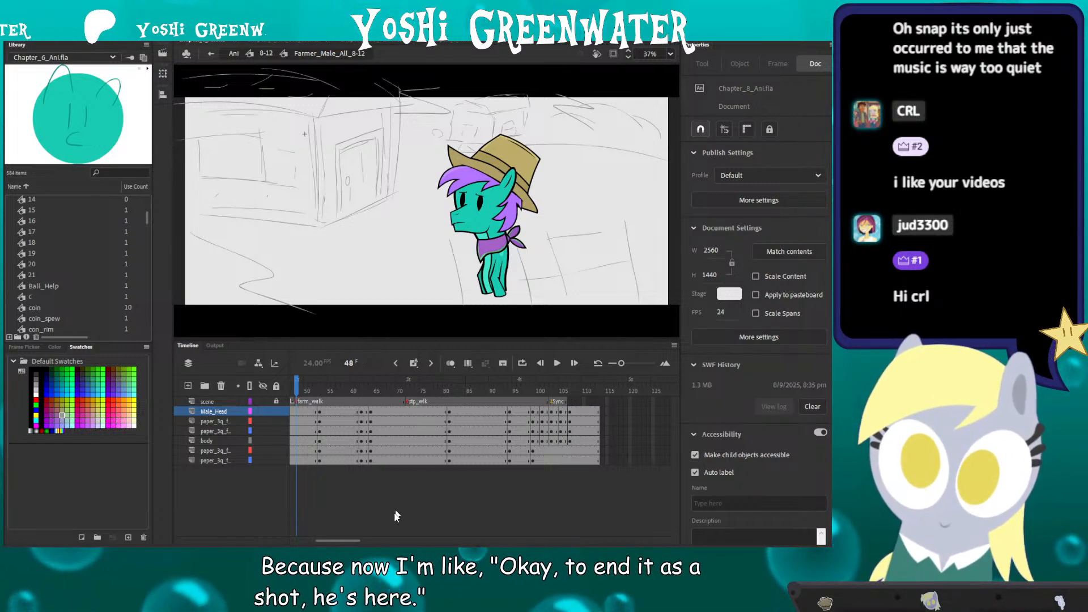
left_click_drag(346, 539, 320, 539)
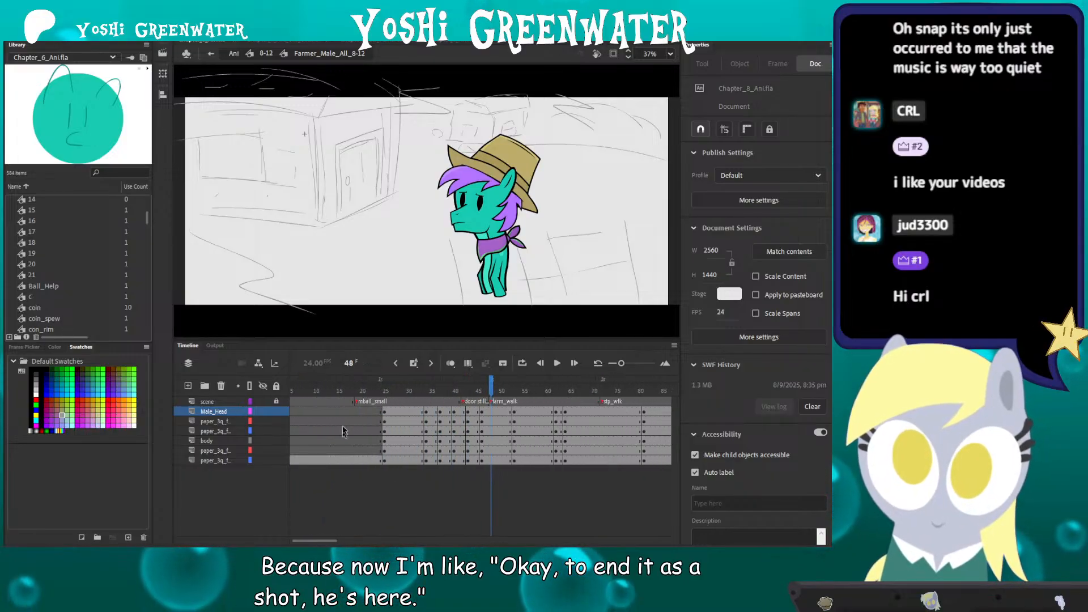
left_click(380, 390)
left_click_drag(380, 390, 385, 391)
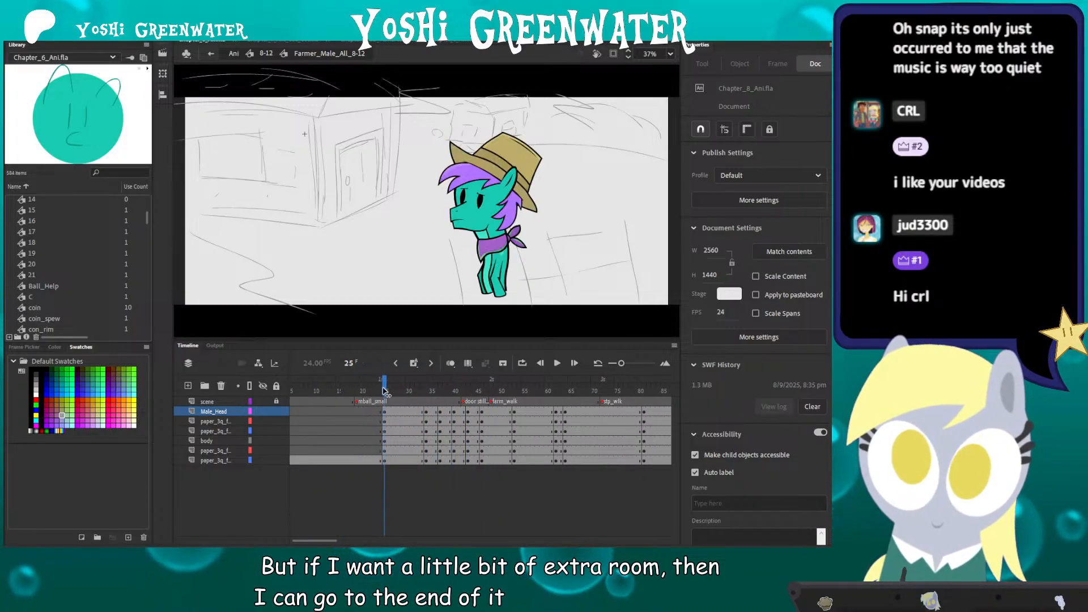
double_click(342, 273)
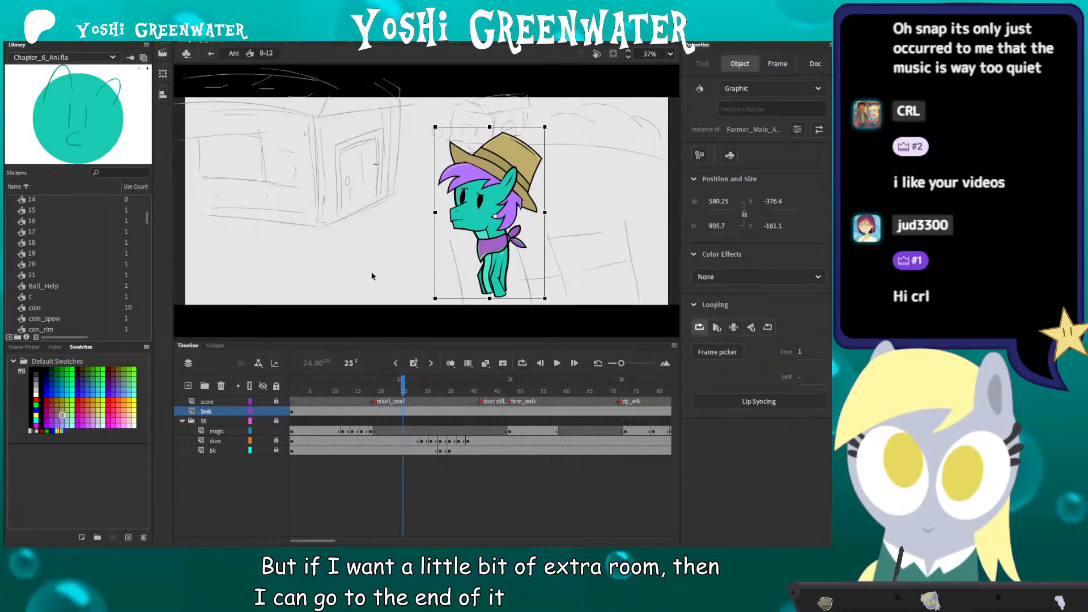
key("F6")
key("ctrl+shift+h")
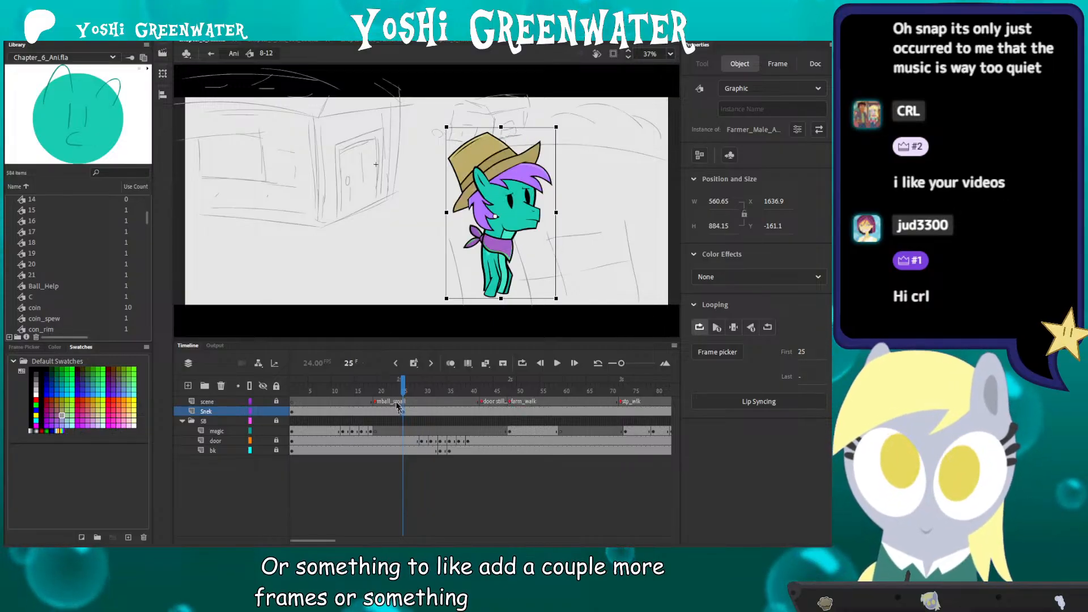
left_click(293, 391)
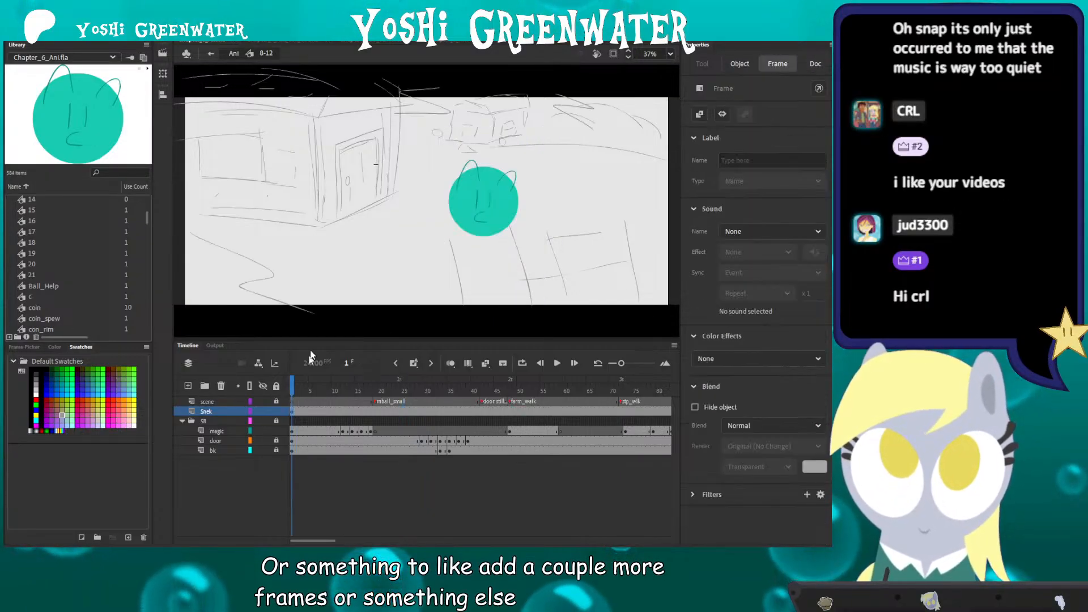
key("Delete")
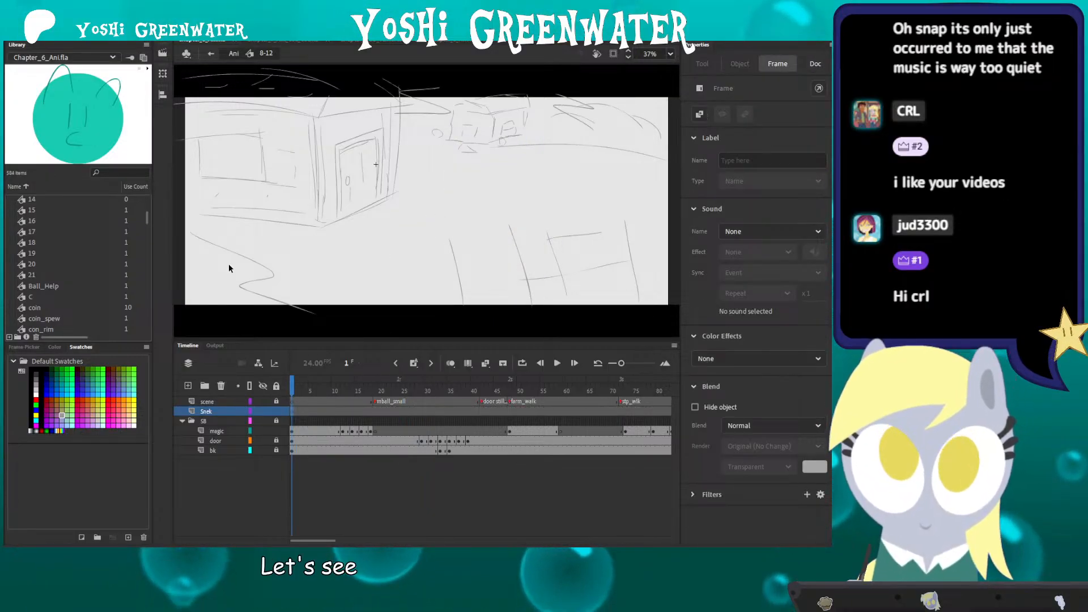
key("ctrl+z")
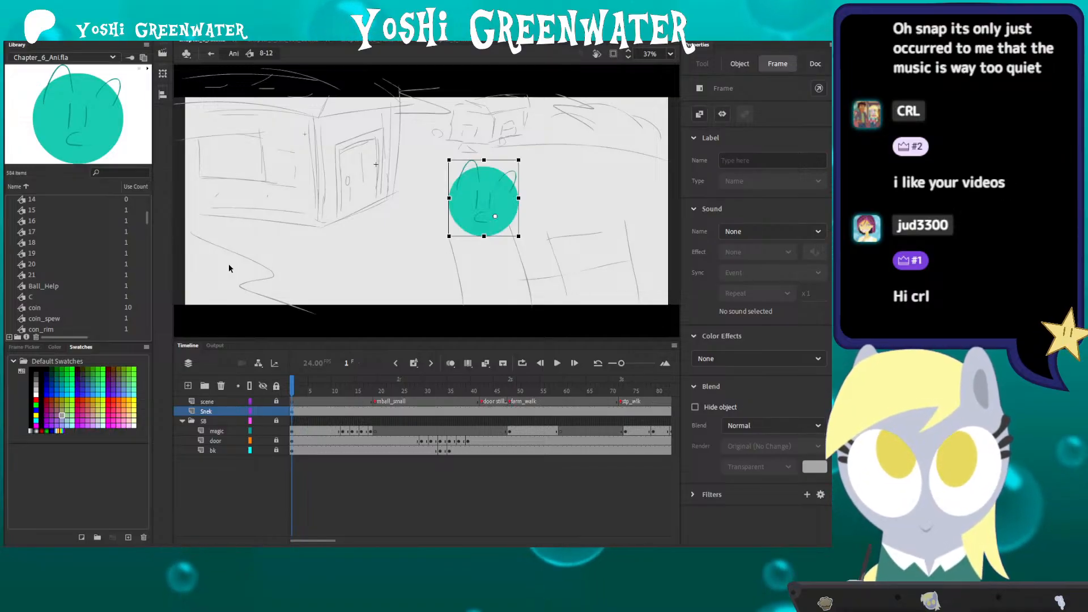
Step: Flip the farmer symbol horizontally at frame 1 of the Snek layer and play its animation inside Farmer_Male_All_8-12
key("ctrl+shift+h")
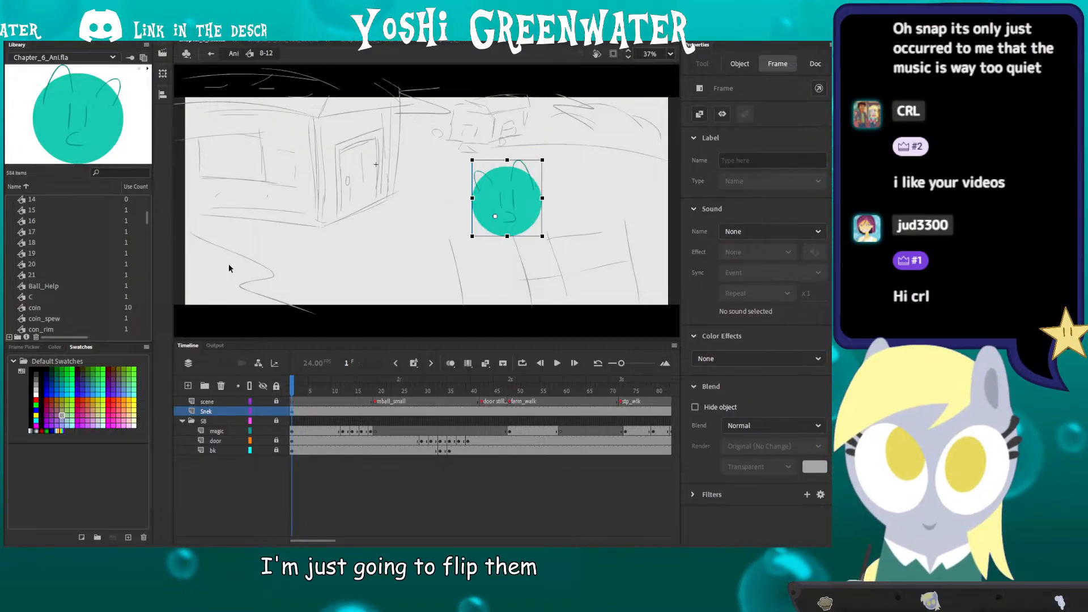
double_click(503, 206)
key("Return")
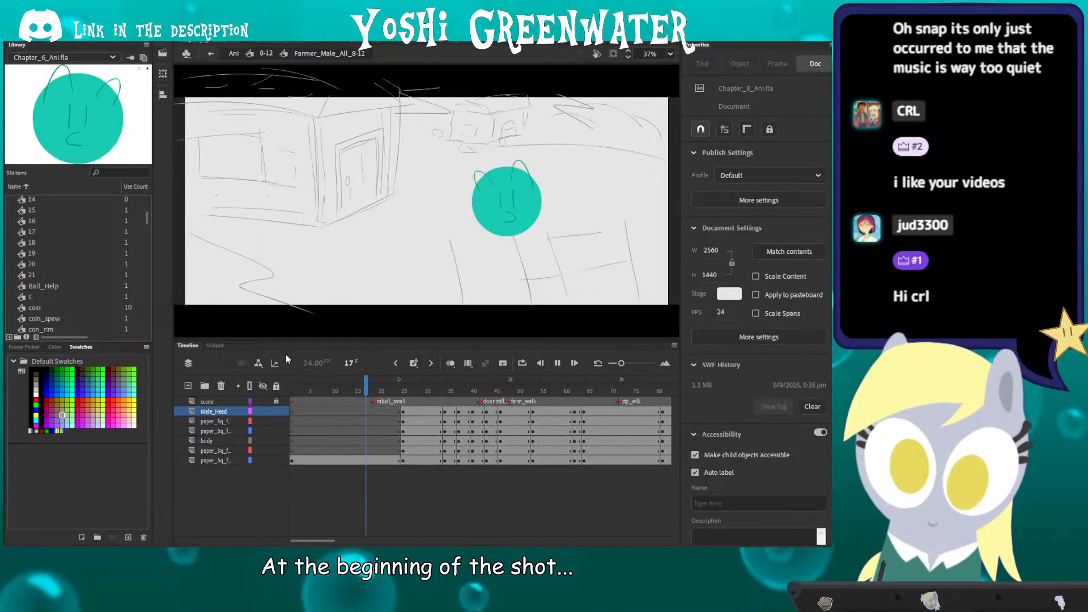
key("Return")
left_click_drag(307, 539, 313, 539)
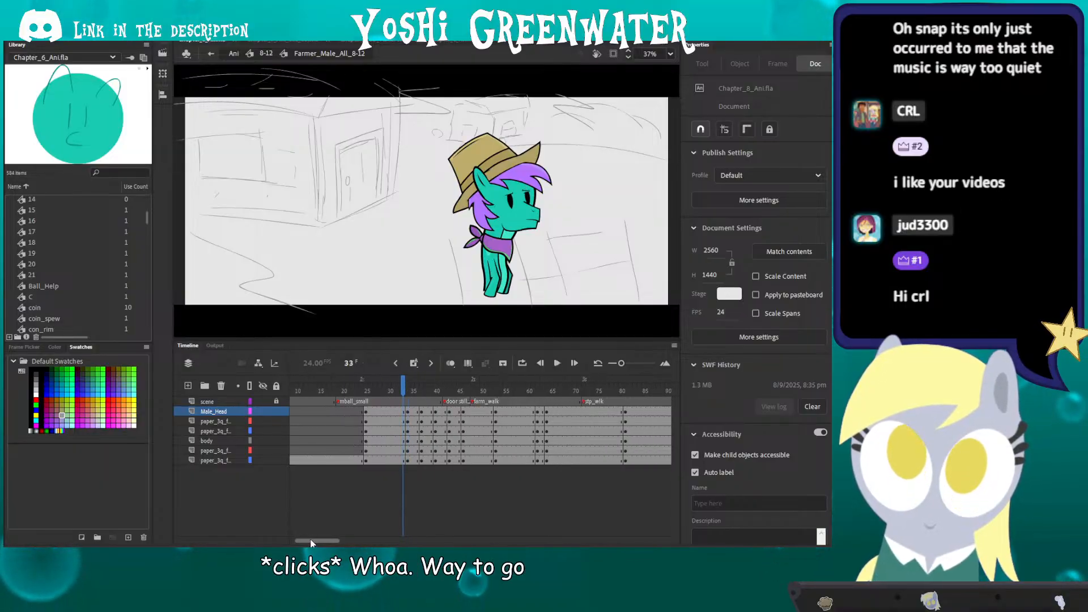
Step: Examine the hat, eye and mouth keyframes inside the nested Farmer_Male_head_all_6-26 symbol against the farmer's head movement
left_click(390, 386)
mouse_move(389, 387)
left_mouse_down()
mouse_move(374, 383)
mouse_move(385, 381)
left_mouse_up()
left_click(396, 364)
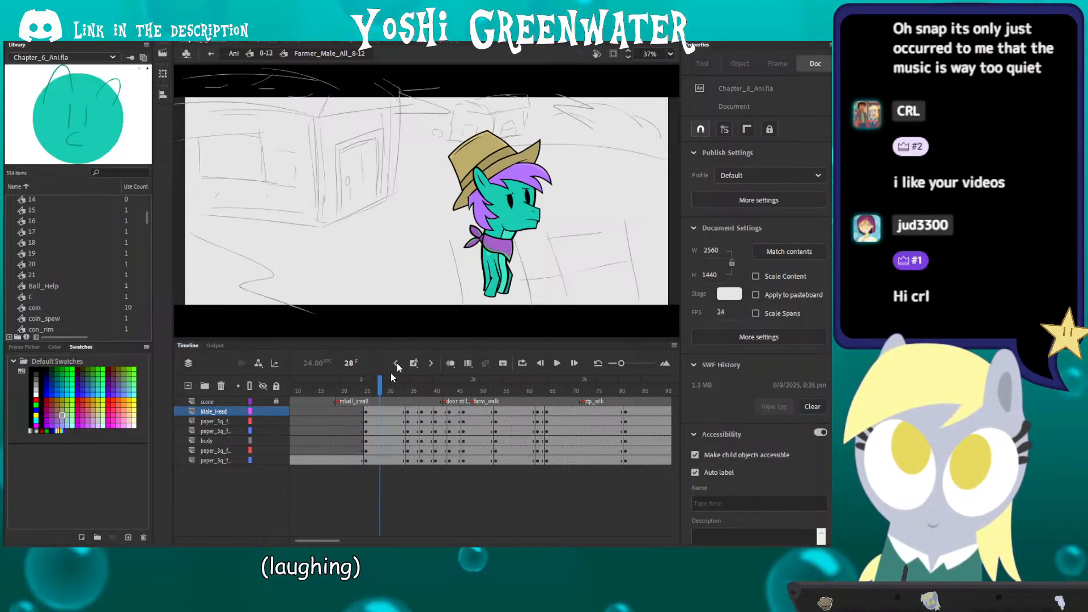
left_click(464, 155)
double_click(464, 156)
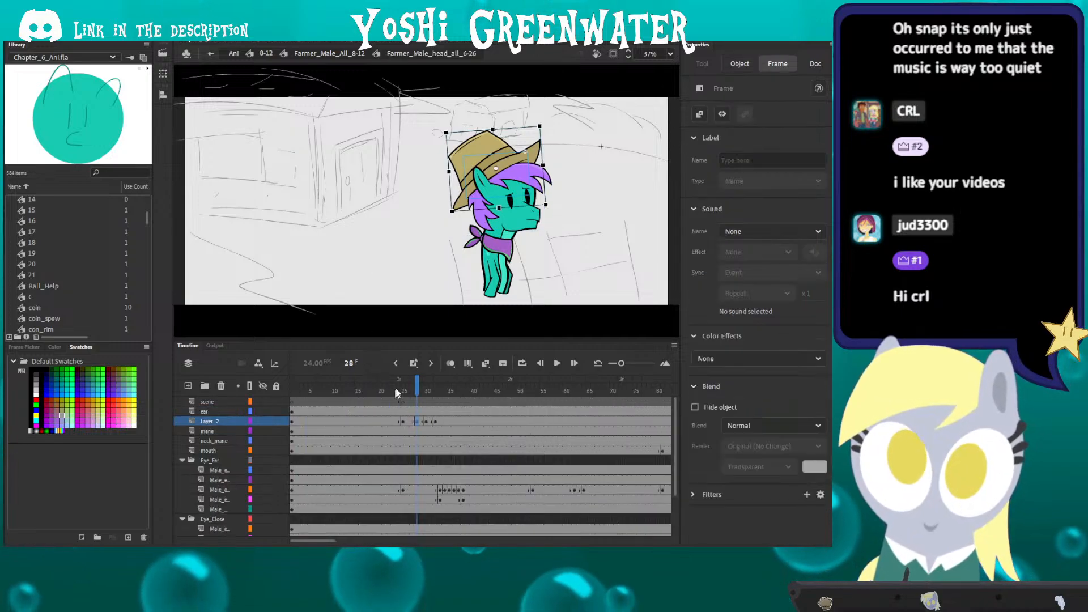
left_click_drag(397, 393, 433, 383)
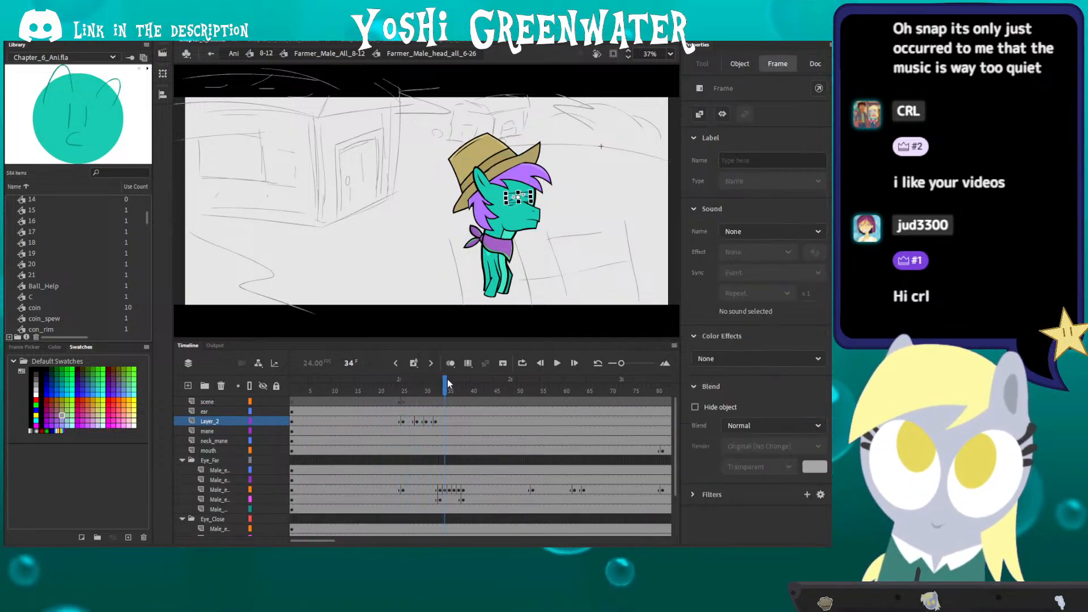
double_click(386, 284)
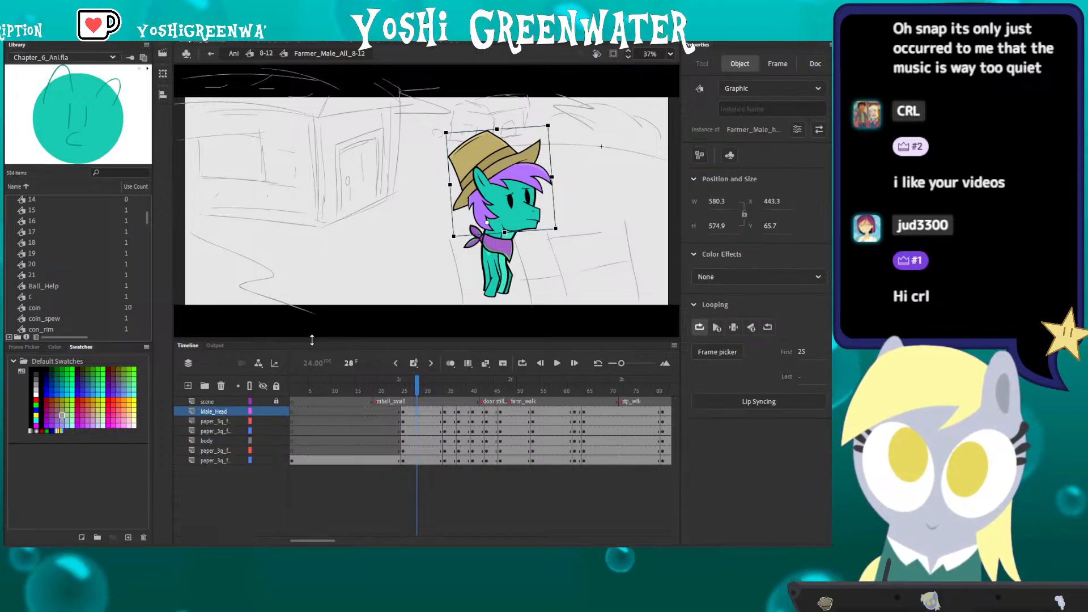
double_click(481, 189)
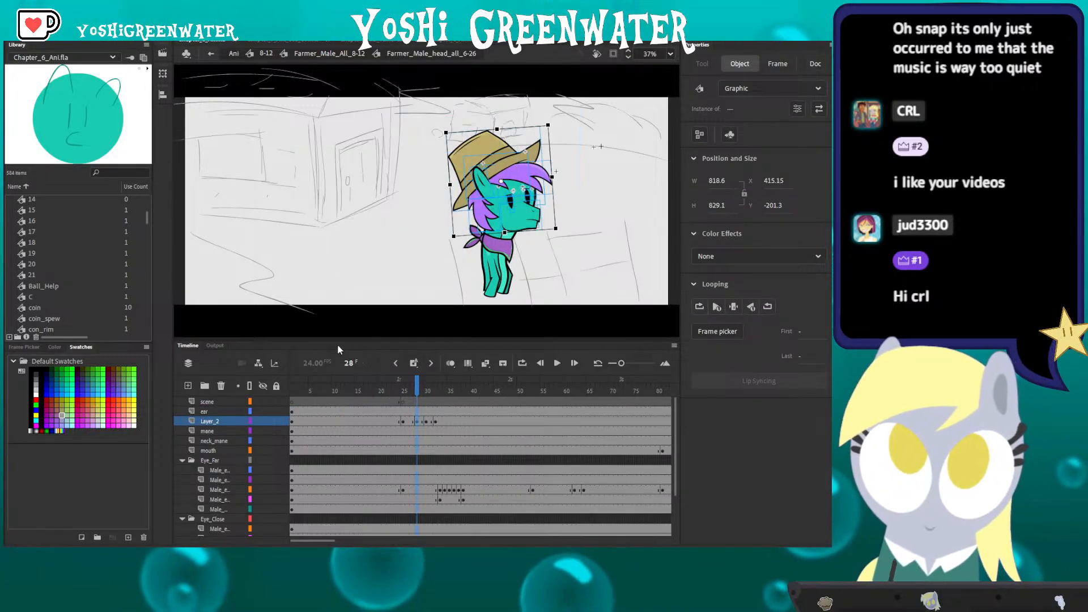
left_click_drag(340, 340, 341, 251)
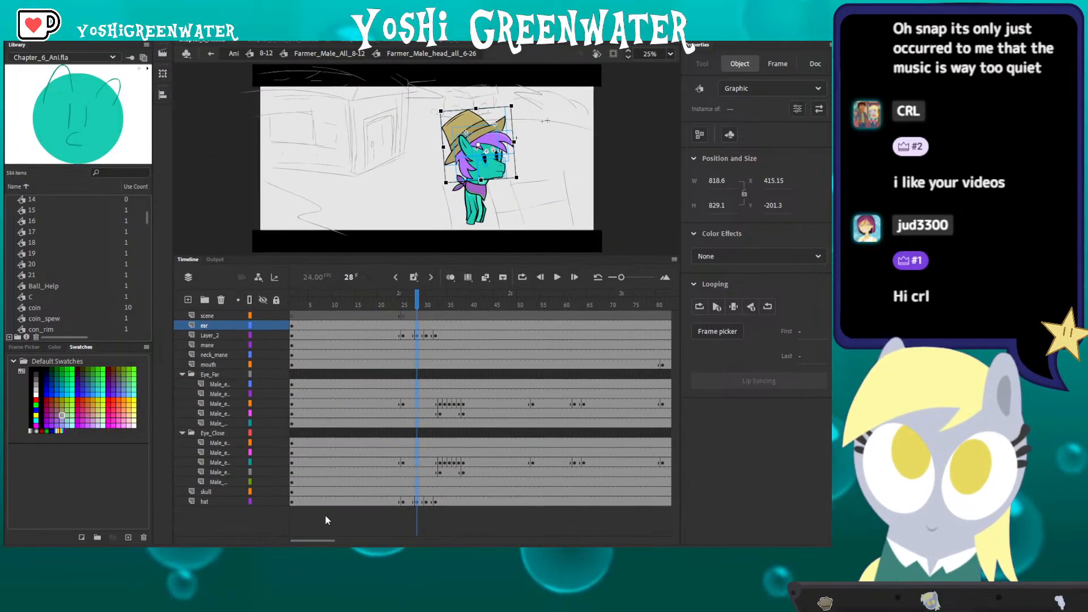
left_click_drag(312, 541, 340, 540)
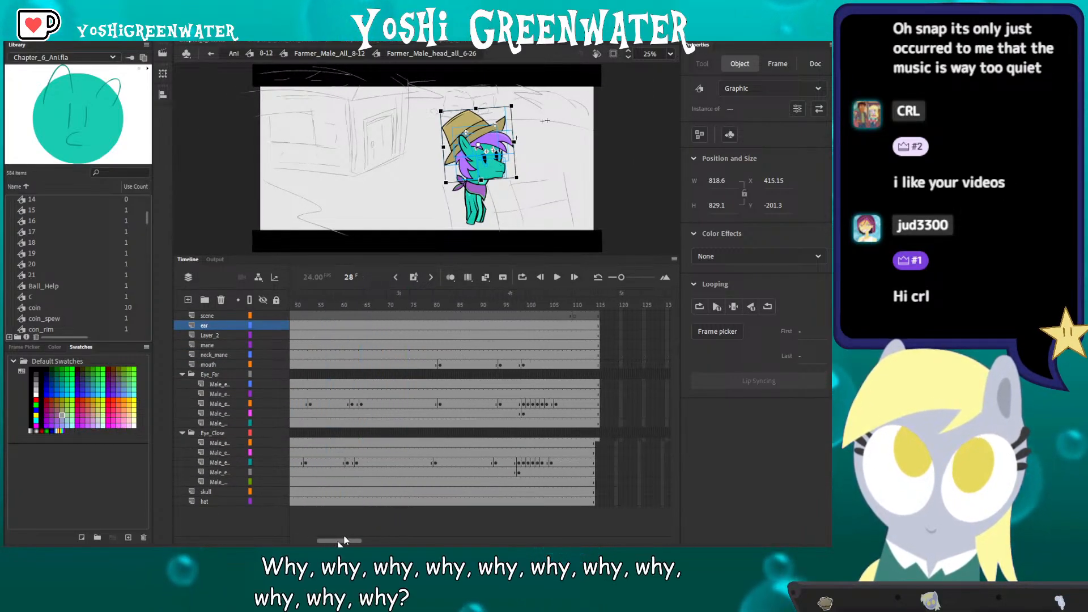
left_click(394, 305)
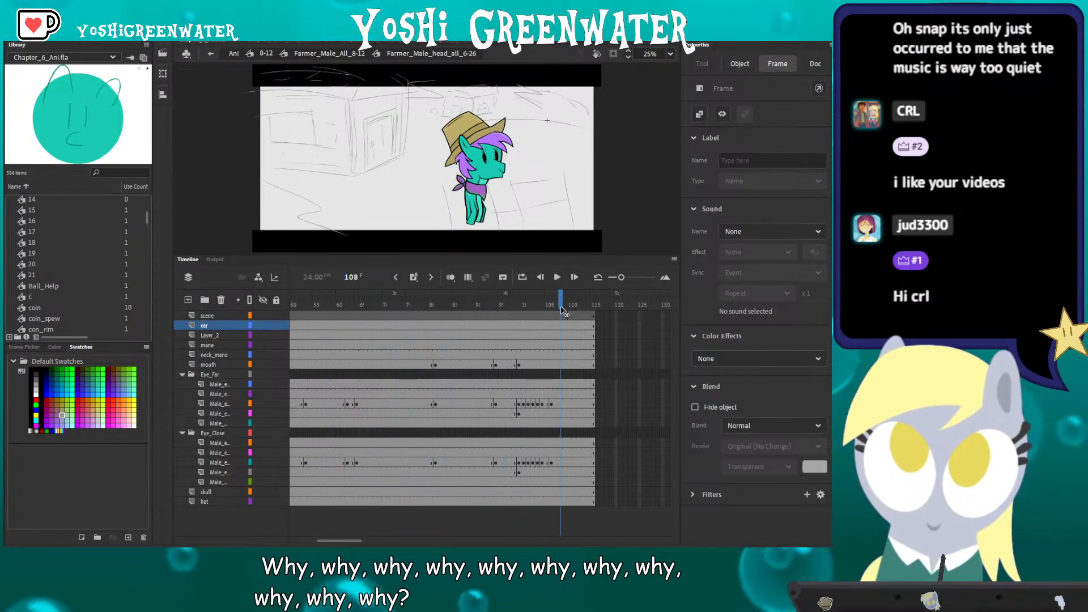
double_click(382, 224)
Step: Scrub Farmer_Male_All_8-12 from frame 28 to frame 62 to examine how the farmer's body poses play
left_click_drag(344, 254, 348, 367)
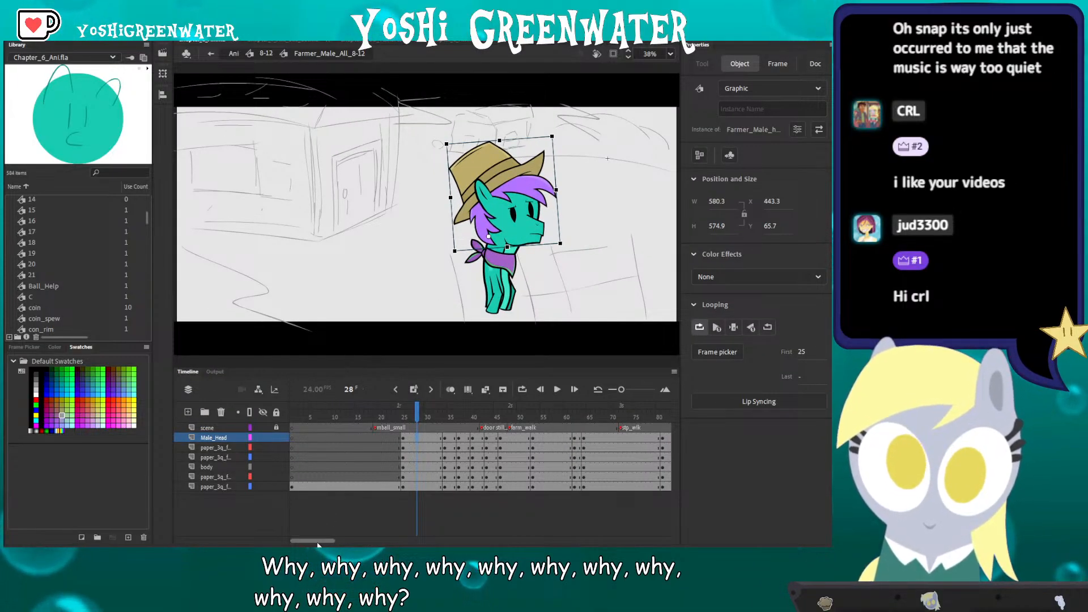
left_click_drag(317, 542, 328, 541)
left_click(342, 418)
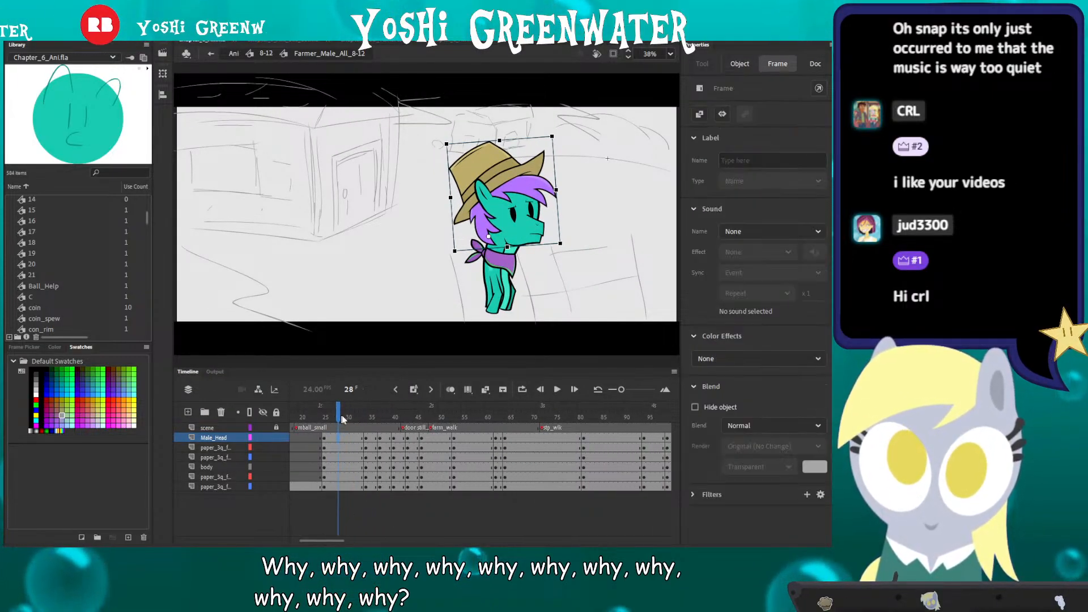
left_click_drag(342, 419, 495, 407)
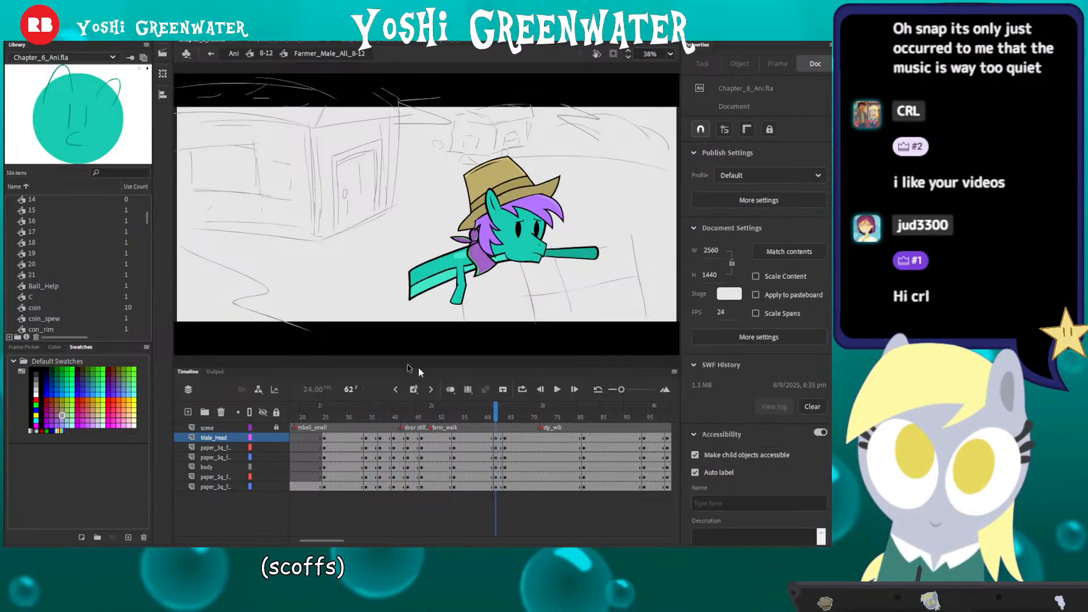
left_click_drag(358, 369, 357, 377)
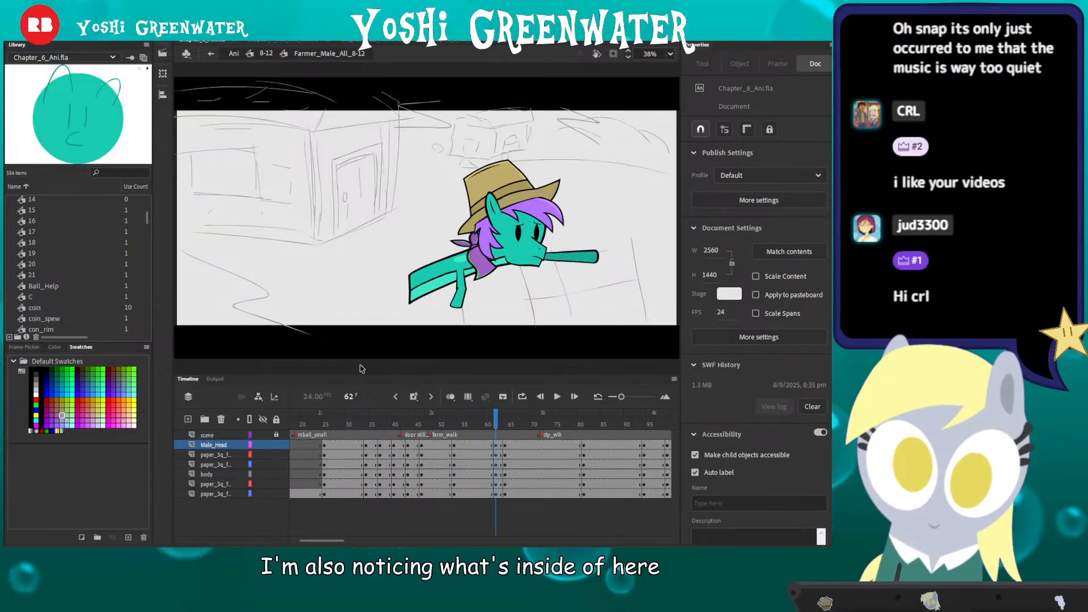
Step: Switch to Blender, show the scene in Material Preview, and frame the selected Farmer plane up close in the doorway
key("alt+Tab")
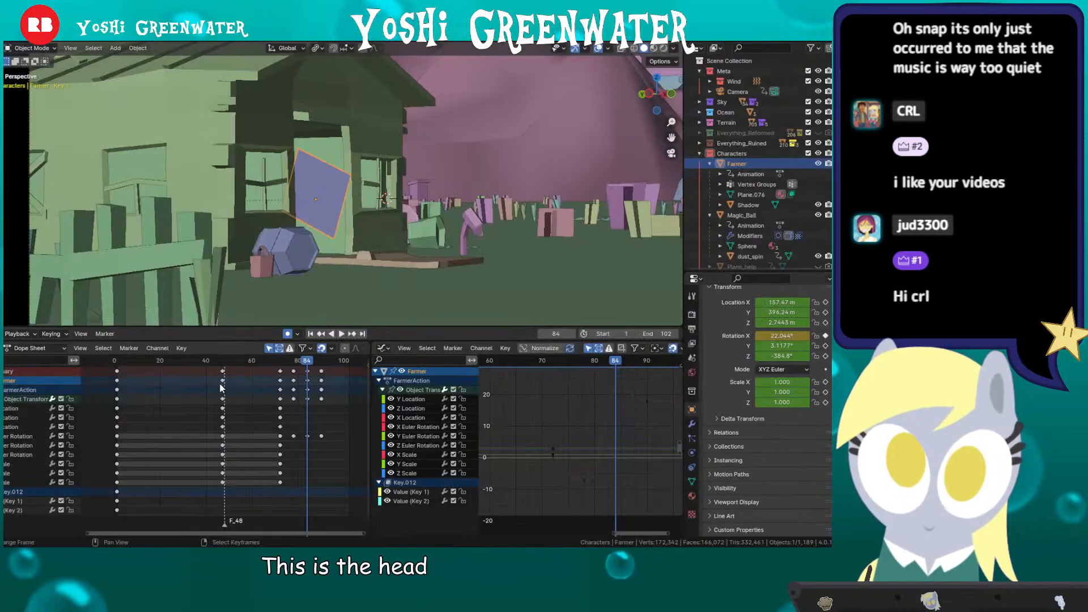
key("z")
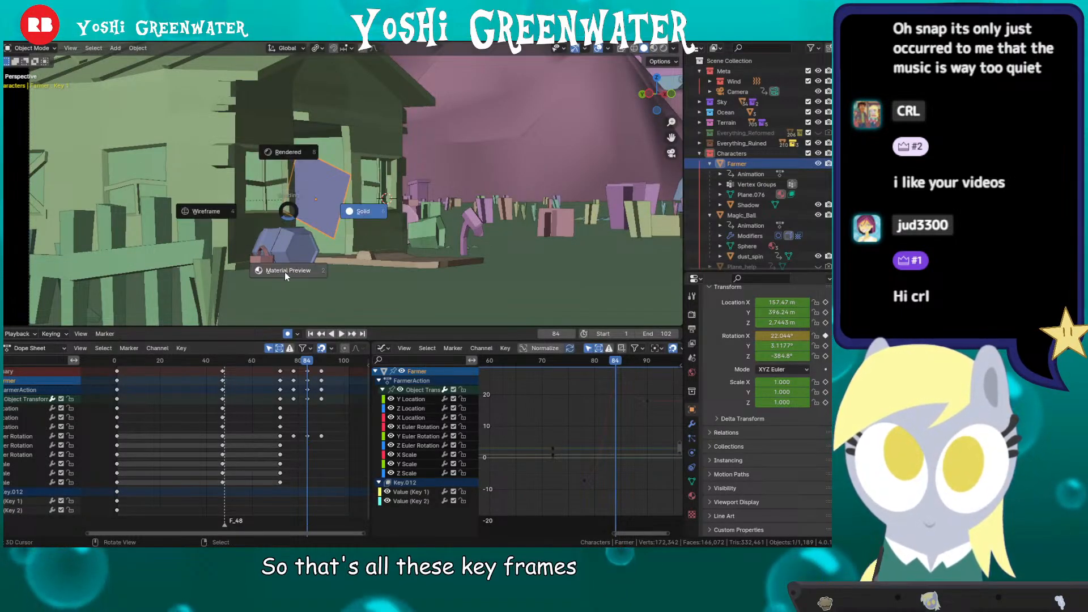
left_click(284, 272)
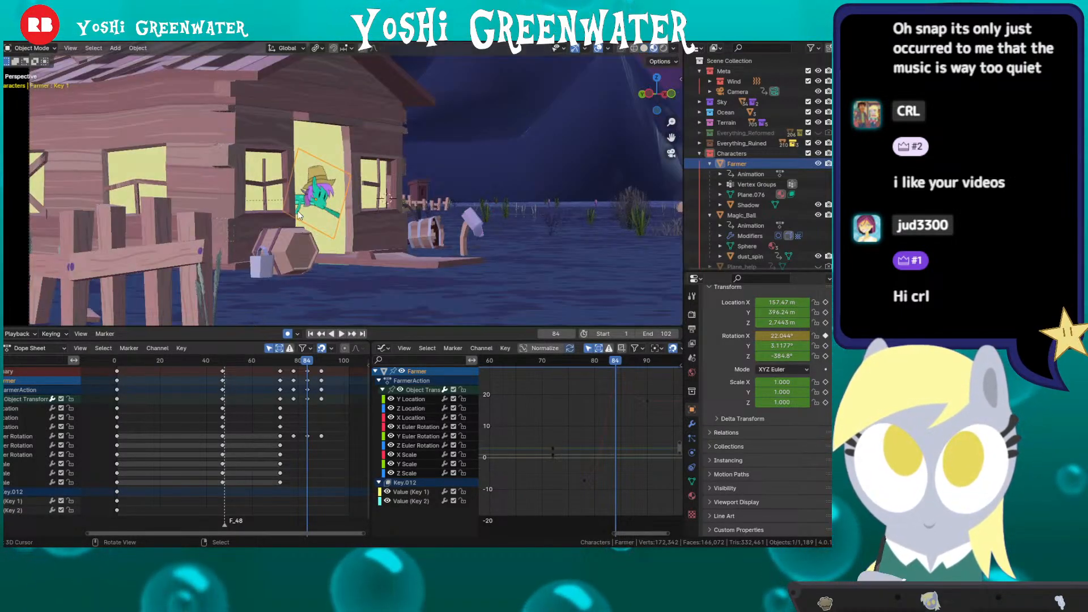
key("KP_Decimal")
middle_click_drag(317, 221, 420, 198)
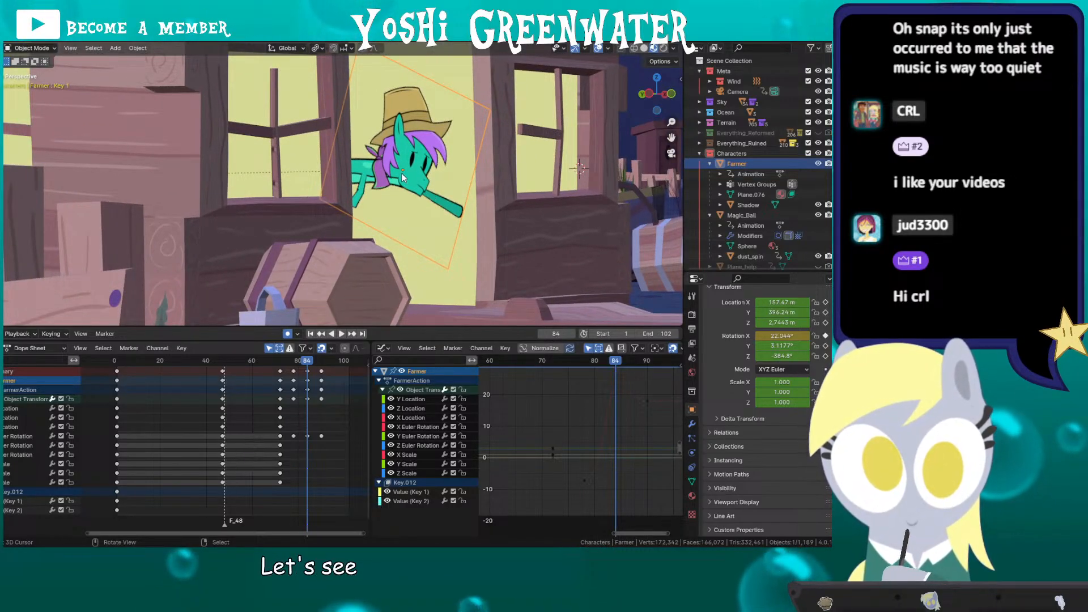
left_click_drag(402, 178, 352, 177)
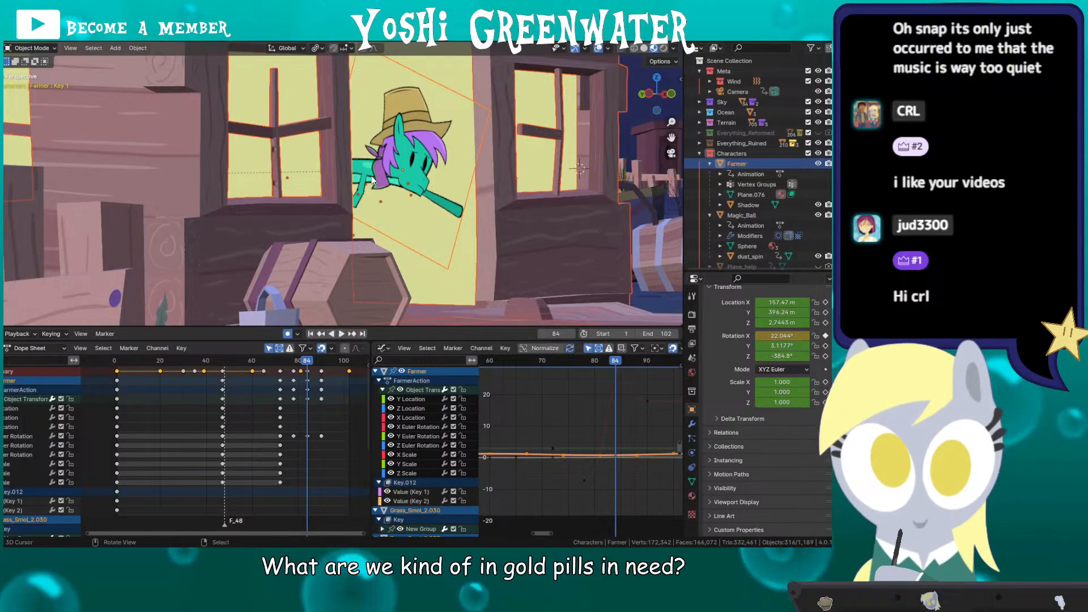
left_click(389, 170)
left_click(404, 173)
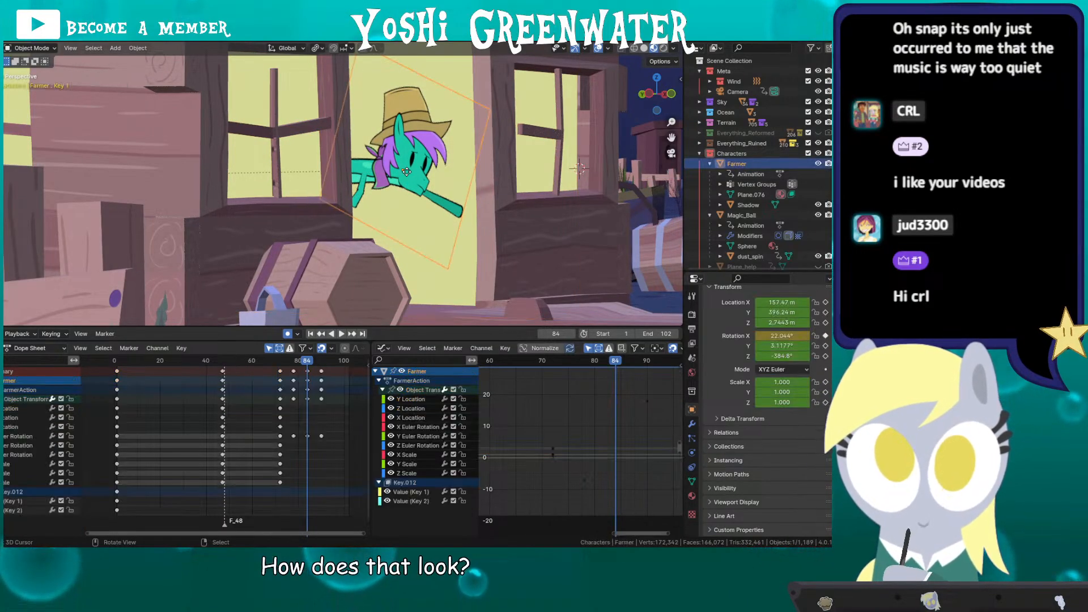
Step: Try to move the Farmer plane slightly lower in the doorway at frame 84
key("g")
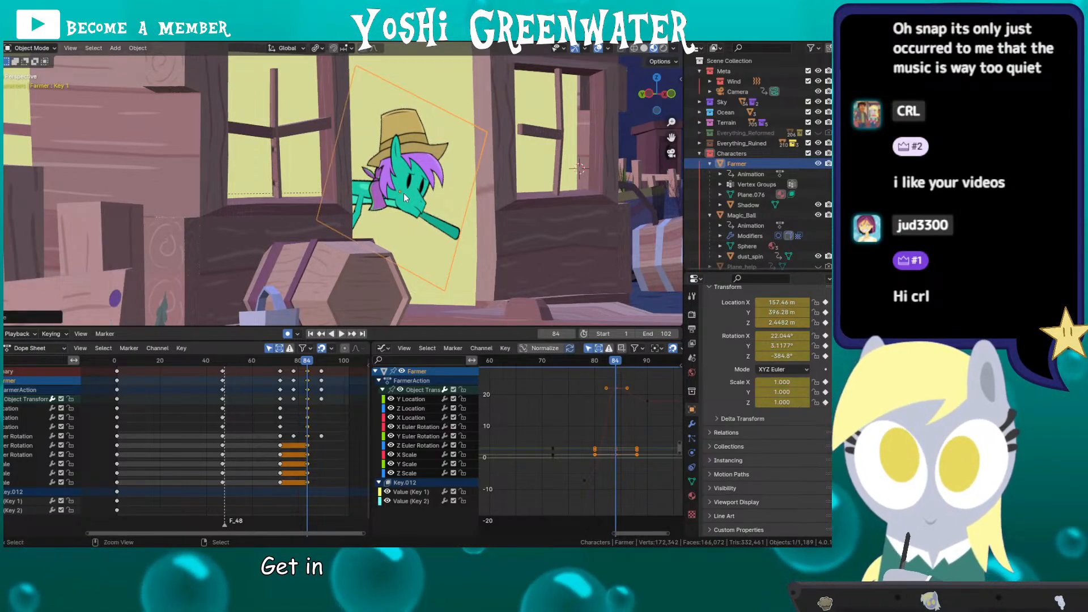
left_click(404, 194)
scroll(404, 194, "down", 3)
middle_click_drag(405, 199, 422, 215, "shift")
scroll(421, 215, "up", 1)
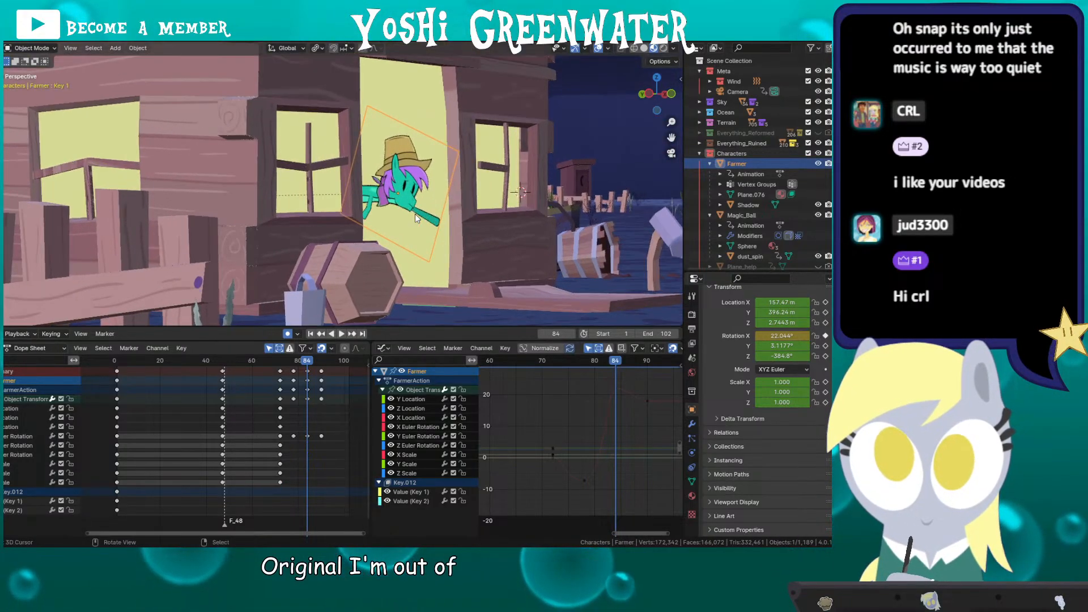
Step: Play the Blender shot from frame 60 to frame 70 to check how the farmer passes from the window into the doorway
left_click_drag(226, 362, 253, 362)
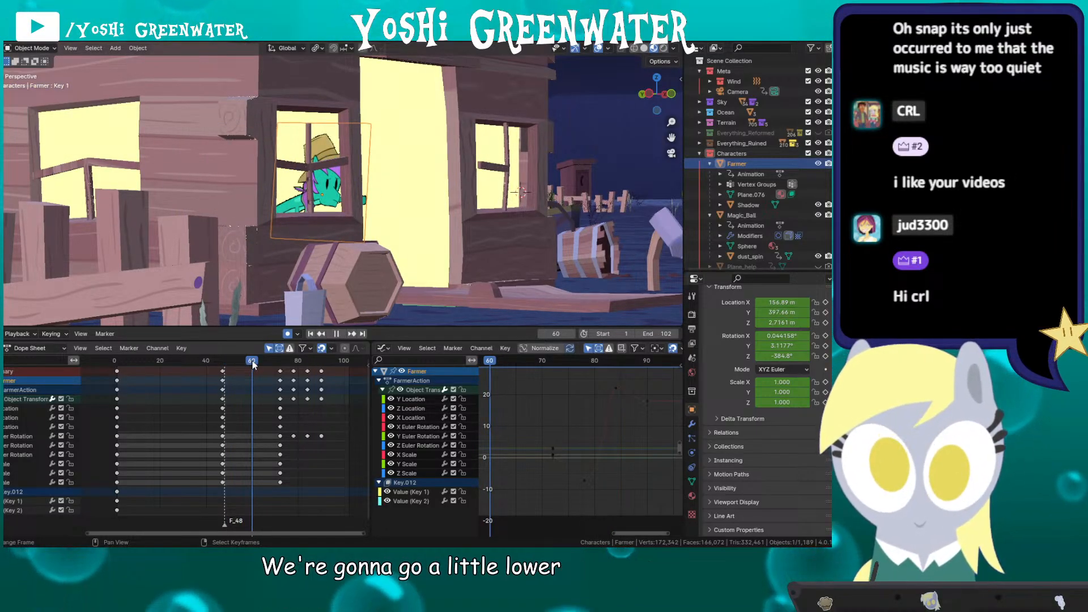
key("space")
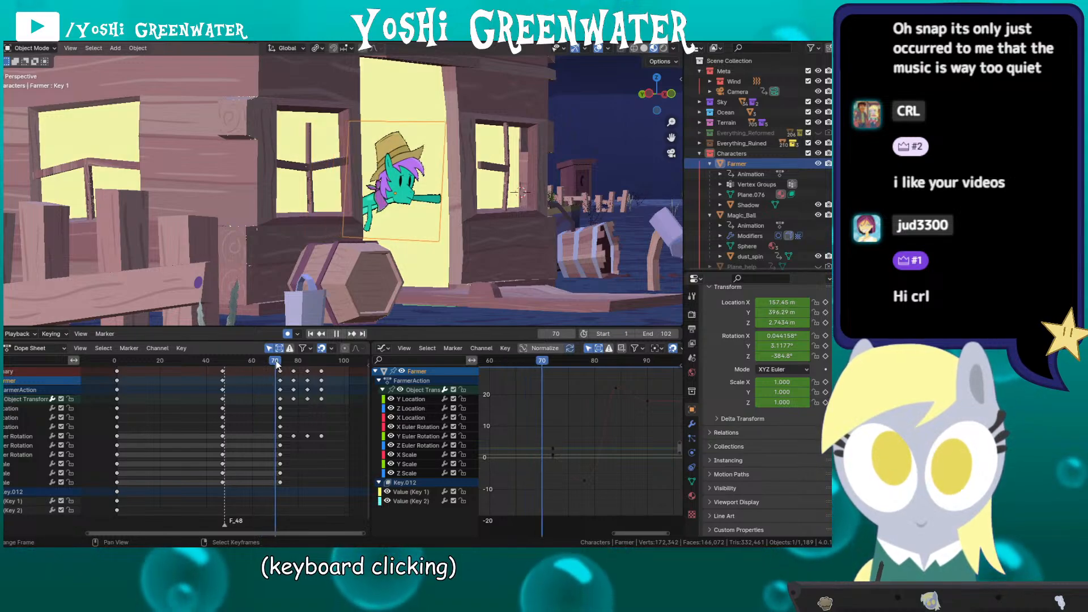
key("space")
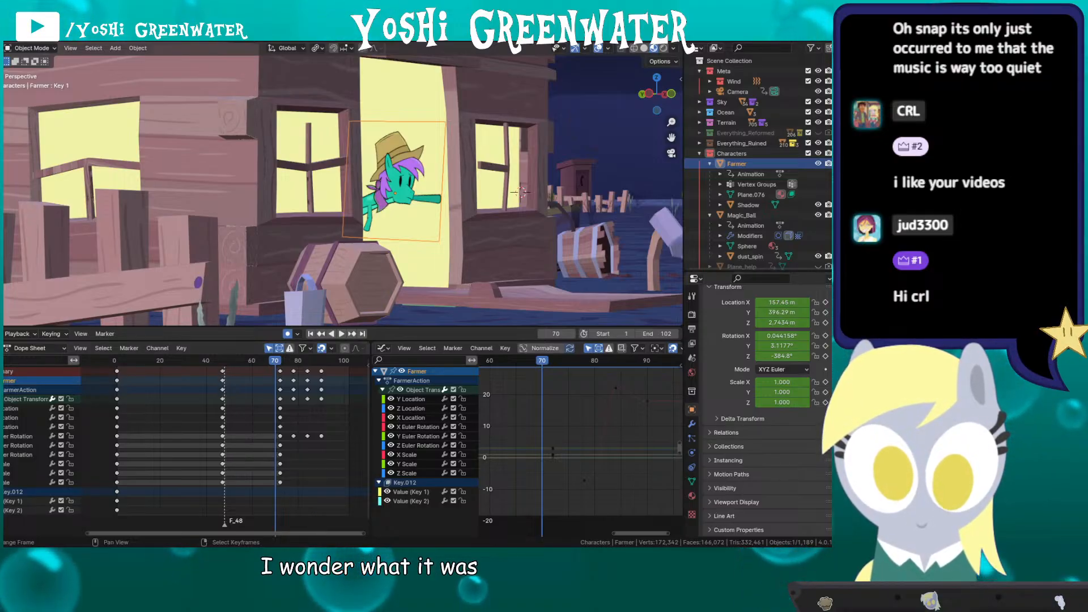
Step: Switch to Adobe Animate and scrub Farmer_Male_All_8-12 from frame 31 to frame 113 to examine the farmer's existing poses
key("alt+Tab")
left_click(353, 425)
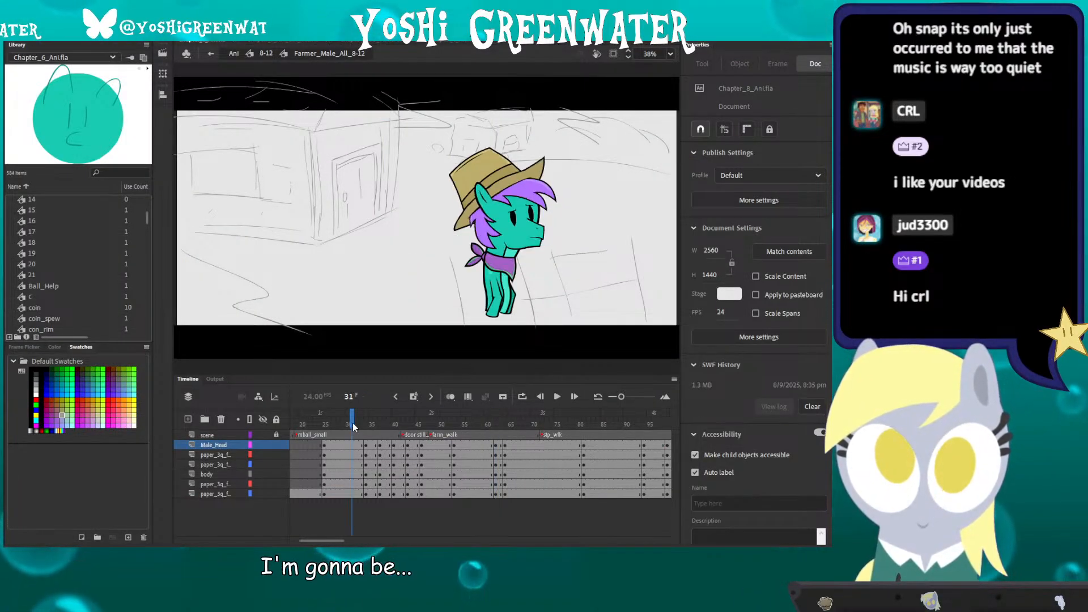
left_click_drag(358, 426, 592, 422)
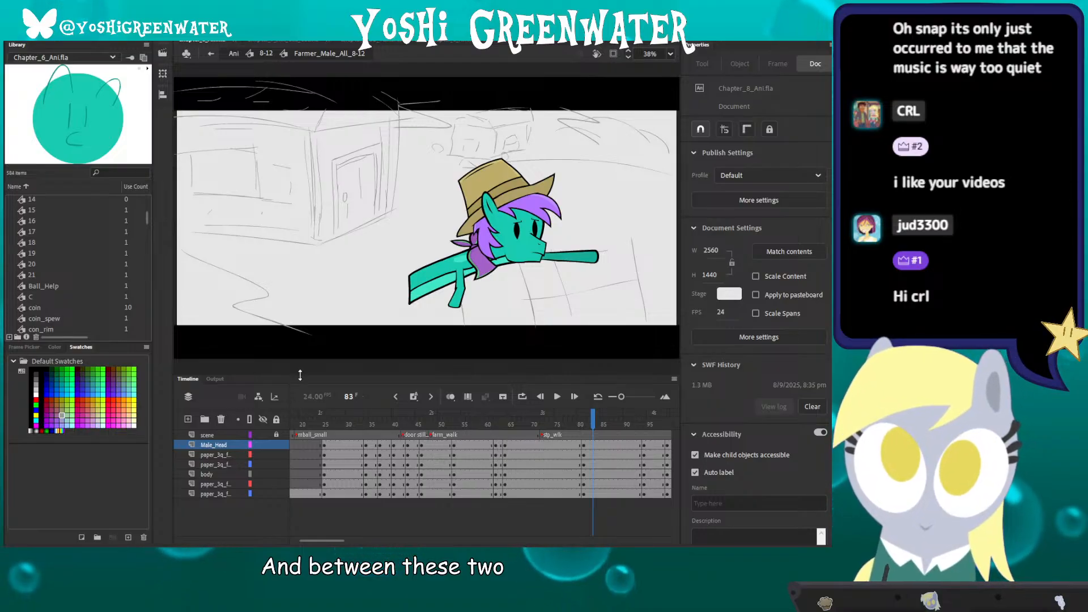
left_click_drag(300, 375, 301, 358)
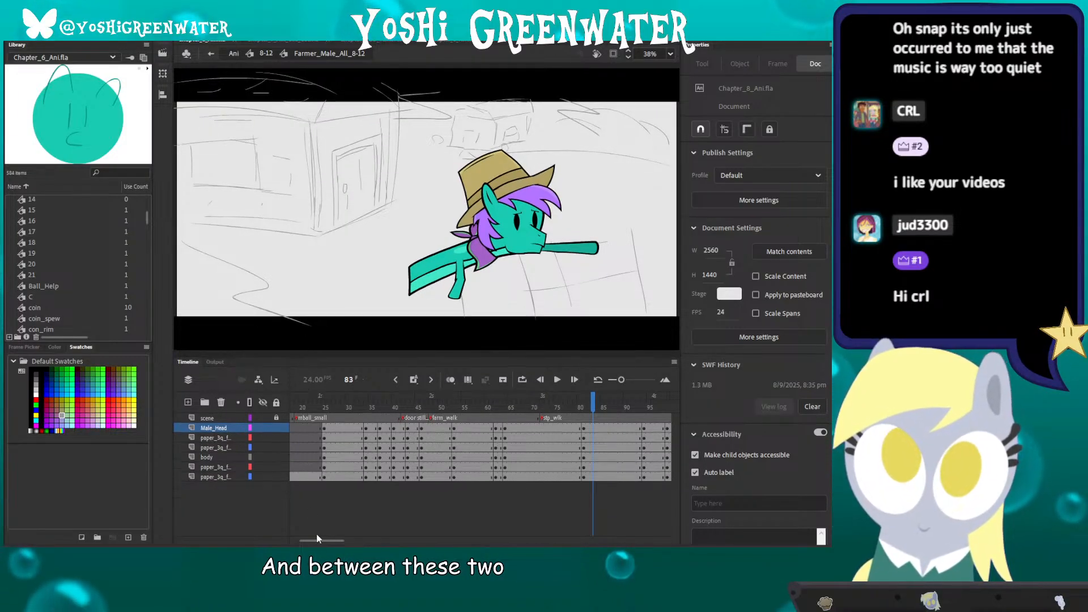
left_click_drag(322, 541, 351, 540)
left_click(455, 404)
left_click_drag(460, 404, 495, 404)
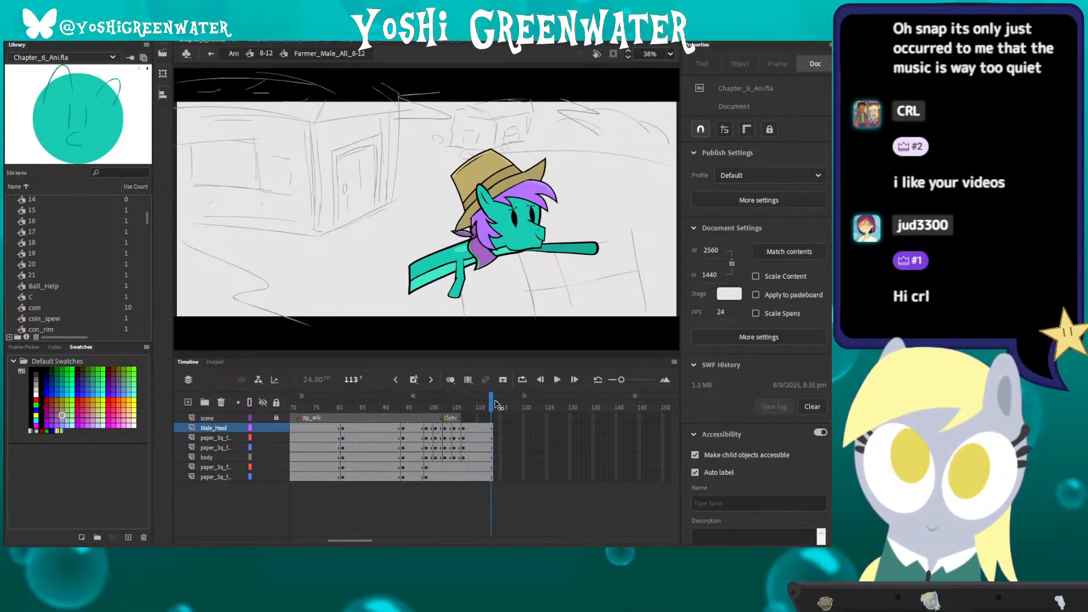
Step: Insert frames around frame 16 on every farmer layer so the drawn farmer poses start at frame 48, beside the farm_walk label
left_click_drag(340, 543, 305, 540)
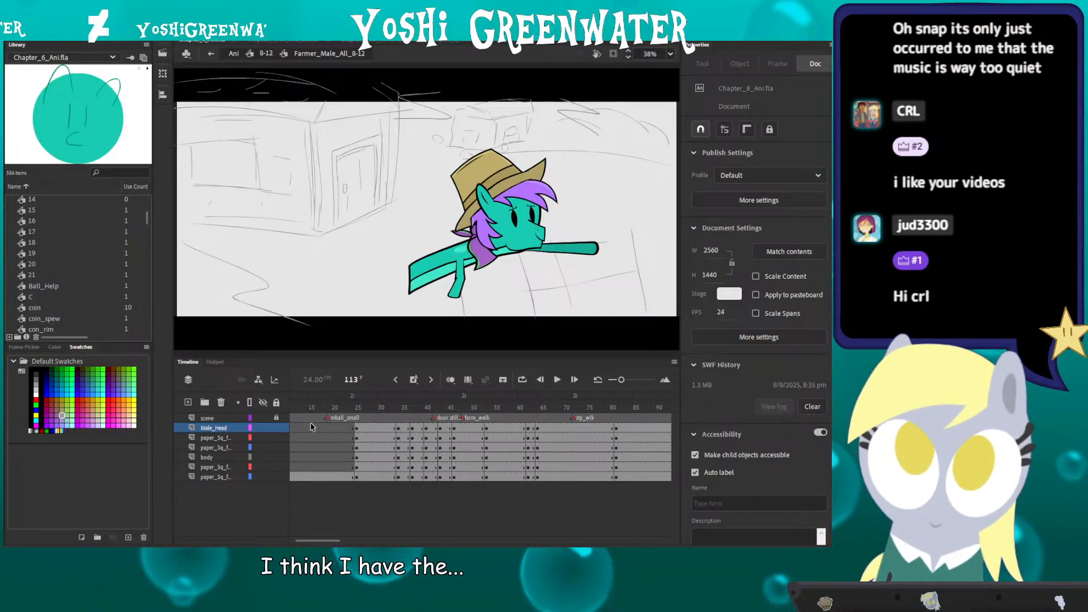
left_click_drag(313, 428, 321, 477)
key("F5")
key("F5")
key("F5")
key("F5")
key("F5")
key("F5")
key("F5")
key("F5")
key("F5")
key("F5")
key("F5")
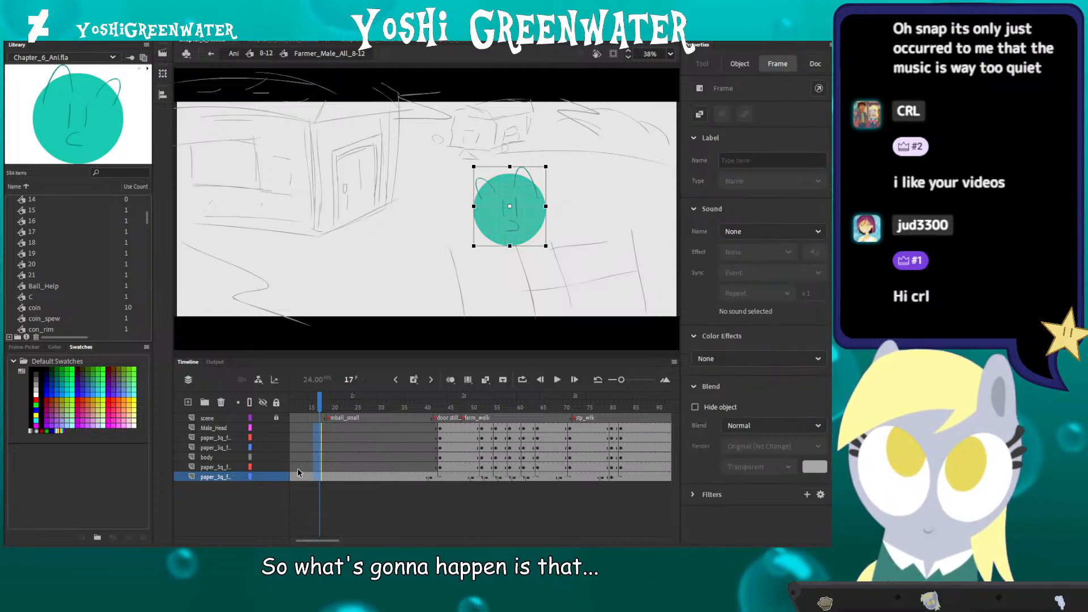
left_click_drag(362, 407, 417, 419)
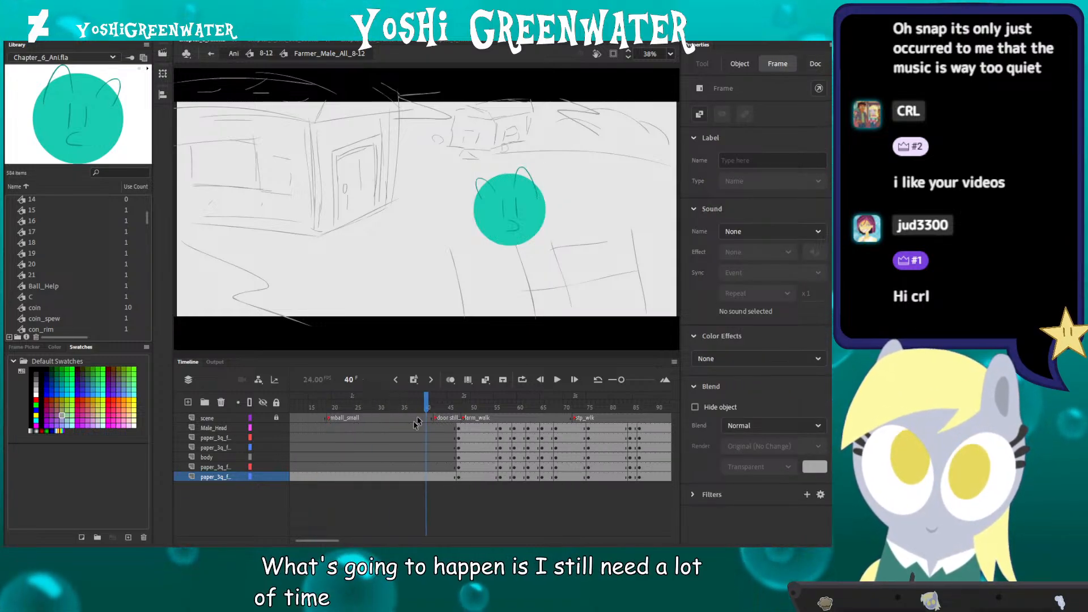
key("F5")
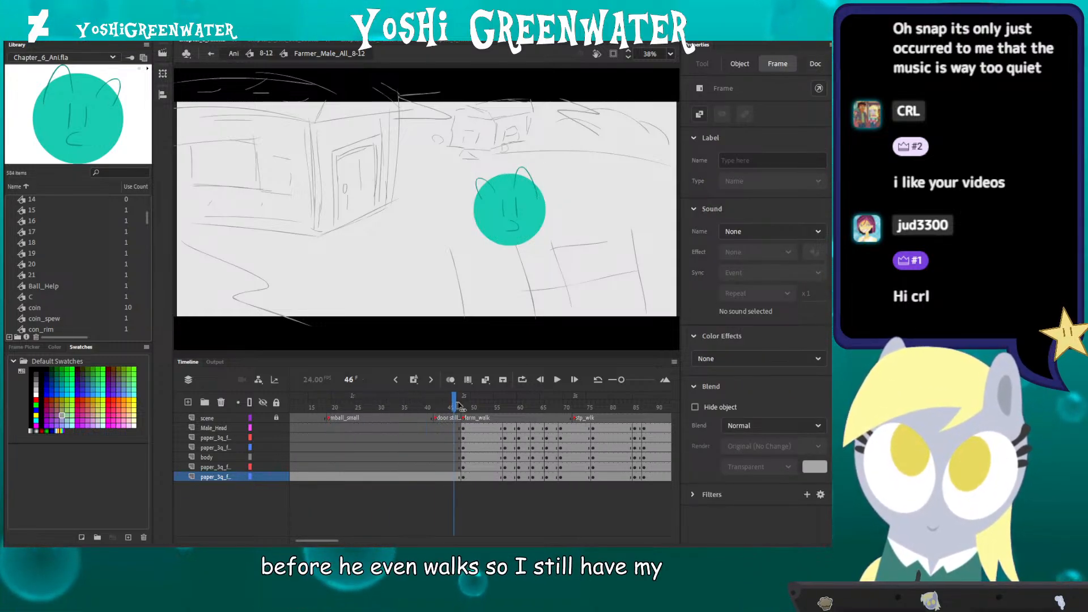
left_click(463, 406)
Step: Clear the keyframes after frame 48 through frame 136 on the head, leg and body layers, keeping only the standing pose
left_click_drag(314, 539, 340, 535)
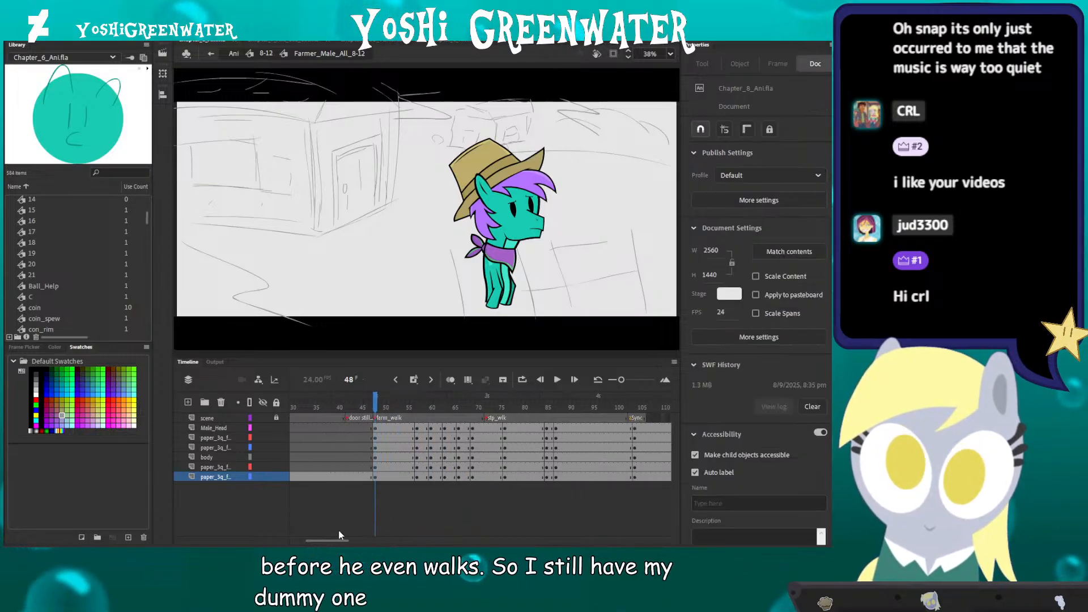
left_click_drag(377, 410, 412, 408)
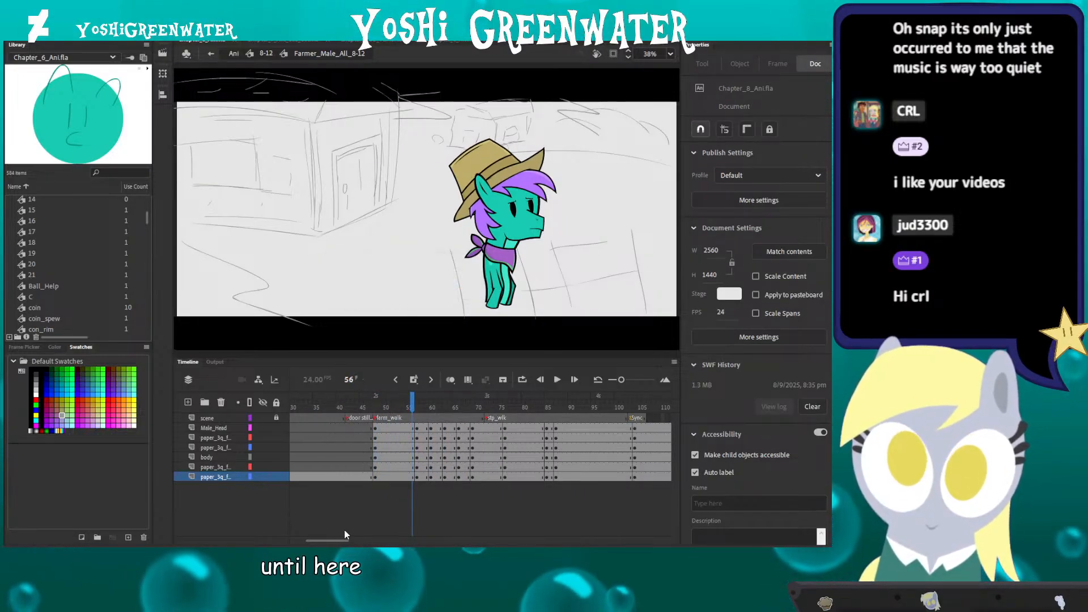
left_click_drag(340, 538, 344, 539)
mouse_move(366, 407)
left_mouse_down()
mouse_move(513, 404)
mouse_move(370, 403)
left_mouse_up()
left_click_drag(512, 487, 663, 503)
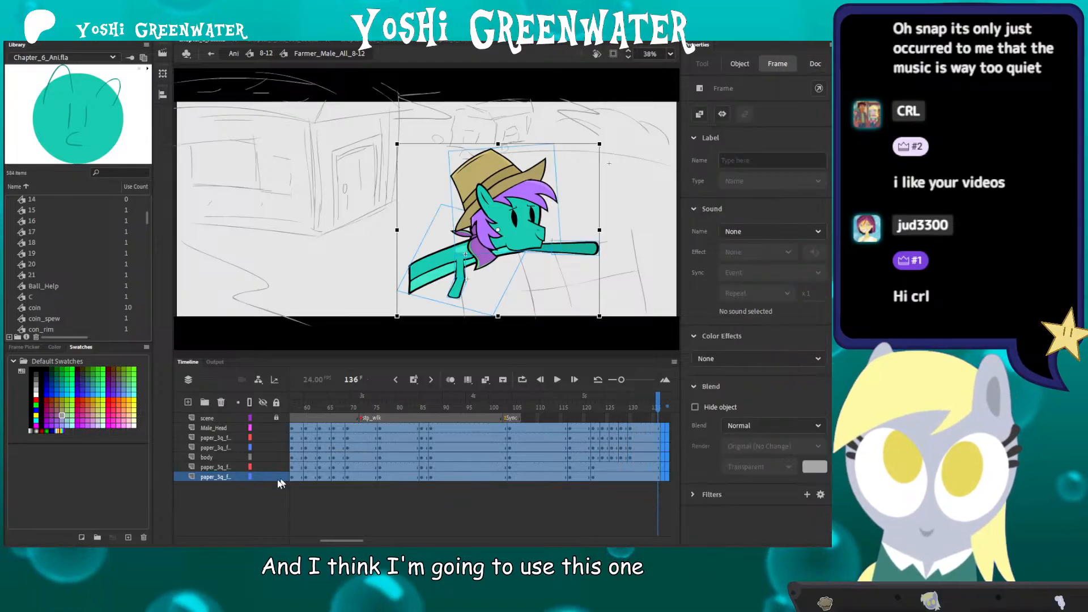
key("shift+F6")
Step: Remove the surplus frames after frame 106 from all the farmer's head, leg and body layers
left_click(624, 414)
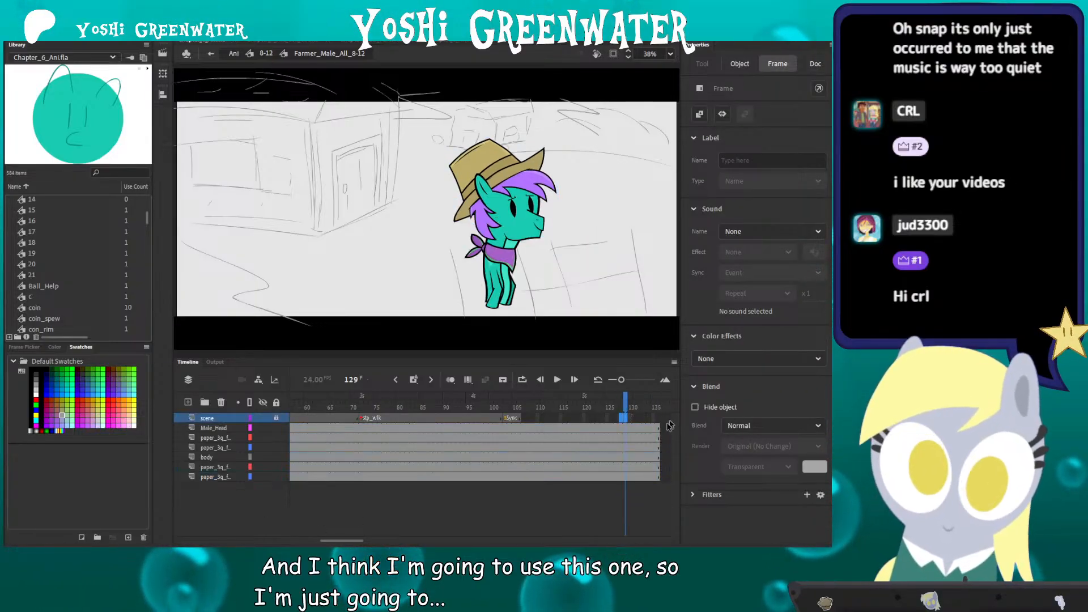
left_click_drag(669, 417, 522, 487)
key("shift+F5")
left_click(513, 499)
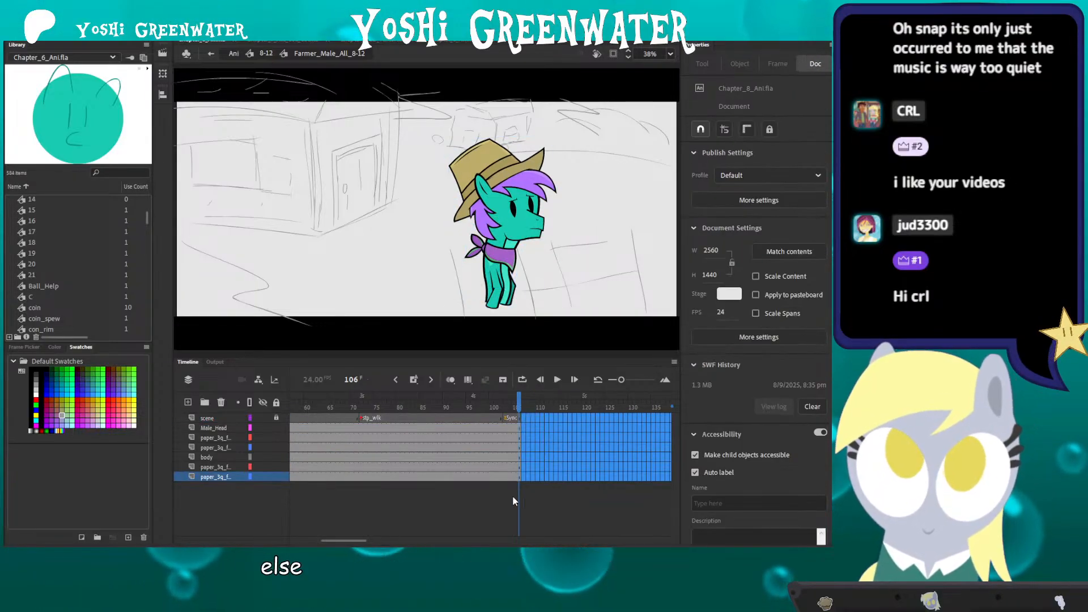
Step: Look through the Swap Symbol list for another head symbol to replace the farmer's head at frame 48
left_click_drag(358, 539, 346, 537)
left_click(343, 428)
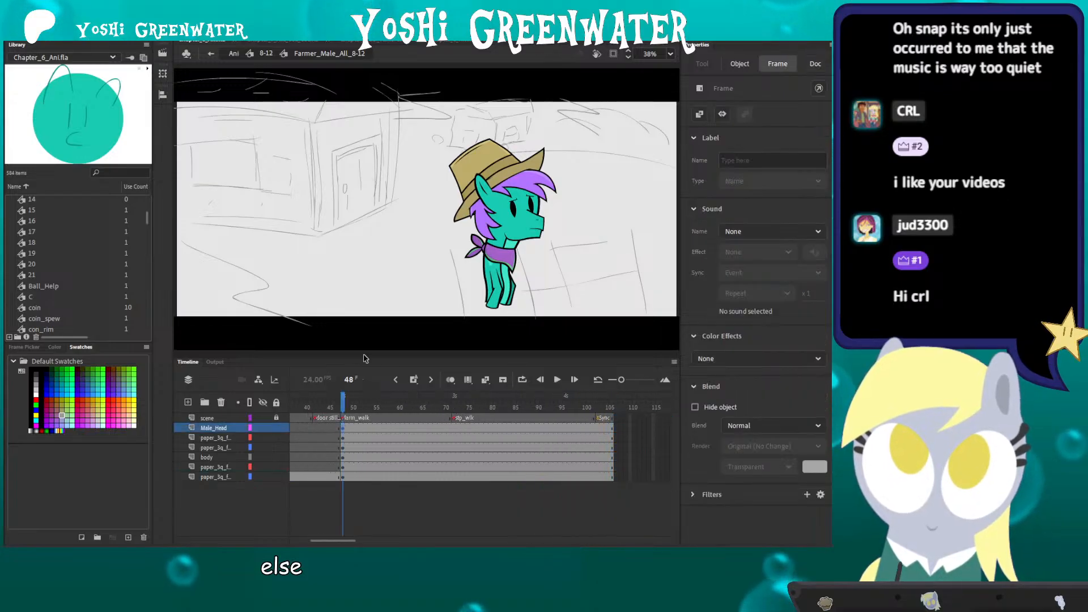
left_click(482, 198)
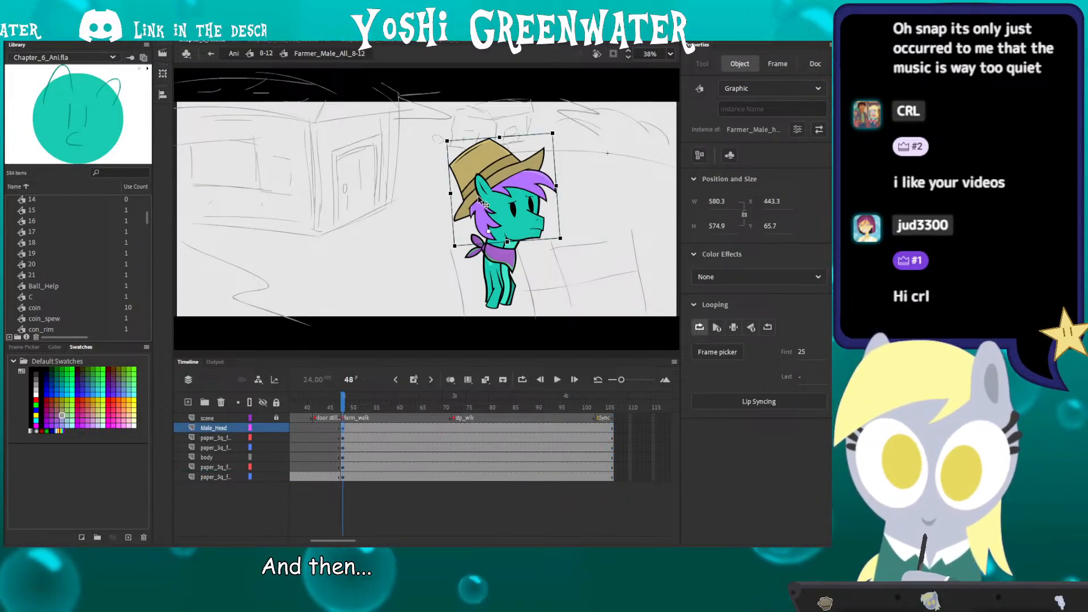
right_click(480, 191)
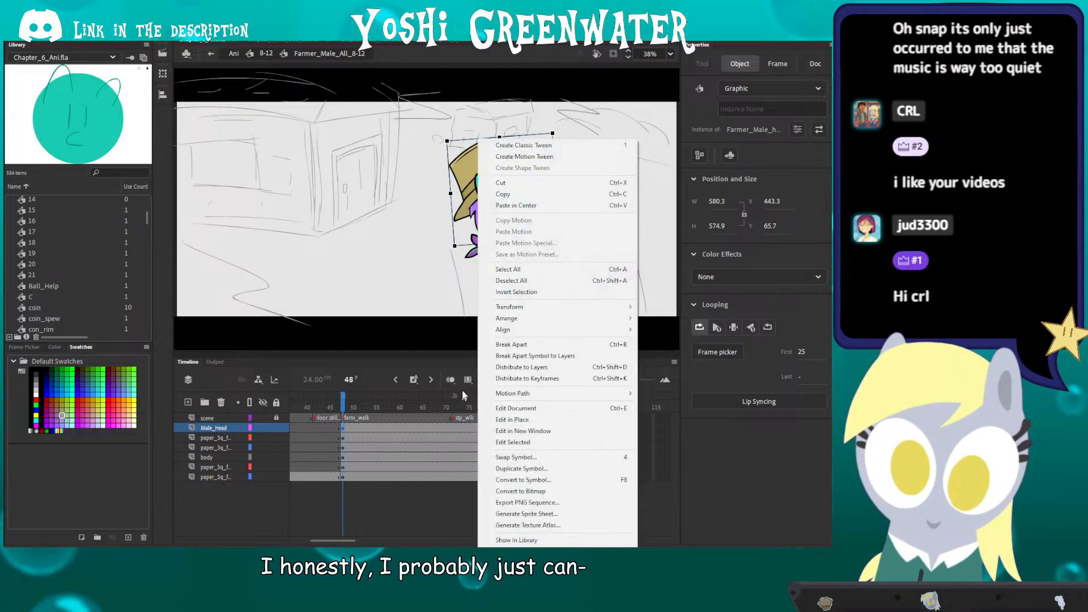
left_click(495, 455)
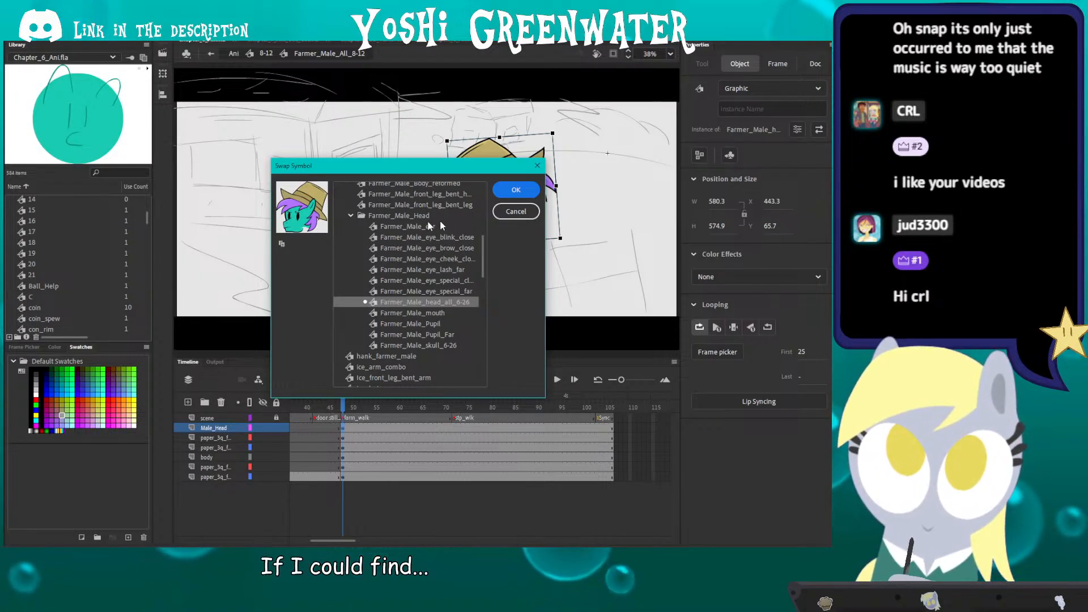
key("Escape")
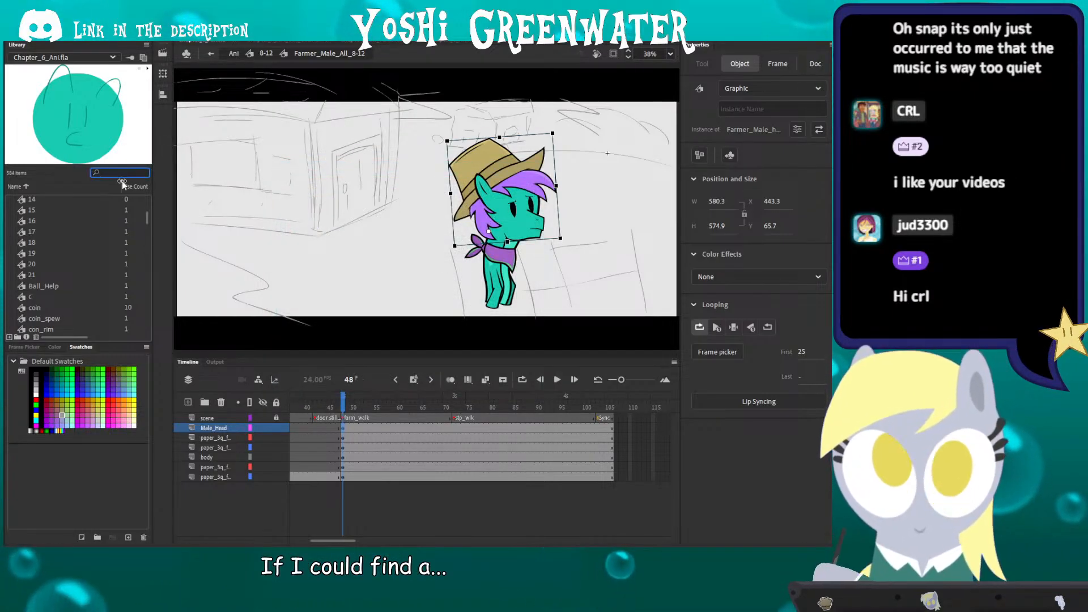
Step: Filter the library by "farm" and browse the symbol previews to select Farmer_Male_head_all
type("farm_hea")
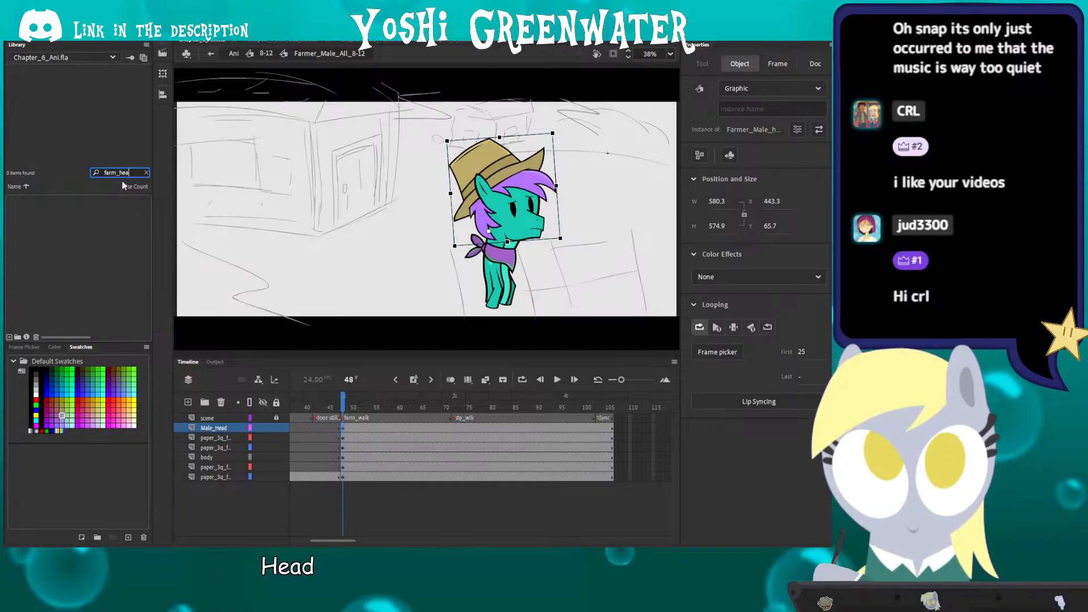
key("BackSpace")
key("BackSpace")
key("BackSpace")
key("BackSpace")
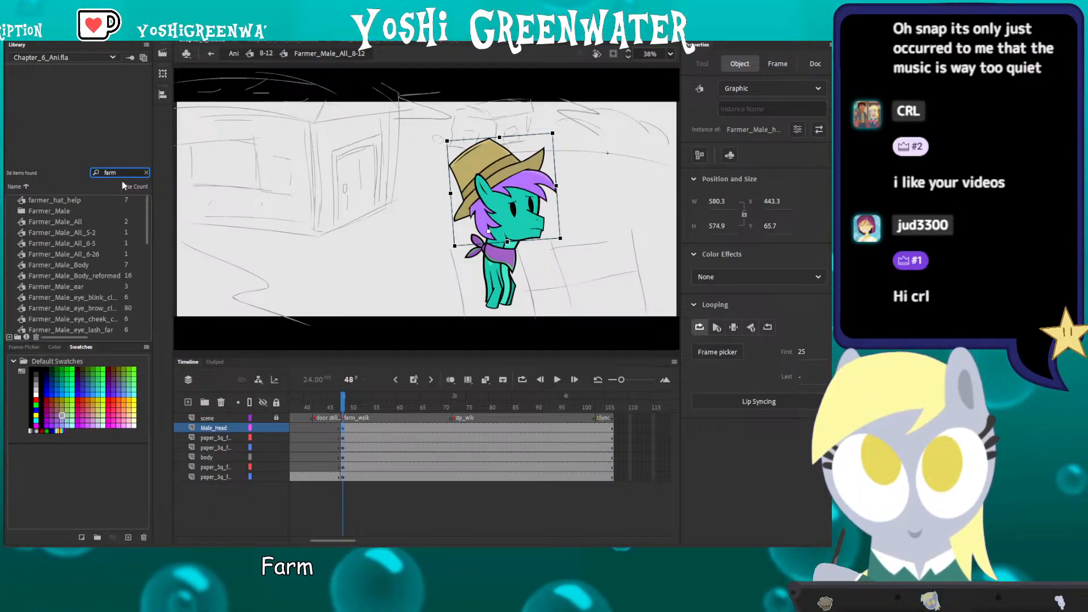
left_click(35, 223)
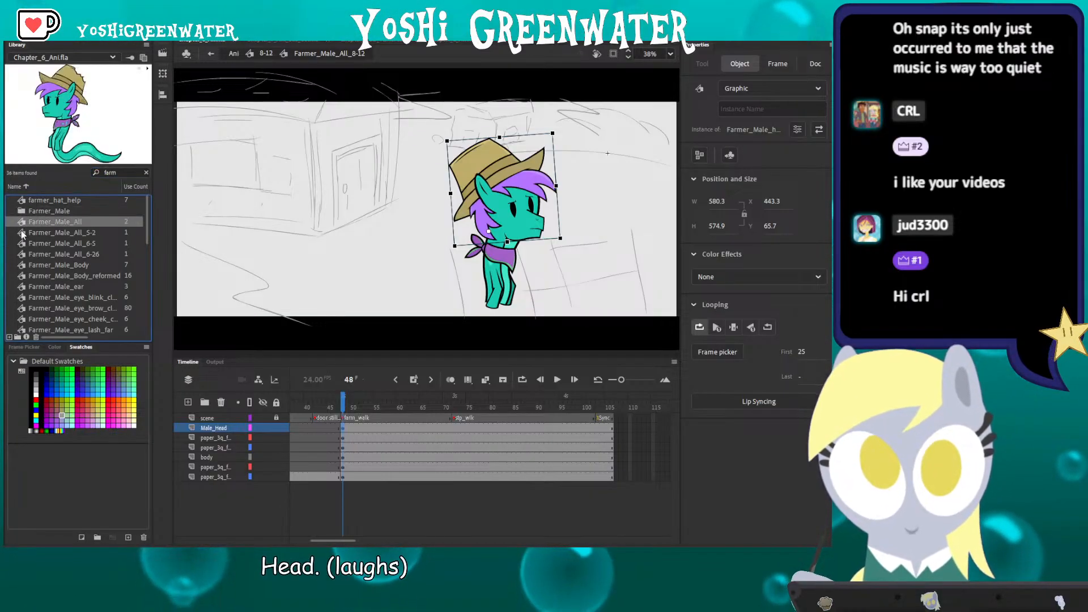
key("Down")
key("Down")
key("Down")
key("Down")
key("Down")
key("Down")
key("Down")
key("Down")
key("Down")
key("Down")
key("Down")
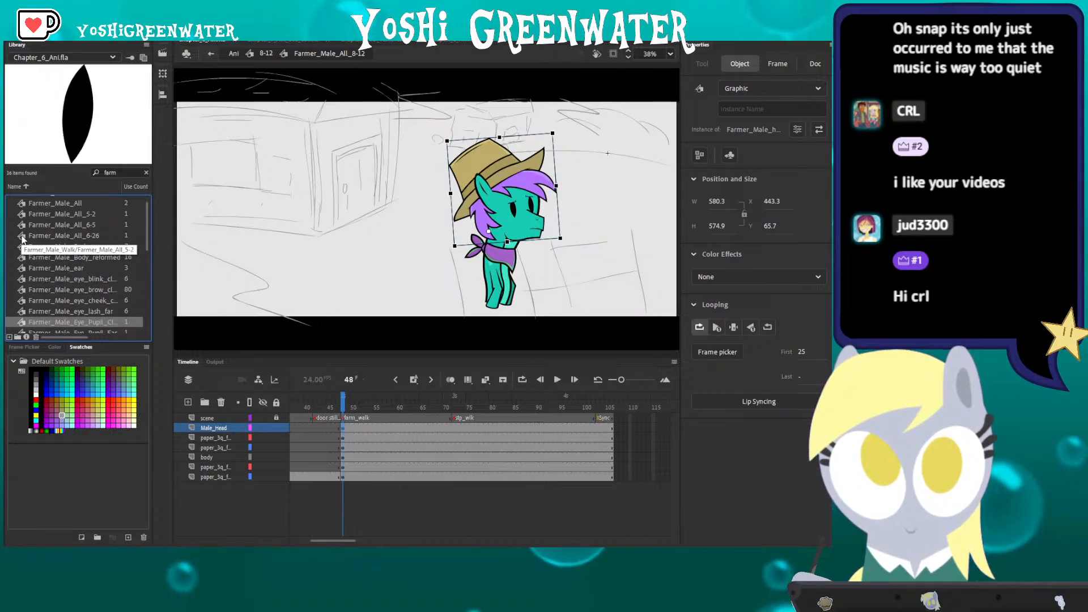
key("Down")
key("Down")
key("Down")
key("Down")
key("Down")
key("Down")
key("Down")
key("Down")
key("Down")
key("Down")
key("Down")
key("Down")
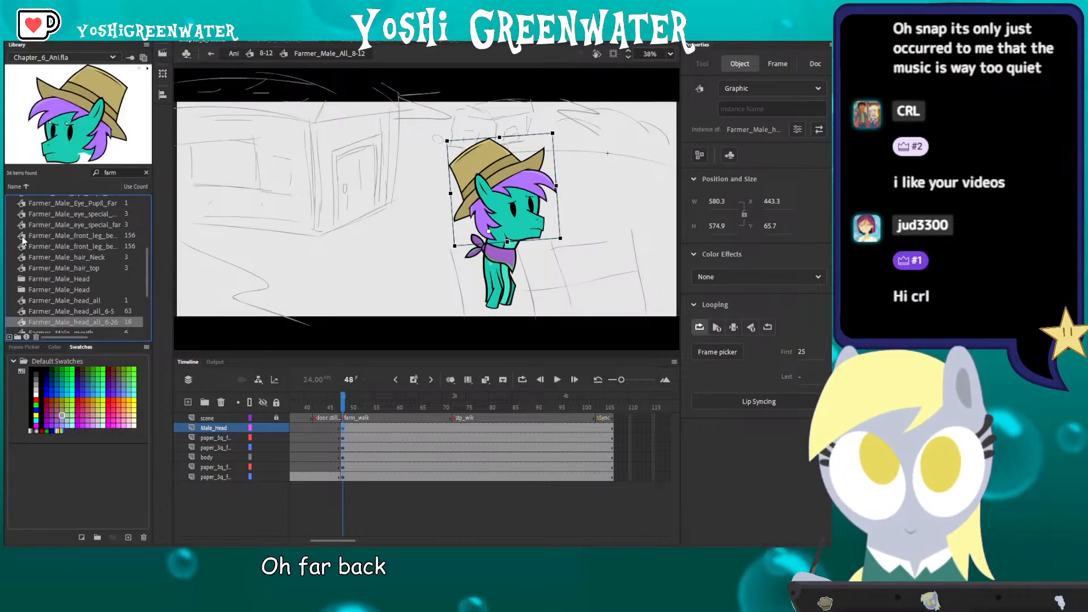
key("Up")
key("Up")
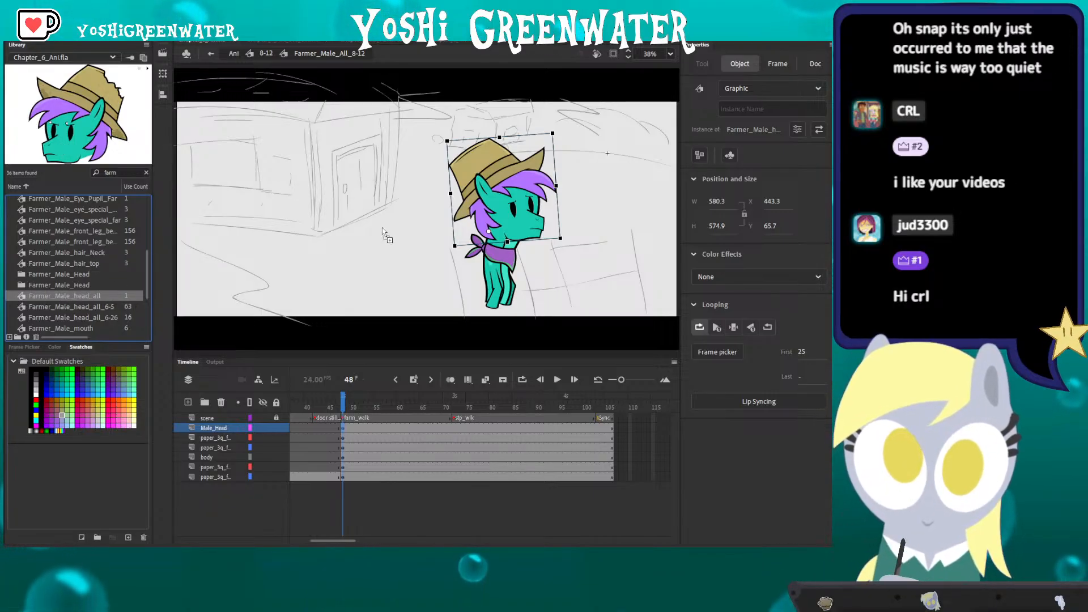
Step: Place a Farmer_Male_head_all instance on the Male_Head layer at frame 48, clear of the farmer on the side facing the house
left_click_drag(382, 232, 408, 225)
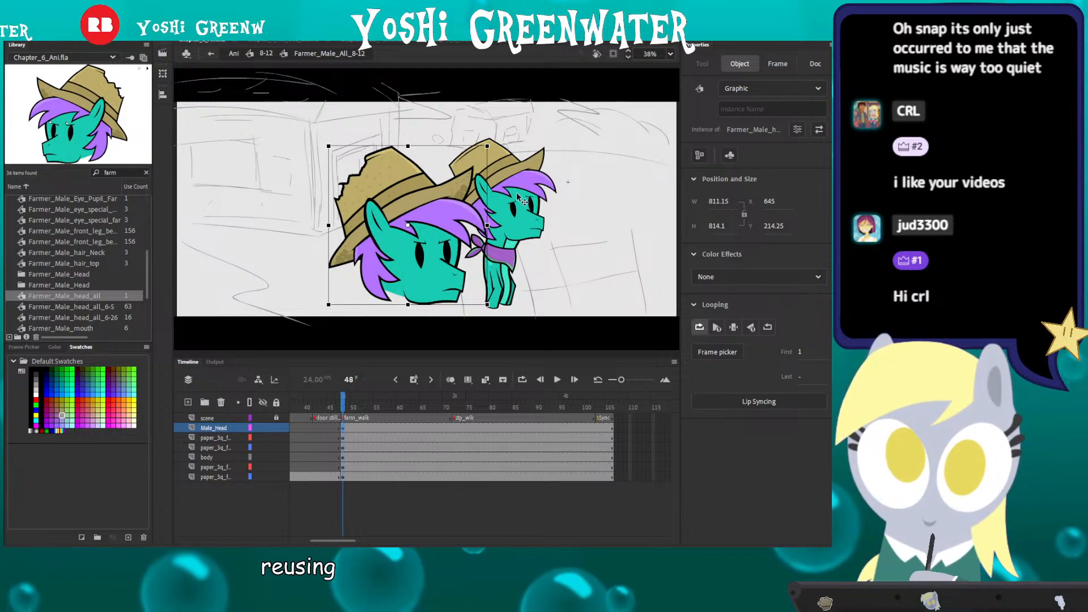
left_click(484, 198)
left_click_drag(391, 223, 323, 215)
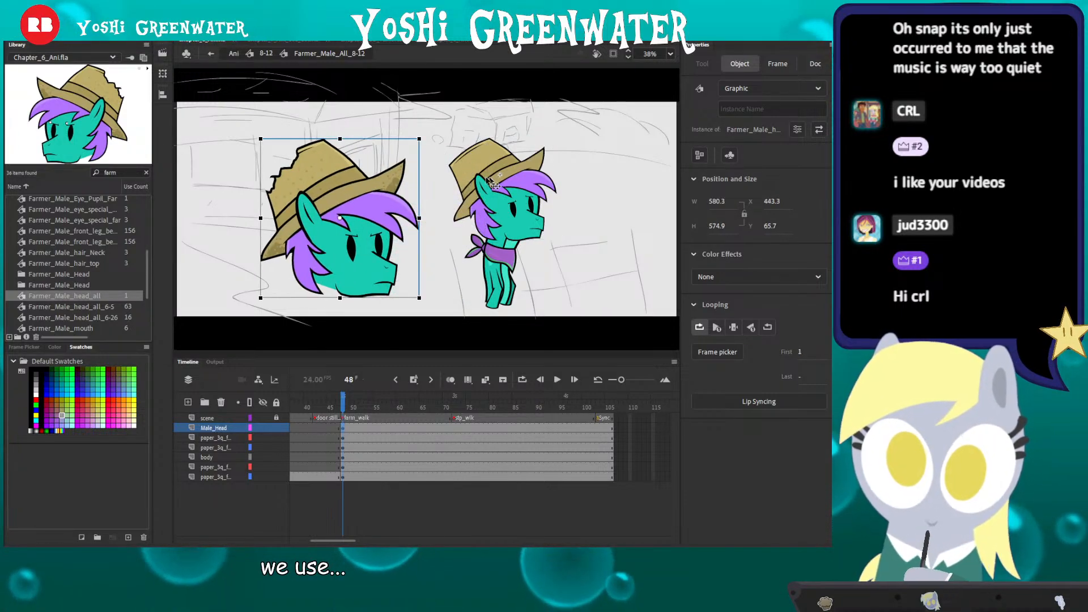
Step: Open Swap Symbol for the standing farmer's head at frame 48 and look through the Farmer_Male and Farmer_Male_Walk folders for the replacement
left_click(470, 191)
key("ctrl+alt+s")
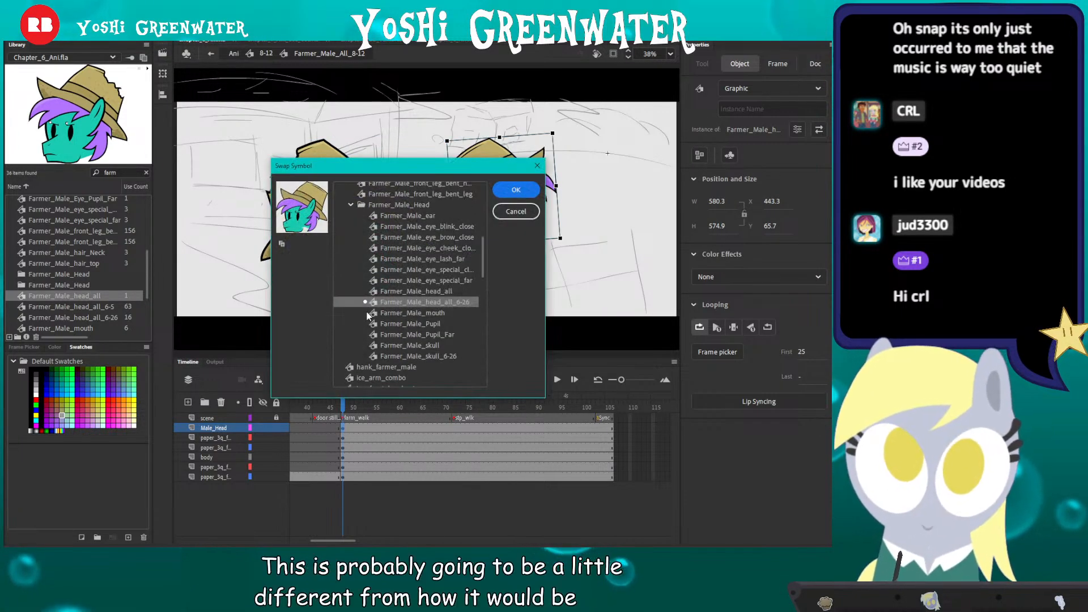
left_click_drag(482, 265, 477, 239)
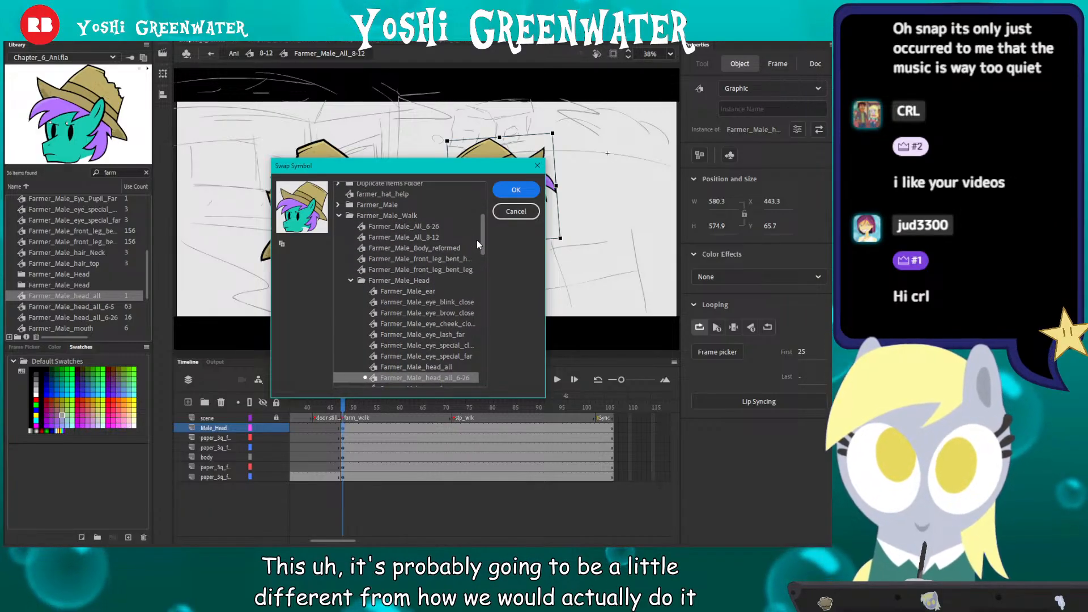
left_click(338, 204)
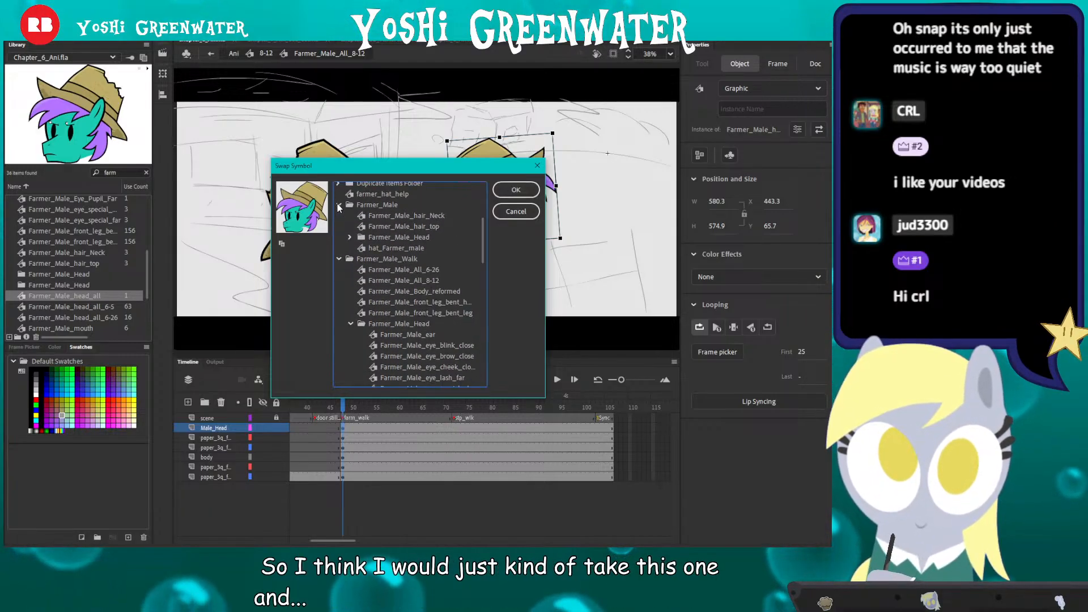
left_click(350, 236)
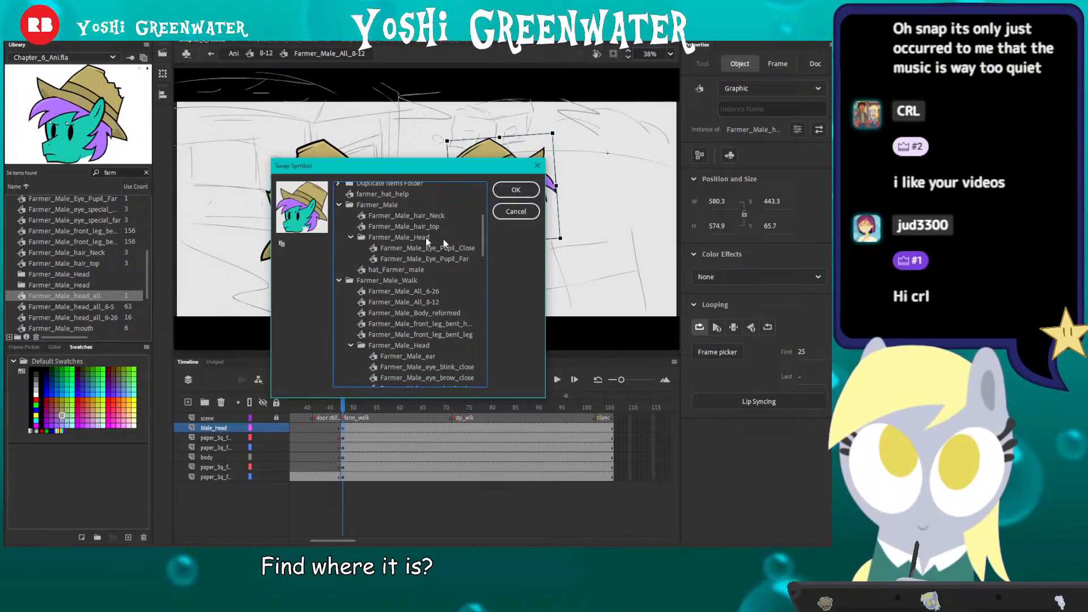
scroll(426, 236, "up", 2)
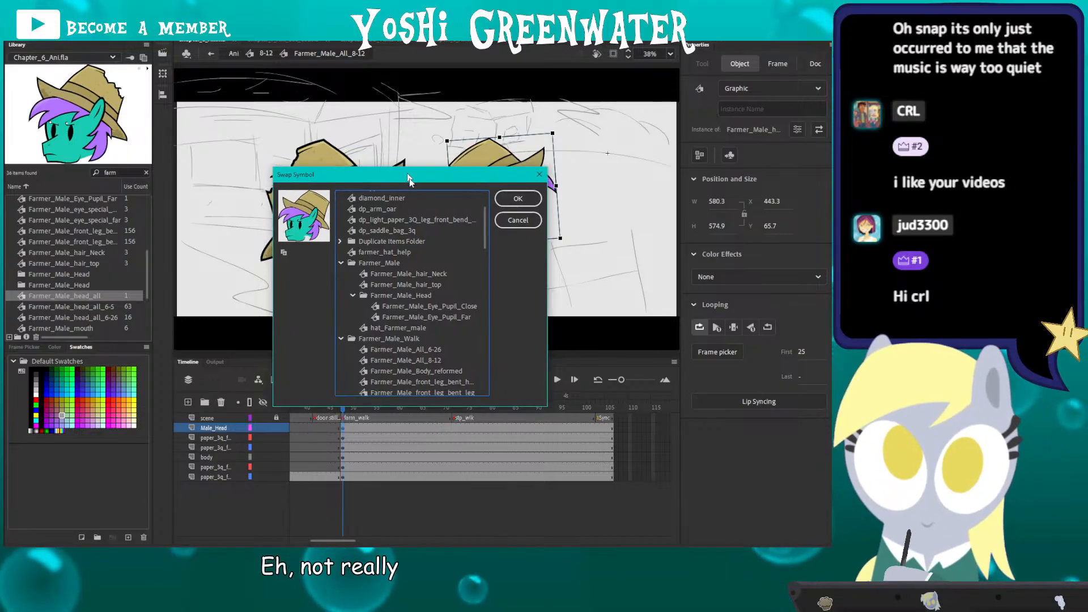
left_click_drag(363, 165, 369, 134)
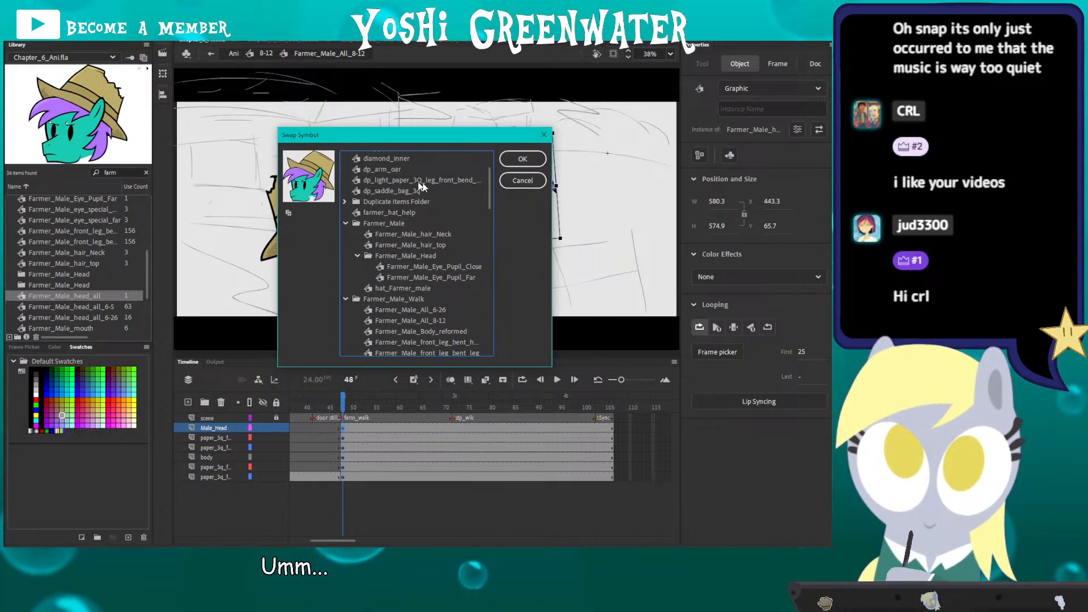
left_click_drag(489, 189, 484, 219)
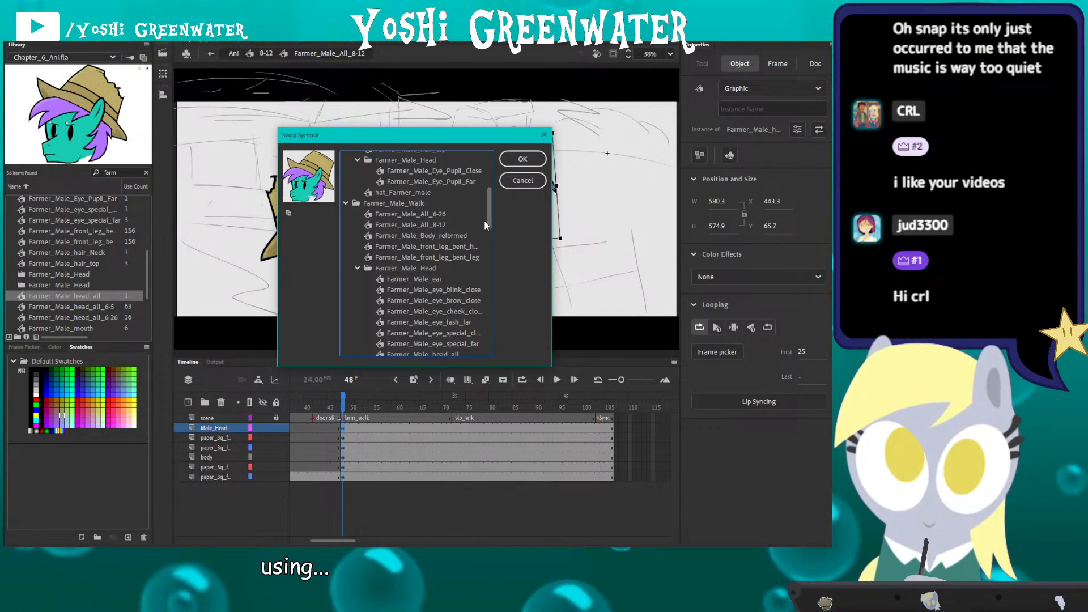
left_click(379, 206)
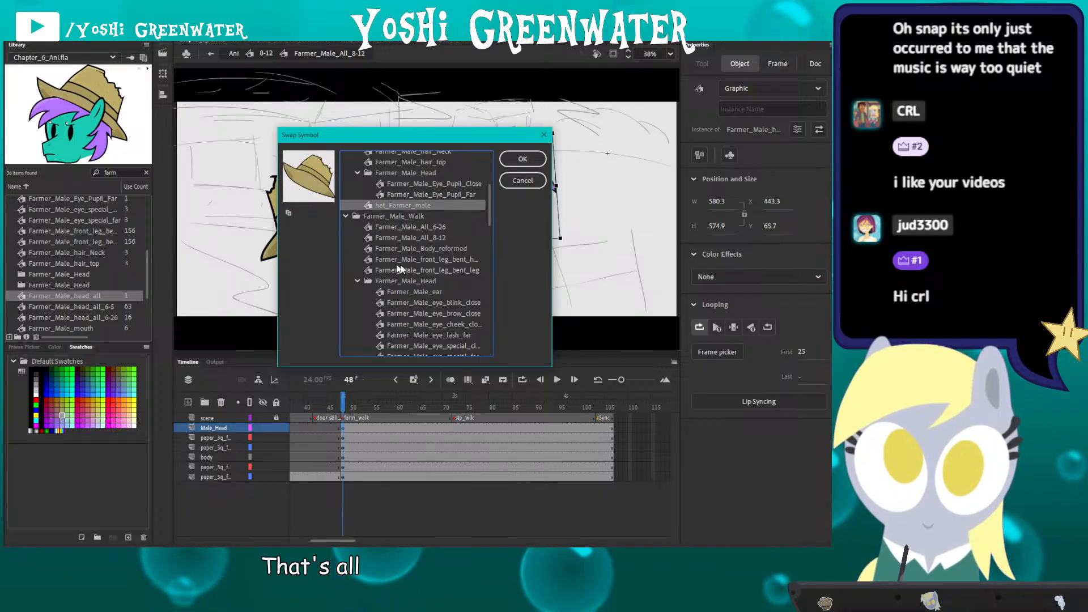
Step: Check the symbol previews from the Farmer_Male folder up to the Derpy folders for the farmer's head
key("Up")
key("Up")
key("Up")
key("Up")
key("Up")
key("Up")
key("Up")
key("Up")
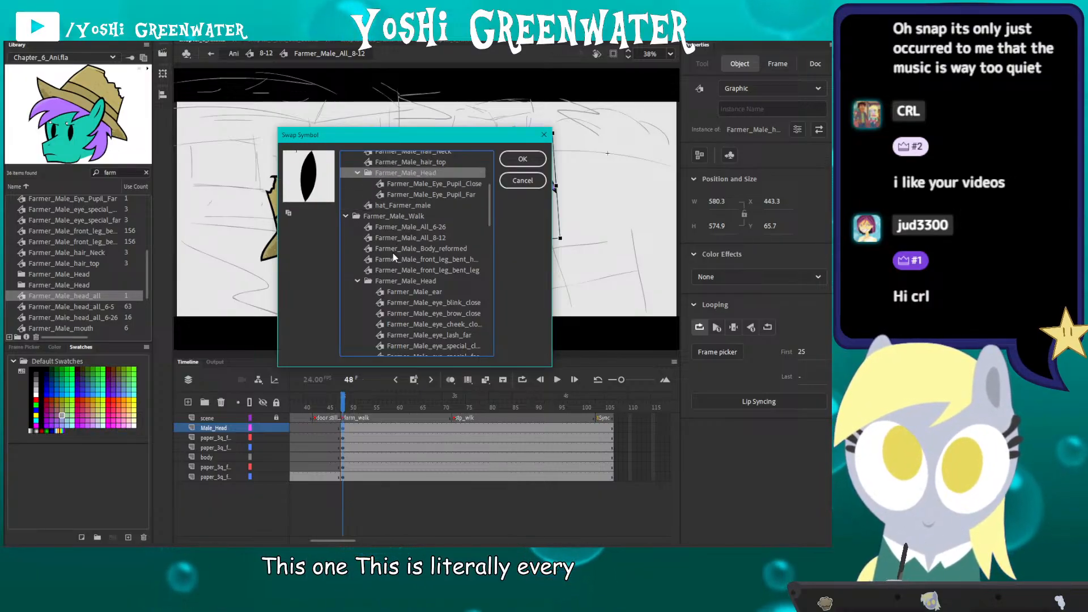
key("Up")
key("Up")
key("Up")
key("Up")
key("Up")
key("Up")
key("Up")
key("Up")
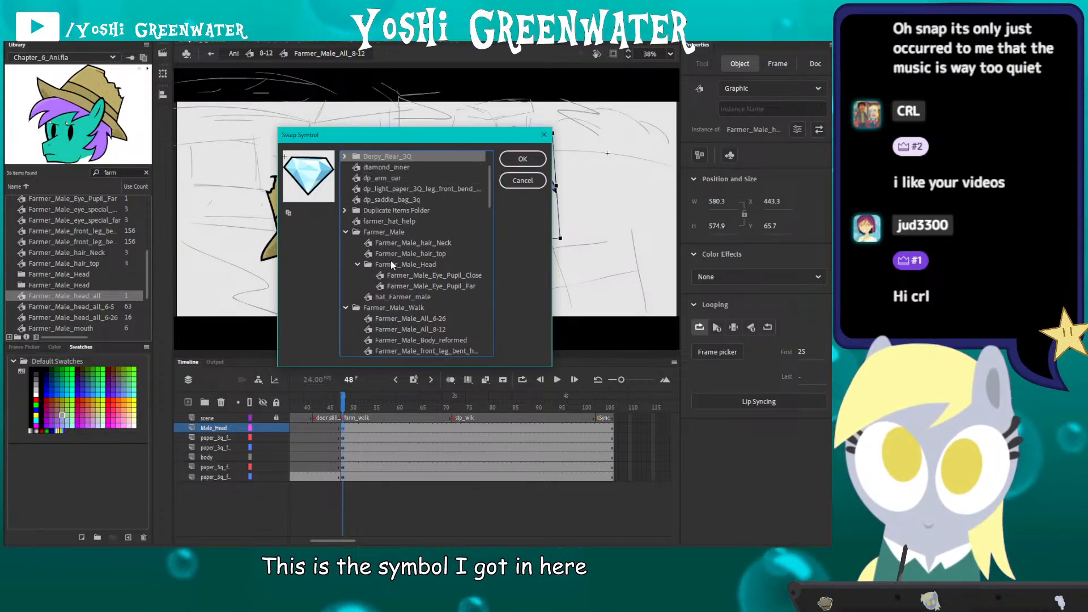
key("Up")
key("Down")
key("Down")
key("Down")
key("Down")
key("Down")
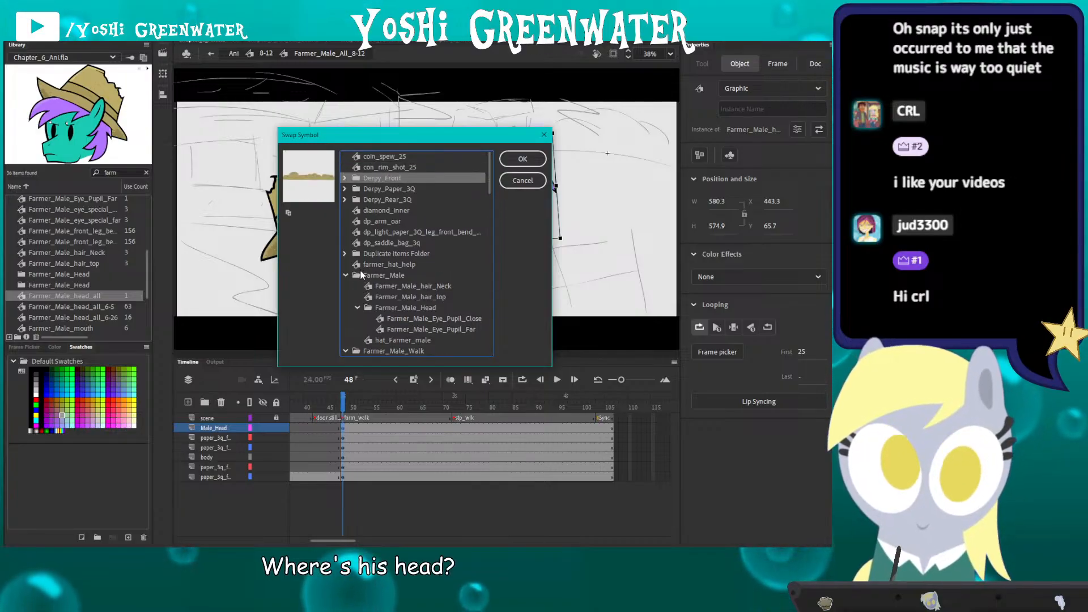
left_click(356, 288)
key("Down")
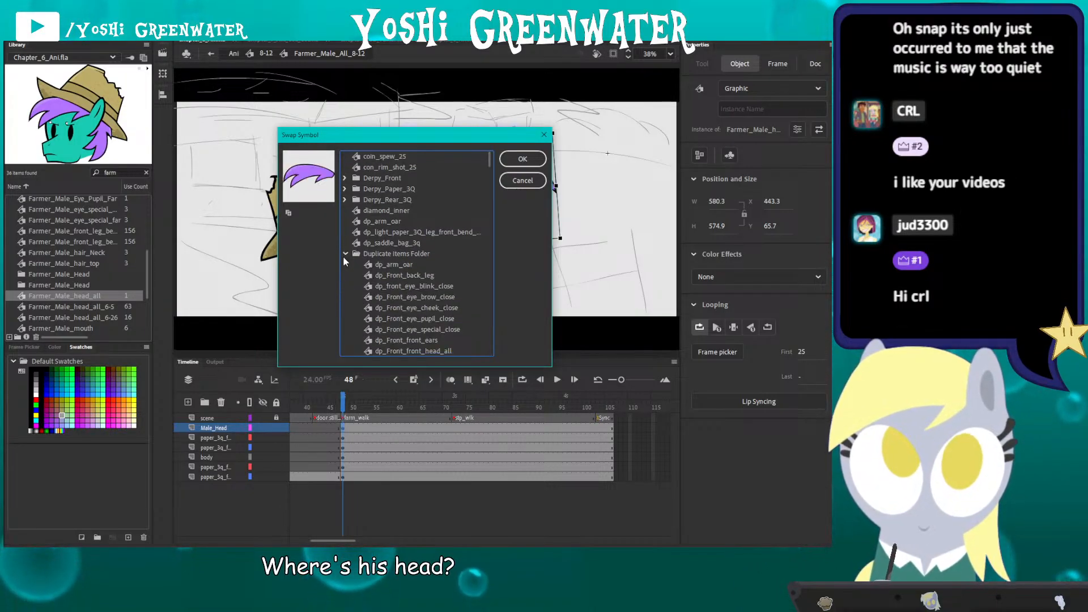
Step: Look through the symbol previews in Duplicate Items Folder, from the dp_ parts to the Ice_ leg parts, for the farmer's head
left_click(344, 254)
key("Down")
key("Down")
key("Down")
key("Down")
key("Down")
key("Down")
key("Down")
key("Down")
key("Down")
key("Down")
key("Down")
key("Down")
key("Down")
key("Down")
key("Down")
key("Down")
key("Down")
key("Down")
key("Down")
key("Down")
key("Down")
key("Down")
key("Down")
key("Down")
key("Down")
key("Down")
key("Down")
key("Down")
key("Down")
key("Down")
key("Down")
key("Down")
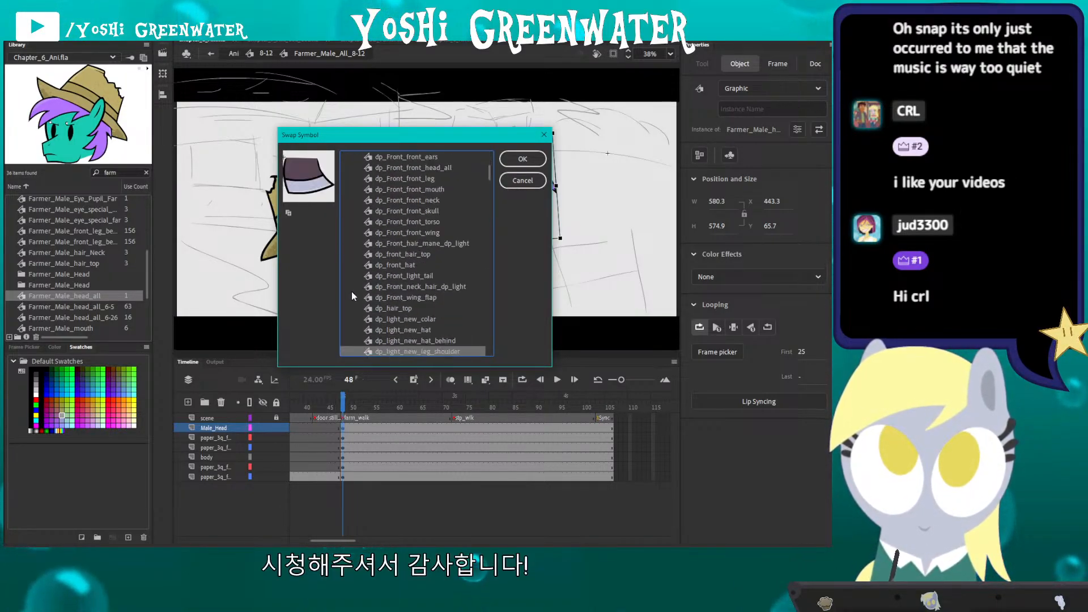
key("Down")
key("Down")
key("Down")
key("Down")
key("Down")
key("Down")
key("Down")
key("Down")
key("Down")
key("Down")
key("Down")
key("Down")
key("Down")
key("Down")
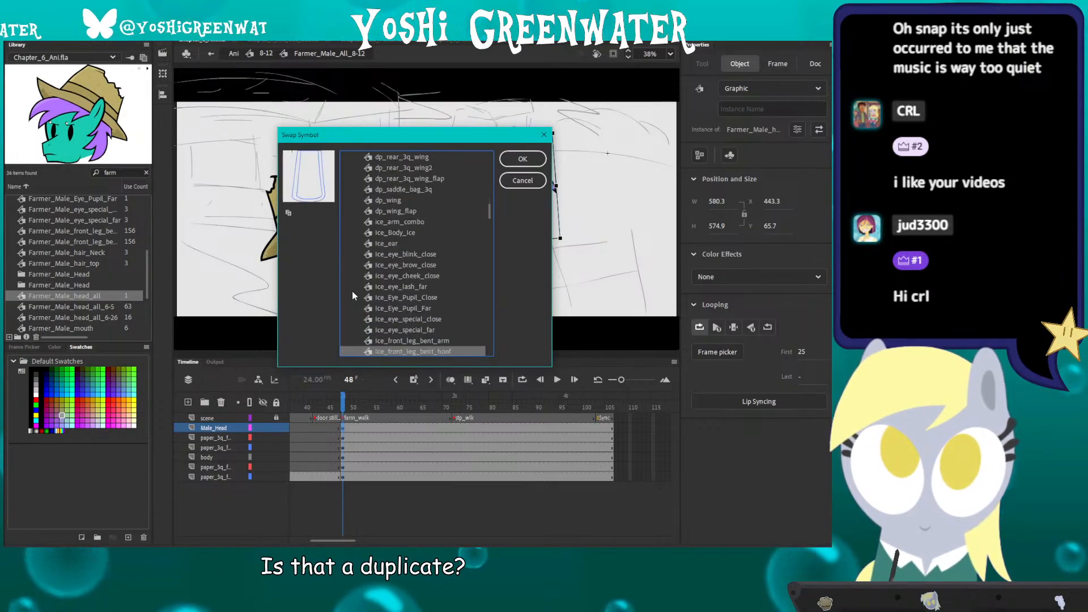
Step: Recheck the dp_ and Ice_ symbols in Duplicate Items Folder and continue through the Kaa symbols to the paper_3q dp_light parts
key("Up")
key("Up")
key("Up")
key("Up")
key("Up")
key("Up")
key("Up")
key("Up")
key("Up")
key("Up")
key("Up")
key("Up")
key("Up")
key("Up")
key("Up")
key("Up")
key("Up")
key("Up")
key("Up")
key("Up")
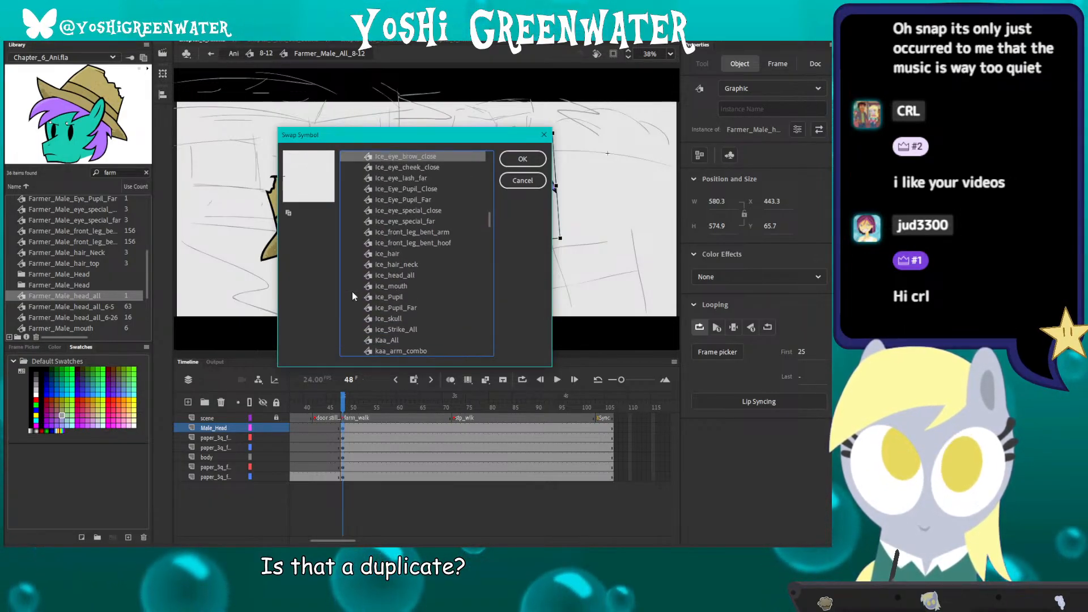
key("Down")
key("Down")
key("Down")
key("Down")
key("Down")
key("Down")
key("Down")
key("Down")
key("Down")
key("Down")
key("Down")
key("Down")
key("Down")
key("Down")
key("Down")
key("Down")
key("Down")
key("Down")
key("Down")
key("Down")
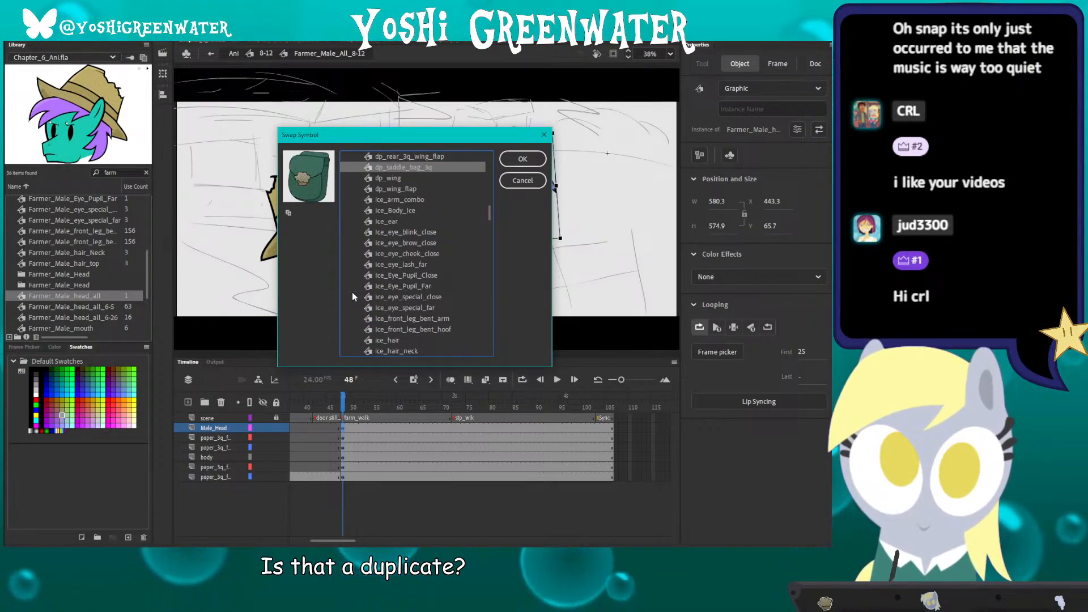
key("Down")
key("Down")
key("Down")
key("Down")
key("Down")
key("Down")
key("Down")
key("Down")
key("Down")
key("Down")
key("Down")
key("Down")
key("Down")
key("Down")
key("Down")
key("Down")
key("Down")
key("Down")
key("Down")
key("Down")
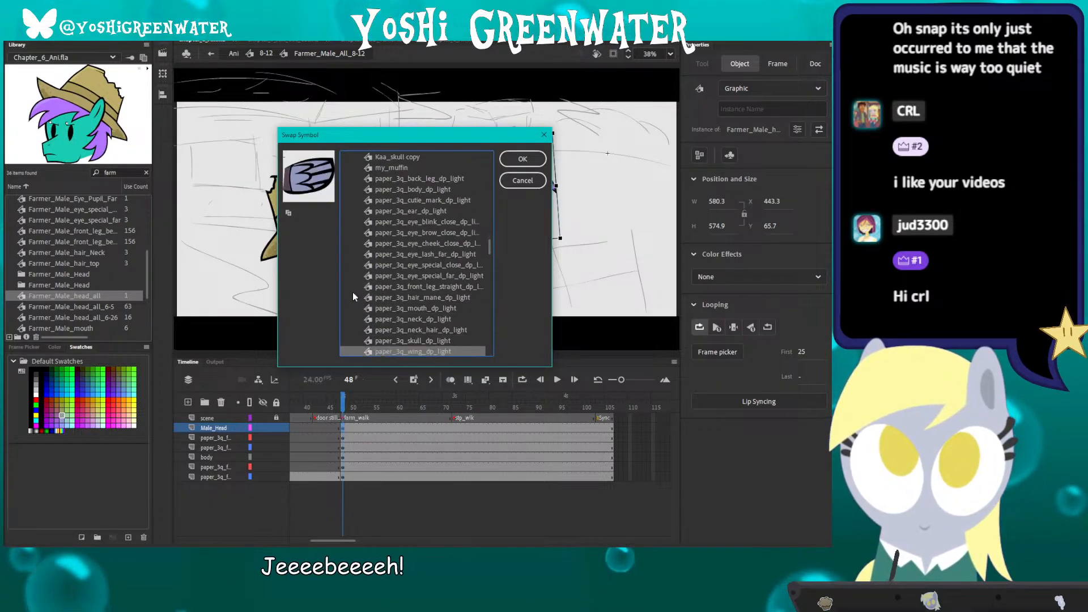
Step: Review the paper_3q dp_light previews and continue through the Farmer_Male folder to Farmer_Male_Walk in search of the head
key("Up")
key("Up")
key("Up")
key("Up")
key("Up")
key("Up")
key("Up")
key("Up")
key("Up")
key("Up")
key("Up")
key("Up")
key("Up")
key("Up")
key("Up")
key("Up")
key("Up")
key("Up")
key("Up")
key("Up")
key("Down")
key("Down")
key("Down")
key("Down")
key("Down")
key("Down")
key("Down")
key("Down")
key("Down")
key("Down")
key("Down")
key("Down")
key("Down")
key("Down")
key("Down")
key("Down")
key("Down")
key("Down")
key("Down")
key("Down")
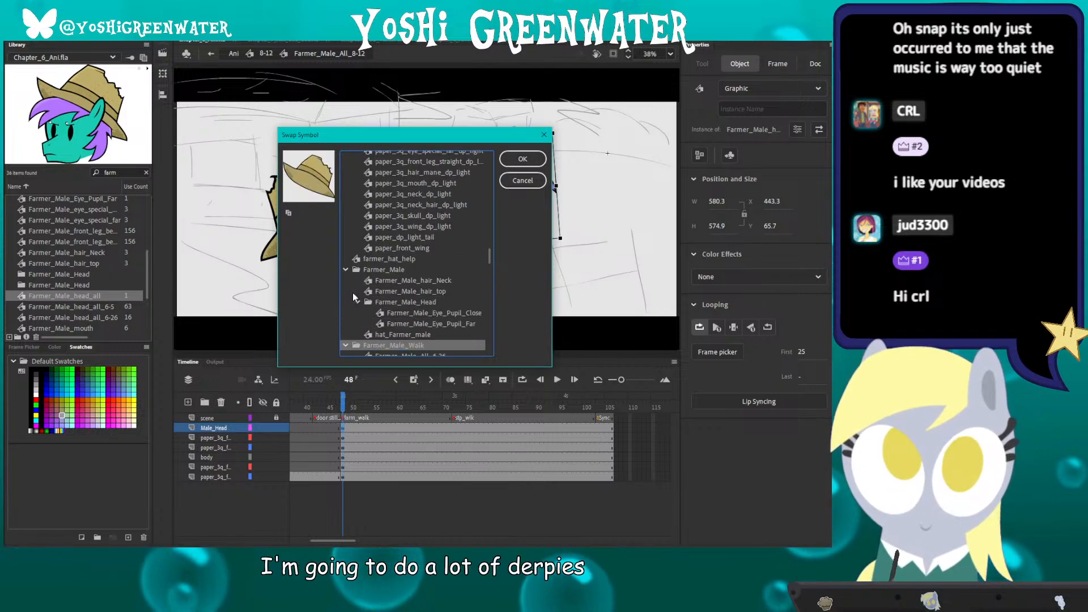
Step: Look through the symbol previews from the Farmer_Male folder to the Farmer_Male_Walk body symbols for the farmer's head
left_click(370, 280)
key("Down")
key("Down")
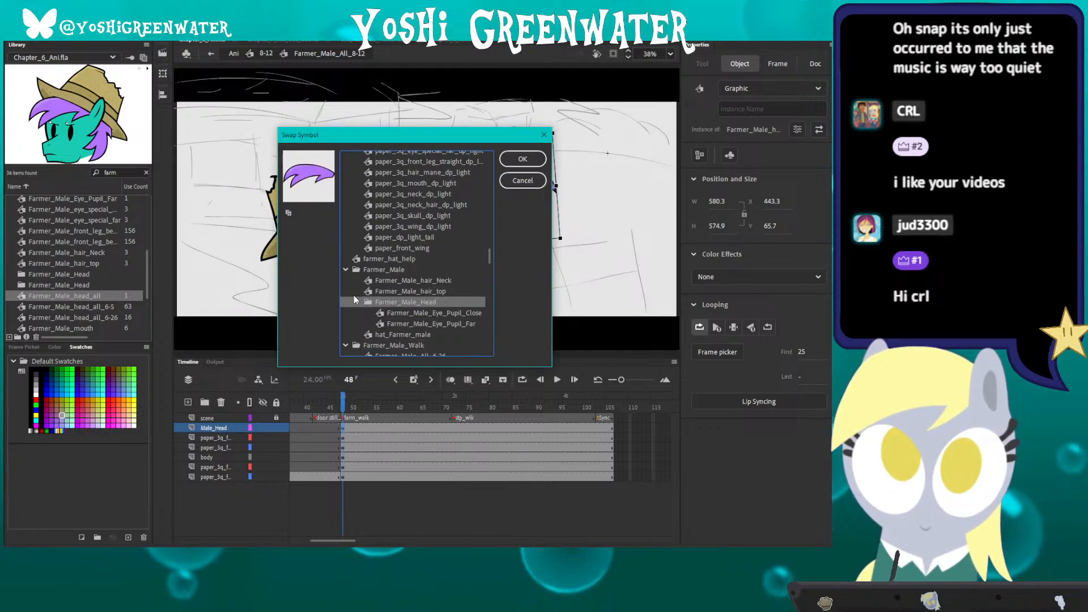
key("Down")
key("Down")
key("Down")
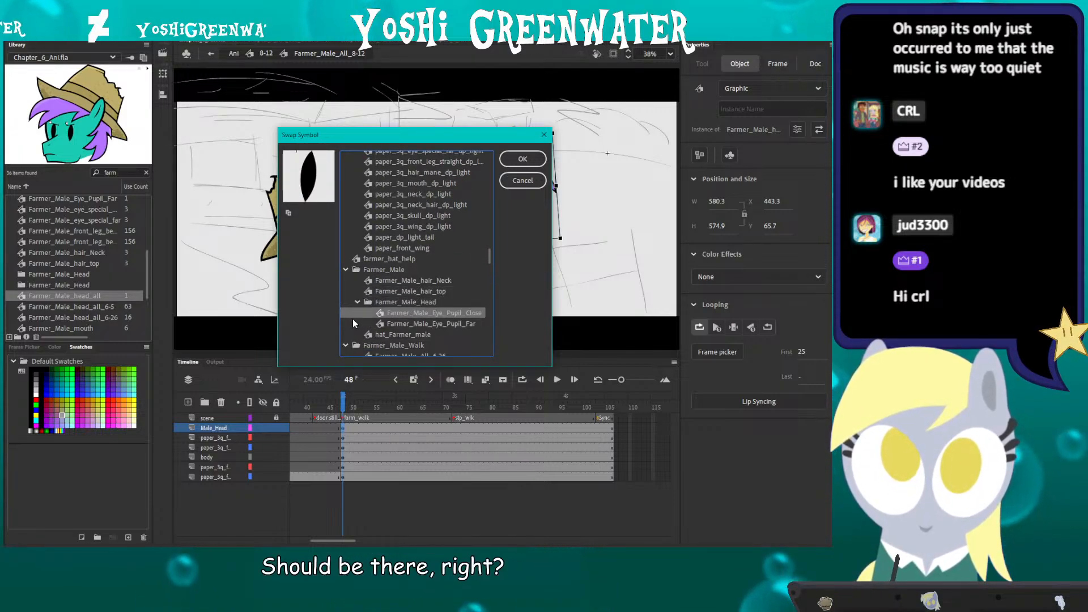
key("Down")
key("Down")
key("Down")
key("Down")
key("Down")
key("Down")
key("Down")
key("Down")
key("Down")
key("Down")
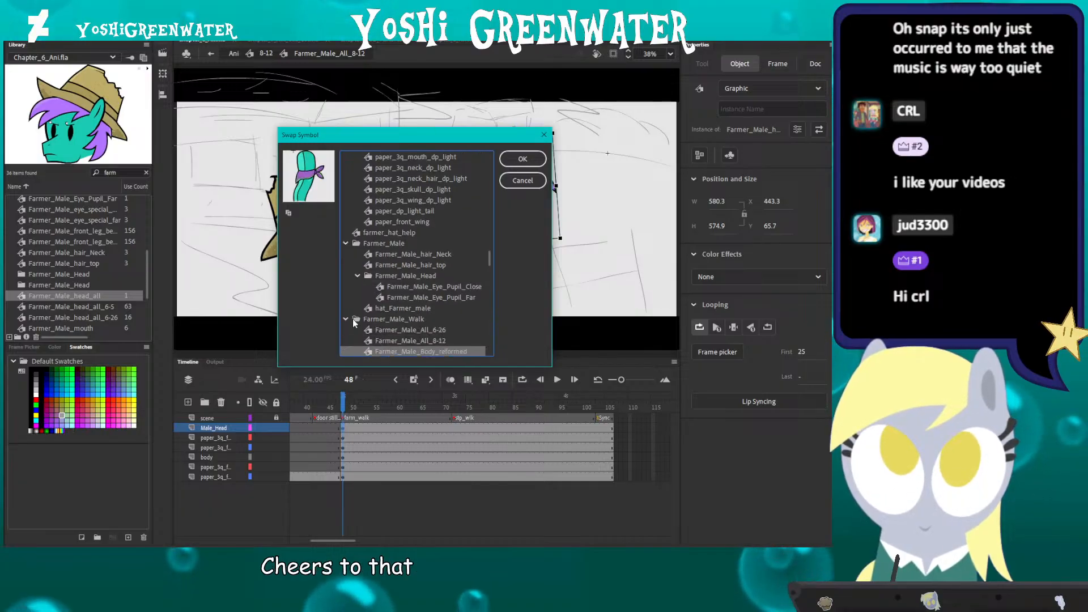
Step: Swap the standing farmer's head for Farmer_Male_head_all and delete the large spare head beside him
key("Down")
key("Down")
key("Down")
key("Down")
key("Down")
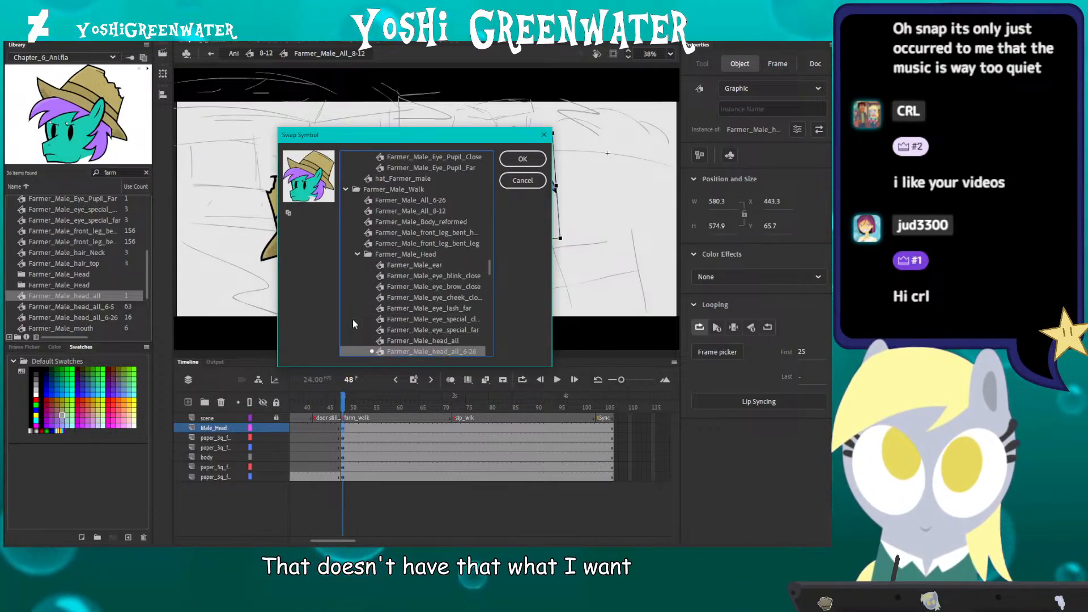
key("Up")
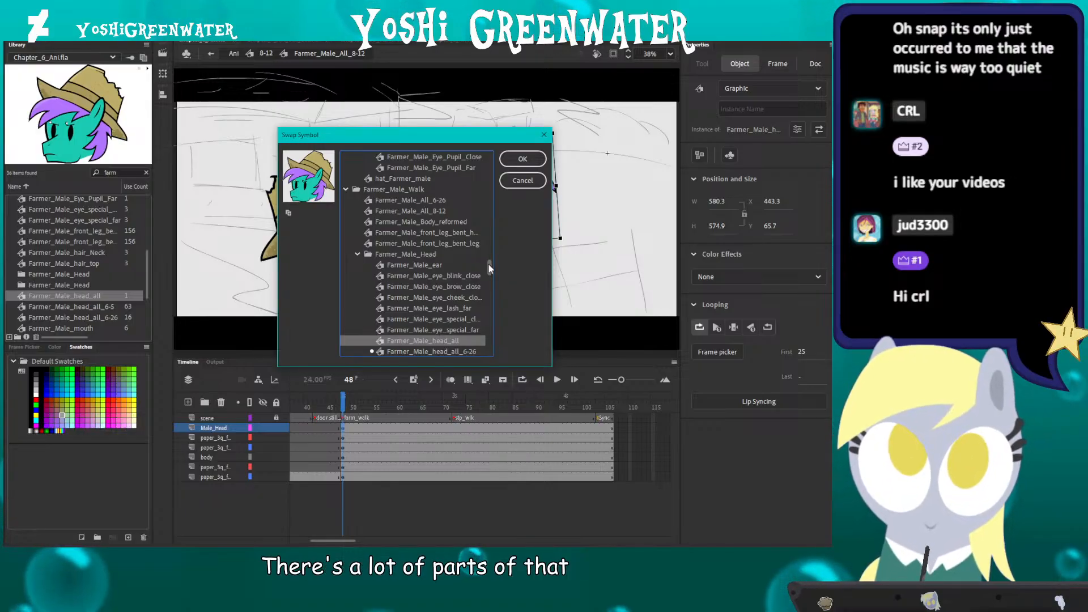
left_click_drag(488, 265, 488, 272)
left_click(518, 180)
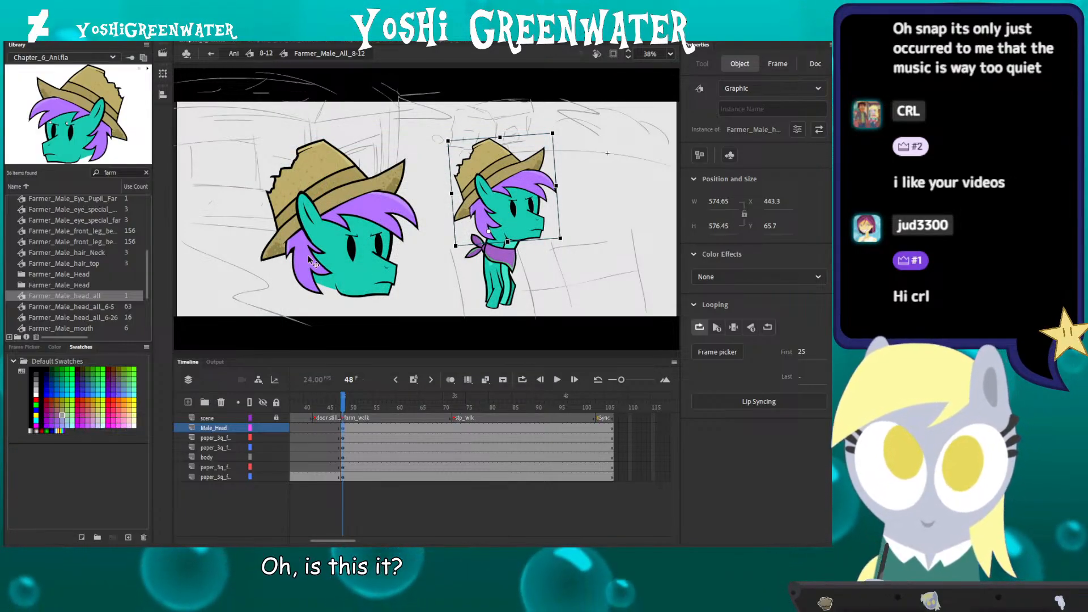
left_click(300, 231)
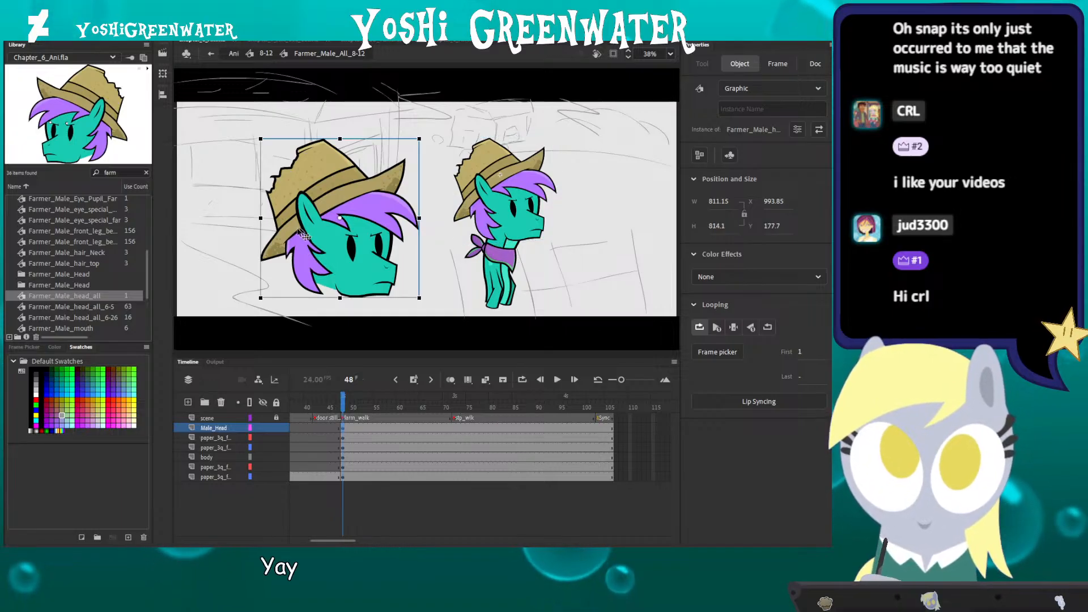
key("Delete")
Step: Inspect the two hat frames in hat_Farmer_male inside the head symbol, and return to Farmer_Male_All_8-12
left_click(484, 179)
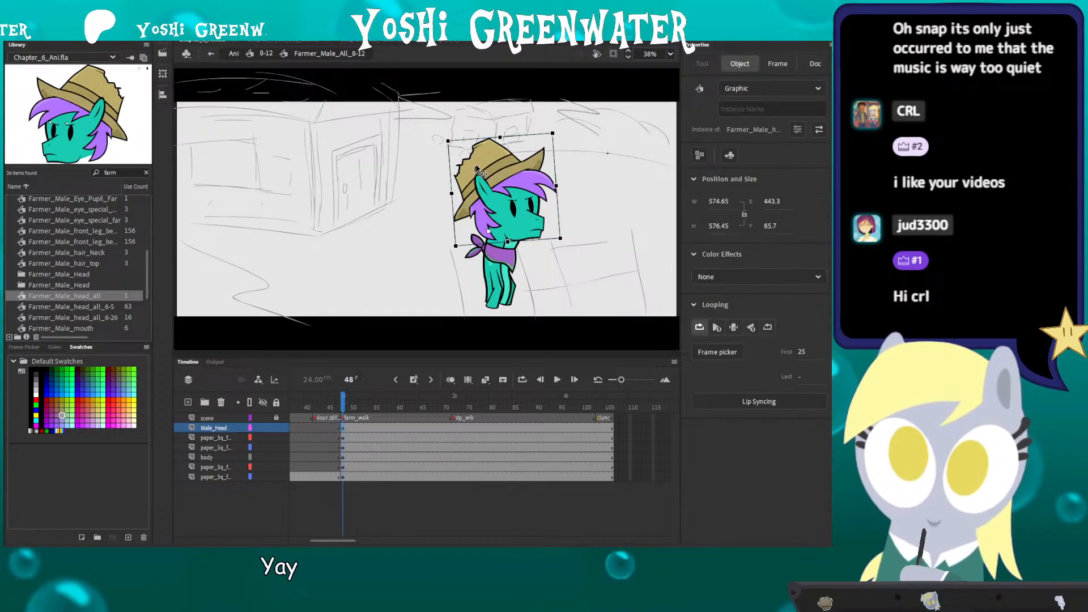
double_click(481, 170)
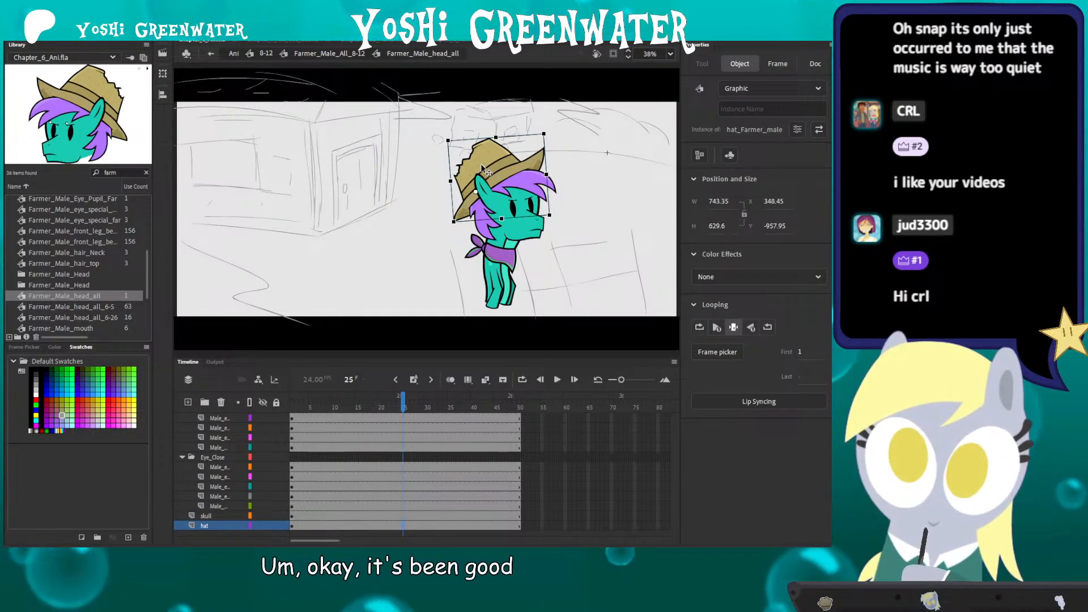
double_click(481, 169)
left_click(296, 404)
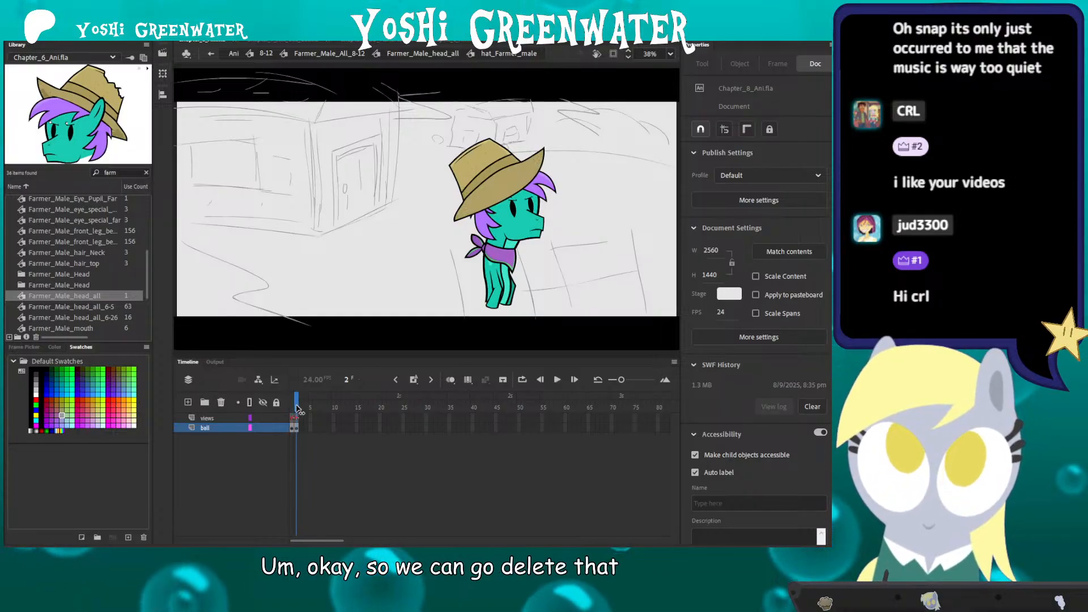
left_click(293, 403)
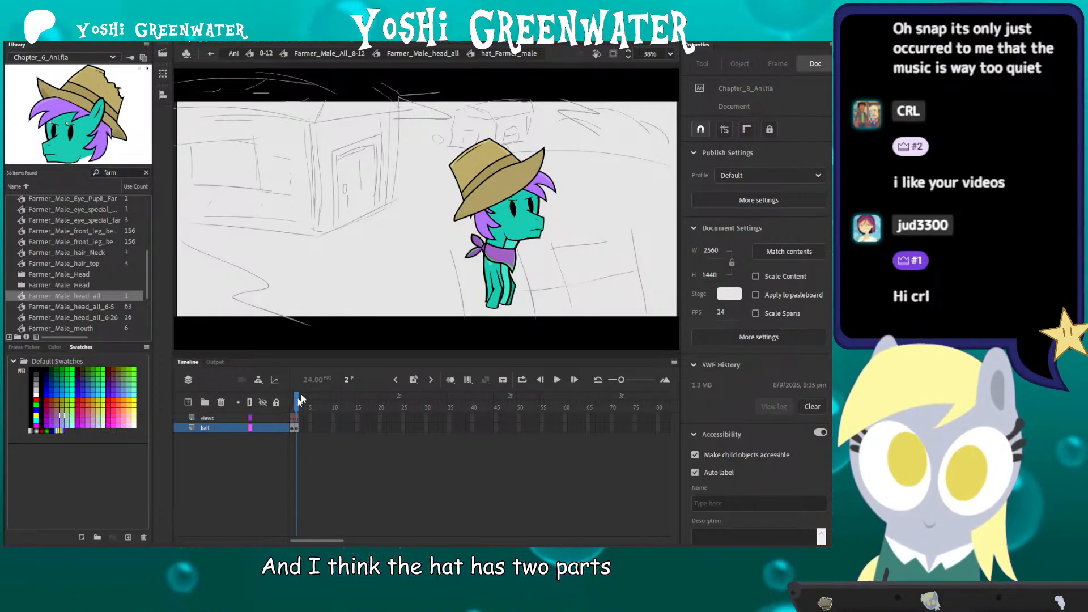
double_click(295, 316)
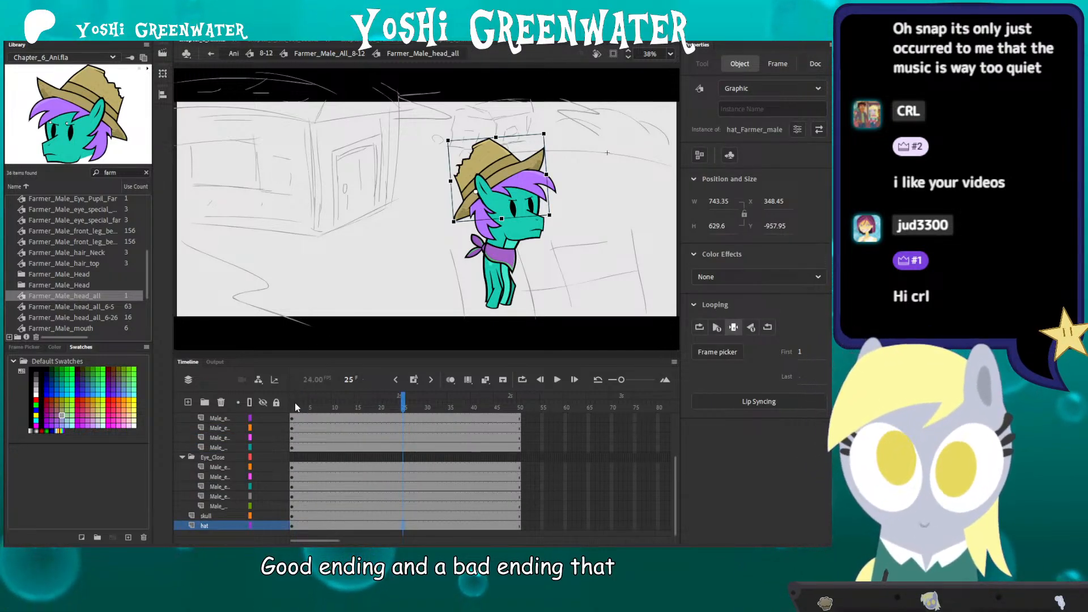
left_click(372, 278)
double_click(372, 274)
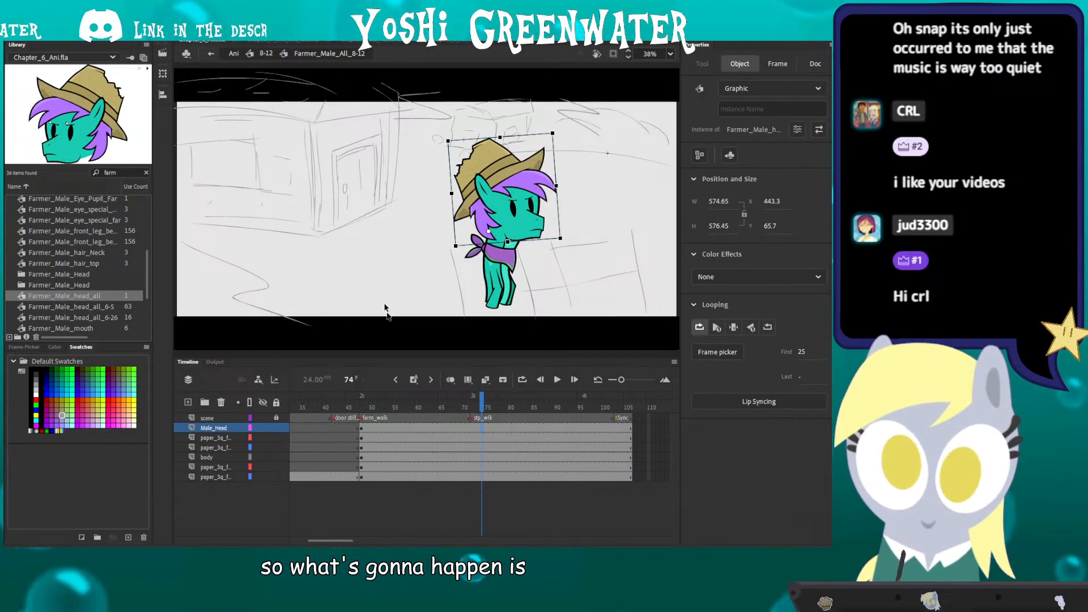
Step: Duplicate the farmer's head symbol at frame 48 under the name Farmer_Male_head_8-12
left_click(363, 407)
left_click(488, 170)
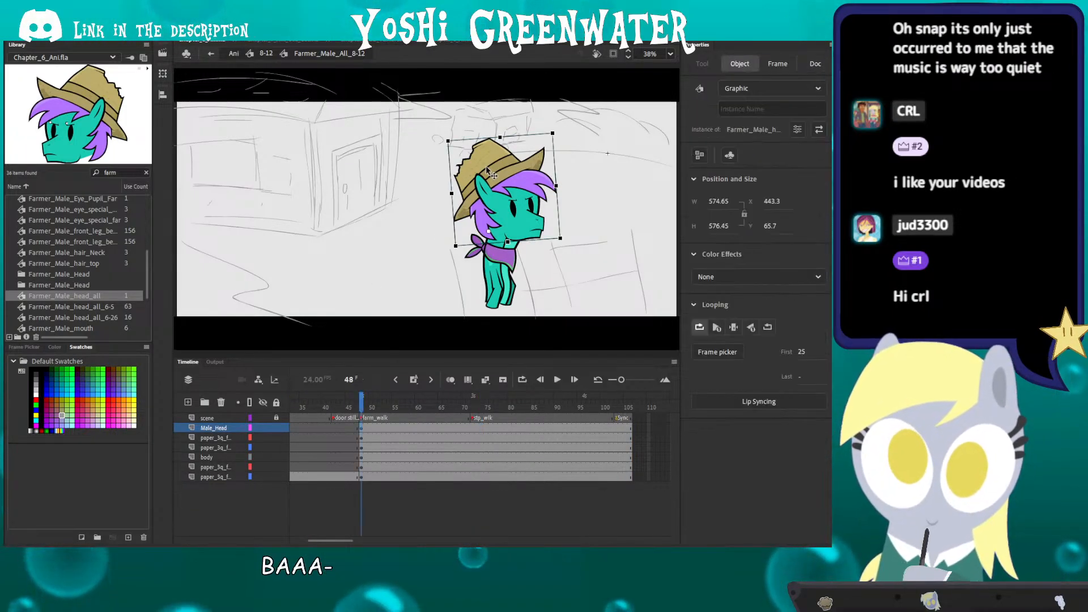
right_click(486, 168)
left_click(496, 470)
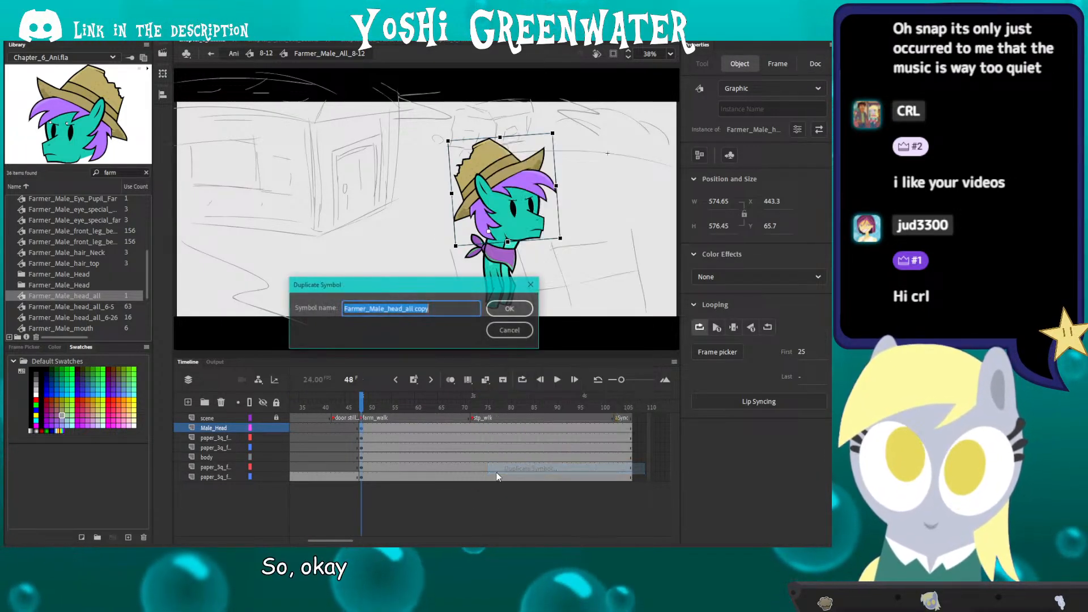
key("Right")
key("BackSpace")
key("BackSpace")
key("BackSpace")
key("BackSpace")
key("BackSpace")
key("BackSpace")
key("BackSpace")
key("BackSpace")
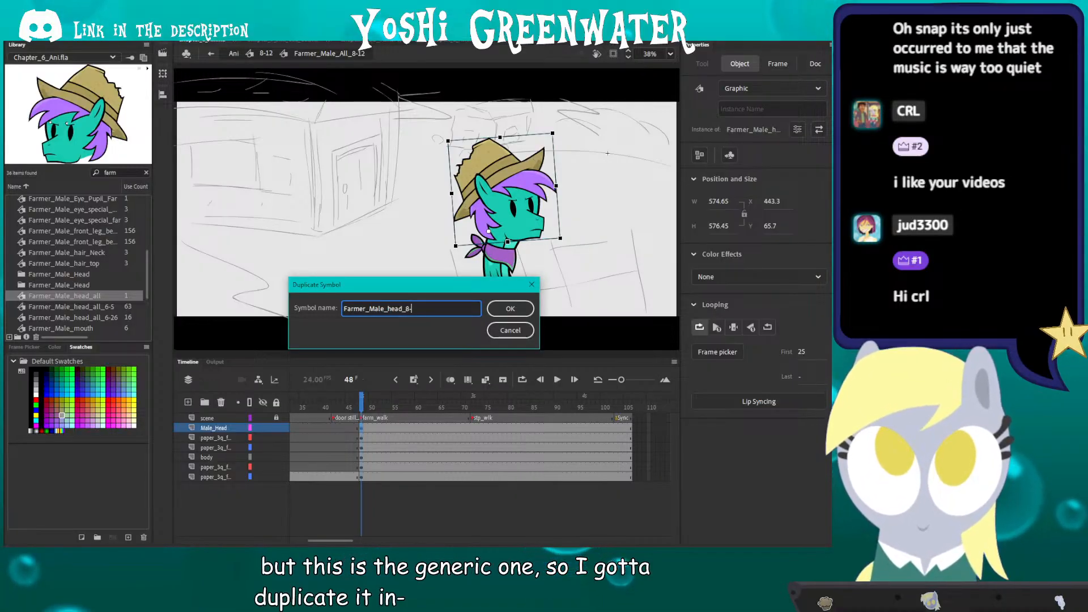
type("8-")
key("Return")
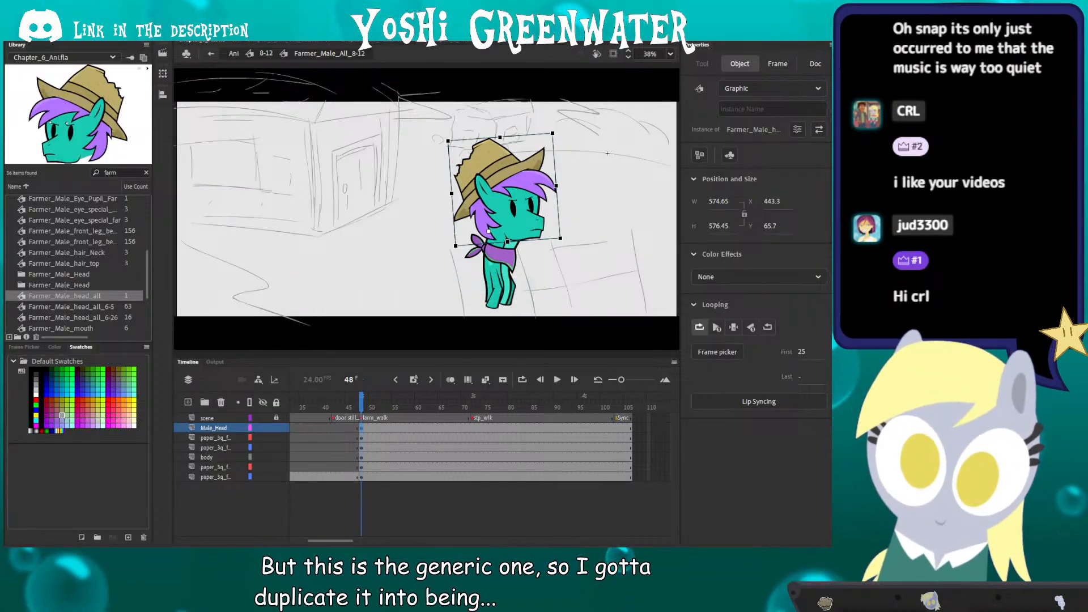
Step: Play through the timeline inside Farmer_Male_head_8-12 and return to frame 48 of Farmer_Male_All_8-12
left_click_drag(381, 360, 387, 371)
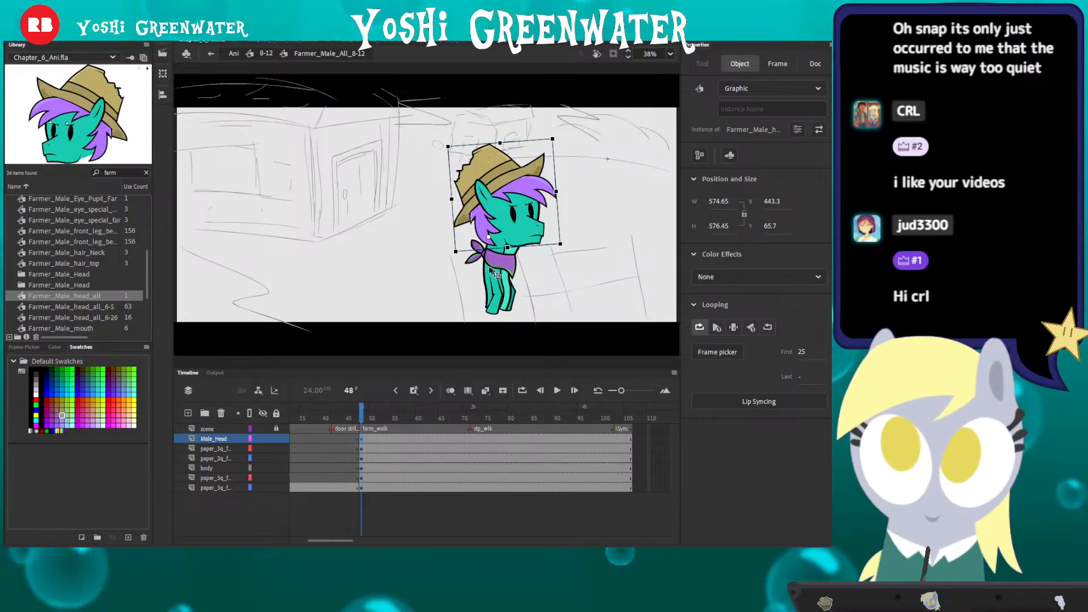
double_click(506, 217)
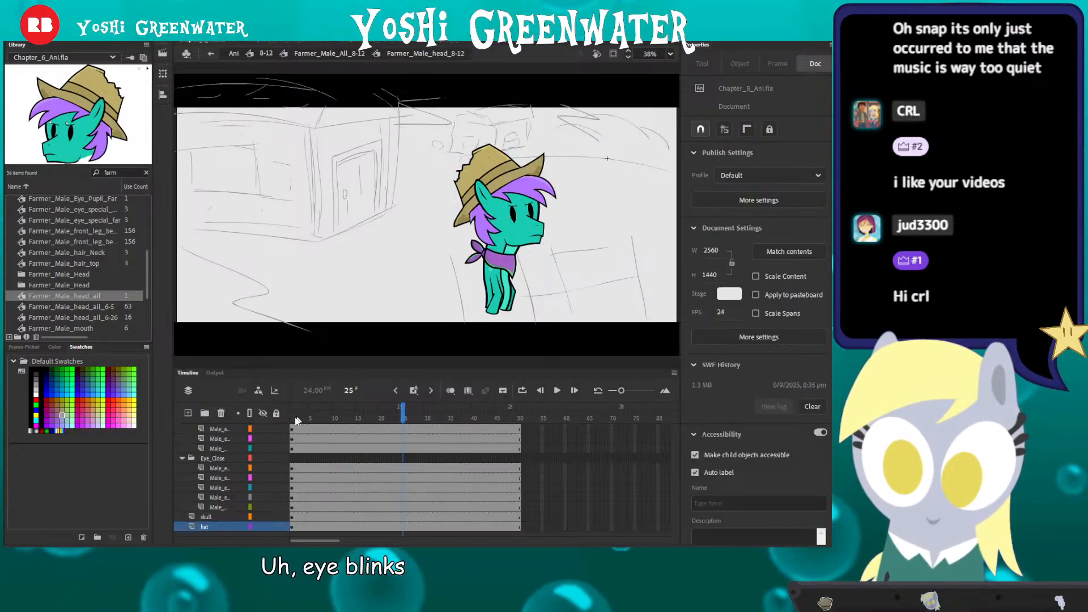
key("Return")
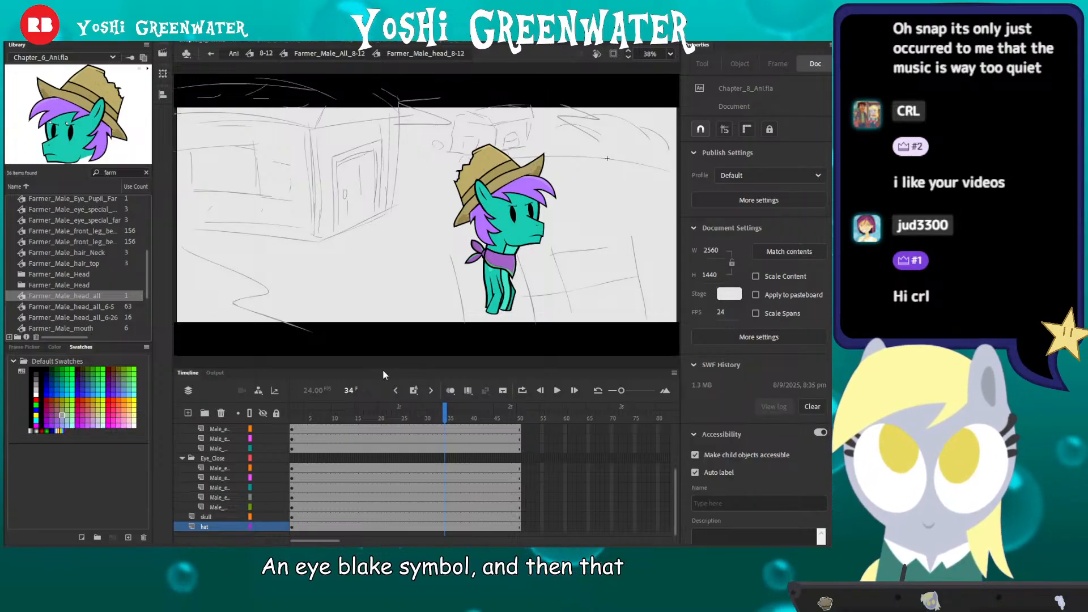
left_click_drag(382, 364, 379, 312)
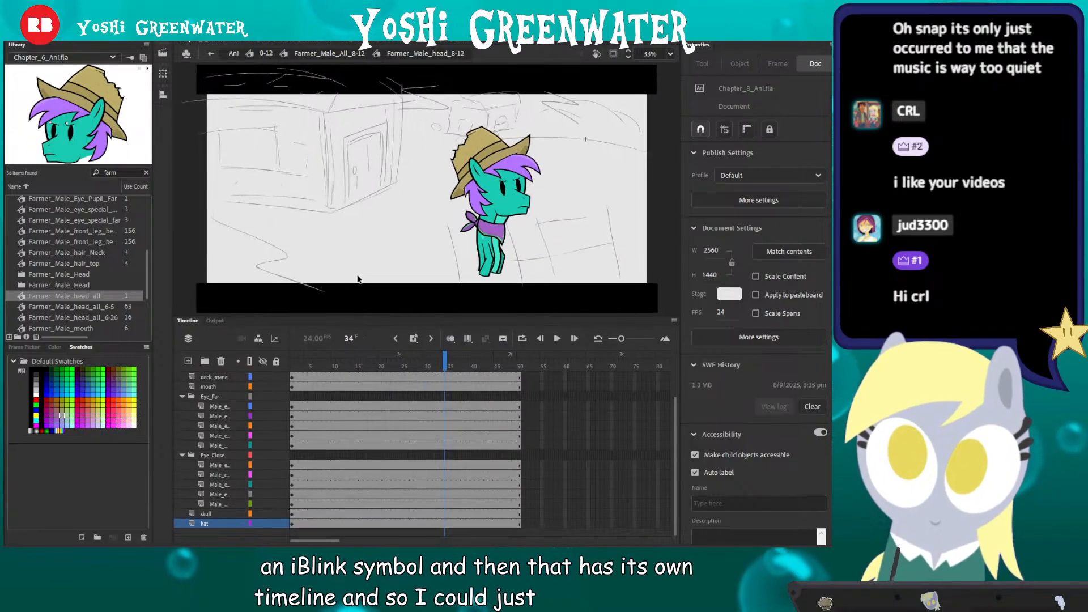
double_click(336, 286)
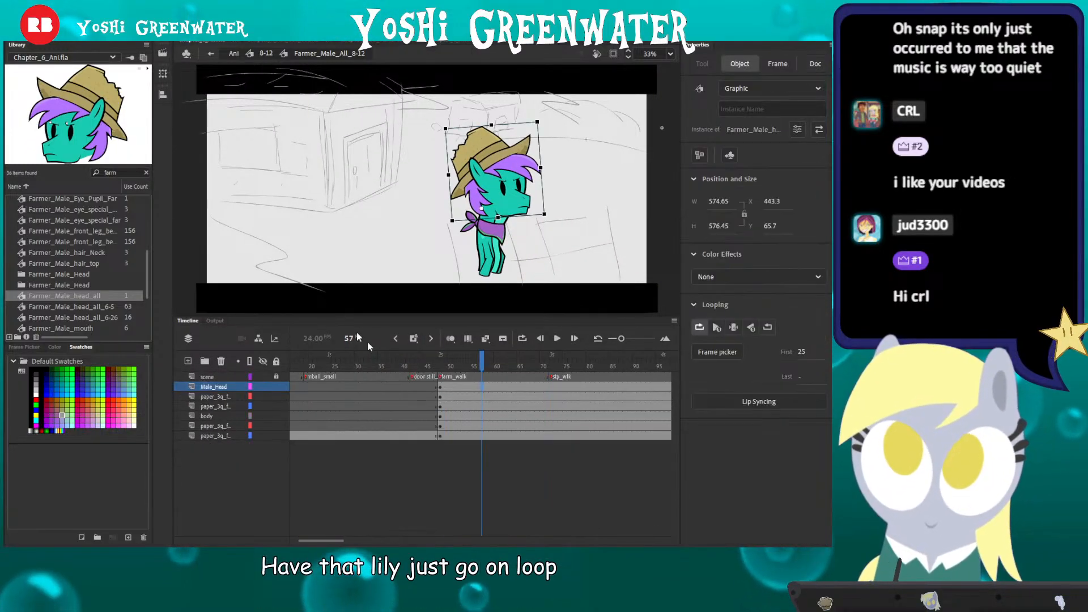
left_click(441, 369)
Step: Tilt the farmer's body and legs slightly at frame 48, lower them beneath the head and skew them a little
left_click(420, 315)
left_click_drag(421, 316, 426, 350)
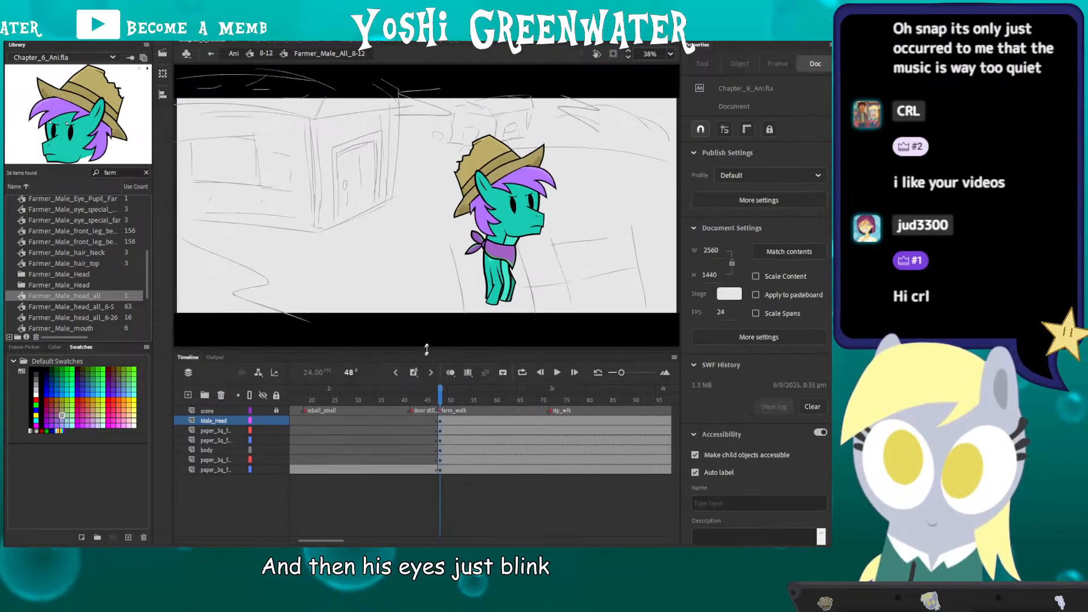
left_click_drag(402, 133, 547, 310)
left_click_drag(424, 272, 377, 269)
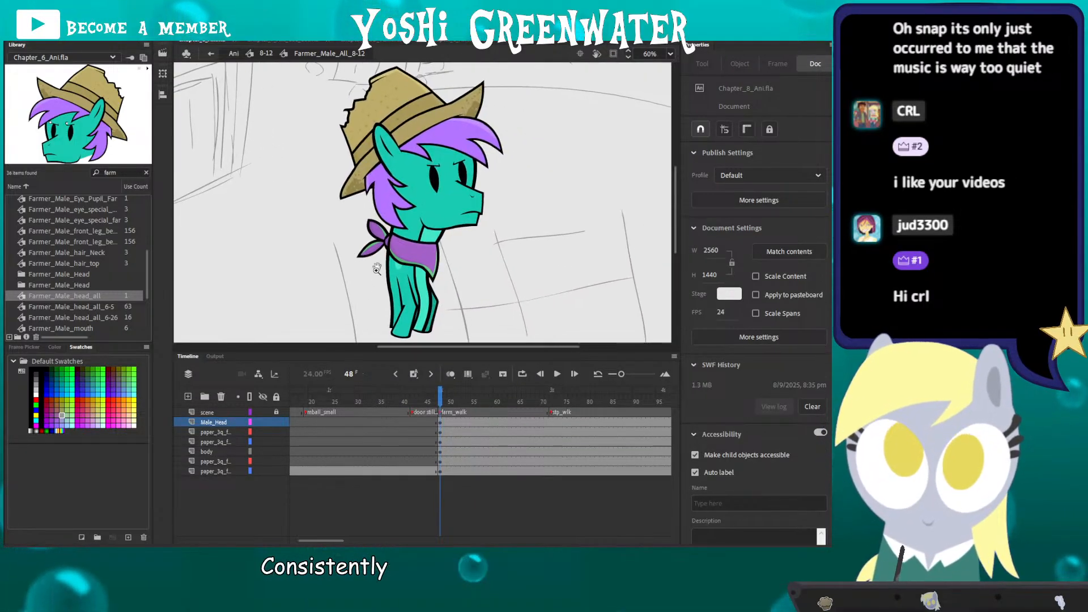
left_click_drag(364, 352, 365, 391)
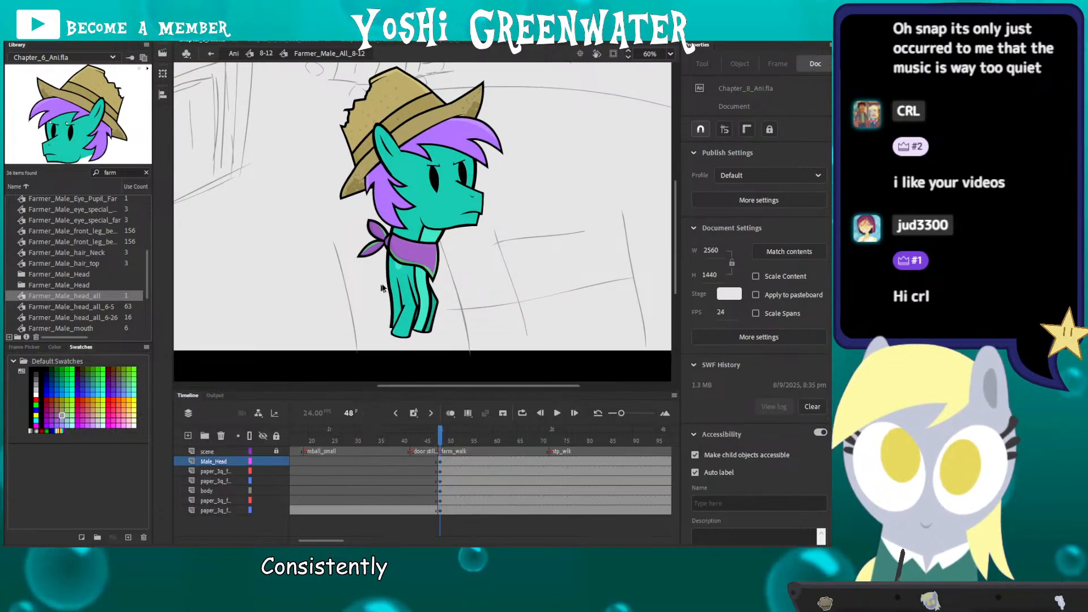
left_click(404, 262)
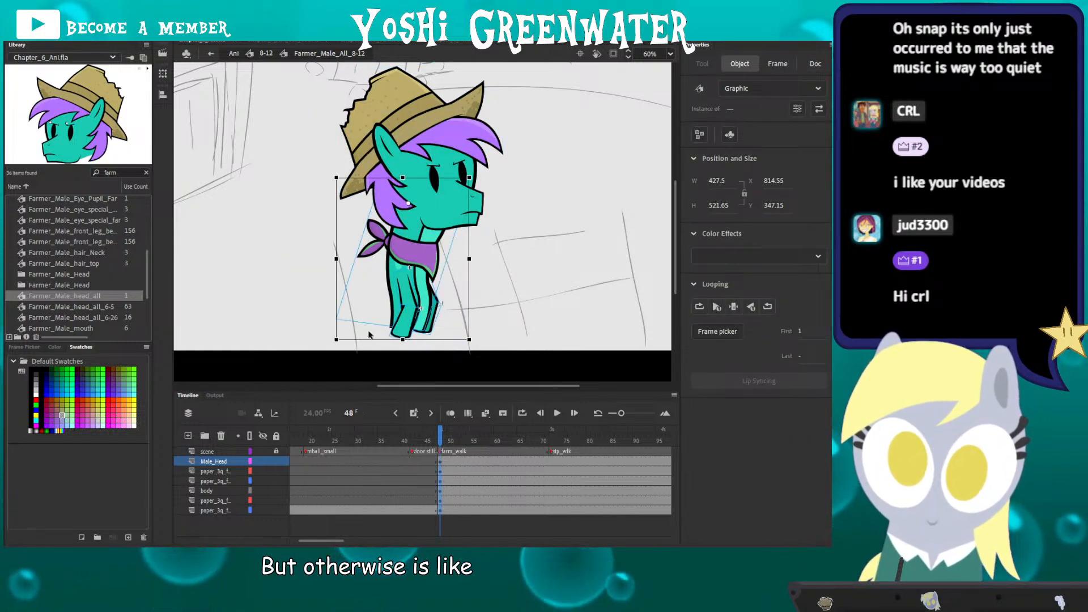
left_click_drag(329, 344, 311, 340)
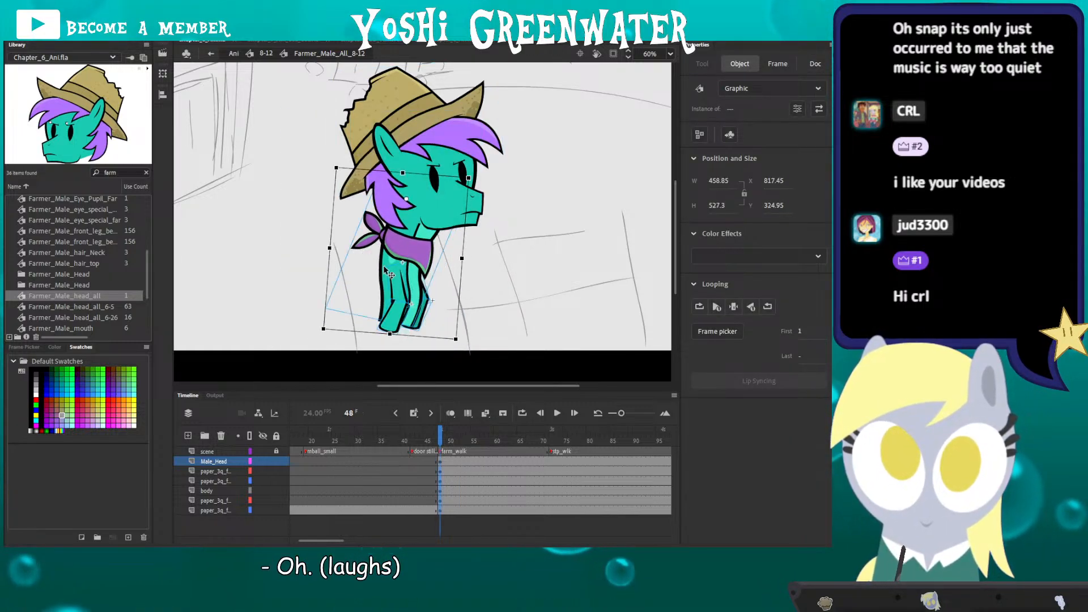
left_click_drag(386, 266, 387, 290)
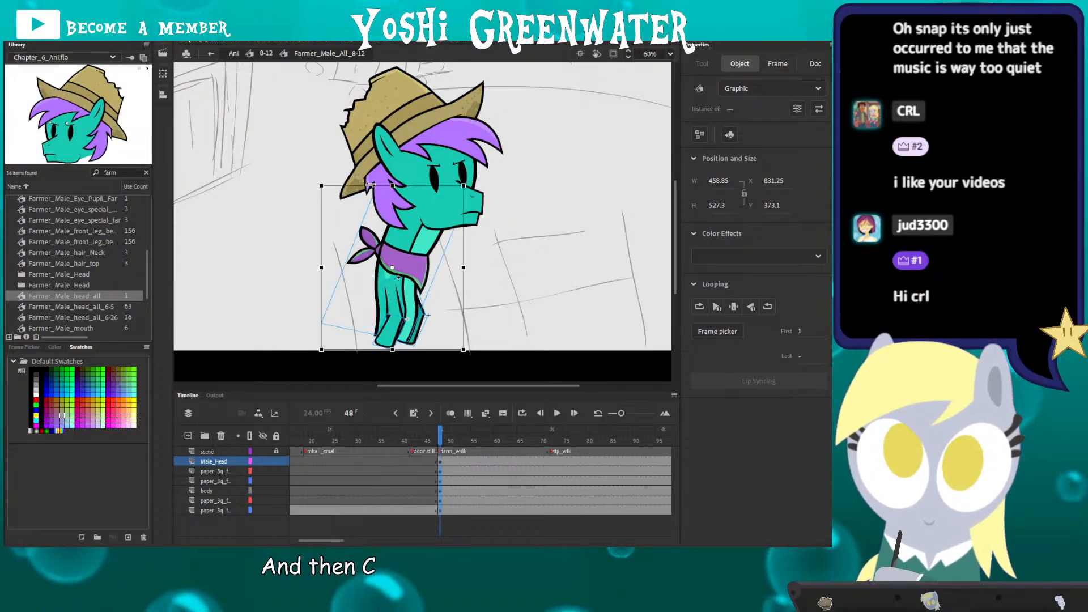
left_click_drag(347, 349, 341, 347)
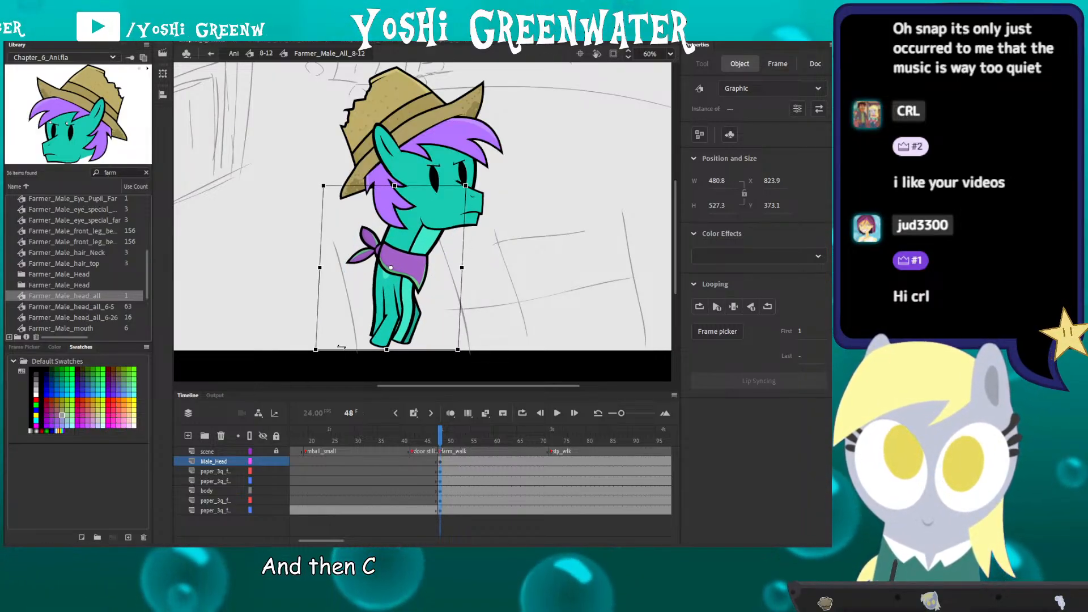
left_click_drag(319, 284, 318, 276)
left_click(301, 274)
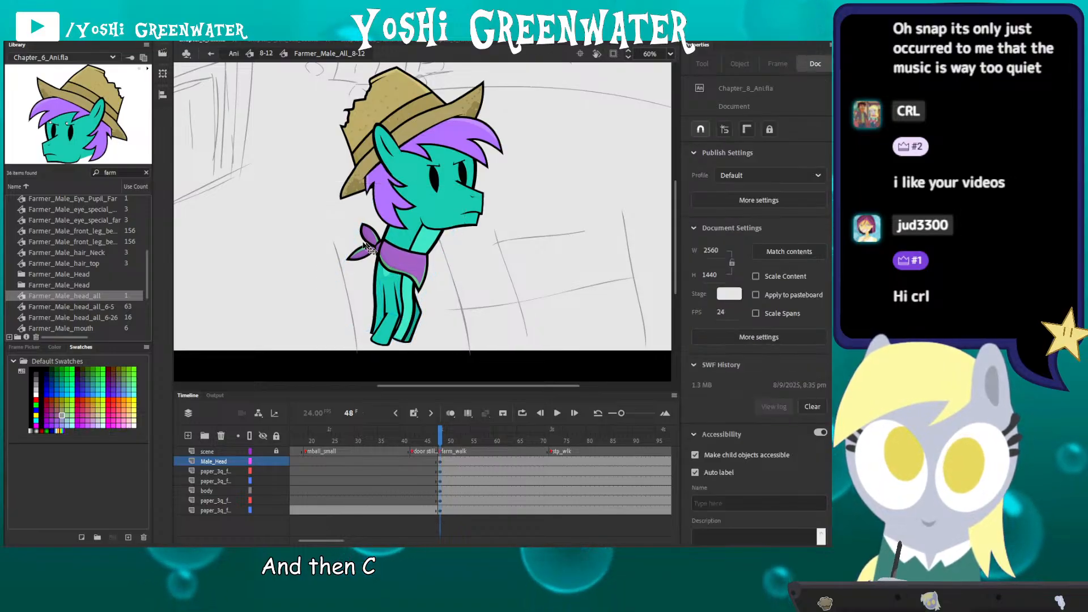
Step: Compare the two frames of Farmer_Male_Body_reformed and move the bandana slightly up the neck on frame 1
left_click(368, 248)
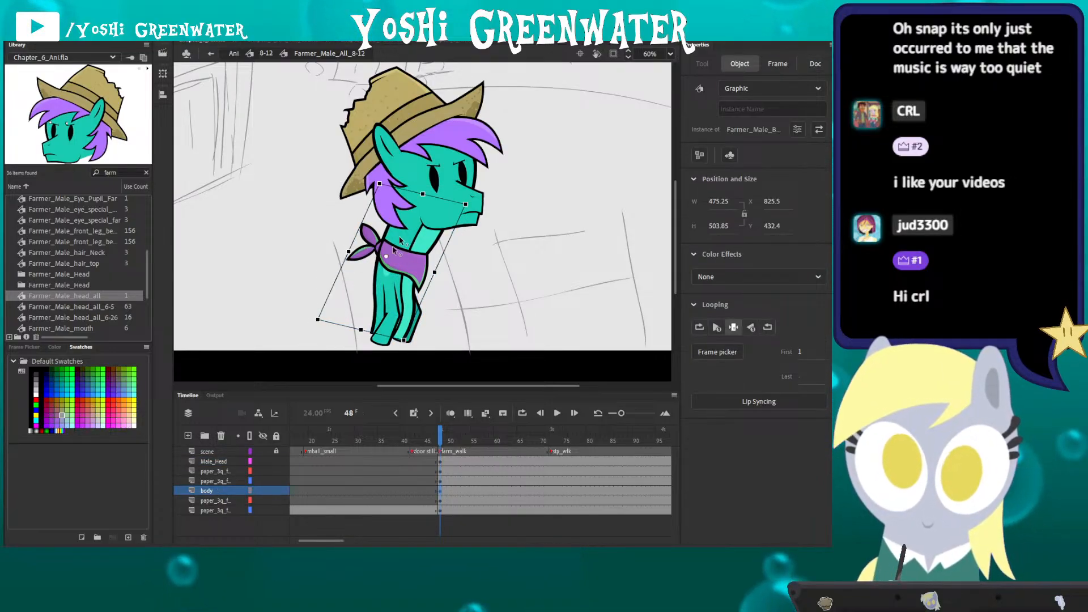
double_click(368, 255)
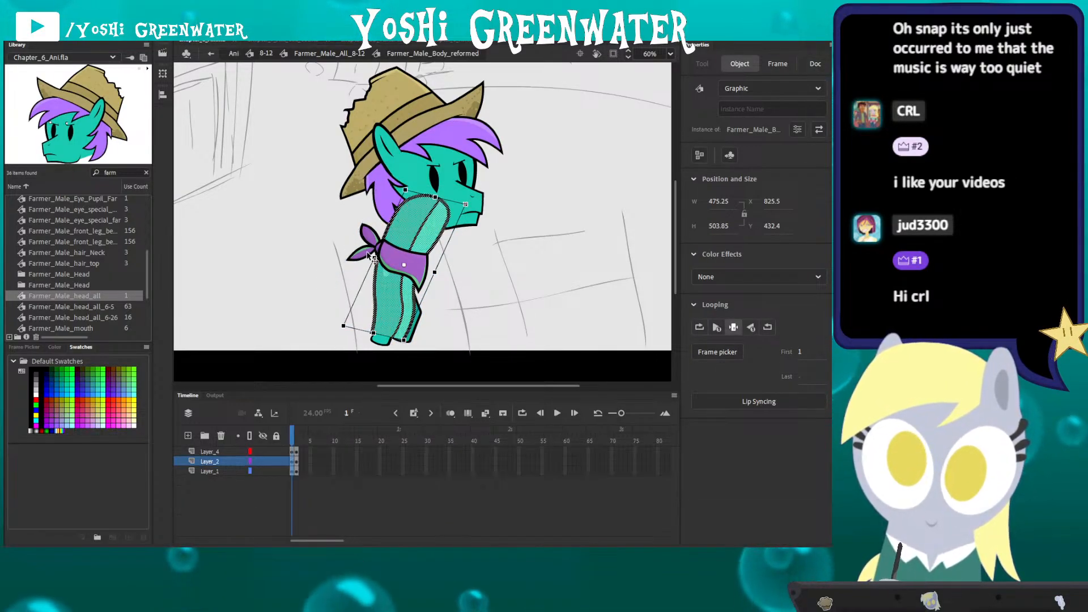
left_click(293, 461)
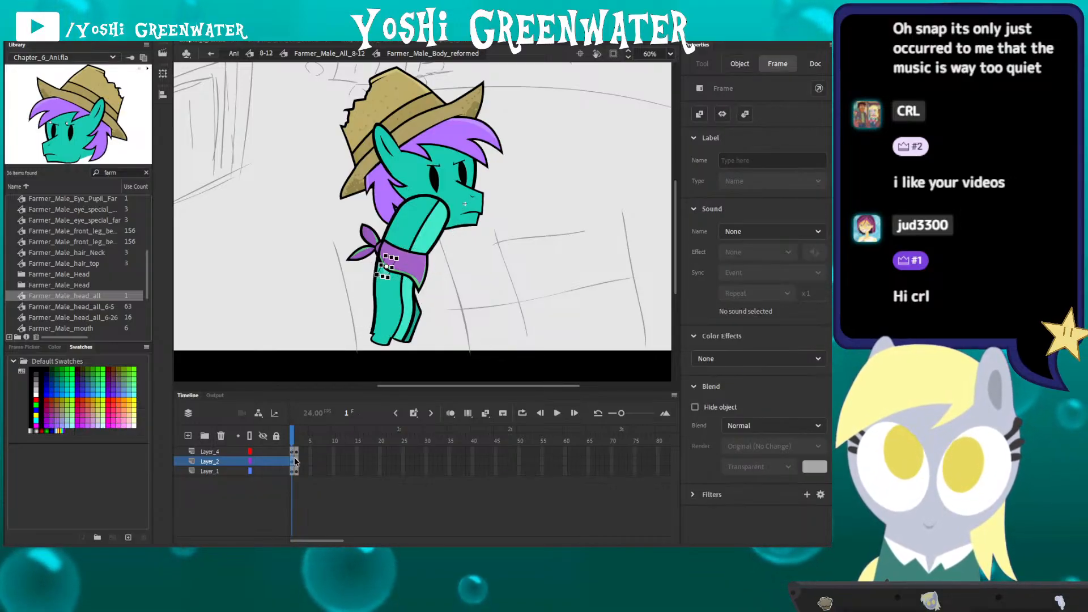
left_click(297, 454)
left_click(252, 331)
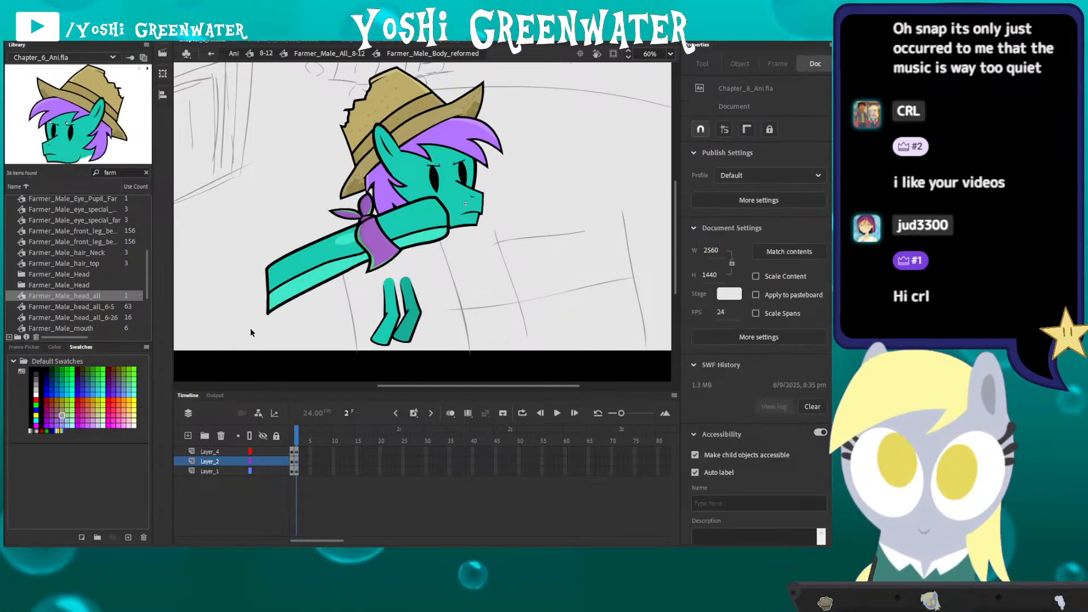
left_click(294, 453)
left_click_drag(361, 256, 387, 220)
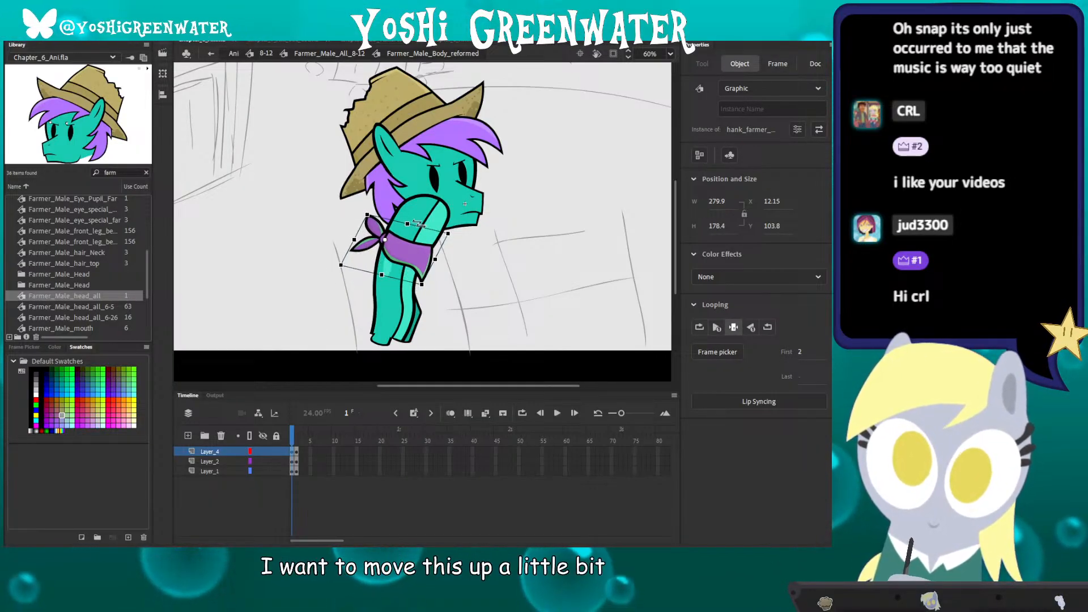
Step: Return to Farmer_Male_All_8-12 and move both parts of the near front leg slightly up and left at frame 48
double_click(303, 274)
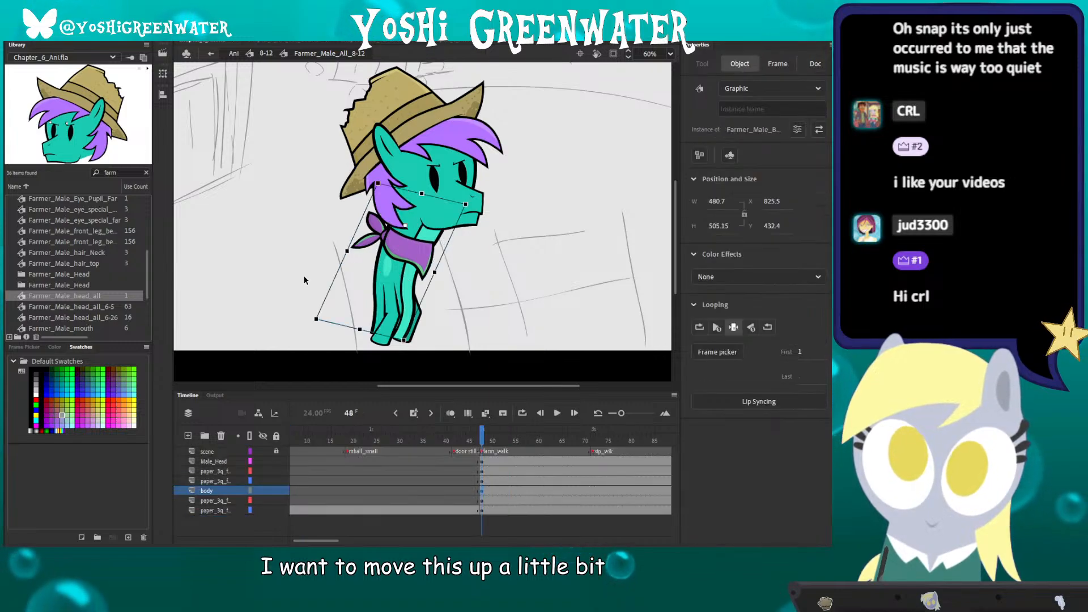
left_click(391, 310)
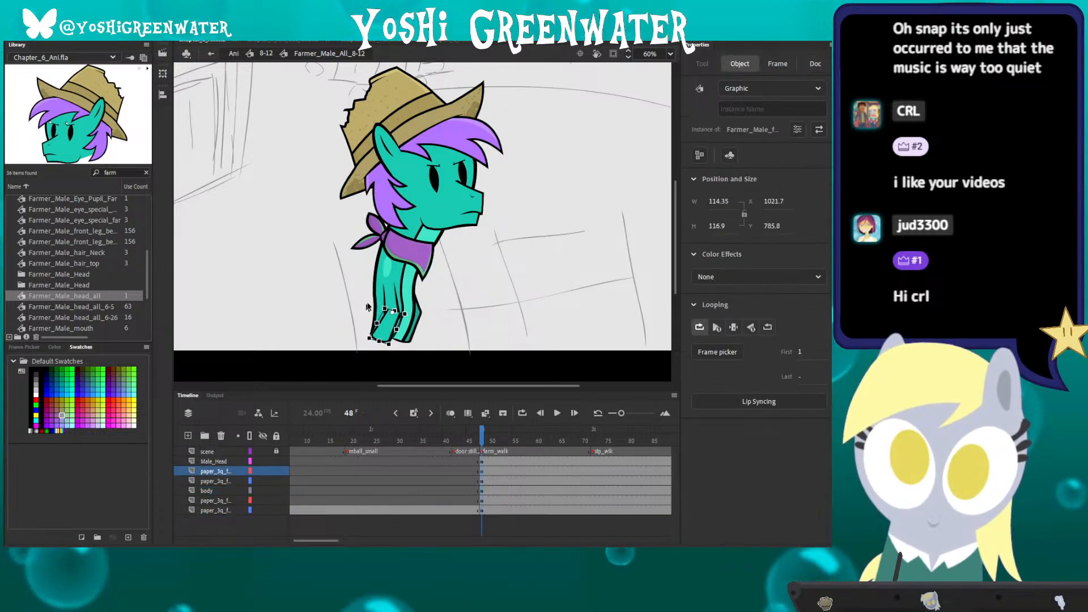
left_click(371, 309)
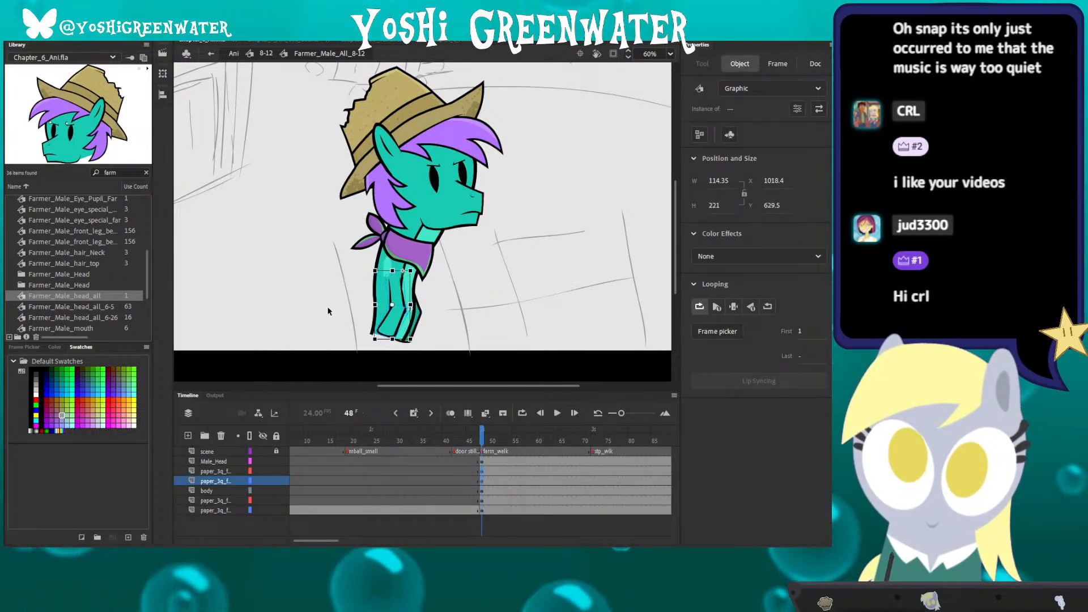
left_click(323, 308)
Step: Move the farmer's far front leg slightly up and to the right at frame 48
left_click(481, 510)
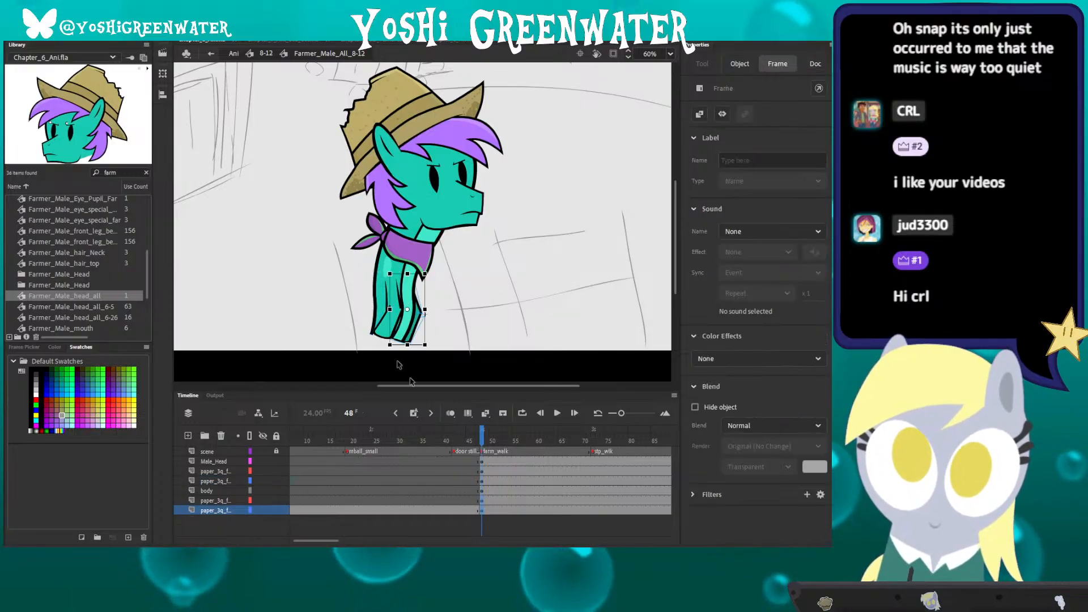
key("shift+Right")
key("shift+Up")
key("shift+Up")
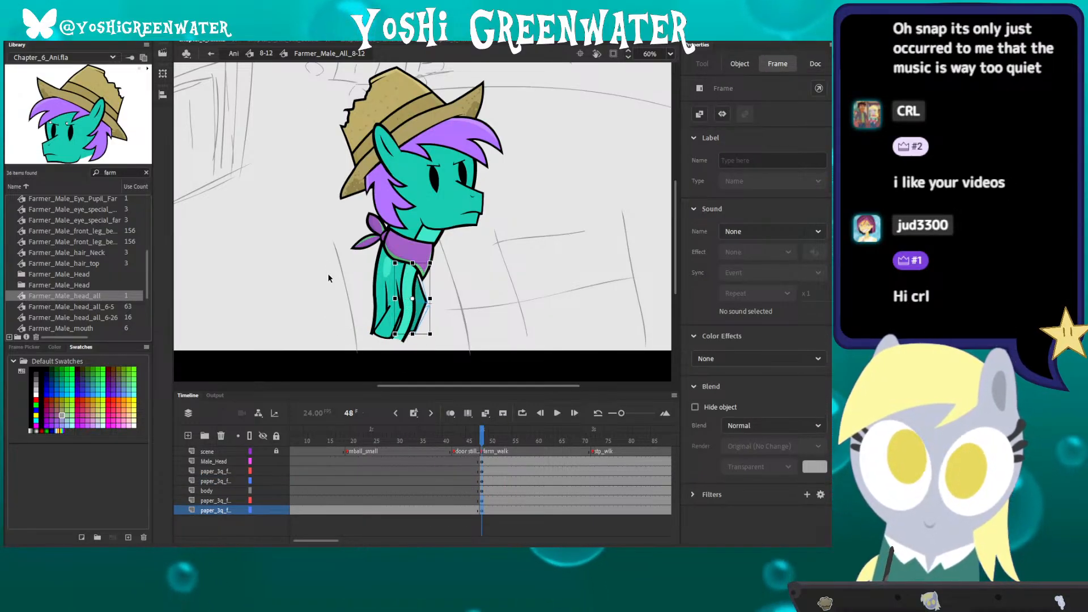
left_click(323, 283)
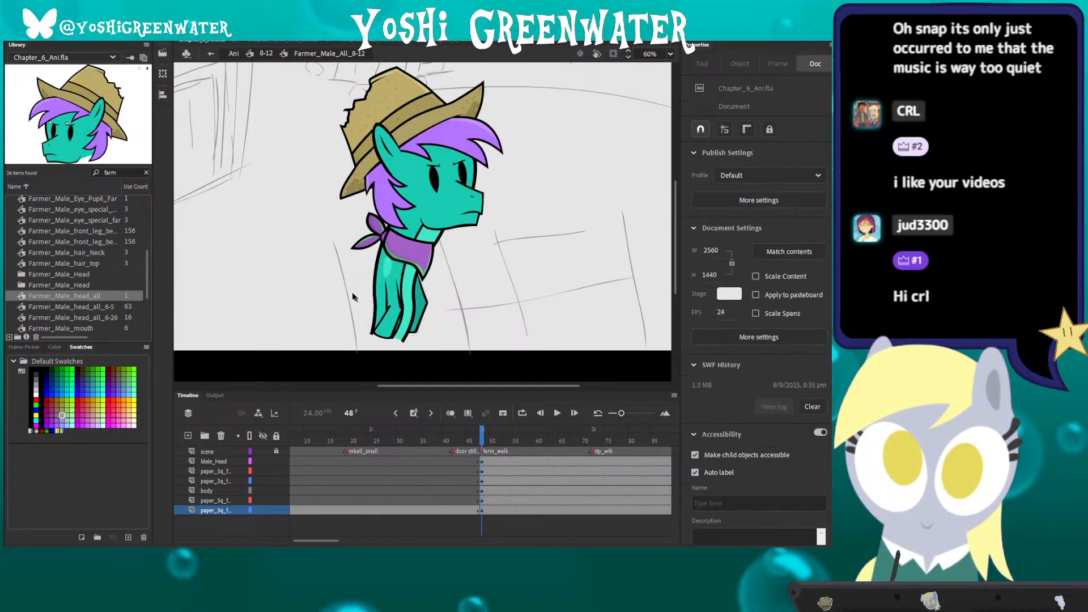
left_click_drag(353, 297, 326, 296)
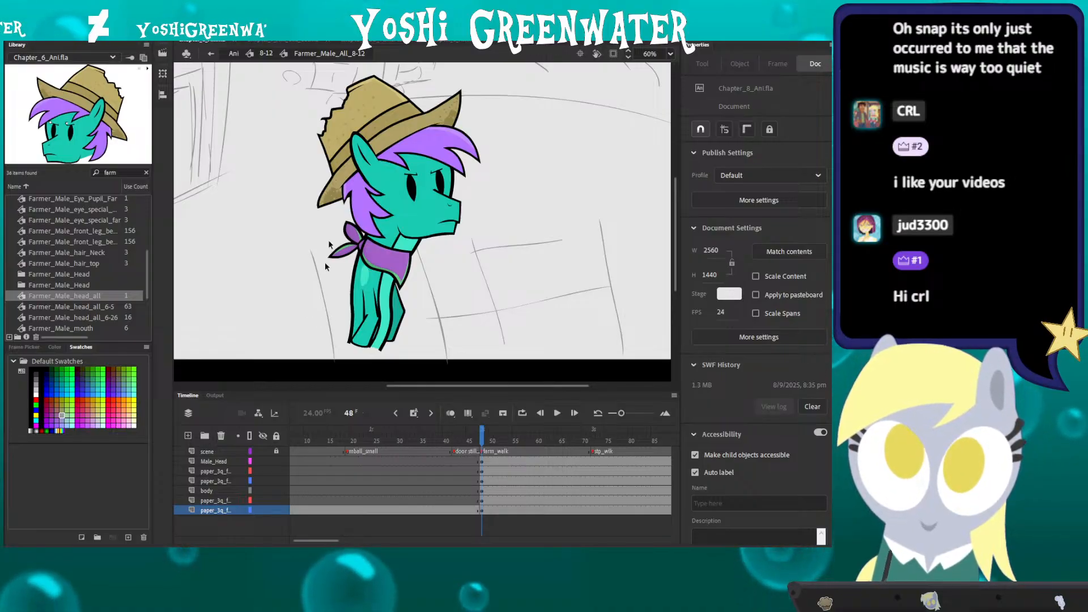
Step: Rotate the farmer's head slightly clockwise at frame 48 and nudge it a little to the left
left_click(321, 157)
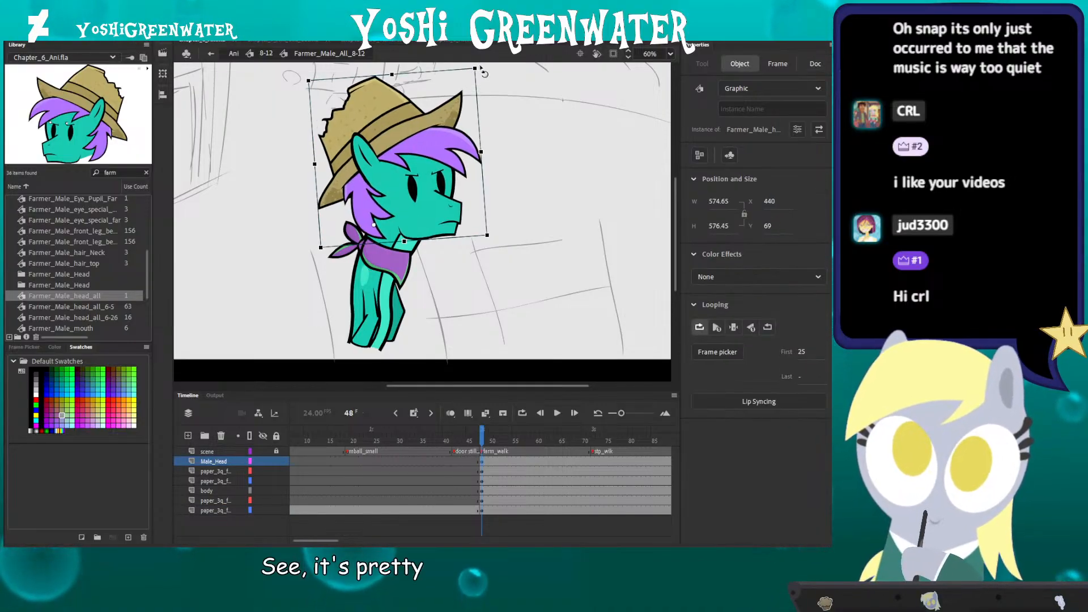
left_click_drag(481, 68, 489, 74)
key("Left")
key("Left")
key("Left")
key("Left")
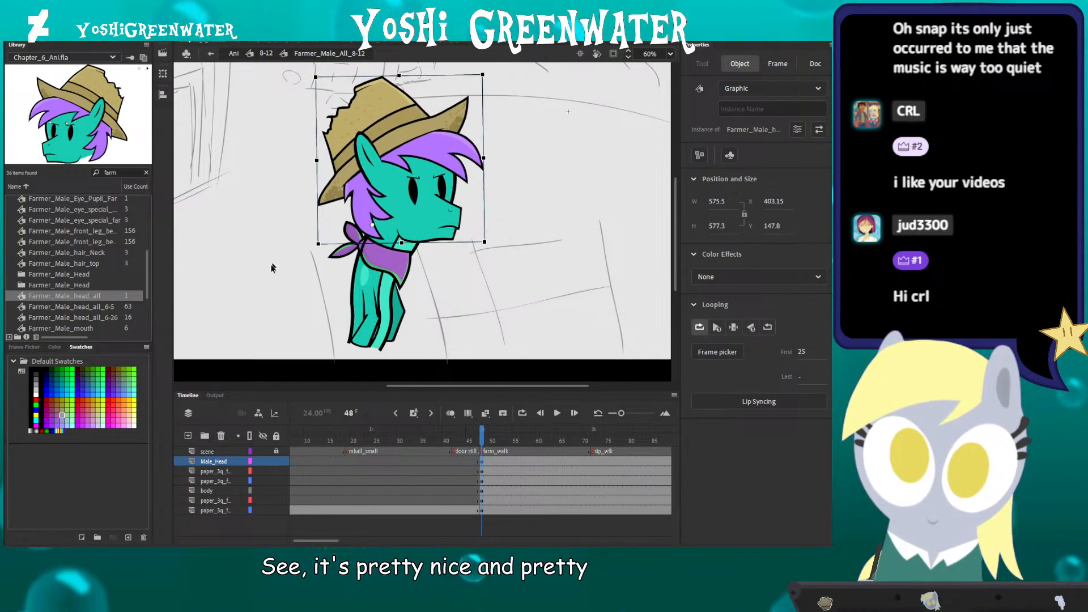
left_click(302, 298)
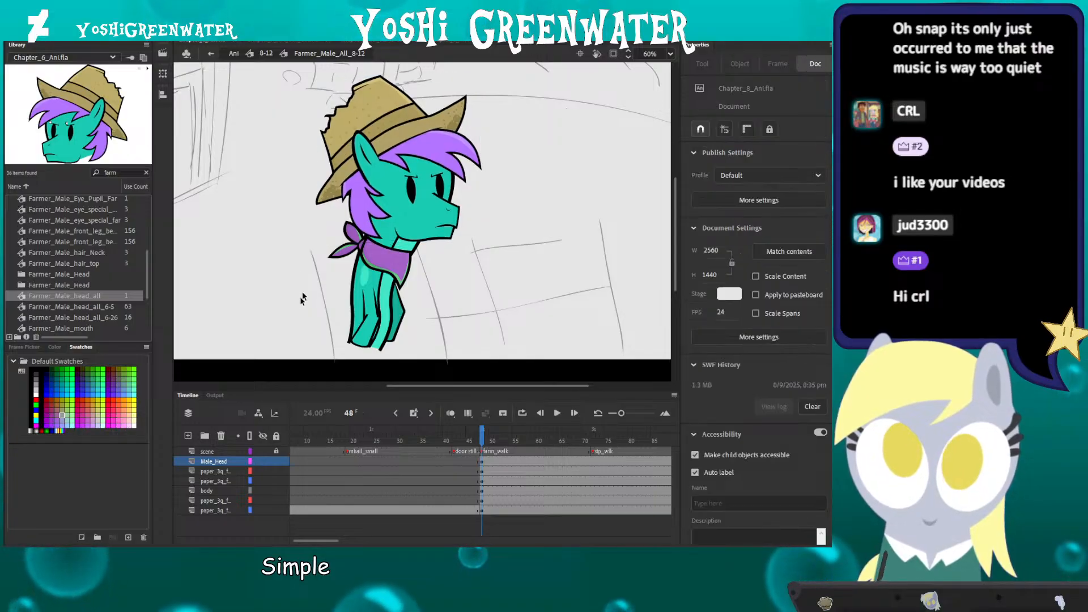
Step: Check the adjusted standing pose and save Chapter_6_Ani.fla
left_click_drag(304, 293, 295, 292)
left_click(353, 332)
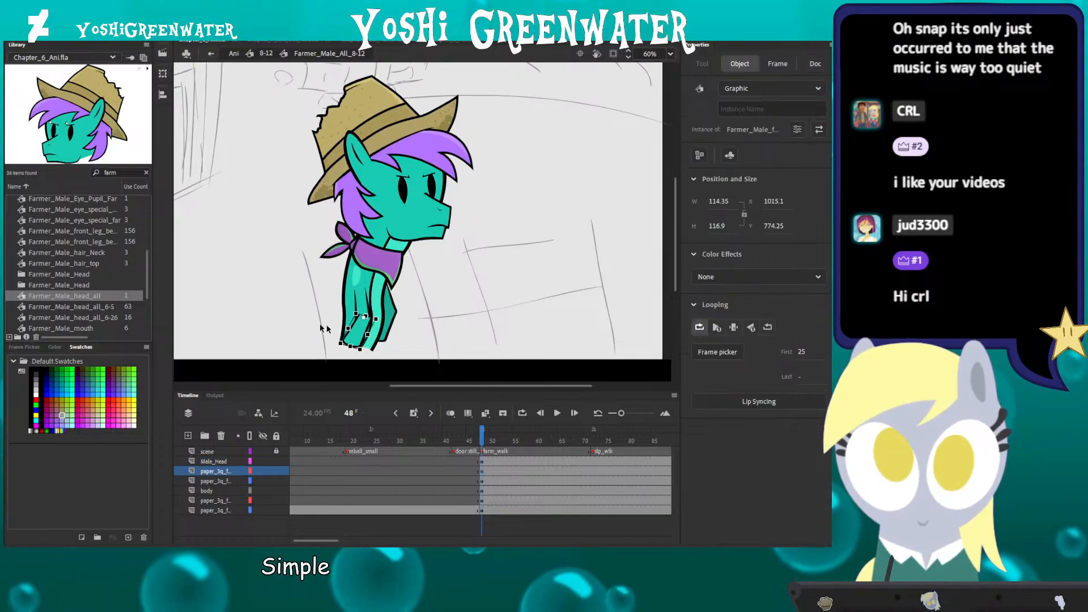
left_click(295, 331)
left_click_drag(318, 540, 325, 540)
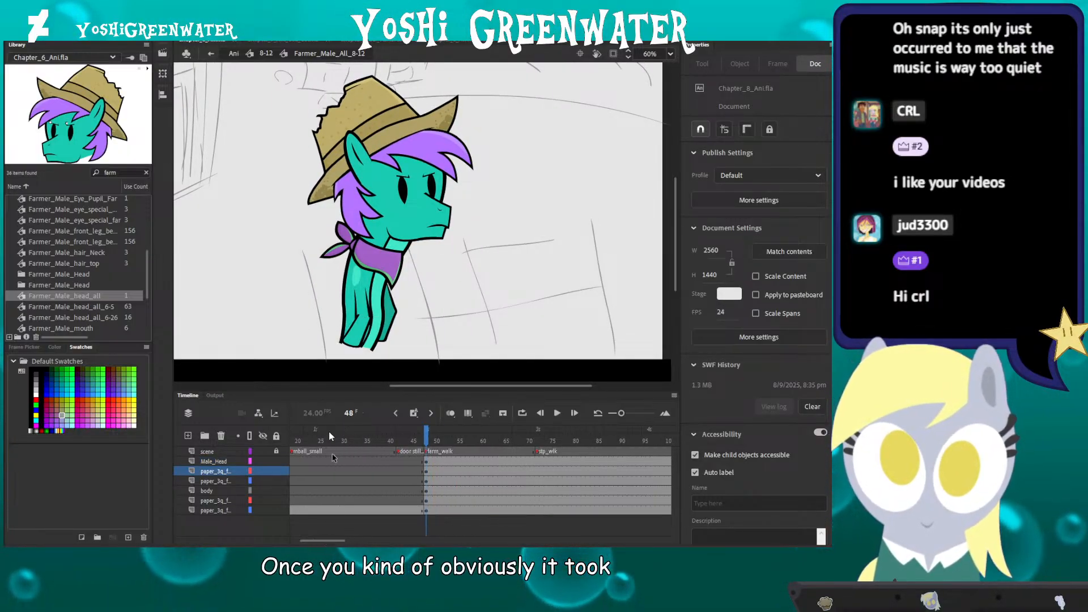
left_click_drag(289, 272, 265, 275)
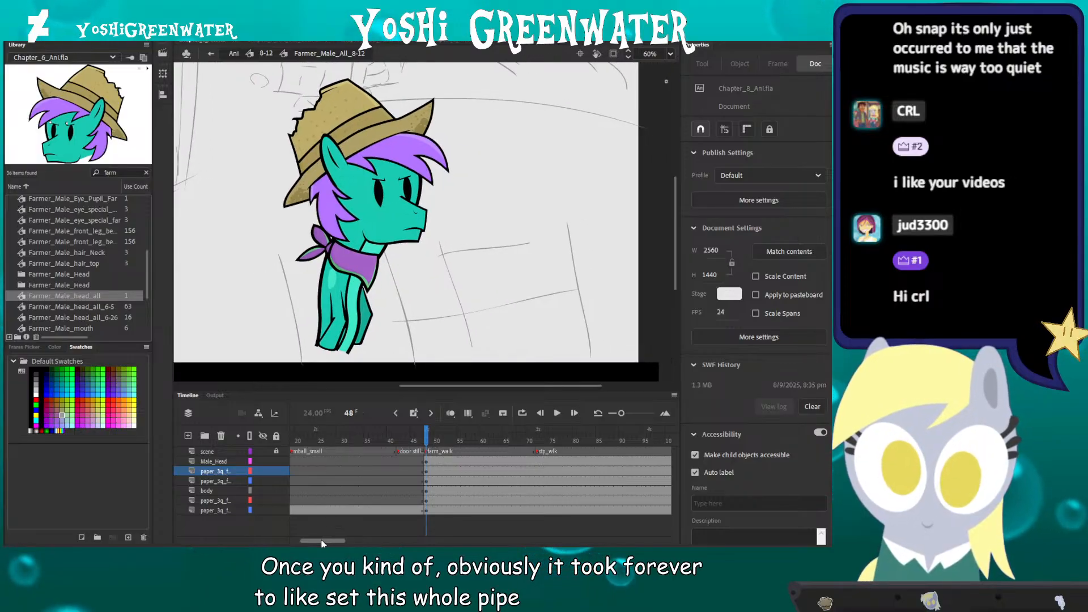
left_click_drag(321, 543, 327, 542)
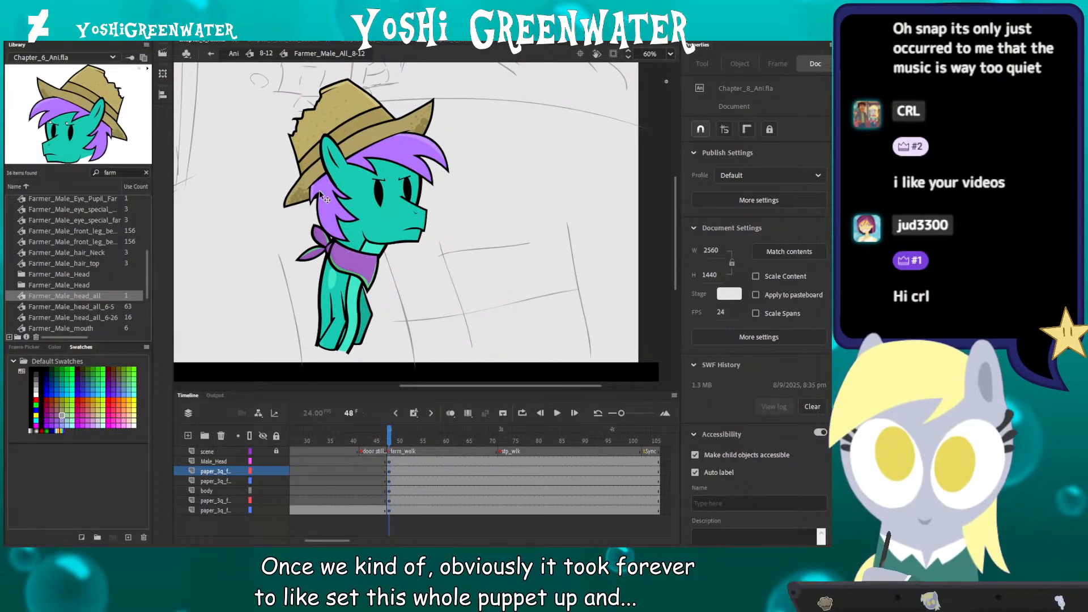
key("ctrl+s")
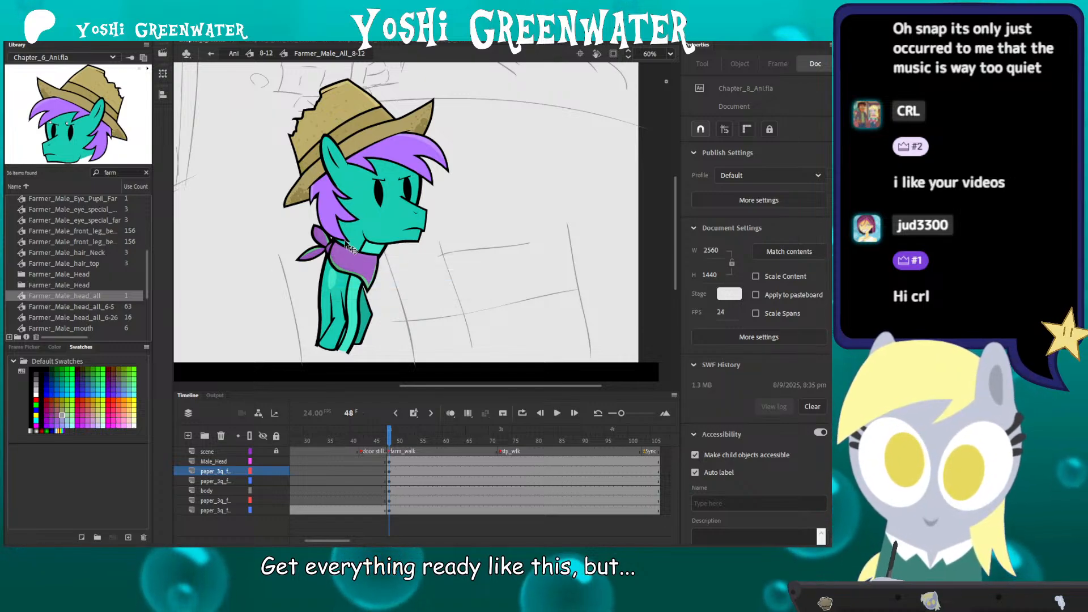
Step: Insert keyframes on all the farmer's head, leg and body layers at frame 72, where the stp_wlk label starts
left_click_drag(399, 437, 501, 445)
left_click_drag(500, 511, 500, 462)
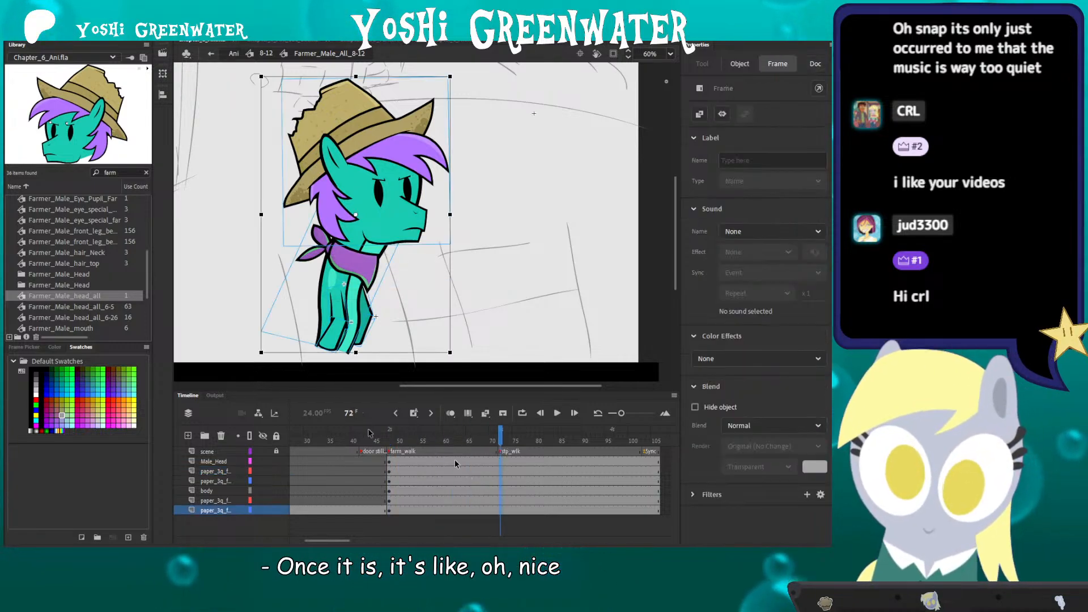
key("F6")
left_click(217, 310)
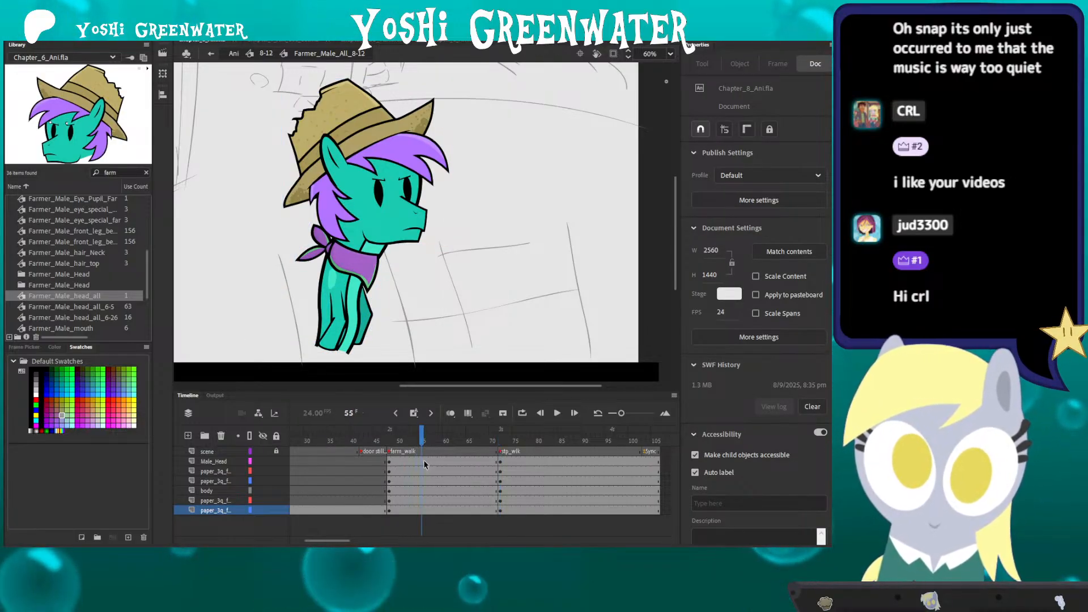
Step: Insert keyframes on all the farmer's layers at frames 55 and 67 and at one frame midway between them
left_click_drag(425, 514, 422, 462)
key("F6")
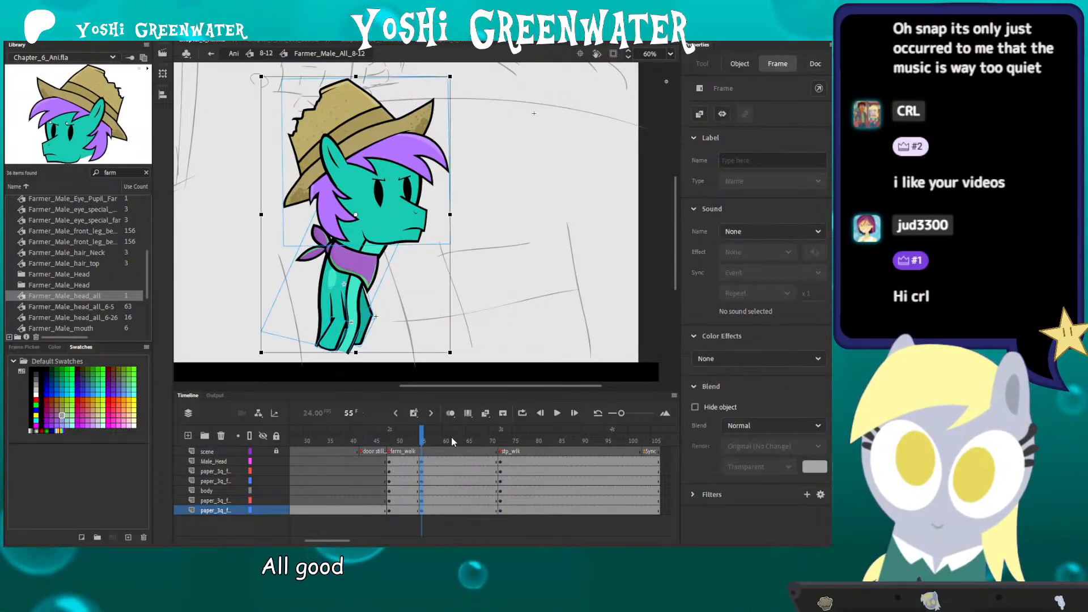
left_click(450, 463)
key("F6")
left_click(474, 463)
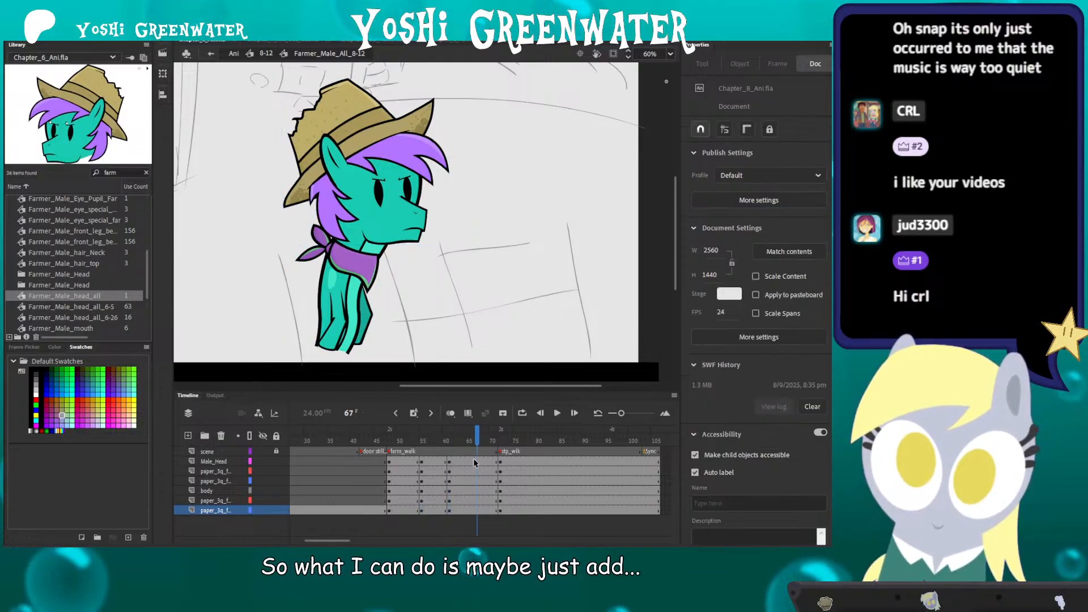
key("F6")
Step: Lower all the farmer's parts slightly on the keyframes at frames 55 and 67
left_click(421, 437)
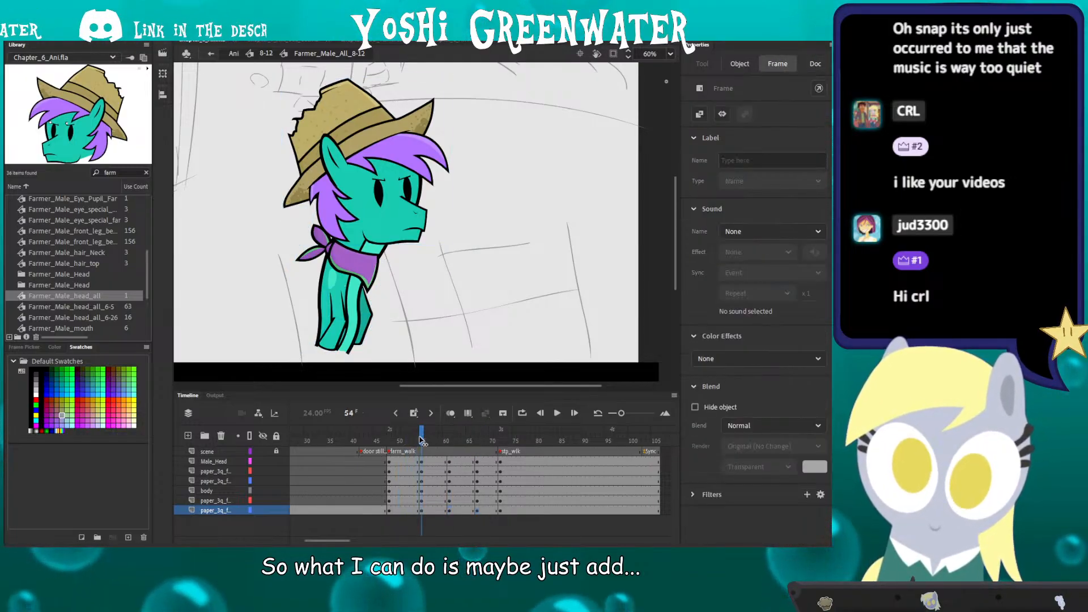
key("ctrl+a")
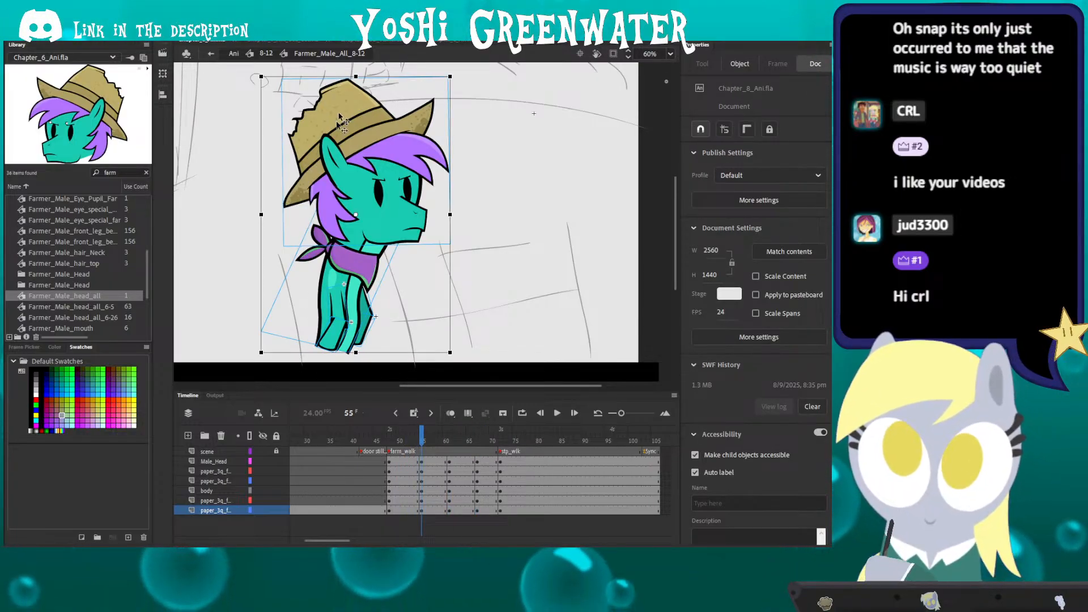
left_click_drag(421, 462, 422, 511)
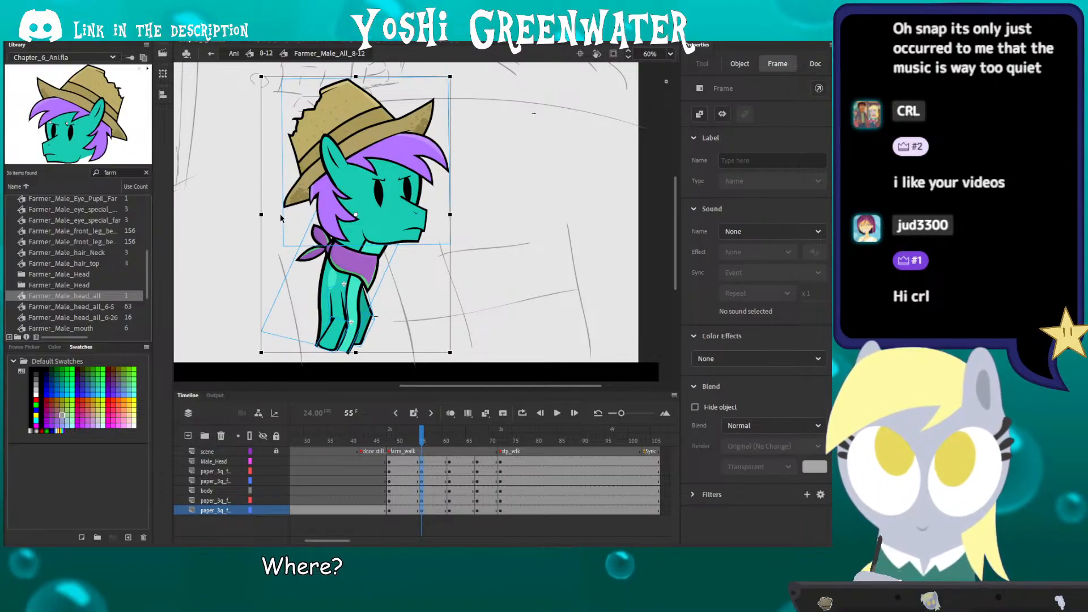
key("Down")
key("Down")
key("Down")
key("Down")
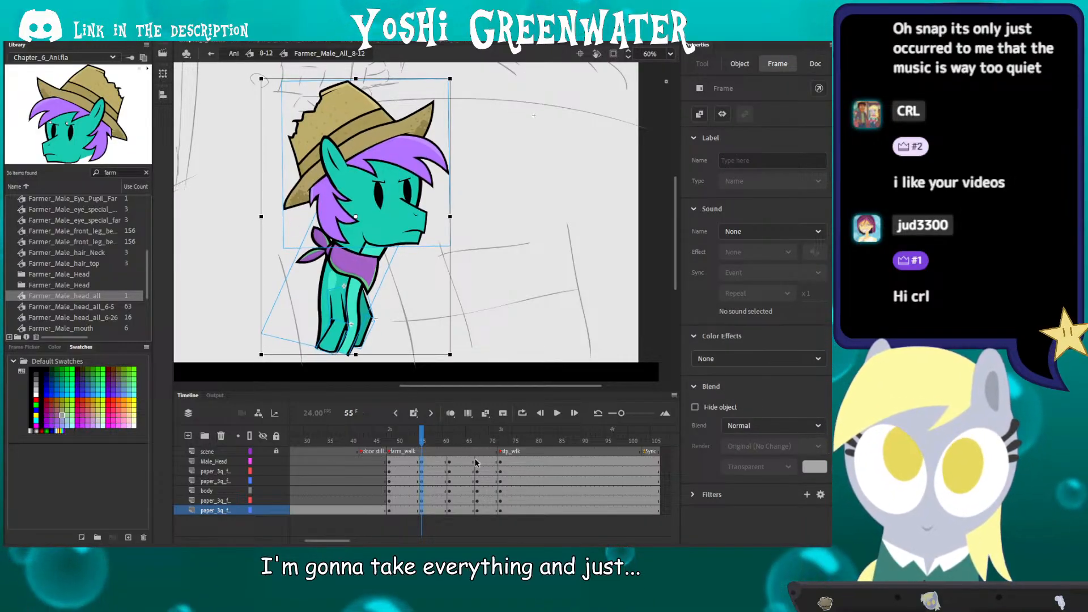
left_click(476, 462)
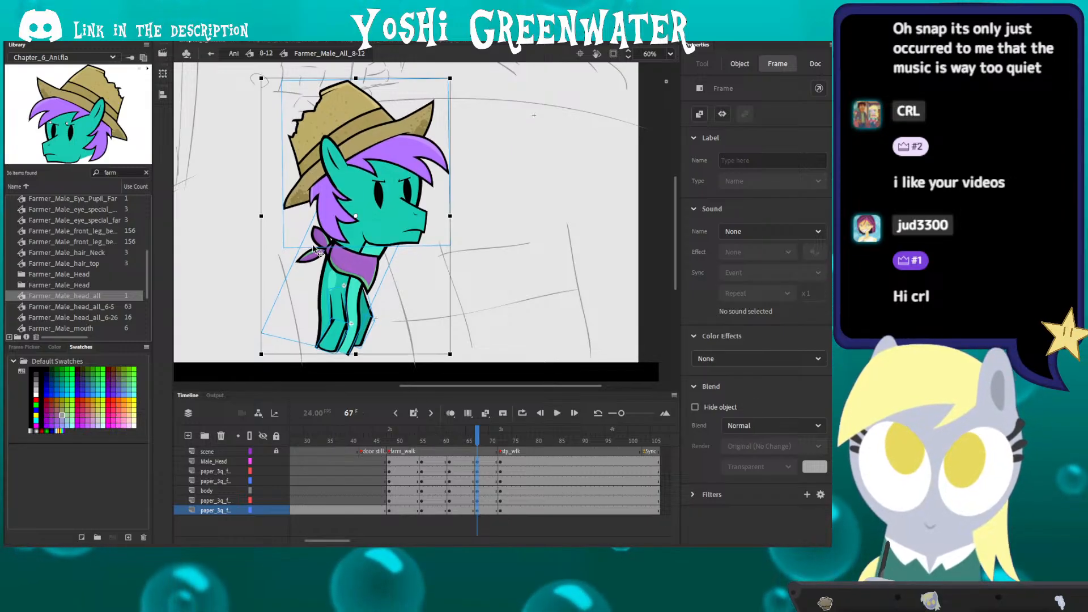
Step: Try to rotate the farmer's head slightly at frame 55, then undo the rotation
left_click(421, 440)
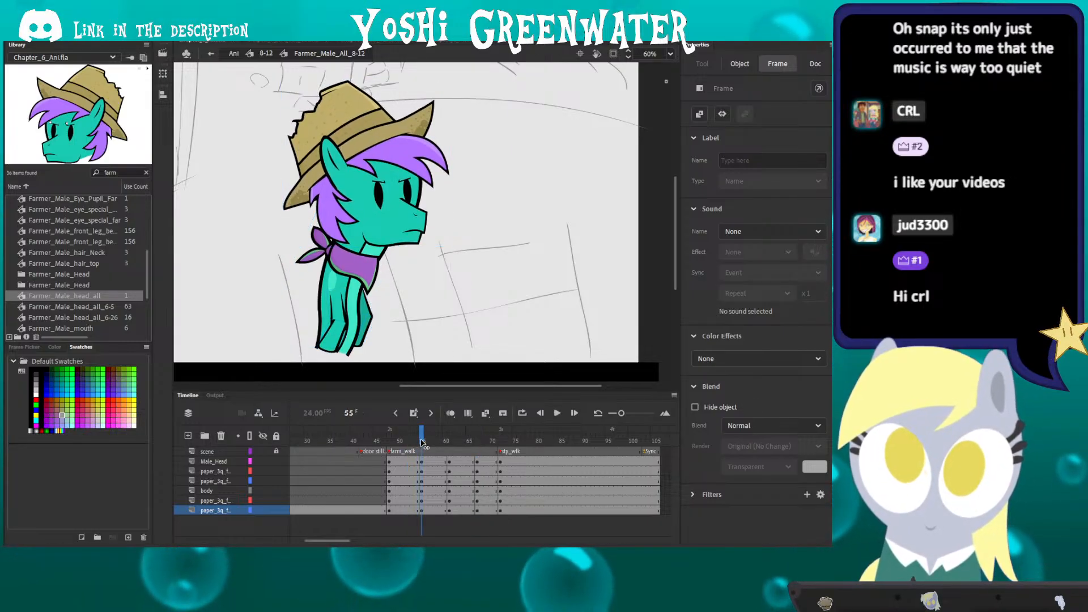
left_click(359, 166)
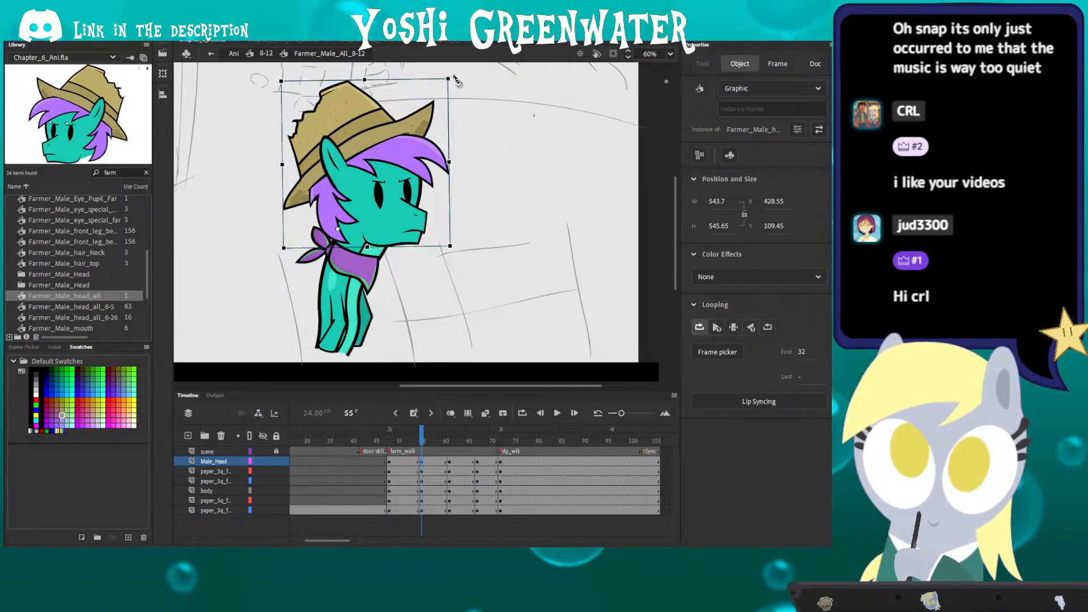
left_click(624, 139)
left_click(391, 142)
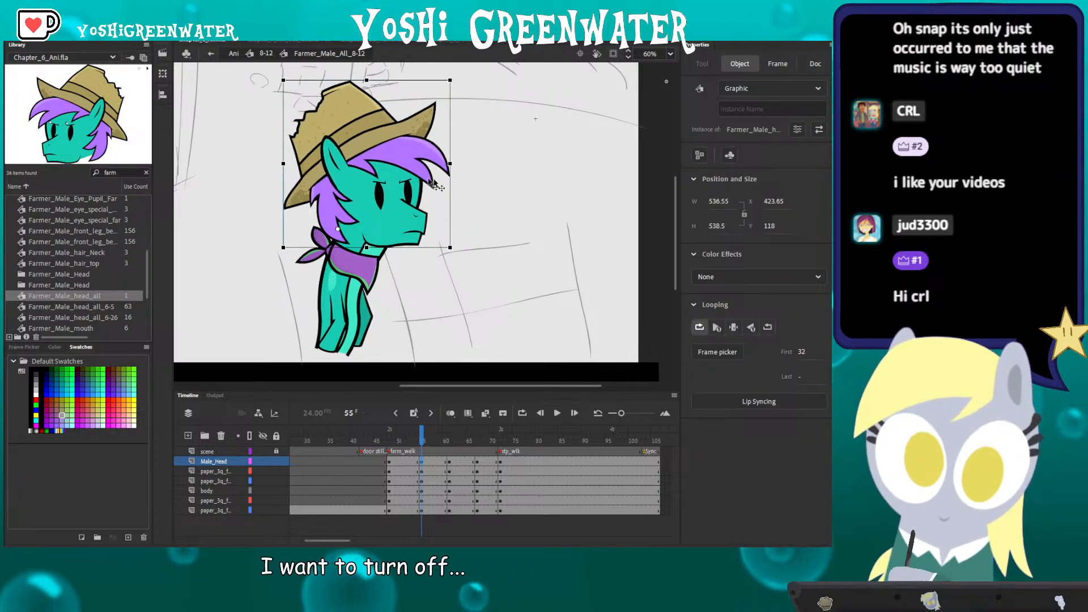
left_click(565, 169)
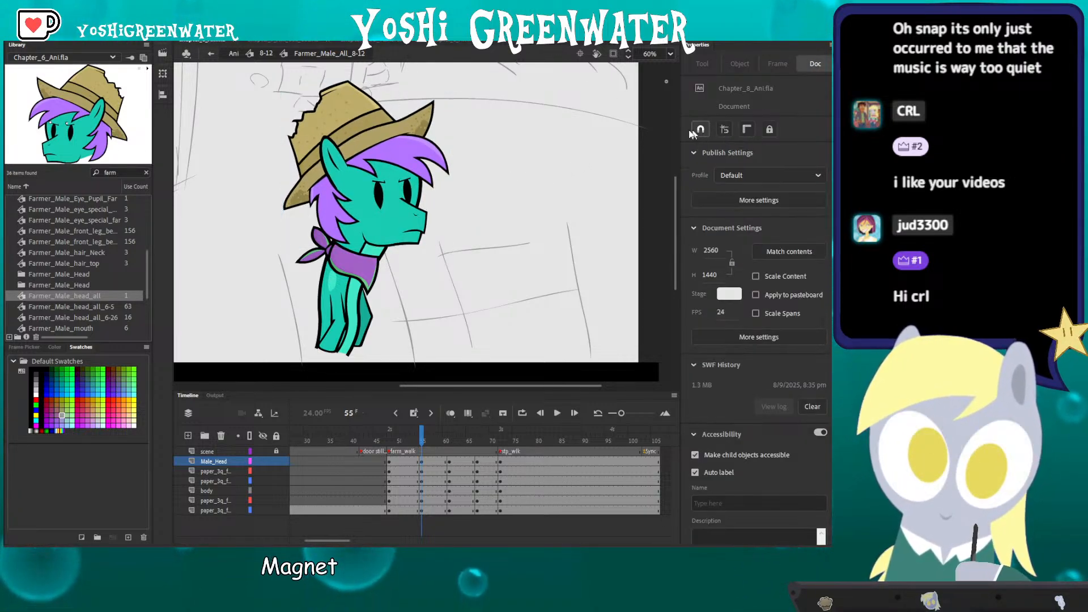
left_click(383, 144)
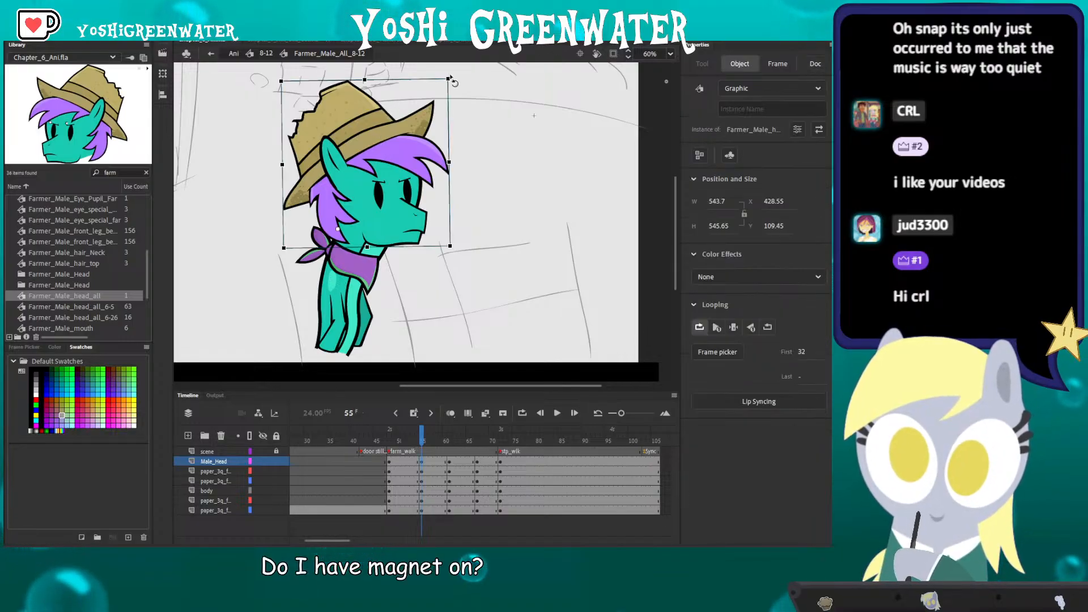
left_click_drag(449, 77, 432, 78)
key("ctrl+z")
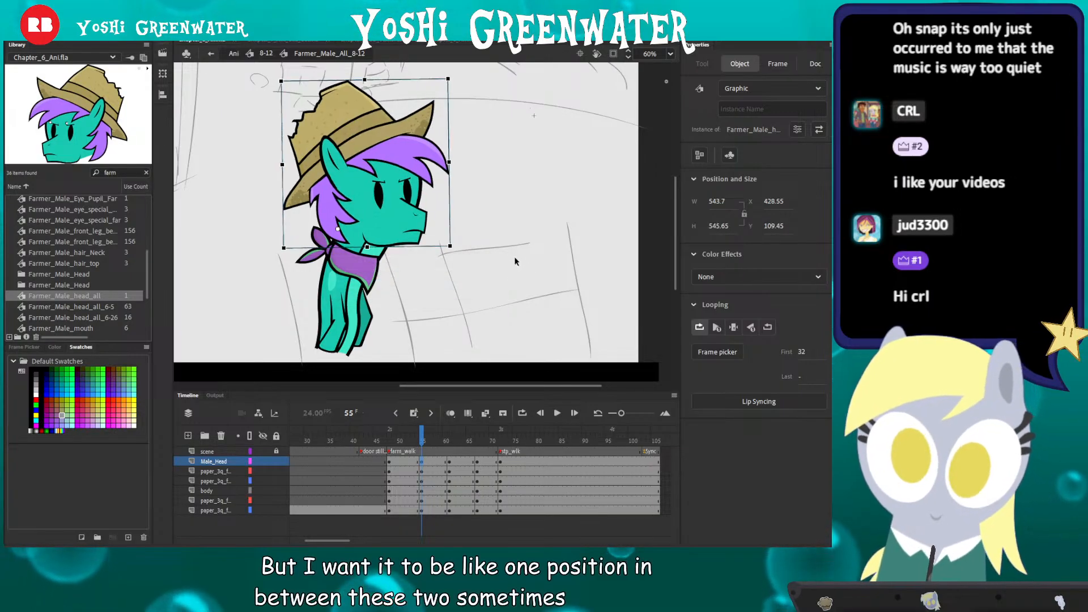
Step: Turn off object snapping, retry a slight rotation of the head at frame 55 and undo it
left_click(514, 247)
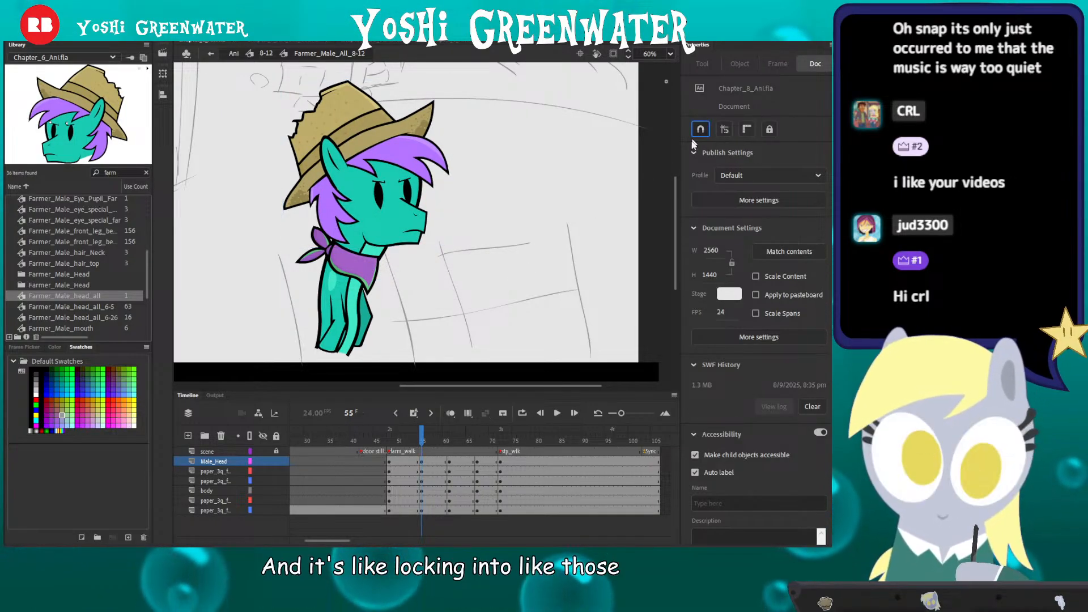
left_click(419, 156)
left_click_drag(451, 77, 449, 74)
left_click_drag(451, 78, 447, 68)
key("ctrl+z")
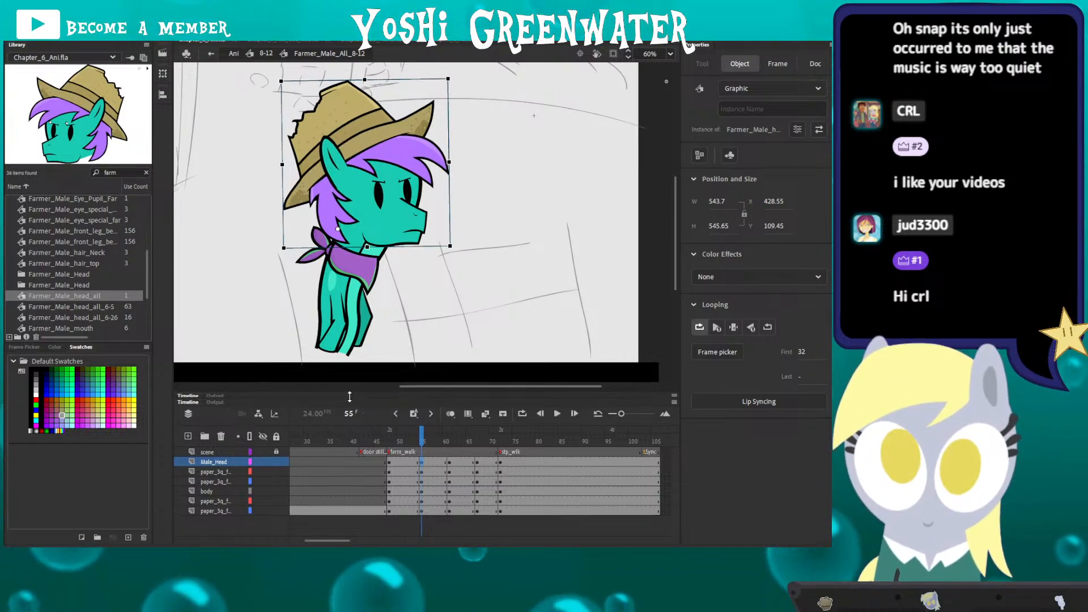
Step: Rotate the farmer's head slightly on the Male_Head keyframes at frames 55 and 67
left_click_drag(351, 391, 350, 396)
left_click_drag(330, 541, 333, 541)
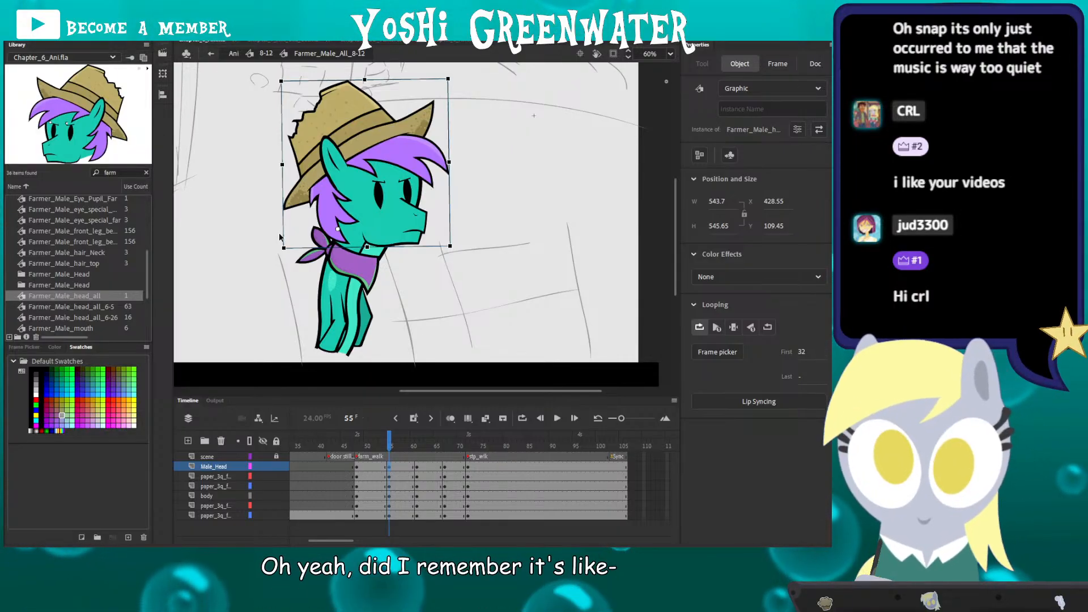
left_click(307, 277)
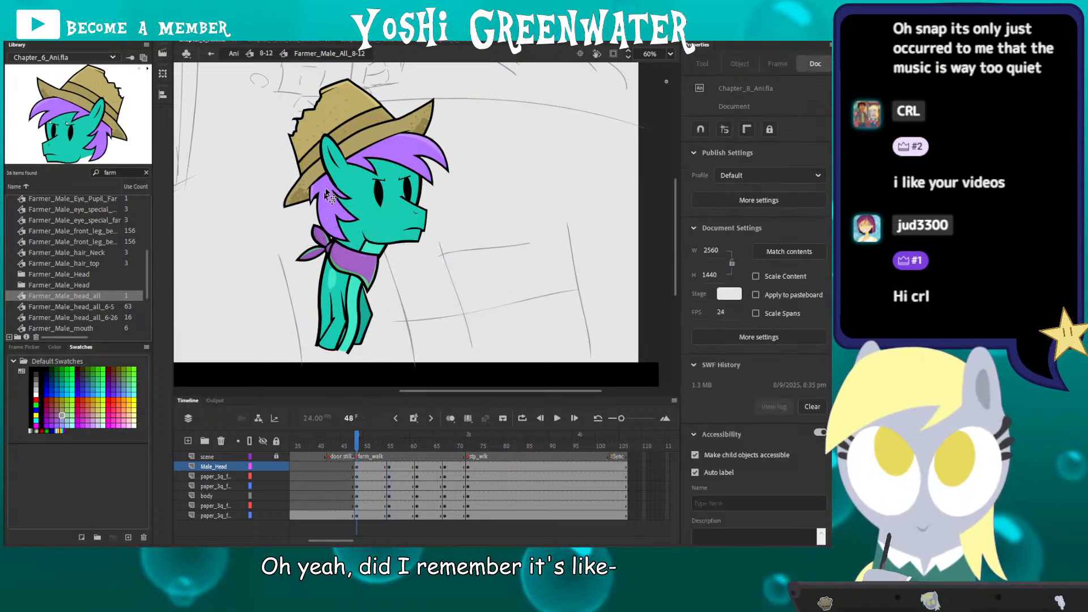
left_click(395, 146)
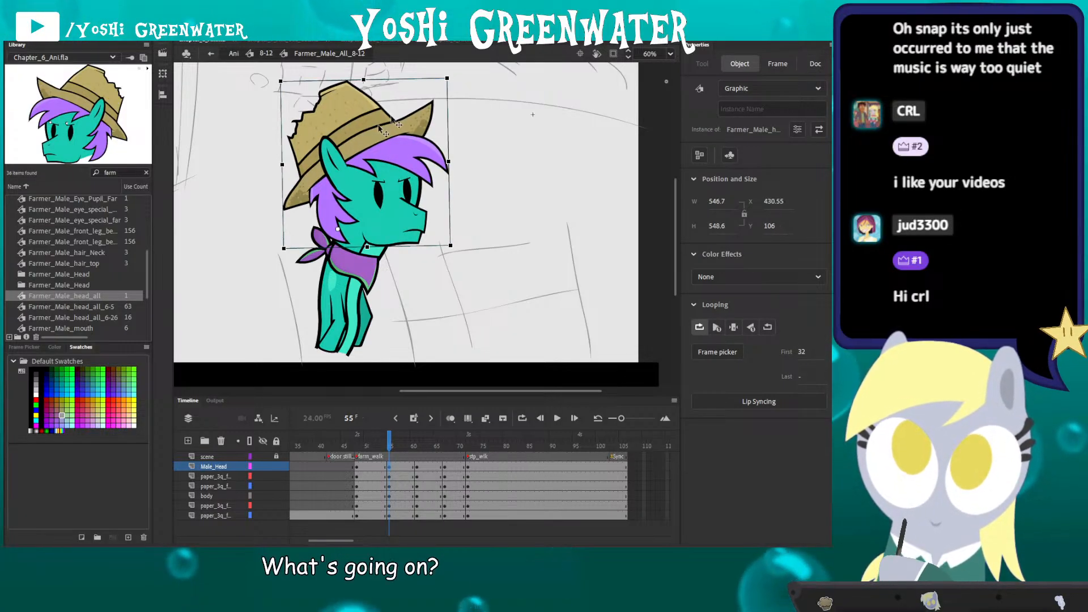
key("alt+period")
key("alt+period")
key("ctrl+a")
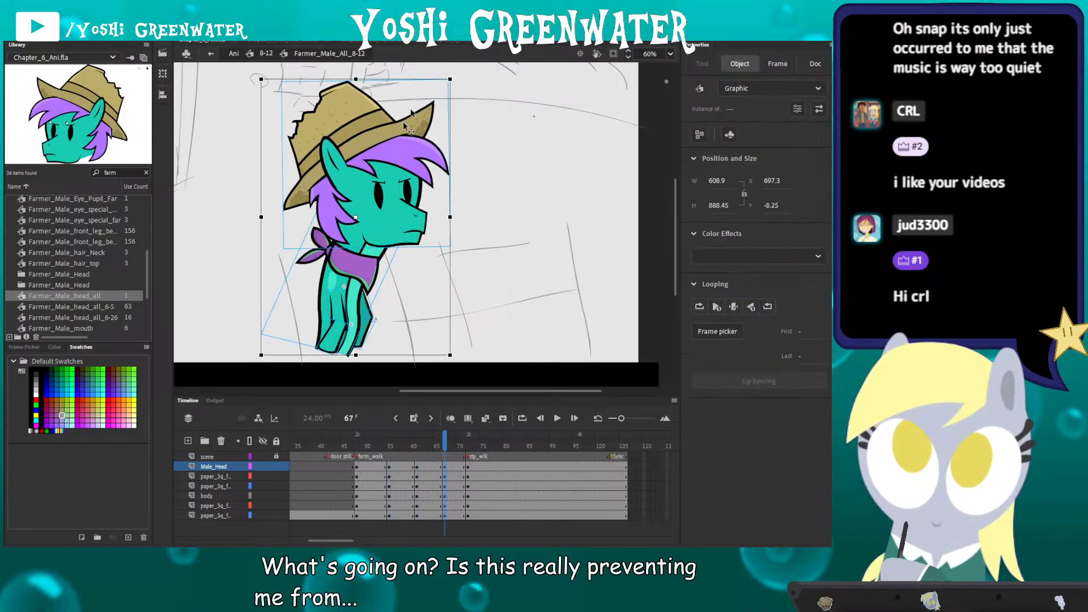
key("ctrl+shift+a")
left_click(380, 162)
left_click_drag(451, 78, 452, 77)
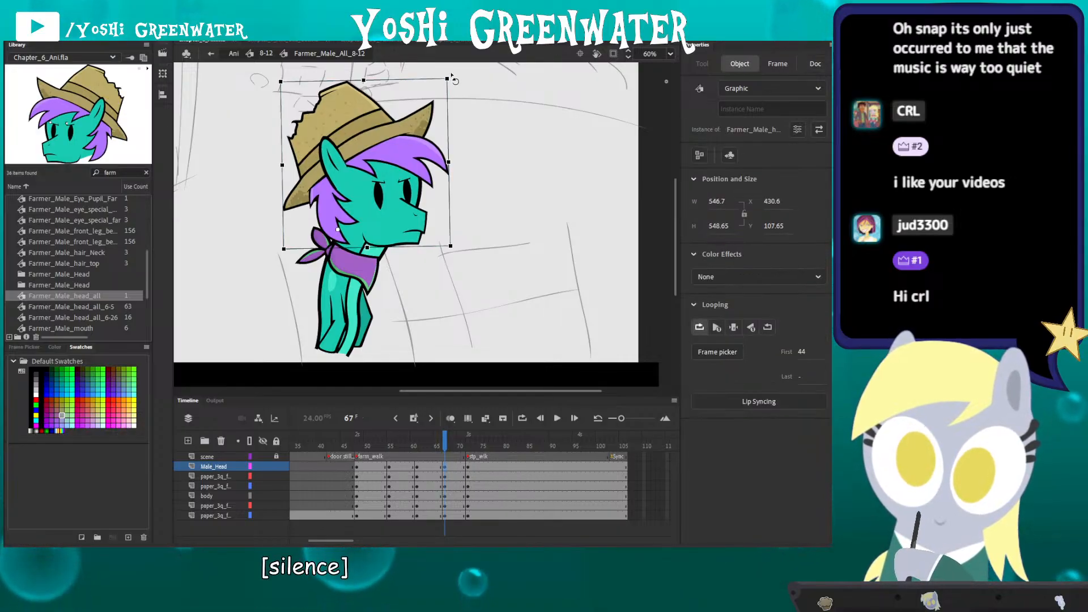
Step: Create classic tweens on all the farmer's layers between farm_walk and stp_wlk, and play the result
left_click_drag(381, 467, 450, 516)
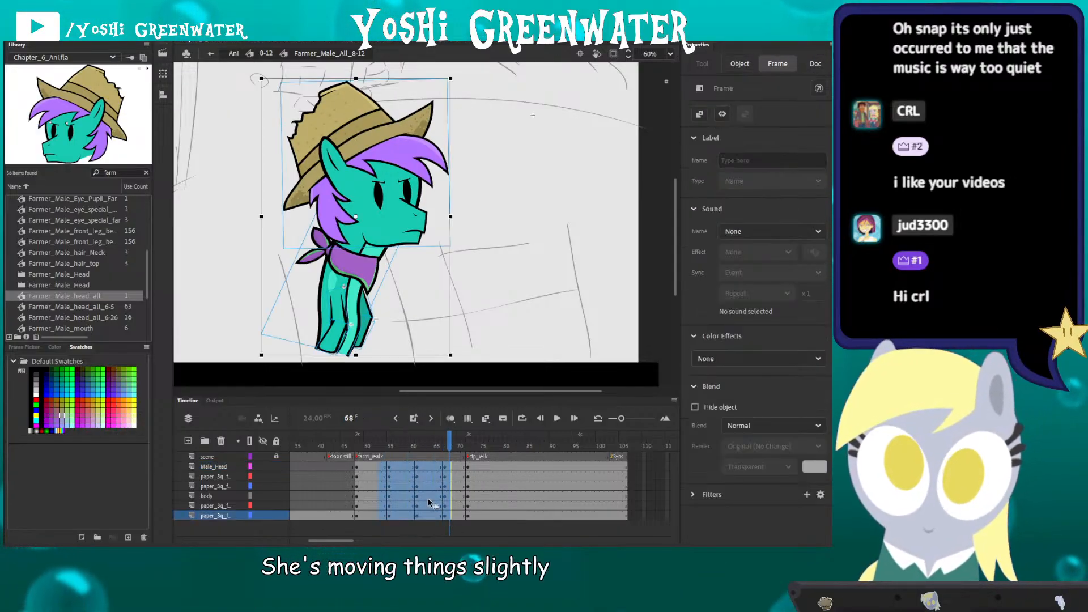
key("ctrl+shift+t")
left_click(352, 445)
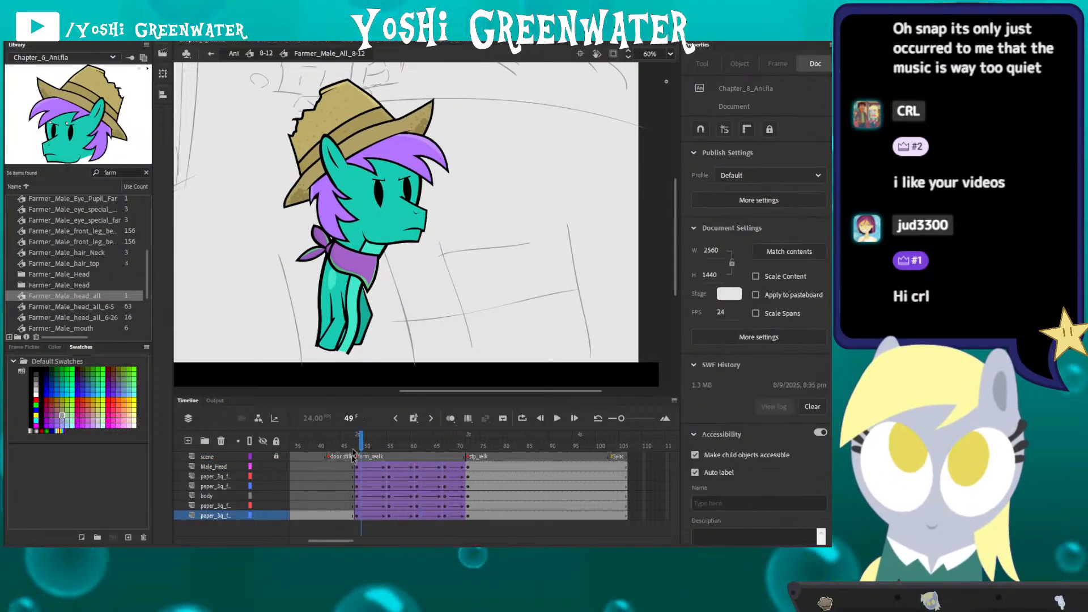
key("Return")
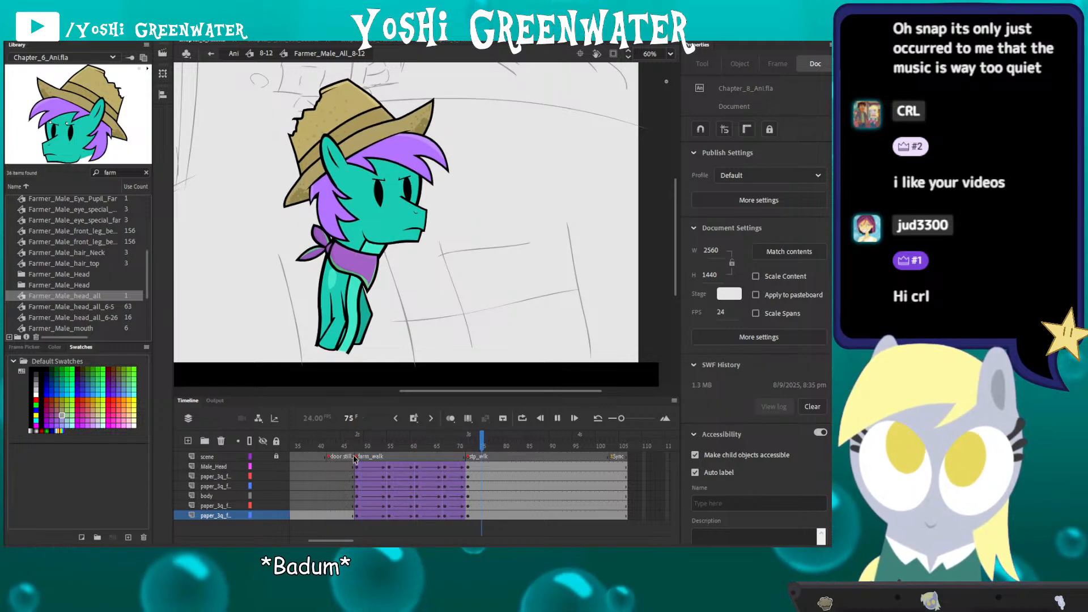
Step: Replay the tweened walk several times from farm_walk at frame 48 to judge the head and body bob
left_click(355, 446)
key("Return")
key("Return")
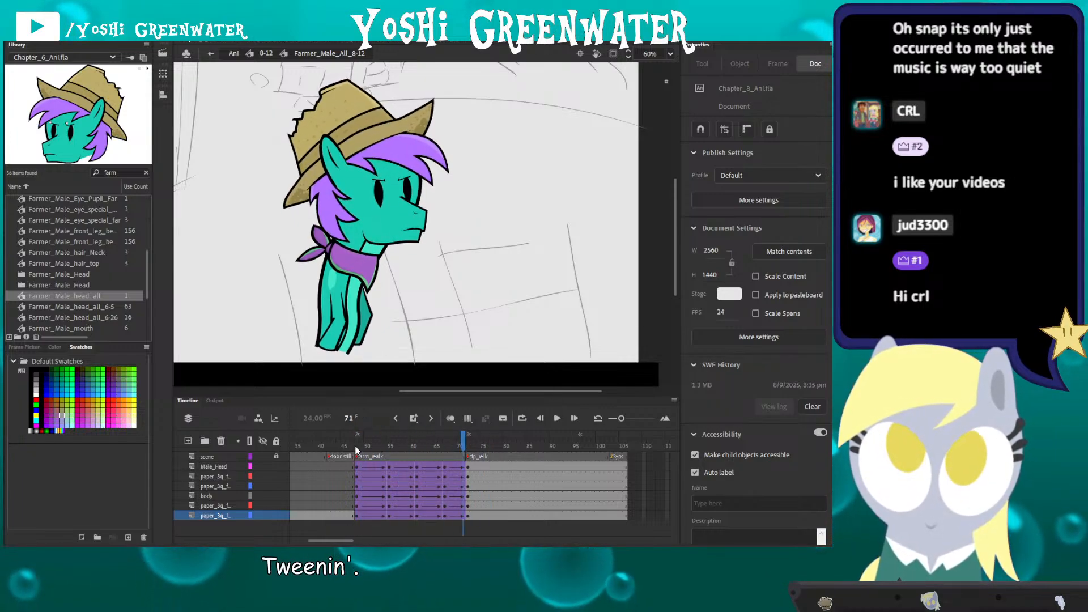
left_click(356, 447)
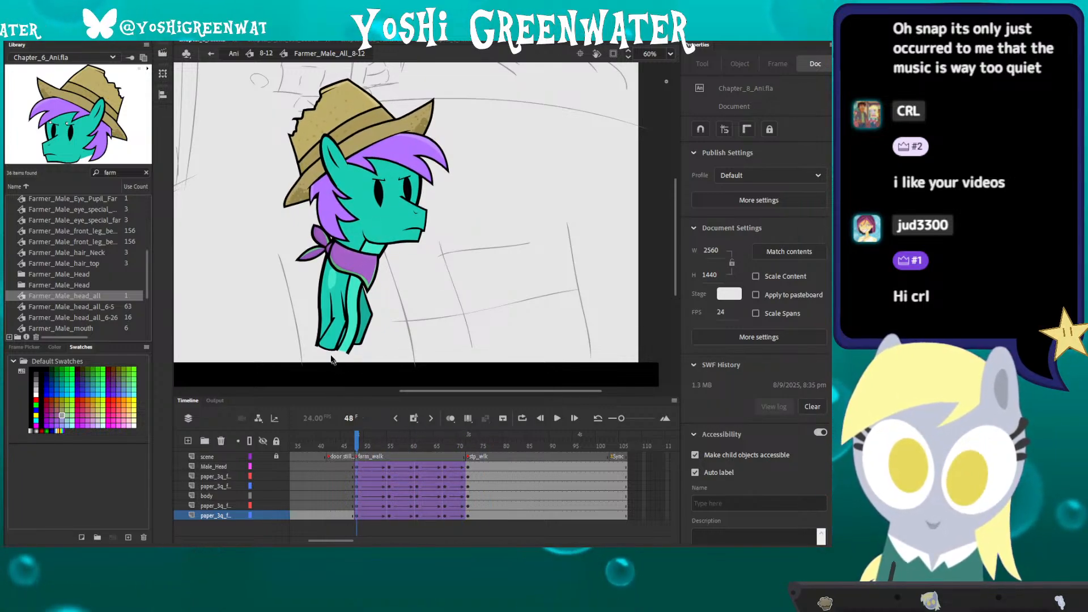
key("Return")
left_click(355, 232)
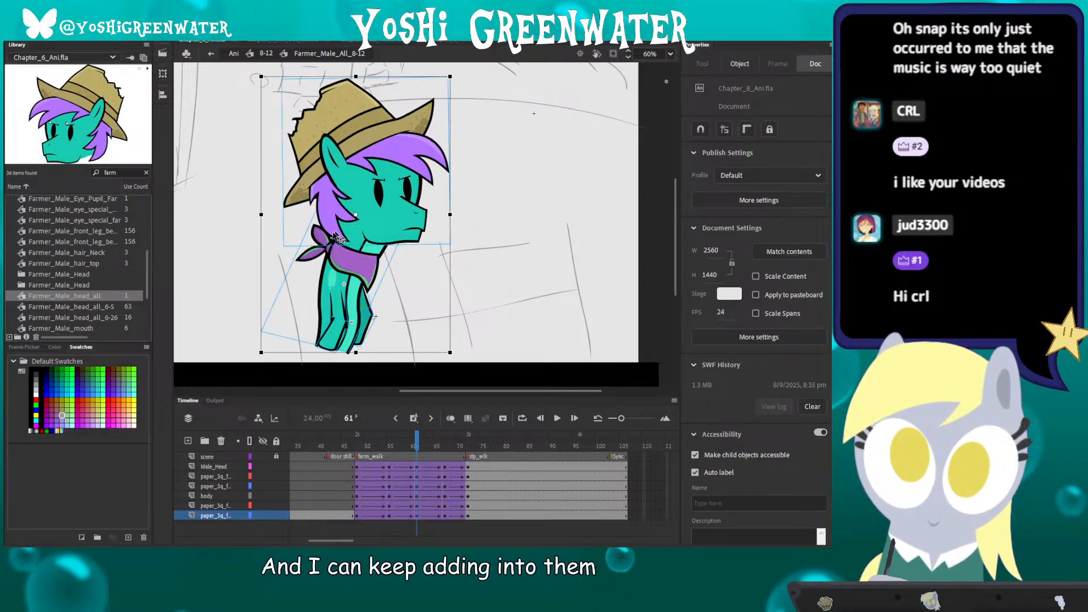
left_click(357, 446)
key("Return")
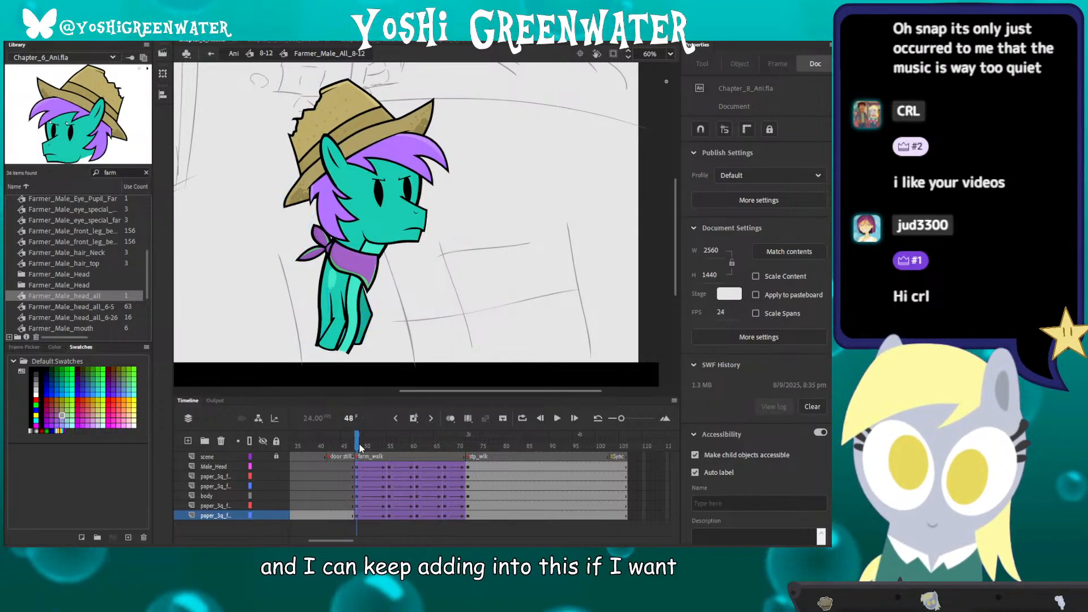
left_click(359, 448)
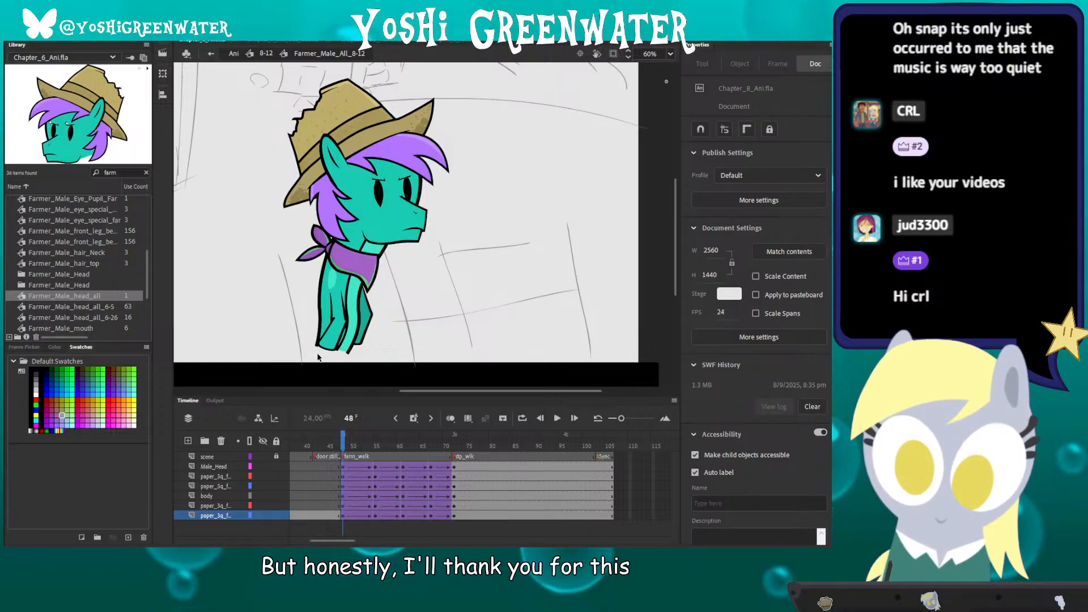
key("Return")
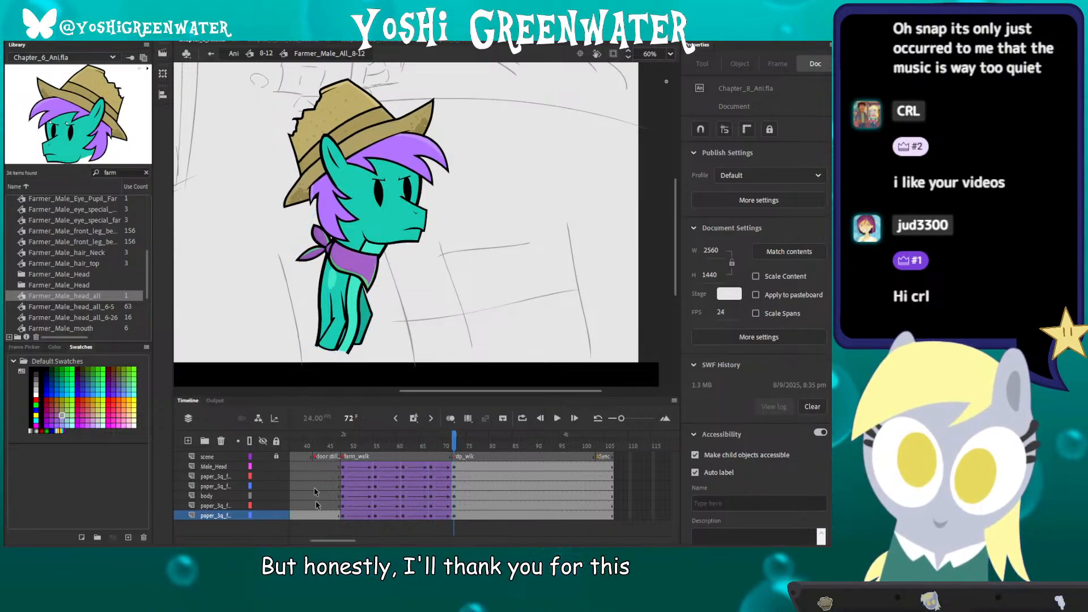
left_click_drag(325, 542, 327, 543)
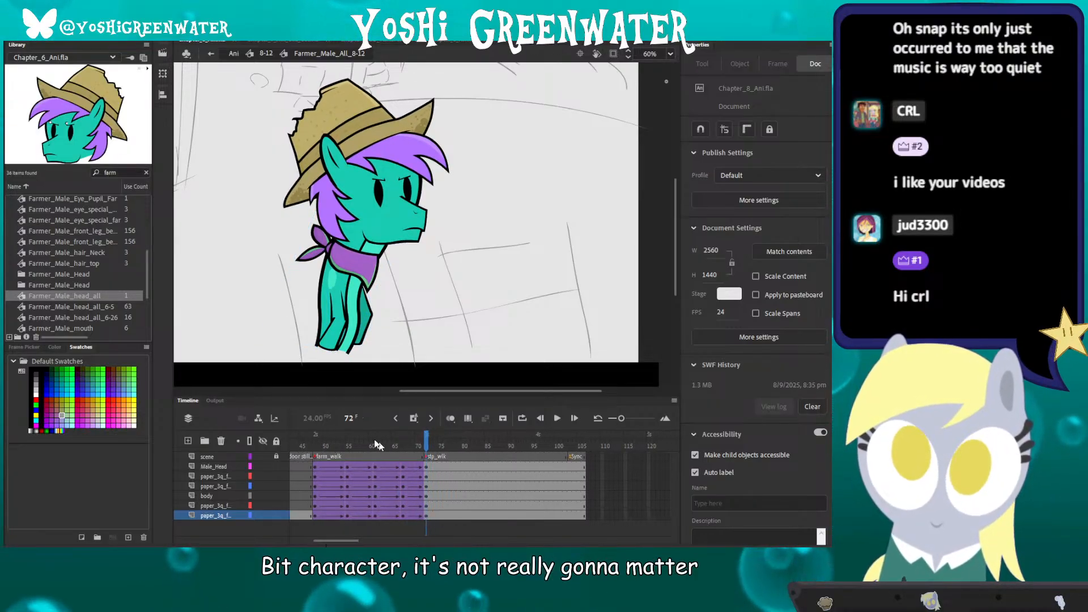
Step: Set the first looping frame of the farmer's head to 1 at frame 48, and raise the system volume
left_click(315, 446)
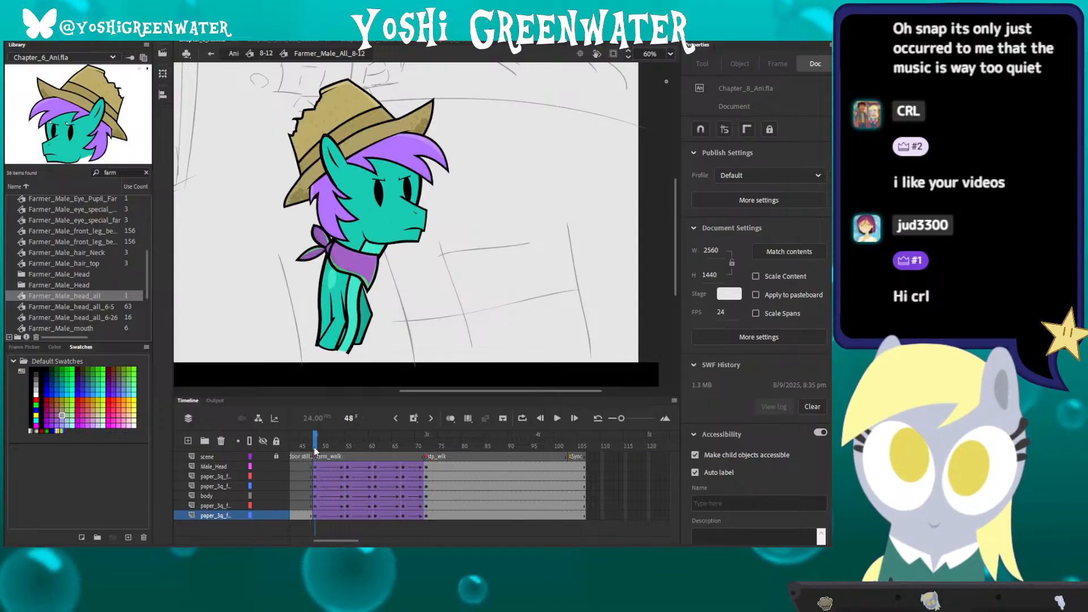
double_click(343, 184)
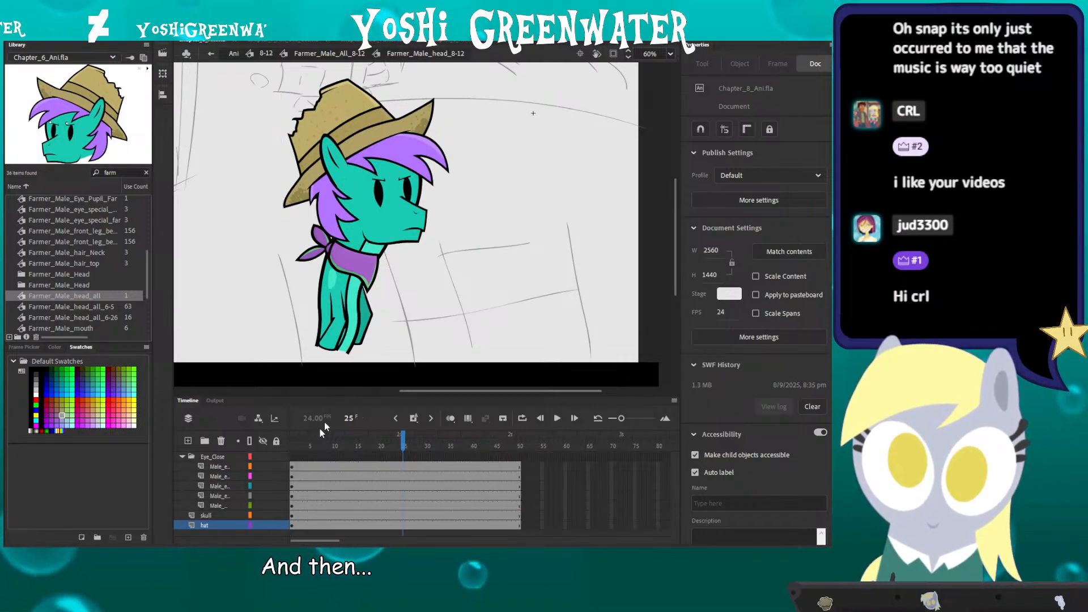
double_click(276, 333)
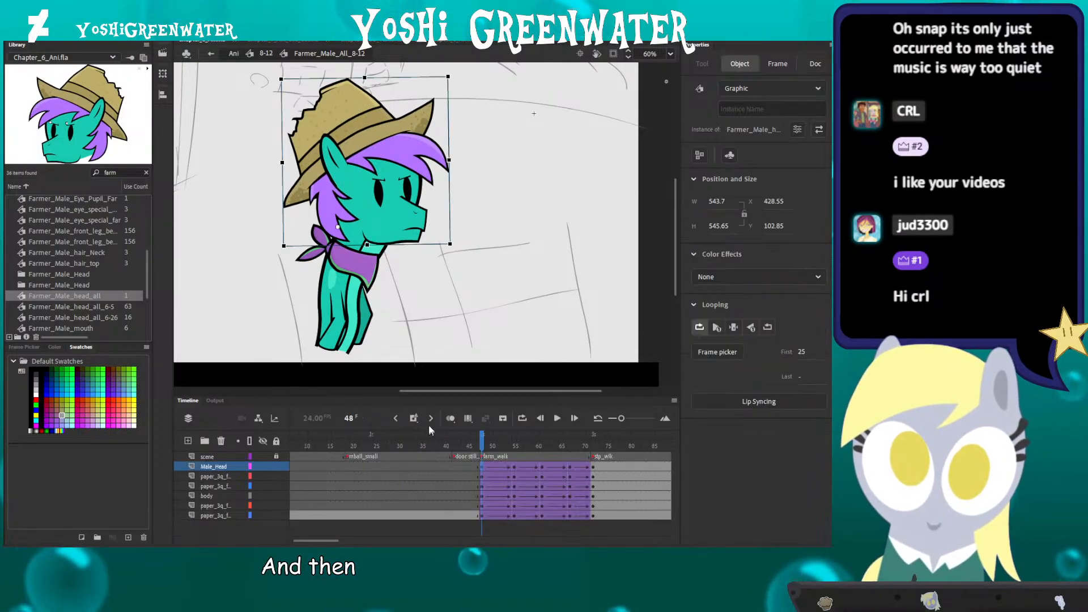
type("1")
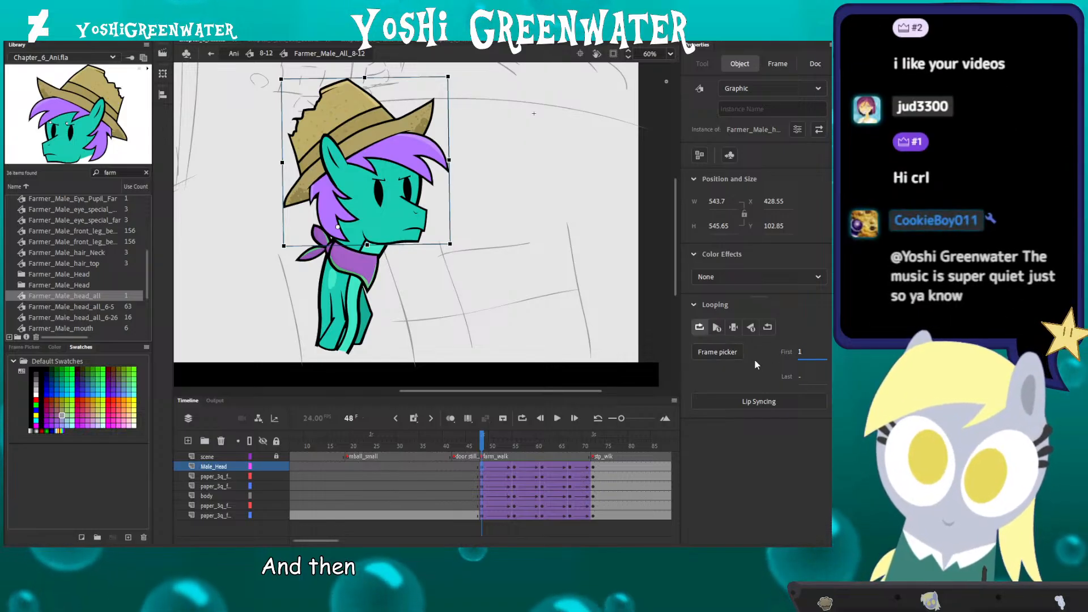
left_click(268, 307)
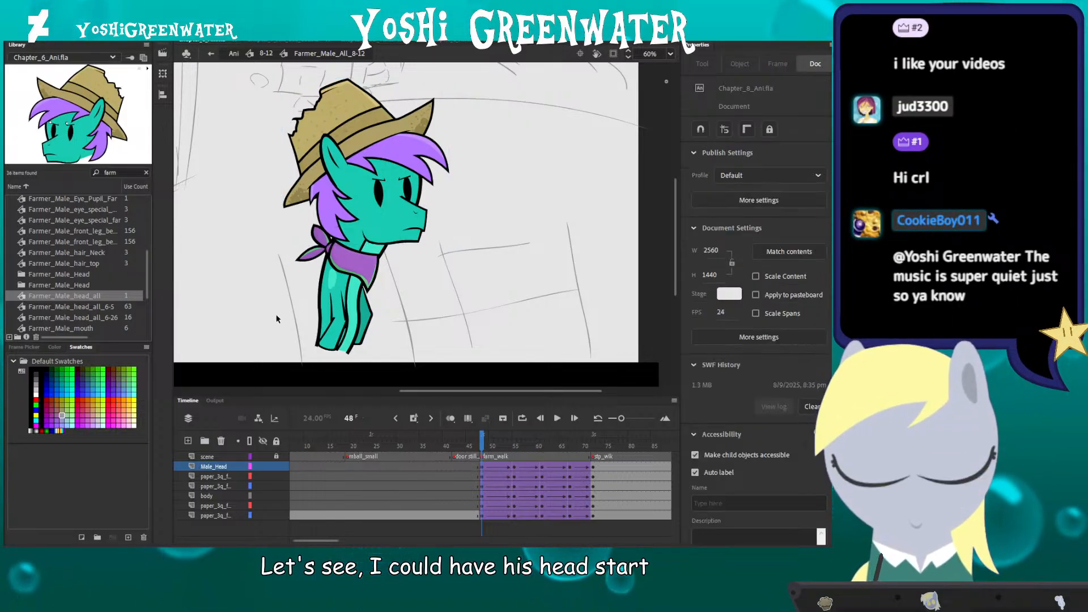
key("XF86AudioRaiseVolume")
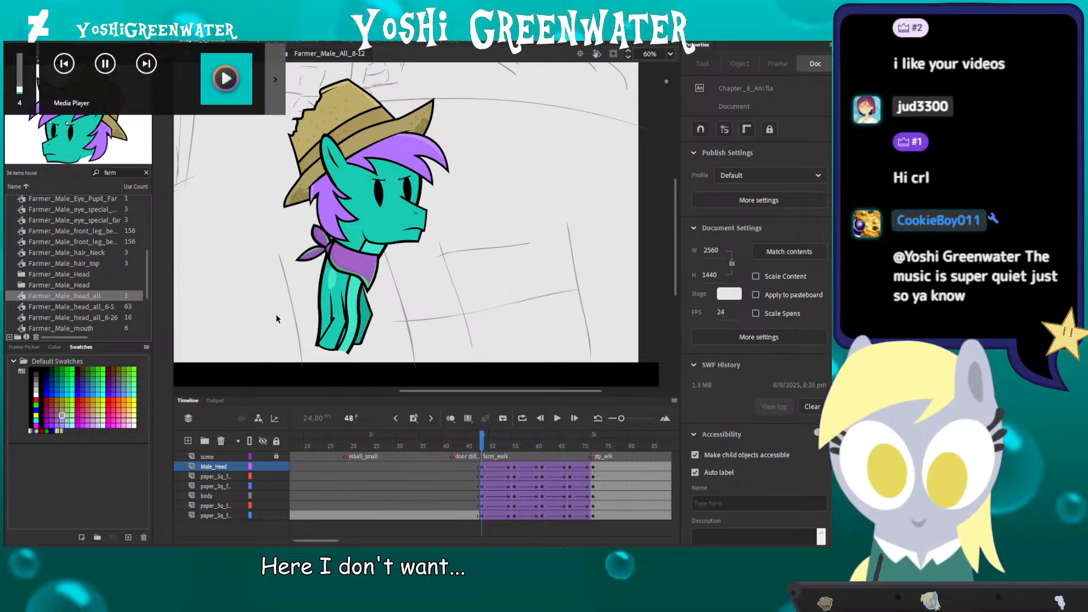
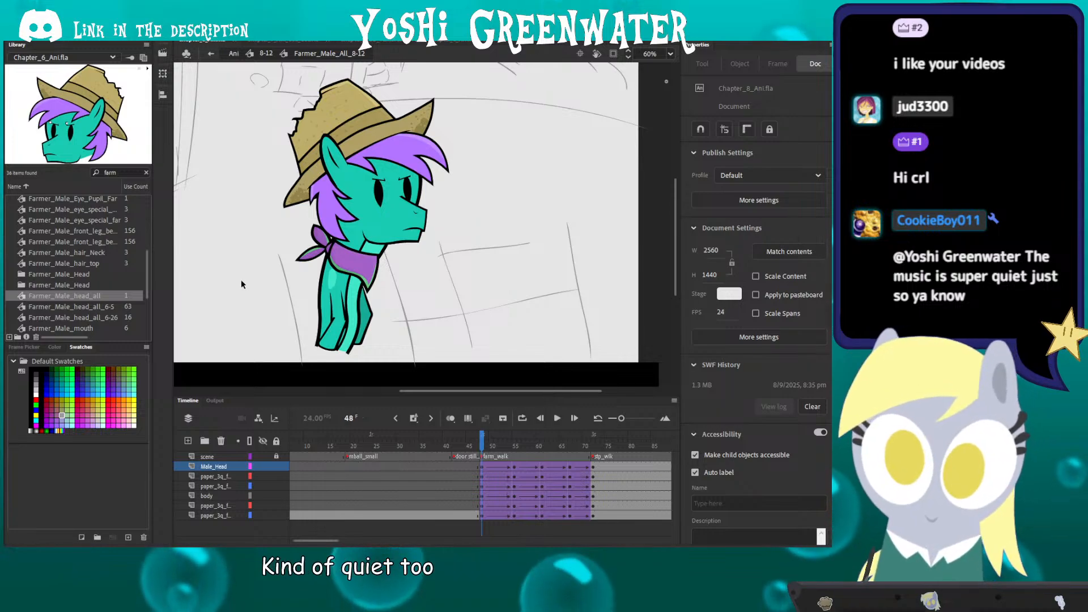
Step: Select the farmer's head on the Male_Head keyframe at frame 72, where stp_wlk starts
left_click_drag(304, 539, 319, 538)
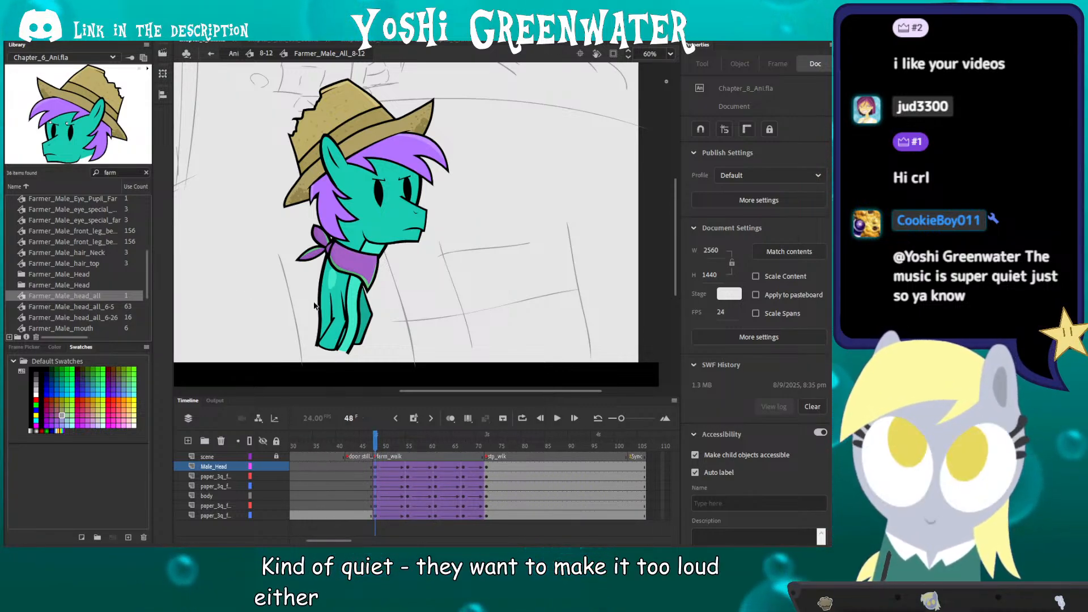
left_click_drag(321, 541, 325, 540)
left_click(345, 185)
left_click_drag(353, 468, 468, 468)
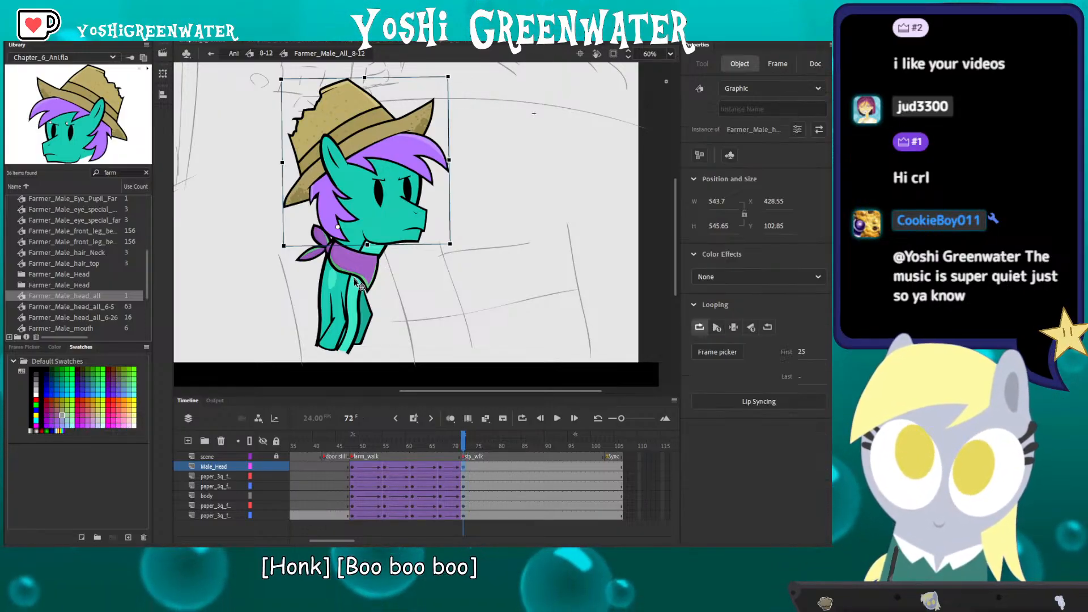
left_click(463, 470)
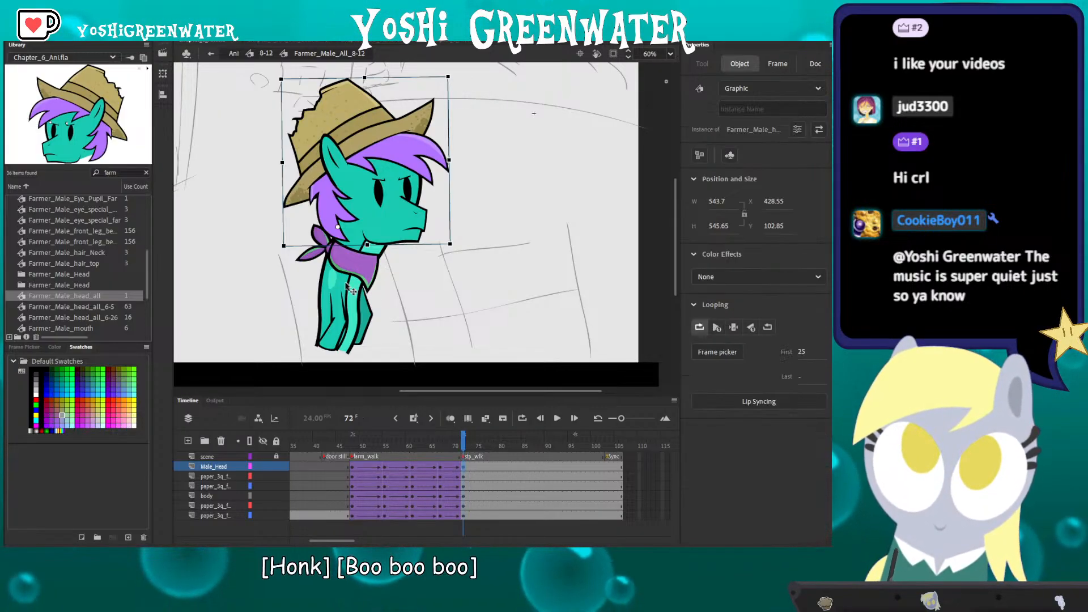
Step: Examine the farm_walk tweens on the Male_Head layer from frame 48 up to the start of the stp_wlk section at frame 72
left_click(385, 462)
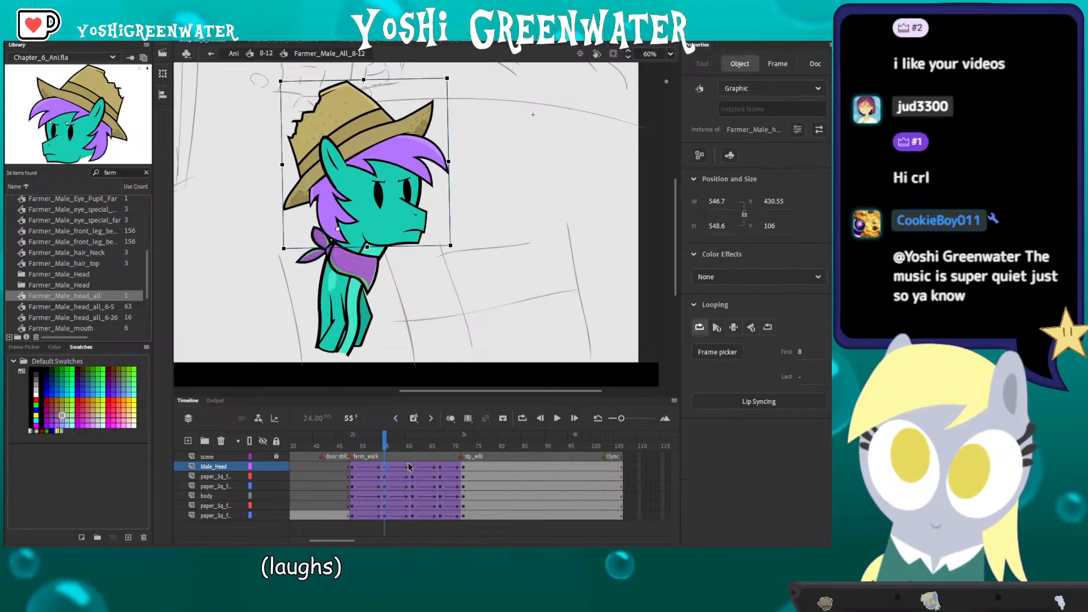
left_click(410, 467)
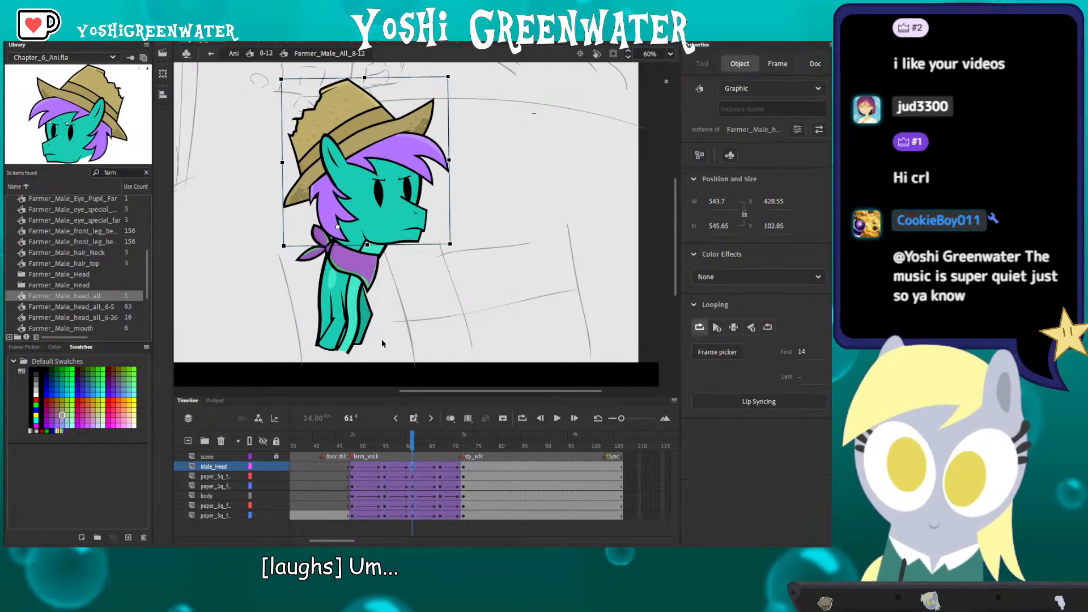
left_click_drag(325, 540, 328, 541)
left_click(340, 467)
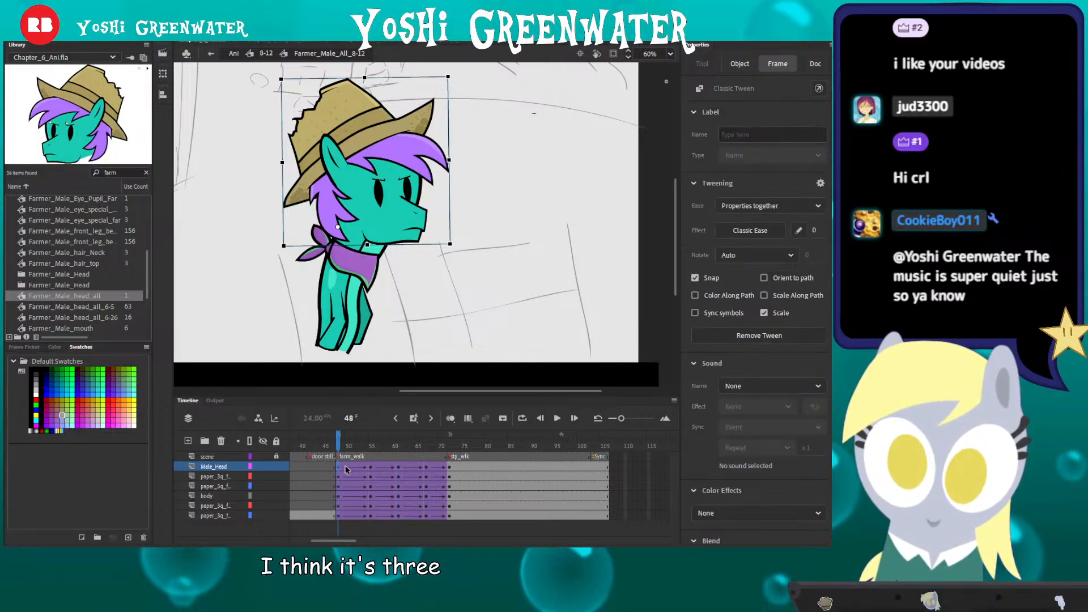
left_click(351, 321)
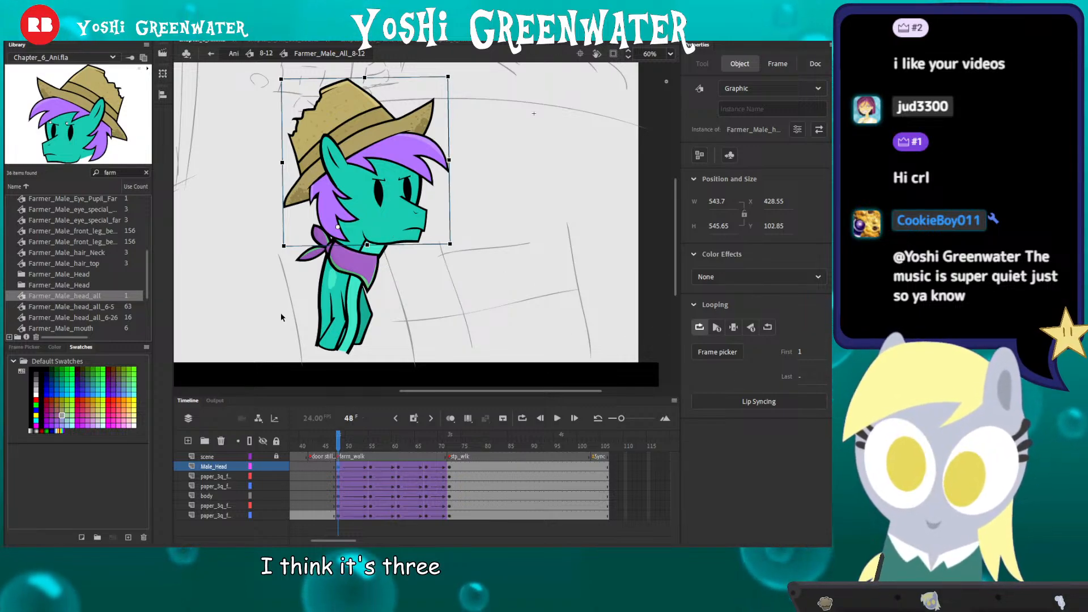
left_click_drag(343, 437, 369, 458)
left_click(372, 467)
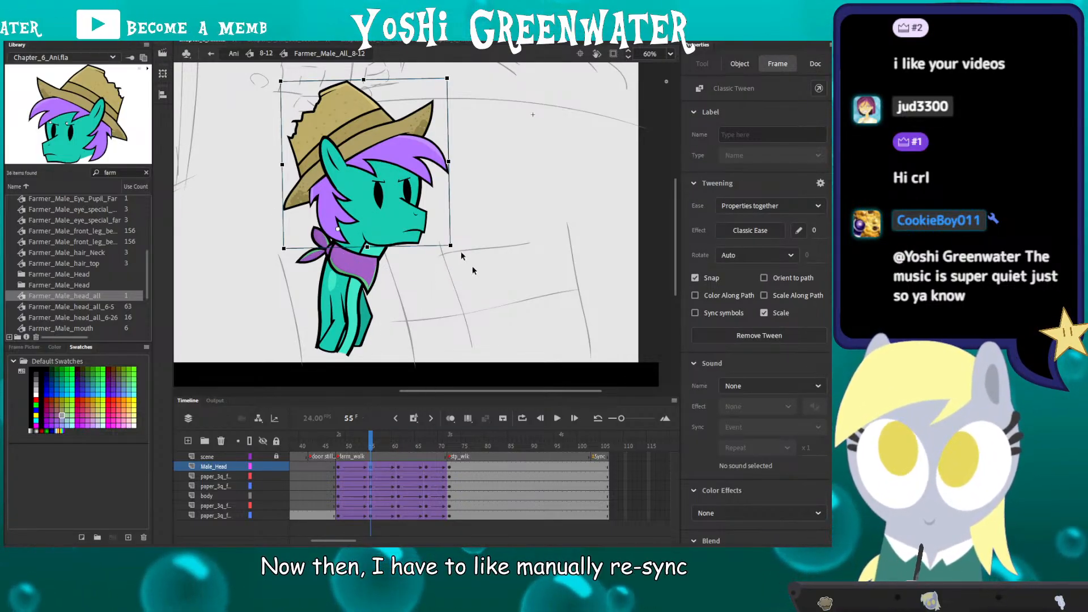
left_click(339, 446)
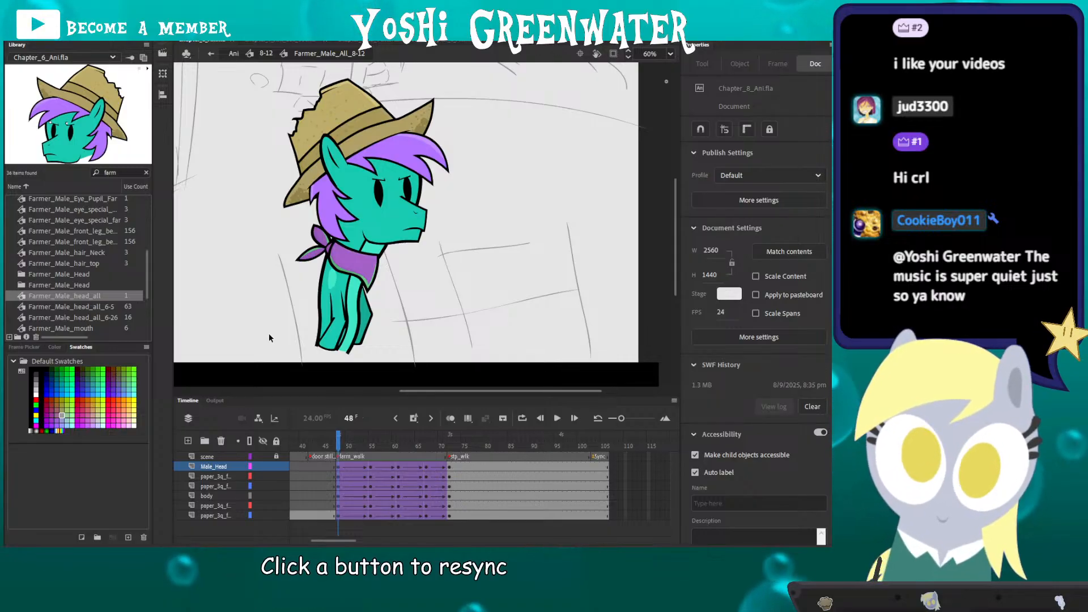
key("XF86AudioRaiseVolume")
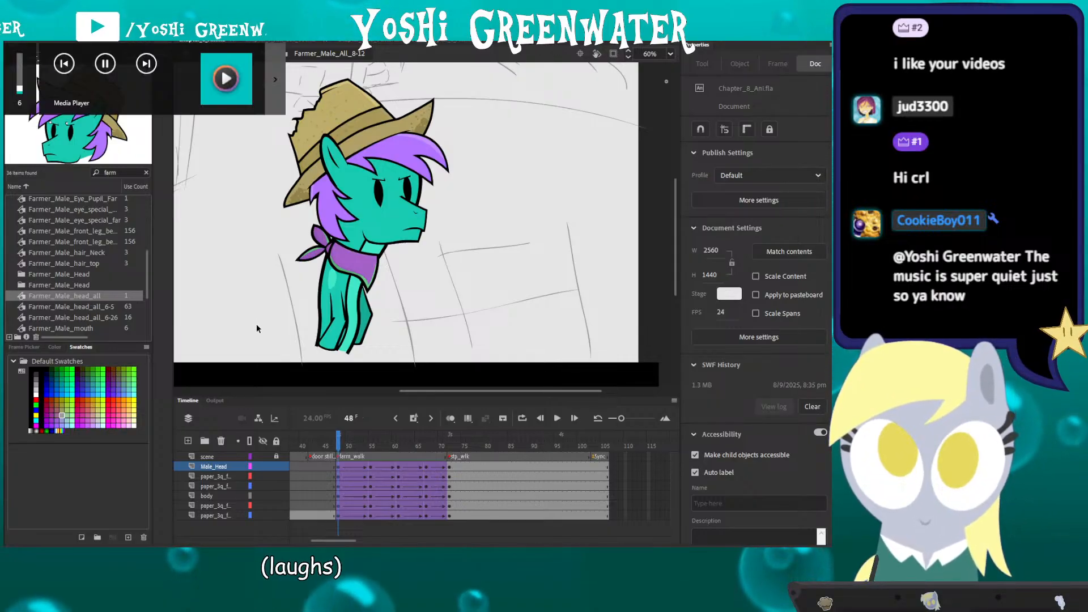
left_click_drag(341, 442, 450, 442)
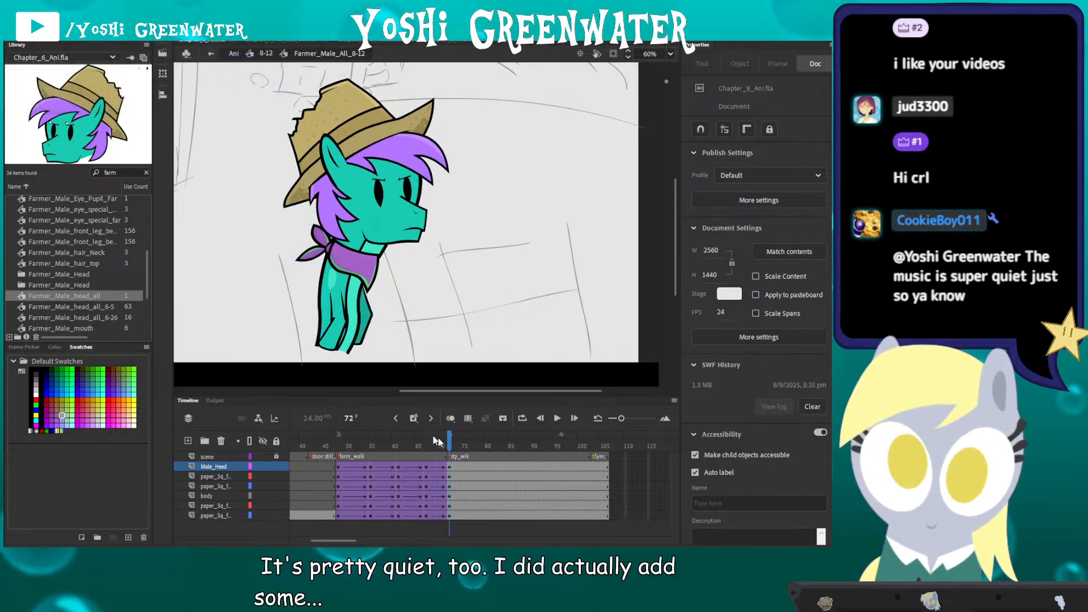
left_click_drag(323, 542, 327, 541)
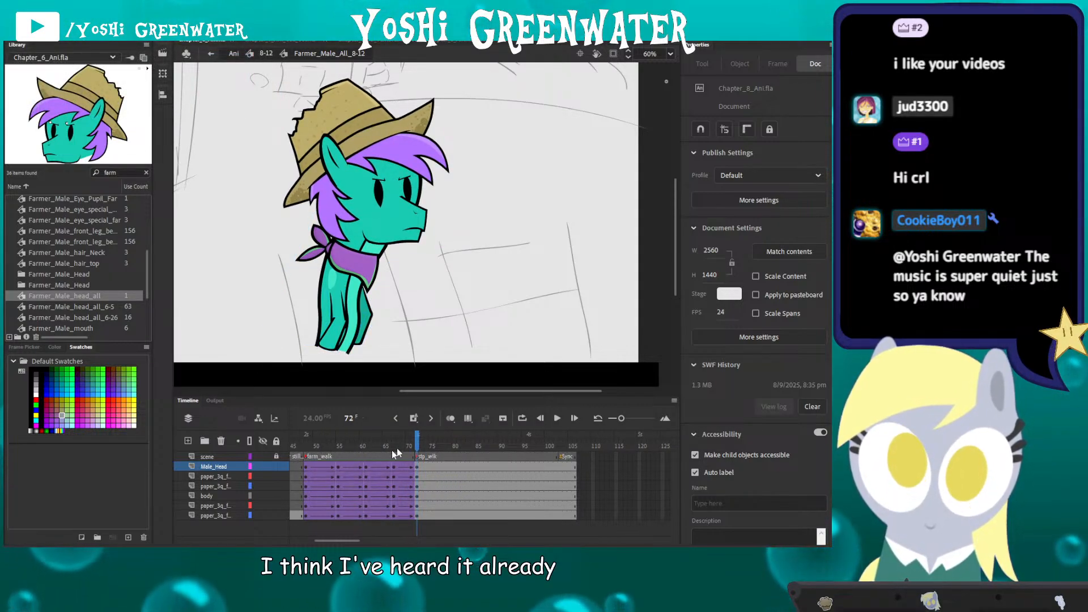
left_click_drag(417, 441, 430, 442)
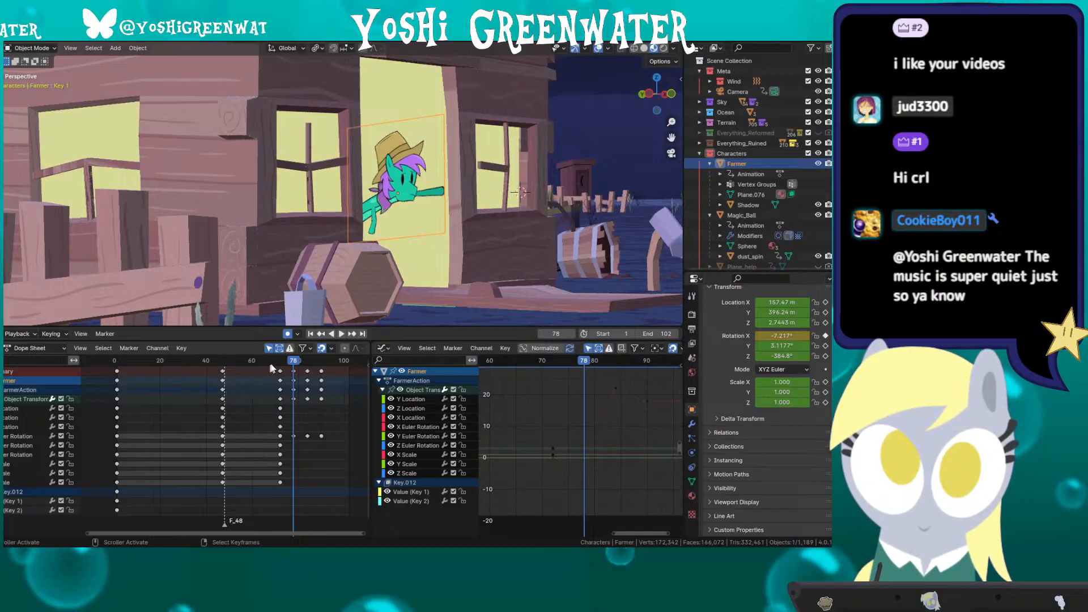
Step: Check the Farmer's keyed pose at frame 78 in Blender, and mark frame 78 on the scene layer in Animate
left_click_drag(272, 360, 298, 361)
key("space")
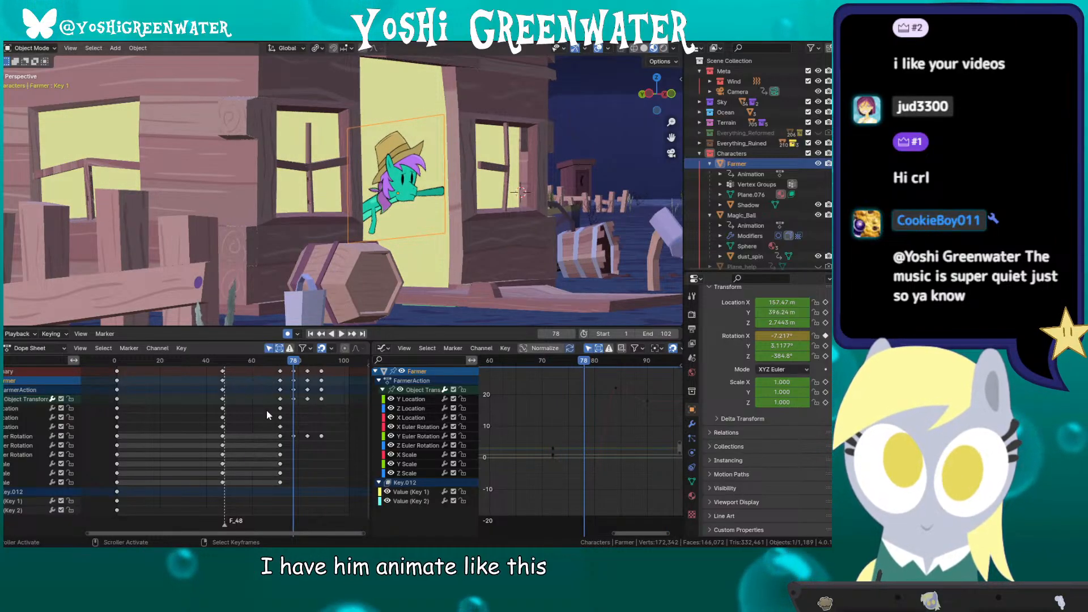
key("alt+Tab")
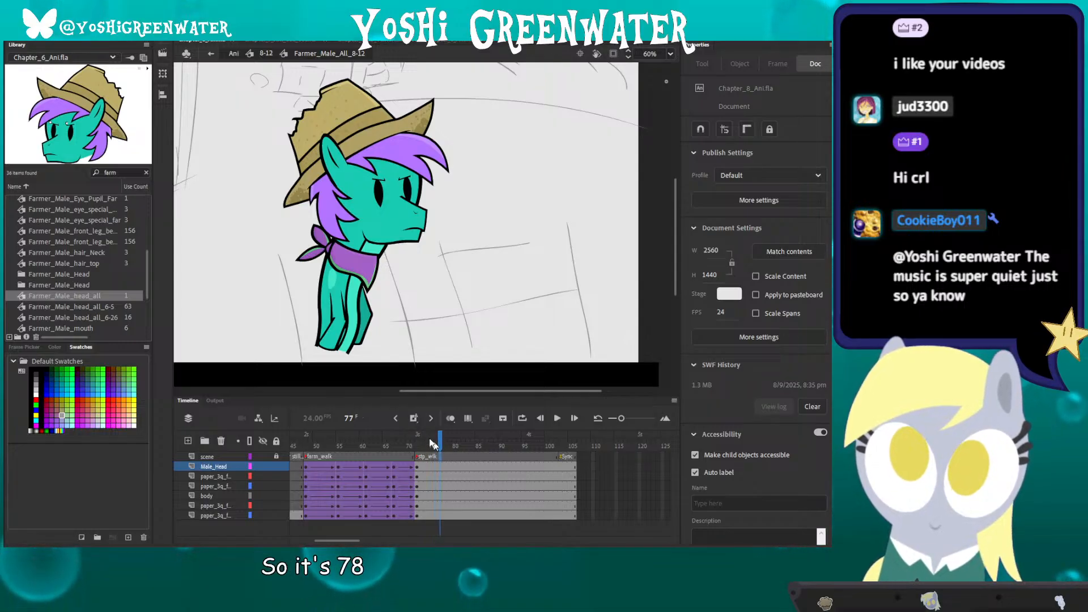
left_click(439, 456)
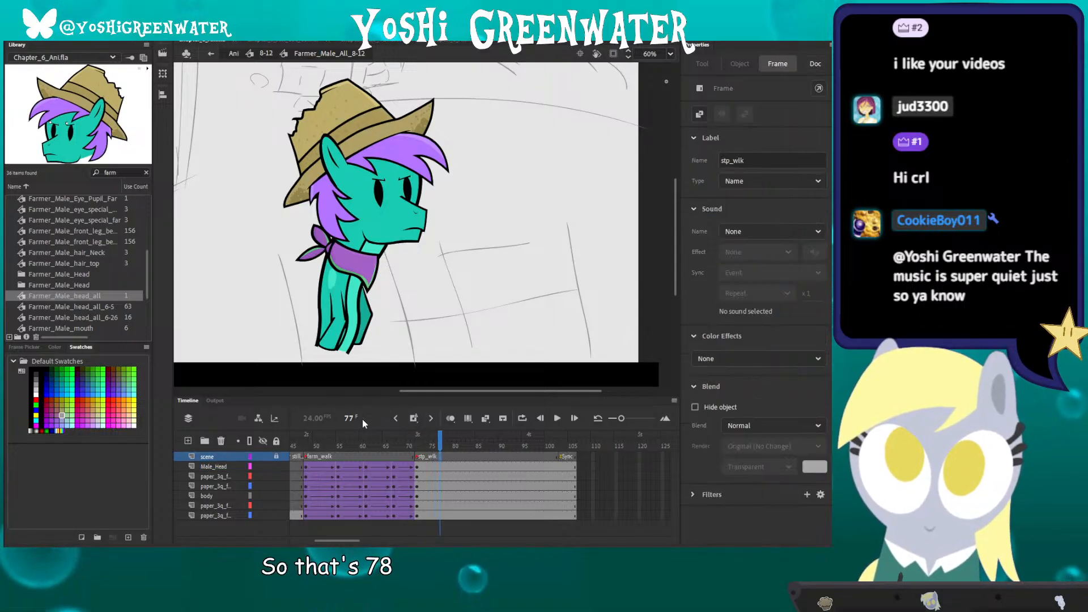
left_click(445, 444)
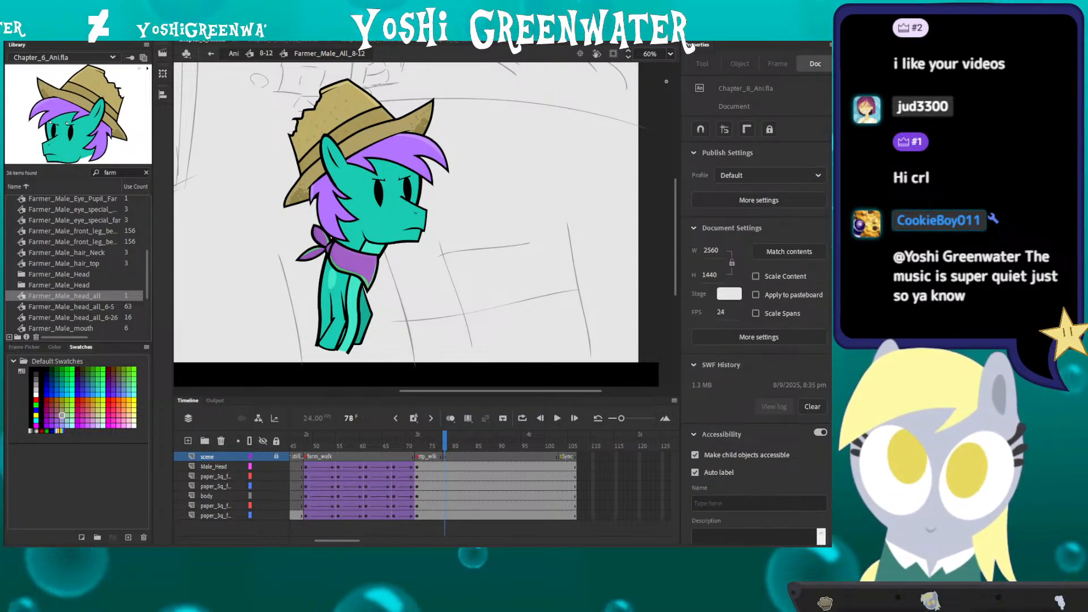
Step: Check the Farmer's downward tilt at frame 84 in Blender, and mark the matching point with a keyframe on Animate's scene layer
right_click(518, 553)
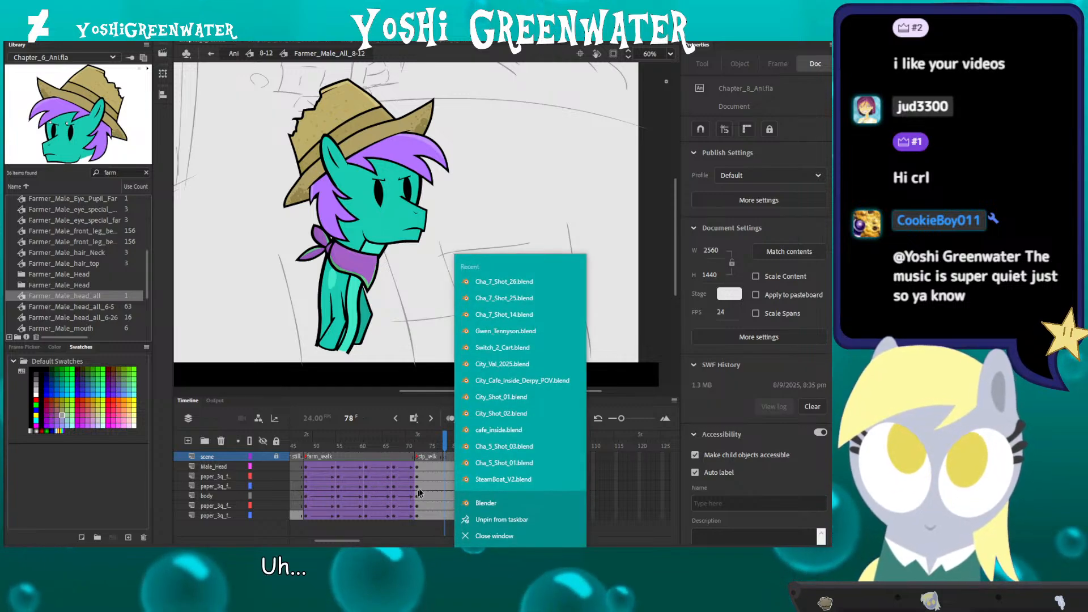
left_click(389, 402)
left_click(518, 553)
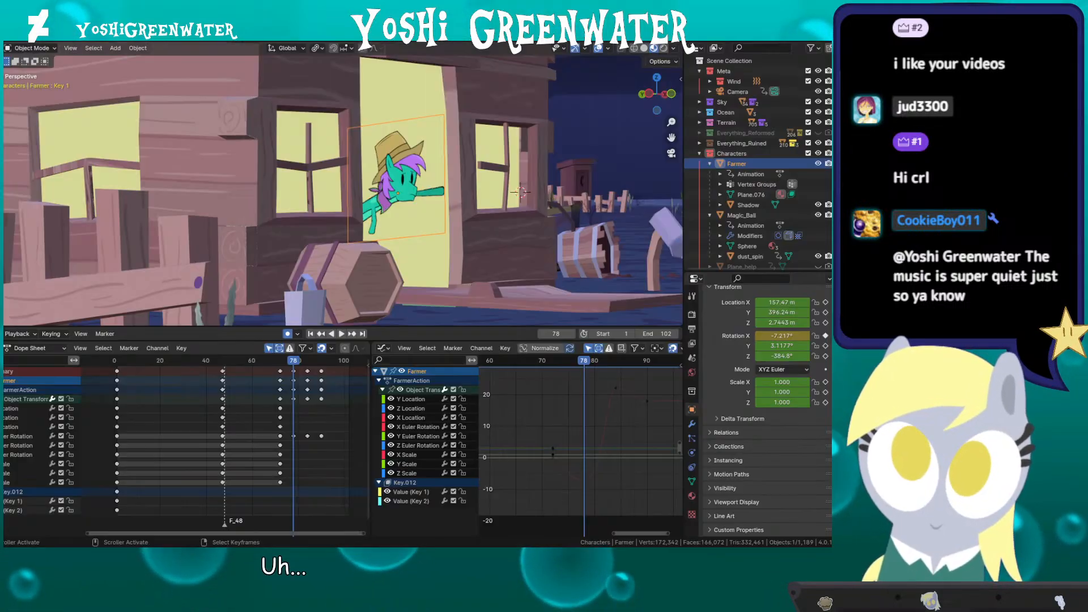
left_click_drag(296, 366, 309, 364)
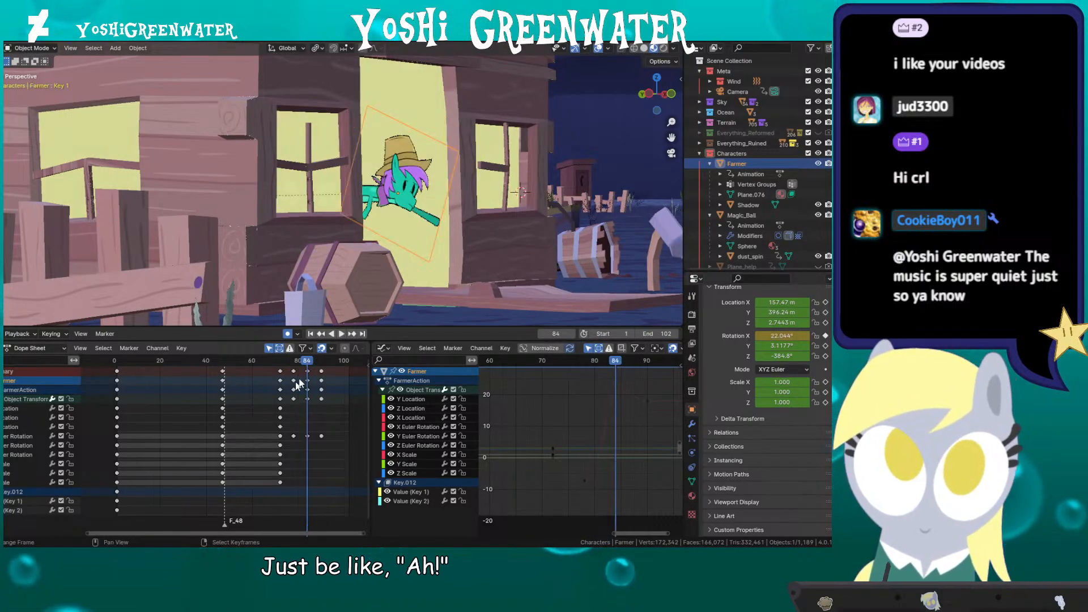
key("alt+Tab")
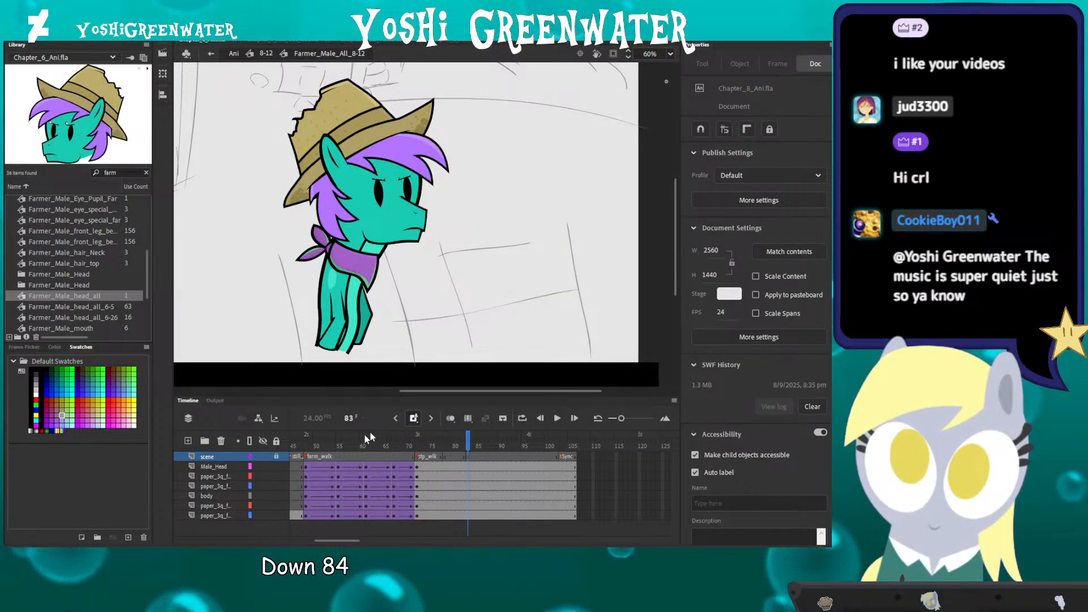
Step: Check the Farmer's last pose at frame 90 in Blender, and insert a keyframe at frame 90 on Animate's scene layer
key("alt+Tab")
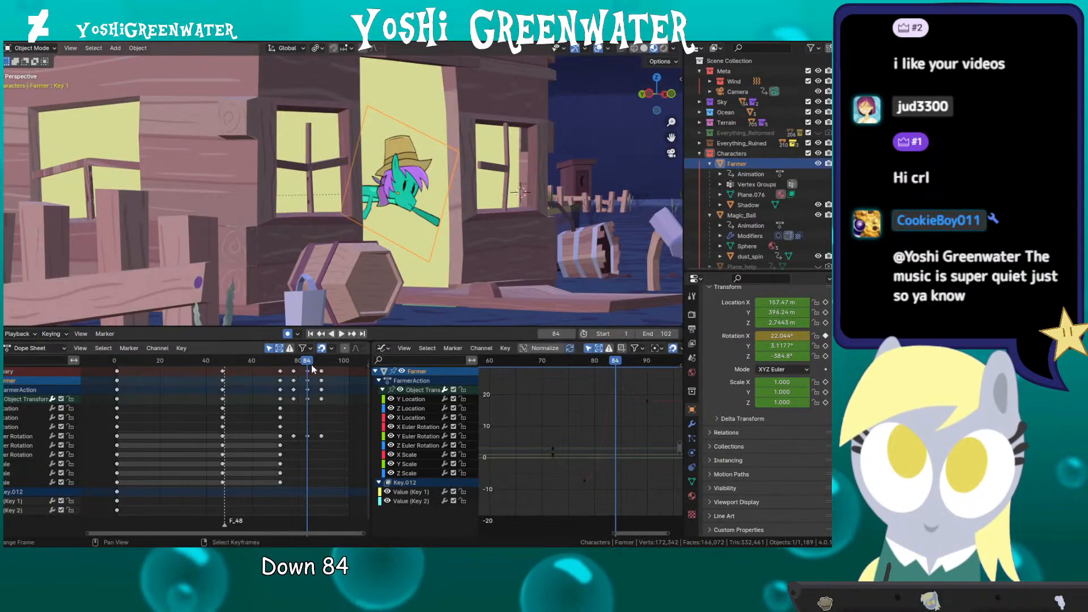
left_click(316, 361)
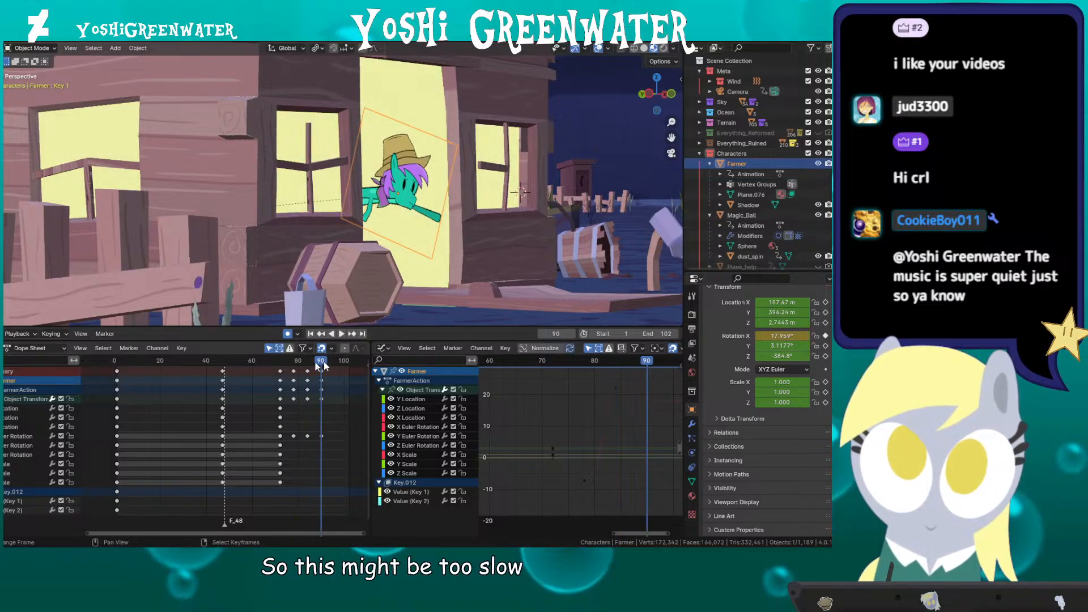
key("alt+Tab")
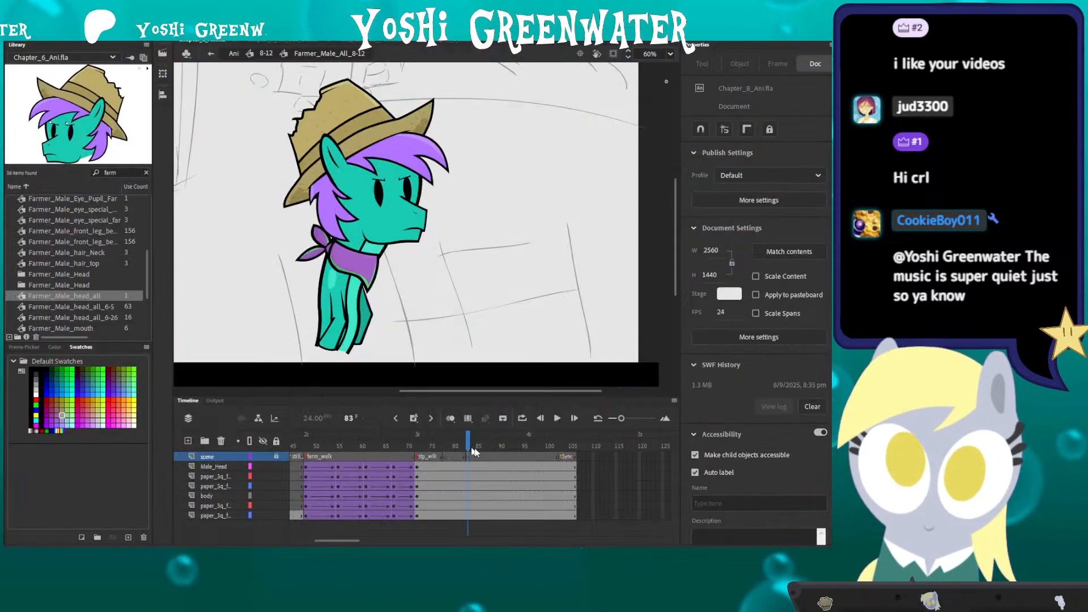
key("F6")
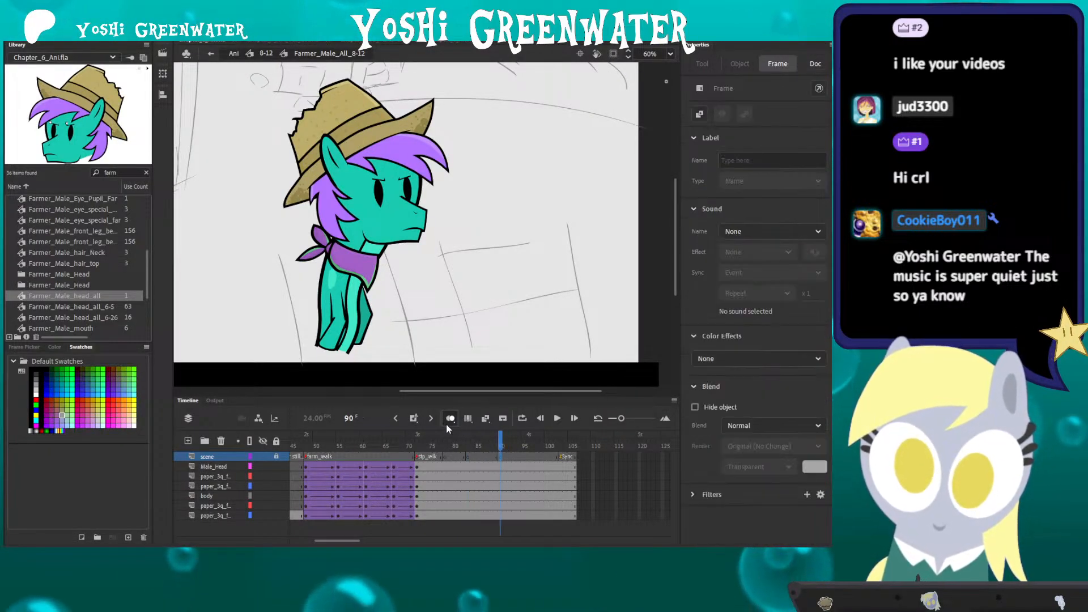
Step: Insert keyframes at frame 75 on all character layers from Male_Head down to the lowest paper layer
left_click_drag(327, 540, 330, 540)
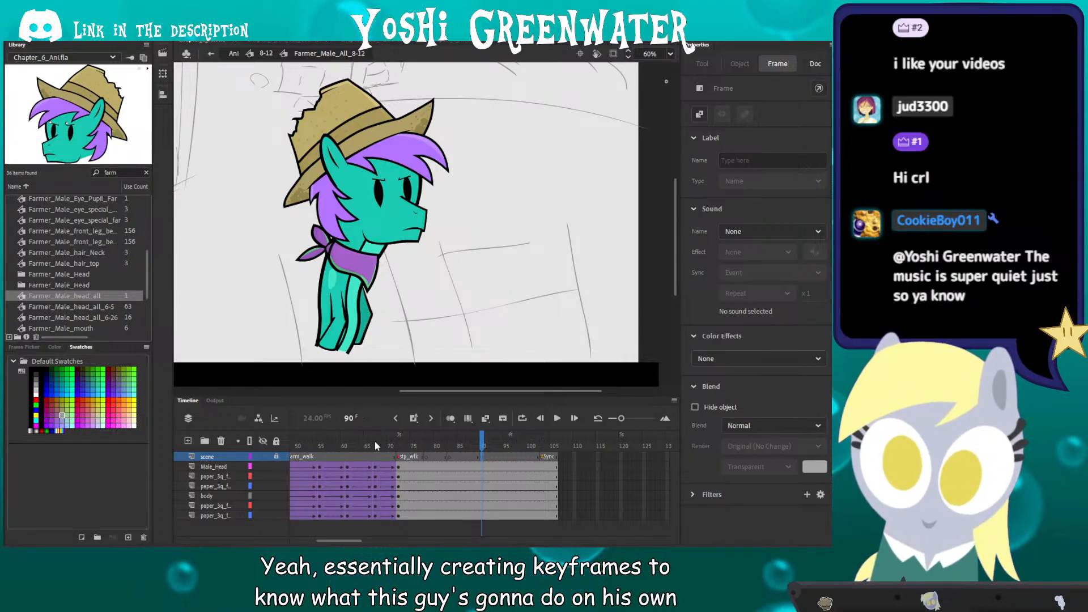
left_click(404, 446)
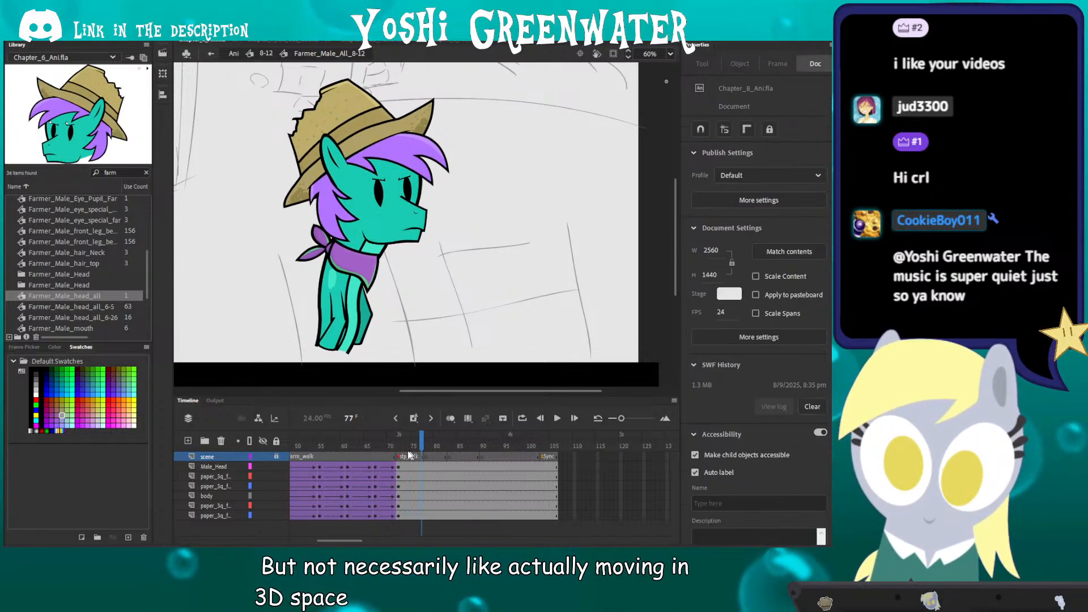
left_click(413, 447)
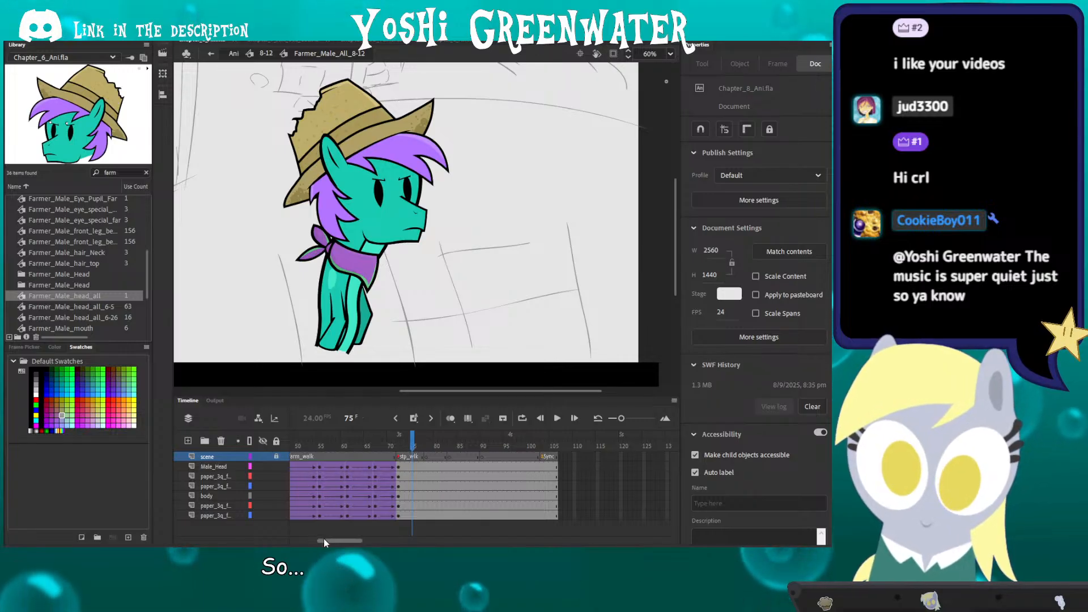
scroll(340, 448, "left", 3)
left_click_drag(327, 450, 441, 448)
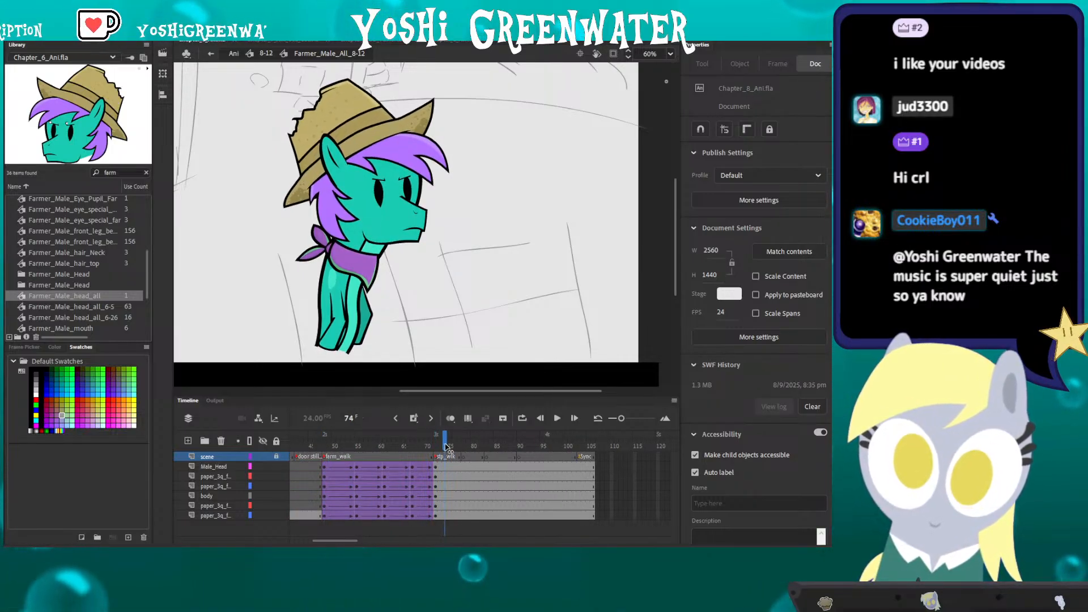
left_click(445, 476)
left_click(447, 447)
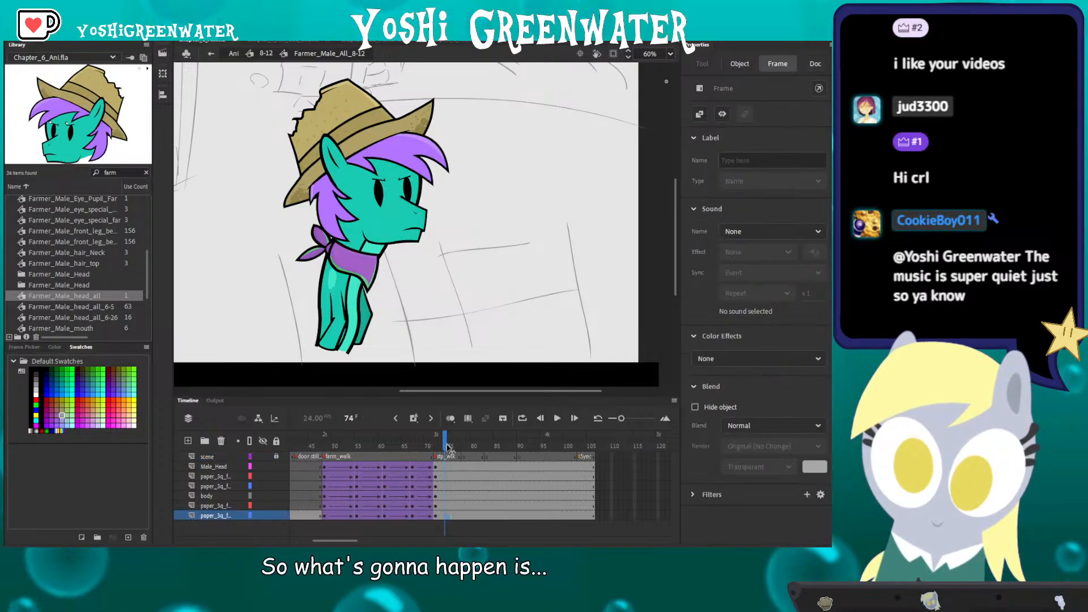
left_click_drag(449, 466, 450, 516)
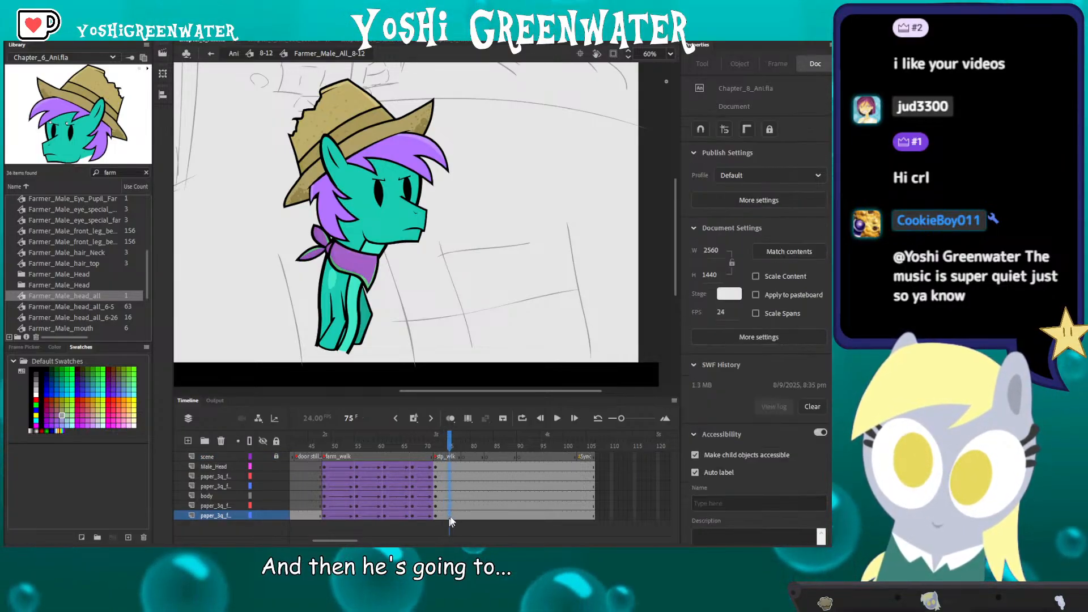
key("F6")
Step: Add keyframes at frame 78 across the same head, body and paper layers
left_click(463, 445)
left_click_drag(464, 466, 463, 515)
key("F6")
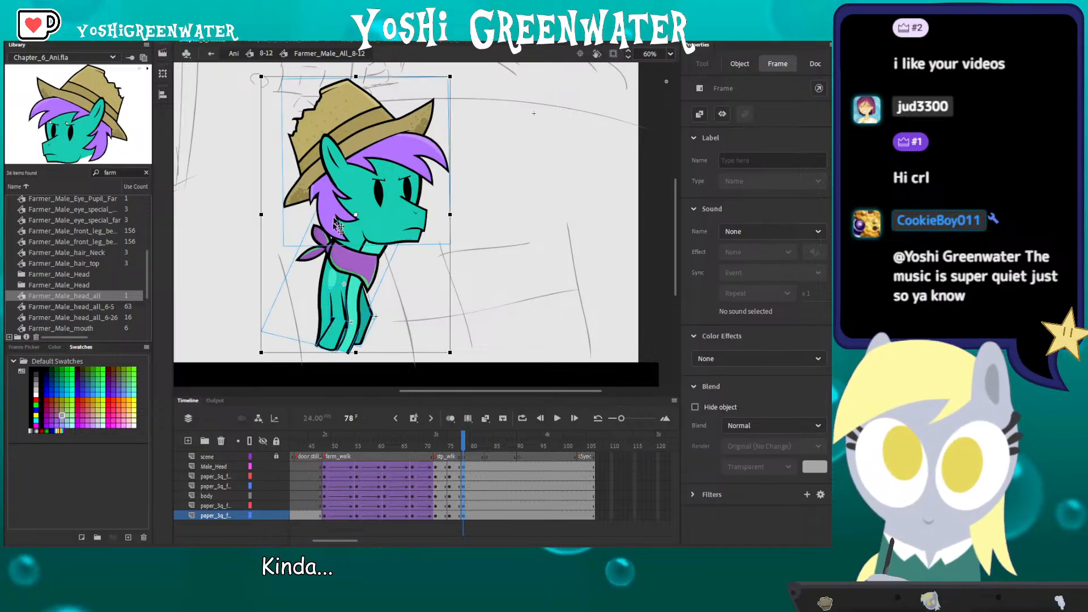
Step: At frame 78, skew the body and legs slightly forward, then nudge the head right and tilt it clockwise
left_click(339, 227)
left_click_drag(320, 194, 323, 193)
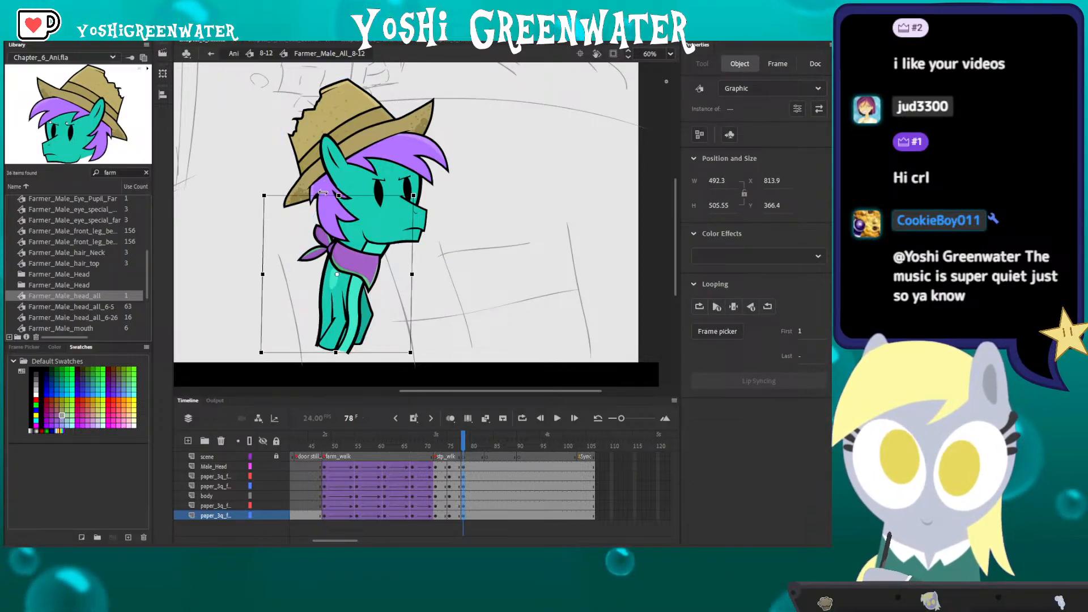
left_click(339, 161)
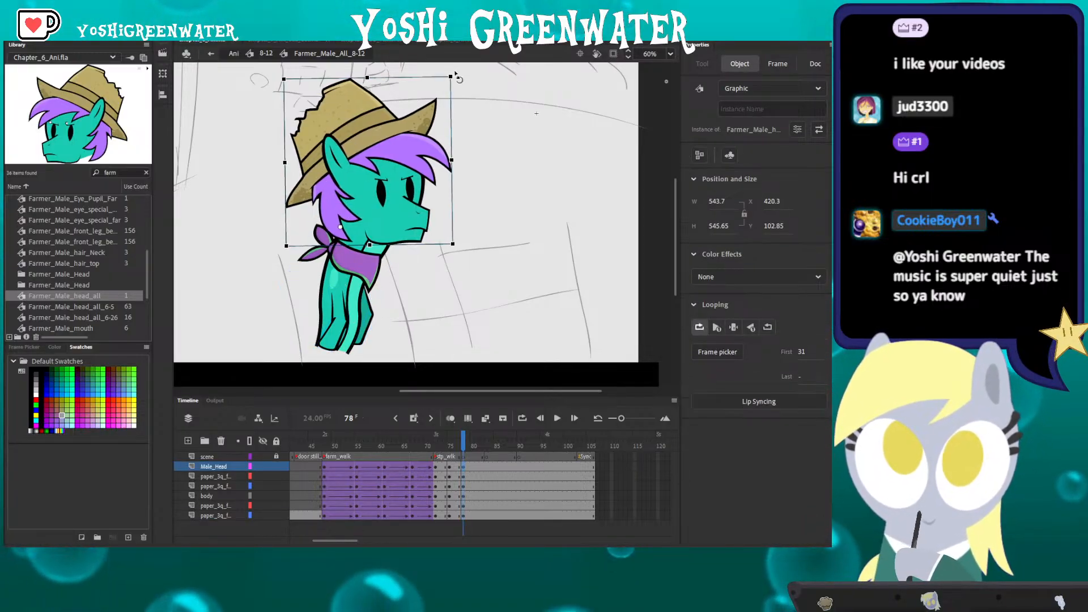
left_click_drag(456, 75, 476, 92)
key("Right")
key("Right")
key("Right")
key("Right")
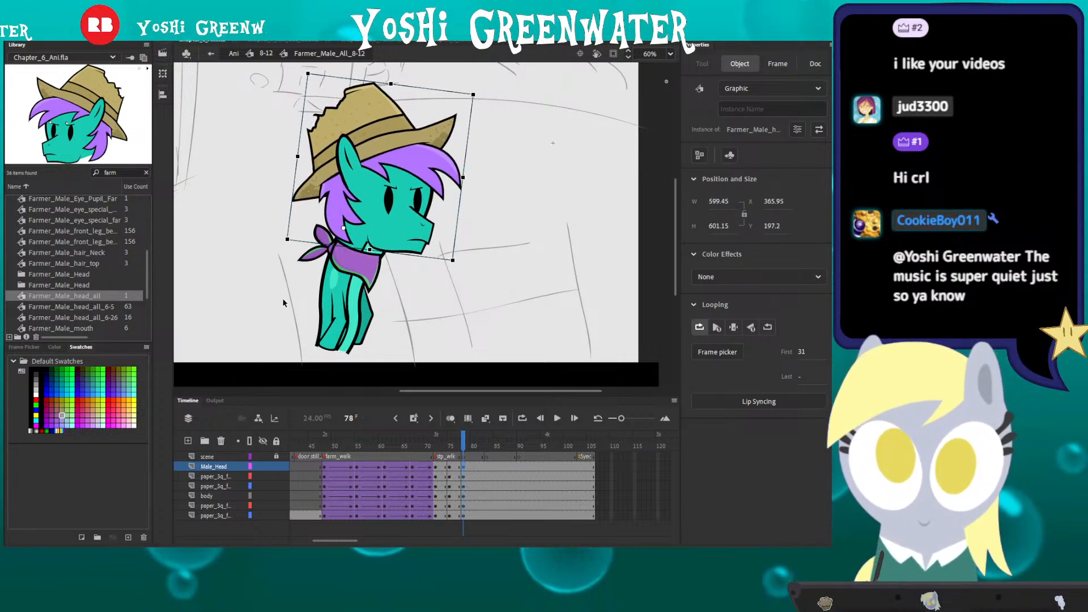
Step: Skew the body and legs a little further forward, then nudge the head right and down and increase its clockwise tilt
key("ctrl+a")
left_click(320, 196, "shift")
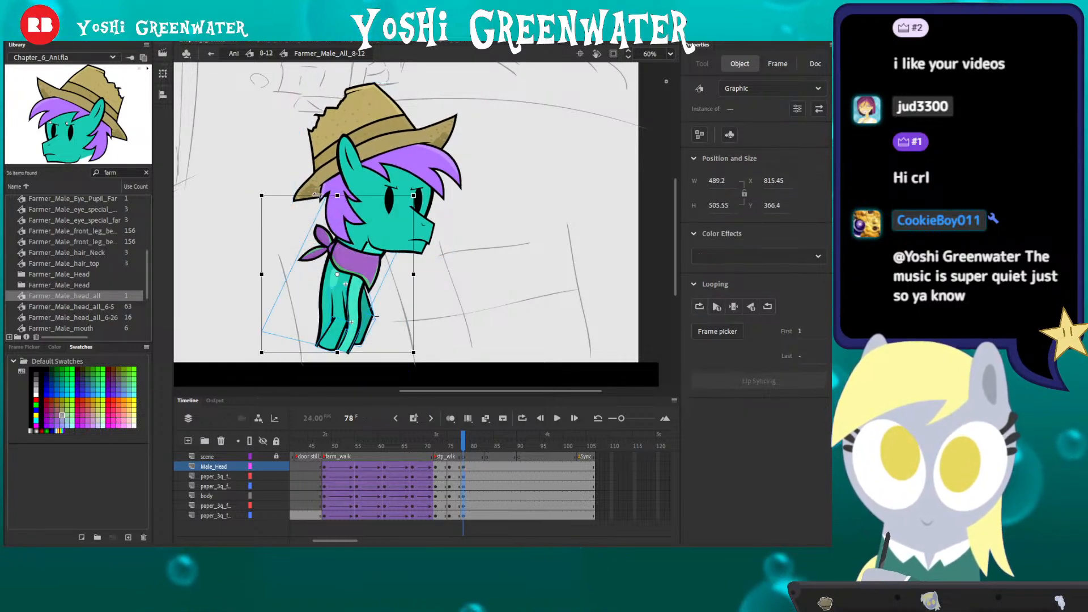
left_click_drag(317, 196, 320, 196)
left_click(374, 161)
key("Right")
key("Right")
key("Right")
key("Right")
key("Down")
key("Down")
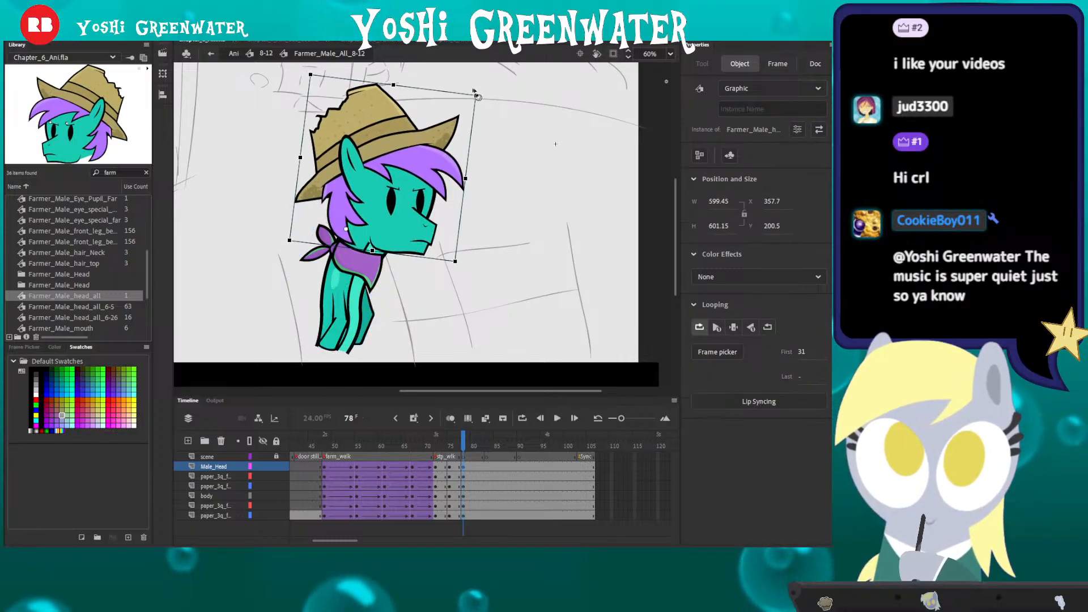
left_click_drag(476, 94, 482, 101)
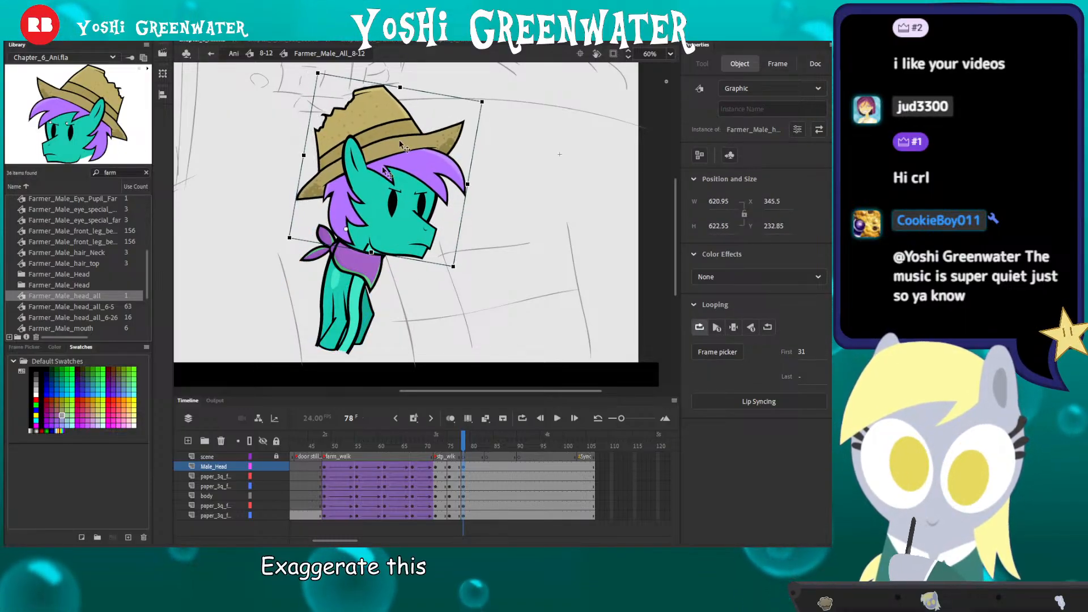
Step: Skew the body slightly further forward at frame 78 and check the motion leading into it
left_click(332, 285)
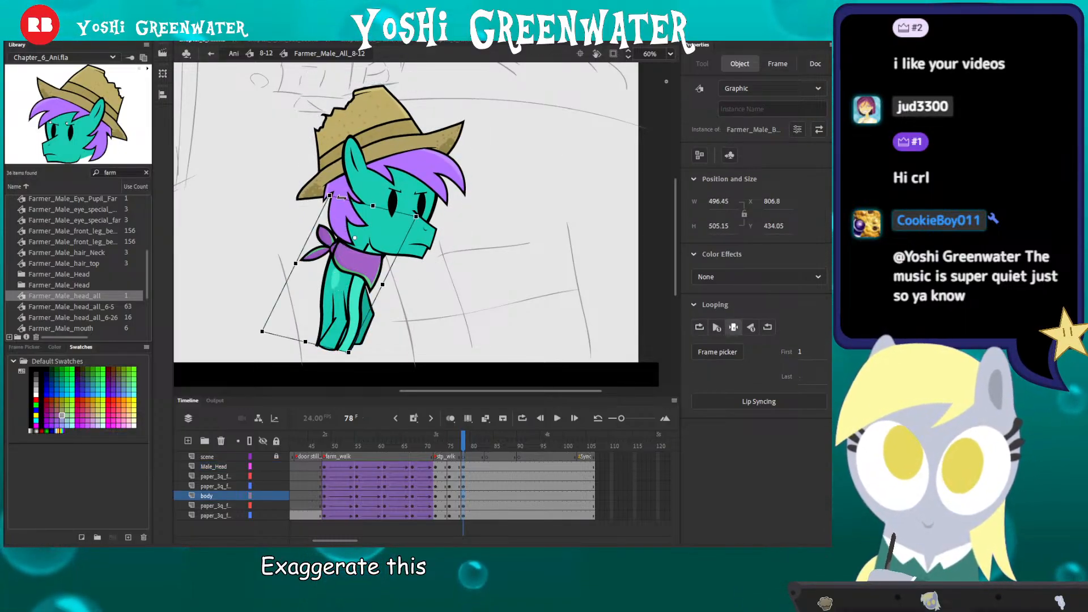
left_click_drag(342, 197, 344, 198)
left_click(286, 238)
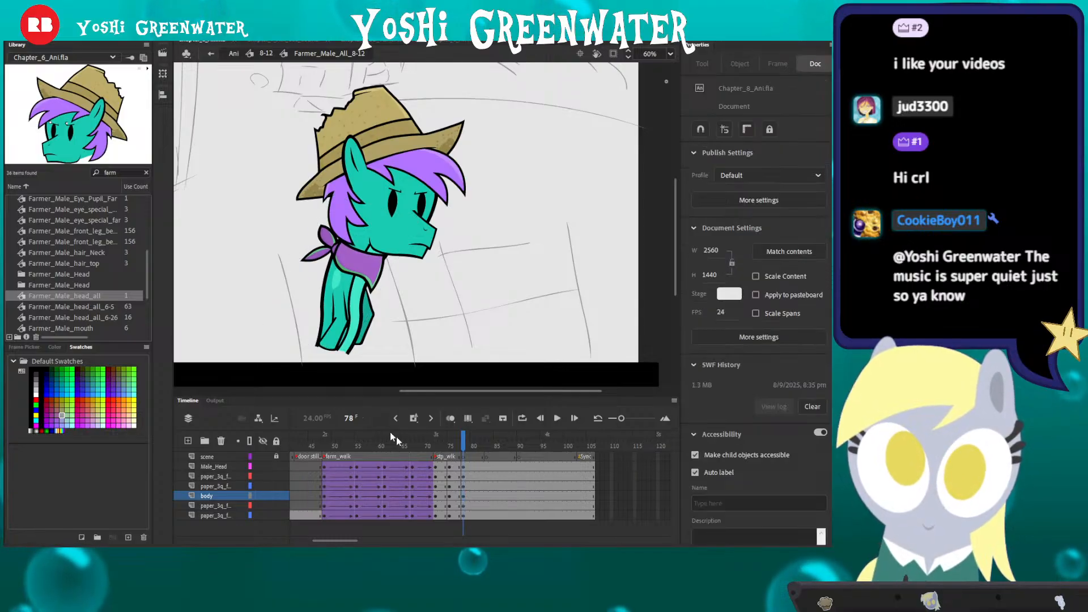
left_click_drag(427, 445, 464, 446)
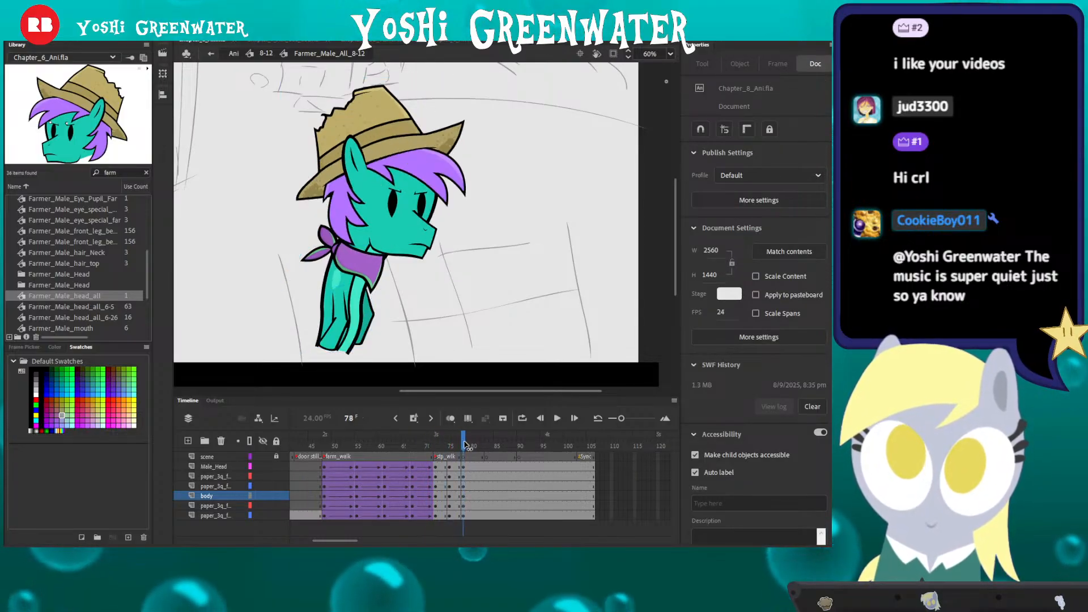
Step: At frame 78, skew the body and legs together so the feet shift slightly back, then fine-tune the body's forward skew
left_click_drag(293, 273, 383, 380)
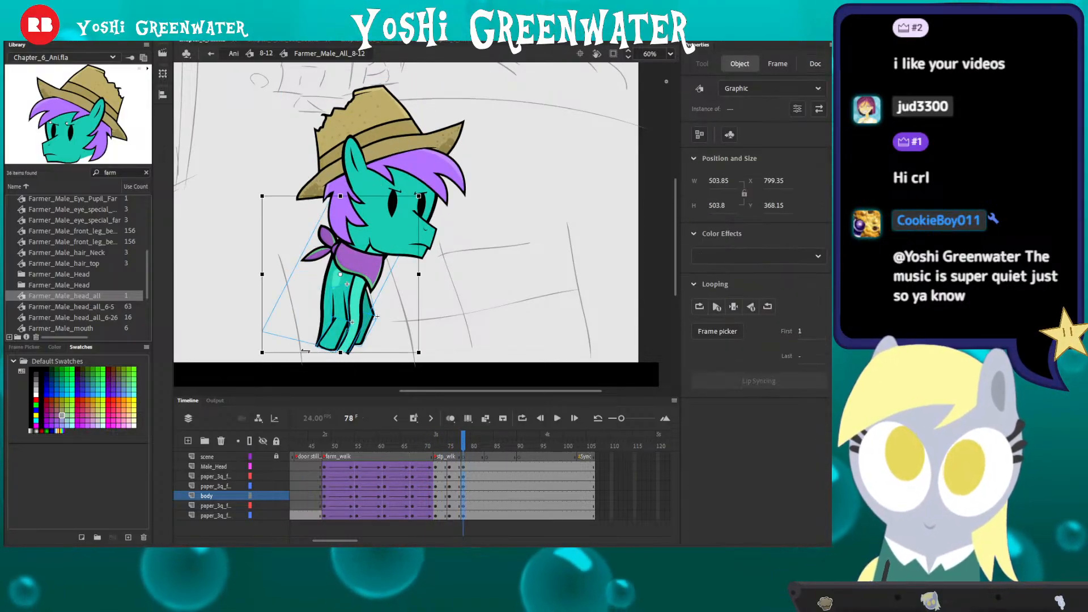
left_click(336, 227)
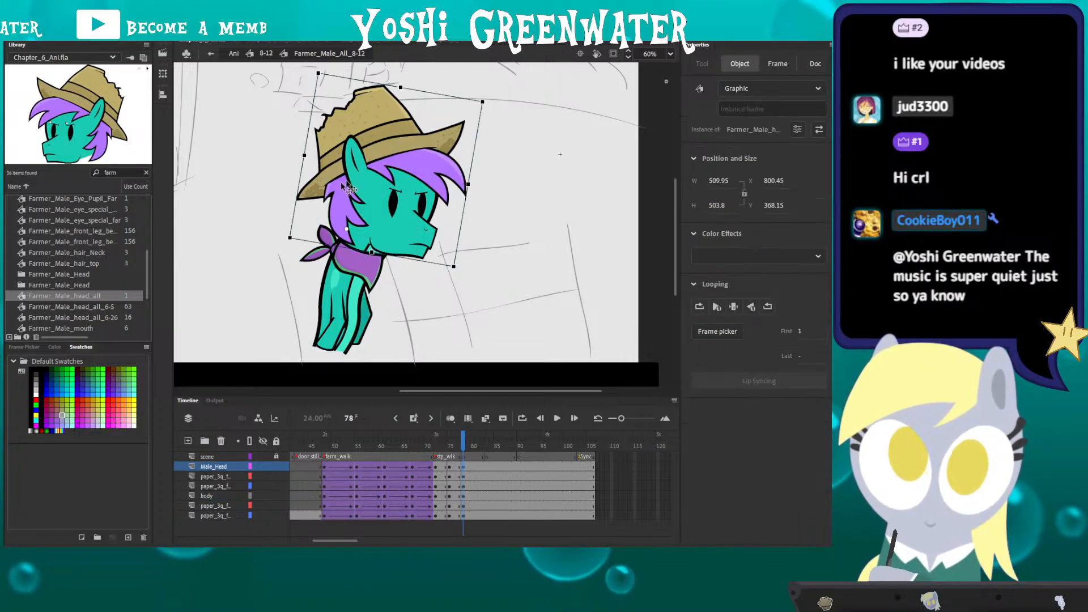
left_click(268, 257)
left_click(328, 231)
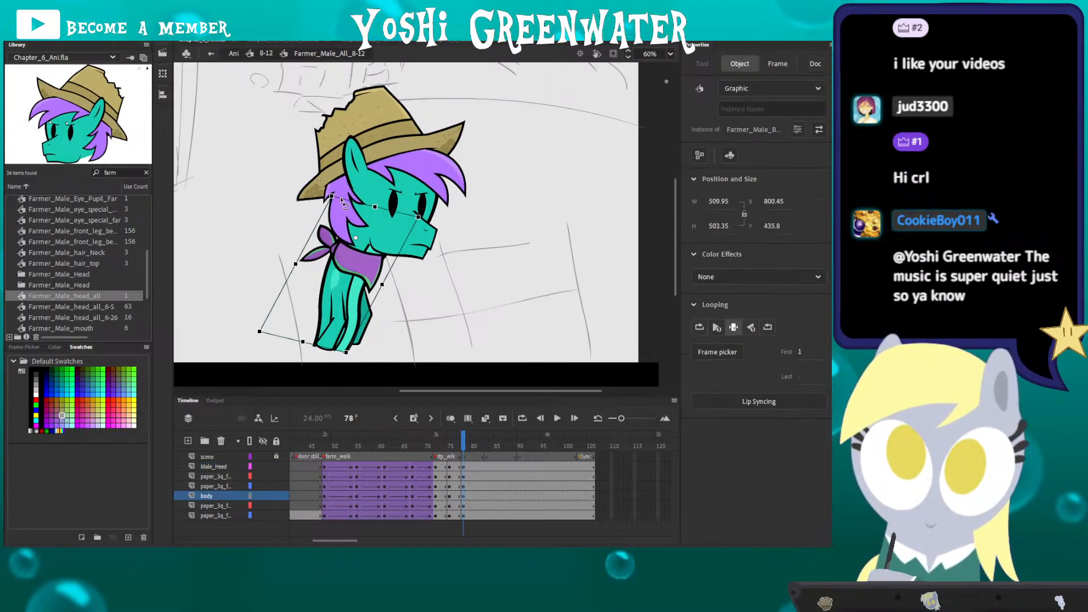
left_click_drag(343, 202, 345, 203)
left_click(346, 383)
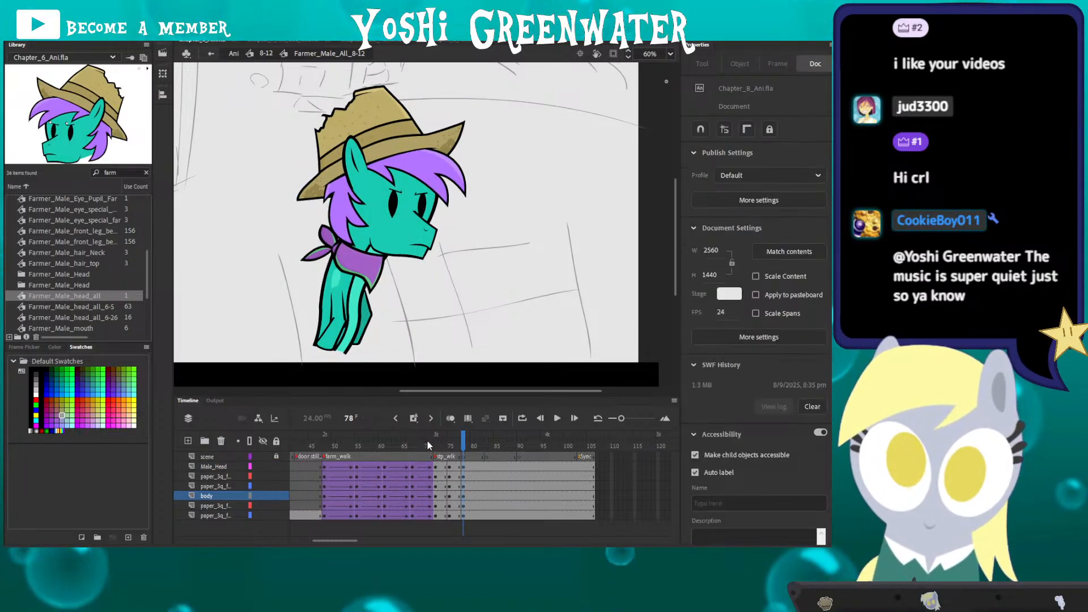
Step: Review the forward-leaning motion between frames 72 and 82, comparing the upright pose with the leaning one
left_click(446, 445)
left_click(464, 443)
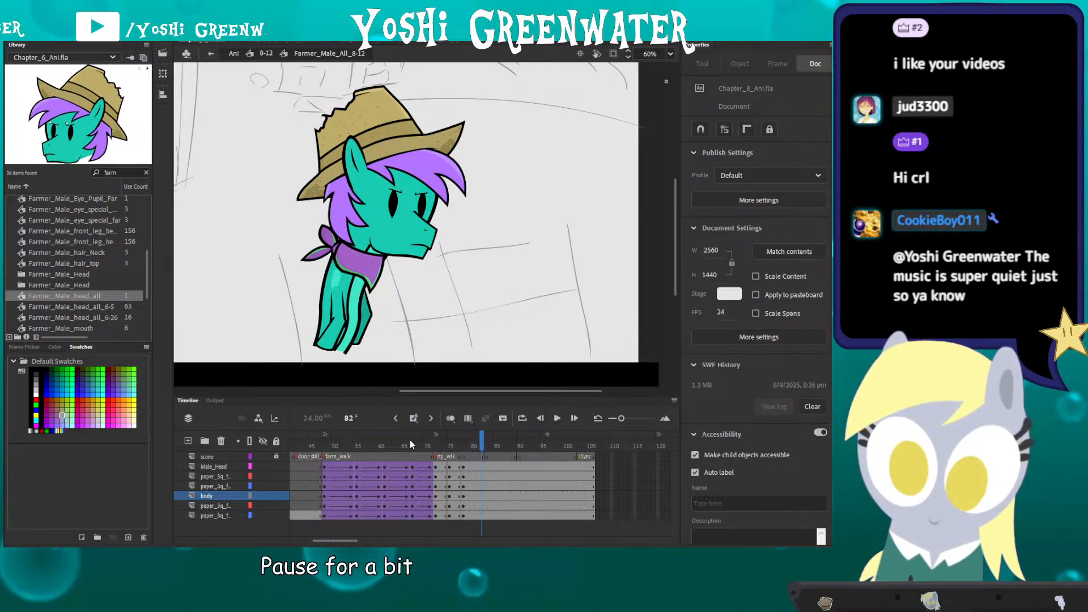
left_click(431, 446)
left_click_drag(431, 446, 435, 445)
key("ctrl+a")
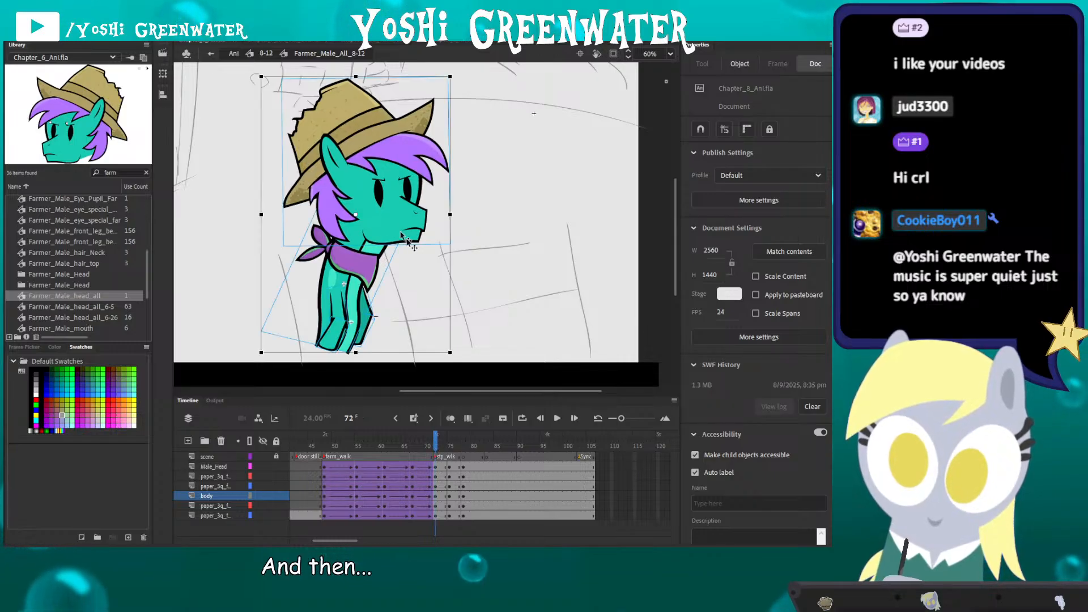
key("ctrl+shift+a")
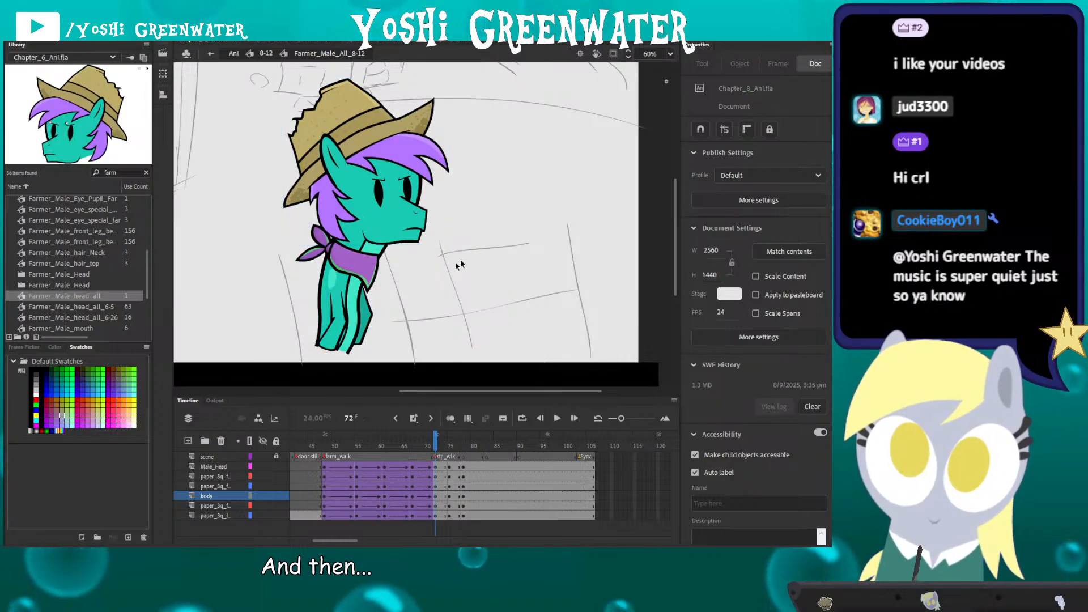
left_click_drag(445, 446, 476, 446)
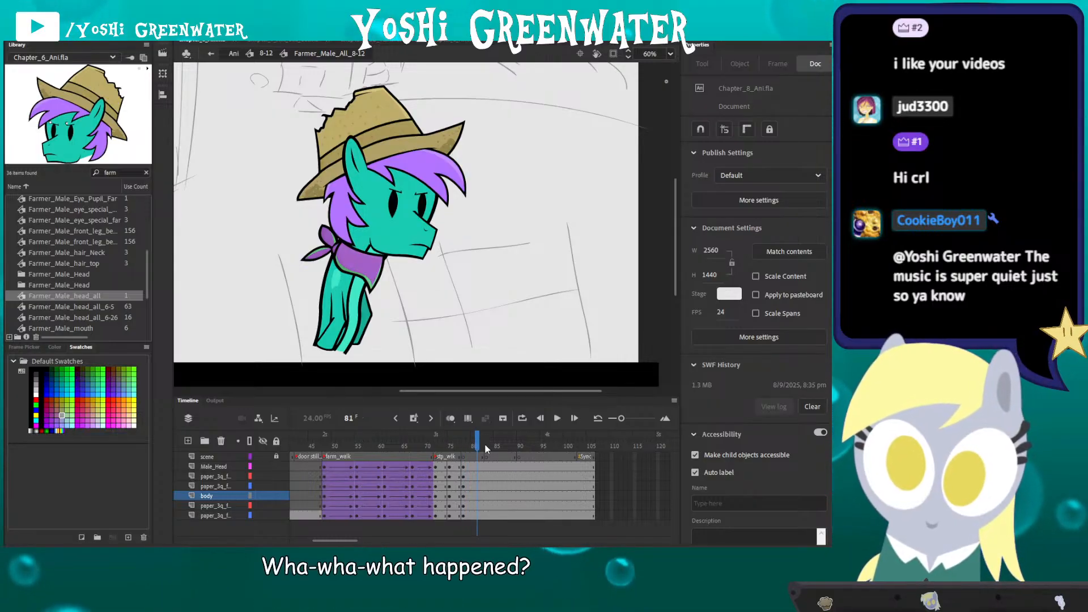
Step: Insert keyframes at frame 83 on all character layers from Male_Head down to the lowest paper layer
scroll(324, 539, "right", 3)
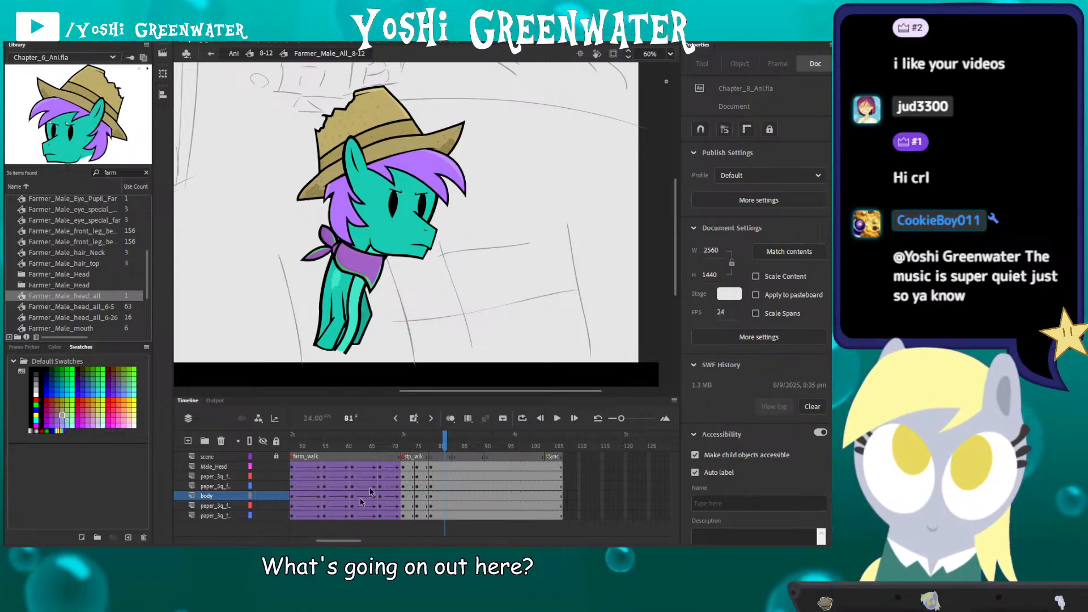
key("ctrl+s")
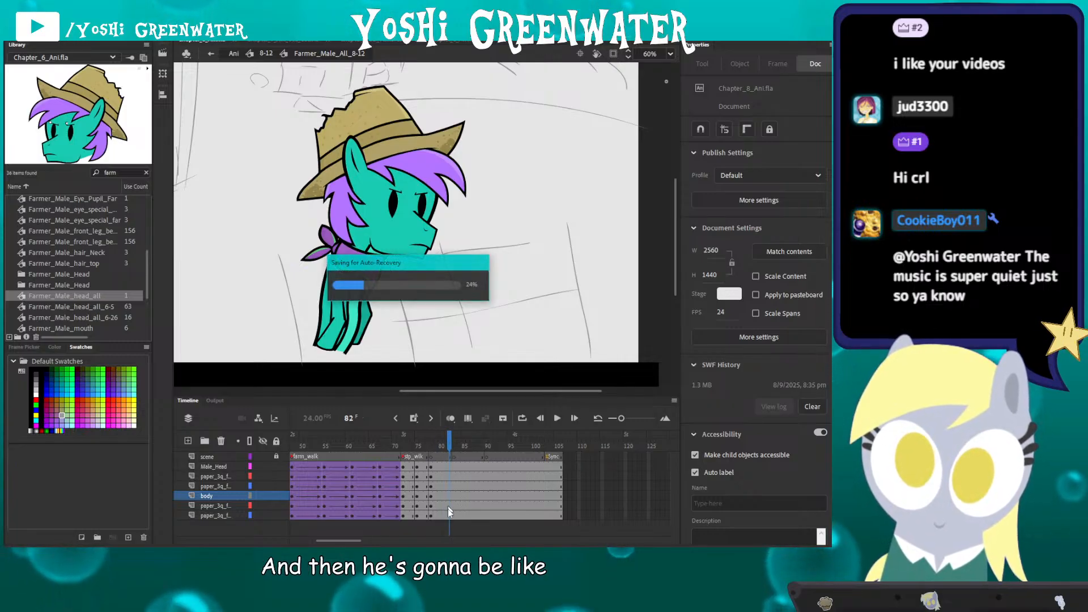
left_click_drag(449, 467, 450, 516)
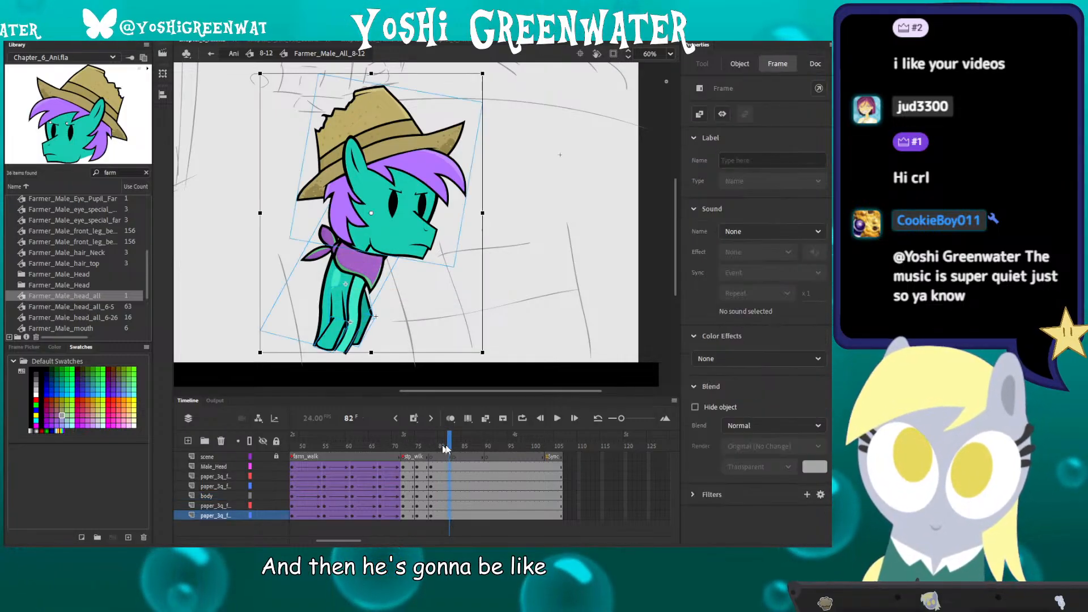
left_click(454, 522)
key("F6")
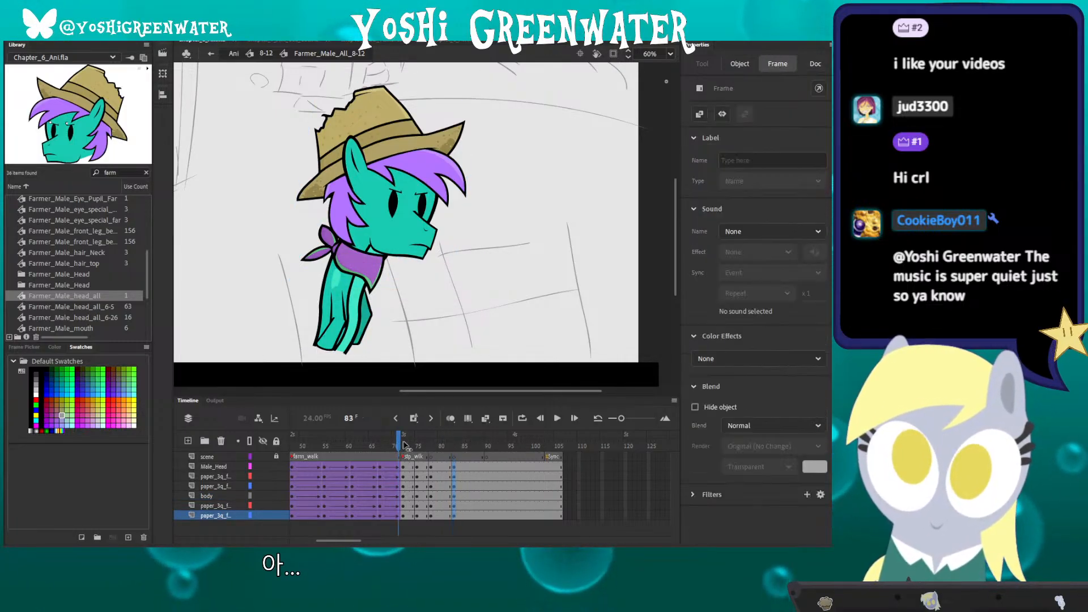
left_click_drag(404, 445, 435, 445)
left_click(440, 445)
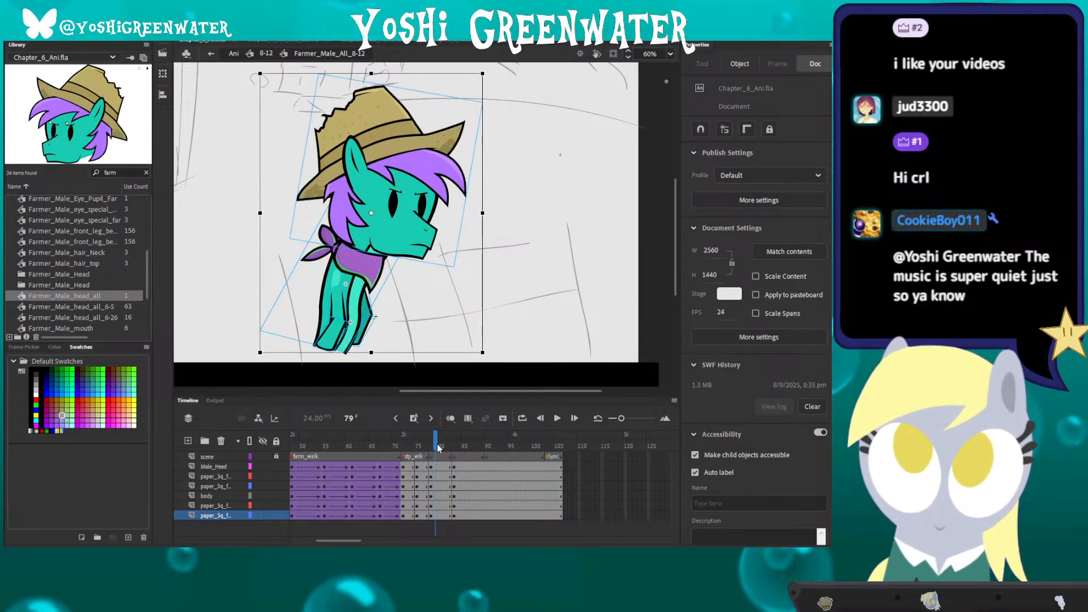
left_click_drag(437, 446, 453, 449)
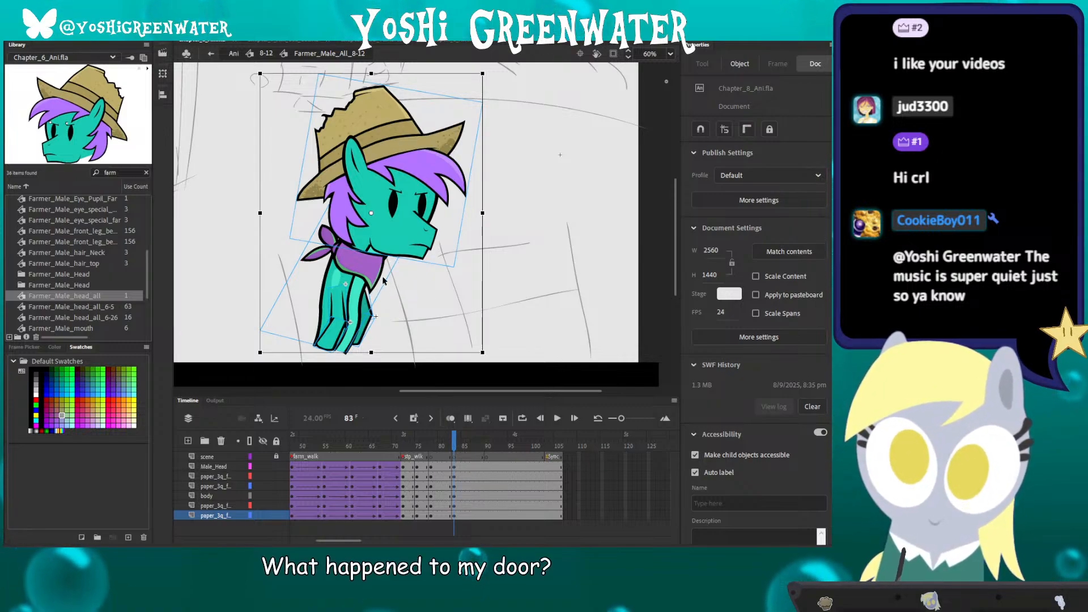
Step: Nudge the body and legs slightly upward at frame 83
left_click(344, 243)
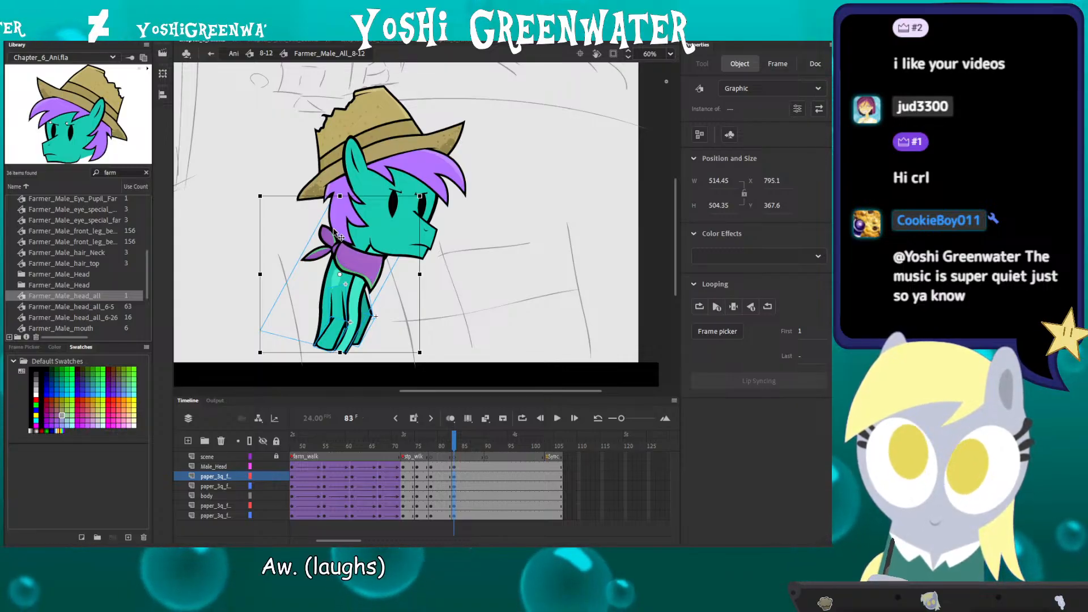
key("Up")
key("Up")
key("Up")
key("Up")
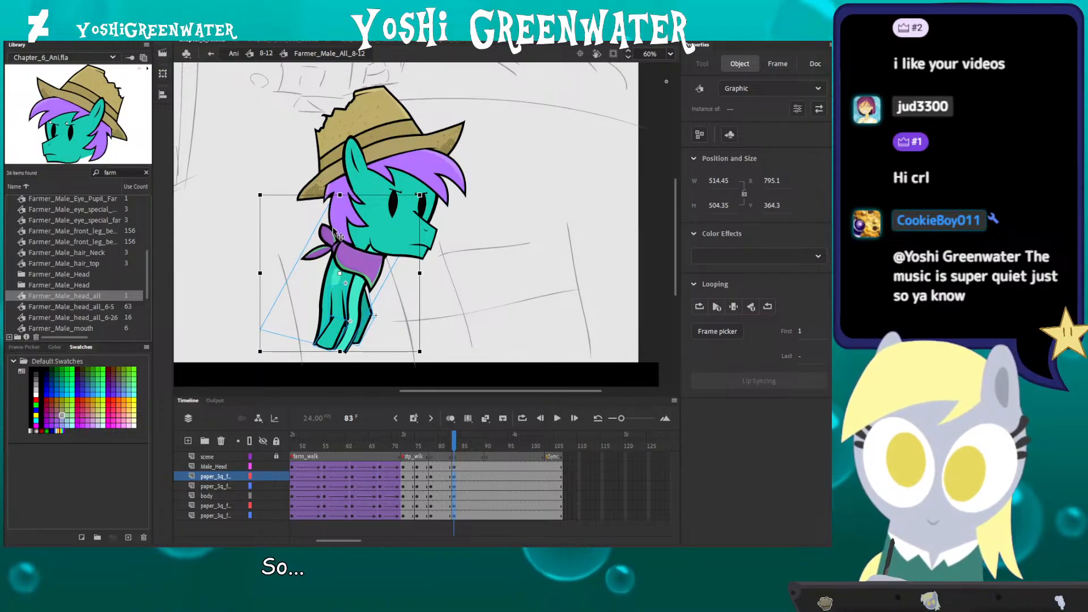
Step: At frame 83, tilt the head counterclockwise until it is upright and nudge it slightly up and left
left_click(394, 131)
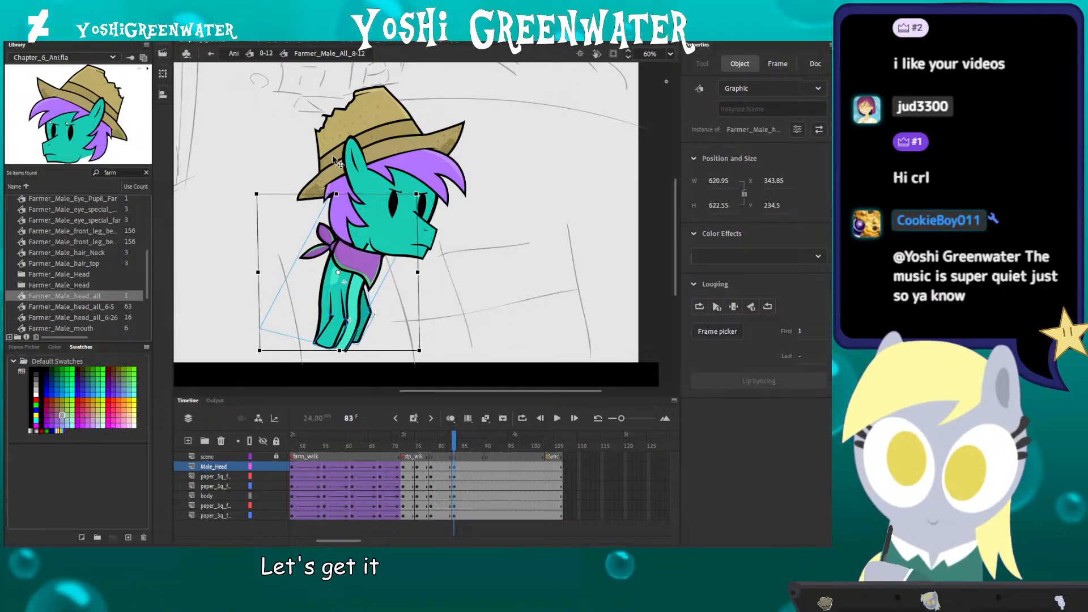
left_click_drag(391, 133, 389, 131)
left_click_drag(486, 99, 454, 67)
key("Up")
key("Up")
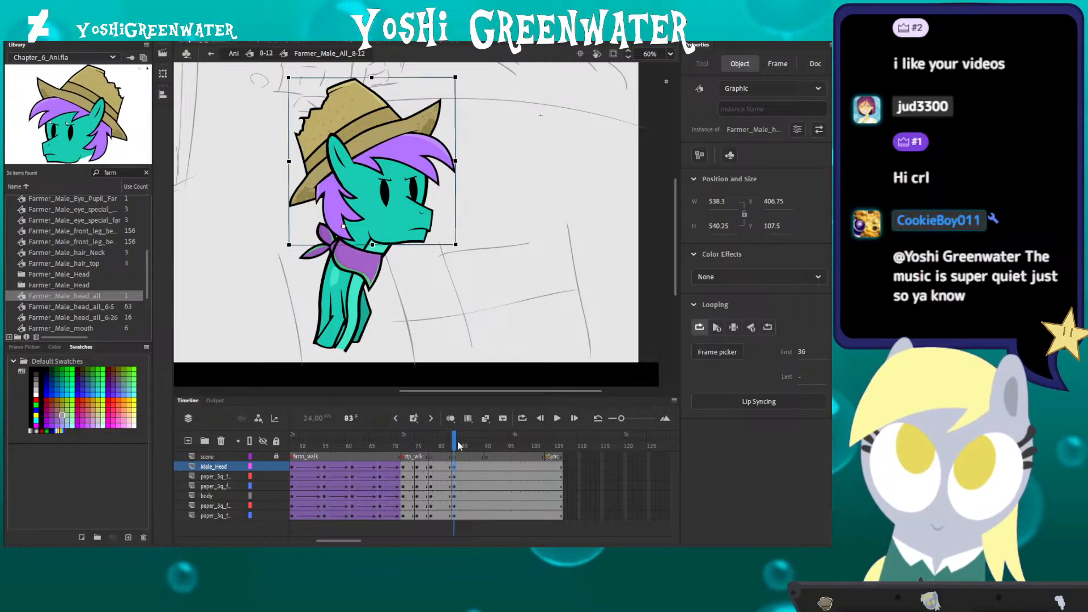
Step: Add keyframes at frame 90 across the head, body and paper layers
left_click_drag(459, 446, 485, 443)
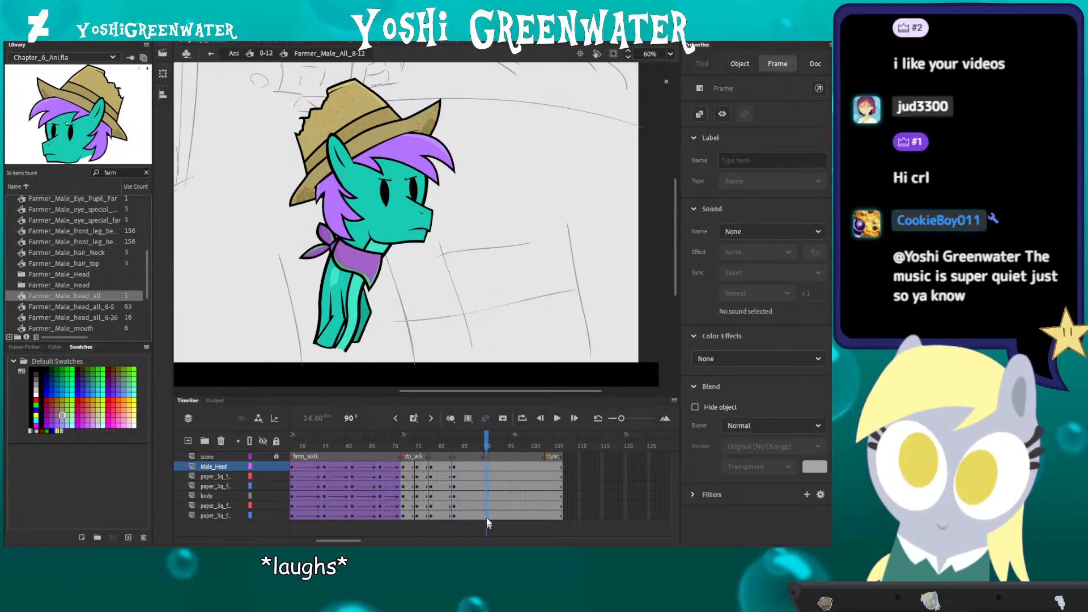
left_click_drag(487, 519, 486, 518)
key("F6")
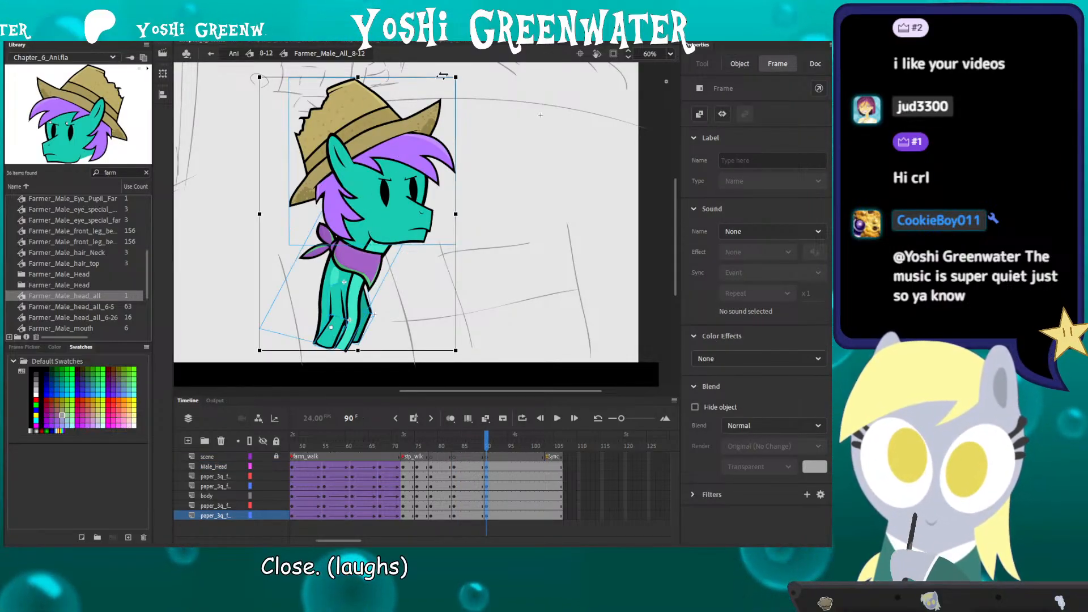
Step: At frame 90, tilt the head clockwise into a downward look and skew the body further forward
left_click_drag(443, 75, 486, 126)
left_click(367, 192)
left_click(368, 192)
left_click(340, 236)
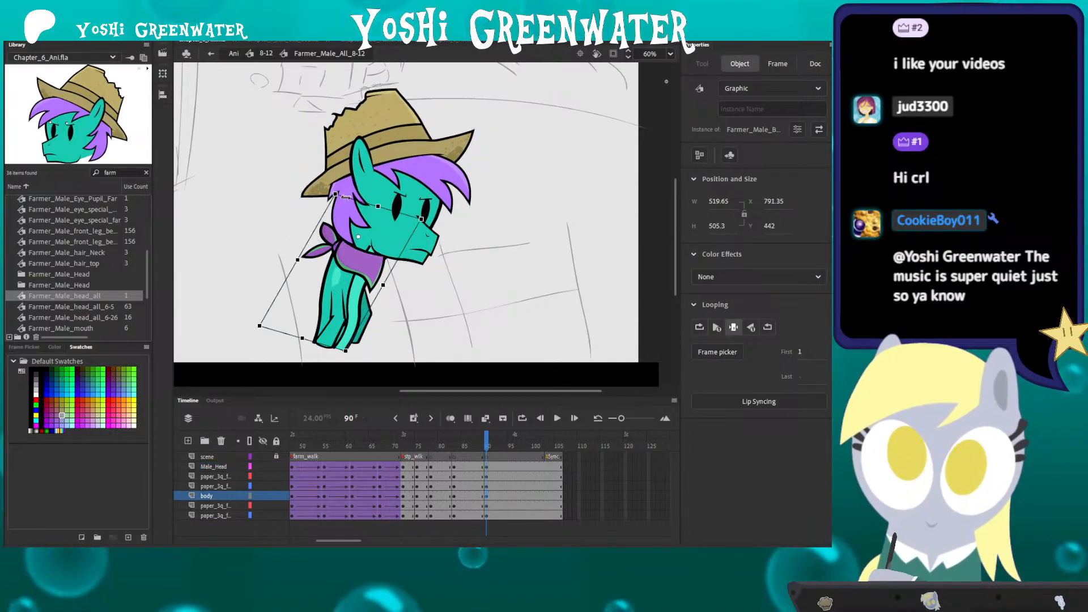
left_click_drag(345, 197, 352, 199)
left_click(378, 371)
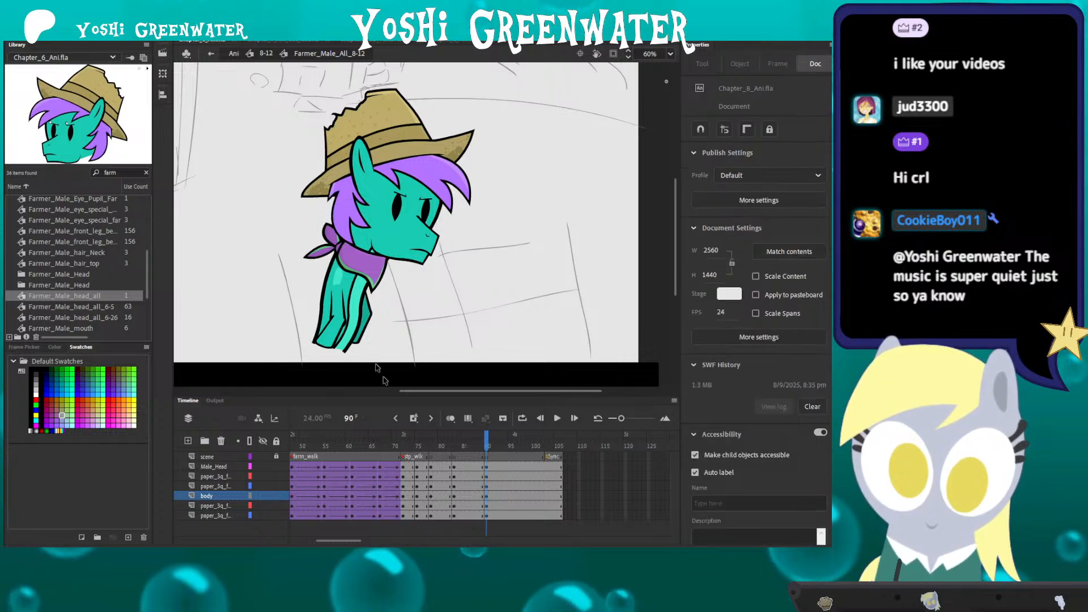
Step: Play back the farm_walk and stp_wlk sections to check the timing of the head and body motion
left_click(393, 446)
key("Return")
left_click_drag(358, 446, 337, 446)
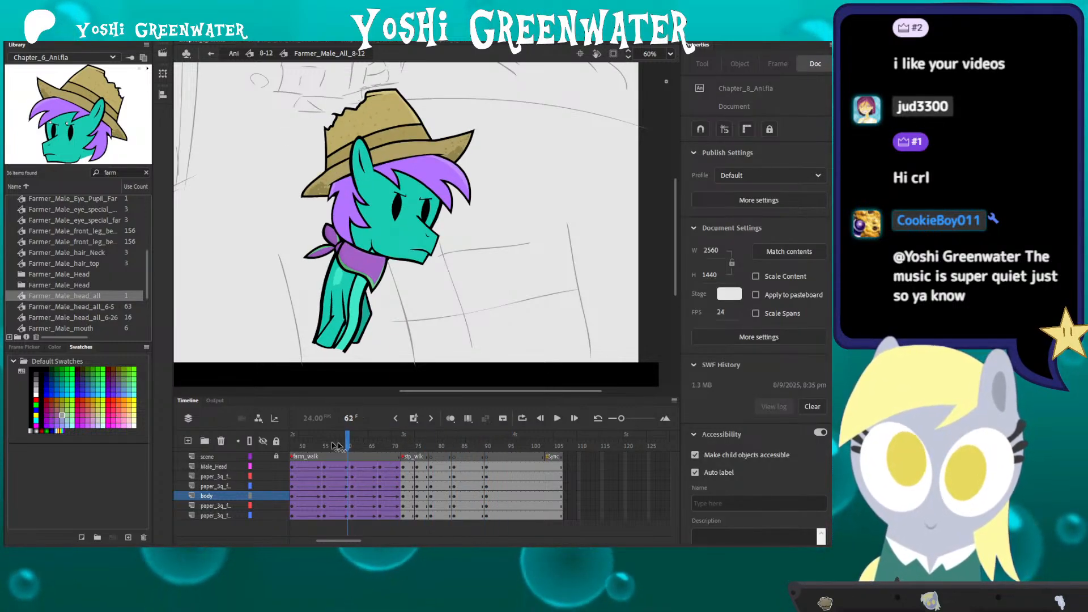
key("Return")
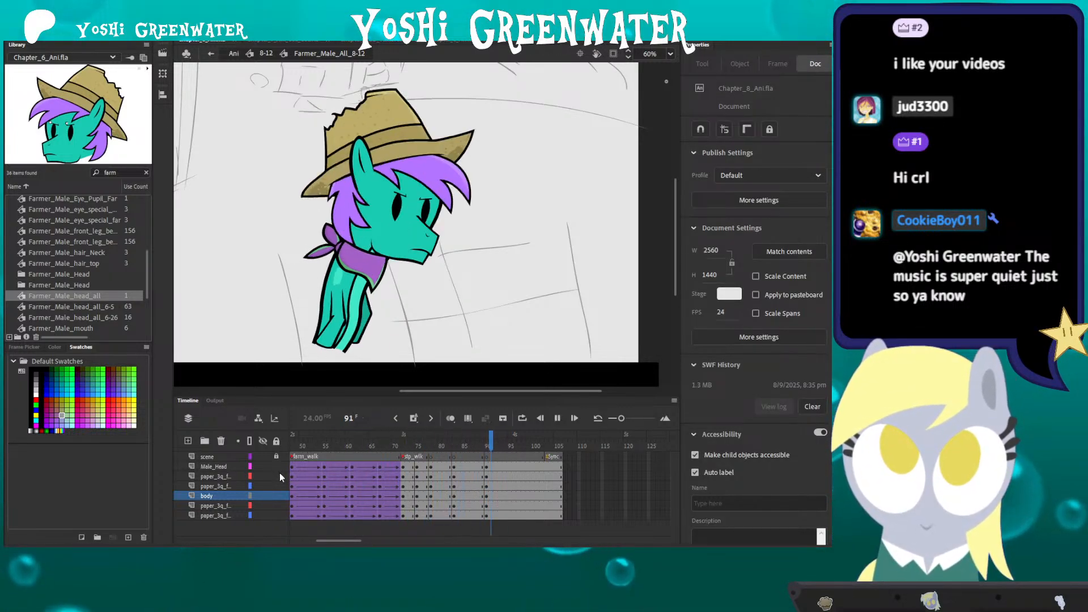
left_click_drag(384, 445, 409, 448)
left_click_drag(325, 542, 329, 543)
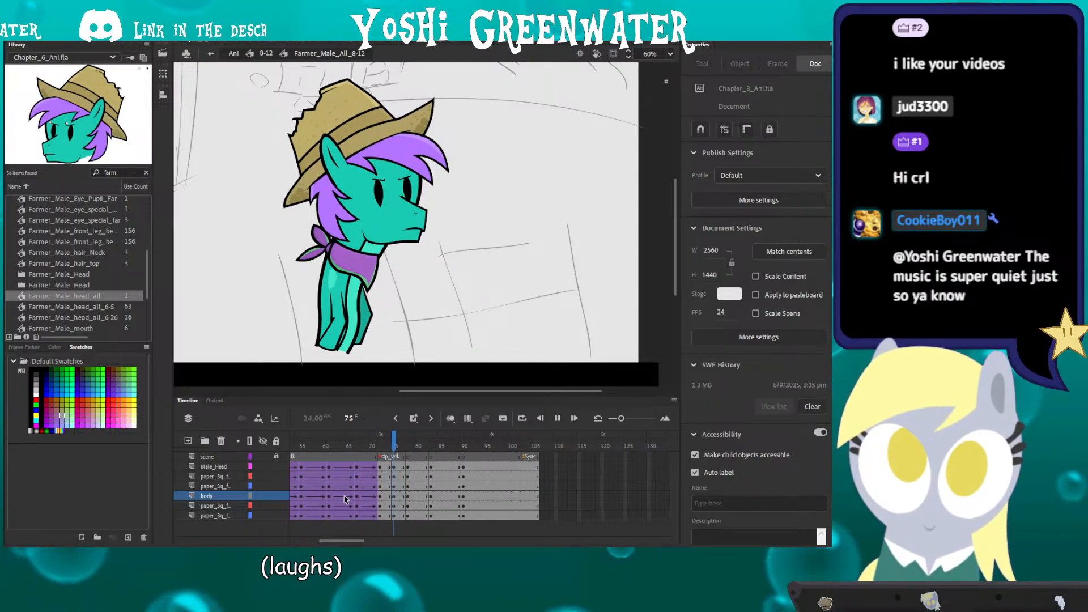
key("Return")
key("Return")
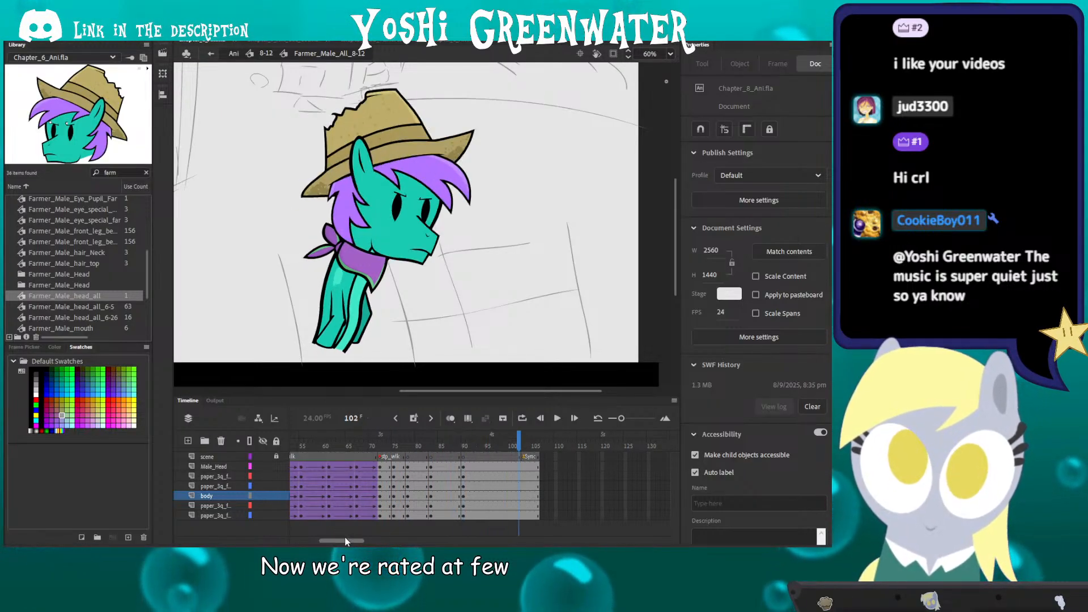
Step: Open the Farmer_Male_head_8-12 symbol for editing from frame 48 and get a close view of the face
left_click_drag(346, 540, 338, 530)
left_click(356, 446)
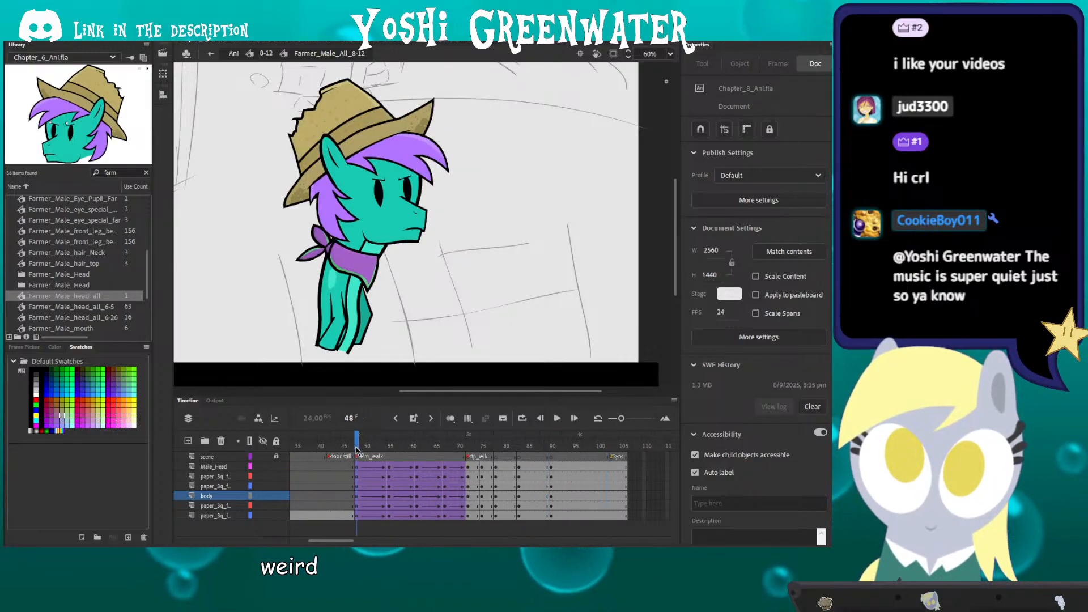
double_click(358, 233)
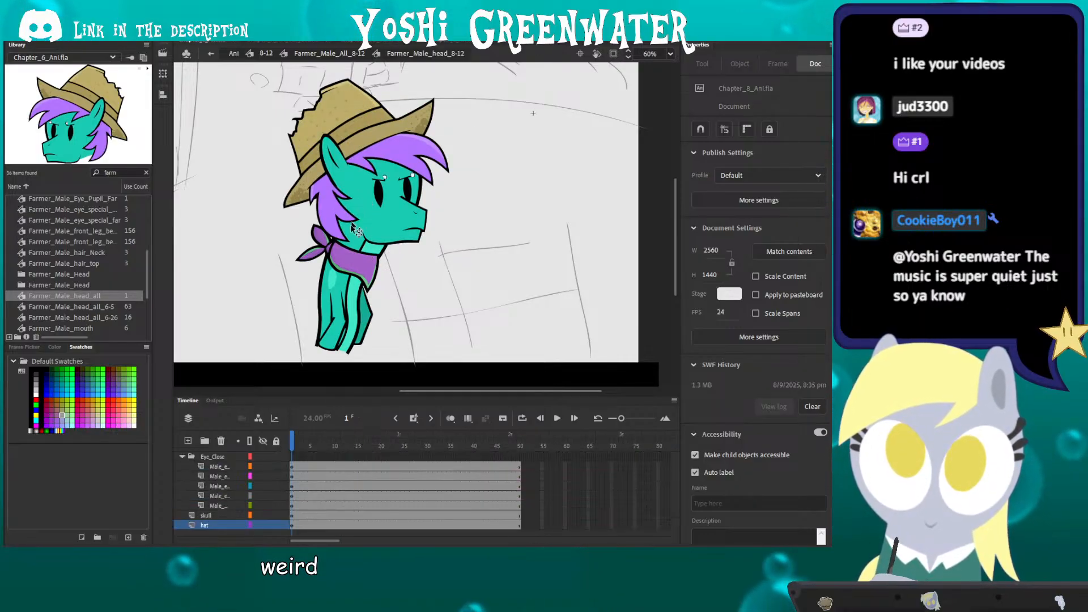
key("z")
left_click(364, 203)
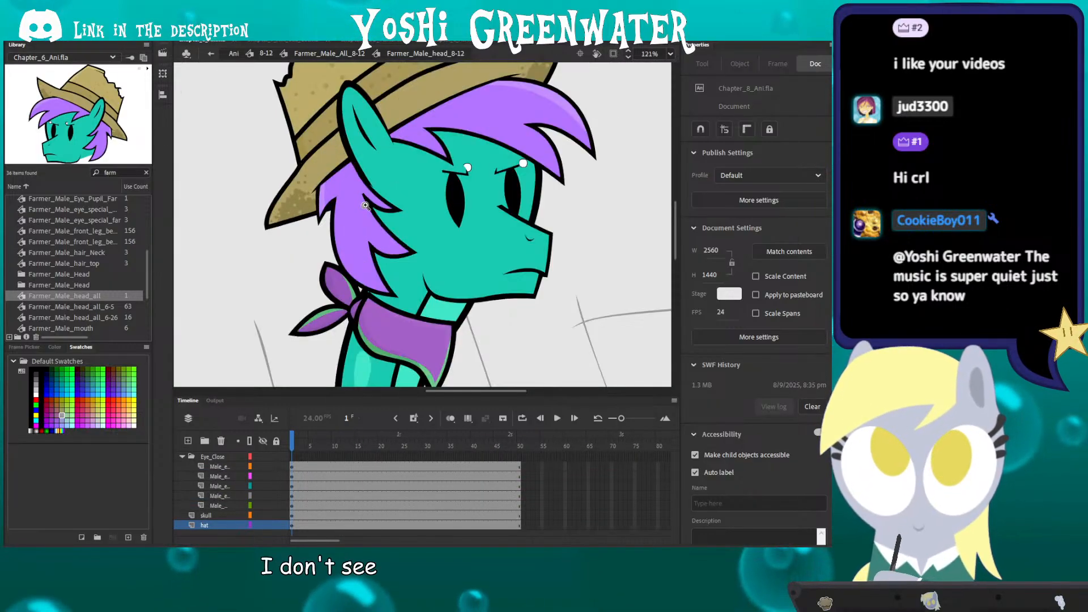
Step: On frame 1 of the head symbol, switch both the near and far eyebrows to pose frame 3
key("v")
left_click(454, 168)
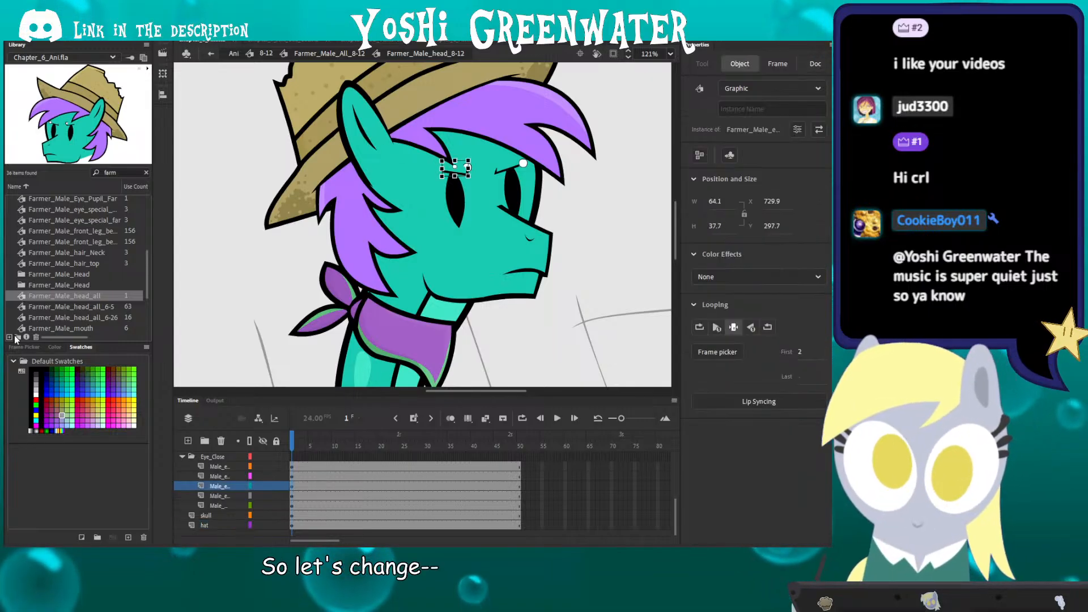
left_click(24, 347)
left_click(37, 481)
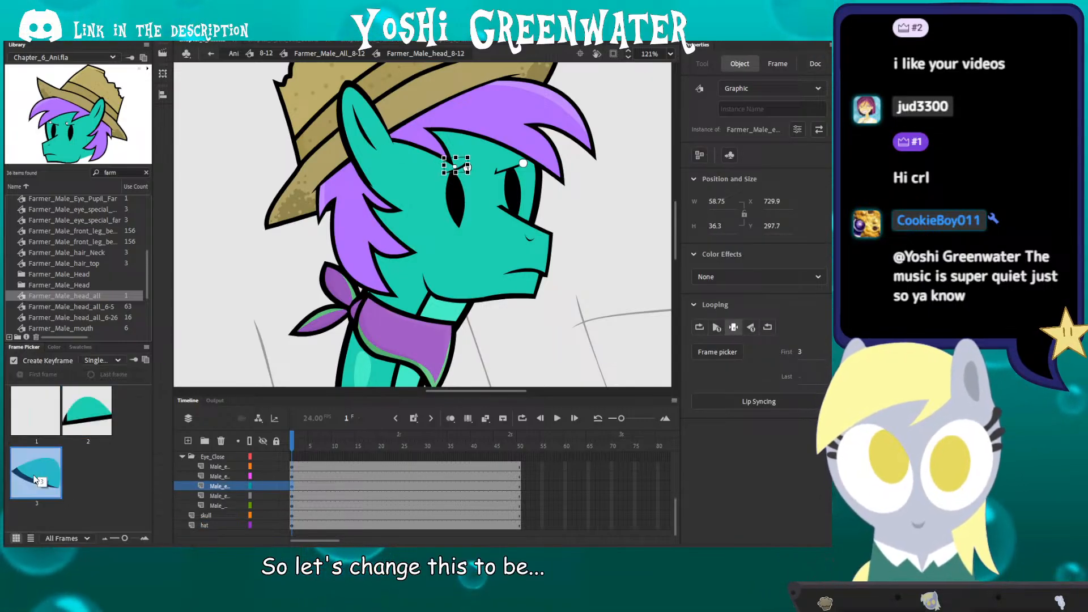
left_click(508, 165)
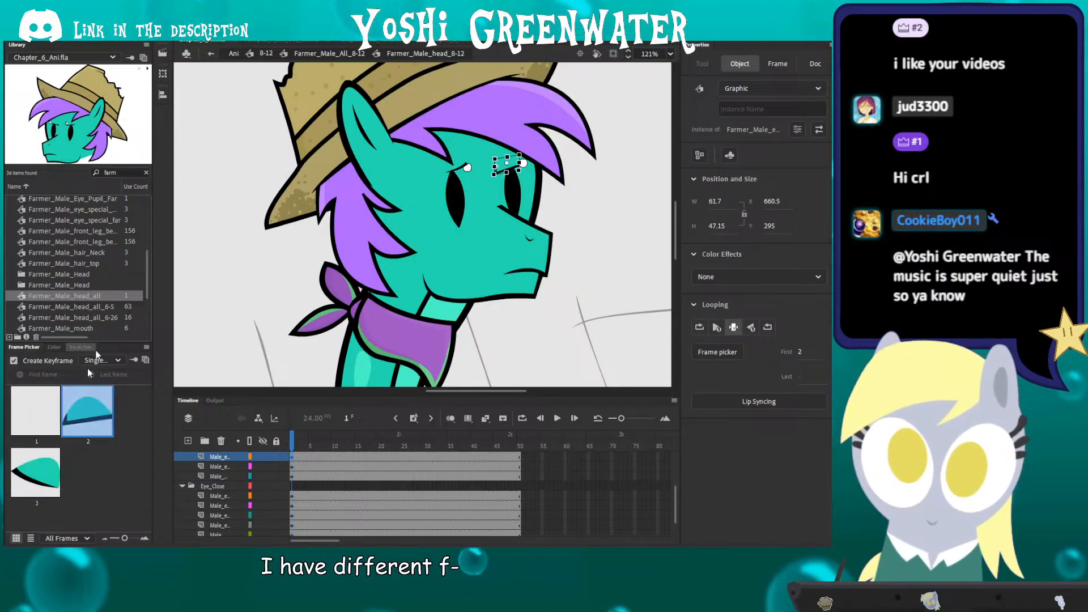
left_click(36, 473)
left_click(273, 293)
left_click_drag(299, 260, 254, 287)
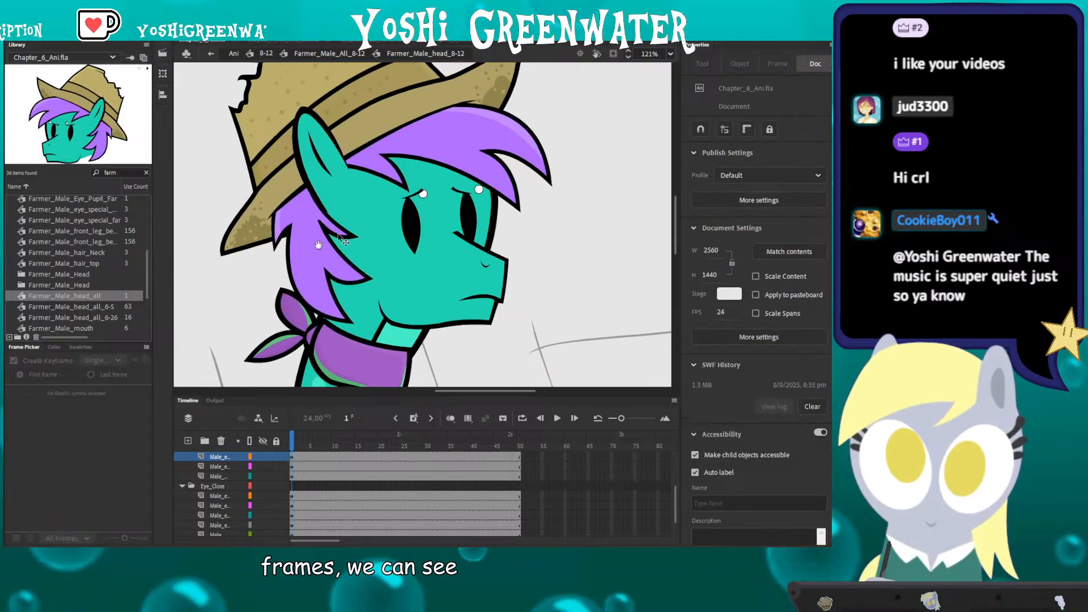
Step: Lower and rotate the near and far eyebrows so they sit just above the eyes, and save the document
key("ctrl+=")
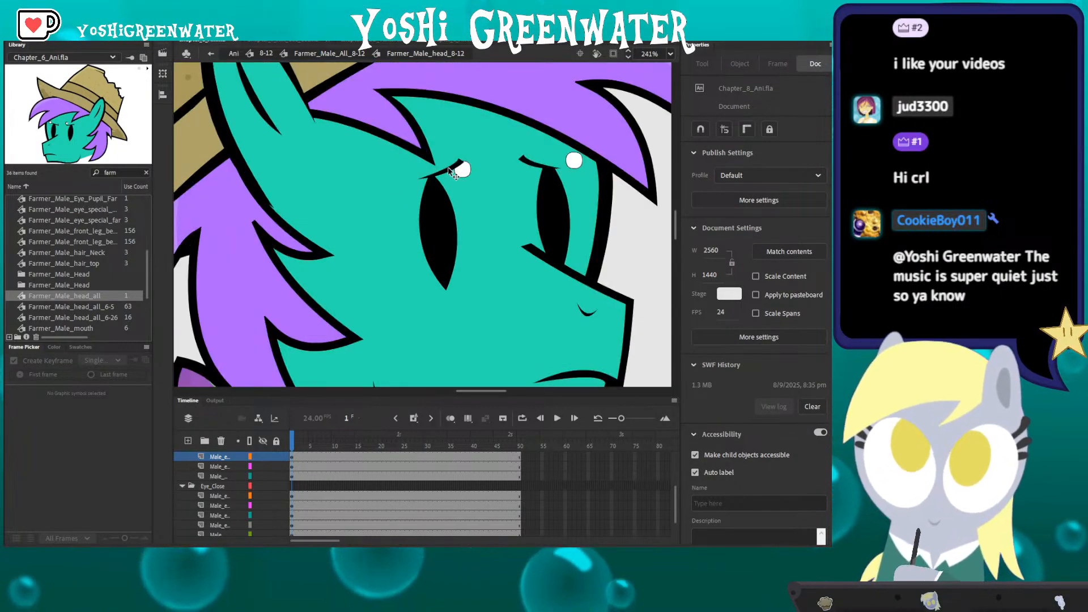
left_click(462, 164)
left_click(517, 164)
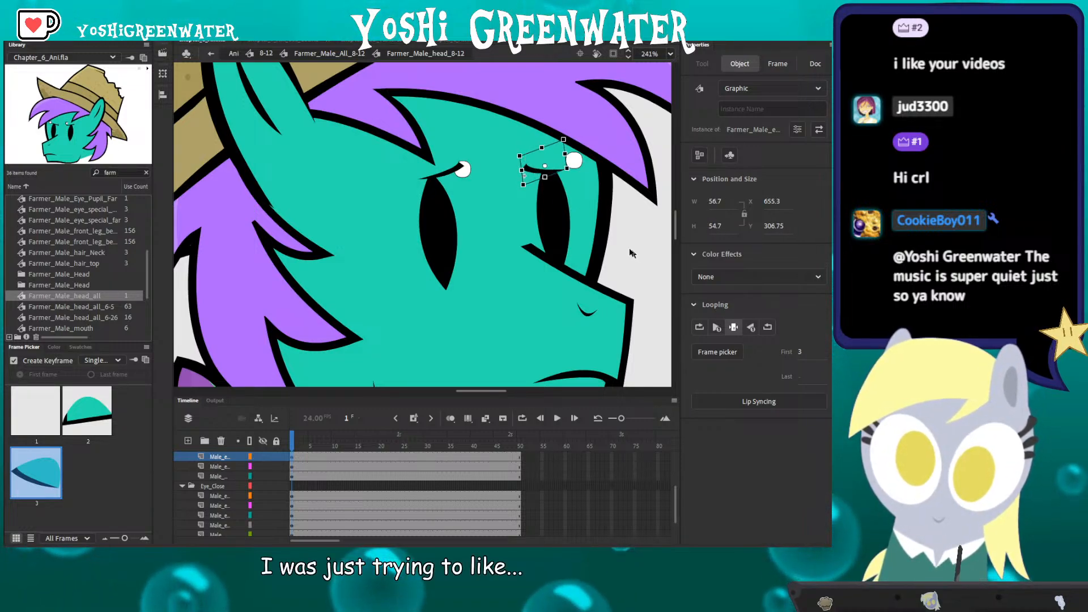
left_click(434, 166)
left_click_drag(438, 169, 422, 180)
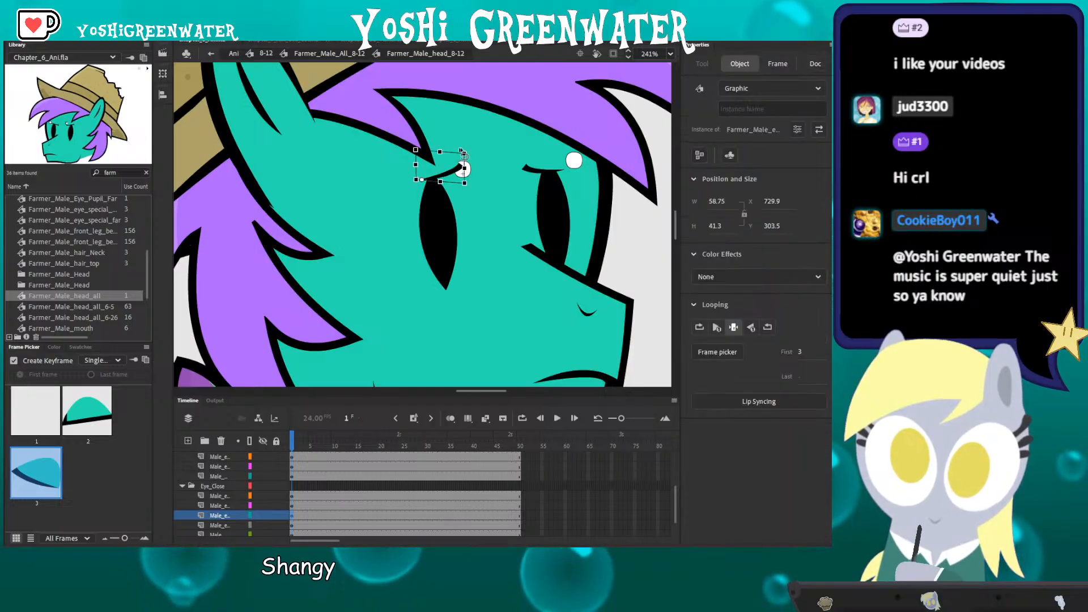
left_click_drag(463, 151, 465, 156)
left_click(604, 261)
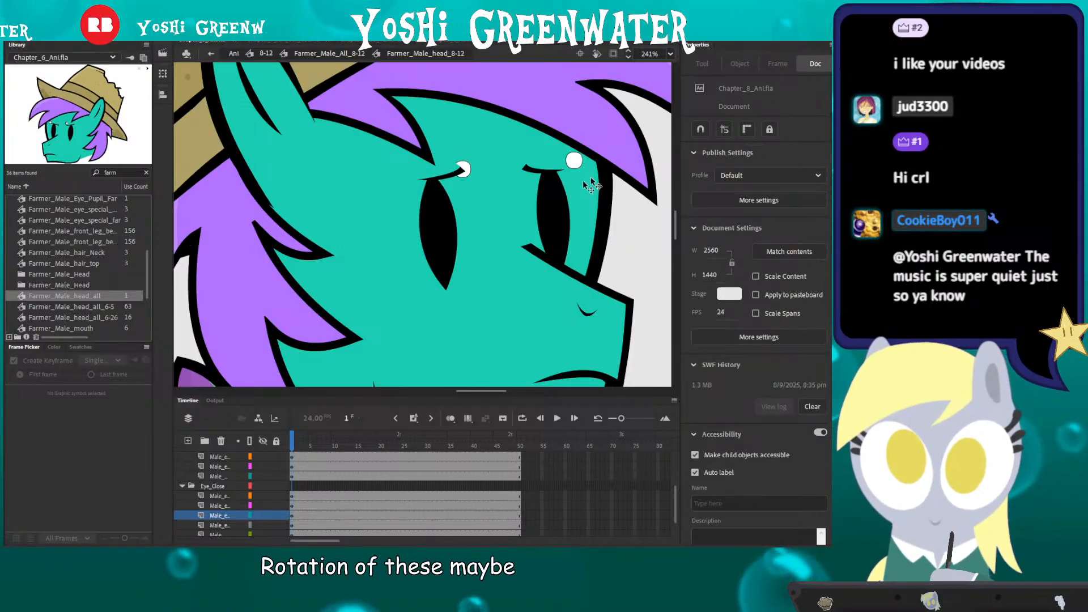
scroll(452, 171, "down", 3, "ctrl")
key("ctrl+s")
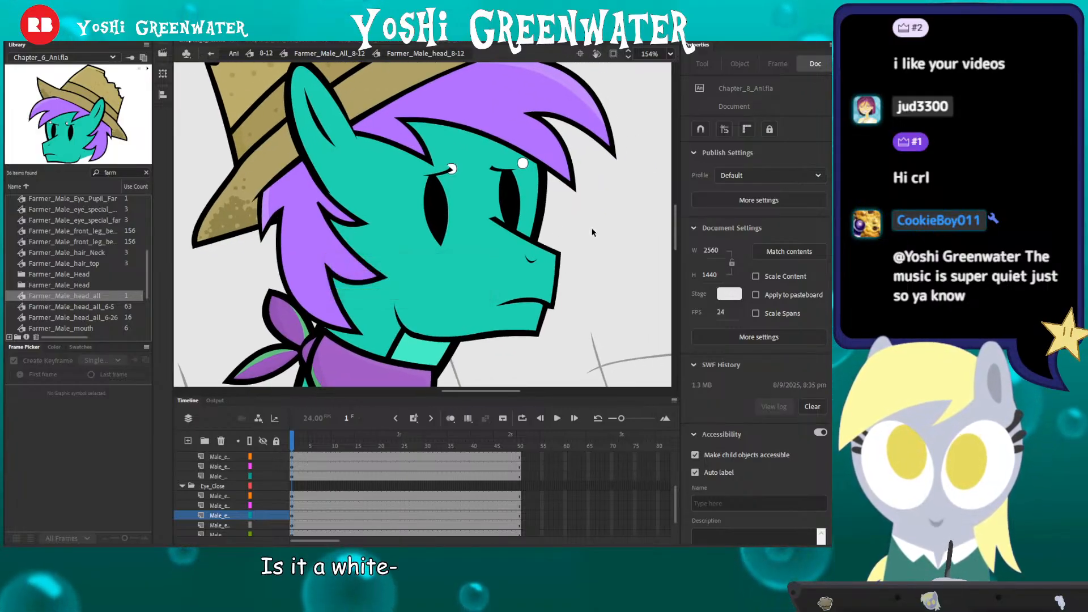
Step: Return to the Farmer_Male_All_8-12 symbol, play the walk from frame 48, and inspect the head around frames 73 to 75
left_click_drag(593, 232, 579, 210)
scroll(579, 209, "down", 4, "ctrl")
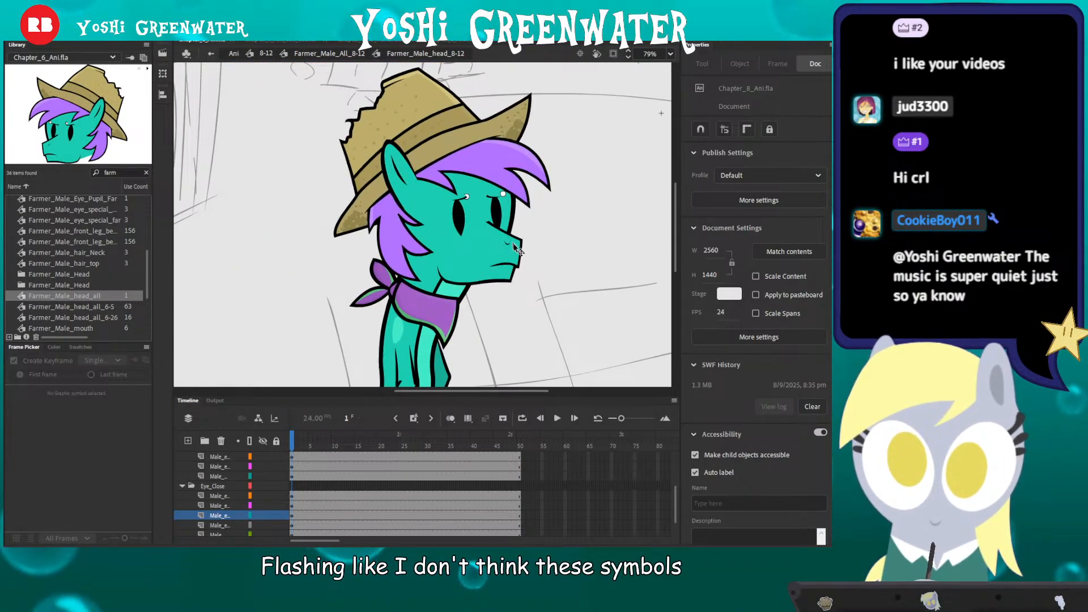
left_click_drag(555, 235, 538, 241)
double_click(543, 241)
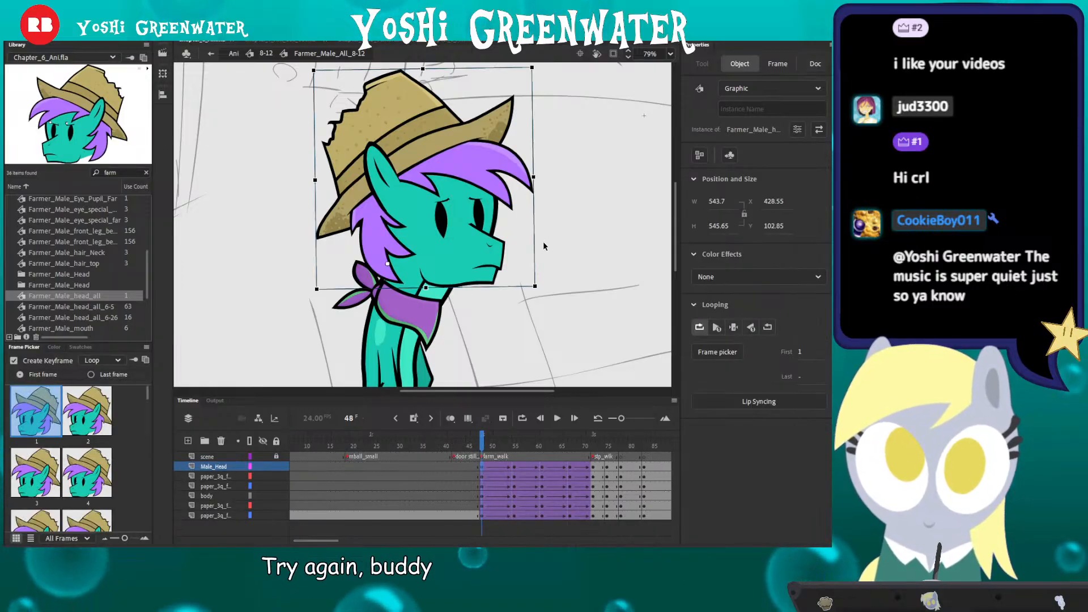
key("Return")
key("Return")
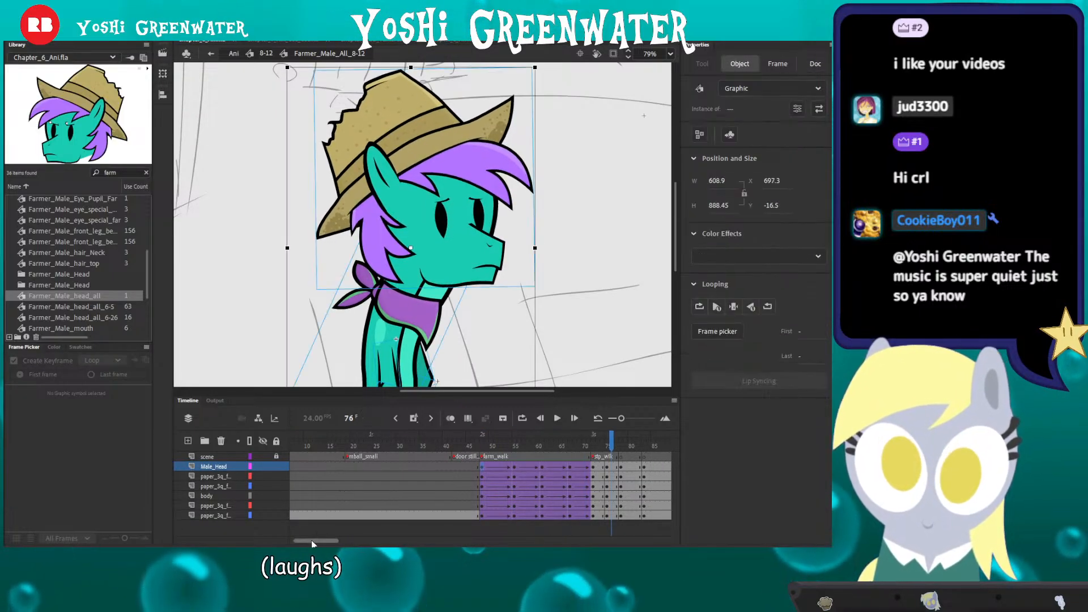
left_click_drag(311, 539, 333, 539)
left_click(422, 447)
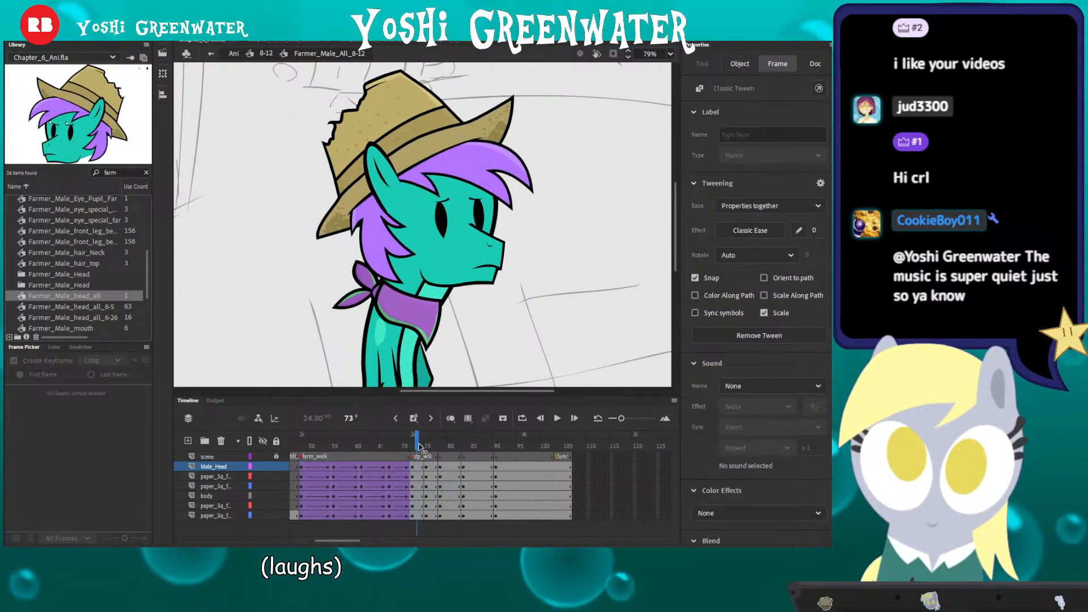
left_click_drag(421, 447, 426, 447)
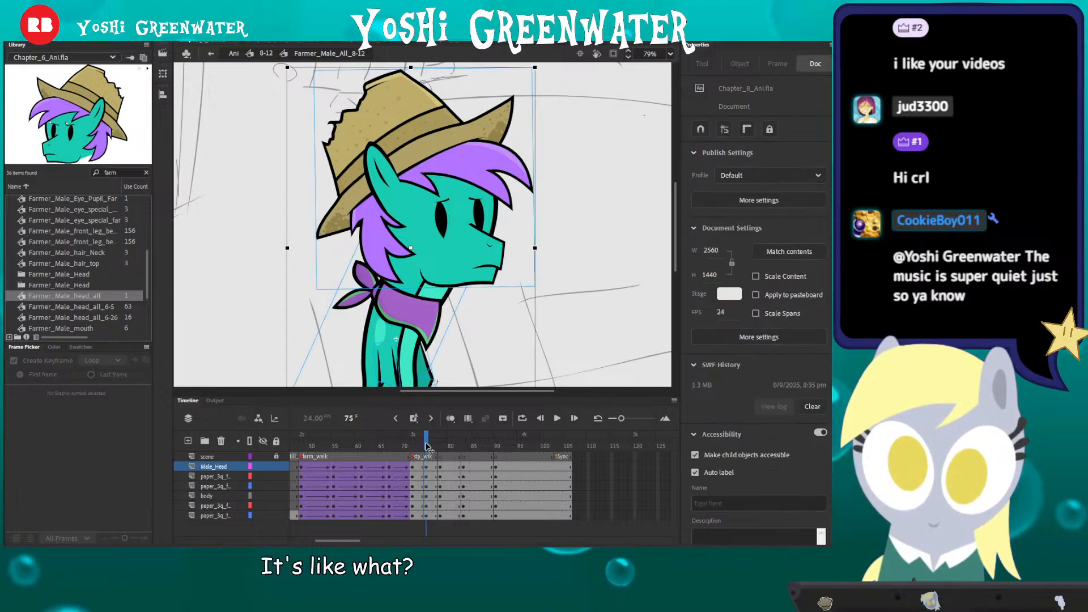
Step: Inside the head symbol at frame 31, add keyframes for the near and far eyebrows, adjust the far one's tilt, and return to the parent symbol
double_click(441, 270)
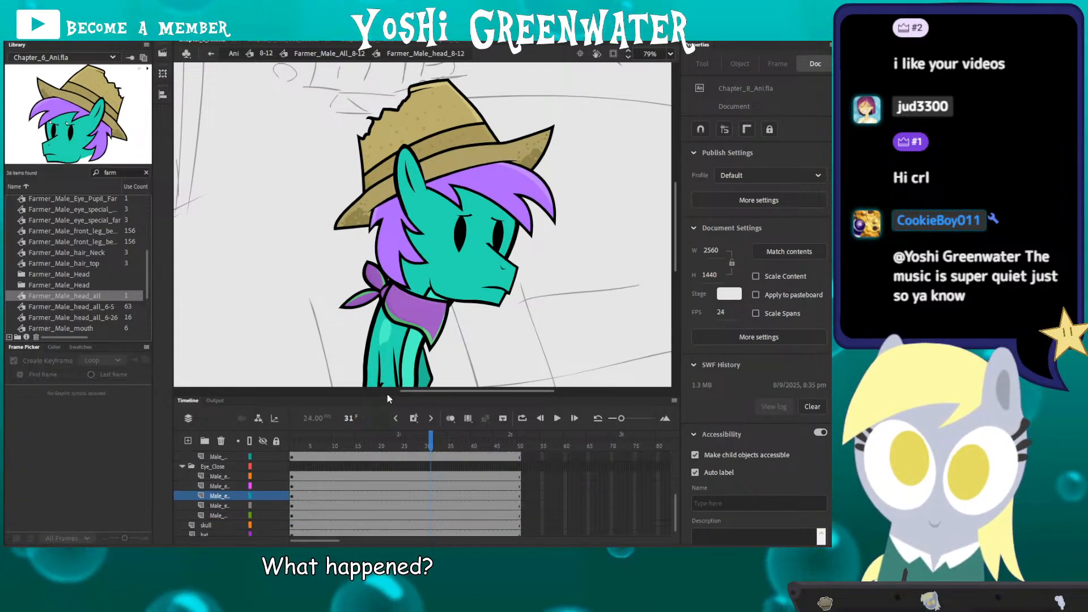
left_click_drag(411, 396, 411, 369)
left_click(444, 266)
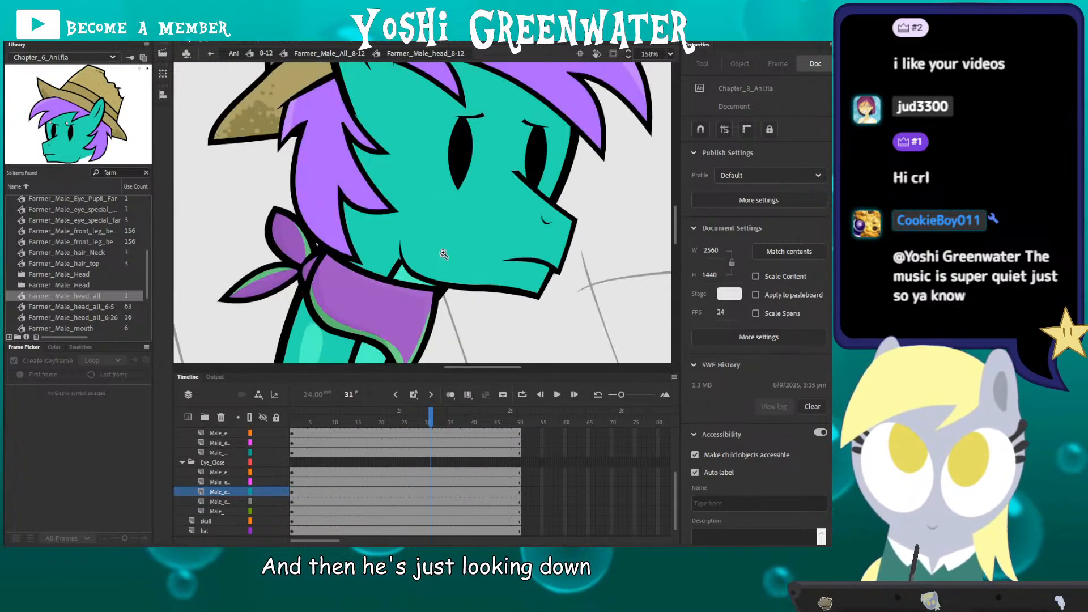
left_click(476, 114)
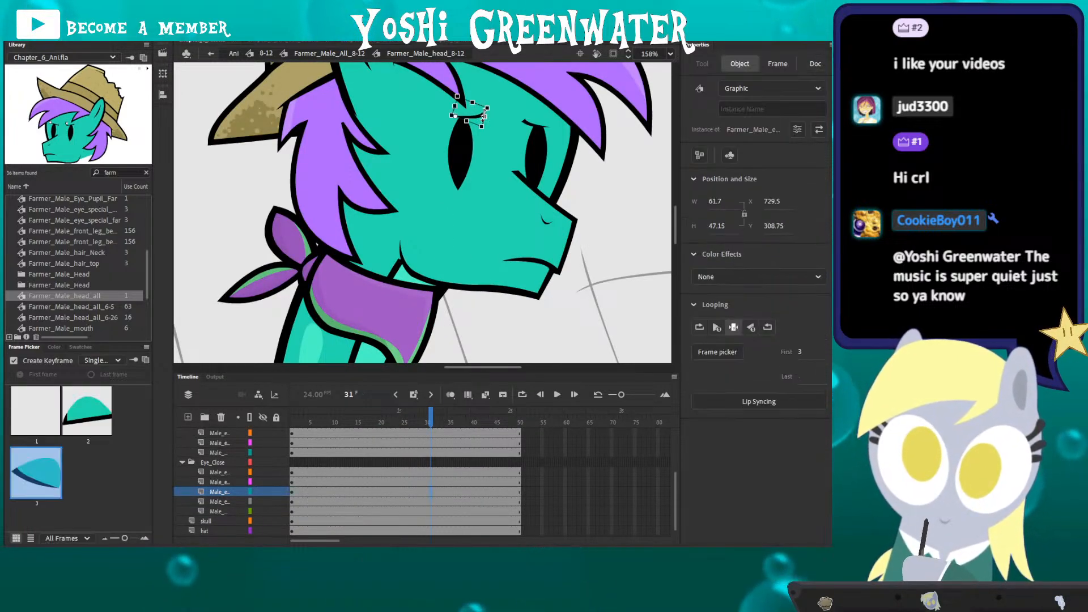
left_click(527, 128)
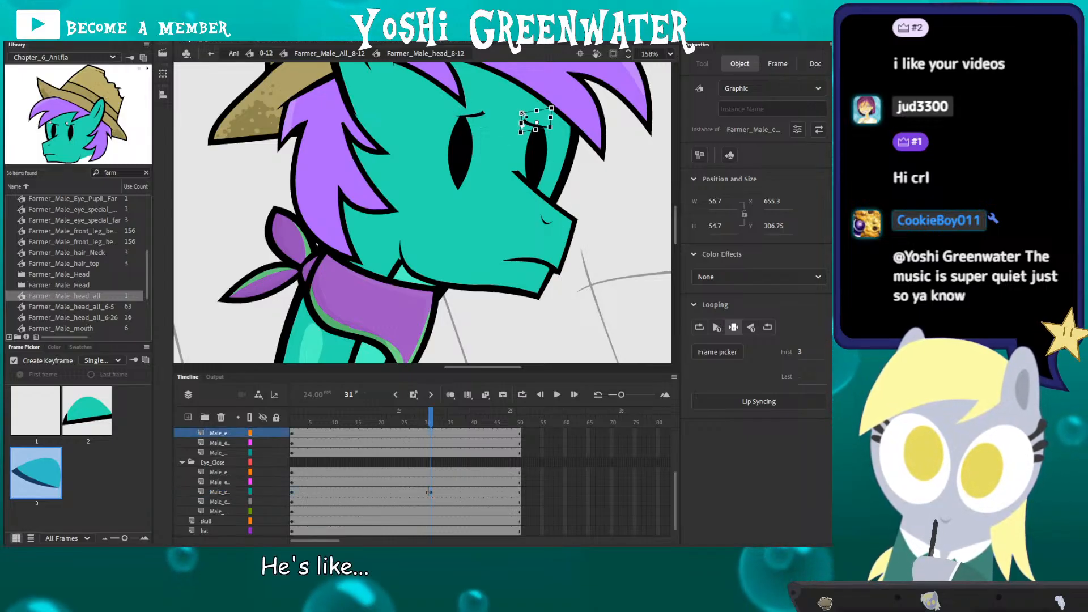
double_click(591, 245)
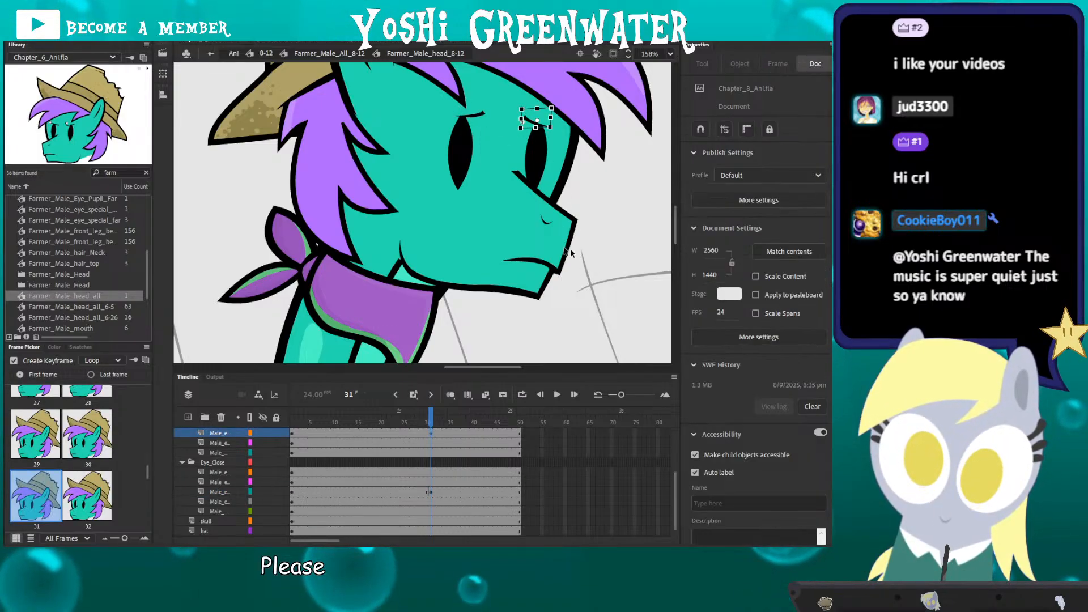
Step: Open the head symbol for editing from frame 83 and enlarge the timeline so all eye layers and their full names show
left_click_drag(484, 422, 504, 422)
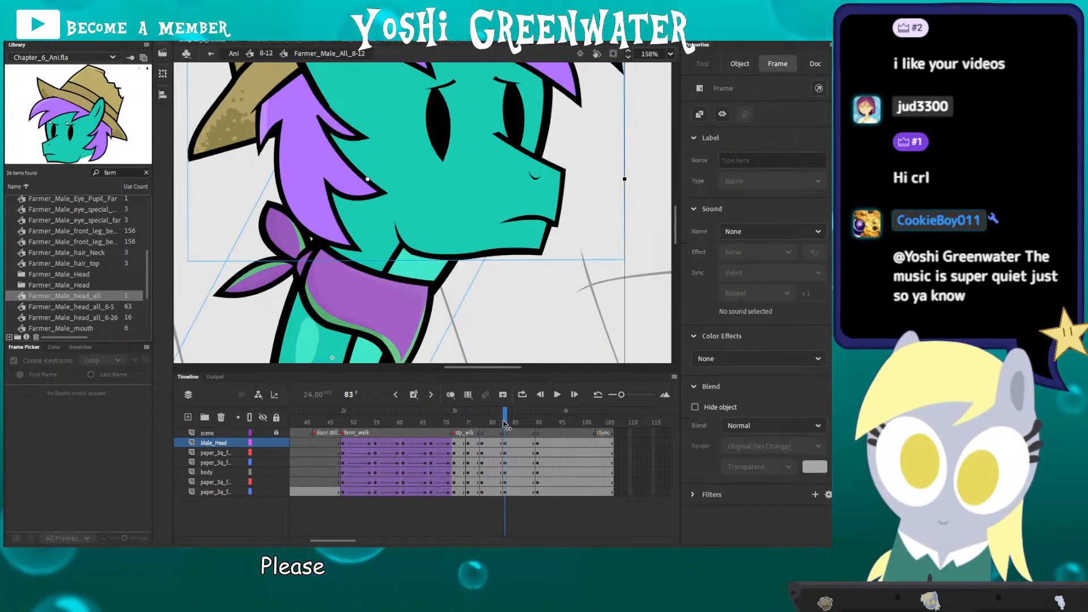
double_click(417, 239)
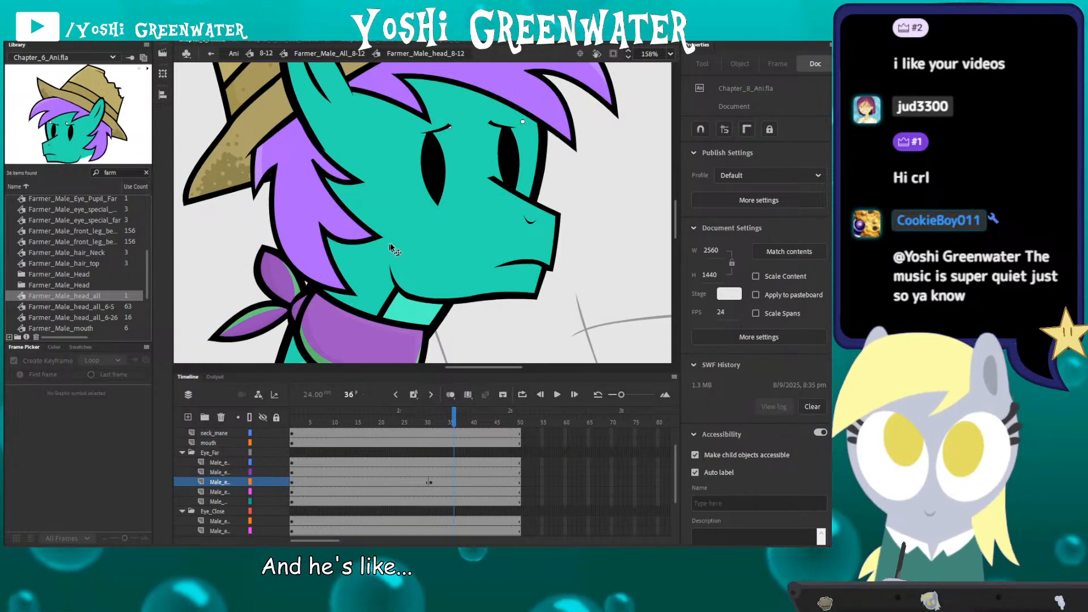
left_click_drag(379, 257, 370, 244)
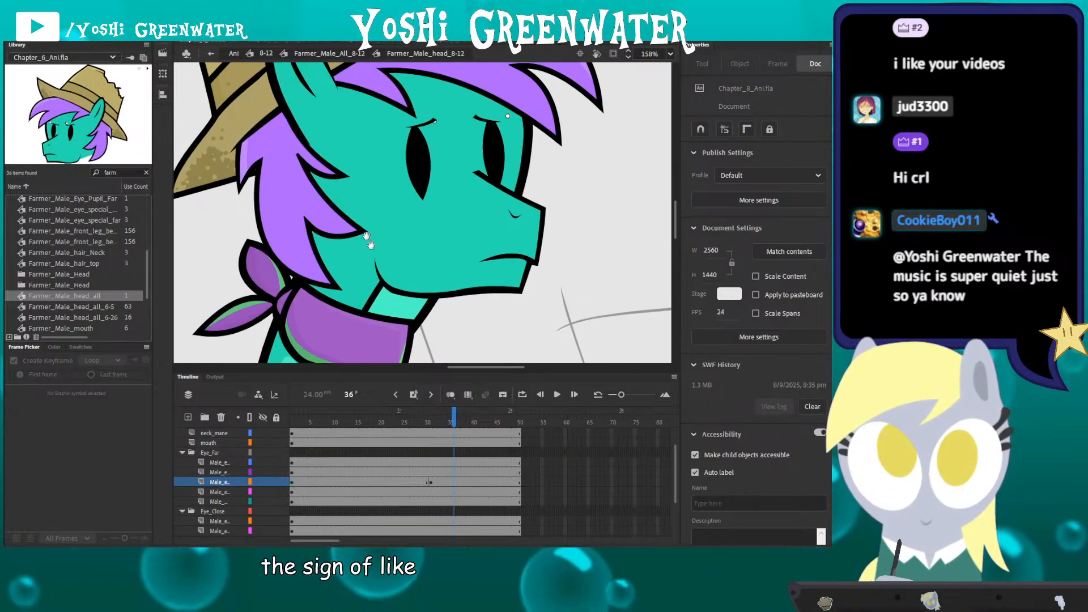
left_click_drag(387, 373, 387, 302)
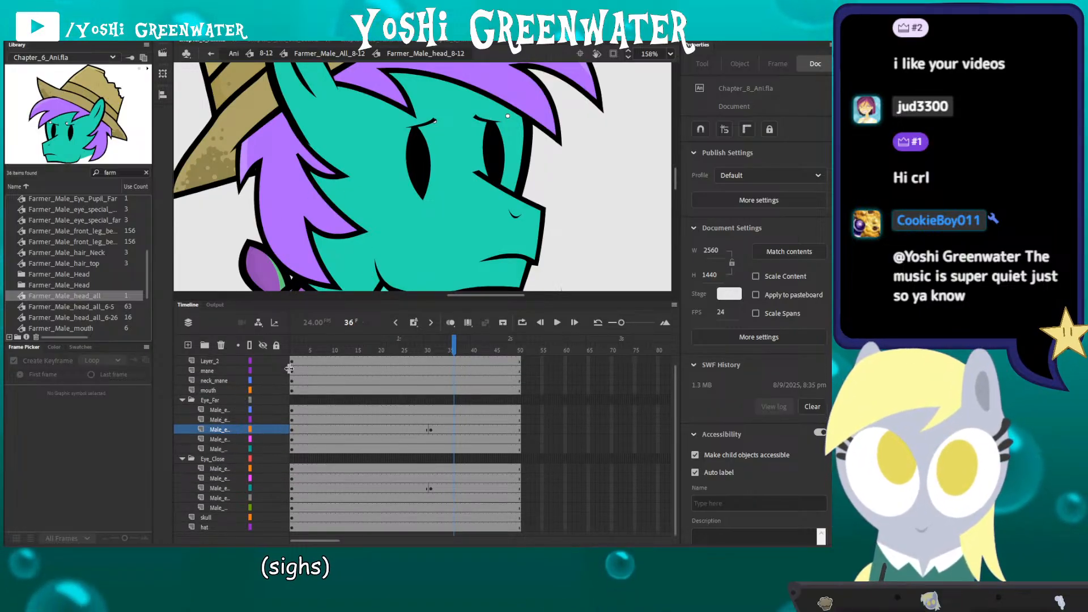
left_click_drag(289, 369, 324, 363)
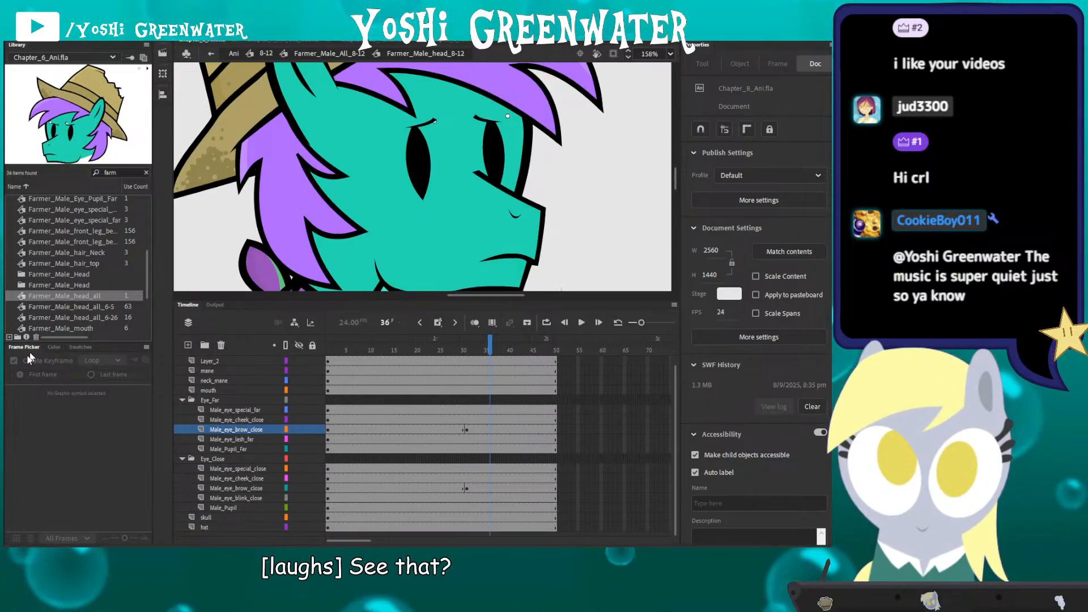
Step: At frame 36, set the Male_eye_special_far and Male_eye_special_close layers to the squeezed-shut eye pose, frame 3
left_click(221, 410)
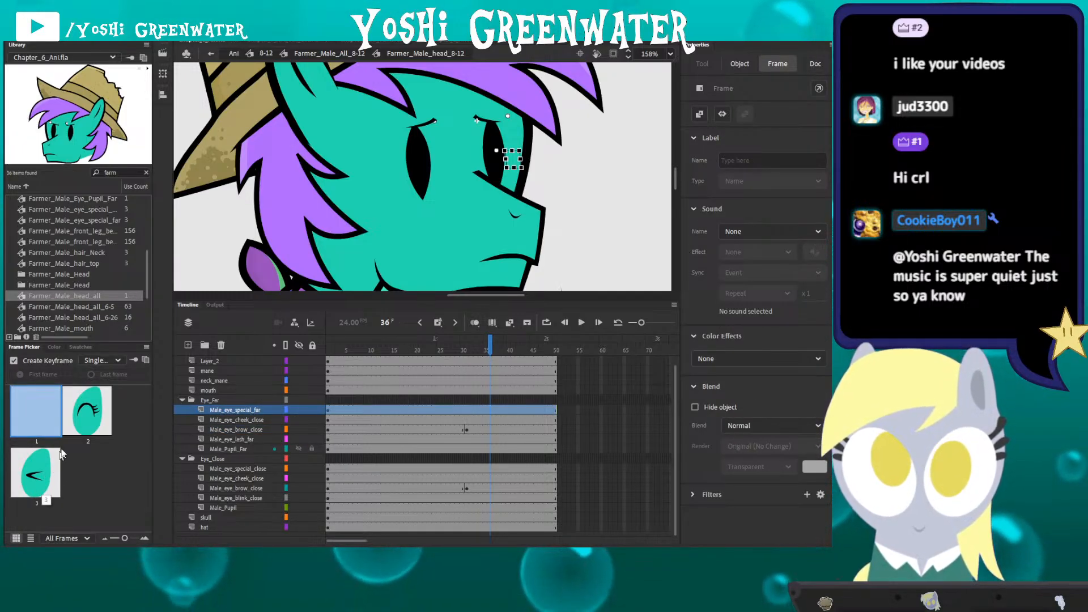
left_click(84, 424)
left_click(30, 479)
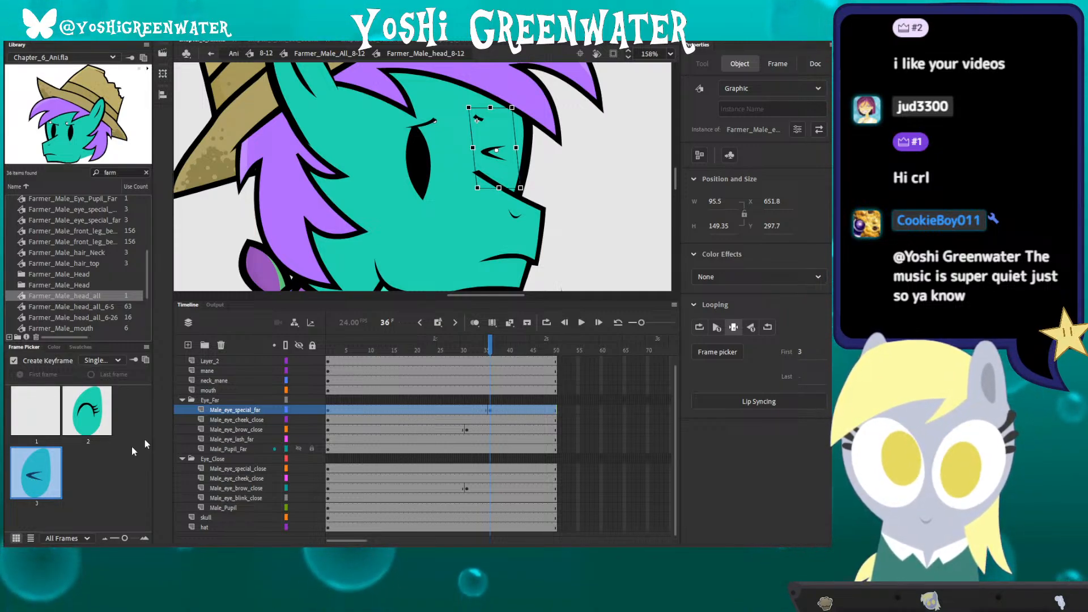
left_click(222, 470)
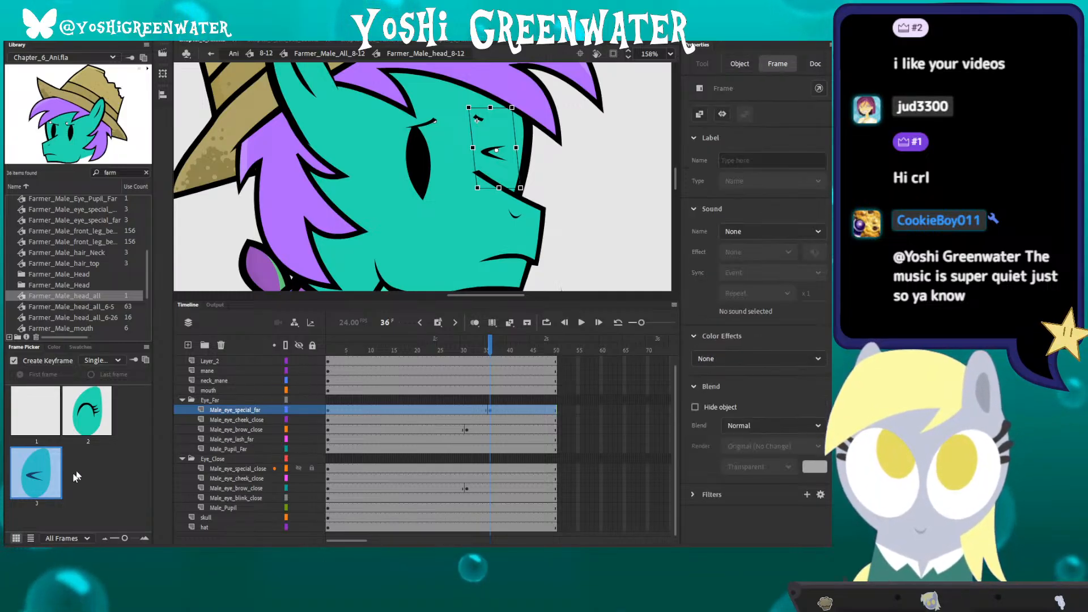
left_click(48, 476)
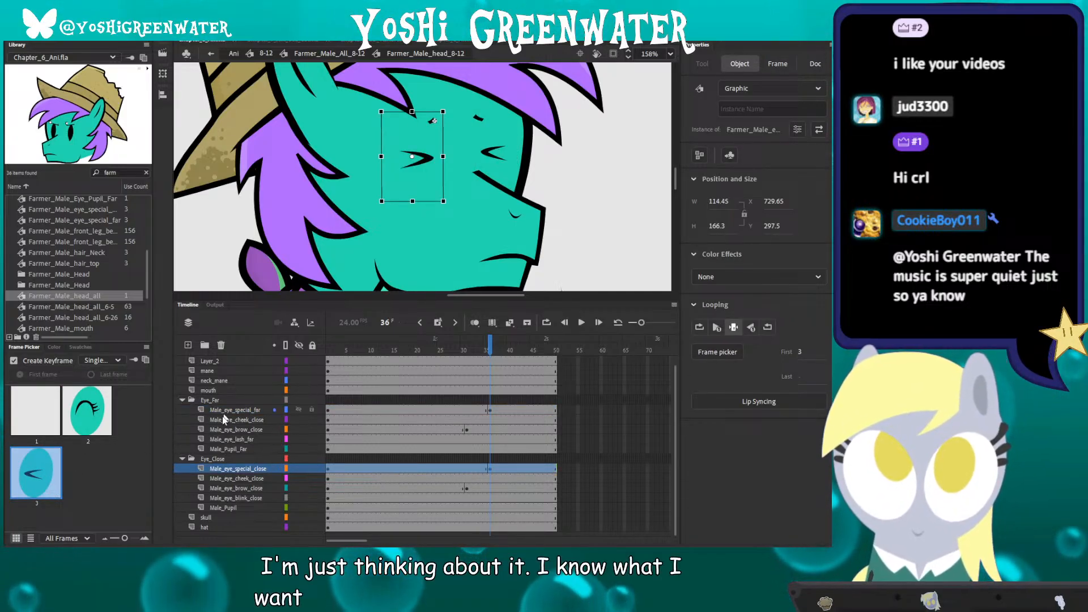
Step: Move the far and close special eye layers beneath their eyebrow layers and check the result up to frame 36
left_click_drag(222, 419, 223, 434)
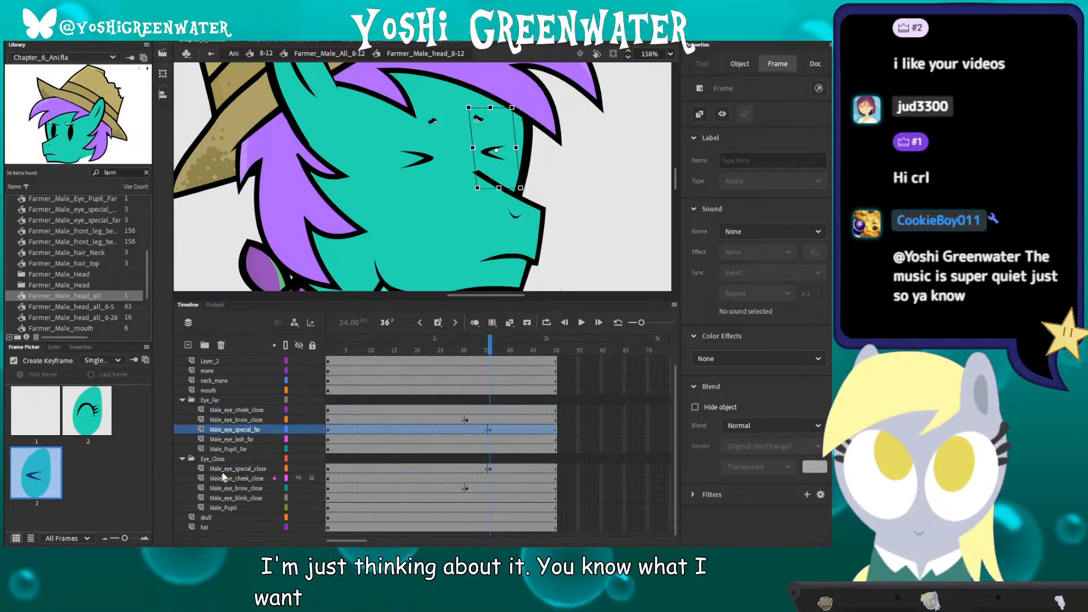
left_click_drag(221, 483, 213, 491)
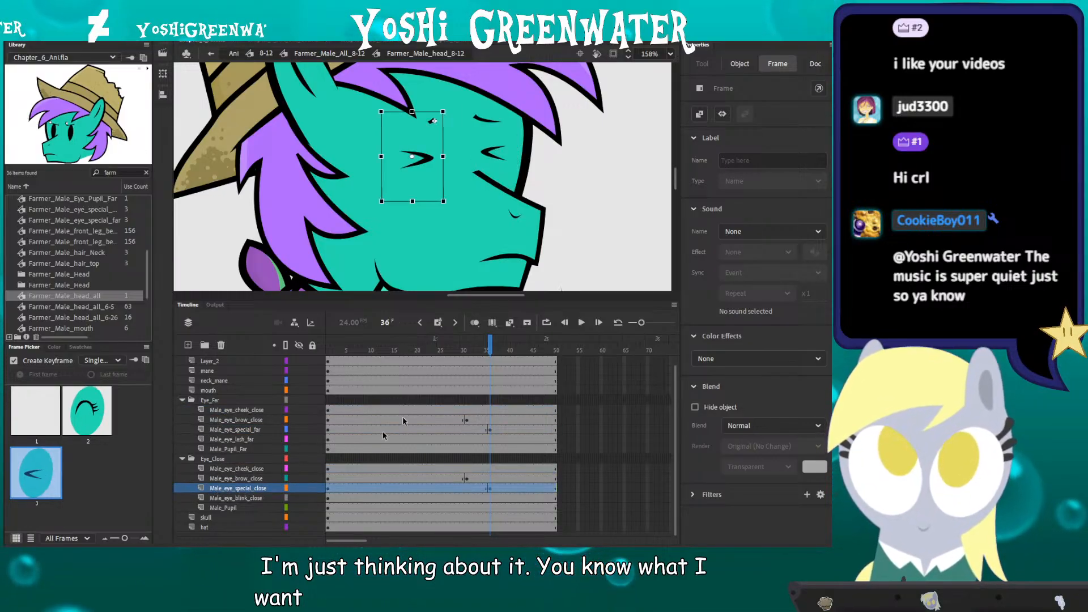
left_click(593, 265)
left_click_drag(311, 224, 286, 211)
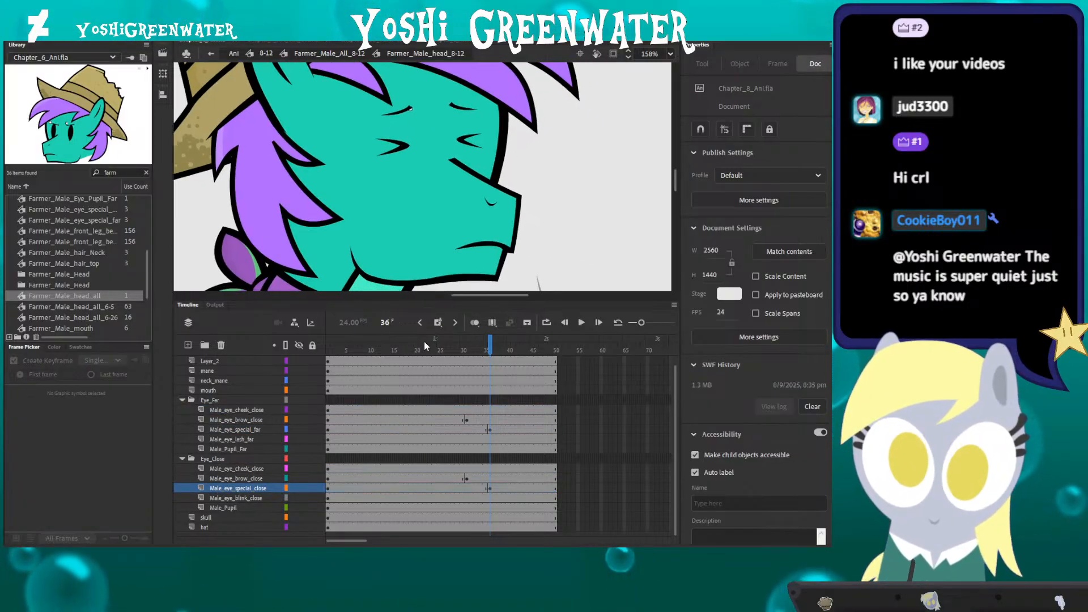
left_click_drag(461, 354, 490, 352)
Step: Look through the mouth's available poses up to frame 16 and open the Farmer_Male_mouth symbol at its first frame
left_click(423, 260)
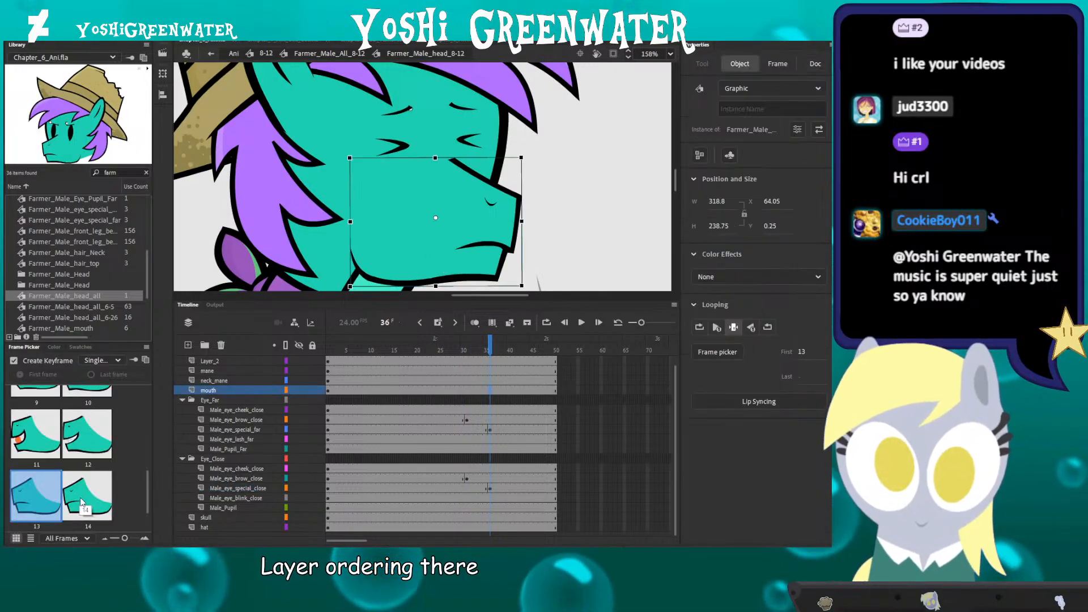
left_click_drag(147, 492, 126, 460)
scroll(125, 459, "down", 4)
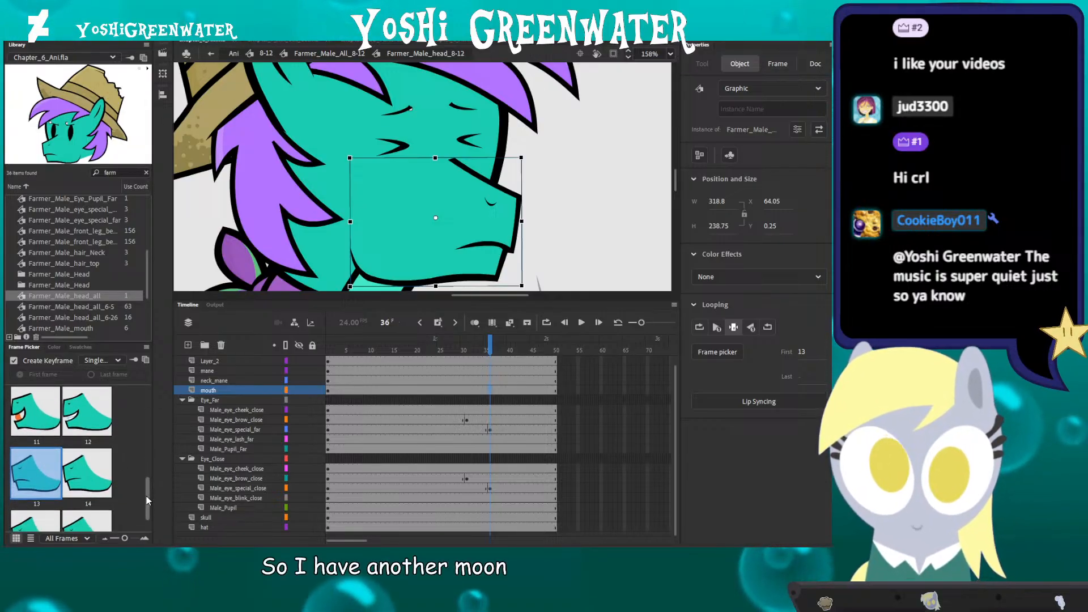
scroll(146, 495, "down", 1)
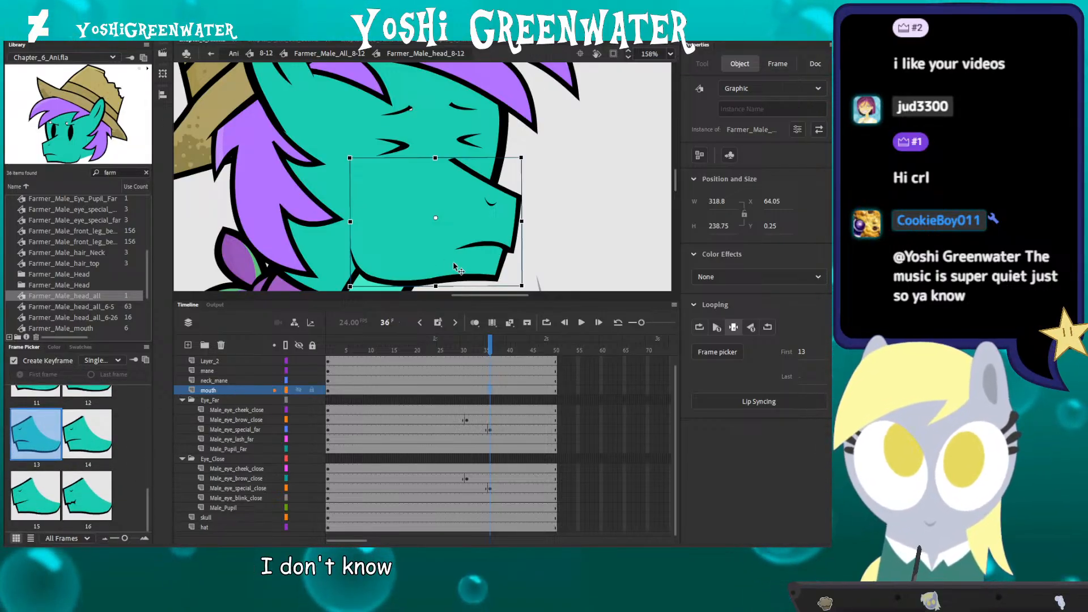
double_click(376, 267)
left_click(328, 347)
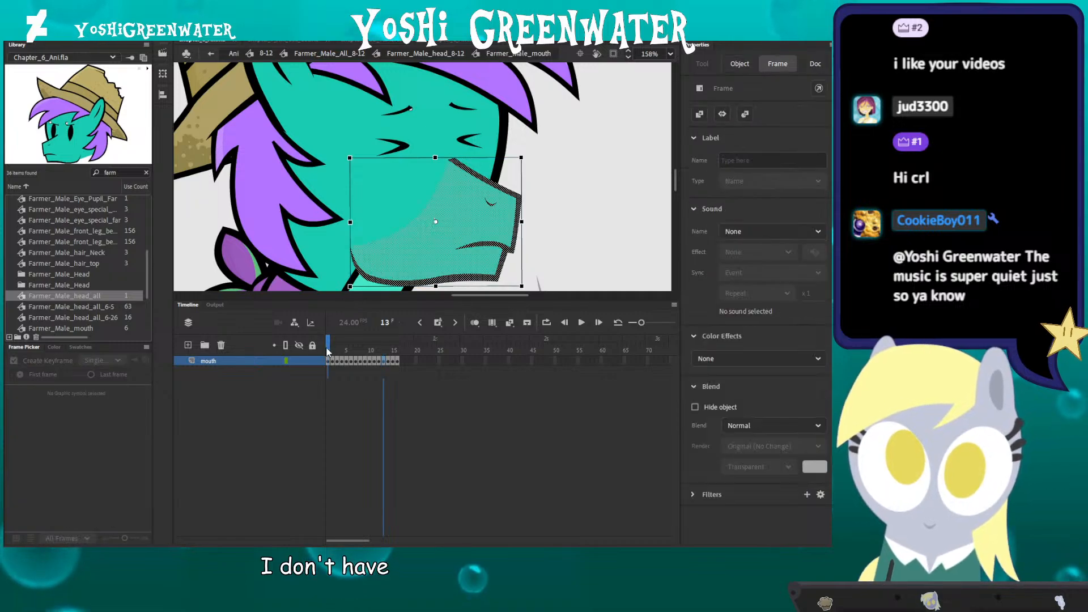
Step: Step through the mouth symbol's poses from frame 1 to frame 16 to look for a suitable base expression
left_click(334, 295)
mouse_move(392, 294)
left_mouse_down()
mouse_move(470, 296)
mouse_move(326, 326)
mouse_move(319, 351)
left_mouse_up()
key("period")
key("period")
key("period")
key("period")
key("period")
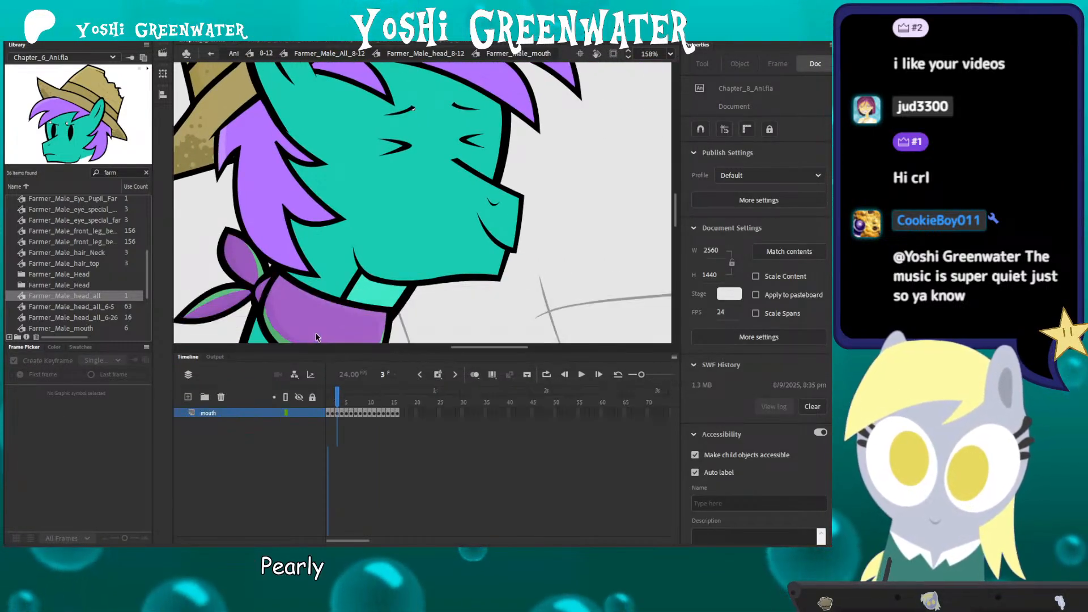
key("period")
key("period")
key("period")
key("period")
key("period")
key("period")
key("period")
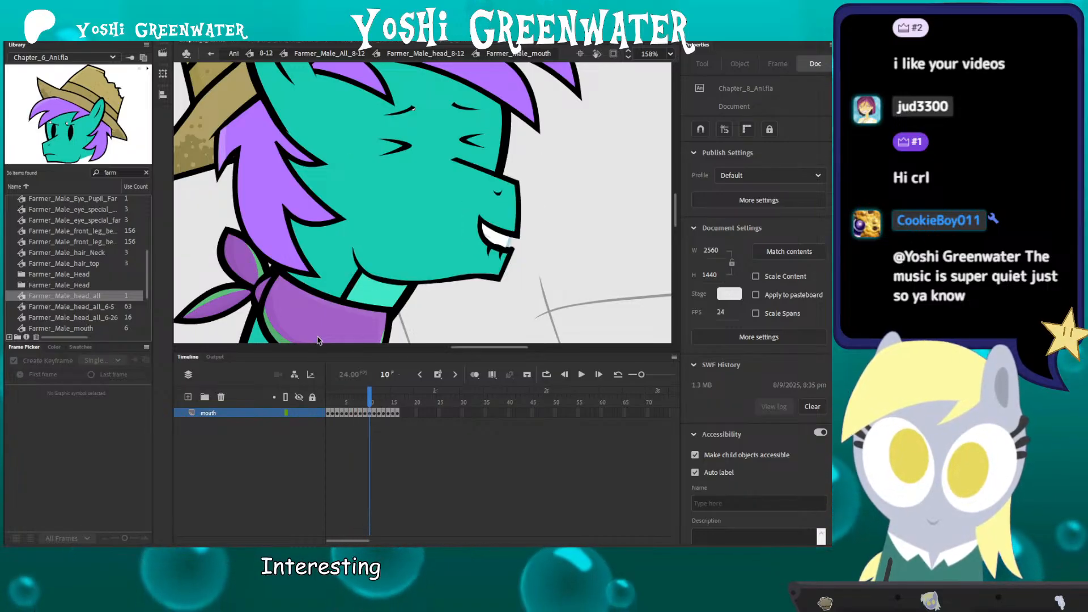
key("period")
key("period")
key("period")
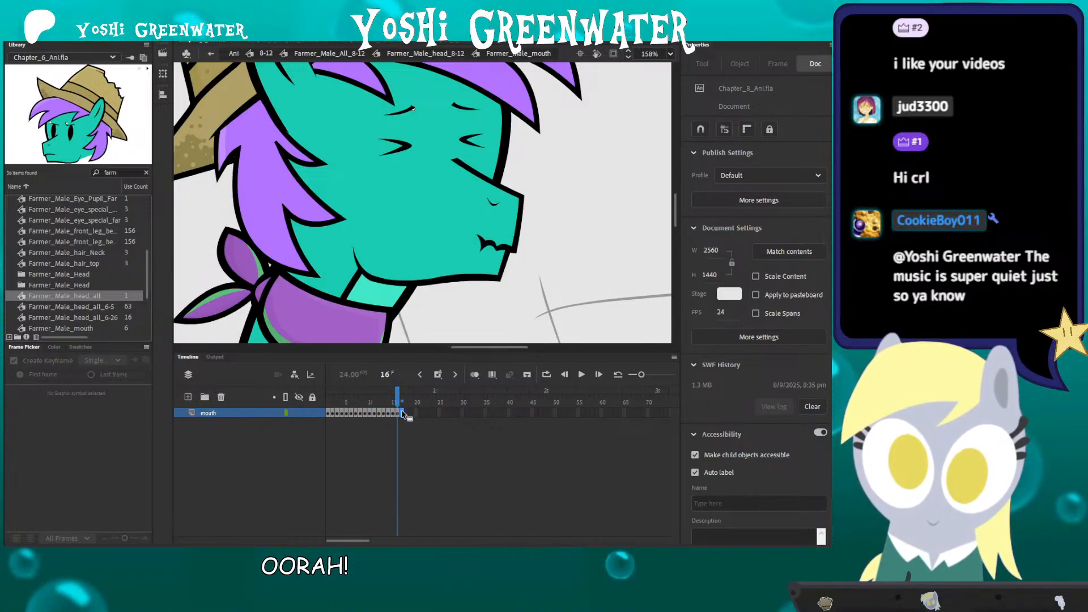
Step: Add a new mouth pose at frame 17 by copying the closed, downturned mouth from frame 14
left_click(363, 412)
left_click(332, 402)
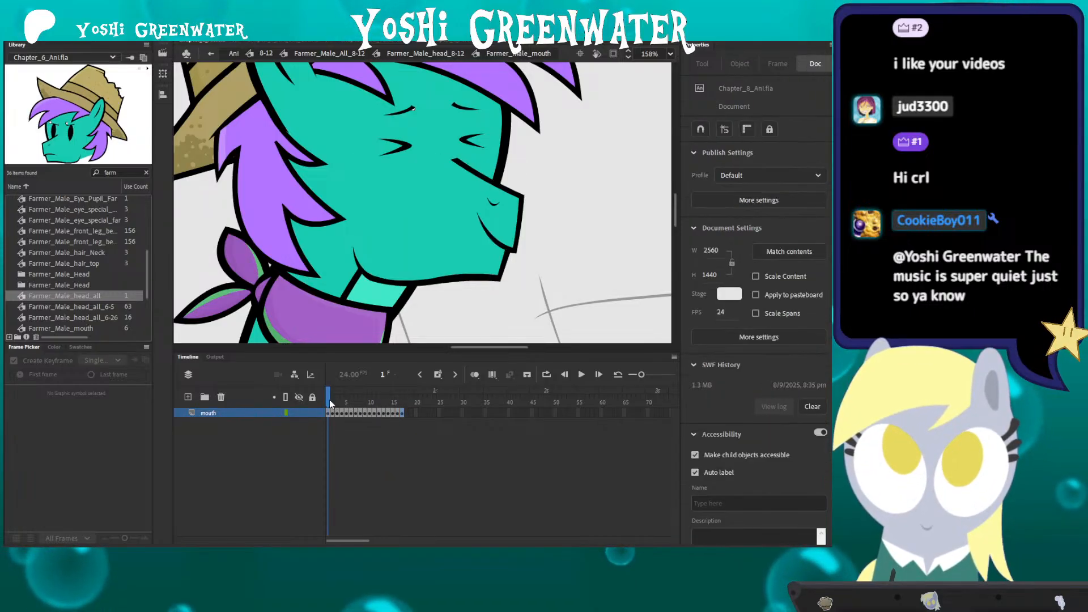
left_click_drag(331, 403, 401, 400)
left_click(388, 391)
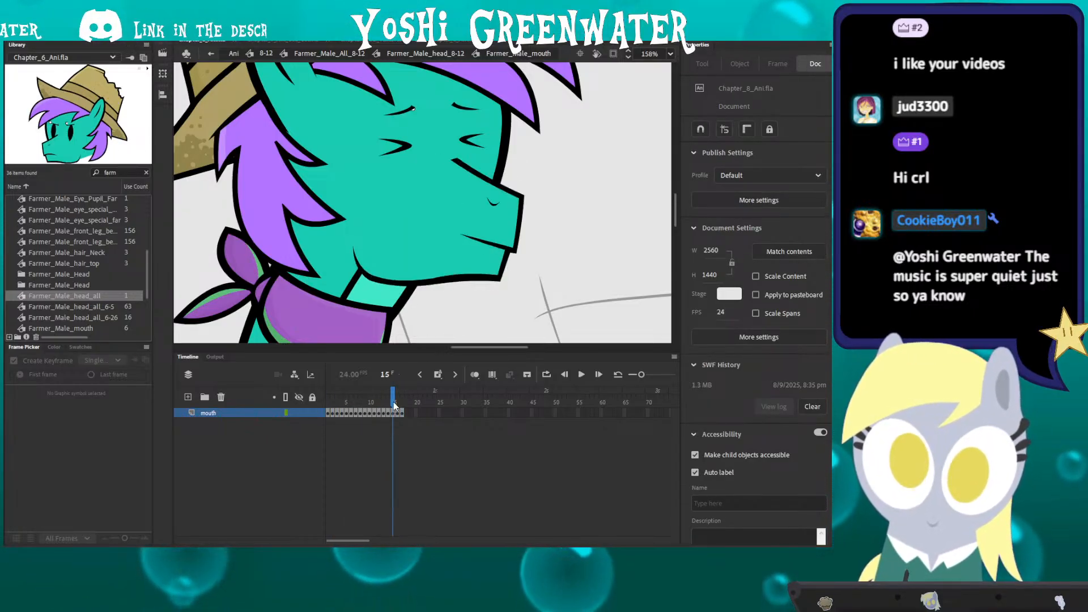
left_click(392, 413)
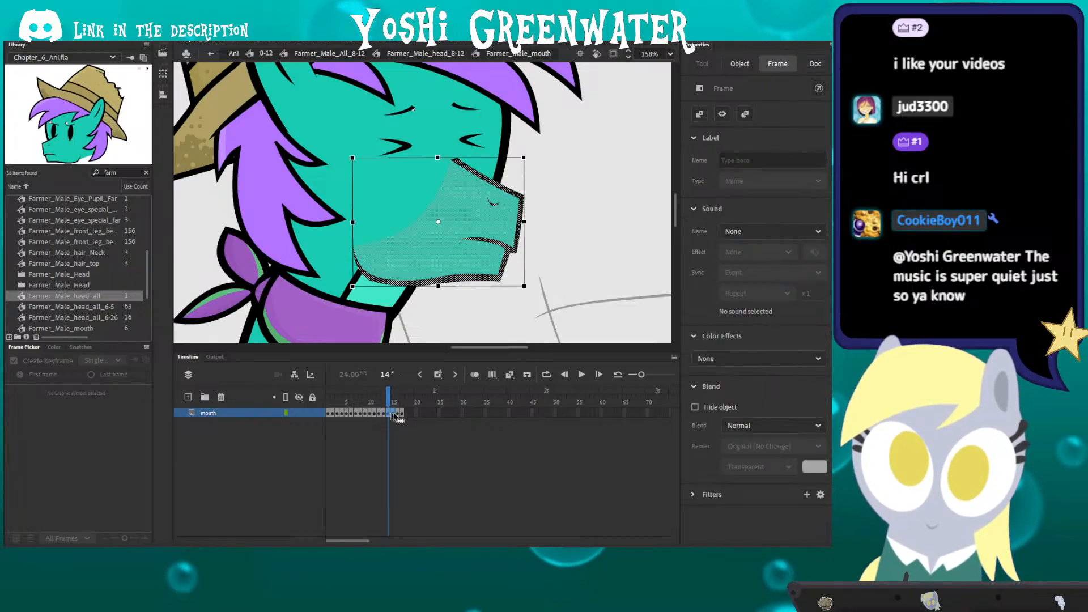
left_click(447, 321)
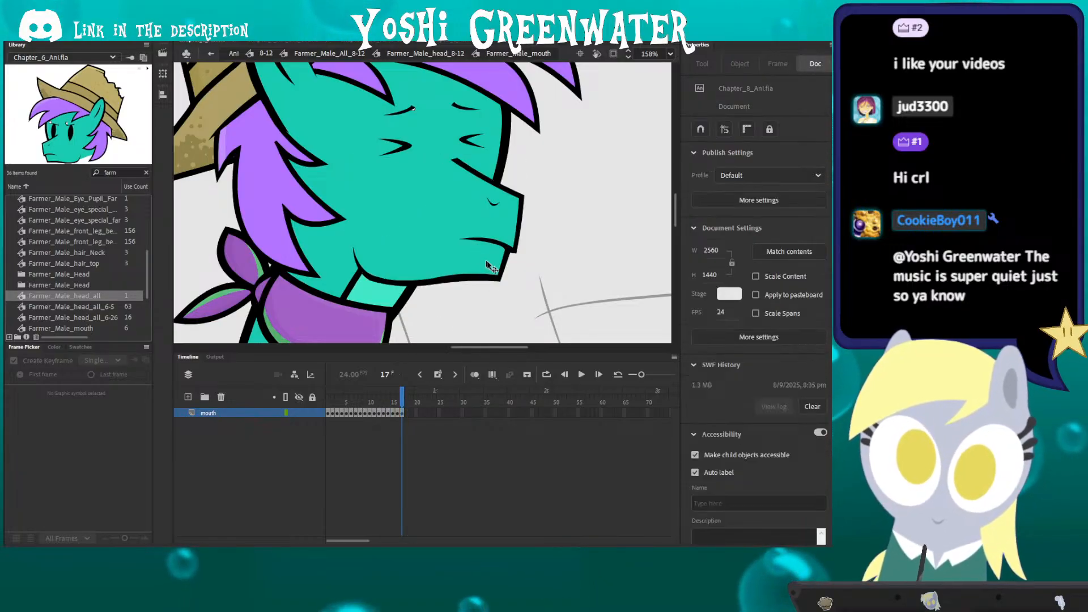
left_click(485, 267)
left_click(426, 316)
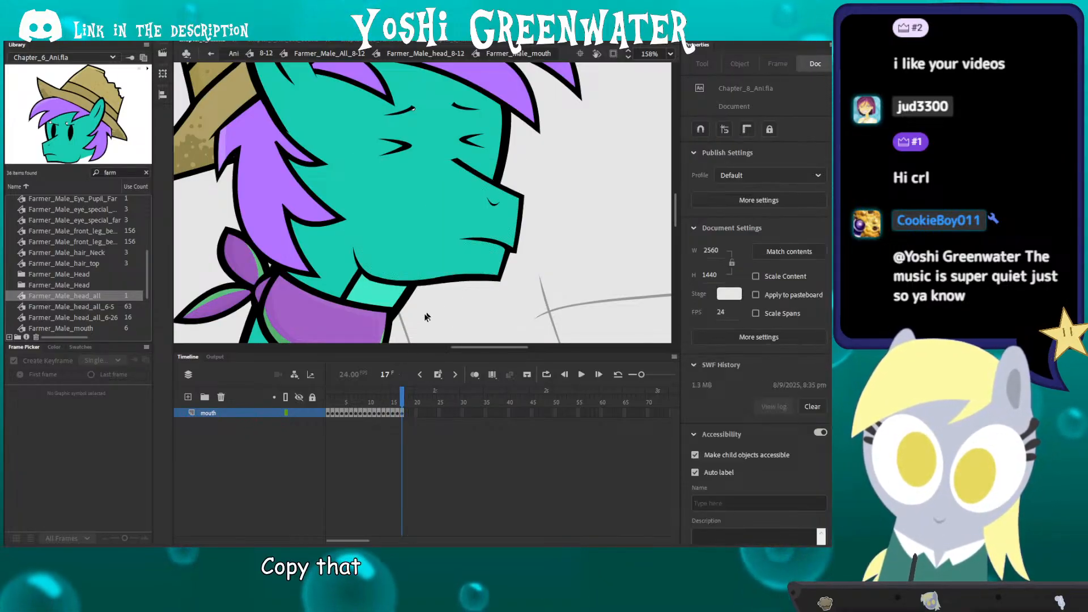
Step: Set the Line tool's stroke color to red for marking up the frame 17 mouth, undoing the cyan trial line
left_click_drag(418, 352, 418, 385)
left_click_drag(420, 324, 400, 344)
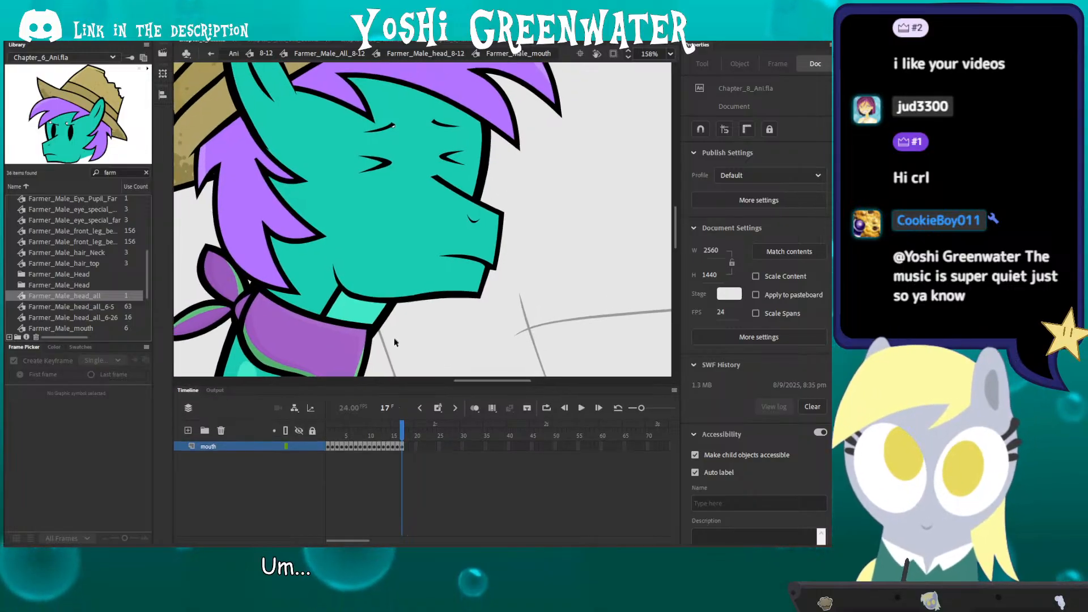
left_click(411, 312)
left_click_drag(437, 200, 399, 280)
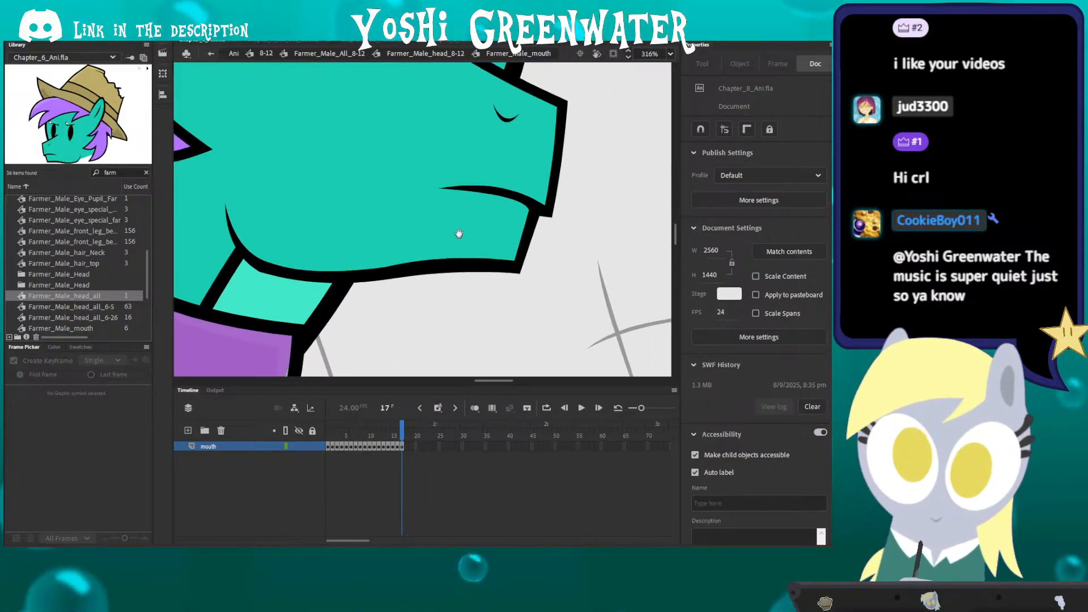
left_click_drag(459, 234, 446, 259)
left_click(431, 282)
left_click(434, 301)
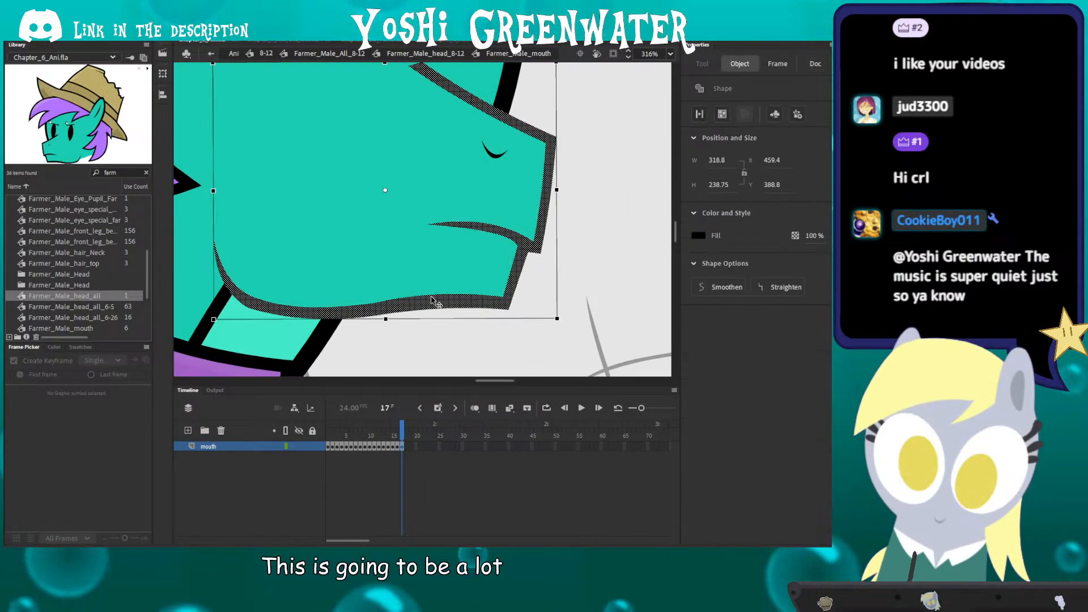
key("n")
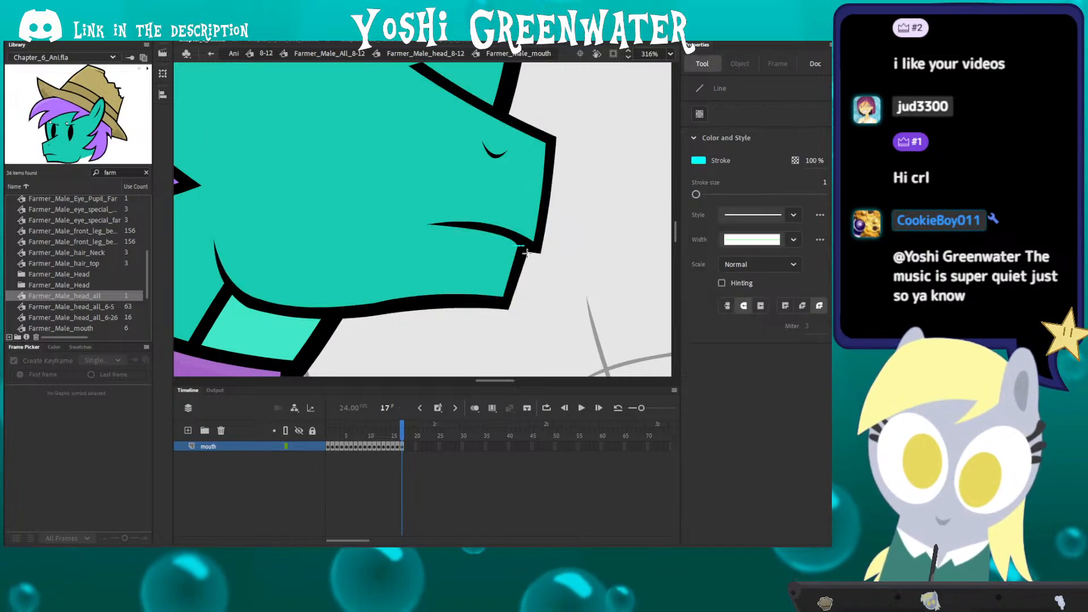
left_click_drag(514, 248, 524, 256)
key("ctrl+z")
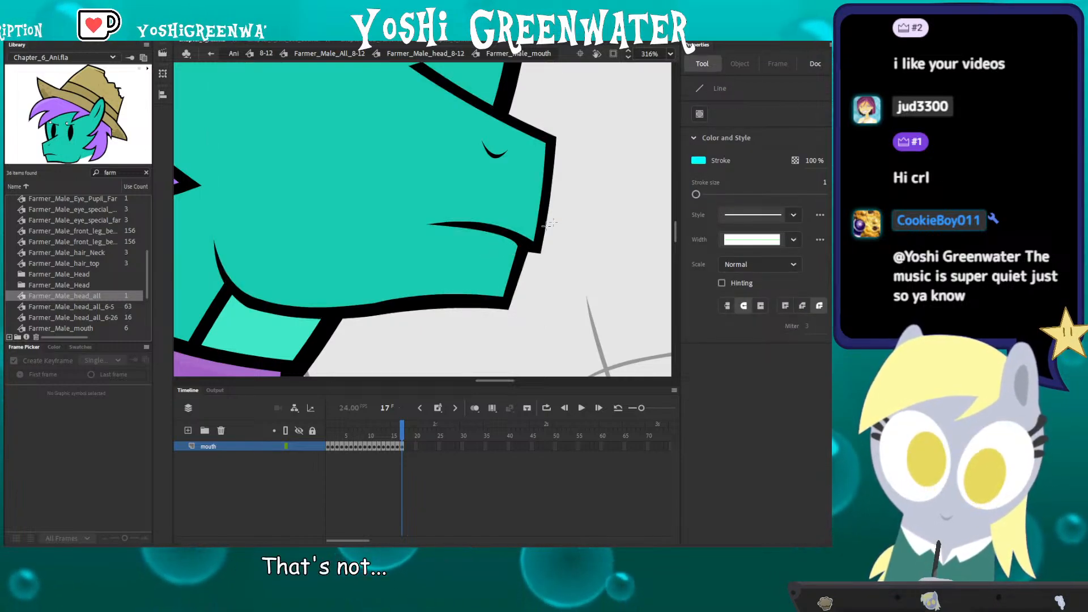
left_click(695, 162)
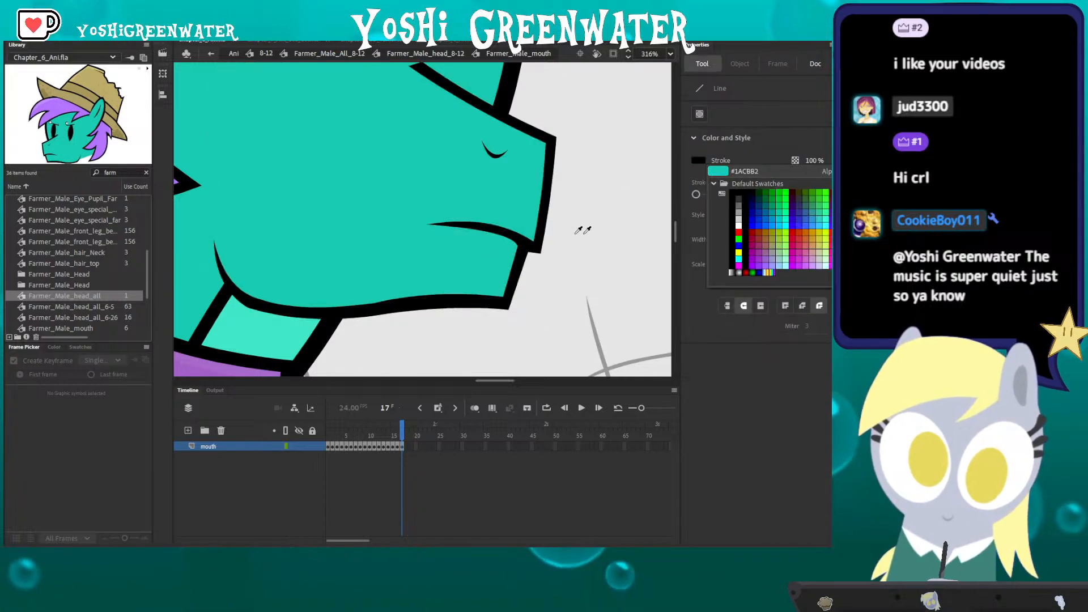
left_click(739, 231)
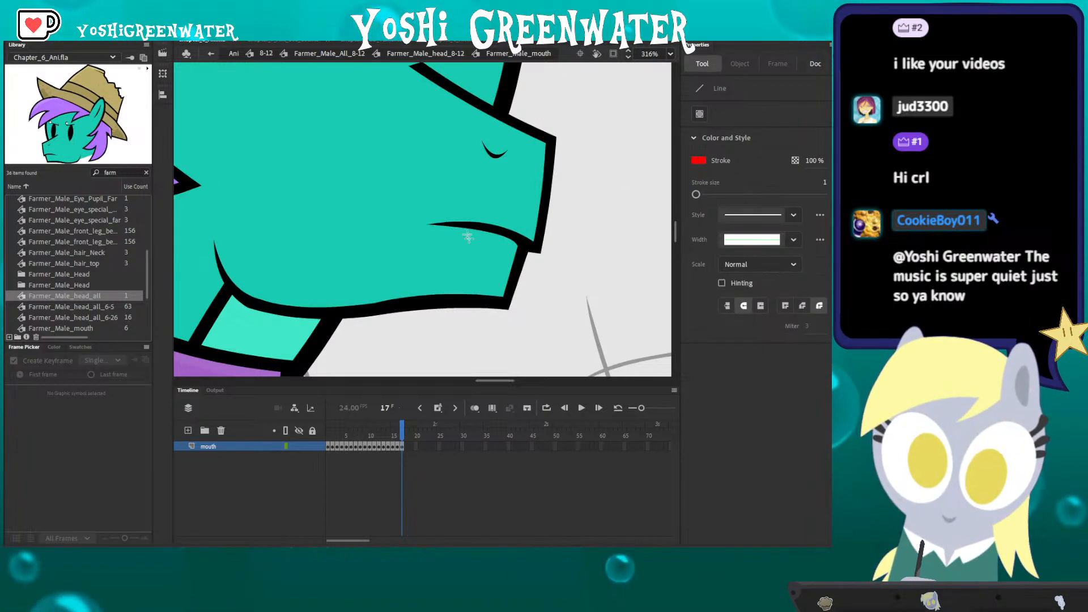
Step: Draw a short red line across the black outline where the upper lip meets the front of the lower jaw
left_click_drag(519, 255, 524, 256)
key("v")
right_click(513, 248)
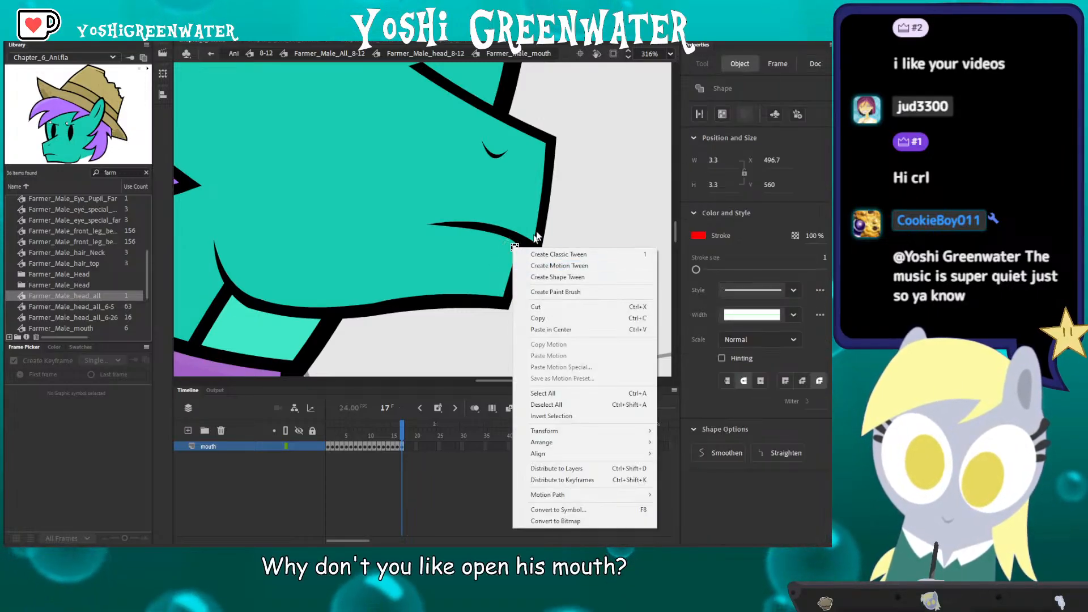
left_click(556, 206)
left_click(567, 172)
left_click_drag(524, 256, 529, 251)
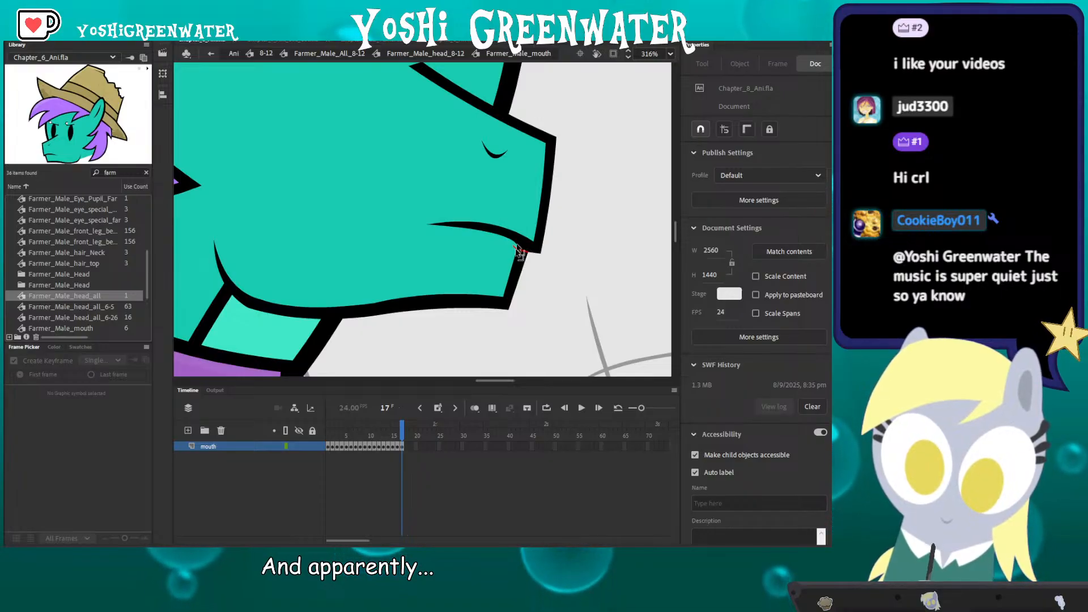
right_click(514, 247)
left_click(493, 320)
left_click(496, 317)
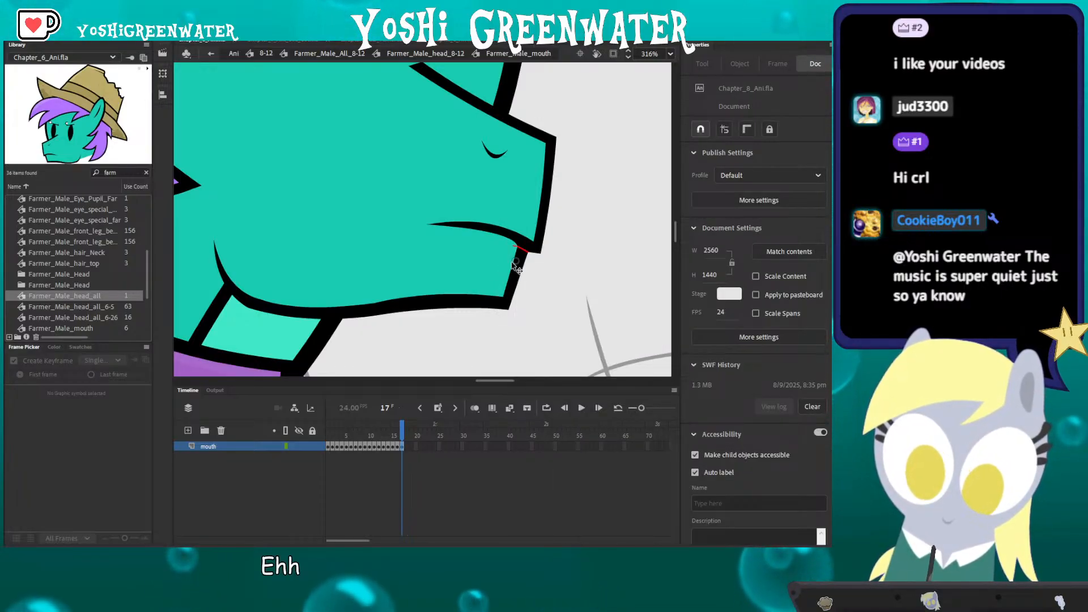
Step: Draw a red line from the inner mouth corner to the back end of the jaw outline to separate the lower jaw
left_click(420, 310)
left_click(304, 286, "shift")
key("n")
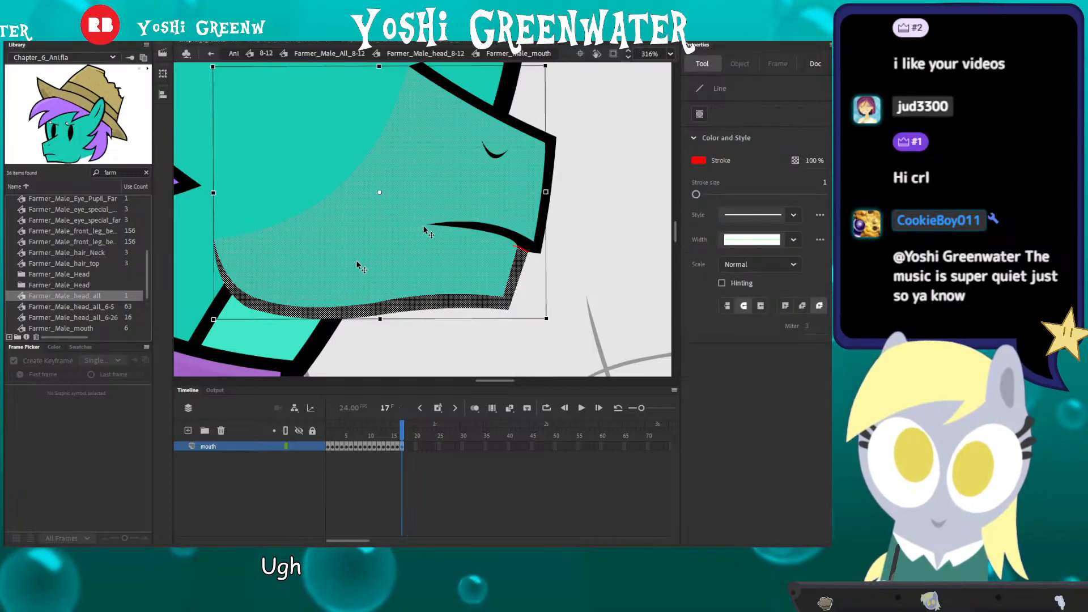
left_click_drag(429, 224, 306, 225)
left_click_drag(217, 245, 215, 246)
key("v")
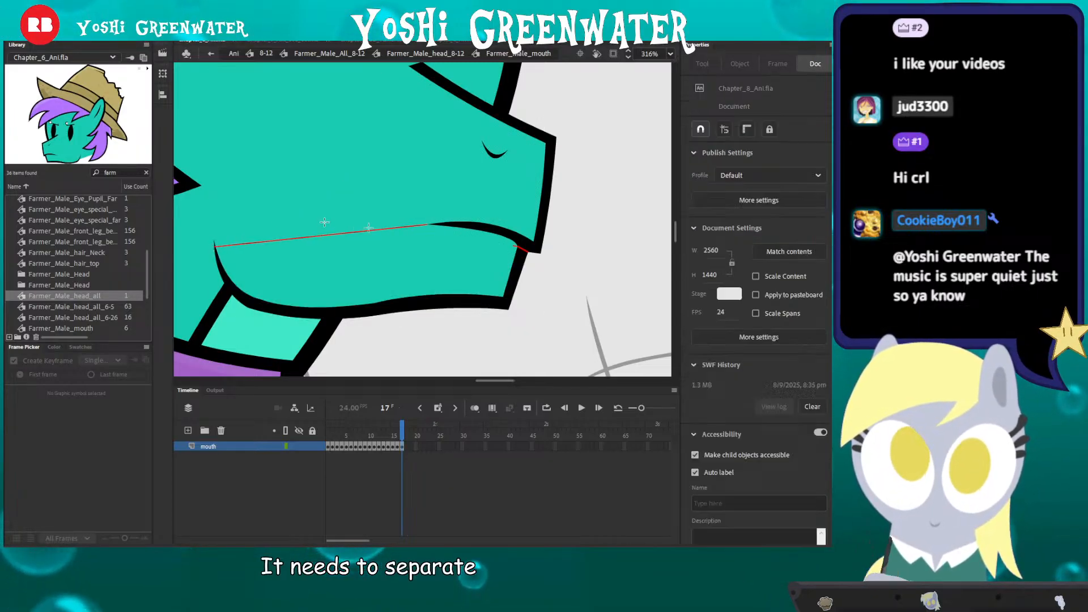
Step: Move the separated lower jaw's fill and outline slightly down to begin opening the mouth
left_click(451, 284)
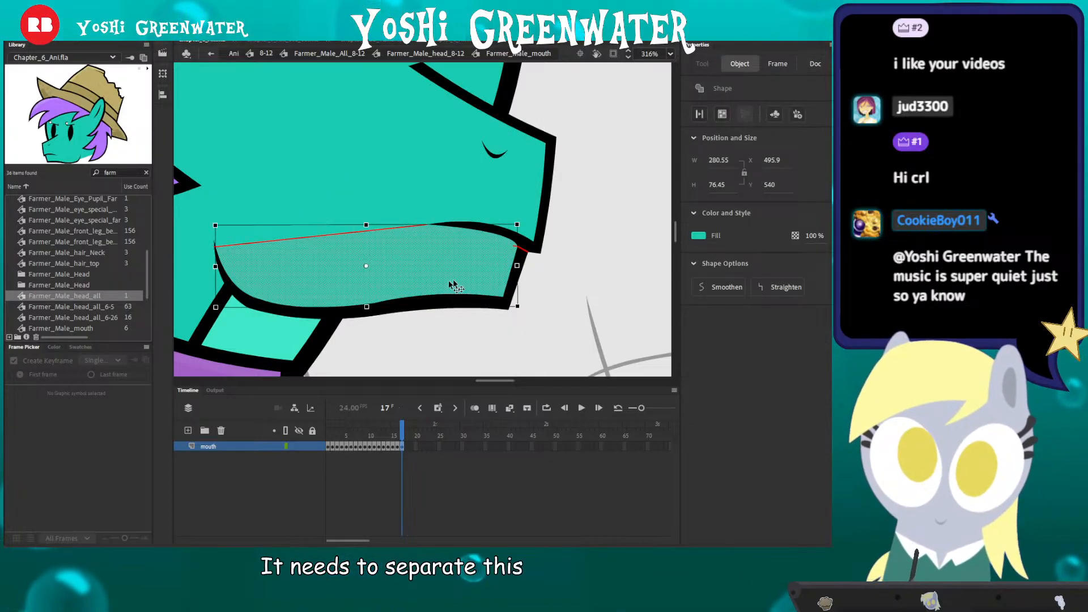
left_click(475, 309, "shift")
left_click_drag(528, 242, 527, 249, "alt")
left_click(397, 341)
Step: Delete the lower jaw's teal fill and the red dividing lines, keeping the black jaw outline
left_click(365, 287)
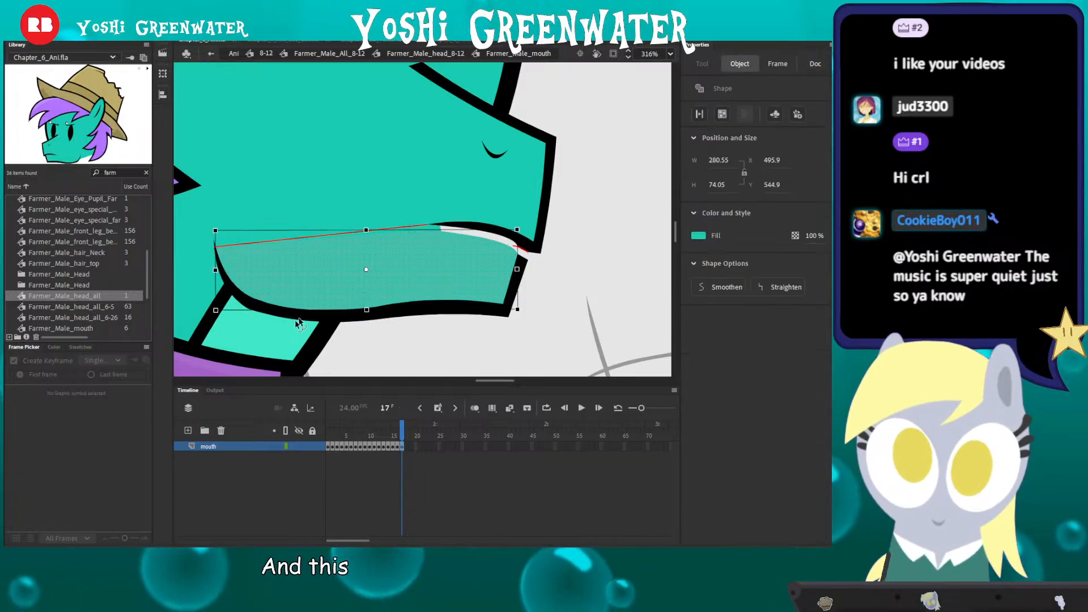
key("Delete")
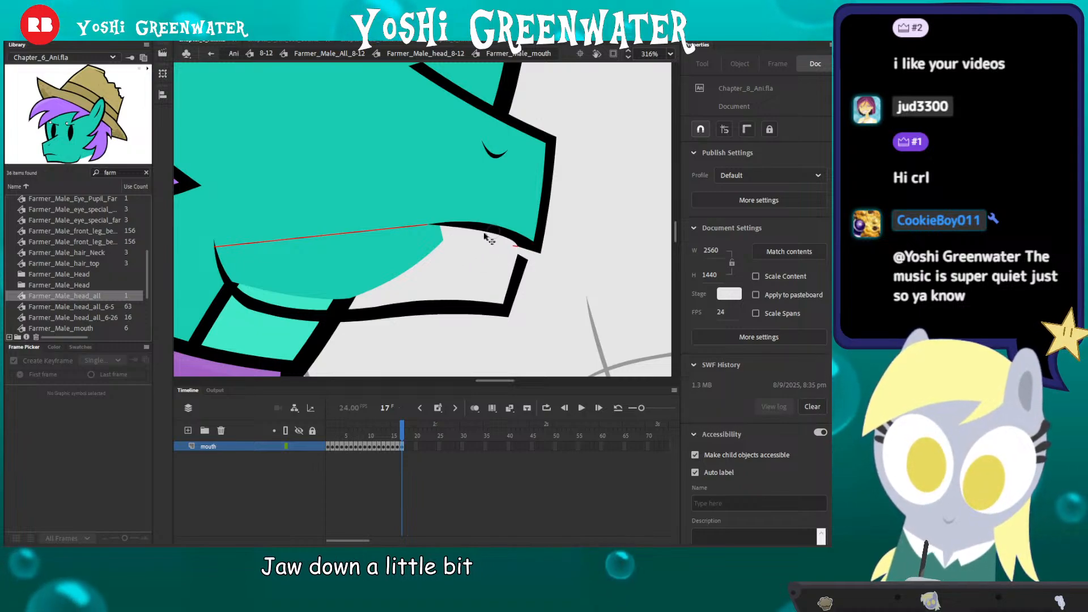
left_click(474, 214)
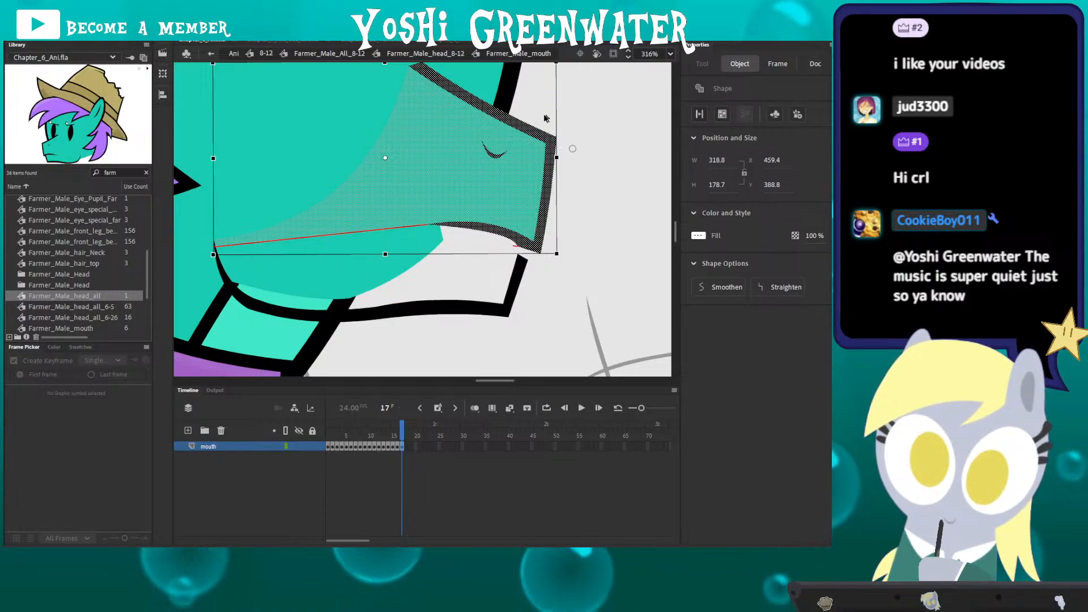
left_click(602, 207)
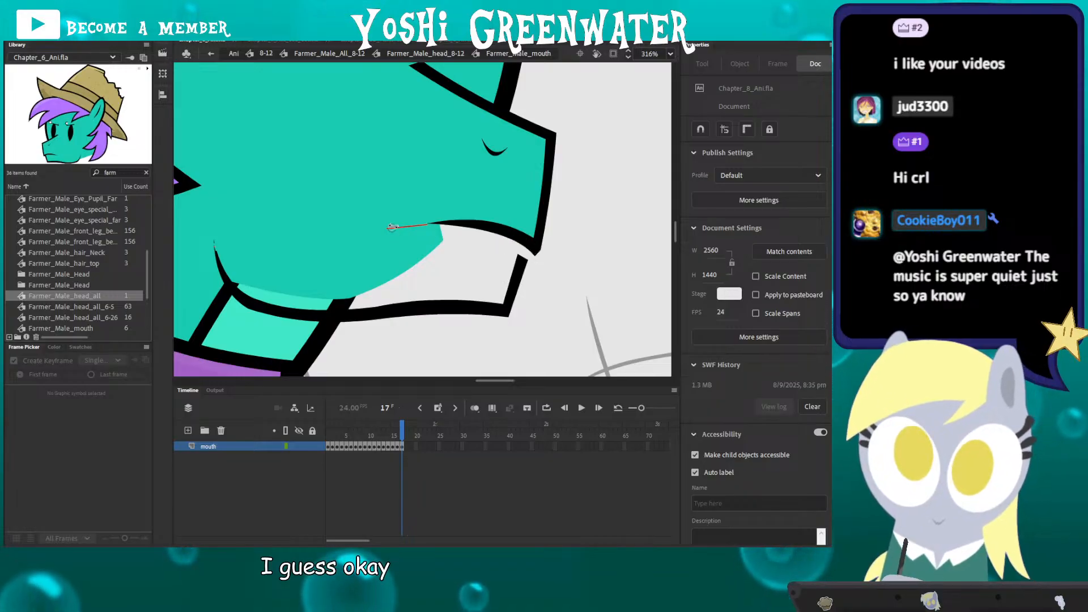
key("n")
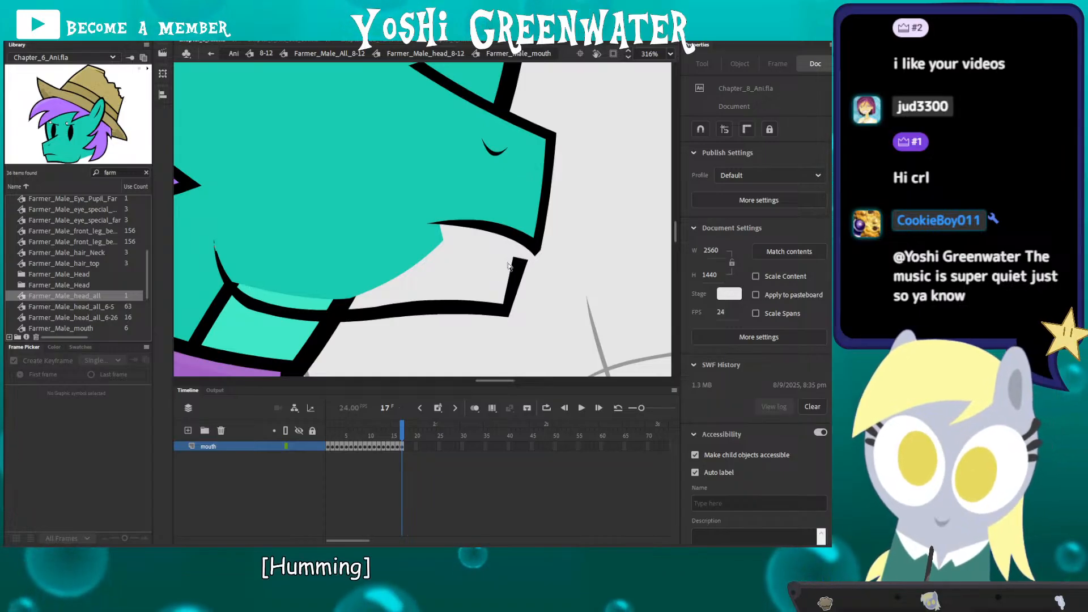
Step: Reshape the front tip of the lower jaw outline by shifting its upper points slightly down and outward
left_click(489, 280)
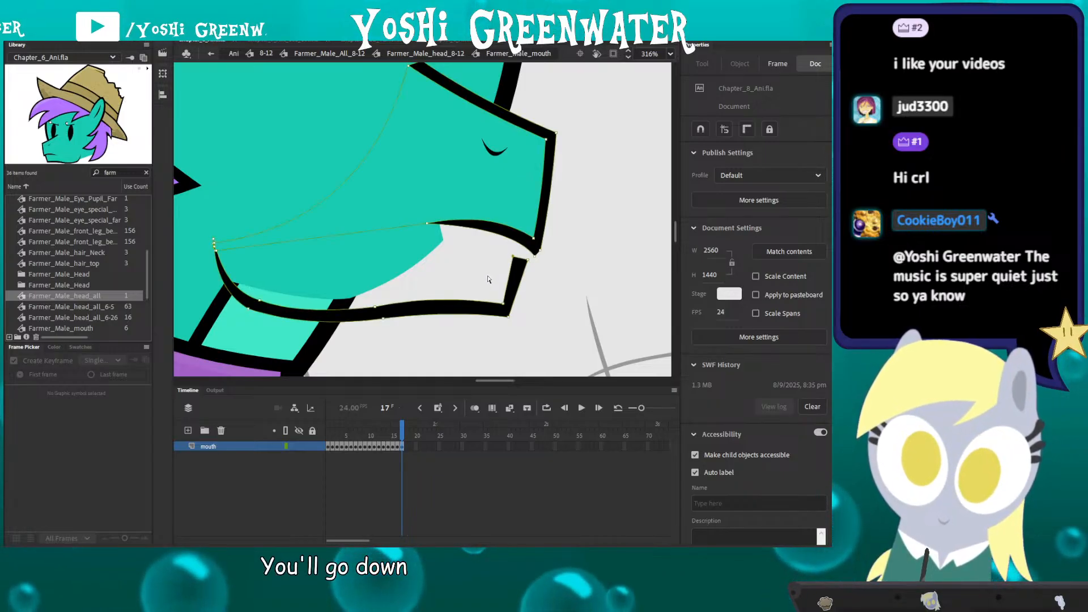
key("Down")
left_click_drag(538, 247, 496, 271)
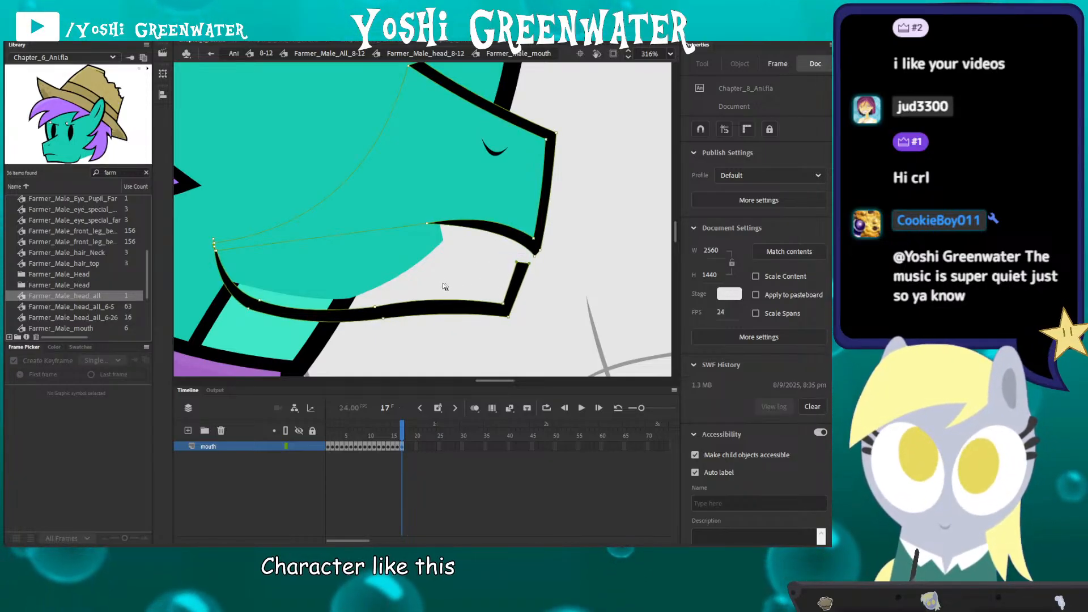
Step: Draw a downward-curved red lower-lip line from the mouth corner to the jaw tip and compare it with frame 2's open mouth
key("n")
mouse_move(513, 266)
left_mouse_down()
mouse_move(425, 225)
mouse_move(454, 251)
left_mouse_up()
key("v")
left_click(333, 435)
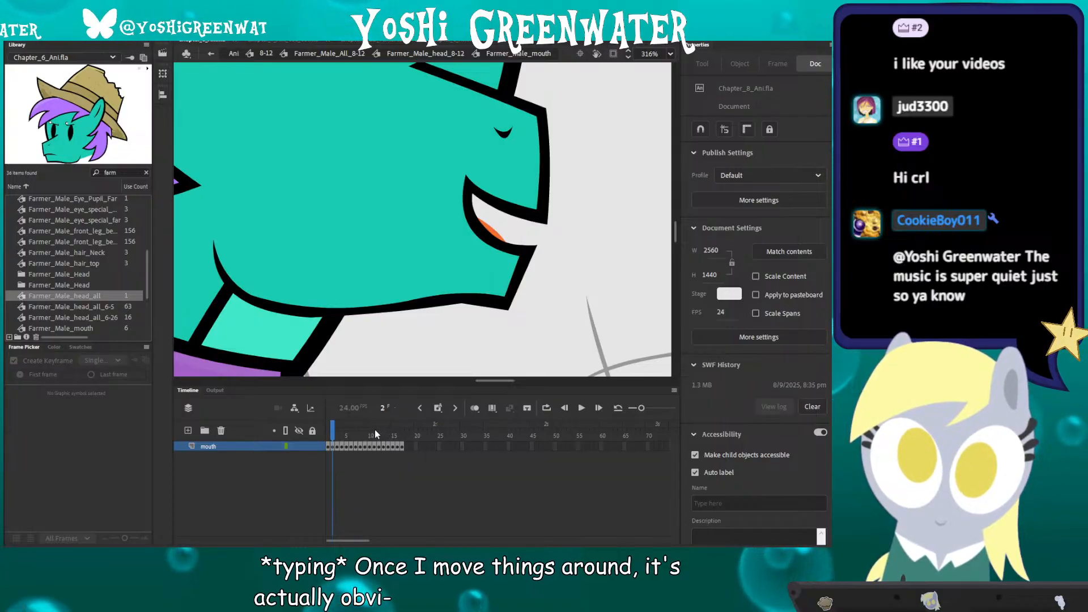
left_click(403, 437)
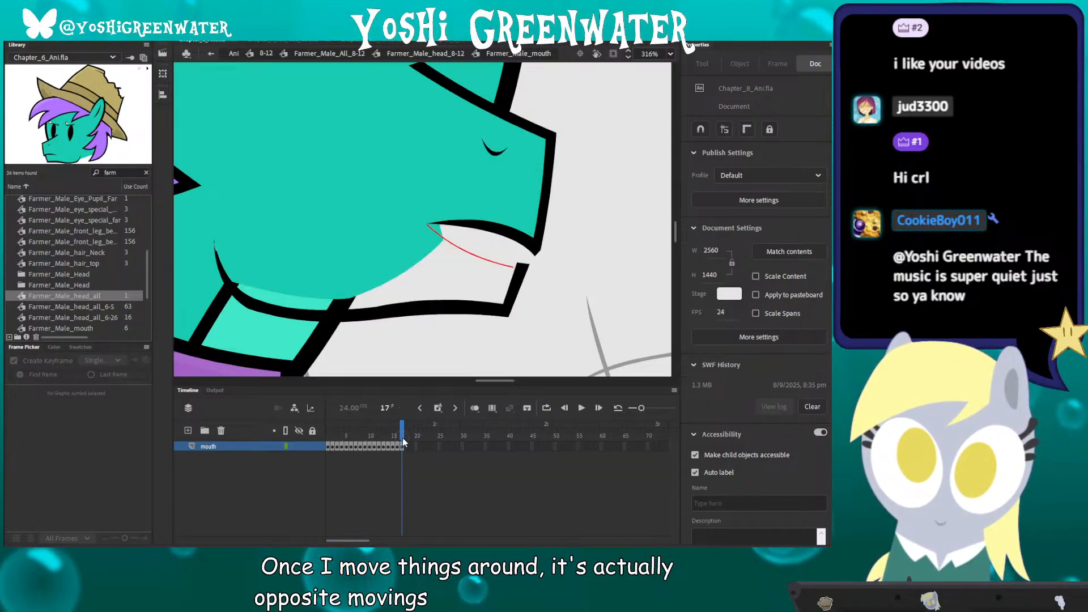
Step: Draw a second, straight red line from the mouth corner to the jaw tip and turn on object snapping to fit its end
key("n")
left_click_drag(429, 225, 522, 265)
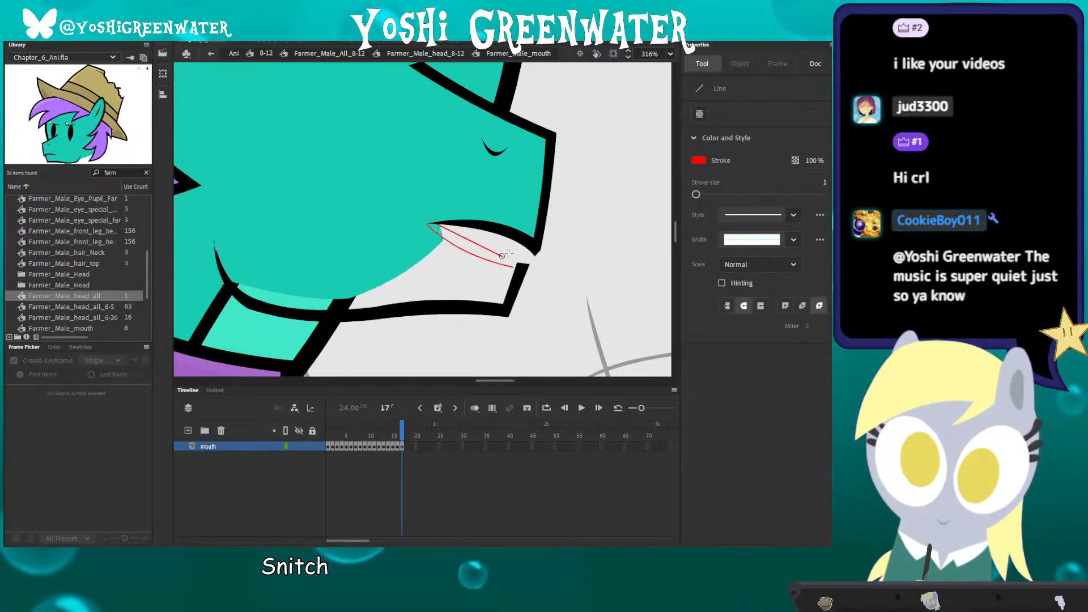
key("v")
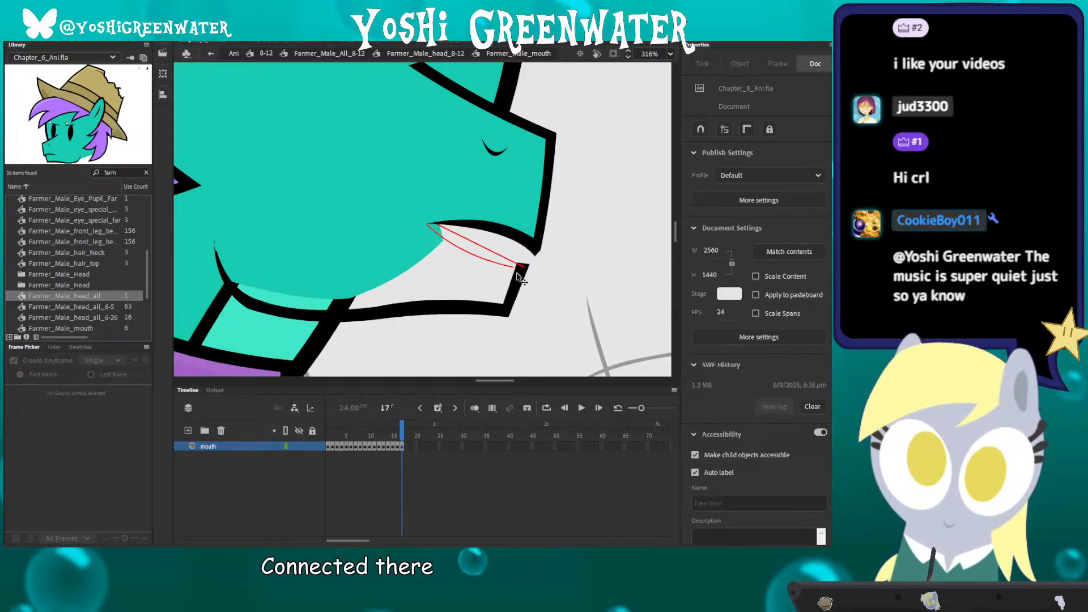
left_click(701, 130)
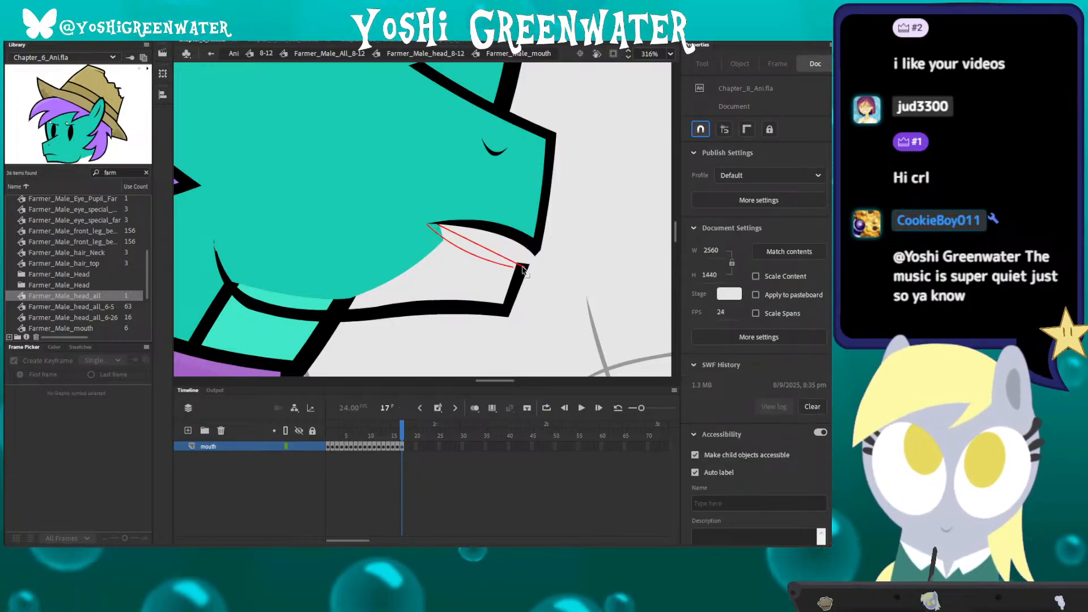
right_click(521, 267)
key("Escape")
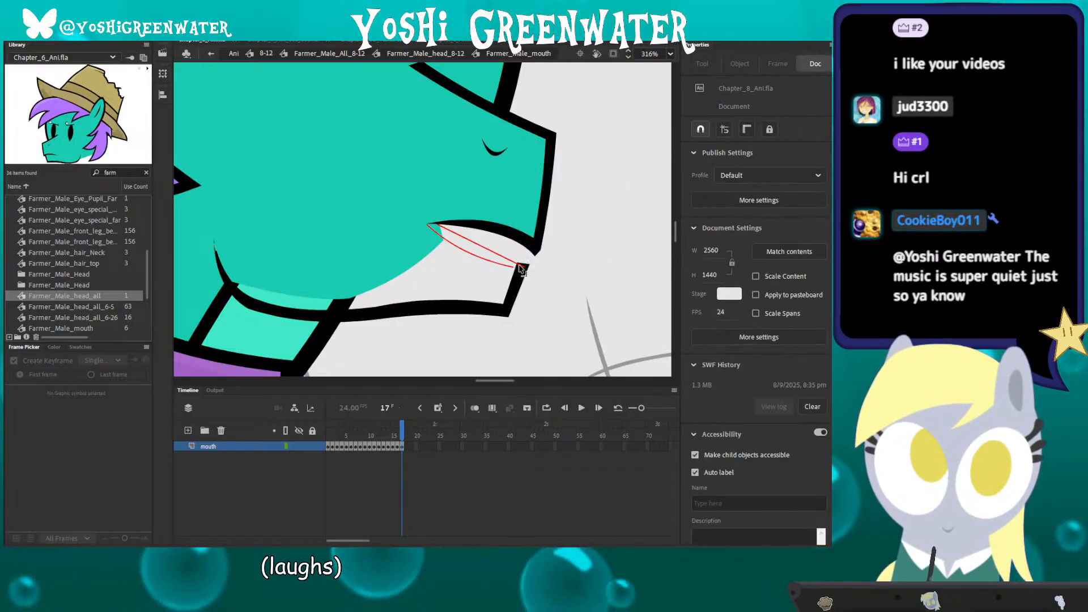
right_click(522, 267)
key("Escape")
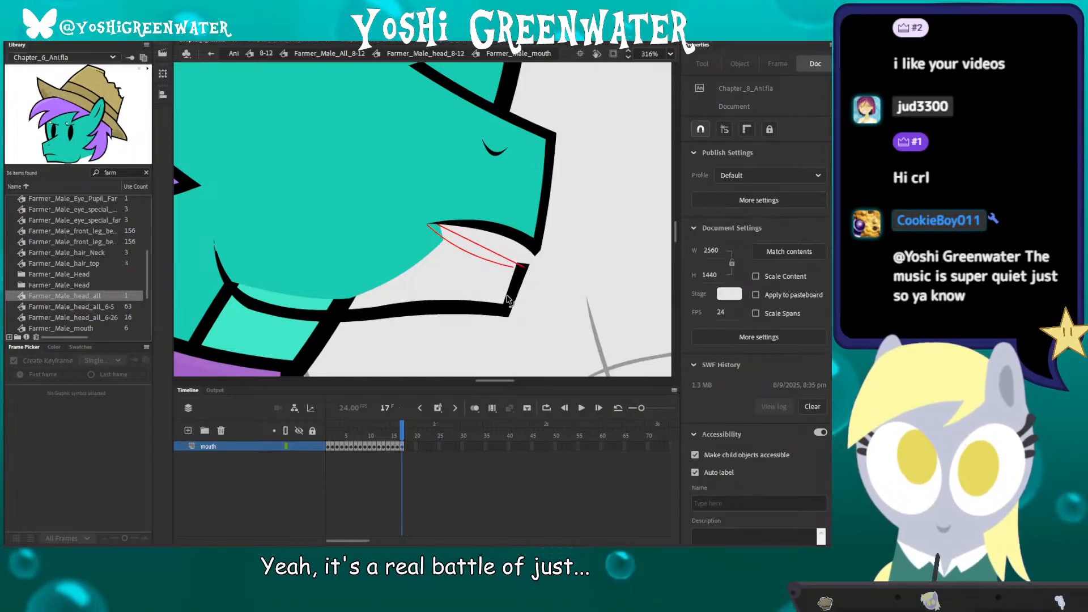
Step: Remove the straight red line's overlap at the jaw tip and fit both red lip lines to the tip's two corners
scroll(508, 299, "up", 3, "ctrl")
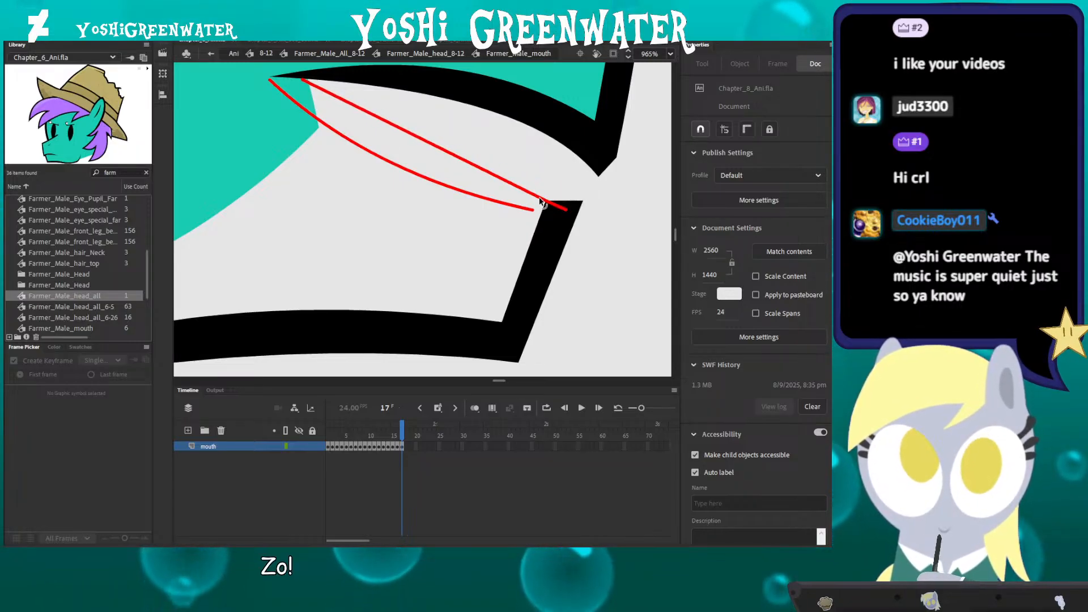
left_click(540, 198)
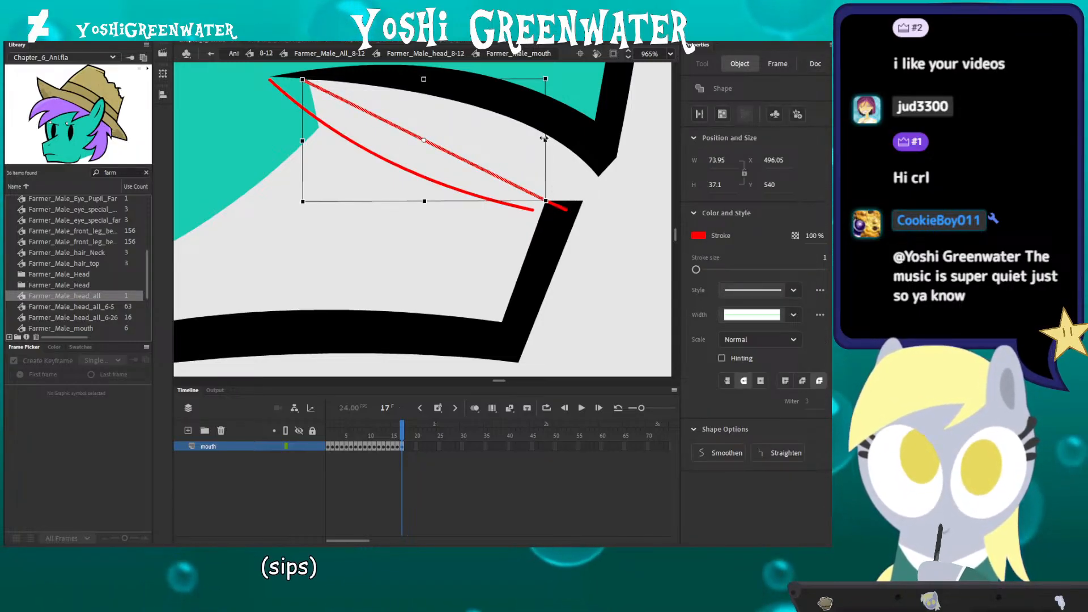
left_click_drag(544, 138, 531, 140)
left_click(538, 210)
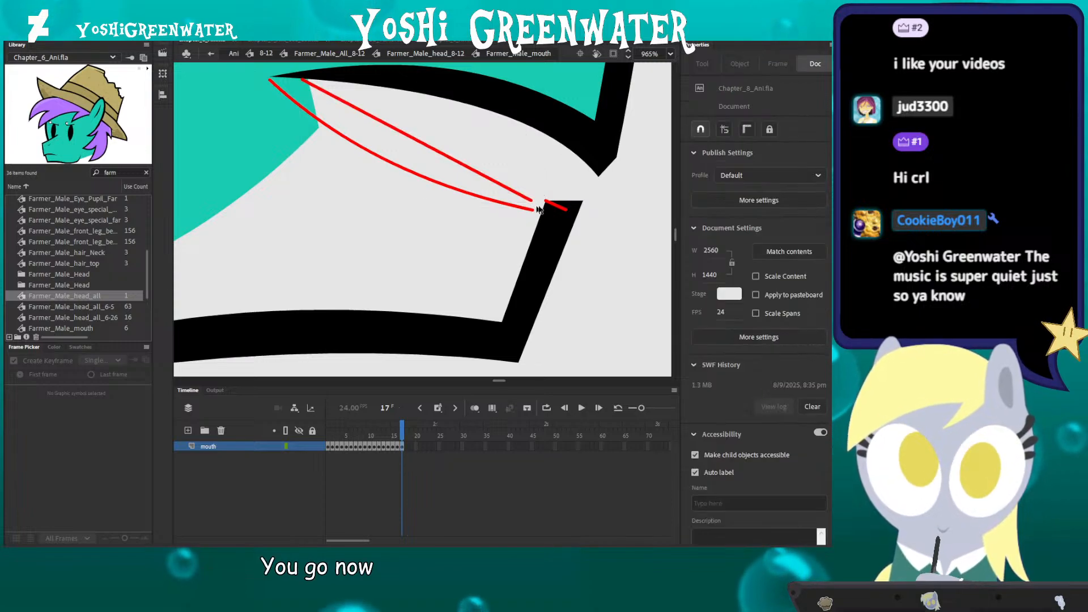
left_click(552, 208)
key("Delete")
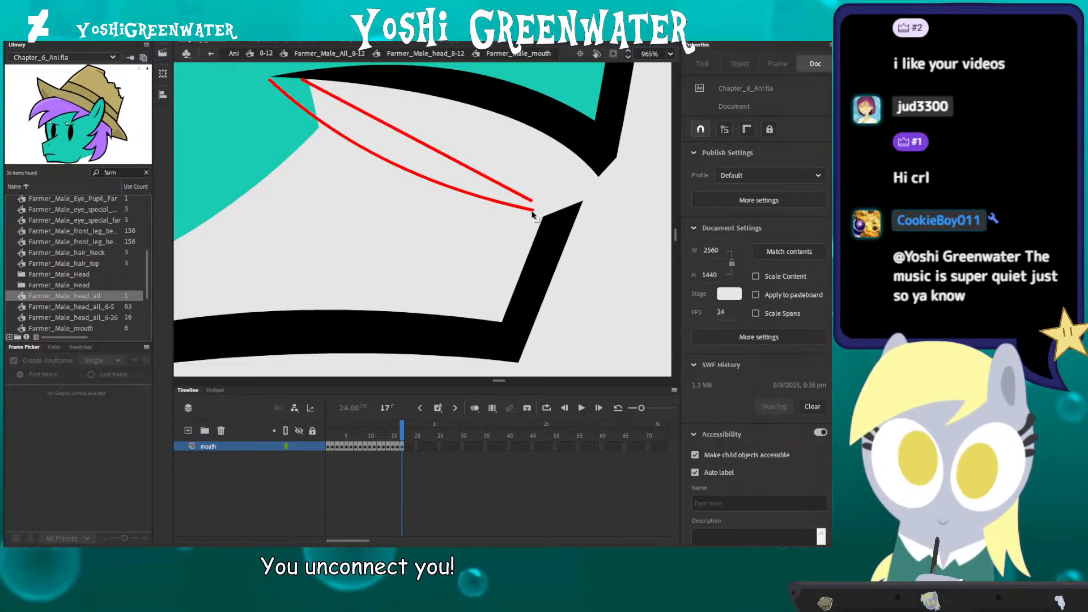
left_click_drag(542, 217, 583, 201)
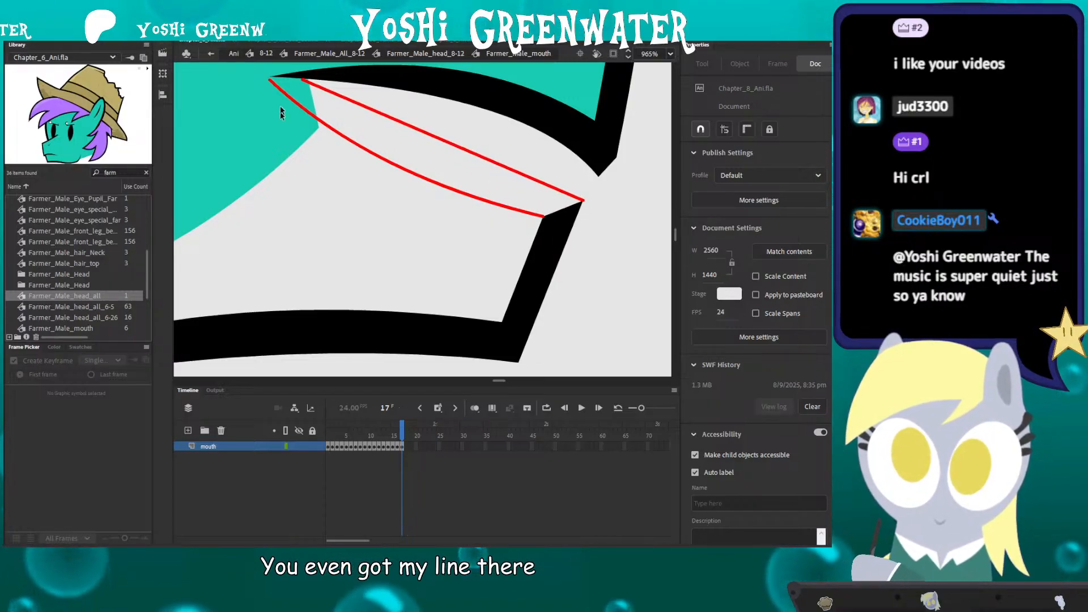
Step: Bend the upper red line downward to follow the lower one, starting nearer the mouth corner, and raise the jaw tip's corners slightly
left_click_drag(302, 78, 285, 76)
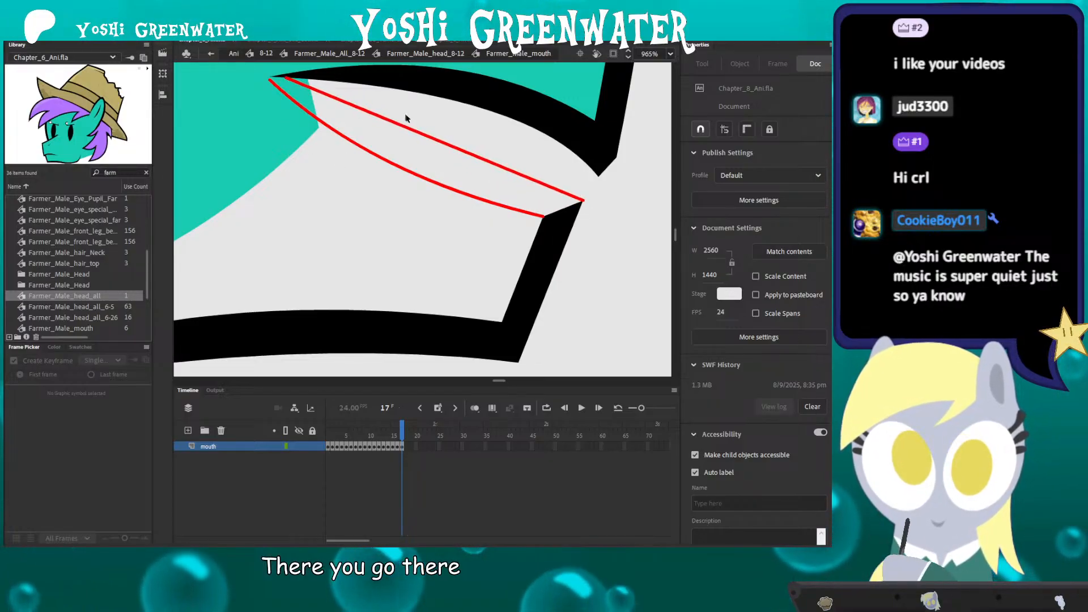
left_click_drag(406, 118, 406, 150)
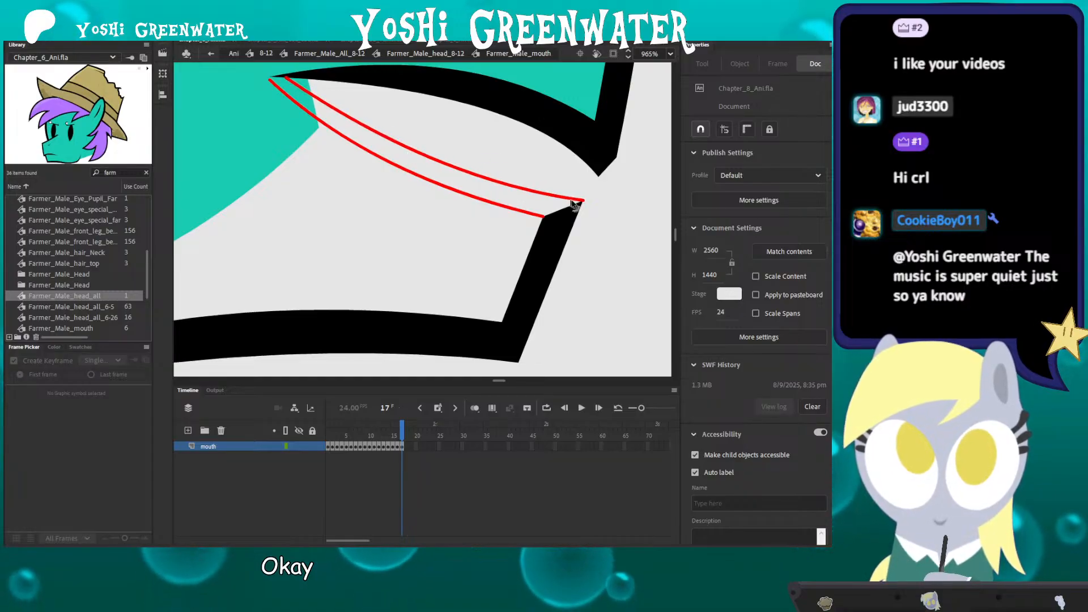
mouse_move(581, 200)
left_mouse_down()
mouse_move(549, 213)
mouse_move(553, 204)
left_mouse_up()
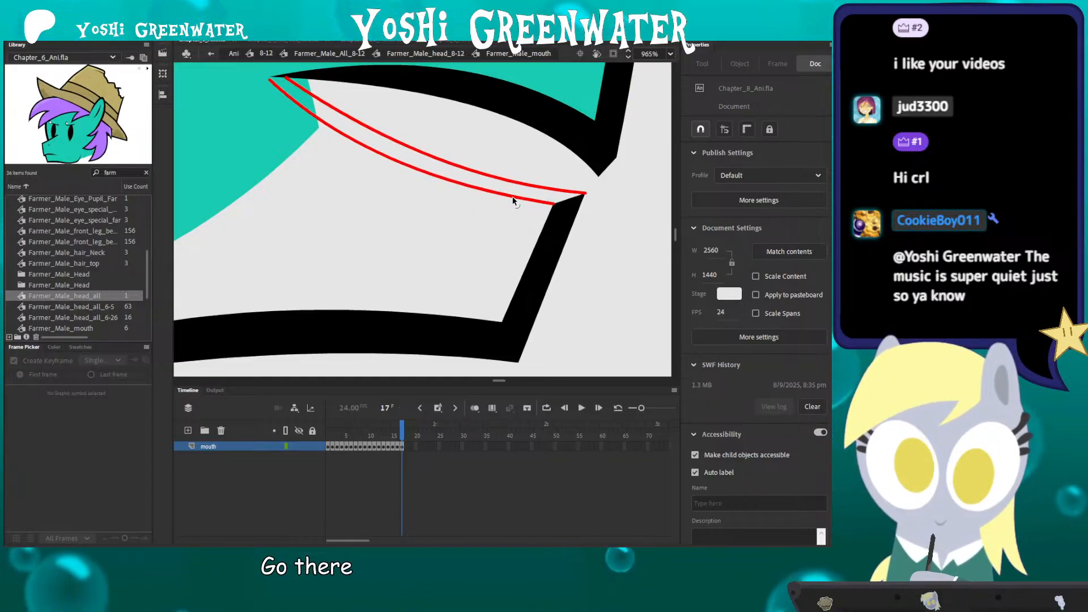
Step: Try a black Paint Bucket fill at the jaw tip end of the lower lip and undo it
key("k")
left_click(541, 206)
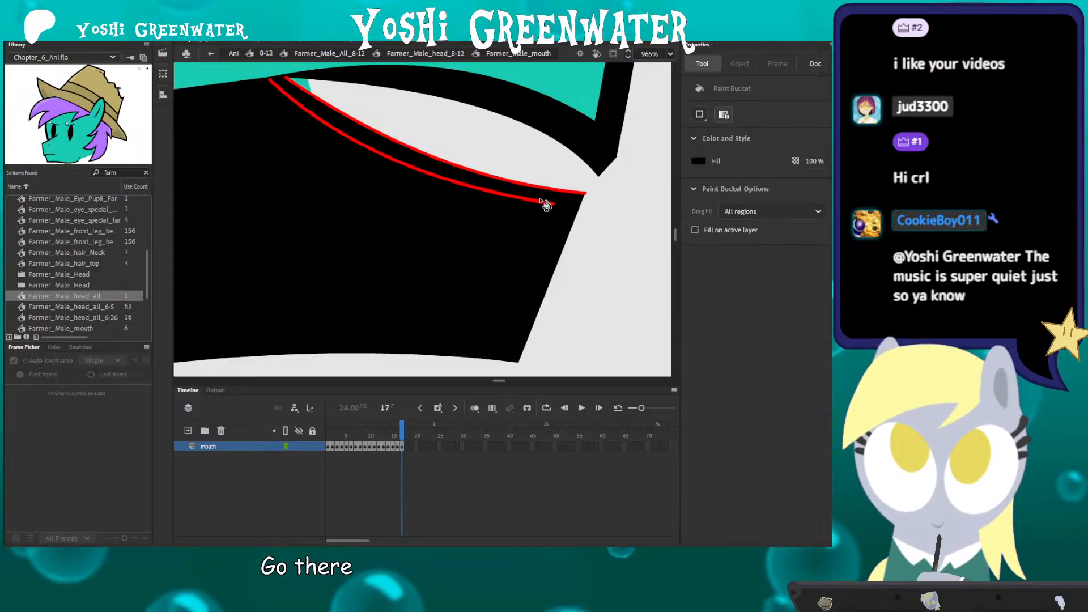
key("ctrl+z")
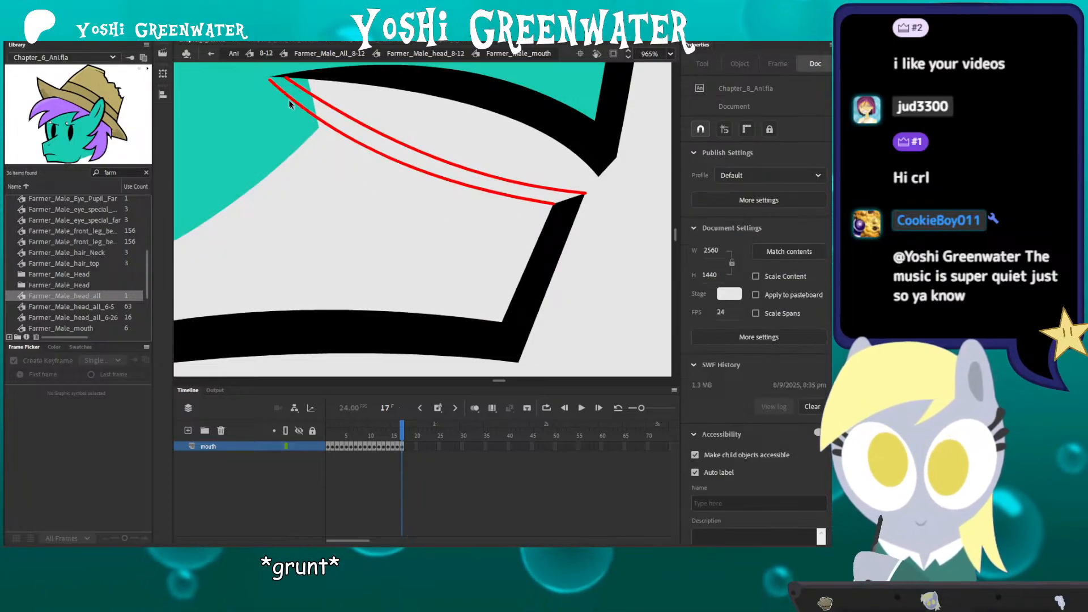
Step: Fill the strip between the two red lines black as the lower lip and delete both red lines
key("k")
left_click(359, 132)
key("v")
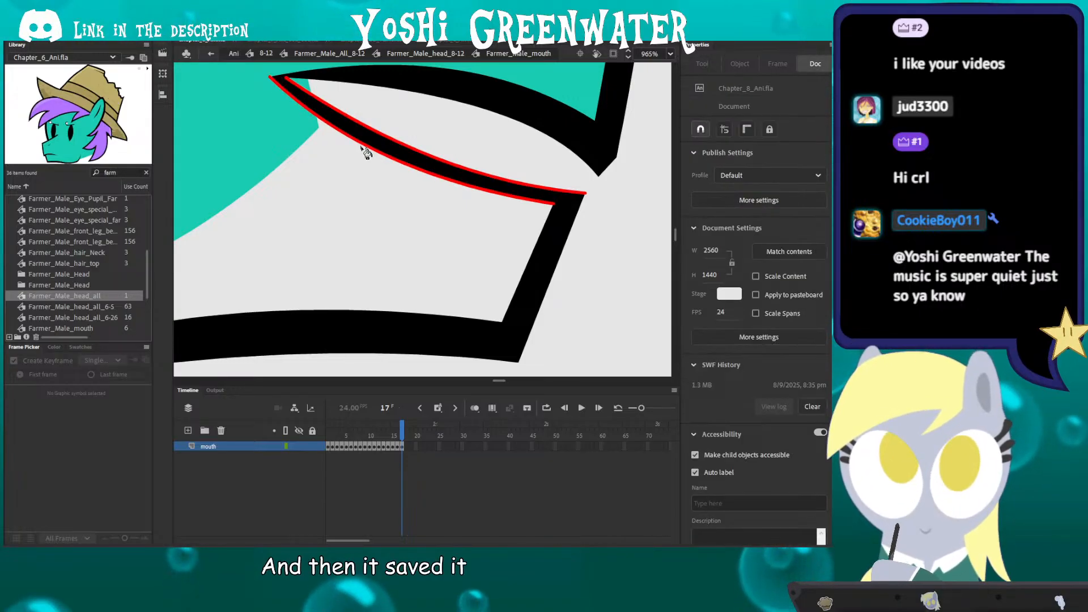
left_click(364, 143)
left_click(361, 151)
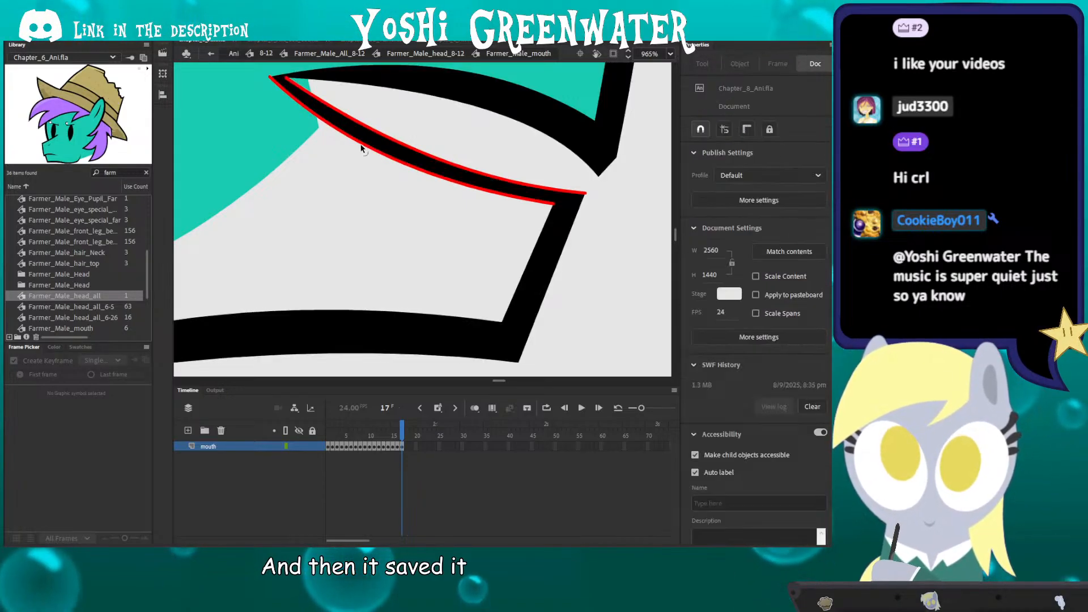
left_click(362, 150)
left_click(370, 138)
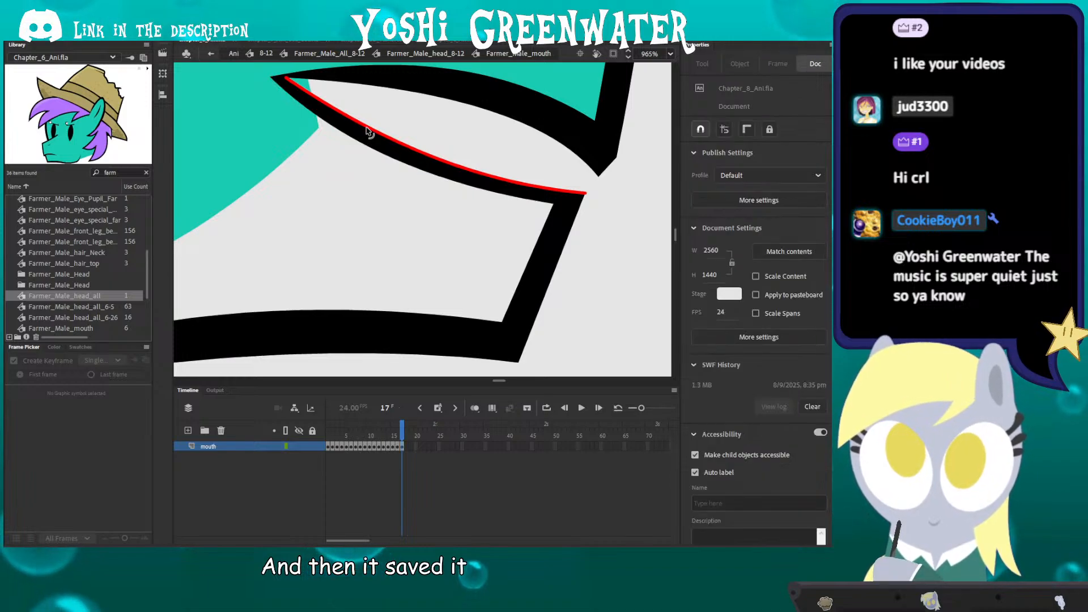
left_click(367, 131)
left_click(310, 90)
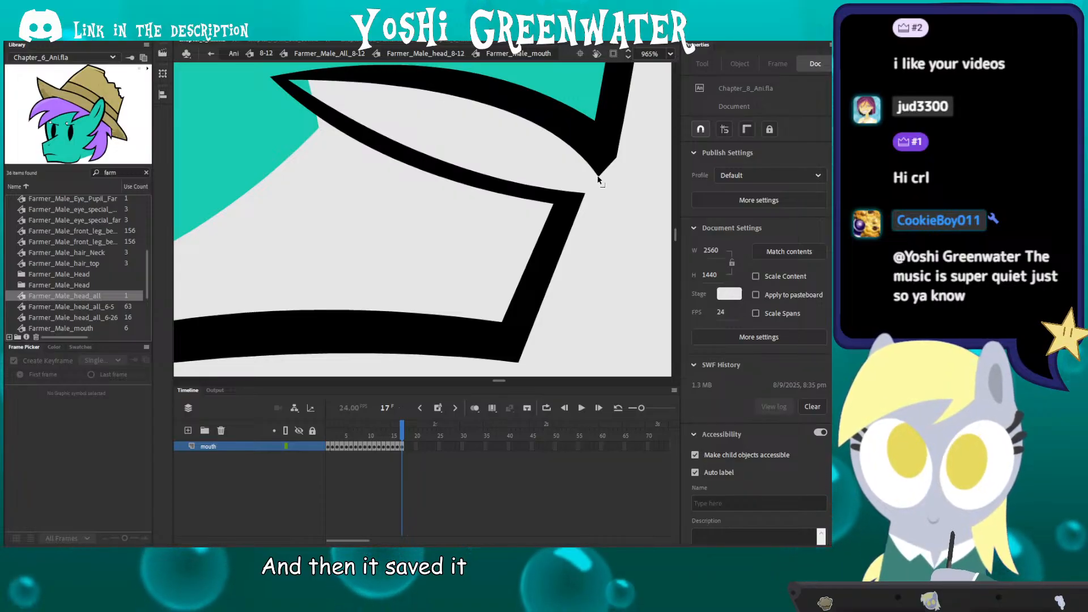
Step: Shift the front tip of the upper lip outline slightly up and outward, and inspect the cheek end of the jaw outline
left_click_drag(606, 170, 612, 165)
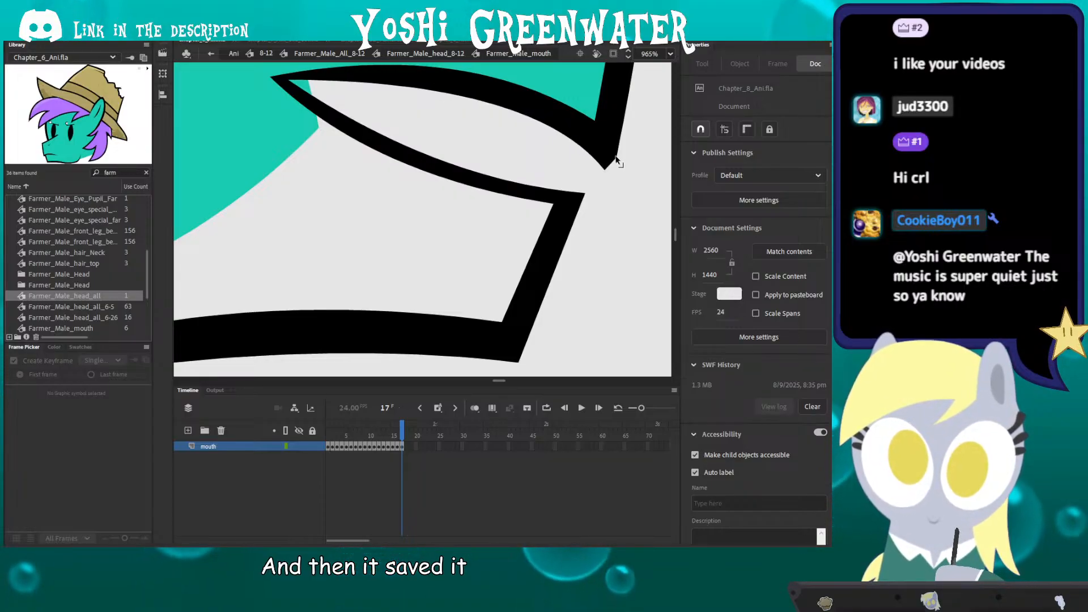
scroll(394, 173, "down", 5, "ctrl")
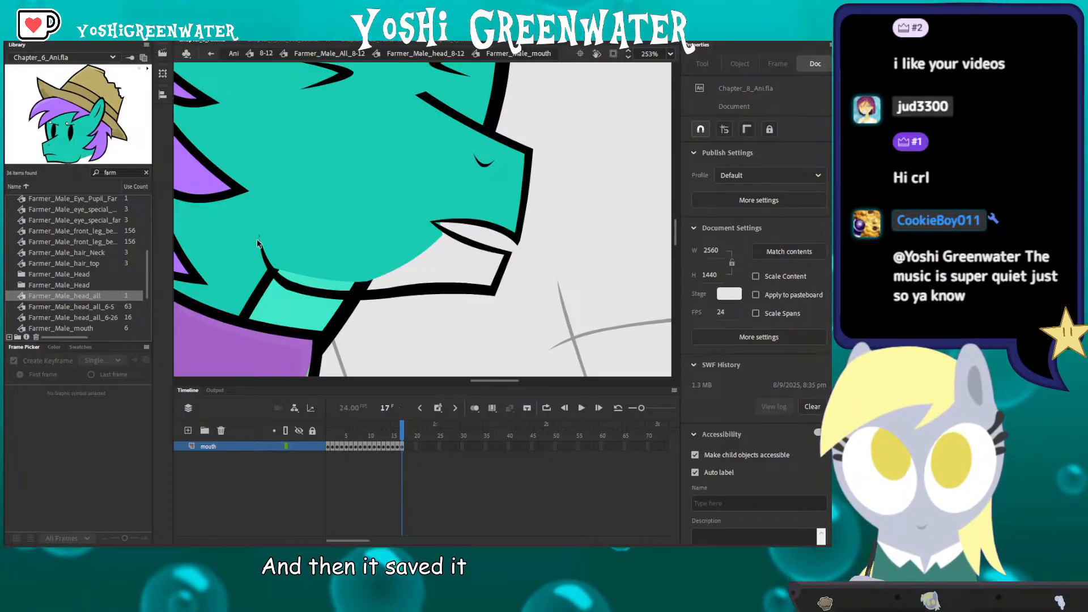
scroll(258, 244, "up", 5, "ctrl")
scroll(258, 244, "up", 2, "ctrl")
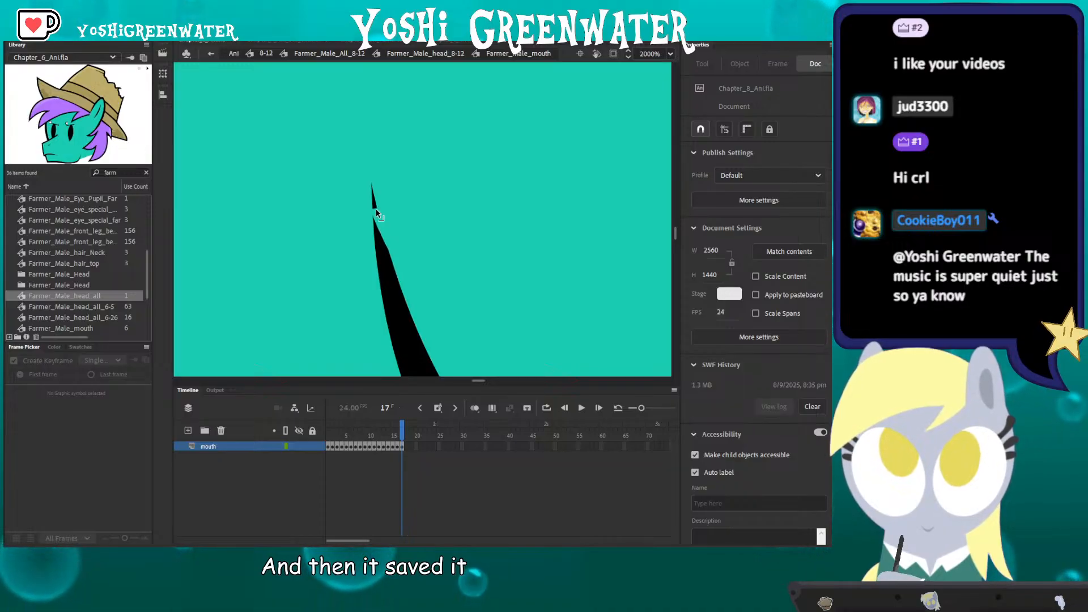
scroll(375, 208, "down", 10, "ctrl")
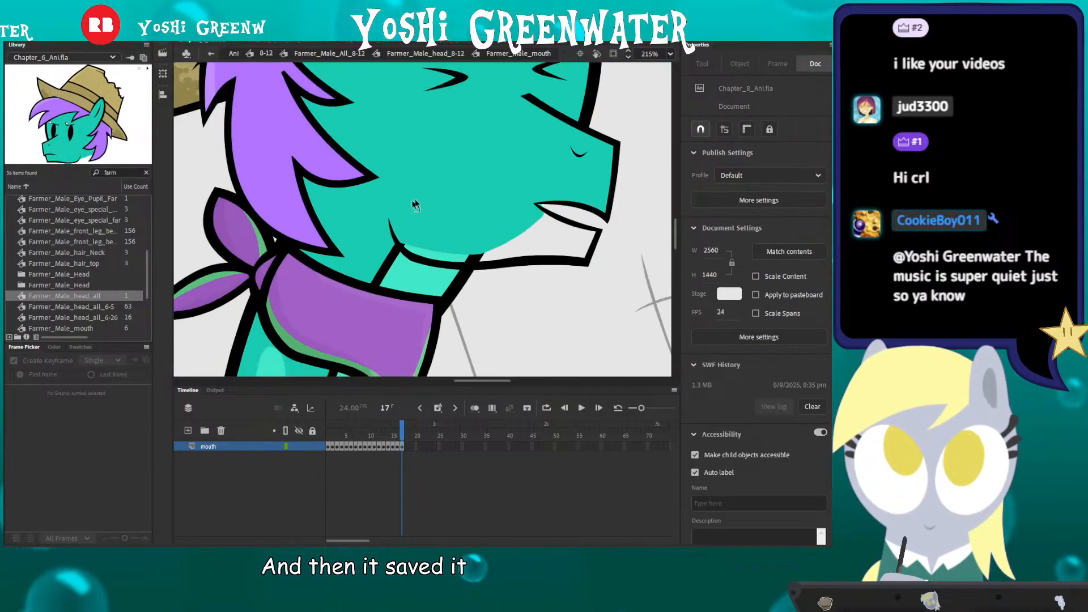
Step: Draw a straight red line closing the muzzle from the jaw outline's cheek end to the muzzle bridge and join it to the outline
key("n")
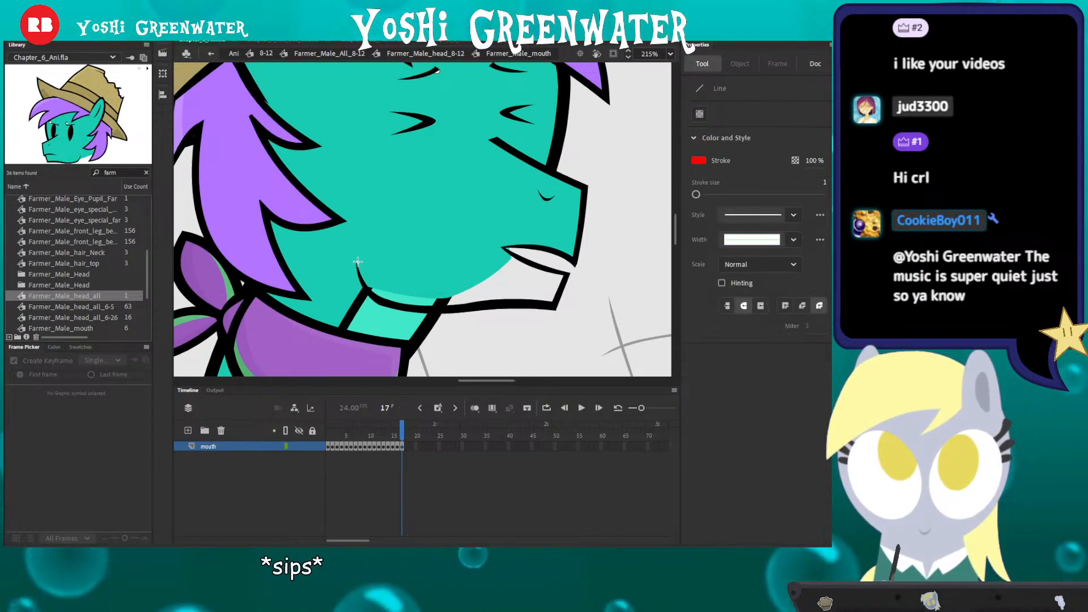
mouse_move(356, 261)
left_mouse_down()
mouse_move(389, 207)
mouse_move(488, 140)
left_mouse_up()
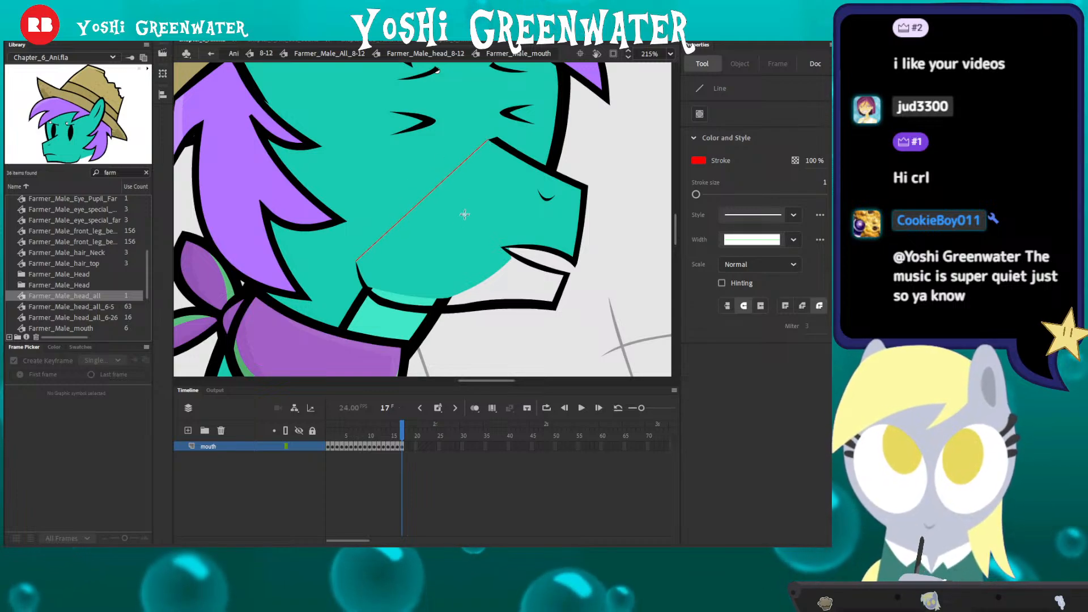
key("v")
key("k")
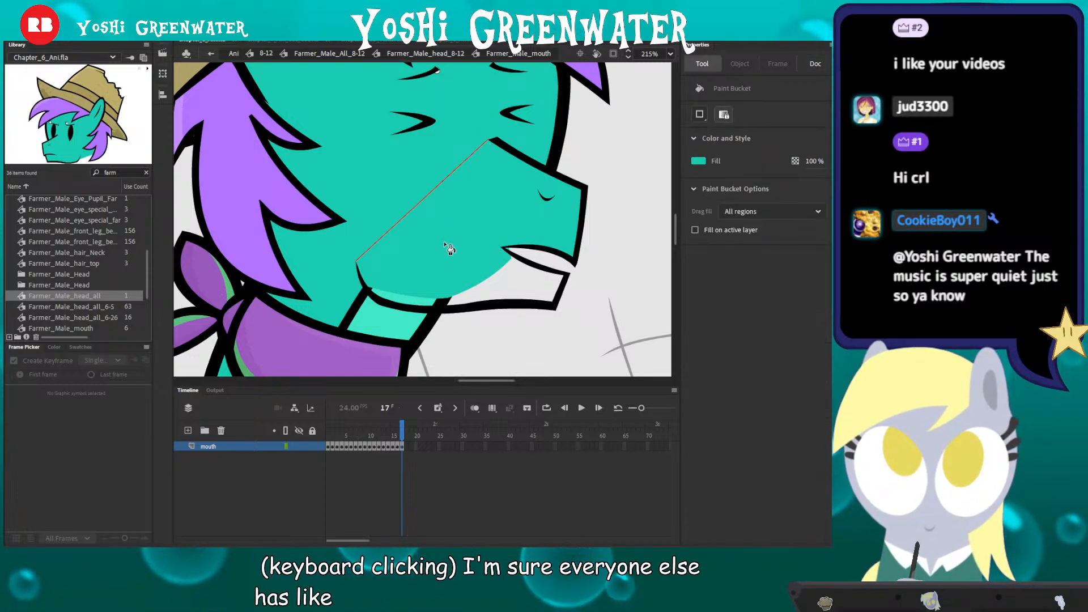
left_click(699, 115)
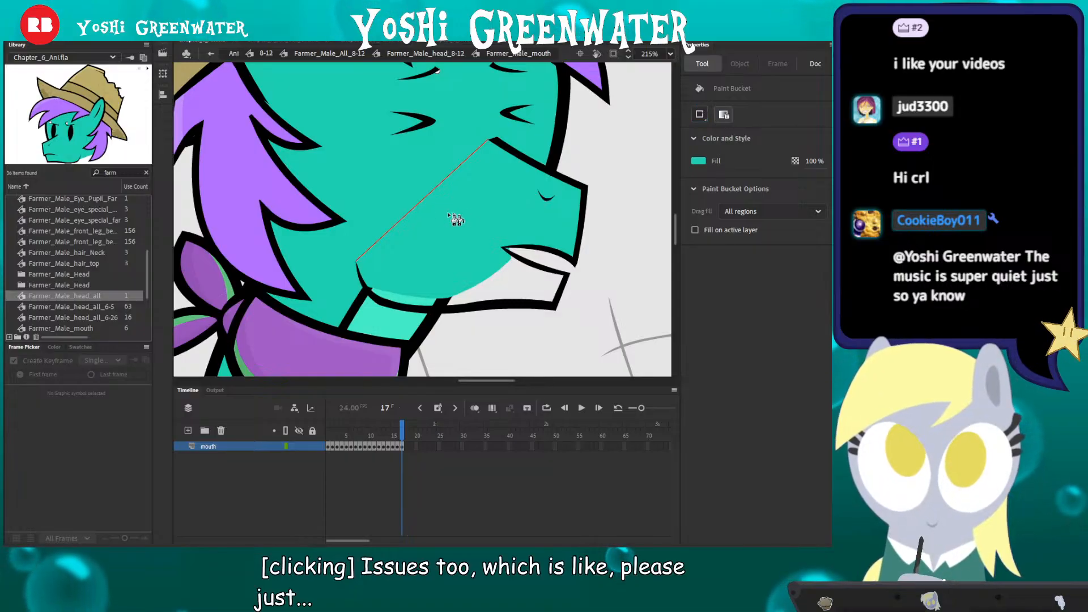
scroll(356, 261, "up", 5, "ctrl")
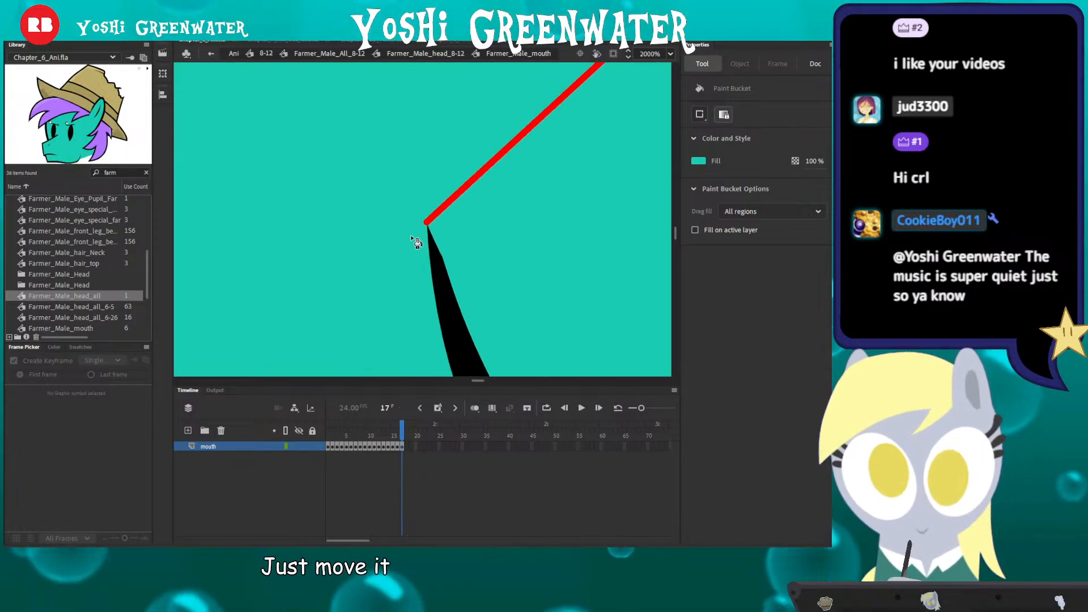
left_click(430, 227)
mouse_move(427, 221)
left_mouse_down()
mouse_move(440, 214)
mouse_move(434, 227)
left_mouse_up()
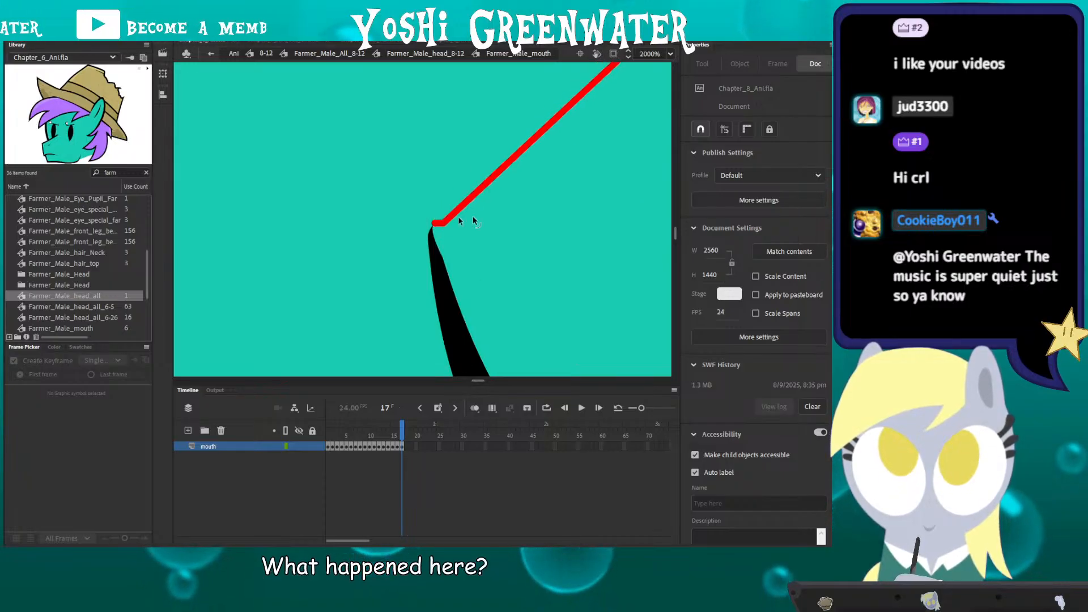
Step: Try moving the muzzle artwork away from the head and filling its empty areas with teal
scroll(511, 219, "down", 6, "ctrl")
double_click(576, 211)
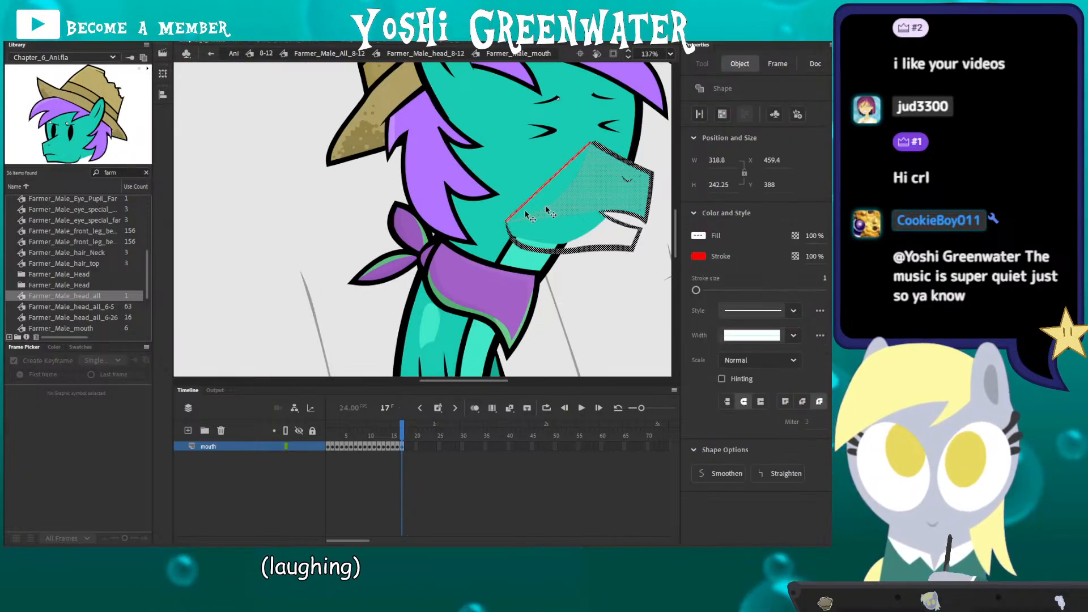
left_click_drag(548, 212, 224, 243)
left_click(252, 270)
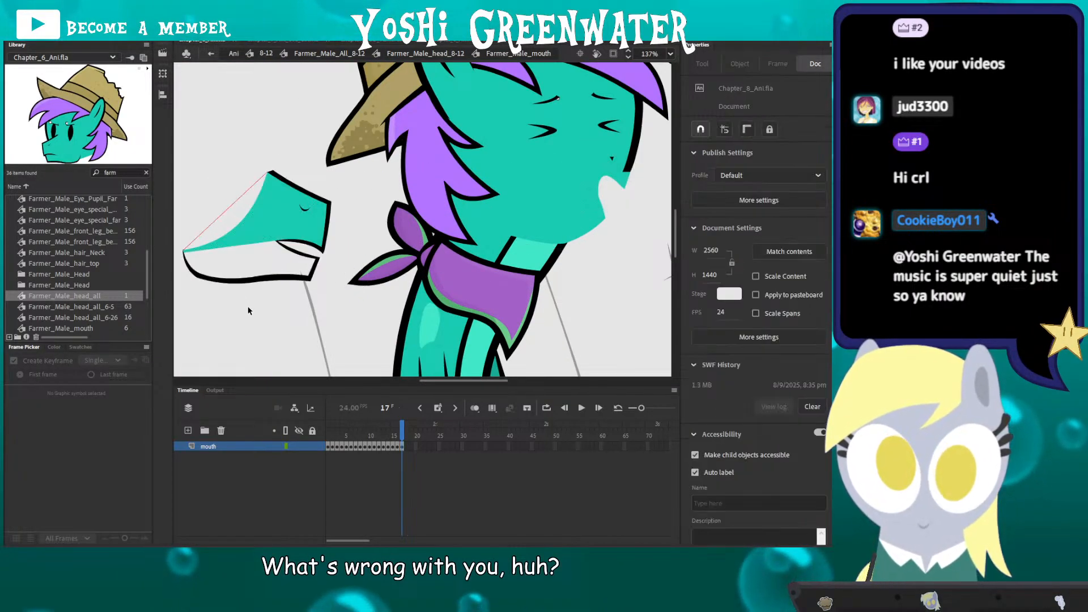
key("k")
left_click(248, 275)
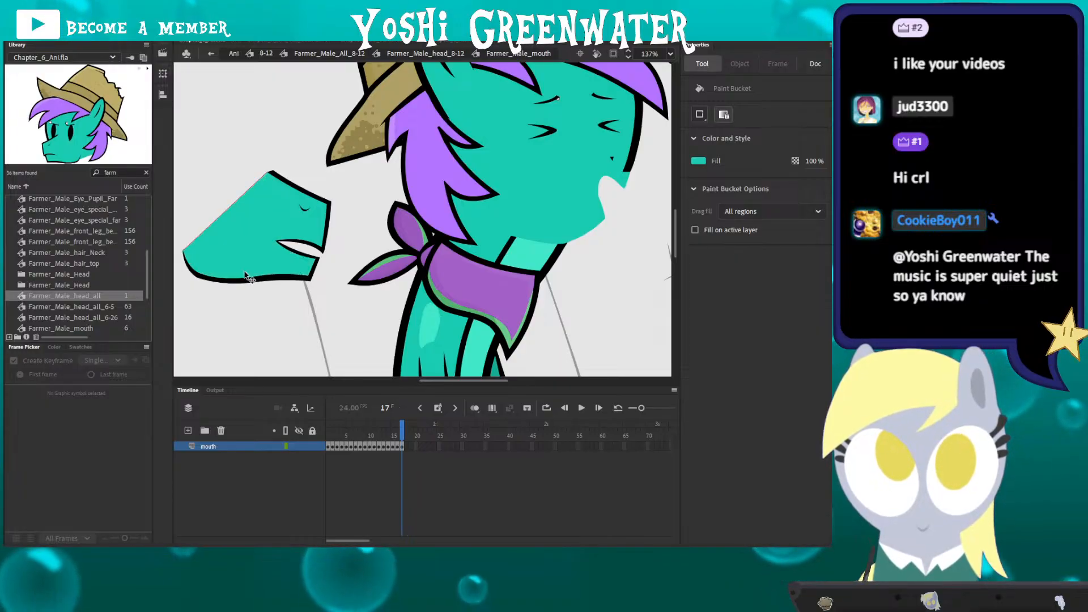
key("ctrl+z")
key("ctrl+z")
key("ctrl+z")
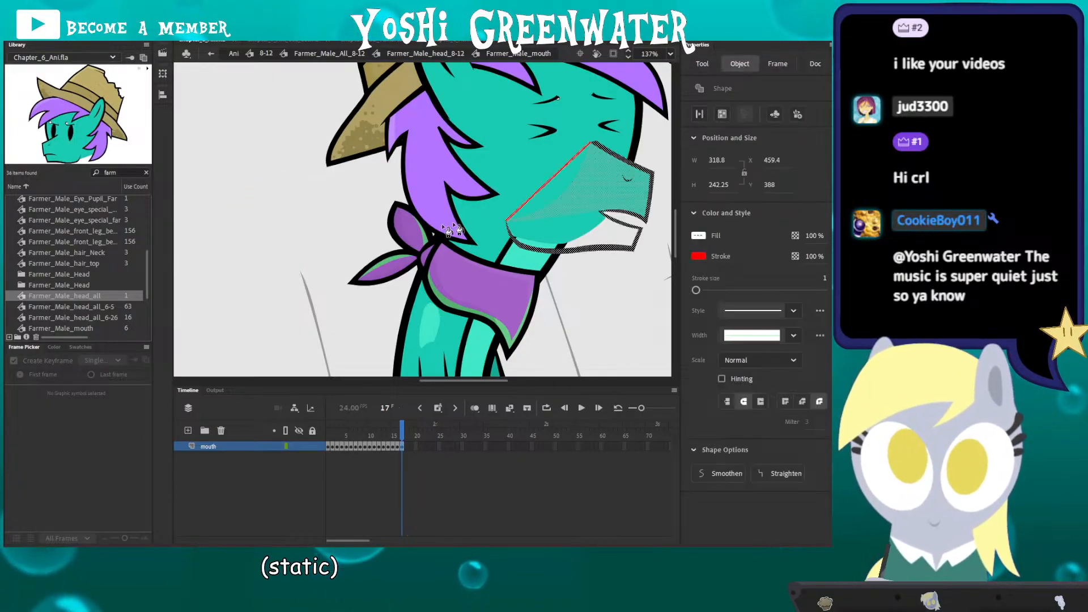
Step: Fill the lower jaw with the teal body colour and delete the red closing line across the cheek
left_click(564, 230)
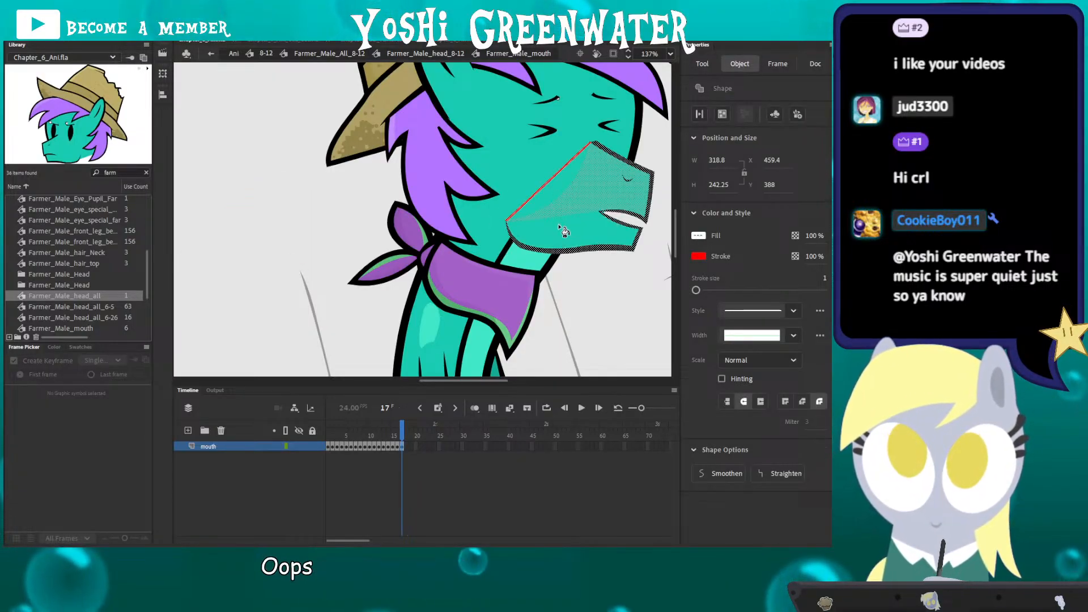
left_click(546, 198)
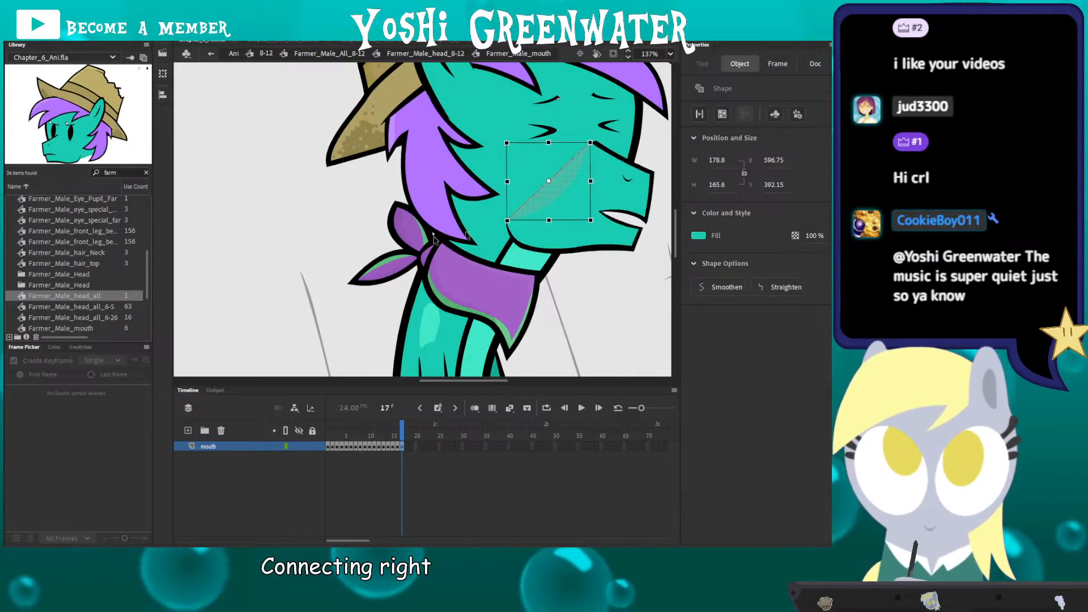
key("Delete")
left_click_drag(524, 224, 392, 264)
scroll(408, 249, "up", 3, "ctrl")
left_click(405, 219)
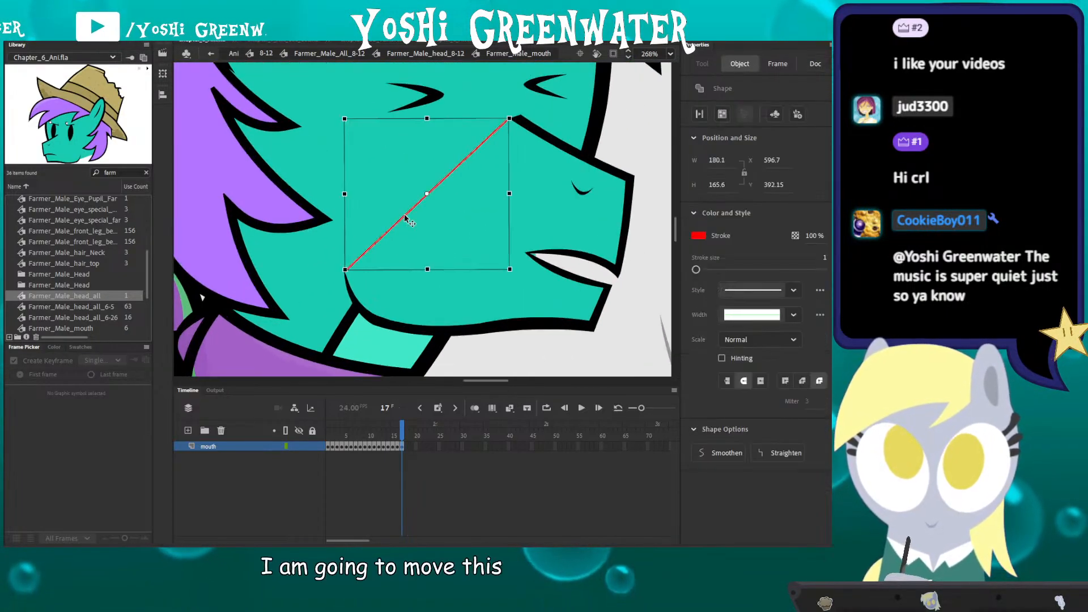
key("Delete")
Step: Shorten the mouth slightly by shifting the pointed outer corner of the lips toward the muzzle's front
scroll(563, 269, "up", 3, "ctrl")
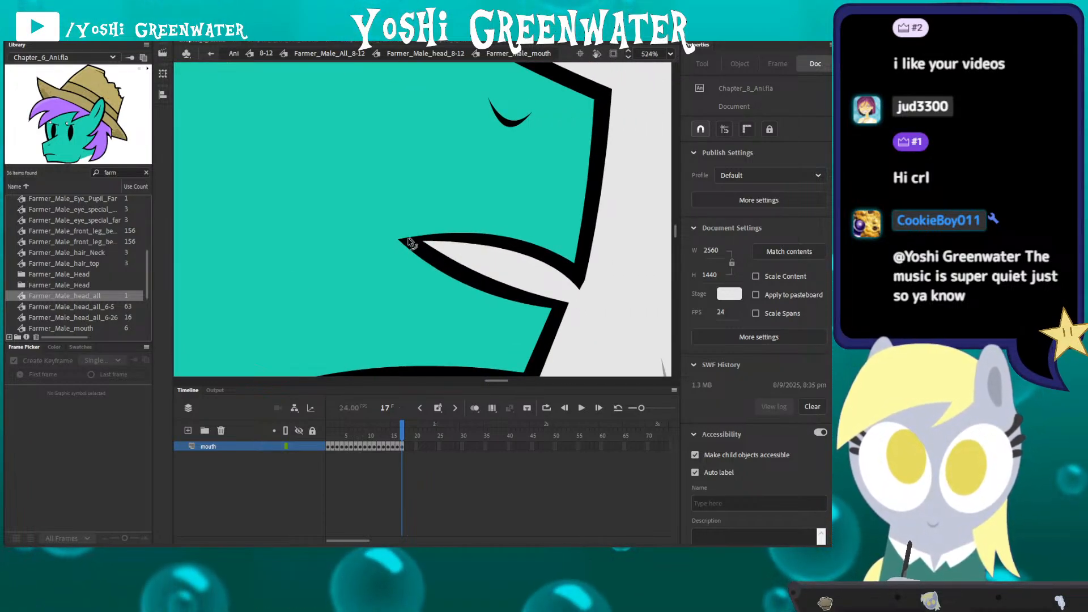
left_click_drag(400, 243, 407, 240)
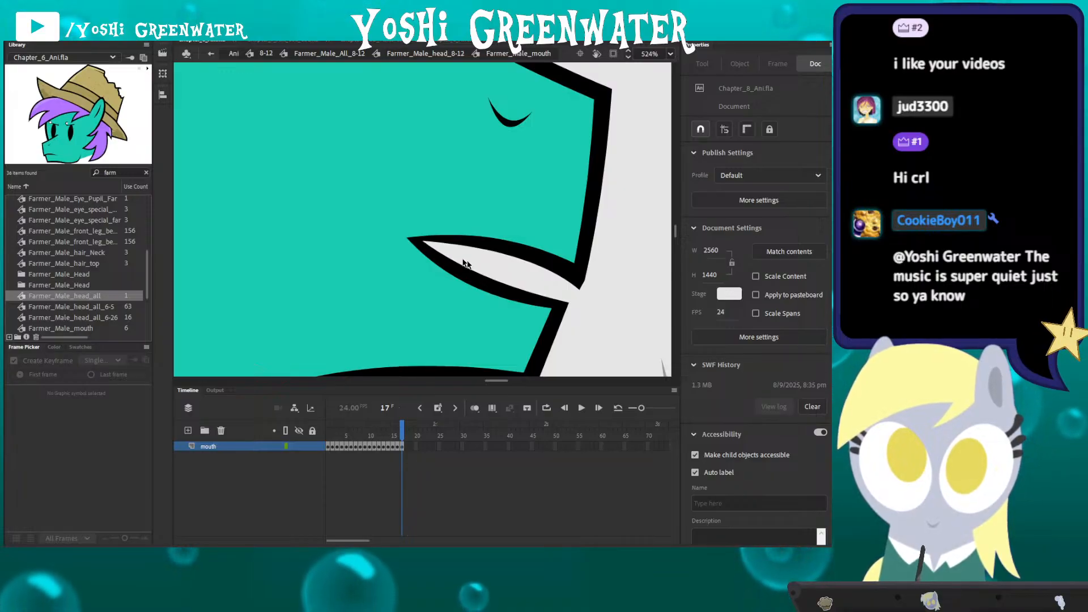
left_click(432, 245)
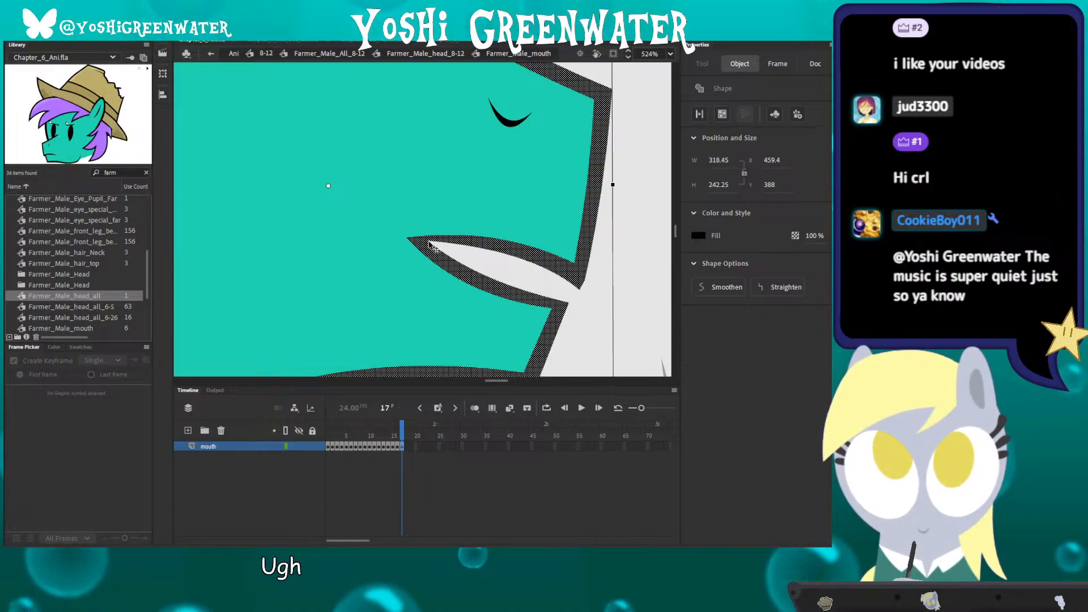
left_click(451, 251)
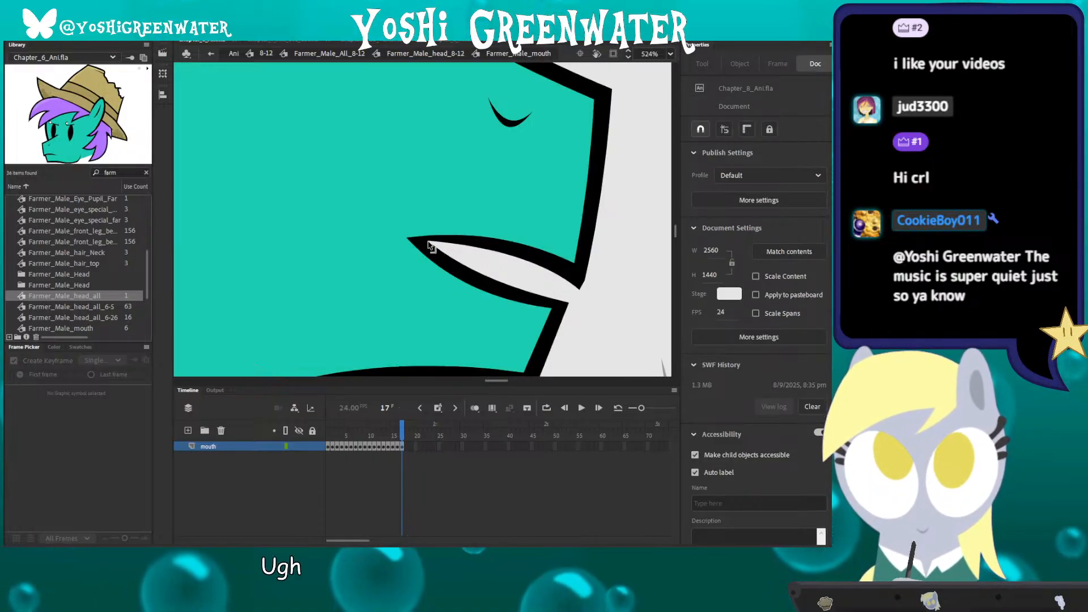
Step: Adjust the inner corner point of the mouth opening so the lips meet in a cleaner, sharper tip
left_click(434, 247)
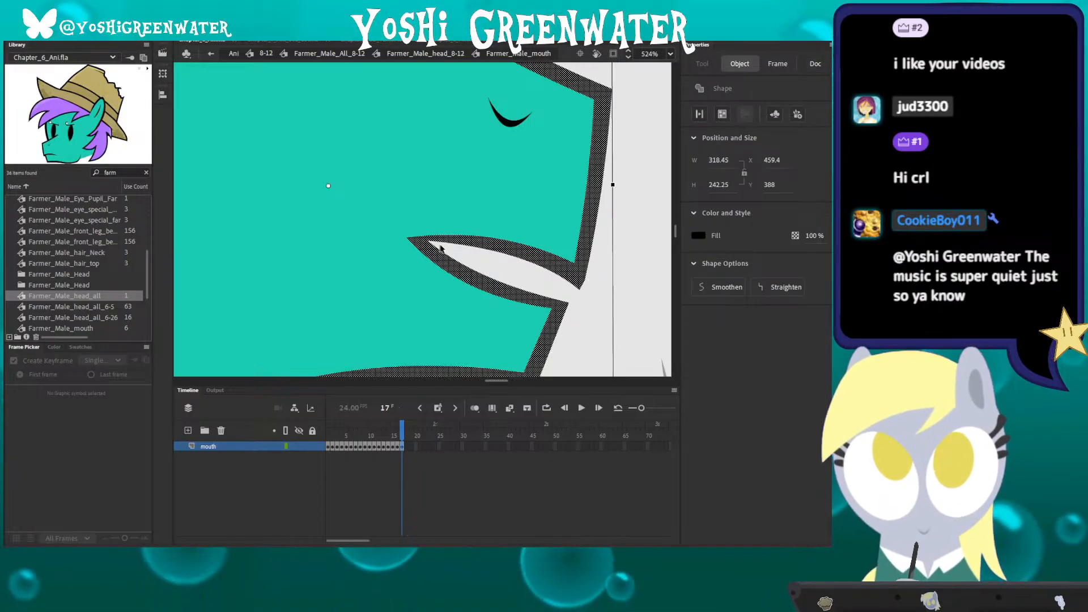
left_click(437, 250)
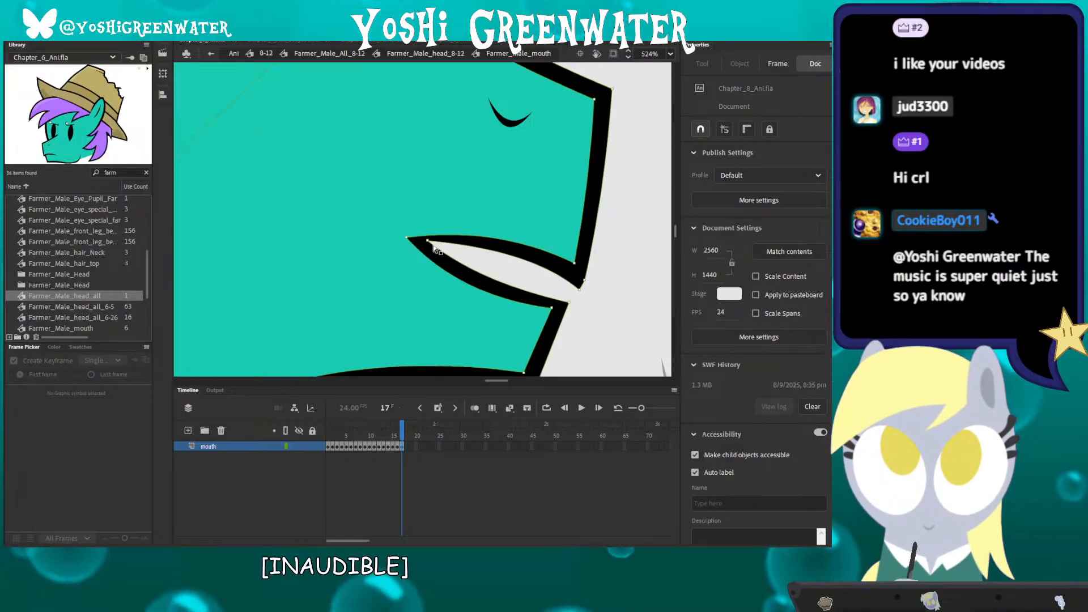
left_click(430, 245)
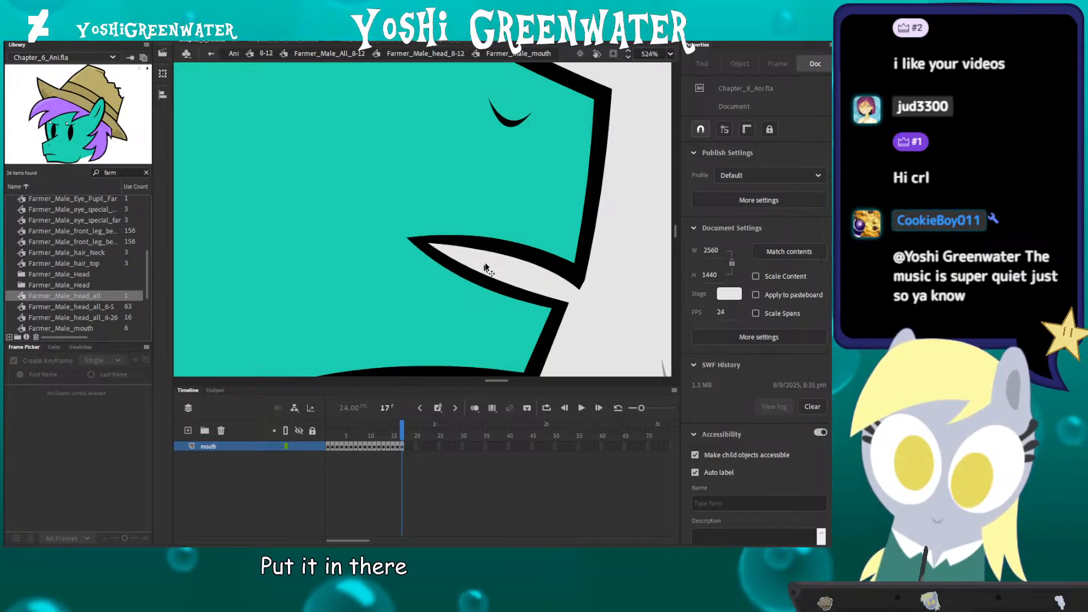
Step: Return to the head symbol and assign mouth pose 17 to the mouth layer at frame 36
key("ctrl+2")
double_click(363, 321)
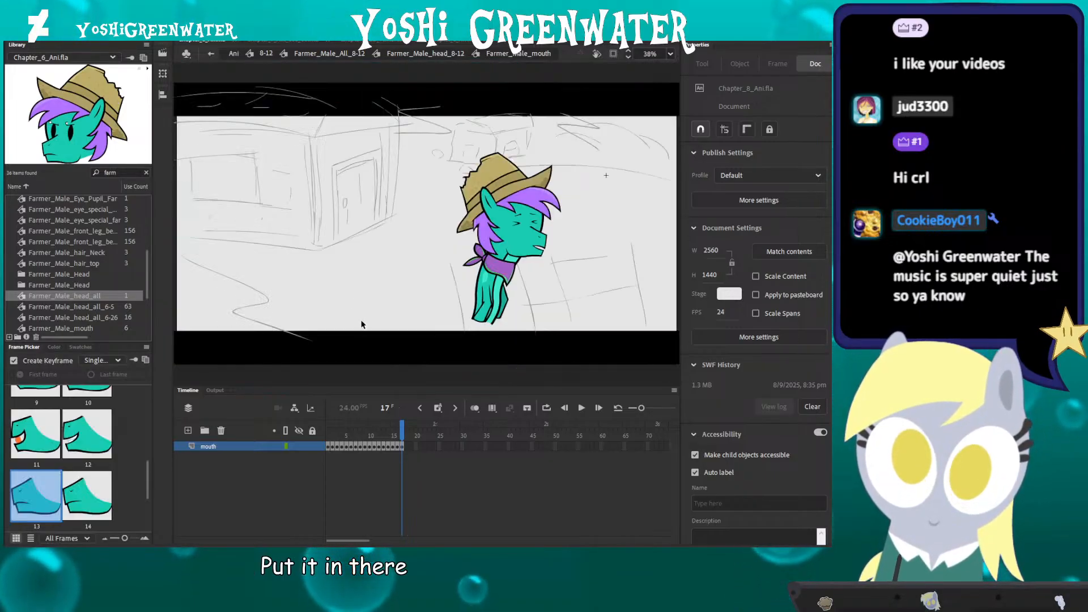
left_click(419, 433)
left_click_drag(419, 433, 483, 433)
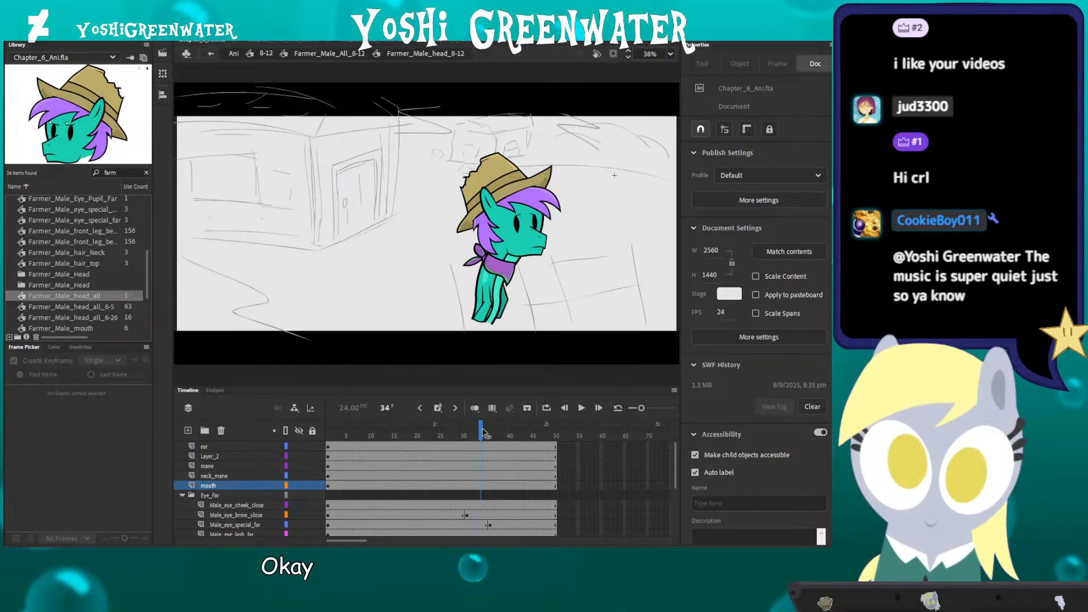
left_click(537, 255)
scroll(85, 499, "down", 2)
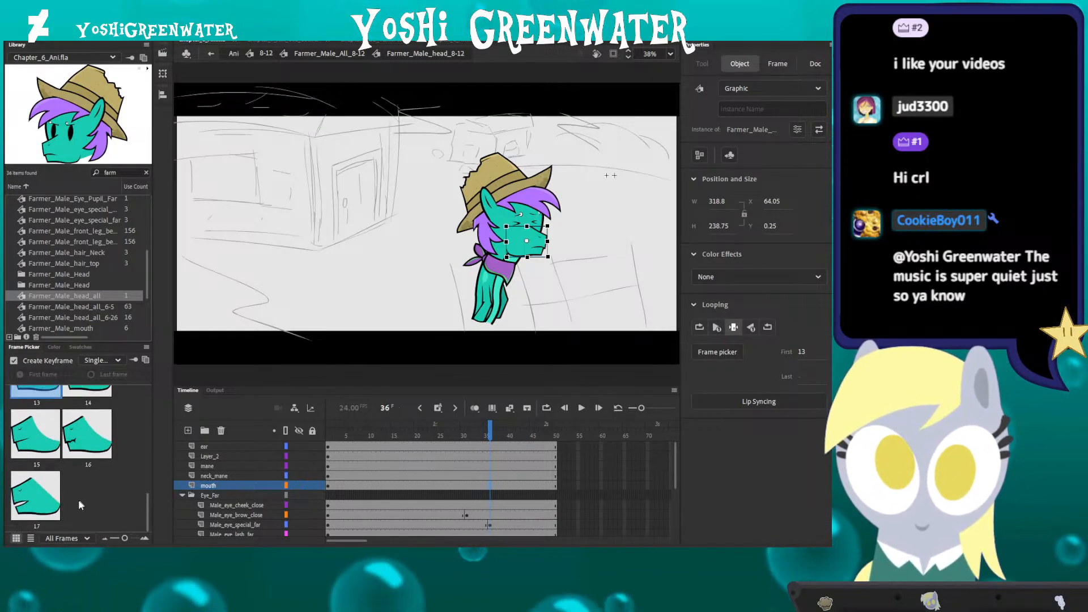
left_click(35, 496)
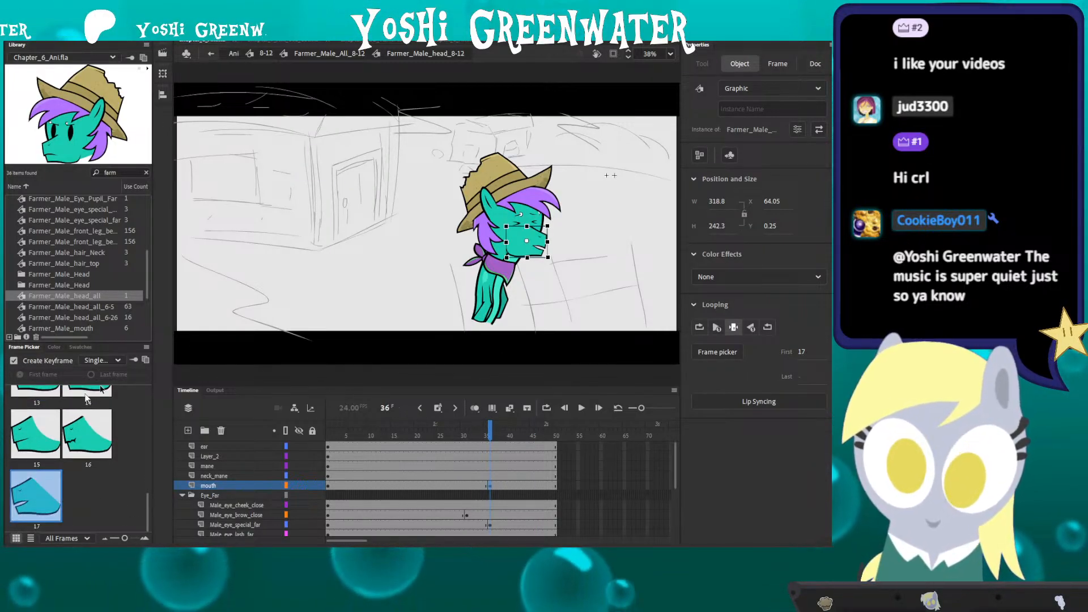
Step: Go to frame 90 of the full character, reopen the head symbol there and set its mouth to closed pose 14
double_click(455, 363)
left_click_drag(501, 434, 527, 435)
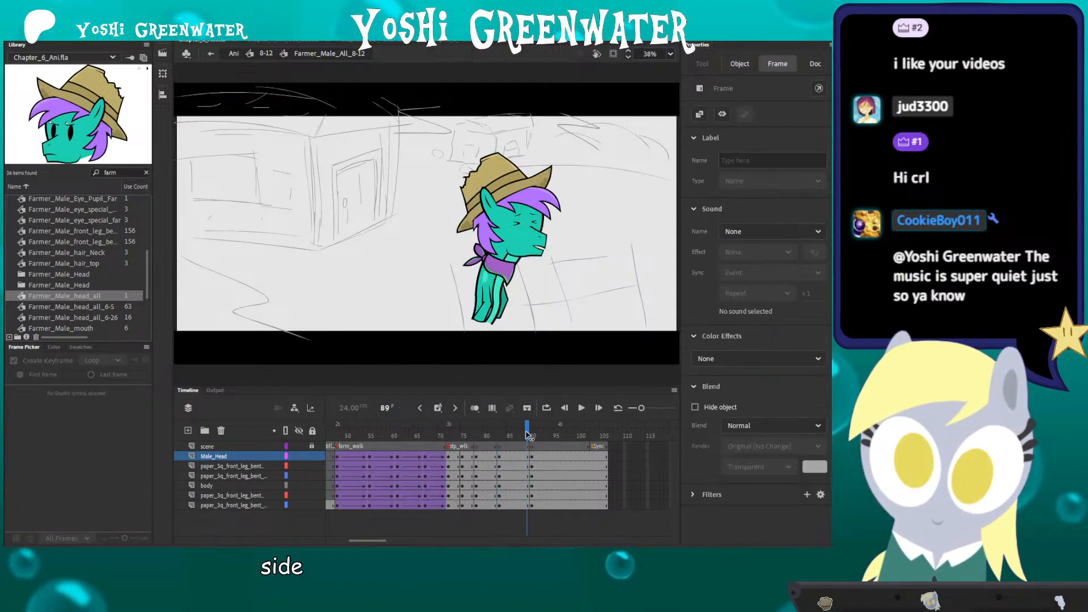
double_click(531, 270)
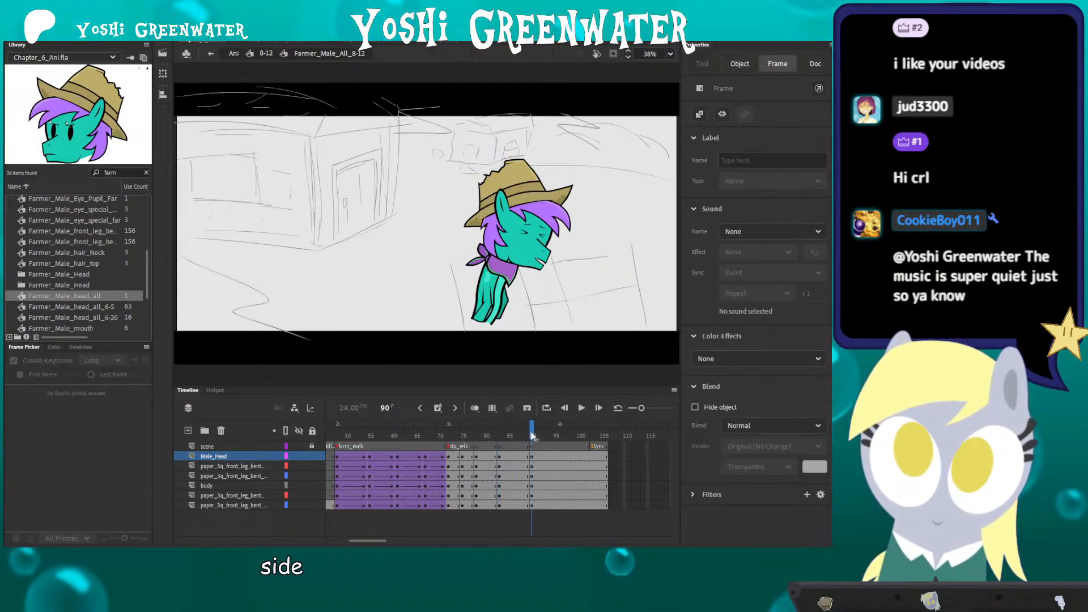
left_click(531, 270)
left_click(36, 495)
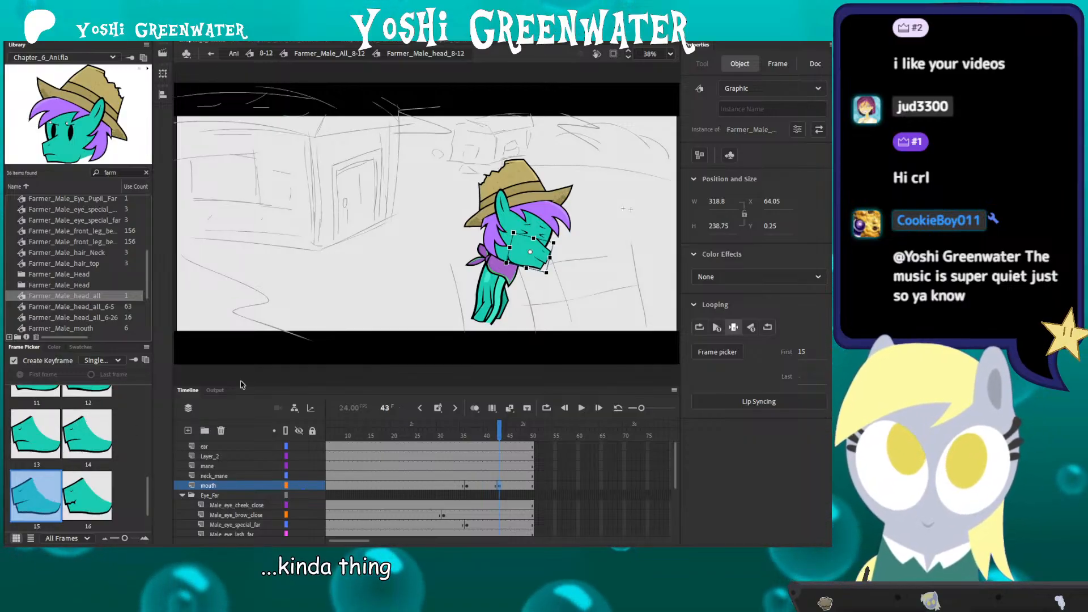
left_click(86, 433)
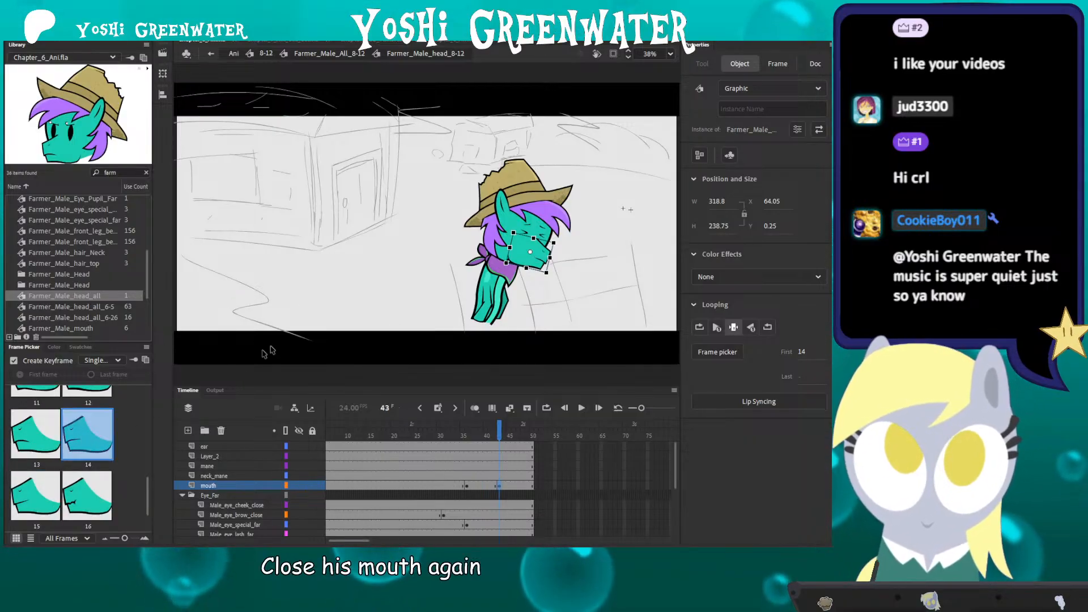
Step: Return to the full character and play back the walk's end and head motion from about frame 67
double_click(346, 306)
left_click(386, 430)
key("Return")
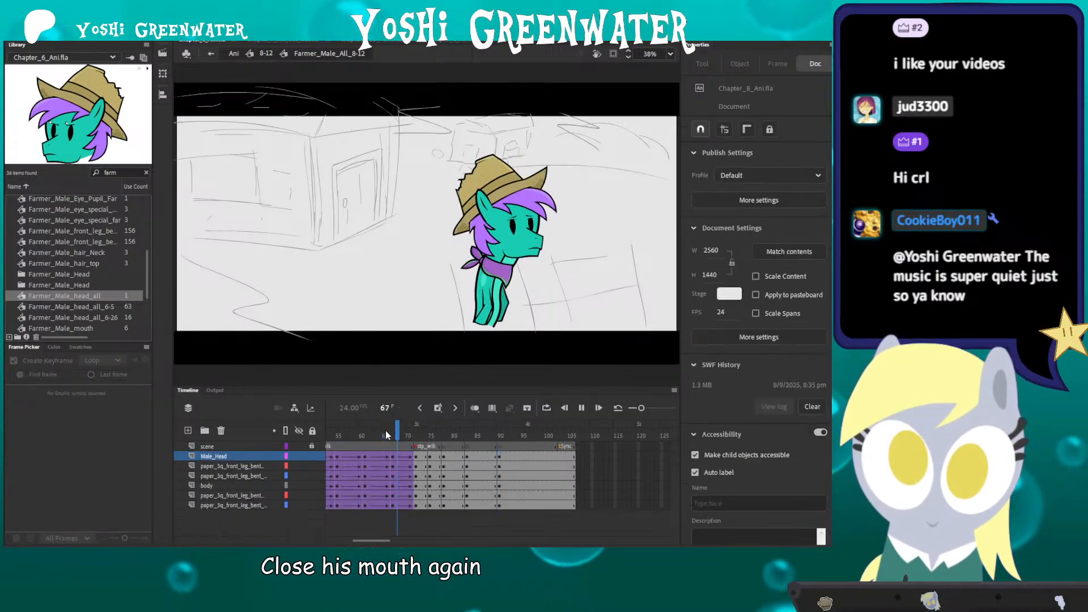
key("Return")
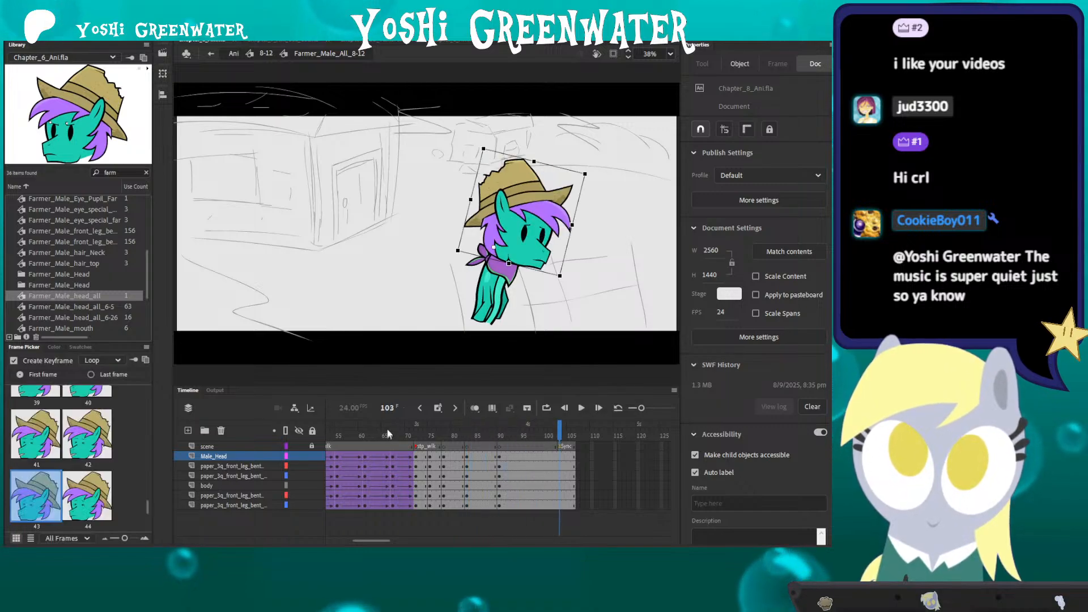
left_click(400, 435)
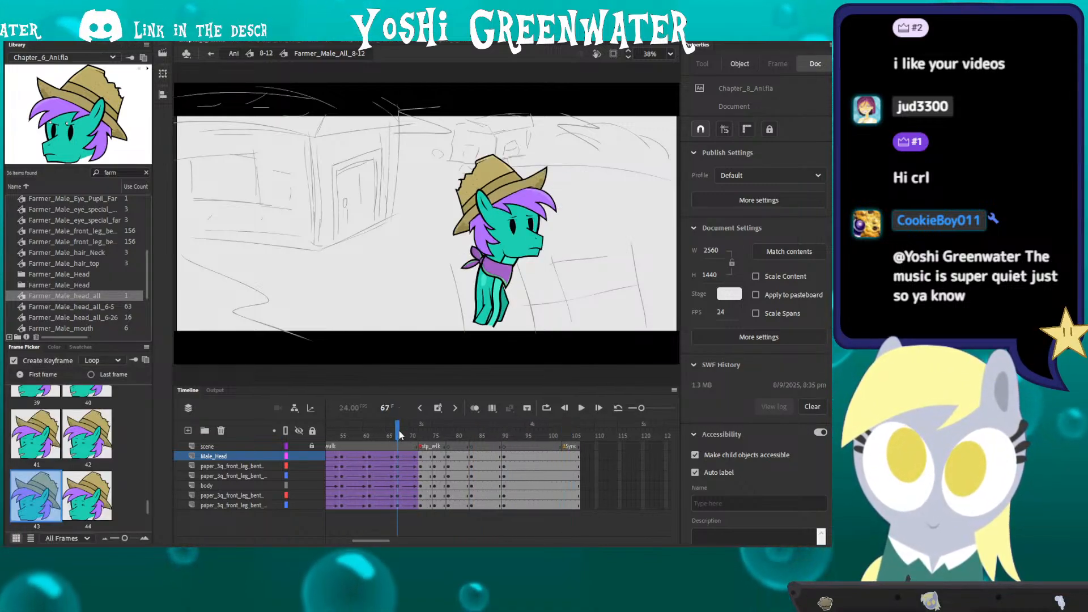
key("Return")
key("Return")
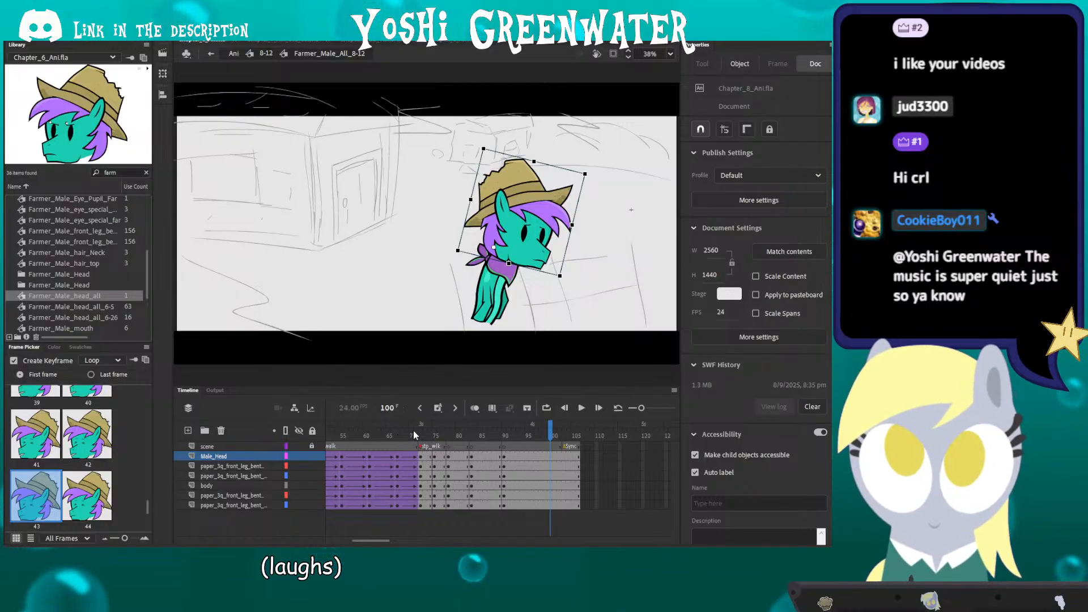
Step: Move the keyframes at frame 75 on all character layers one frame later to frame 76
left_click(430, 434)
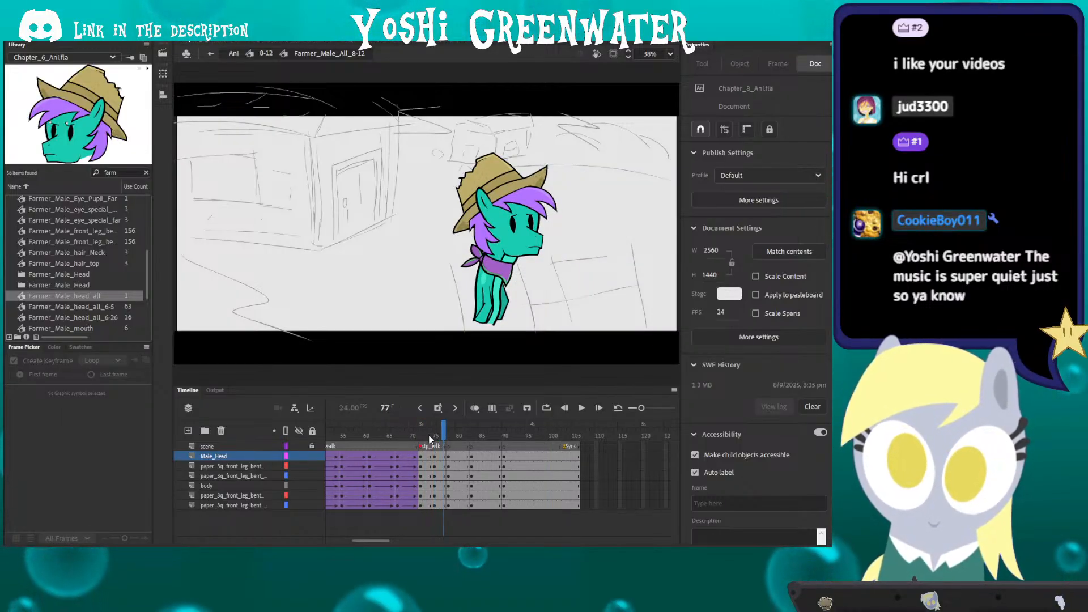
key("period")
left_click(434, 433)
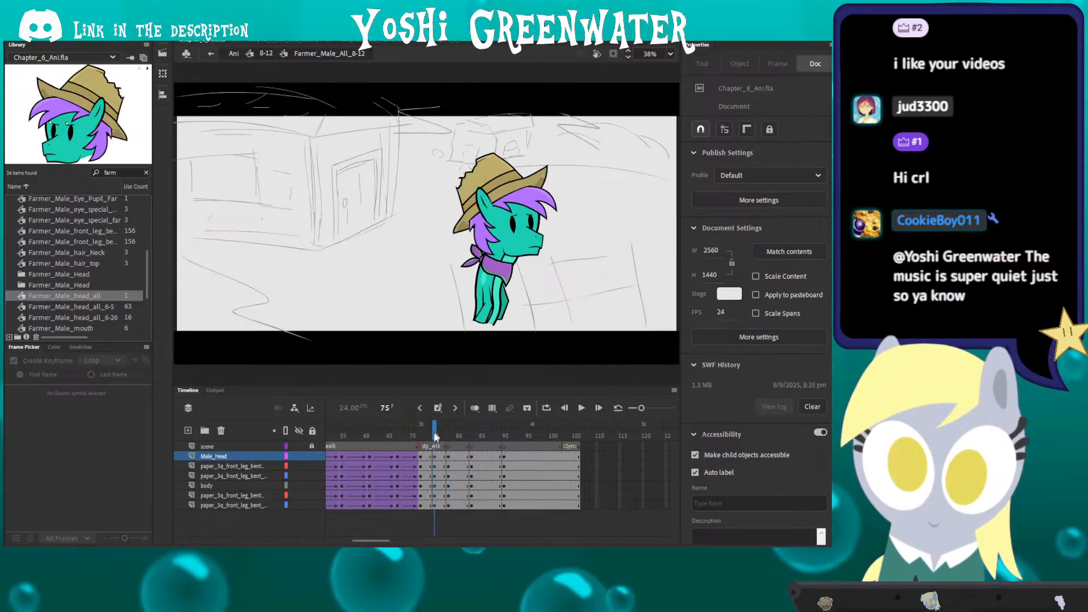
left_click(436, 505)
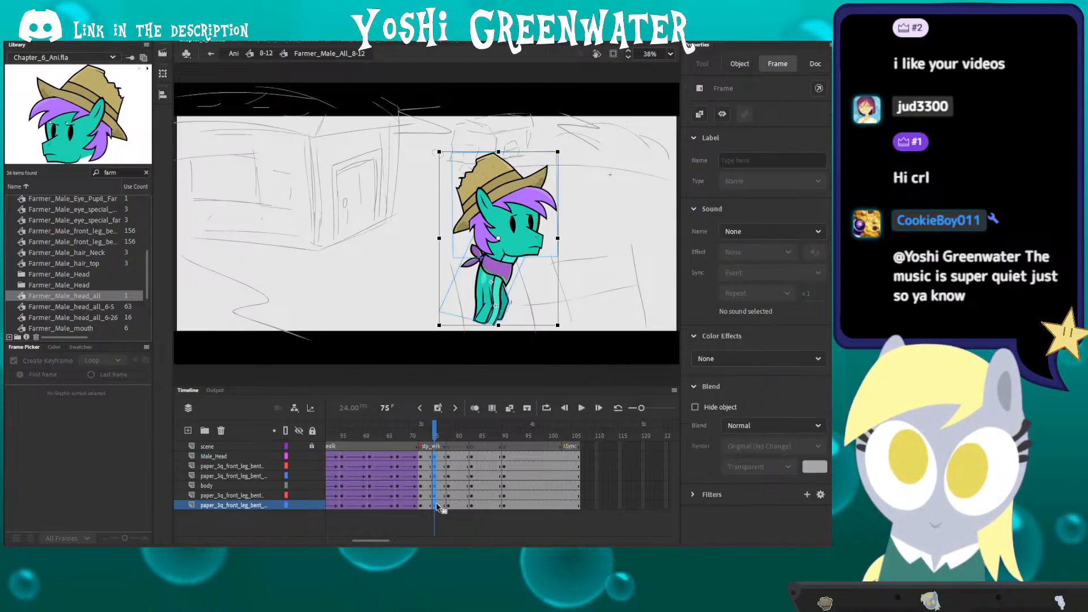
left_click_drag(437, 504, 438, 503)
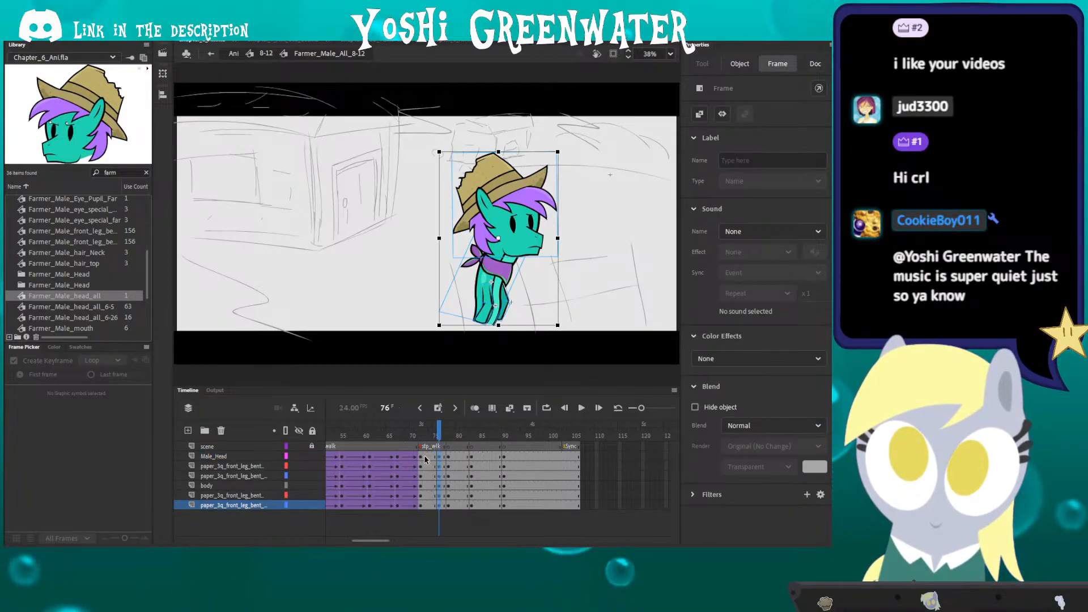
Step: Select the Male_Head frames from 72 to 92 and compare the head pose at frame 76 with its neighbouring frames
left_click_drag(424, 456, 513, 457)
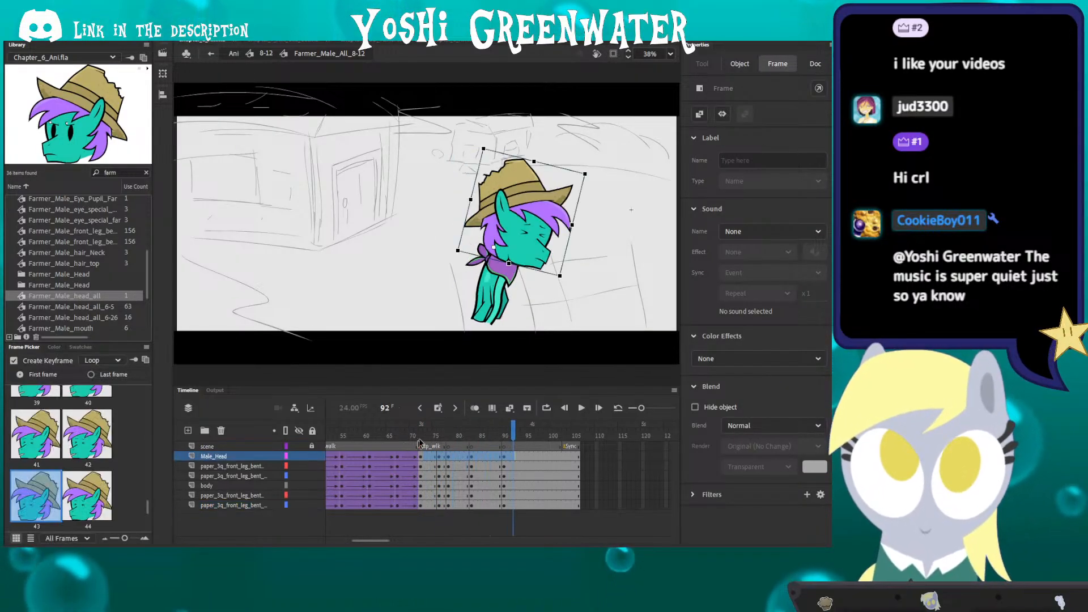
left_click(438, 430)
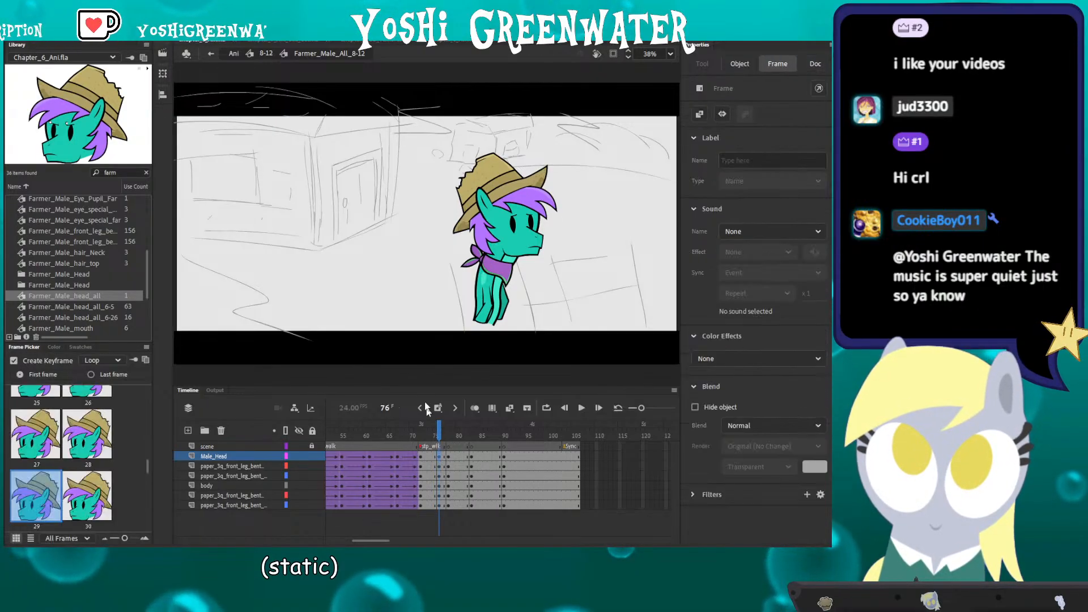
left_click(492, 227)
scroll(488, 244, "up", 3, "ctrl")
left_click_drag(475, 315, 391, 306)
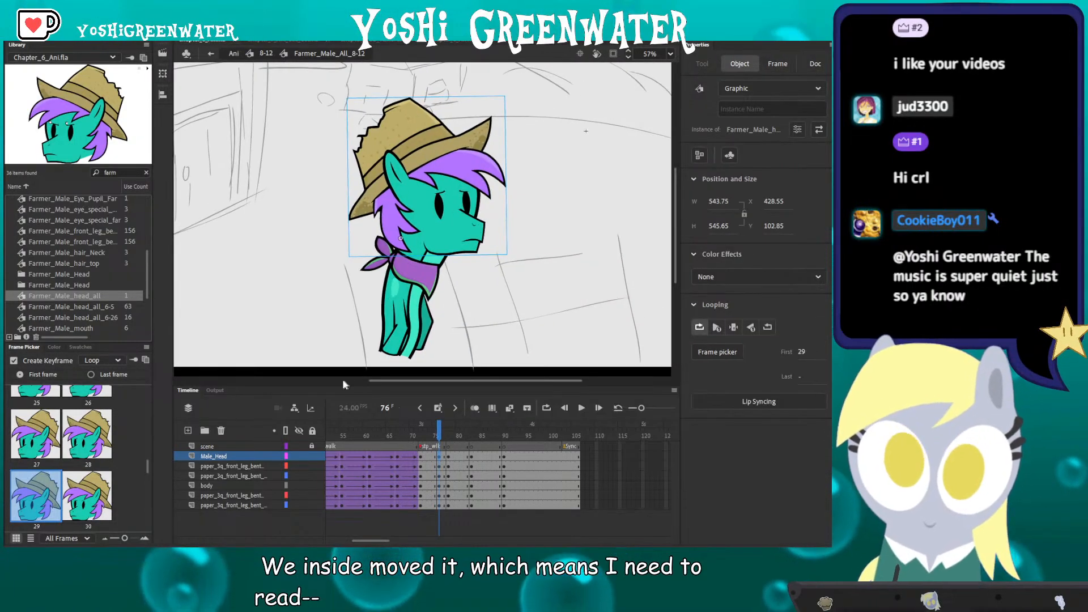
left_click_drag(345, 384, 345, 397)
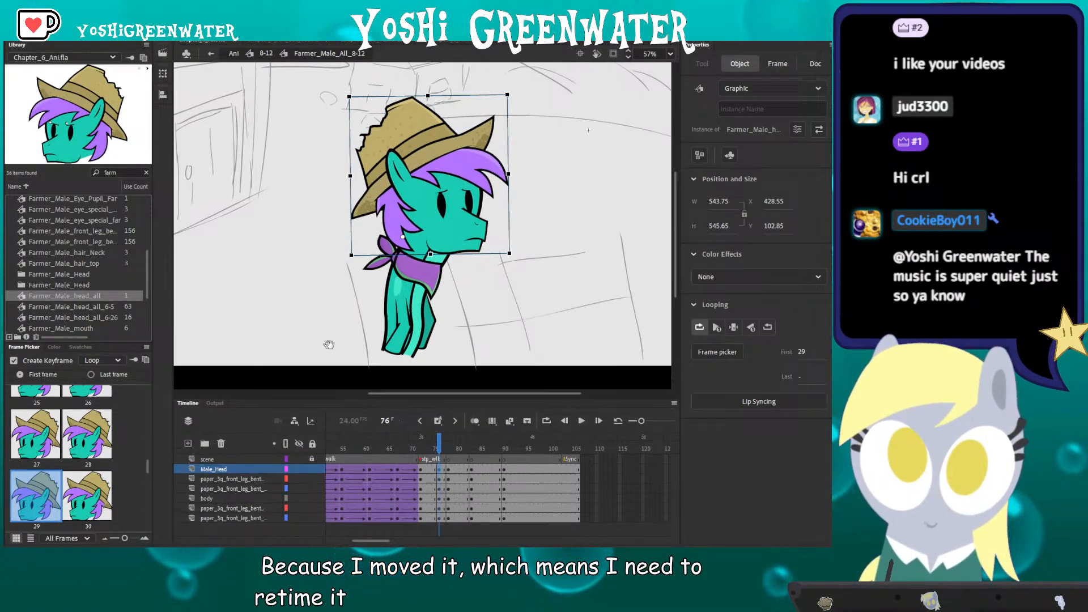
left_click_drag(367, 543, 370, 541)
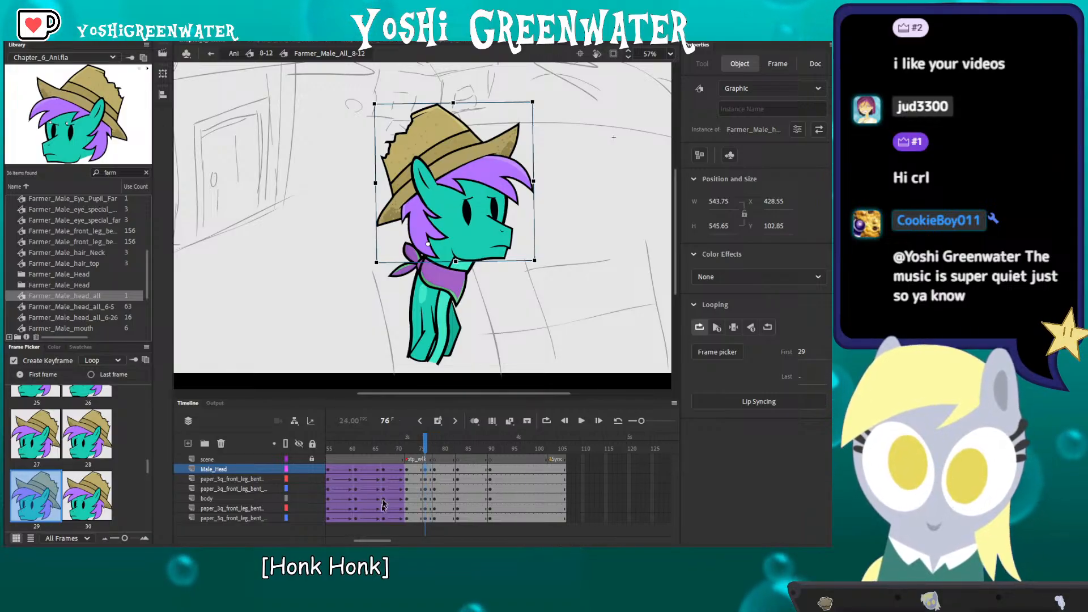
key("period")
key("period")
key("comma")
key("comma")
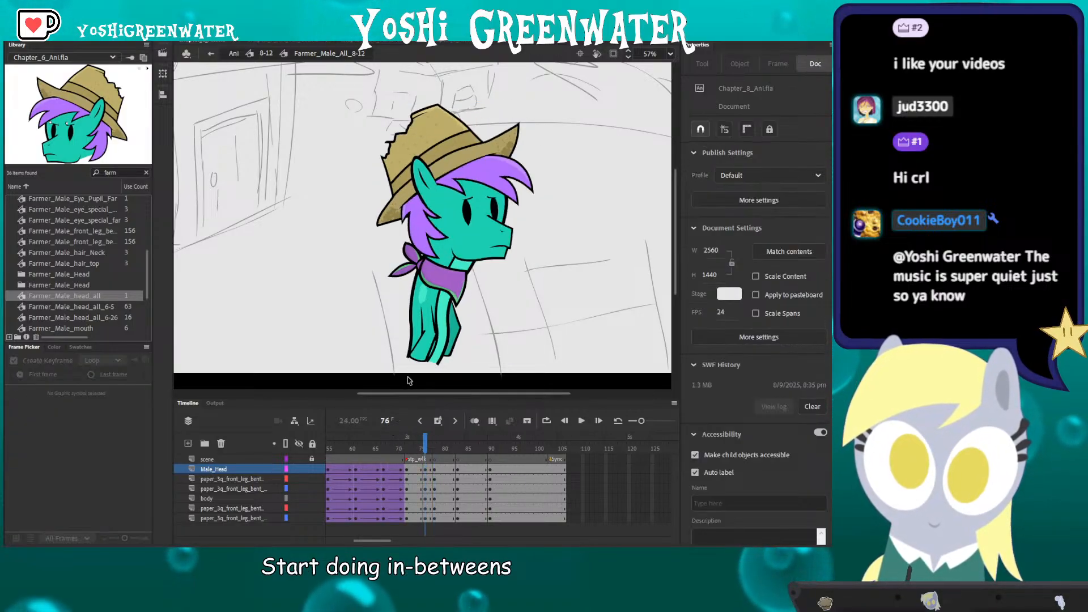
Step: Using onion skinning, tilt the head forward at frame 76 and nudge it into an in-between of the neighbouring poses
left_click(474, 421)
left_click(412, 205)
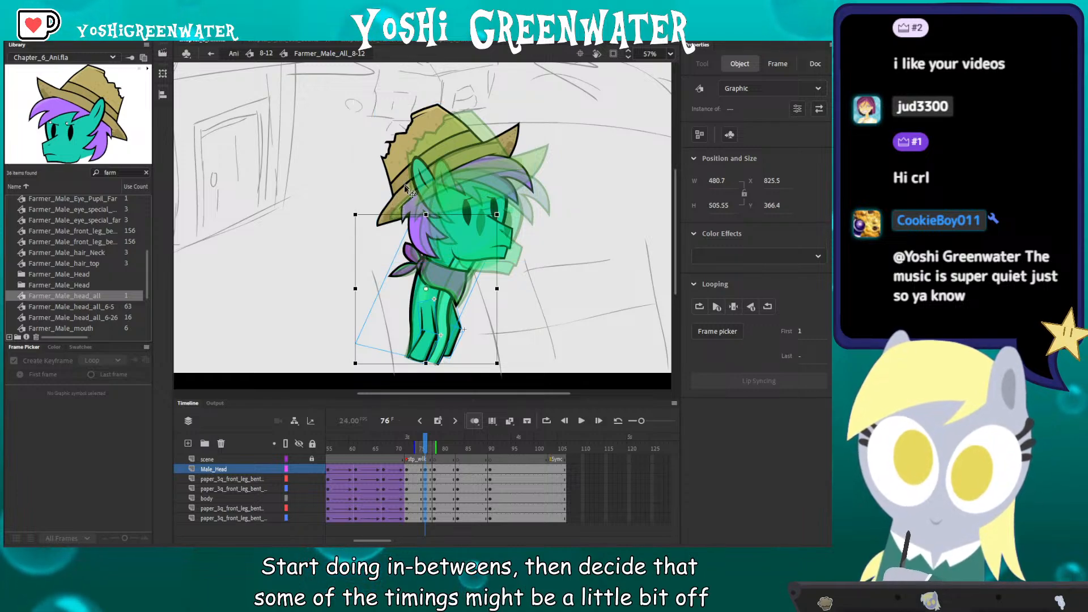
left_click(399, 212)
left_click(409, 176)
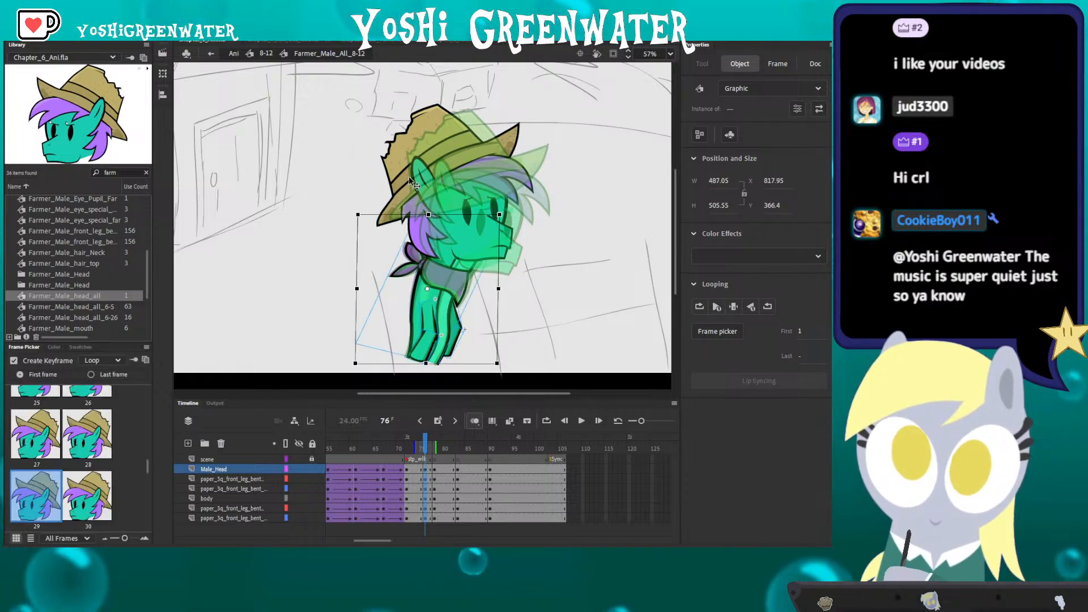
left_click_drag(532, 96, 552, 117)
key("Right")
key("Right")
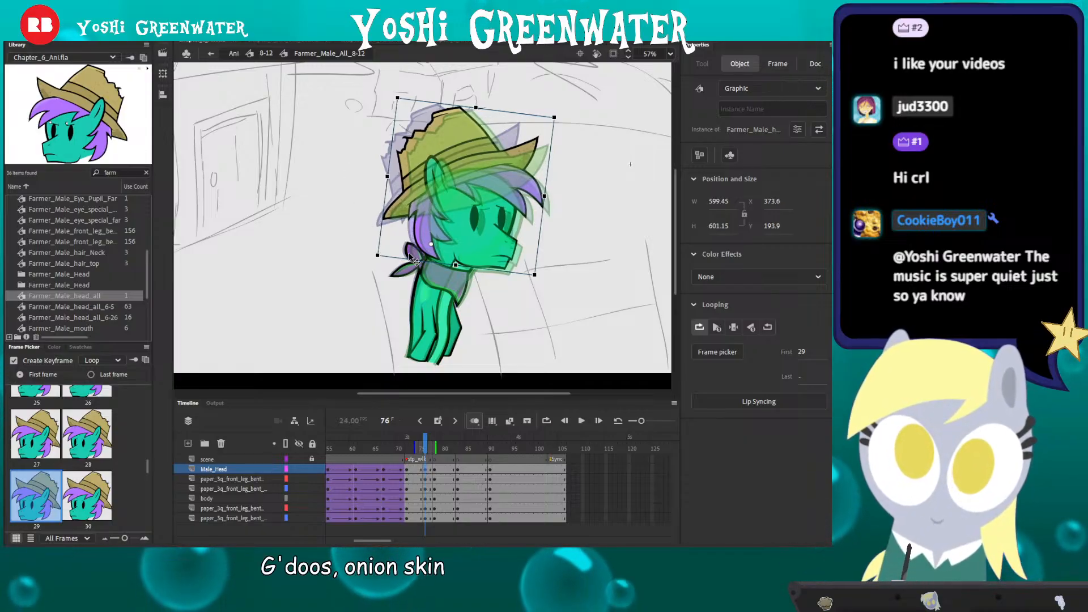
key("Down")
key("Right")
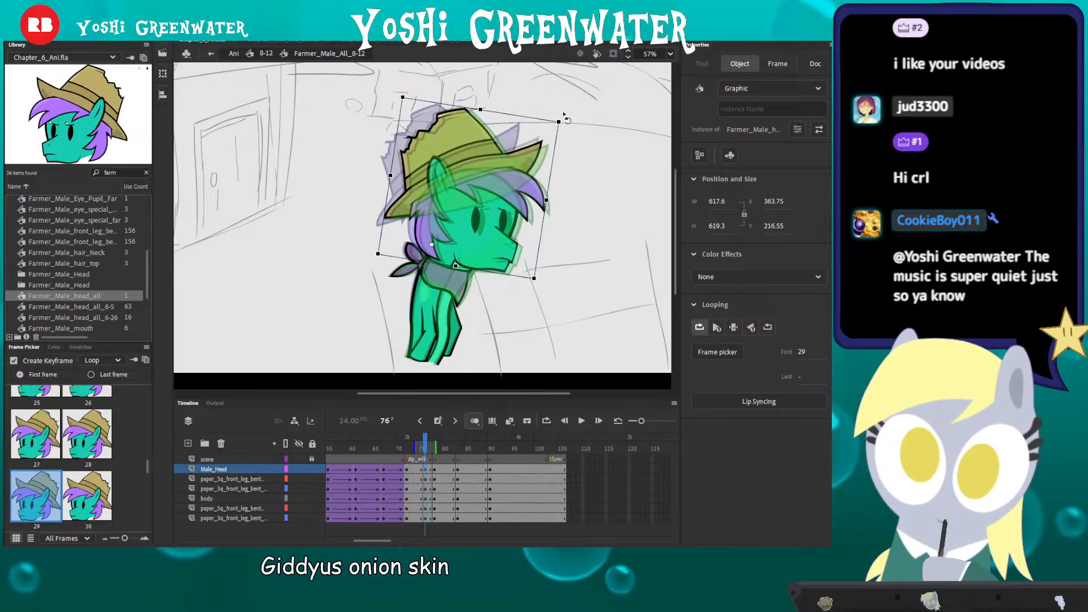
left_click(474, 421)
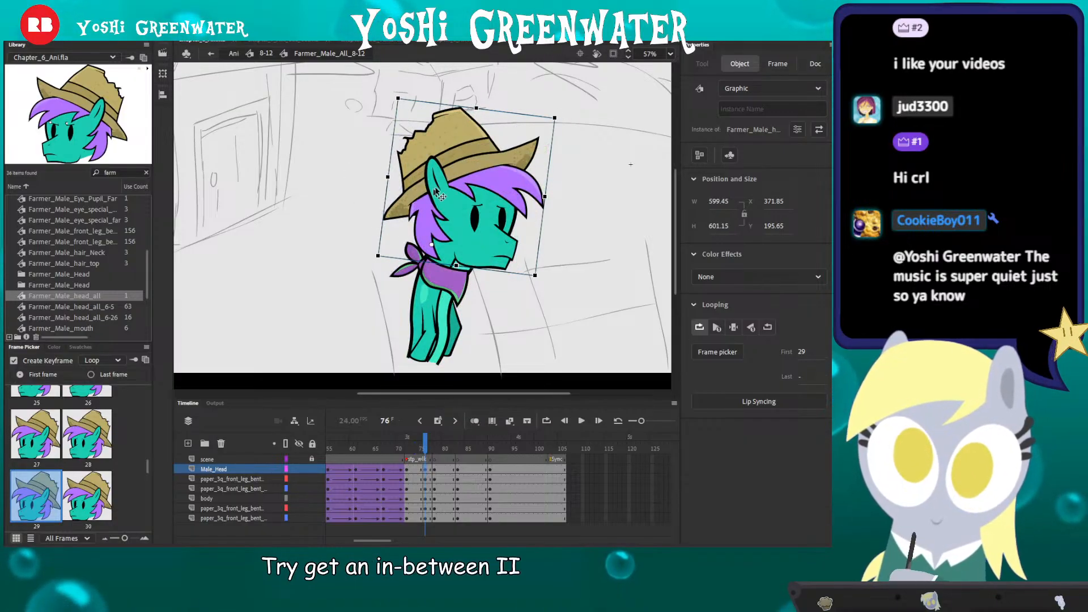
Step: Check the motion from frame 72 and insert two extra frames after frame 78 on all layers to lengthen the lowered head pose
left_click(340, 310)
key(".")
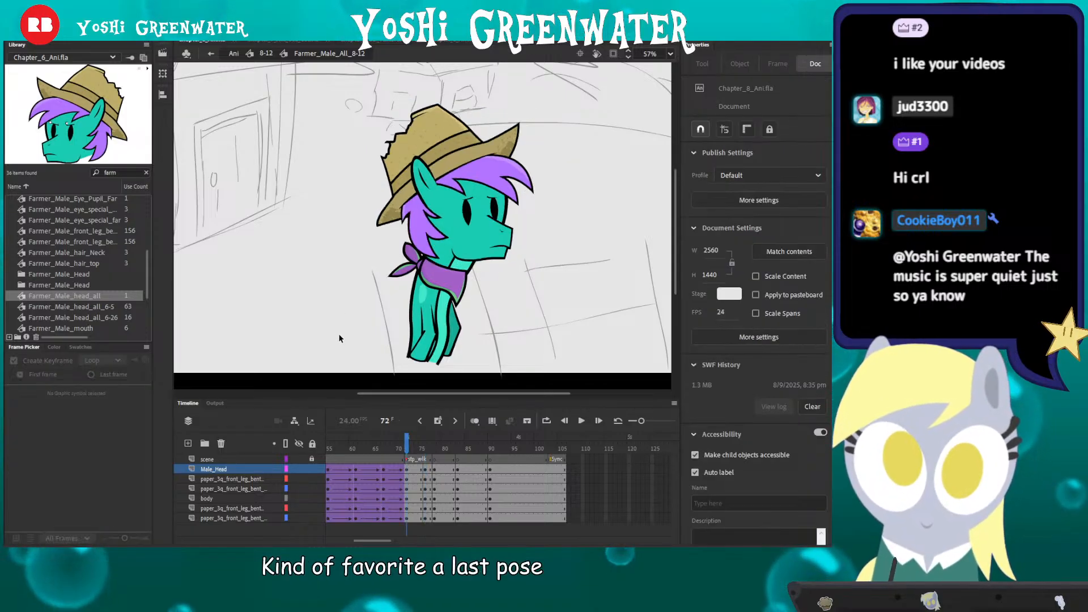
key(".")
left_click_drag(393, 443, 441, 518)
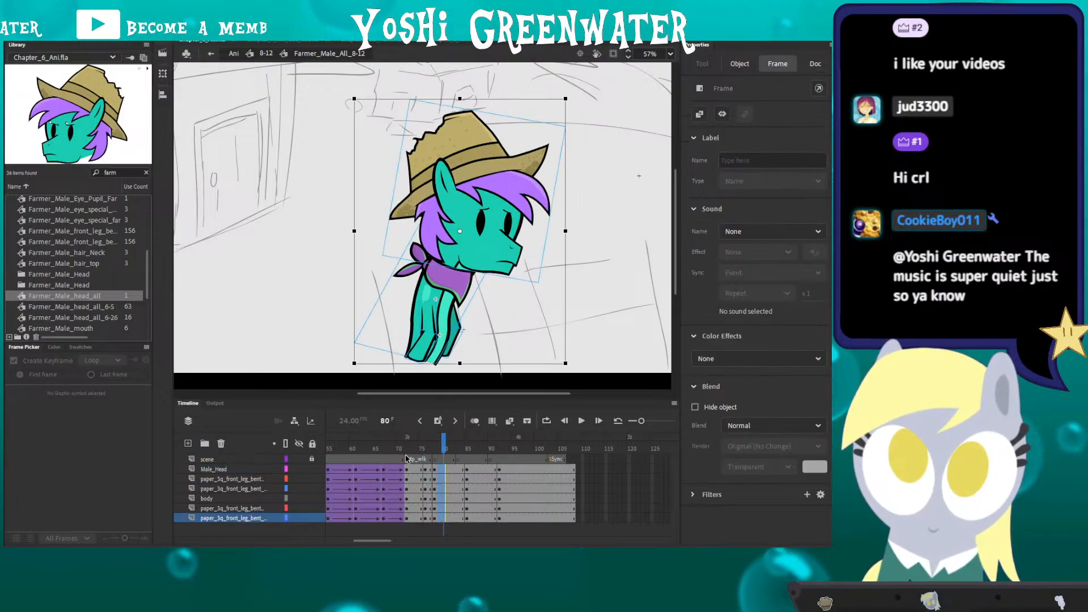
Step: Play back the head motion and insert keyframes at frame 80 on all character layers
key("Return")
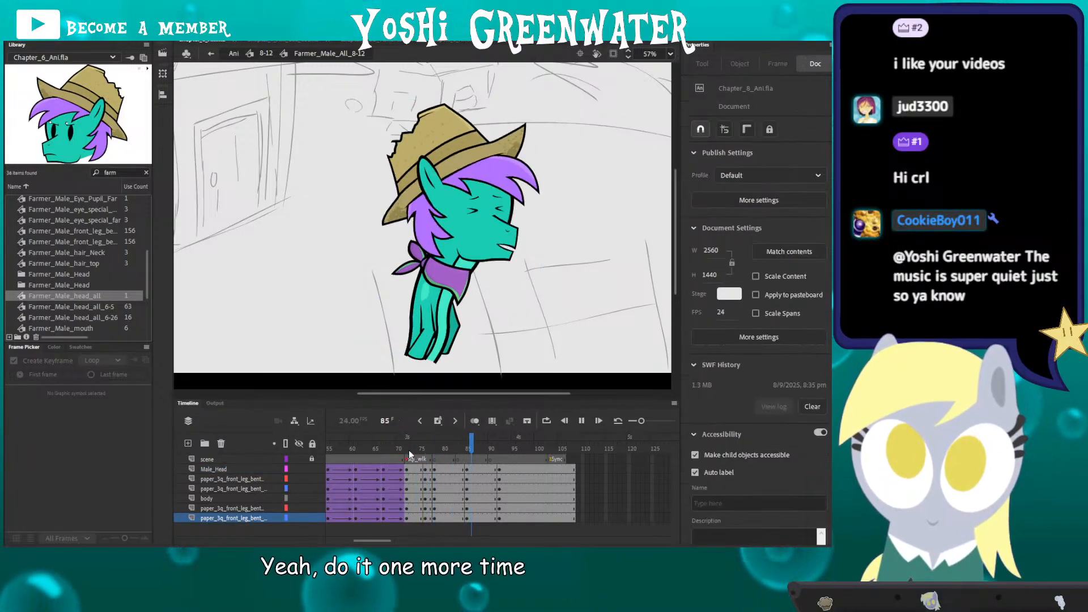
left_click_drag(414, 450, 441, 522)
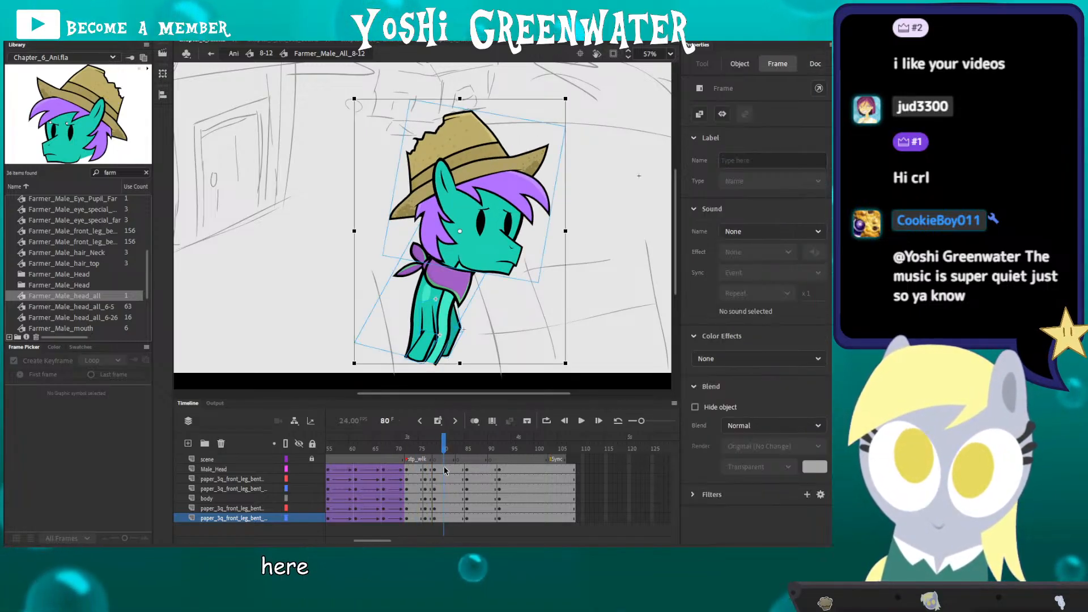
left_click_drag(443, 466, 444, 522)
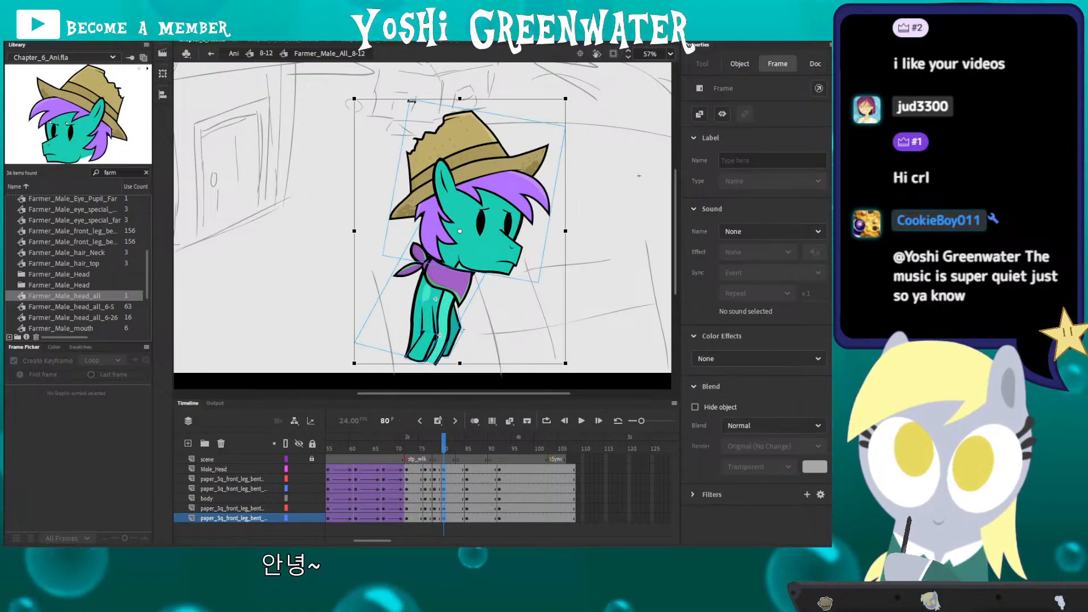
Step: Skew the character's pose slightly forward at frame 80 and play back the head motion
left_click_drag(412, 102, 413, 102)
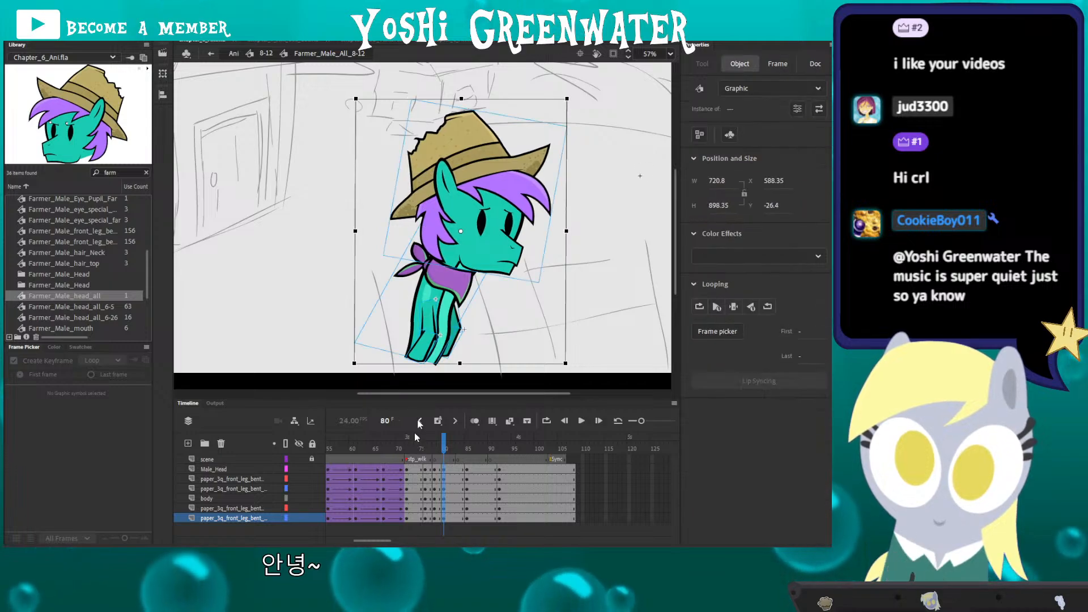
left_click(412, 450)
key("Return")
Step: Insert four extra frames after frame 80 on all character layers and check the timing up to the raised head pose
left_click_drag(413, 451, 452, 519)
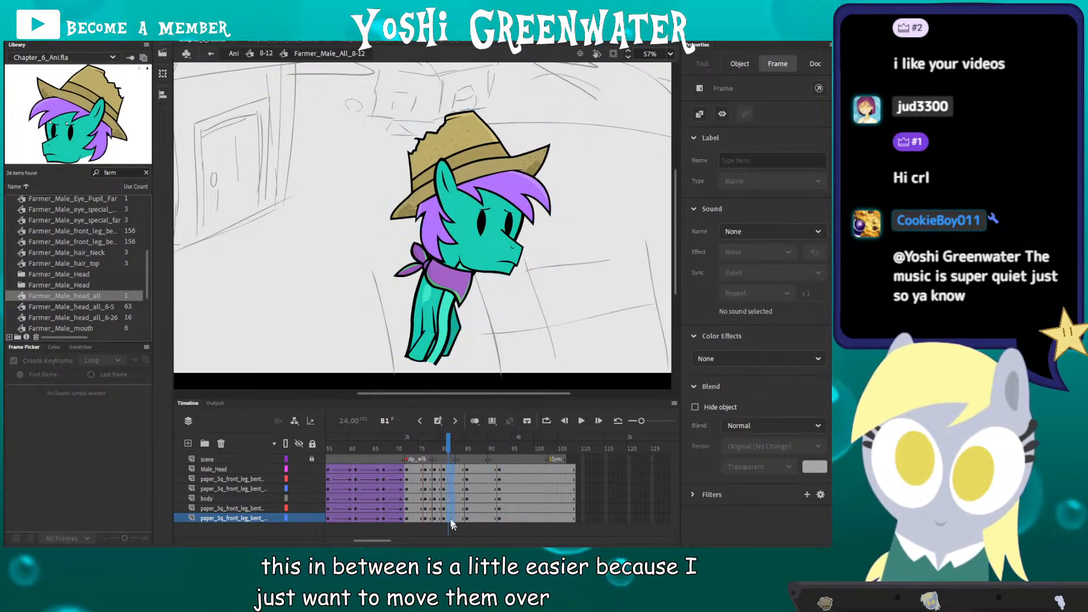
key("F5")
key("F5")
key("F5")
key("F5")
left_click_drag(453, 446, 490, 446)
left_click_drag(361, 537, 364, 539)
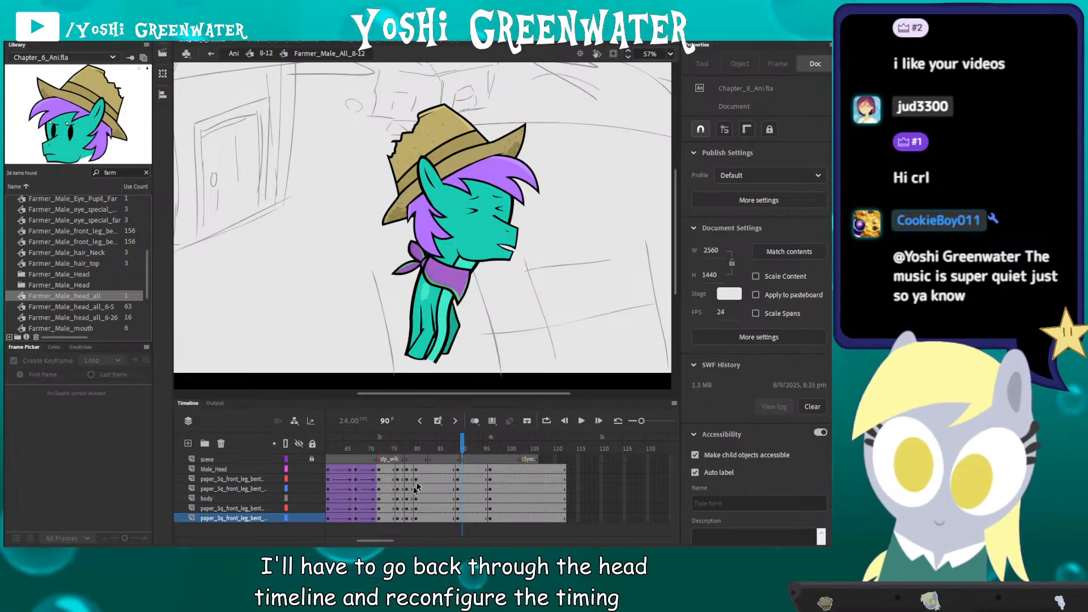
left_click_drag(433, 447, 455, 447)
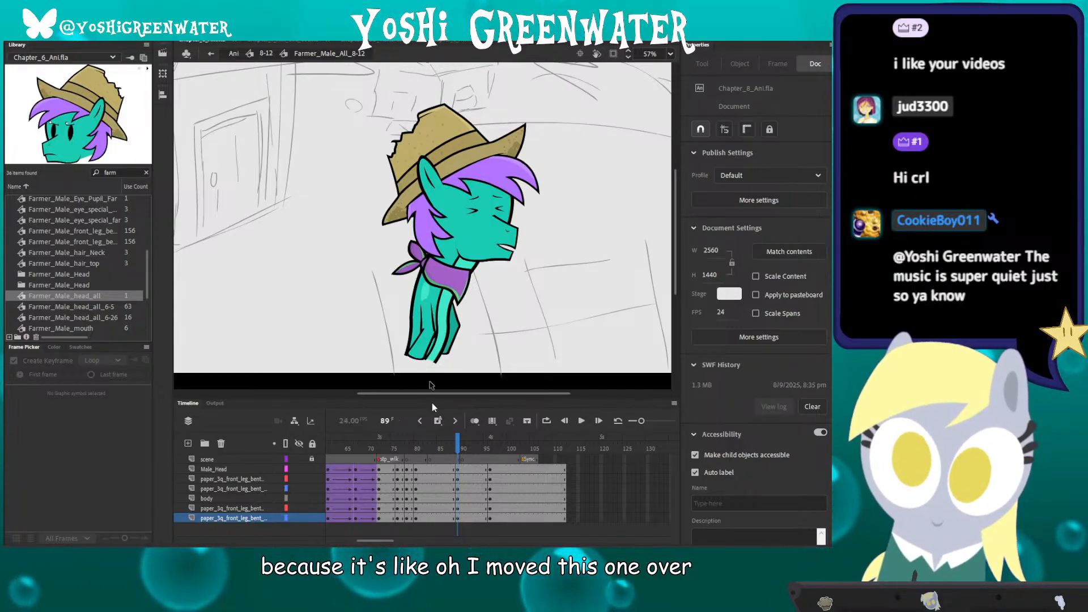
Step: Open the head symbol to compare its mouth and eye keyframe timing with the body timeline, and return to the full character
double_click(488, 238)
left_click(489, 238)
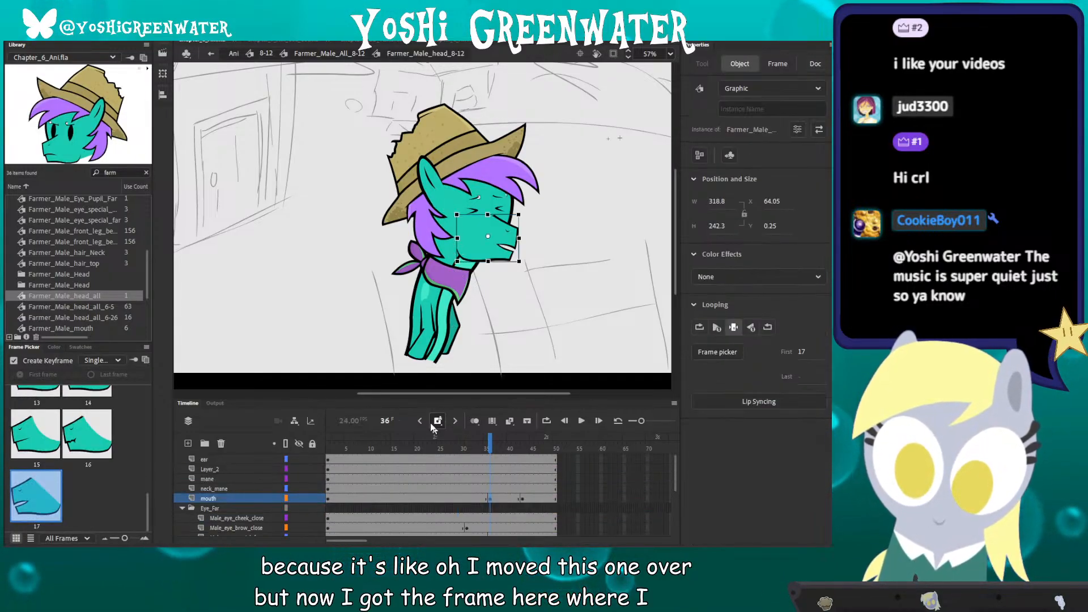
left_click_drag(427, 397, 433, 283)
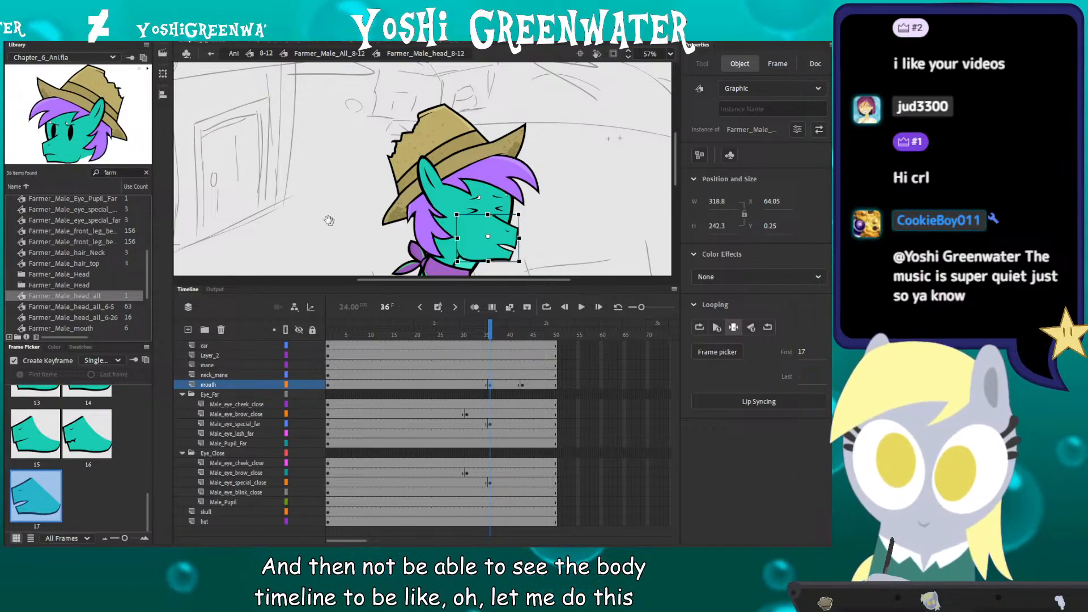
scroll(388, 253, "down", 2)
double_click(310, 192)
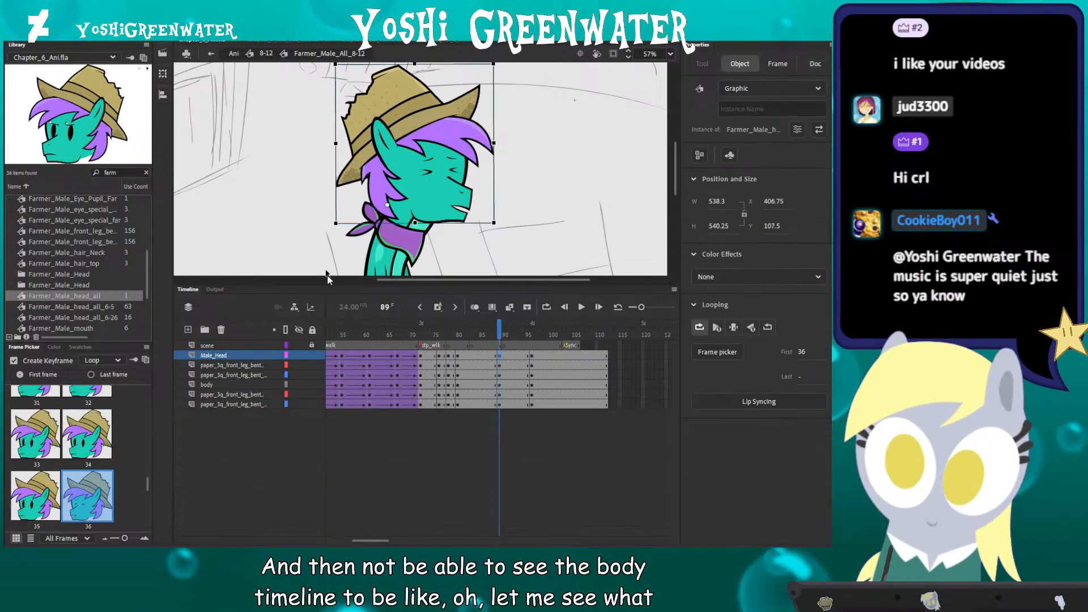
left_click_drag(381, 537, 368, 540)
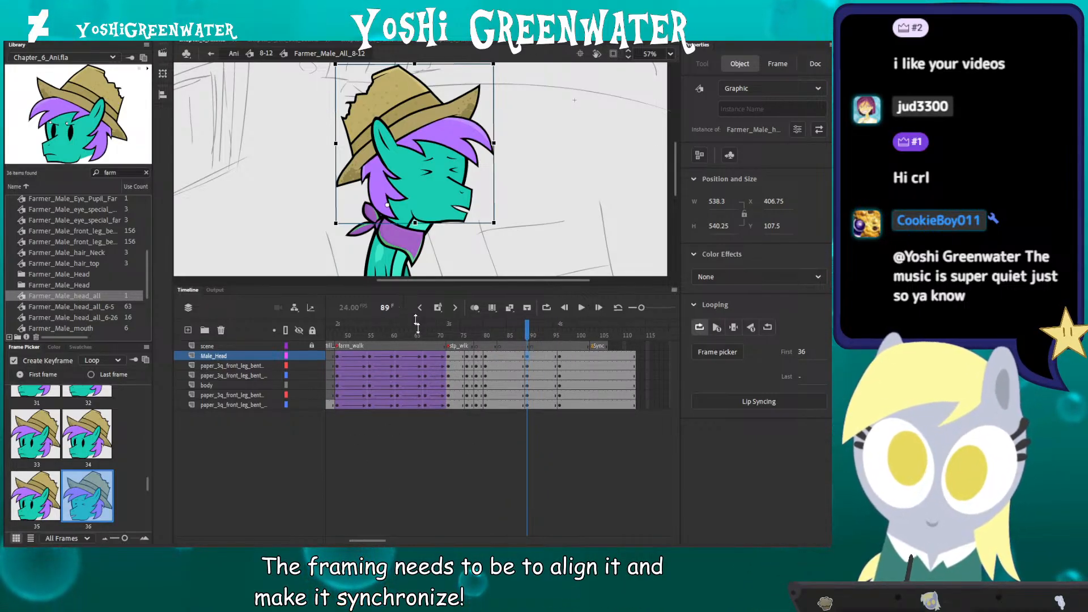
left_click_drag(406, 287, 406, 375)
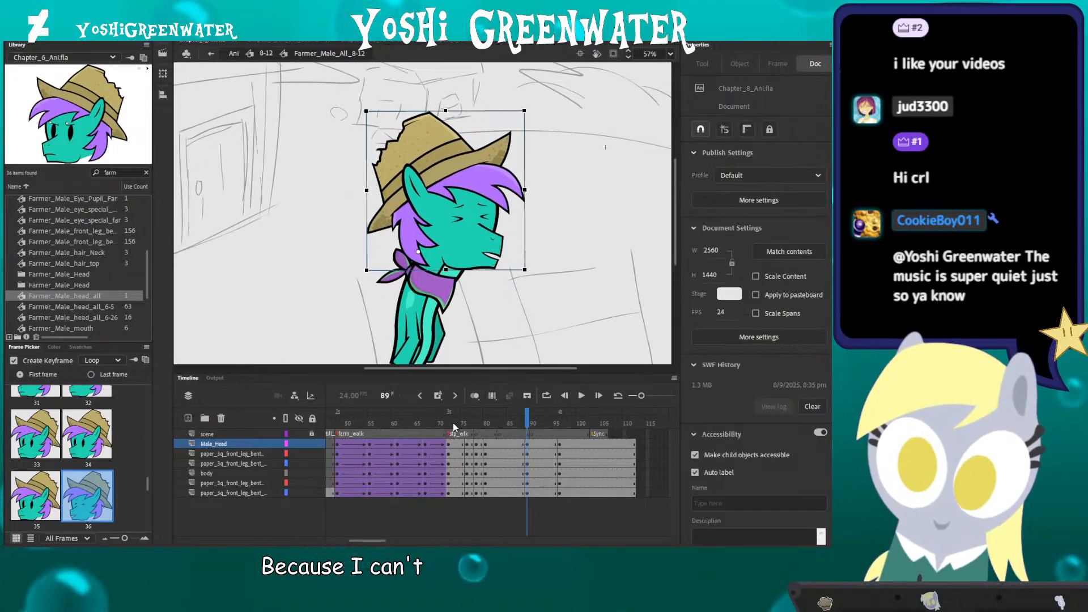
Step: Insert keyframes at frame 87 on all character layers and skew the whole pose slightly forward
left_click_drag(453, 427, 530, 426)
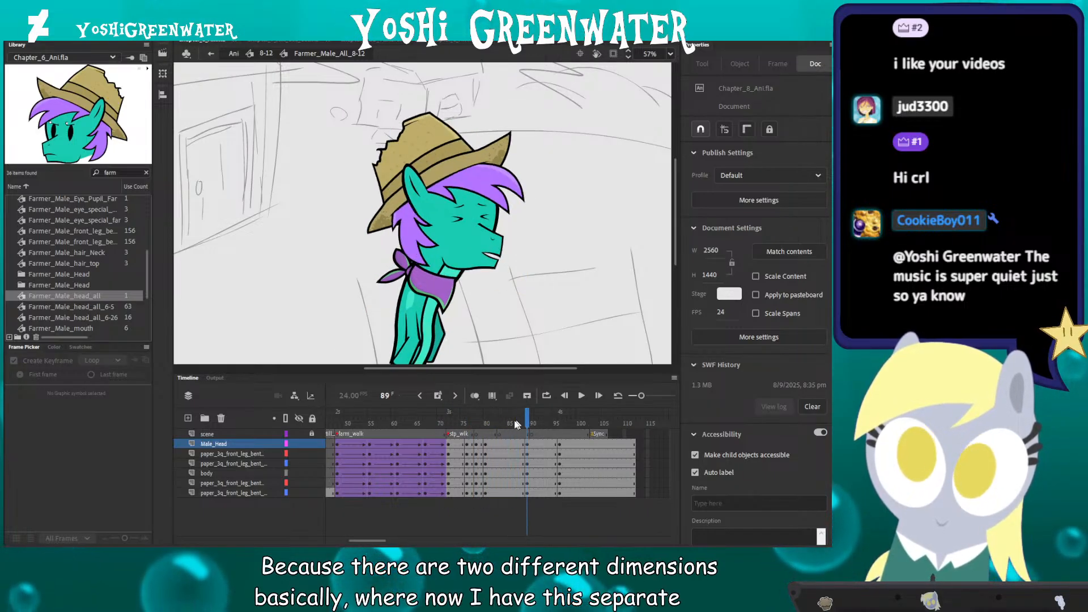
left_click(516, 424)
left_click(516, 461)
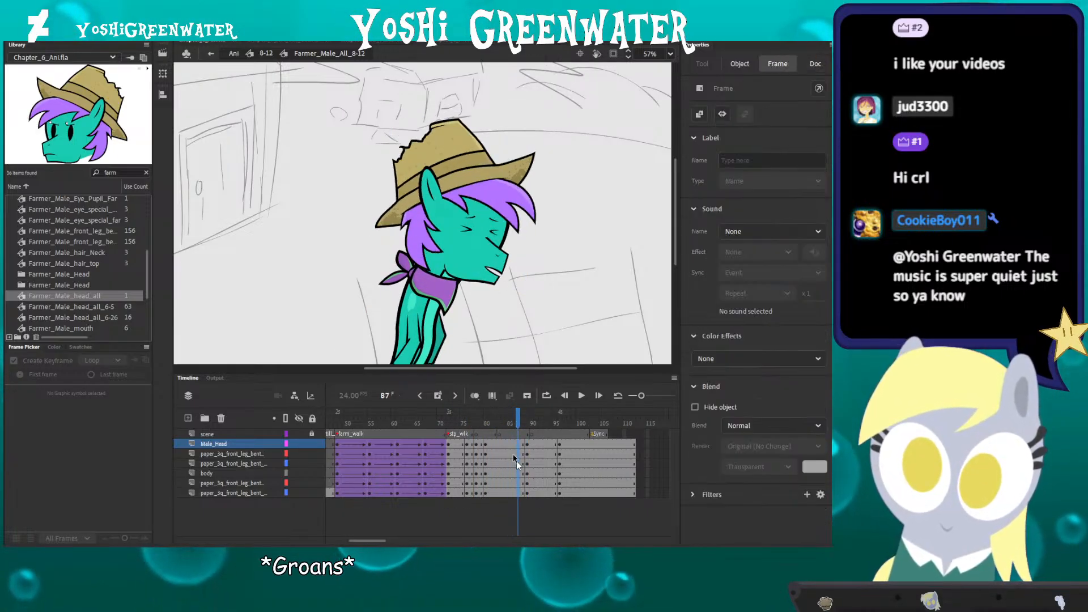
left_click(423, 311)
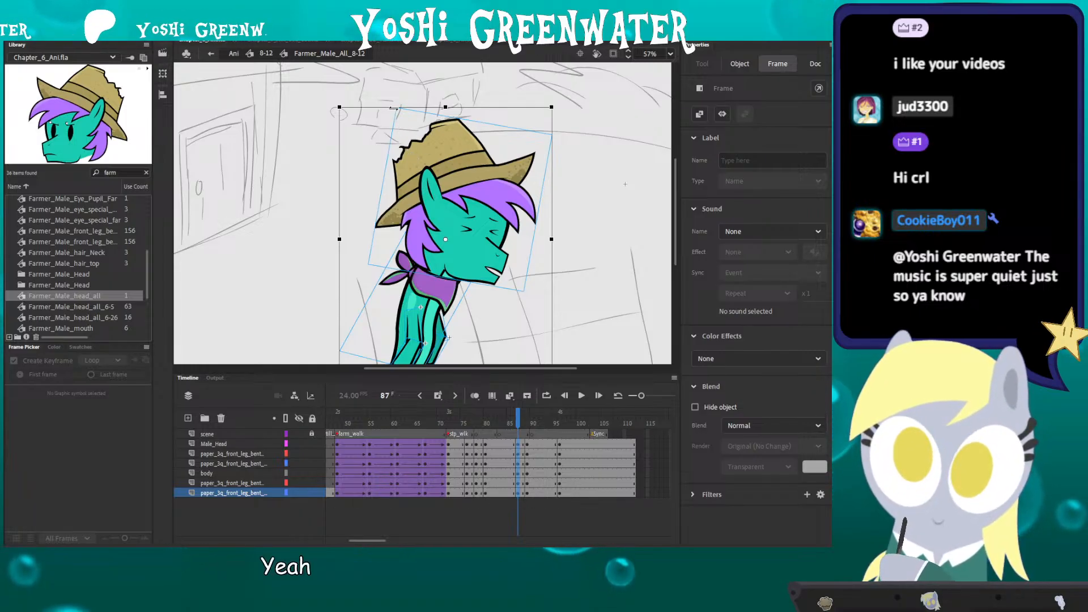
left_click_drag(392, 107, 394, 106)
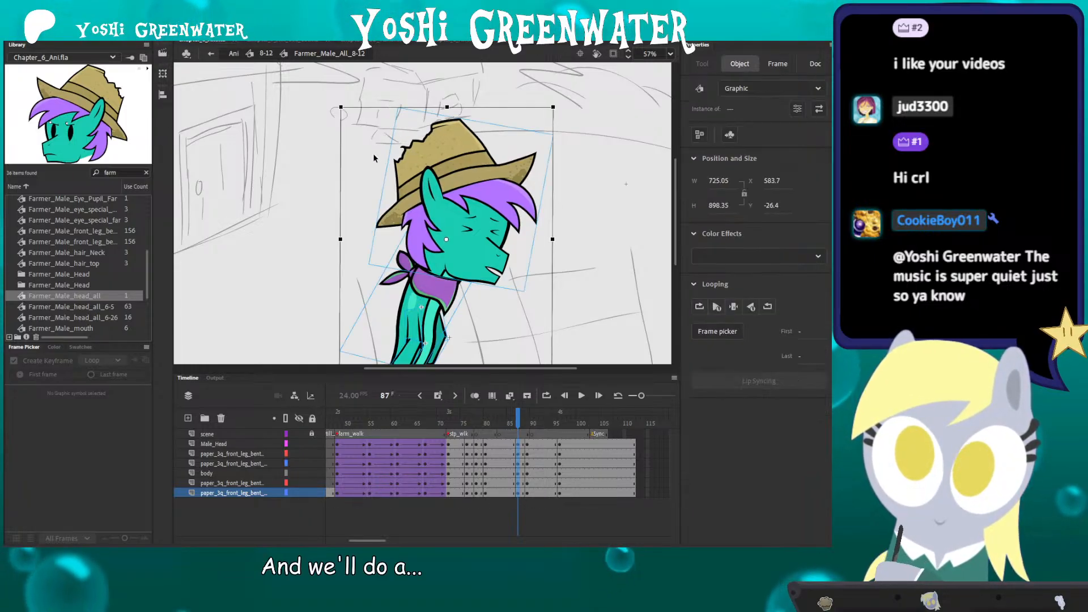
Step: Turn off object snapping and rotate the head slightly at frame 87 as anticipation for the raised pose
left_click(440, 155)
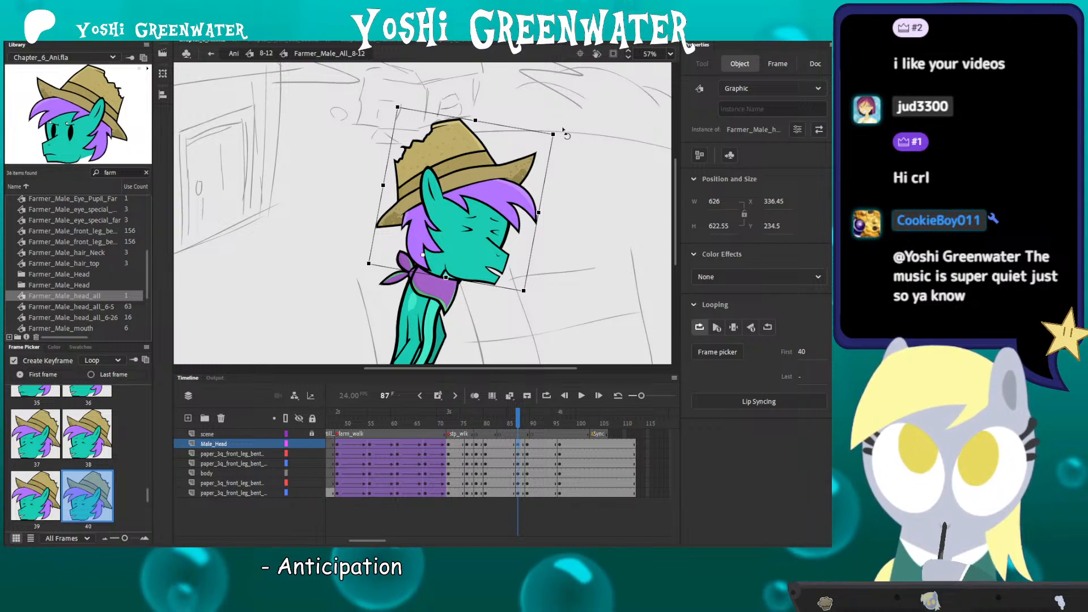
left_click_drag(565, 133, 568, 138)
key("ctrl+z")
left_click(625, 184)
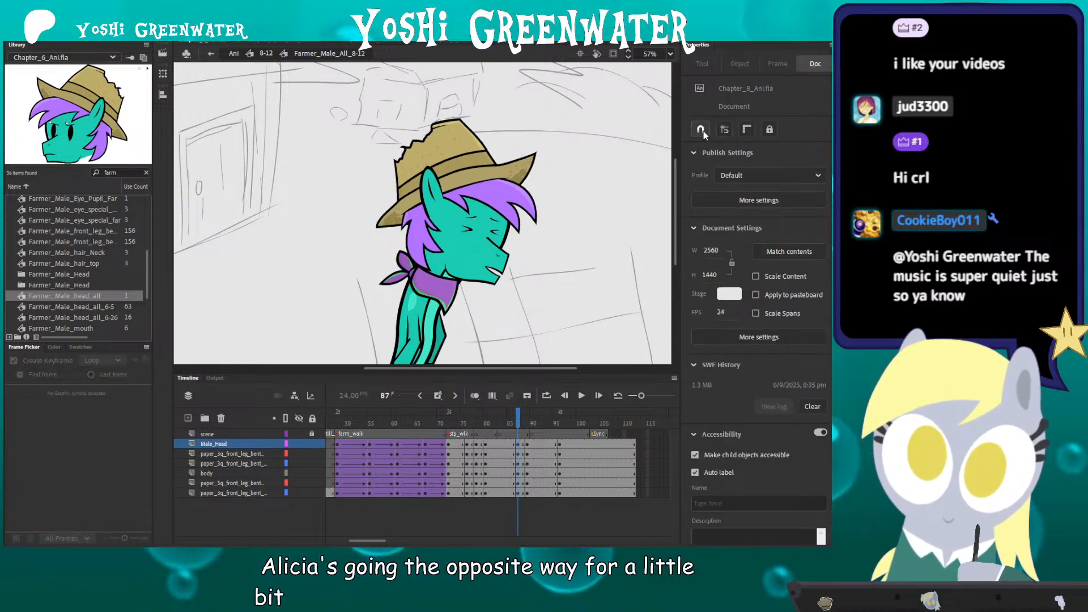
left_click(542, 134)
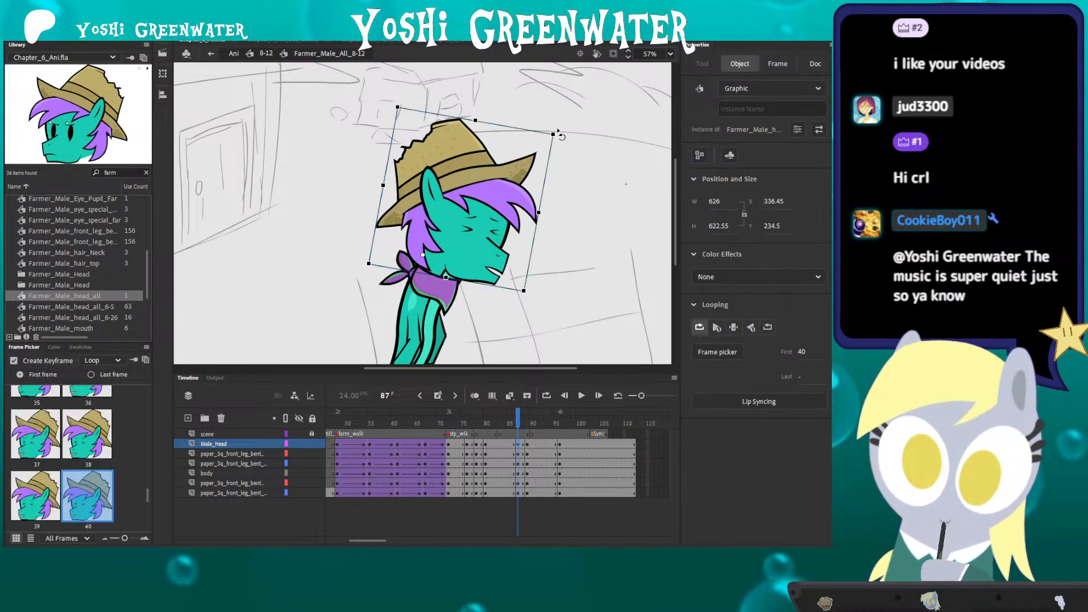
left_click_drag(558, 131, 558, 129)
Step: Check the motion from frame 72 and insert keyframes at frame 91 on all character layers
left_click_drag(518, 420, 499, 422)
left_click_drag(378, 542, 381, 541)
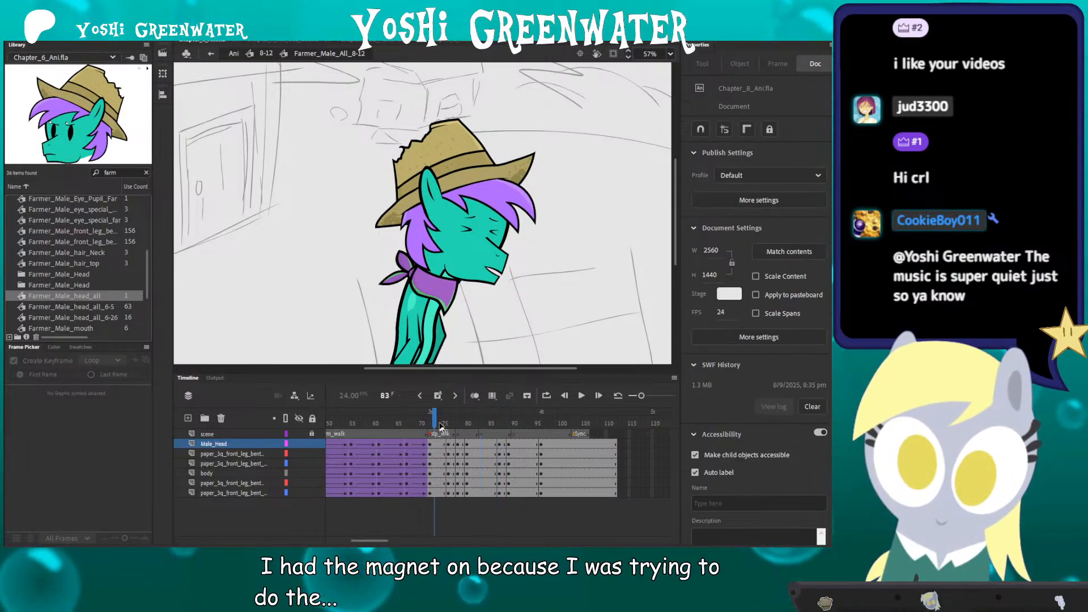
left_click_drag(440, 426, 516, 494)
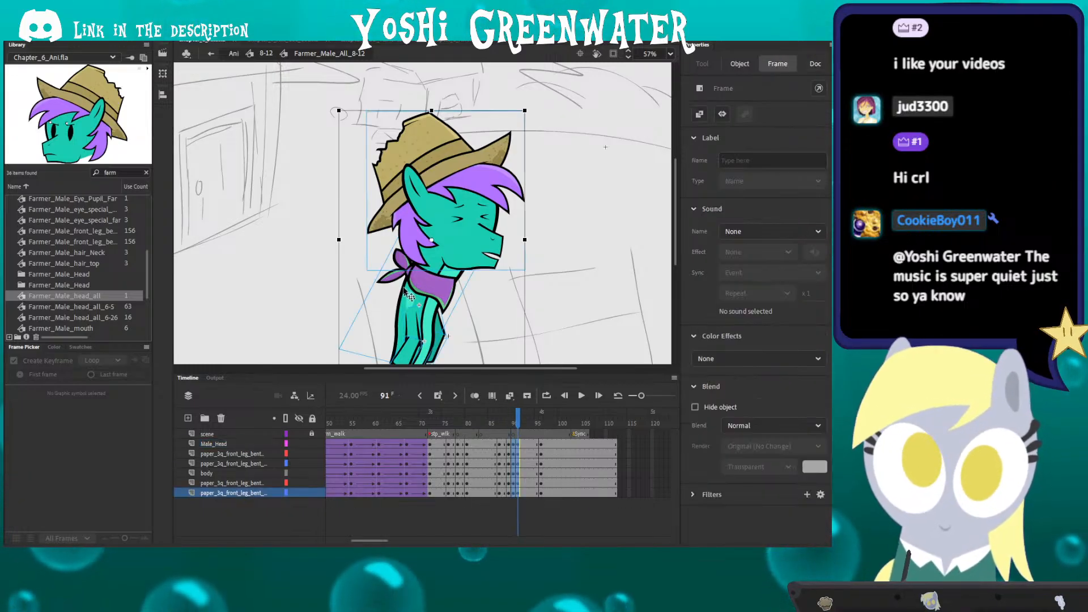
left_click(517, 424)
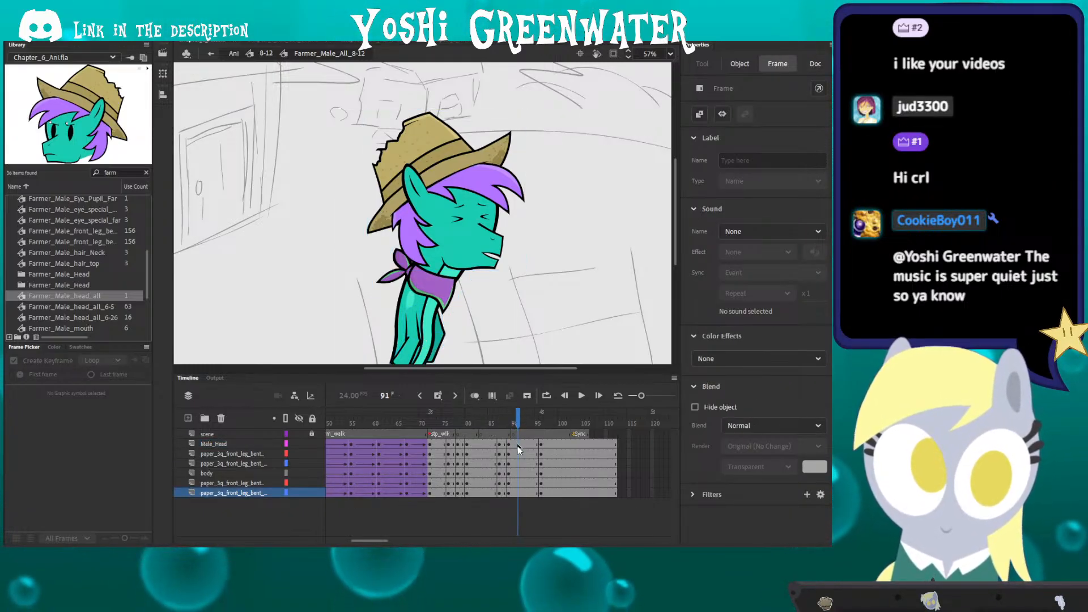
left_click_drag(518, 445, 516, 493)
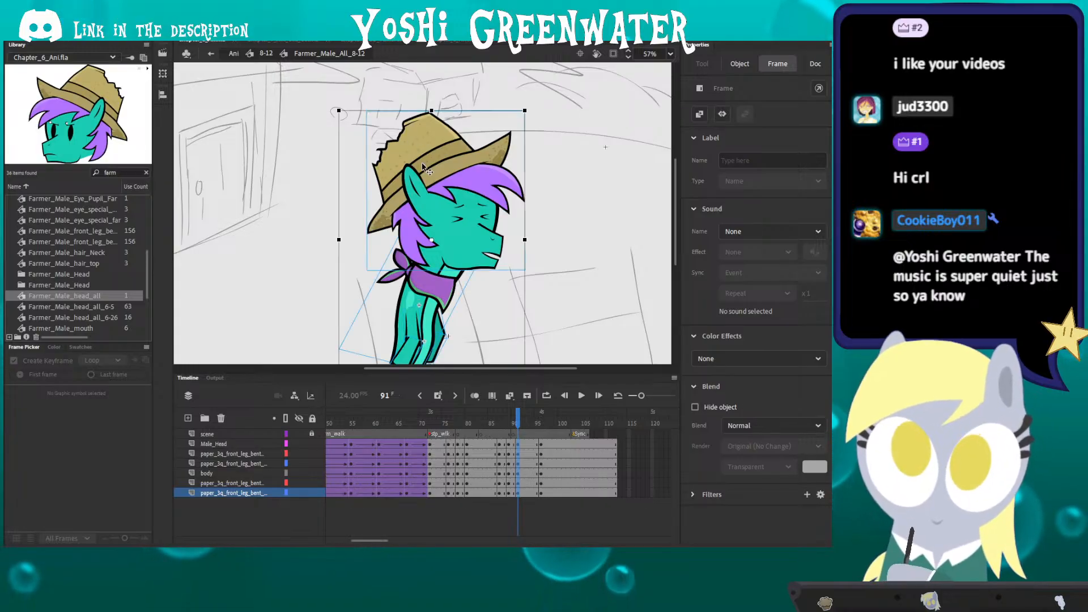
Step: At frame 91, shift the body pose slightly back and tilt the head a little further up
left_click(406, 251)
left_click_drag(396, 220, 394, 219)
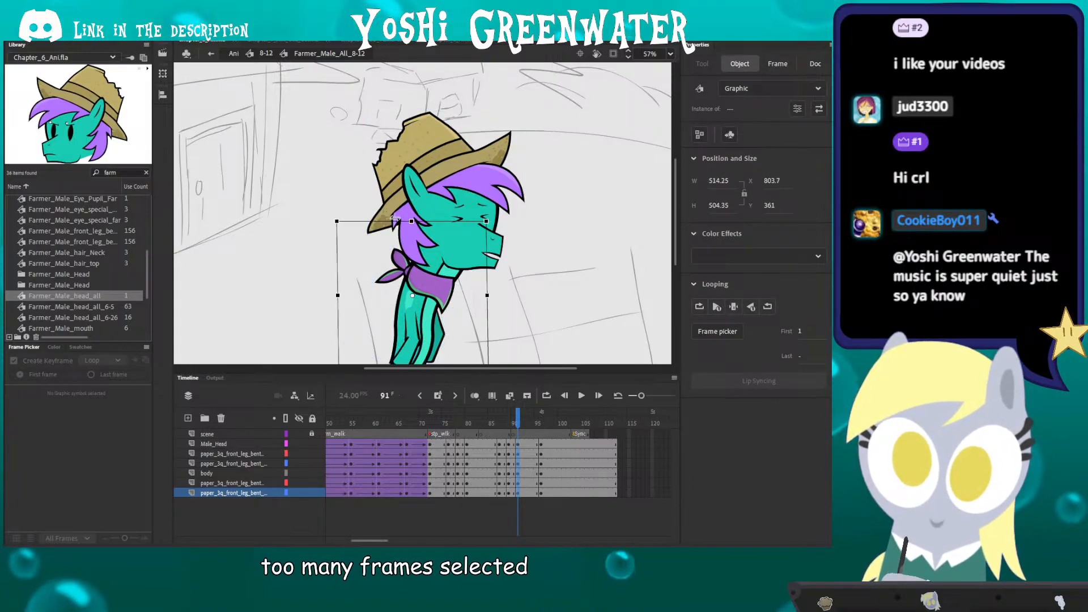
left_click(407, 199)
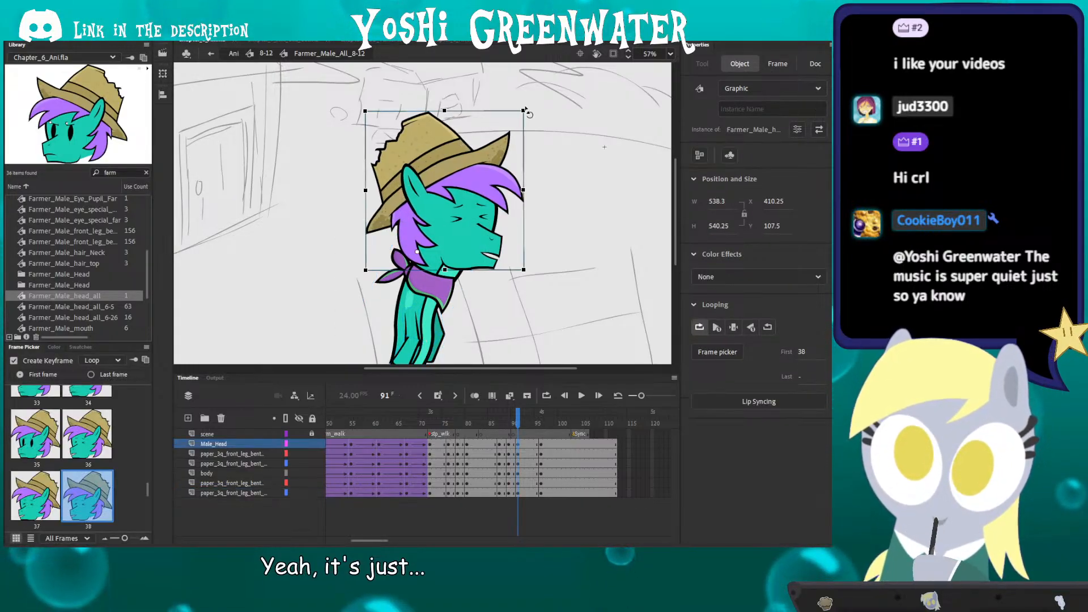
left_click_drag(526, 107, 522, 121)
Step: Insert keyframes at frame 93 on all character layers and skew the whole pose slightly back
left_click_drag(493, 422, 525, 445)
left_click_drag(458, 425, 527, 493)
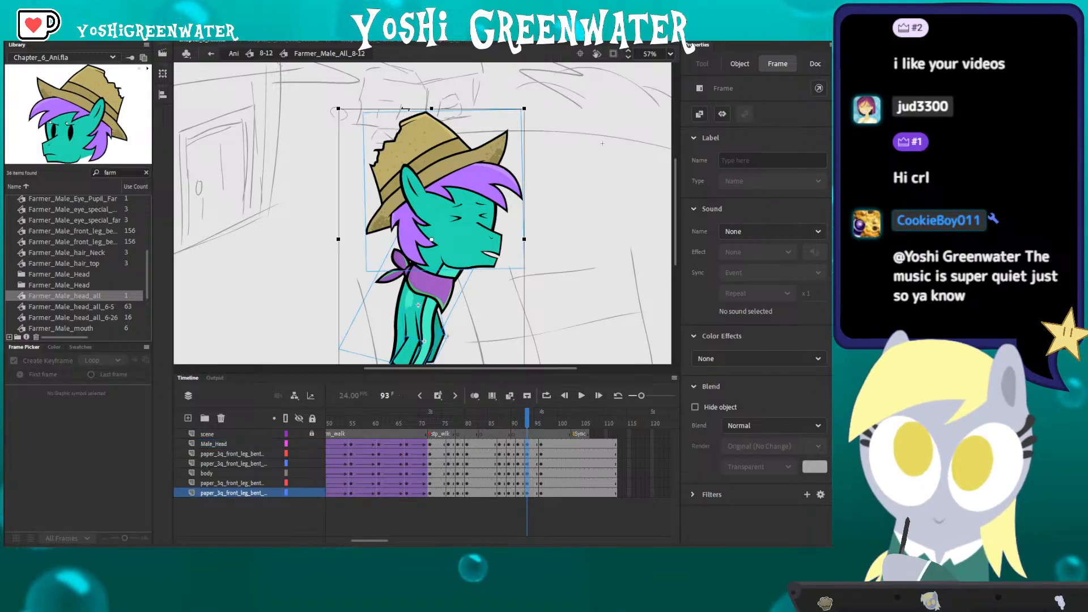
left_click_drag(405, 108, 398, 108)
Step: Insert four extra frames after frame 93 on all character layers to hold the raised head pose, and check the timing
left_click_drag(480, 424, 535, 497)
key("F5")
key("F5")
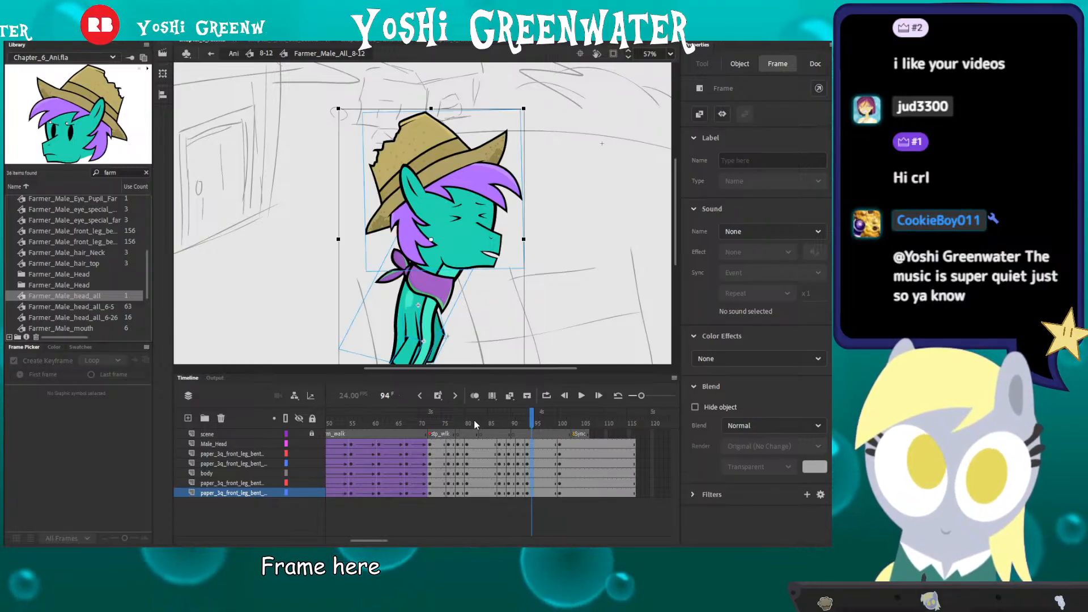
left_click_drag(476, 422, 535, 422)
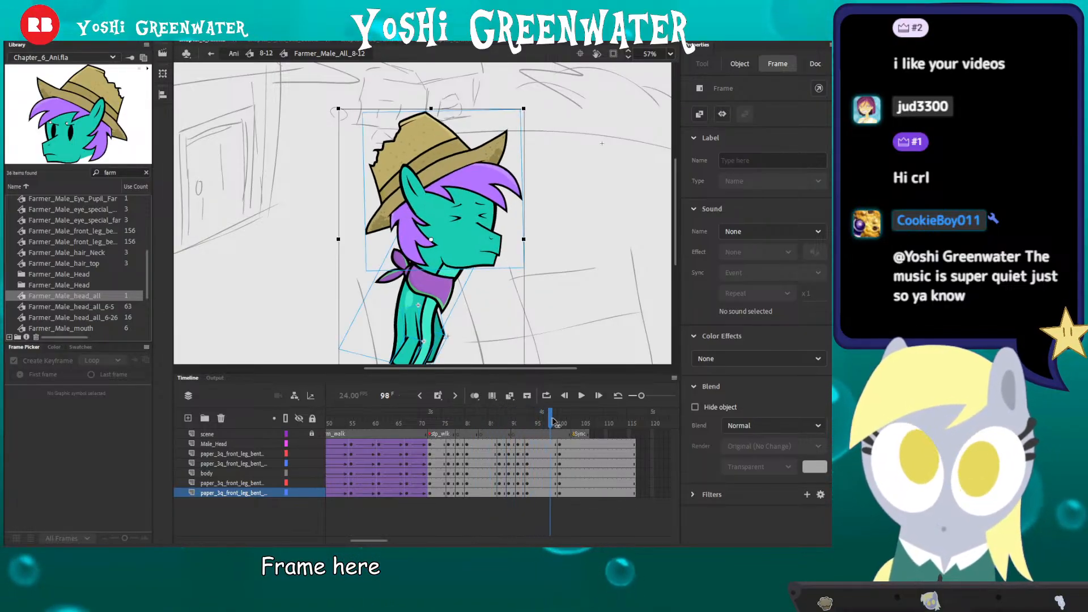
Step: Insert keyframes at frame 98 on all character layers, skew the pose slightly back and tilt the head further up
left_click(551, 422)
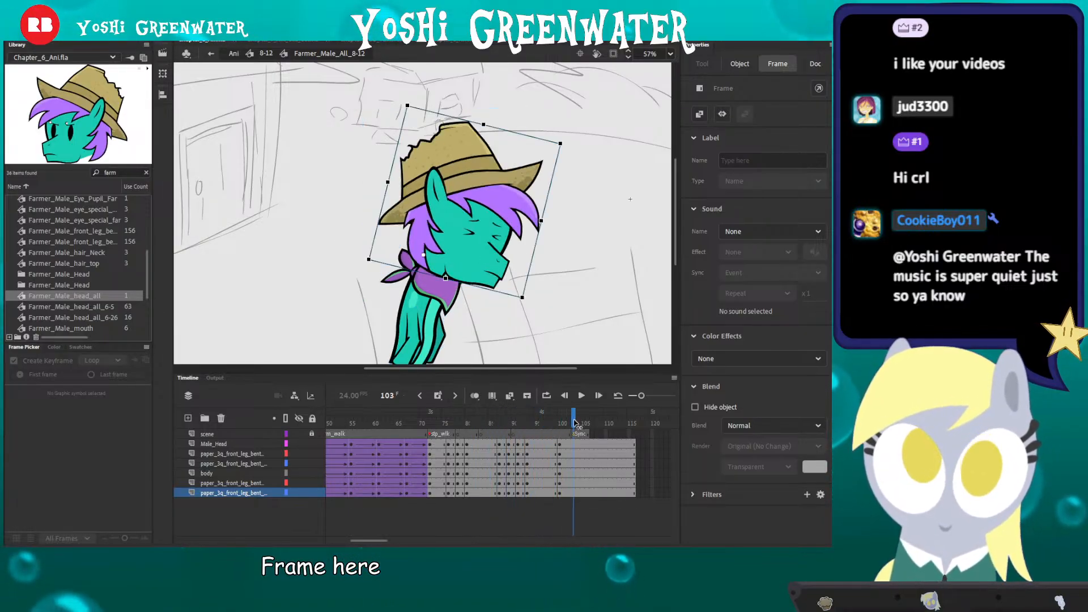
left_click(549, 470)
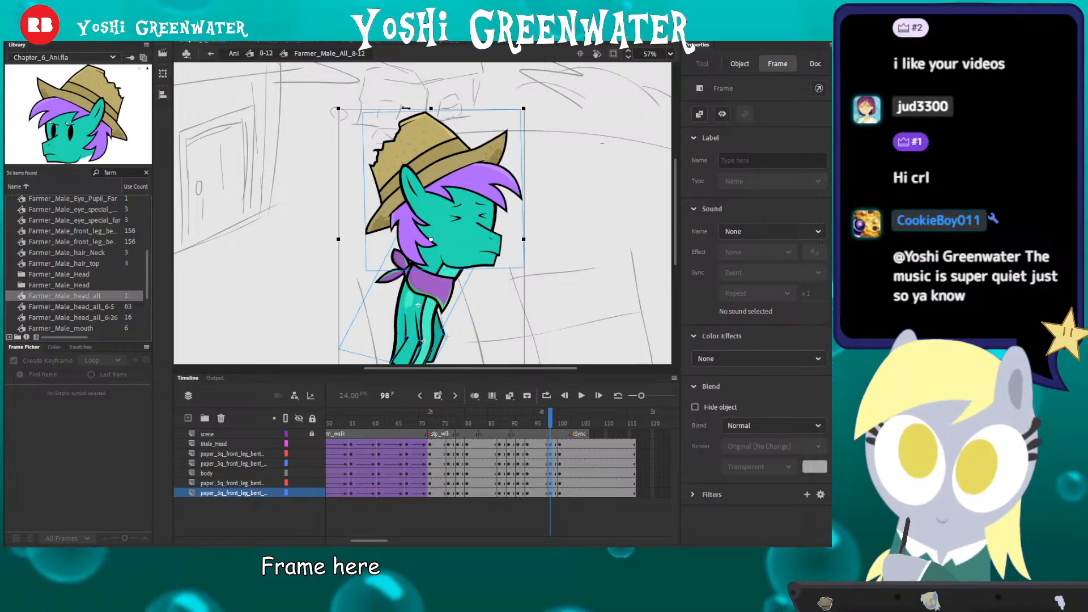
left_click_drag(405, 108, 403, 108)
left_click(447, 142)
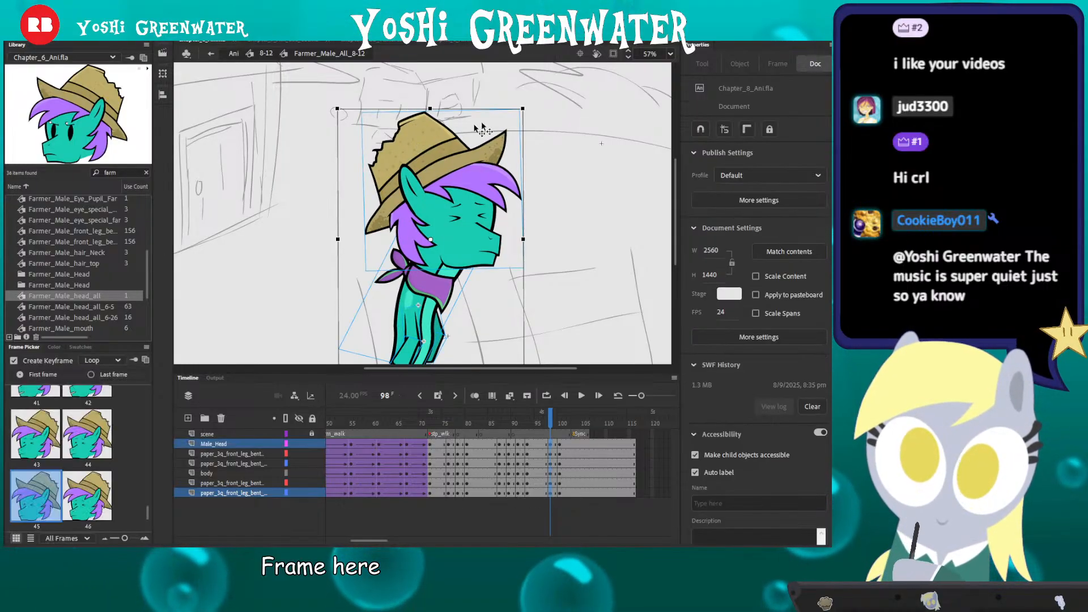
left_click_drag(522, 105, 526, 119)
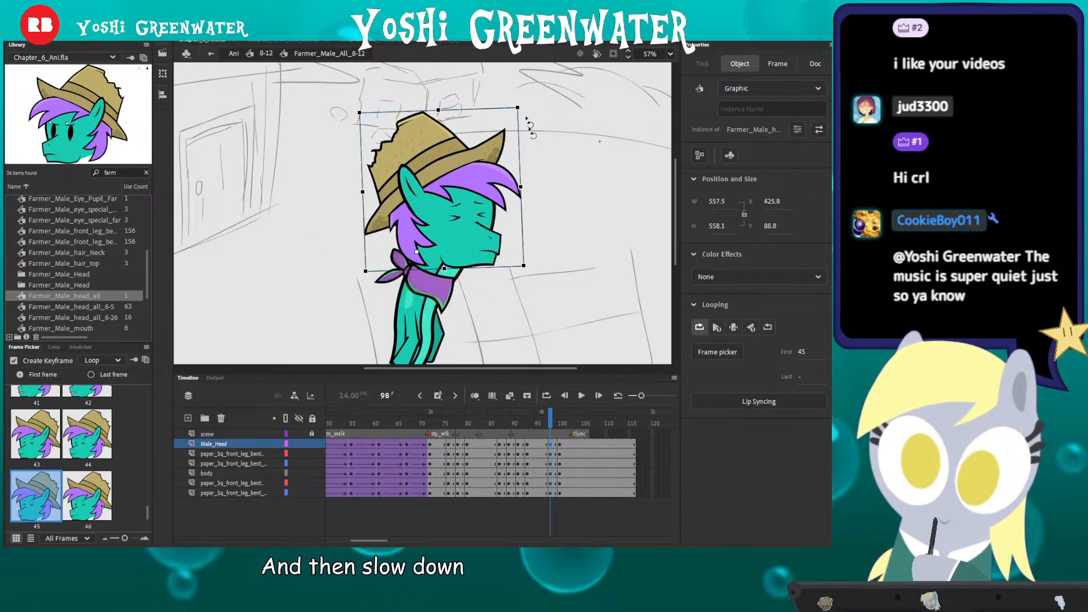
Step: Insert keyframes at frame 102 on all character layers, lower the pose slightly and tilt the head further forward
left_click_drag(550, 420, 561, 422)
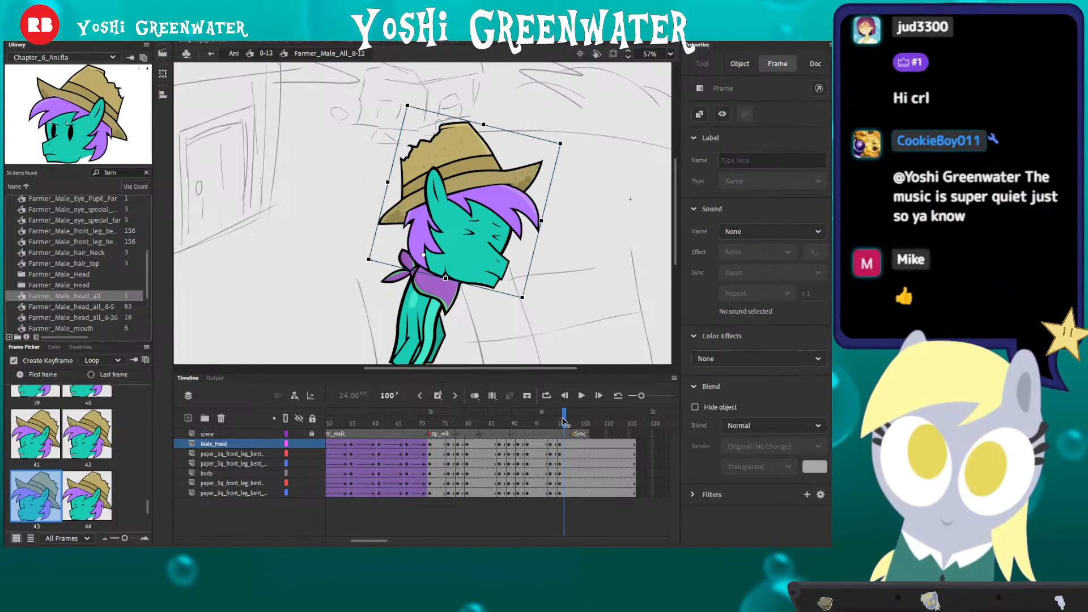
key("ctrl+a")
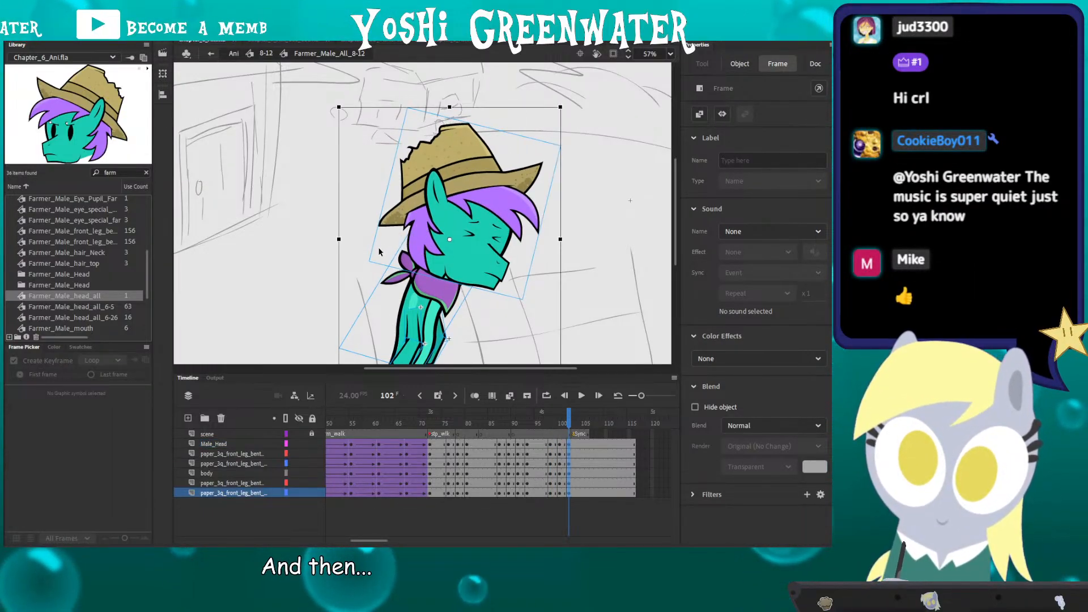
key("ctrl+shift+a")
left_click(422, 229)
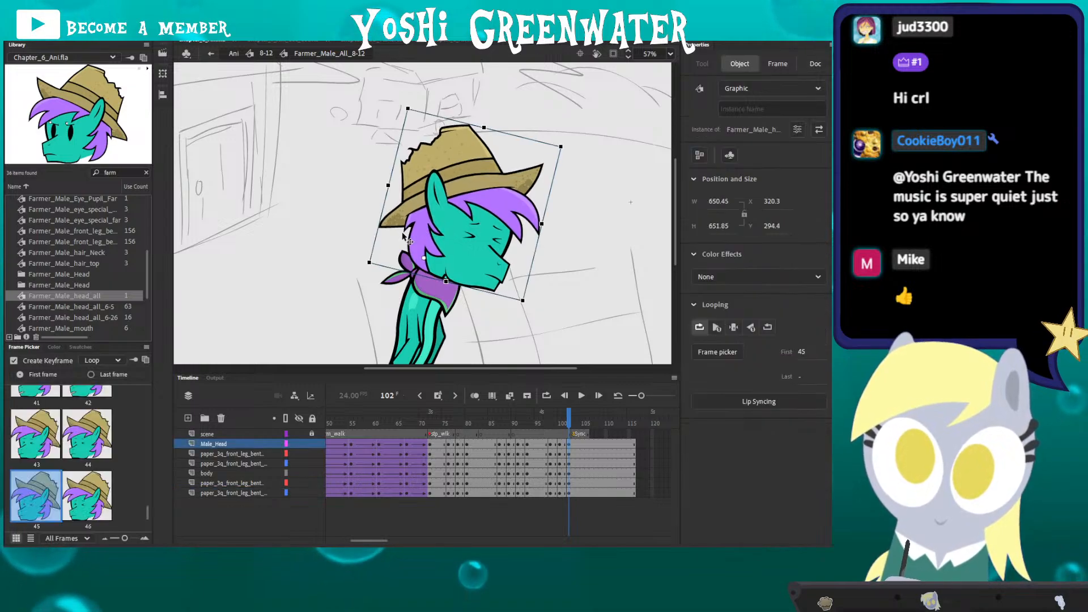
left_click_drag(568, 144, 570, 153)
Step: Insert keyframes at frame 104 on all character layers, skew the pose slightly forward and tilt the head a little further down
left_click(578, 423)
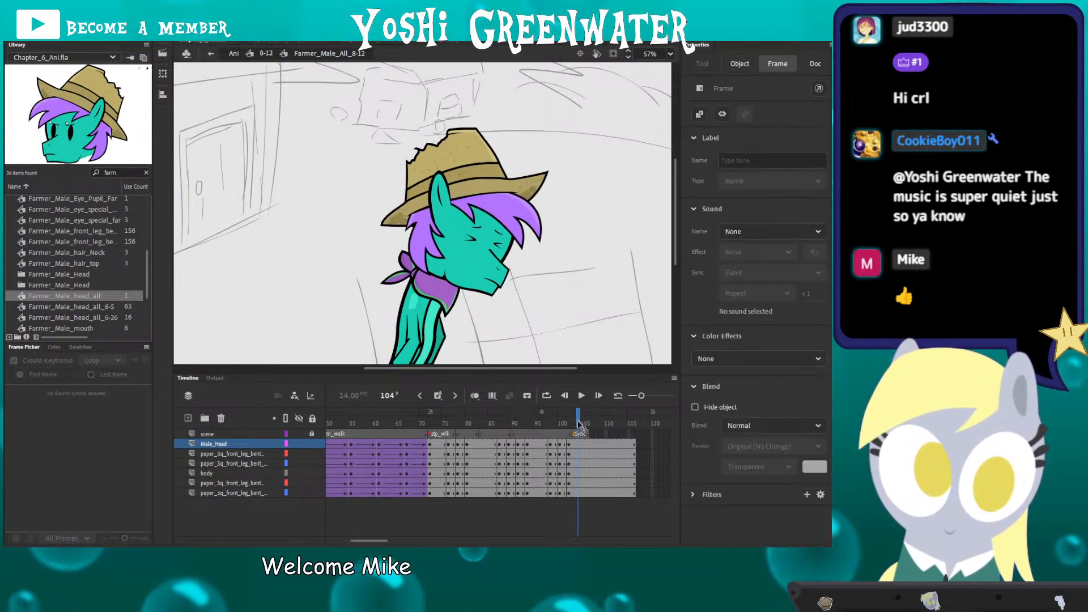
left_click(578, 492)
key("F6")
key("Down")
key("Down")
key("Down")
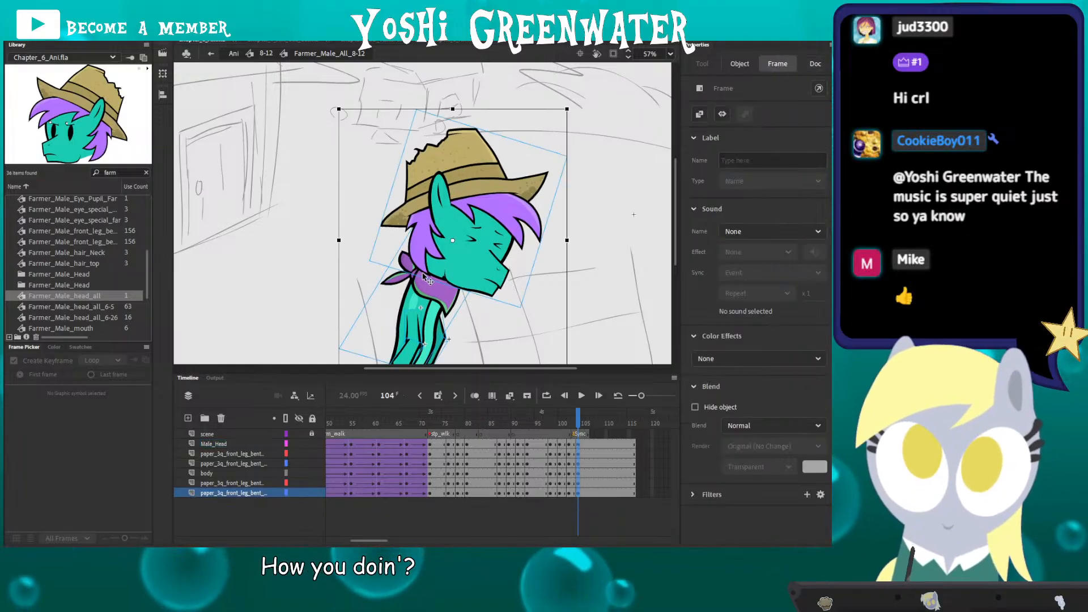
left_click(369, 210)
left_click(422, 231)
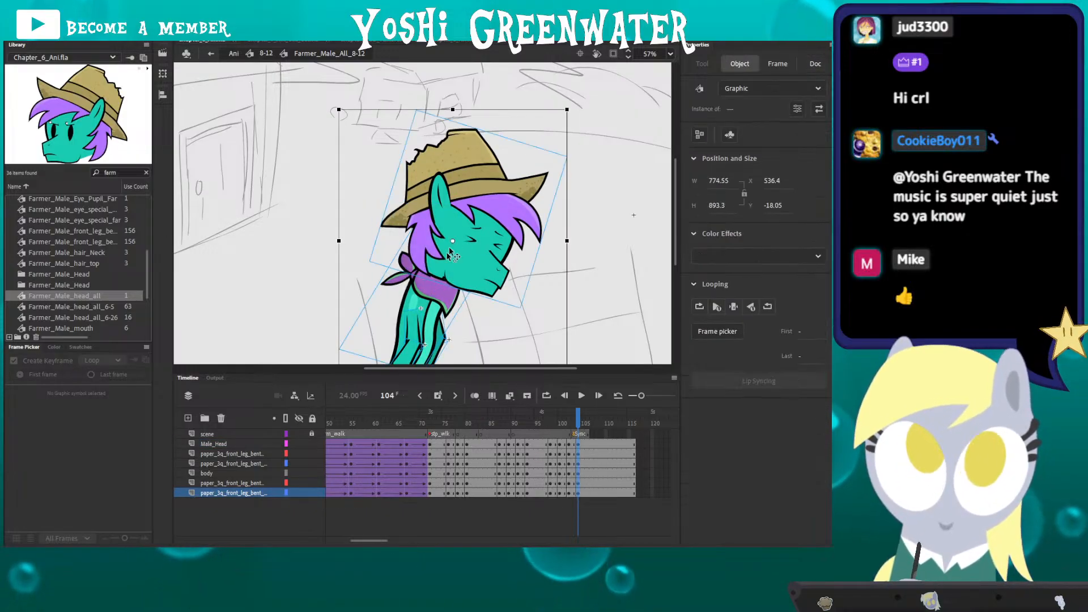
left_click_drag(571, 106, 572, 107)
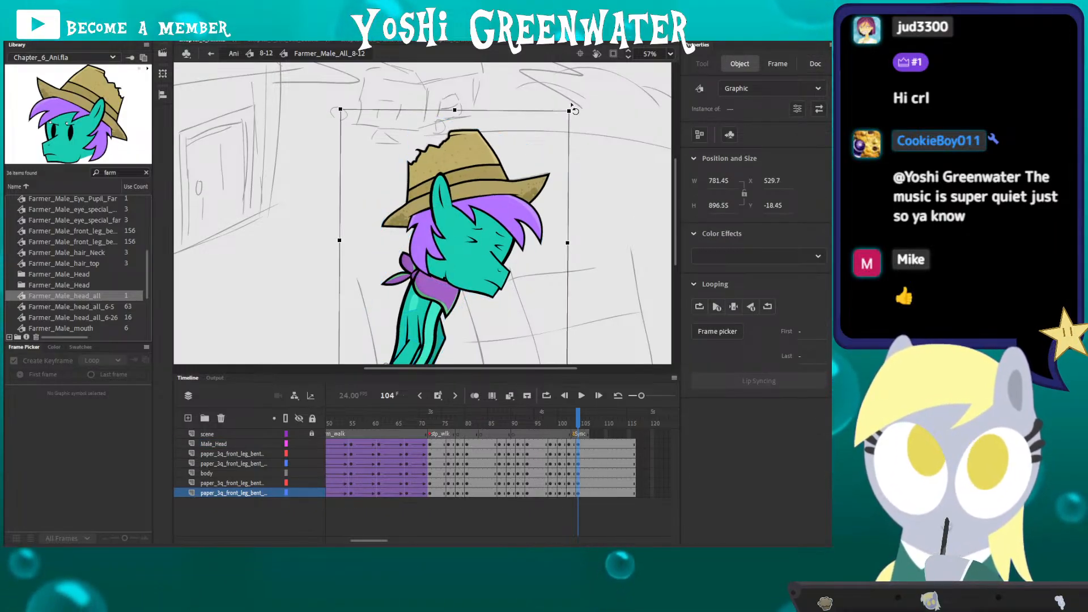
left_click(538, 148)
left_click(495, 170)
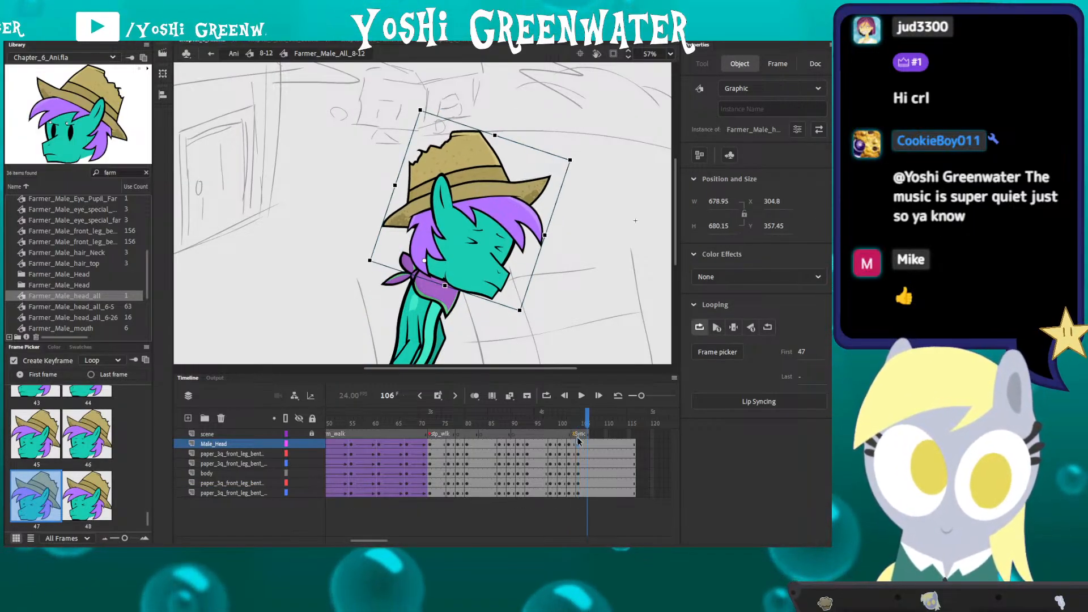
Step: Insert keyframes at frames 106 and 108 on all character layers, settling the pose with very slight adjustments
left_click(586, 476)
left_click_drag(586, 475, 586, 493)
key("F6")
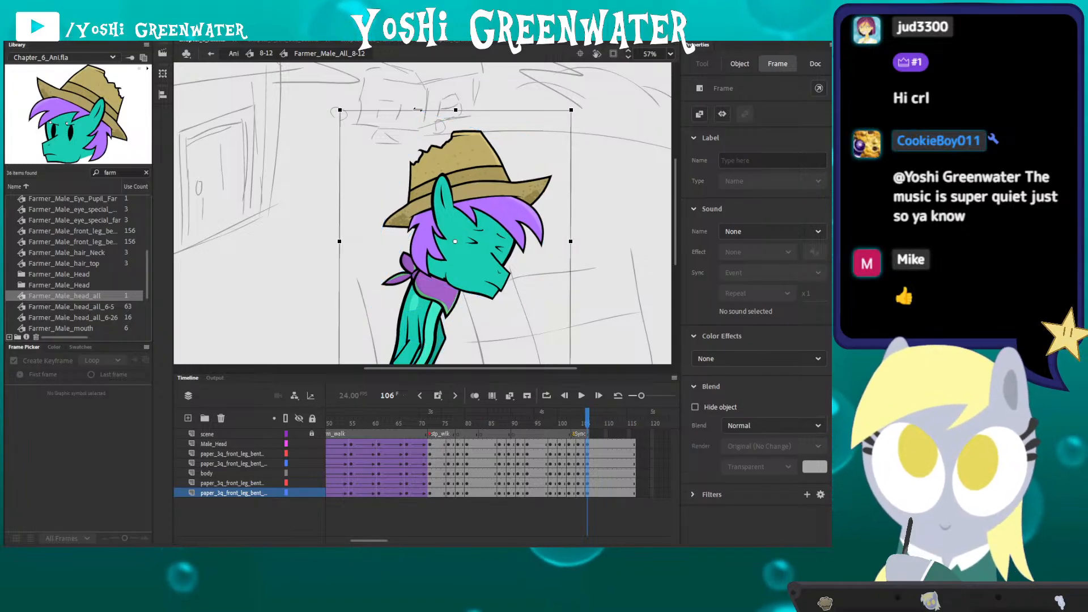
left_click_drag(587, 423, 588, 437)
left_click_drag(596, 493, 596, 434)
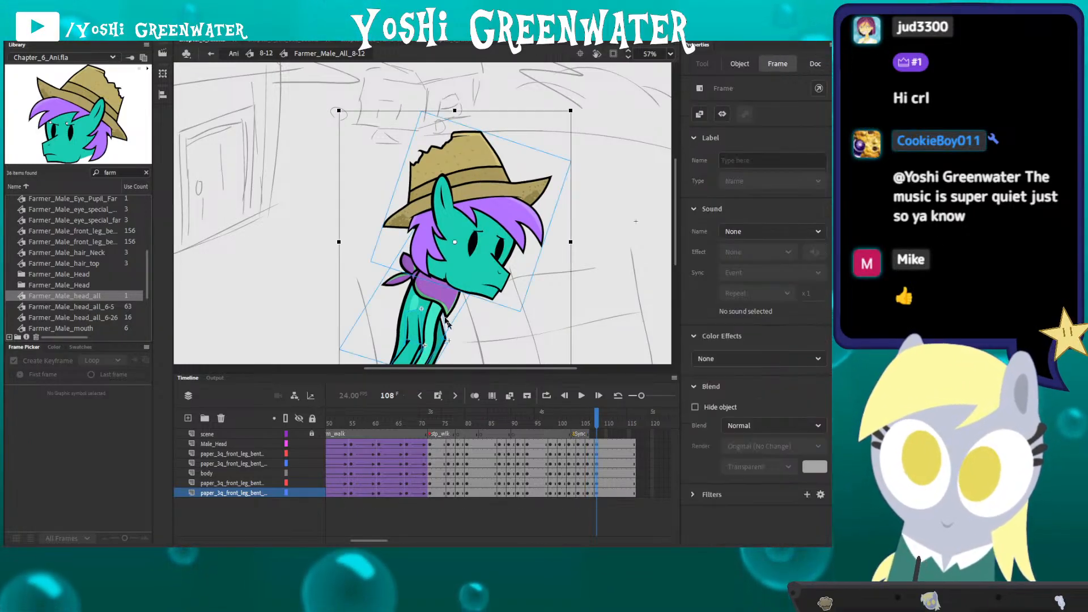
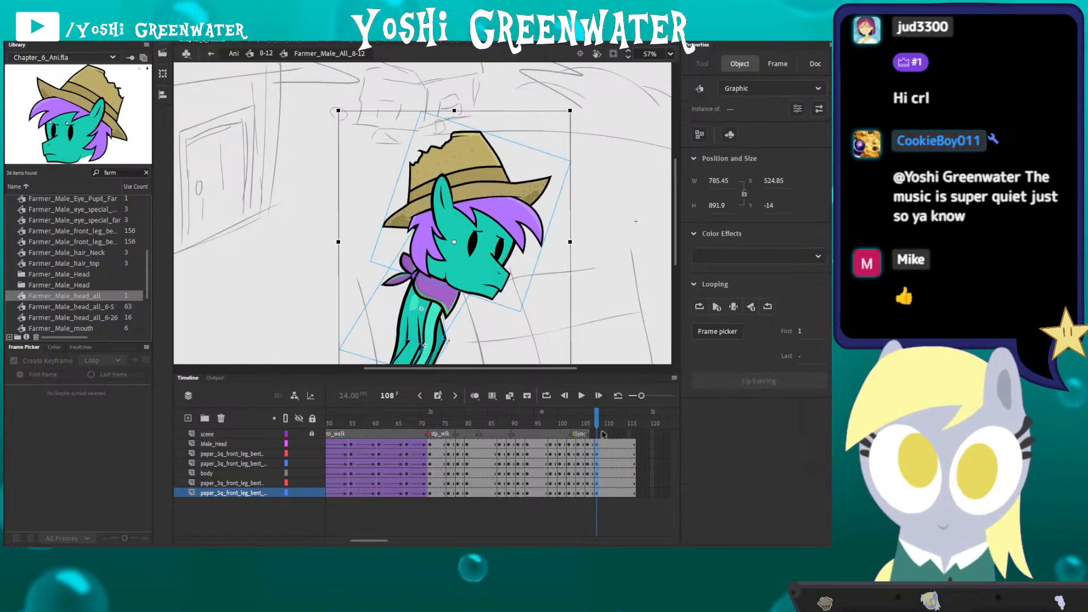
Step: Play back the stop and head motion from frame 72, and examine the mouth timing inside the head symbol around frame 89
left_click(623, 427)
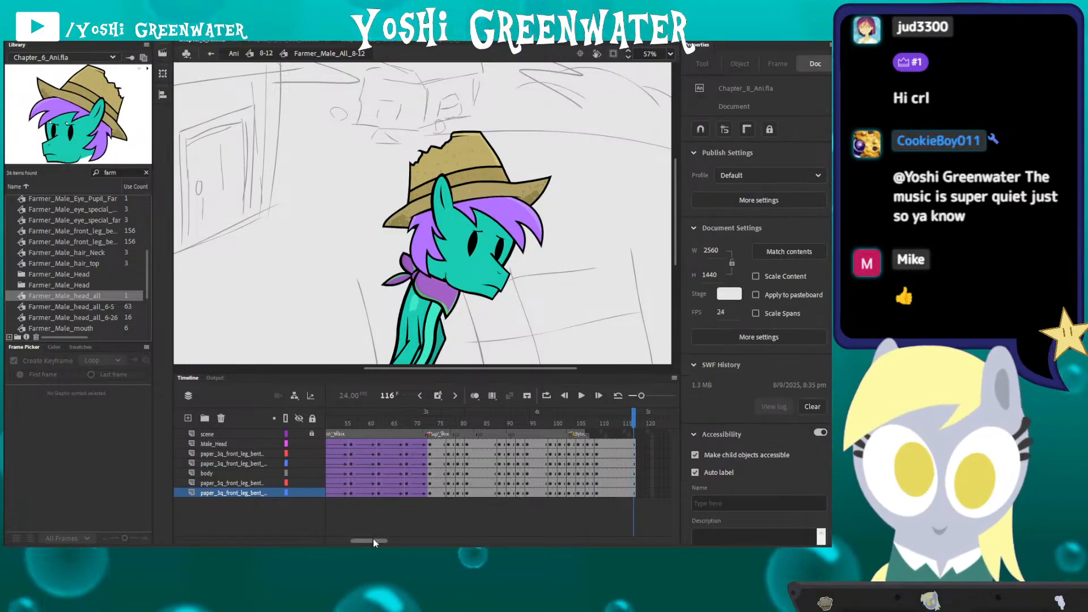
left_click_drag(373, 540, 379, 540)
left_click(379, 424)
key("Return")
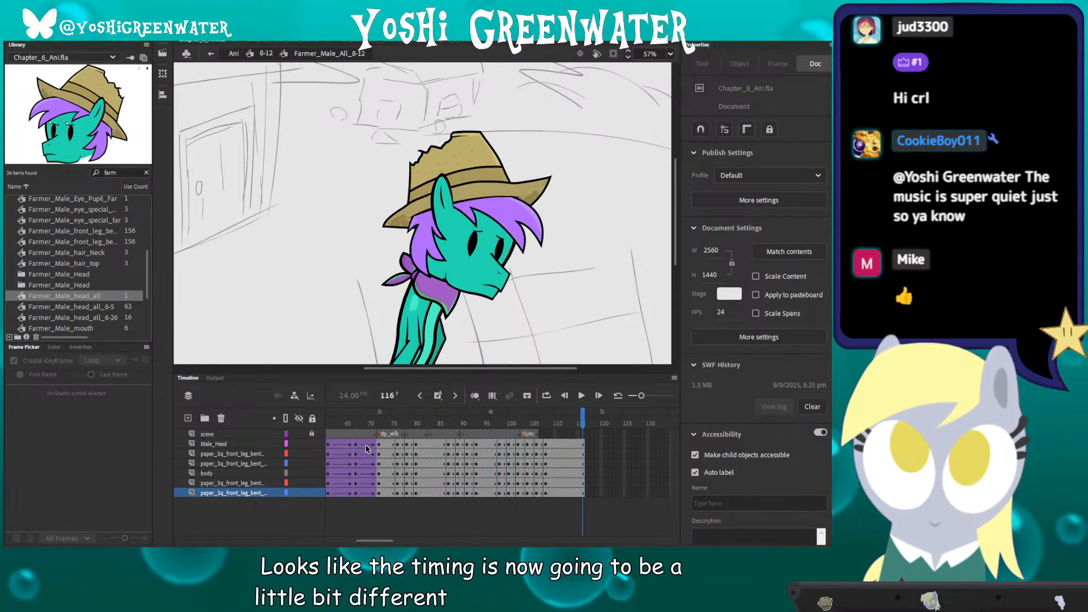
key("Return")
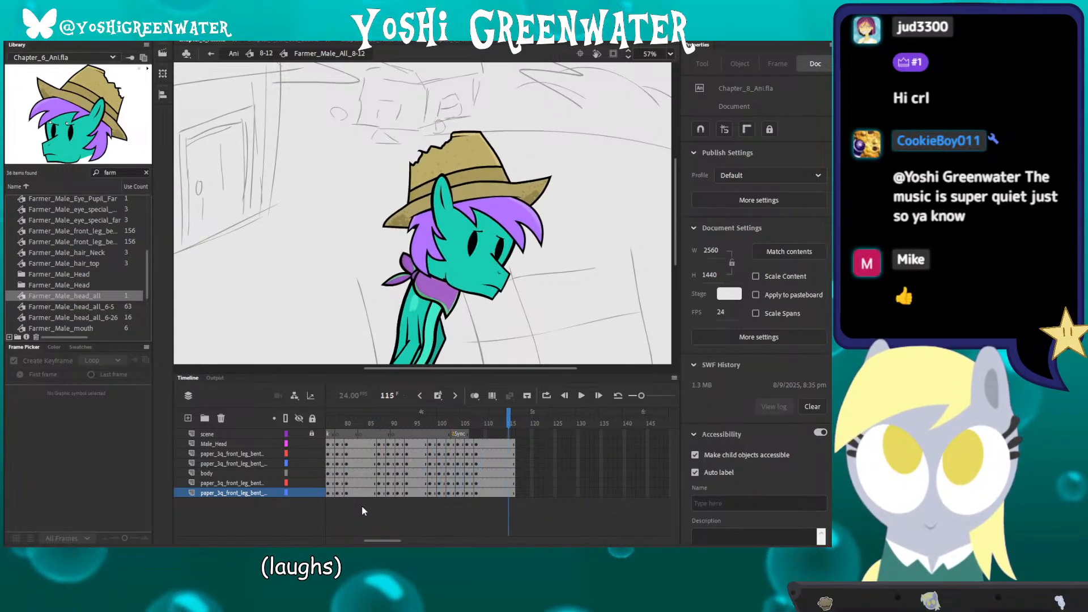
left_click_drag(342, 424, 478, 426)
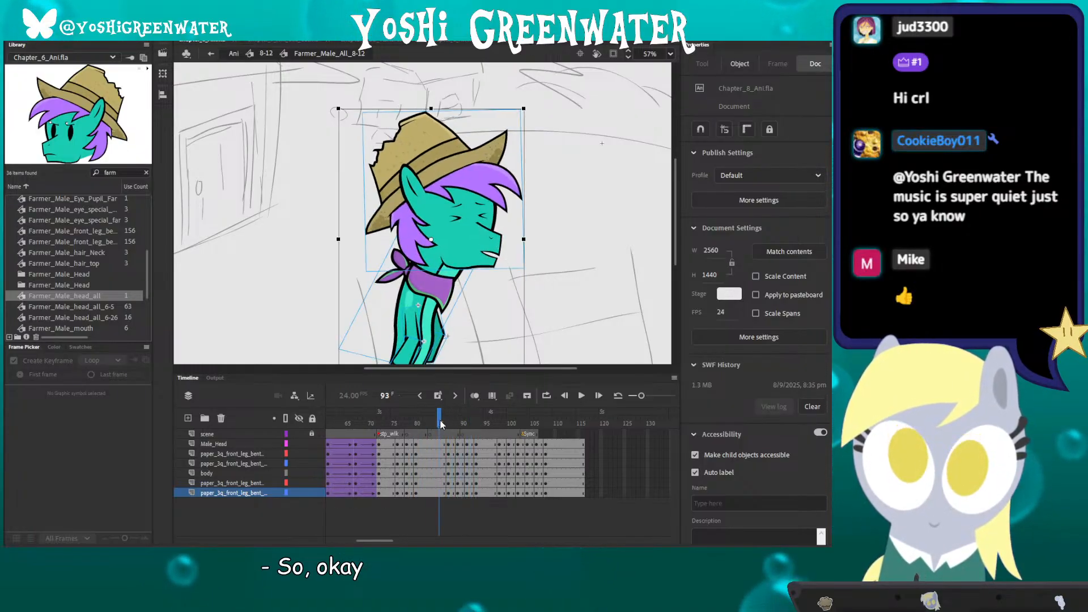
left_click(422, 248)
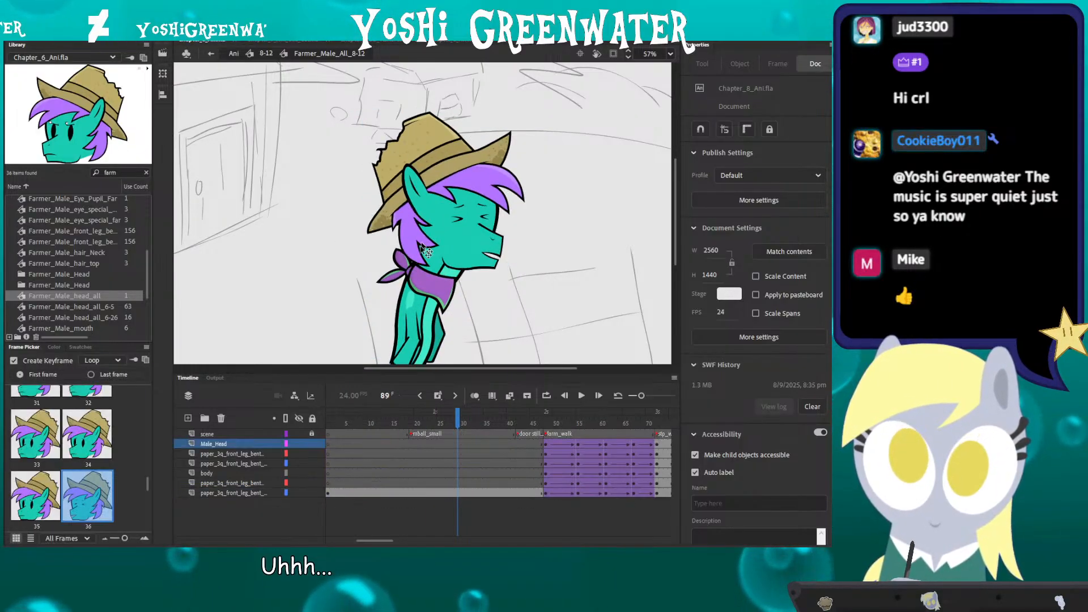
double_click(425, 249)
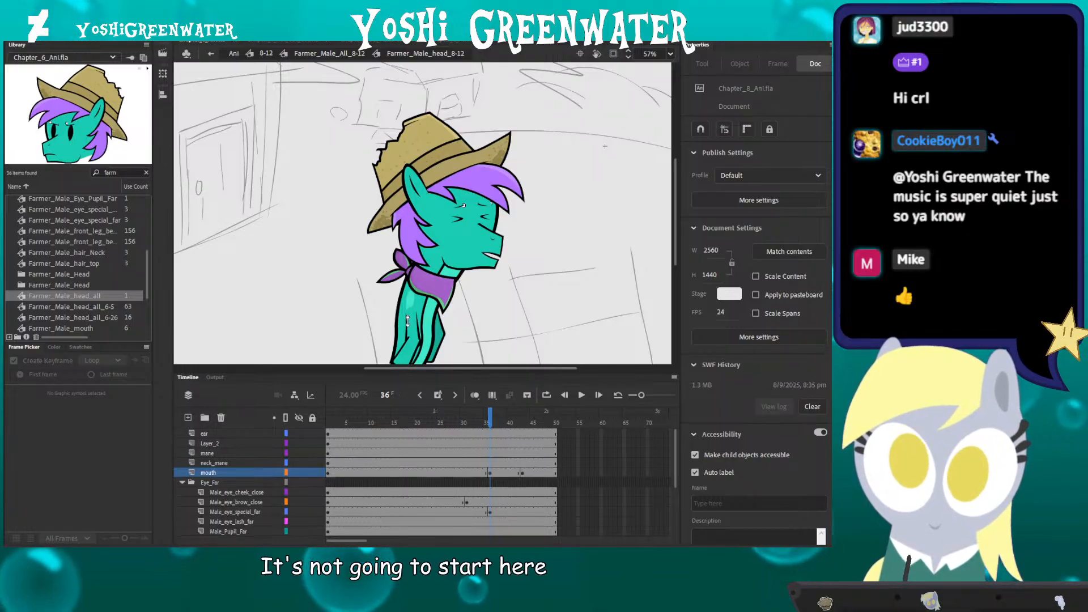
left_click_drag(410, 371, 406, 323)
double_click(358, 278)
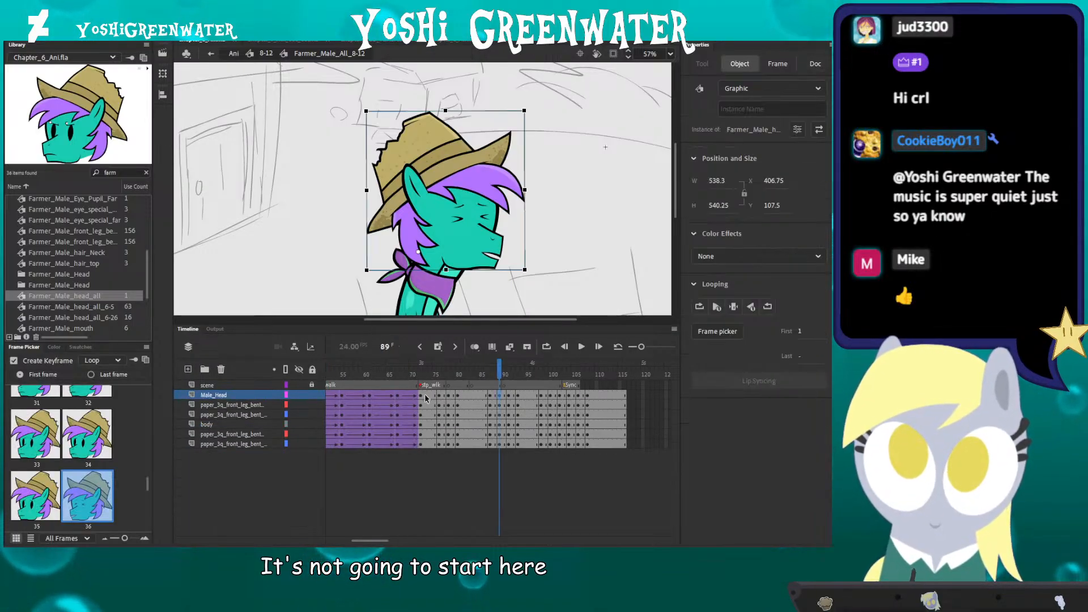
Step: Resynchronize the head symbol's frame timing across frames 72 to 109 of the Male_Head layer and check it up to frame 89
left_click_drag(425, 395, 592, 396)
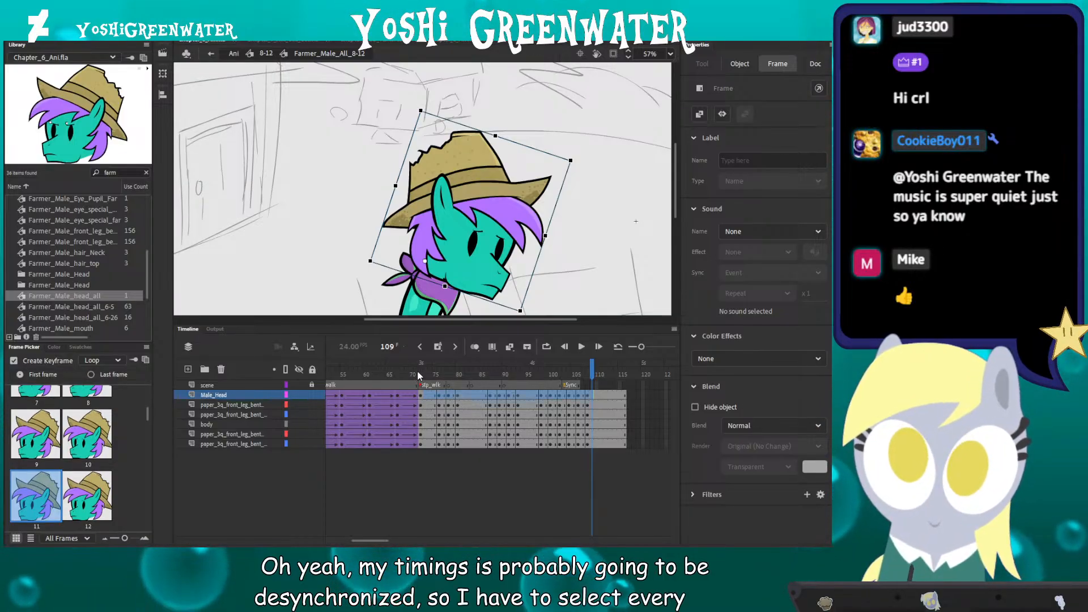
left_click_drag(422, 374, 442, 374)
scroll(400, 330, "left", 5)
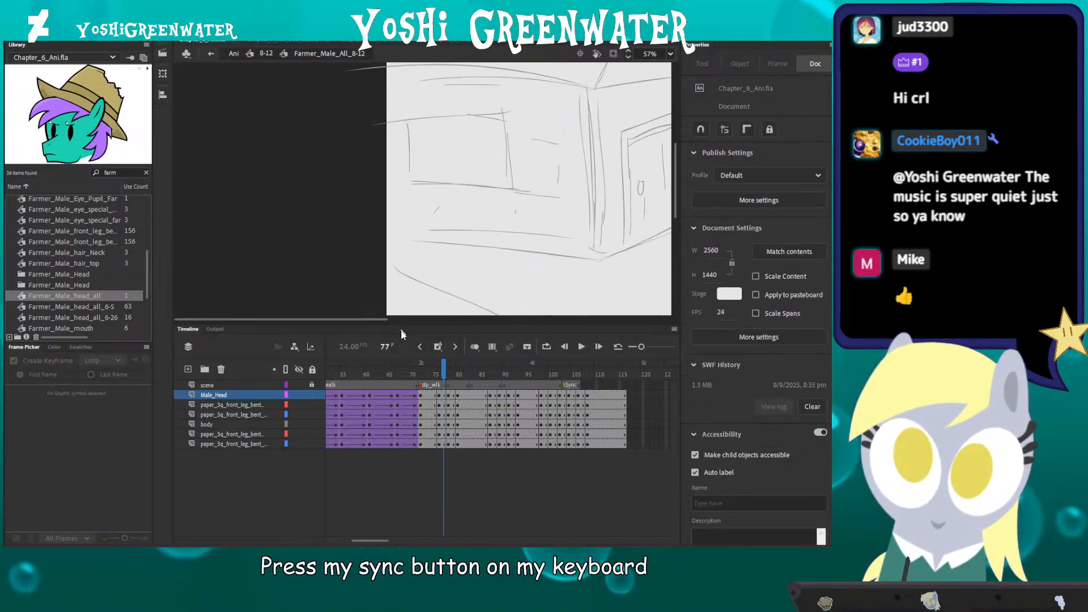
scroll(400, 325, "right", 5)
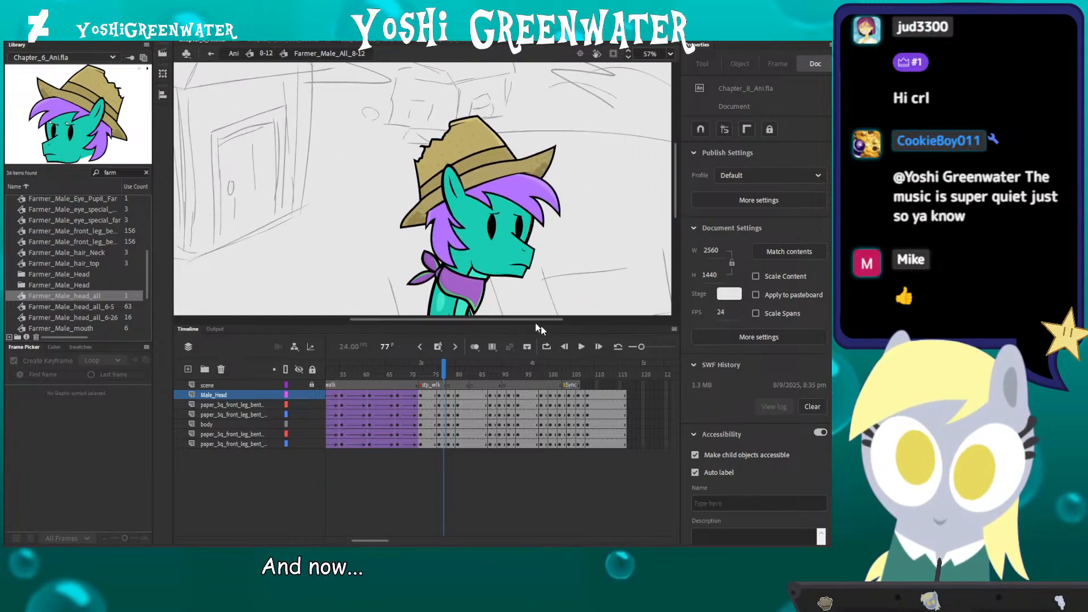
left_click_drag(445, 342, 499, 422)
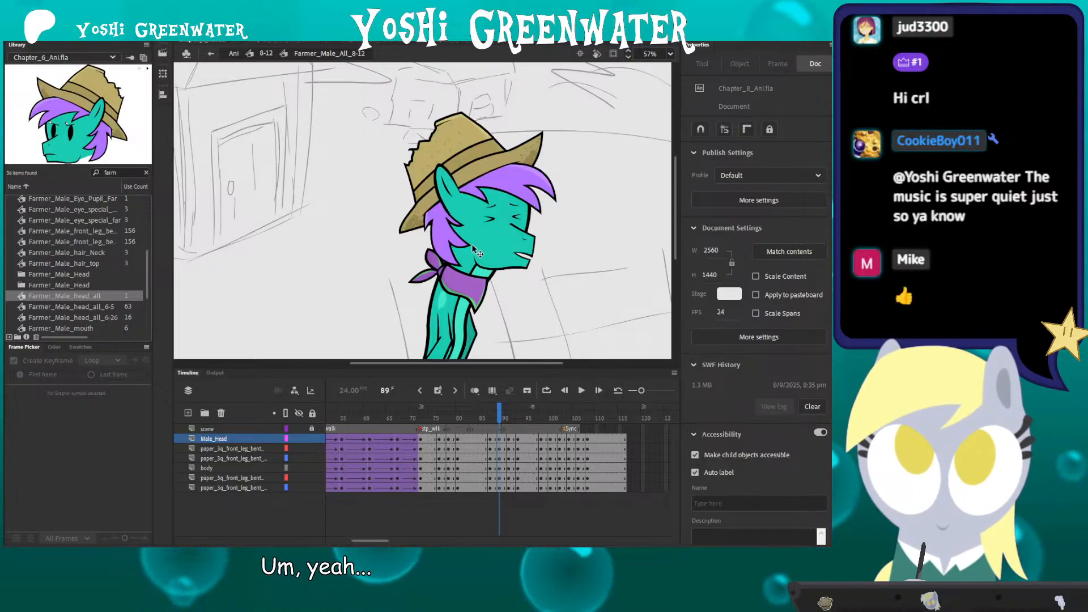
Step: Inside the head symbol, add a layer marking frame 42 as the open-mouth start and extend the symbol's layers to frame 84
double_click(451, 282)
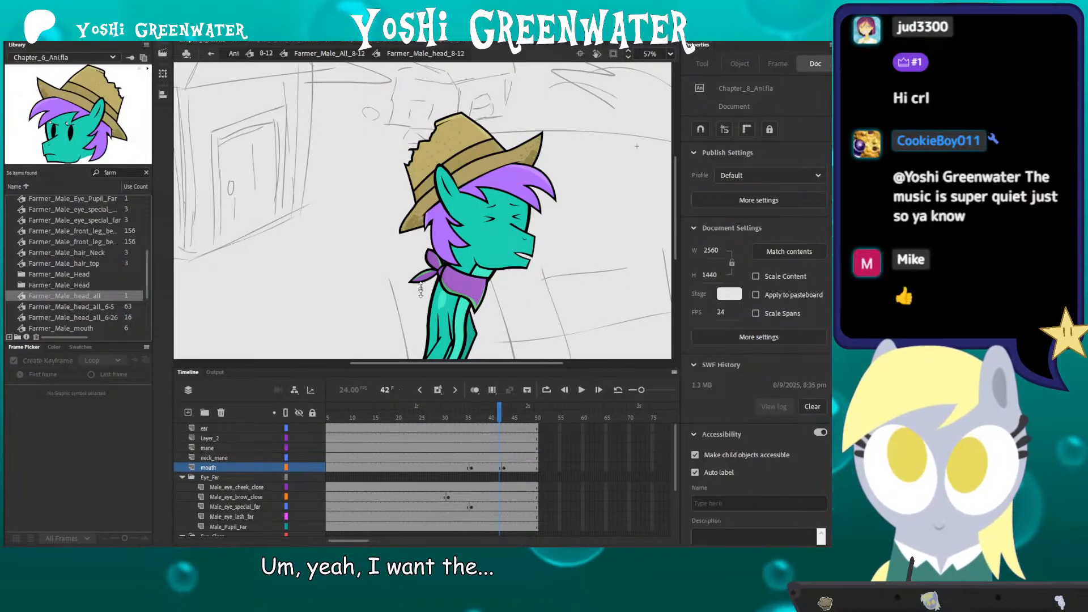
left_click_drag(420, 369, 368, 245)
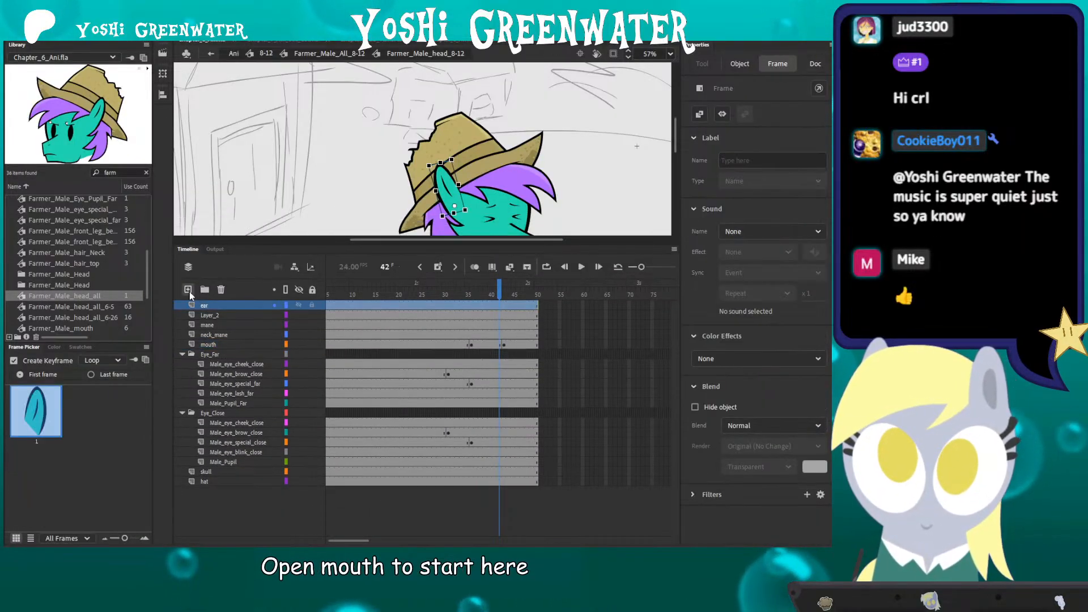
left_click(188, 290)
left_click_drag(549, 313, 634, 497)
key("F5")
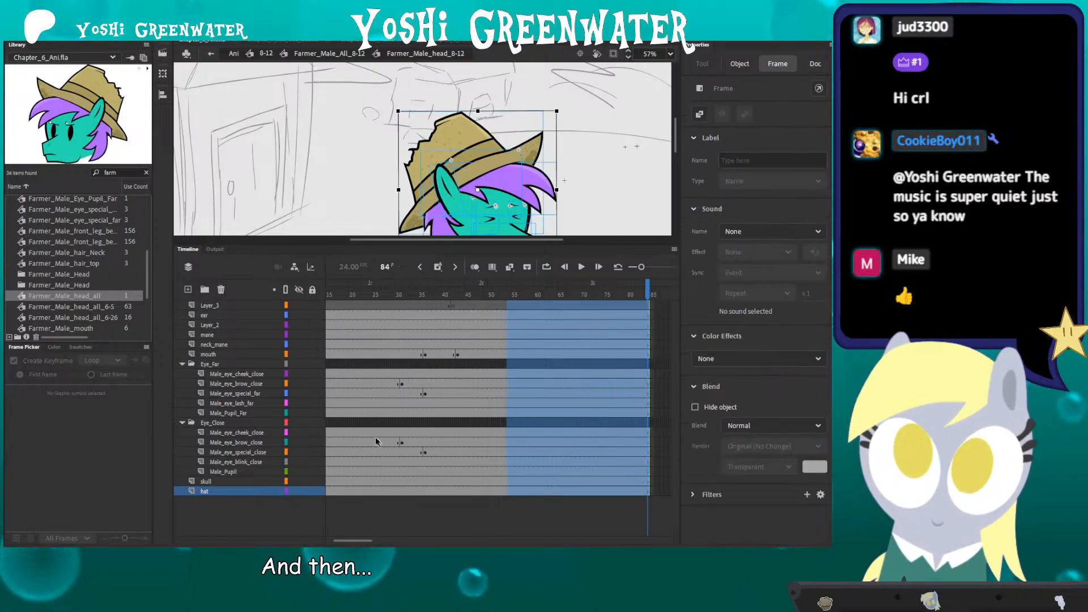
Step: Insert six extra frames at frame 33 on the head symbol's artwork layers to delay the closed-eye and mouth changes
left_click(394, 295)
middle_click_drag(358, 212, 305, 134)
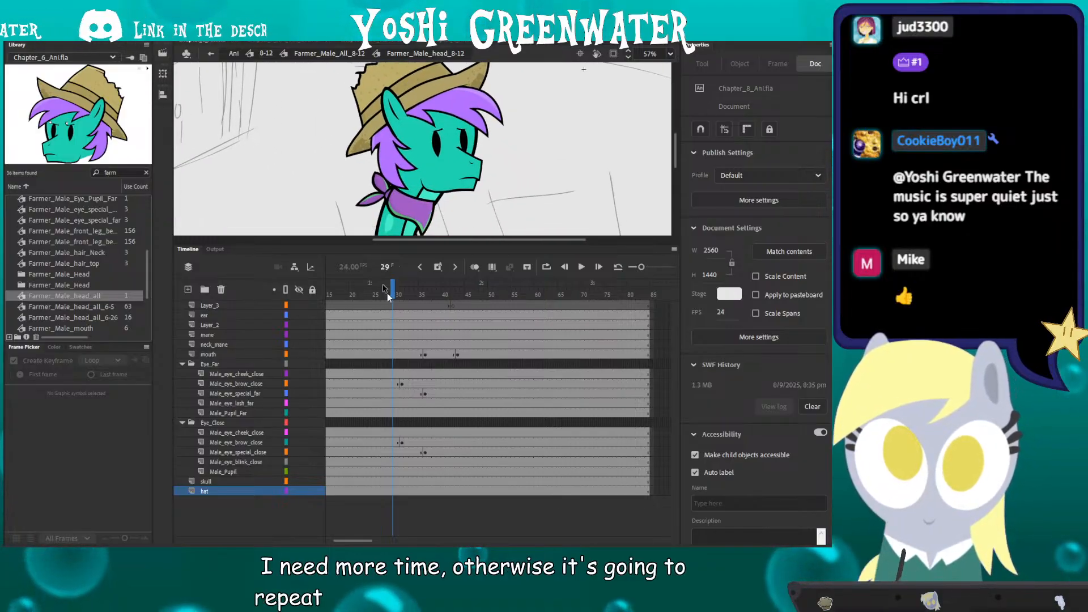
left_click(401, 288)
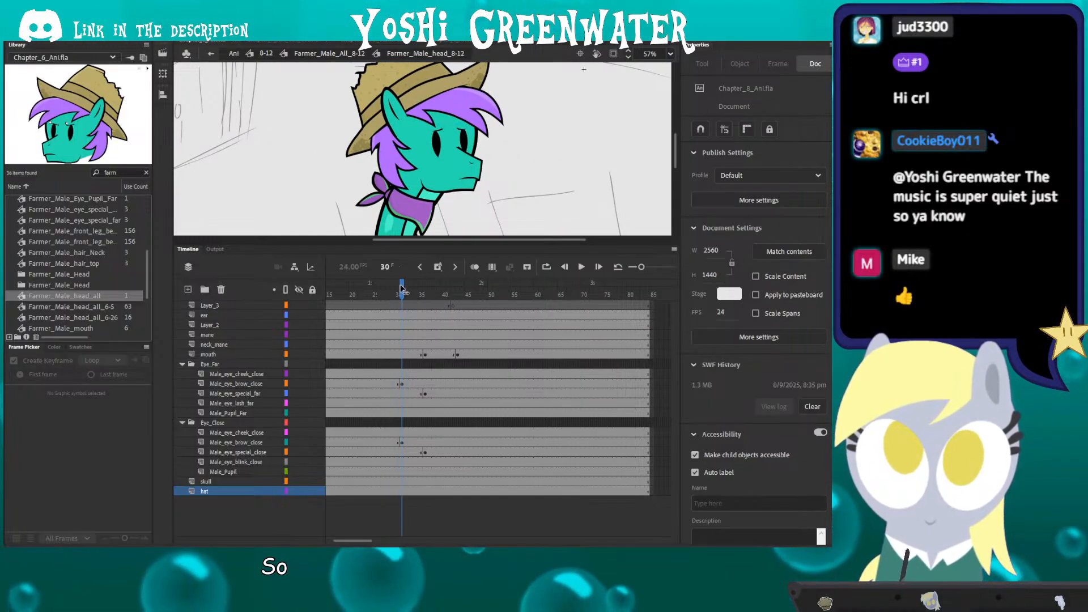
left_click(412, 290)
left_click_drag(412, 290, 415, 491)
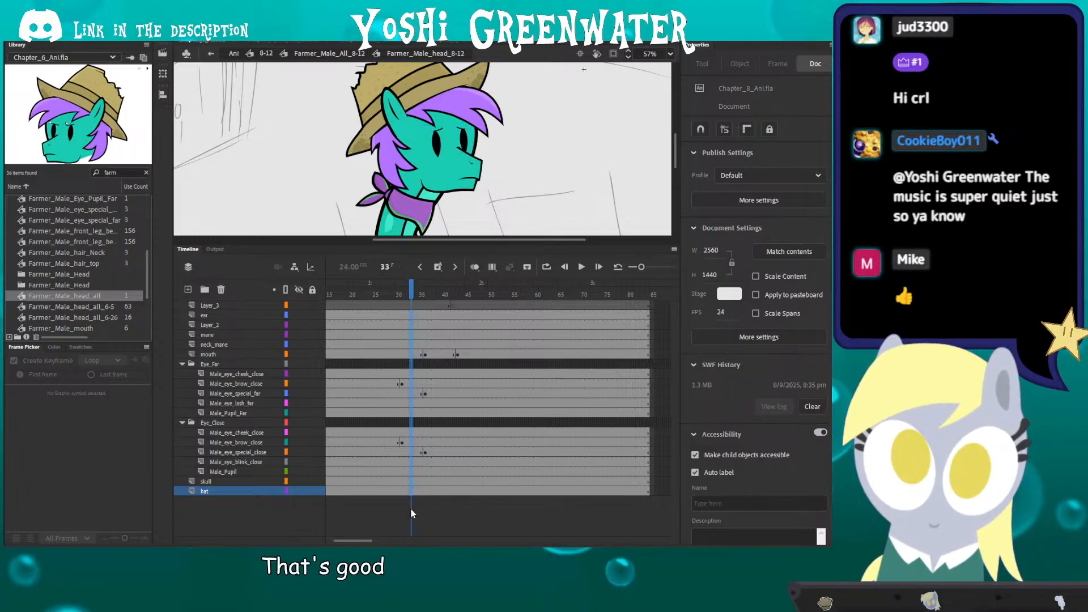
key("F5")
key("F5")
key("F5")
key("F5")
key("F5")
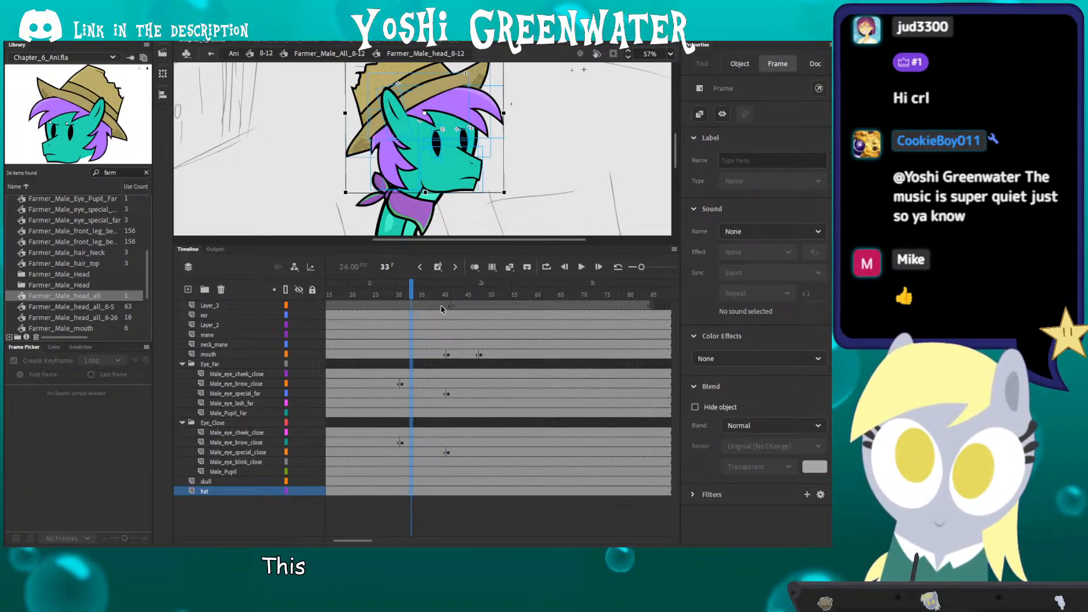
key("F5")
Step: Return to the full character symbol and review the head animation, checking the mouth and eye timing from frame 89 to about 100
left_click_drag(445, 290, 491, 299)
double_click(328, 204)
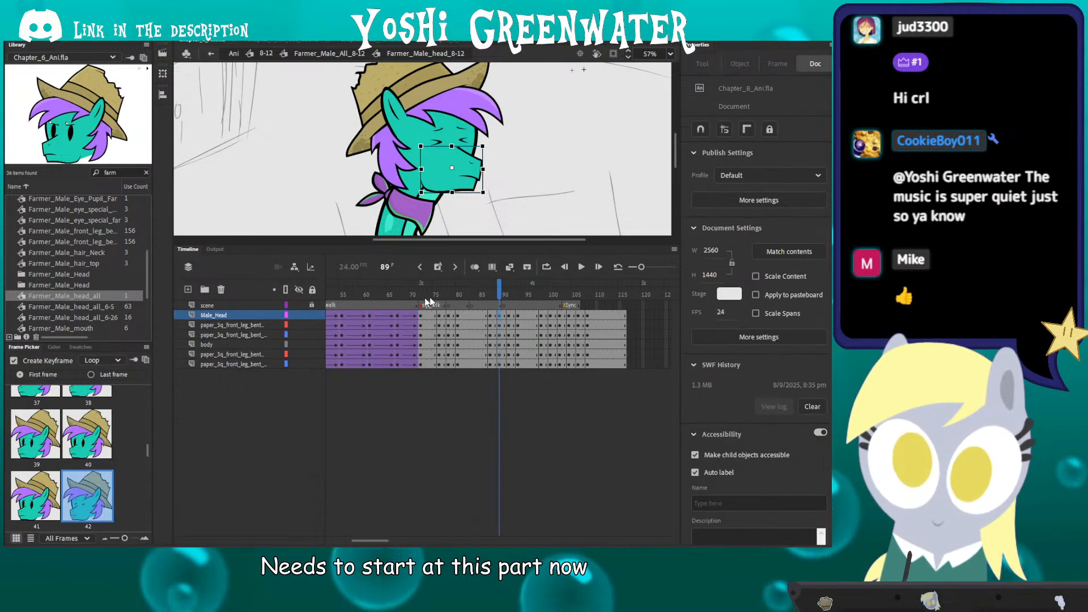
left_click(430, 315)
key("Return")
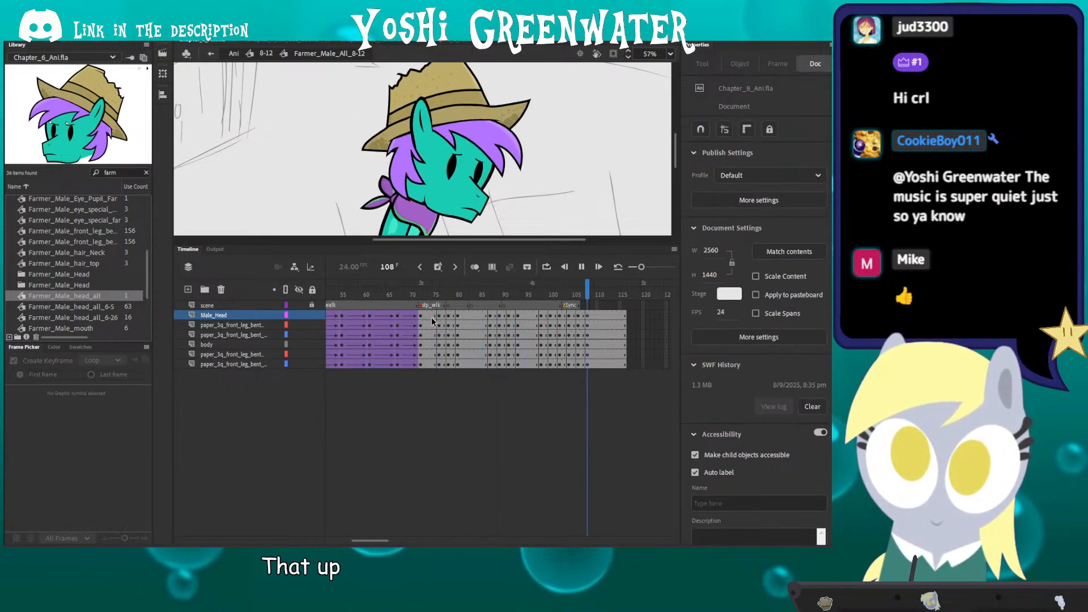
left_click_drag(463, 296, 530, 298)
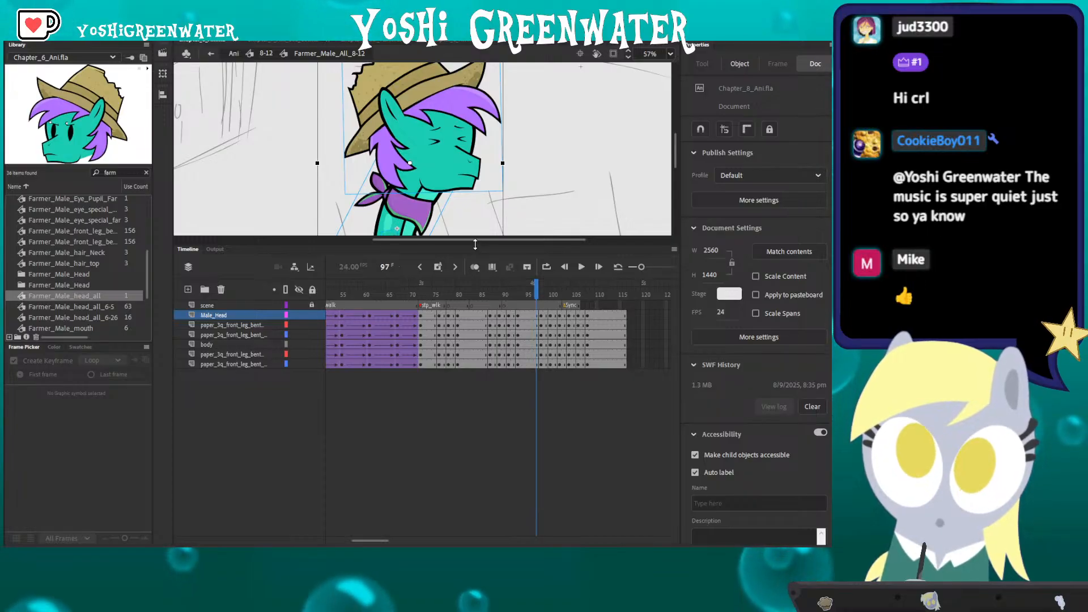
left_click_drag(474, 245, 475, 320)
left_click(531, 366)
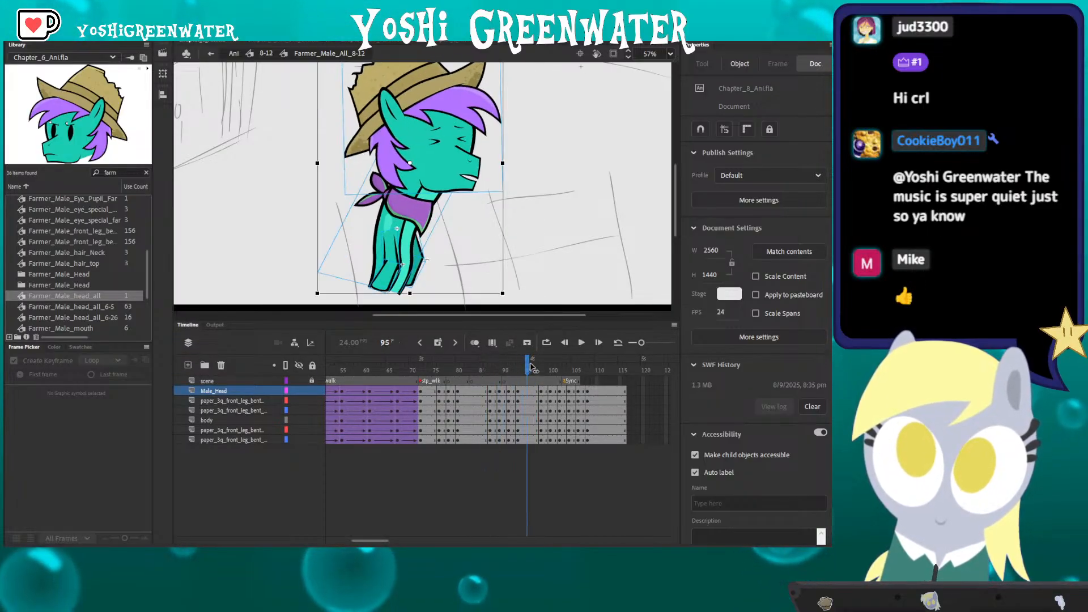
left_click_drag(530, 365, 550, 365)
Step: Open the head symbol and extend all its artwork layers to frame 110
double_click(457, 200)
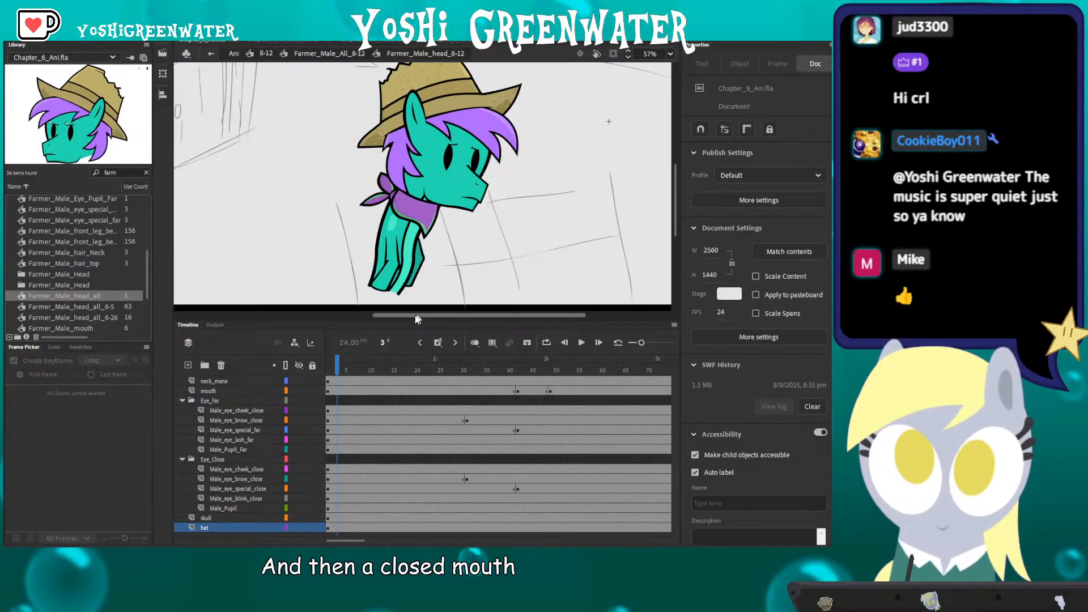
mouse_move(297, 314)
left_mouse_down()
mouse_move(430, 317)
mouse_move(381, 321)
mouse_move(354, 228)
left_mouse_up()
left_click_drag(336, 540, 375, 530)
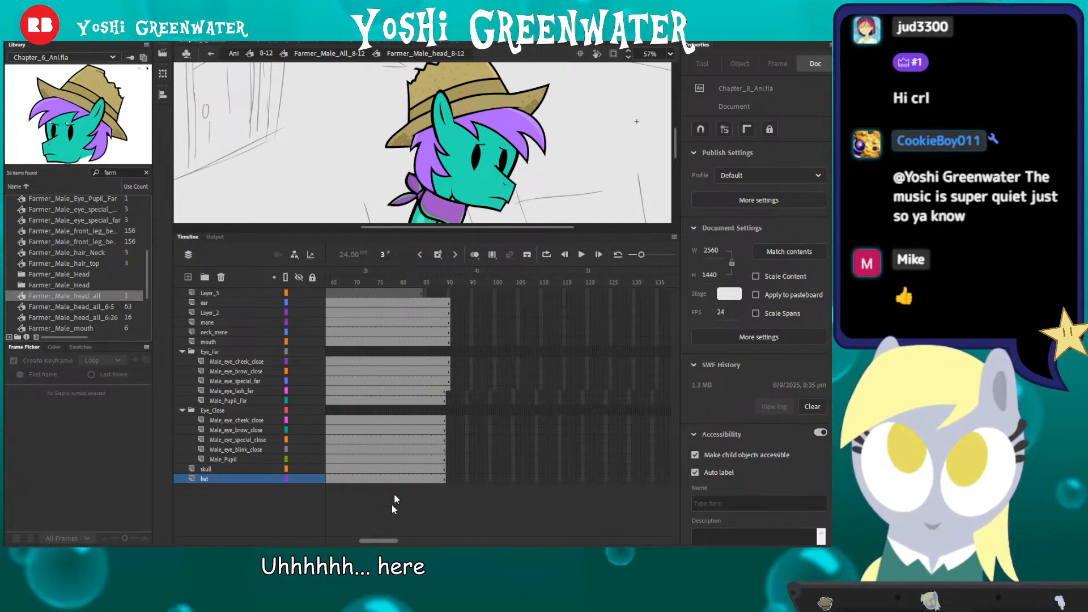
left_click_drag(467, 303, 545, 542)
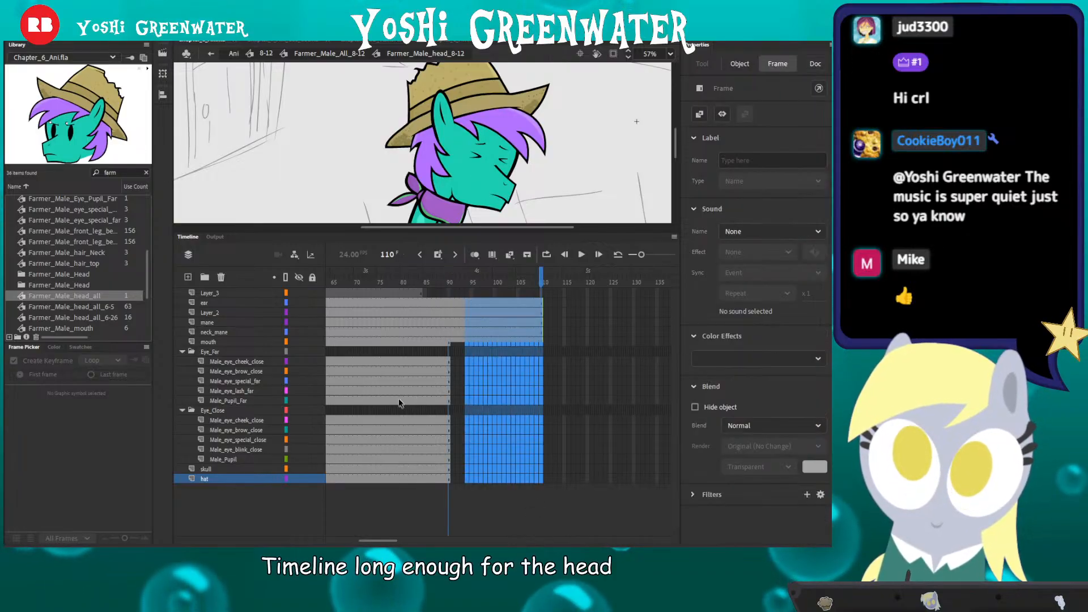
key("F5")
Step: Return to the full character symbol and resynchronize the Male_Head frames from 73 to 110 with the head symbol's timeline
double_click(330, 186)
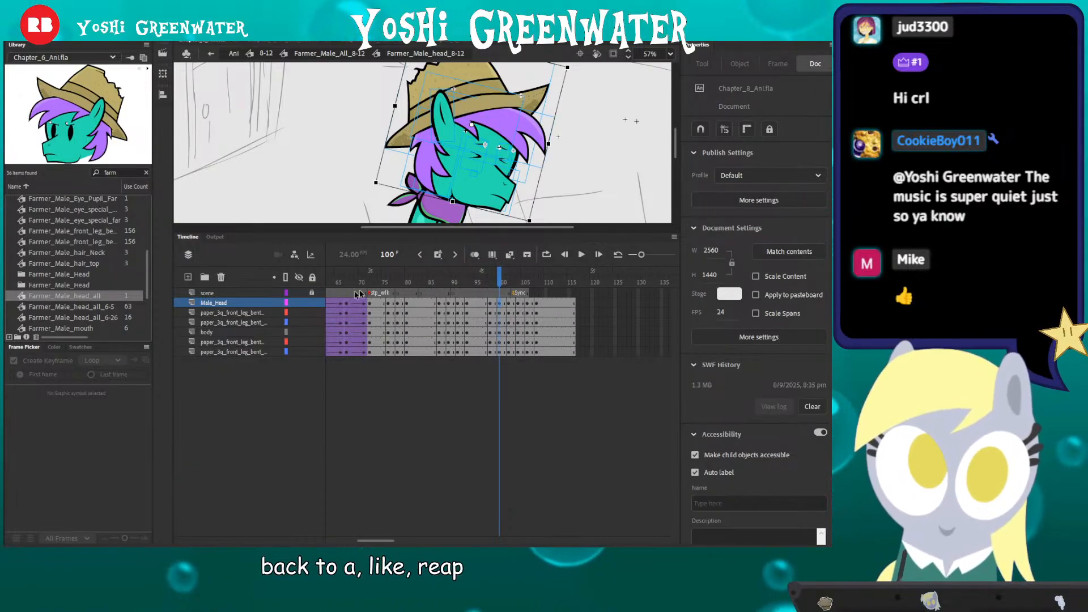
left_click_drag(376, 304, 547, 312)
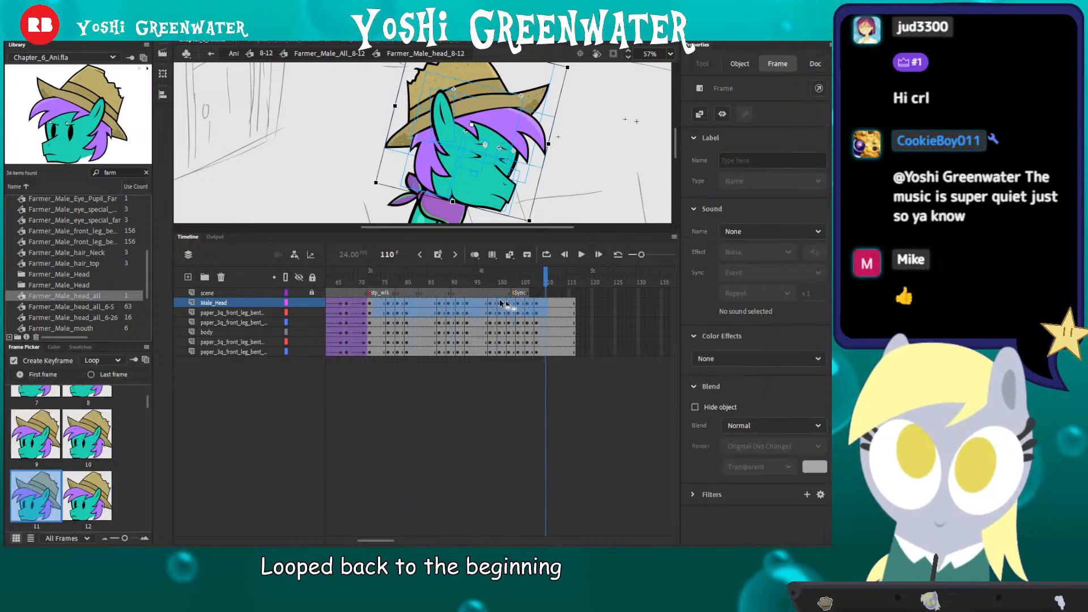
left_click(374, 275)
left_click_drag(378, 306, 545, 304)
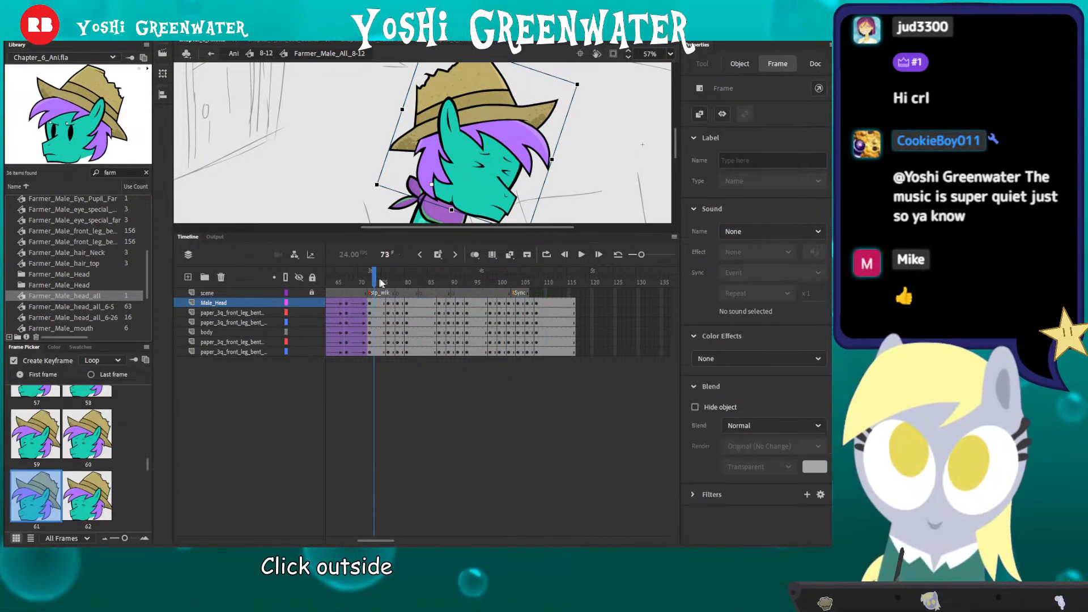
left_click_drag(380, 283, 501, 286)
Step: Inside the head symbol, mark frame 53 on Layer_3 and hold the open mouth until frame 53
double_click(458, 167)
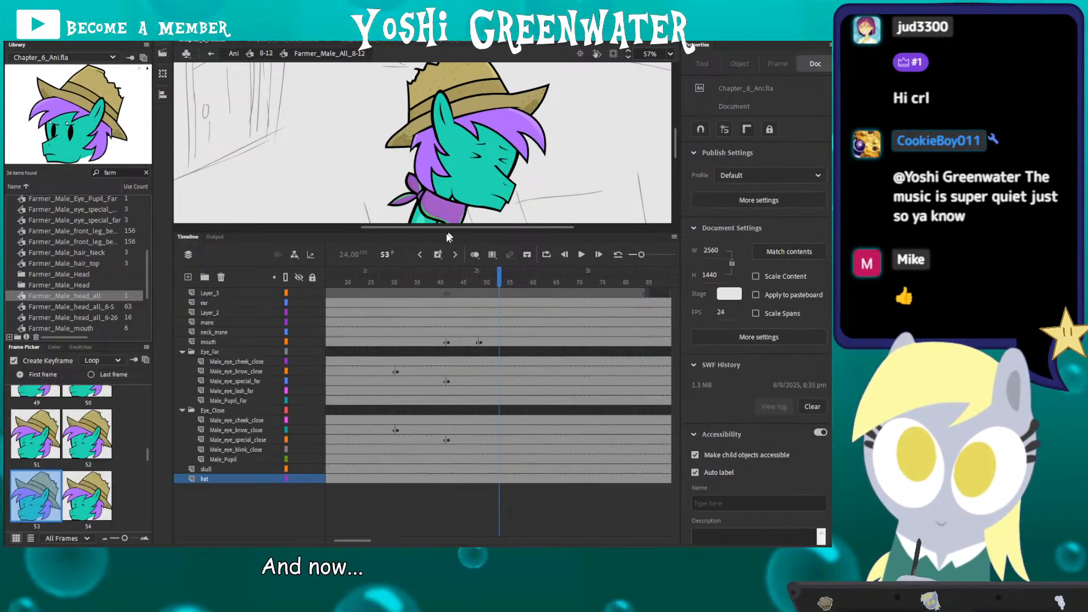
left_click(501, 294)
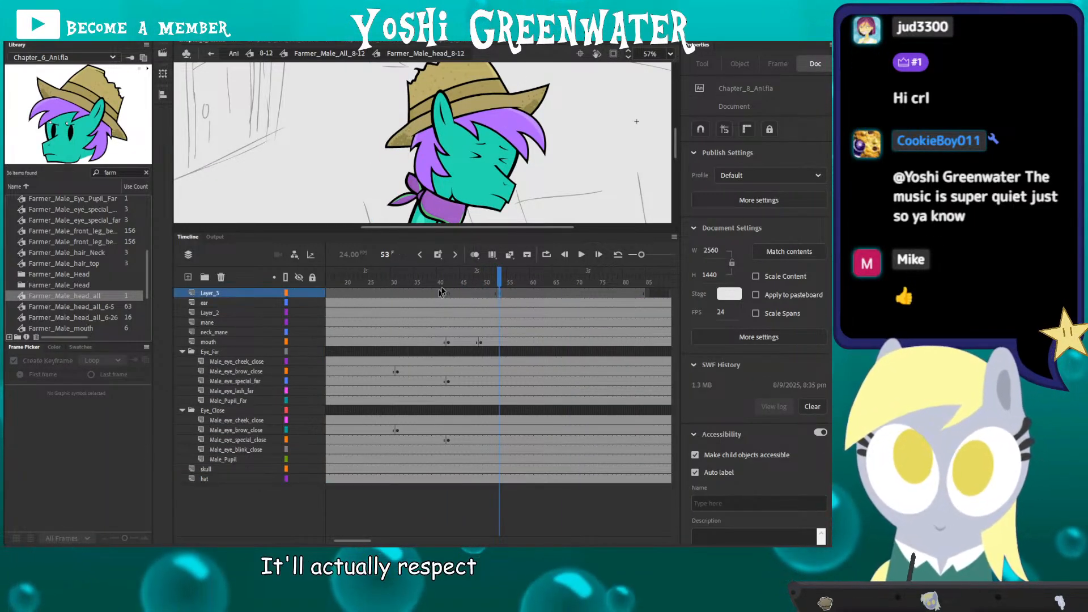
left_click(467, 281)
left_click(466, 341)
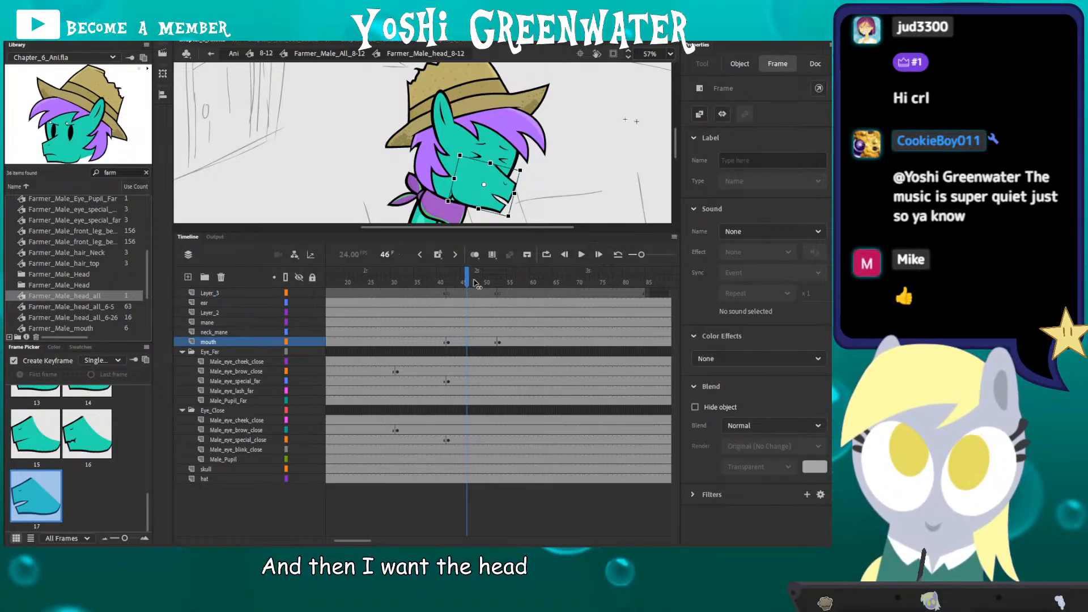
left_click_drag(474, 281, 498, 281)
Step: Save the file from the full character symbol and play back the walk stop from frame 70
double_click(362, 199)
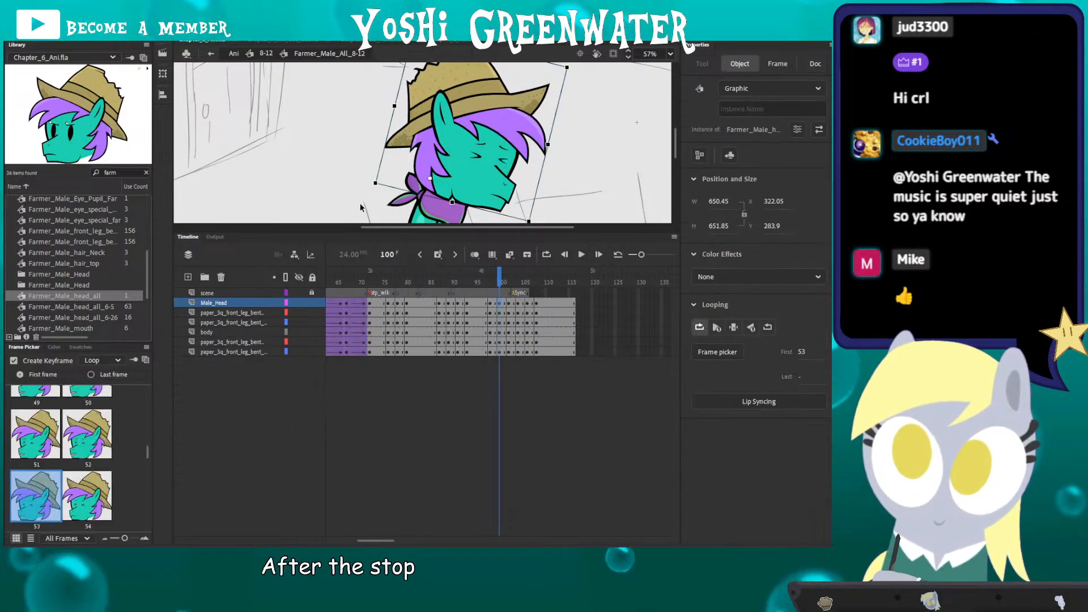
left_click_drag(380, 233, 398, 371)
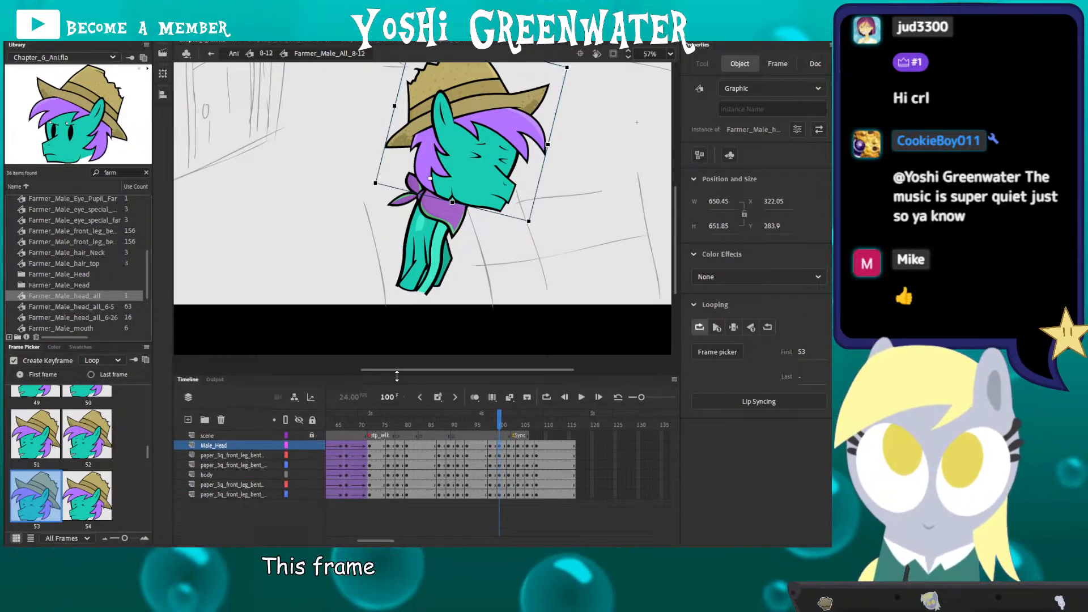
left_click(318, 325)
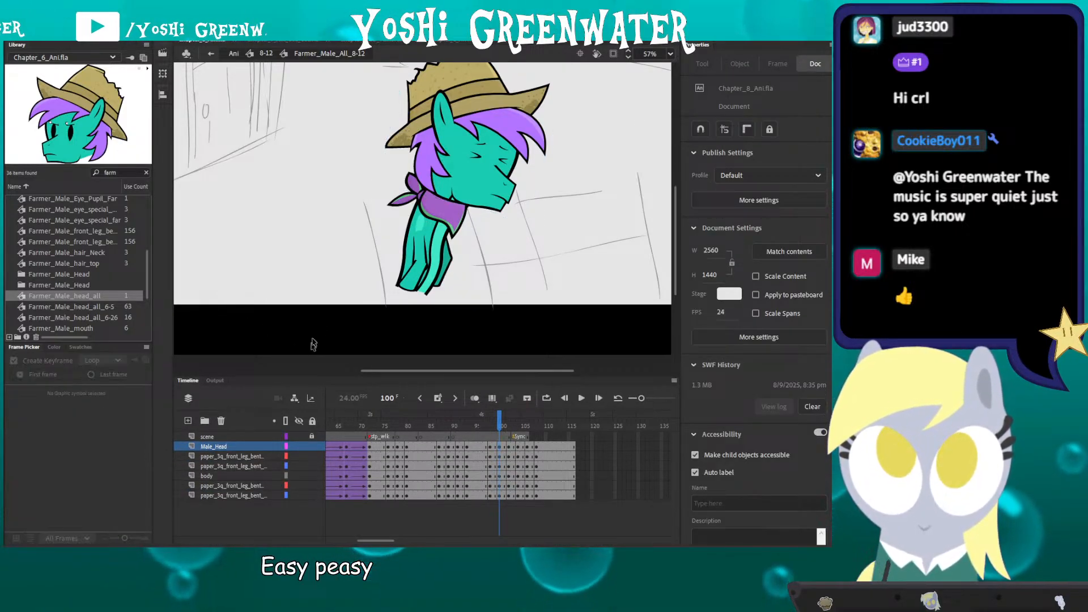
key("ctrl+s")
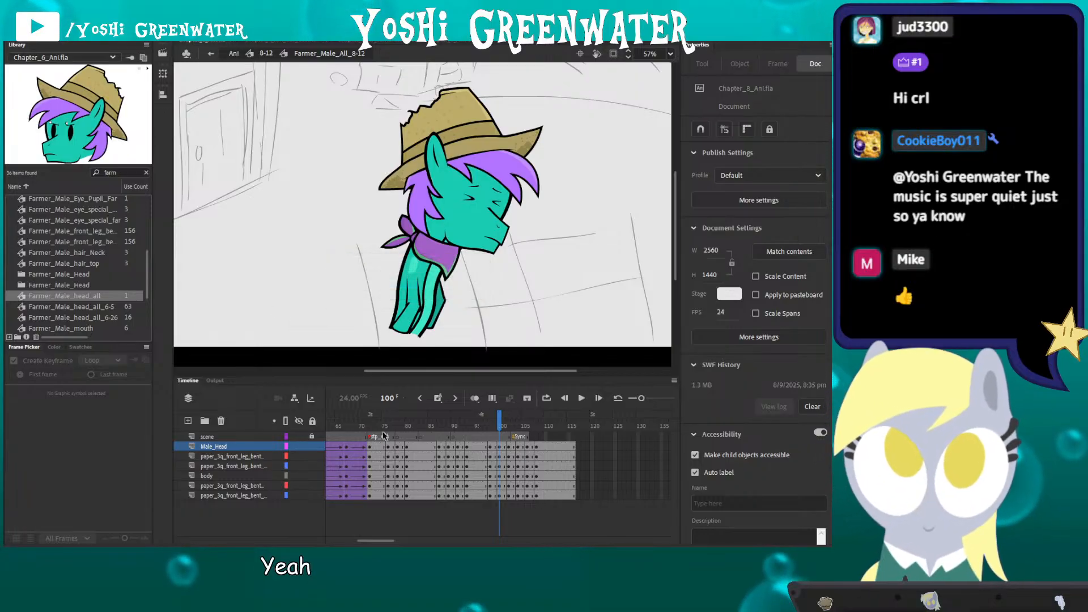
left_click(362, 425)
key("Return")
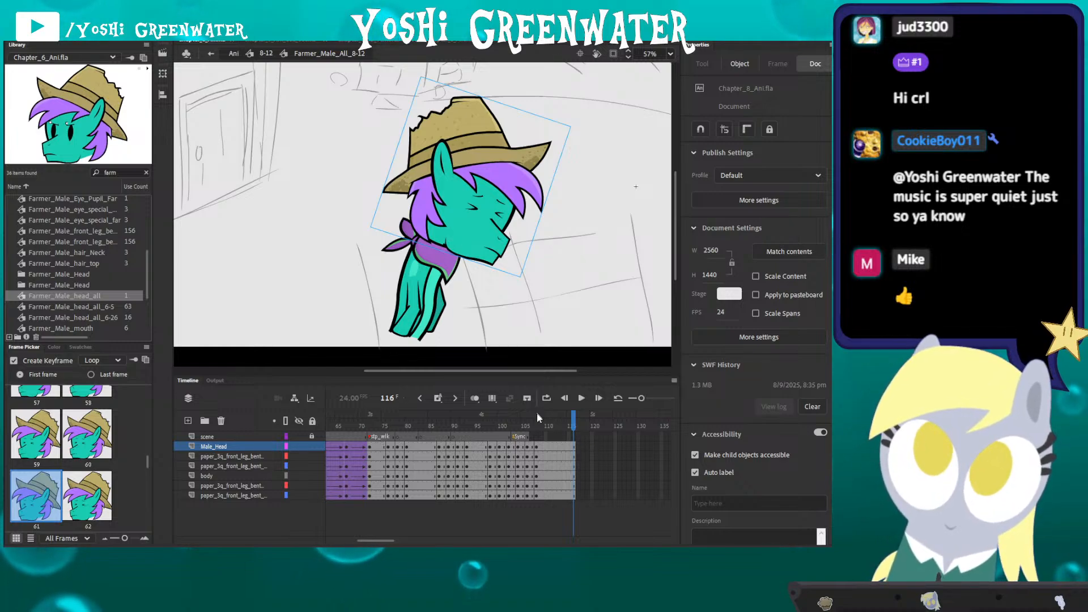
Step: Extend the scene layer and all head, body and leg layers to frame 120
left_click(502, 436)
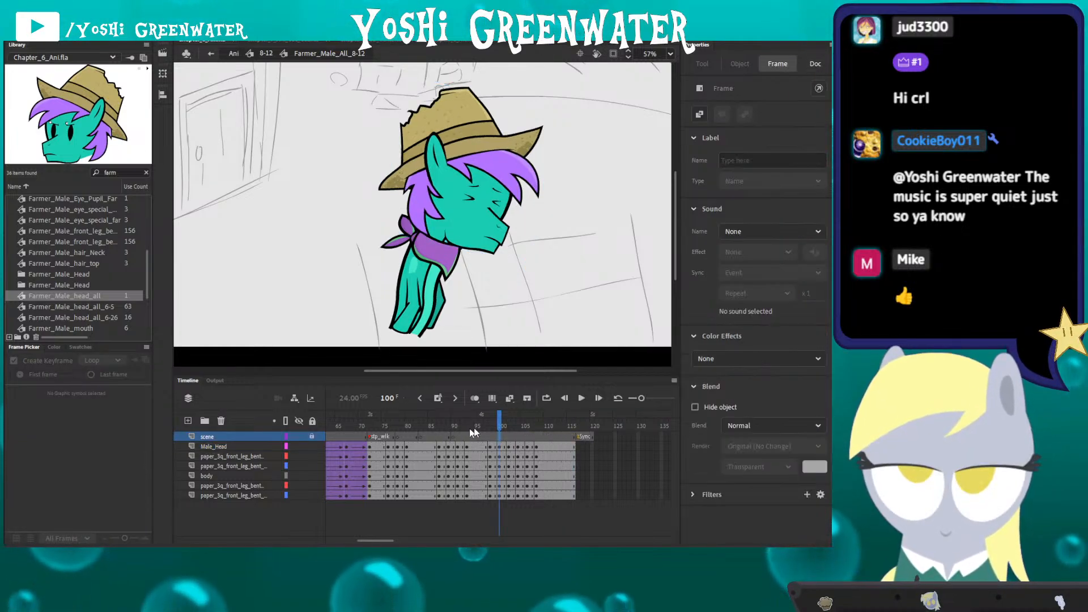
left_click(582, 426)
left_click_drag(584, 425, 592, 503)
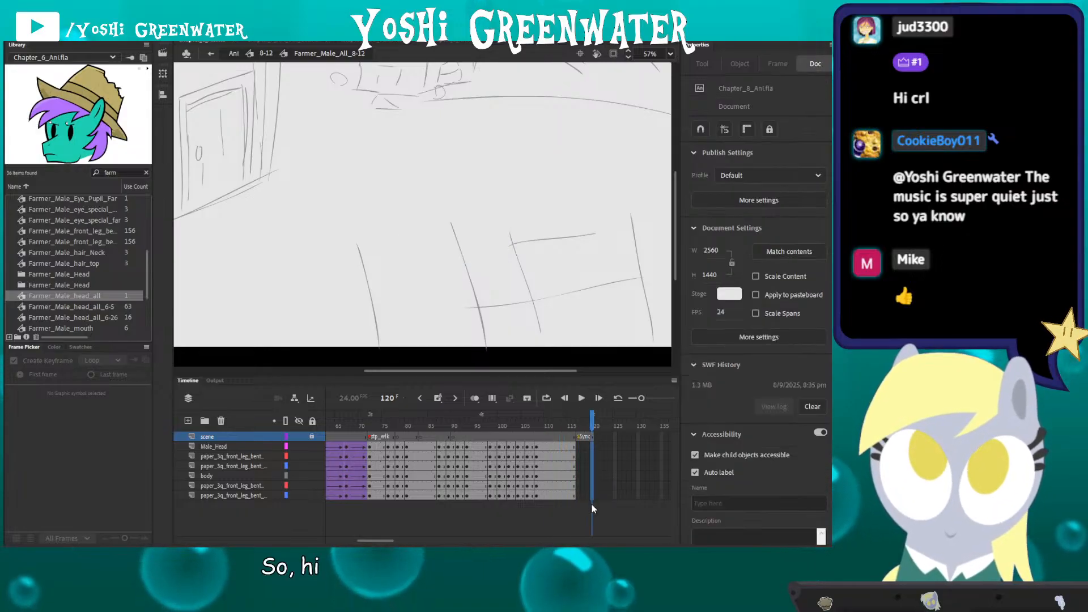
key("F5")
left_click_drag(555, 419, 590, 418)
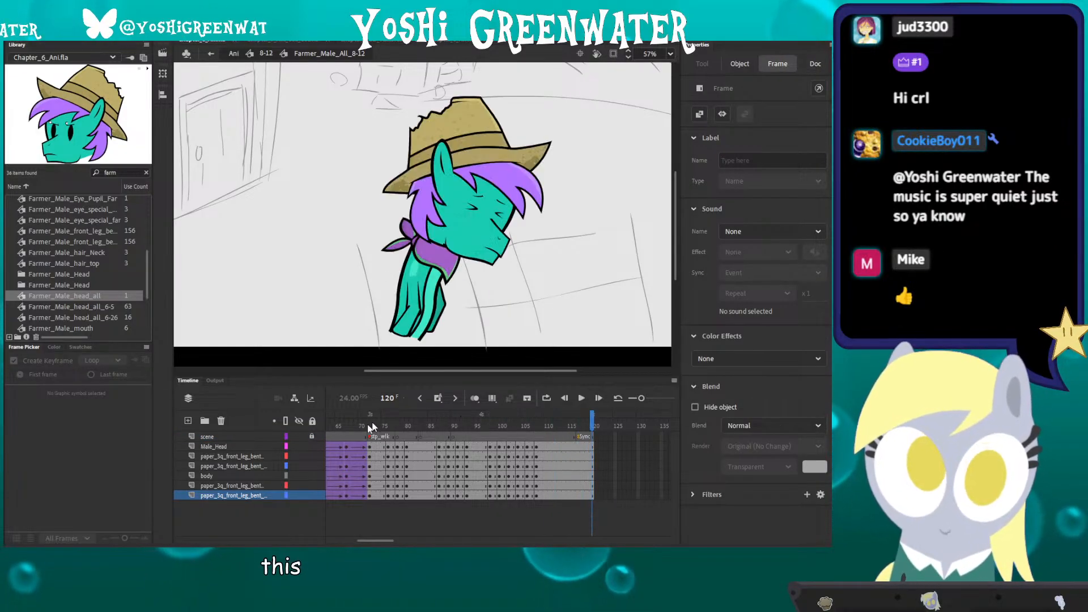
Step: Play back the walk and its stop, and examine the head motion leading up to frame 82
left_click_drag(369, 540, 356, 540)
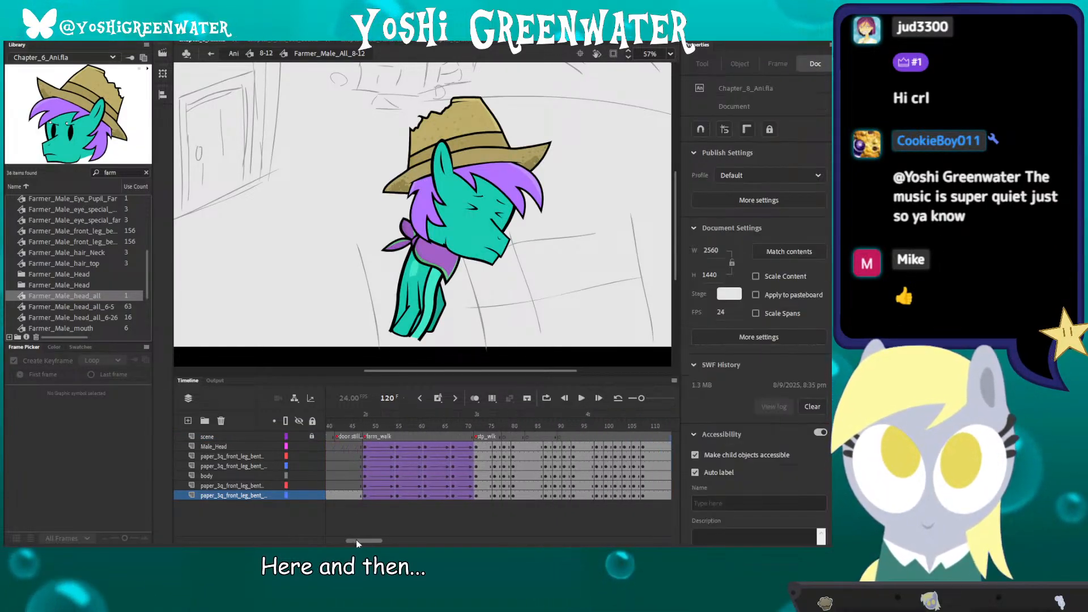
key("Return")
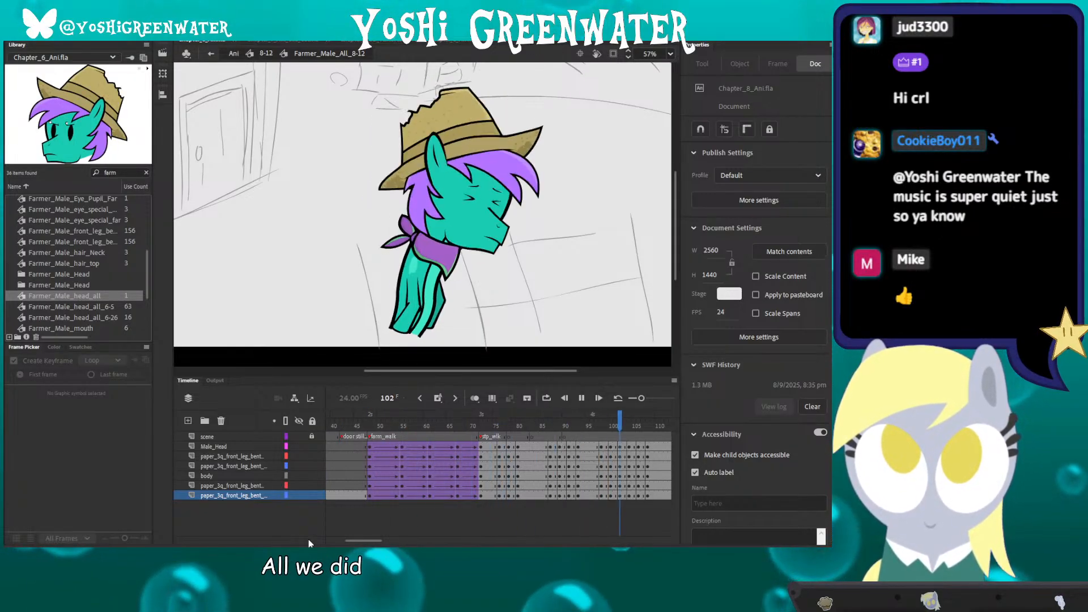
key("Return")
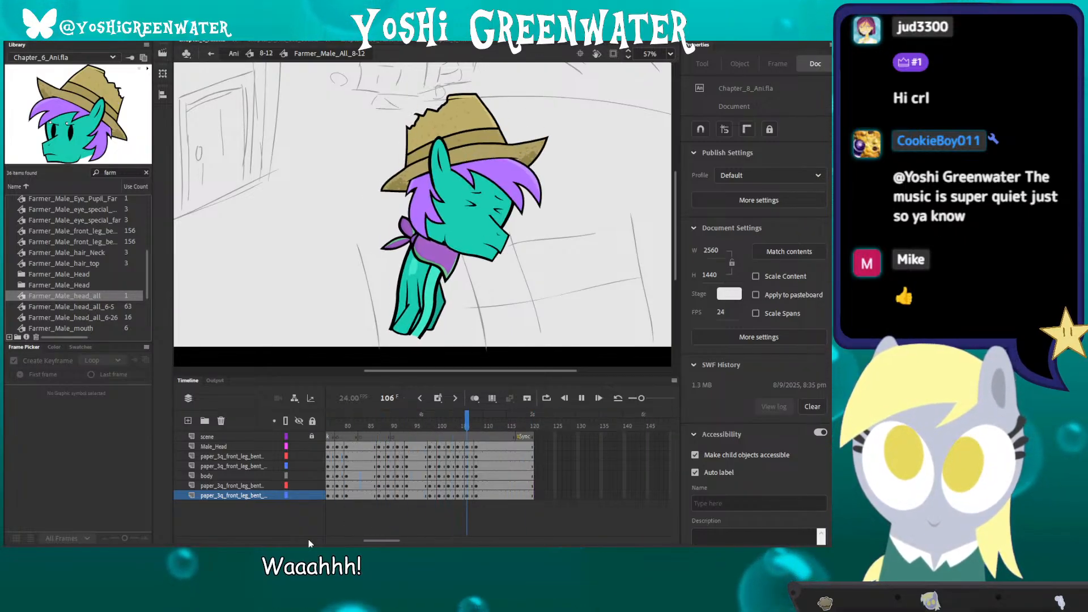
key("Return")
left_click(374, 426)
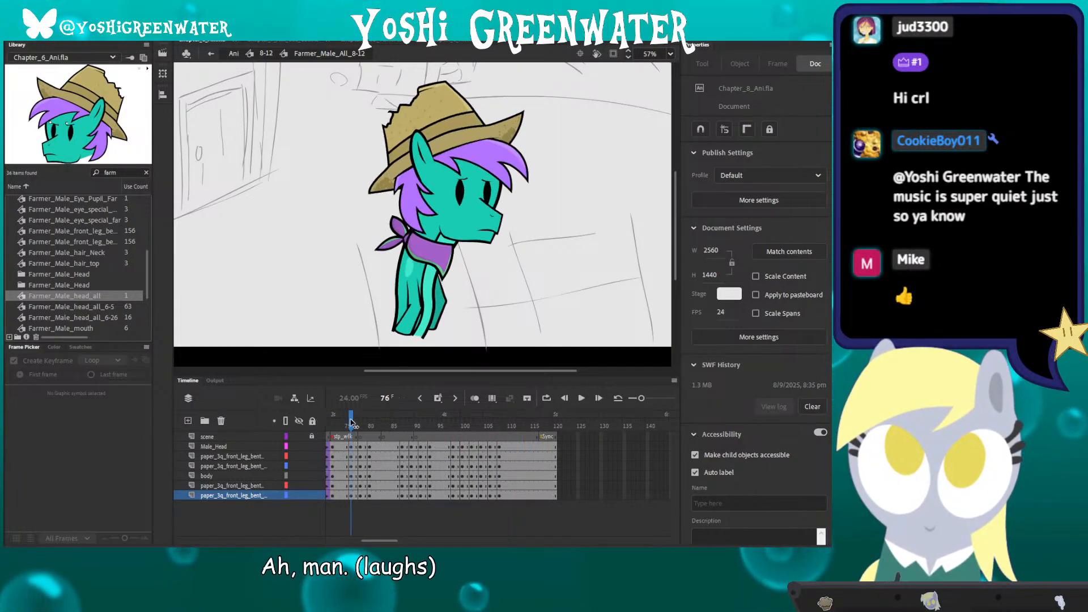
mouse_move(373, 426)
left_mouse_down()
mouse_move(346, 428)
mouse_move(376, 428)
left_mouse_up()
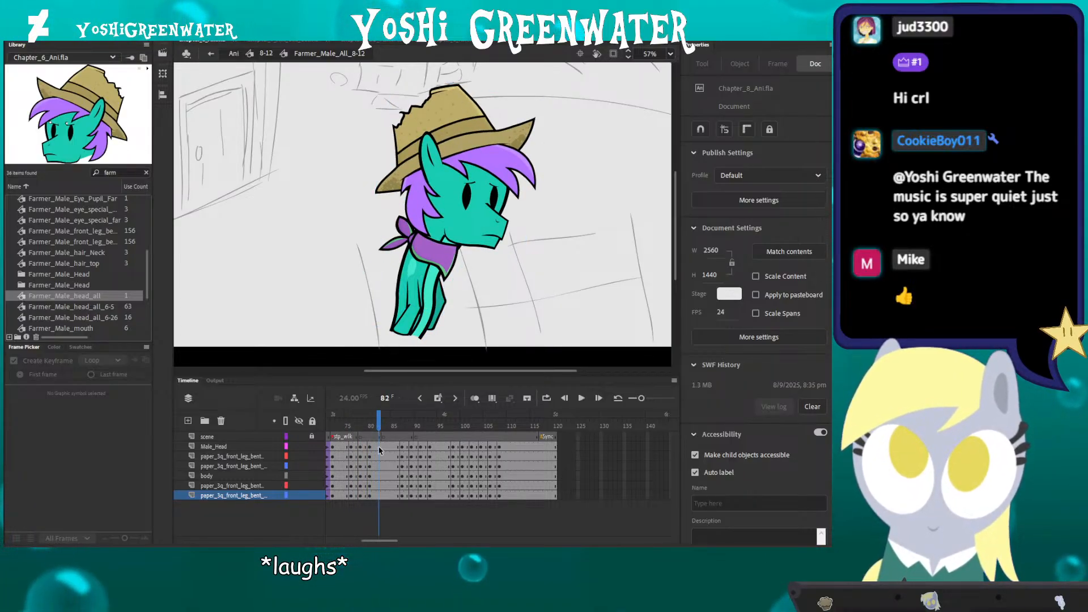
Step: Skew the whole pony very slightly to the right at frame 82 and review the motion from frame 72
left_click(379, 498)
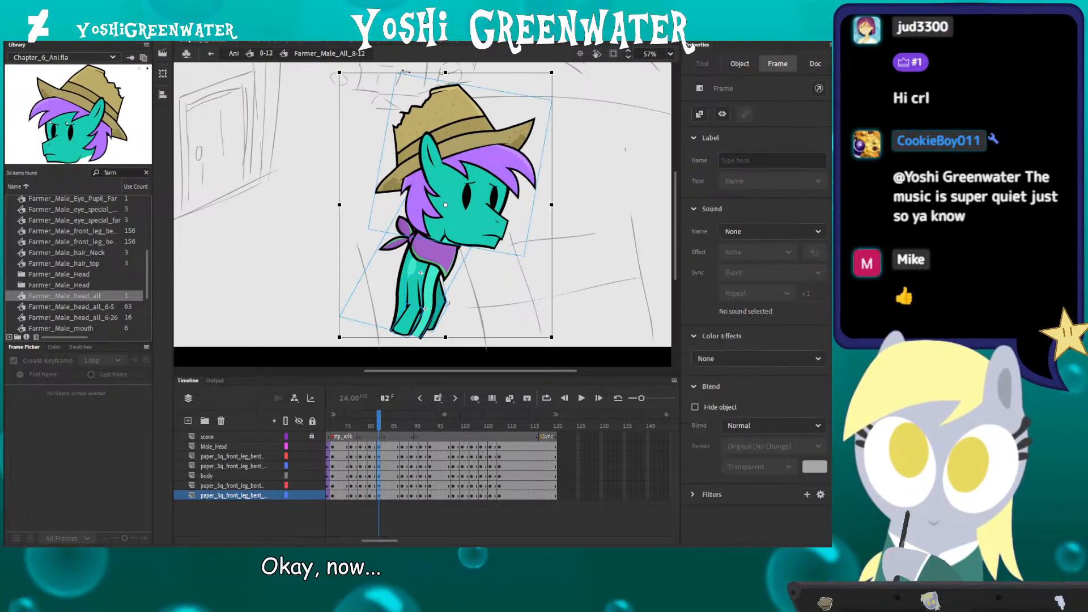
left_click_drag(405, 72, 407, 72)
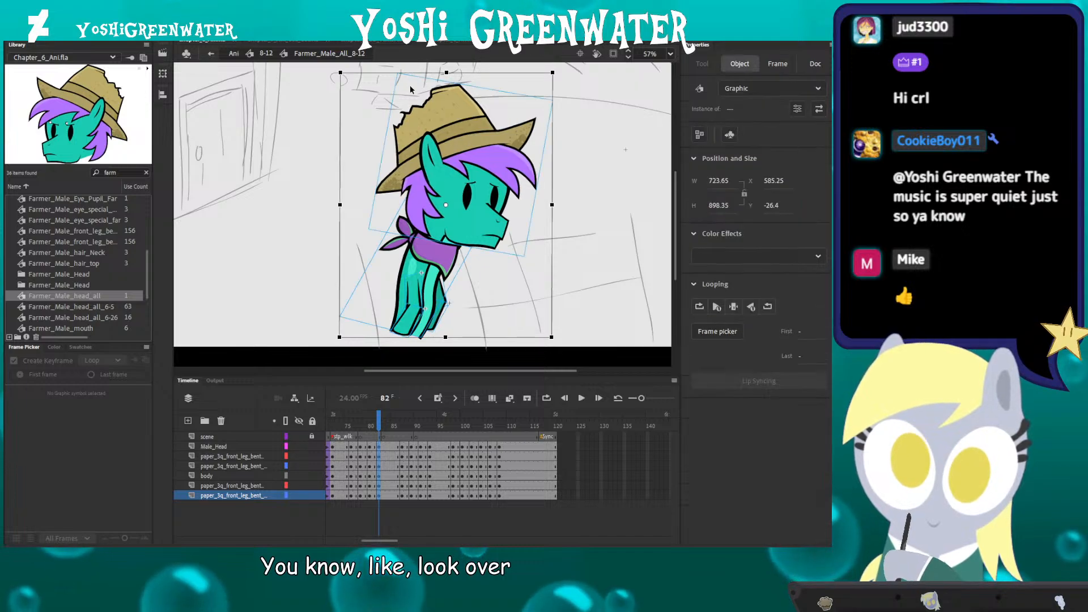
left_click(335, 424)
key("Return")
left_click_drag(335, 425, 380, 431)
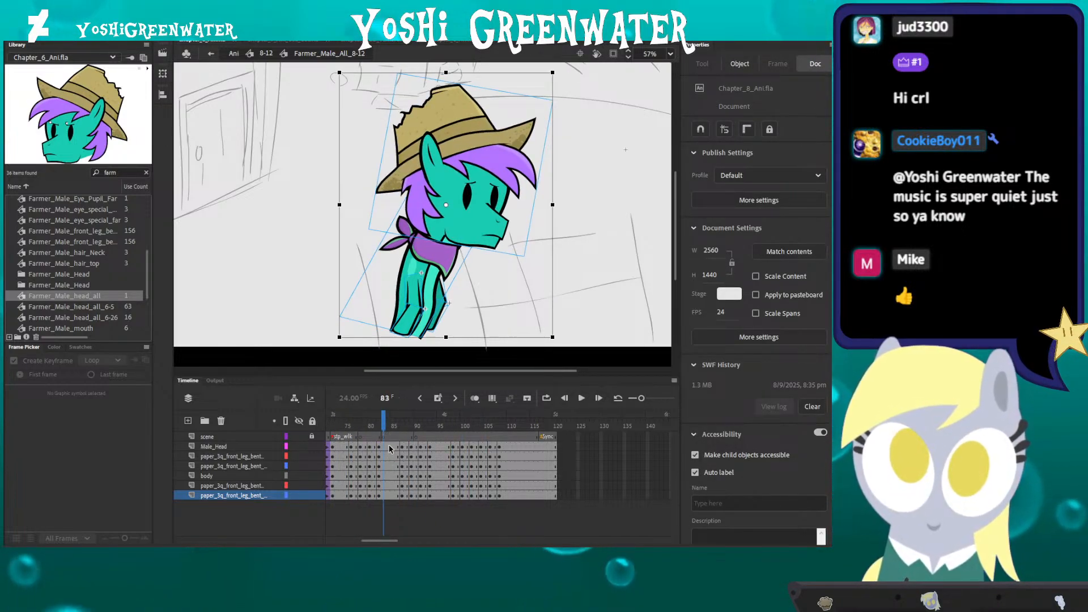
Step: Insert three frames at frame 84 on the head, body and leg layers, and lengthen the scene layer to match
left_click(388, 495)
key("F5")
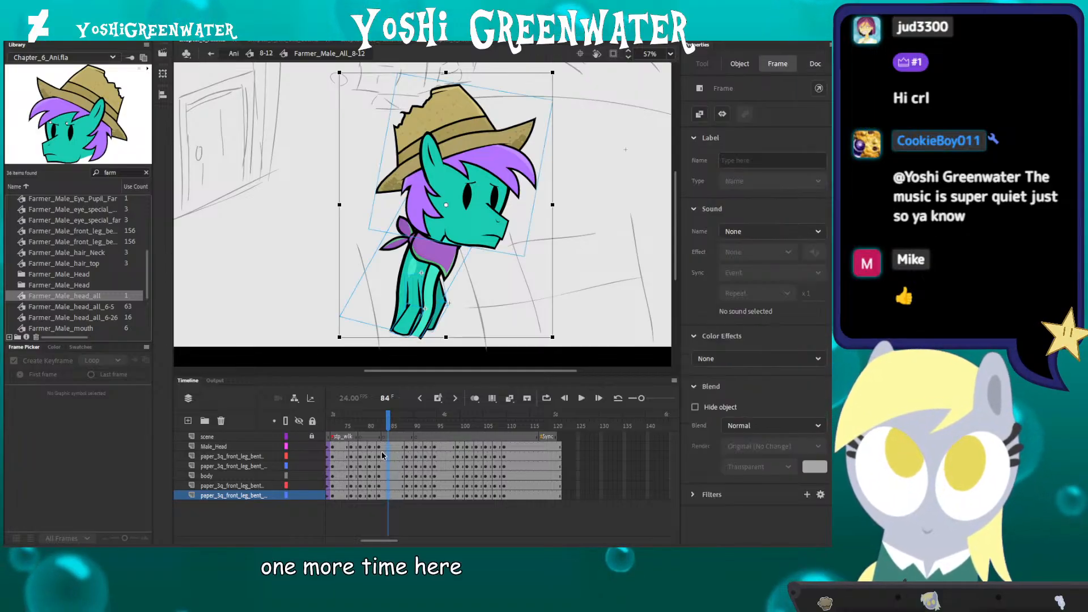
key("F5")
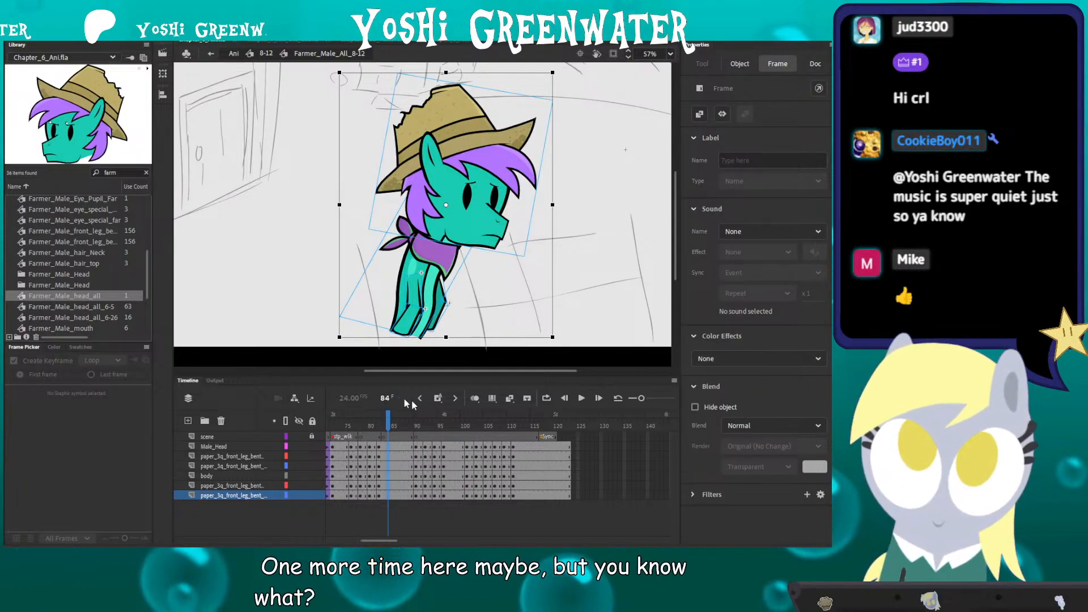
left_click_drag(384, 432, 529, 437)
left_click(530, 436)
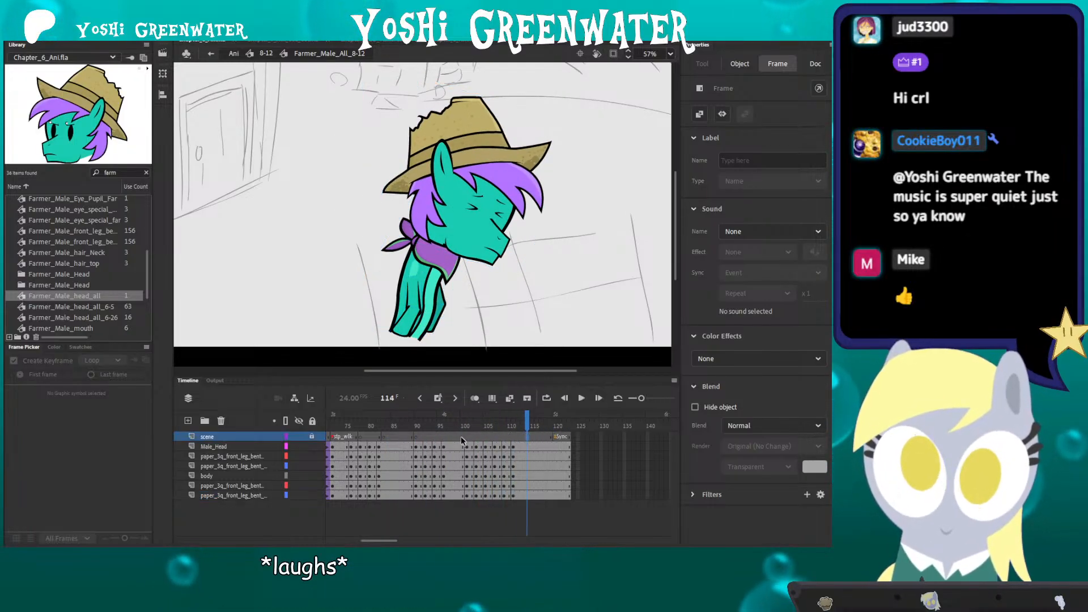
Step: Resynchronize the Male_Head frames from 73 to 113 with the head symbol and check them up to frame 90
left_click(379, 426)
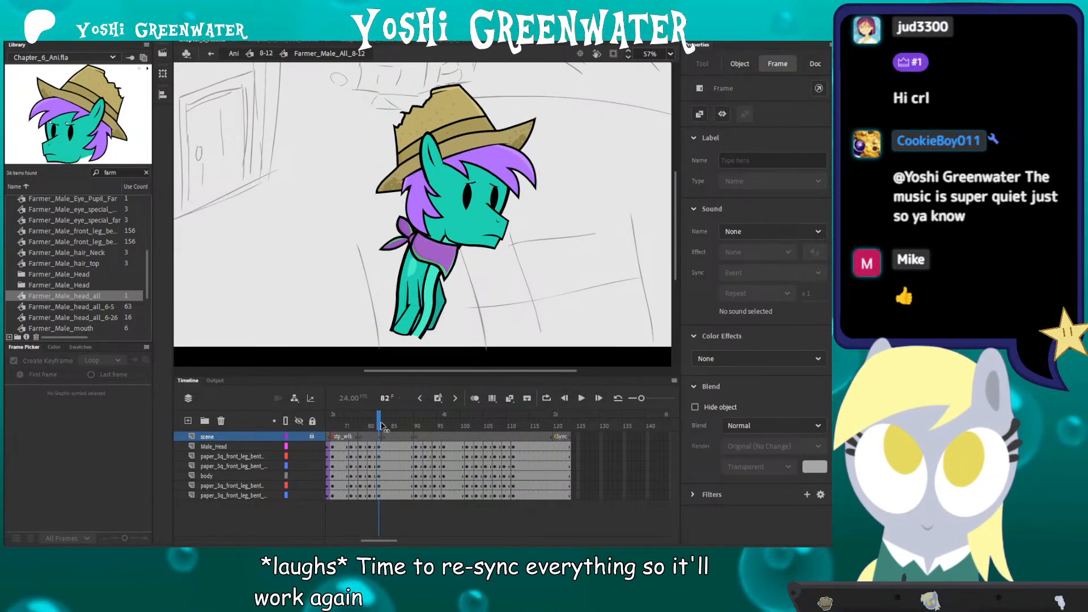
left_click_drag(338, 447, 523, 446)
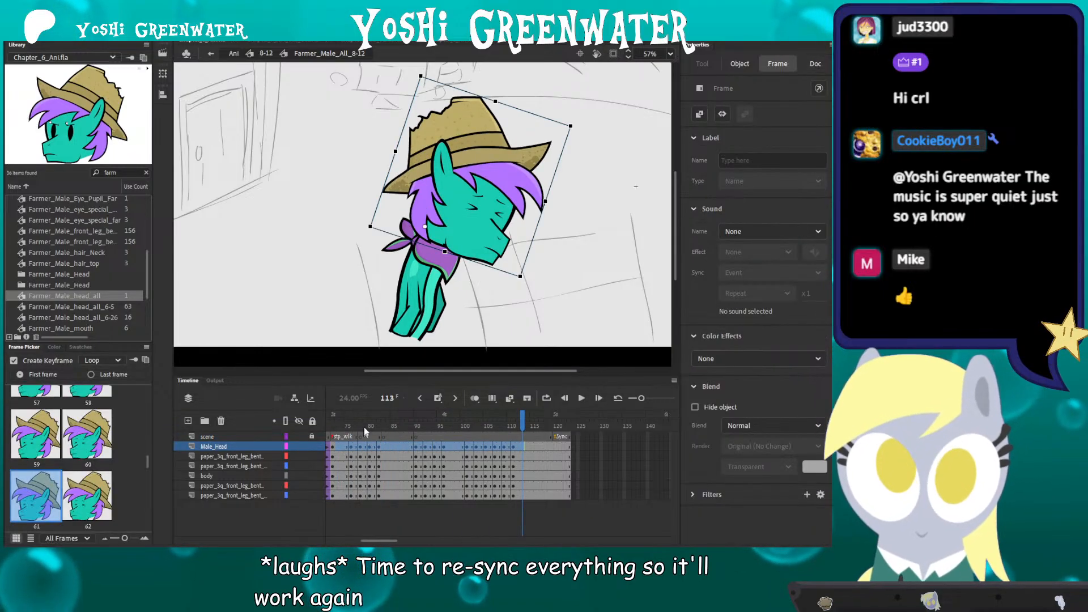
left_click_drag(350, 424, 415, 424)
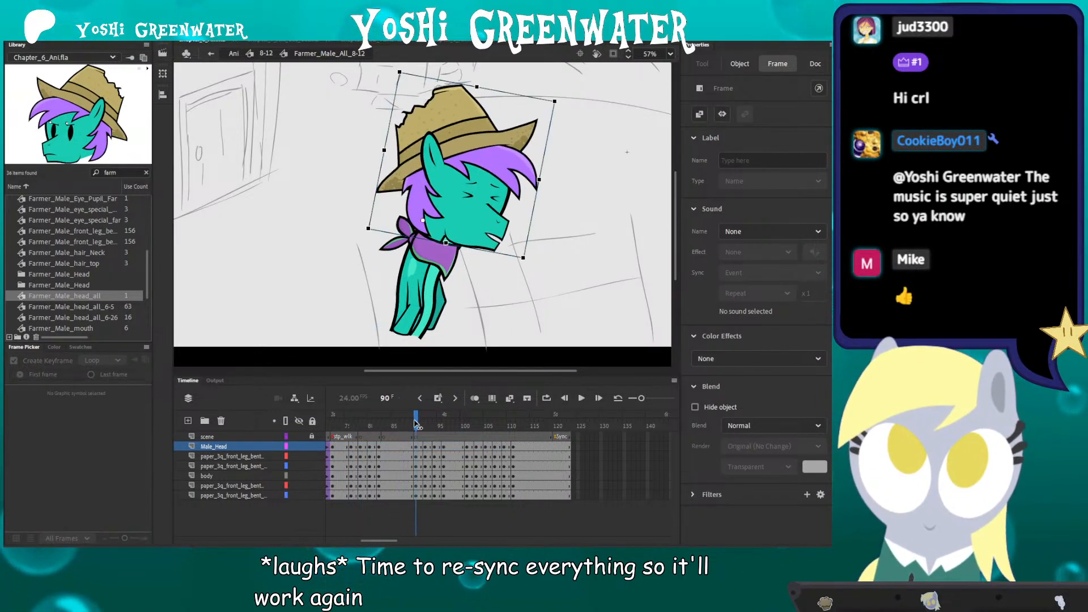
Step: Open the head symbol and examine the closed-eye and mouth keyframe timing around frames 37 to 43
left_click(442, 195)
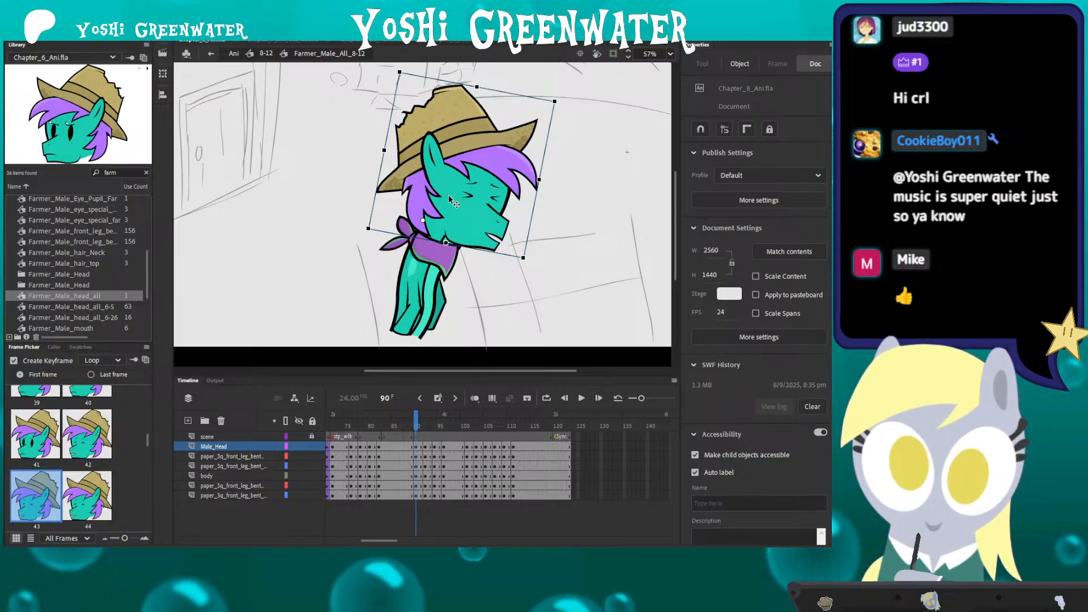
double_click(451, 199)
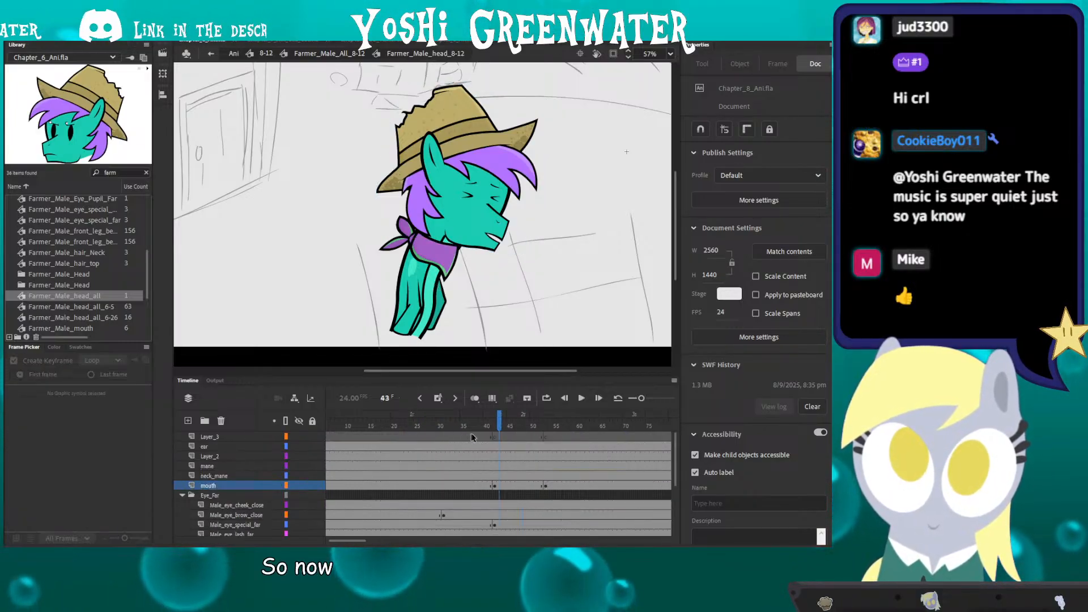
left_click_drag(468, 374, 453, 197)
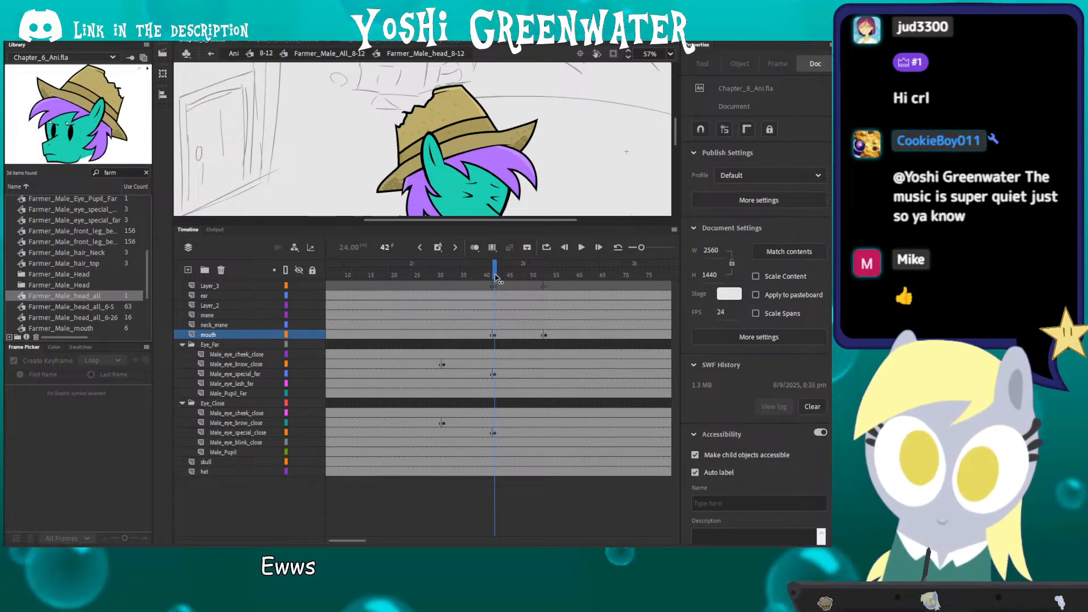
left_click(470, 472)
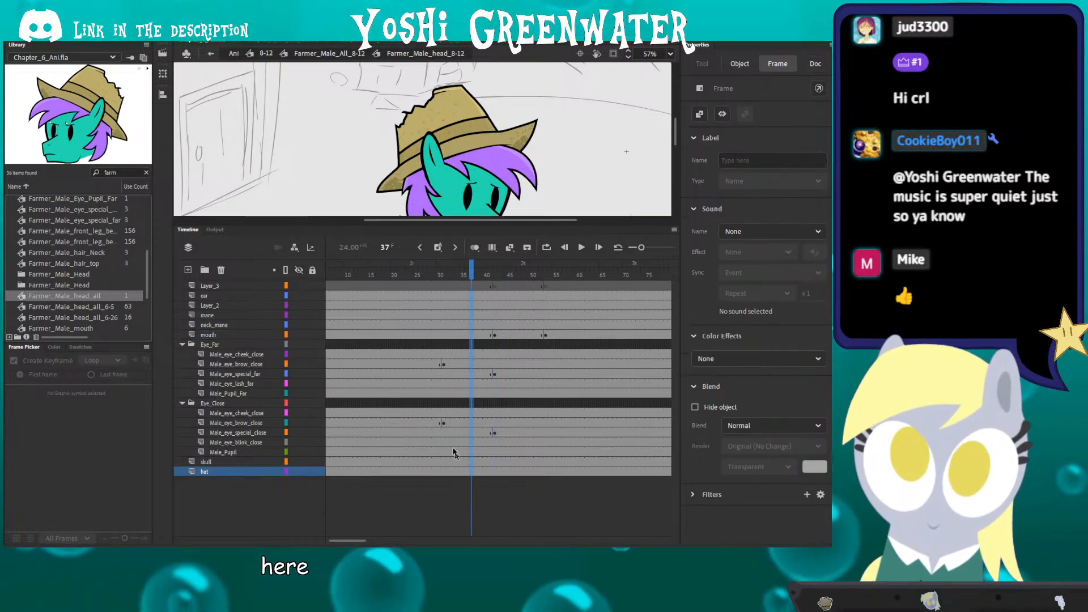
Step: Return to the full character symbol and play back the resynchronized walk stop from about frame 70
double_click(337, 181)
left_click(356, 221)
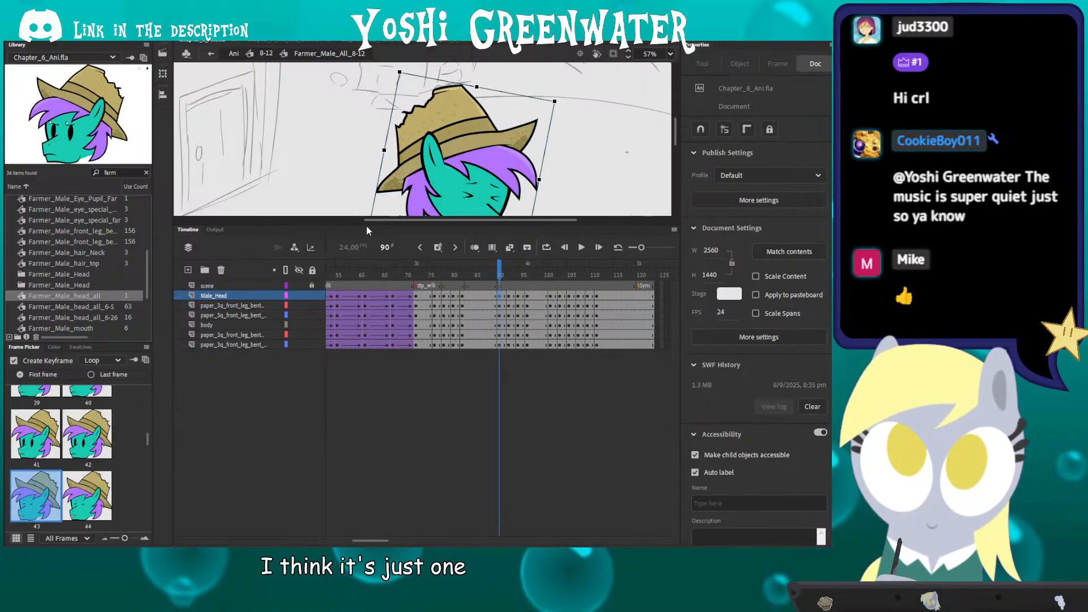
mouse_move(348, 224)
left_mouse_down()
mouse_move(506, 228)
mouse_move(496, 404)
left_mouse_up()
left_click_drag(360, 267, 308, 257)
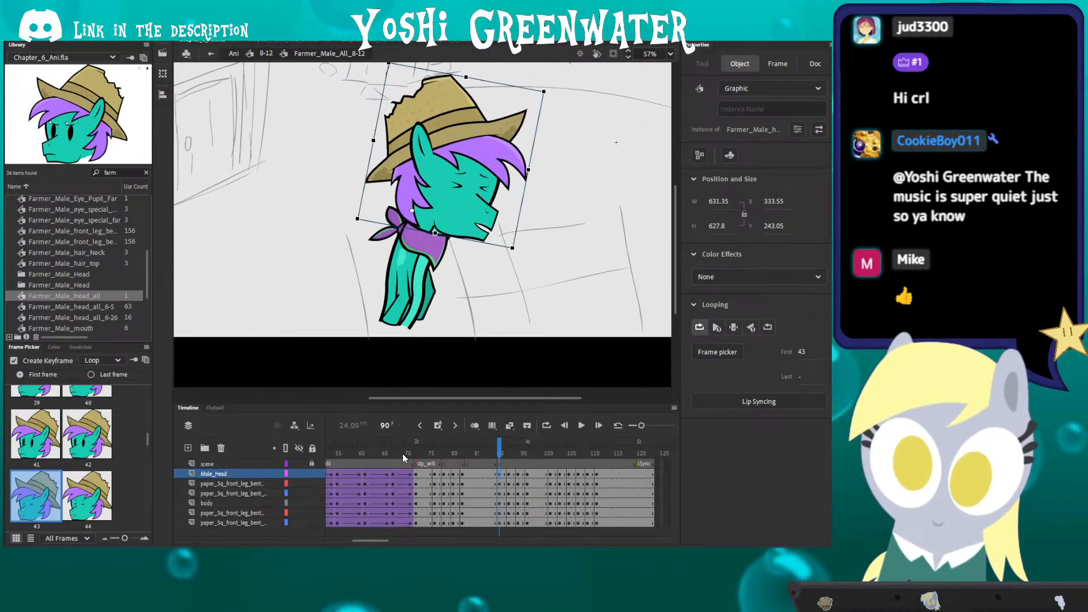
left_click(404, 453)
key("Return")
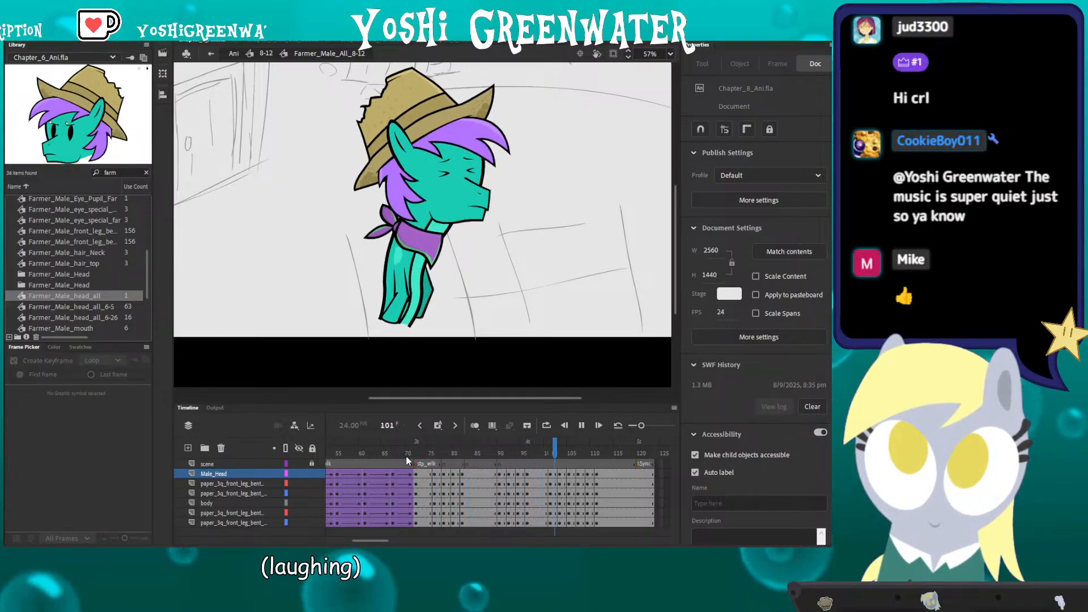
Step: Play back the farmer's walk stop through frame 123 and check the timing of its ending
key("Return")
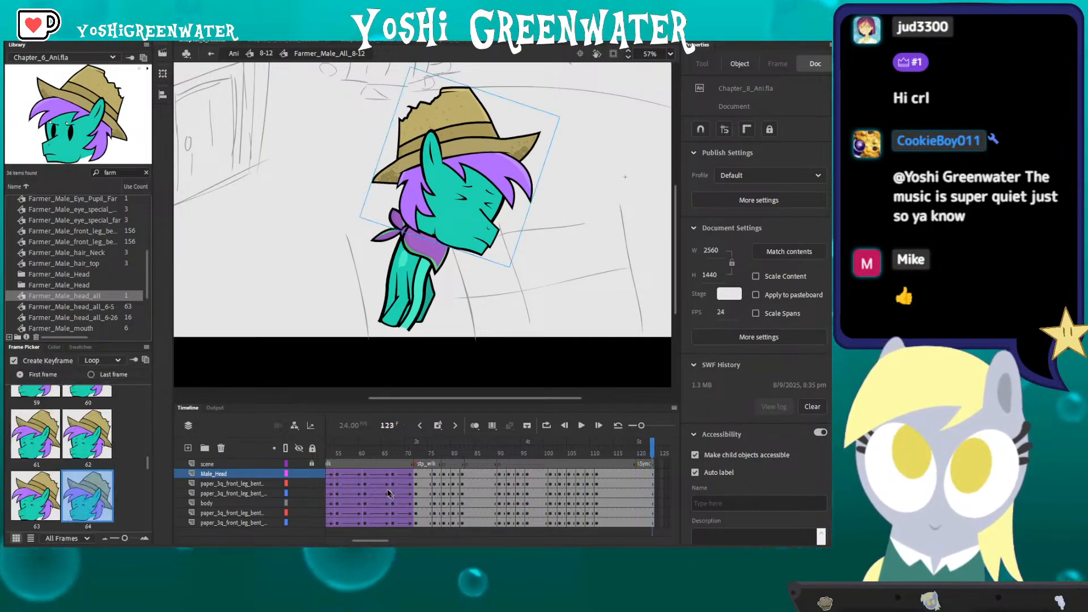
key("Return")
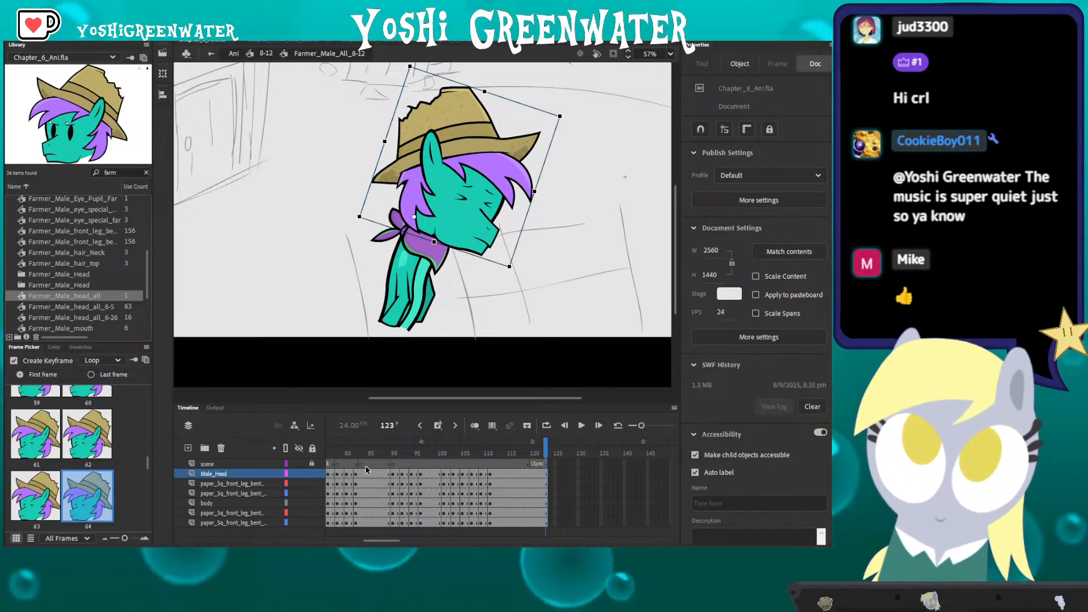
left_click_drag(519, 447, 546, 447)
left_click_drag(344, 404, 345, 393)
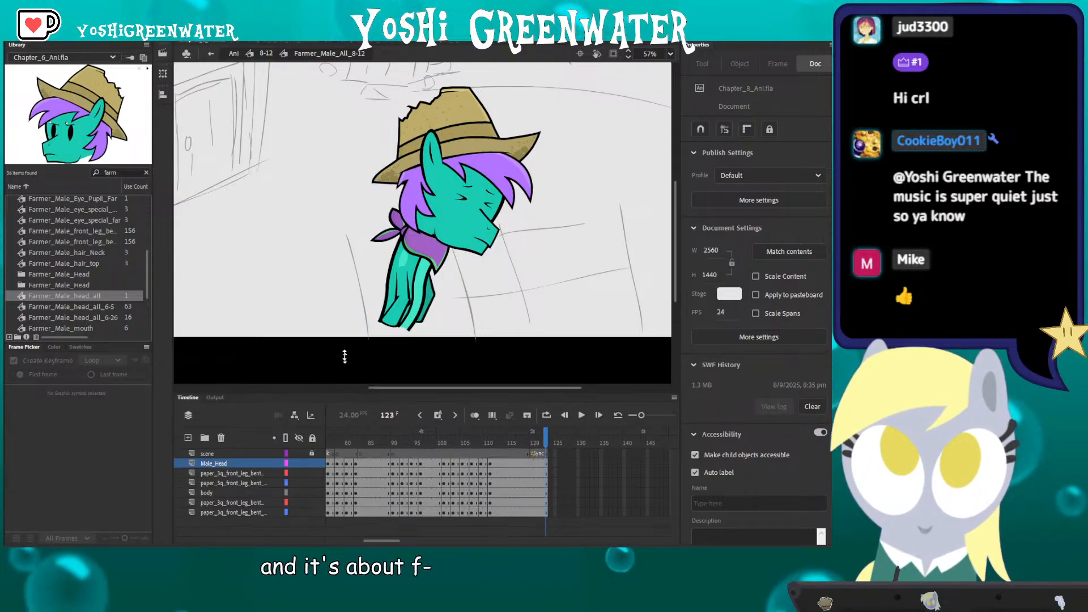
Step: Return to the 8-12 symbol with the stage fitted in view and review the farmer's stop against the storyboard layers
key("ctrl+2")
left_click(265, 54)
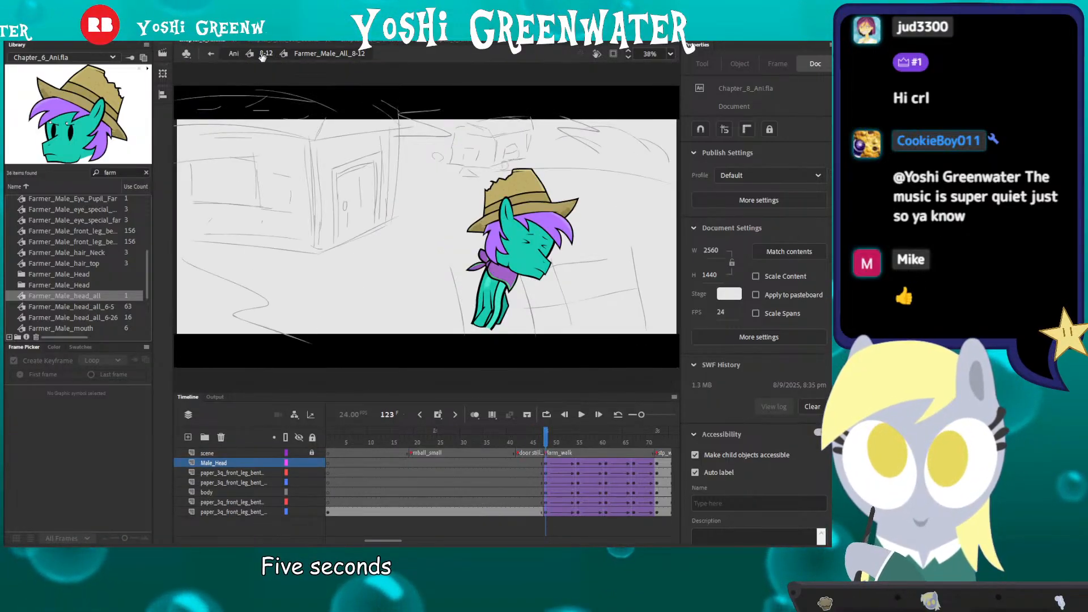
key("Return")
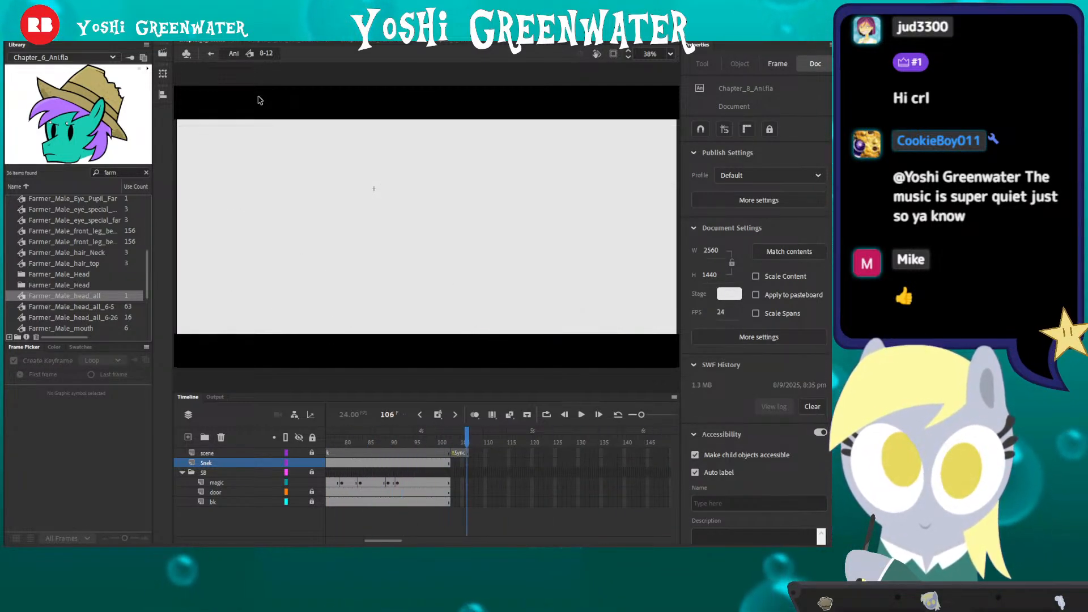
left_click(355, 443)
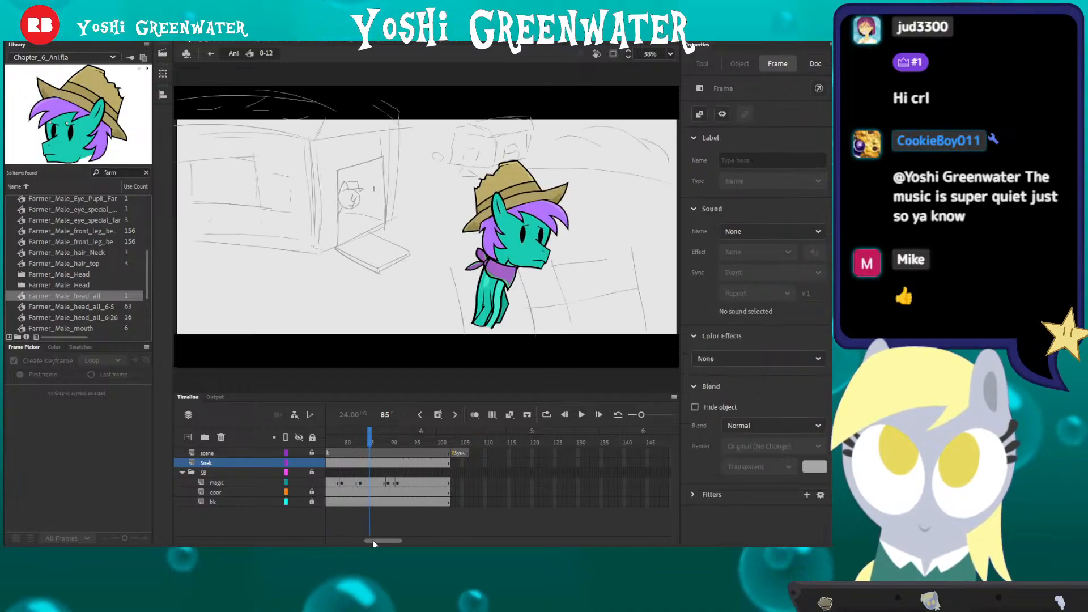
left_click_drag(373, 542, 360, 541)
left_click_drag(407, 441, 453, 442)
left_click_drag(373, 542, 376, 542)
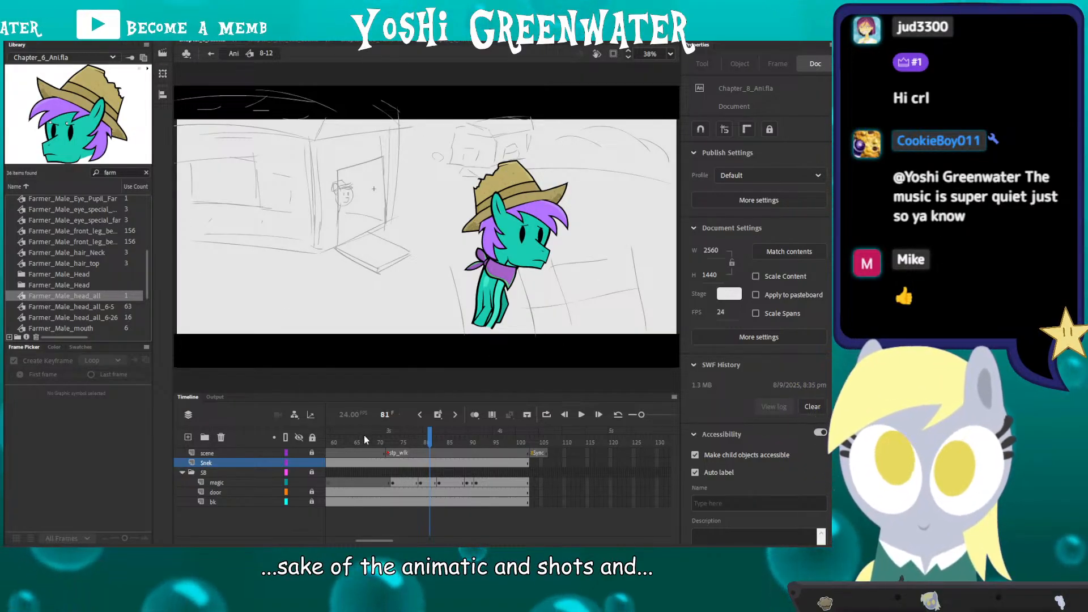
Step: Insert three frames at frames 74 to 76 across the scene, Snek and storyboard layers of 8-12
left_click(398, 443)
left_click_drag(400, 443, 410, 503)
key("F5")
left_click_drag(414, 444, 455, 444)
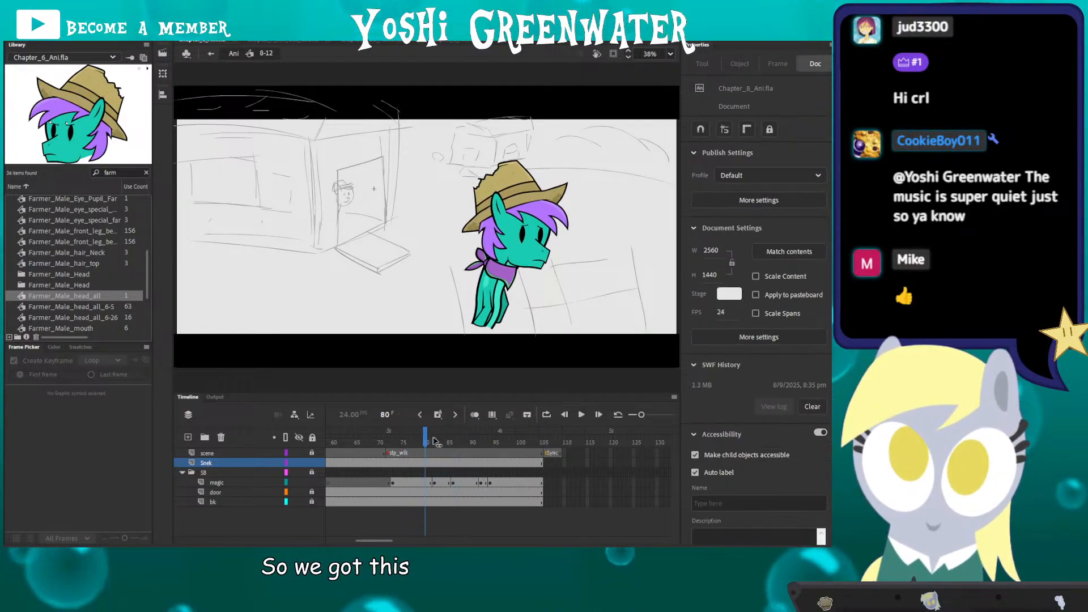
Step: Try to add two frames around frame 89 across the 8-12 layers
left_click_drag(460, 442, 483, 443)
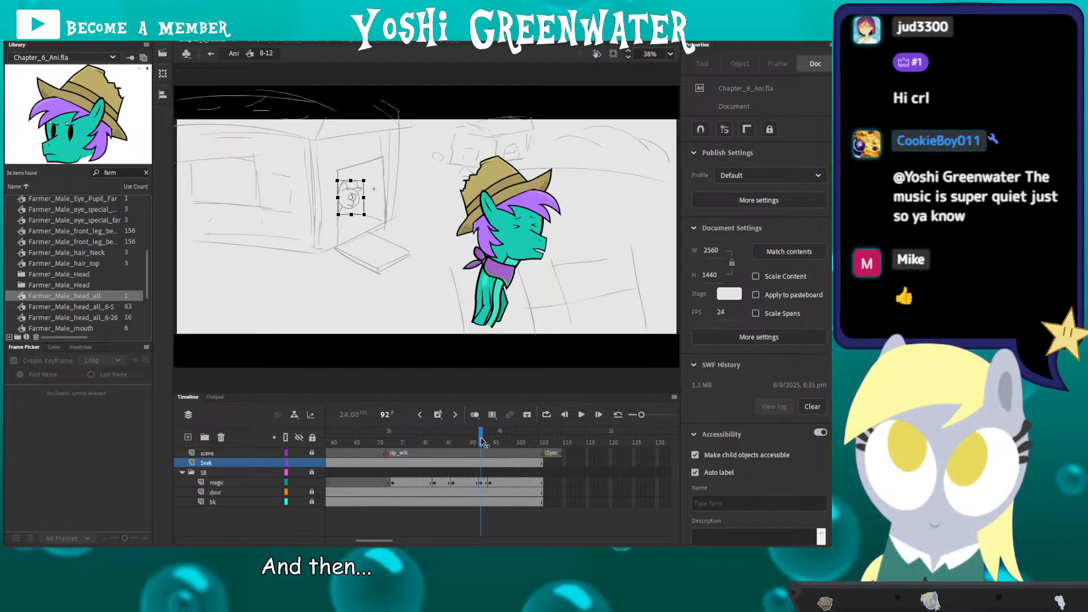
left_click(490, 442)
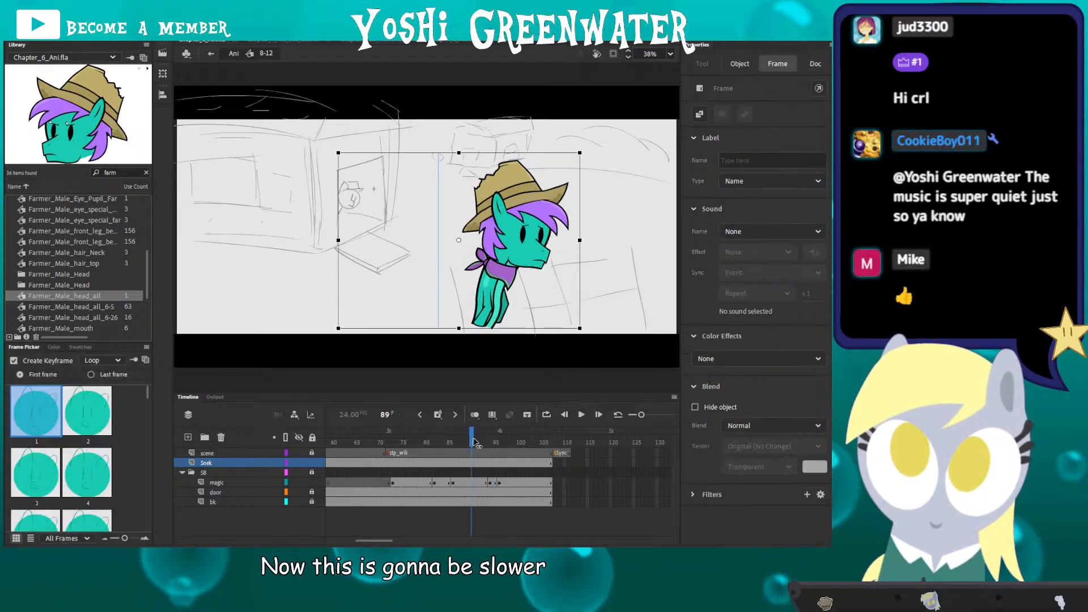
left_click(472, 444)
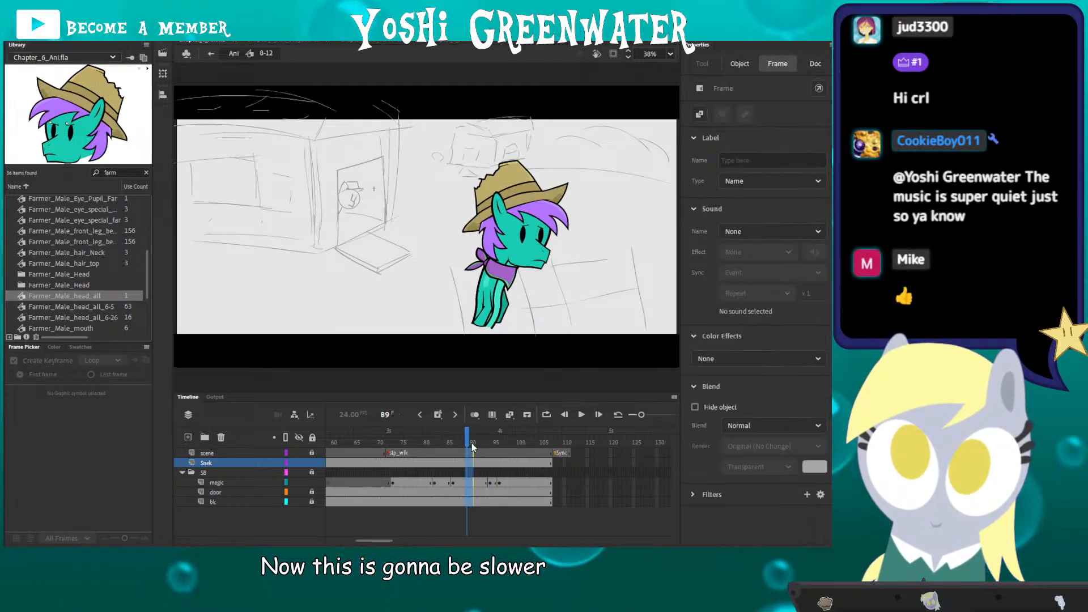
left_click_drag(471, 443, 481, 508)
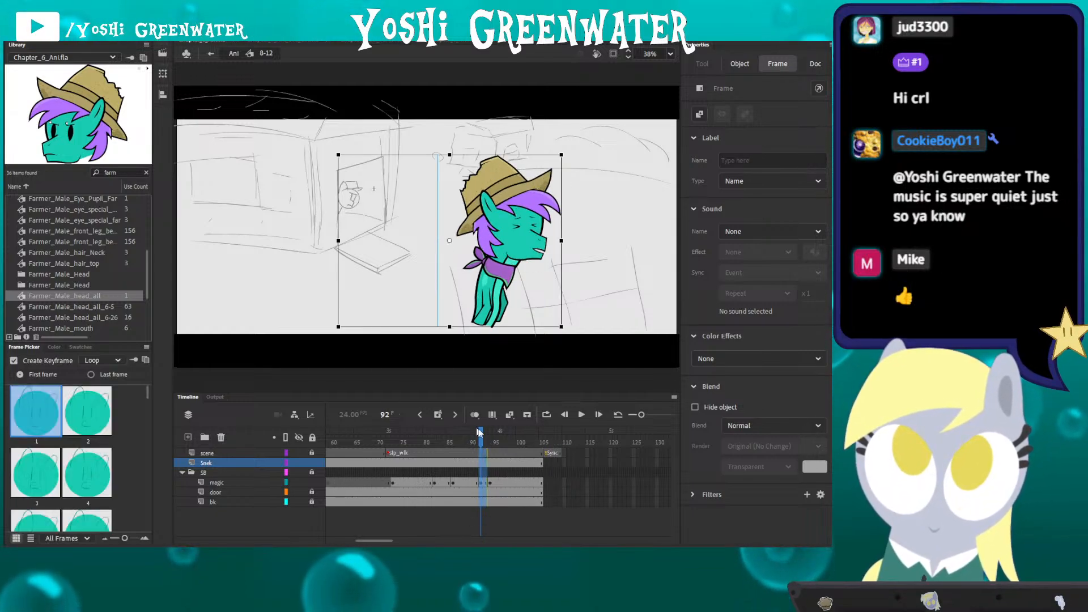
key("shift+F5")
Step: Insert frames at several points between about frames 92 and 116 across all 8-12 layers to lengthen the shot
left_click(492, 442)
left_click_drag(483, 462, 483, 502)
key("F5")
left_click(502, 442)
left_click_drag(503, 442, 523, 504)
key("F5")
key("F5")
left_click_drag(536, 442, 547, 502)
key("F5")
left_click_drag(568, 439, 591, 442)
key("F5")
left_click_drag(592, 463, 589, 507)
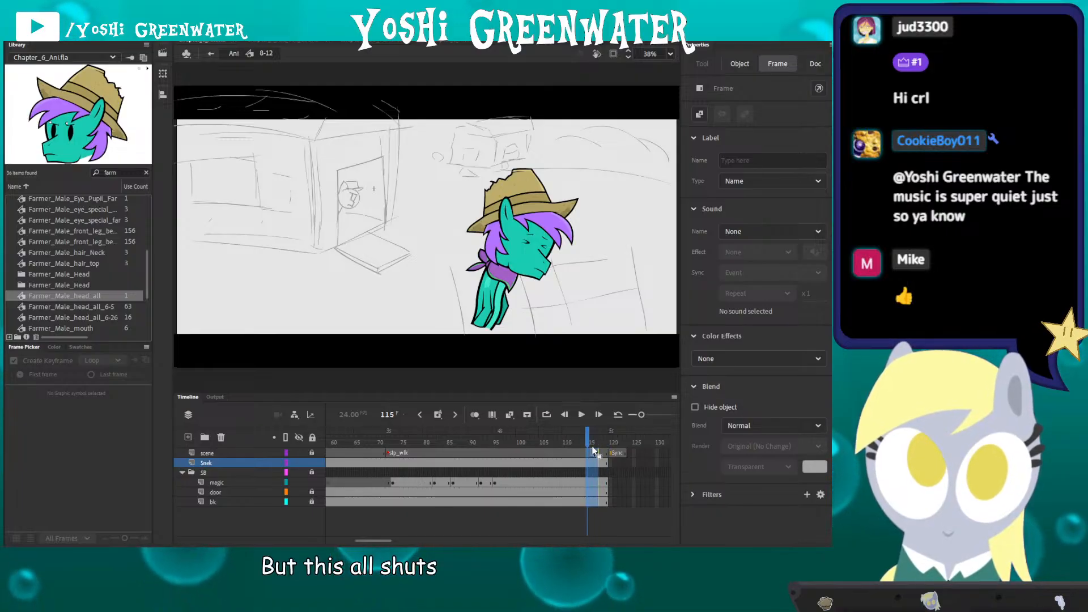
Step: Open the farmer character symbol from the shot's last frame and compare where its animation ends
left_click_drag(597, 441, 607, 441)
double_click(501, 298)
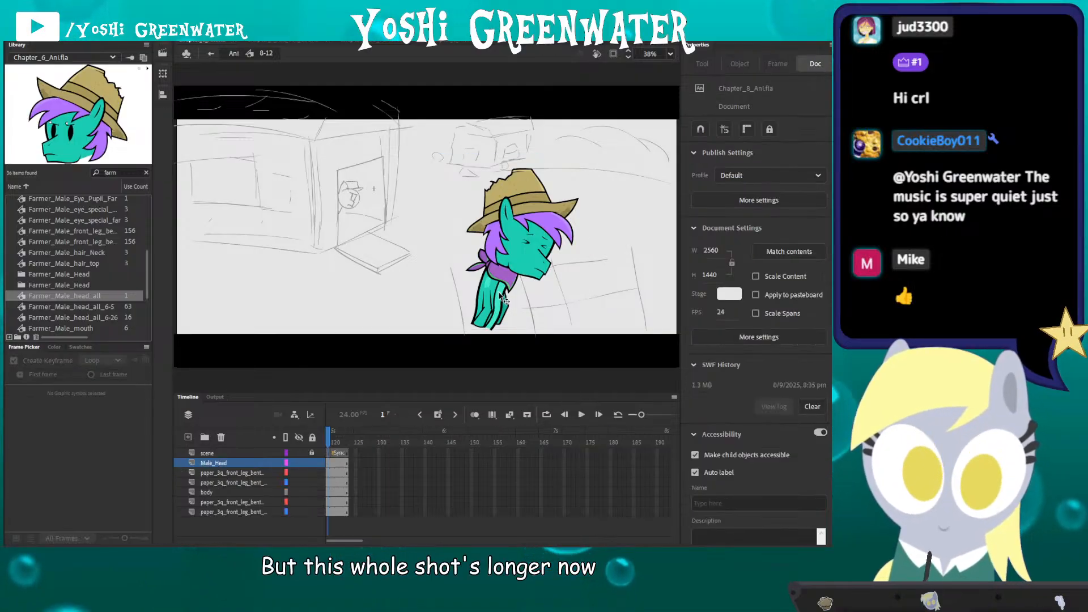
left_click(502, 443)
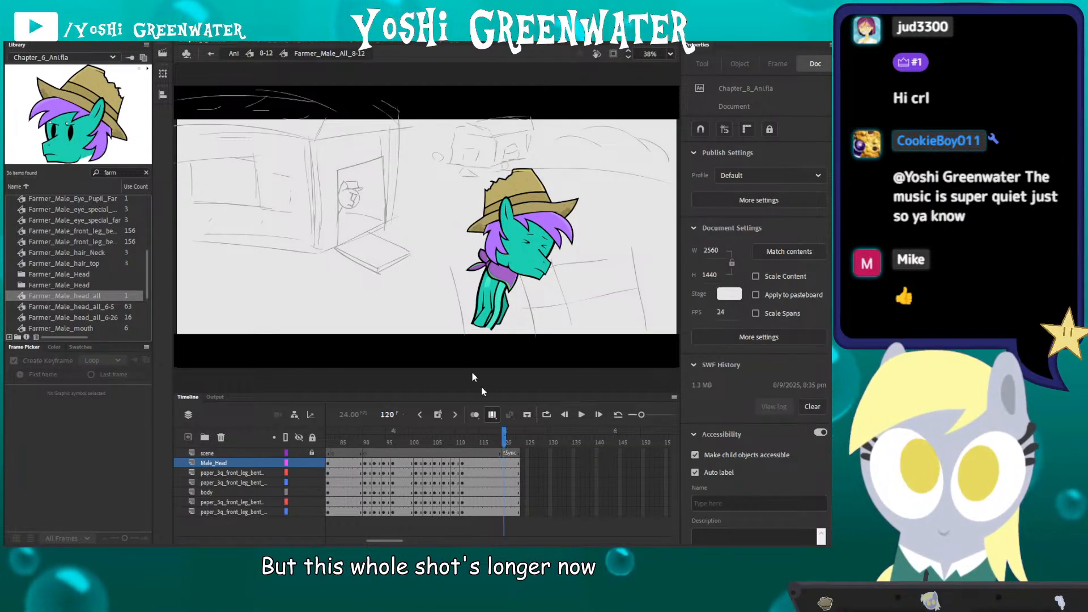
double_click(413, 337)
Step: Extend all 8-12 layers to frame 120 and save the file
left_click_drag(479, 455, 480, 515)
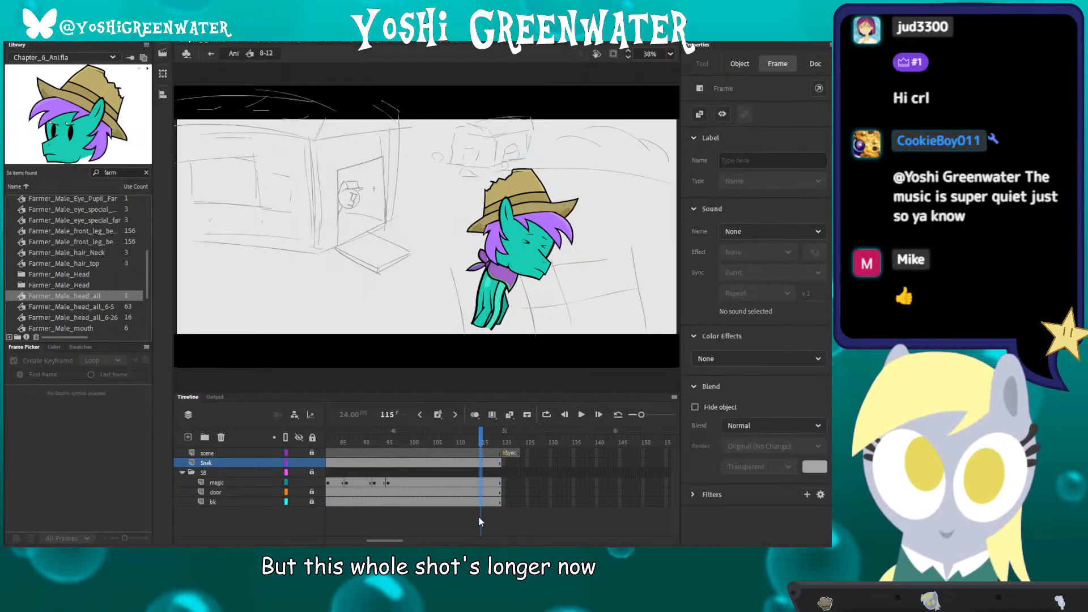
key("F5")
left_click(504, 443)
left_click(244, 251)
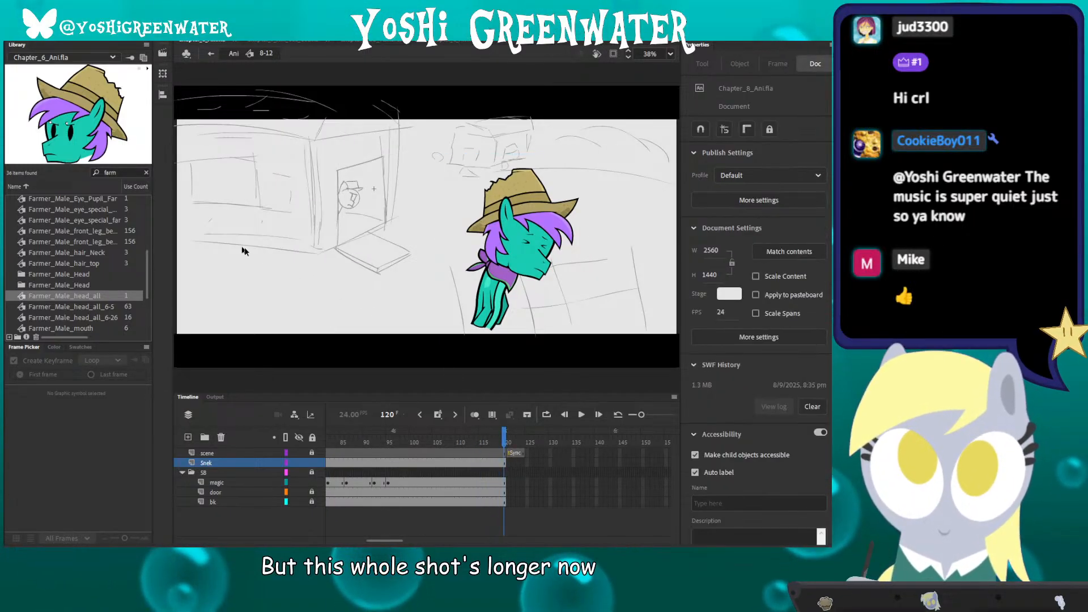
key("ctrl+s")
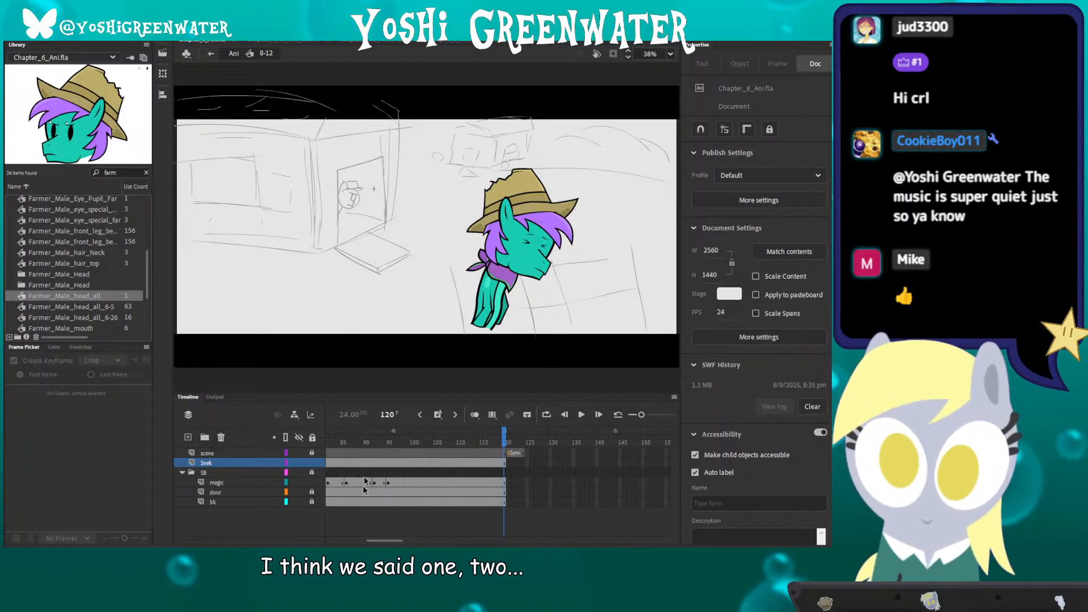
key("ctrl+s")
Step: Play back the lengthened shot from frame 1 and scrub through the farmer's stop up to frame 100
mouse_move(380, 542)
left_mouse_down()
mouse_move(338, 538)
mouse_move(371, 537)
left_mouse_up()
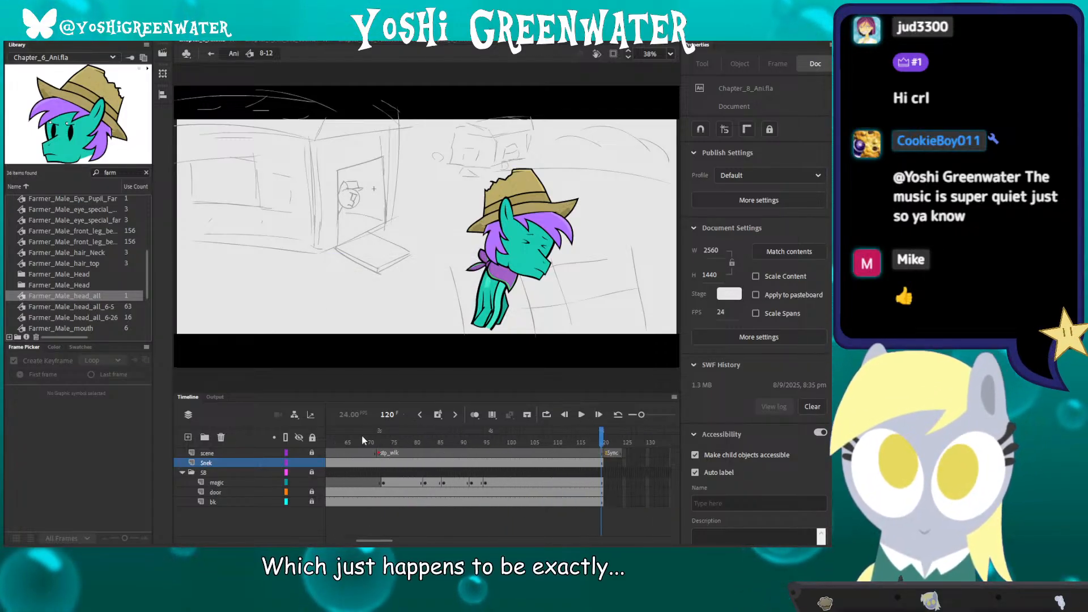
left_click_drag(364, 439, 307, 360)
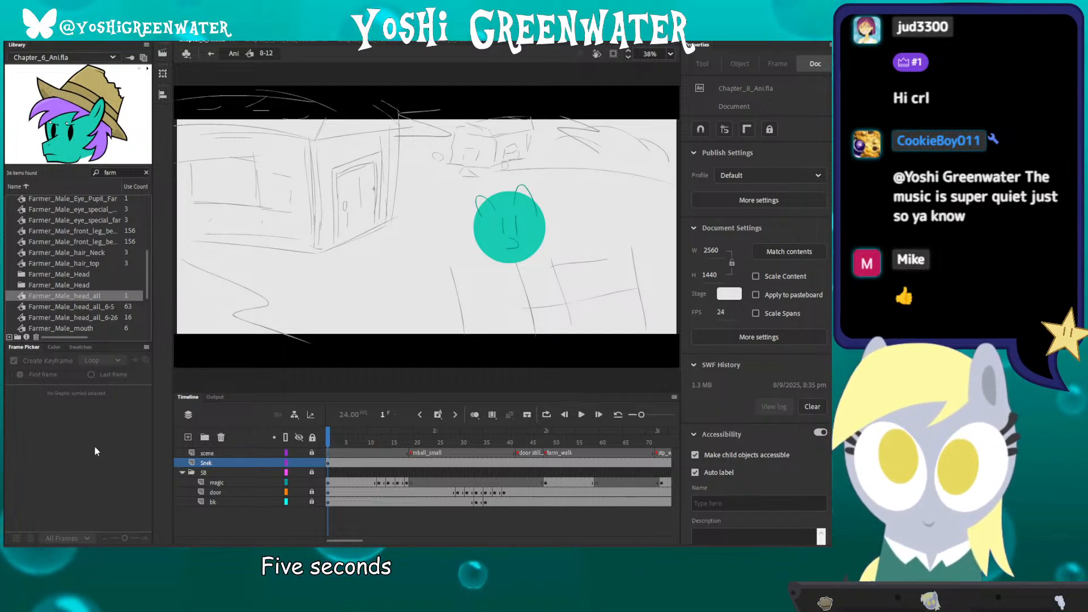
key("Return")
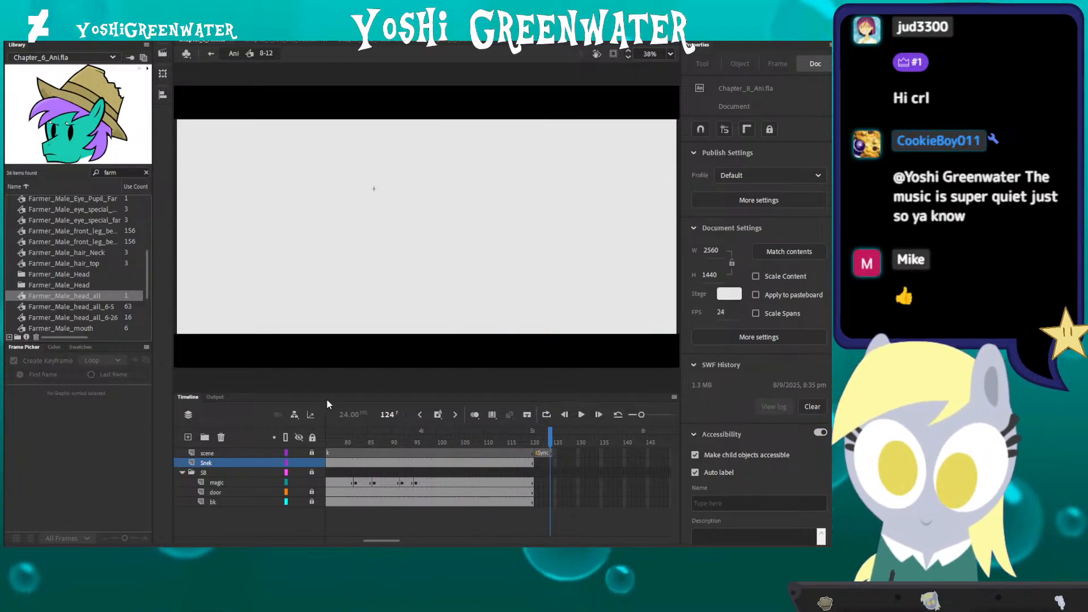
left_click_drag(325, 392, 328, 399)
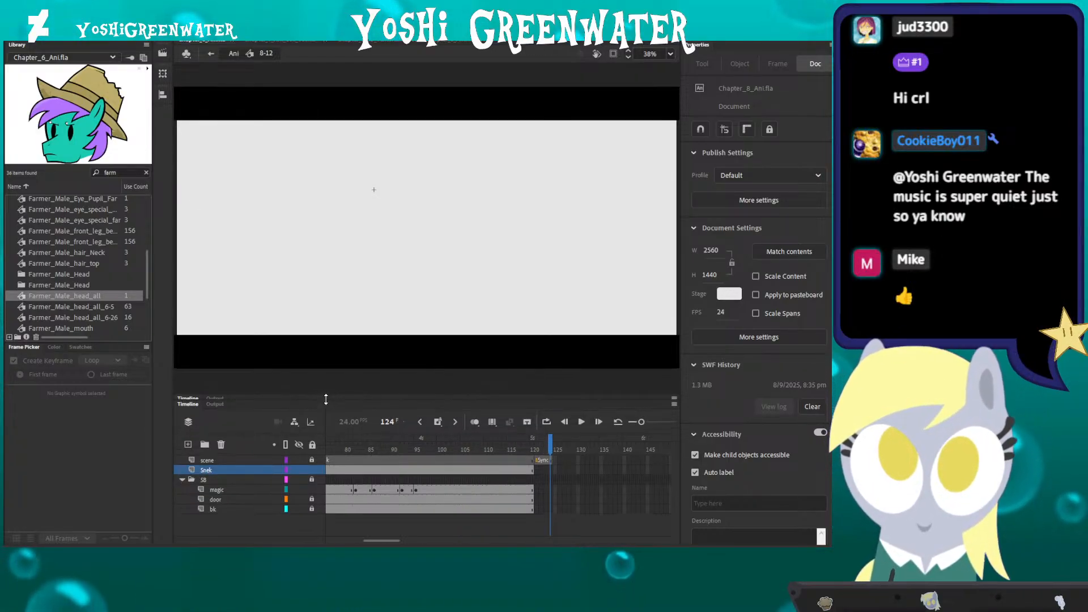
key("shift+comma")
left_click_drag(338, 538, 370, 540)
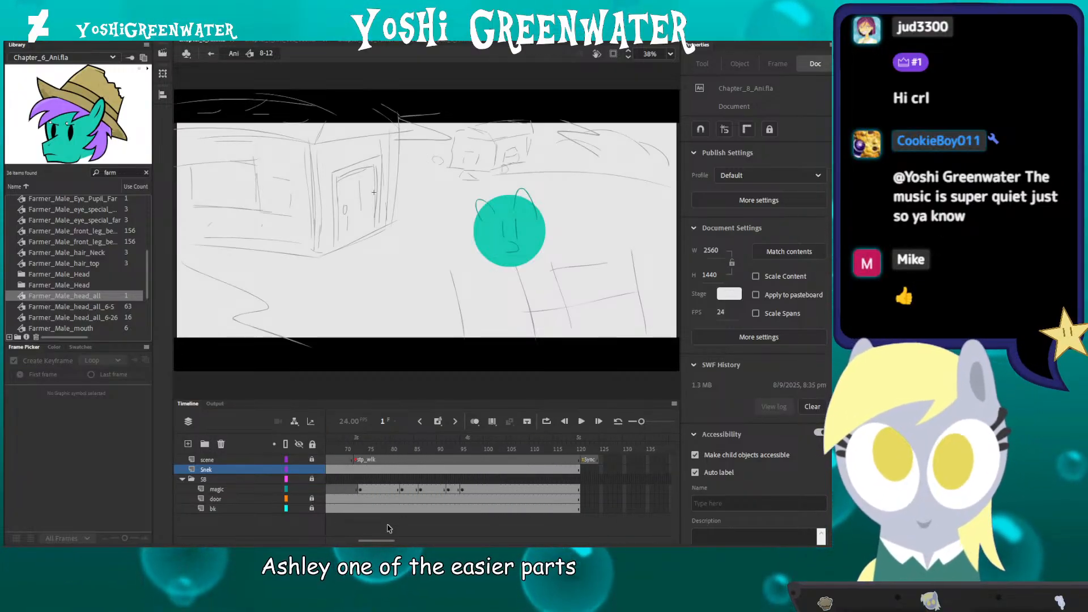
left_click_drag(356, 399, 357, 395)
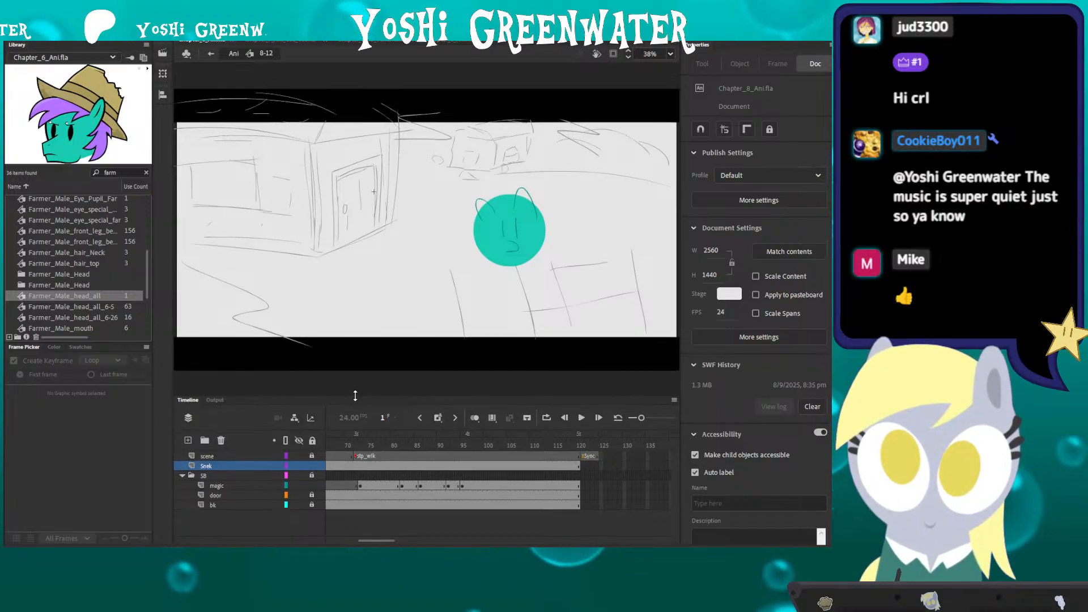
left_click_drag(363, 443, 484, 443)
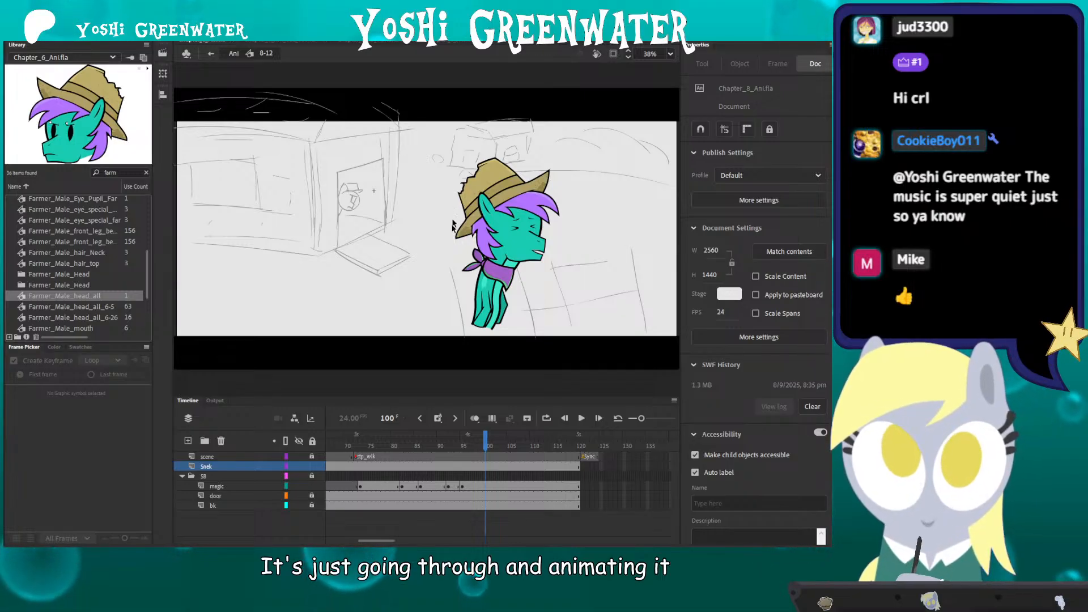
Step: Start a PNG sequence export of the farmer character symbol and set its size to 720 by 1000 pixels
left_click(490, 237)
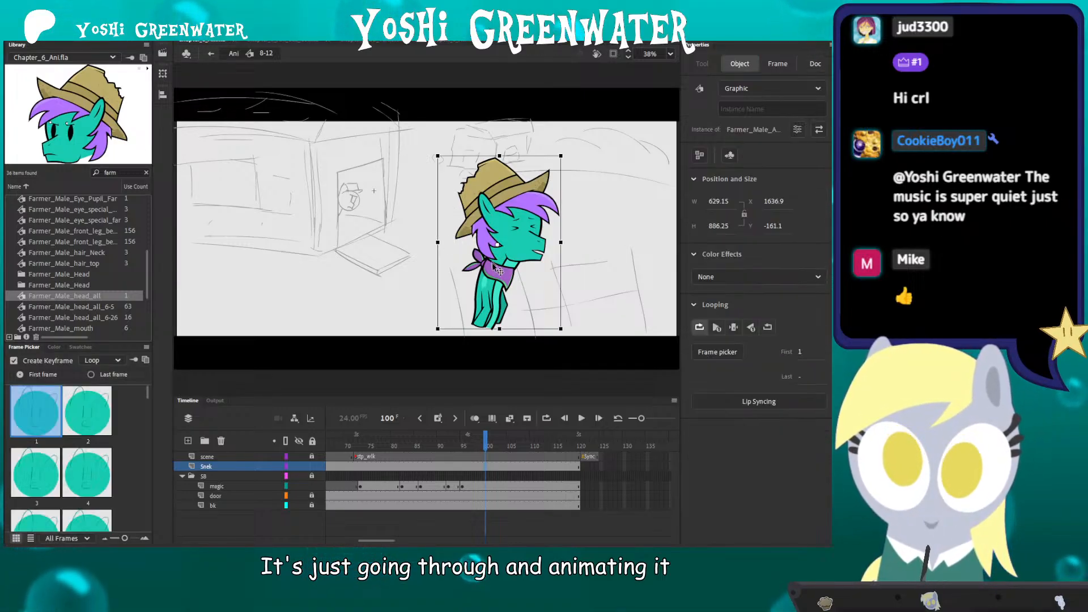
right_click(492, 237)
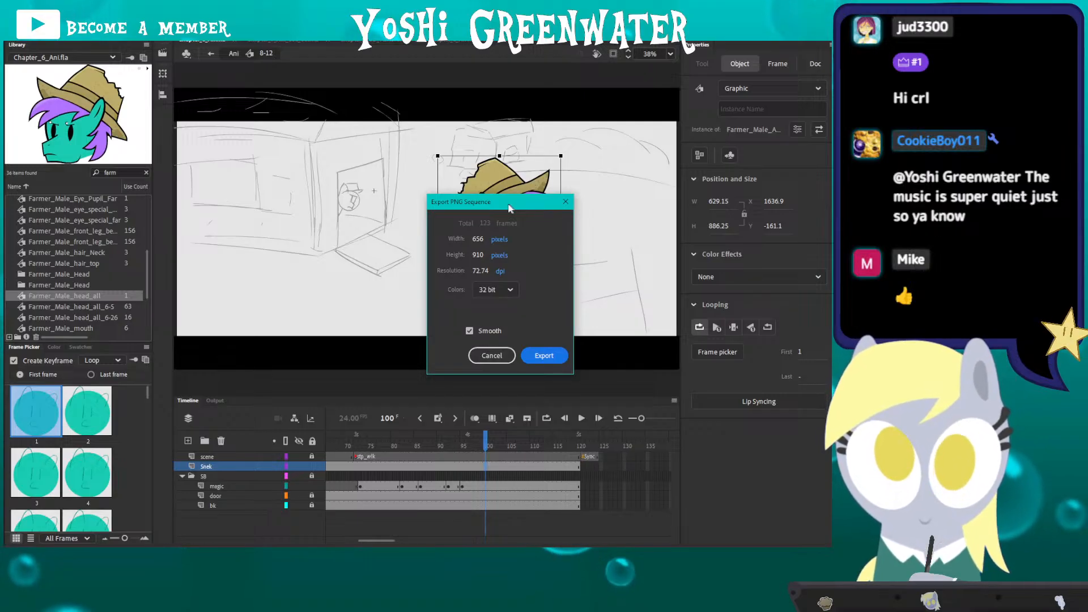
left_click_drag(509, 206, 474, 180)
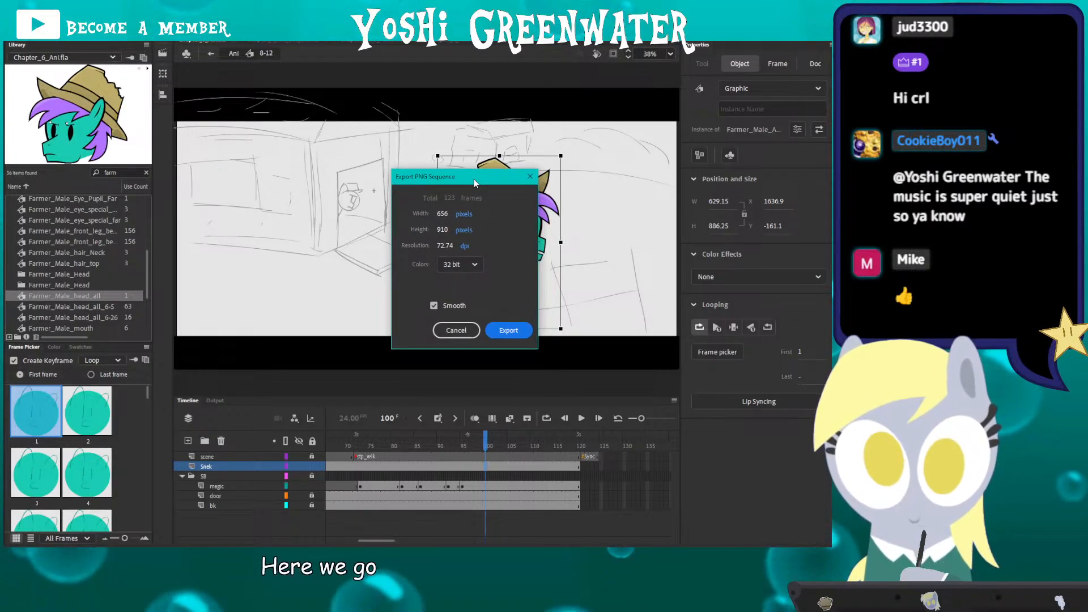
left_click_drag(474, 179, 484, 177)
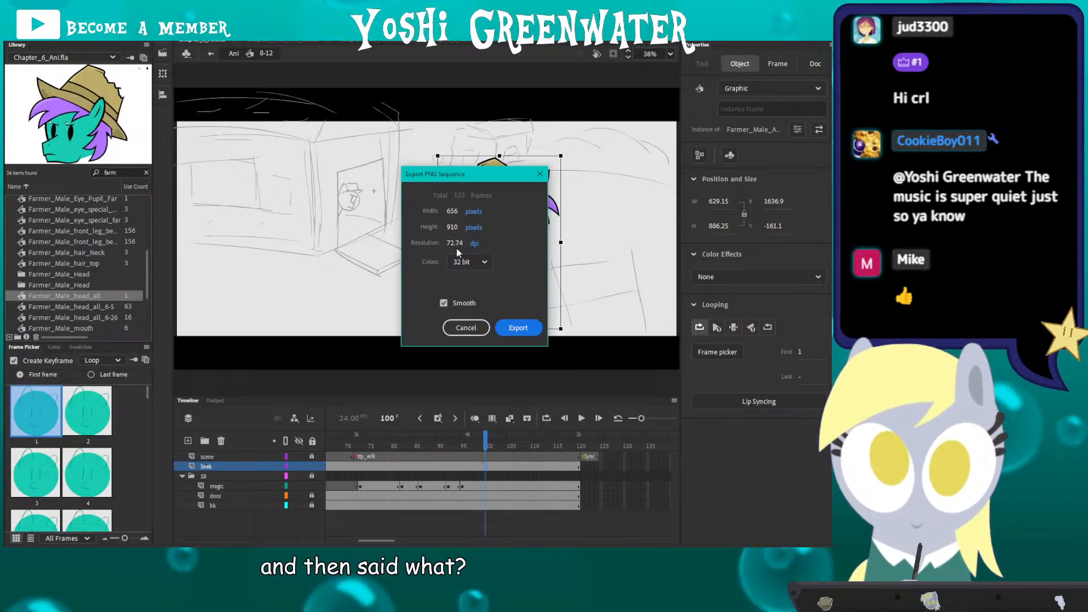
left_click(453, 212)
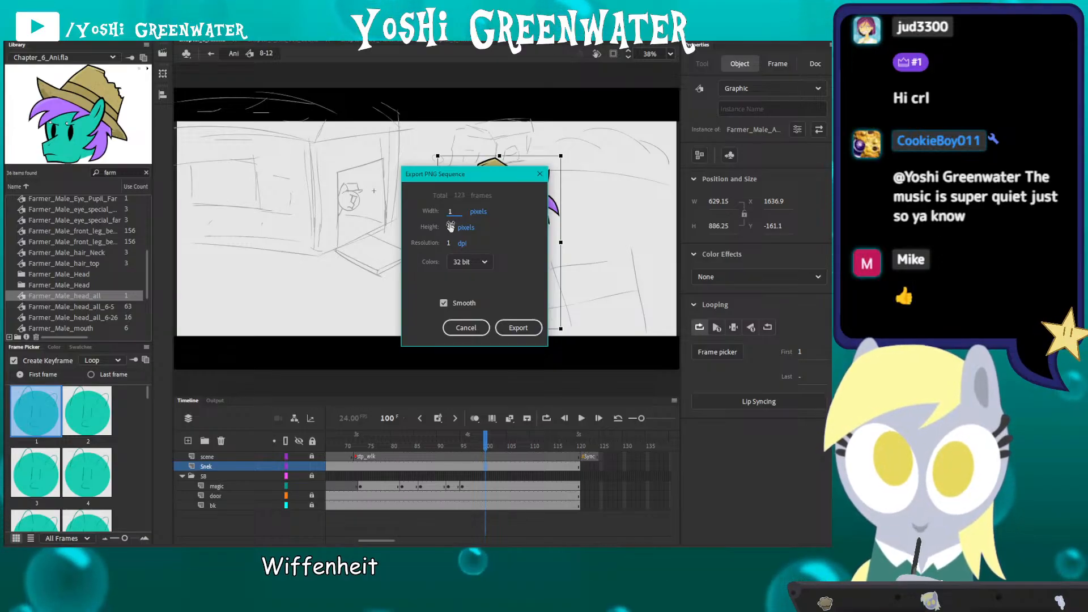
left_click(451, 227)
type("1000")
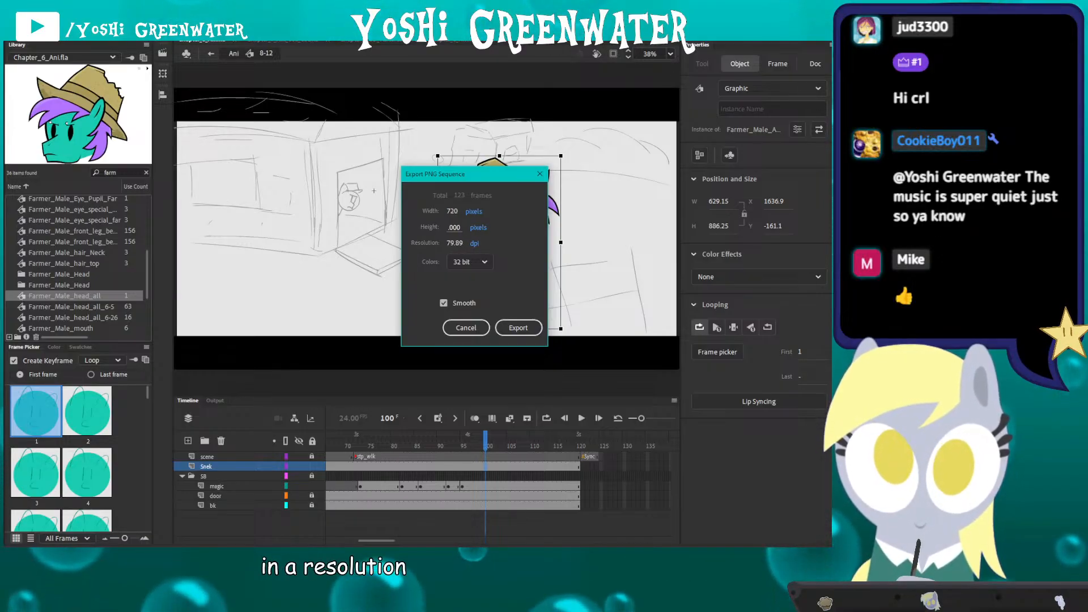
left_click(423, 272)
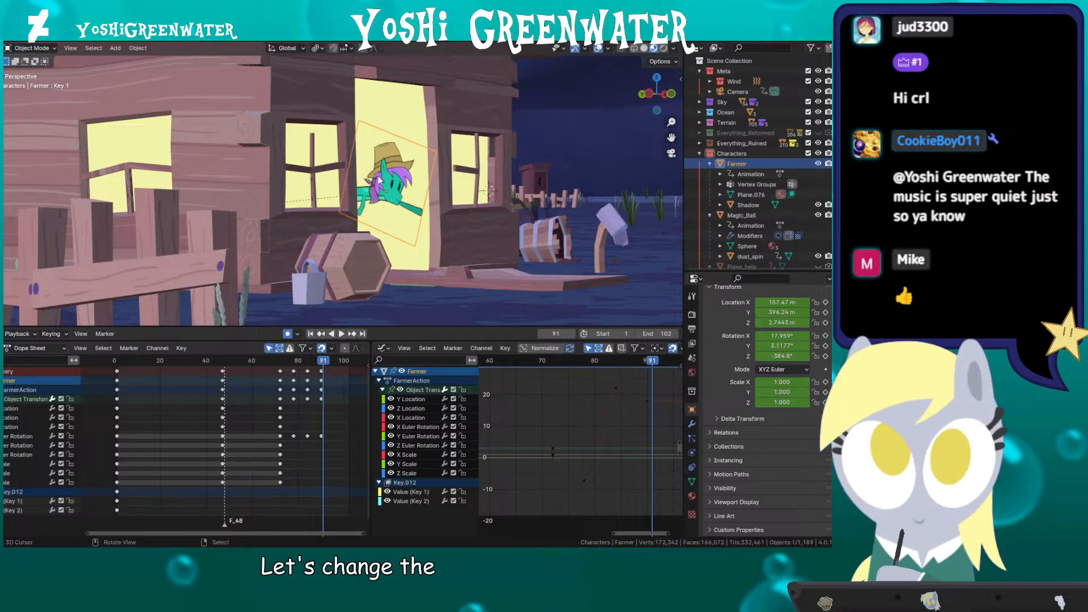
Step: In Blender, switch to the shader node layout for the Farmer material and isolate the Farmer plane in the viewport
left_click(310, 40)
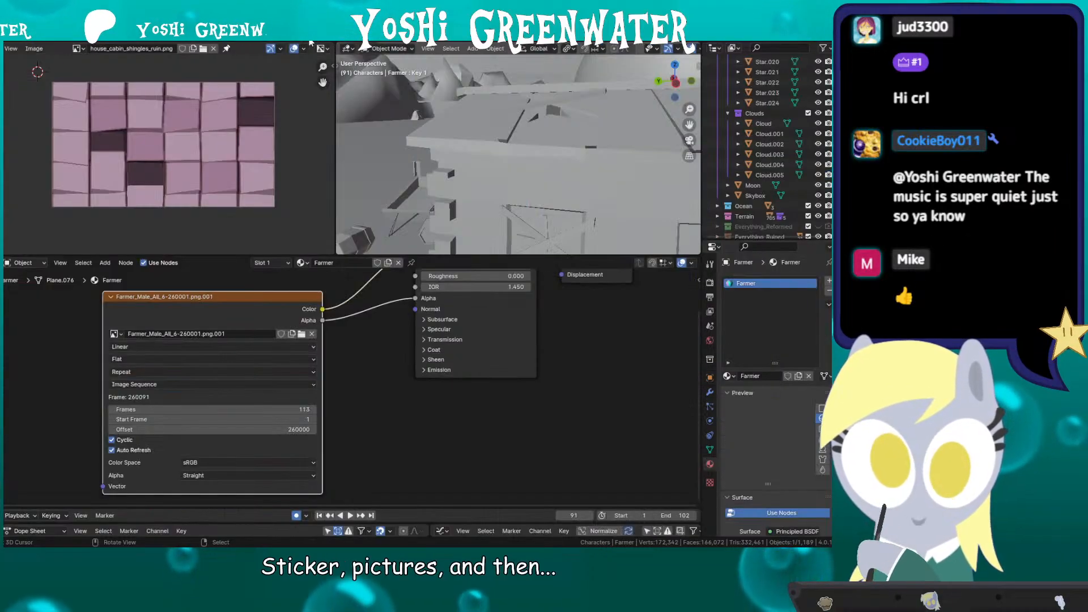
scroll(507, 175, "down", 5)
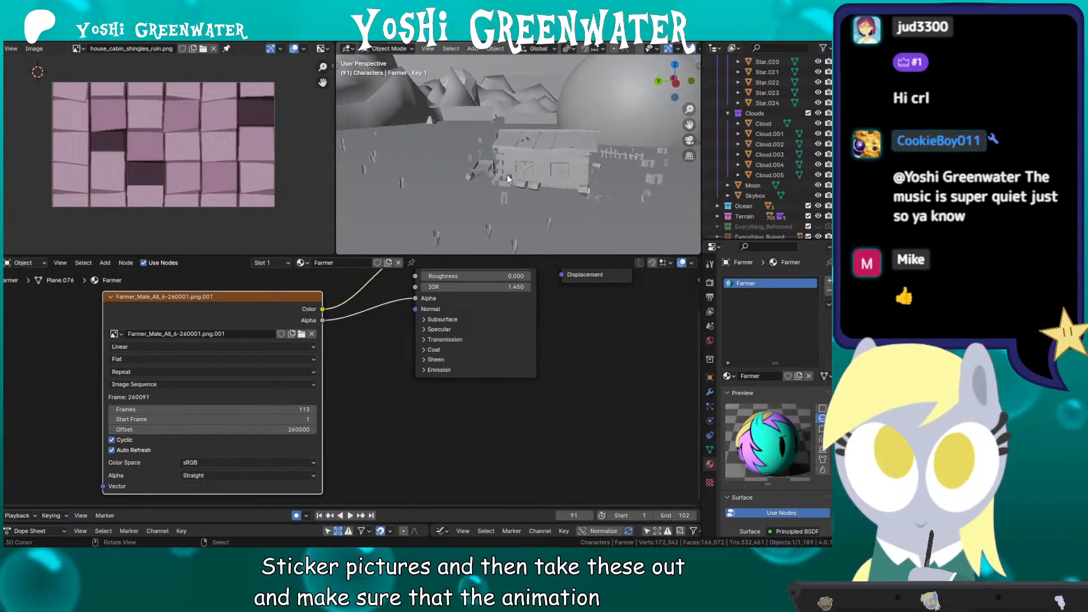
key("KP_Decimal")
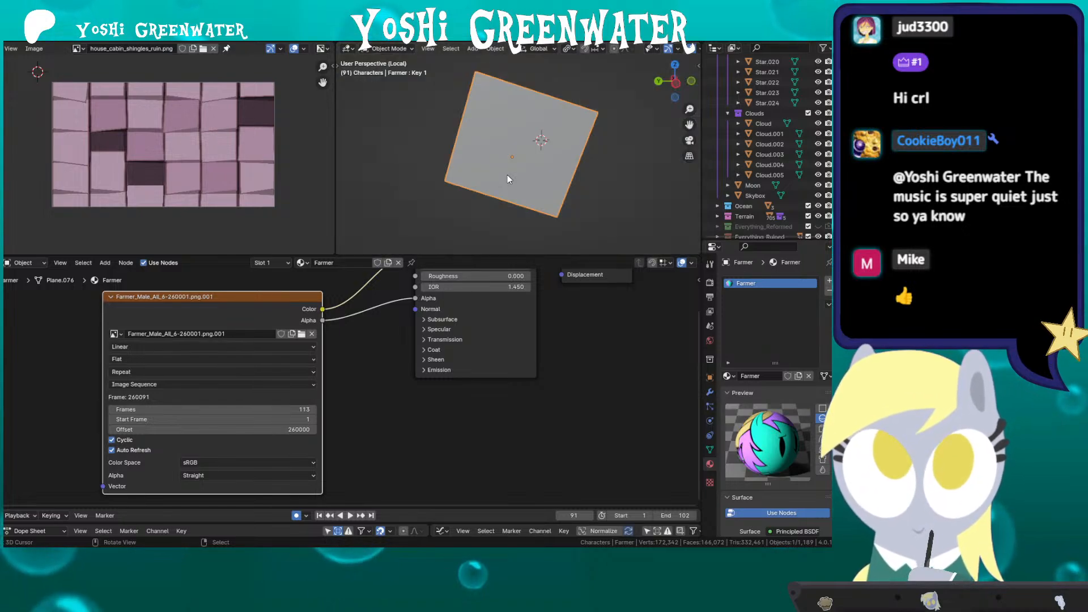
Step: Display the Farmer plane with its texture and arrange the shader nodes and material settings for editing
key("KP_Divide")
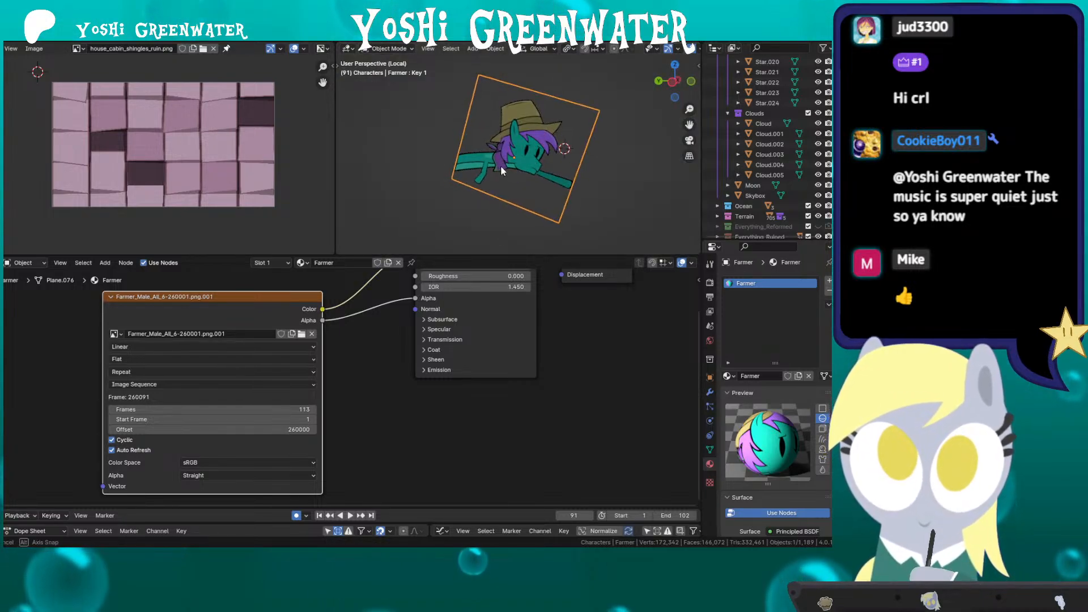
scroll(371, 379, "down", 2)
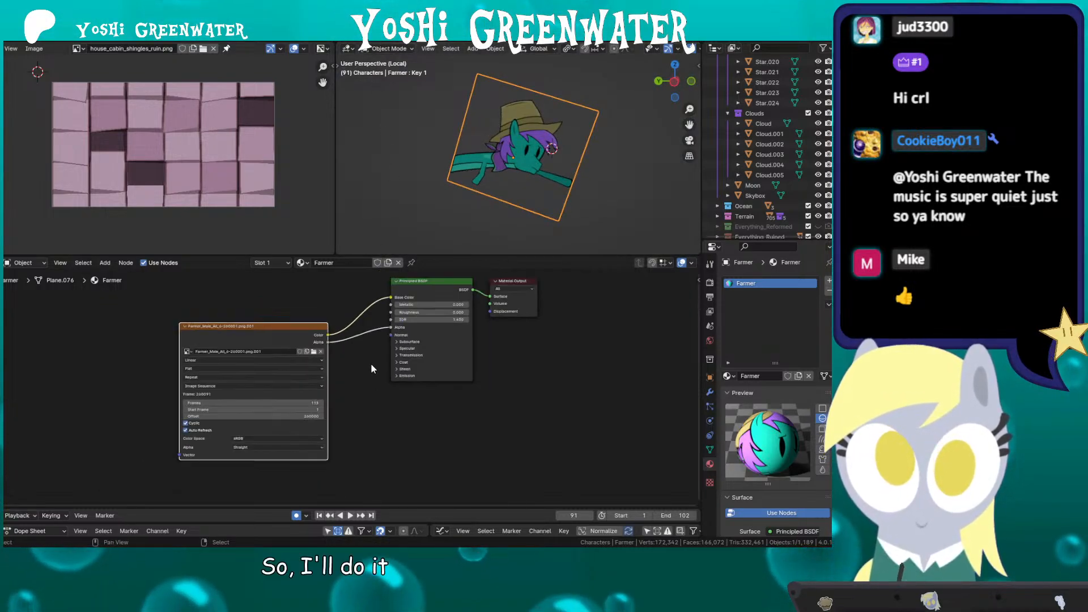
left_click_drag(293, 356, 338, 333)
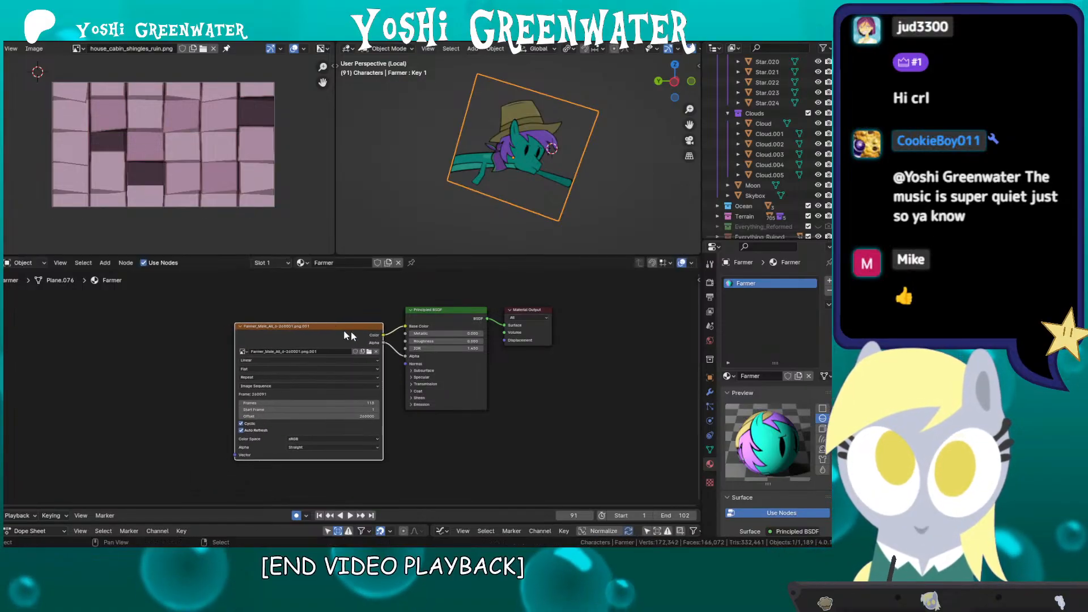
scroll(353, 396, "up", 2)
scroll(763, 415, "down", 10)
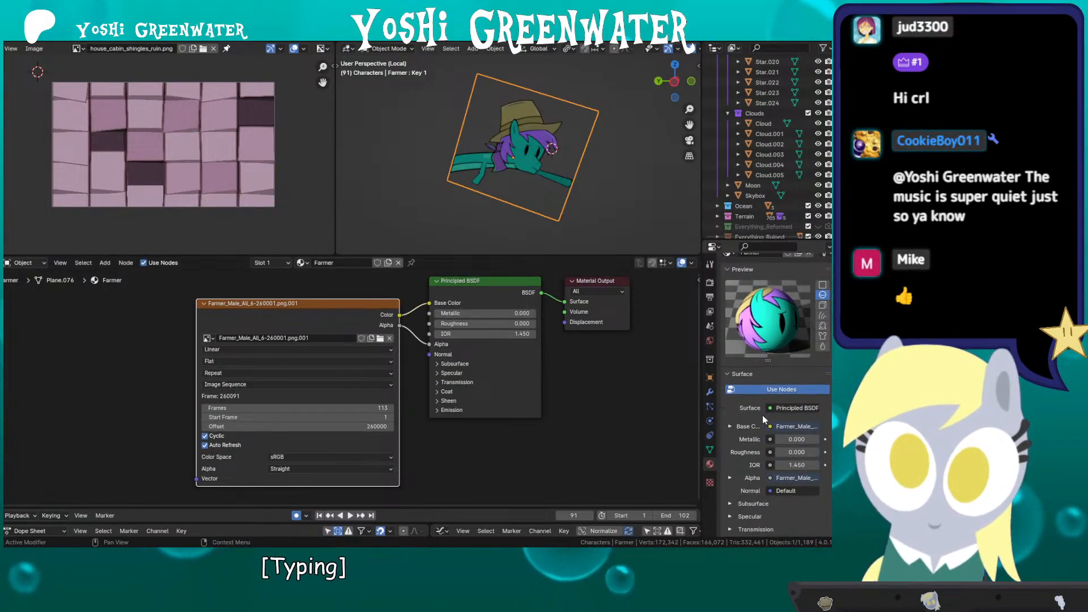
mouse_move(543, 166)
middle_mouse_down()
mouse_move(431, 171)
mouse_move(544, 168)
middle_mouse_up()
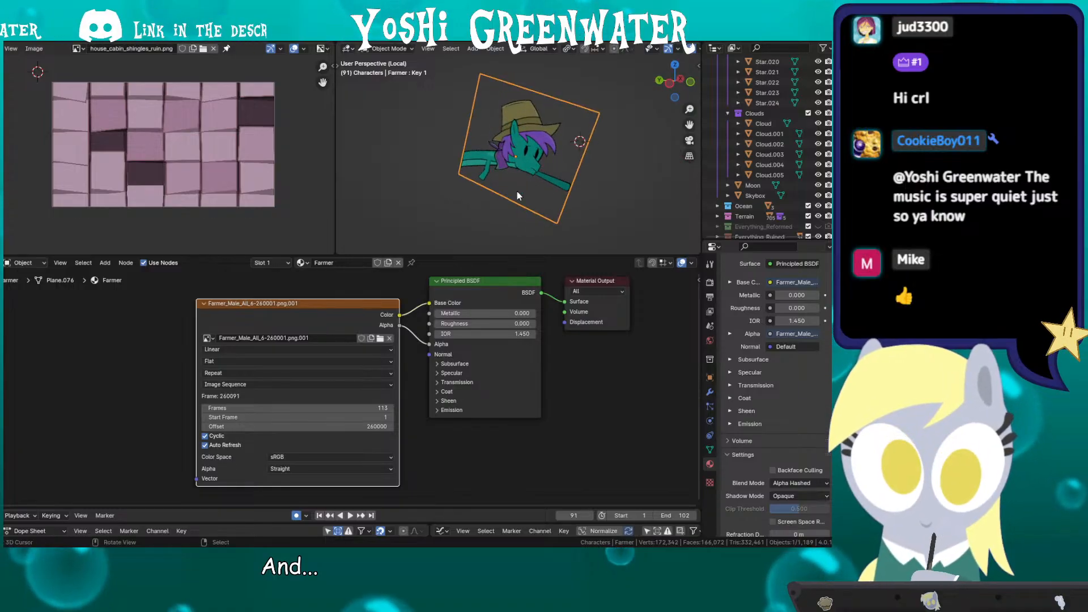
mouse_move(508, 205)
middle_mouse_down()
mouse_move(610, 193)
mouse_move(682, 201)
mouse_move(496, 222)
middle_mouse_up()
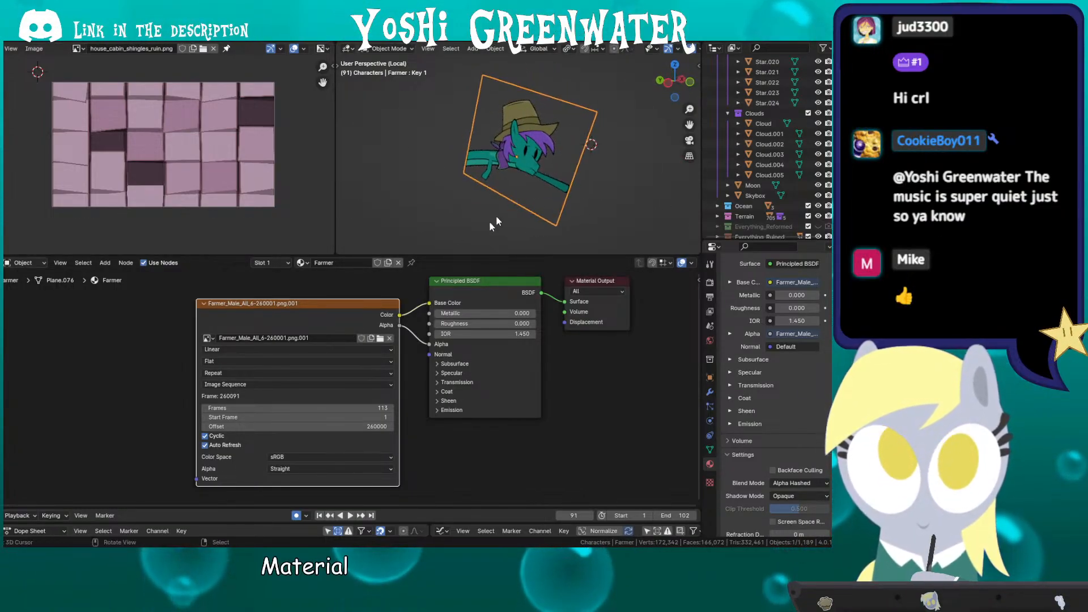
Step: Replace the Farmer material's image texture with the Farmer_Male_All_8-120001.png image sequence
left_click_drag(259, 307, 253, 303)
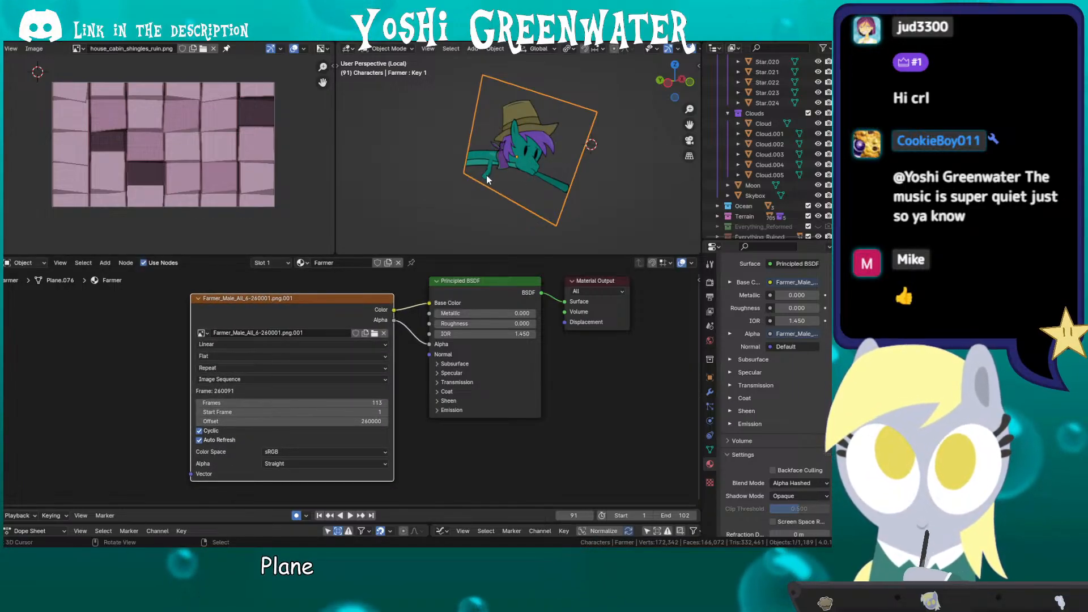
left_click(376, 334)
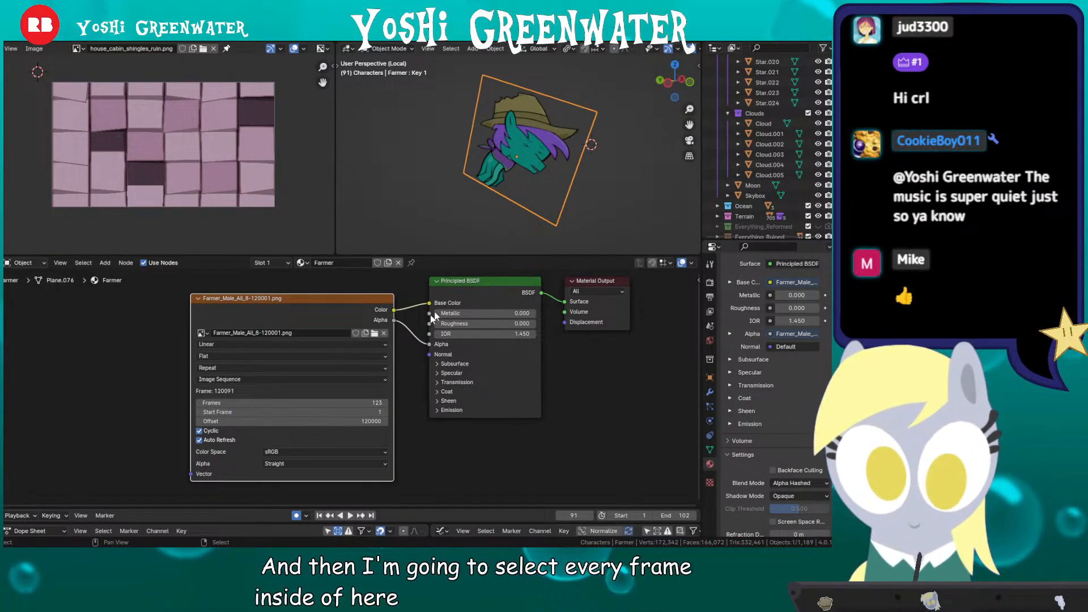
middle_click_drag(492, 144, 512, 164)
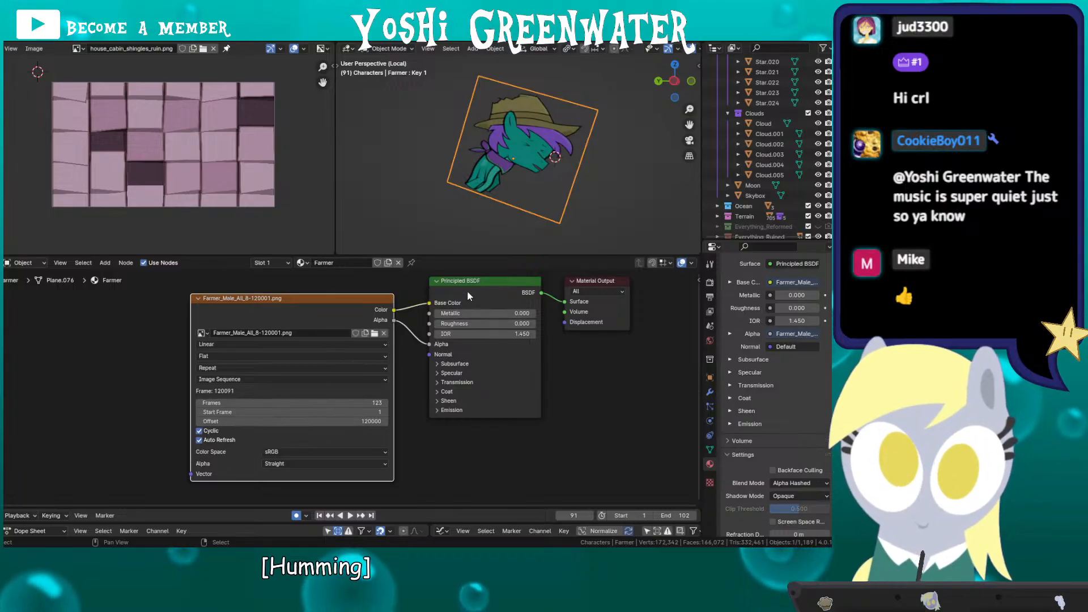
Step: Set the Farmer material's blend mode to Alpha Clip and keep its shadow mode at Opaque
left_click_drag(463, 307, 462, 313)
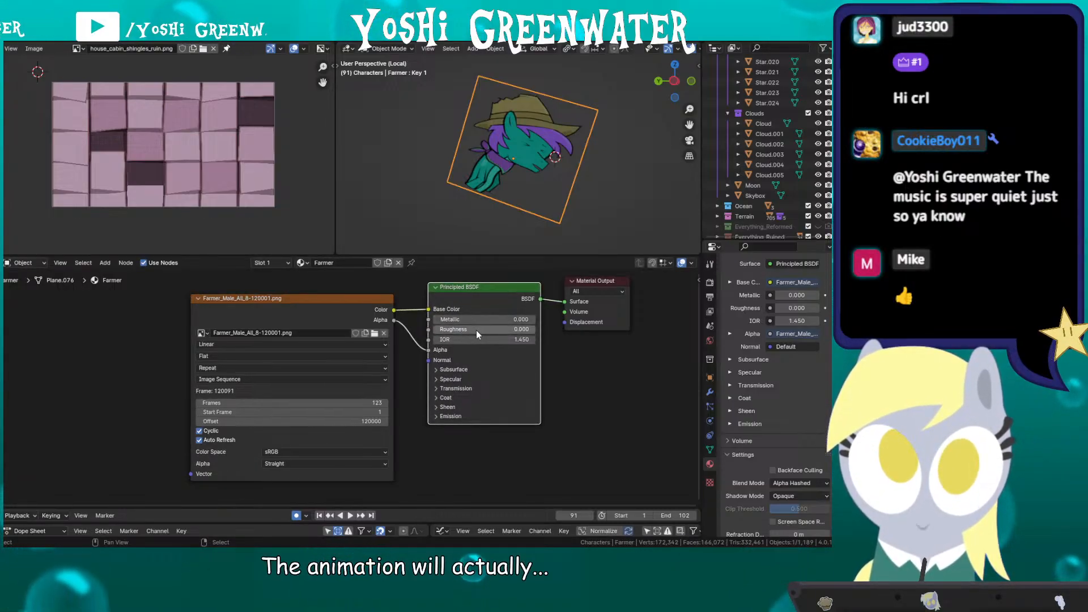
left_click(435, 367)
left_click(435, 365)
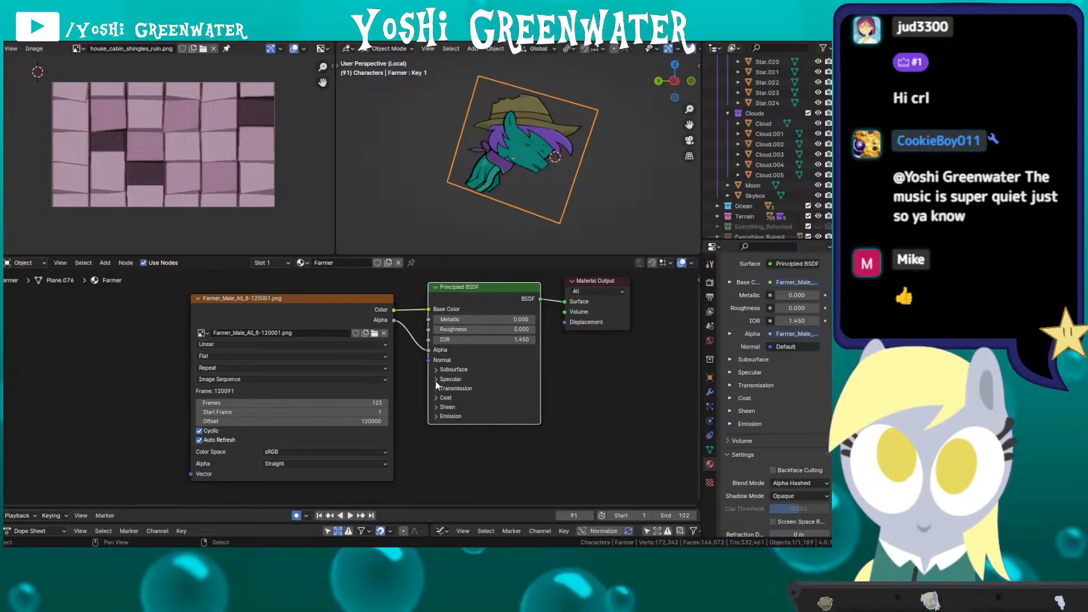
left_click(435, 380)
left_click(437, 380)
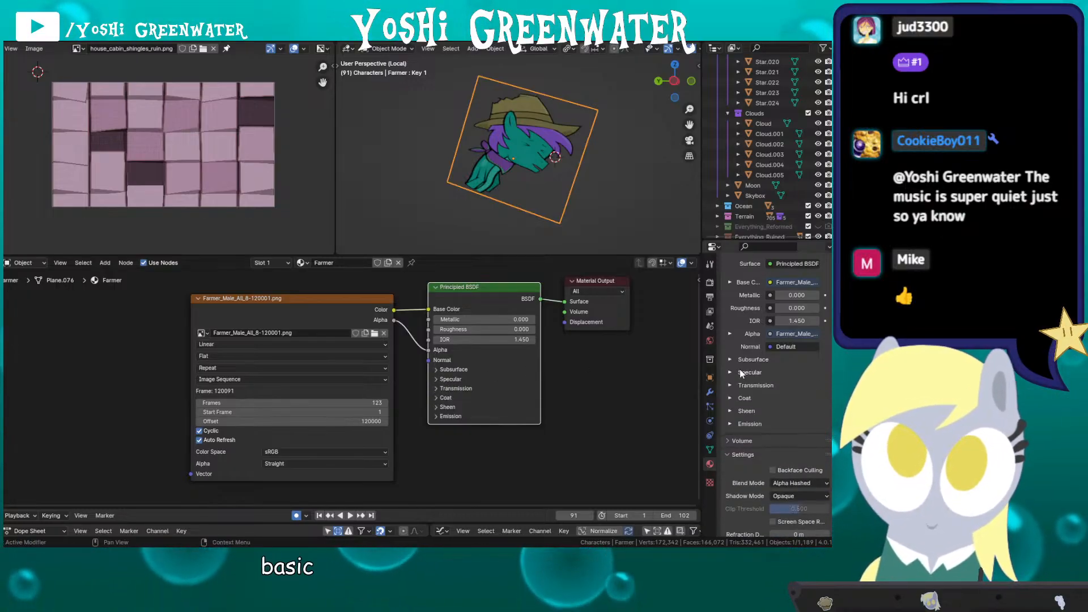
scroll(740, 370, "down", 4)
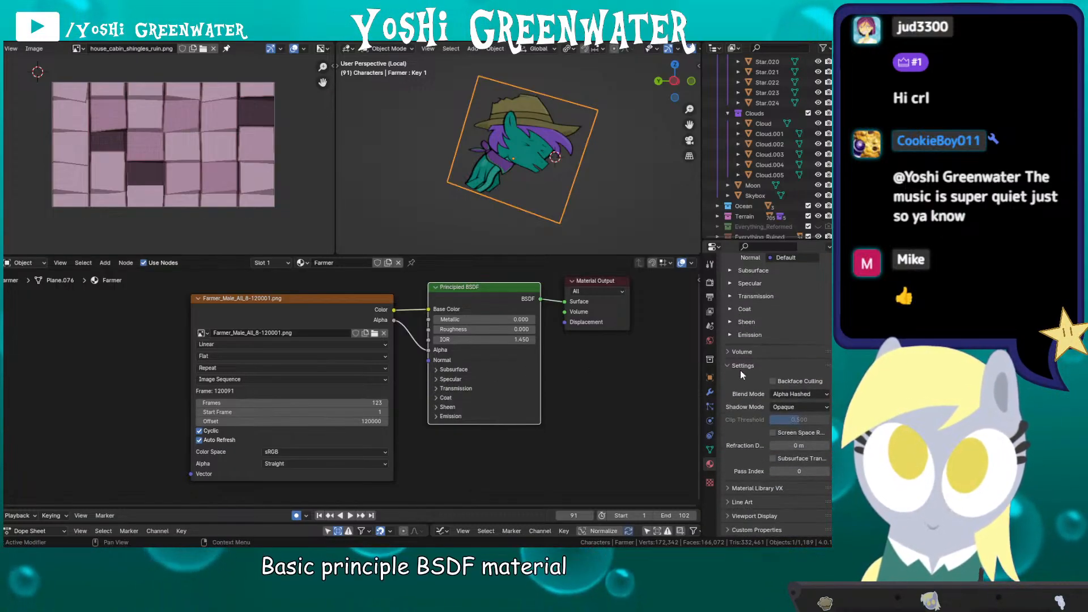
left_click(786, 396)
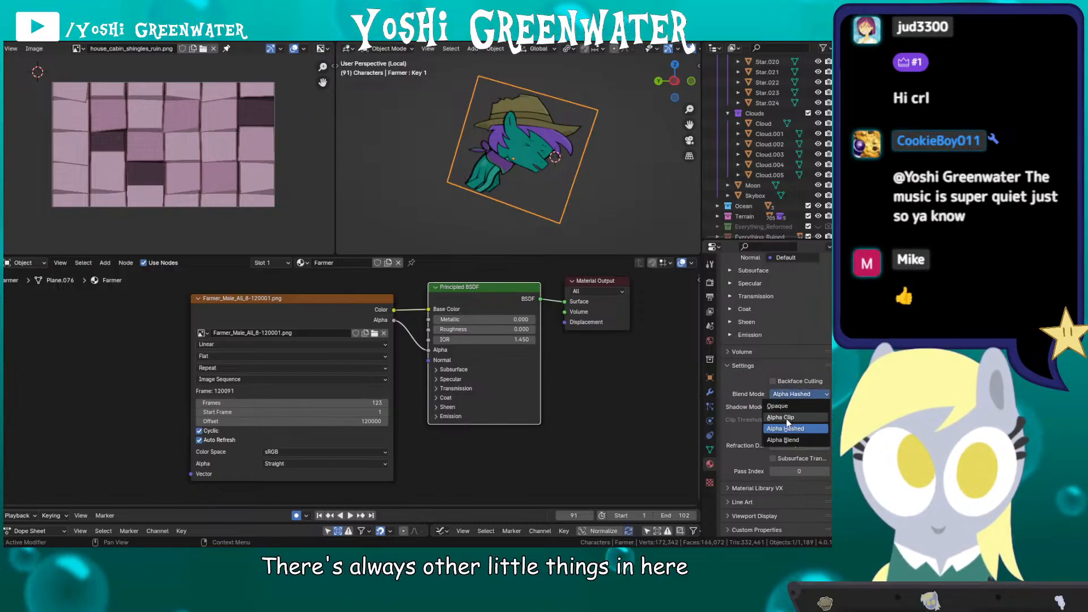
left_click(791, 408)
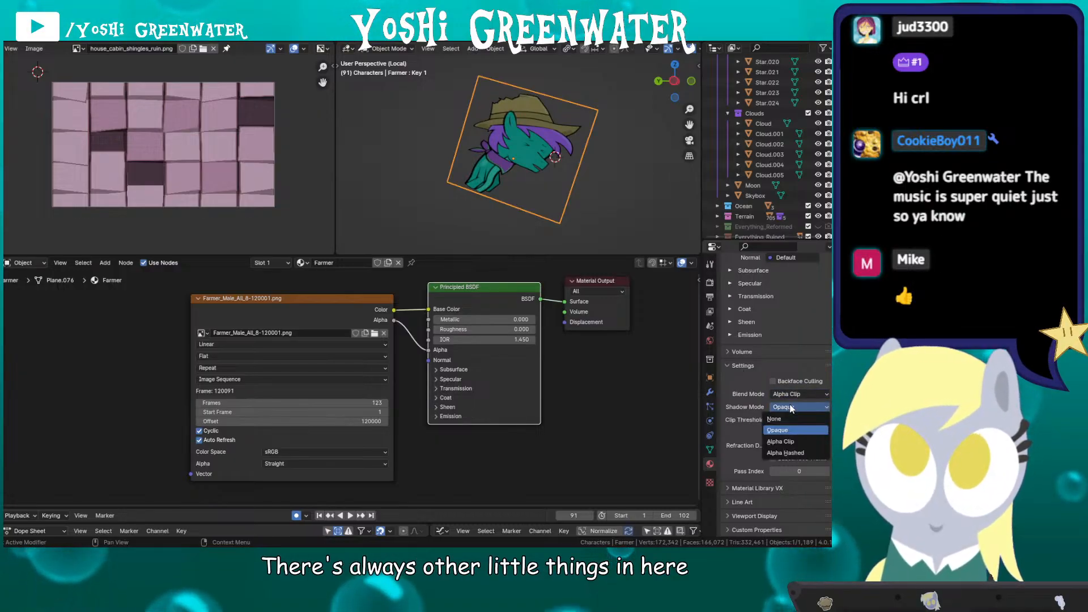
left_click(789, 428)
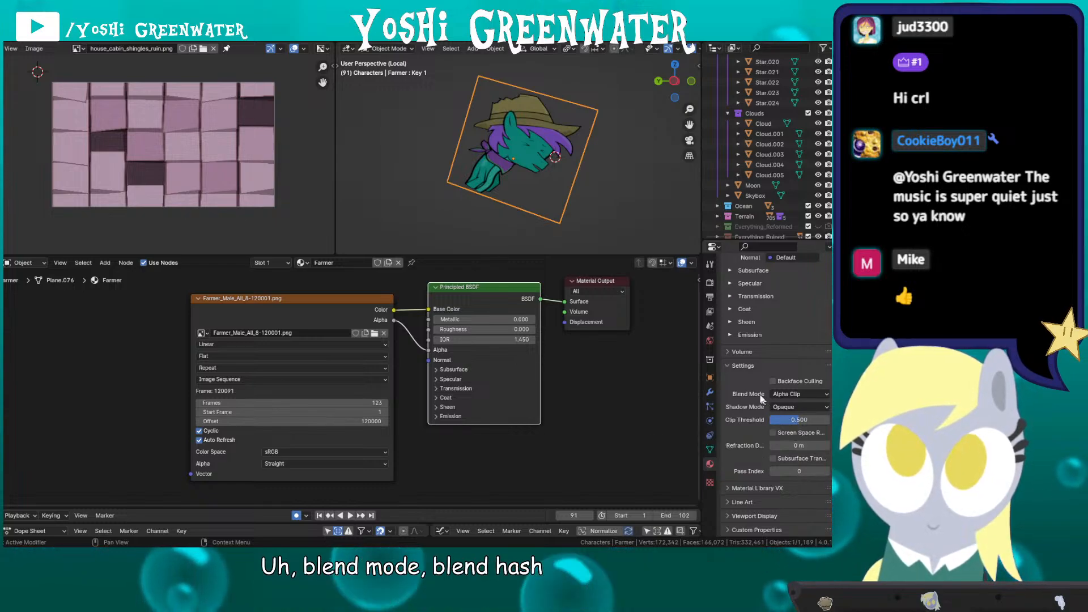
Step: Expand the Principled BSDF's Specular settings to check them, and inspect the farmer's shading in the viewport
scroll(745, 403, "up", 5)
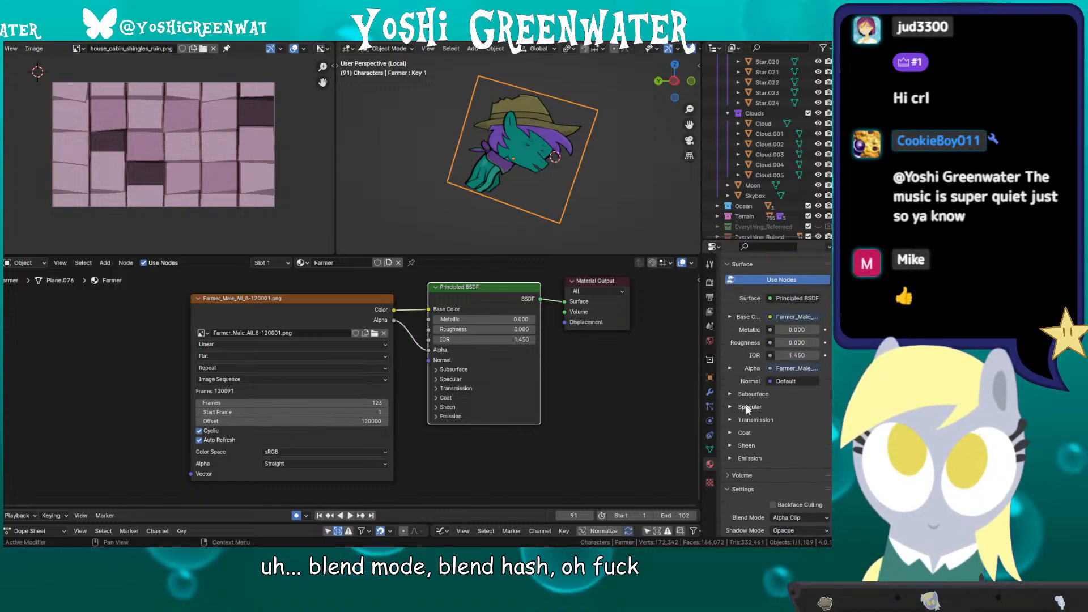
left_click(733, 407)
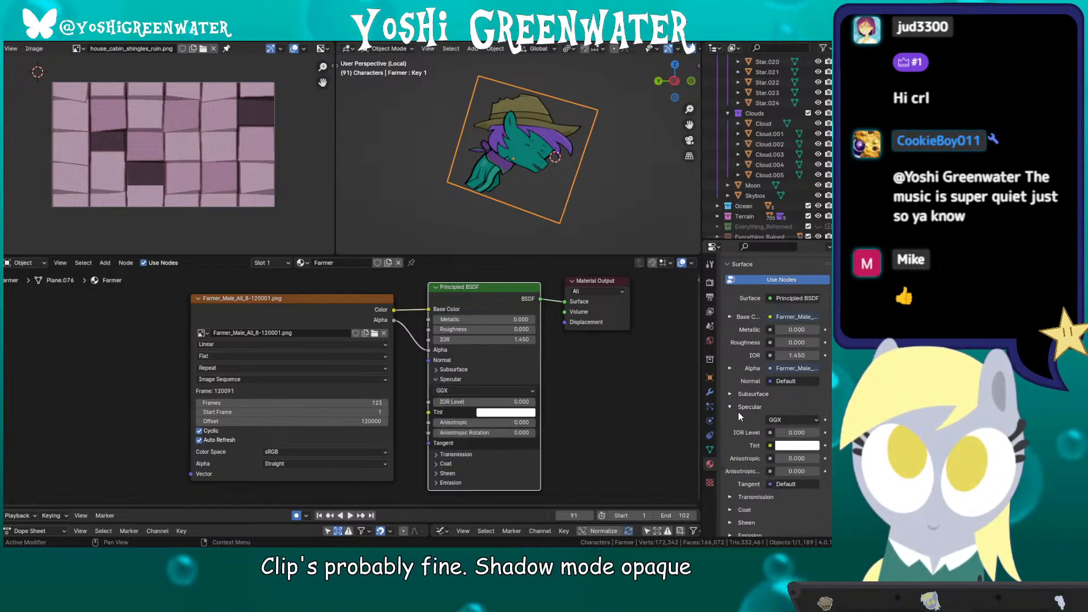
scroll(739, 413, "down", 3)
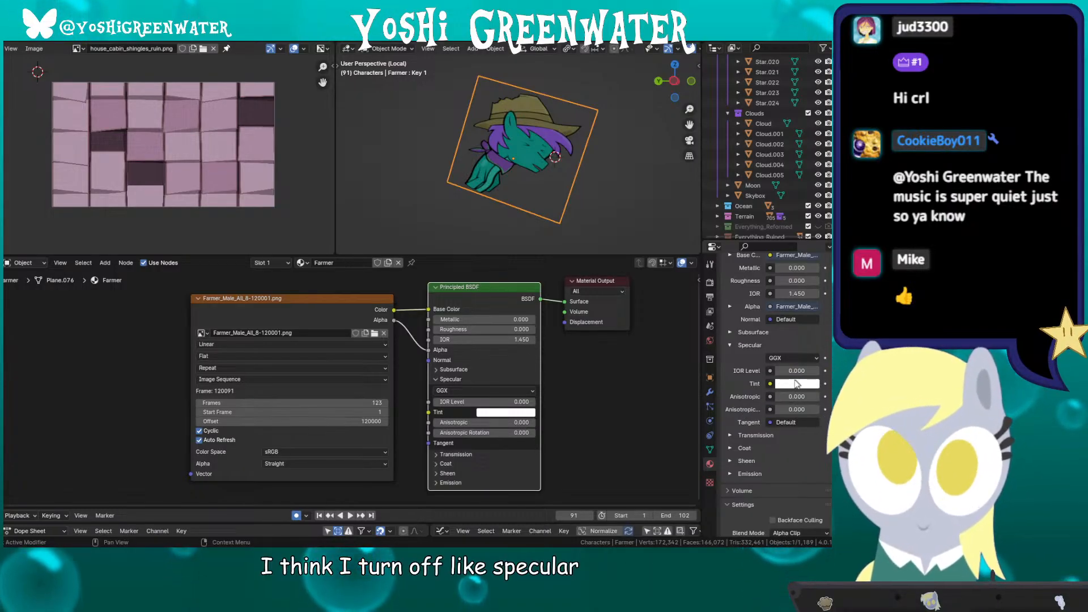
middle_click_drag(636, 397, 626, 401)
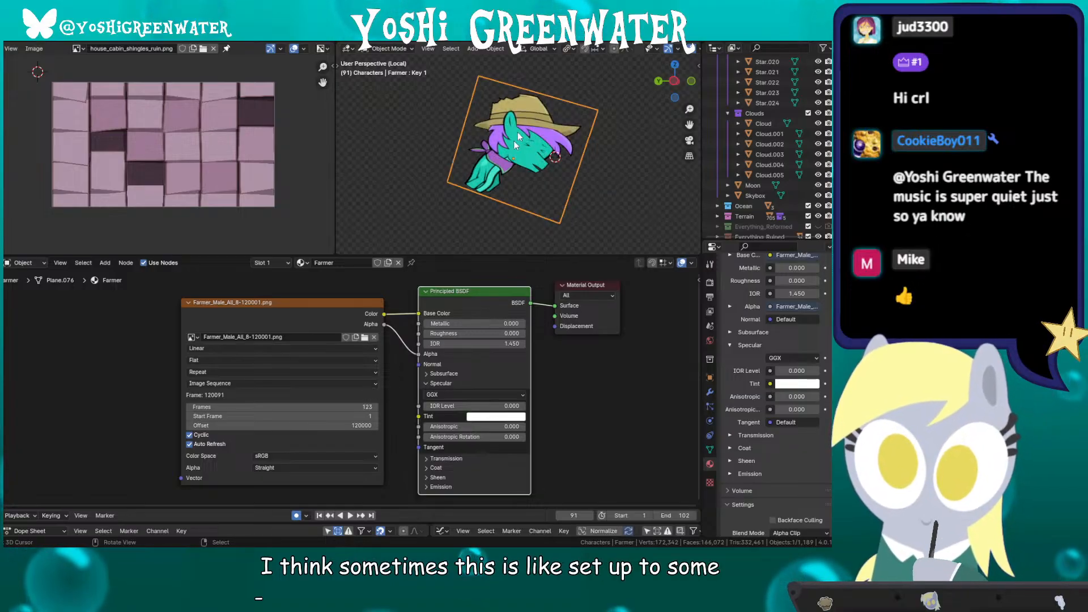
middle_click_drag(518, 136, 426, 159)
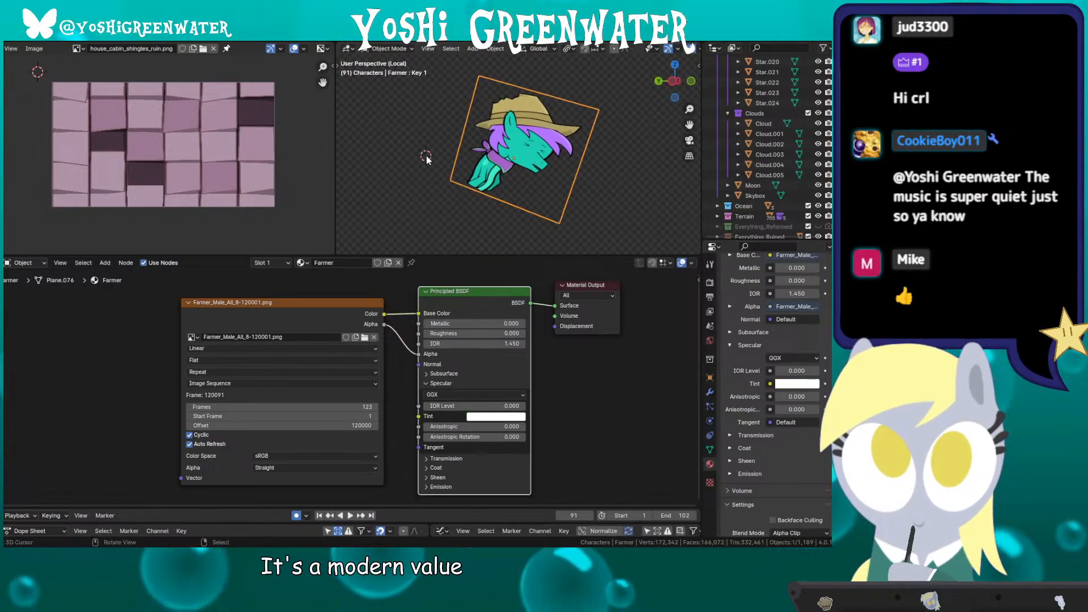
Step: Return to the animation layout with the full cabin scene and save the Blender file
key("XF86AudioNext")
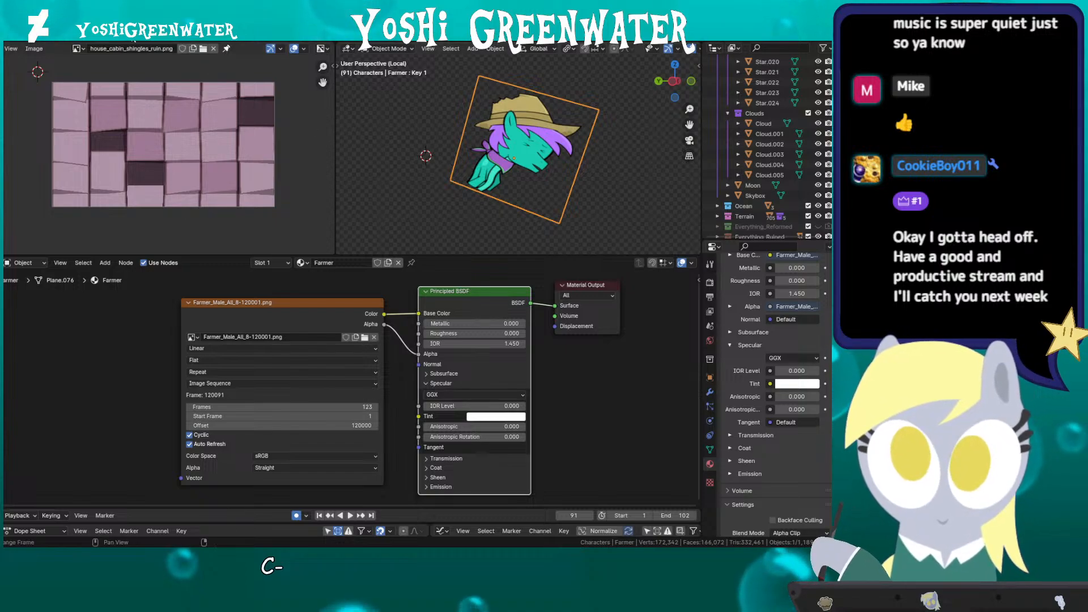
left_click(136, 34)
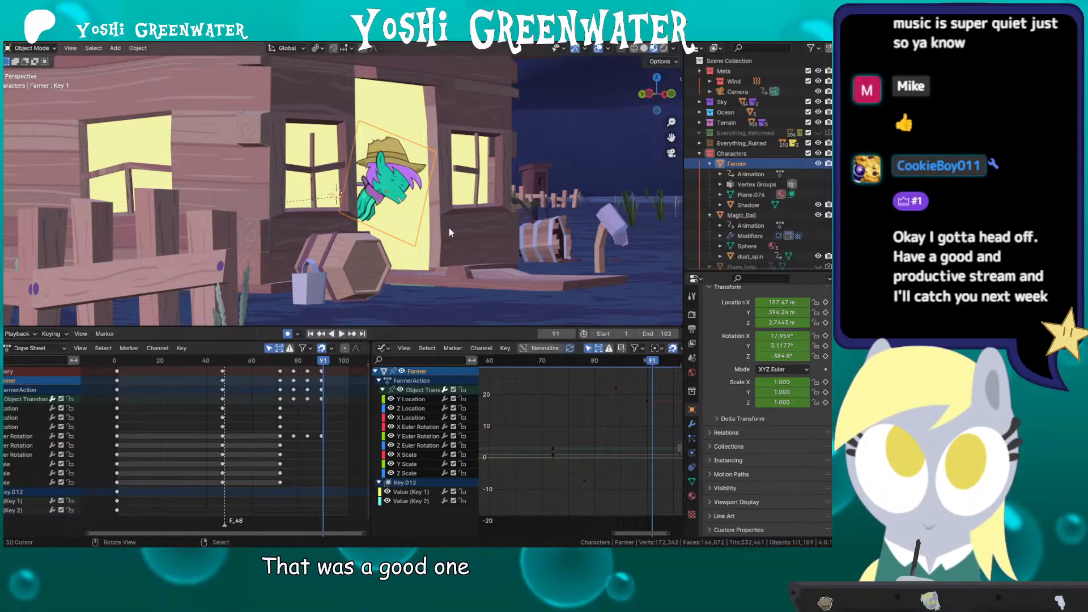
key("ctrl+s")
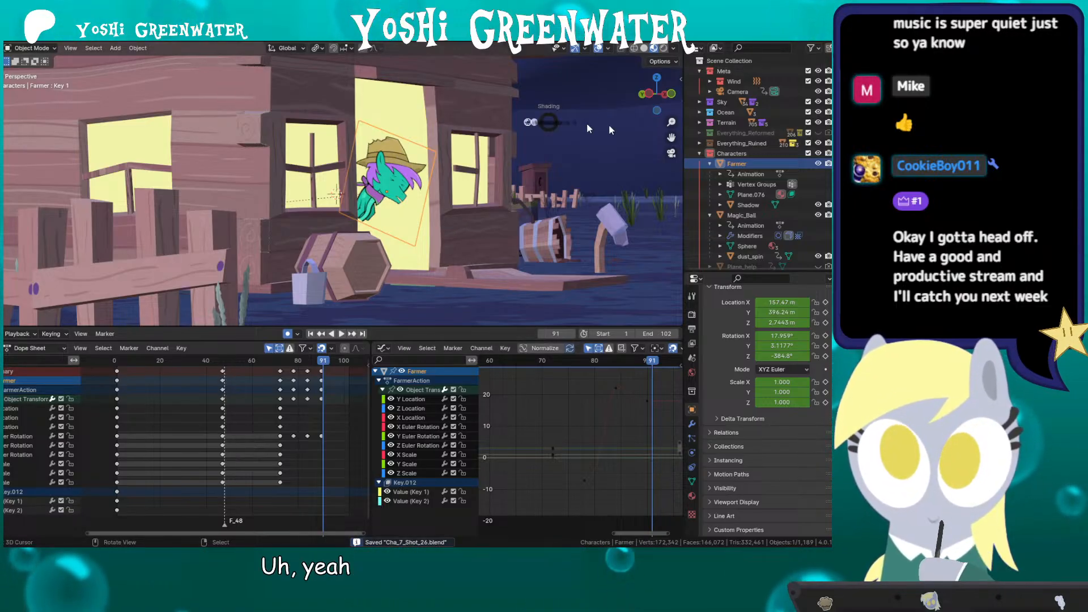
Step: Switch the viewport to solid shading and set the scene's end frame to 120
left_click(616, 142)
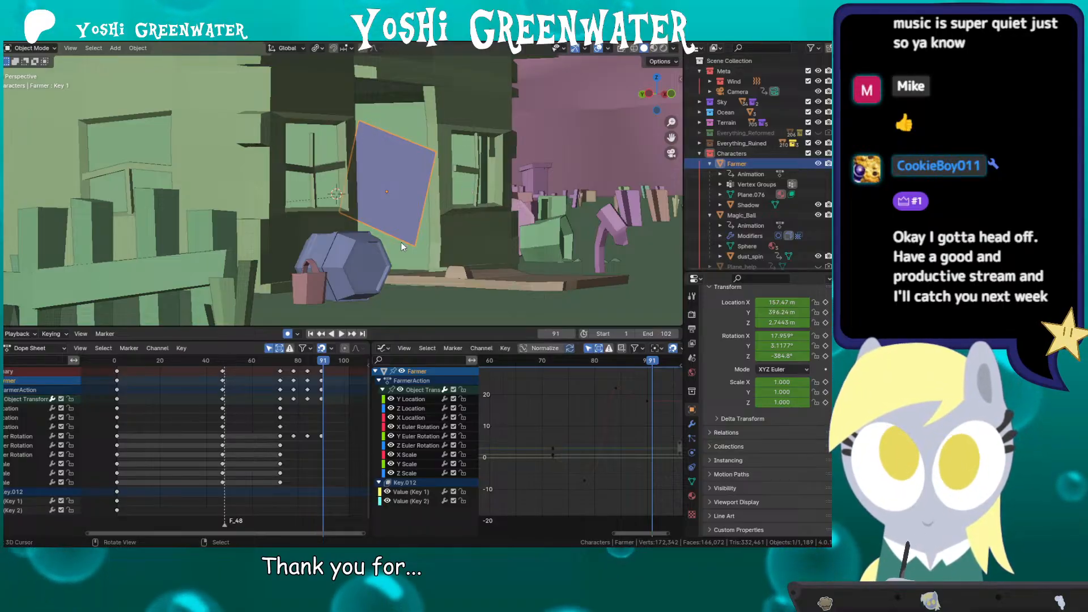
left_click(241, 363)
left_click(658, 334)
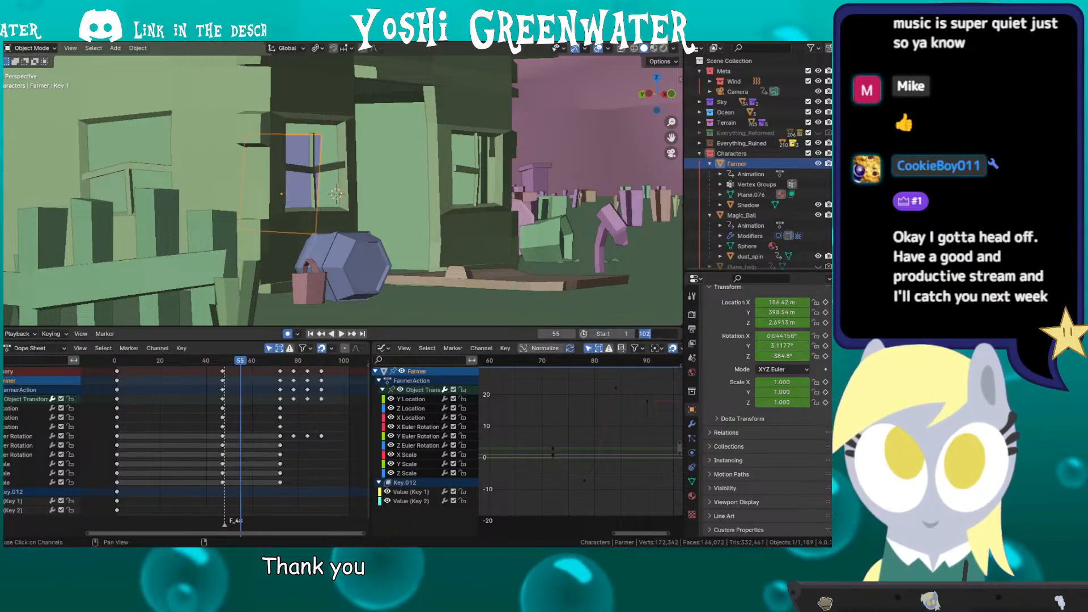
type("120")
key("Return")
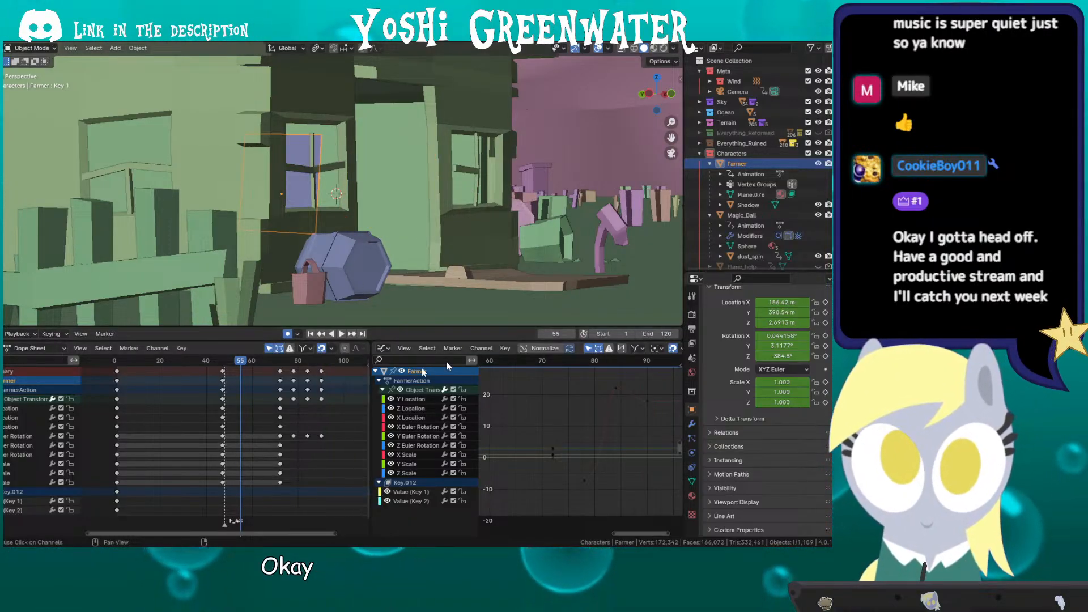
Step: Go to frame 50 in material preview and step through the farmer's walk past the window up to frame 73
scroll(305, 399, "down", 4)
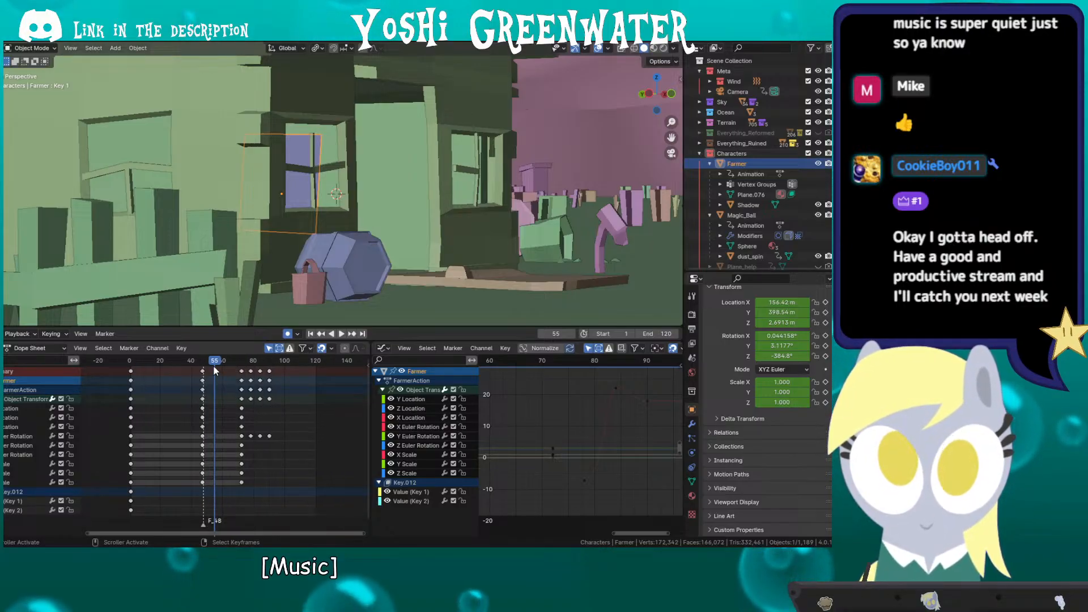
mouse_move(214, 366)
left_mouse_down()
mouse_move(187, 364)
mouse_move(206, 365)
left_mouse_up()
key("z")
left_click(450, 230)
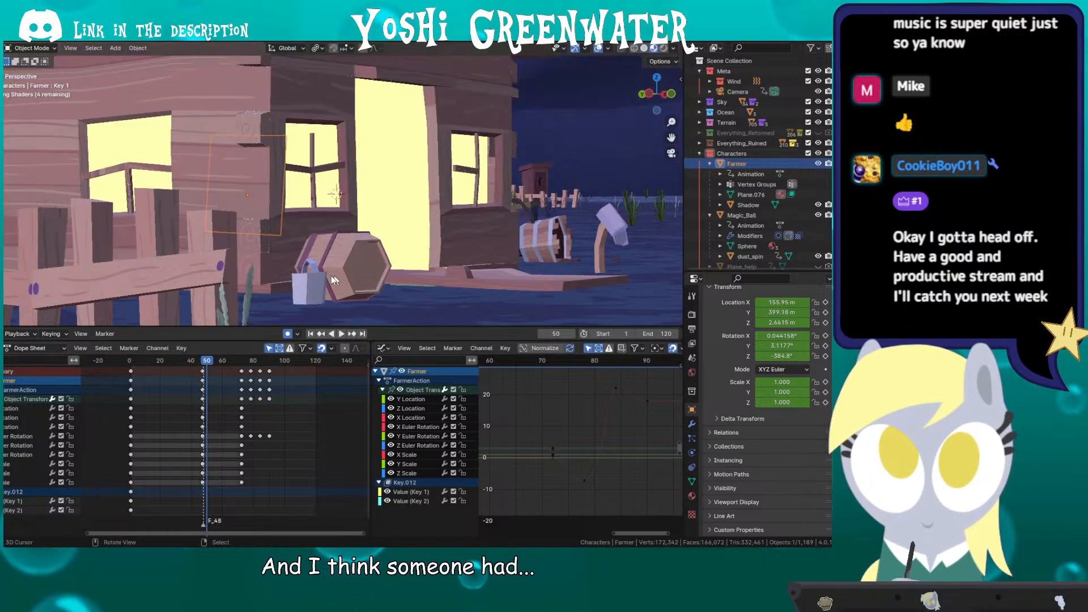
key("Right")
key("Right")
key("Right")
key("Right")
key("Right")
key("Right")
key("Right")
key("Right")
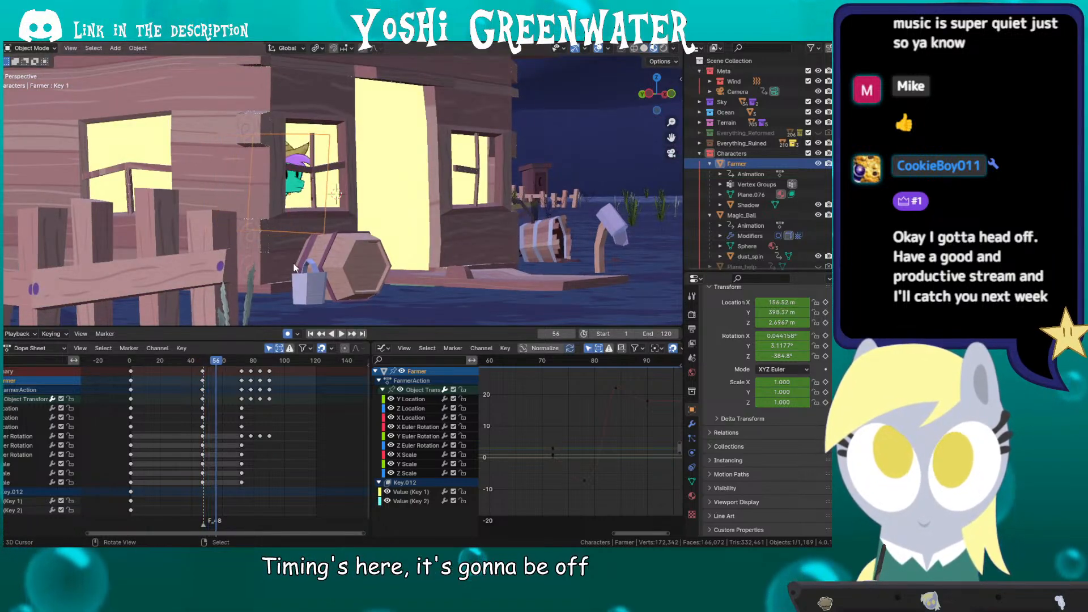
key("Right")
key("Right")
key("Right")
key("Right")
key("Right")
key("Right")
key("Right")
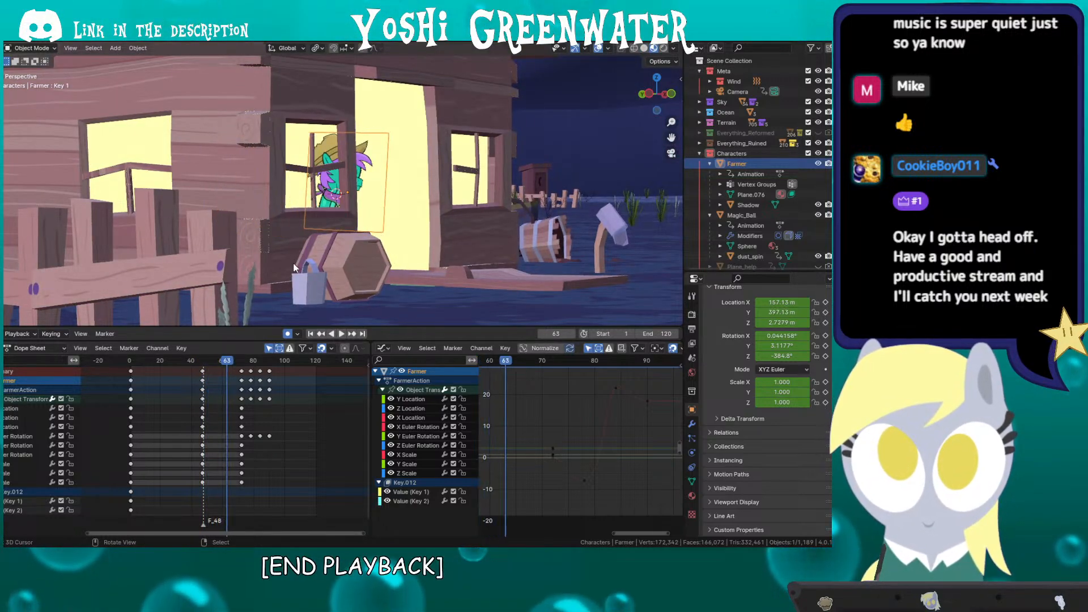
key("Right")
key("Right")
key("Right")
key("Right")
key("Right")
key("Right")
key("Right")
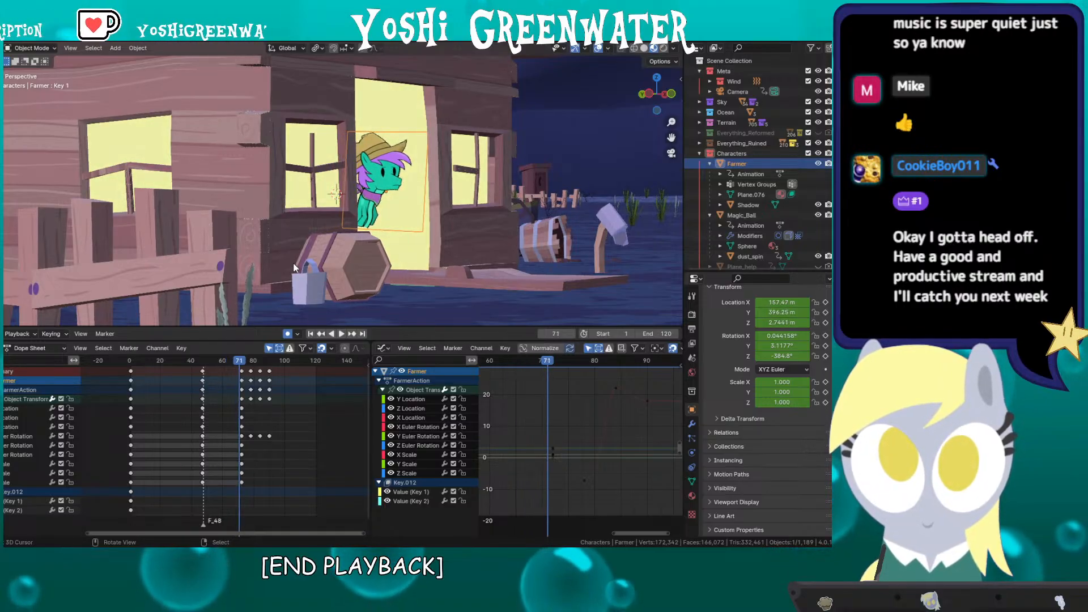
key("Right")
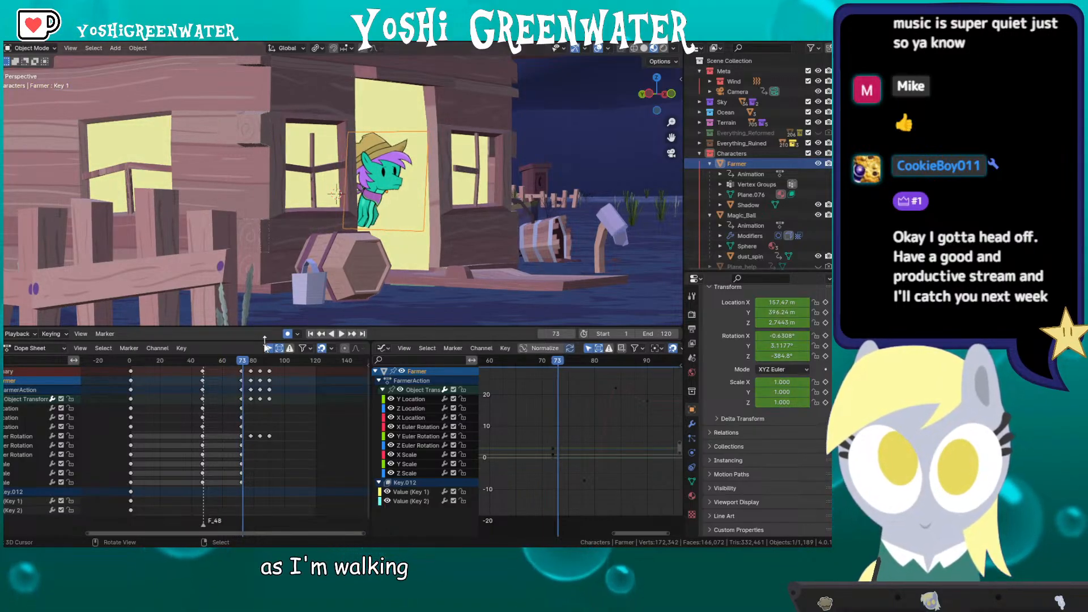
Step: Delete the Farmer's extra rotation keyframes after frame 73 in the Dope Sheet
scroll(250, 368, "up", 2)
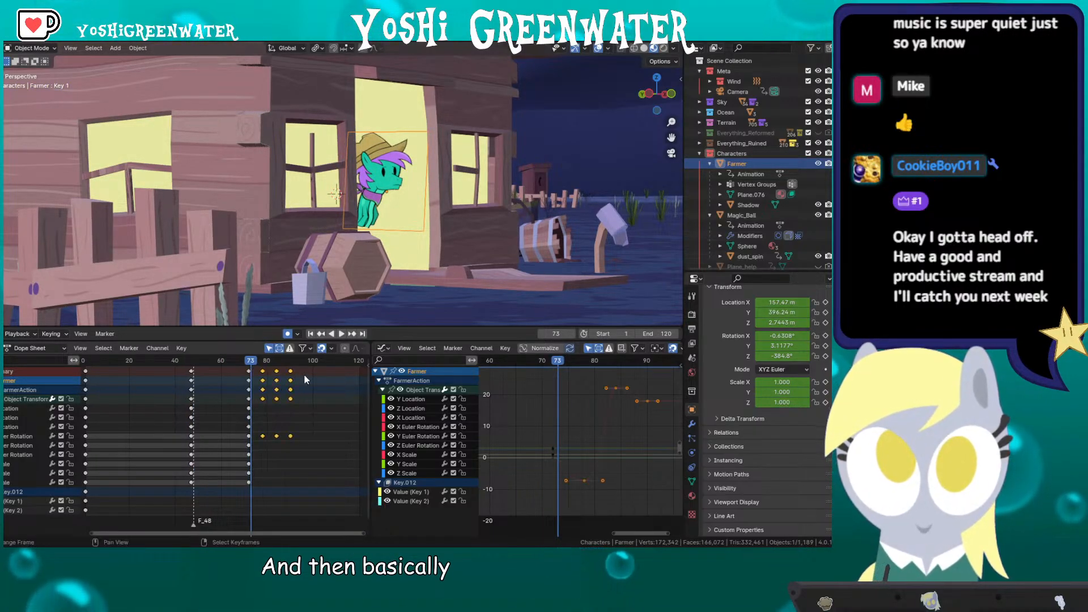
key("Delete")
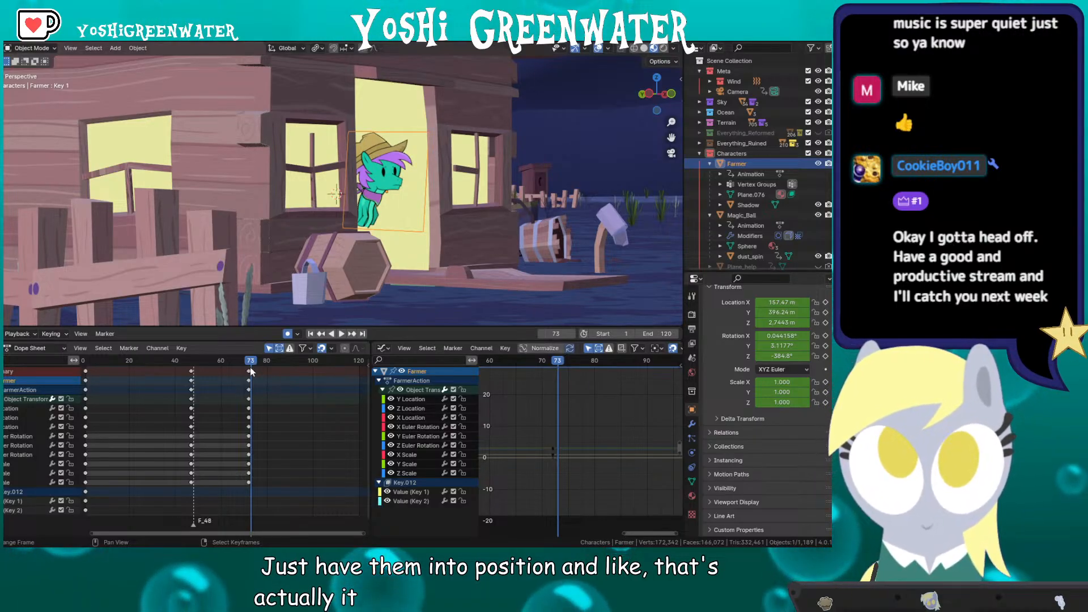
Step: Switch to Chapter_6_Ani.fla in Adobe Animate and open the farmer symbol to check on which frame the walk-in ends
key("Left")
key("Left")
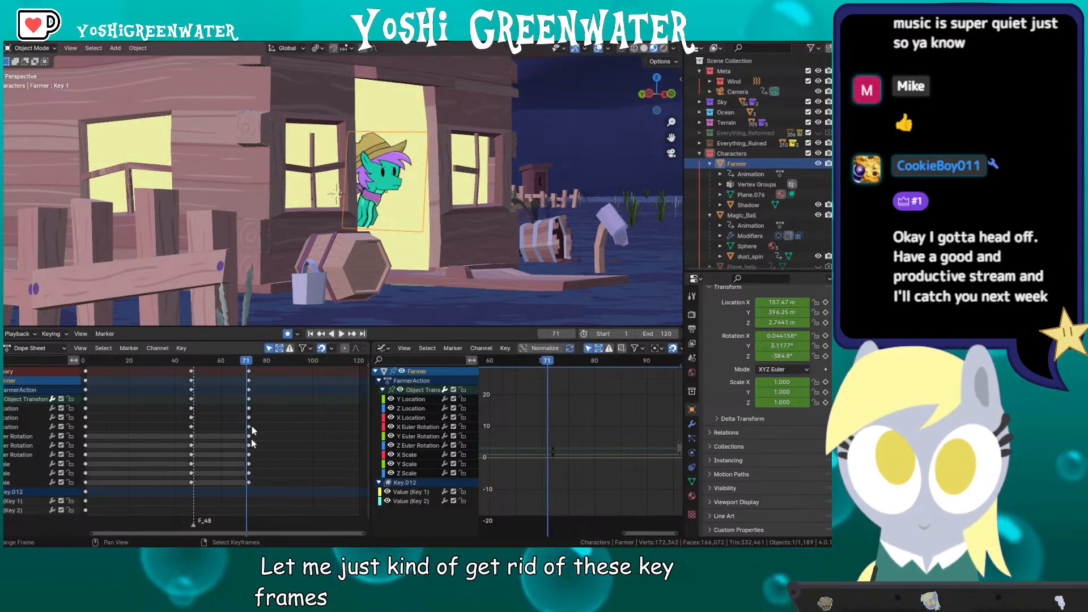
key("alt+Tab")
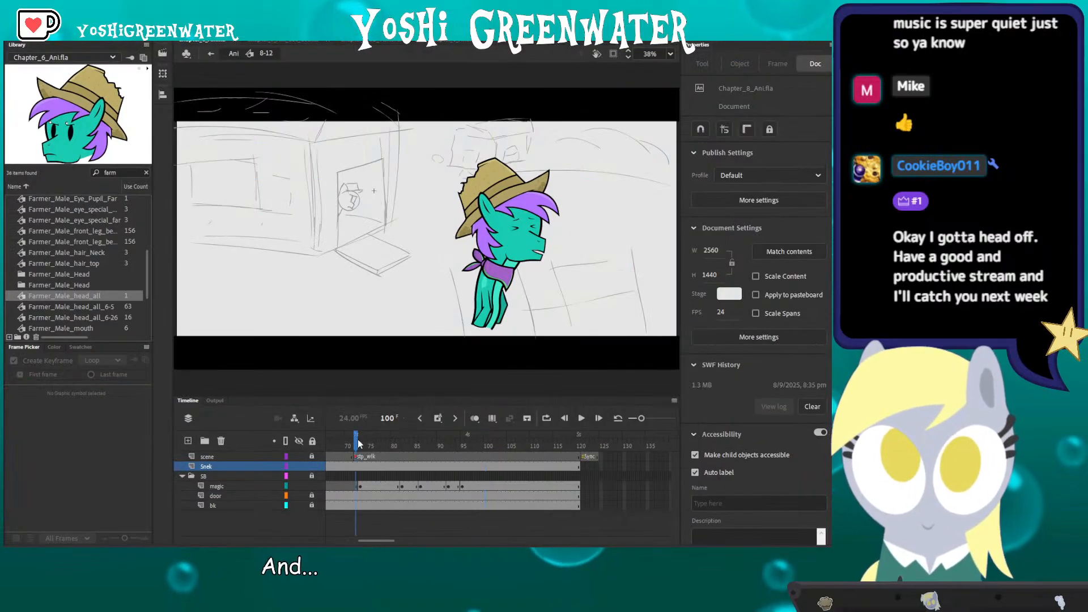
left_click(357, 441)
double_click(506, 288)
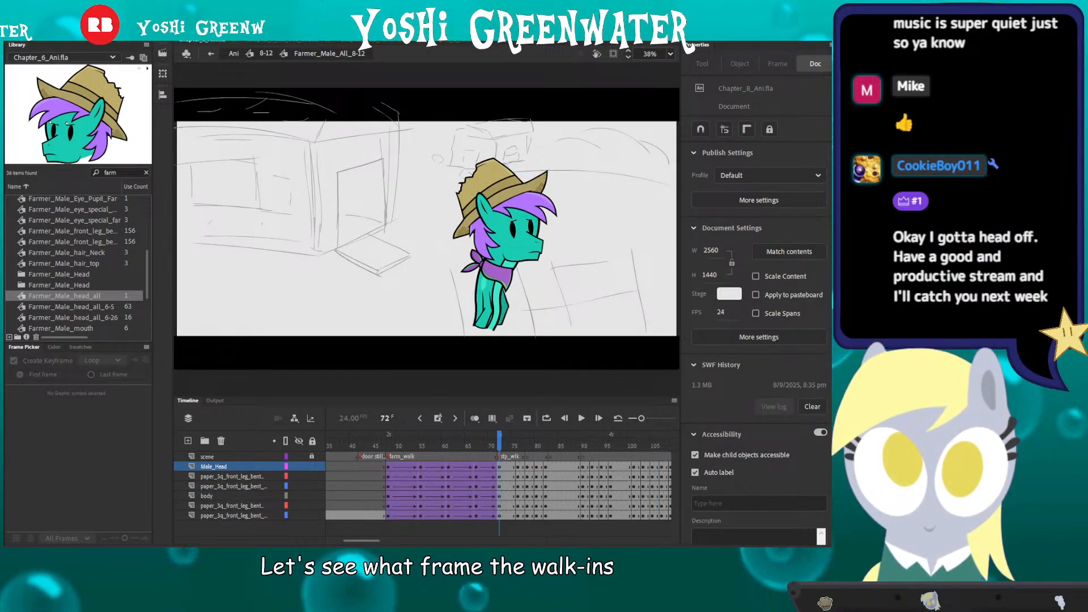
Step: Switch back to Blender, go to frame 72 and select all of the Farmer's keyframes there
key("alt+Tab")
key("Right")
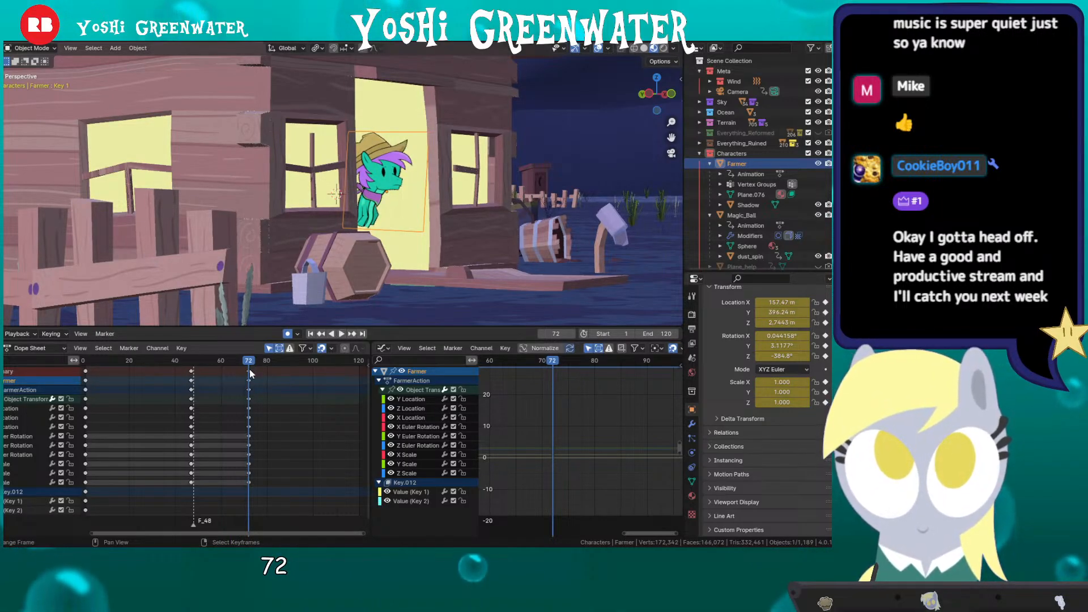
left_click(249, 372)
Step: Lower the Farmer's Z Location keyframe at frame 72 to about 2.52 m so the feet sit lower in the doorway
scroll(359, 196, "up", 3)
scroll(359, 196, "down", 5)
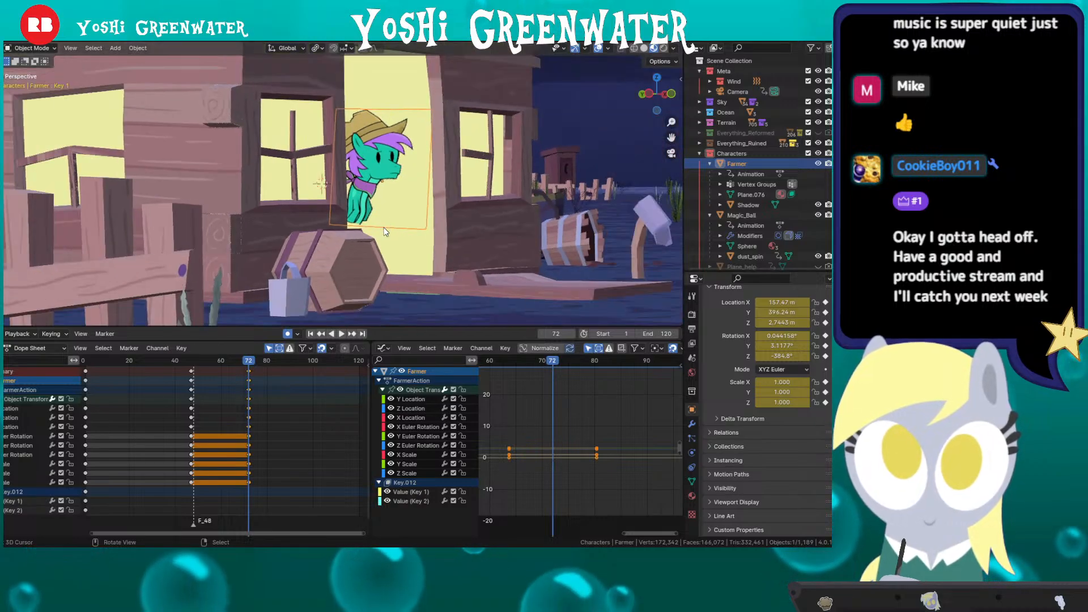
scroll(352, 222, "up", 4)
scroll(350, 223, "down", 2)
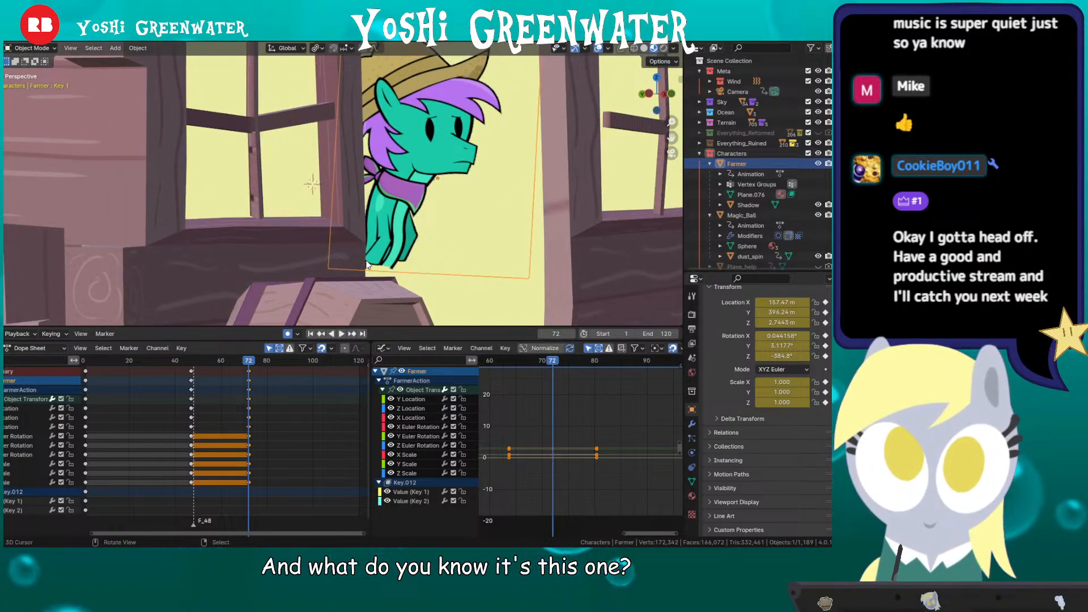
middle_click_drag(367, 266, 411, 275)
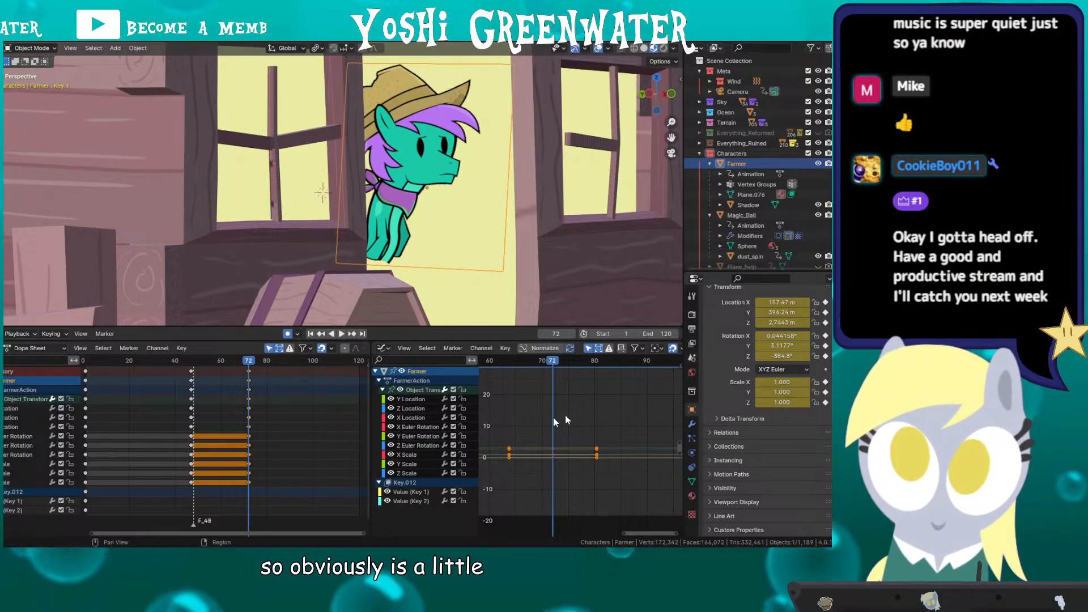
left_click(410, 414)
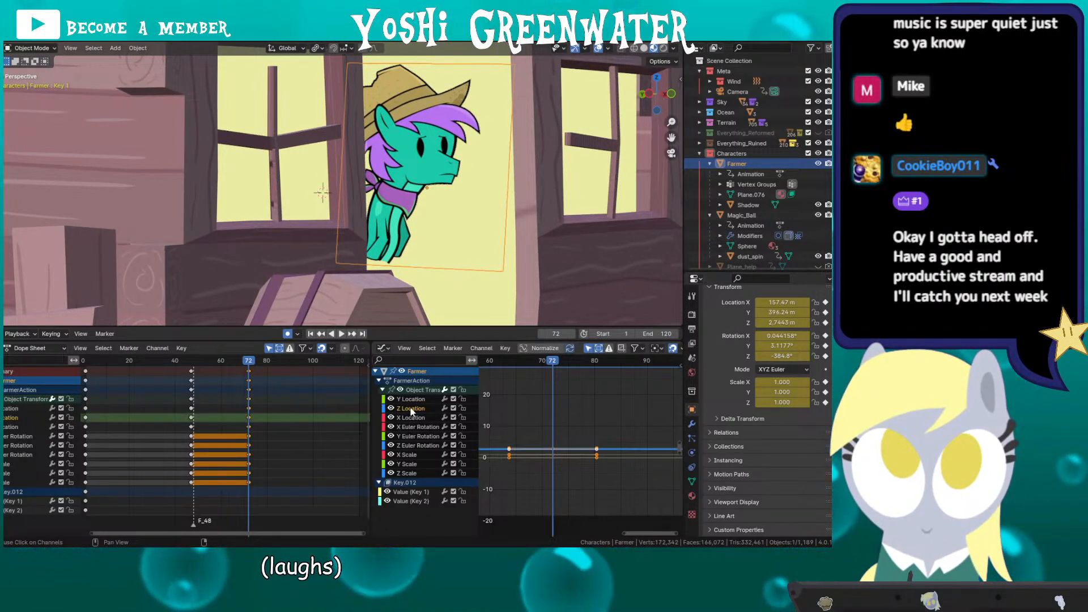
left_click(251, 420)
key("KP_Decimal")
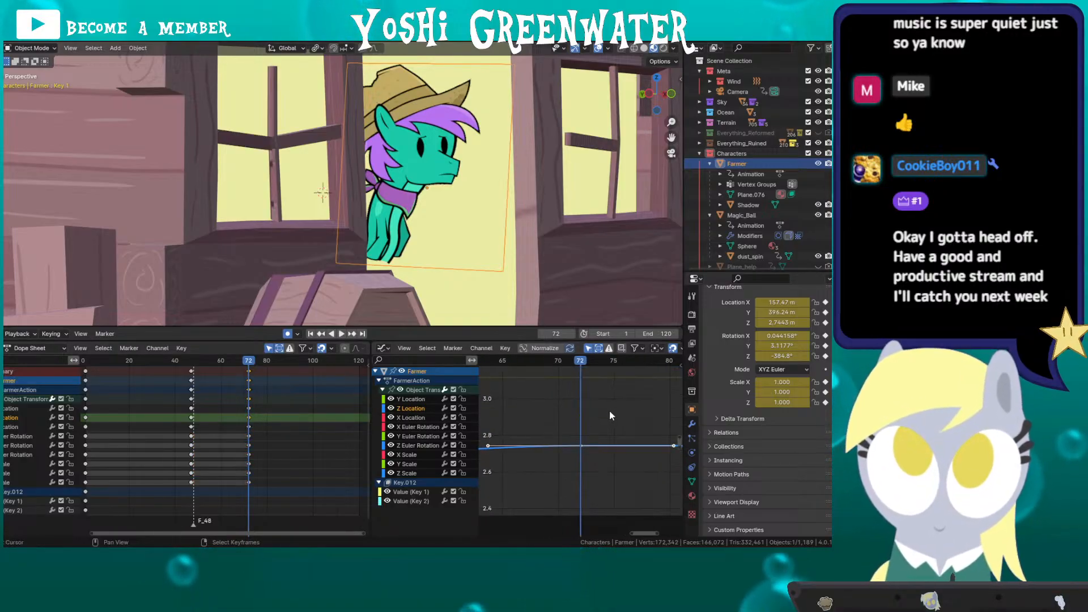
left_click_drag(551, 408, 597, 473)
key("g")
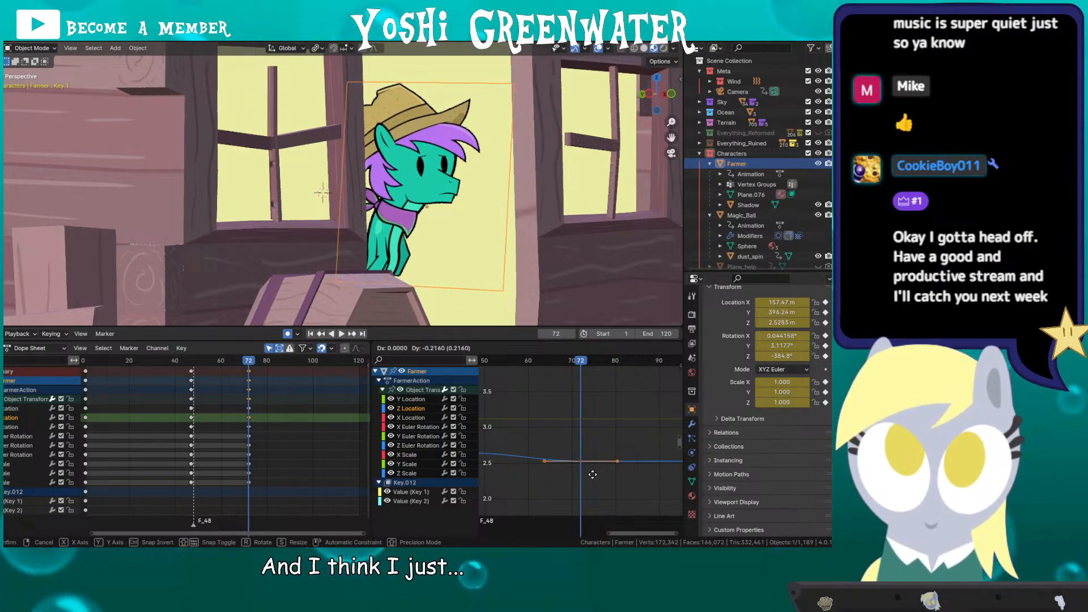
left_click(592, 476)
Step: Select the Farmer's Z Location keyframe at the F_48 marker on its animation curve
scroll(539, 439, "down", 2)
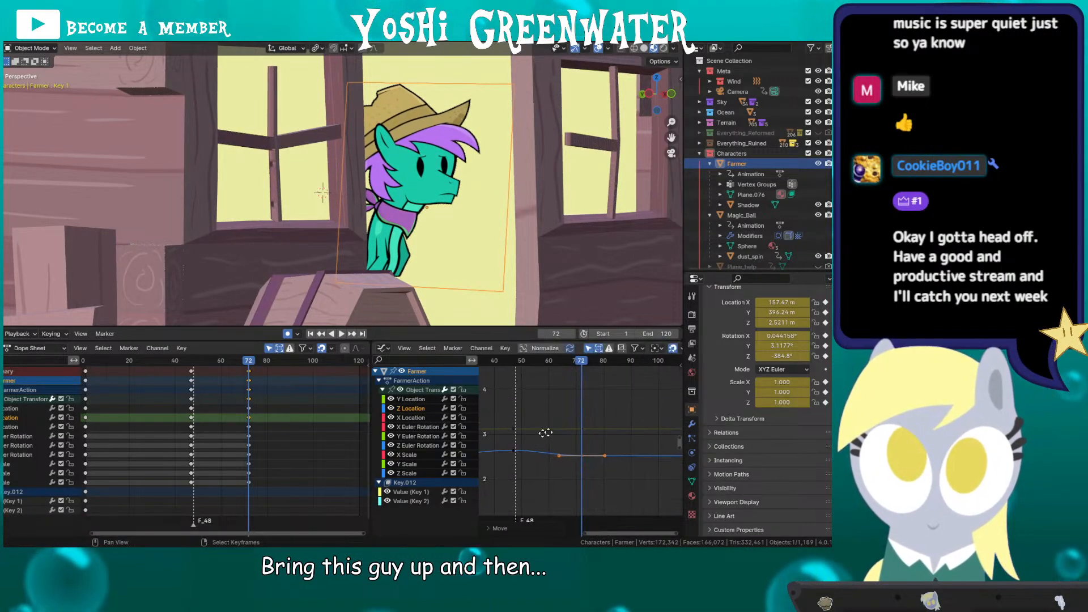
middle_click_drag(545, 433, 599, 417)
scroll(575, 437, "up", 2)
left_click(568, 436)
key("g")
key("y")
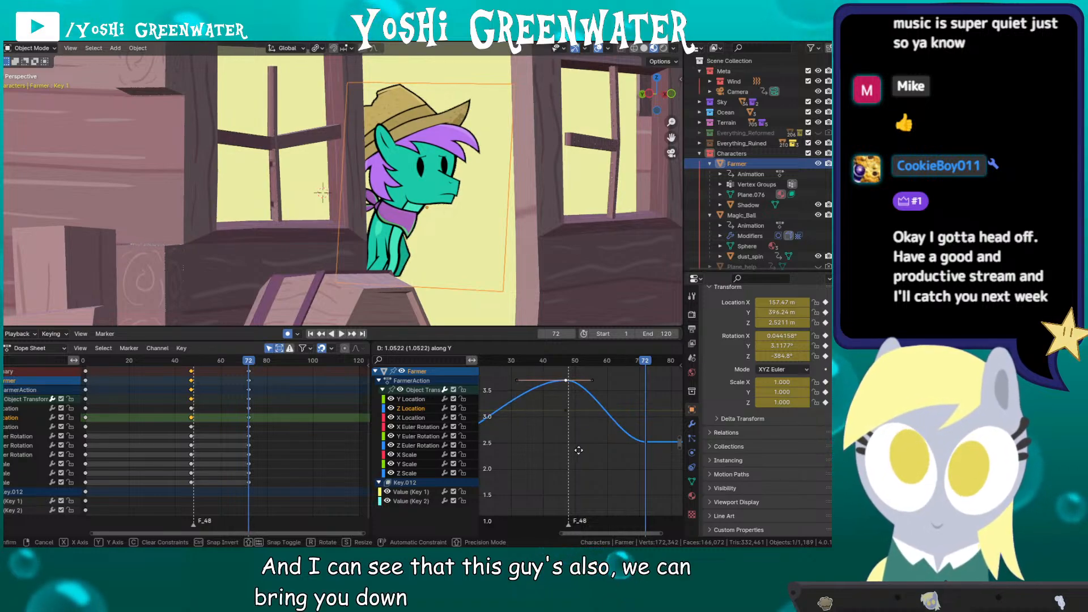
left_click(650, 510)
key("ctrl+z")
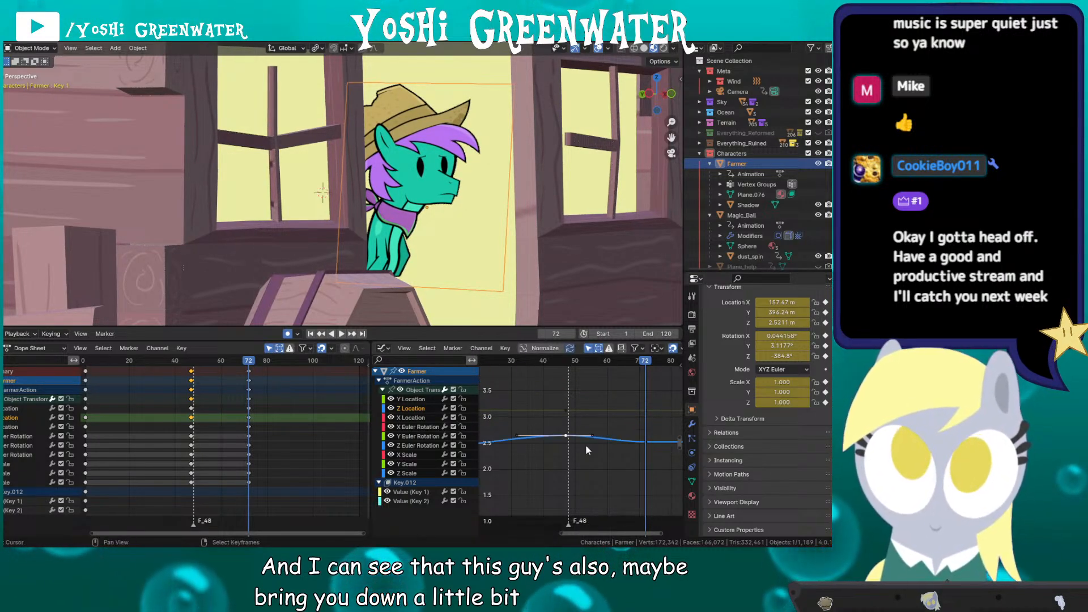
Step: Lower the selected Z Location keyframe vertically to about 2.56 m
key("g")
key("y")
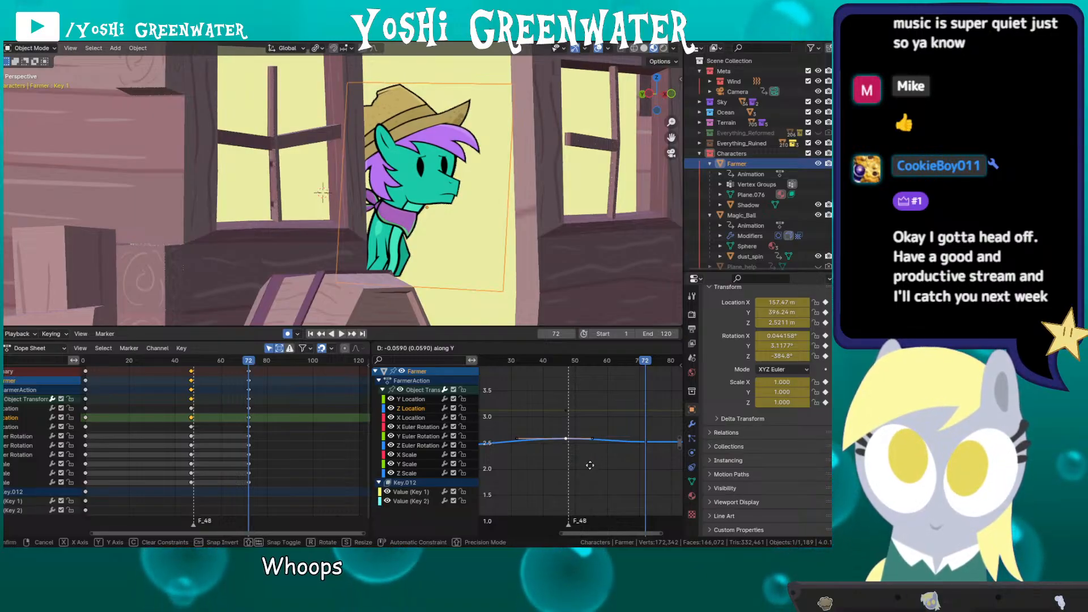
left_click(587, 475)
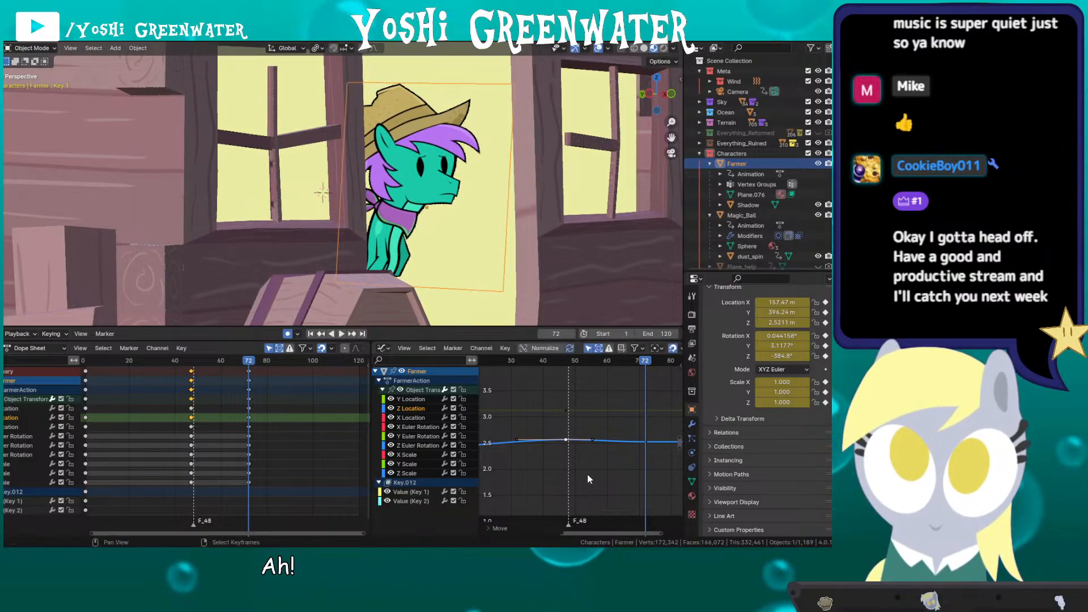
left_click(587, 479)
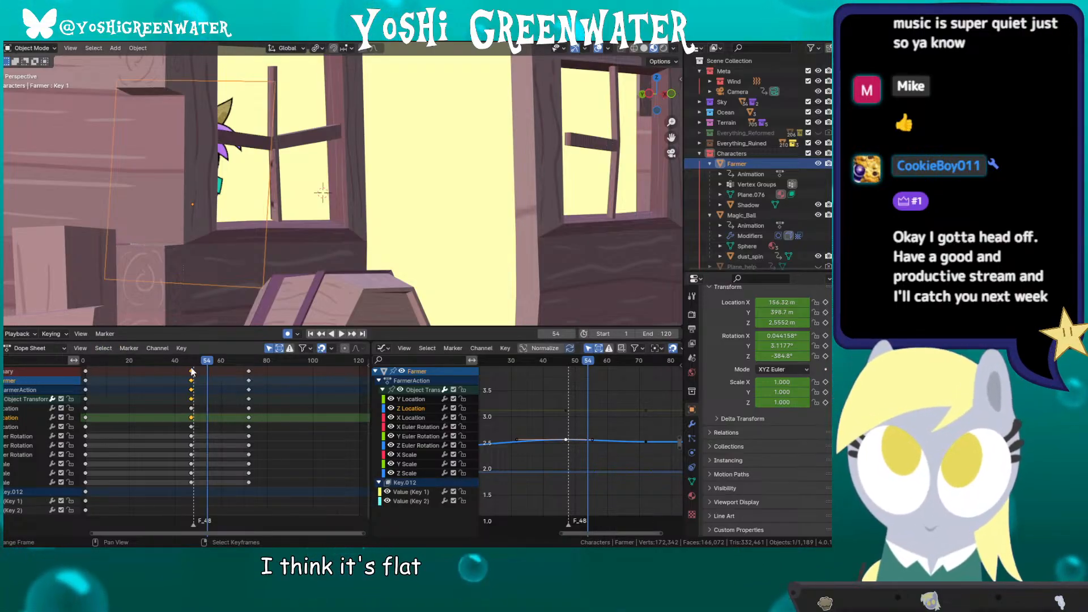
Step: Play back the farmer's walk-in, first close up at the doorway and again over the whole camera composition
left_click(157, 361)
key("space")
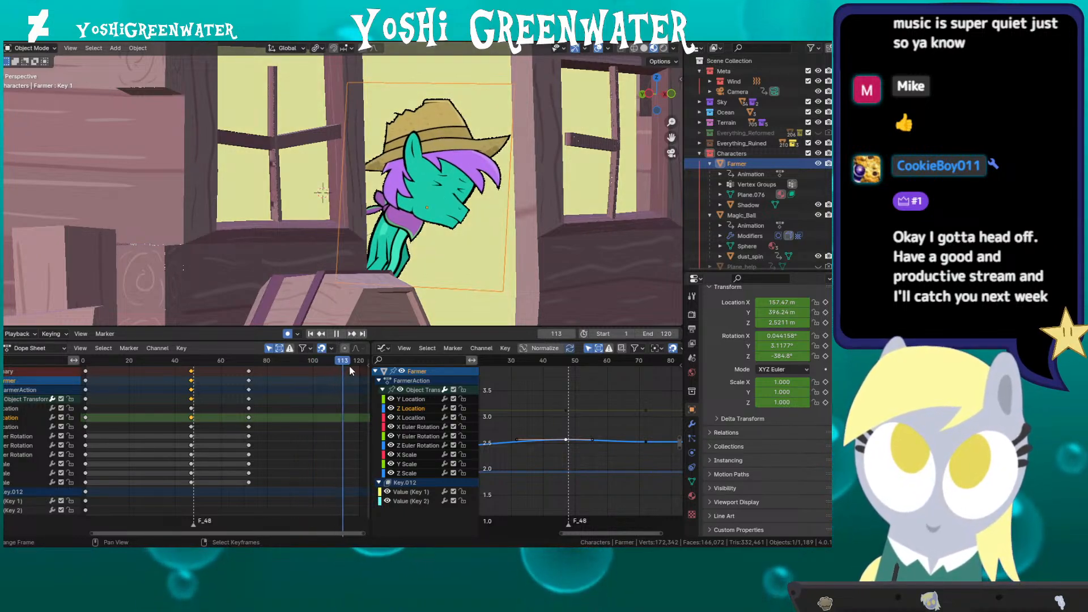
scroll(250, 464, "down", 5)
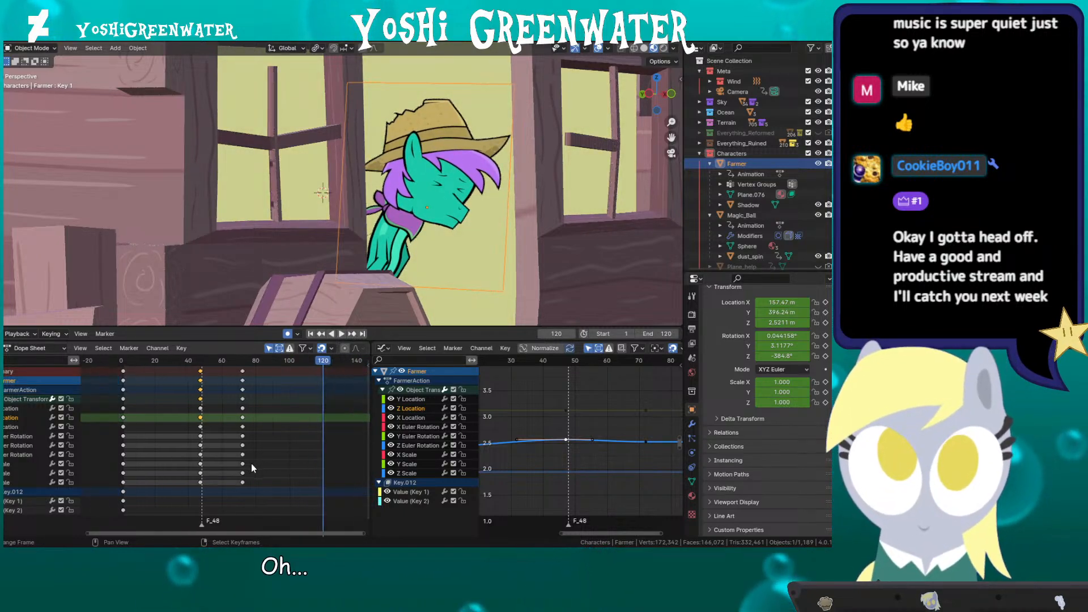
scroll(406, 234, "down", 8)
key("Home")
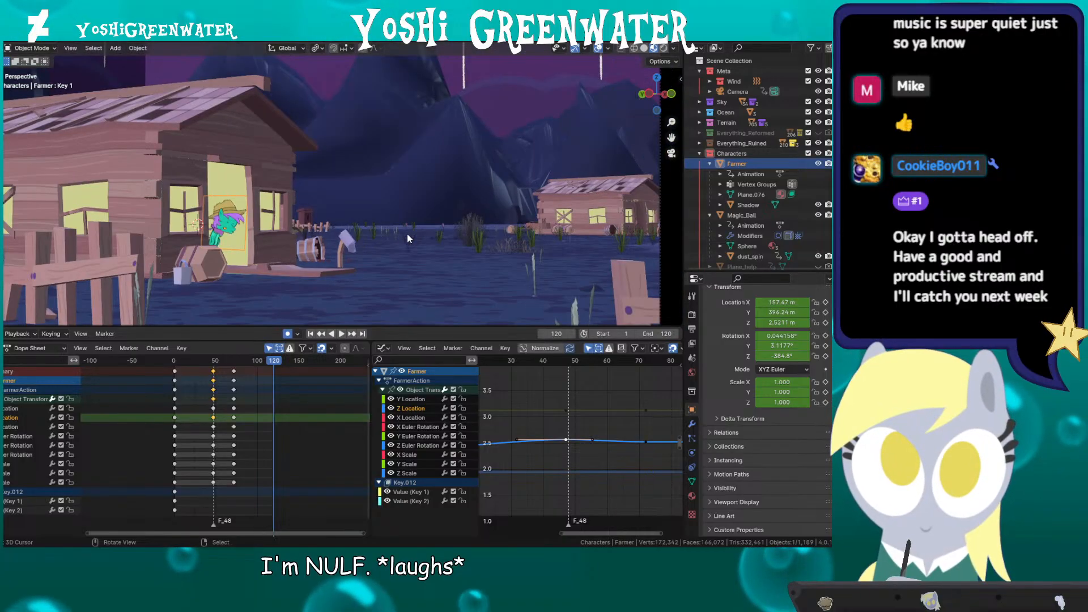
scroll(408, 234, "down", 1)
middle_click_drag(408, 234, 460, 245, "shift")
key("space")
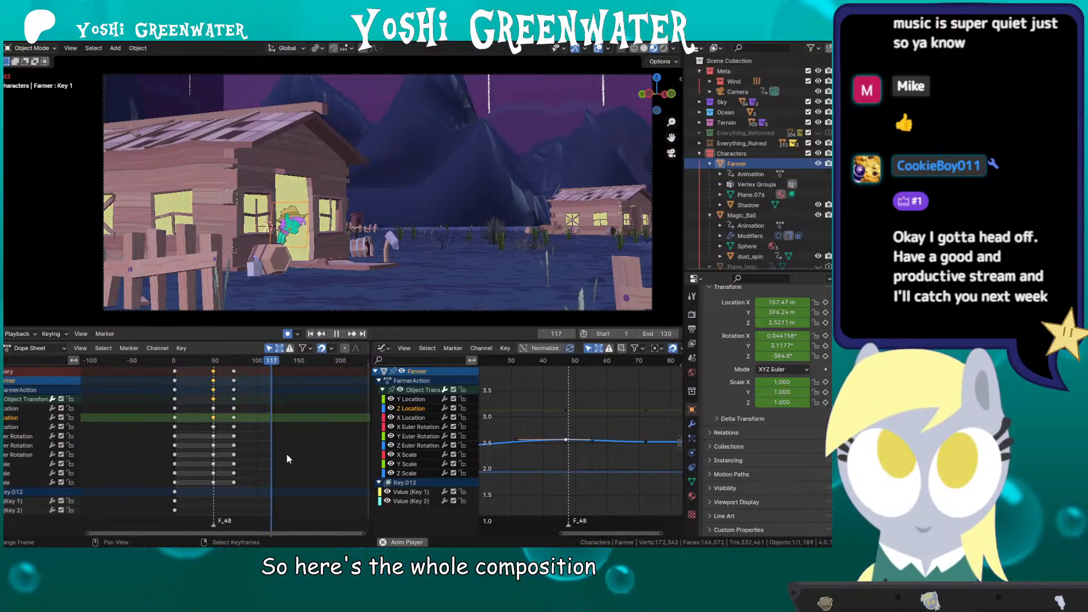
Step: Go to frame 1 and lower the Farmer's Z Location keyframe there to about -1.7 m, below the ground
scroll(238, 414, "up", 2)
scroll(241, 419, "up", 2)
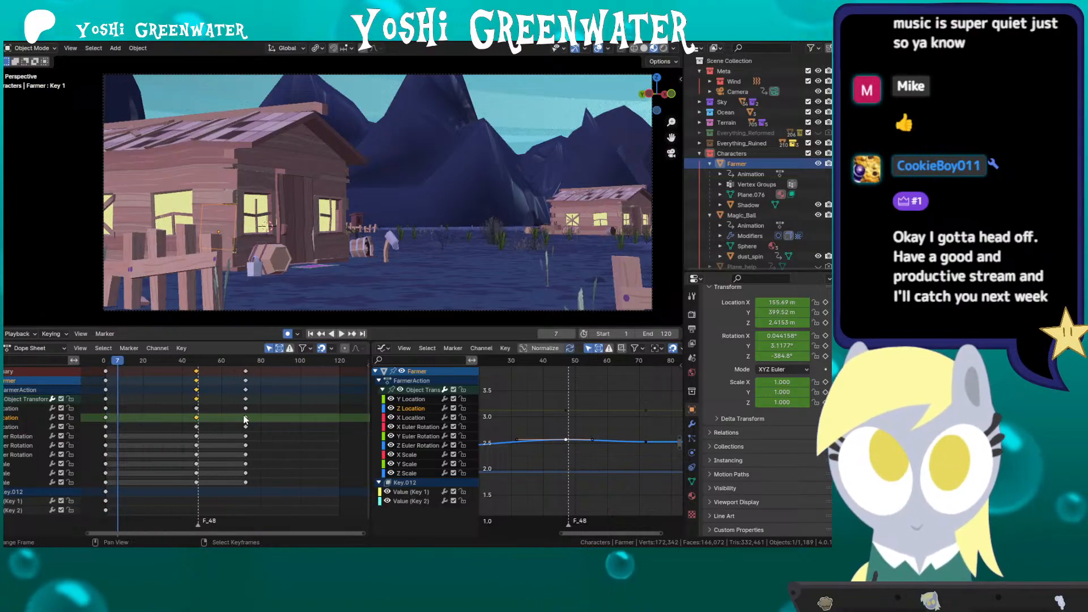
scroll(142, 434, "up", 2)
middle_click_drag(180, 418, 235, 436)
scroll(231, 430, "up", 1)
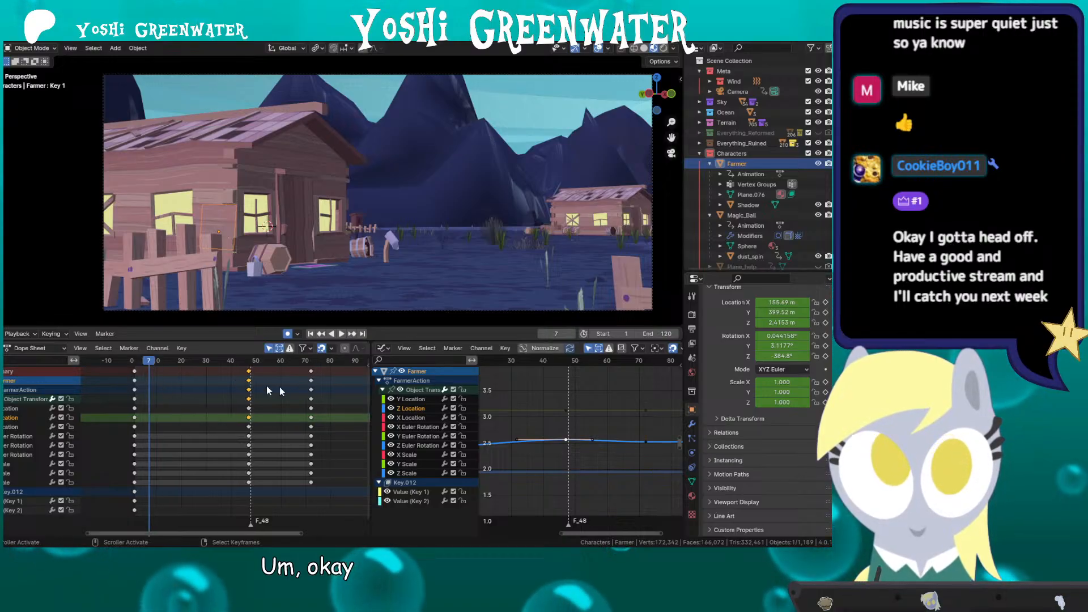
left_click(310, 334)
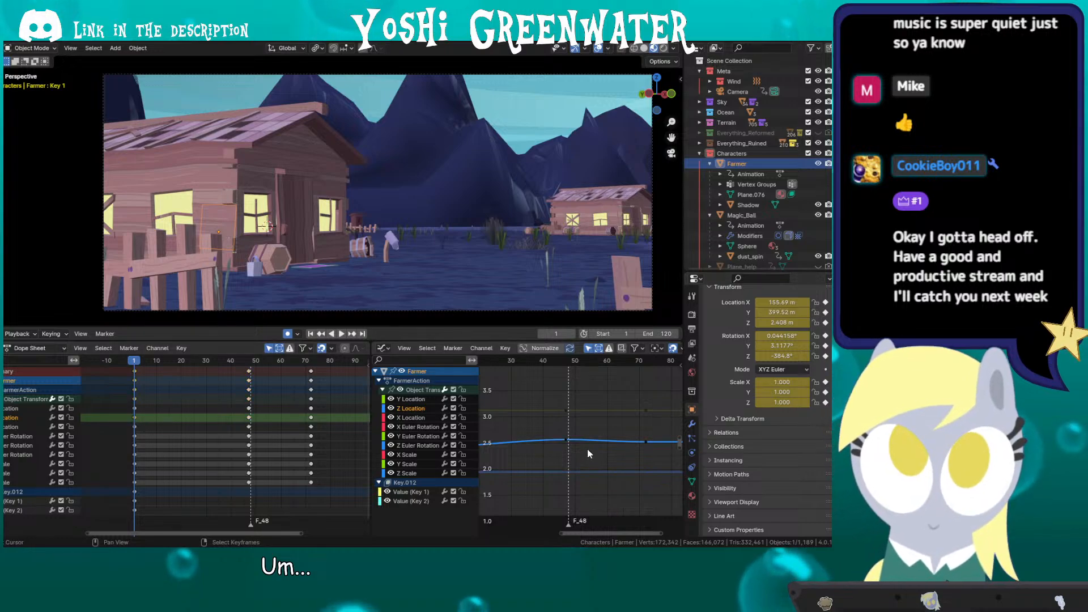
key("KP_0")
scroll(588, 449, "down", 10)
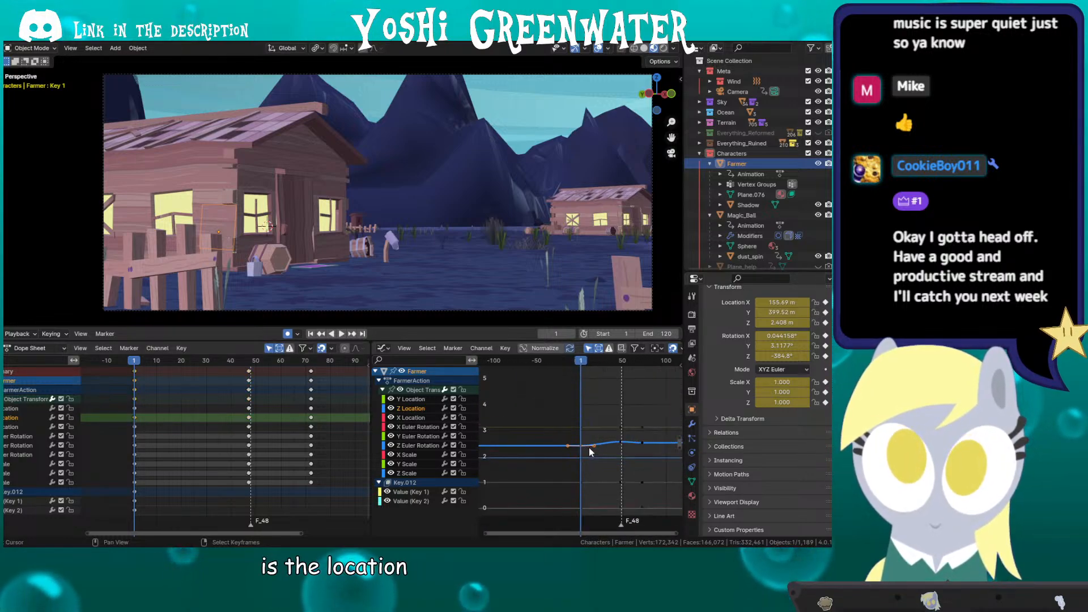
key("g")
key("y")
left_click(619, 371)
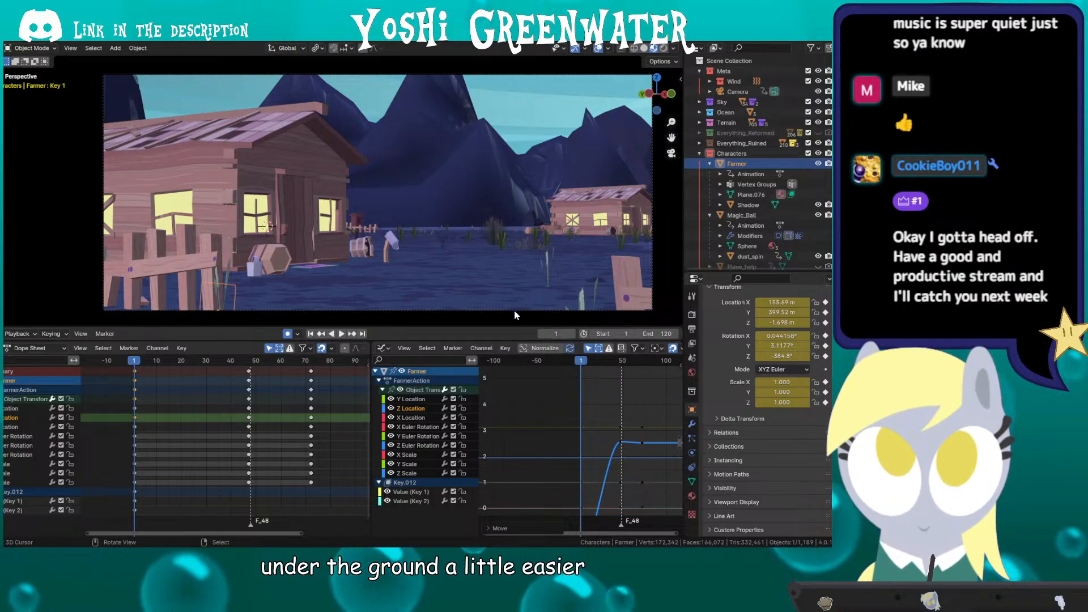
Step: Set the interpolation of the Farmer's keyframe at frame 1 to Constant
scroll(586, 468, "down", 4)
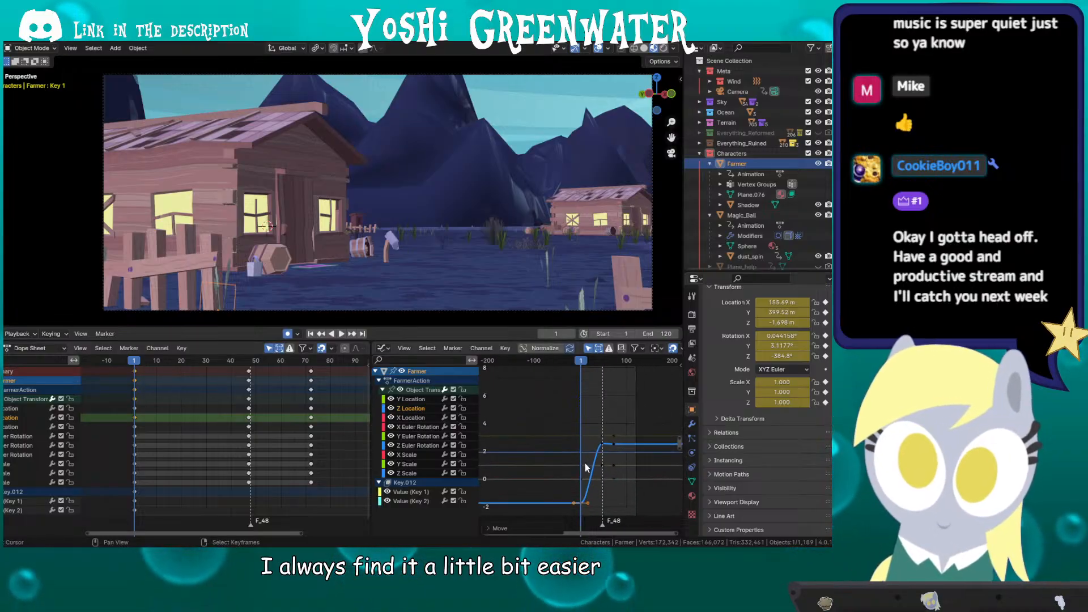
scroll(584, 420, "up", 2)
key("space")
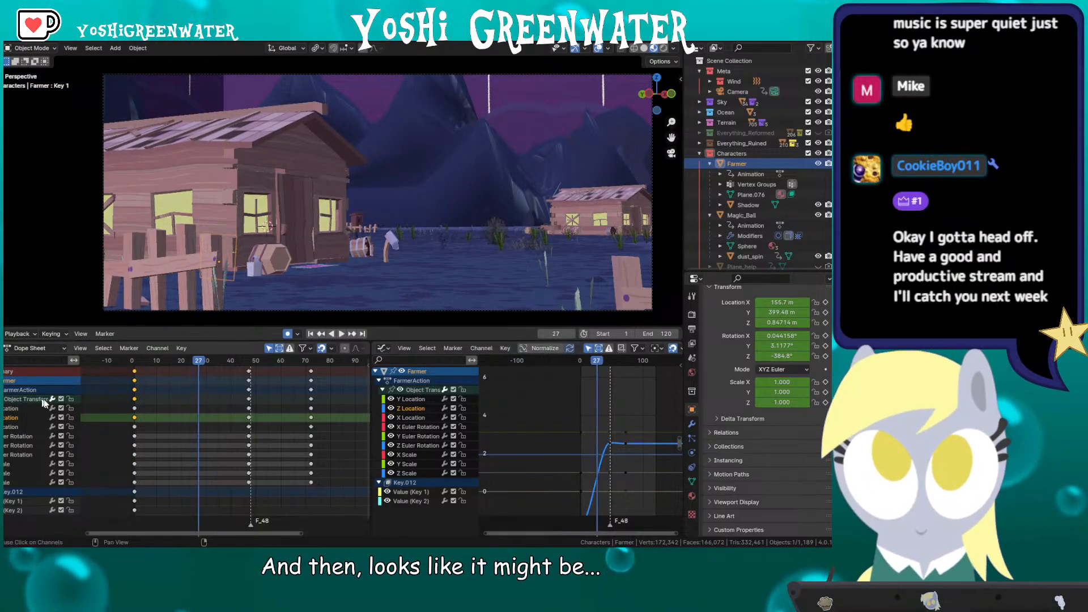
key("t")
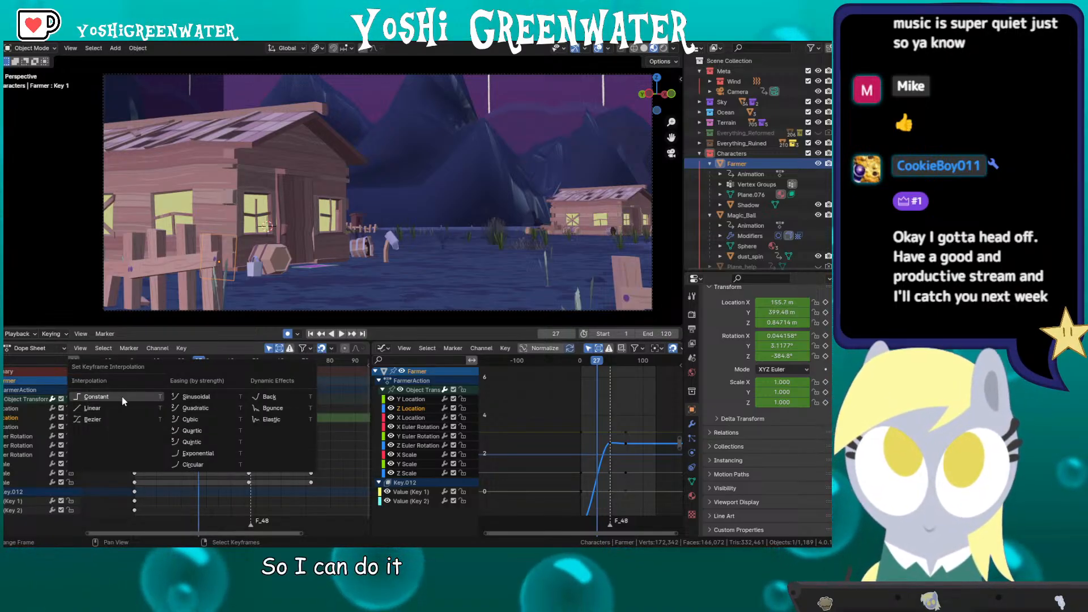
left_click(122, 396)
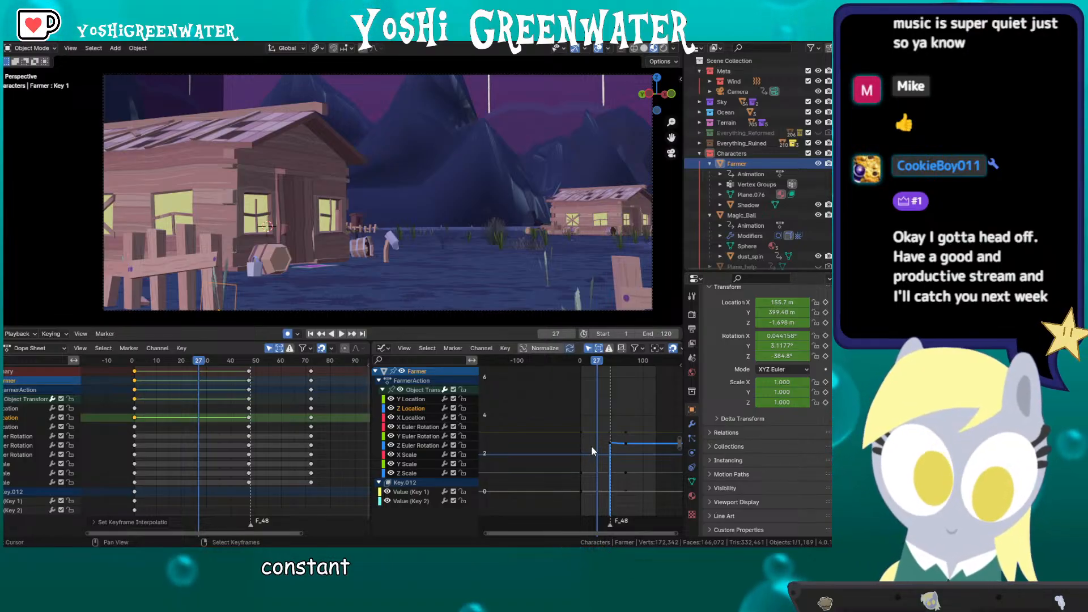
Step: Inspect the stepped Z Location curve, scrub to frame 47 and play the animation to check the farmer's appearance
middle_click_drag(596, 433, 591, 427)
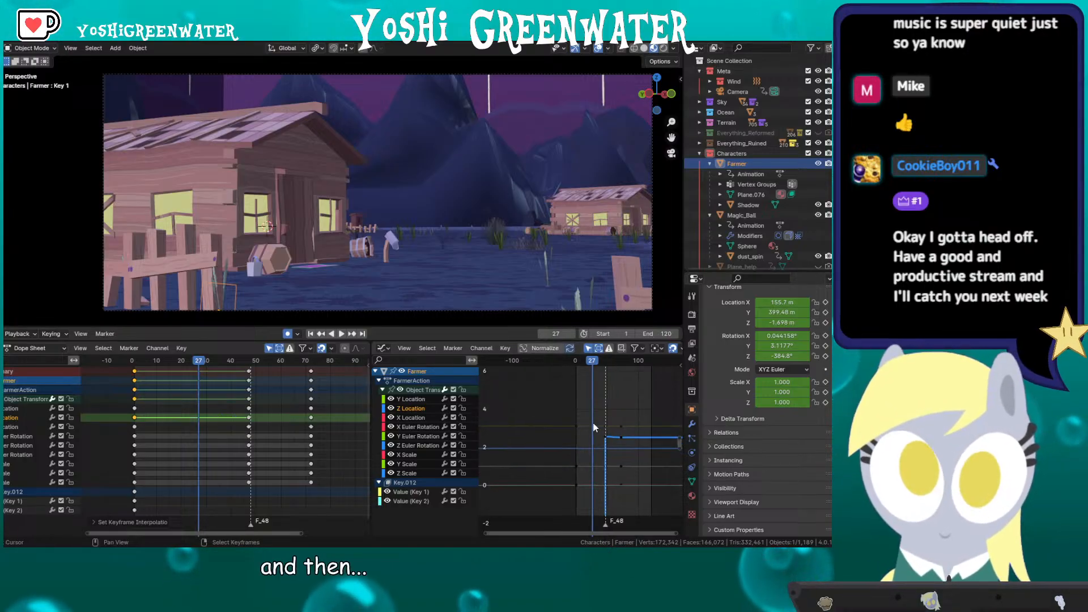
key("KP_Decimal")
scroll(611, 403, "down", 5)
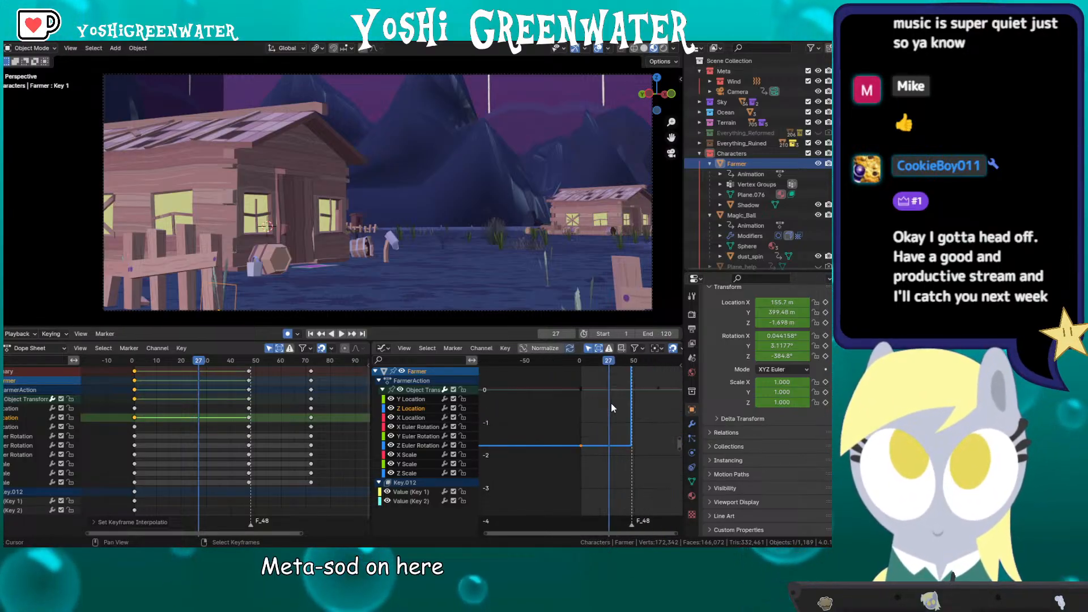
middle_click_drag(609, 406, 573, 451)
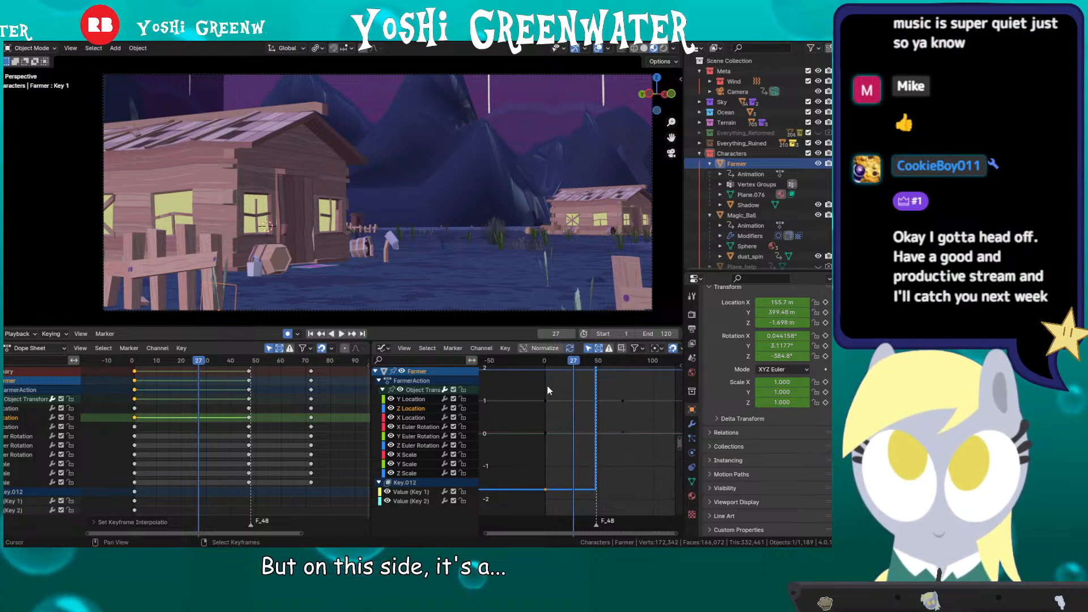
left_click_drag(143, 362, 250, 371)
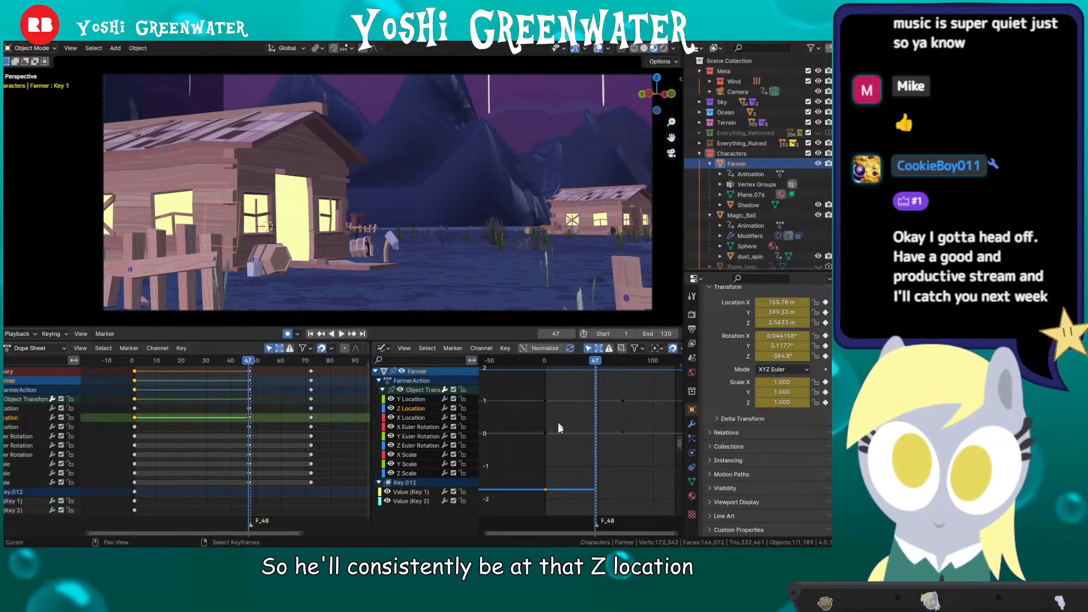
key("space")
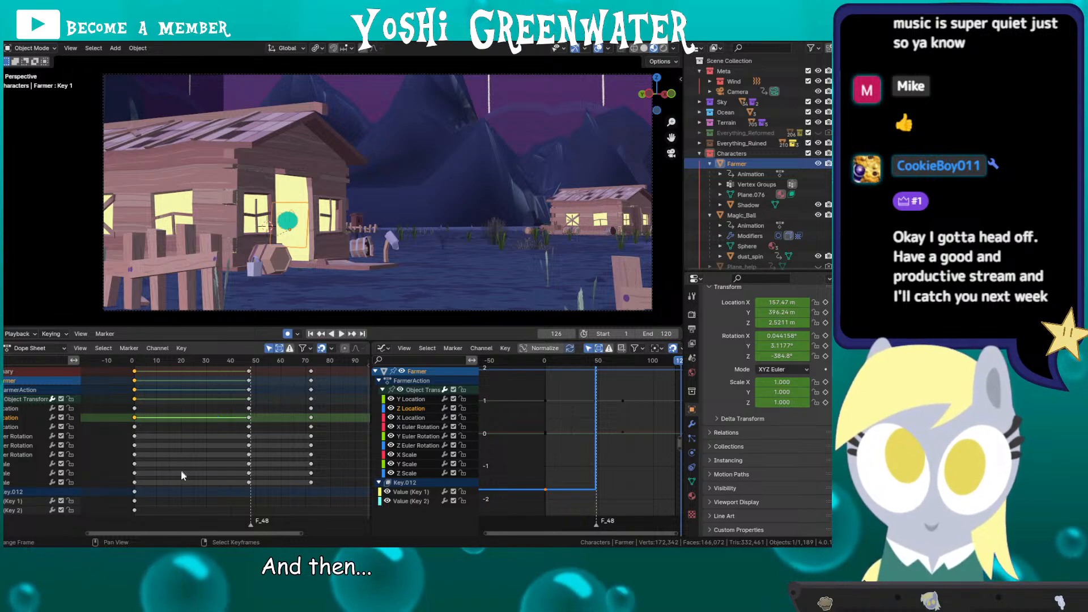
scroll(180, 474, "down", 2)
scroll(185, 474, "down", 2)
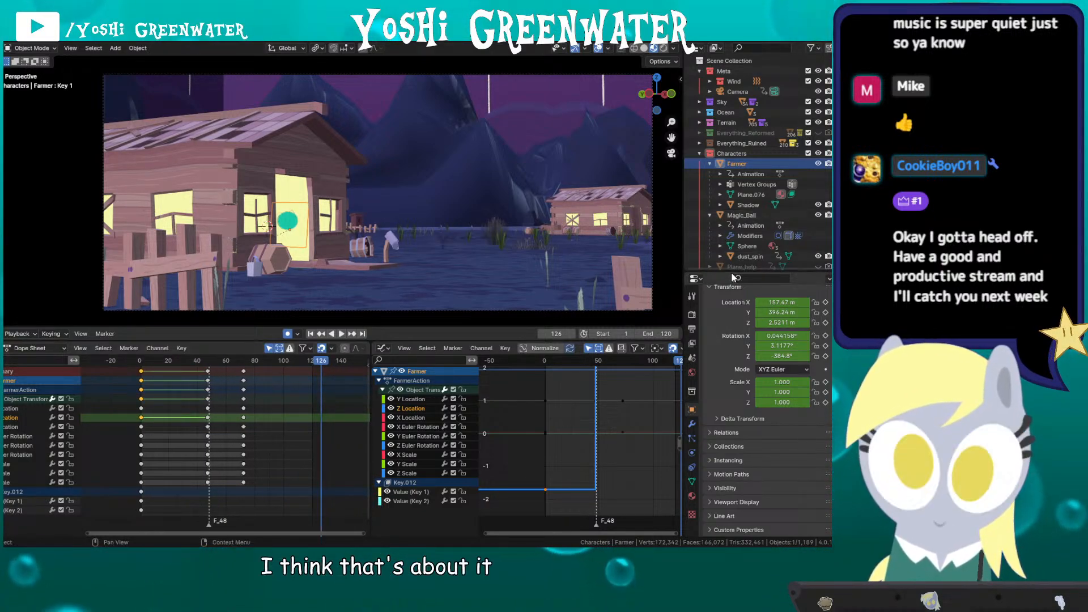
Step: Enlarge the outliner and scrub and play the shot through the camera to check the camera placement around the doorway
left_click_drag(733, 273, 732, 299)
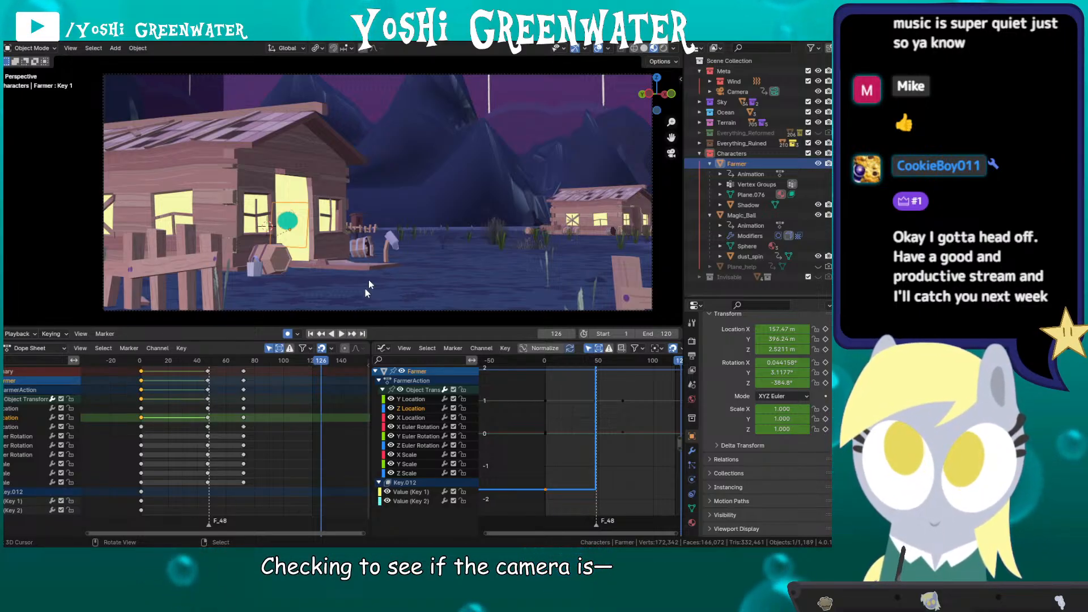
left_click(168, 360)
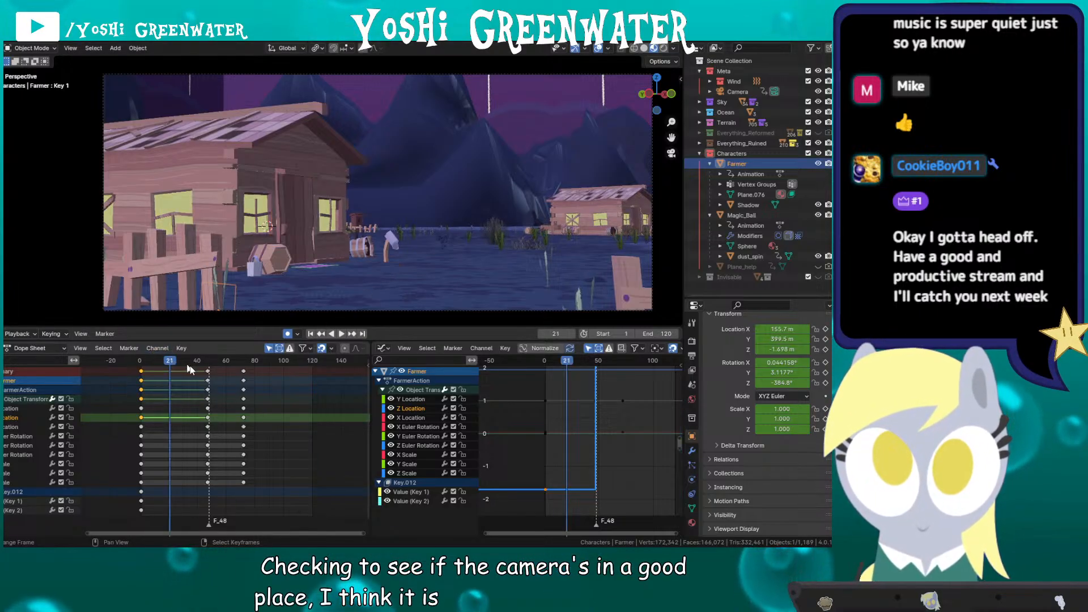
key("space")
key("space")
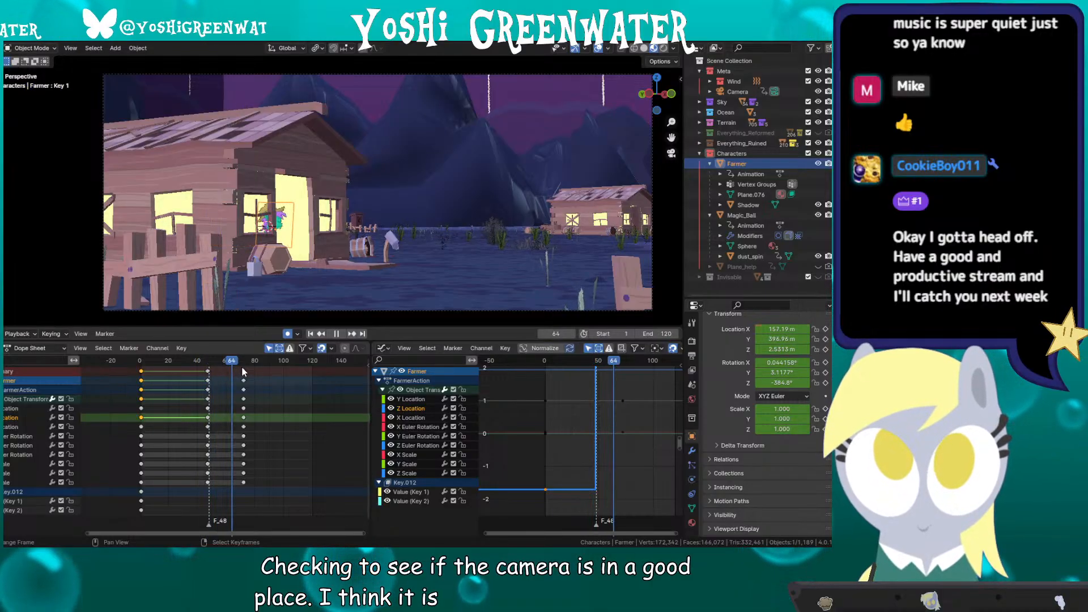
left_click(243, 368)
left_click_drag(244, 369, 181, 380)
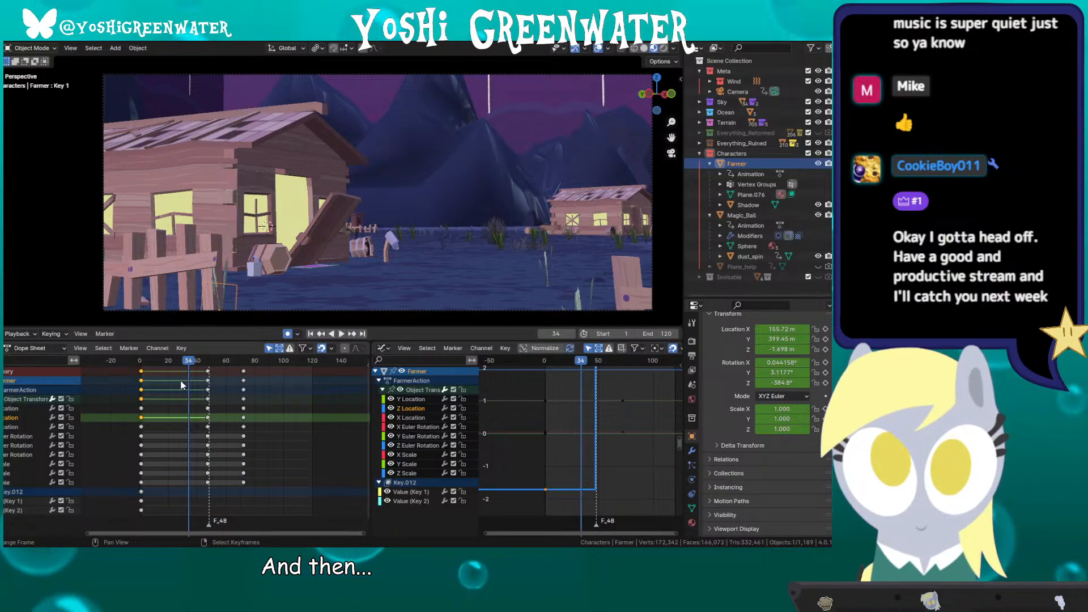
left_click(162, 362)
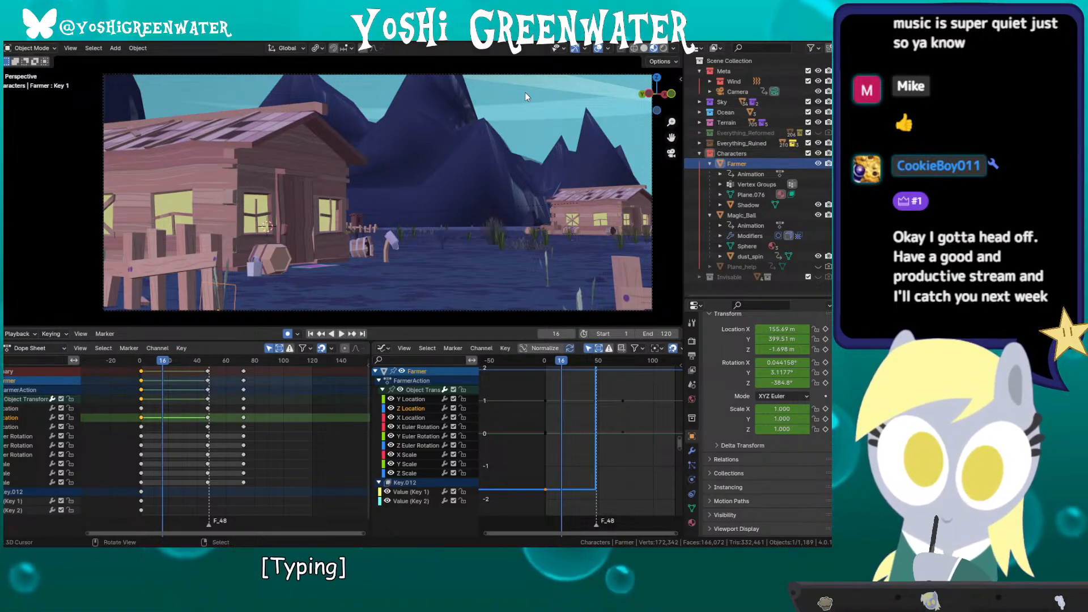
Step: Leave the camera view, select the Magic_Ball sphere over the terrain and isolate it in local view
key("KP_0")
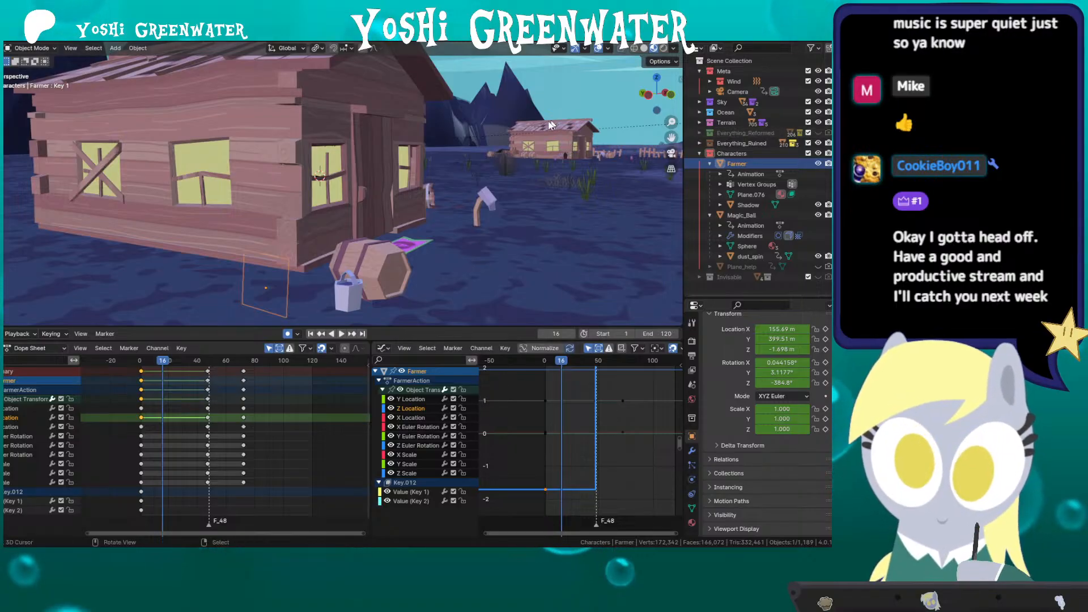
scroll(532, 135, "down", 18)
right_click(450, 135)
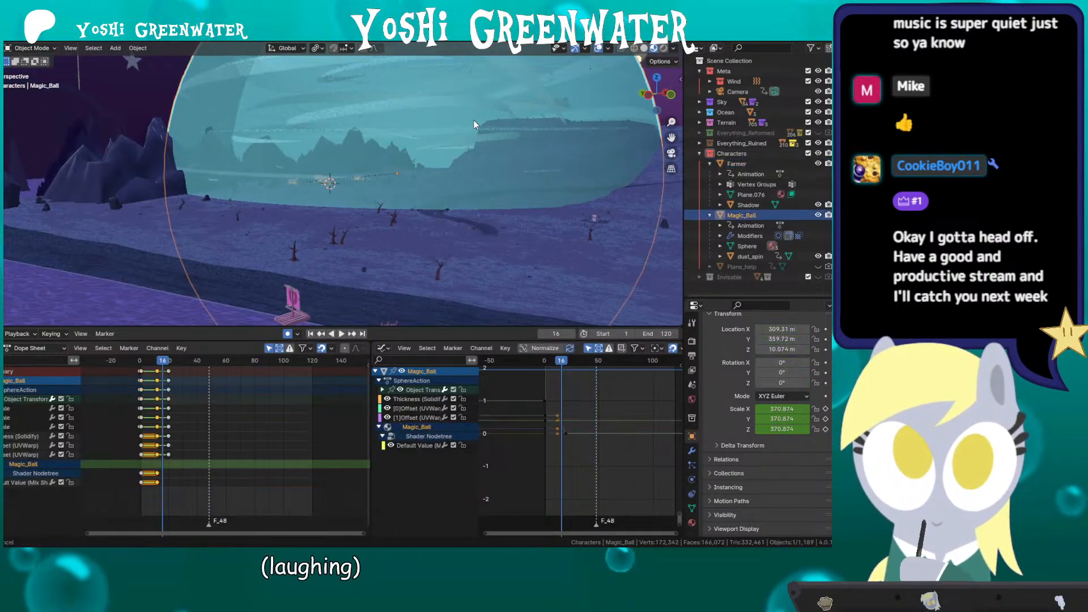
middle_click_drag(474, 120, 472, 209)
scroll(468, 185, "down", 3)
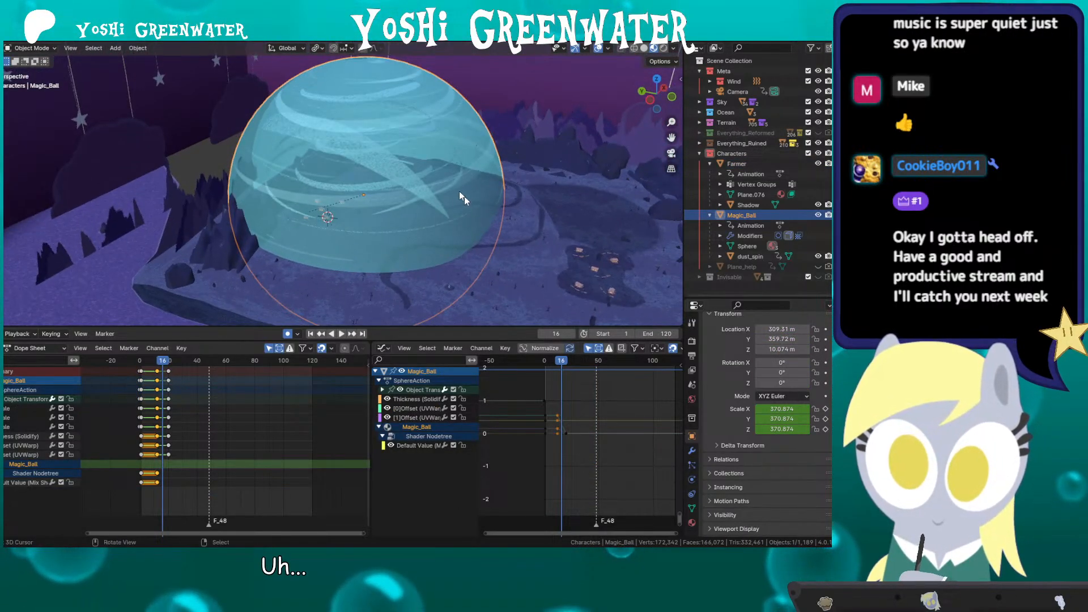
scroll(369, 164, "up", 1)
middle_click_drag(370, 164, 343, 188, "shift")
key("KP_Divide")
scroll(340, 191, "up", 1)
Step: Advance the timeline frame by frame and play the isolated Magic_Ball's animation, examining its swirling surface up close
key("Right")
key("Right")
key("Right")
key("Right")
key("Right")
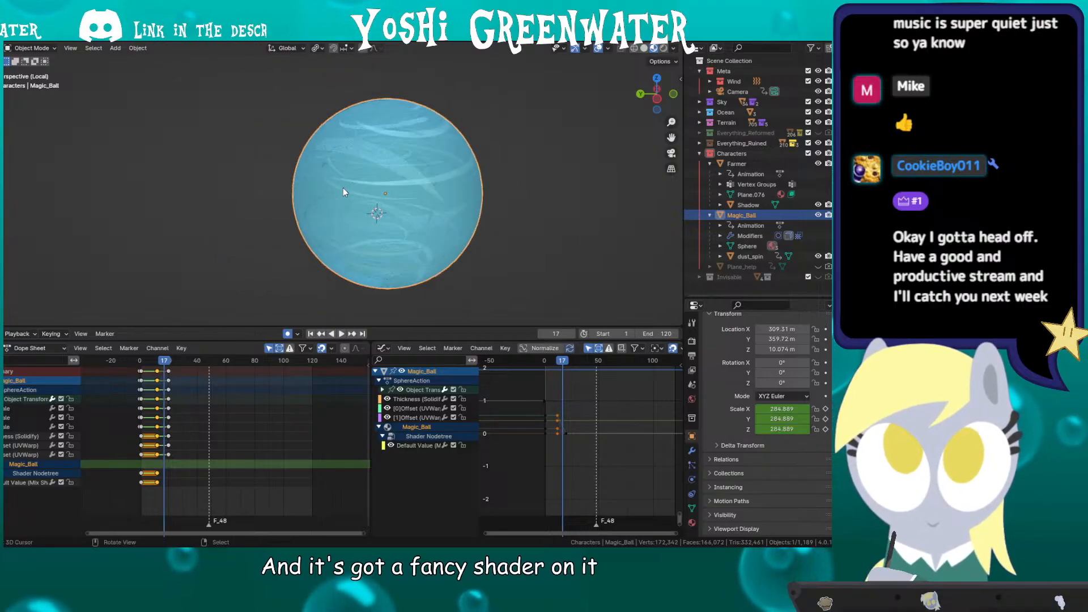
scroll(376, 201, "up", 7)
key("space")
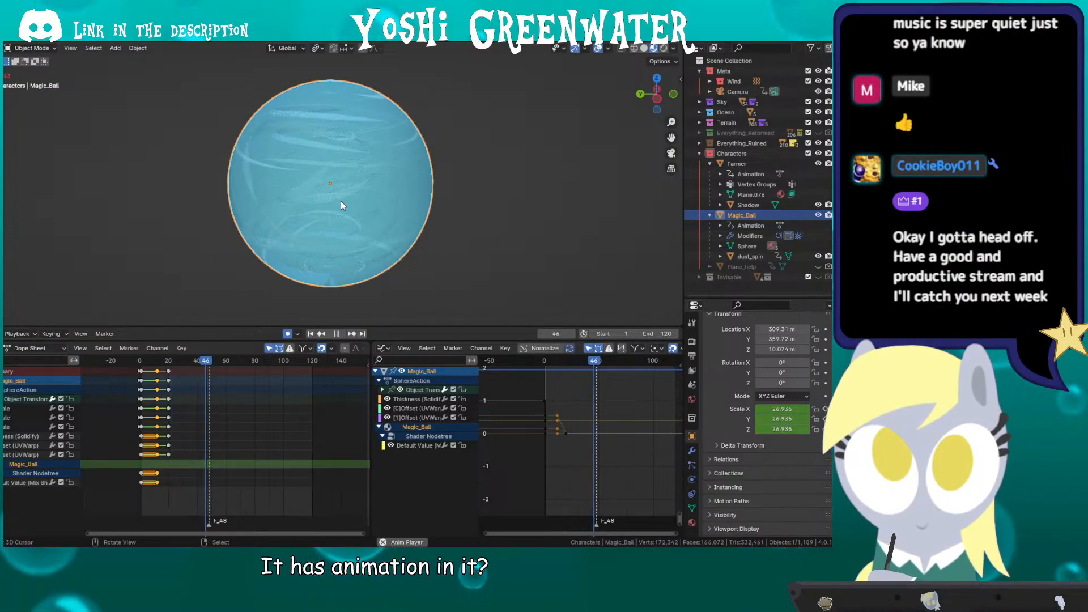
key("space")
scroll(341, 206, "up", 4)
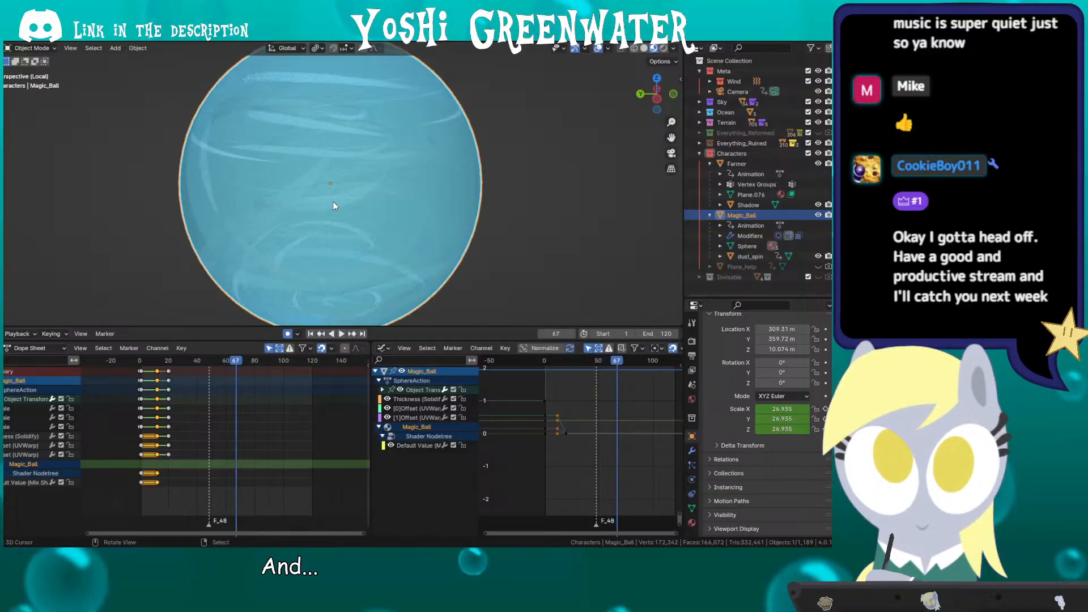
middle_click_drag(318, 194, 465, 192)
Step: Enter Edit Mode on the Magic_Ball and move its whole outermost sphere aside to expose the inner layers
key("Tab")
scroll(394, 189, "down", 2)
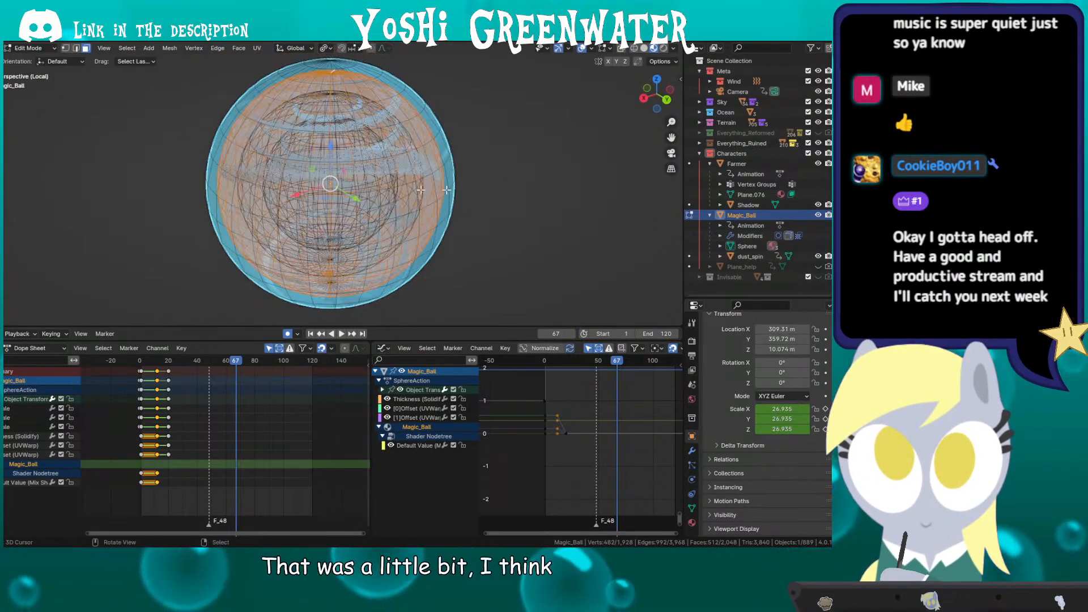
key("alt+a")
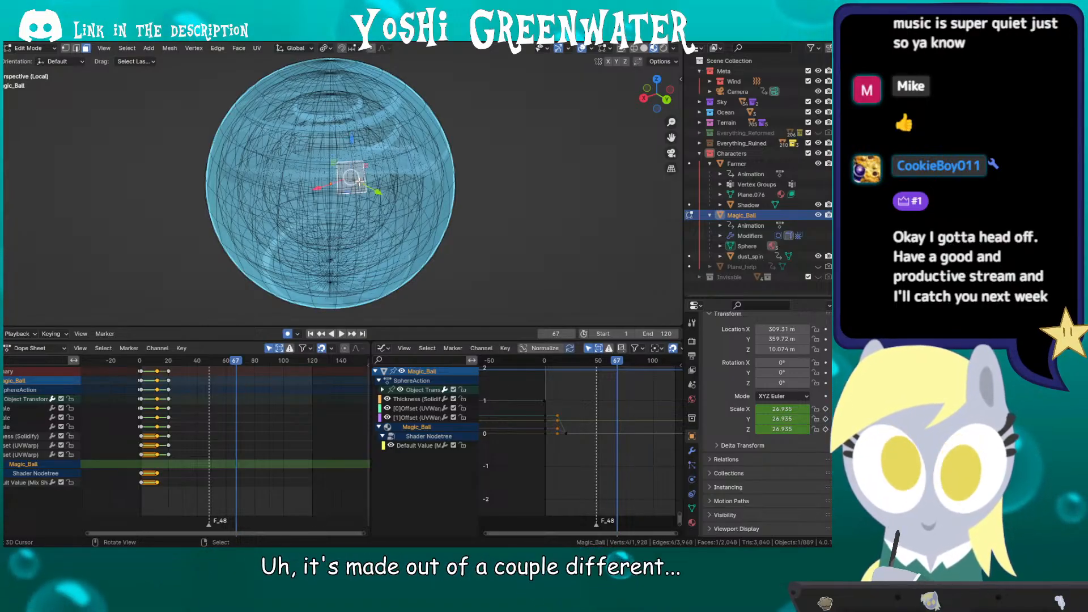
key("ctrl+l")
key("g")
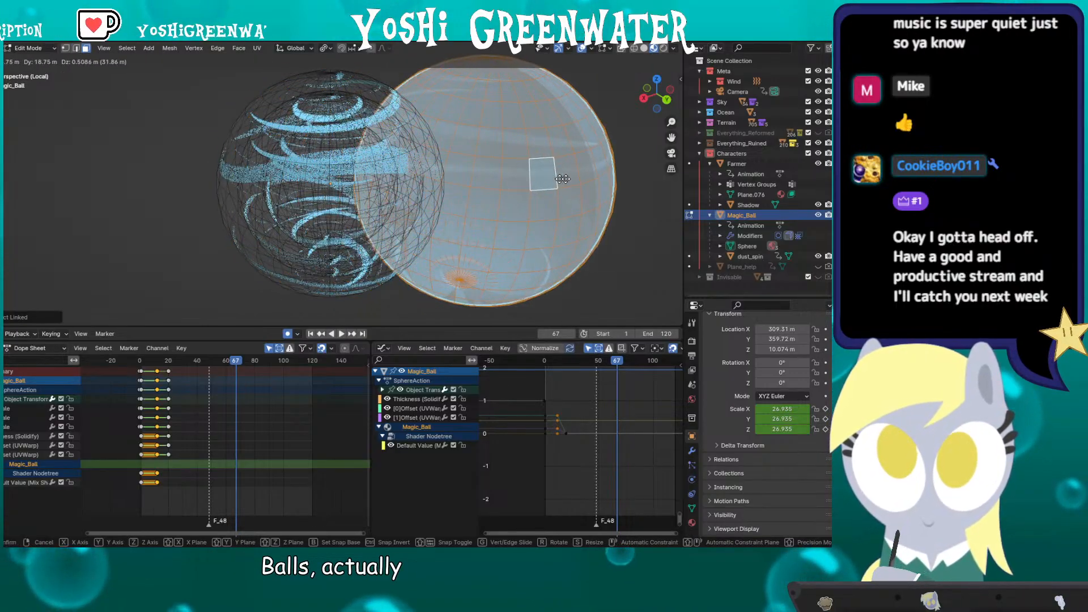
left_click(627, 179)
Step: Move the next two linked striped spheres out of the nest, one opposite the outer shell and one below the centre
right_click(382, 202)
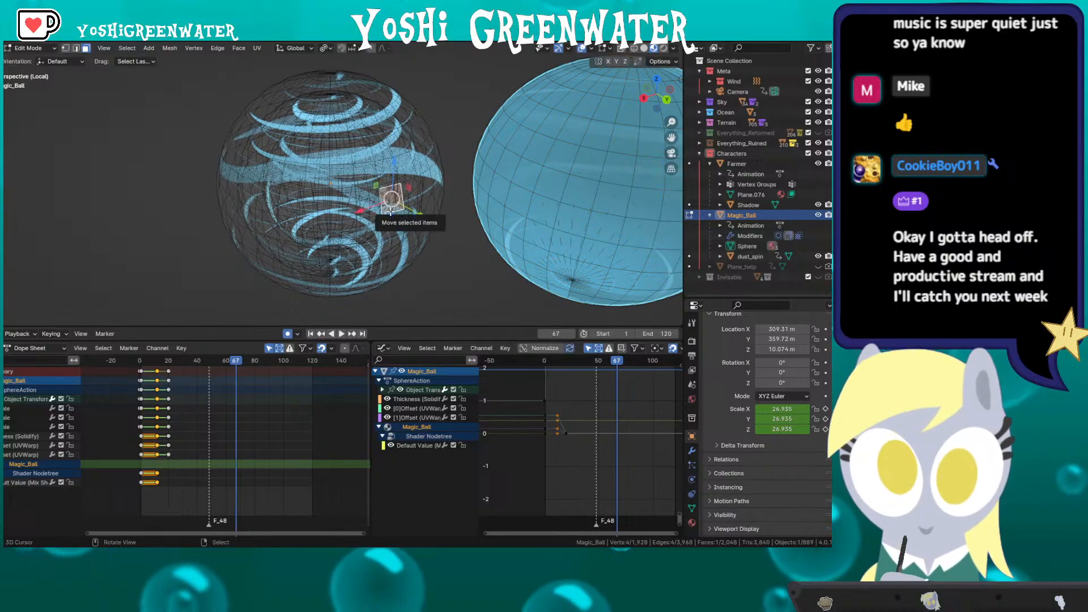
key("l")
key("g")
left_click(129, 214)
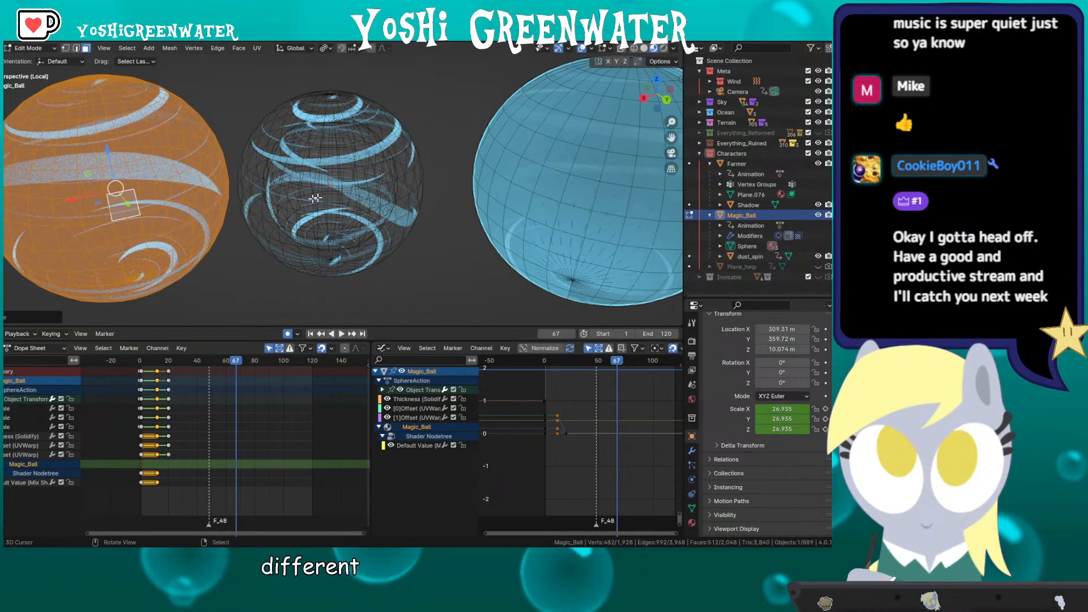
right_click(322, 197)
key("l")
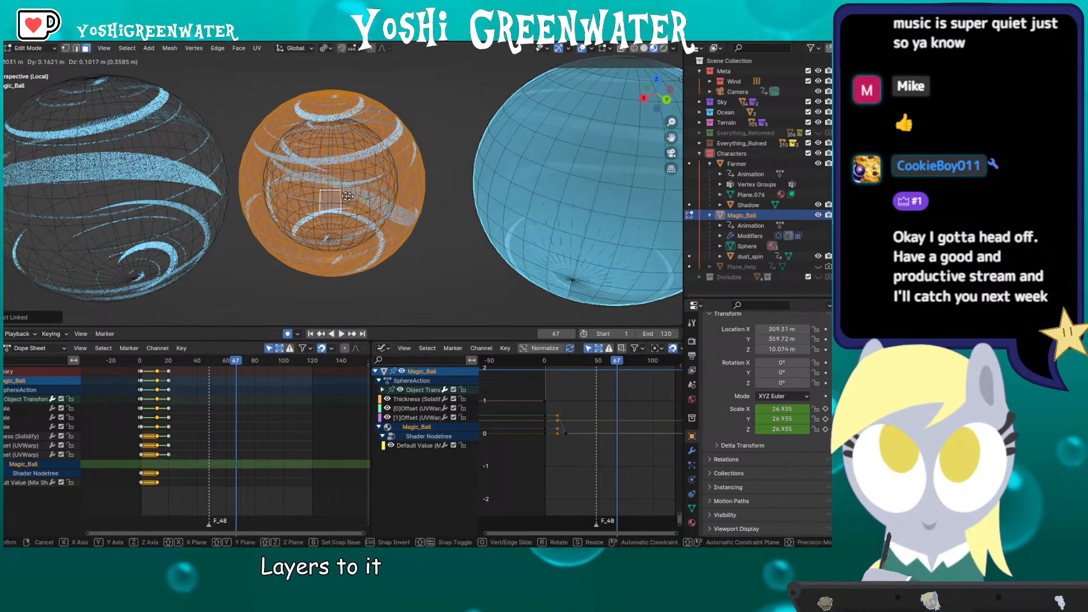
key("g")
left_click(364, 159)
Step: Try to move the innermost striped sphere up towards the outer shell, and undo the move
right_click(365, 162)
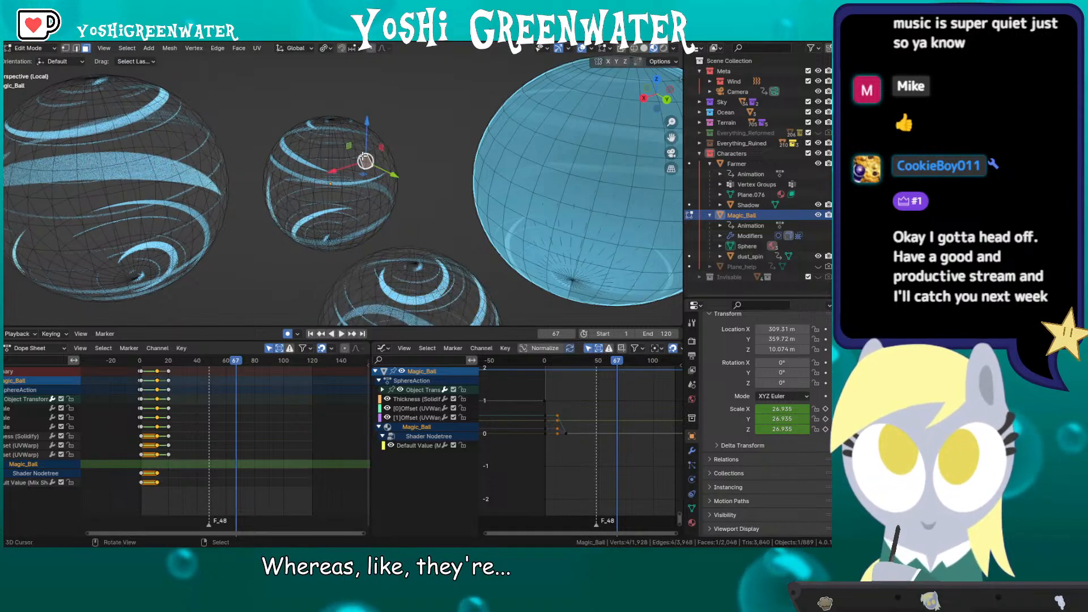
key("l")
left_click(475, 65)
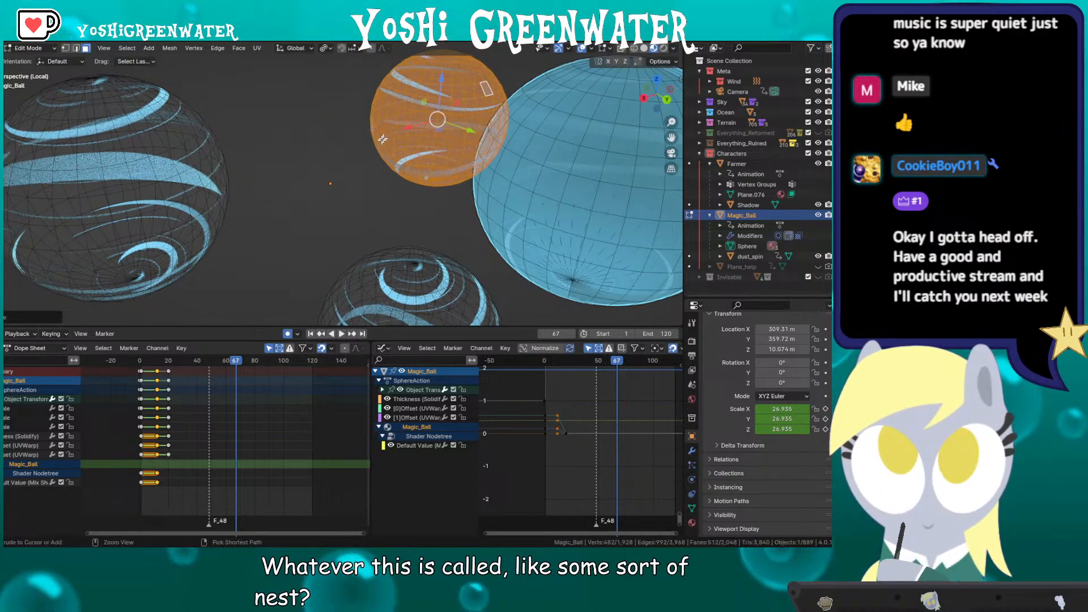
key("ctrl+z")
Step: Clear the mesh selection, return to Object Mode and examine the separated sphere layers from several angles
scroll(369, 162, "down", 4)
middle_click_drag(369, 161, 443, 133)
key("alt+a")
scroll(356, 163, "up", 2)
key("Tab")
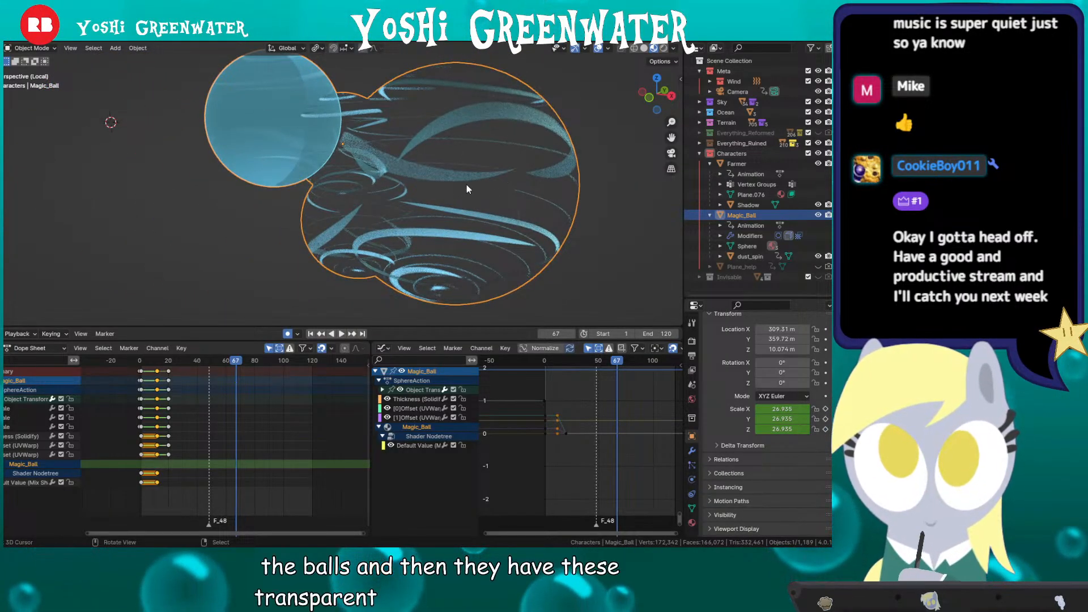
middle_click_drag(467, 184, 380, 166)
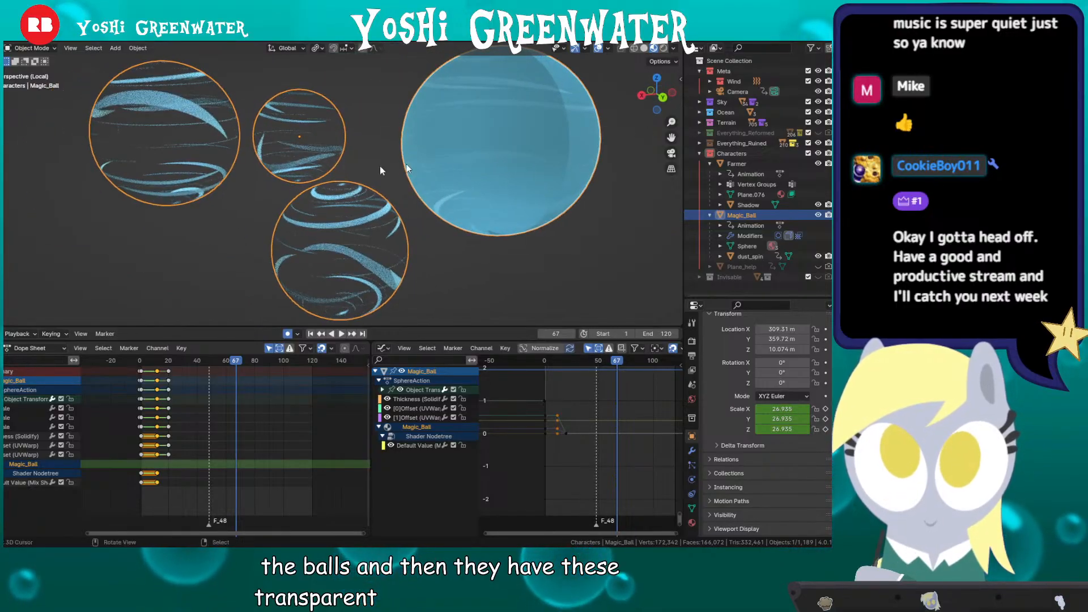
mouse_move(519, 166)
middle_mouse_down()
mouse_move(454, 178)
mouse_move(496, 178)
mouse_move(494, 164)
mouse_move(535, 158)
middle_mouse_up()
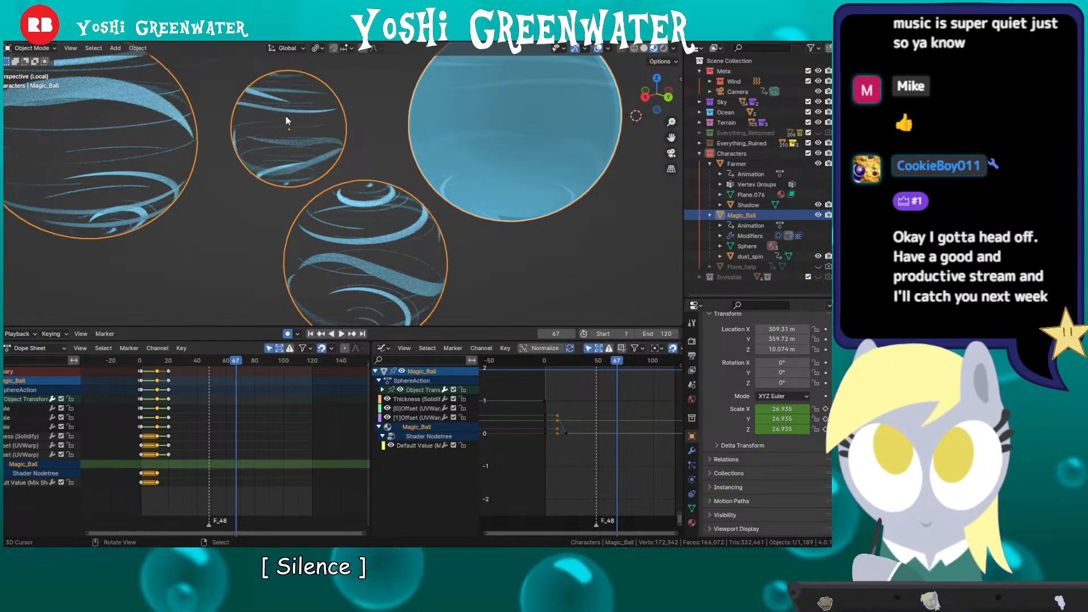
Step: Switch to the shader-editing workspace, isolate the Magic_Ball and select its outer sphere's linked faces in Edit Mode
left_click(310, 37)
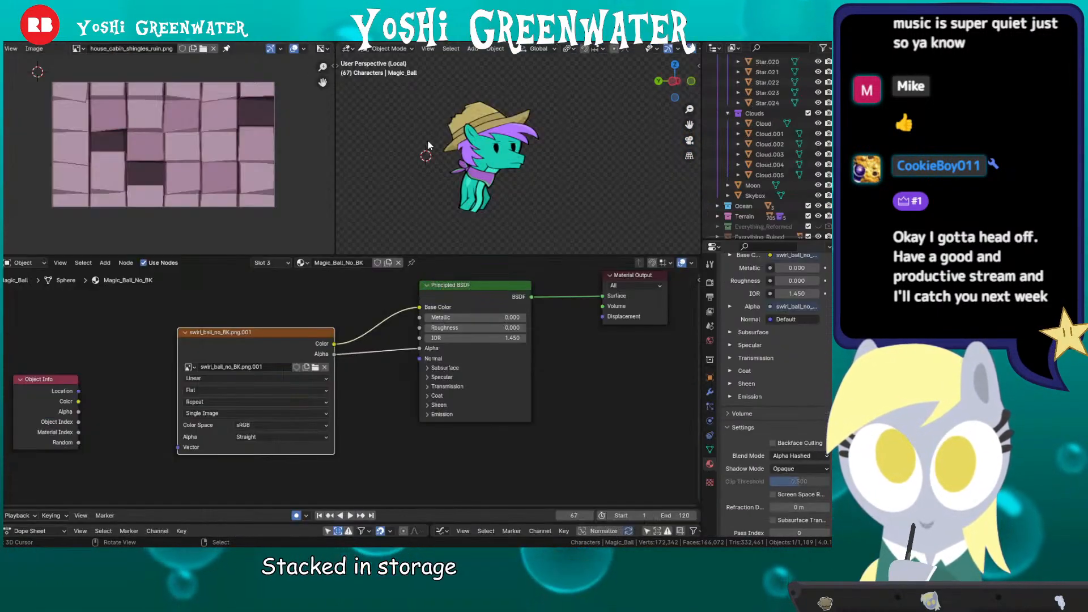
key("KP_Divide")
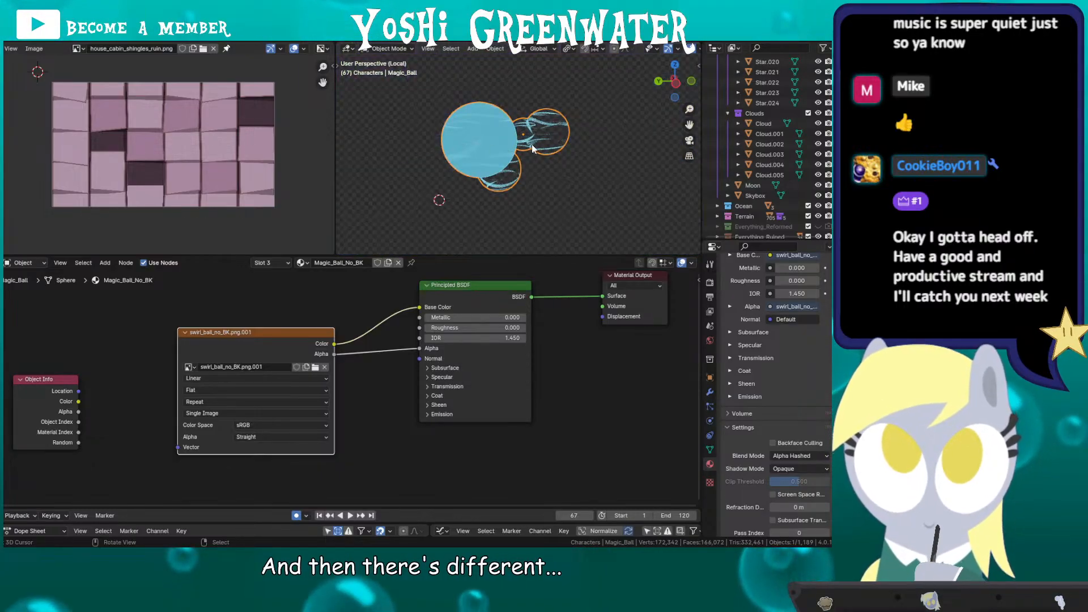
key("Tab")
left_click(488, 140)
key("l")
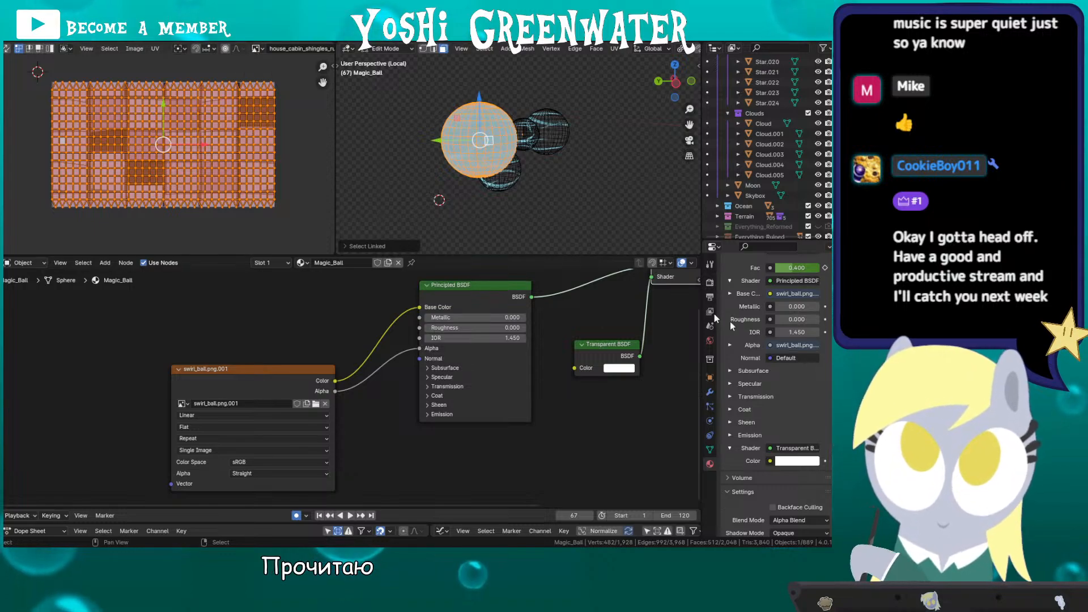
scroll(730, 325, "up", 10)
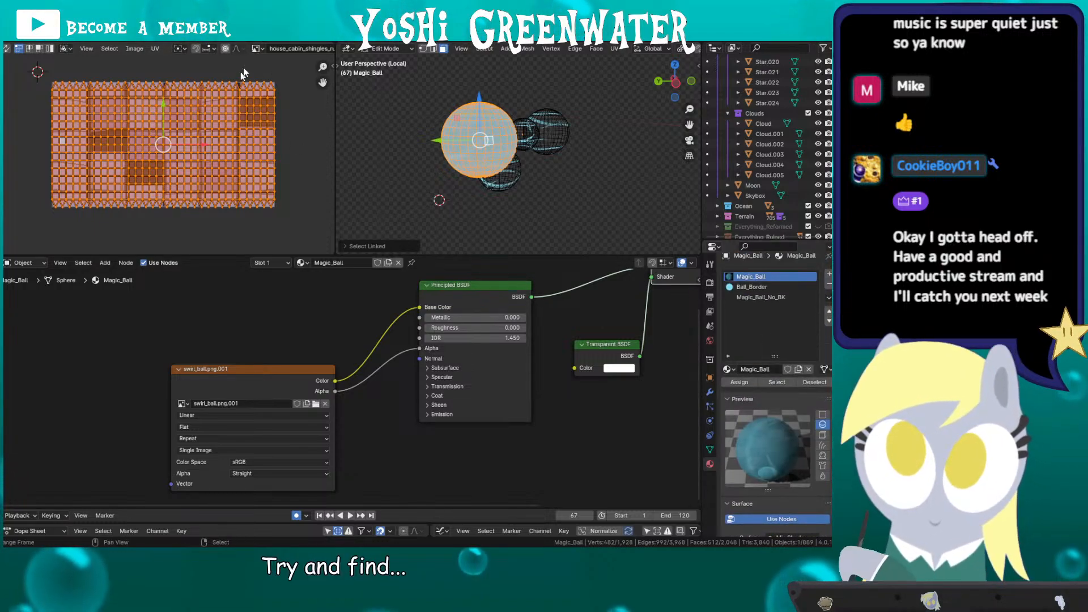
Step: Find and display the swirl_ball.png.001 texture in the image editor, and return the Magic_Ball to Object Mode
left_click(256, 48)
type("magi")
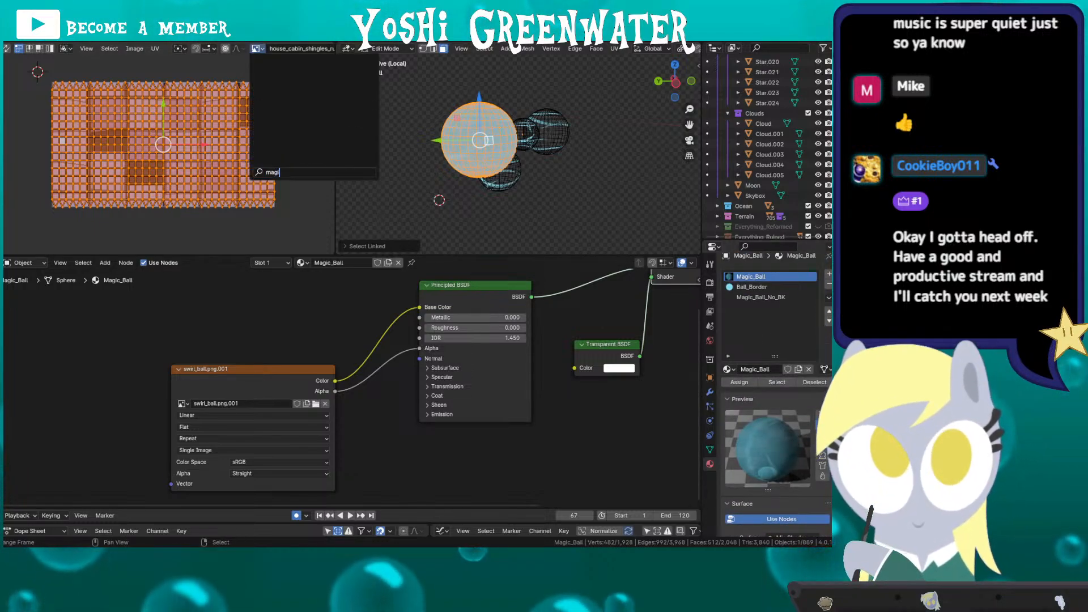
key("BackSpace")
key("BackSpace")
key("BackSpace")
key("BackSpace")
type("ball")
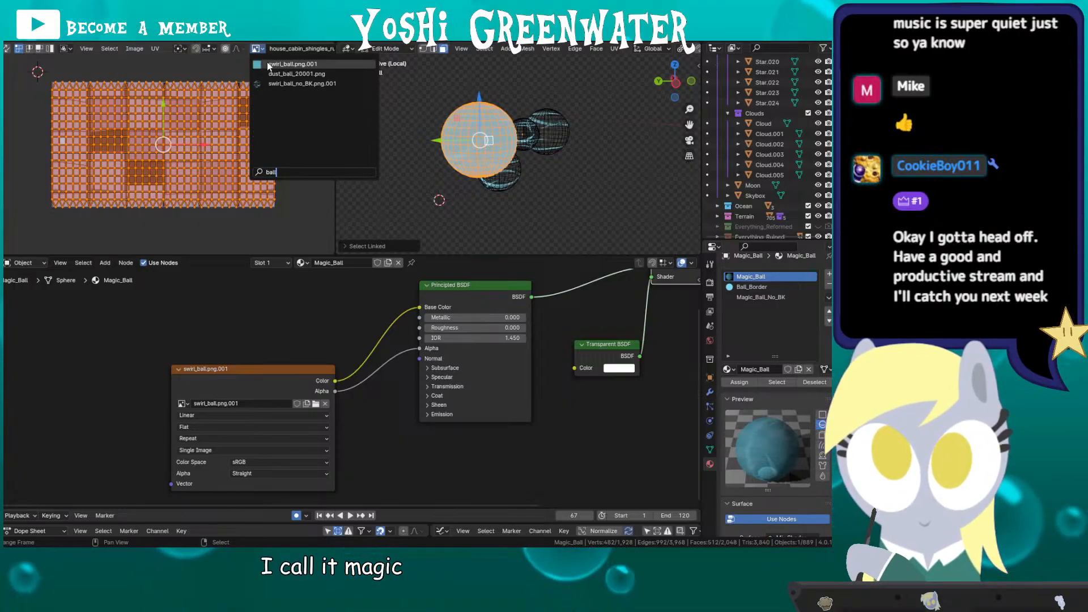
left_click(268, 64)
key("Tab")
scroll(198, 127, "down", 3)
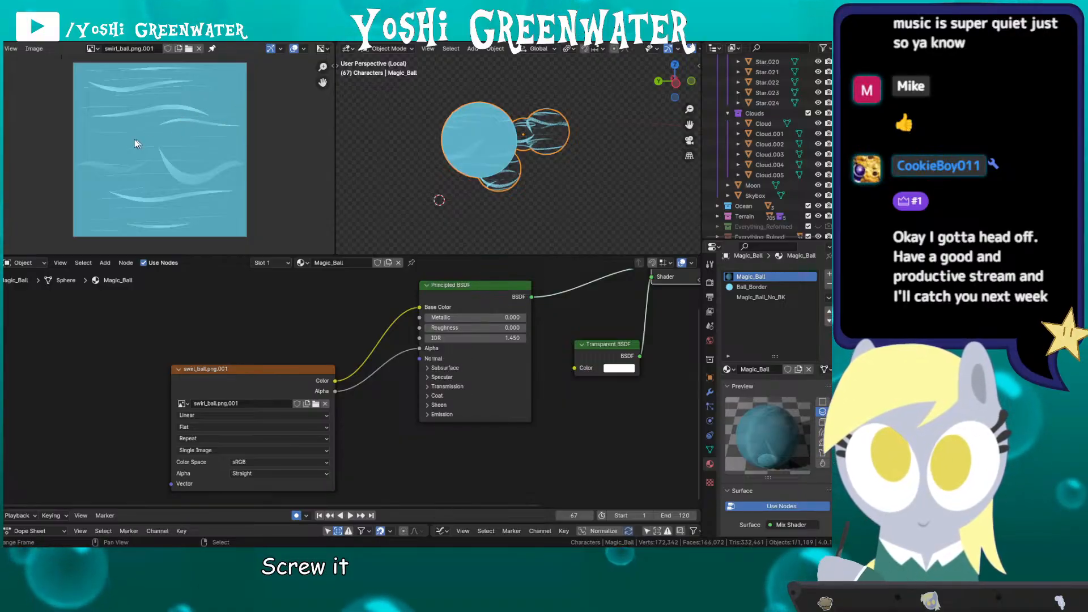
scroll(158, 136, "up", 2)
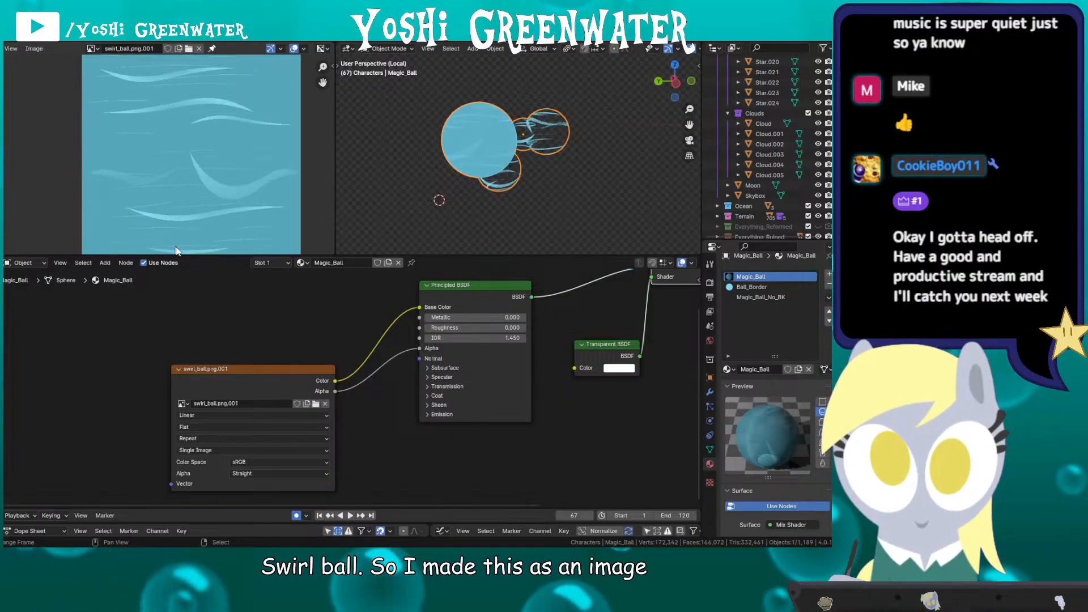
Step: Enlarge the image and 3D views and compare the swirl texture with its mapping on the outer sphere
left_click_drag(186, 256, 187, 379)
scroll(199, 236, "up", 2)
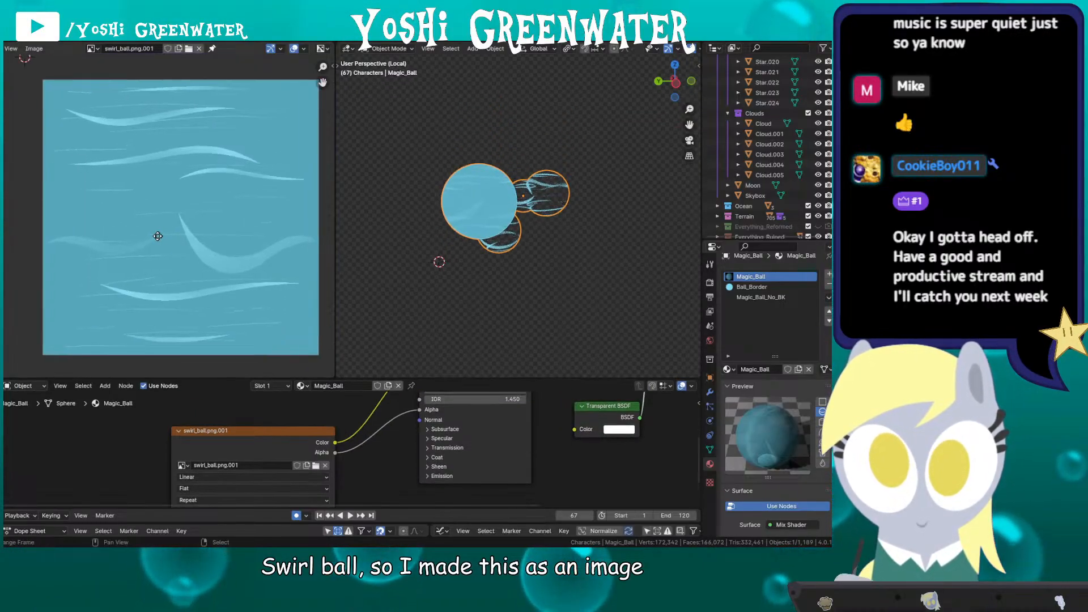
middle_click_drag(508, 189, 407, 223)
key("KP_Decimal")
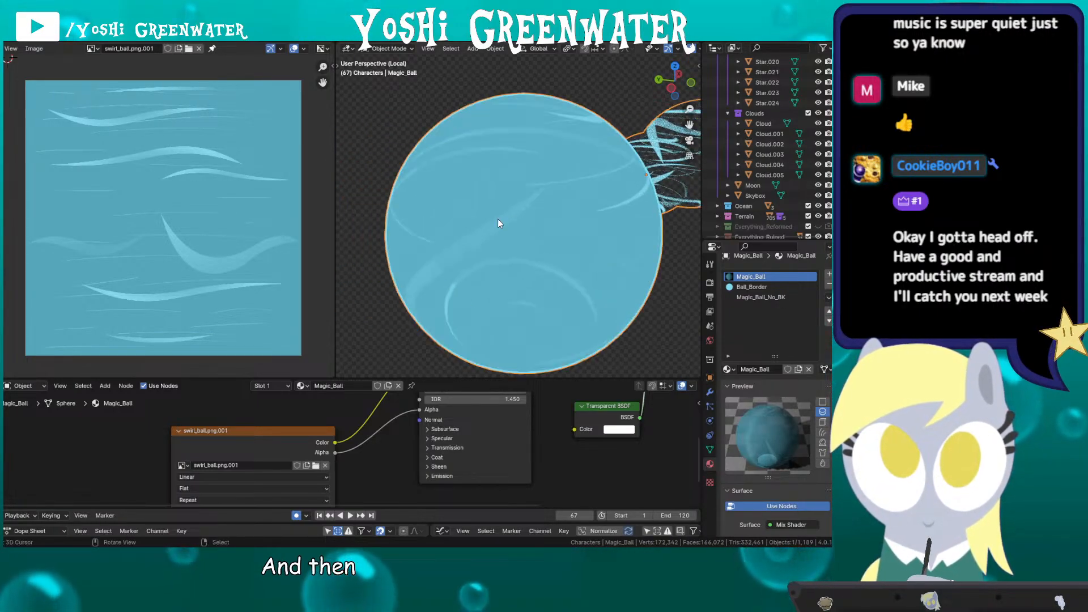
mouse_move(497, 218)
middle_mouse_down()
mouse_move(436, 209)
mouse_move(470, 192)
mouse_move(485, 217)
middle_mouse_up()
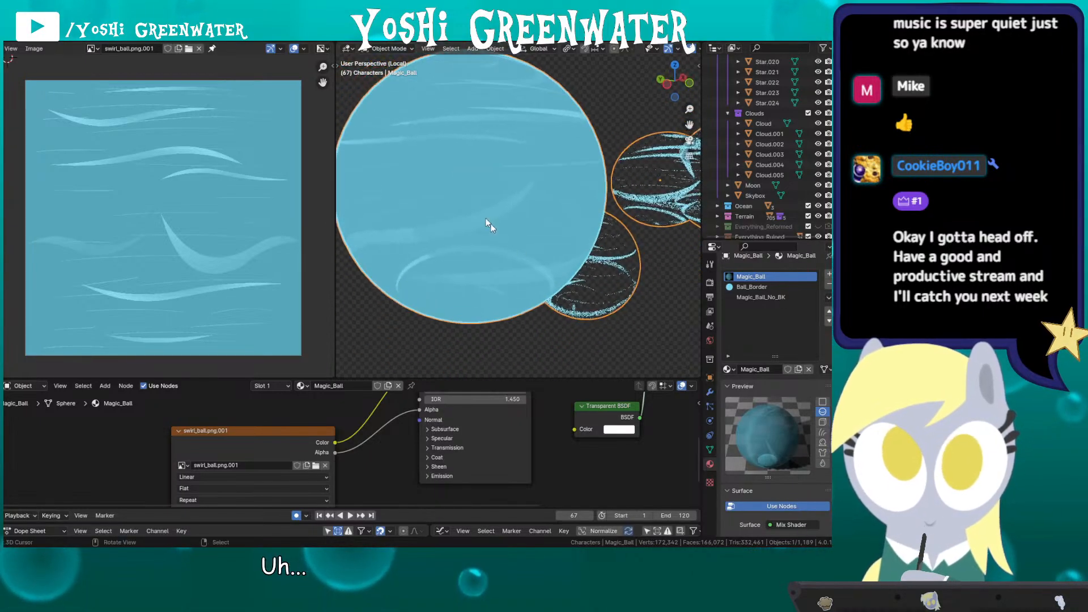
Step: Examine the Magic_Ball material's Mix Shader inputs, Transparent BSDF and blend settings
scroll(734, 354, "down", 5)
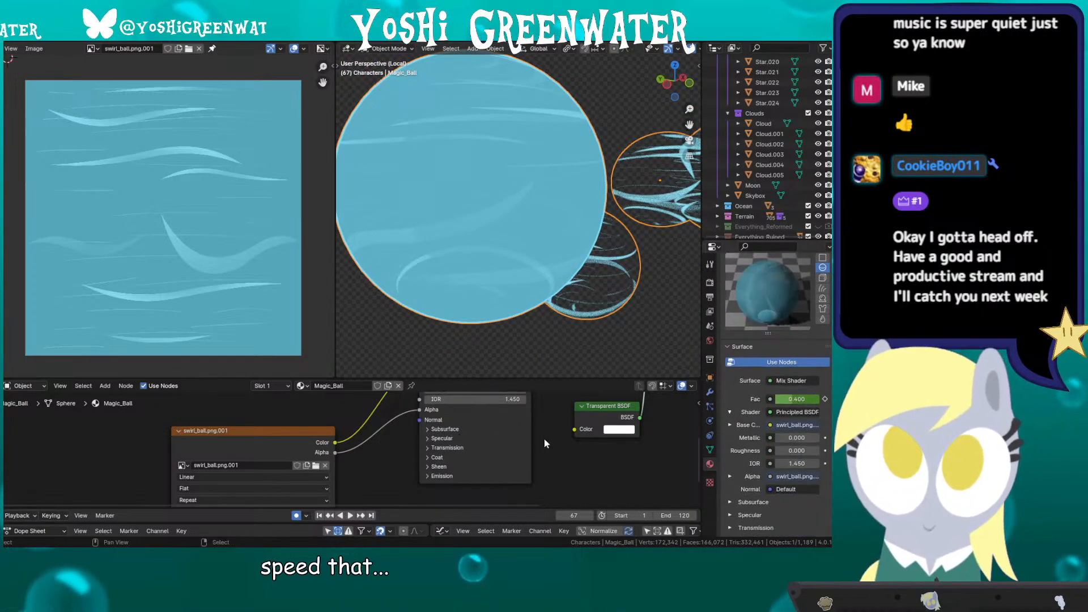
scroll(734, 426, "down", 10)
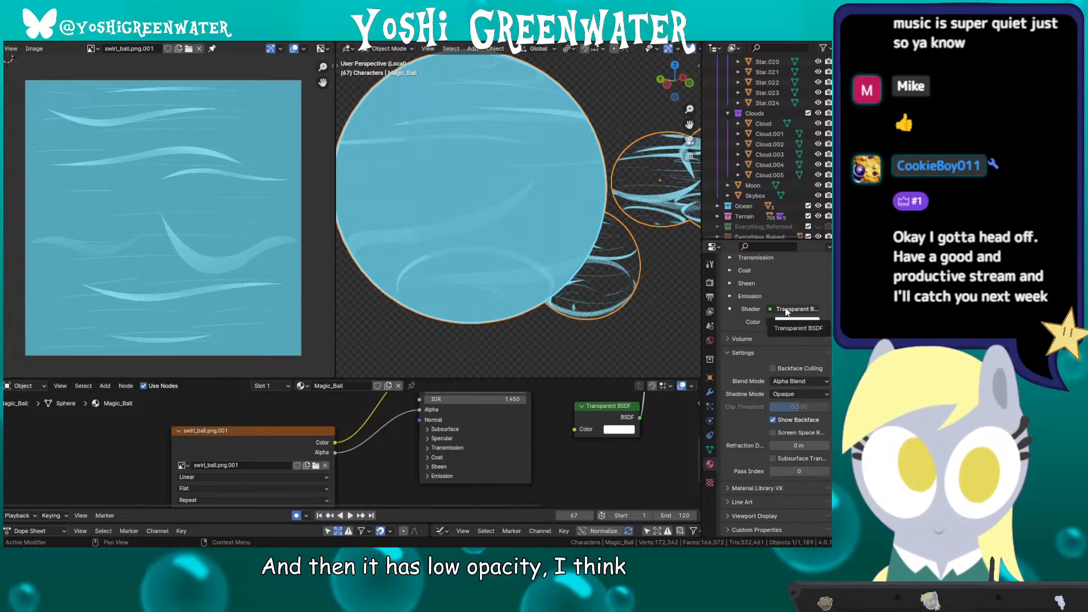
Step: Enter Edit Mode on the Magic_Ball and select all linked faces of the farthest small sphere
scroll(381, 437, "down", 3)
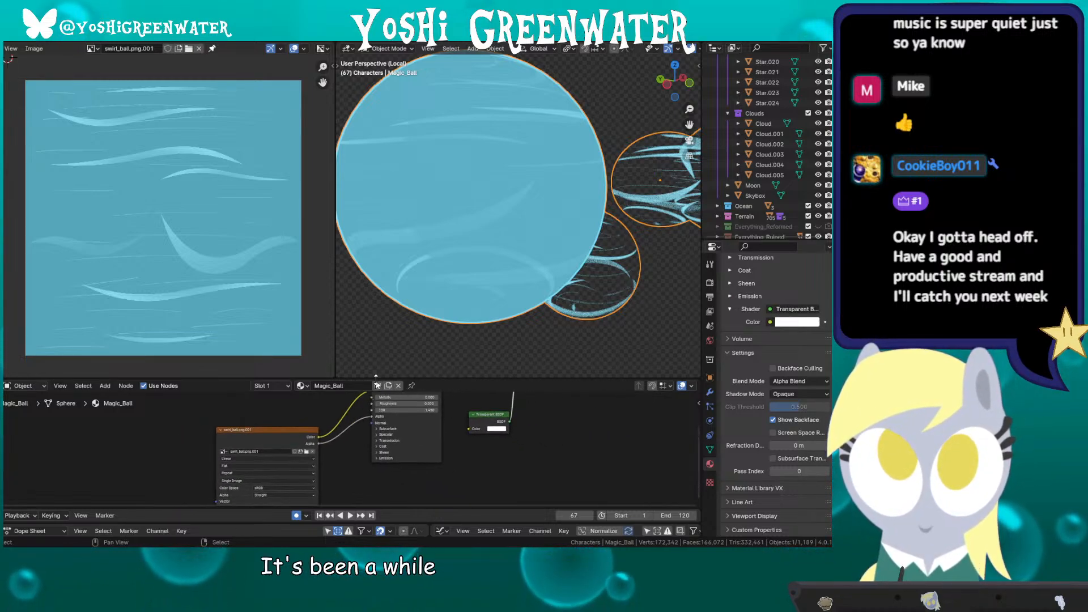
middle_click_drag(520, 239, 559, 243)
scroll(596, 224, "down", 5)
scroll(574, 216, "up", 3)
key("Tab")
left_click(636, 203)
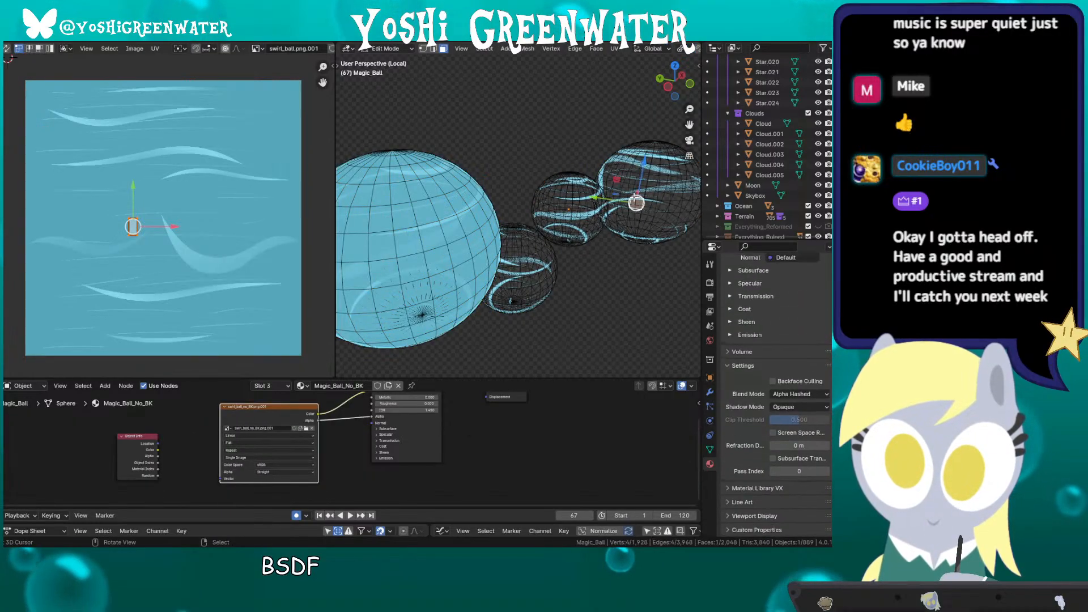
key("l")
Step: Display swirl_ball_no_BK.png.001 in the image editor and compare it with the small sphere's mapping in Object and Edit Mode
scroll(761, 338, "up", 10)
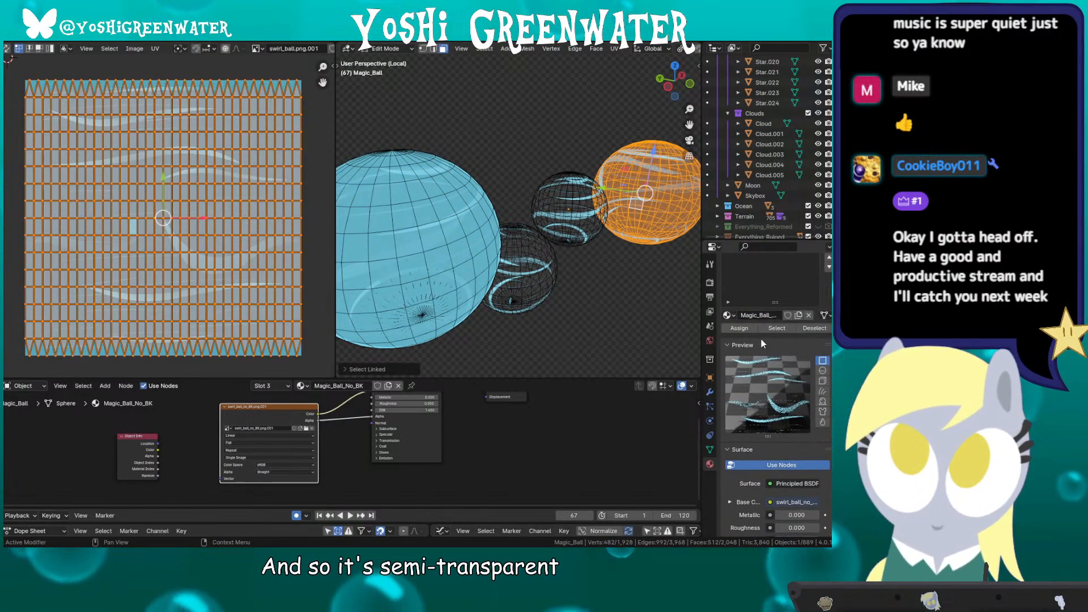
scroll(739, 299, "up", 3)
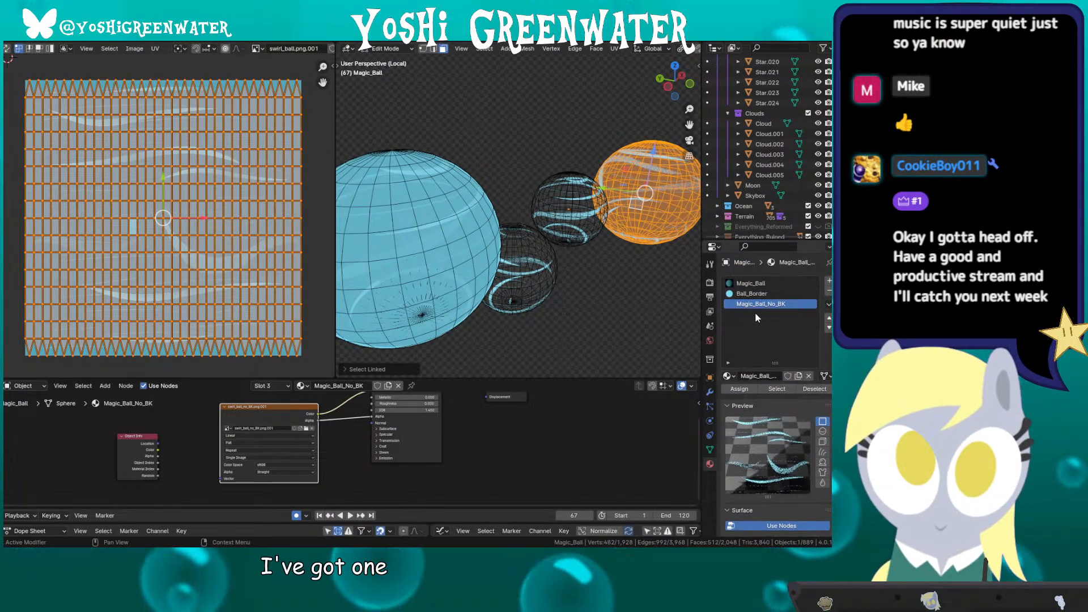
left_click(255, 48)
left_click(274, 122)
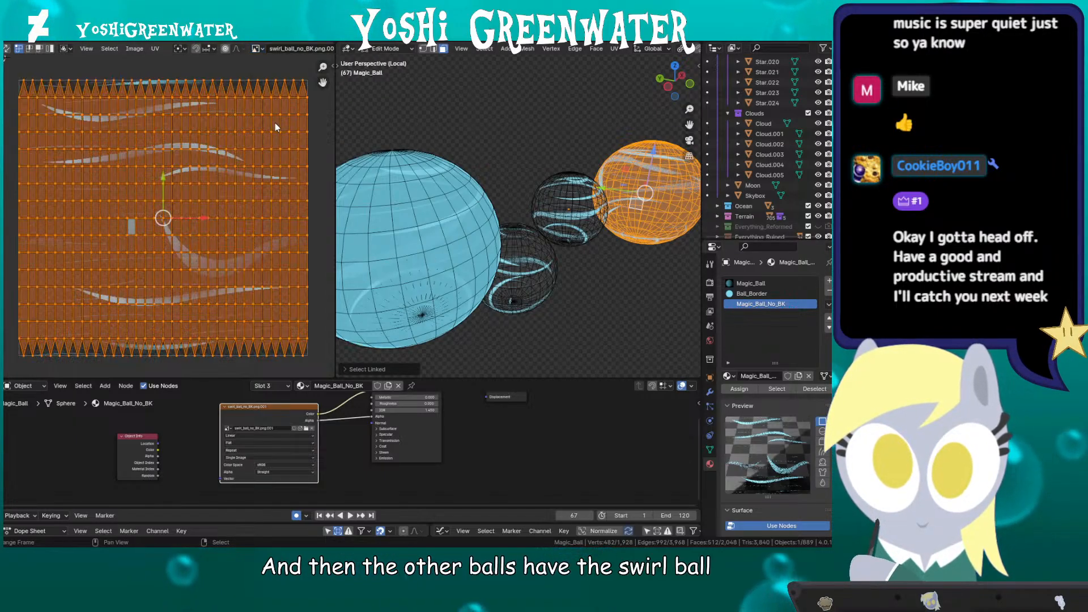
key("Tab")
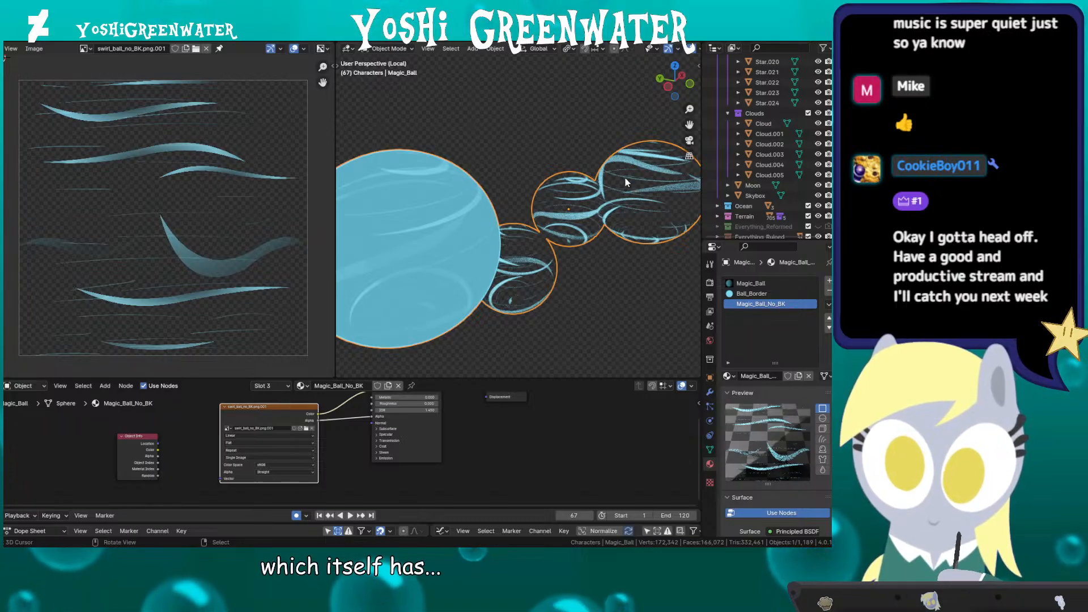
key("Tab")
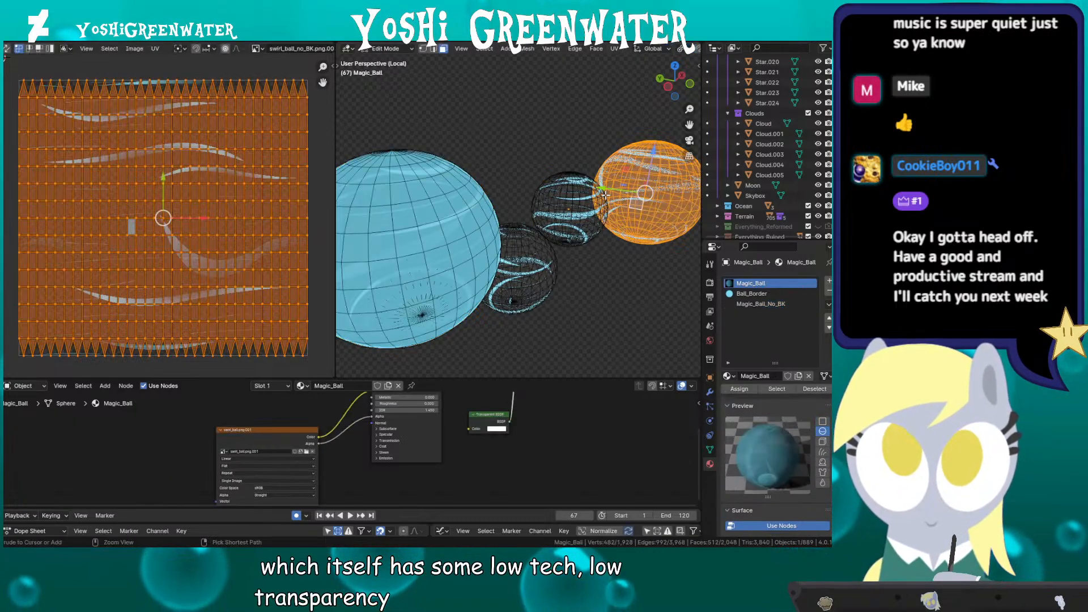
key("Tab")
key("Tab")
key("Tab")
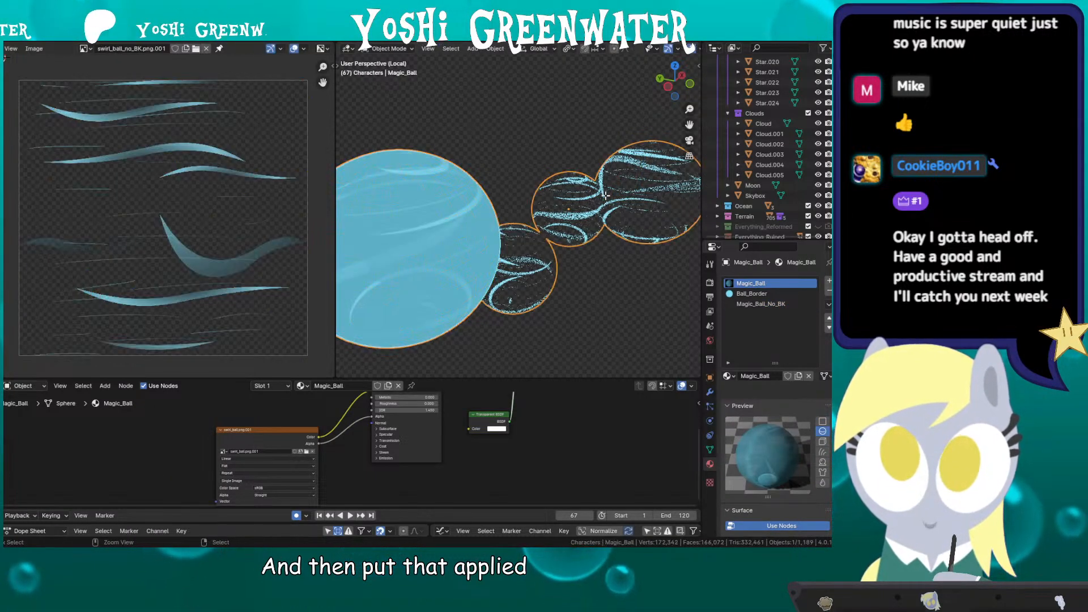
Step: Step back to frame 21 and leave the isolated view to show the Magic_Ball in the full scene
key("ctrl+z")
key("ctrl+z")
key("ctrl+z")
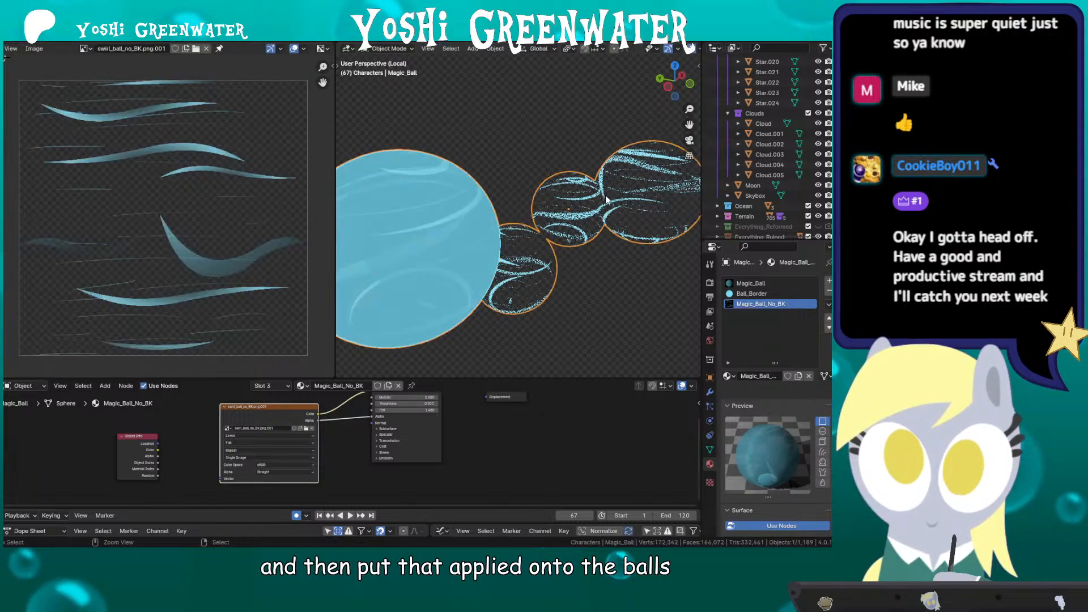
key("ctrl+z")
key("ctrl+z")
key("ctrl+z")
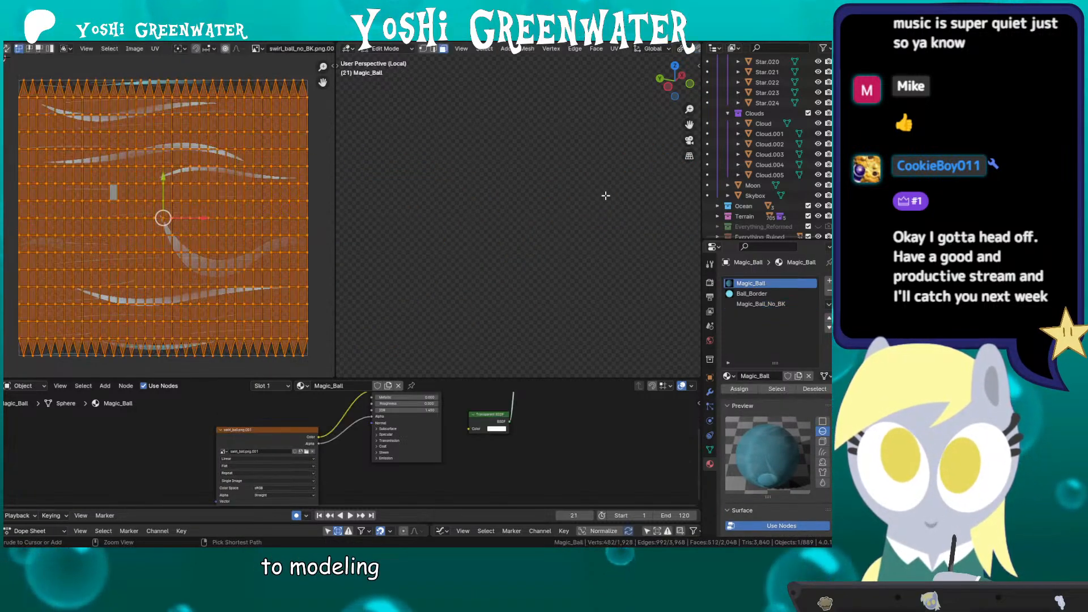
key("ctrl+z")
key("ctrl+z")
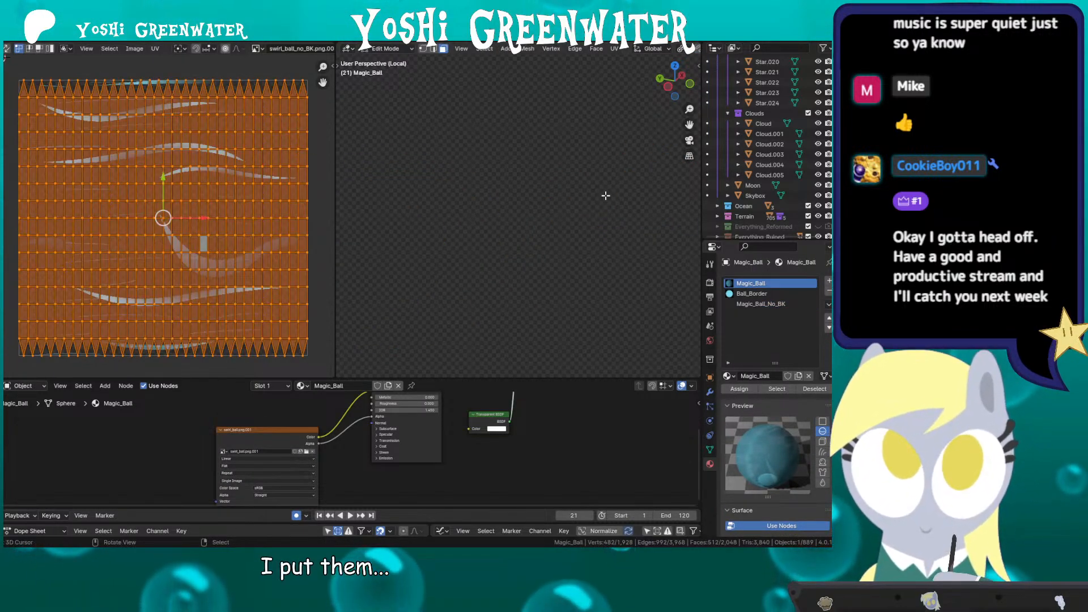
key("KP_Divide")
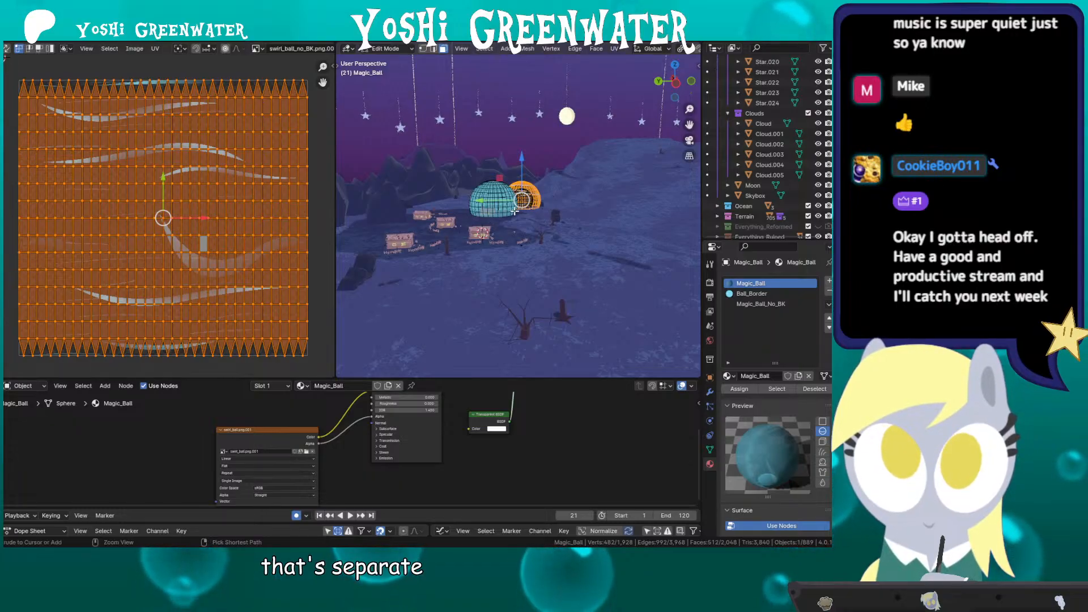
Step: Return the Magic_Ball to Object Mode and examine its nested swirl layers up close in the scene
key("ctrl+z")
scroll(513, 211, "up", 6)
key("ctrl+shift+z")
scroll(512, 211, "down", 6)
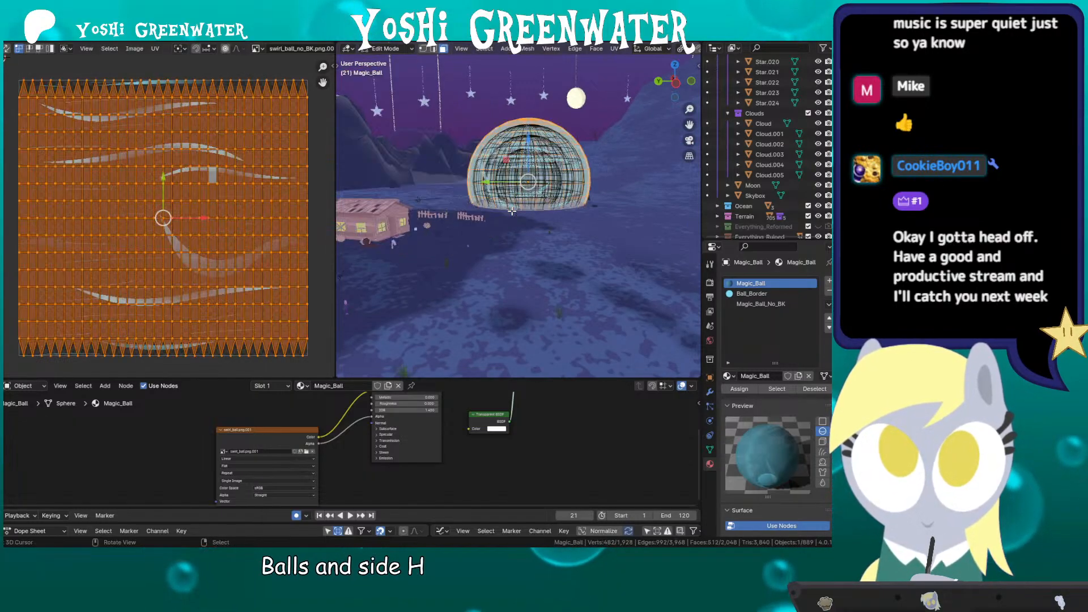
key("ctrl+z")
key("Tab")
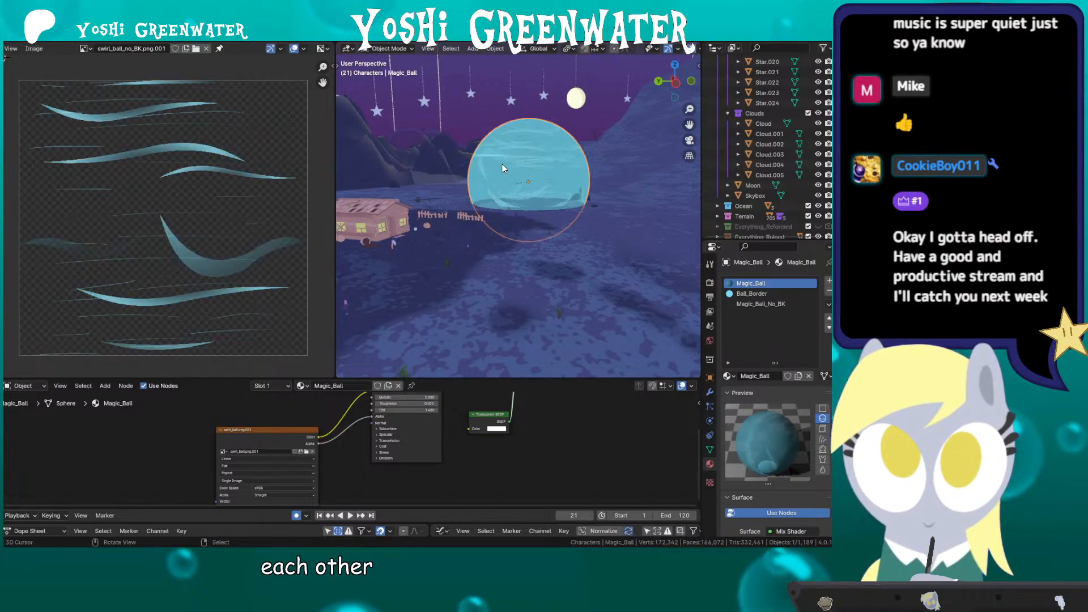
scroll(502, 167, "up", 5)
middle_click_drag(536, 186, 432, 243)
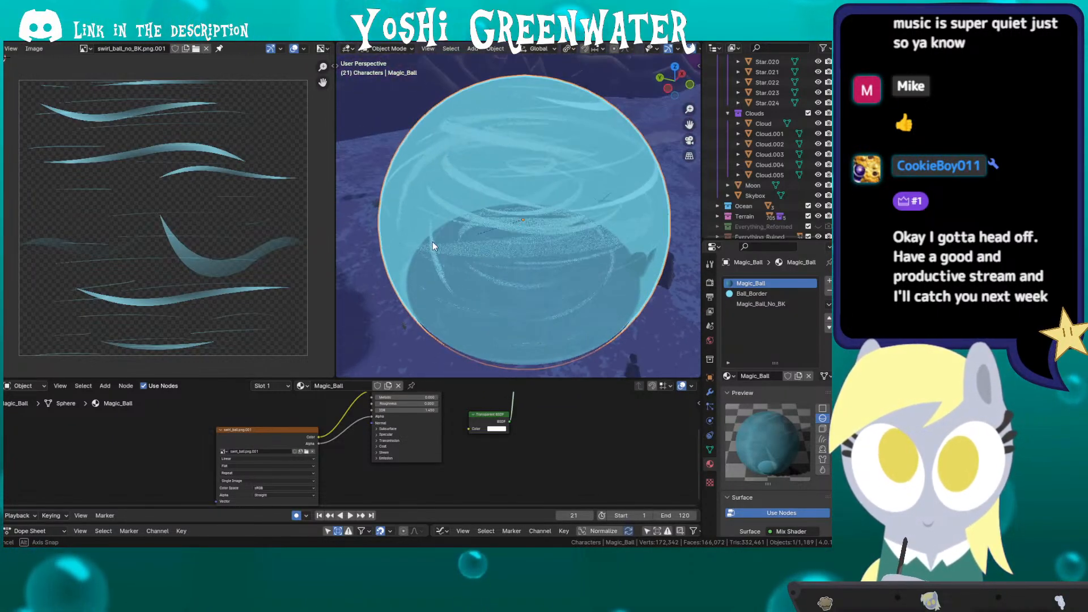
Step: Switch to the animation workspace and scrub to frame 4 to view the enlarged Magic_Ball around the terrain
left_click(129, 41)
key("KP_Divide")
middle_click_drag(366, 195, 365, 136)
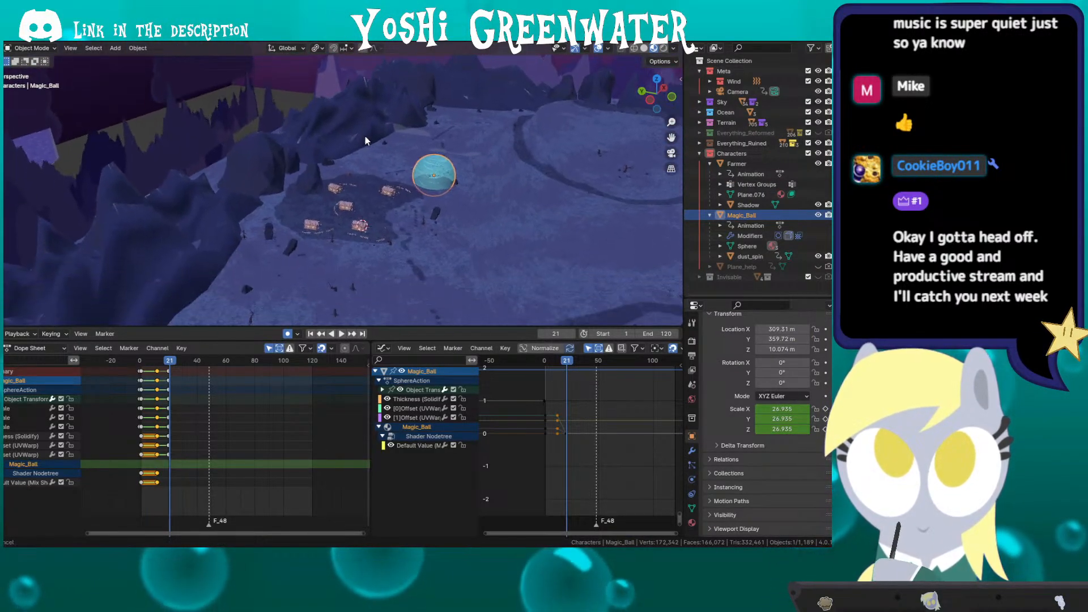
left_click(143, 369)
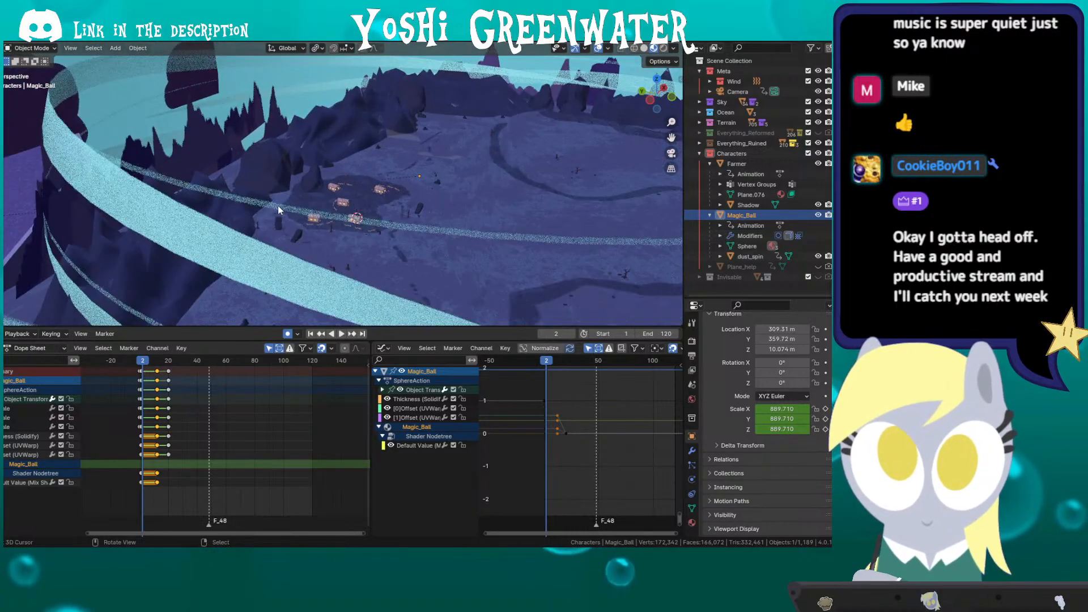
middle_click_drag(278, 205, 411, 195)
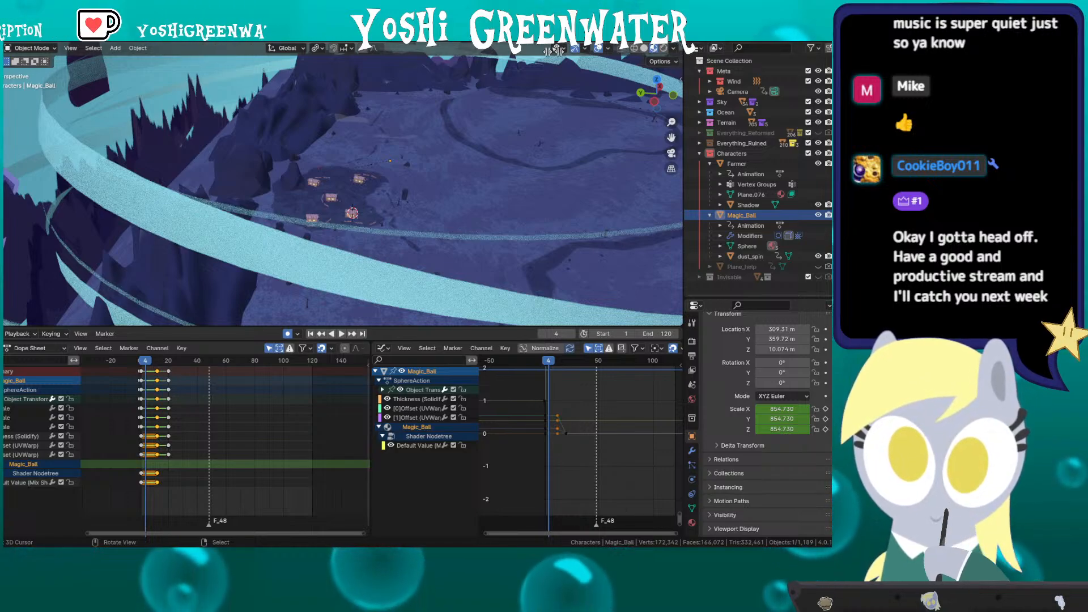
Step: Split the 3D viewport in two, showing the scene camera in one view and the village from above in the other
left_click_drag(555, 50, 361, 89)
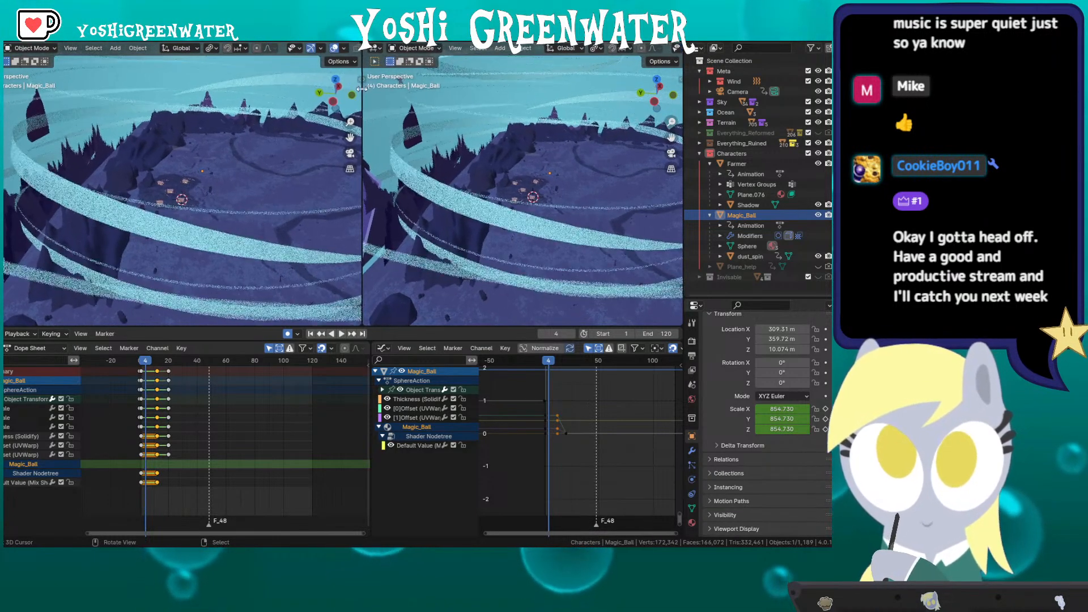
key("KP_0")
scroll(178, 205, "up", 1)
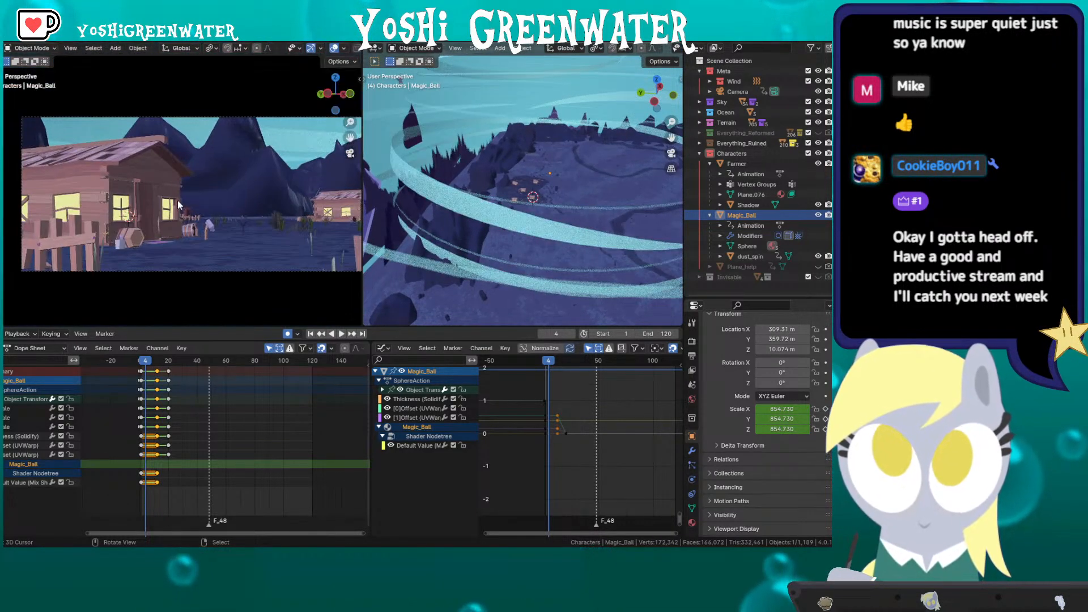
key("Home")
mouse_move(536, 184)
middle_mouse_down()
mouse_move(534, 212)
mouse_move(510, 231)
mouse_move(488, 206)
middle_mouse_up()
scroll(131, 422, "up", 5)
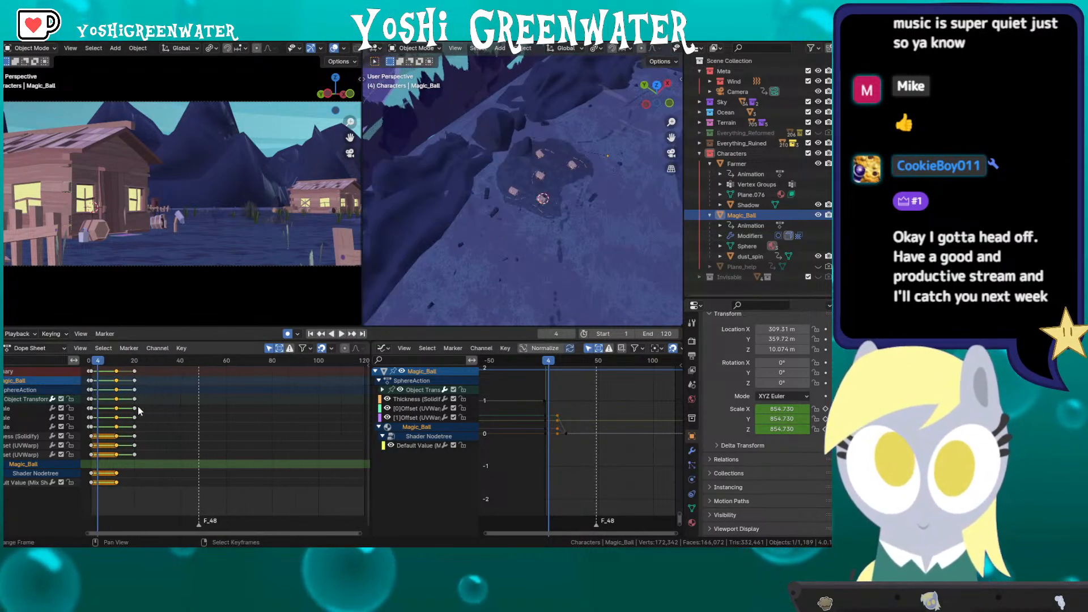
Step: Step from frame 4 to frame 18 and examine the Magic_Ball's contraction in the camera and perspective views
key("Right")
key("Right")
key("Right")
key("Right")
key("Right")
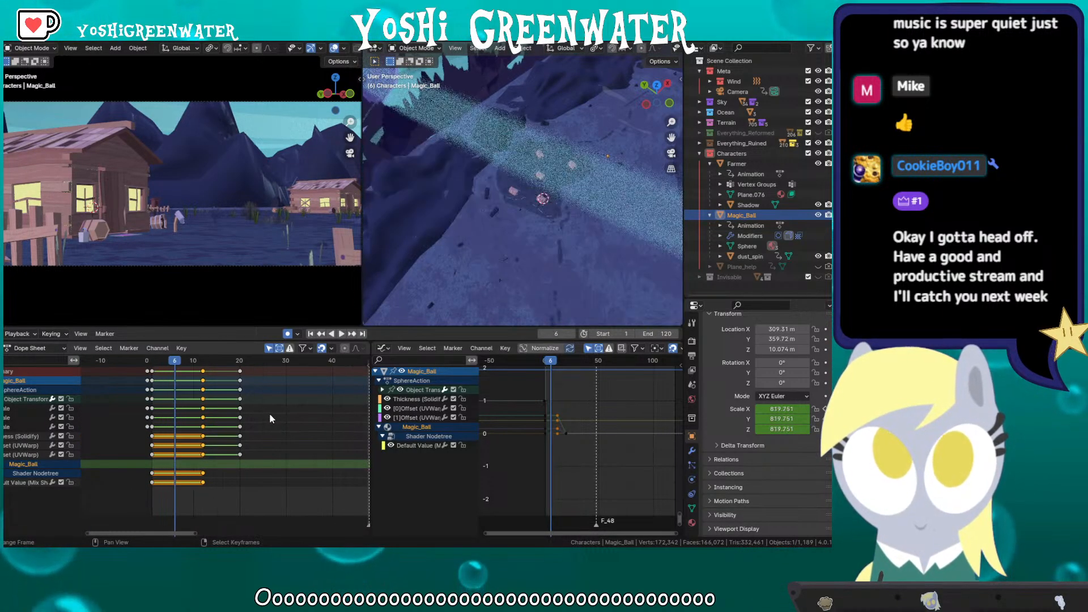
key("Right")
key("Right")
key("Right")
key("Right")
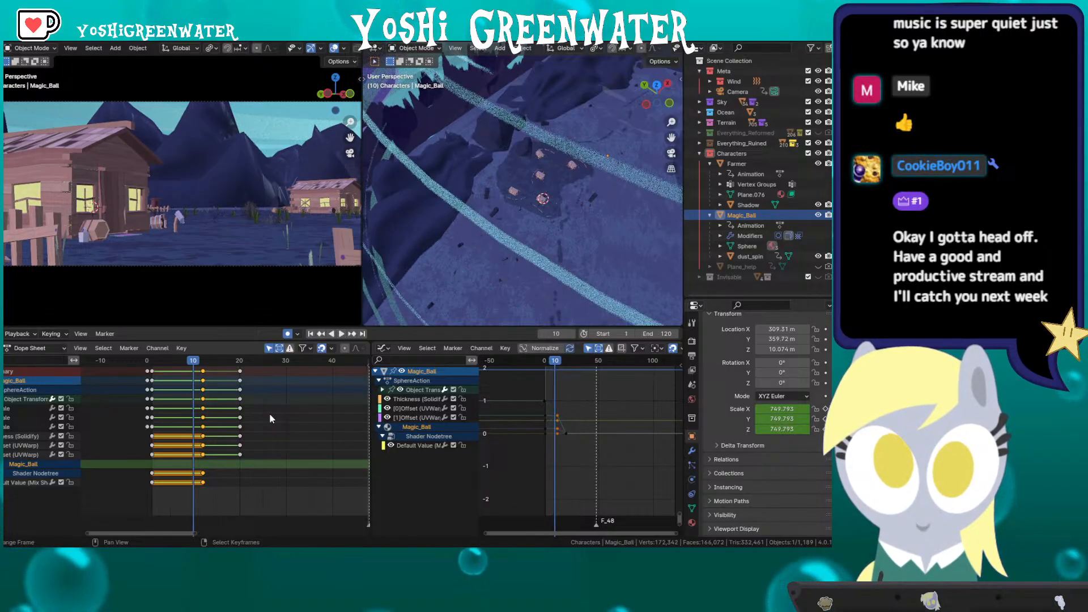
key("Right")
key("Right")
key("Right")
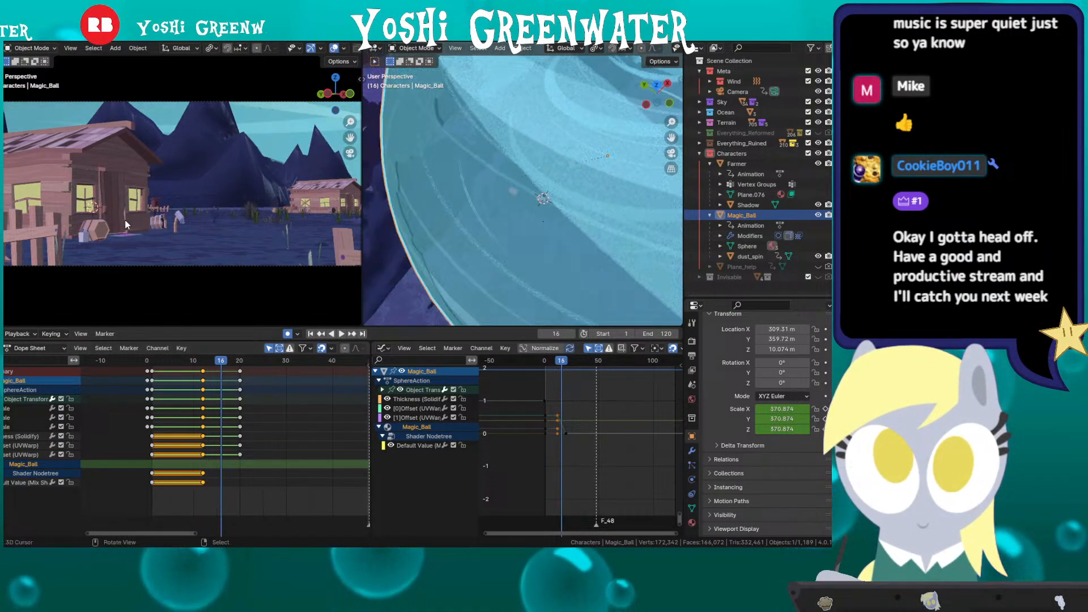
key("Right")
key("Right")
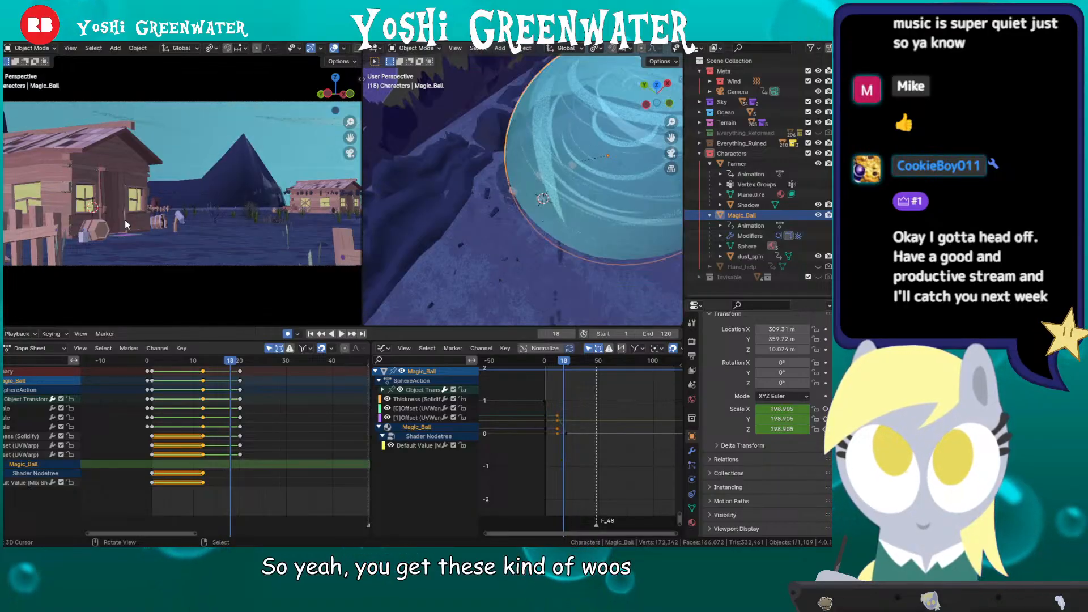
Step: At frame 18, set the Magic_Ball's scale to 183.415 in X and 104.129 in Y
key("Left")
middle_click_drag(514, 206, 572, 193)
scroll(515, 207, "up", 5)
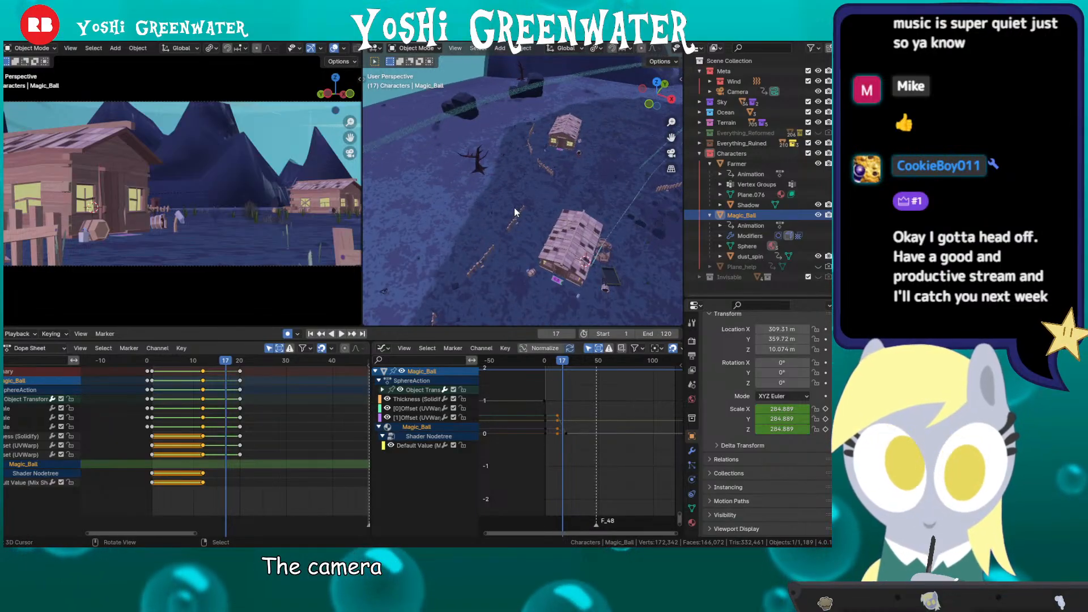
key("Right")
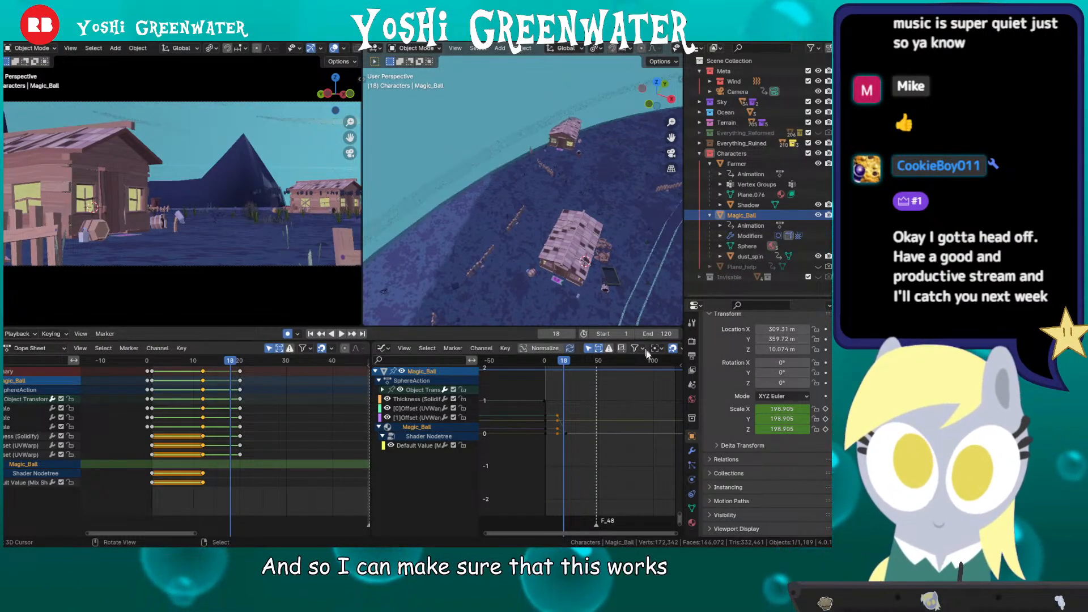
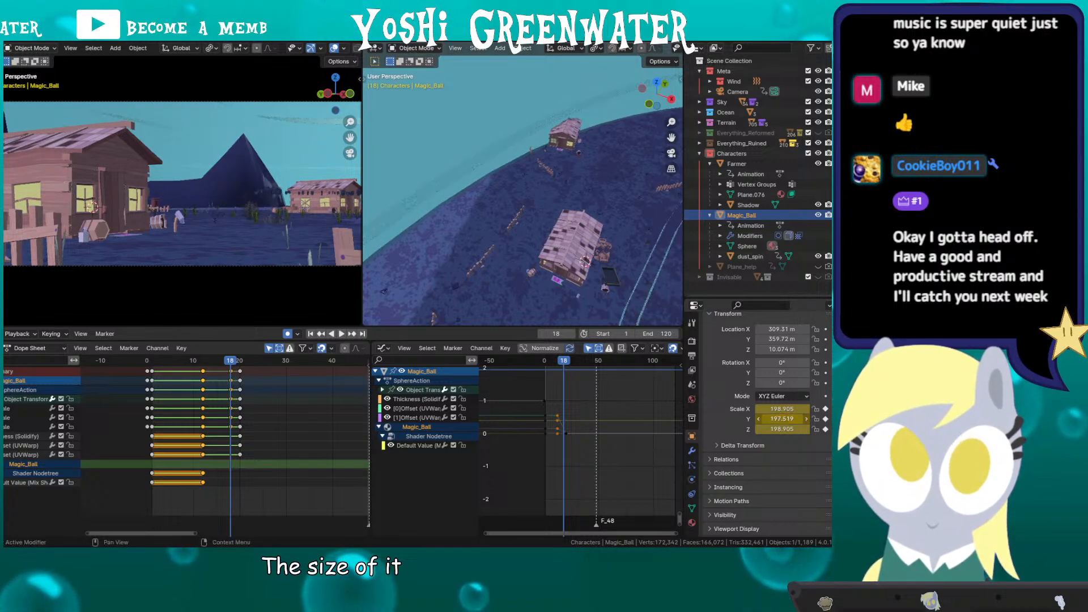
left_click_drag(781, 419, 697, 419)
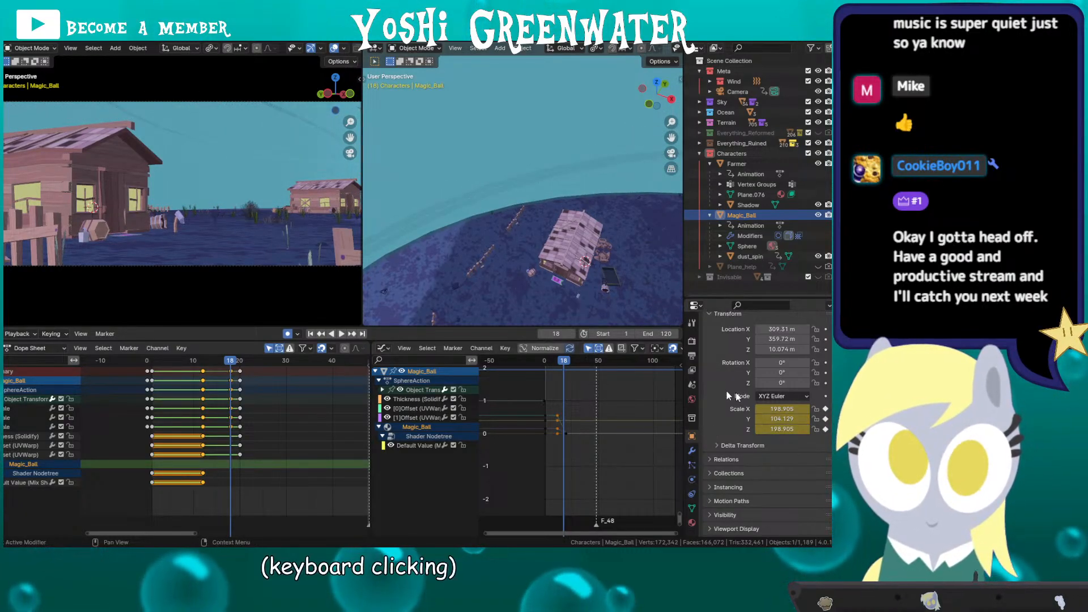
mouse_move(782, 409)
left_mouse_down()
mouse_move(737, 409)
mouse_move(750, 409)
left_mouse_up()
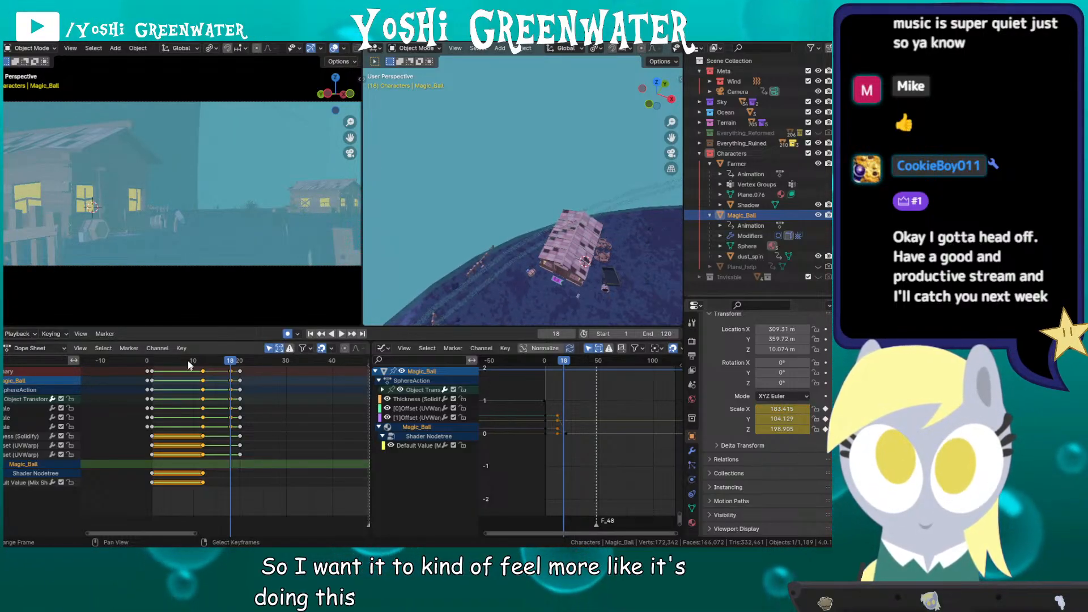
Step: Move the Magic_Ball's final keyframes from frame 20 to frame 22 and recheck the contraction at frames 19 and 20
key("Right")
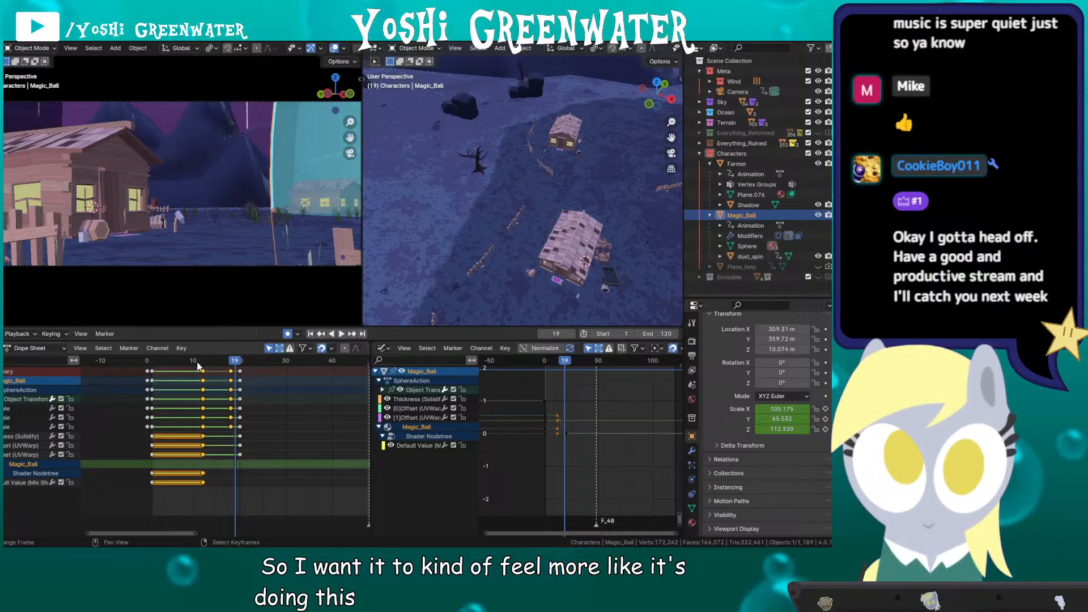
key("Right")
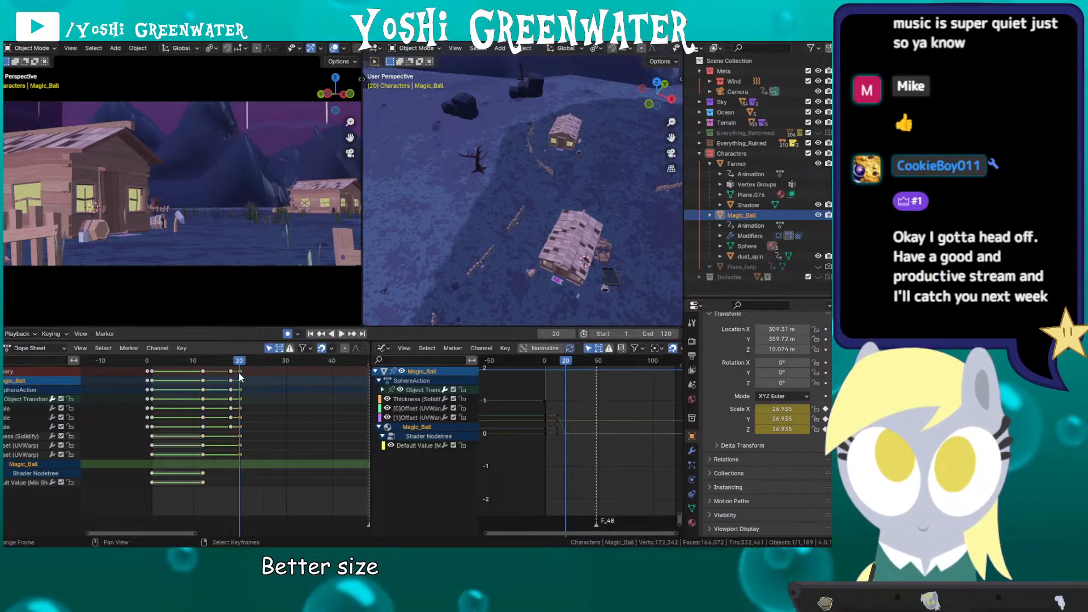
left_click(239, 372)
key("g")
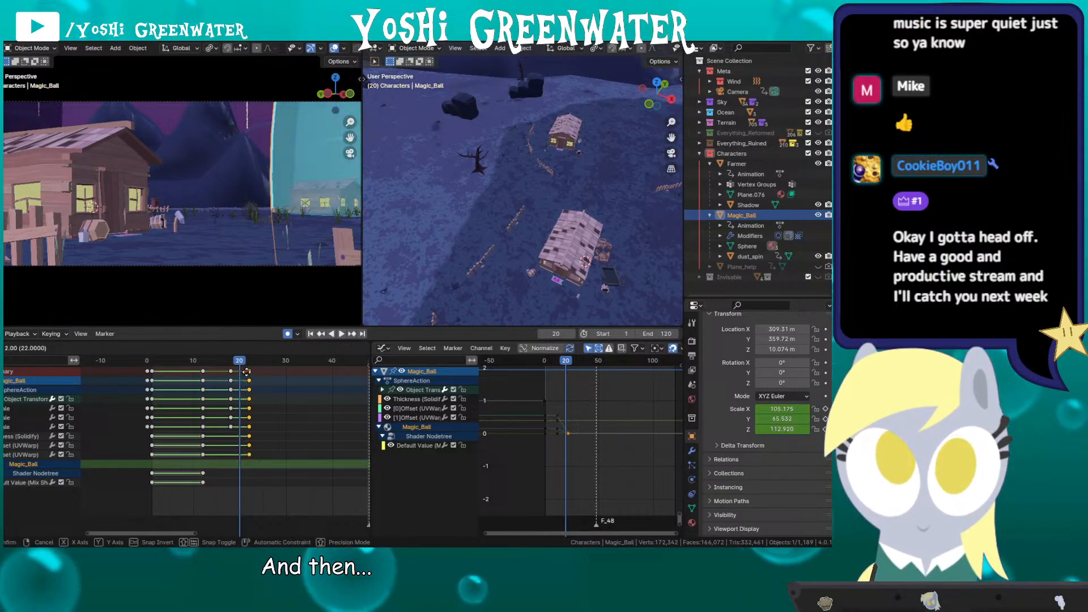
left_click(249, 376)
key("Left")
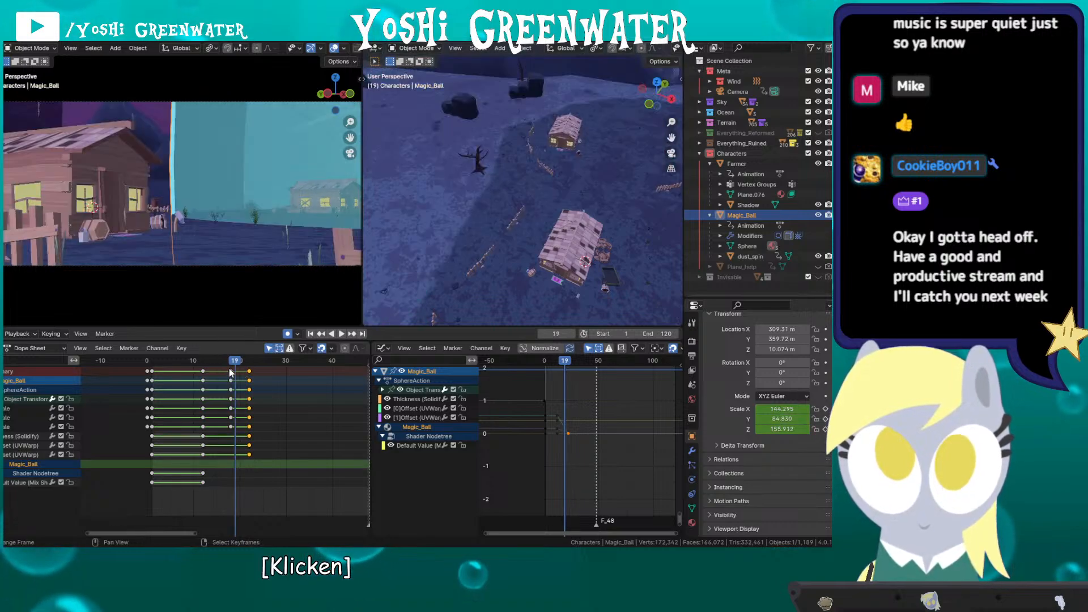
key("Right")
key("Right")
key("Right")
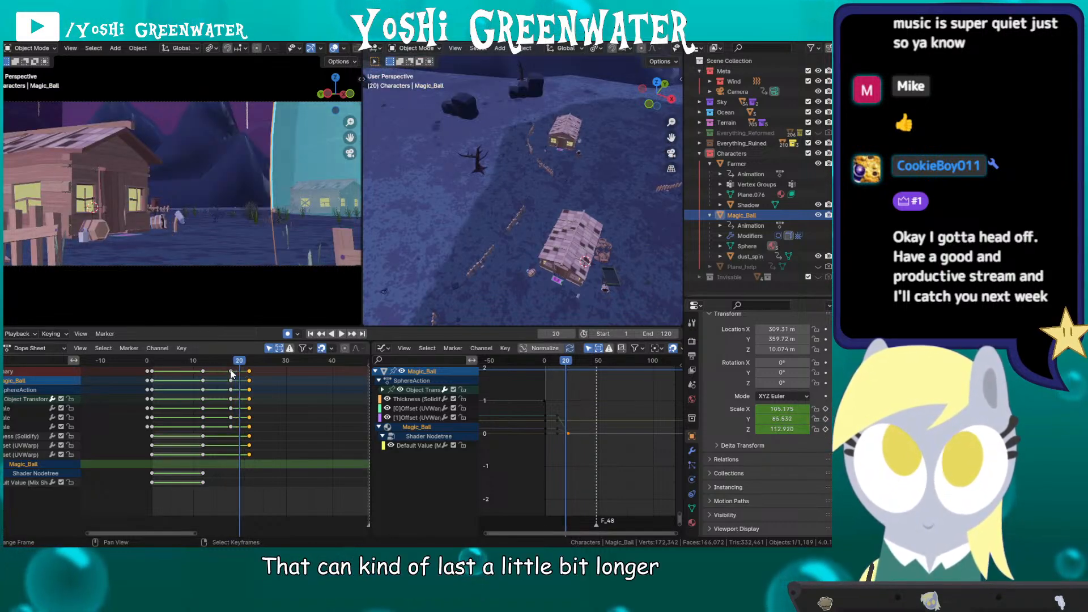
Step: Move the Magic_Ball's final keyframes to frame 24 and recheck the contraction back to frame 19
key("g")
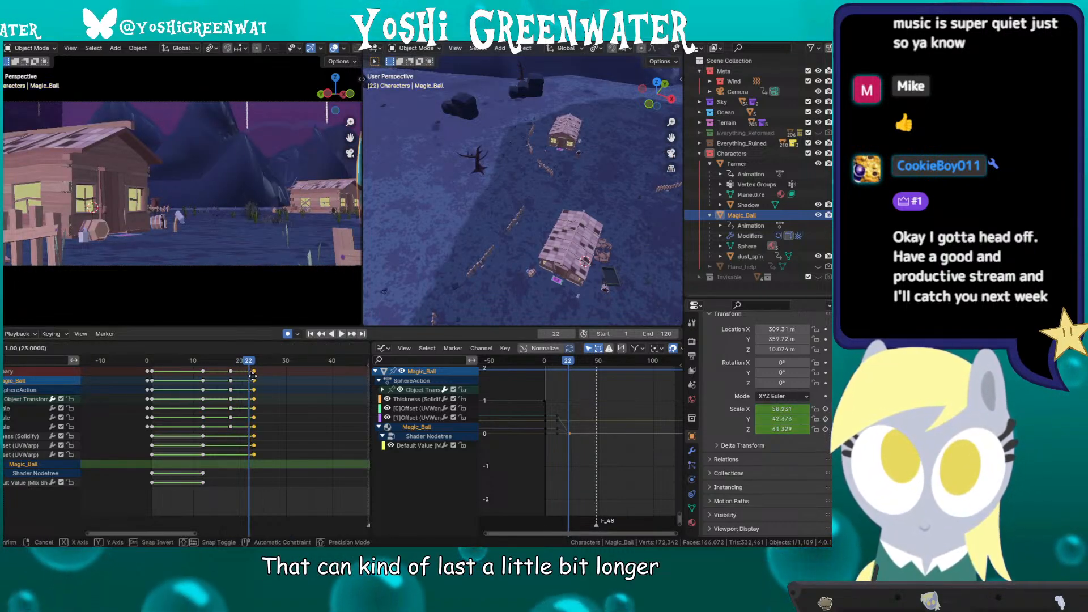
left_click(260, 376)
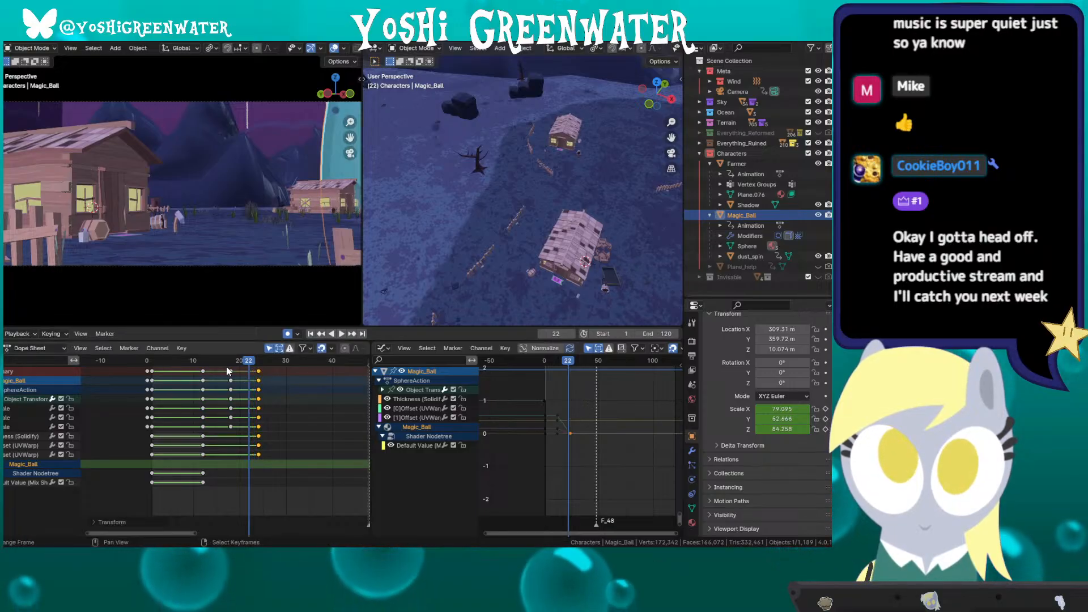
key("Left")
key("Left")
key("Left")
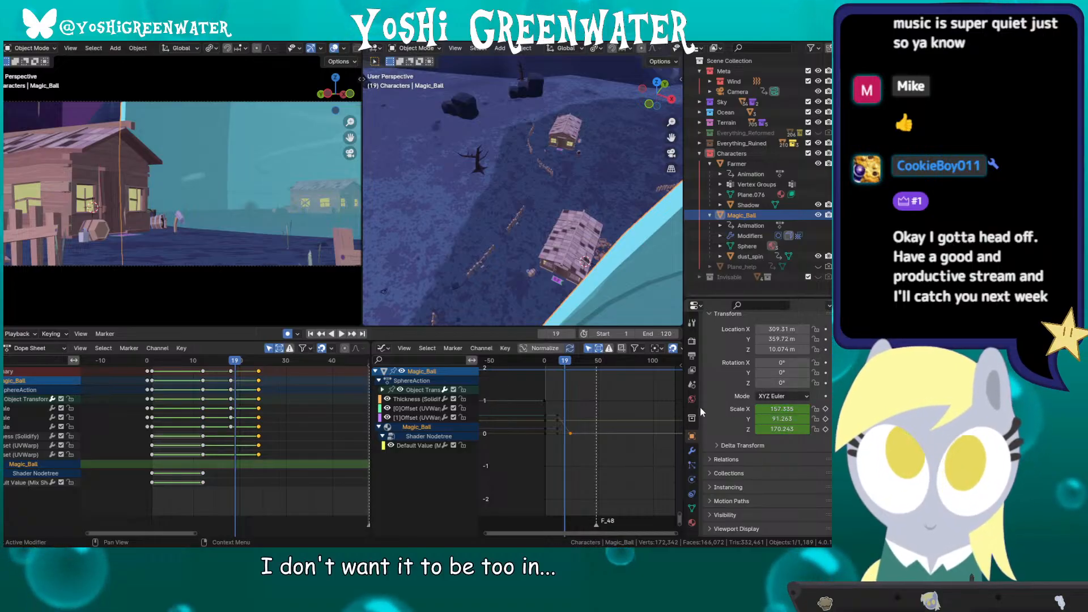
Step: At frame 21, key the Magic_Ball's scale and set it to 197 in X, 197.592 in Y and 197 in Z
key("Right")
key("Right")
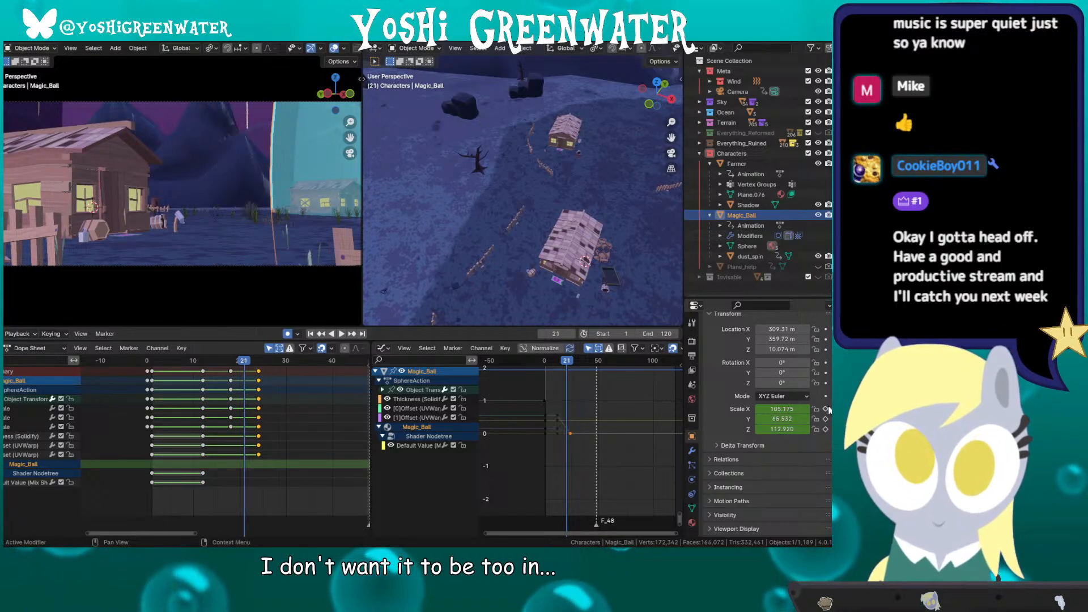
left_click(826, 409)
left_click_drag(782, 418, 816, 419)
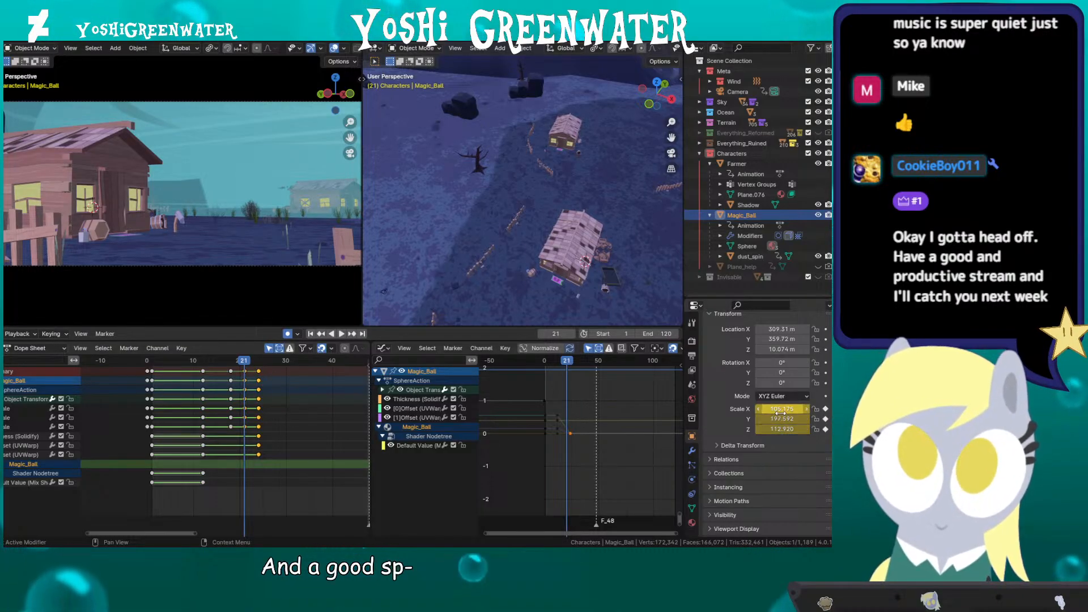
key("Return")
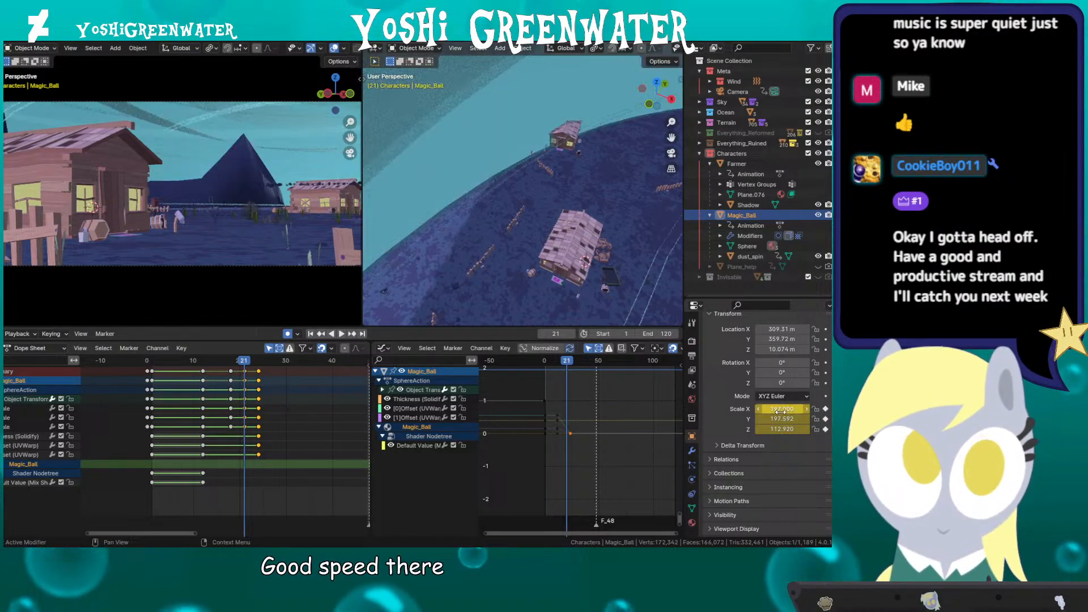
left_click(778, 430)
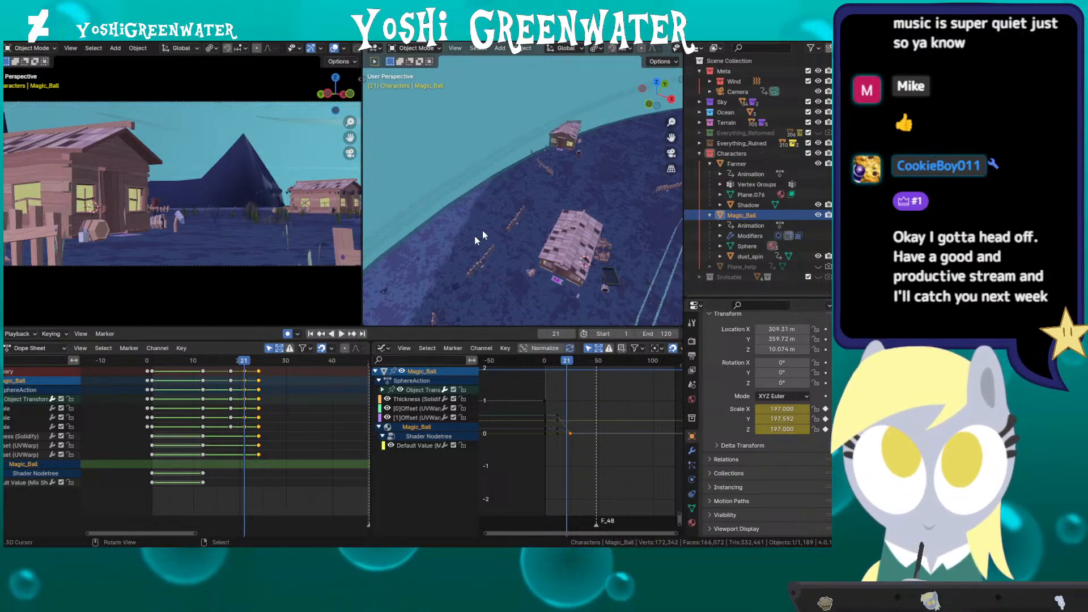
key("Return")
Step: Examine the Magic_Ball's size from frame 18 to 23 in both views and play back the contraction
scroll(488, 224, "down", 6)
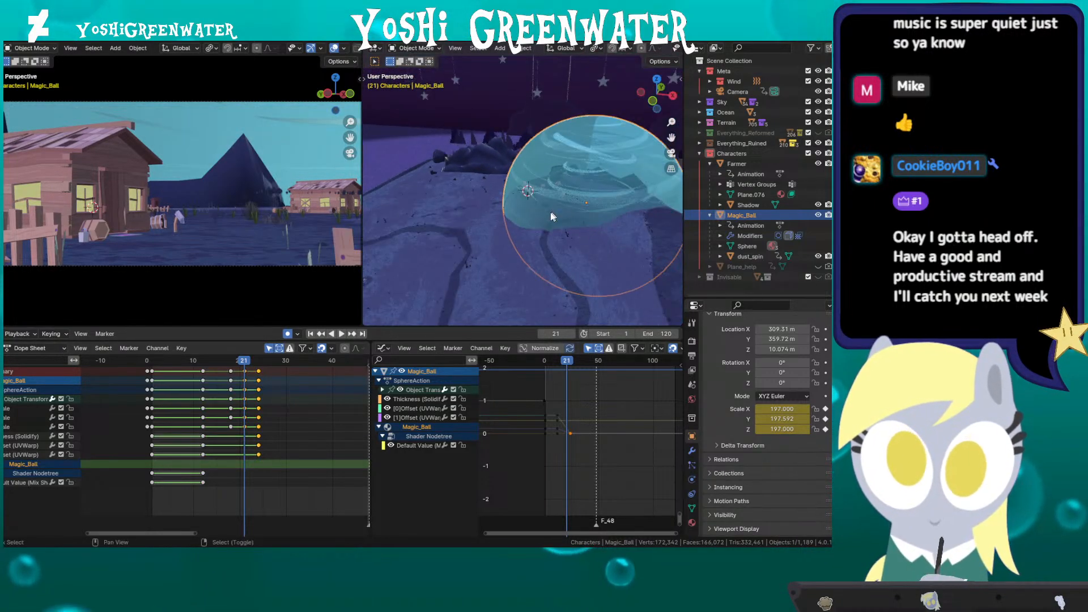
scroll(537, 223, "up", 8)
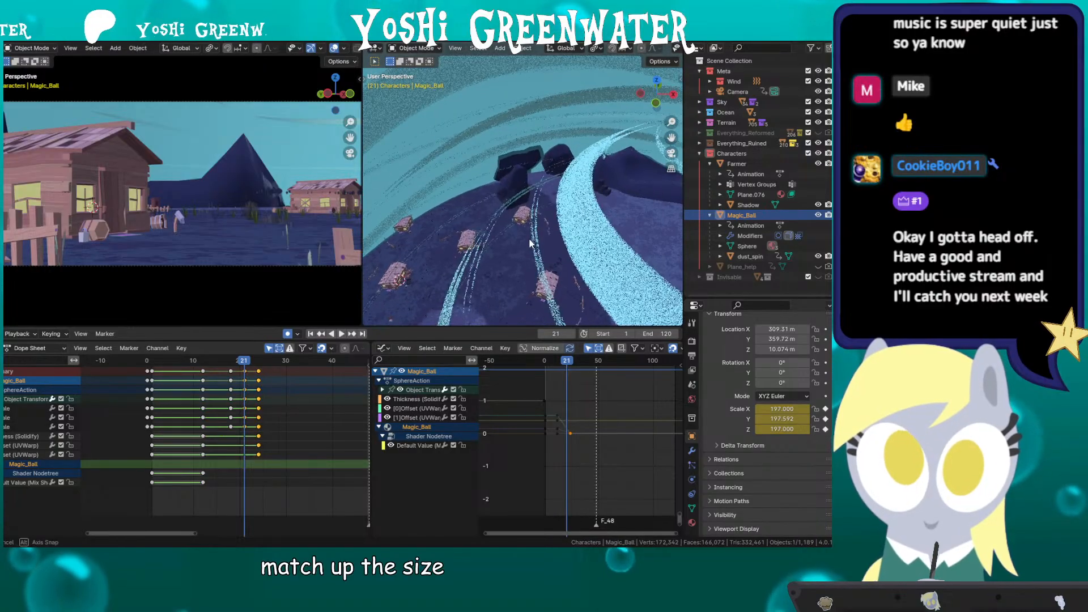
left_click_drag(240, 355, 228, 365)
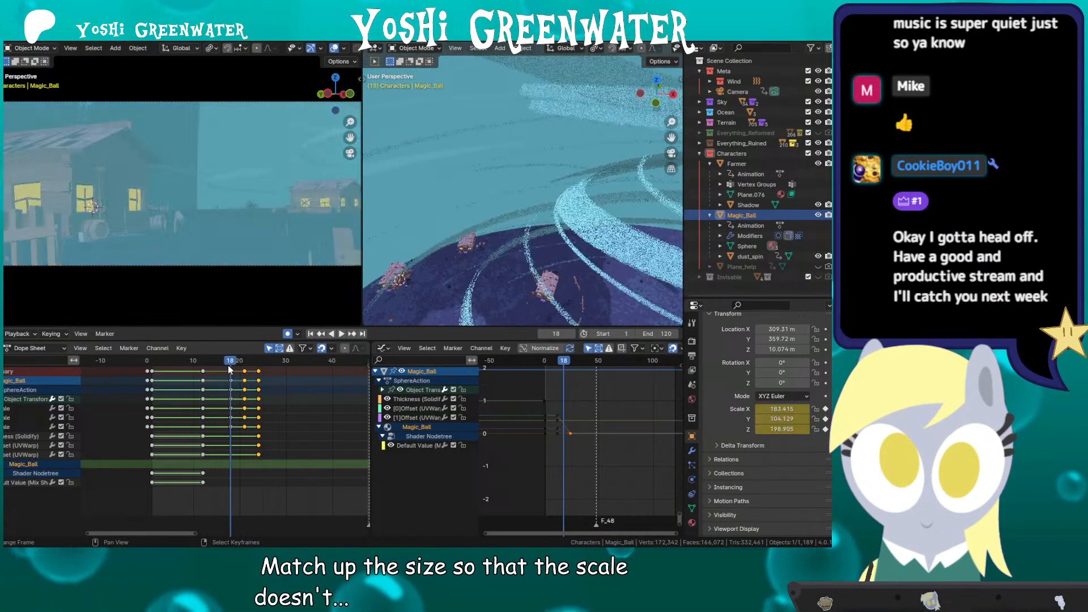
key("Right")
key("Right")
key("Right")
key("Right")
key("Right")
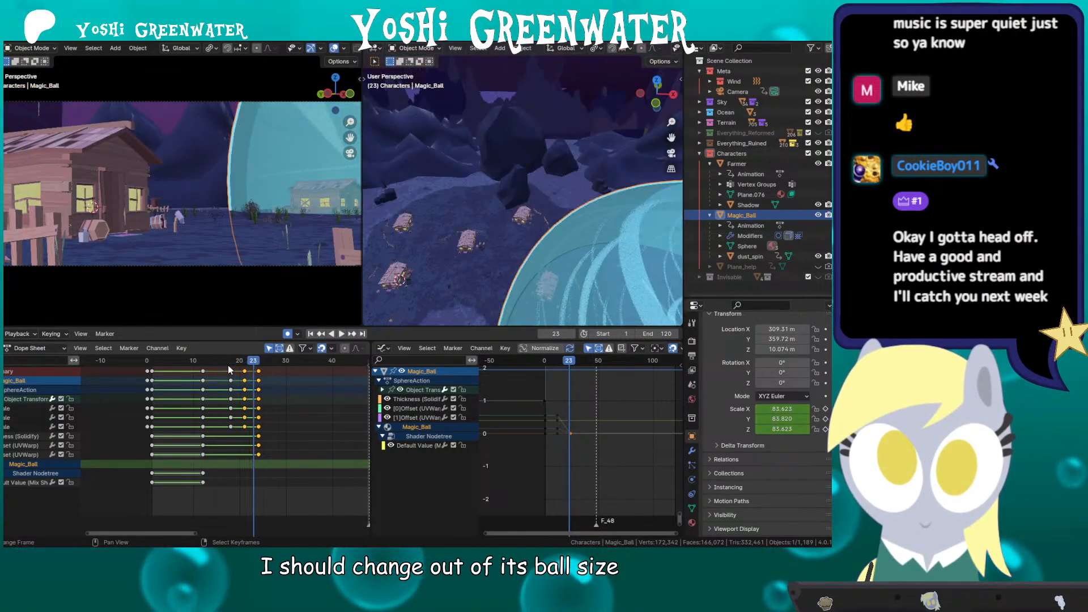
left_click(189, 361)
key("space")
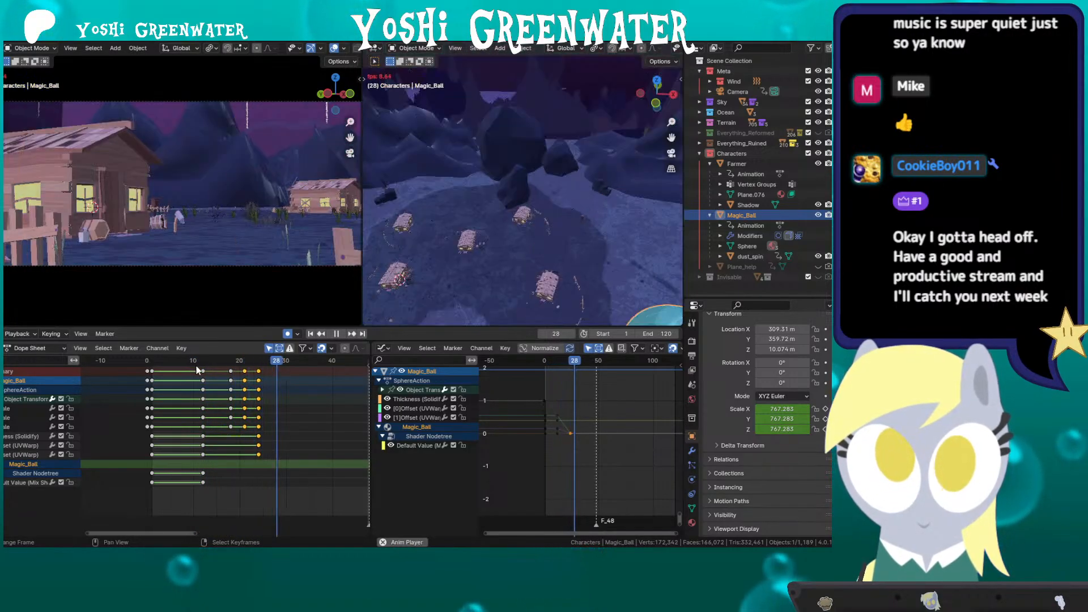
Step: Recheck the contraction from frame 18 to 24 and move the Magic_Ball's final keyframes to frame 26
left_click(204, 371)
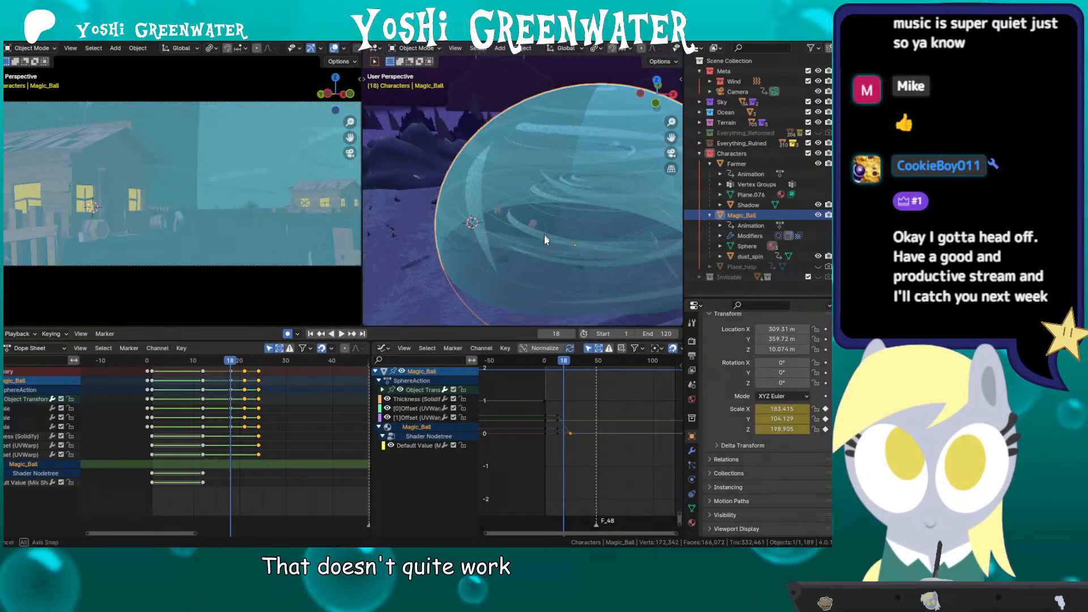
scroll(543, 241, "up", 4)
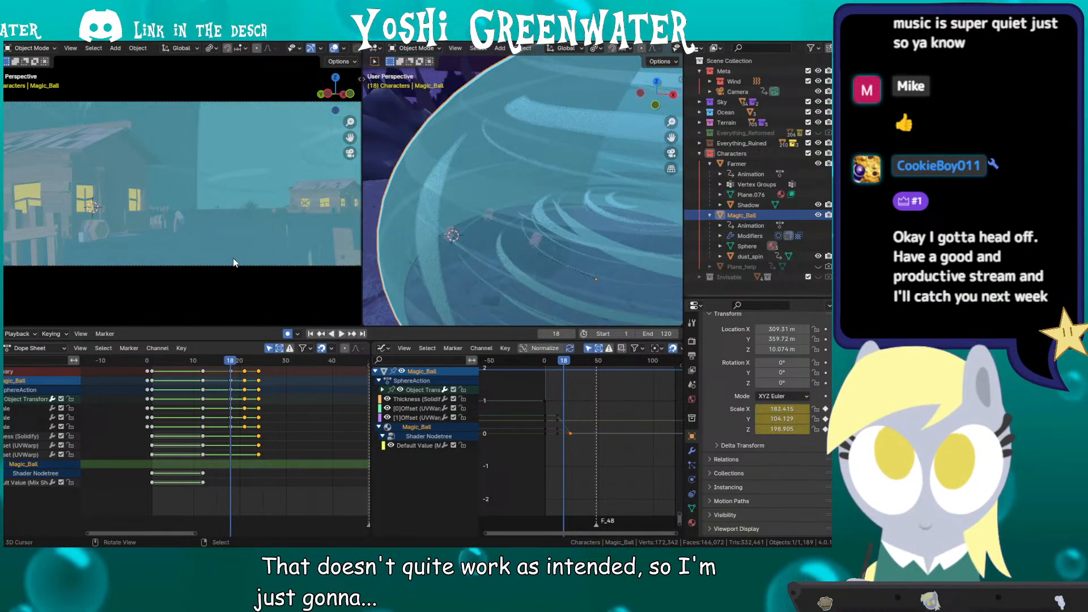
key("Right")
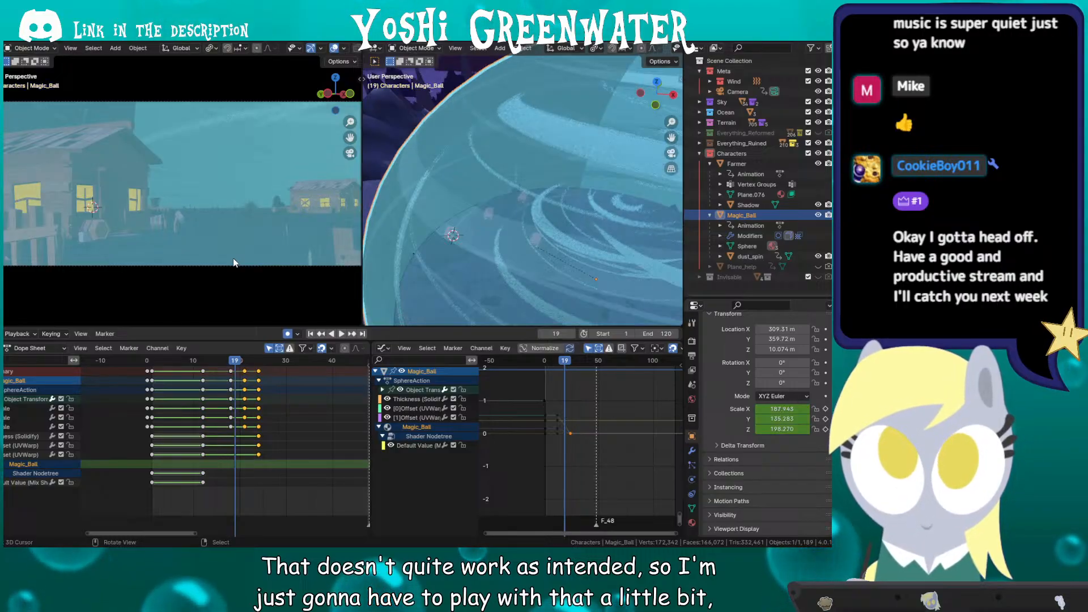
key("Right")
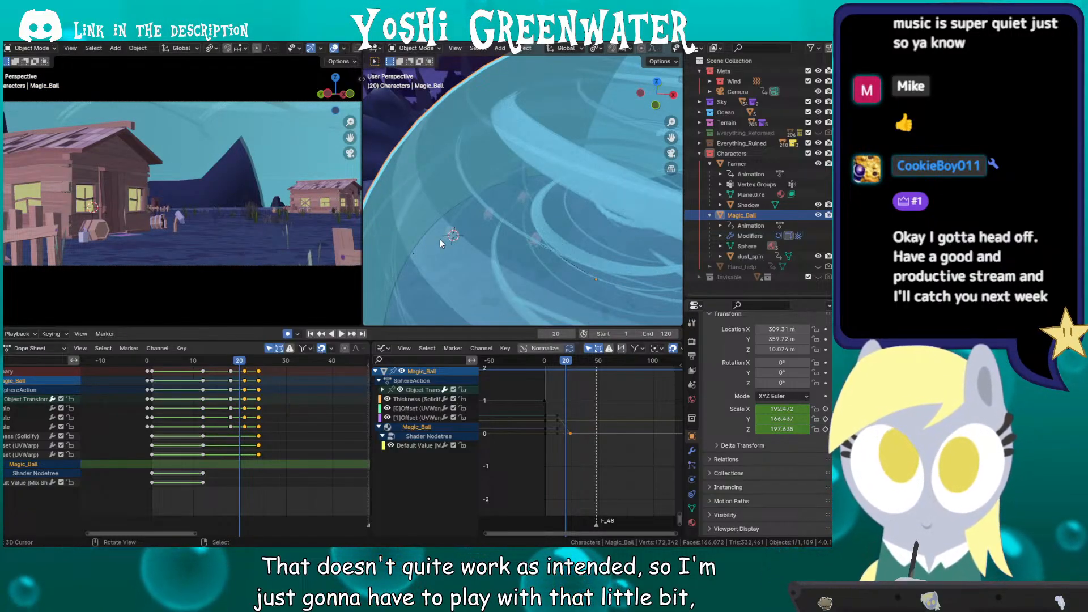
key("Right")
key("Right")
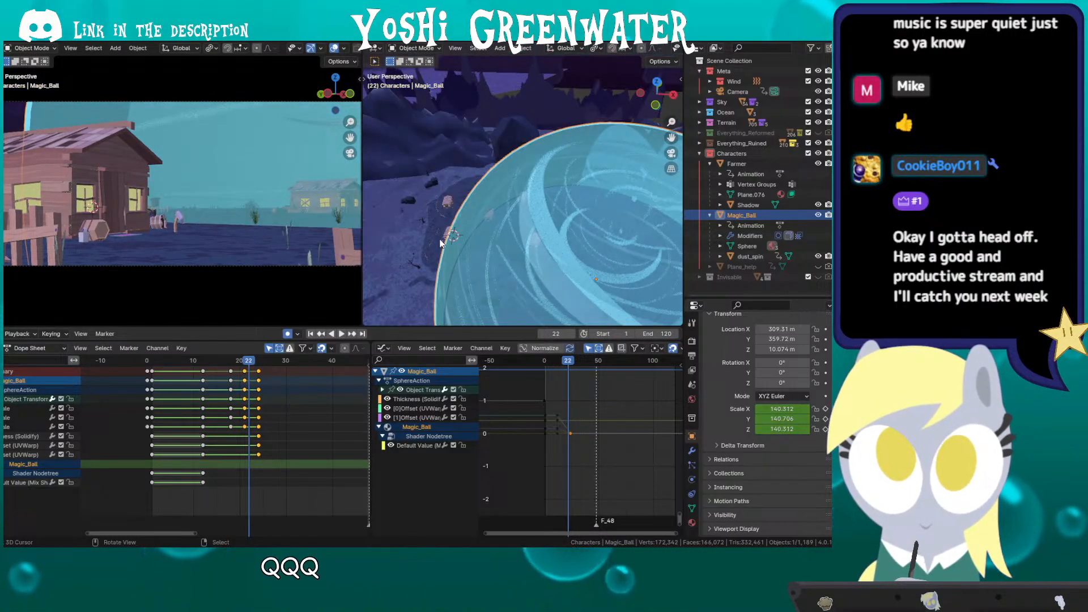
key("Right")
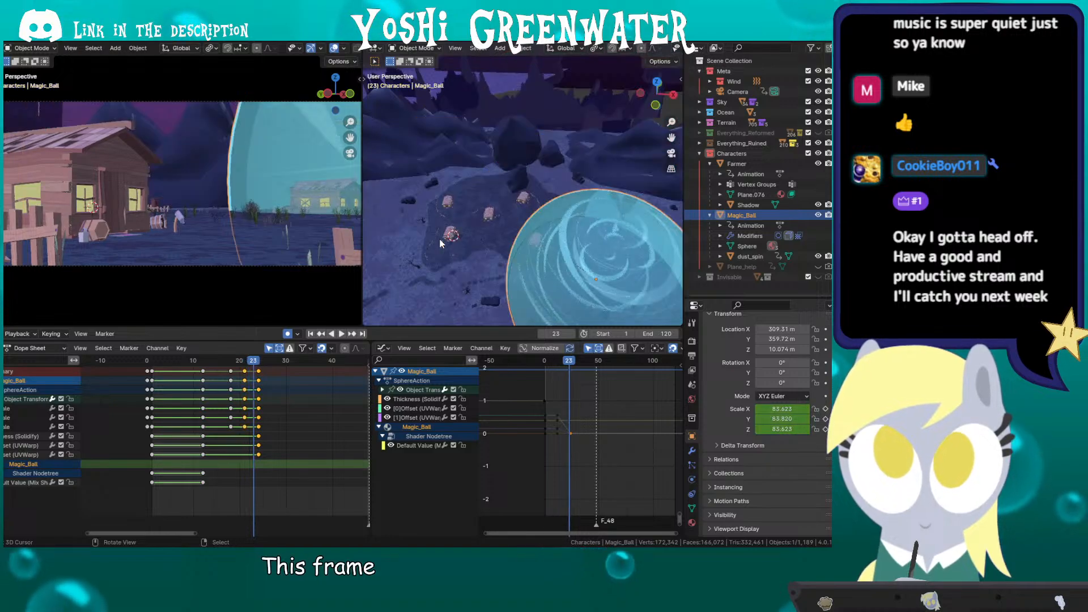
key("Right")
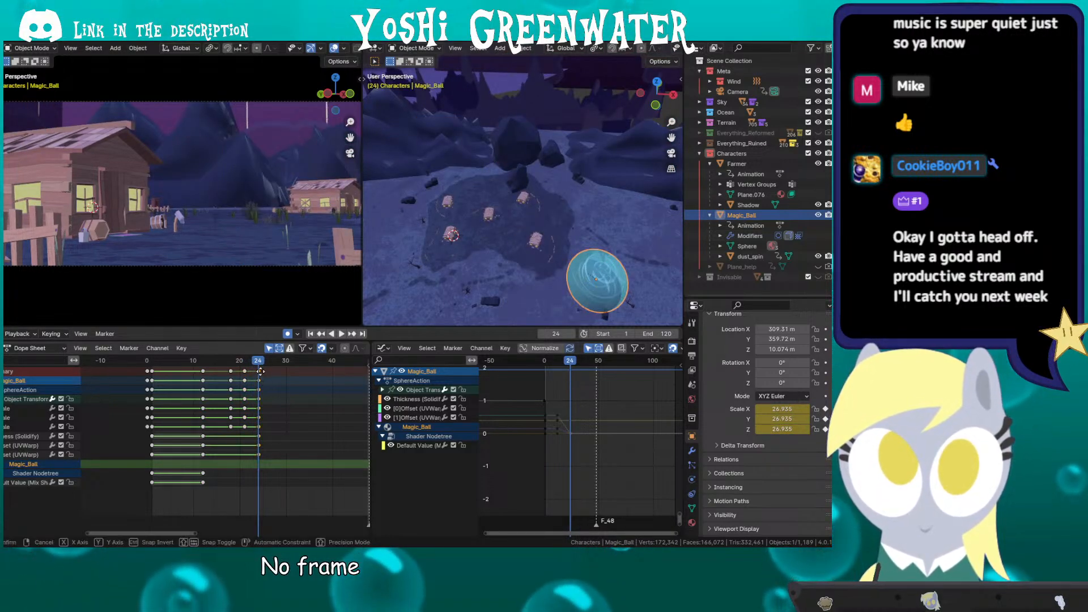
left_click_drag(259, 372, 267, 371)
right_click_drag(268, 372, 272, 371)
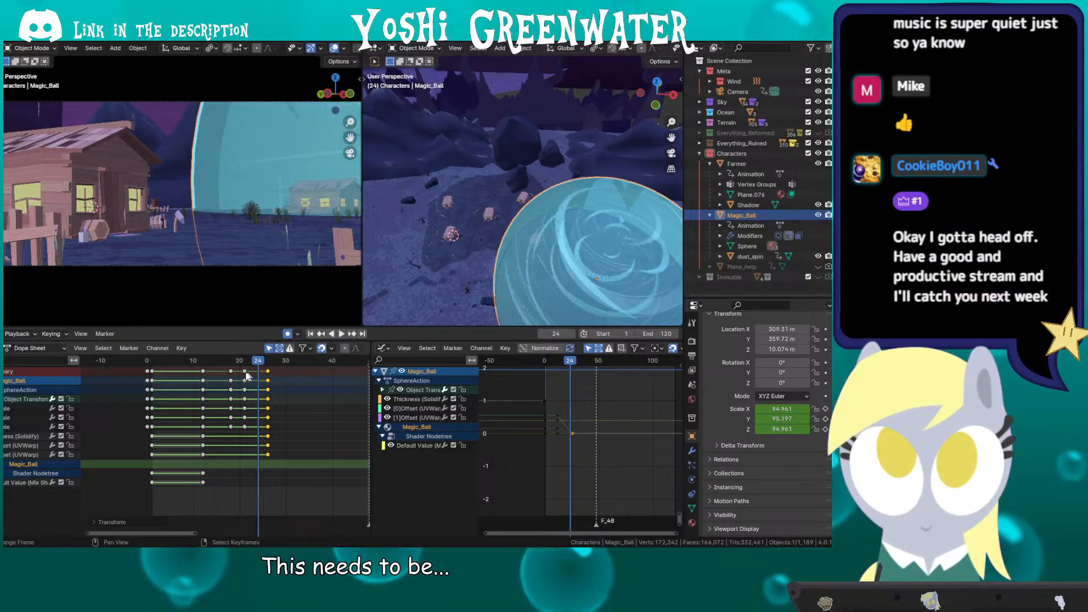
Step: Compare the Magic_Ball's coverage of the village around frames 18 to 20 in the camera and perspective views
left_click(231, 369)
key("Right")
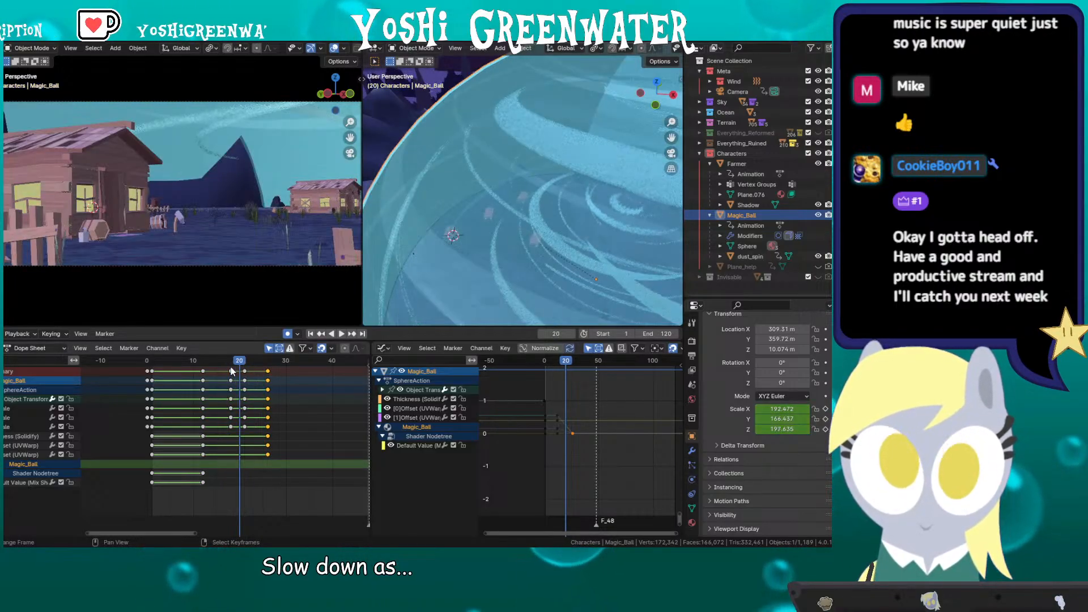
key("Left")
key("Left")
key("Right")
key("Right")
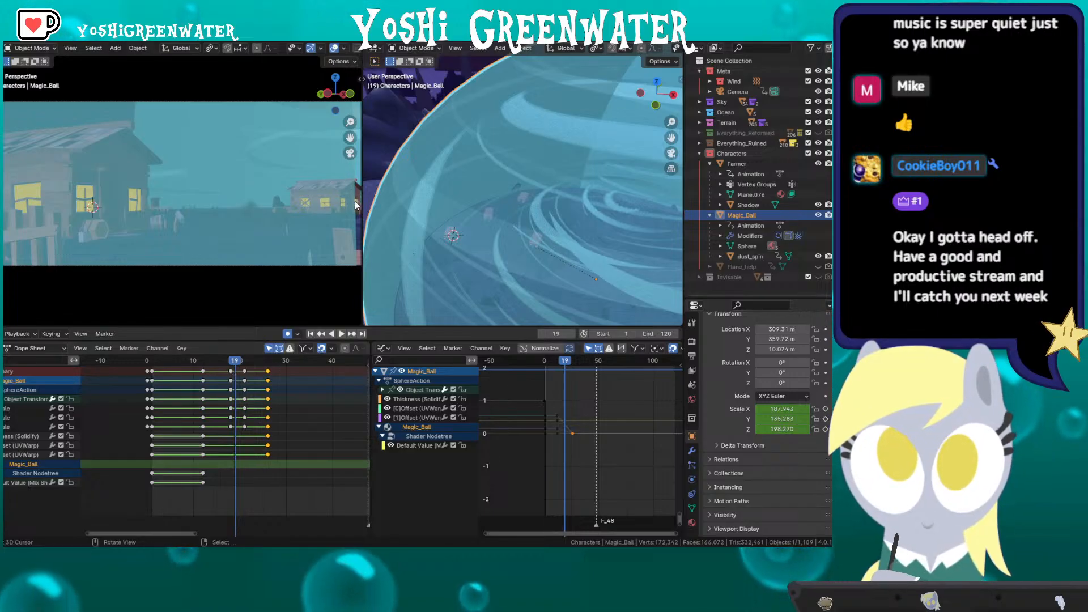
middle_click_drag(357, 202, 318, 207, "shift")
scroll(319, 206, "up", 4)
scroll(319, 207, "down", 3)
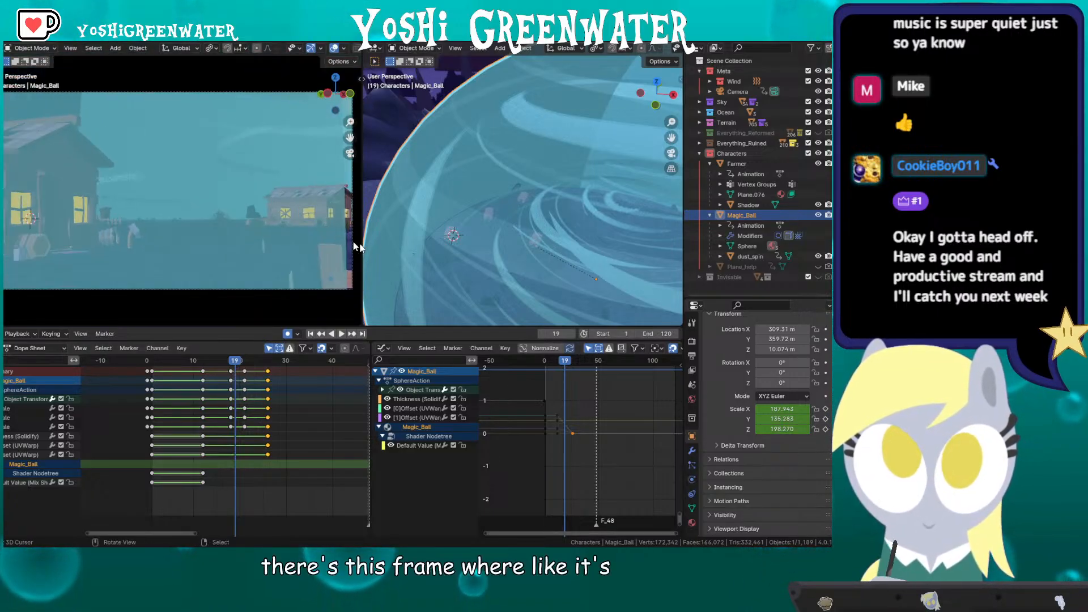
middle_click_drag(528, 242, 535, 257)
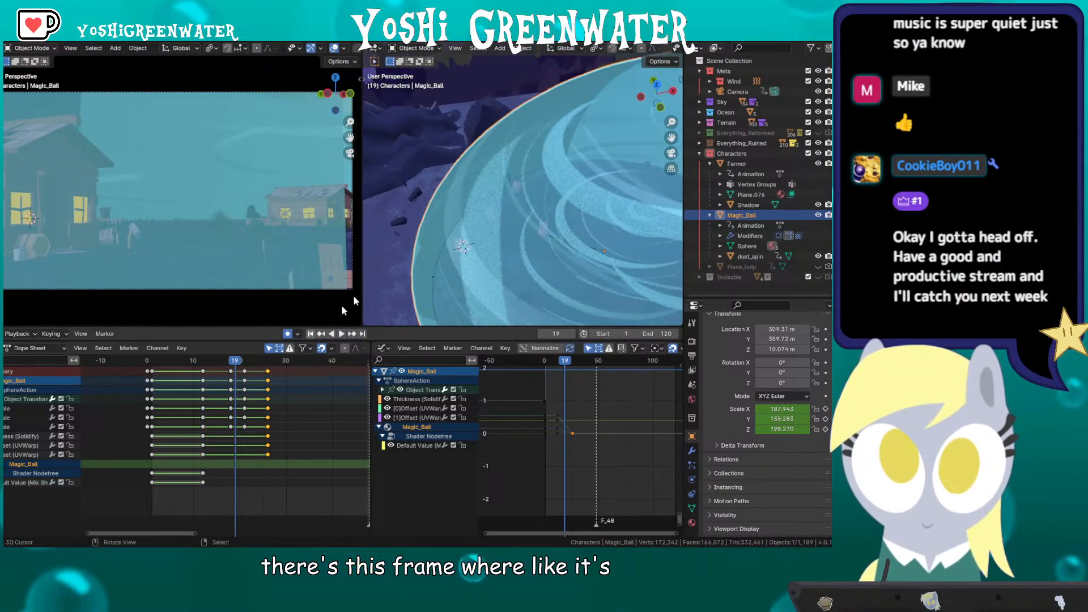
Step: Move the Magic_Ball's scale keyframes from frame 21 to frame 22 and check the surrounding frames
left_click_drag(245, 372, 248, 372)
key("Left")
key("Right")
key("Right")
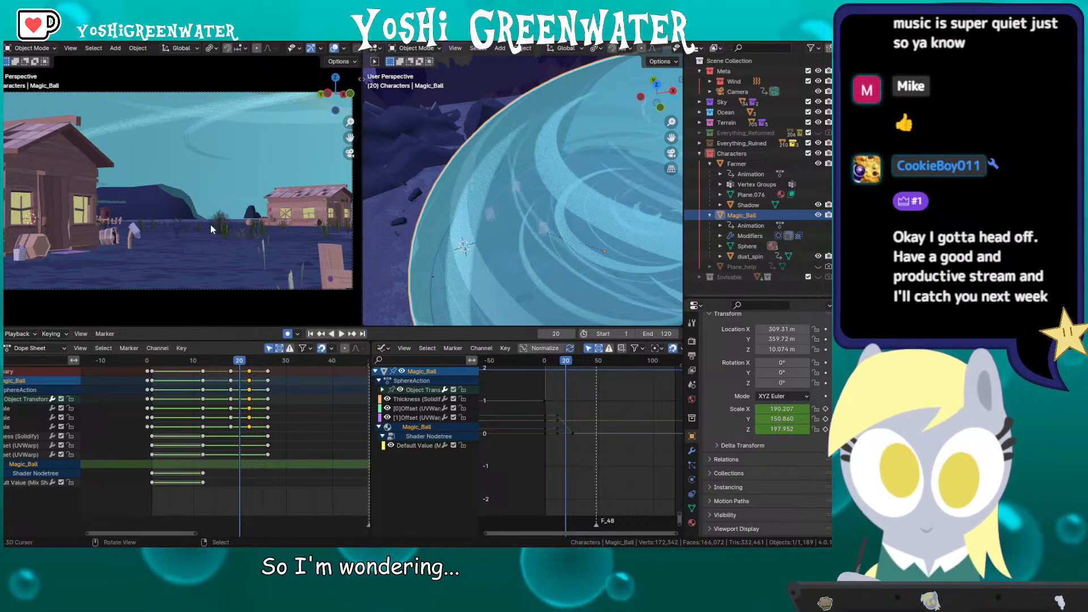
key("Right")
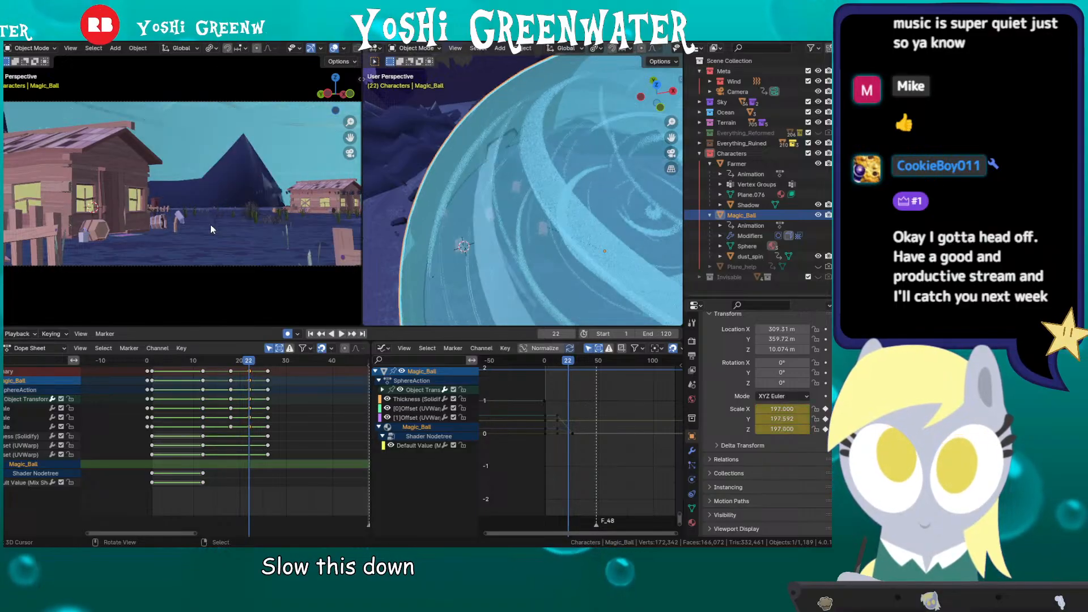
key("Right")
key("Right")
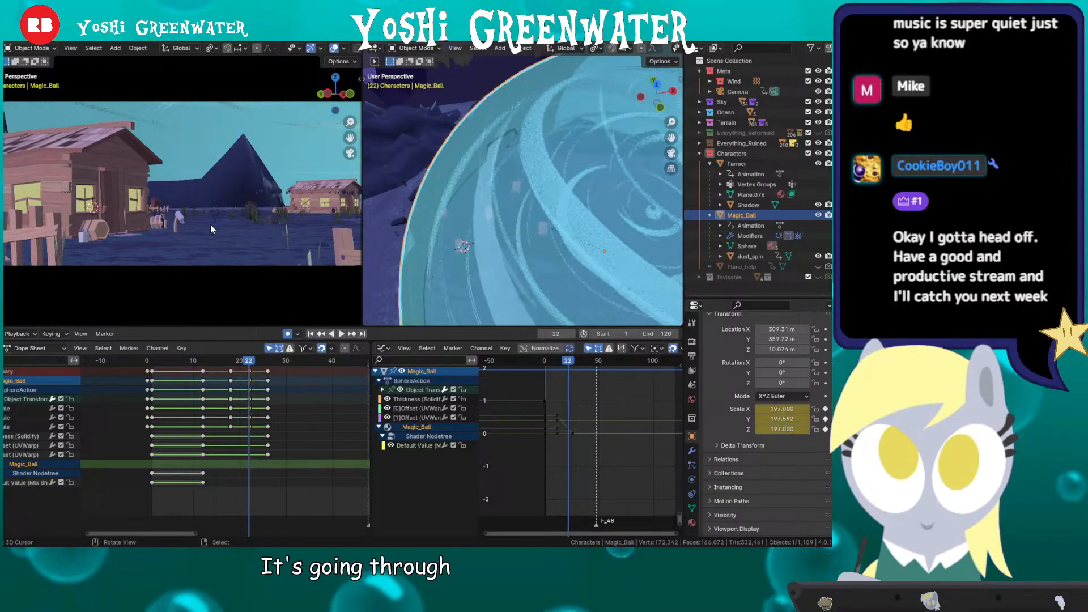
Step: At frame 23, key the Magic_Ball's scale and set it to 136.594 in X and 154.484 in Y and Z
scroll(607, 221, "down", 4)
middle_click_drag(607, 221, 583, 237, "shift")
left_click(825, 408)
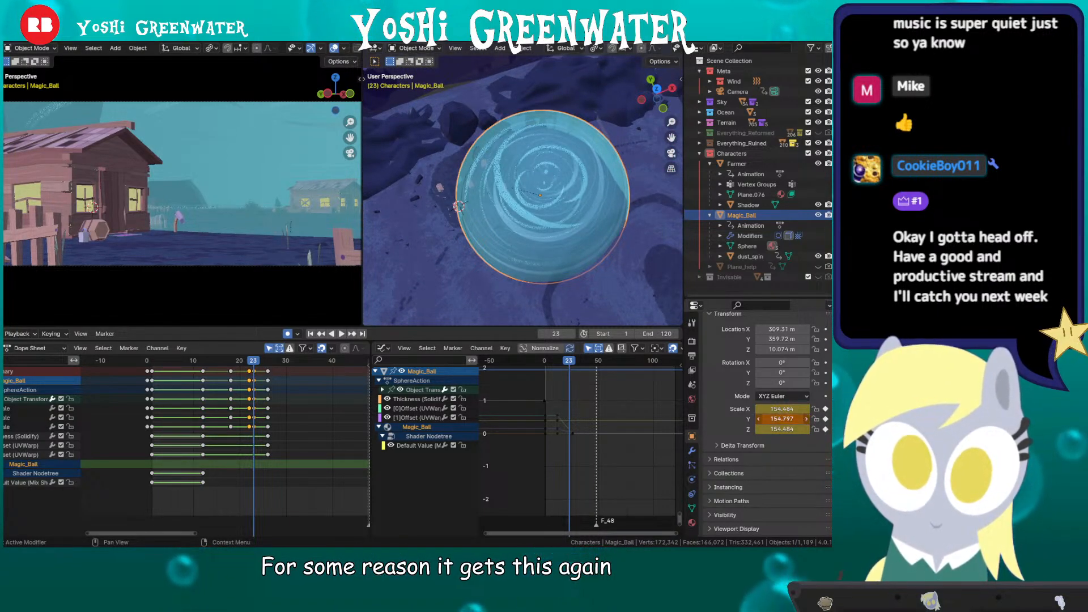
mouse_move(782, 419)
left_mouse_down()
mouse_move(772, 419)
mouse_move(790, 419)
mouse_move(782, 429)
left_mouse_up()
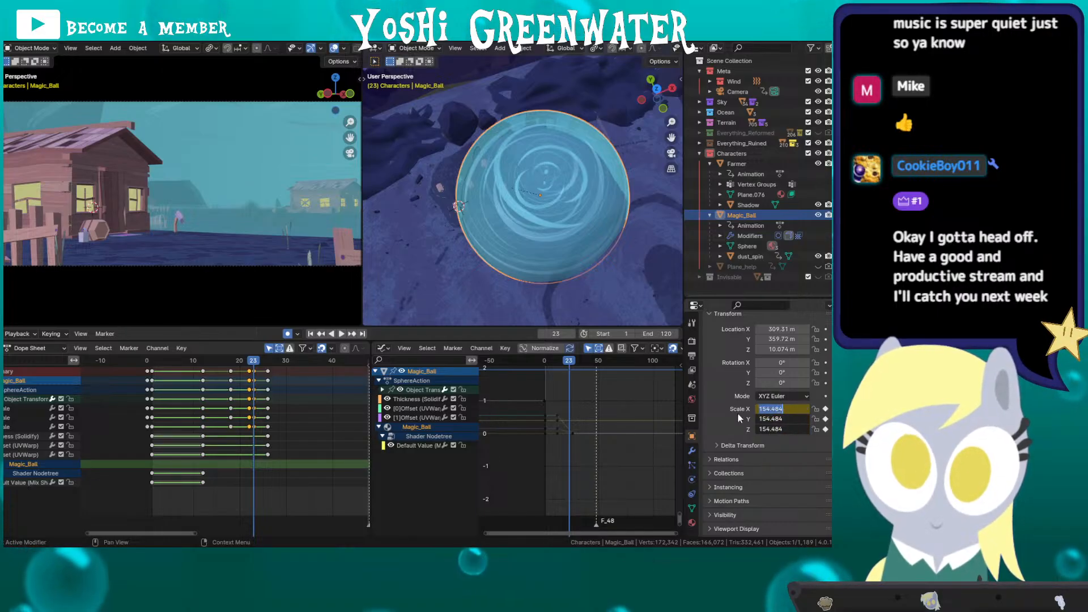
left_click_drag(781, 409, 732, 409)
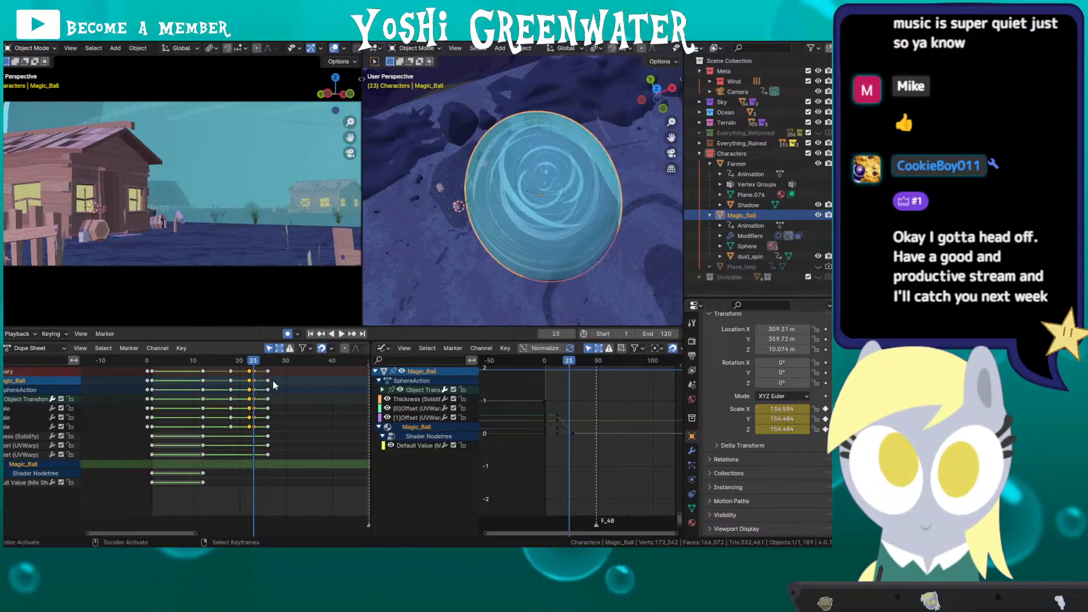
Step: Compare frames 22 and 23 and slightly reduce the Magic_Ball's Y and Z scale at frame 23
key("Left")
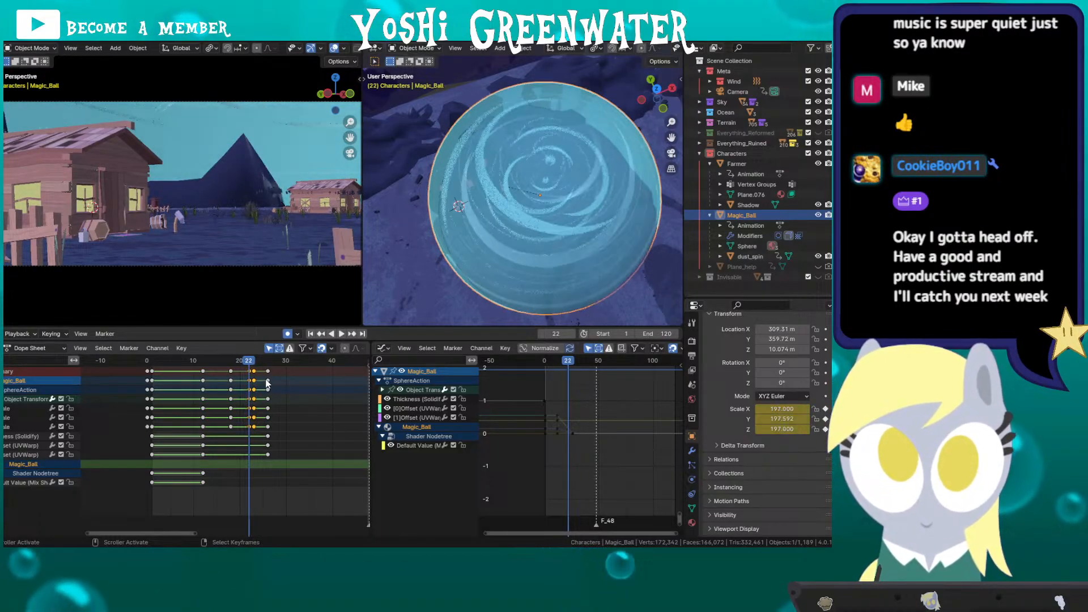
key("Right")
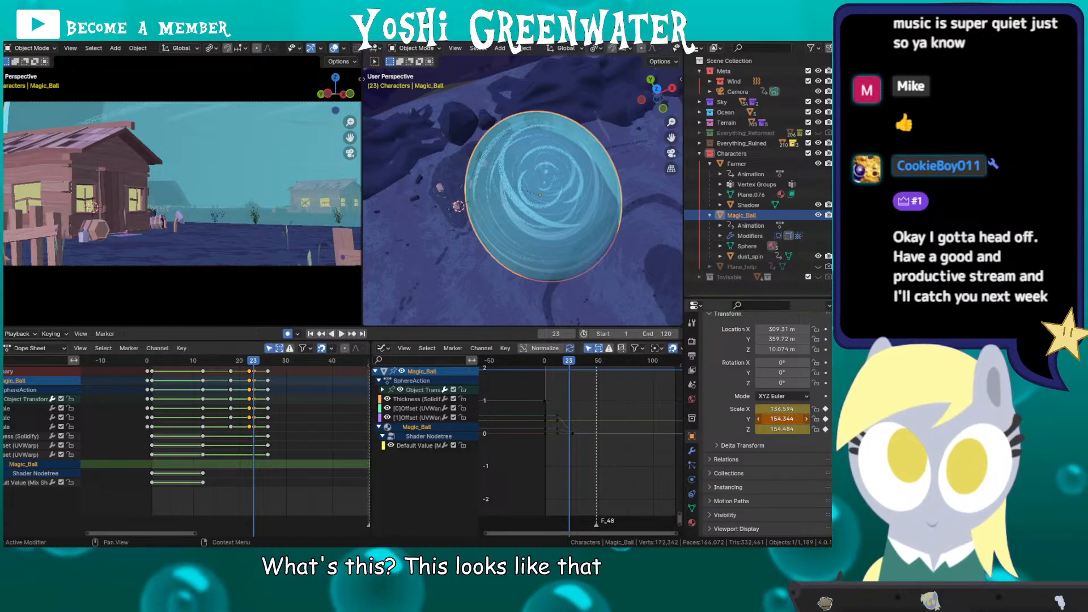
mouse_move(782, 419)
left_mouse_down()
mouse_move(731, 419)
mouse_move(791, 429)
left_mouse_up()
Step: Step from frame 23 to frame 26 and play on to review the end of the Magic_Ball's contraction
key("Right")
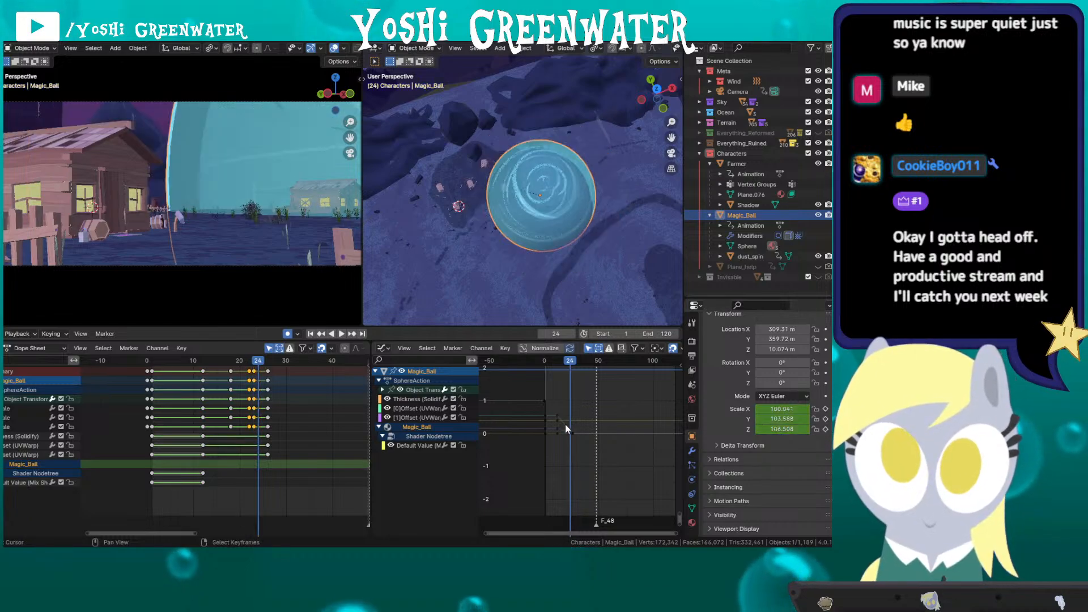
key("Right")
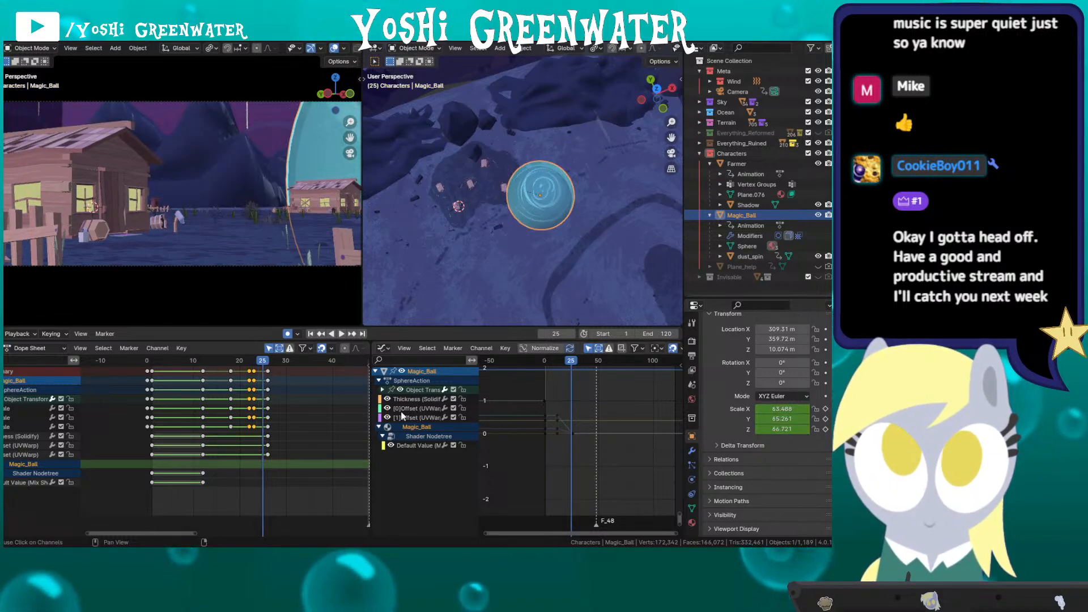
key("Right")
key("space")
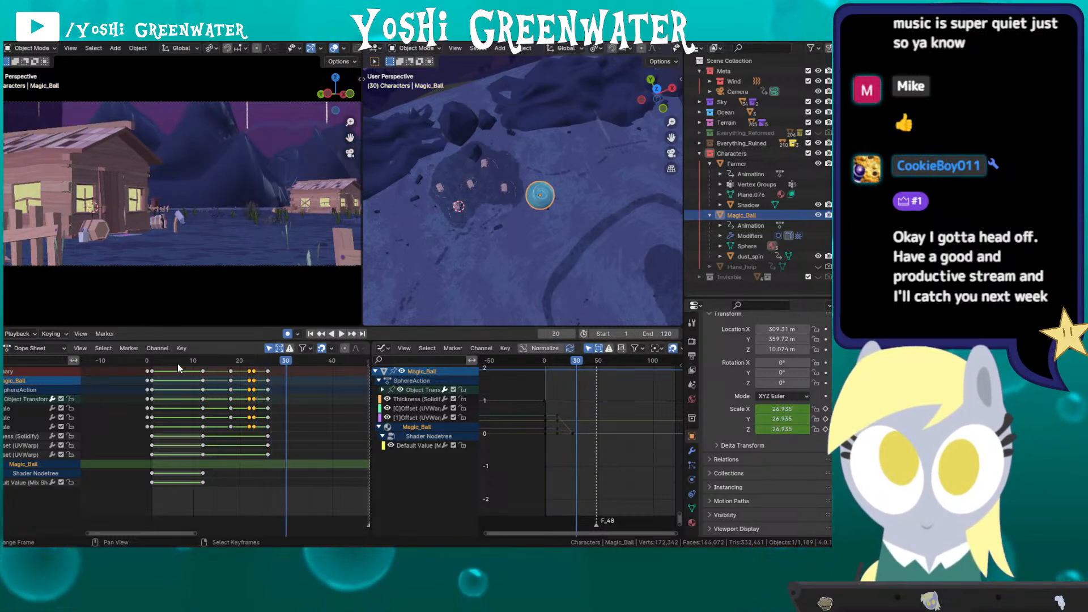
Step: Replay the Magic_Ball's contraction several times up to about frame 31 to judge its speed in the camera view
left_click(178, 363)
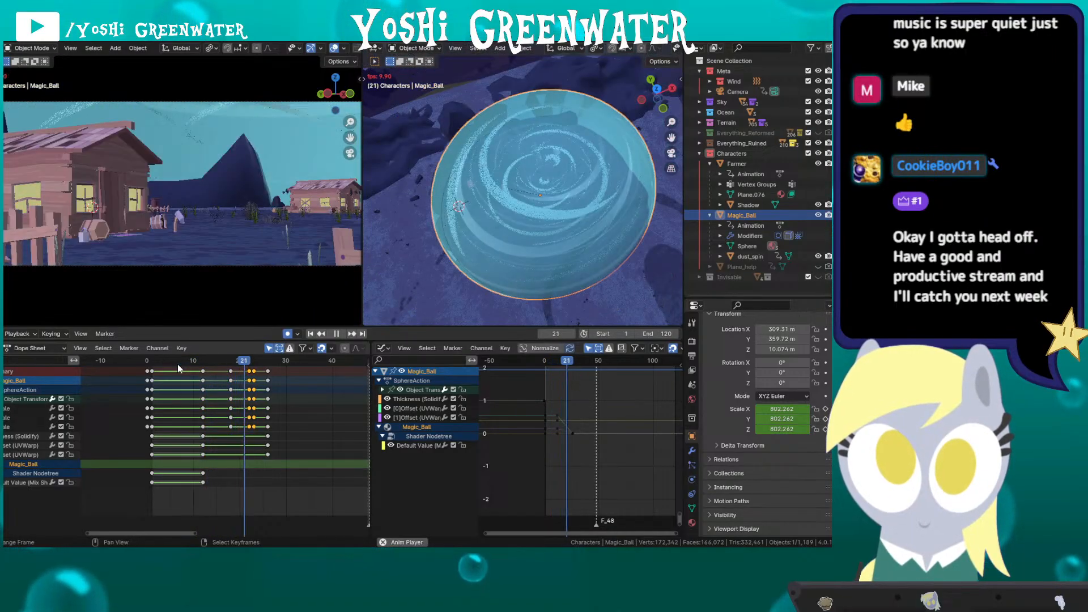
left_click(180, 364)
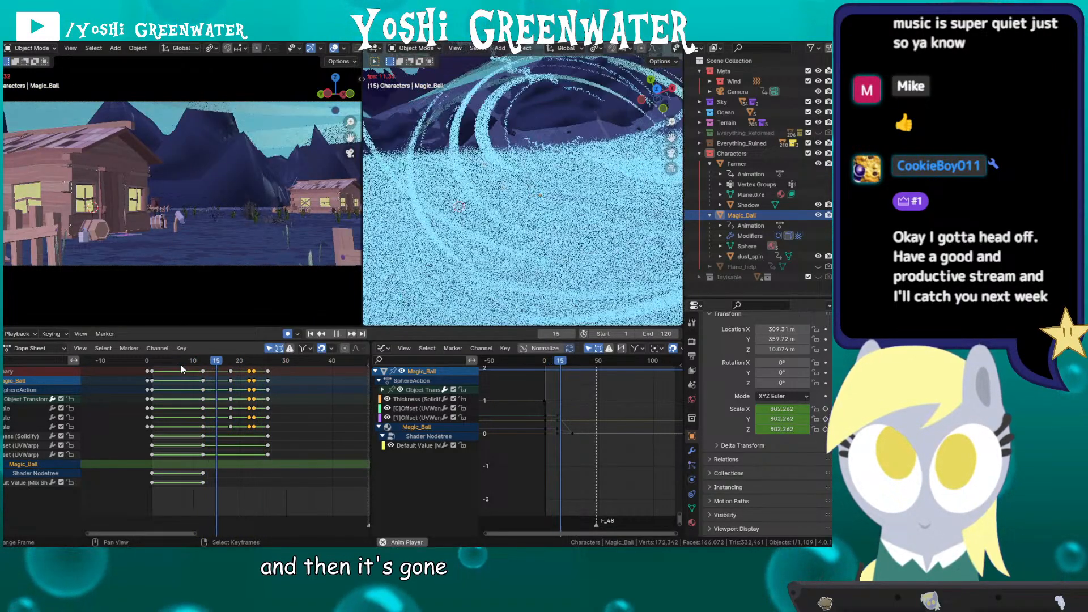
left_click(207, 367)
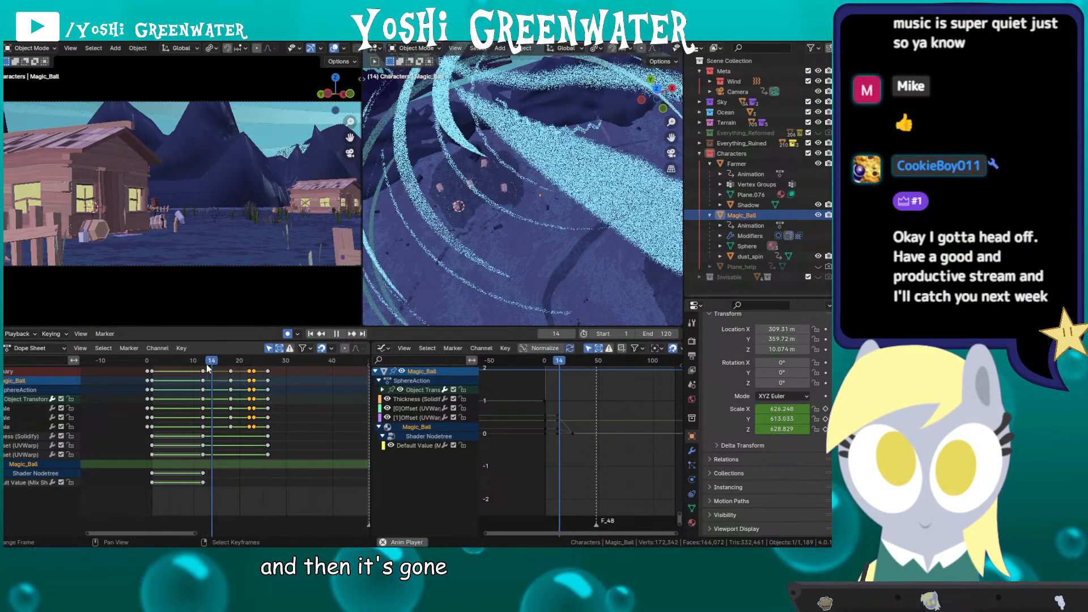
left_click(206, 365)
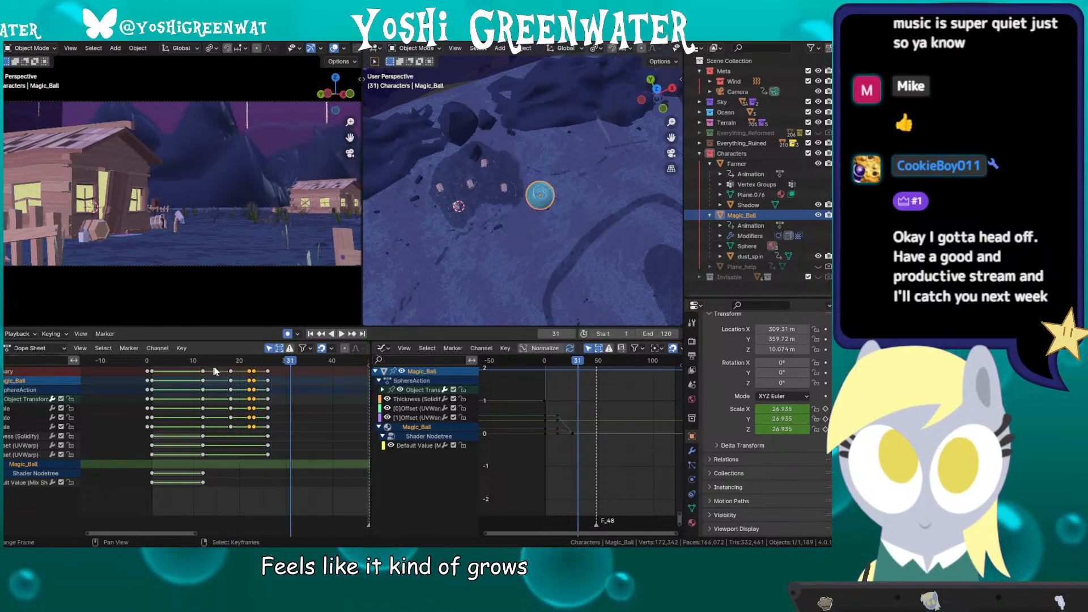
Step: Step back and forth between frames 12 and 18 to examine how the Magic_Ball's layers pass through the village
key("Left")
key("Left")
key("Left")
key("Left")
key("Left")
key("Left")
key("Left")
key("Left")
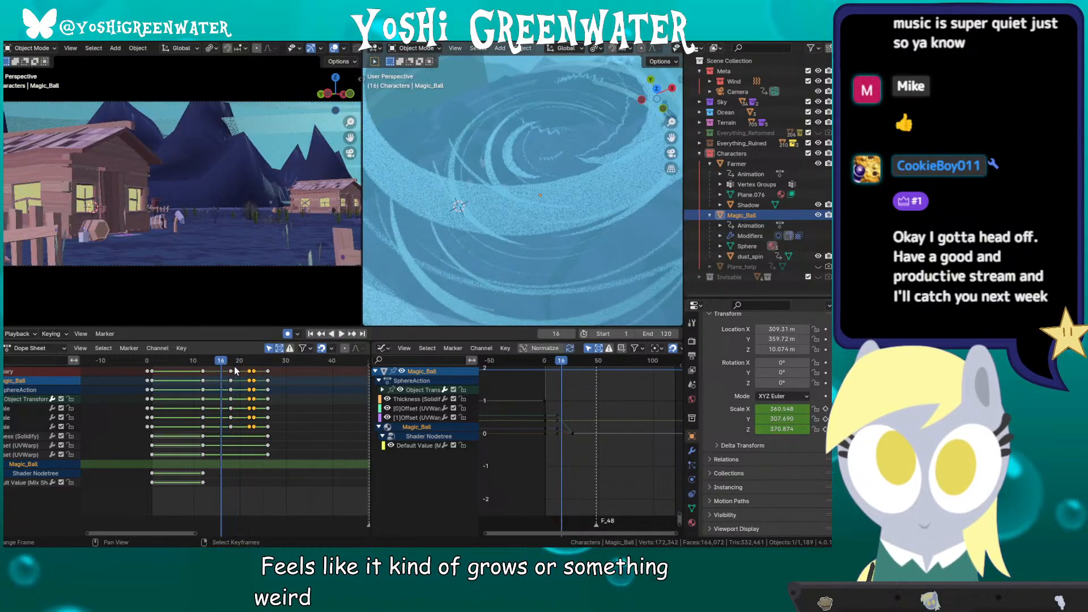
key("Right")
key("Right")
key("Right")
key("Right")
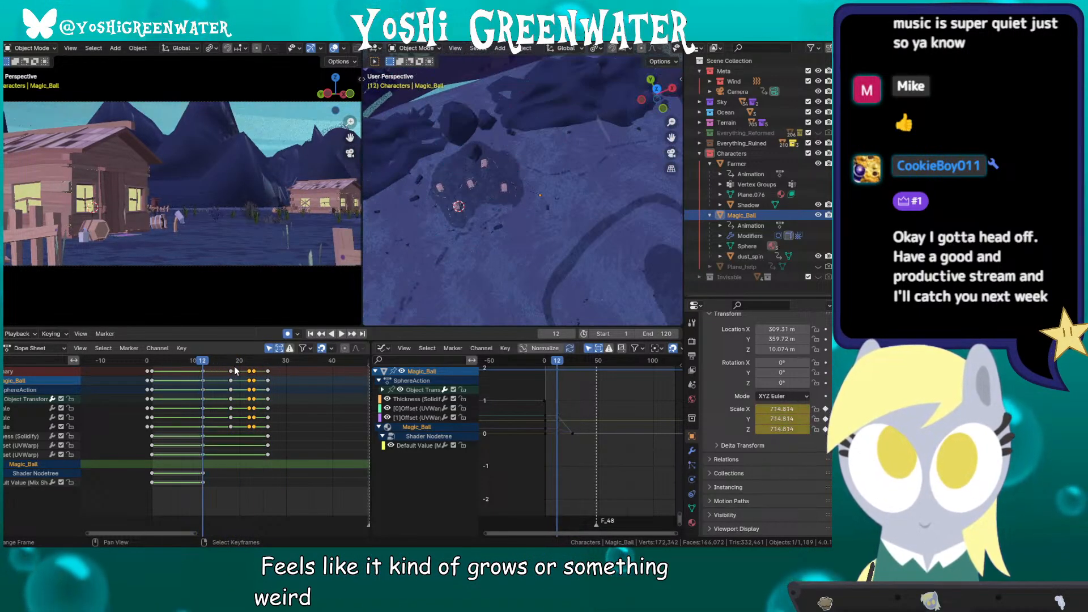
key("Right")
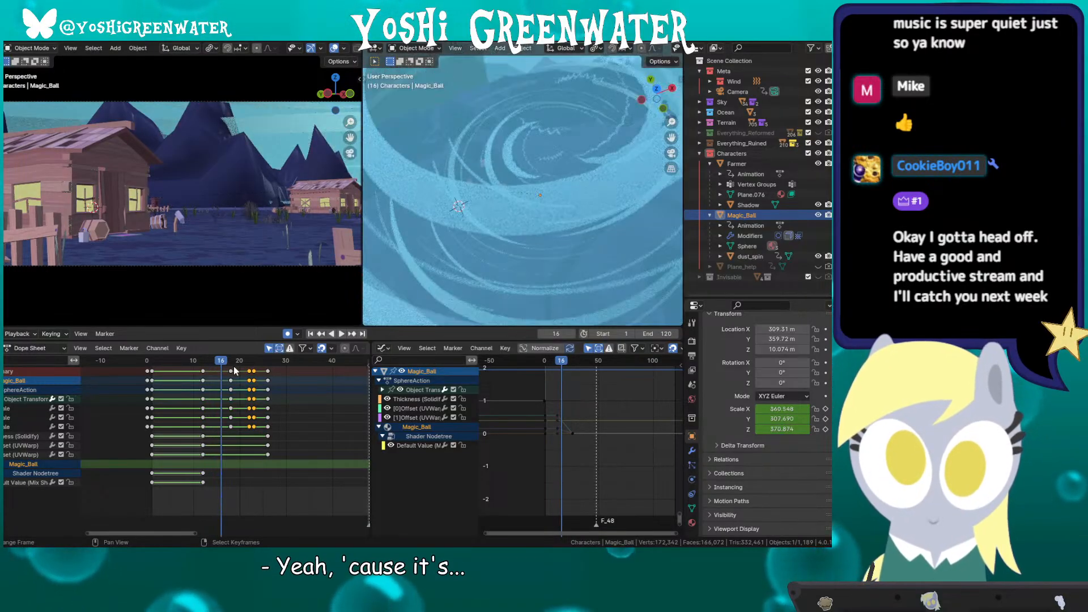
key("Right")
key("Right")
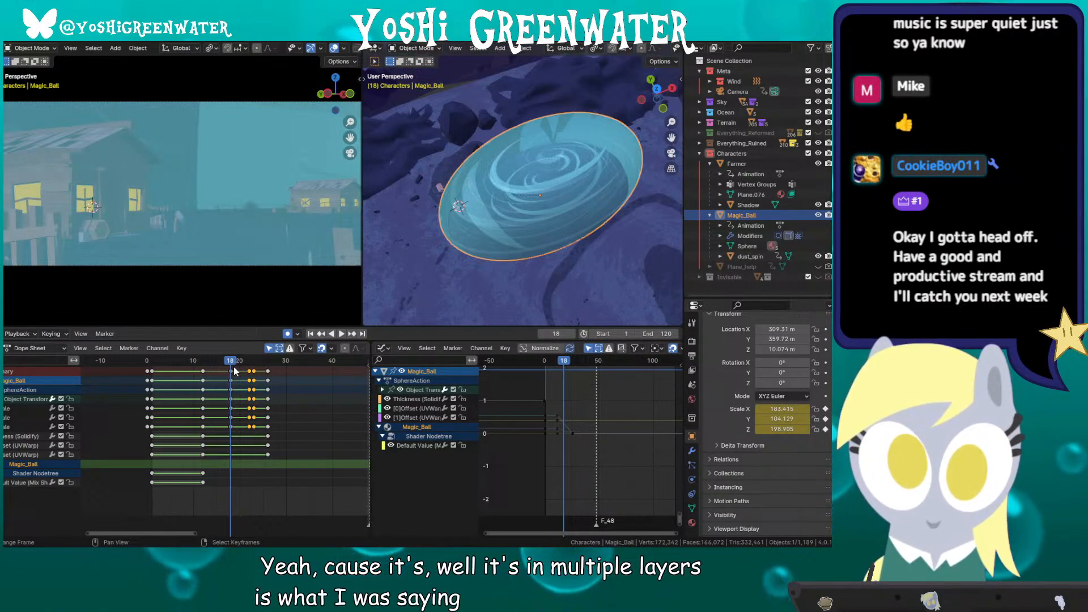
Step: Set the Magic_Ball's Y scale to 183 at frame 18 and check the shape through frame 22
mouse_move(581, 206)
middle_mouse_down()
mouse_move(573, 236)
mouse_move(549, 253)
mouse_move(575, 211)
middle_mouse_up()
left_click(776, 419)
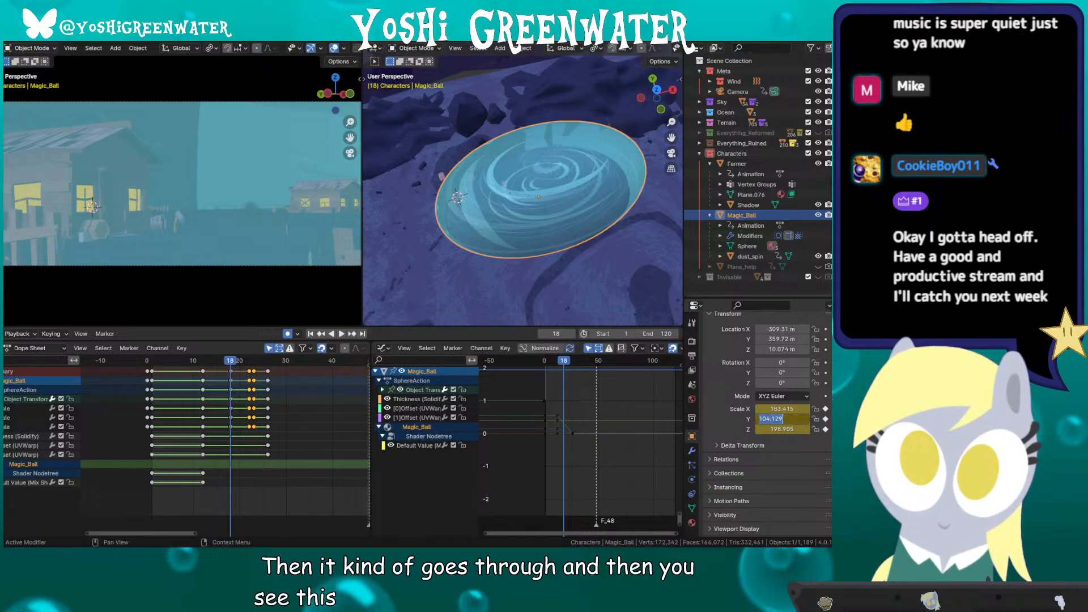
type("183")
key("Return")
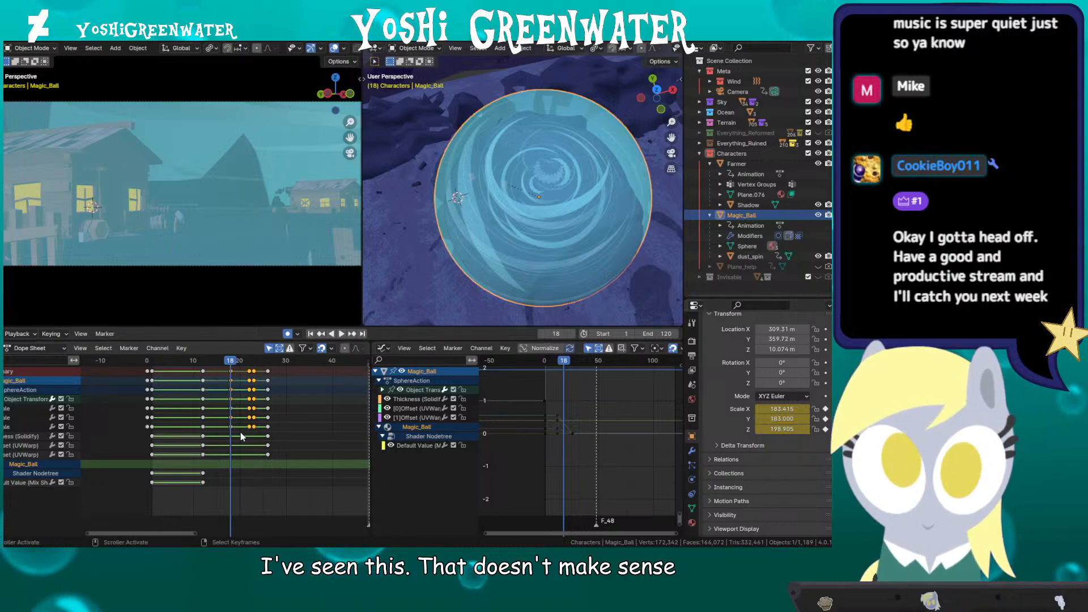
key("Right")
key("Right")
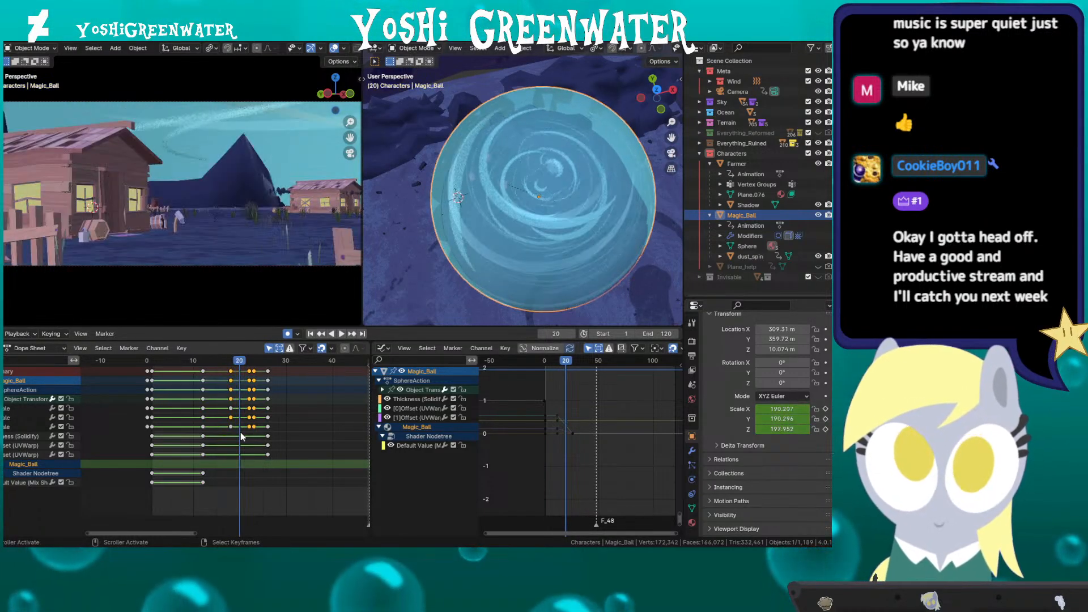
key("Right")
key("Right")
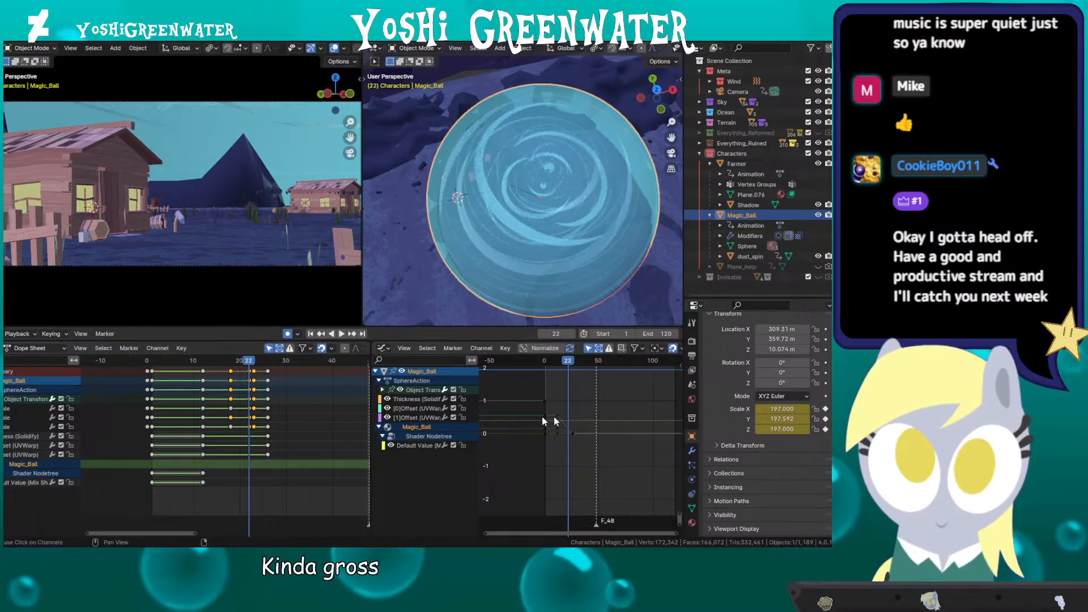
Step: Delete the Magic_Ball's scale keyframes at frame 22 and check frames 20 to 24
left_click(248, 371)
key("Delete")
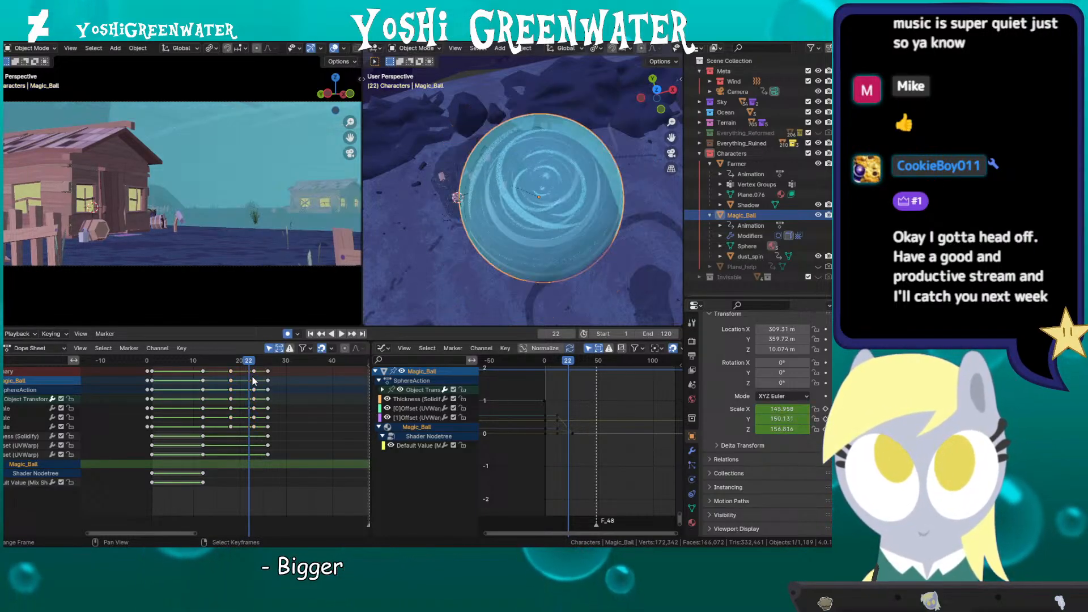
key("Left")
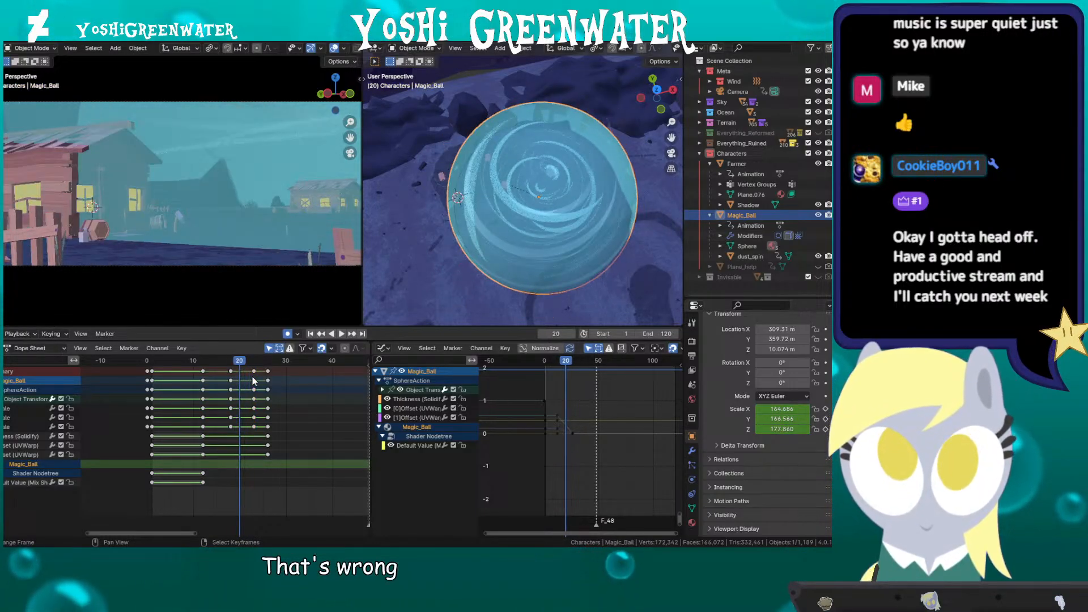
key("Right")
key("Right")
key("Right")
key("Right")
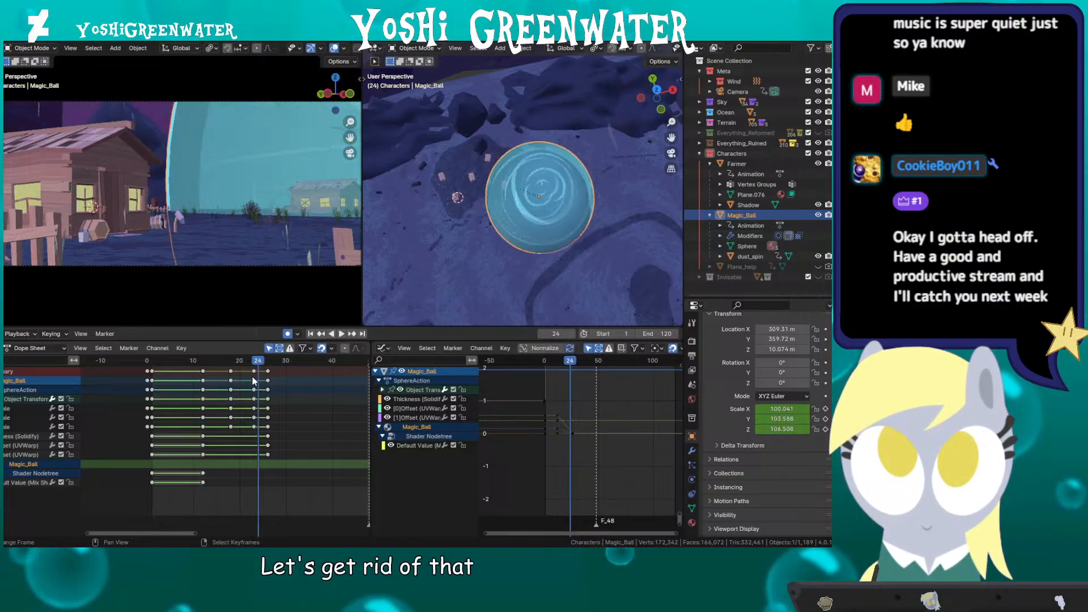
Step: Replay the Magic_Ball's contraction from about frame 10 a few times and save the file
key("shift+ctrl+space")
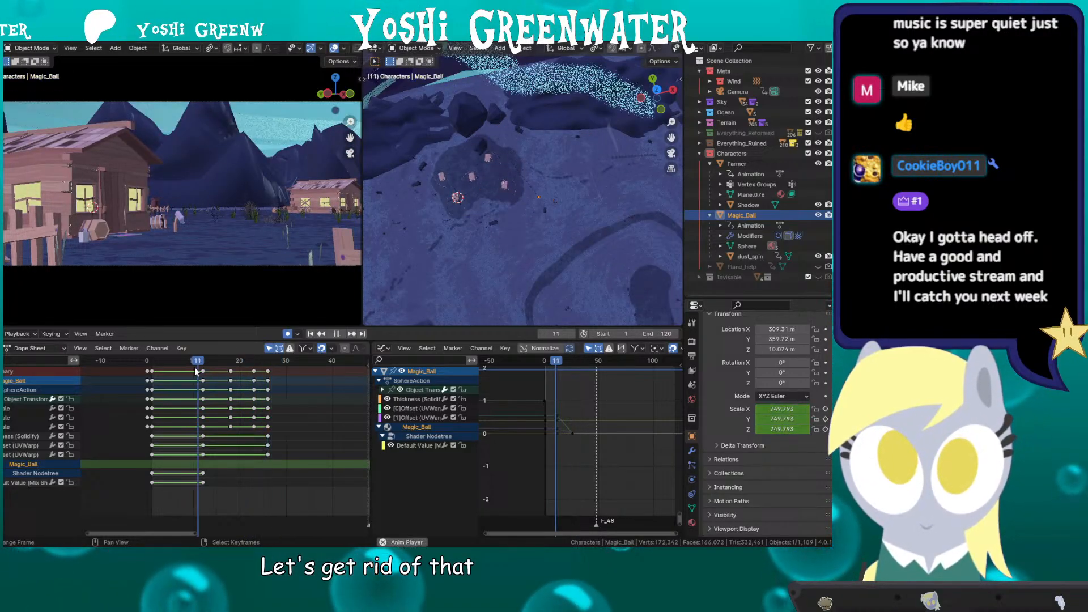
key("space")
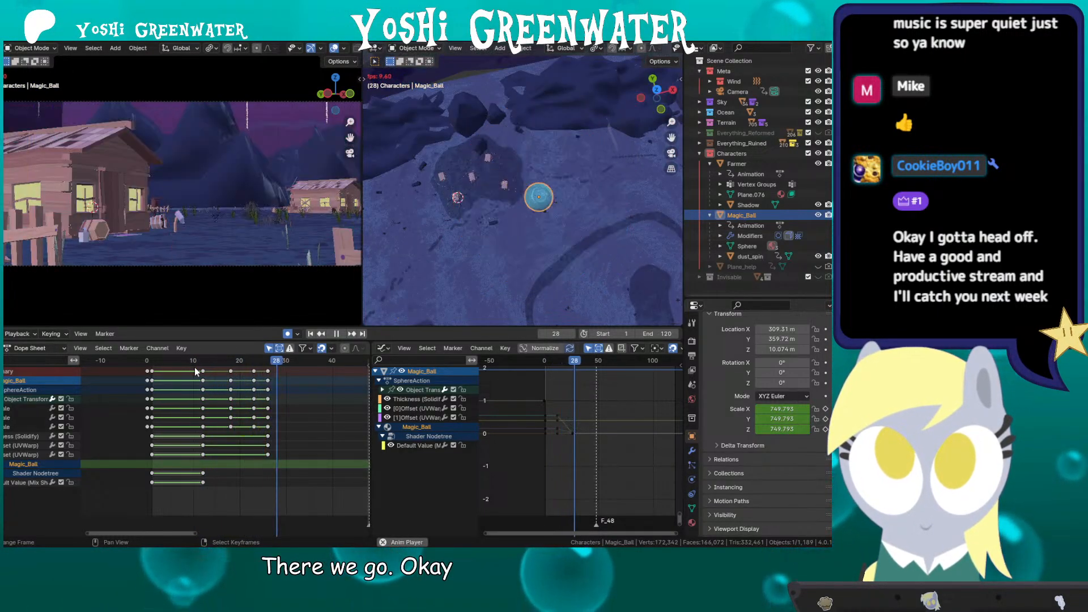
left_click(187, 367)
key("space")
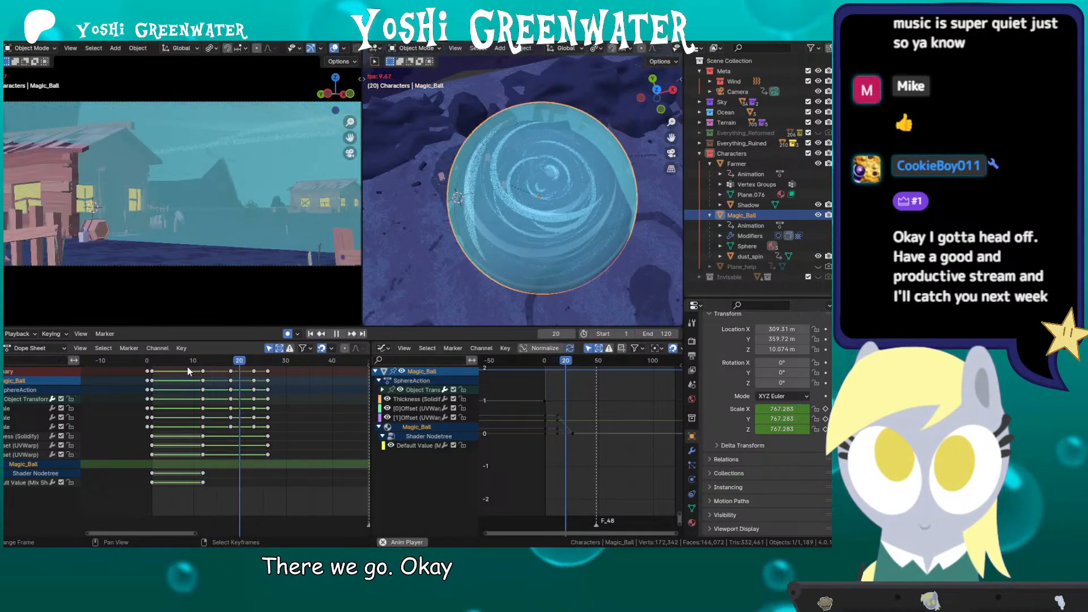
left_click(171, 365)
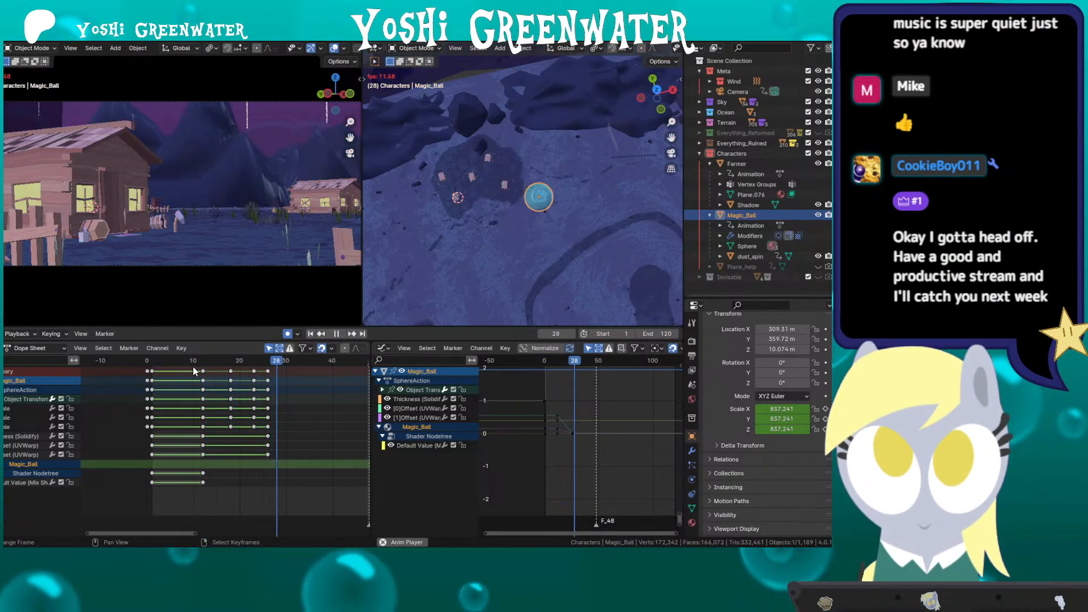
key("space")
key("ctrl+s")
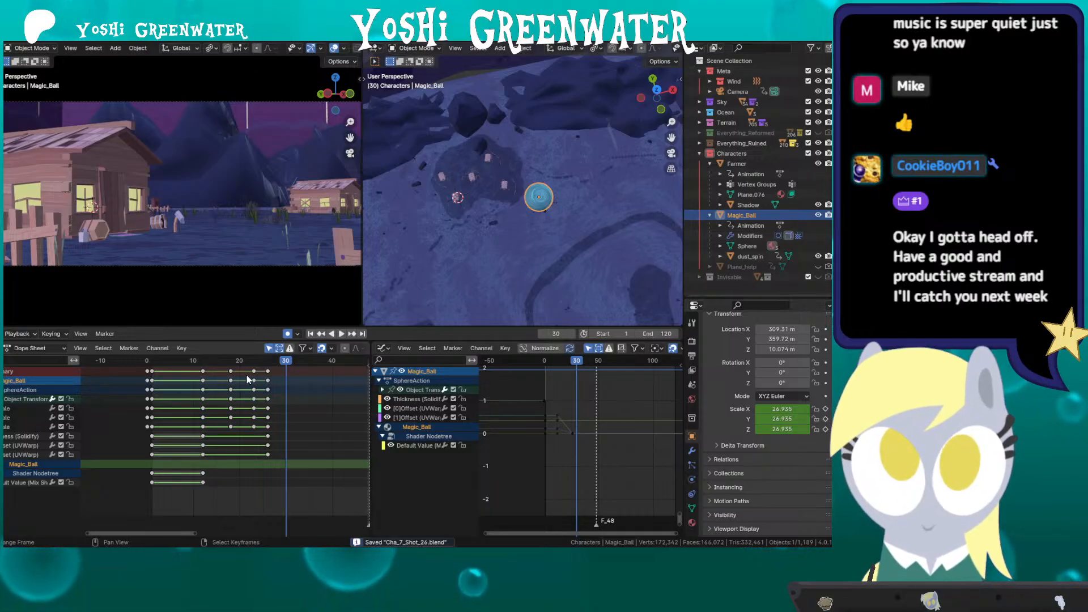
Step: Move the Magic_Ball's keyframes at frames 23 and 26 one frame earlier and replay the contraction
left_click_drag(268, 371, 263, 371)
key("space")
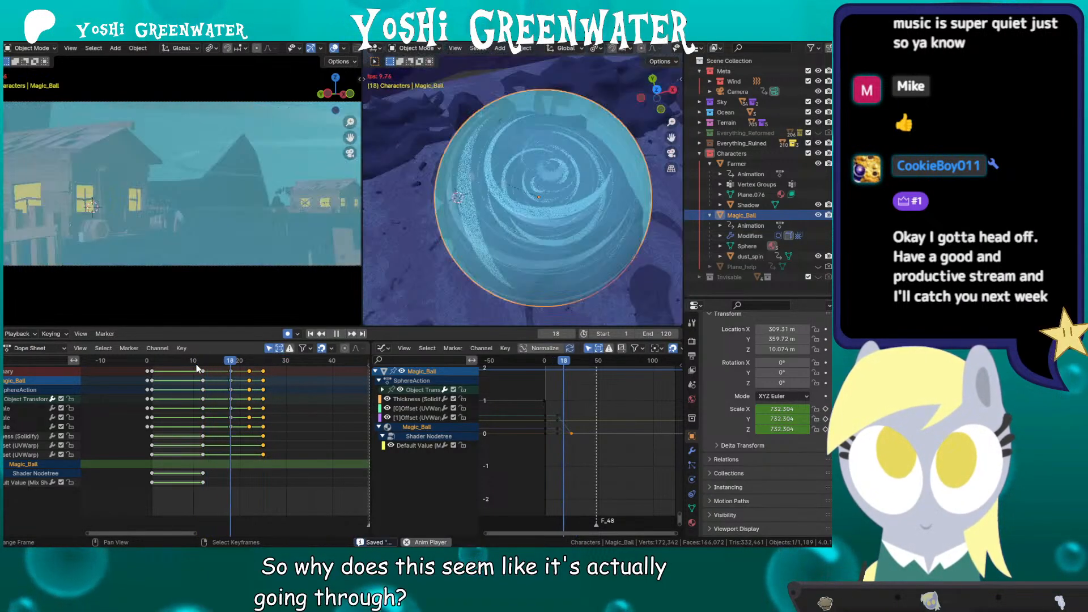
key("space")
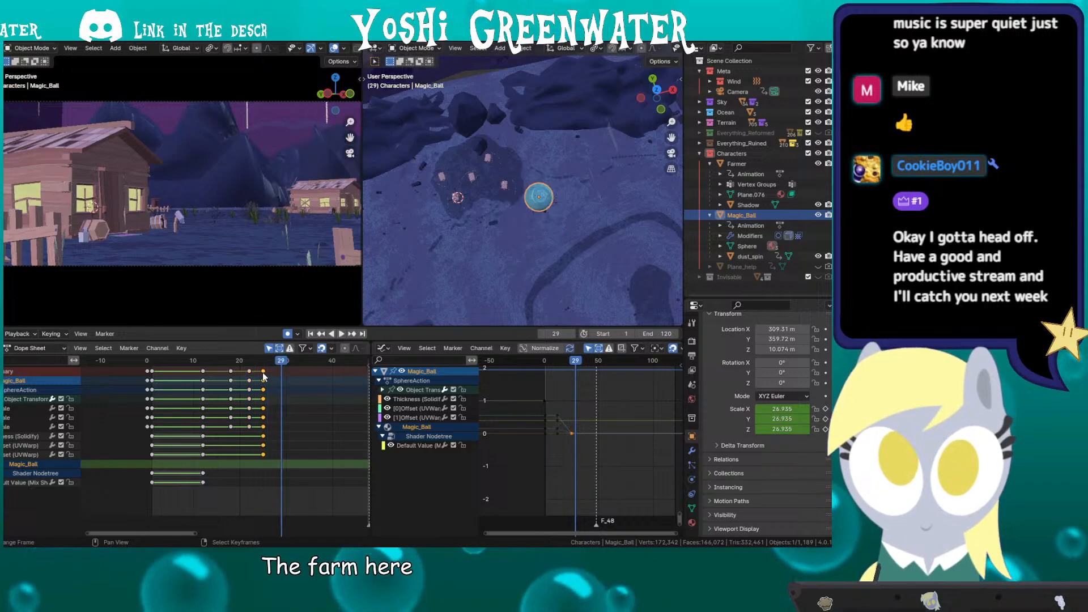
Step: Try the Magic_Ball's last keyframes at frame 24, undo that move and replay the contraction
left_click_drag(263, 382, 259, 383)
key("shift+Left")
key("space")
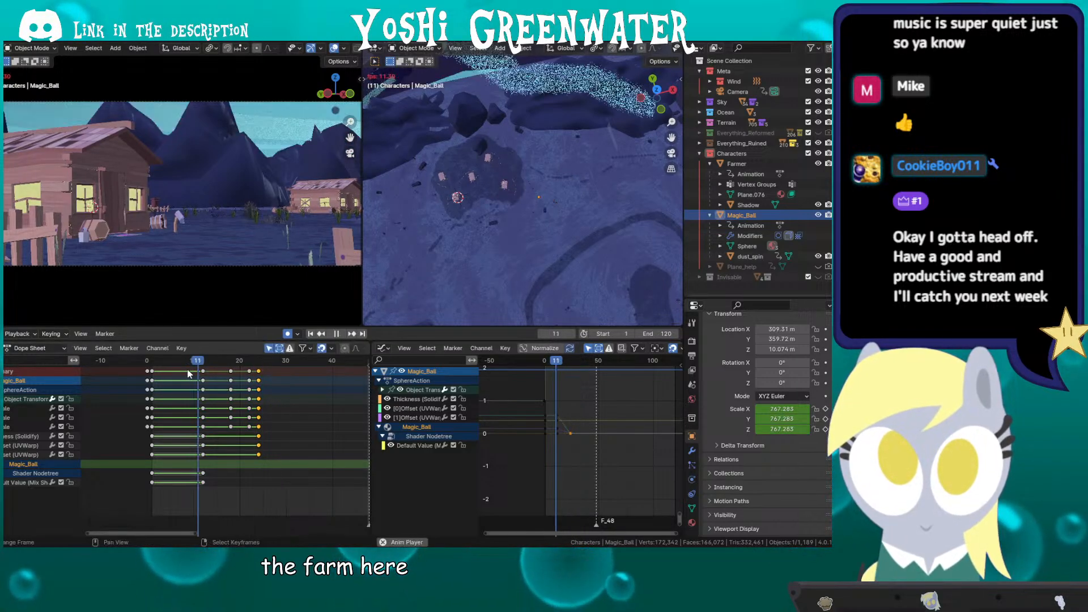
key("space")
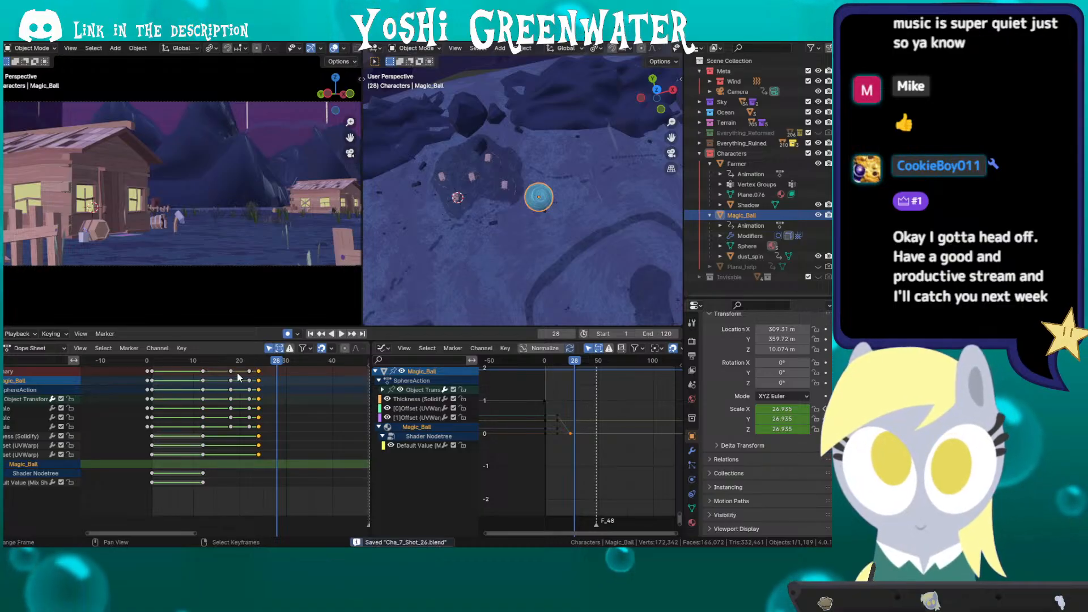
key("ctrl+z")
key("shift+Left")
key("space")
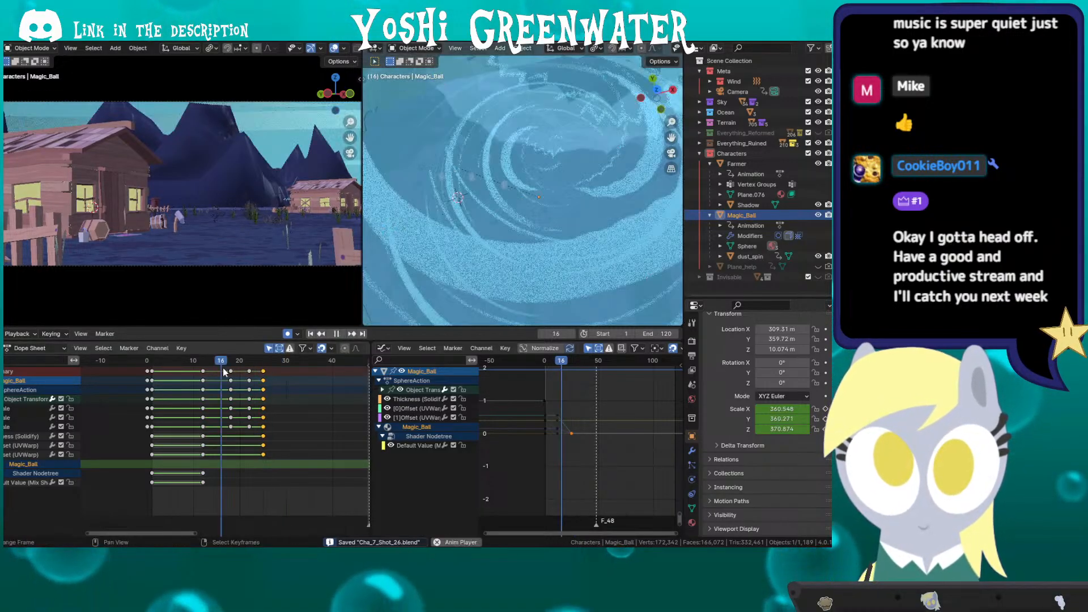
key("space")
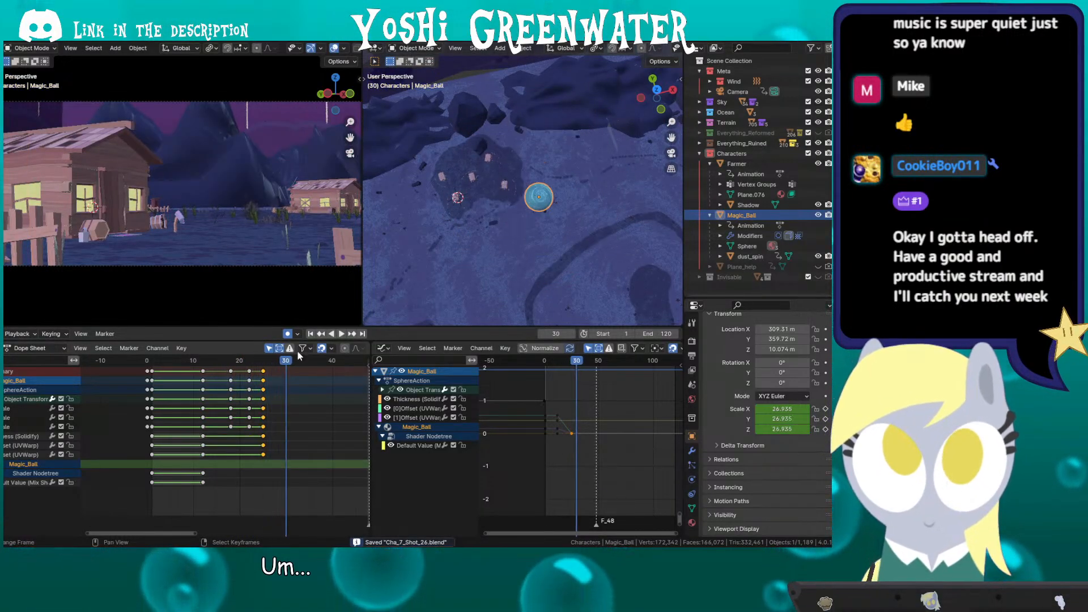
Step: Enlarge the camera viewport and widen the Outliner and properties area, saving the file
scroll(178, 261, "down", 1)
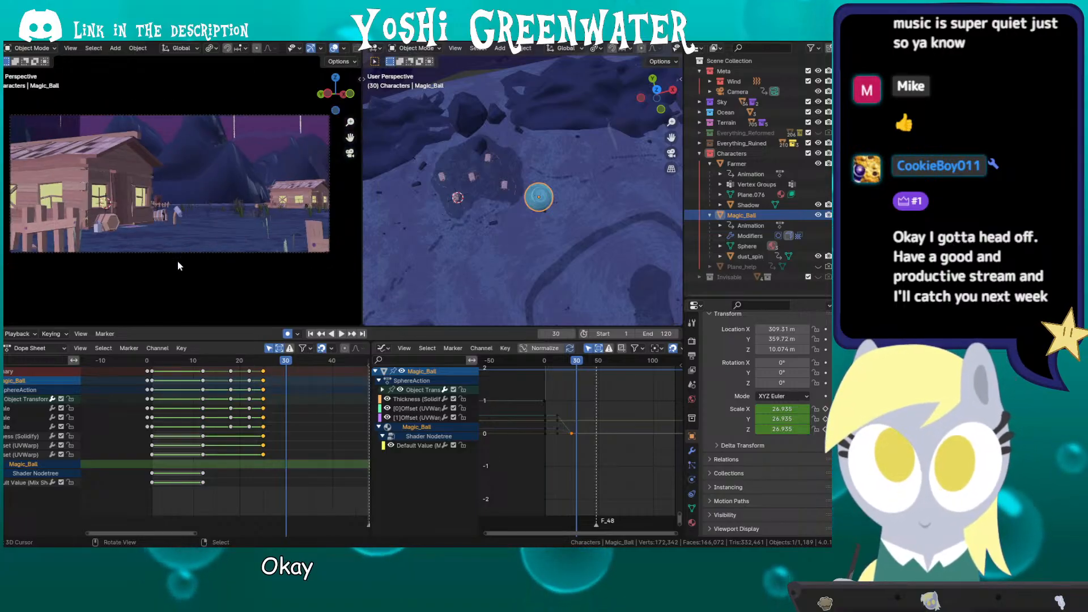
scroll(243, 233, "down", 1)
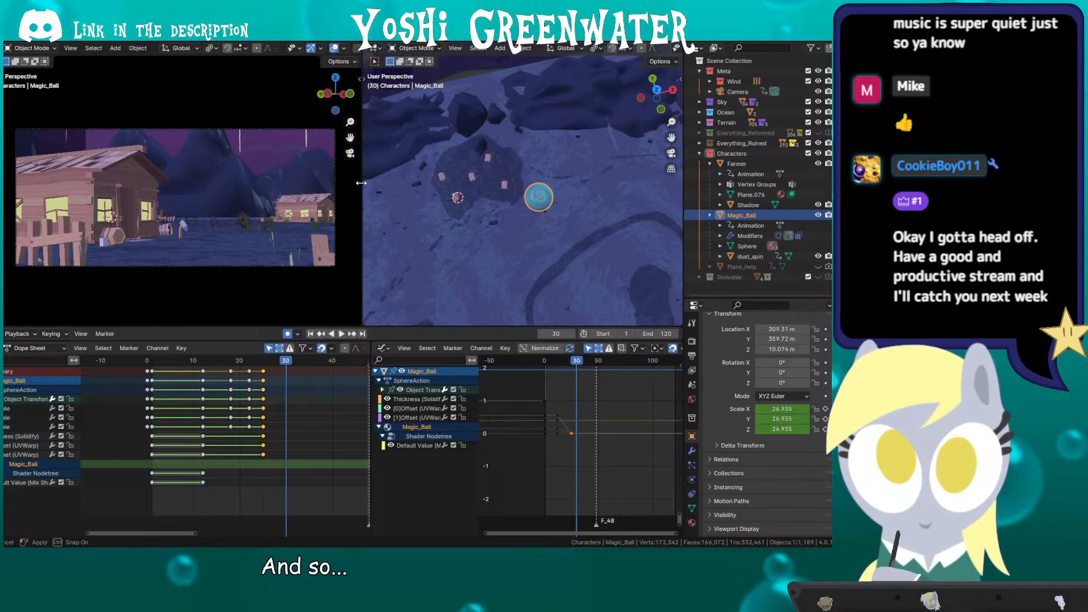
left_click_drag(361, 182, 484, 204)
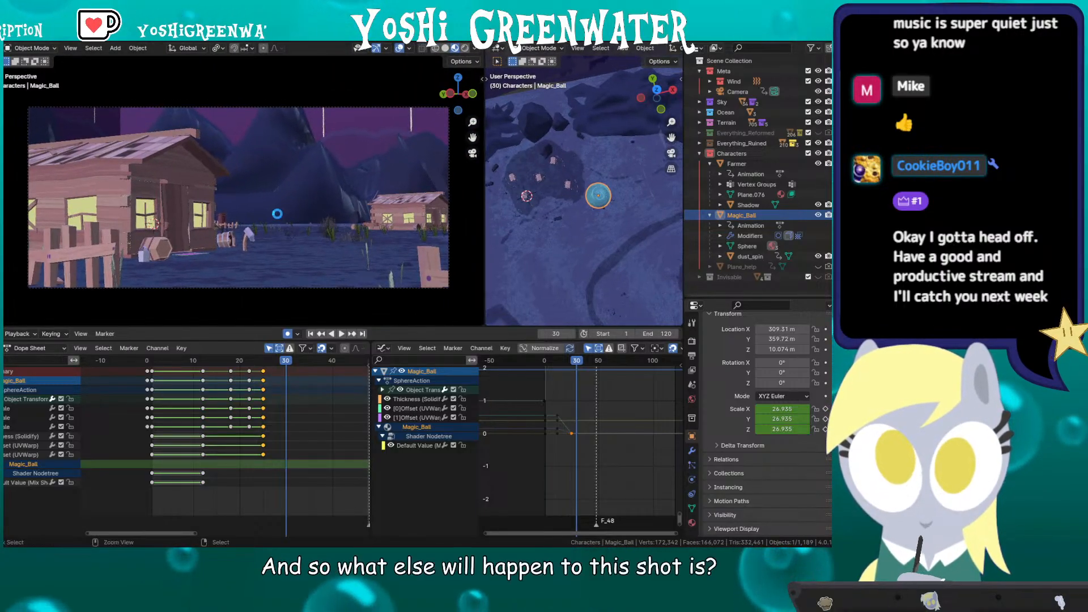
key("ctrl+s")
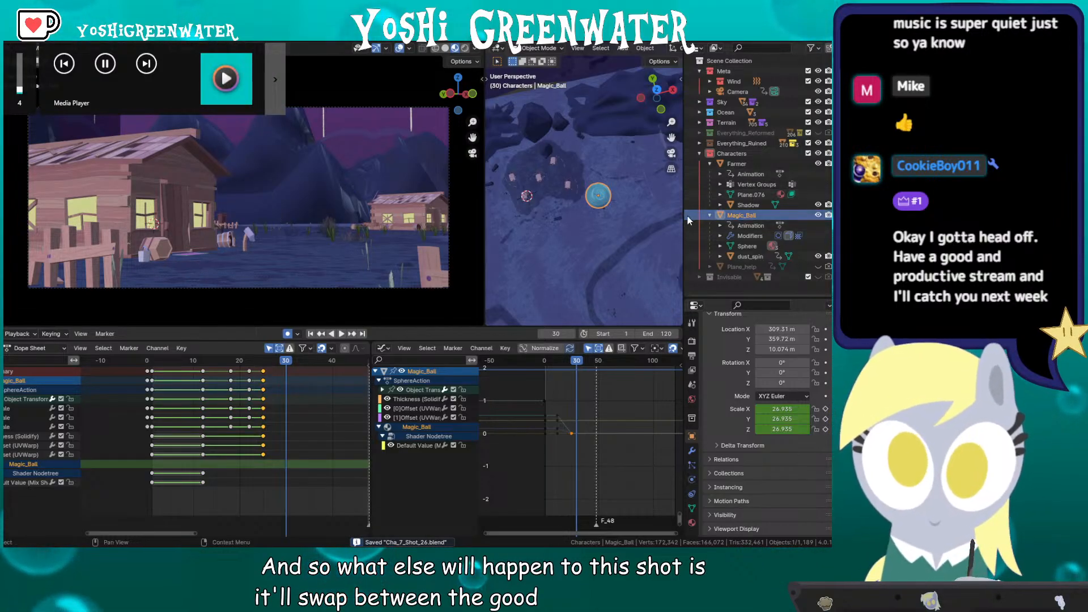
left_click_drag(684, 215, 666, 216)
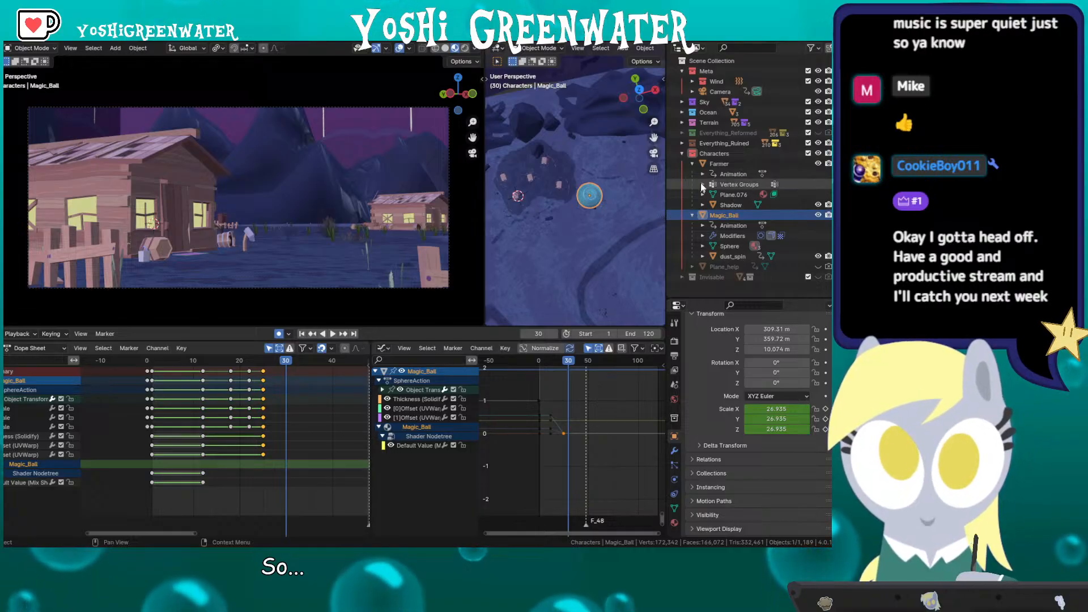
Step: Show the Everything_Reformed collection in the viewport in place of Everything_Ruined and bring the range around frame 48 into the timeline
left_click(729, 132)
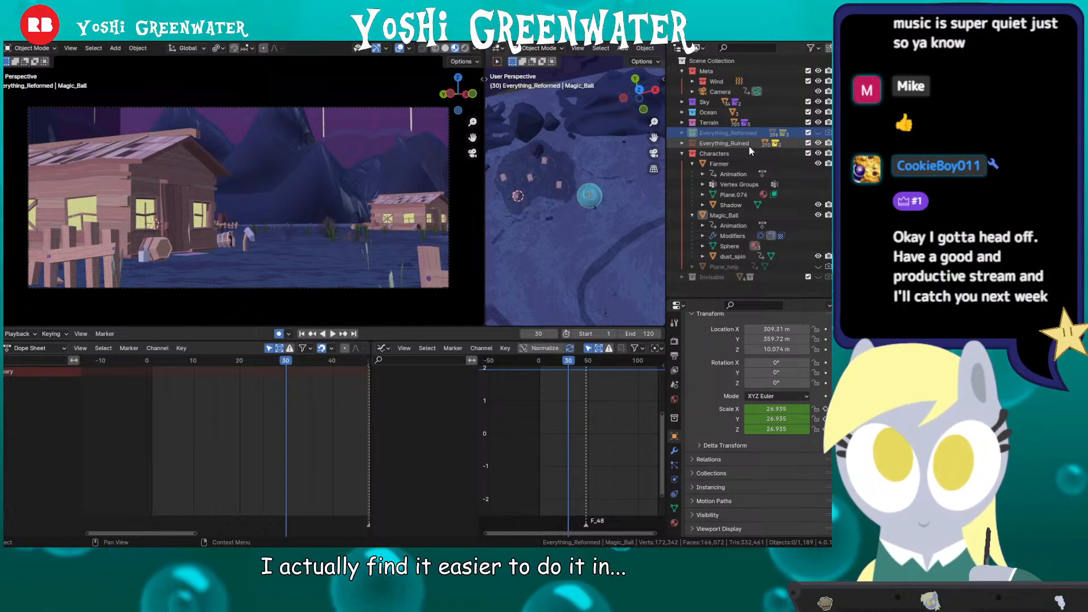
left_click(819, 143)
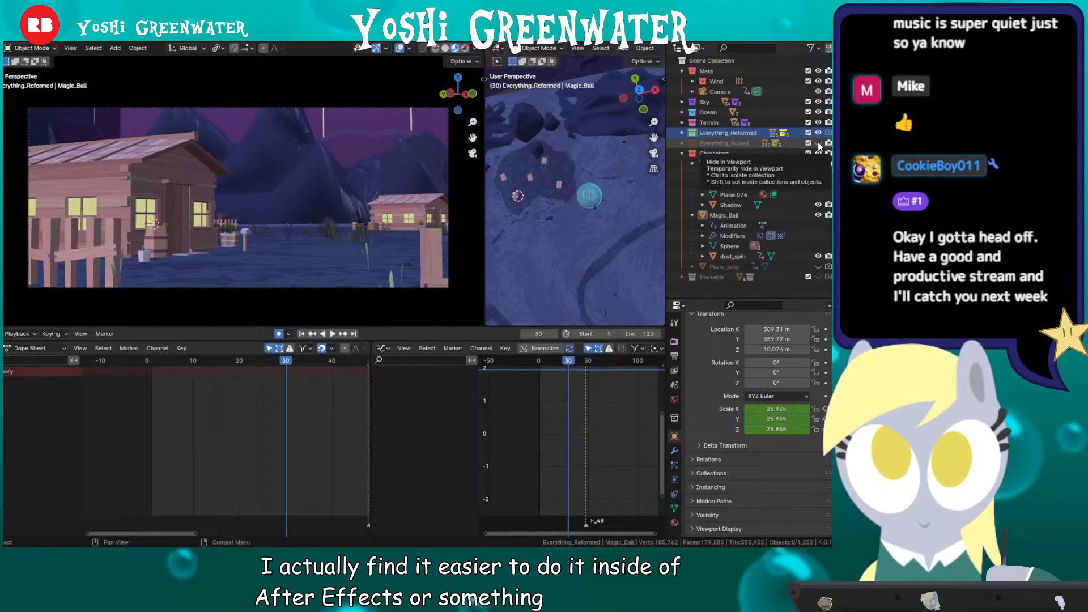
scroll(340, 403, "down", 4)
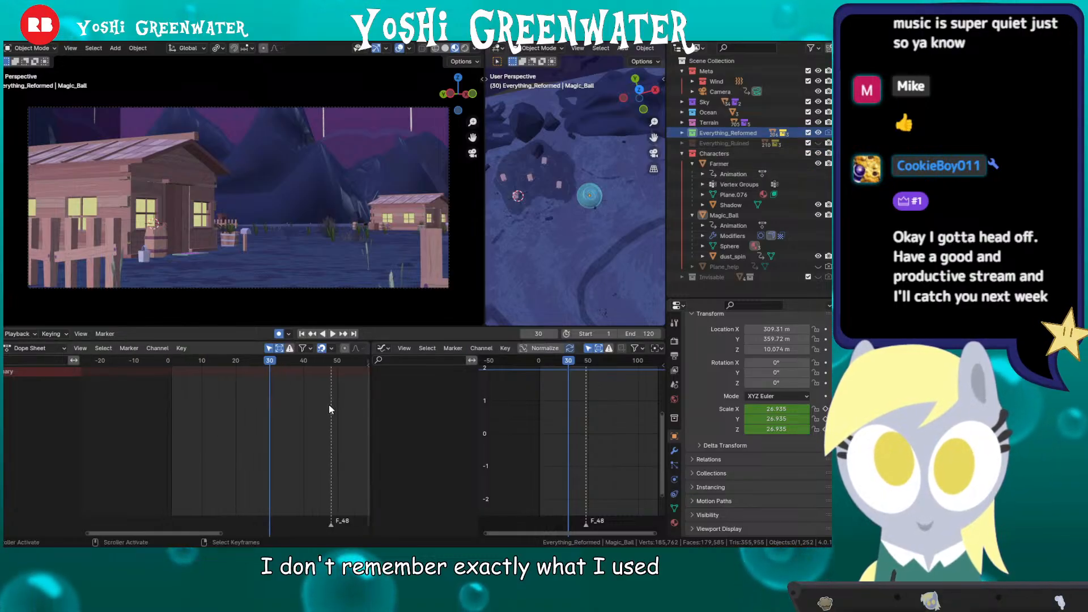
middle_click_drag(327, 405, 218, 411)
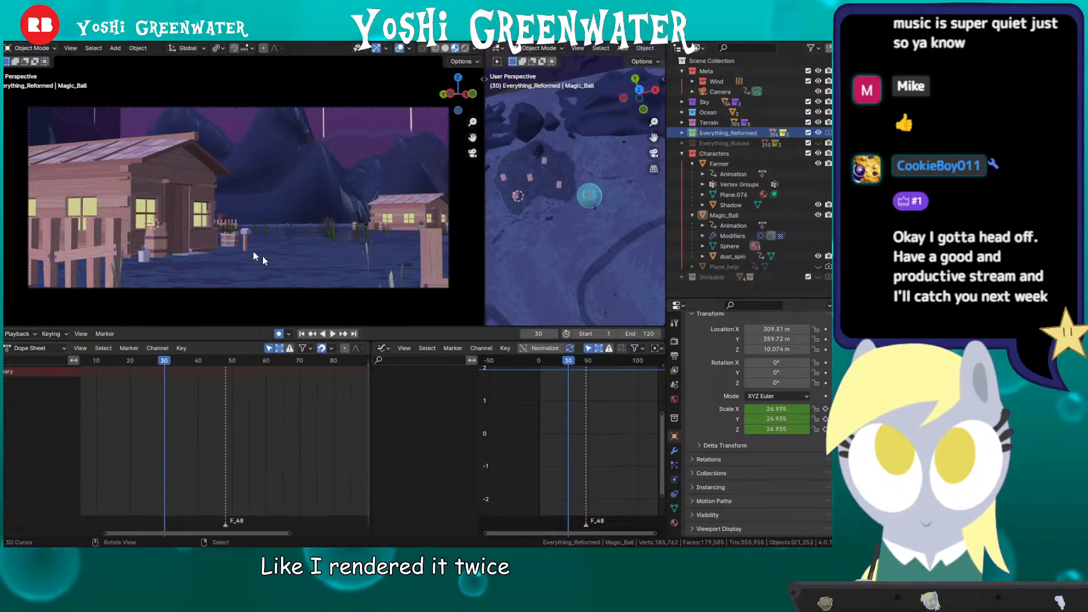
Step: Select the farmer's house, the fence and the pail in the camera view, and expand the Everything_Reformed collection to inspect its contents
left_click(156, 196)
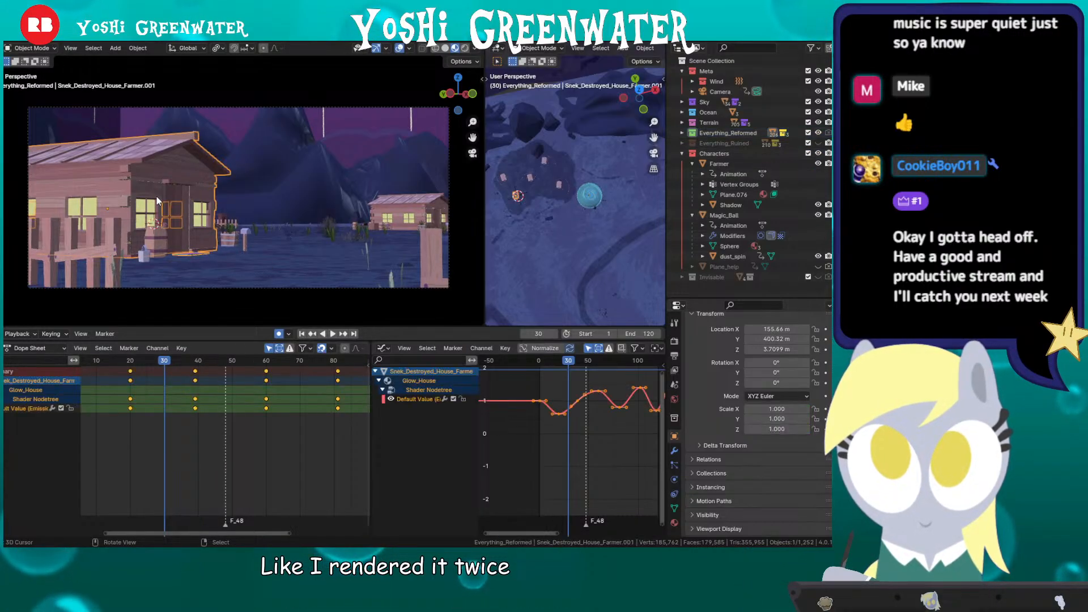
left_click(97, 271)
left_click(143, 255)
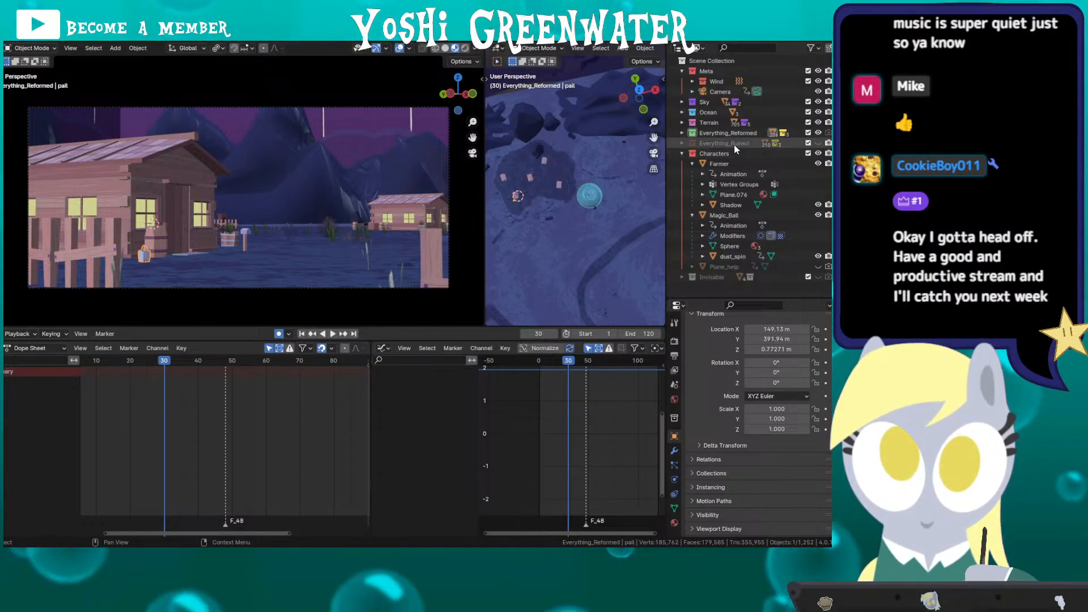
left_click(683, 133)
scroll(706, 165, "down", 4)
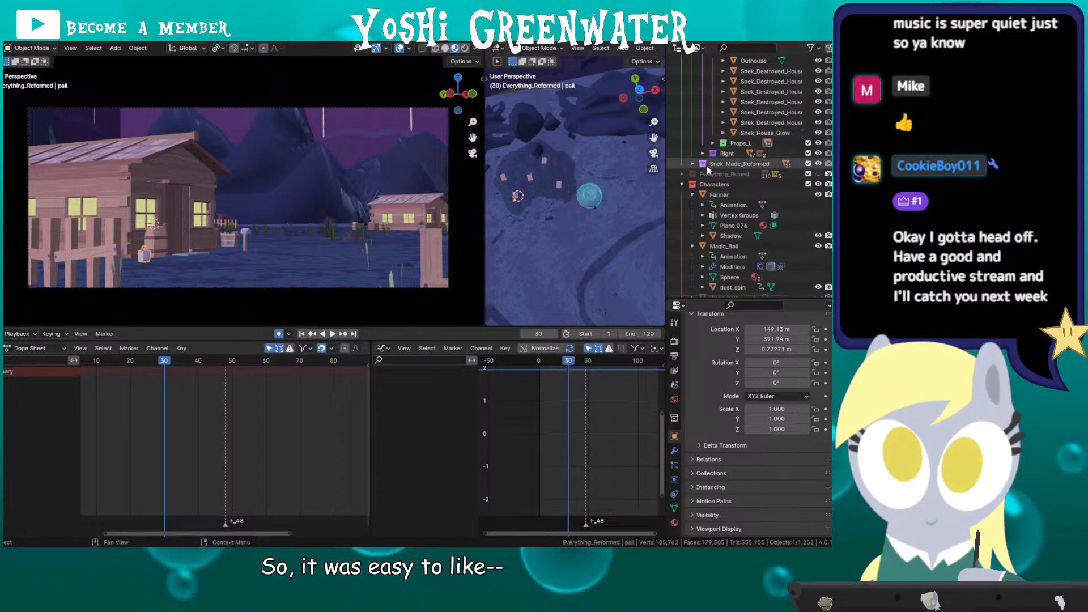
scroll(706, 165, "up", 3)
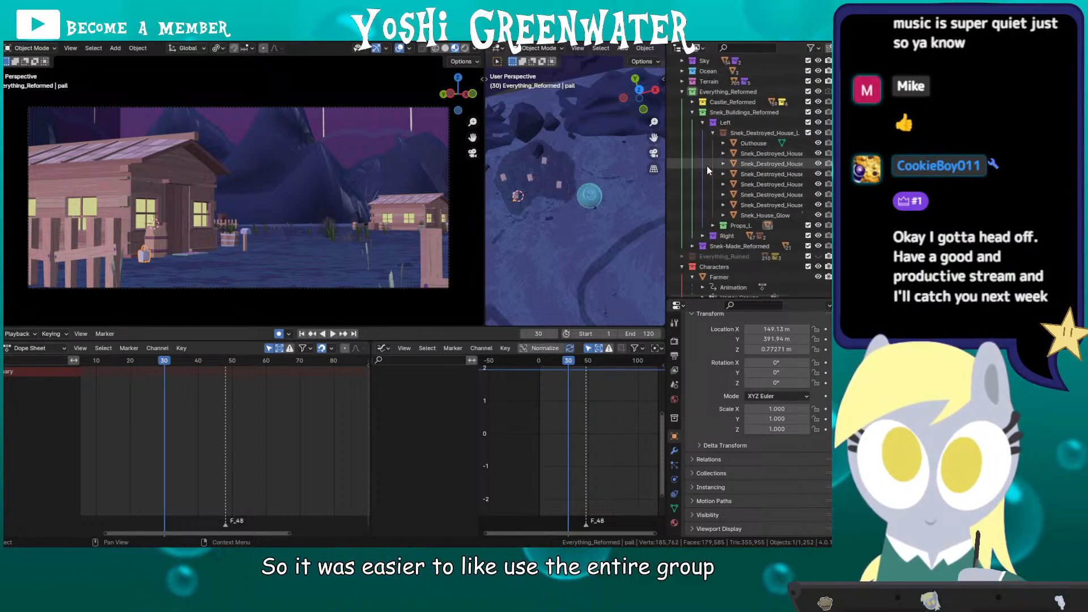
Step: Try to move all the houses and the outhouse in the Snek_Destroyed_House_L collection as one group
left_click(691, 102)
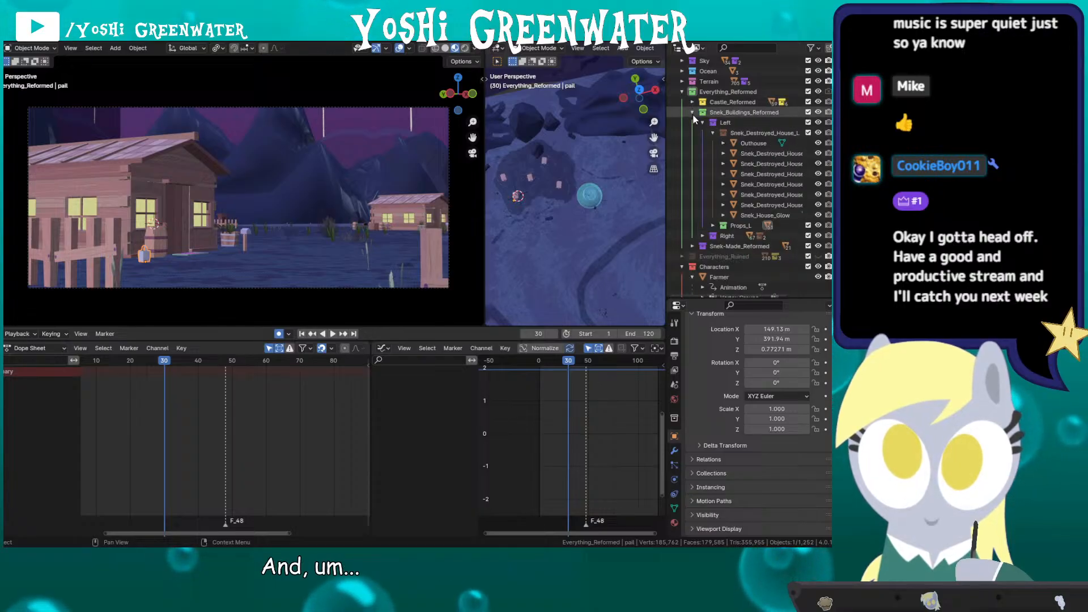
left_click(723, 122)
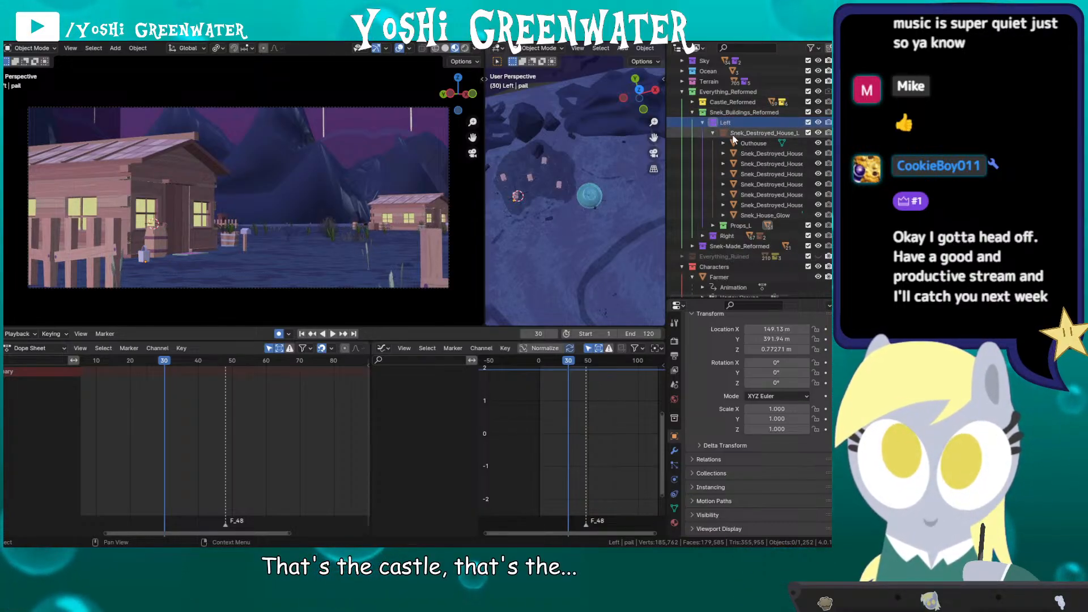
left_click(733, 135)
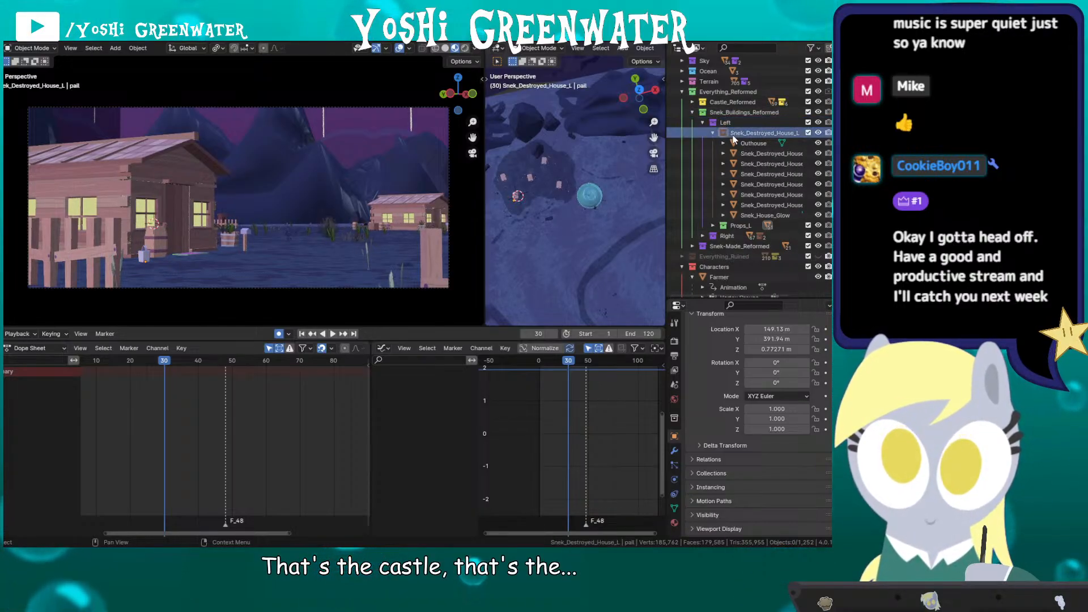
left_click(753, 214, "shift")
key("g")
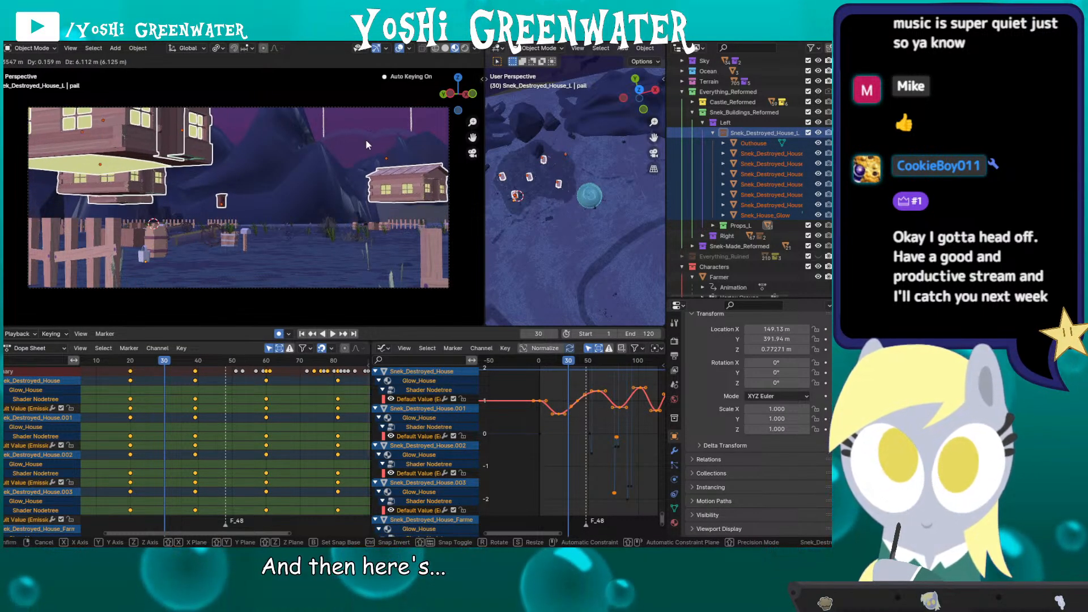
key("Escape")
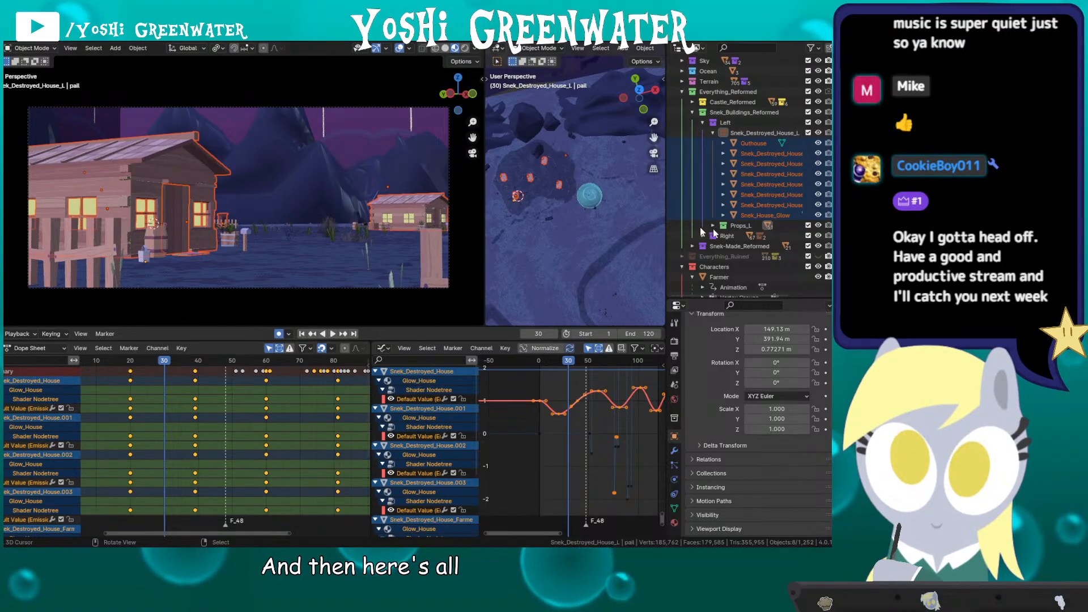
Step: Expand the Props_L collection and enlarge the Outliner to list its props down to the wood flowers
left_click(738, 226)
left_click(713, 226)
left_click_drag(721, 300, 720, 448)
scroll(751, 303, "down", 10)
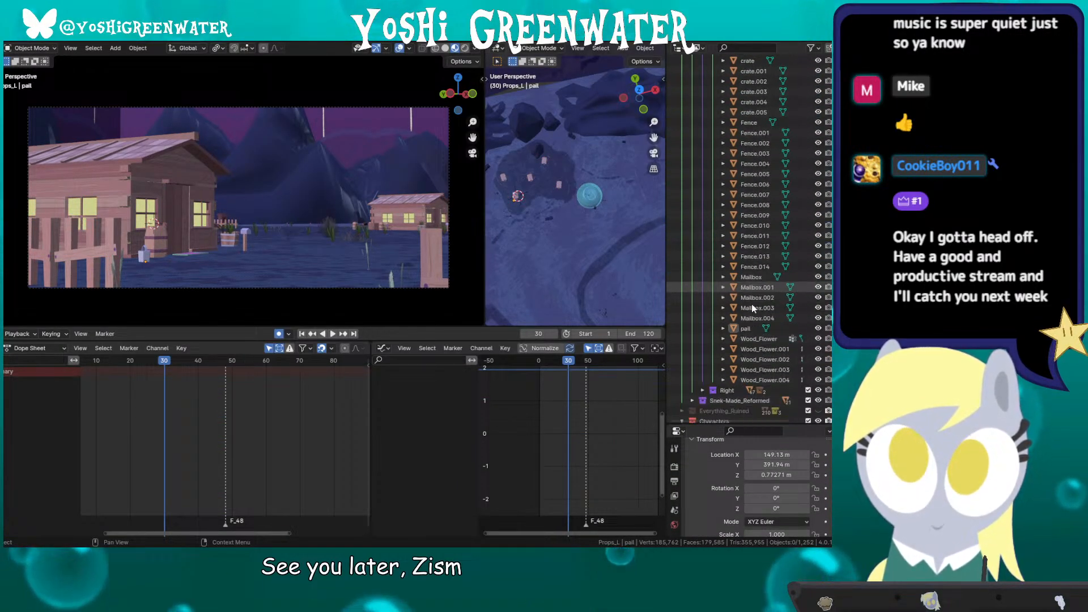
Step: Try raising everything from Outhouse through Wood_Flower.004 above the village ground and undo the move
left_click(757, 379)
scroll(755, 304, "up", 5)
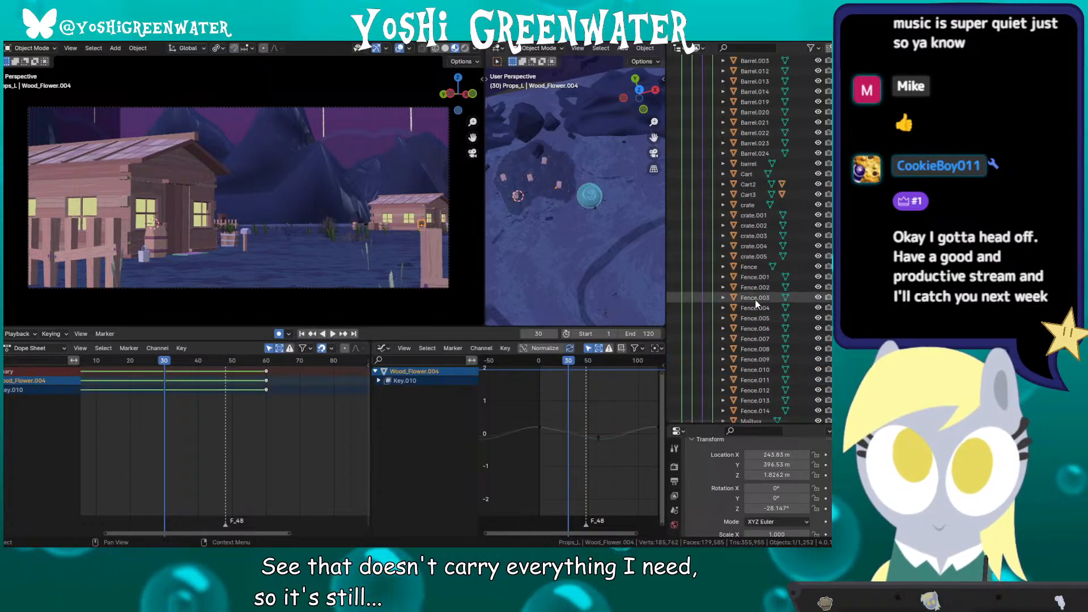
scroll(756, 304, "up", 10)
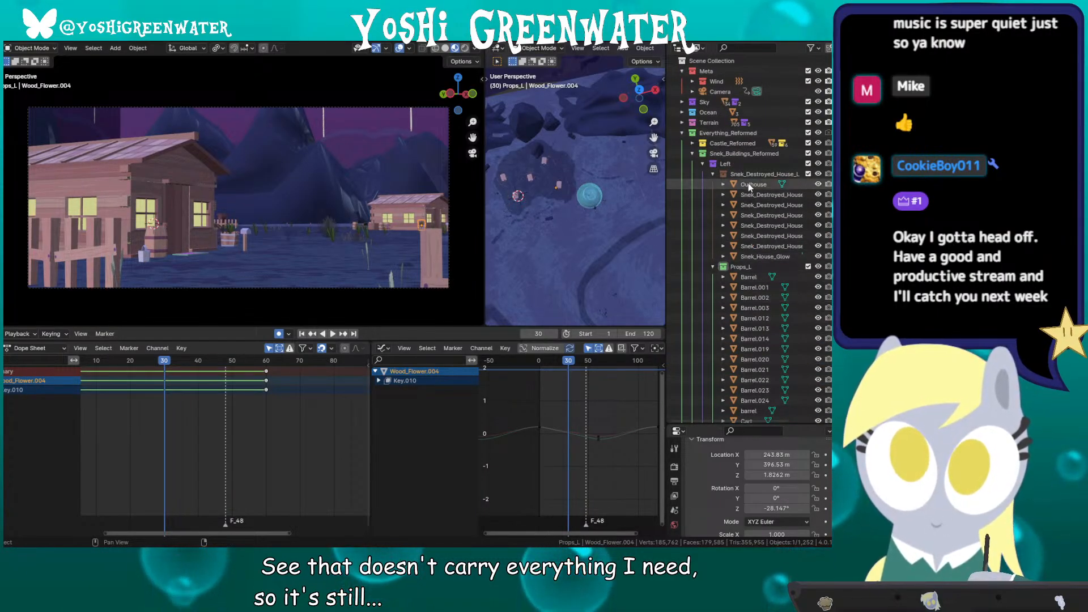
left_click(748, 186, "shift")
key("g")
left_click(281, 192)
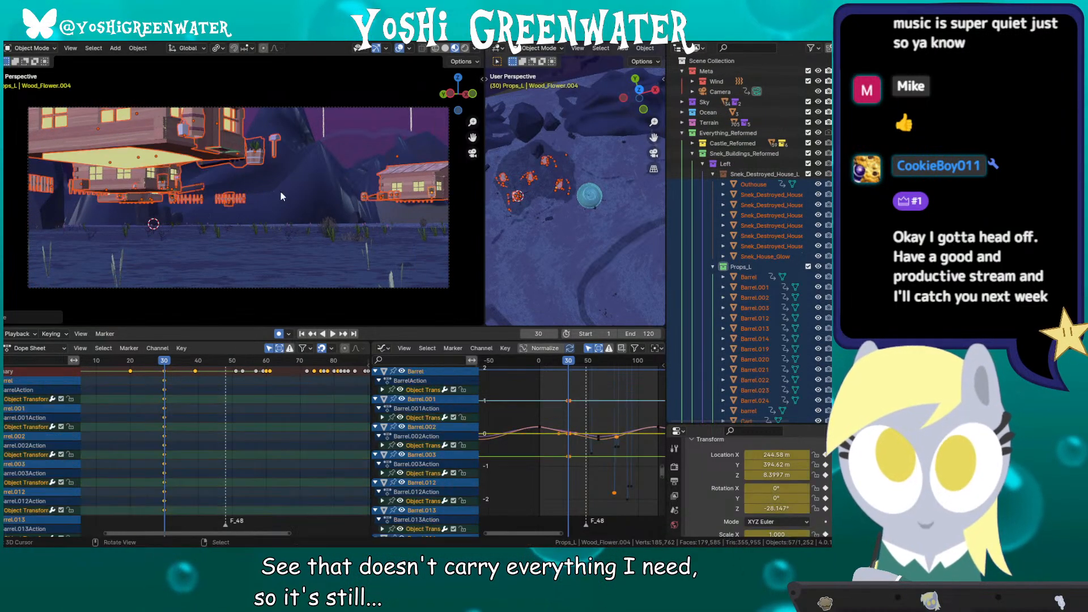
key("ctrl+z")
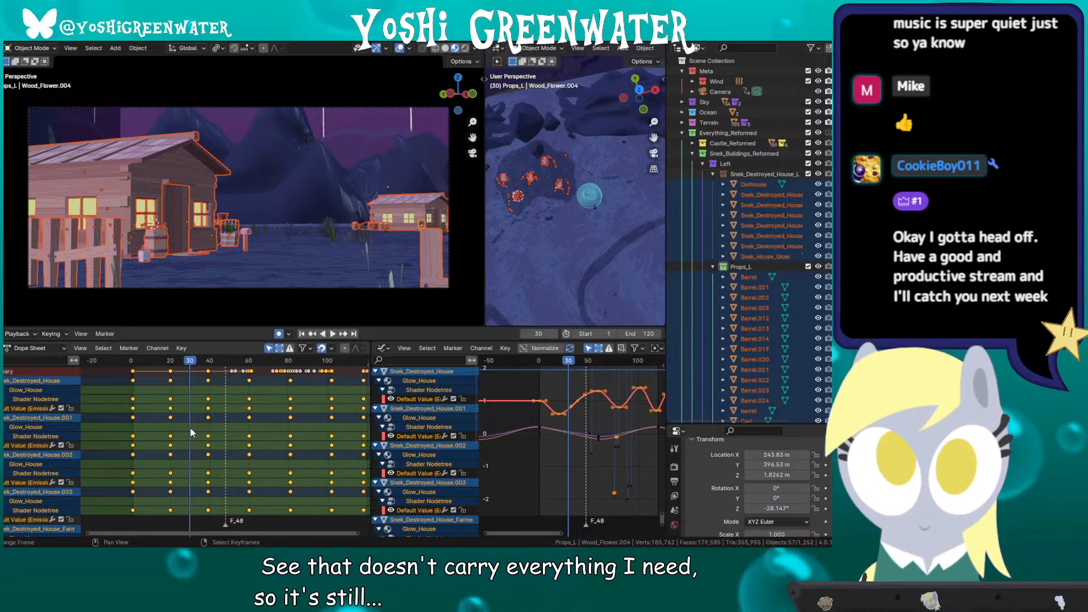
Step: Collapse the Everything_Reformed collection and hide it in the viewport, showing Everything_Ruined instead
mouse_move(368, 378)
left_mouse_down()
mouse_move(370, 460)
mouse_move(369, 361)
left_mouse_up()
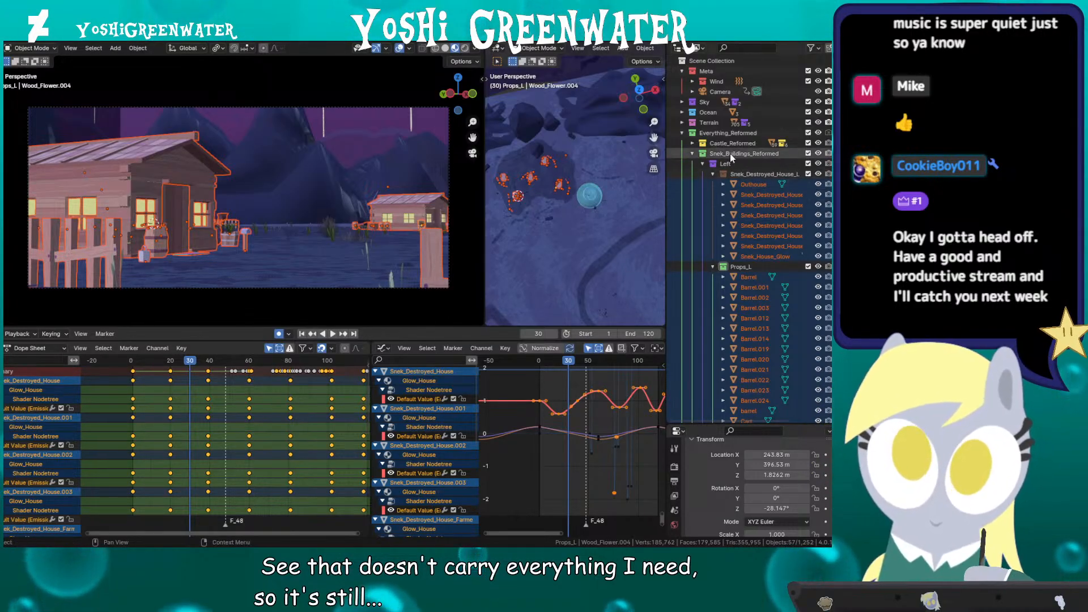
left_click(682, 133)
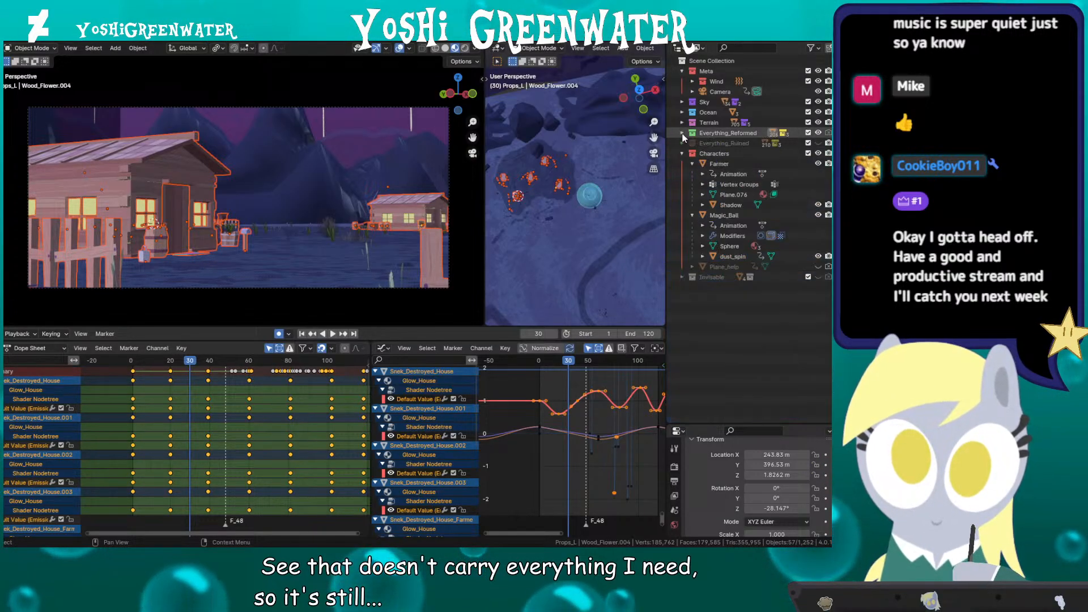
left_click(825, 136)
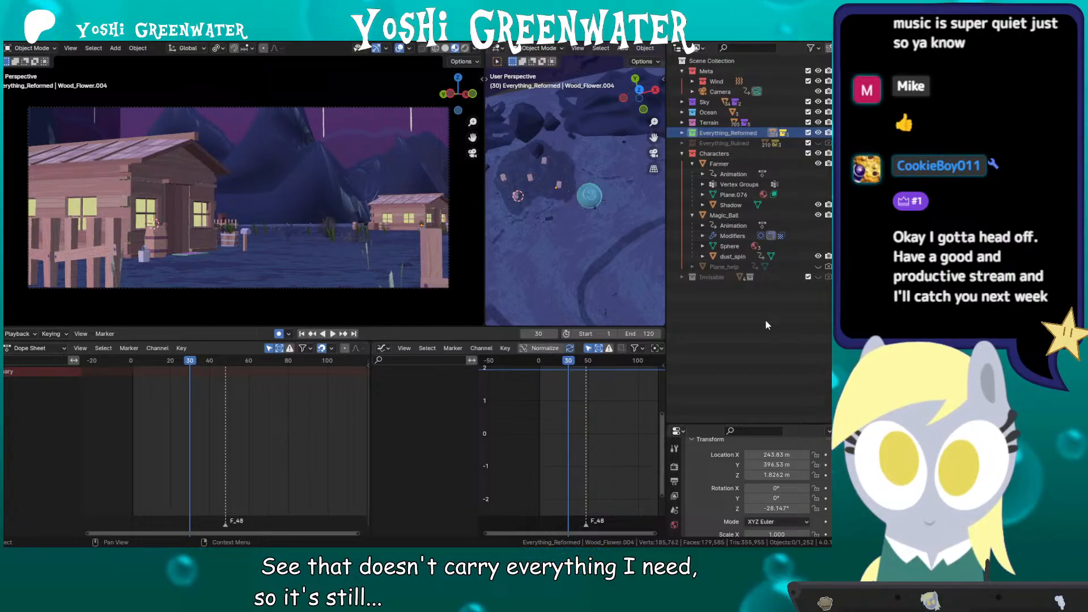
left_click(817, 133)
left_click(817, 134)
left_click(817, 133)
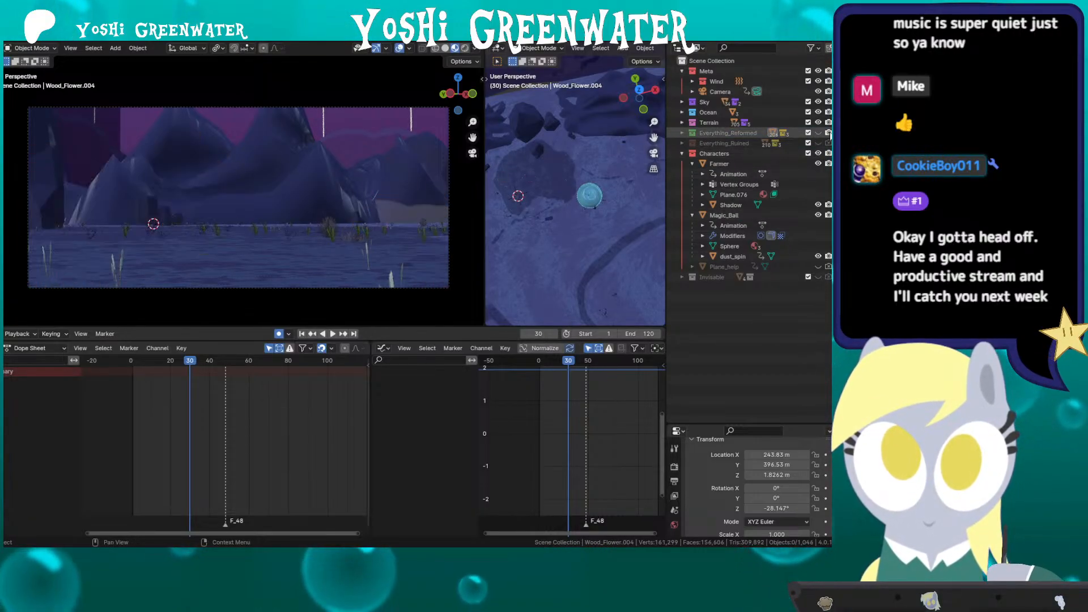
left_click(817, 142)
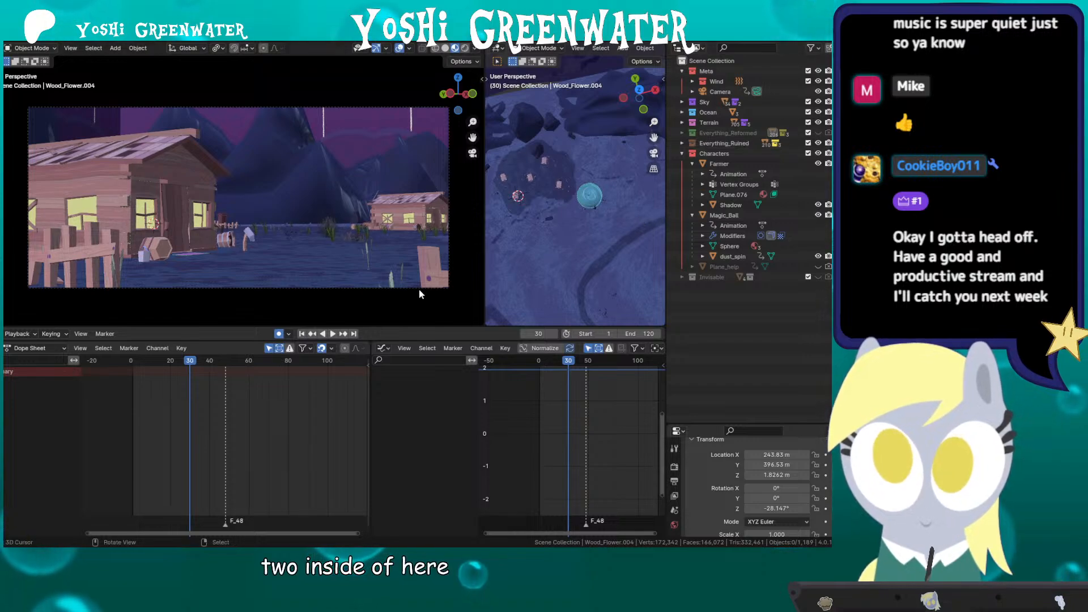
Step: Step through the Magic_Ball's contraction over the ruined village from frame 19 to frame 25
mouse_move(156, 358)
left_mouse_down()
mouse_move(136, 364)
mouse_move(169, 365)
left_mouse_up()
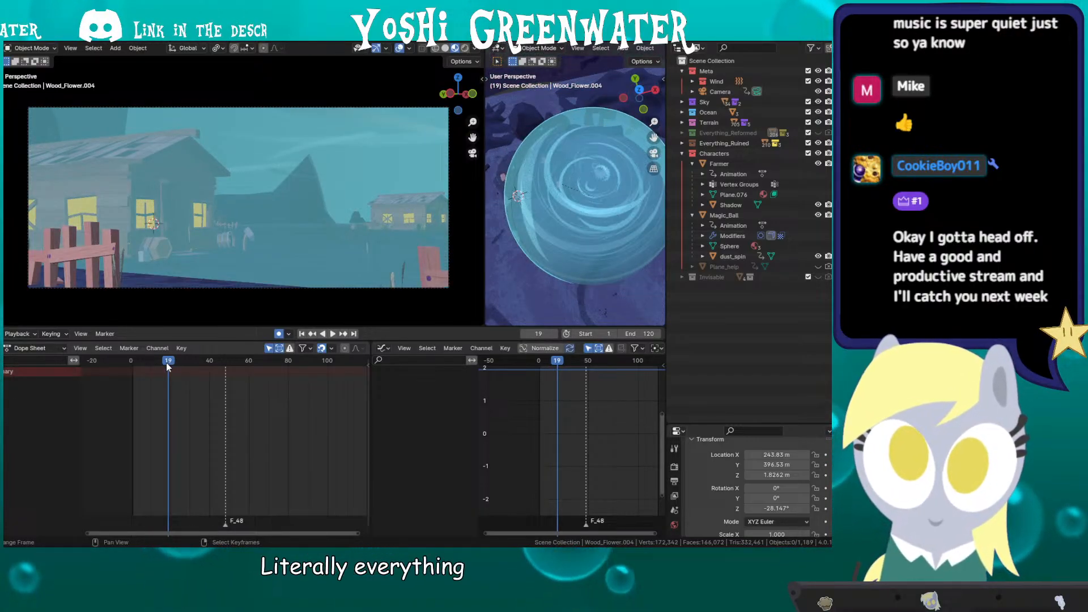
key("Right")
key("Right")
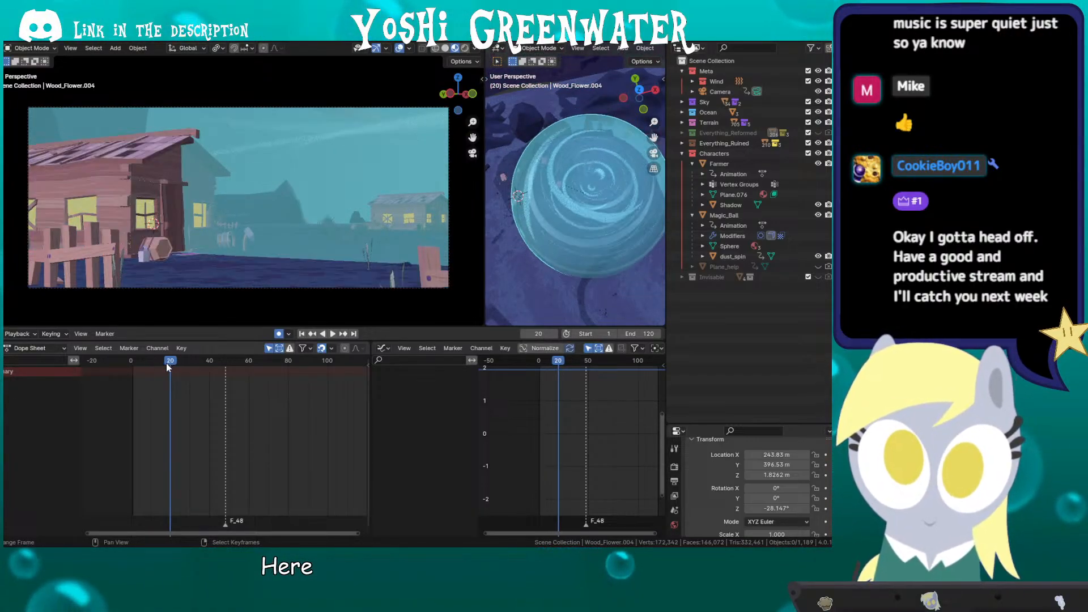
key("Right")
key("Right")
key("Right")
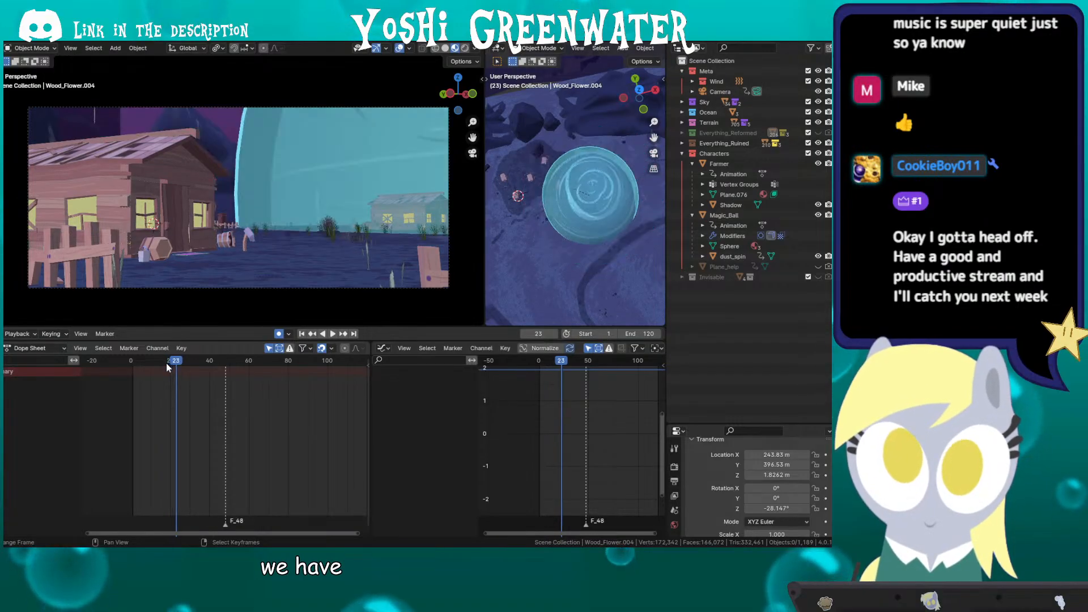
key("Right")
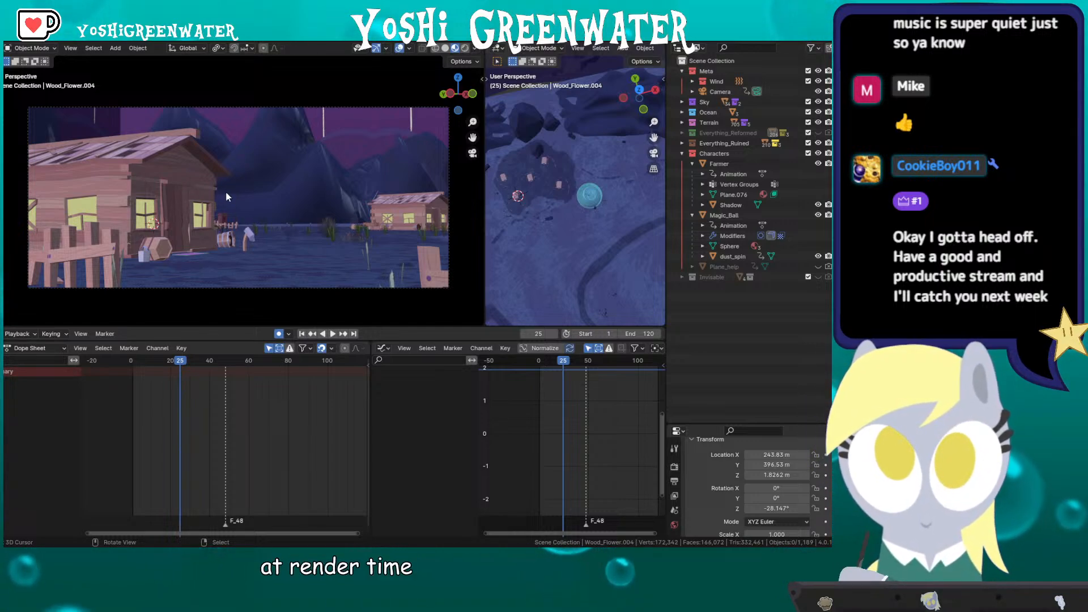
Step: Show Everything_Reformed in place of Everything_Ruined and compare the ball's coverage of the fence at frames 18 and 19
left_click(818, 143)
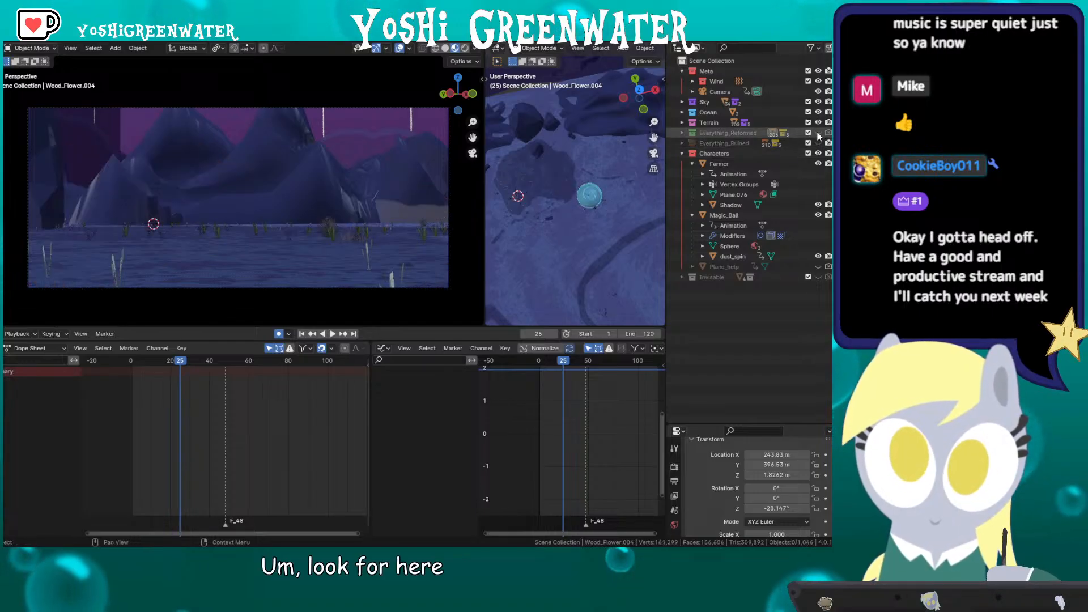
left_click(818, 133)
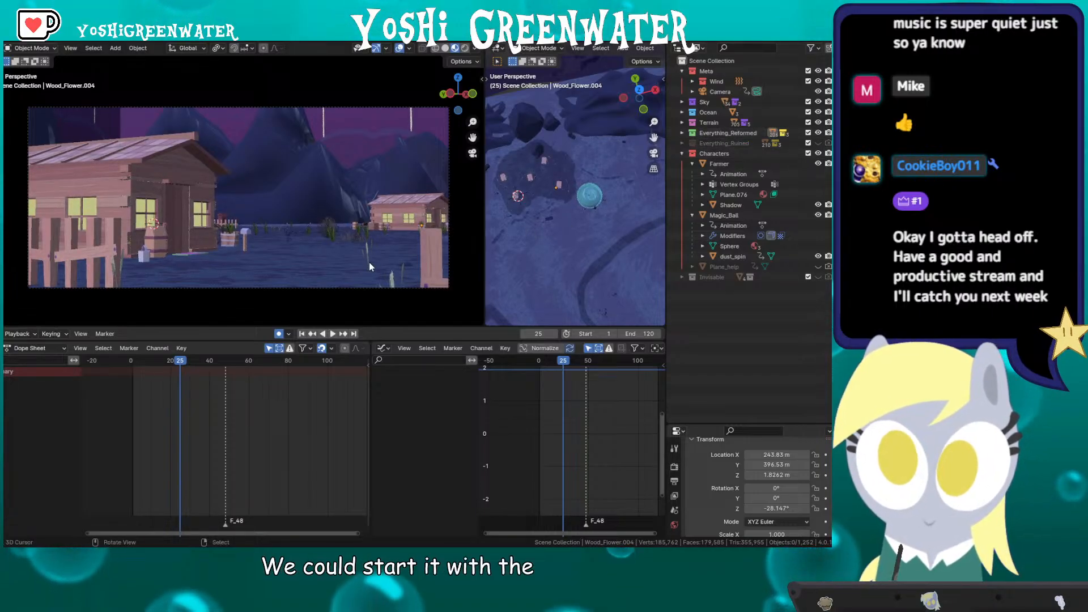
key("Left")
key("Left")
key("Left")
key("Left")
key("Left")
key("Left")
key("Left")
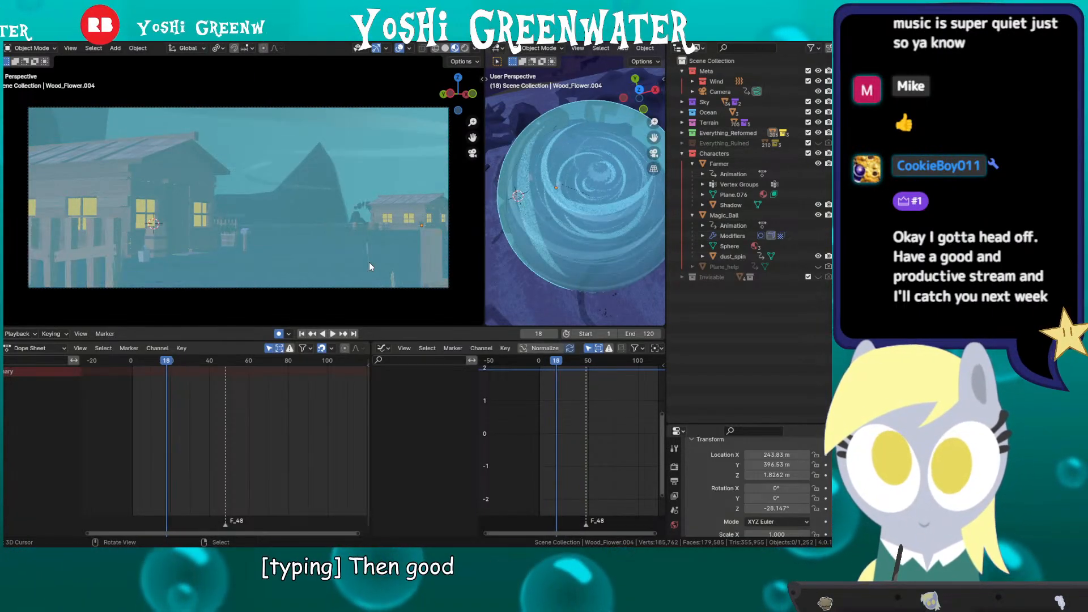
key("Right")
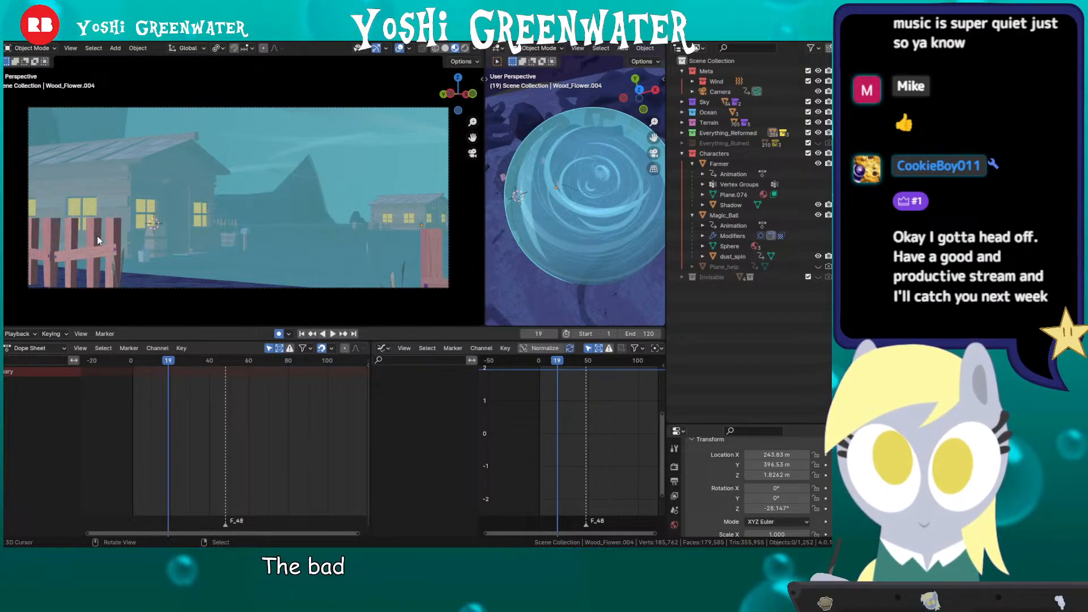
key("Left")
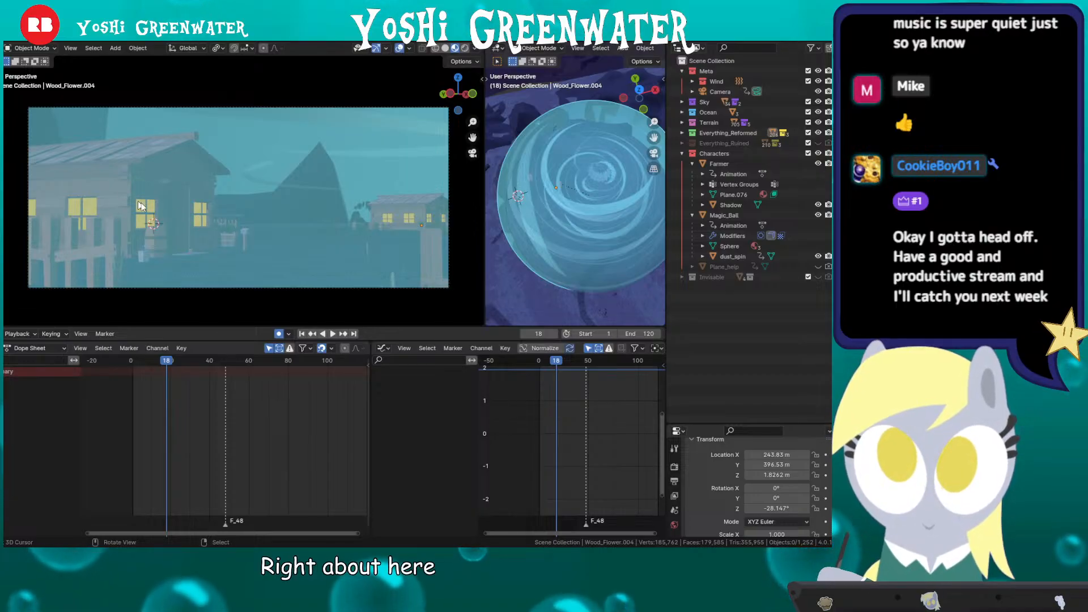
Step: Step through the contraction over the reformed village from frame 18 to frame 35
key("Right")
key("Right")
key("Right")
key("Right")
key("Right")
key("Right")
key("Right")
key("Right")
key("Right")
key("Right")
key("Right")
key("Right")
key("Right")
key("Right")
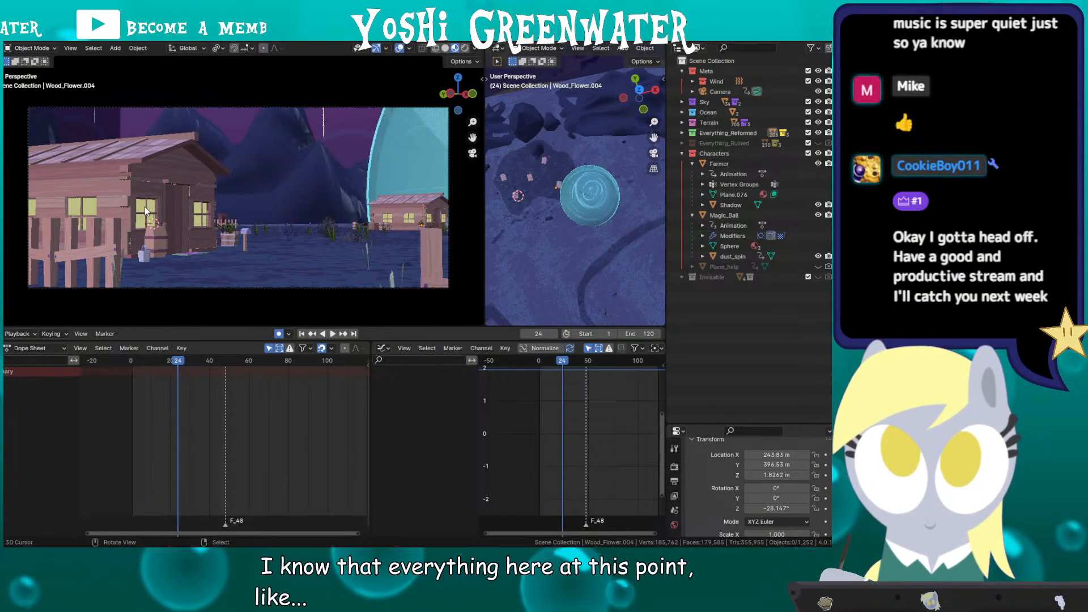
key("Right")
key("Right")
key("Right")
key("Right")
key("Right")
key("Right")
key("Right")
key("Right")
key("Right")
key("Right")
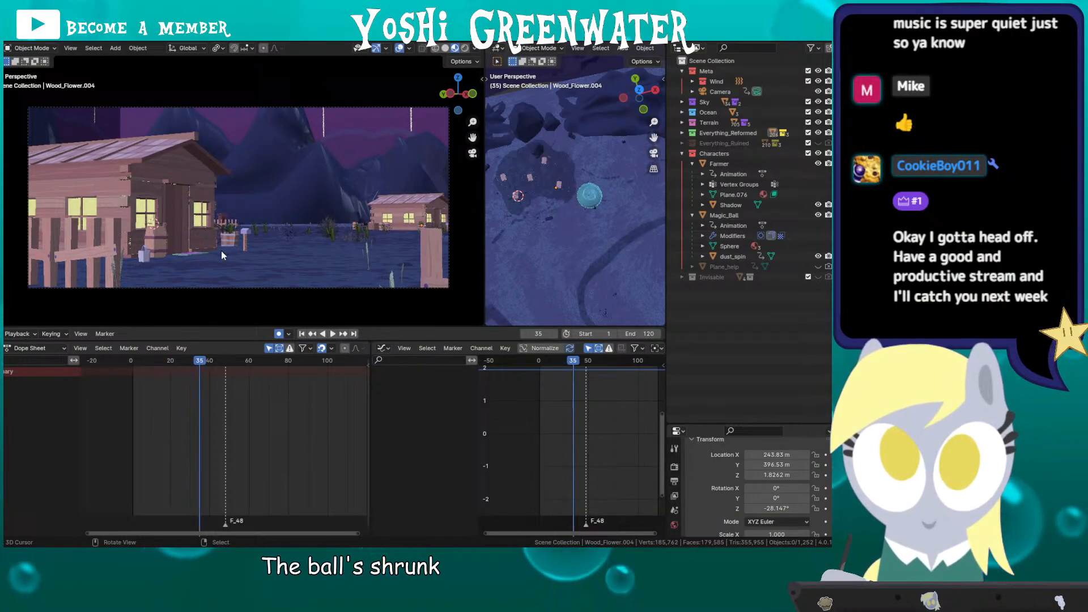
Step: Play the reformed village animation with the full range to frame 120 in the timeline, and stop at frame 42
key("space")
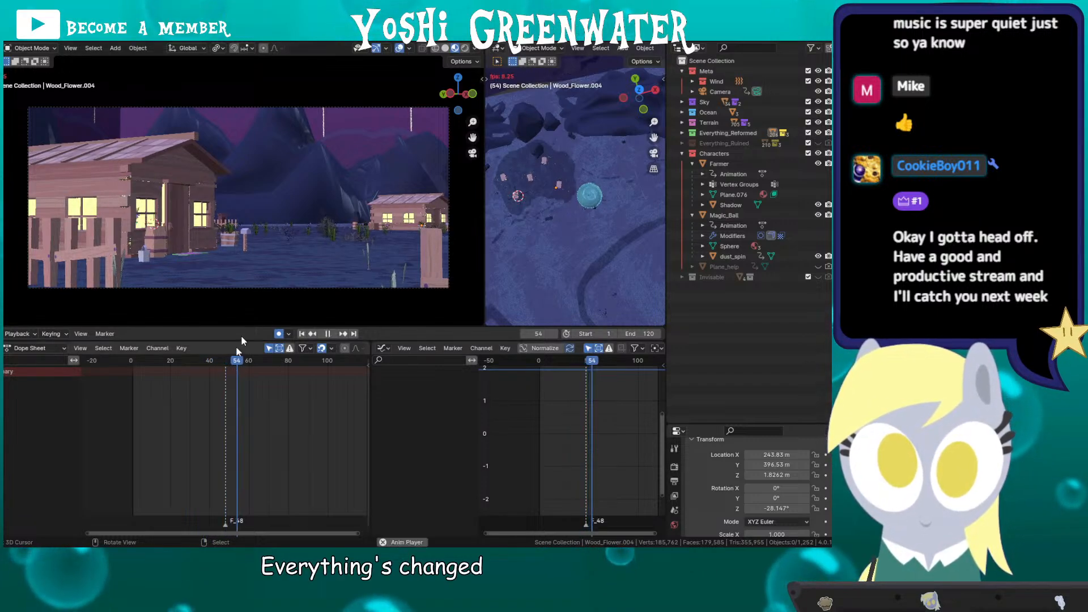
scroll(266, 408, "down", 2)
mouse_move(264, 408)
middle_mouse_down()
mouse_move(236, 411)
mouse_move(246, 416)
middle_mouse_up()
scroll(237, 410, "up", 1)
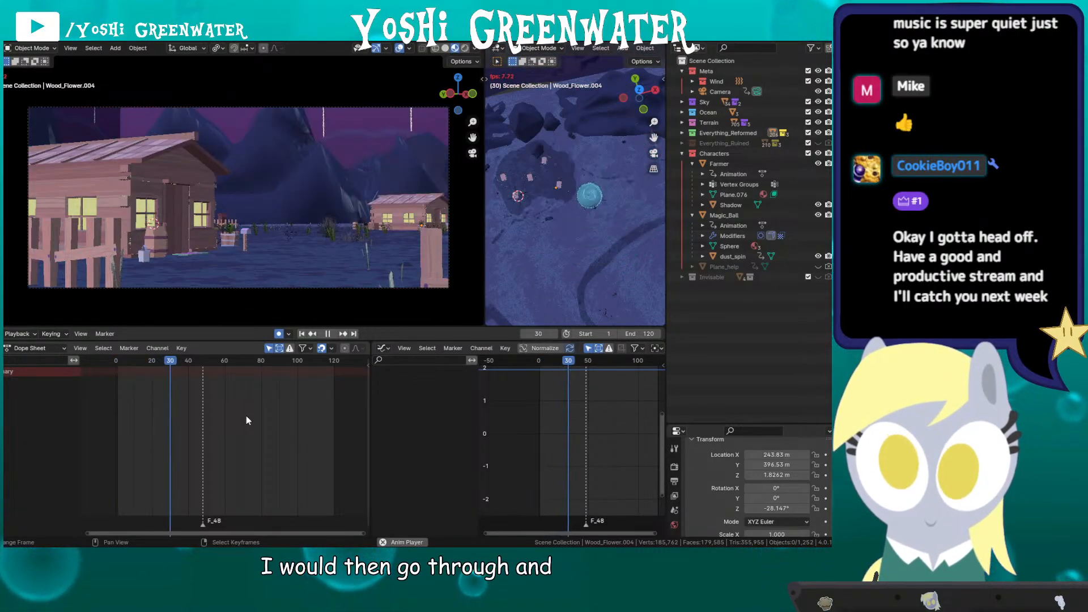
key("space")
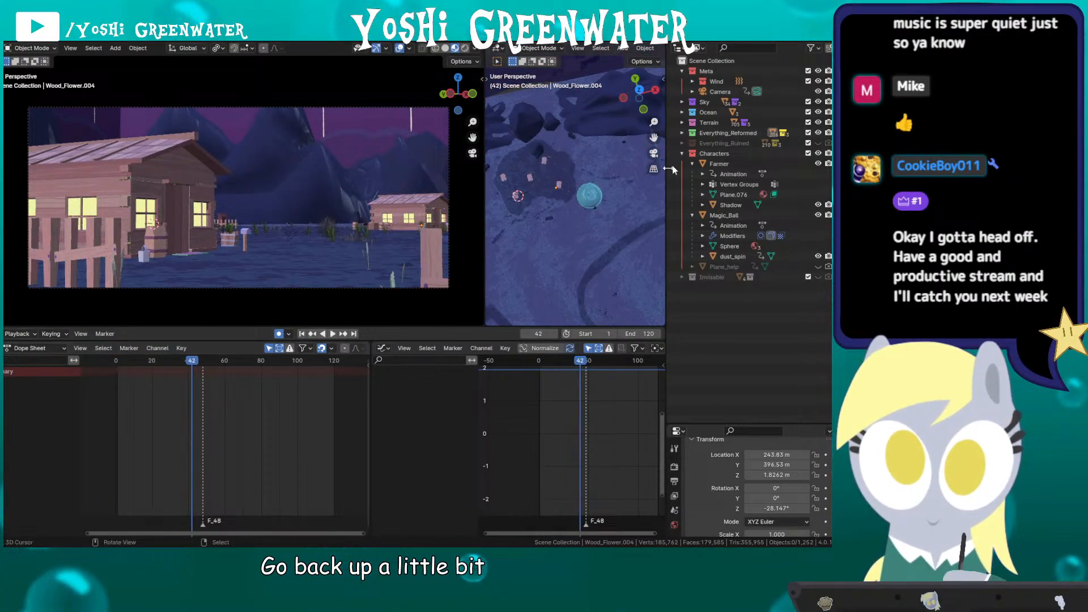
Step: Hide the Everything_Reformed collection in the viewport and show Everything_Ruined at frame 42
left_click(748, 133)
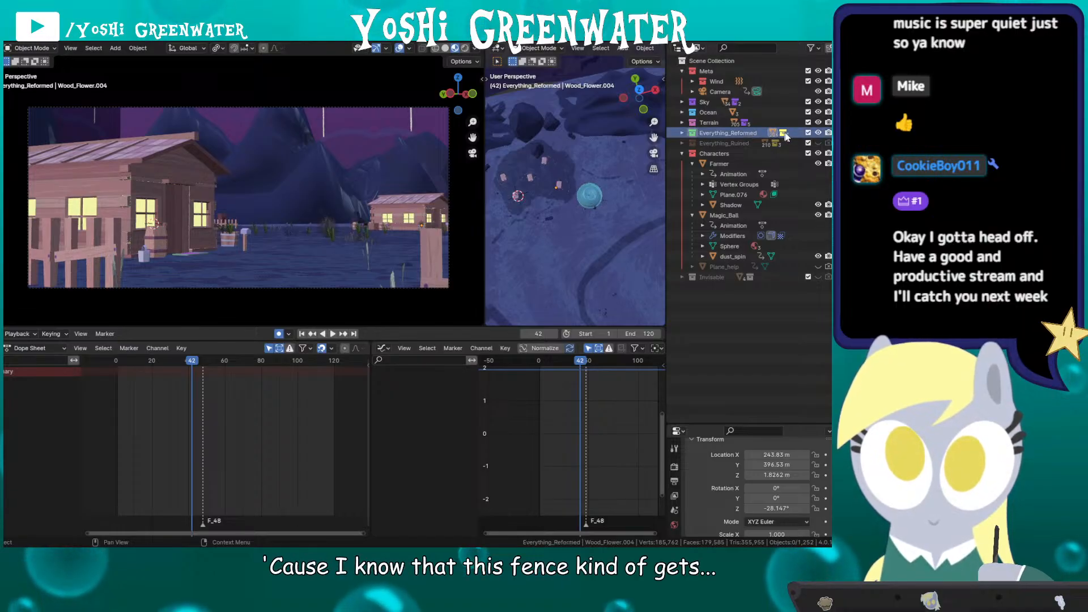
left_click(817, 133)
left_click(818, 143)
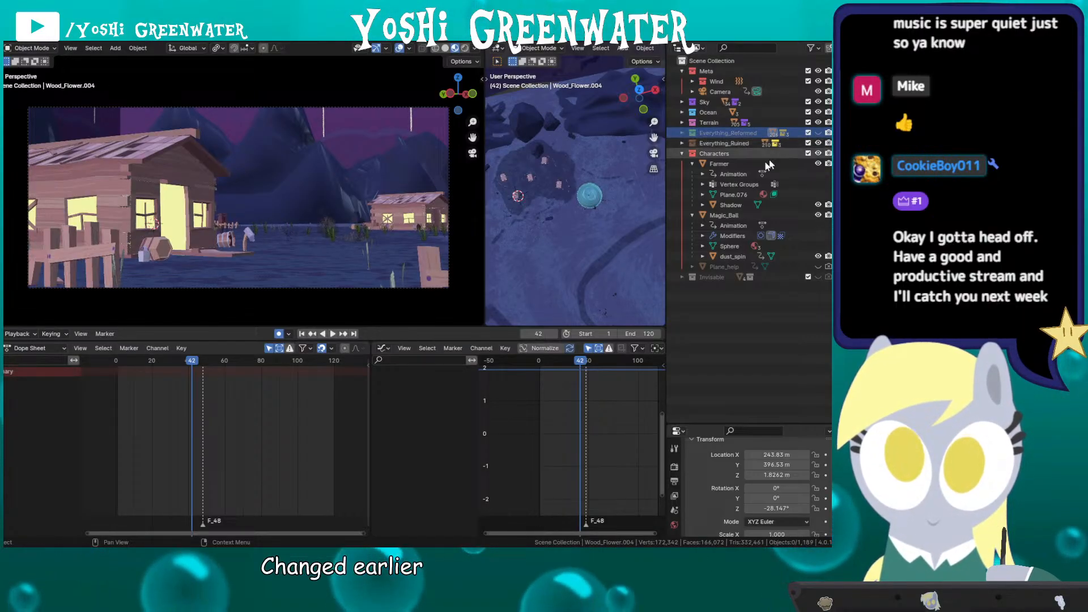
Step: Select the Everything_Ruined collection and play its animation up to frame 111, then replay it from the opening frames
left_click(725, 142)
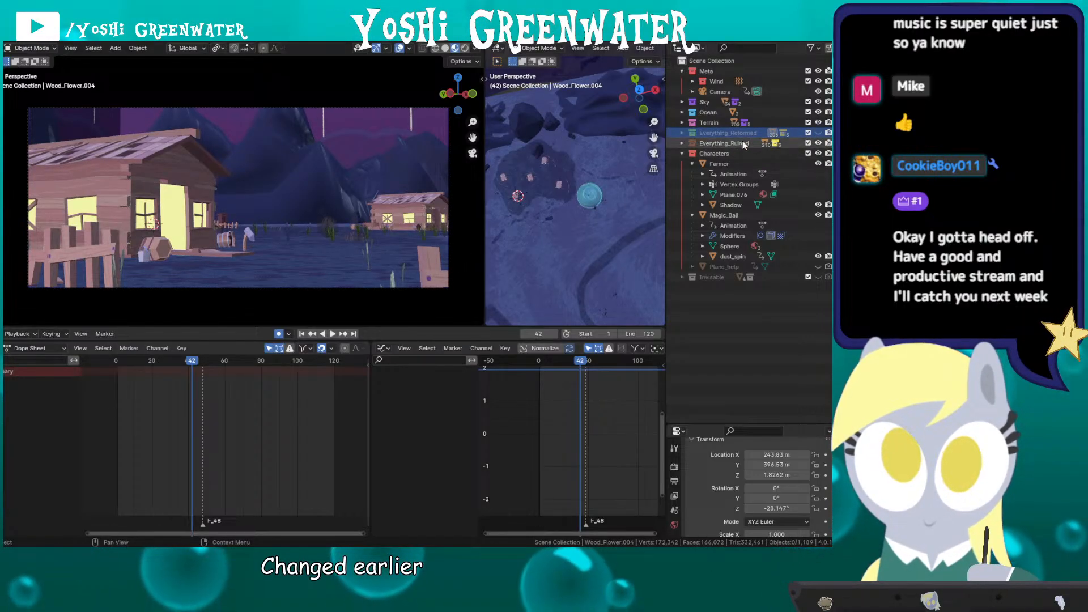
left_click(158, 360)
key("space")
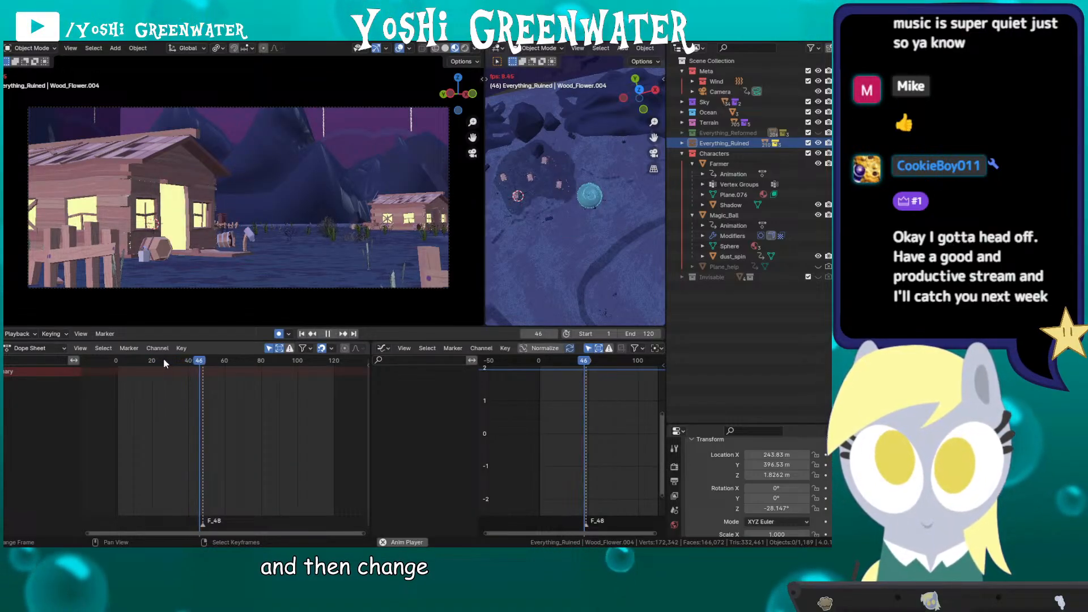
key("space")
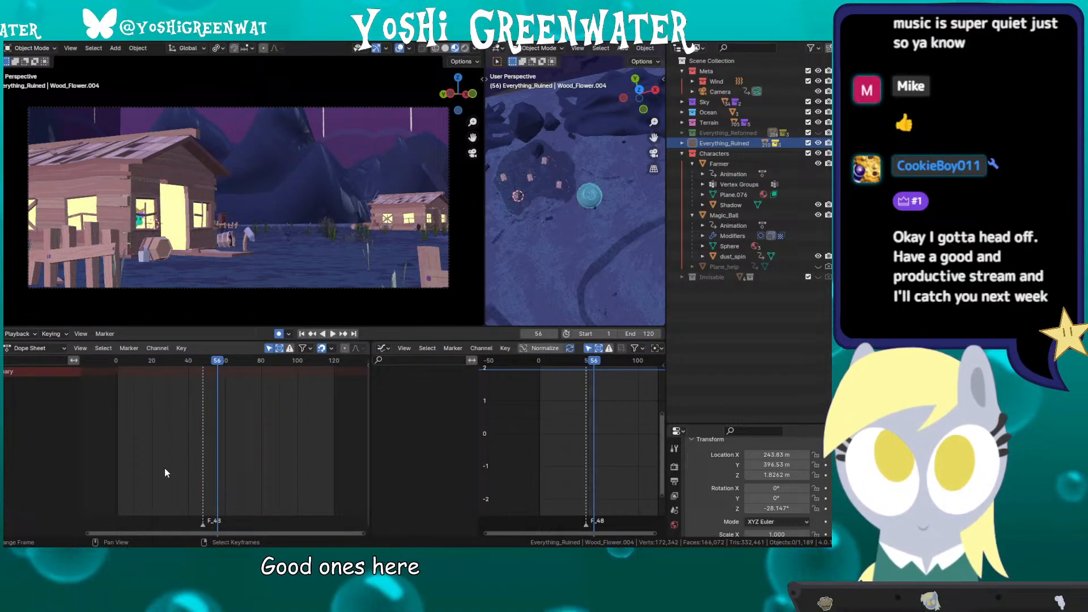
key("space")
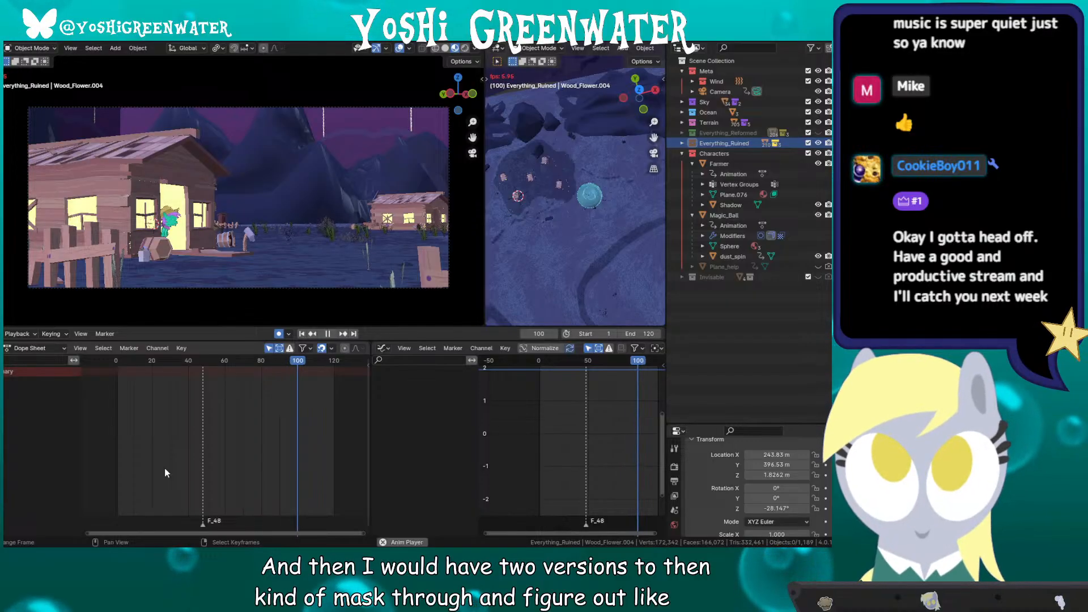
key("space")
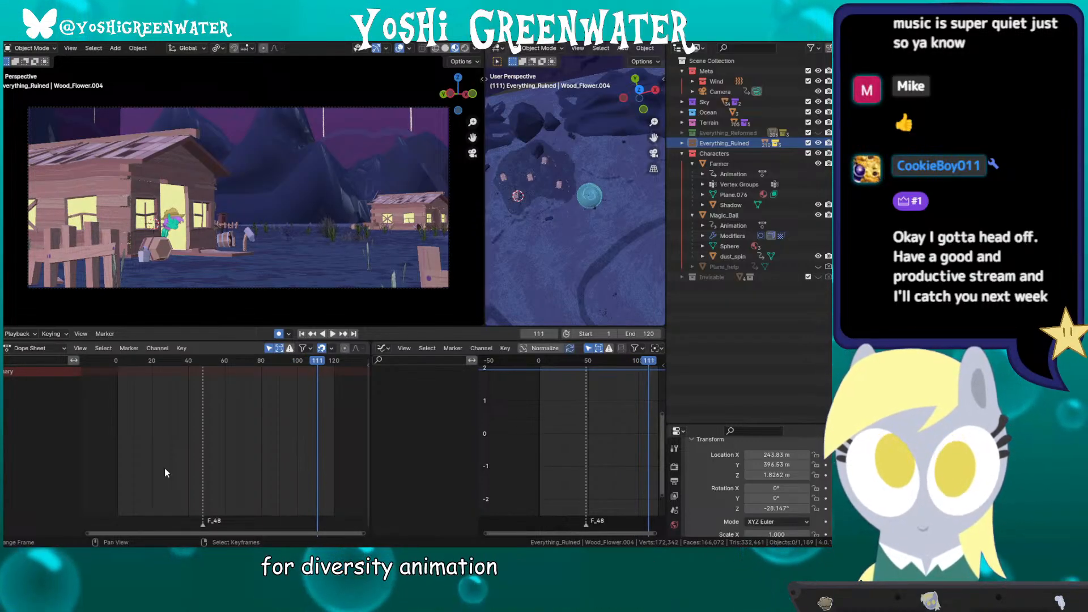
left_click(119, 358)
key("space")
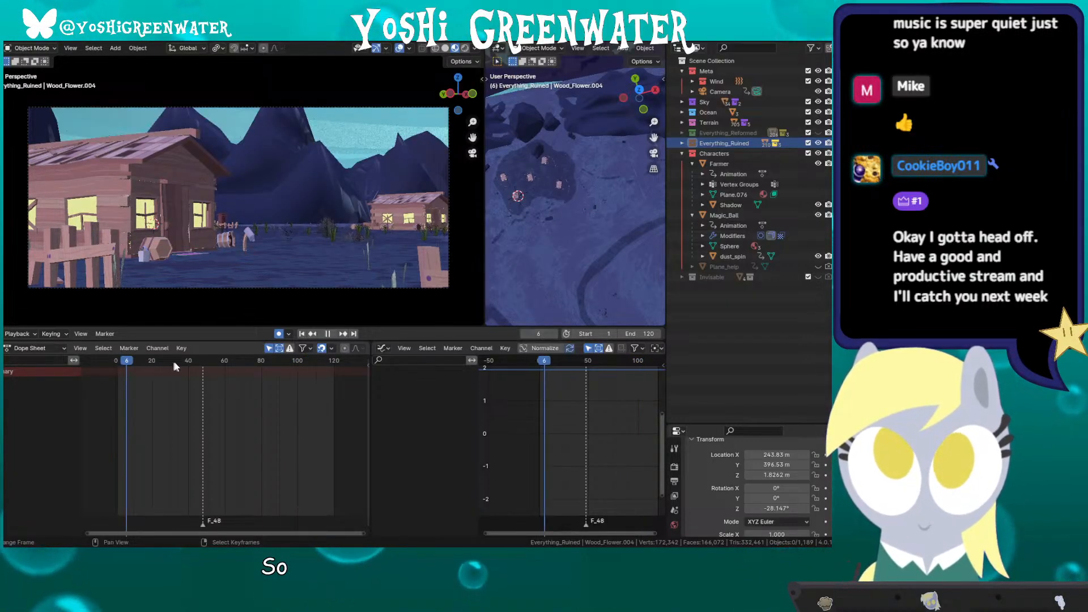
left_click_drag(175, 363, 231, 364)
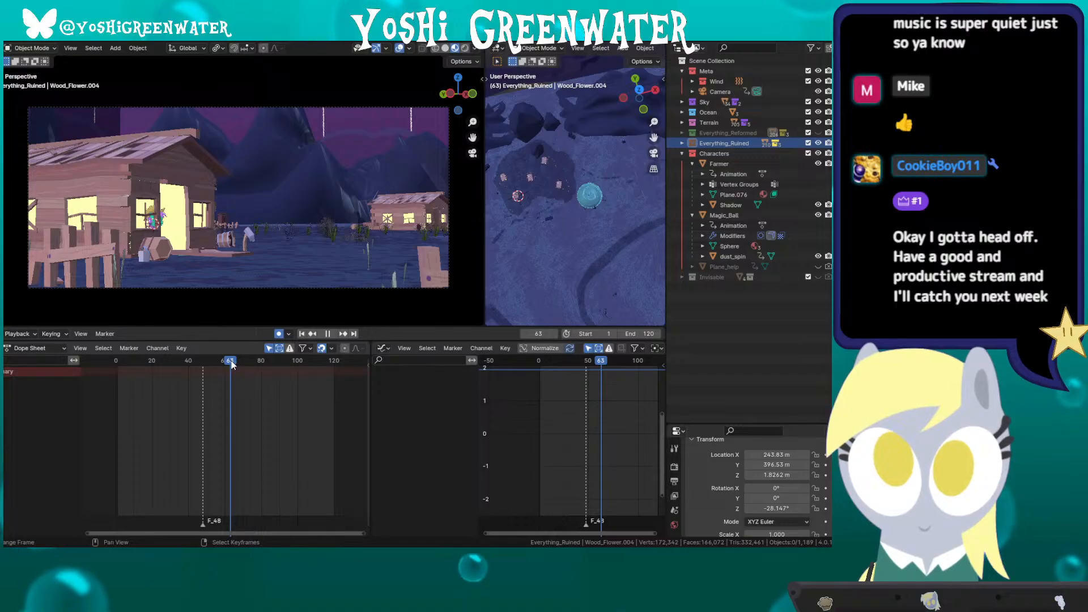
Step: Rename the frame 48 timeline marker to Farm_Snek_Wlk_In and save the file
double_click(218, 523)
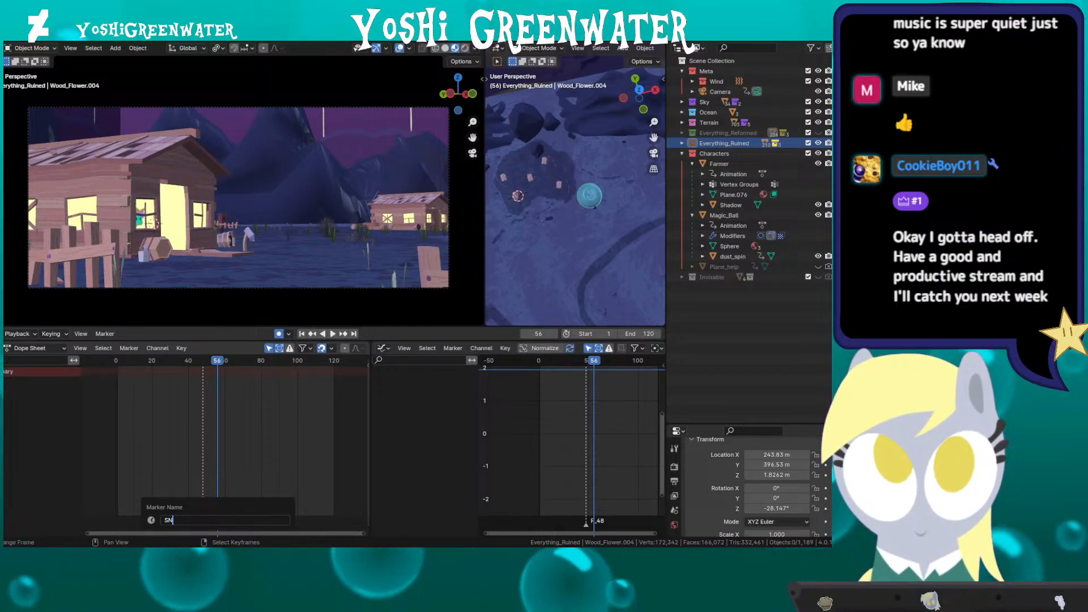
type("Snek")
type("_")
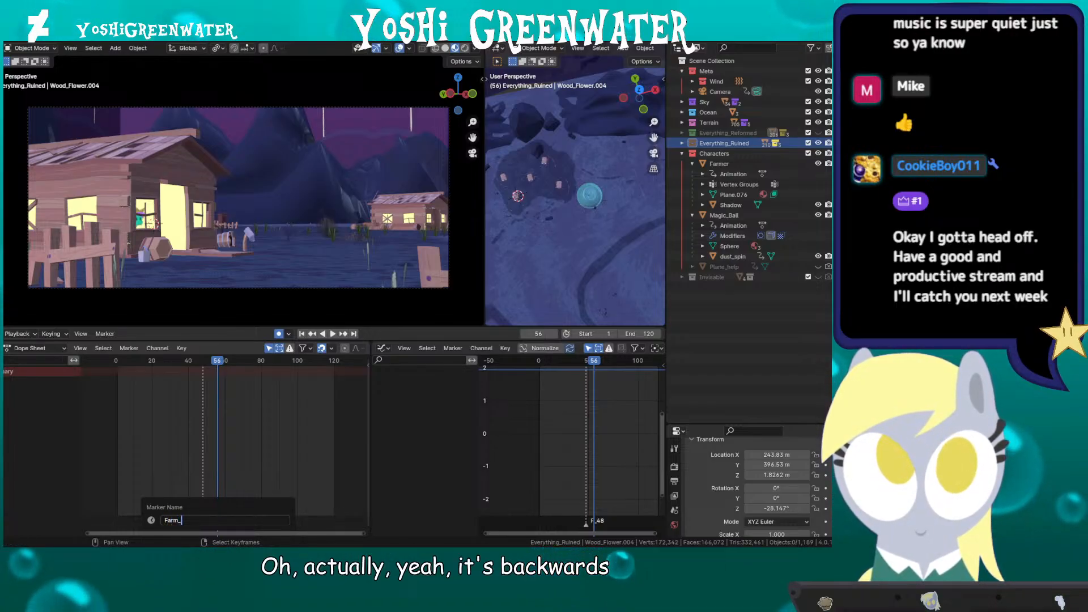
type("Sn")
type("ek_Walk")
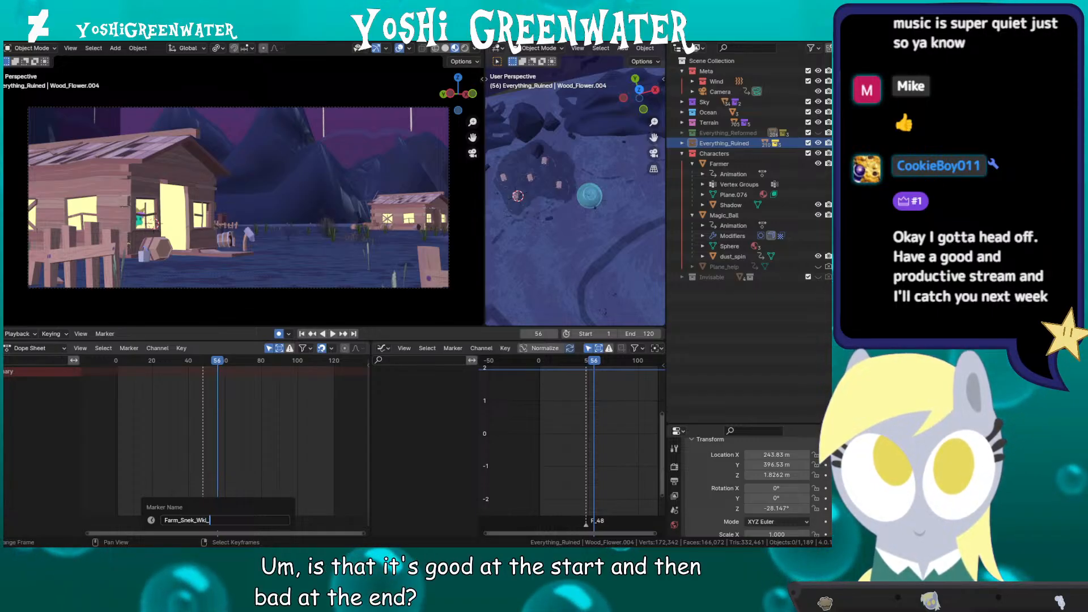
key("BackSpace")
key("BackSpace")
type("lk_In")
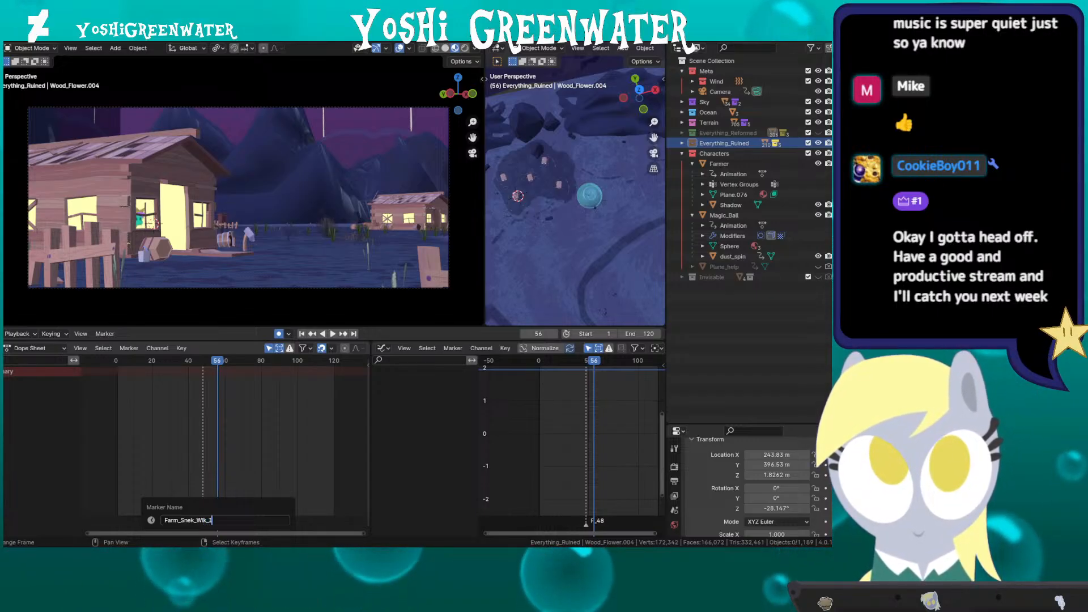
key("Return")
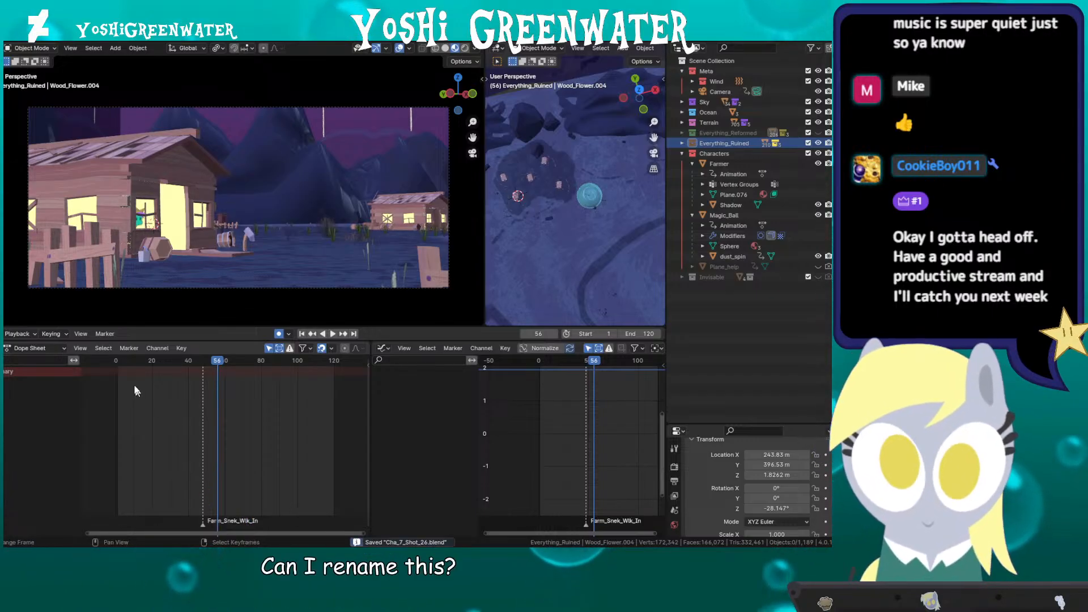
key("ctrl+s")
Step: Add a timeline marker at frame 1 and name it Good_House
left_click(122, 362)
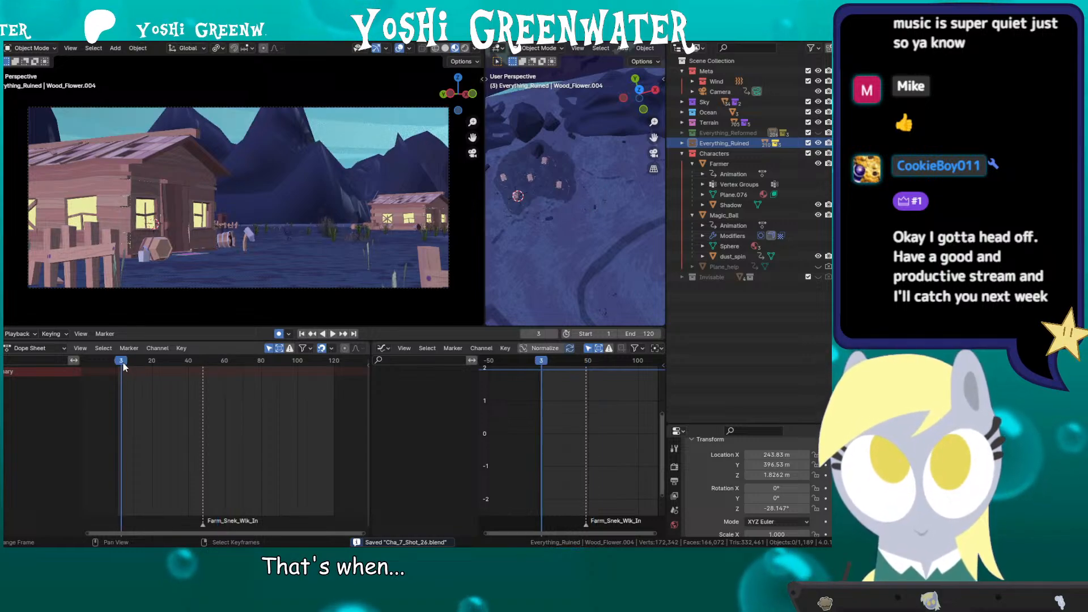
key("Left")
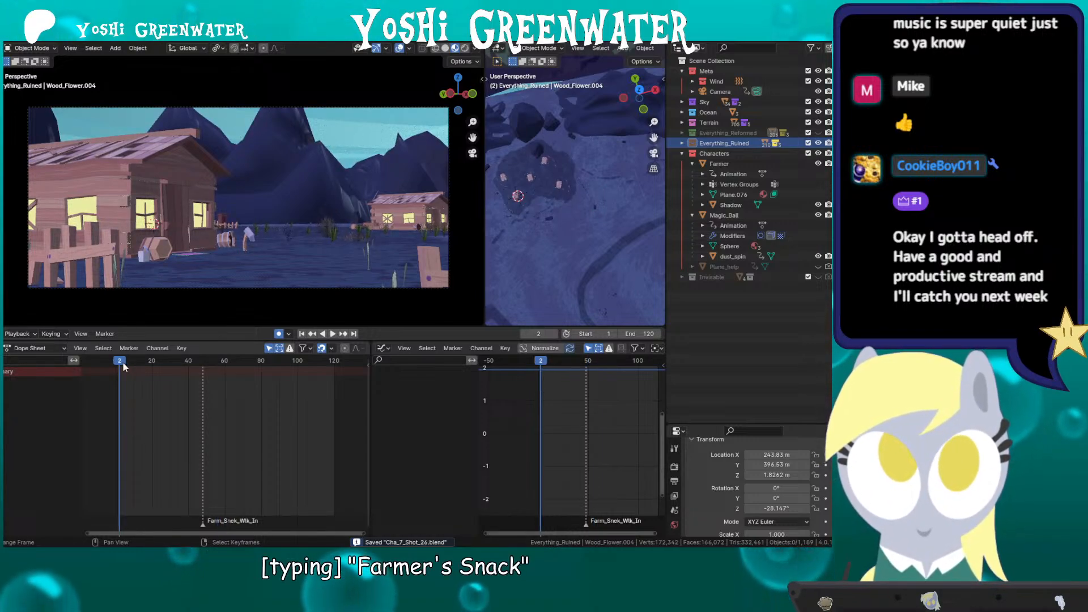
key("Left")
key("m")
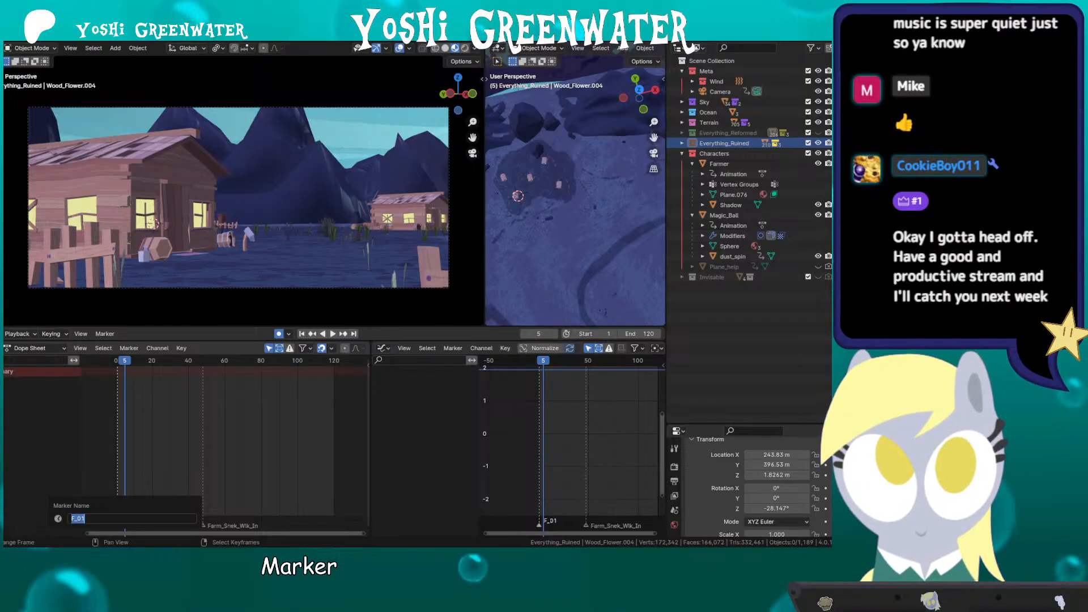
type("ood_Hous")
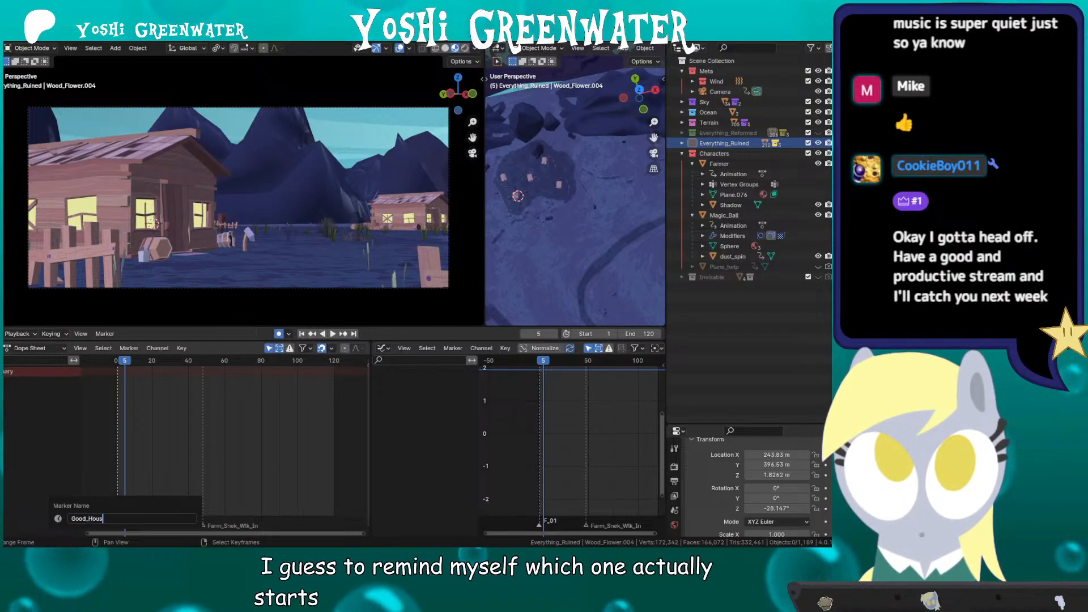
type("e")
key("Return")
Step: Add a timeline marker at frame 19, where the ball covers the houses, and name it Bad_Houses
key("space")
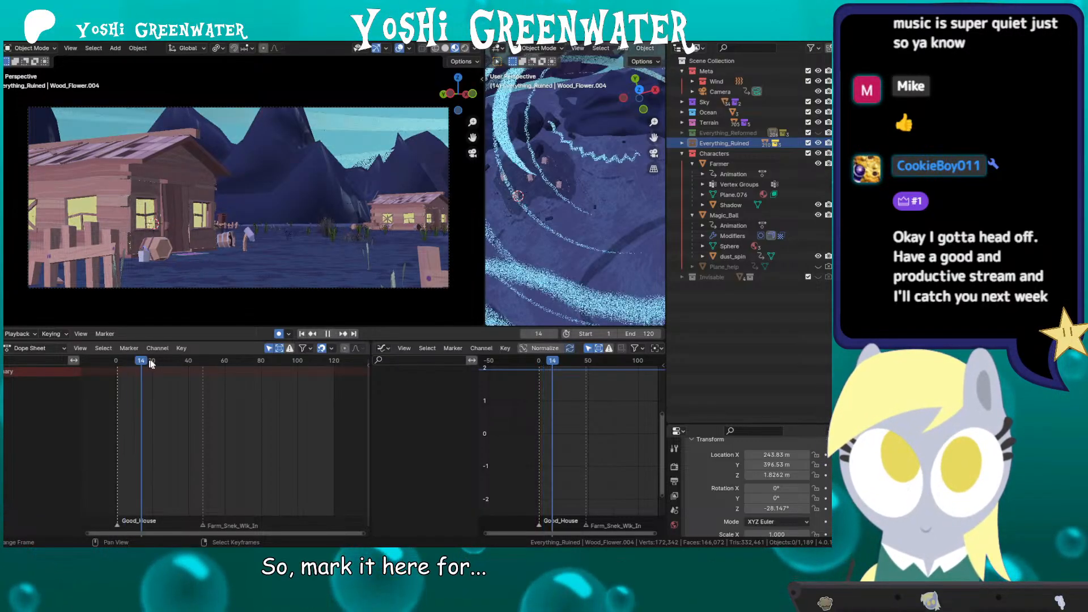
key("space")
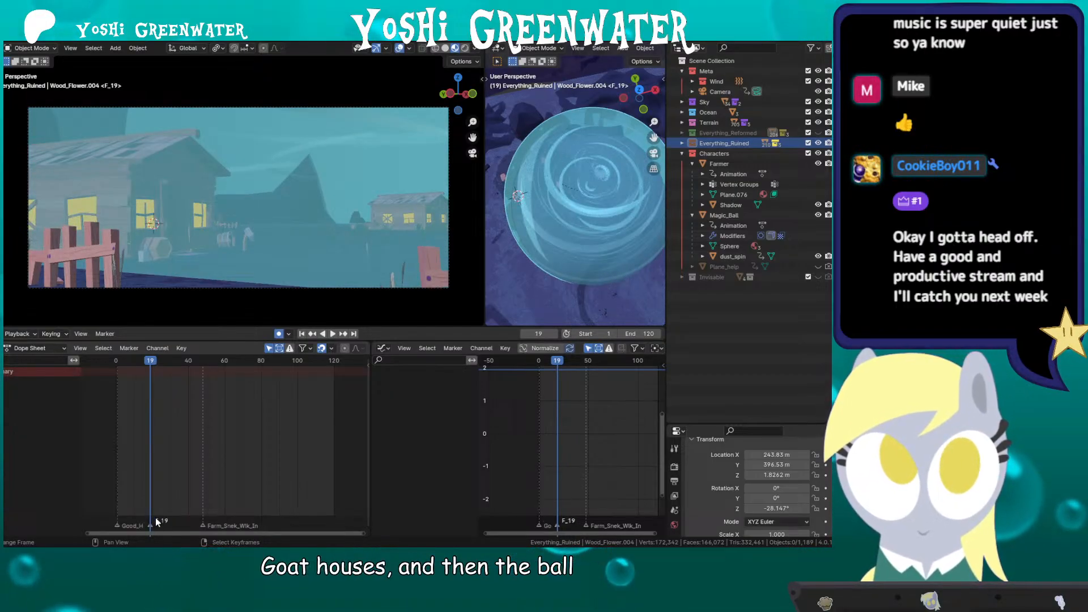
double_click(159, 520)
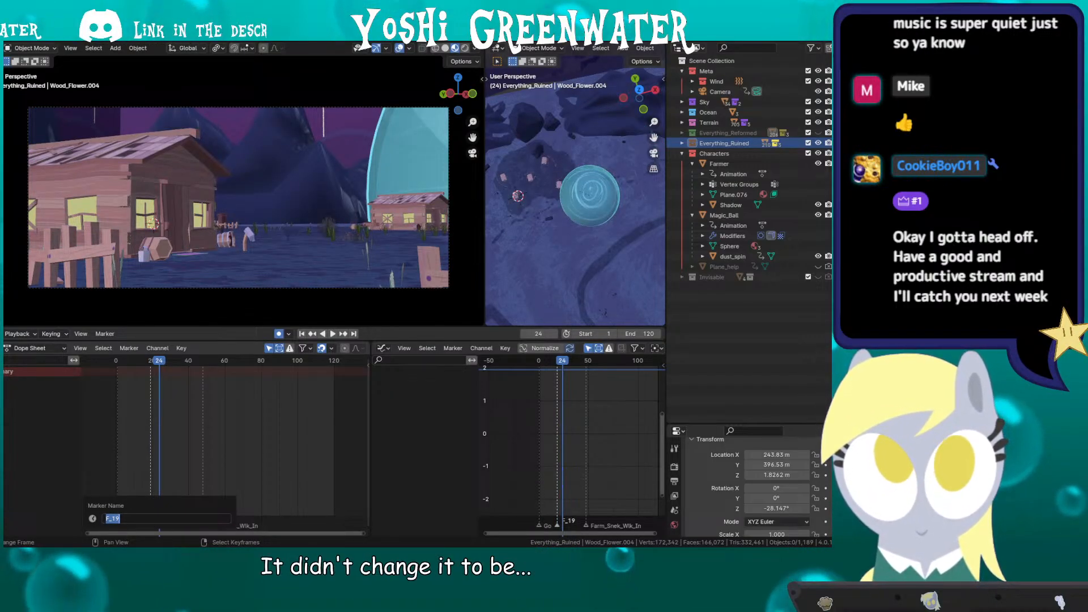
type("Bad_Houses")
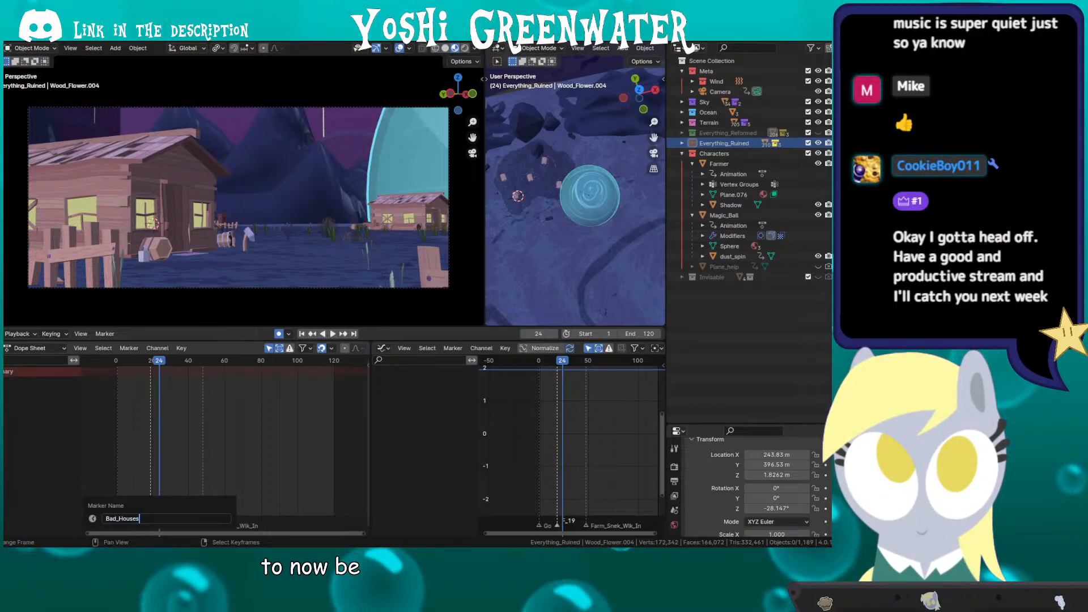
key("Return")
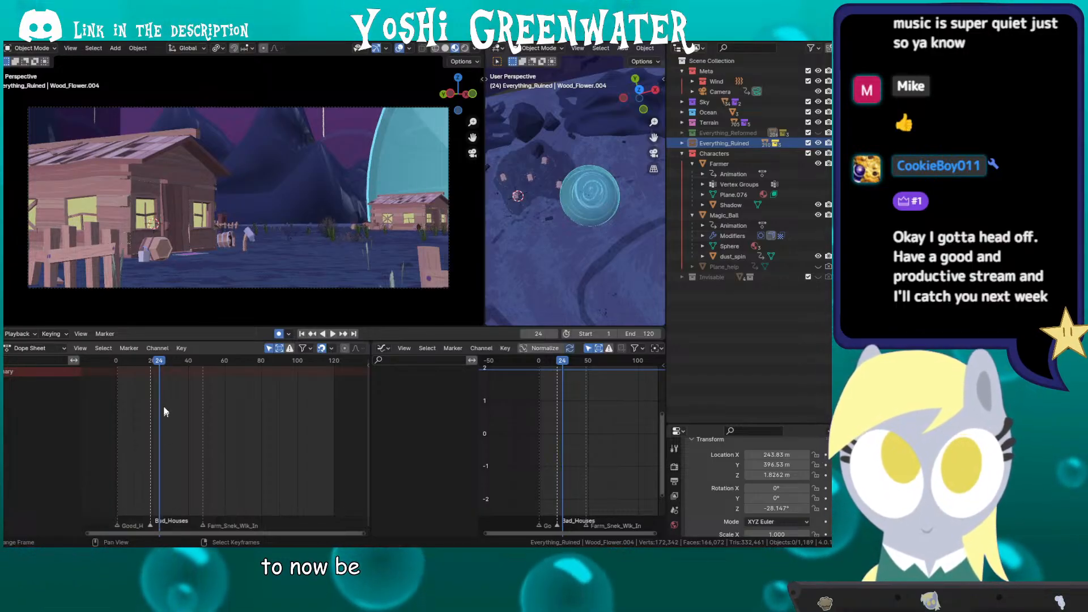
Step: Play the shot to frame 119, then widen the village overview viewport and reframe the camera view beside it
key("space")
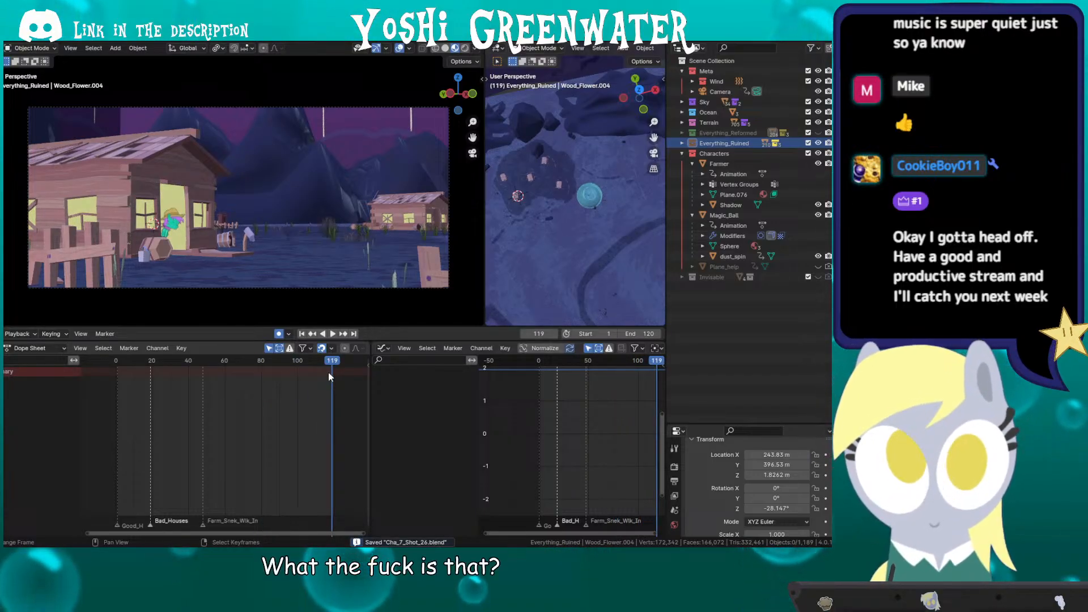
left_click_drag(486, 161, 380, 192)
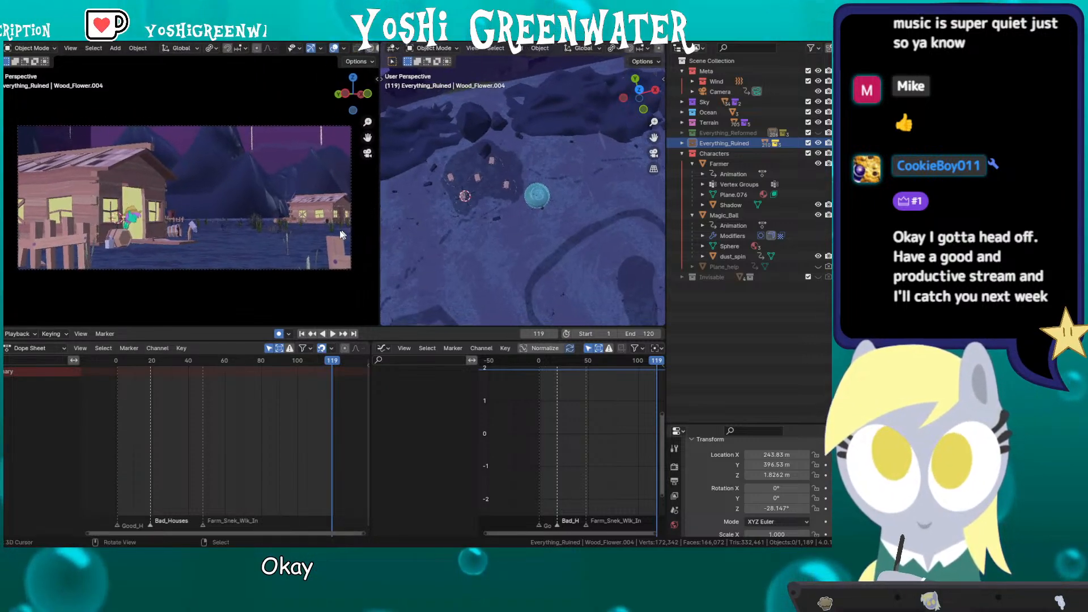
key("Home")
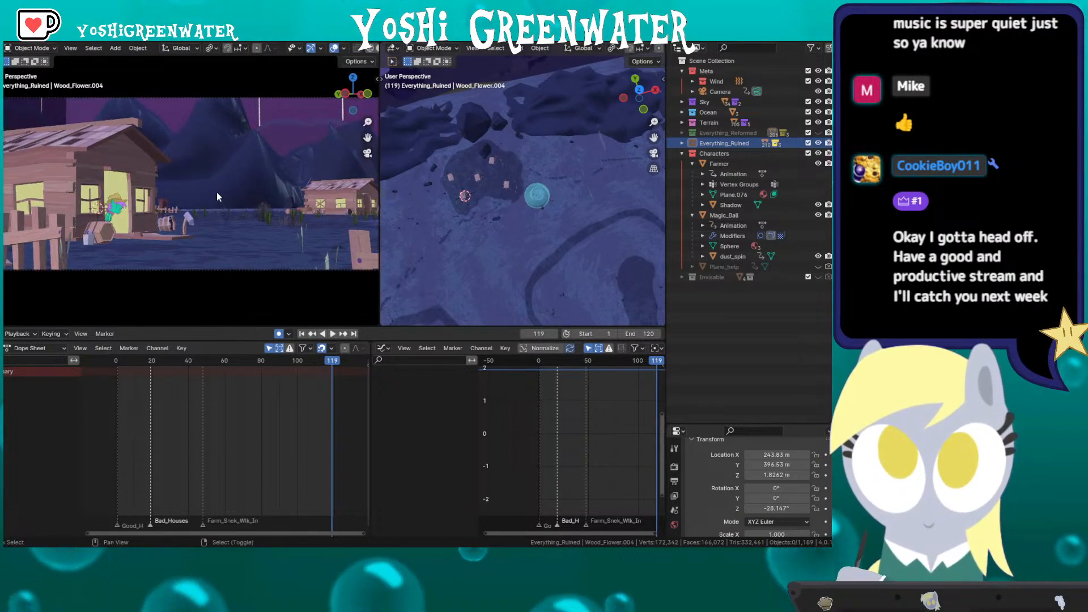
middle_click_drag(217, 193, 221, 204, "shift")
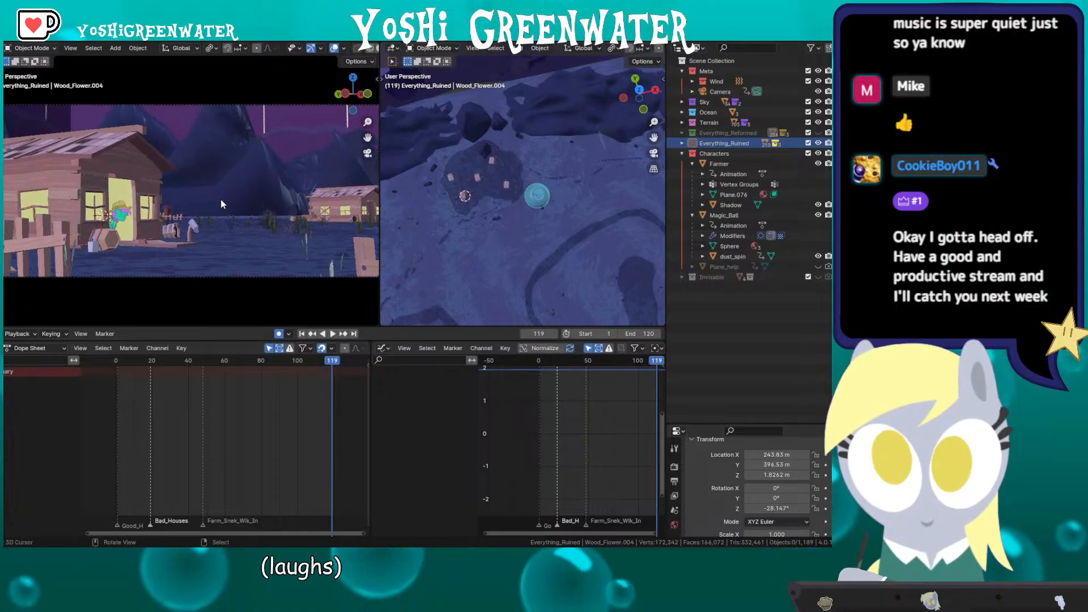
Step: Examine the ruined village and its sky from a low angle at frames 119, 1 and 79
middle_click_drag(493, 238, 520, 216)
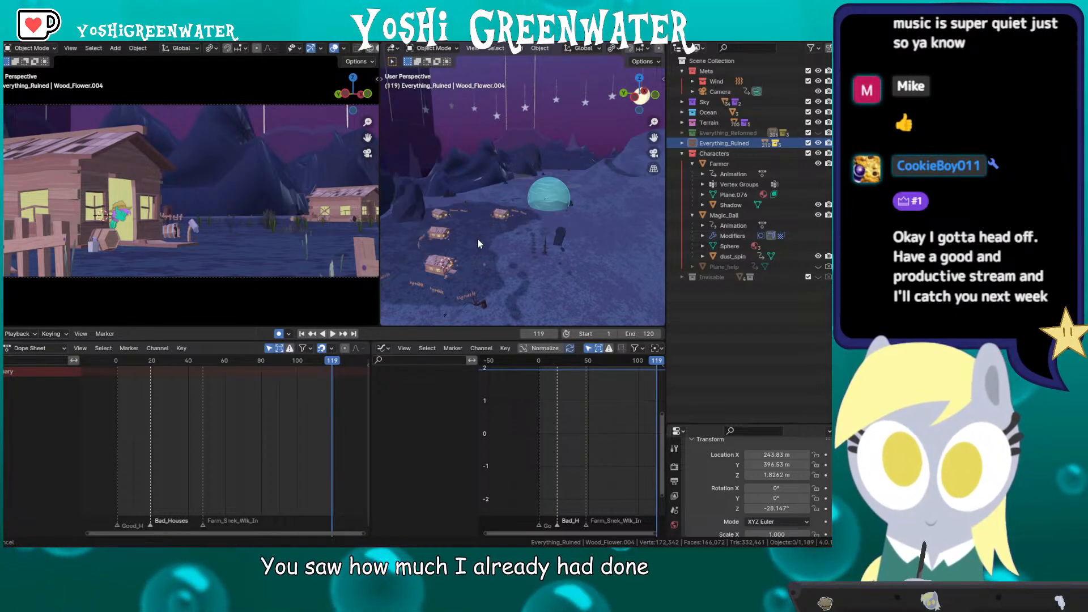
middle_click_drag(477, 238, 502, 224)
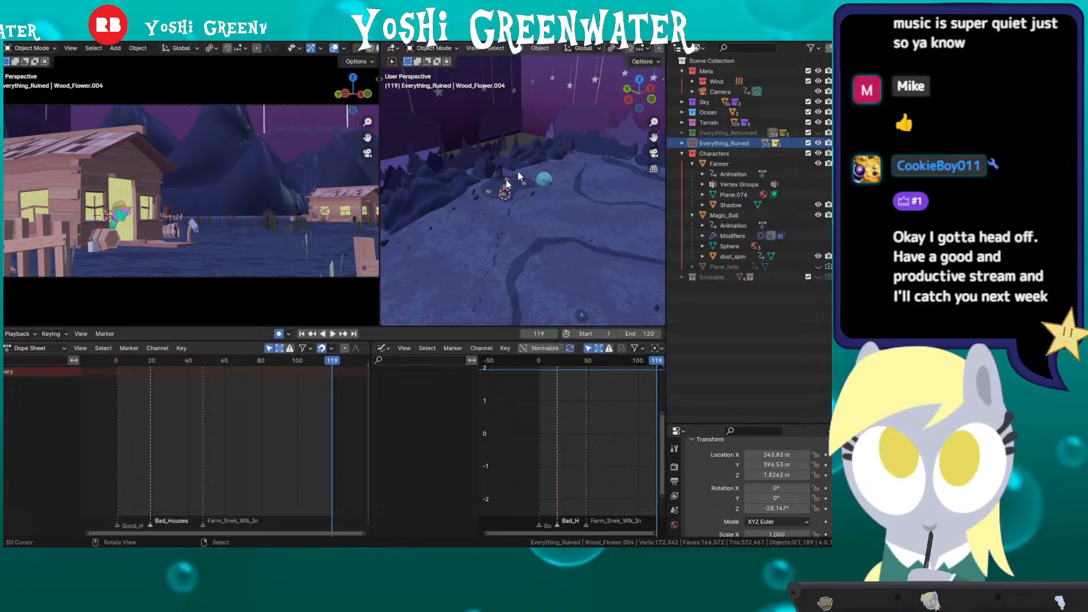
scroll(517, 227, "up", 6)
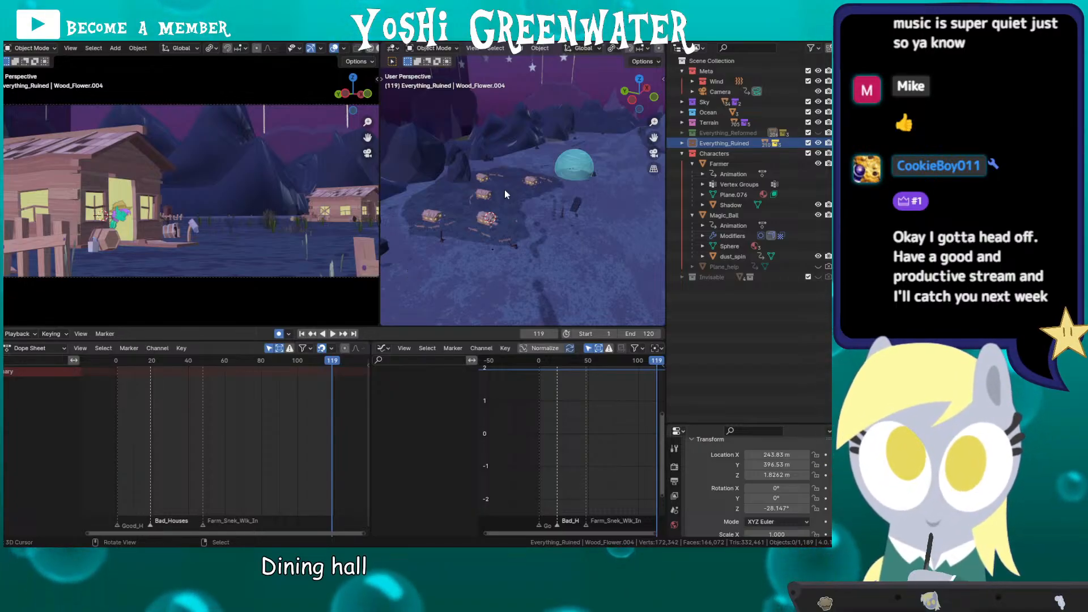
middle_click_drag(504, 189, 497, 213)
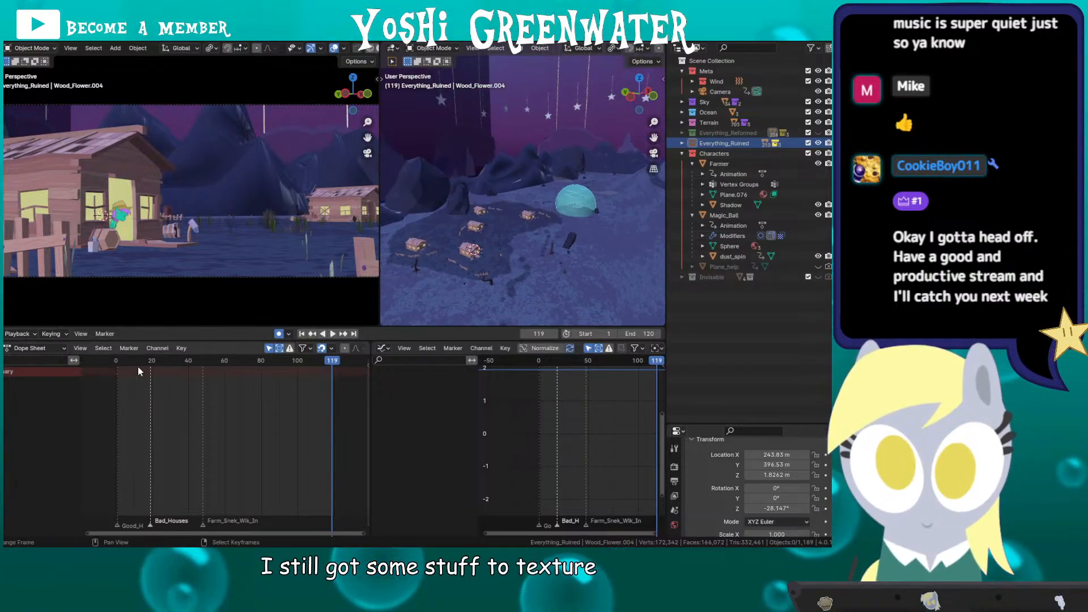
left_click(300, 335)
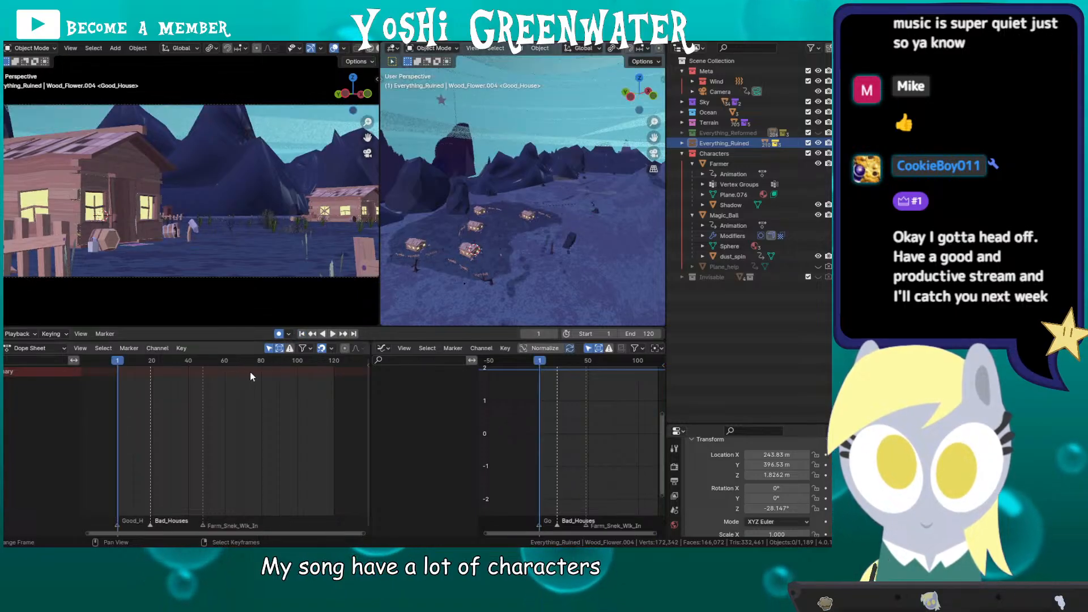
left_click(259, 361)
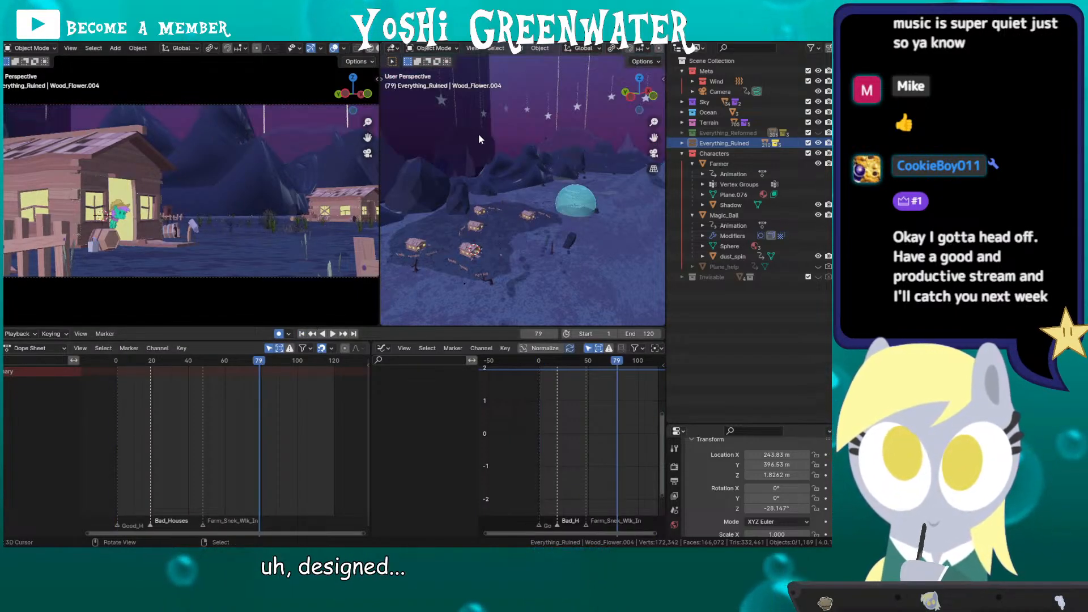
Step: Try to move the Cloud object in the night sky at frame 79
left_click(556, 133)
key("g")
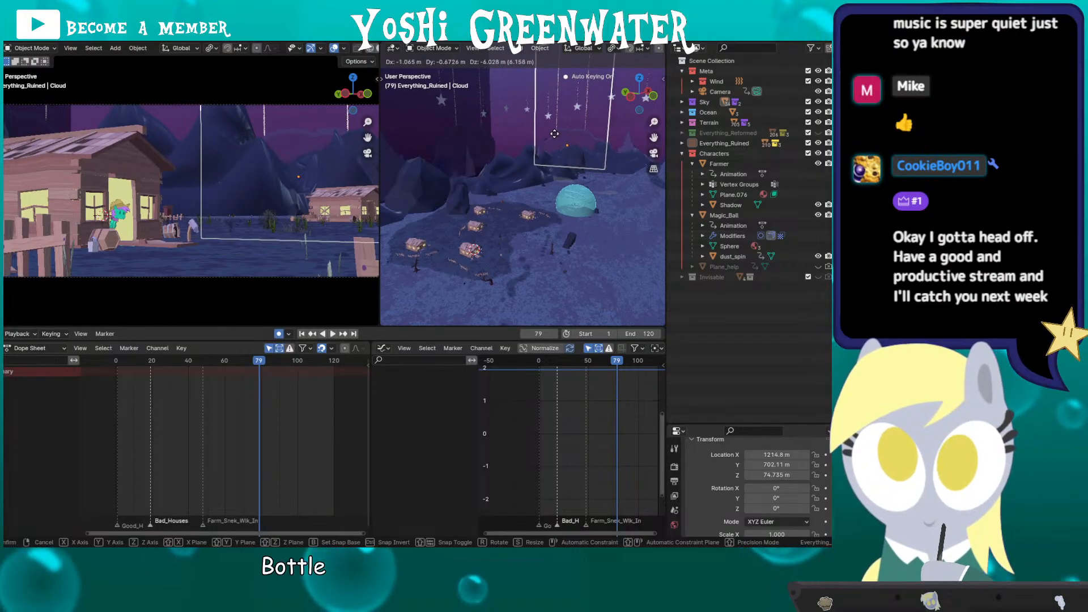
left_click(554, 134)
key("ctrl+z")
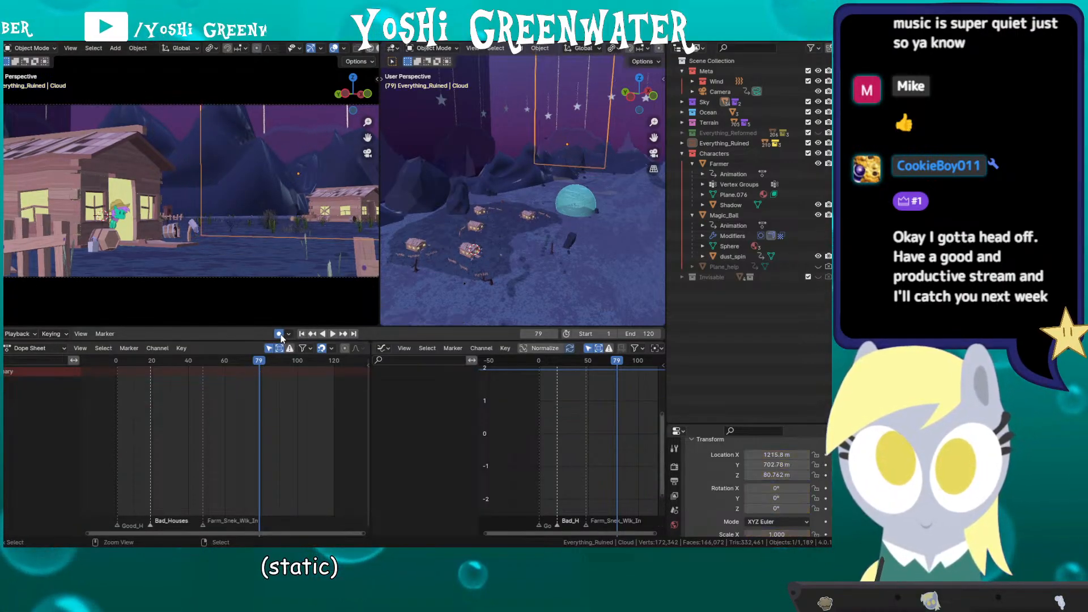
Step: Turn off automatic keyframing and try to shift the Cloud object in the night sky
left_click(278, 334)
key("g")
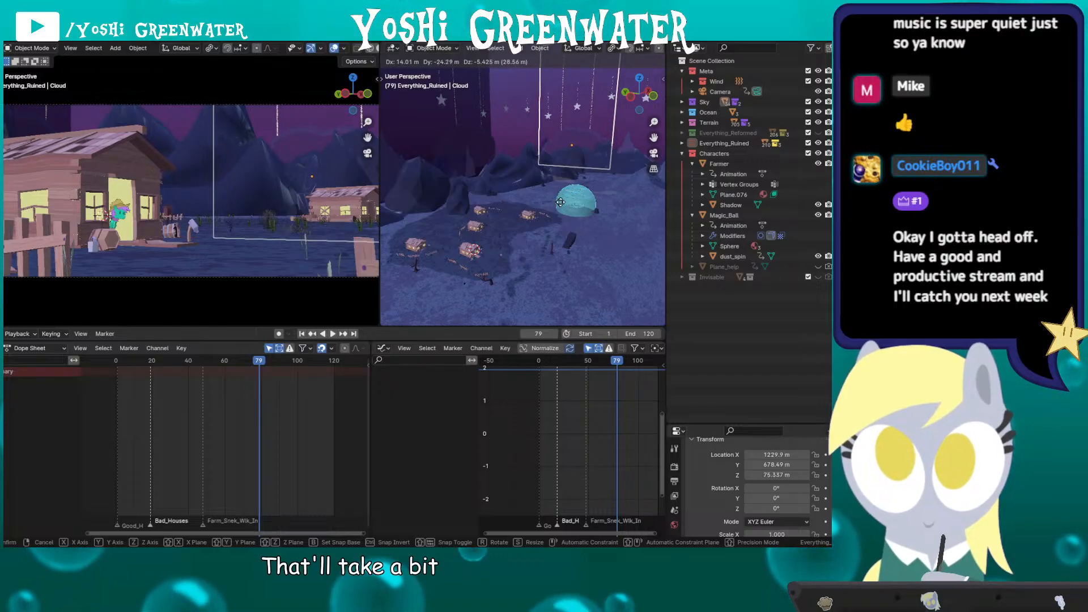
left_click(554, 123)
Step: Select Star.004 and lower it in the sky so it hangs inside the camera frame above the mountains
left_click(561, 110)
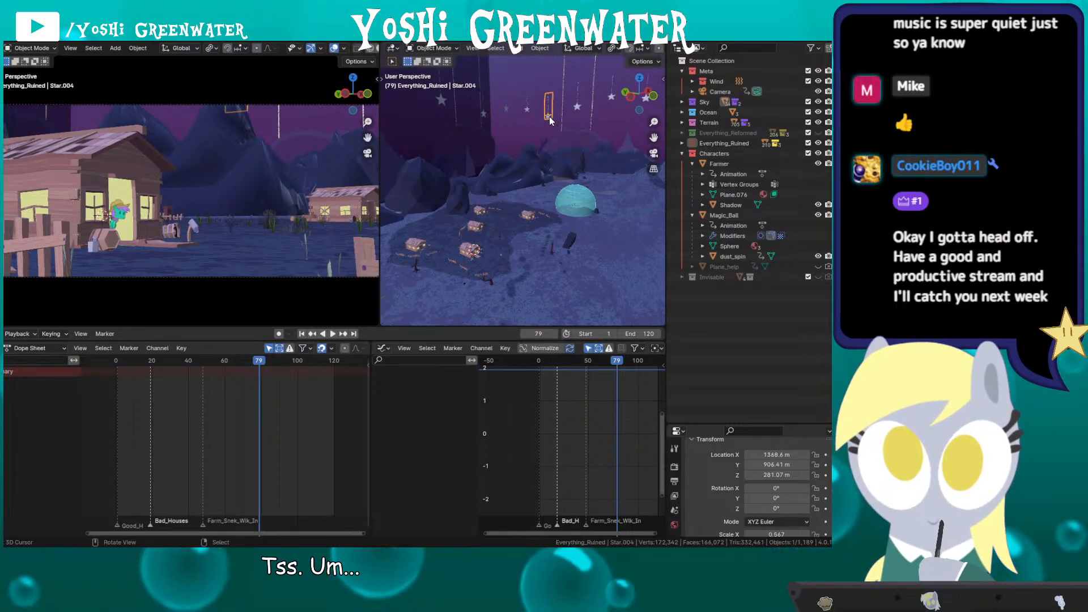
scroll(567, 110, "up", 5)
key("g")
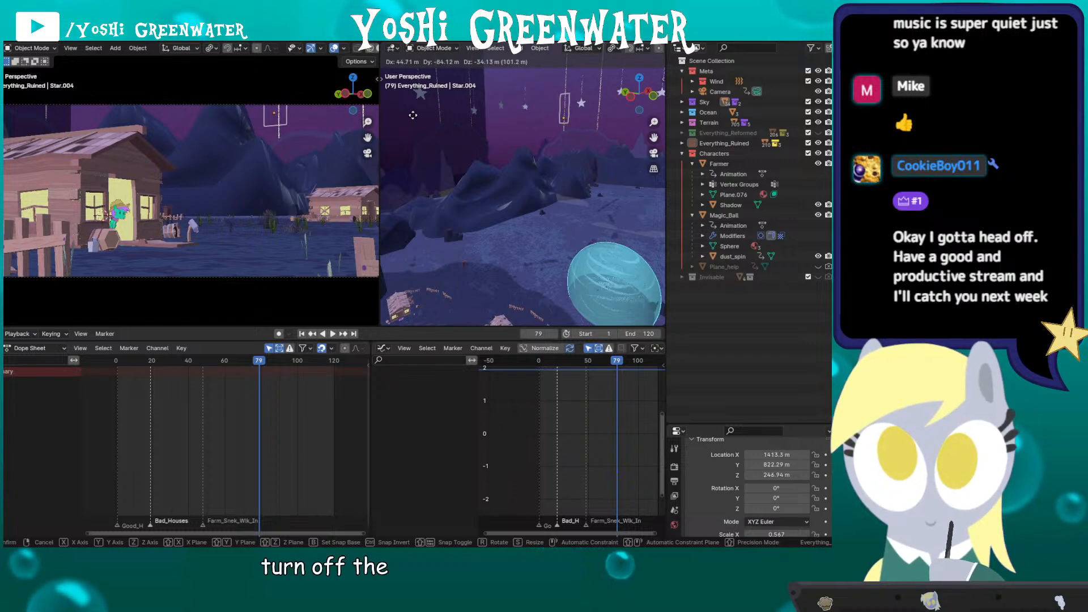
left_click(582, 111)
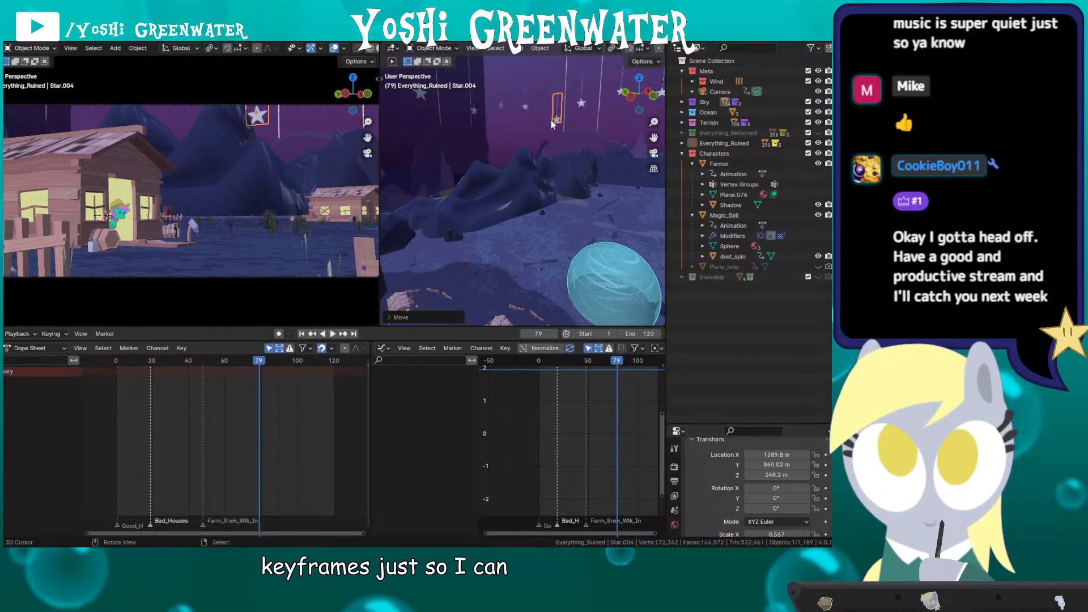
Step: In a top wireframe view, reposition Star.004 to about X 1330.8 m, Y 728.6 m and shrink it to a scale of about 0.30
key("KP_7")
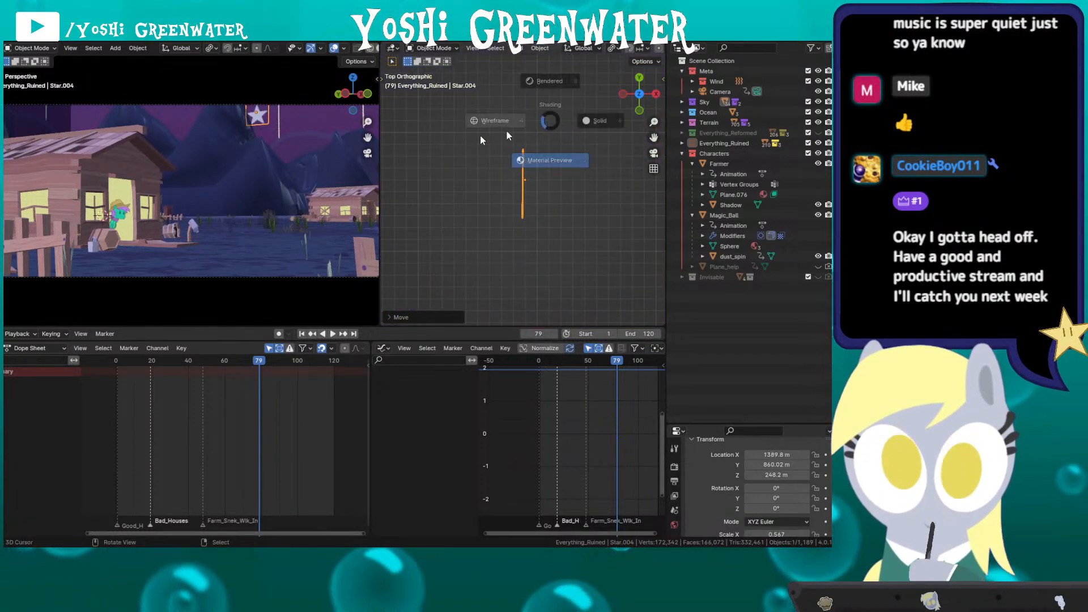
scroll(492, 167, "down", 7)
scroll(500, 172, "up", 4)
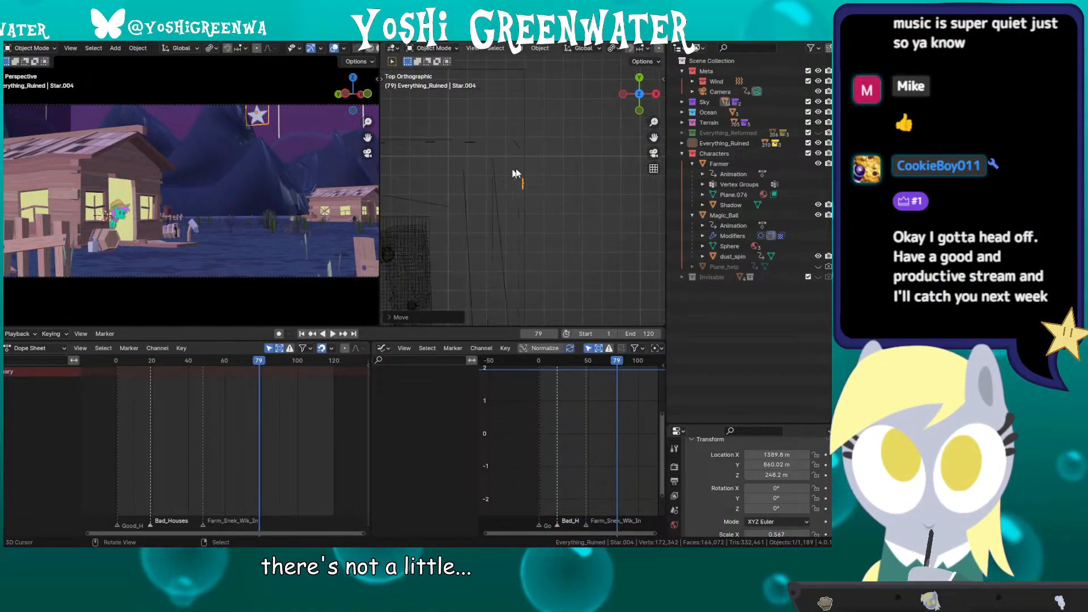
key("g")
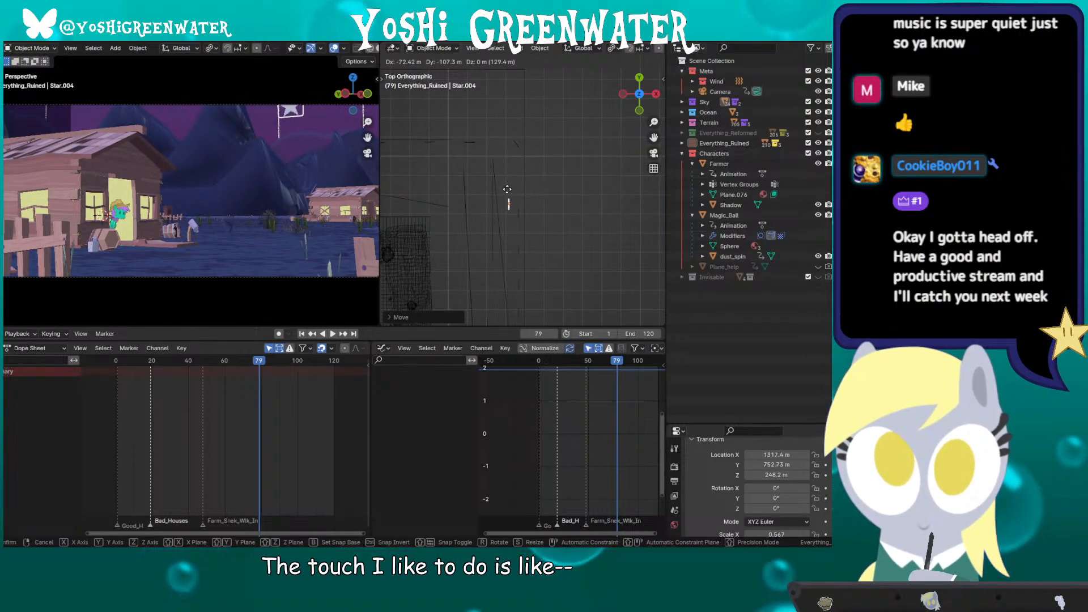
left_click(510, 192)
key("s")
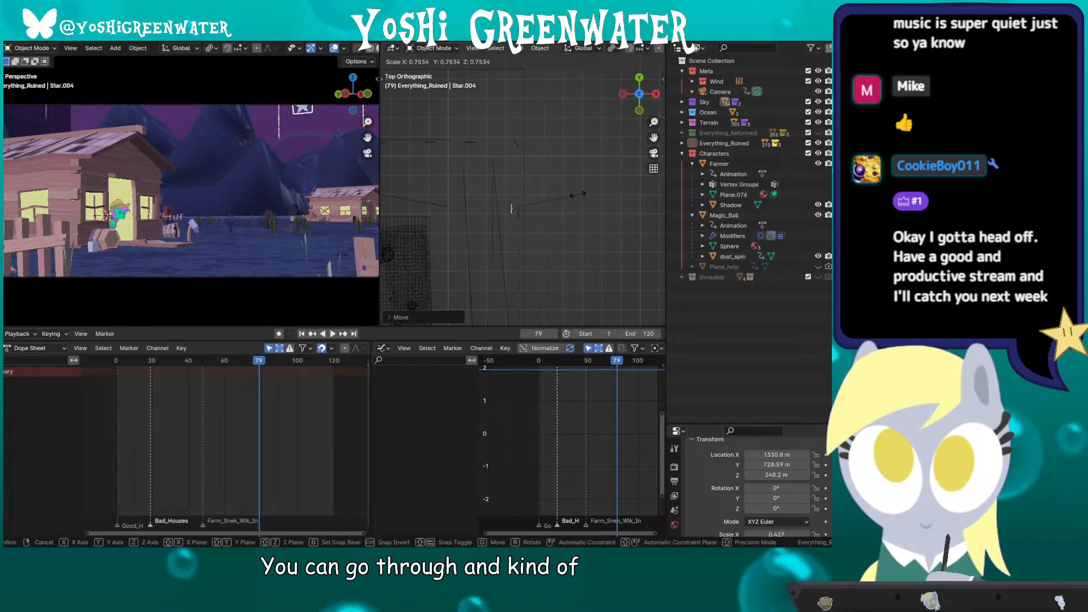
left_click(557, 198)
Step: Lower Star.004 and shift it sideways to about X 1345 m, Y 671 m, Z 220 m, above the distant house
middle_click_drag(520, 216, 614, 142)
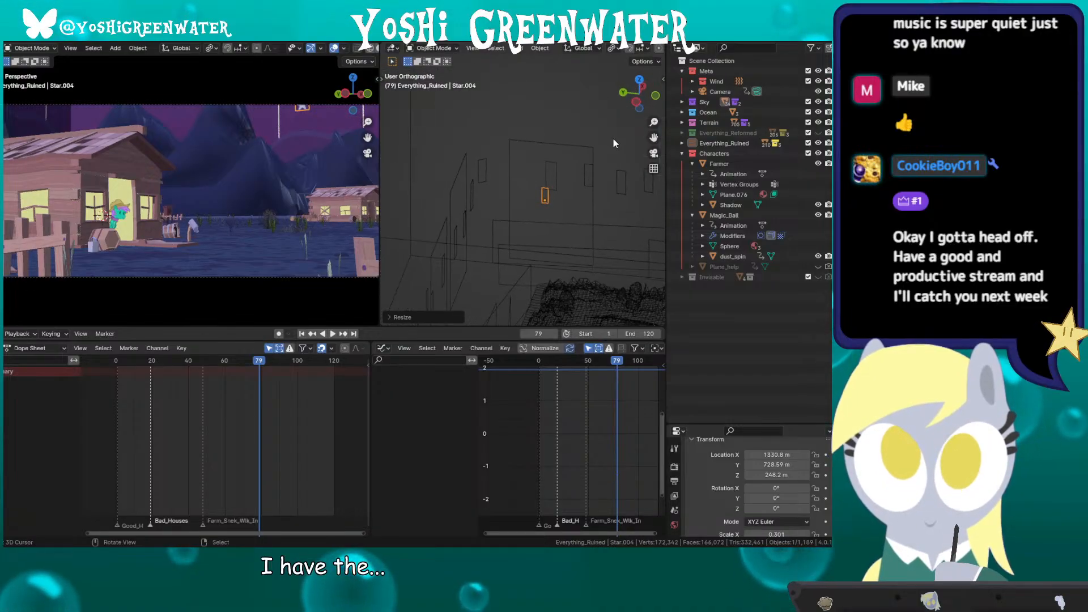
key("g")
key("z")
left_click(623, 144)
key("g")
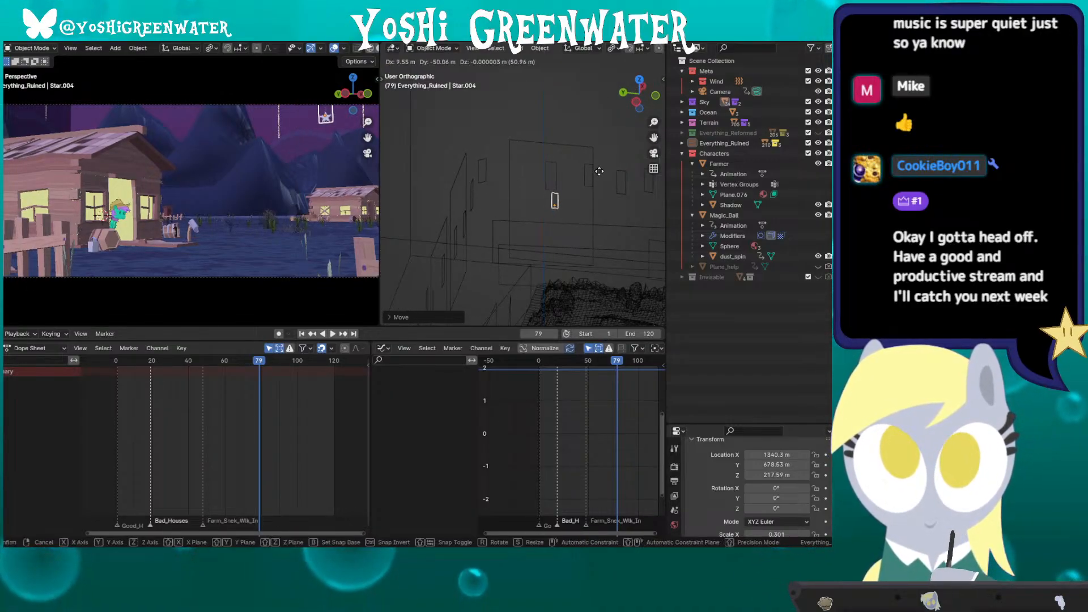
left_click(601, 176)
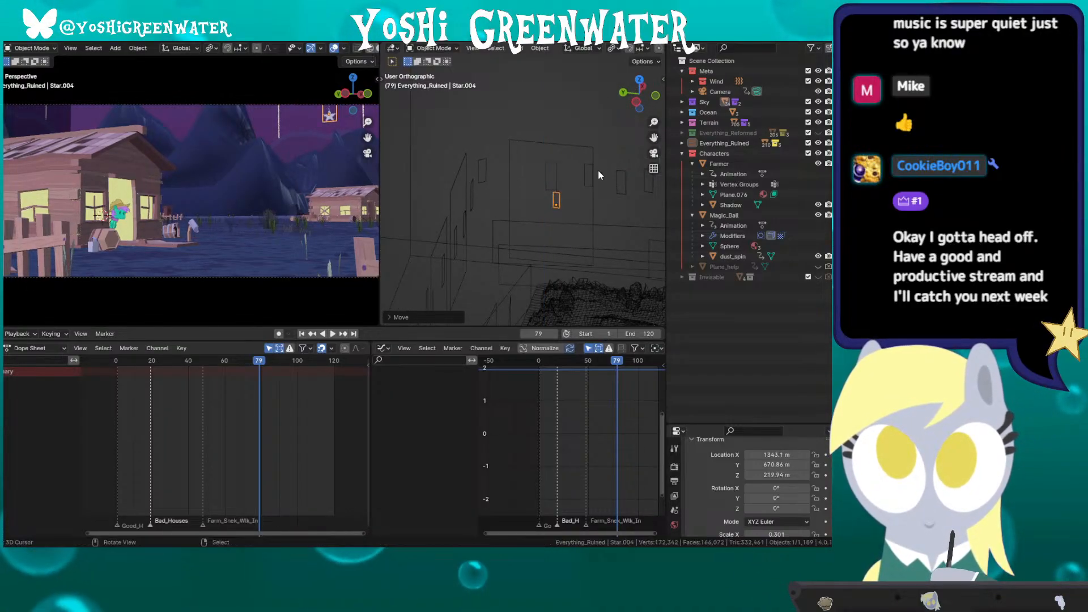
Step: Bring Star.005 into the camera frame at about X 1290 m, Y 803 m, Z 216 m, scaled to about 0.26
left_click(557, 180)
key("g")
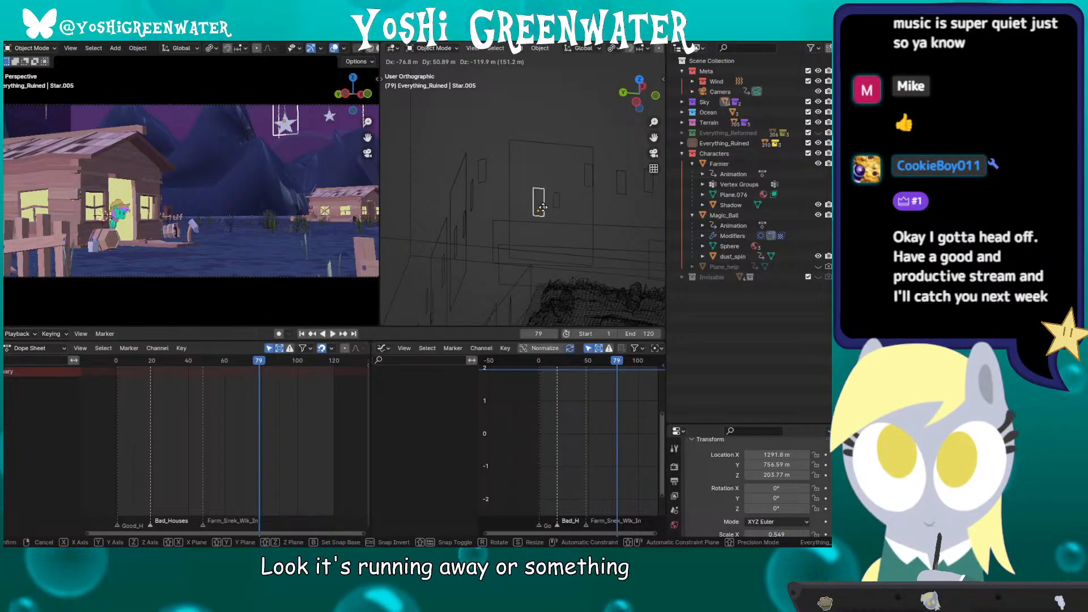
left_click(535, 208)
key("s")
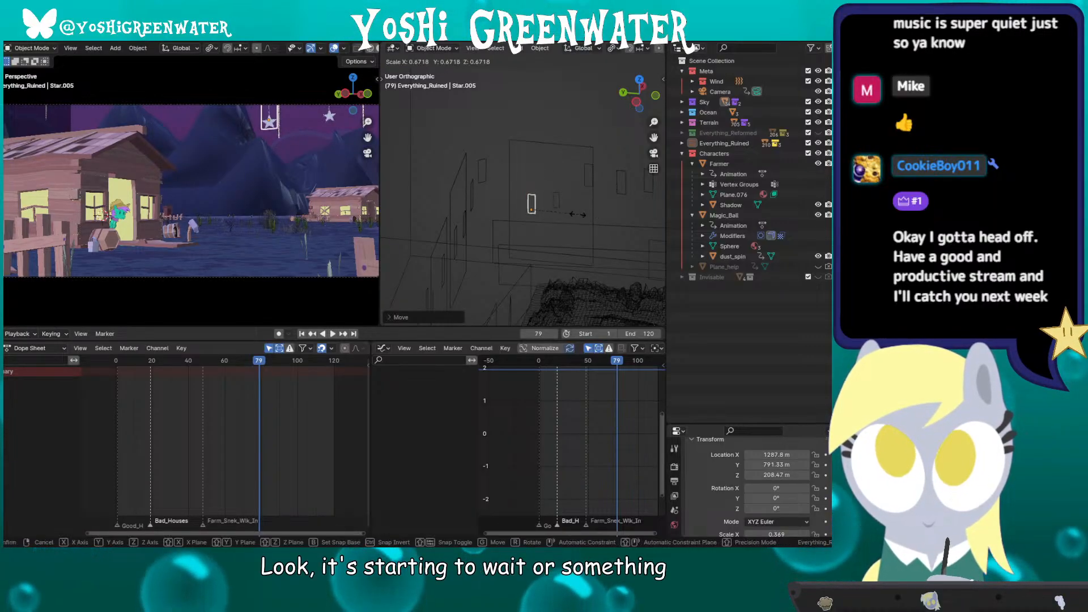
left_click(559, 216)
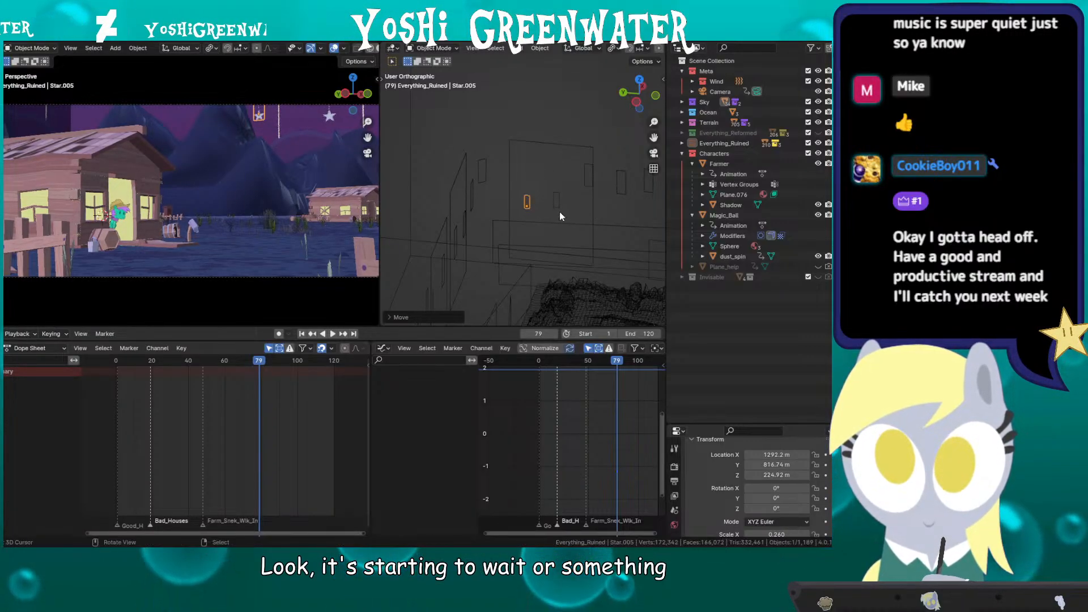
key("g")
left_click(581, 212)
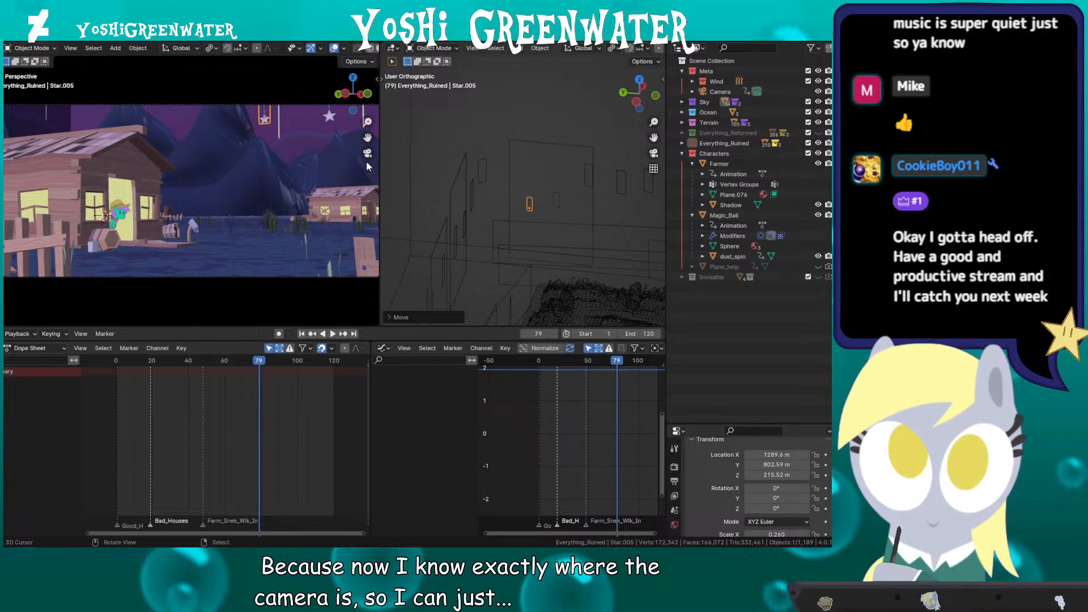
Step: Move Star.015 into the camera frame above the farmer's house, to about X 1321 m, Y 1013 m, Z 256 m
left_click(482, 171)
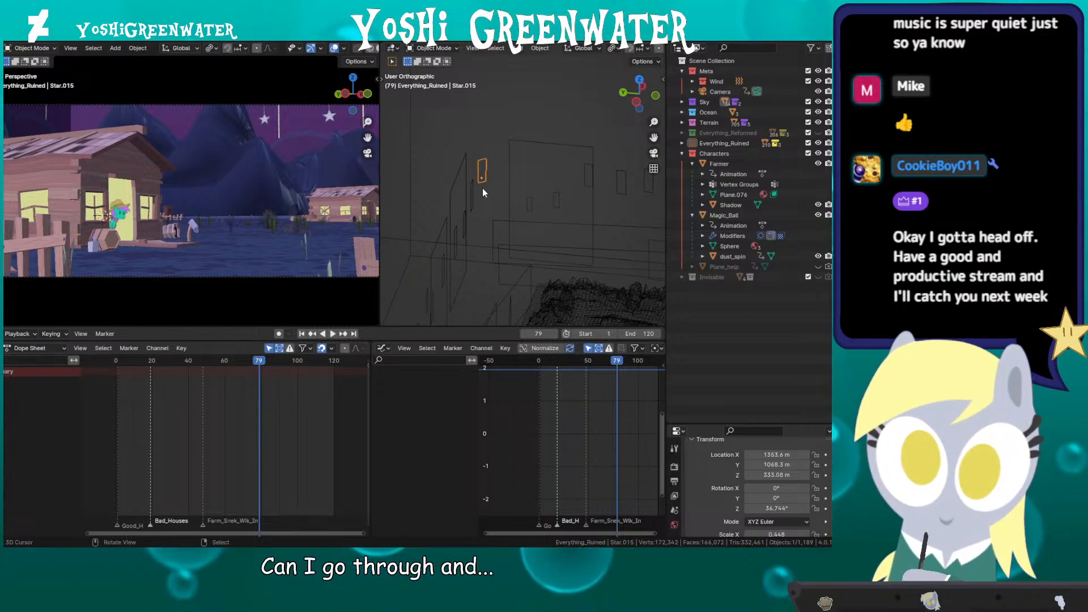
key("g")
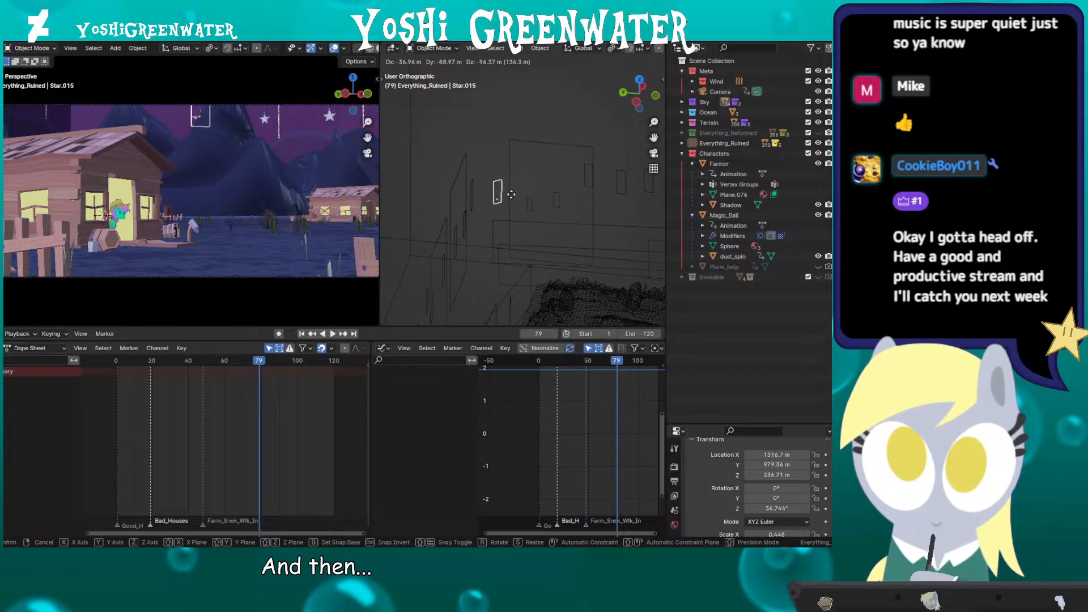
left_click(515, 201)
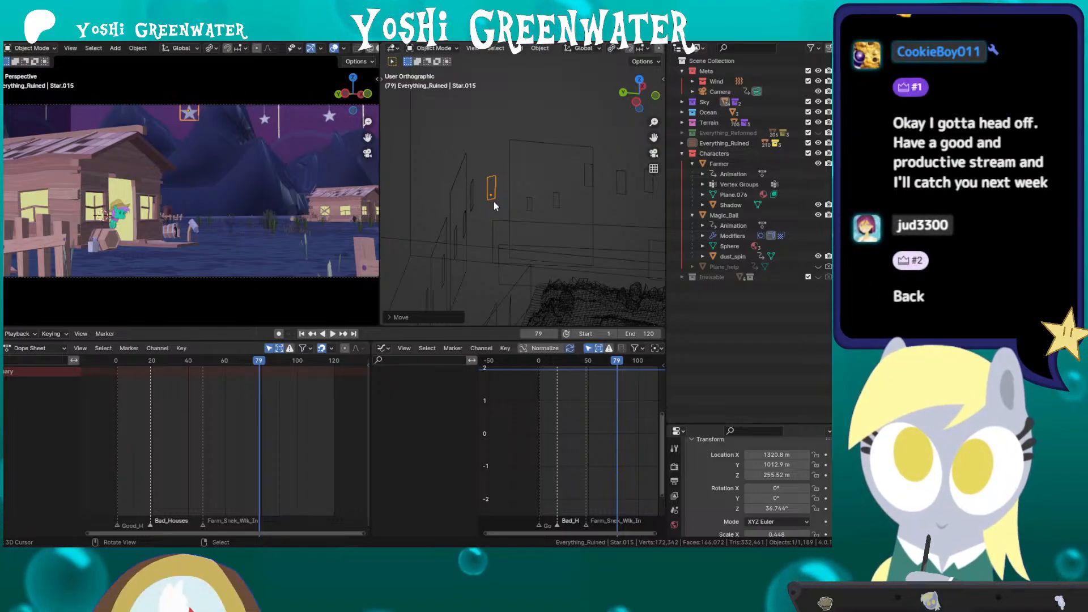
Step: Shrink Star.015 to a scale of about 0.24 and reposition it at about X 1309 m, Y 1050 m, Z 248 m
scroll(494, 202, "up", 1)
scroll(496, 200, "up", 2)
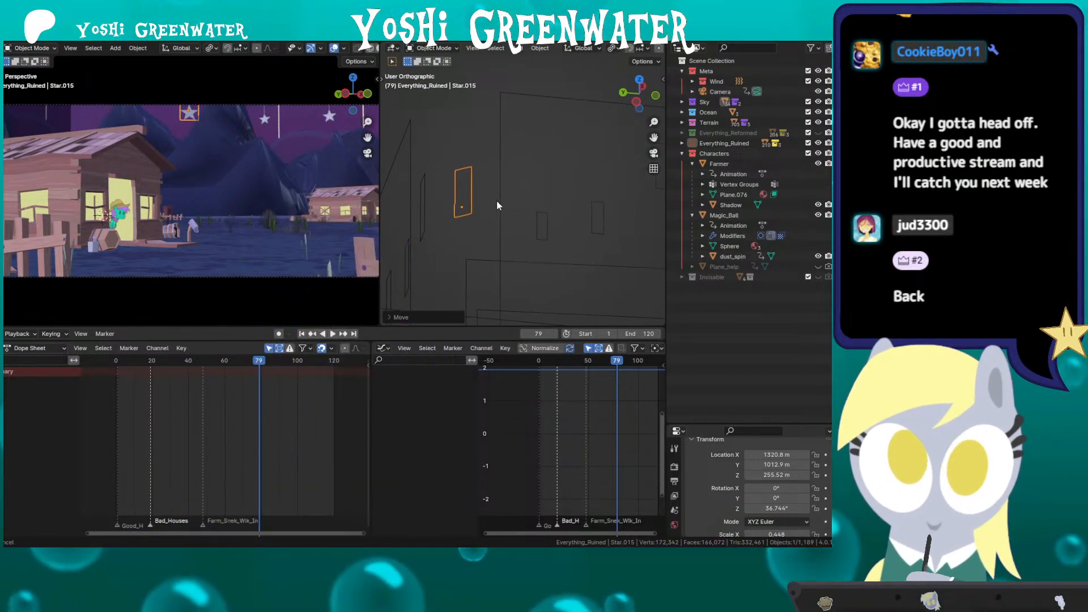
key("s")
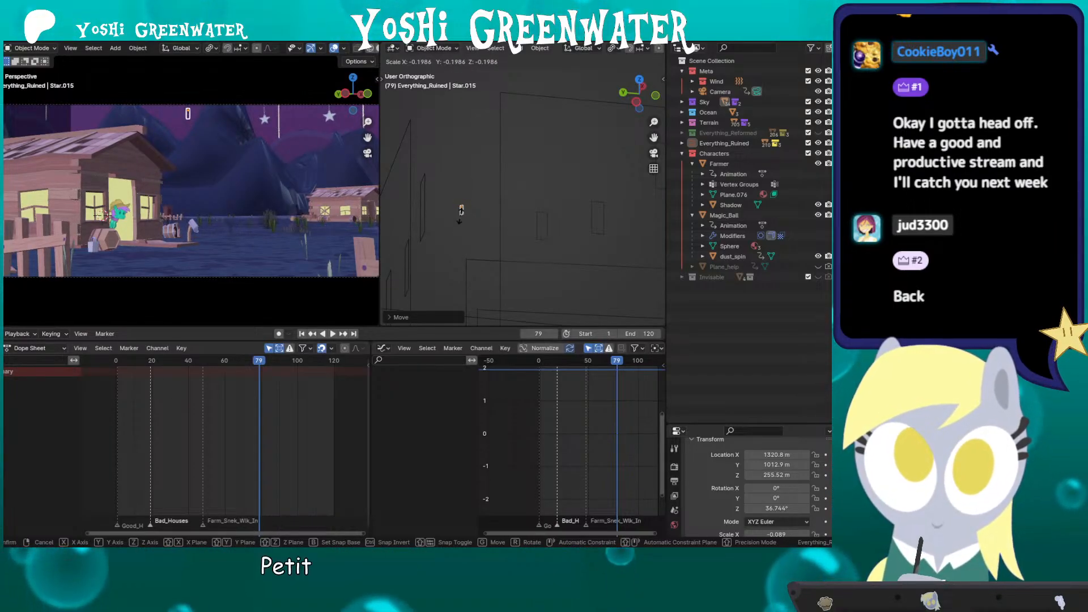
left_click(460, 216)
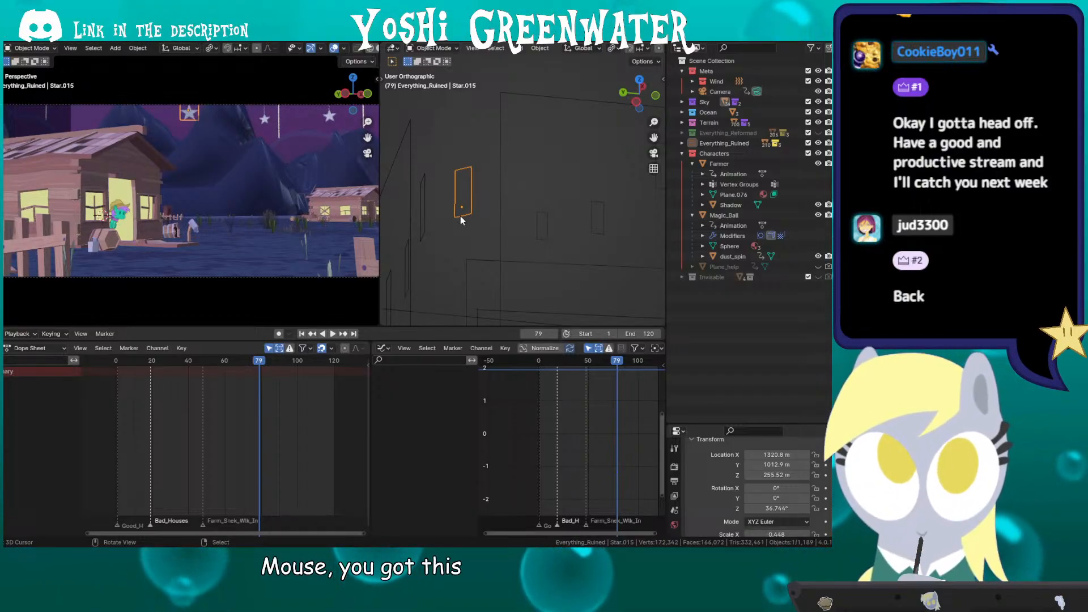
key("s")
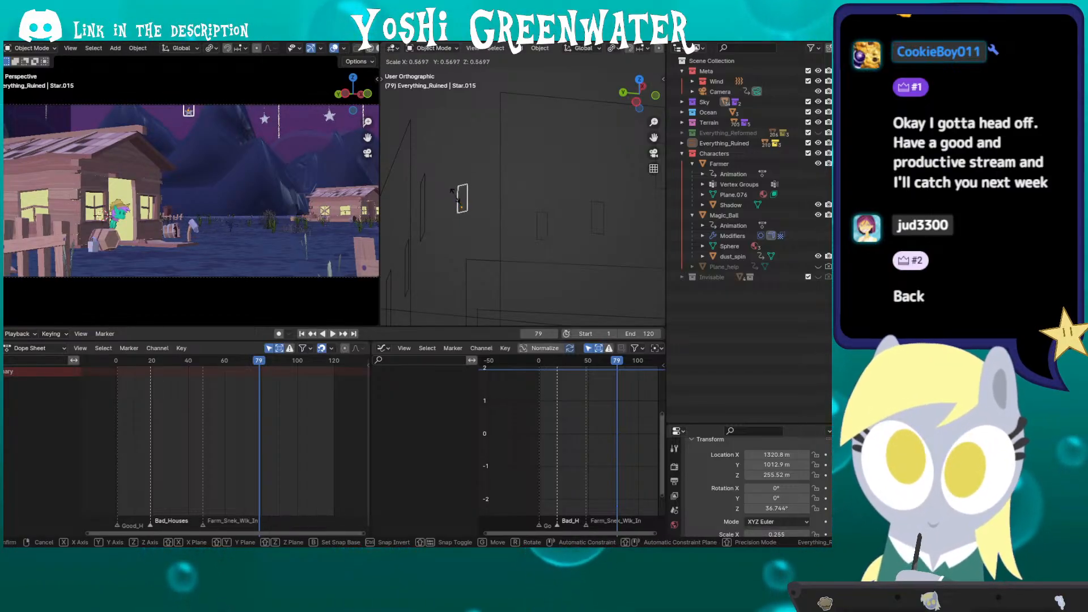
left_click(455, 197)
key("g")
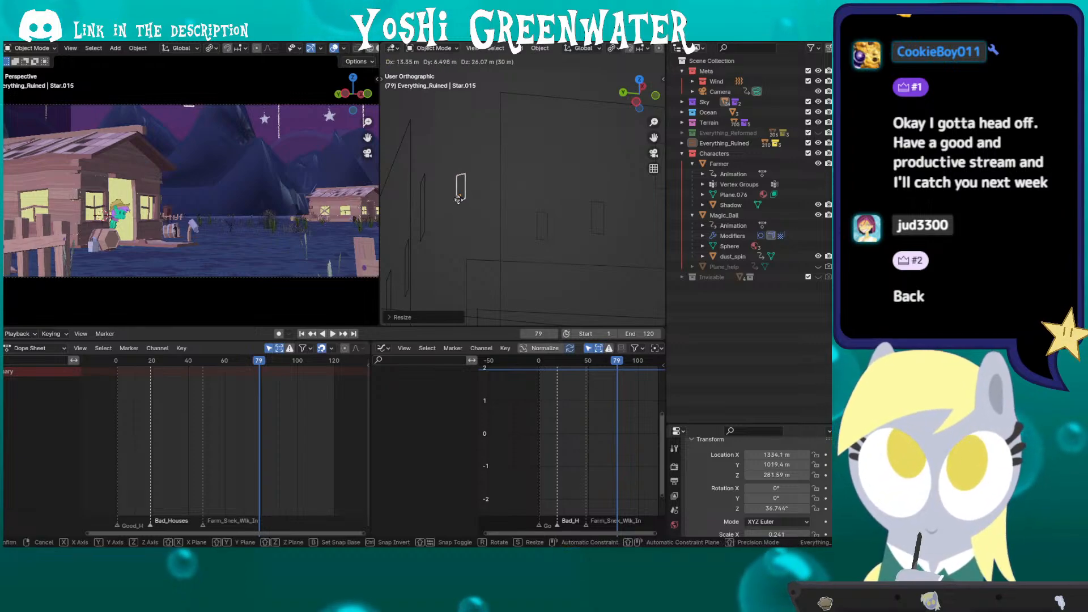
left_click(445, 214)
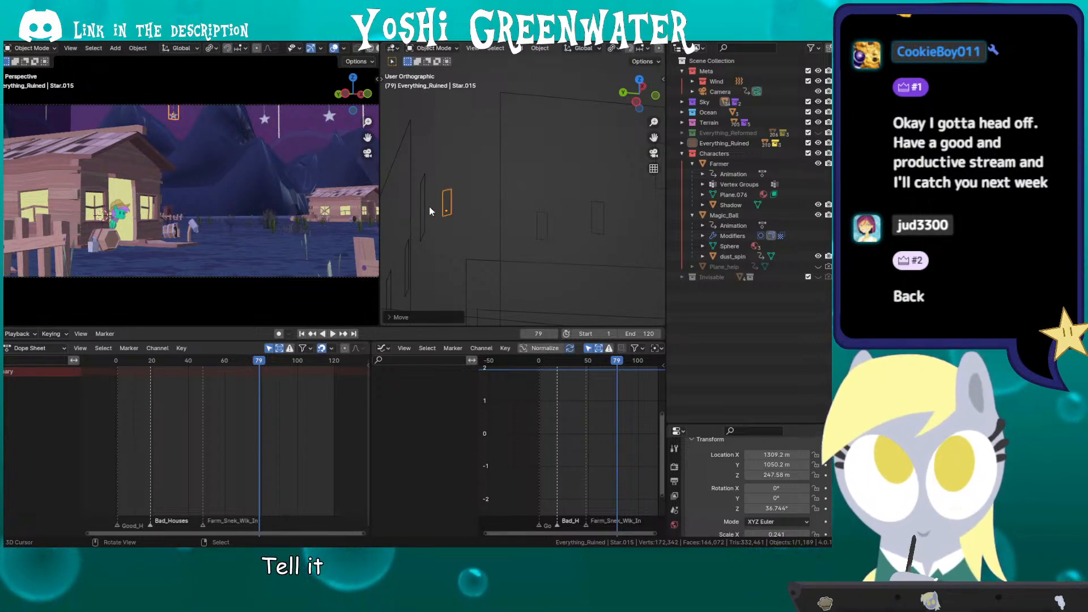
Step: Deselect the star, save the scene and render frame 79 to examine the whole image
left_click(429, 205)
key("ctrl+s")
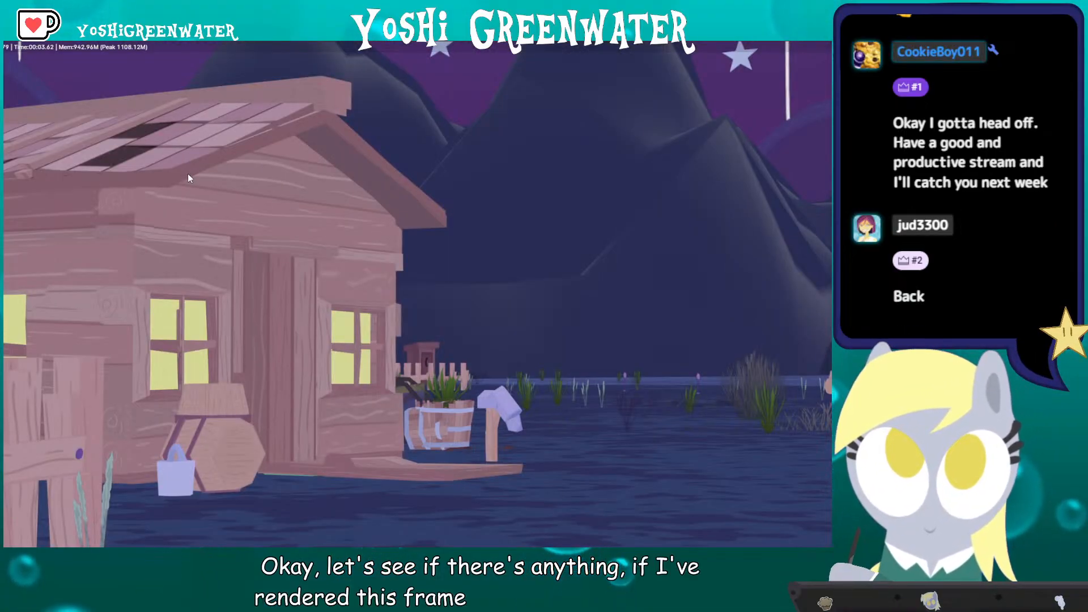
key("Home")
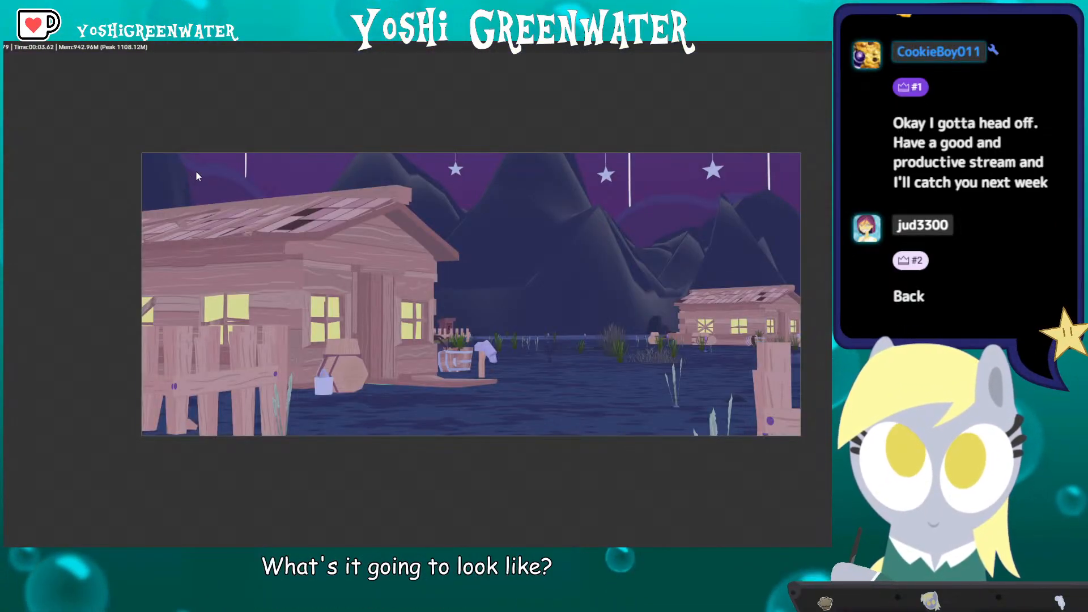
middle_click_drag(194, 171, 191, 169)
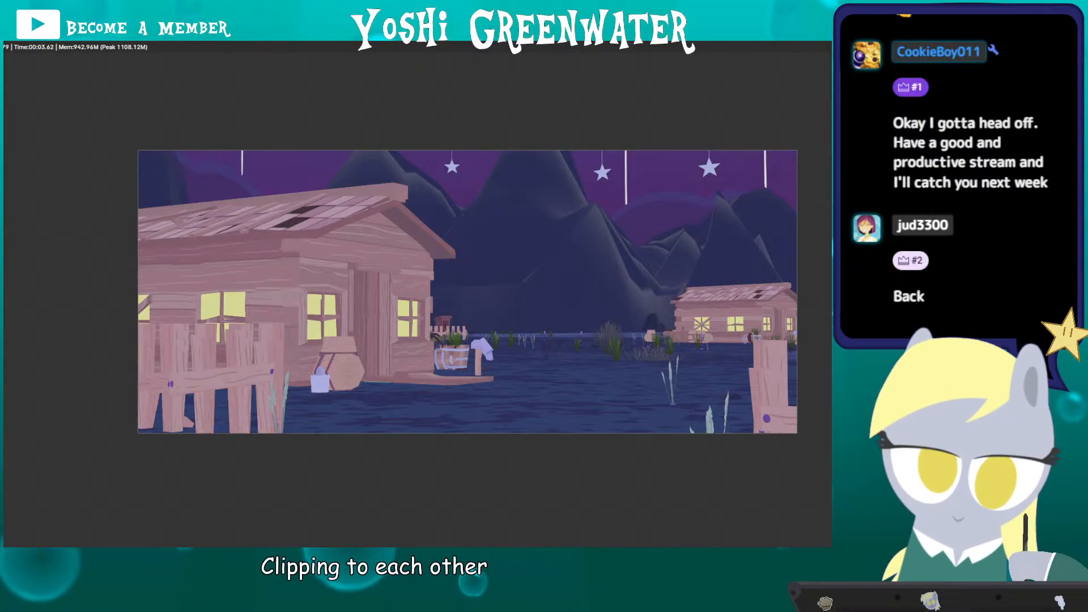
key("Escape")
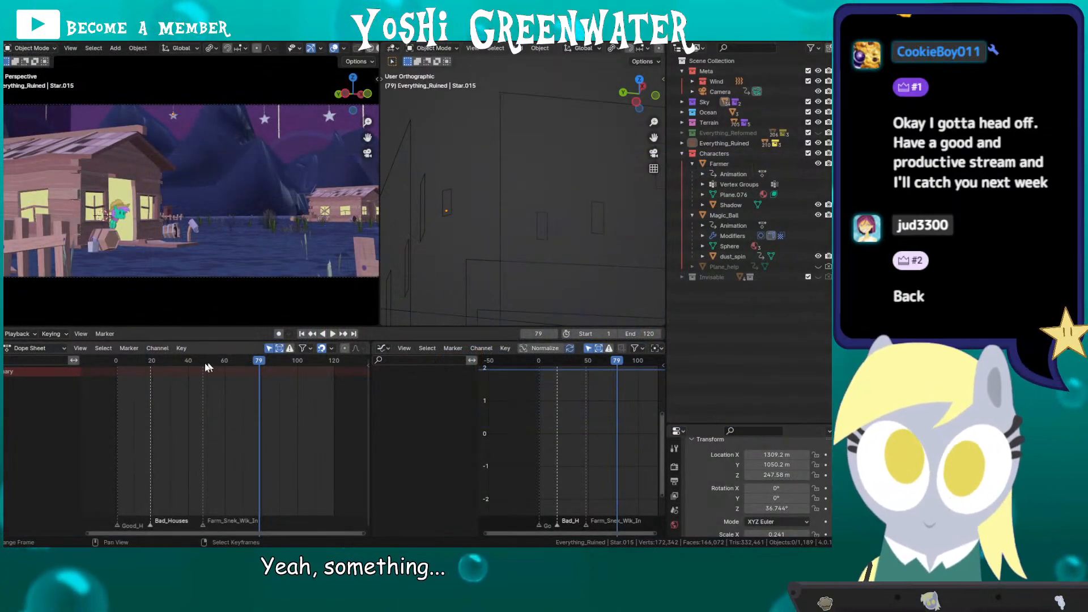
Step: Scrub to frame 76 and render it to check the houses and the rearranged stars
left_click_drag(187, 364, 254, 360)
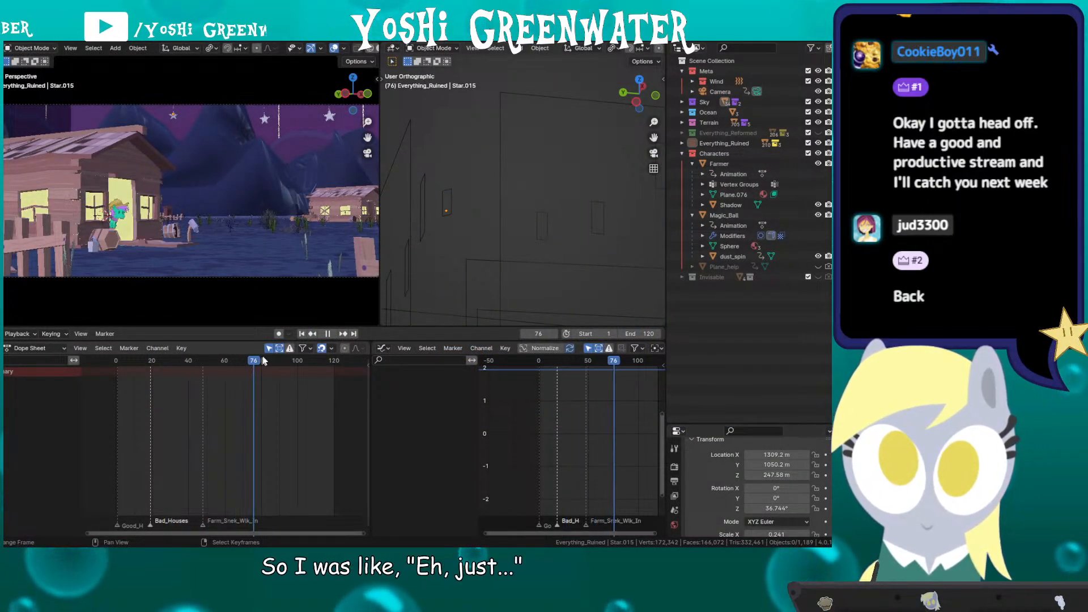
left_click(714, 144)
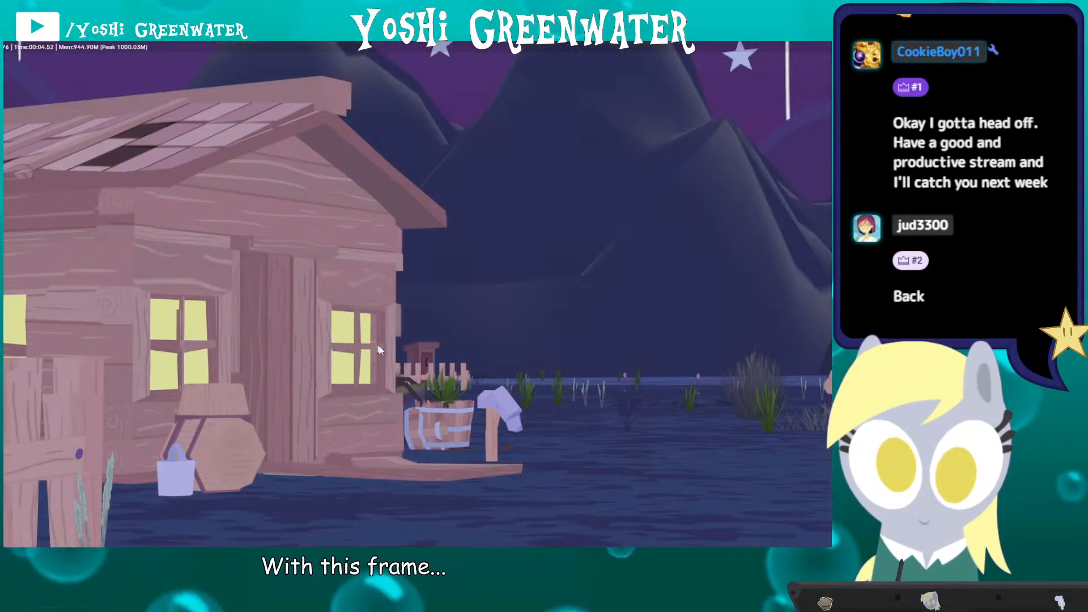
scroll(380, 346, "down", 2)
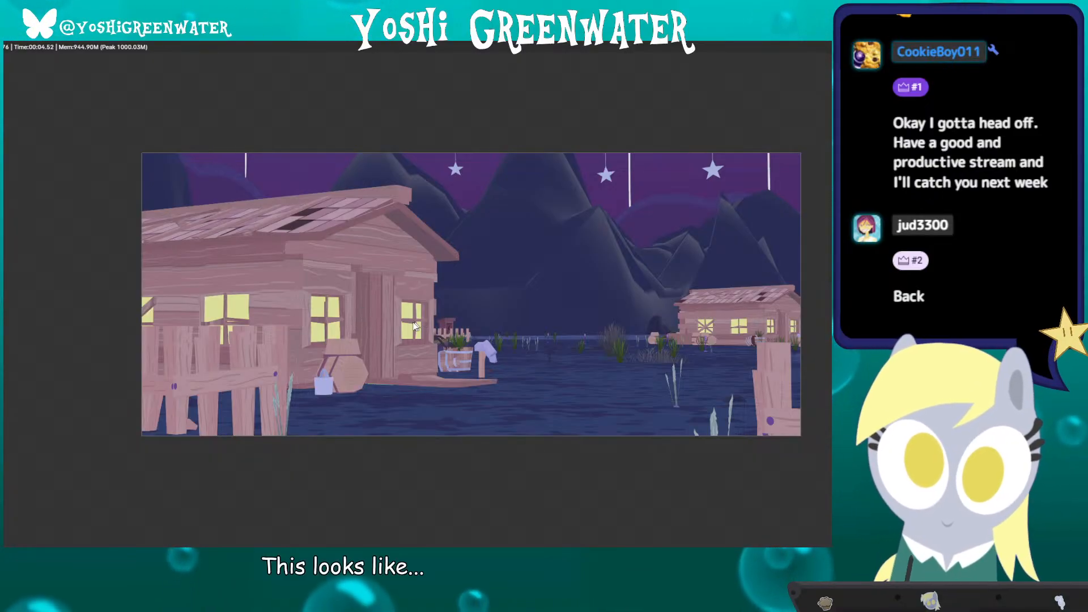
key("Escape")
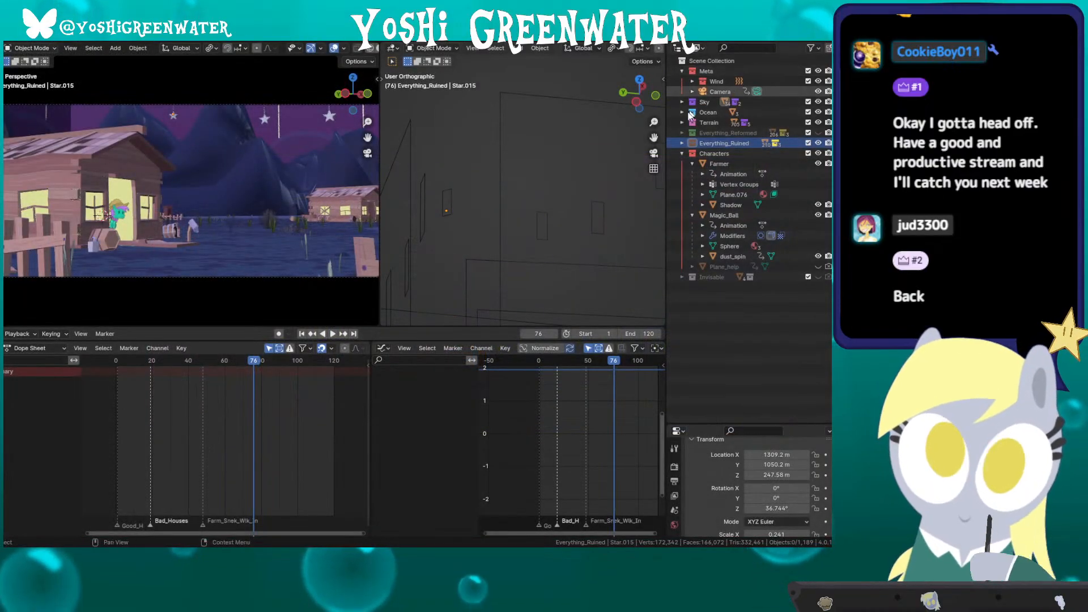
Step: Disable the Everything_Reformed collection in renders and render frame 76 again
left_click(682, 143)
left_click(681, 143)
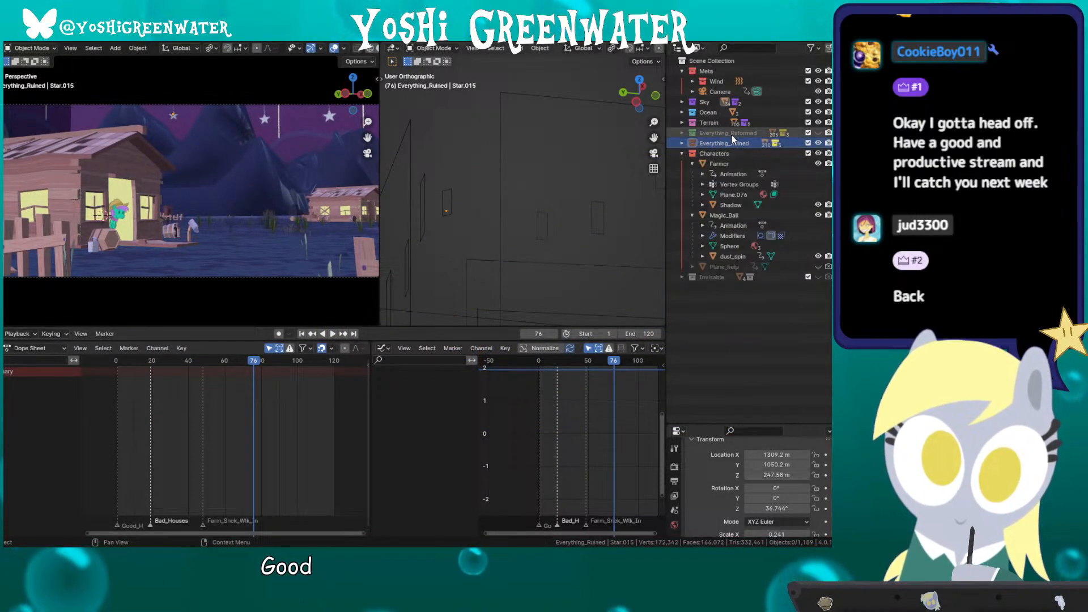
left_click(765, 134)
left_click(808, 133)
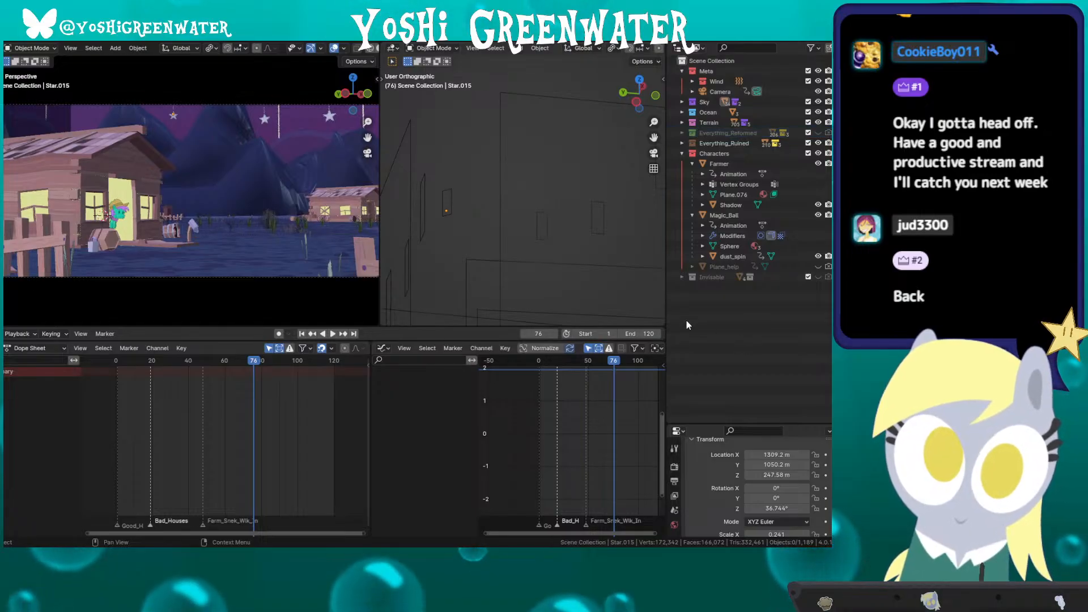
left_click(681, 153)
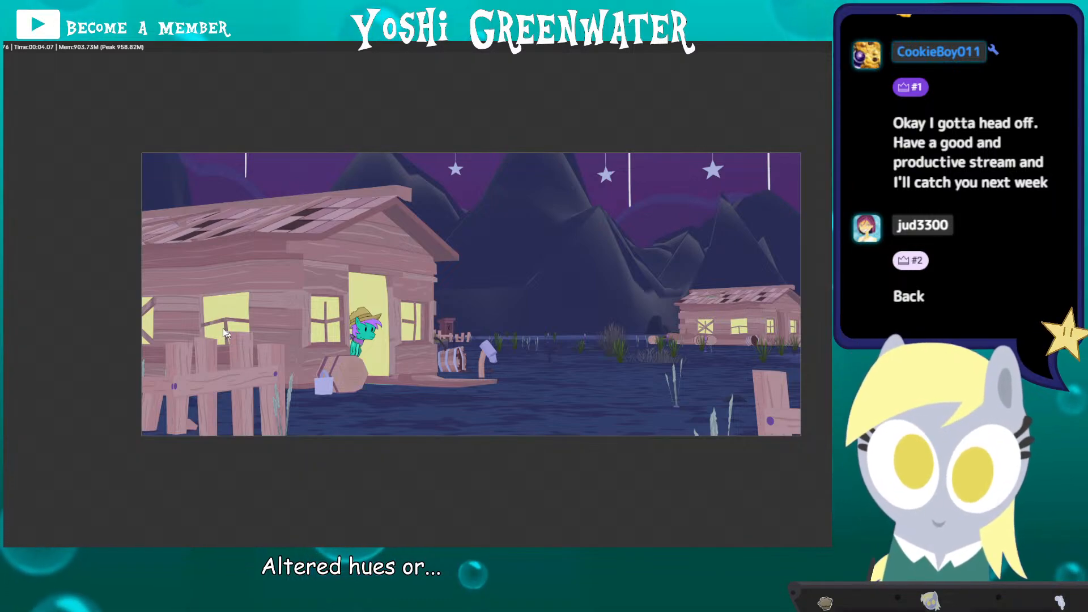
Step: Close the render, select the scene camera, enable its Depth of Field and reveal the focus and aperture settings
key("Escape")
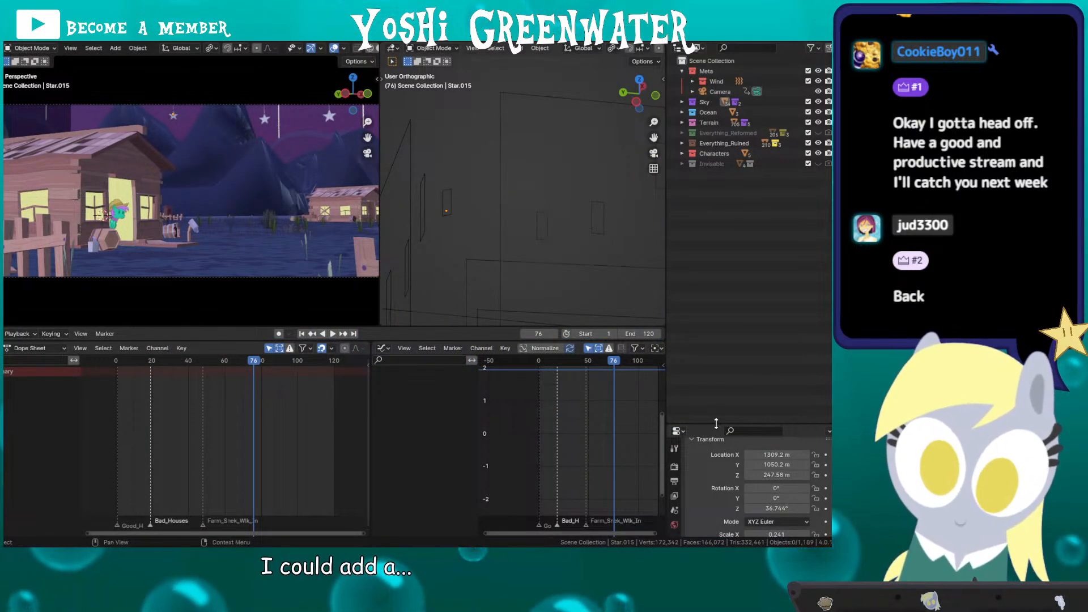
left_click_drag(723, 424, 709, 184)
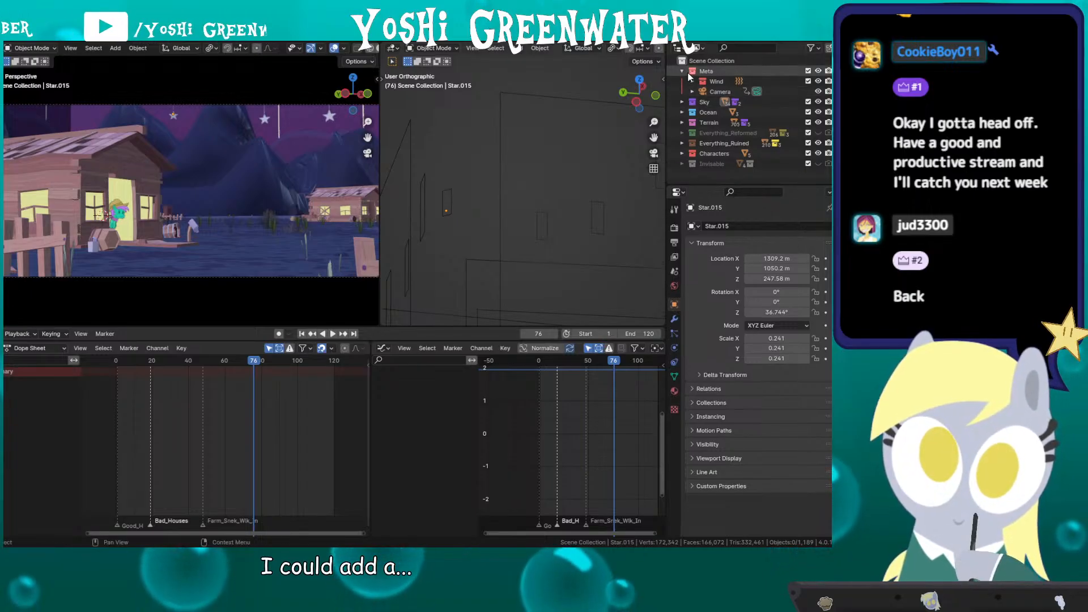
left_click(712, 91)
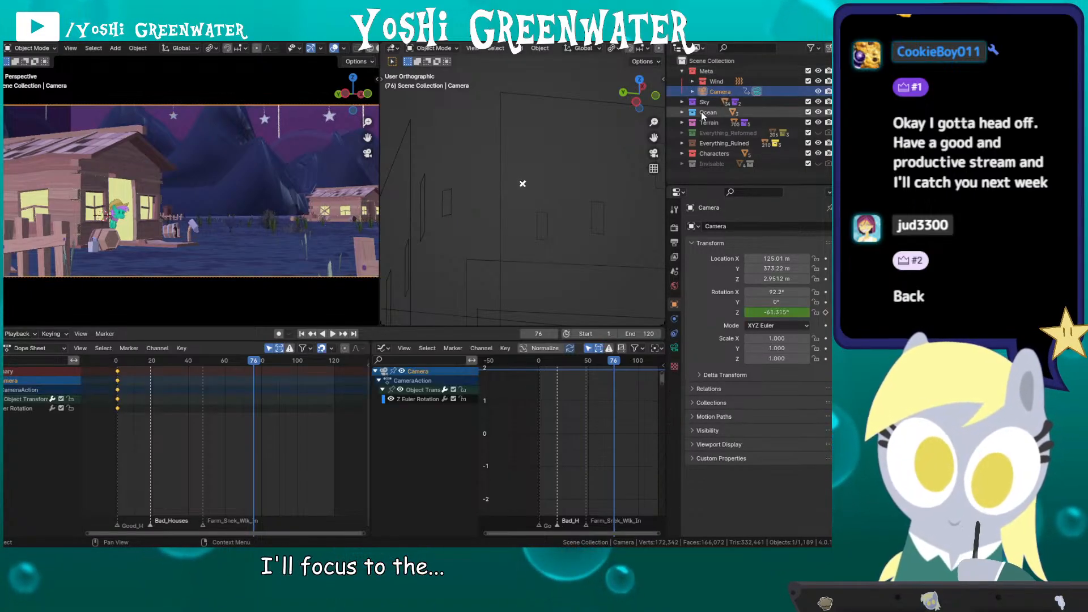
left_click(674, 347)
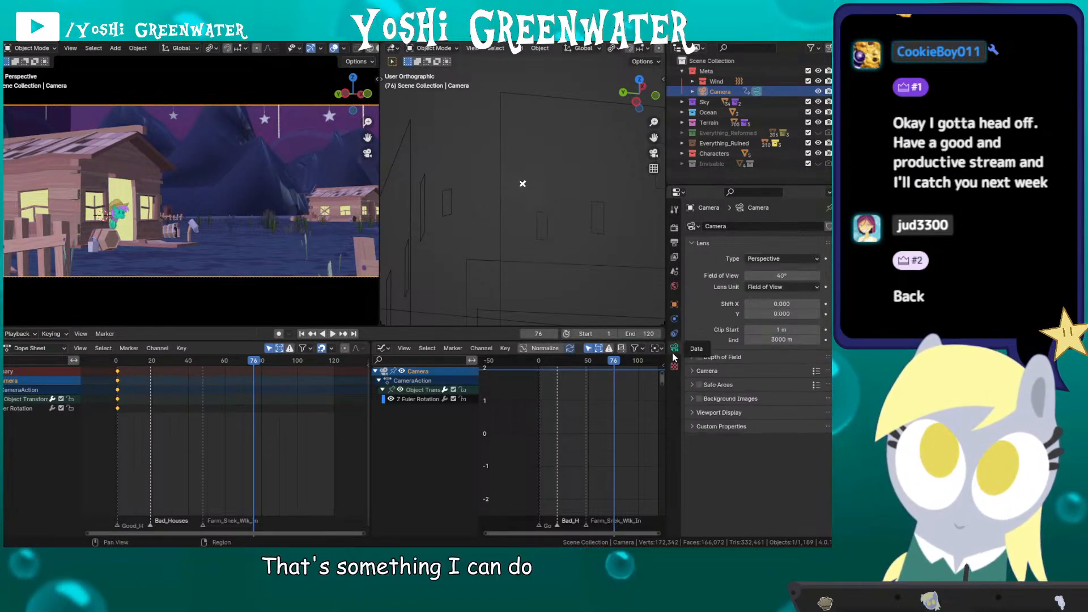
left_click(698, 357)
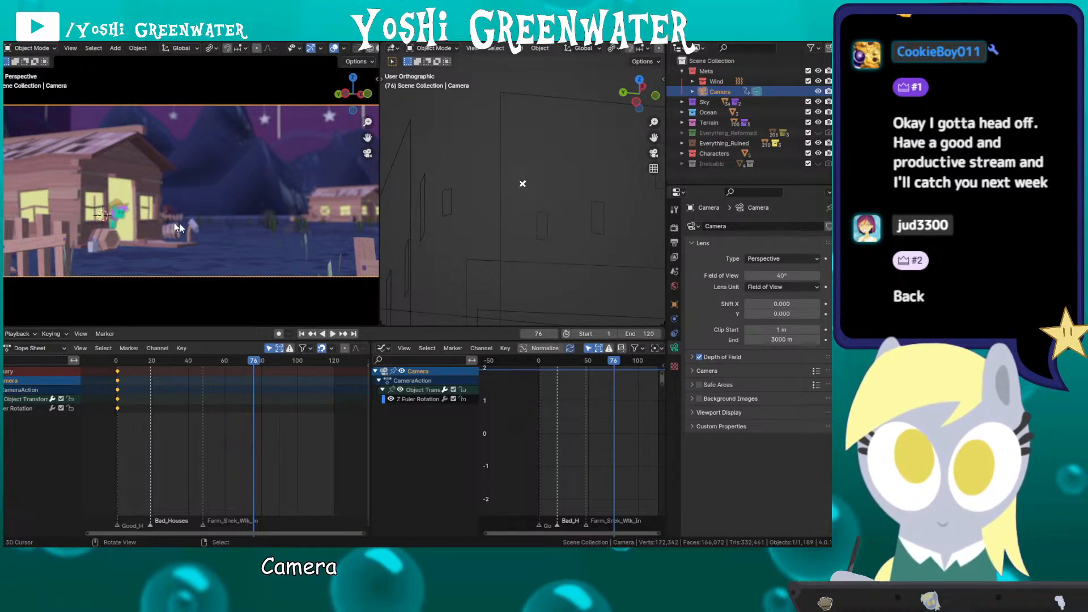
left_click(692, 357)
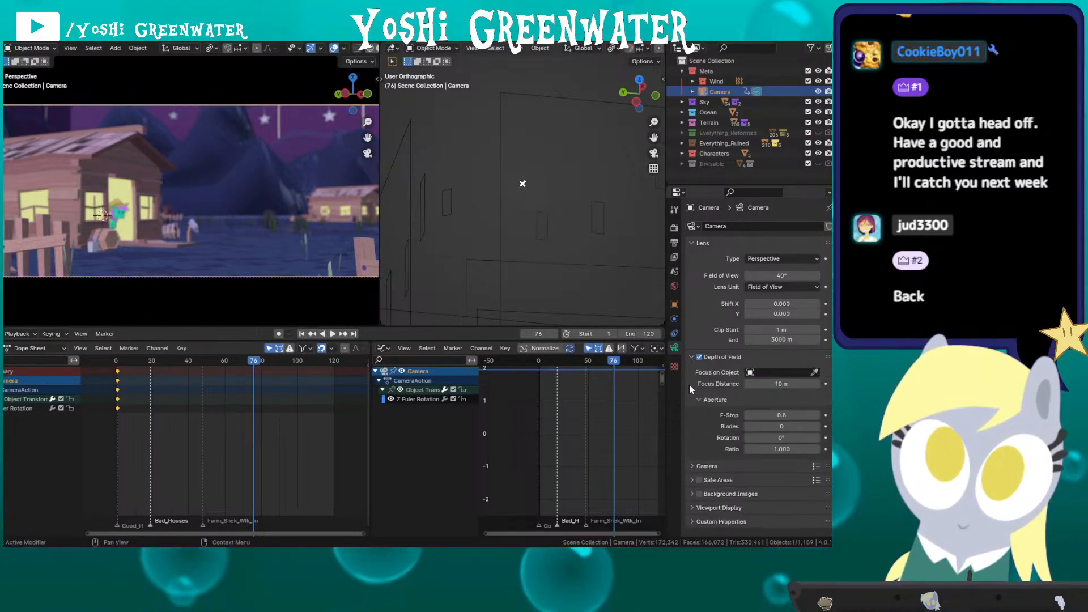
left_click(804, 372)
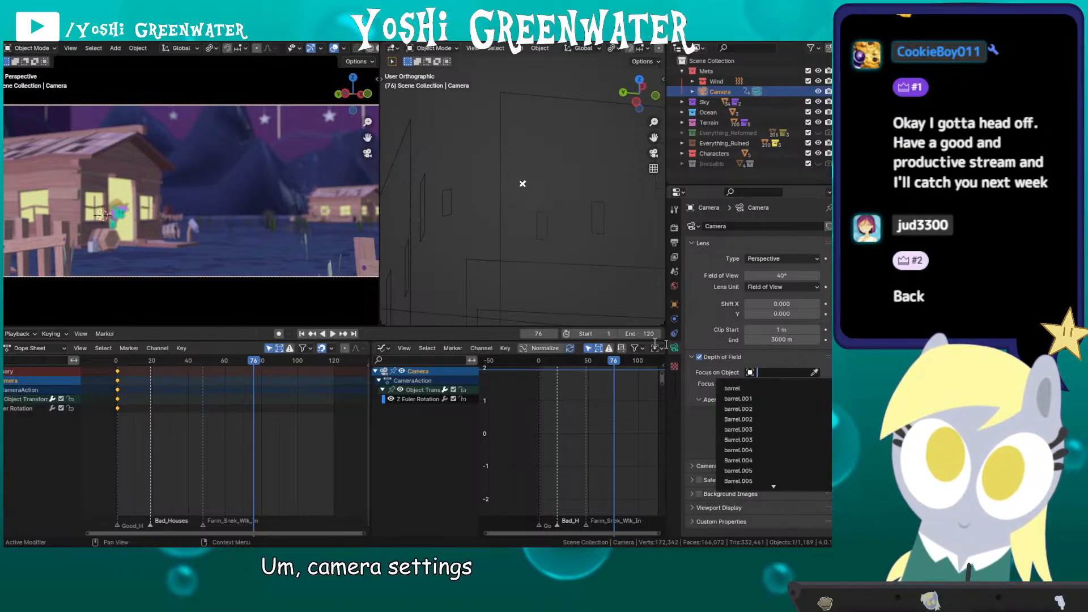
left_click(721, 363)
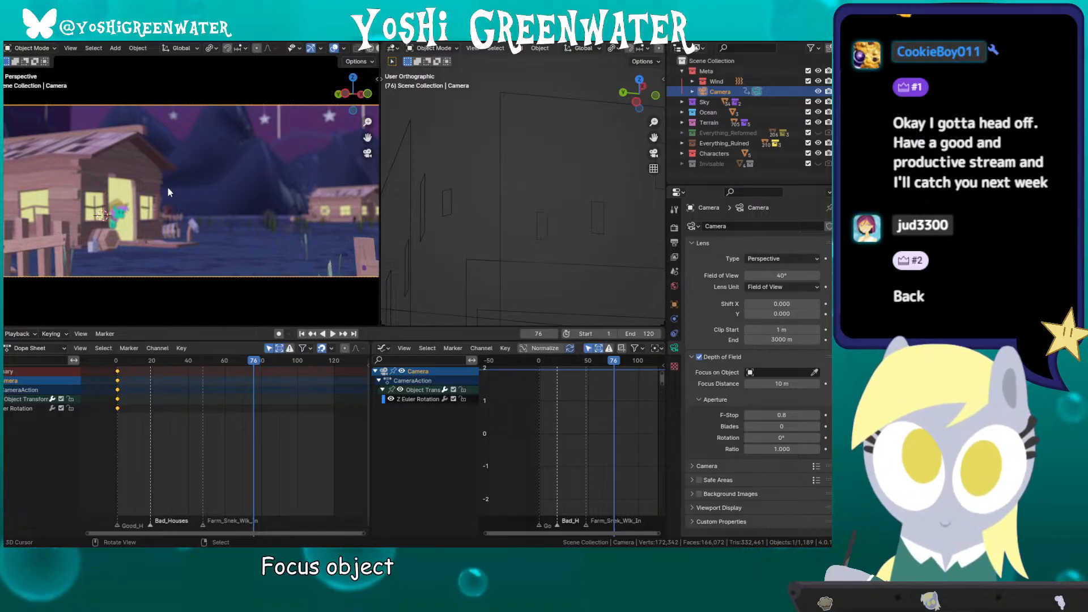
Step: Widen the camera viewport and raise the camera's focus distance to 29 m
left_click_drag(795, 384, 494, 378)
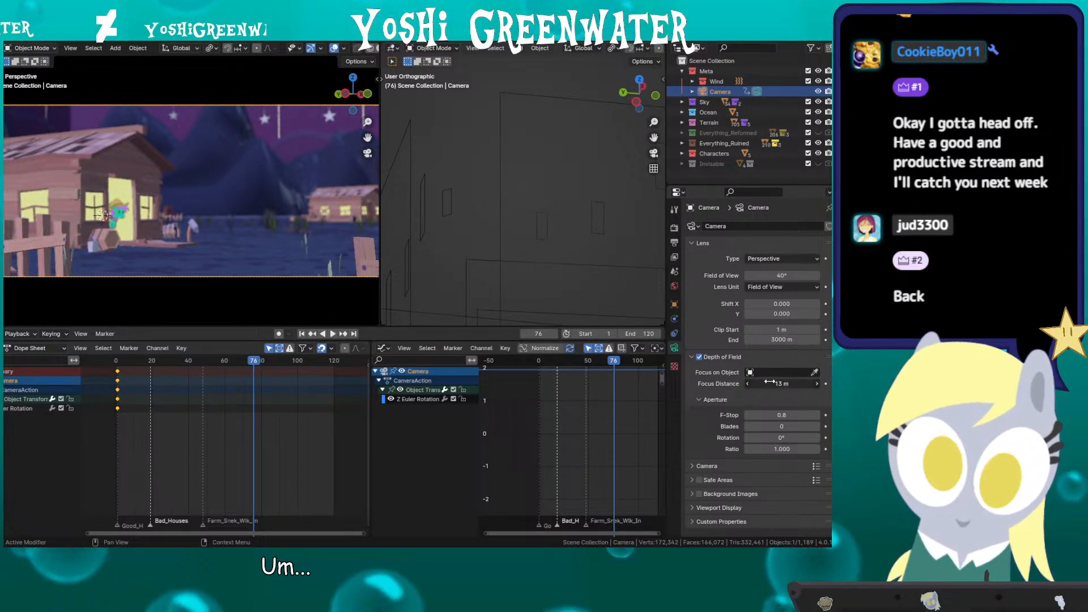
mouse_move(774, 381)
left_mouse_down()
mouse_move(827, 382)
mouse_move(778, 383)
left_mouse_up()
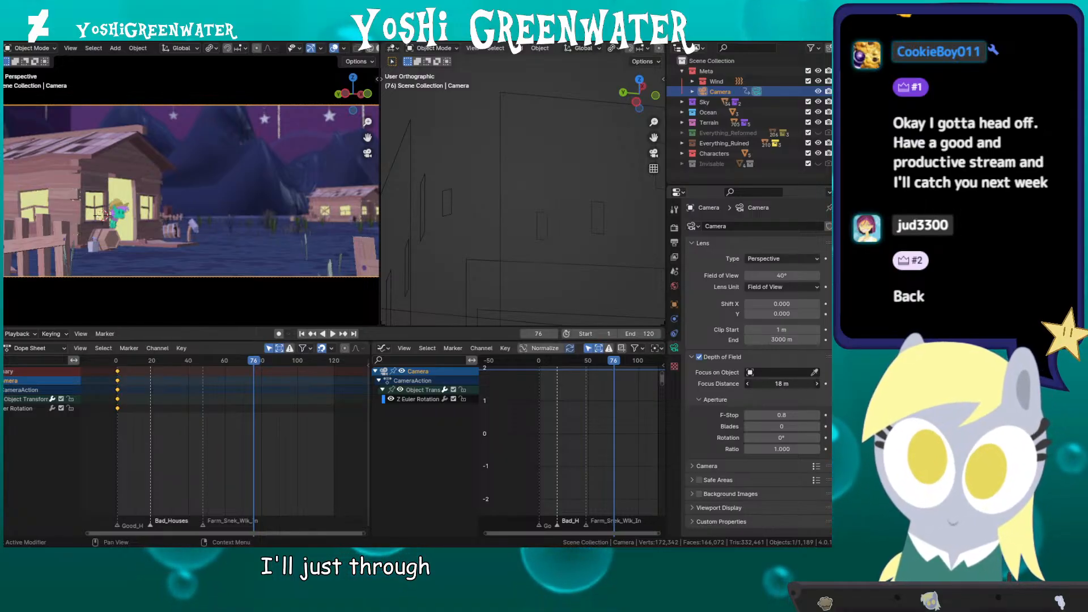
left_click_drag(380, 187, 596, 186)
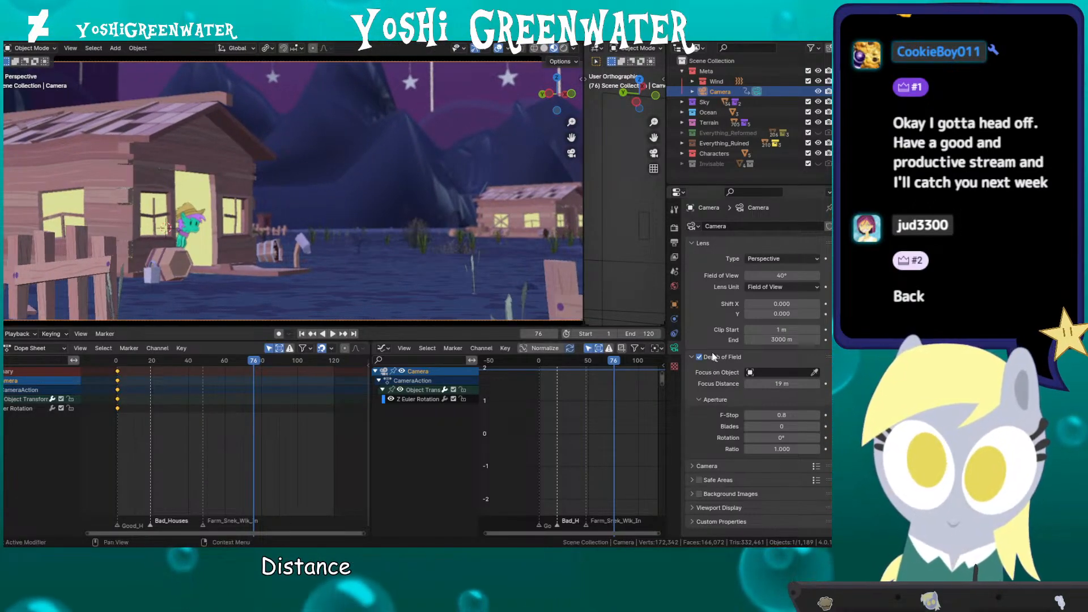
left_click_drag(768, 381, 817, 383)
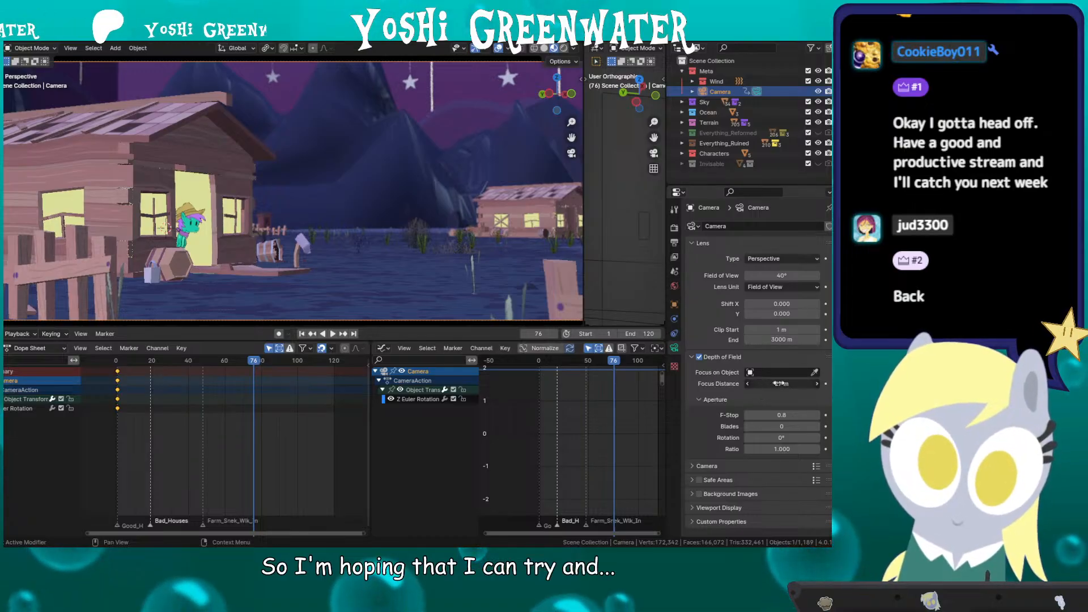
left_click(818, 383)
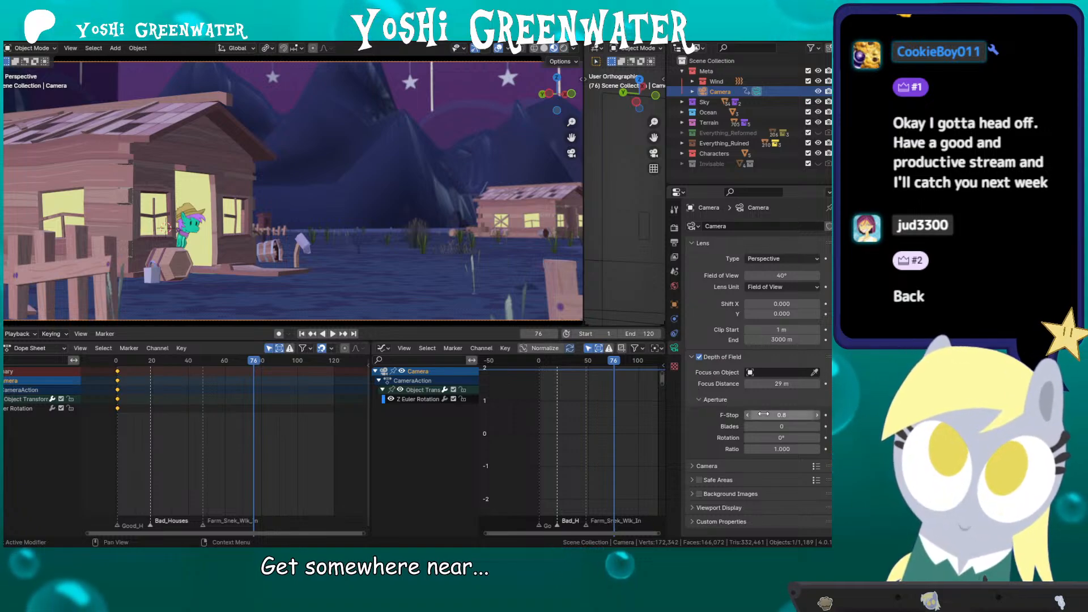
Step: Lower the camera's F-Stop to 0.1 to exaggerate the blur and set the focus distance to 40 m
left_click_drag(763, 415, 747, 414)
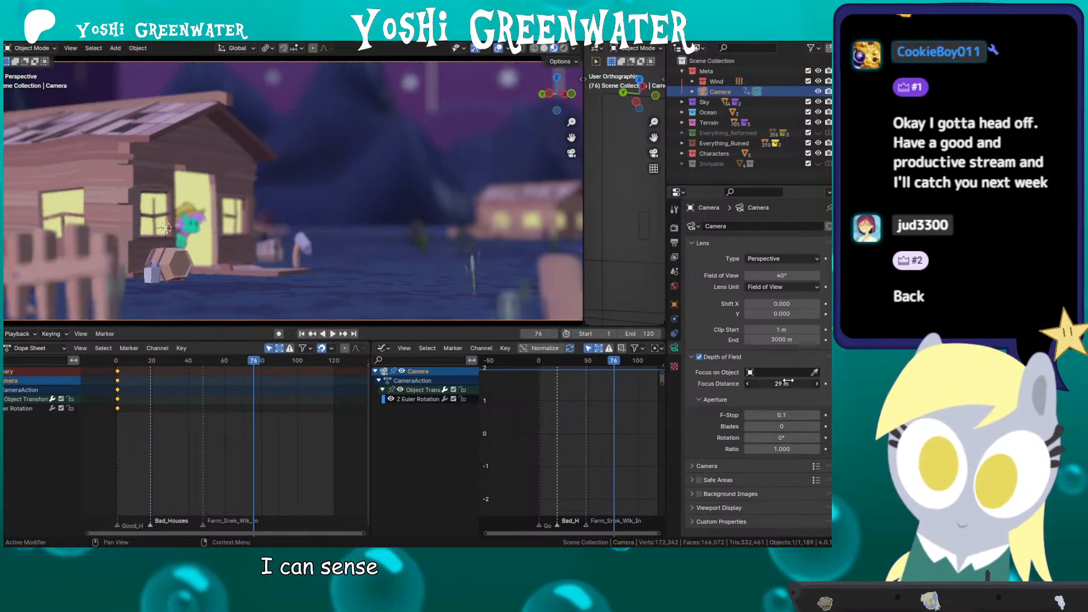
left_click_drag(787, 383, 796, 383)
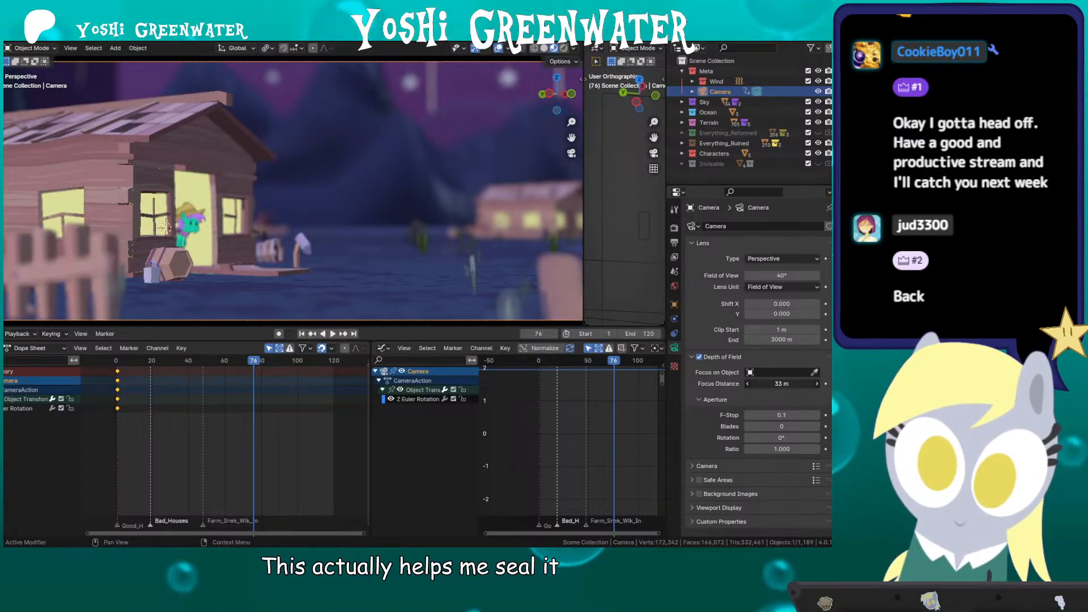
left_click_drag(784, 384, 783, 384)
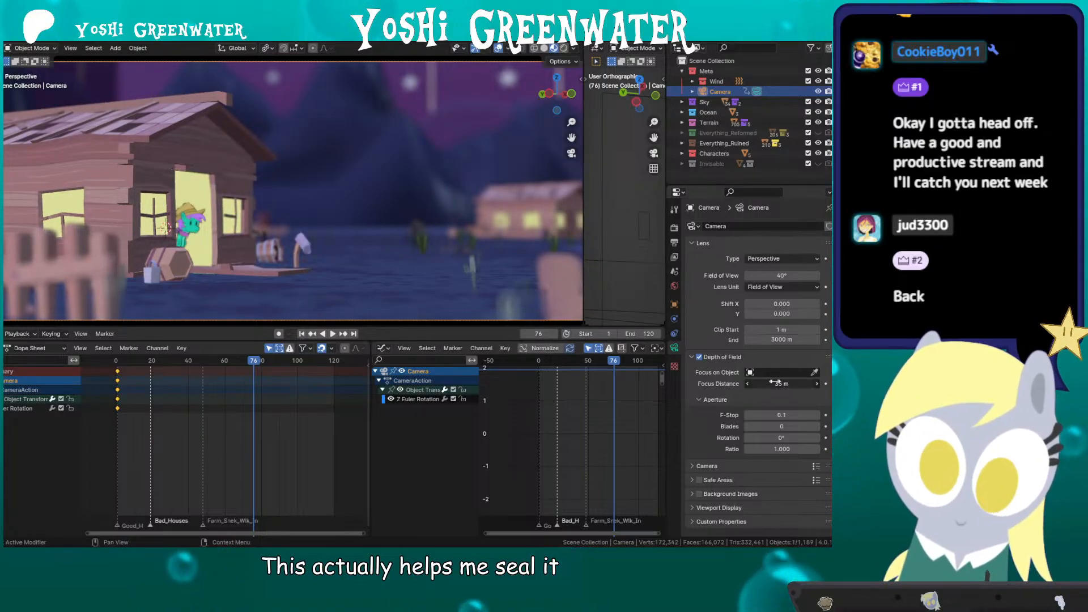
left_click(817, 384)
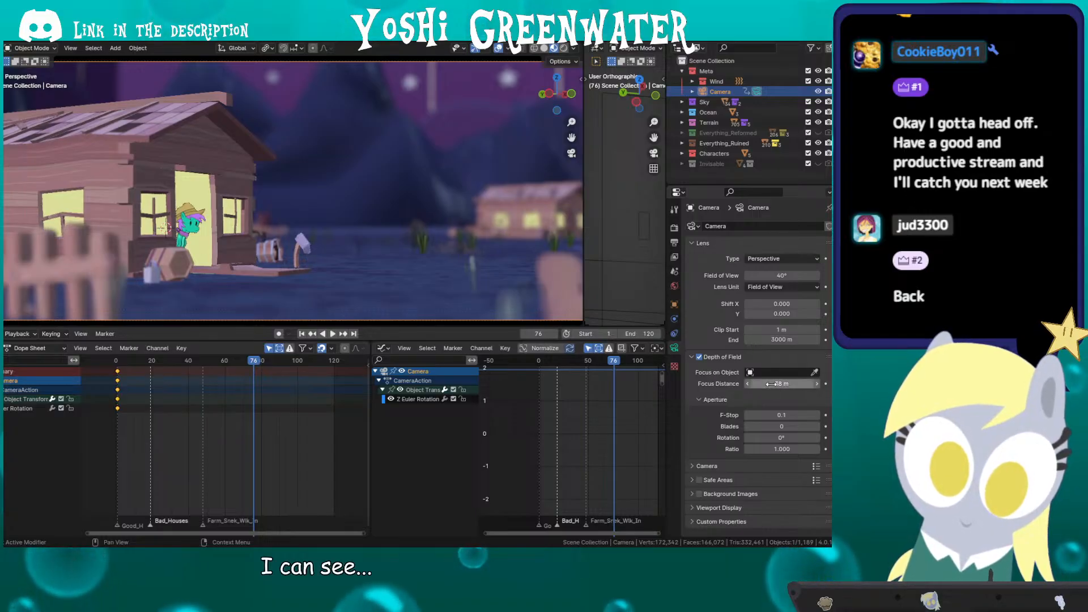
left_click_drag(772, 384, 783, 384)
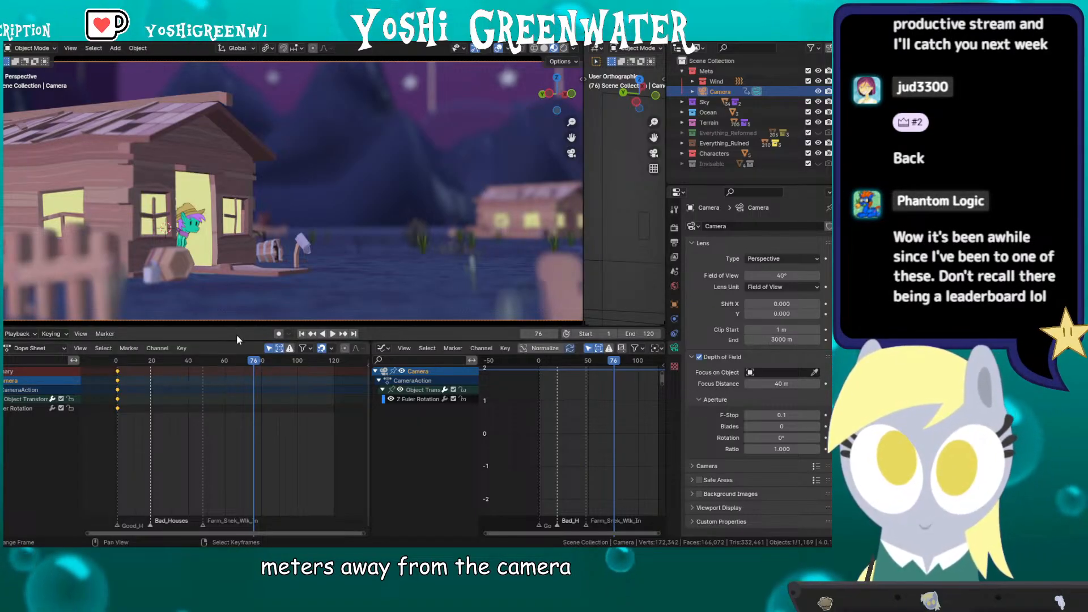
Step: Make the camera viewport taller and soften the depth-of-field blur by setting the F-Stop to 0.5
mouse_move(238, 341)
left_mouse_down()
mouse_move(242, 379)
mouse_move(235, 335)
mouse_move(238, 352)
left_mouse_up()
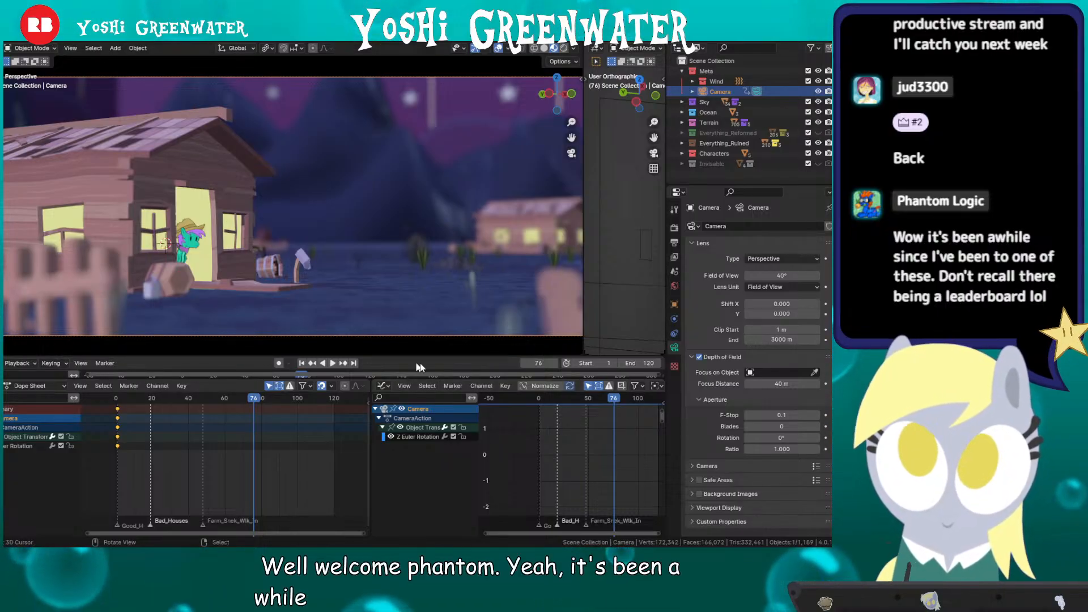
left_click_drag(383, 358, 384, 367)
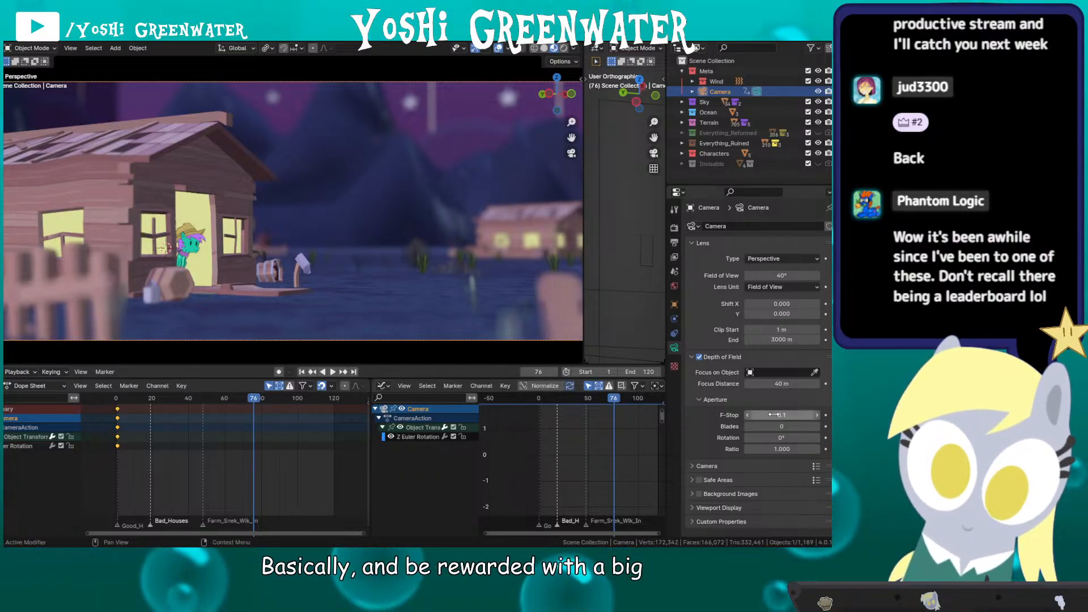
left_click_drag(770, 414, 771, 410)
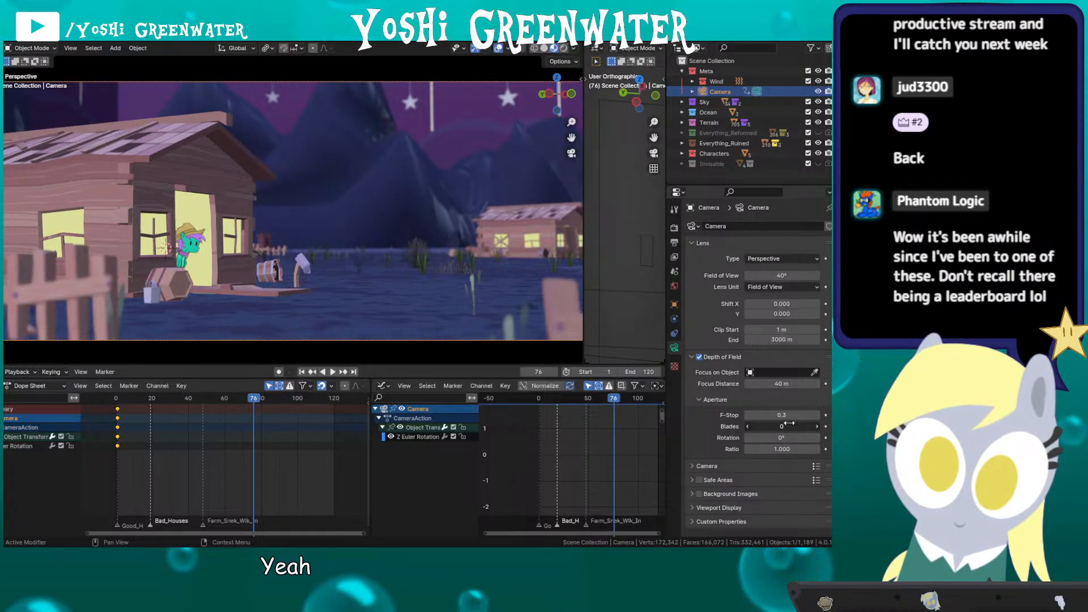
left_click_drag(789, 423, 805, 407)
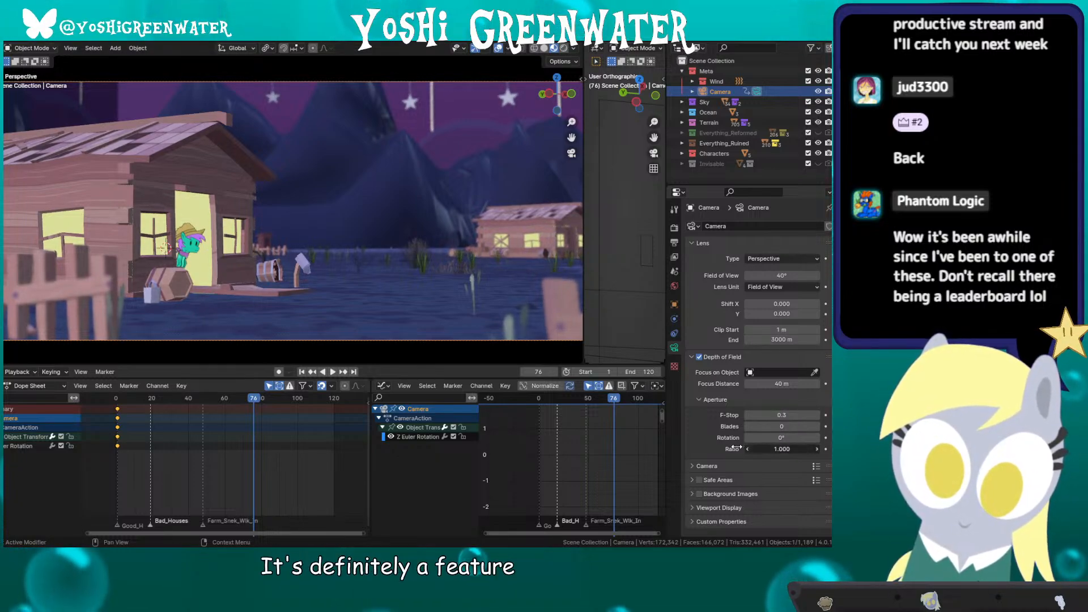
left_click_drag(820, 440, 692, 429)
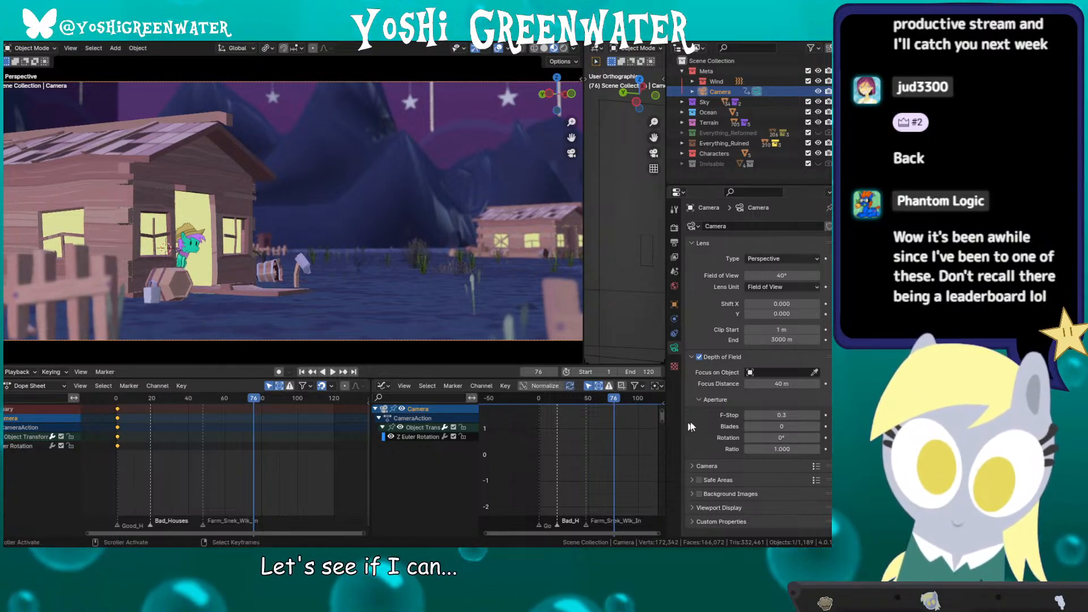
left_click_drag(775, 415, 769, 415)
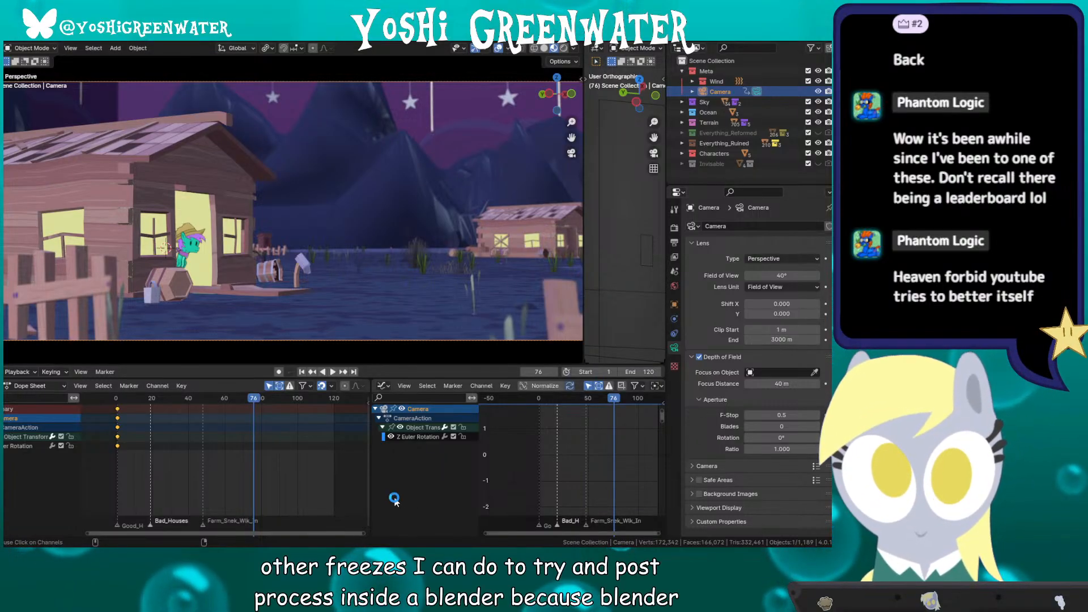
Step: Save the scene, render frame 76 to check the depth of field, close the render and save again
key("ctrl+s")
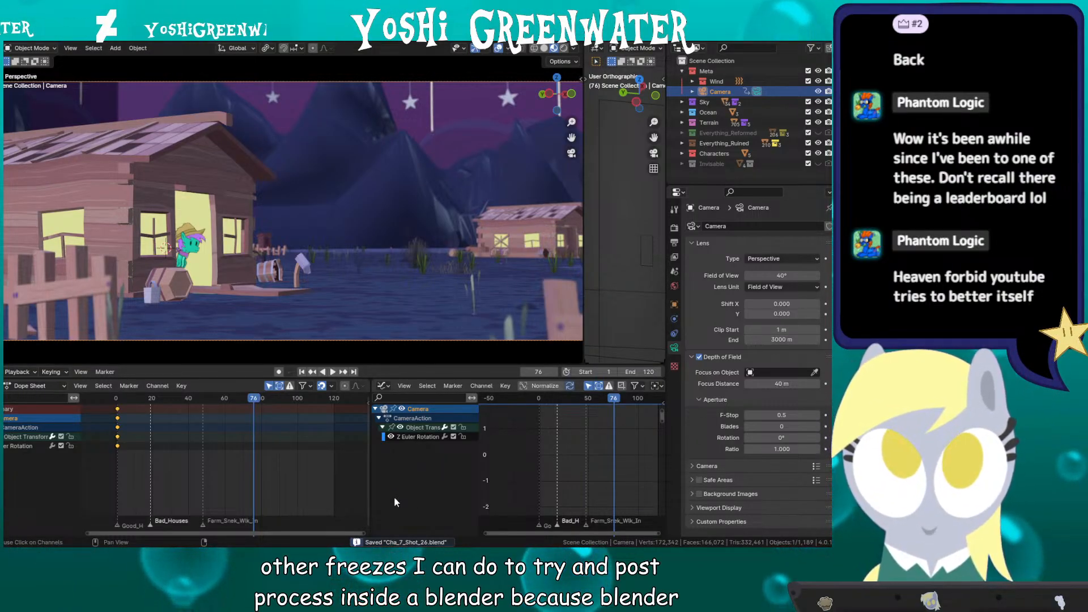
key("F12")
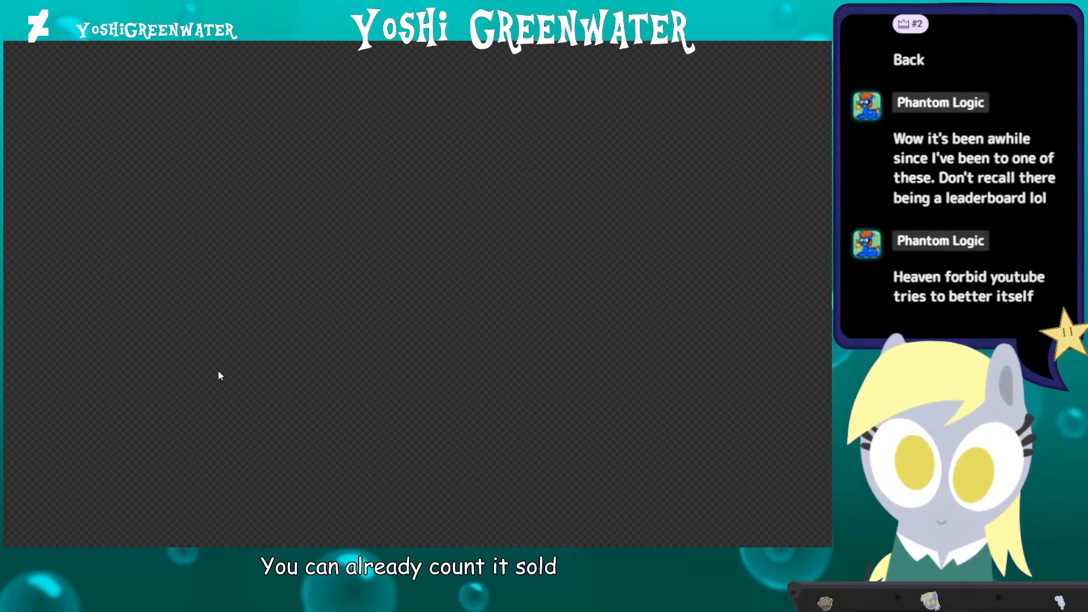
scroll(218, 369, "down", 3)
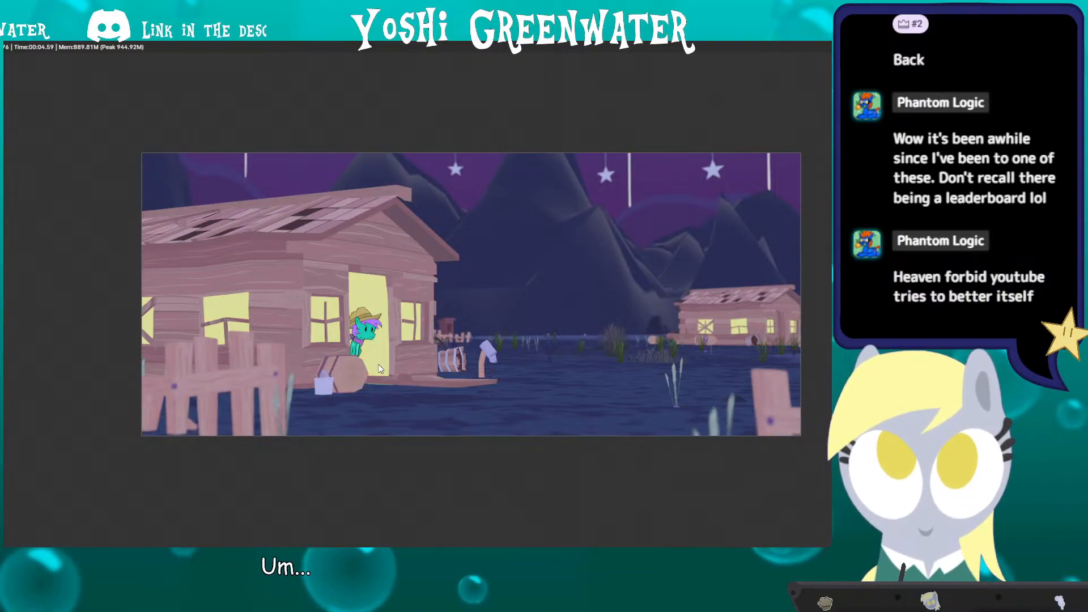
key("Escape")
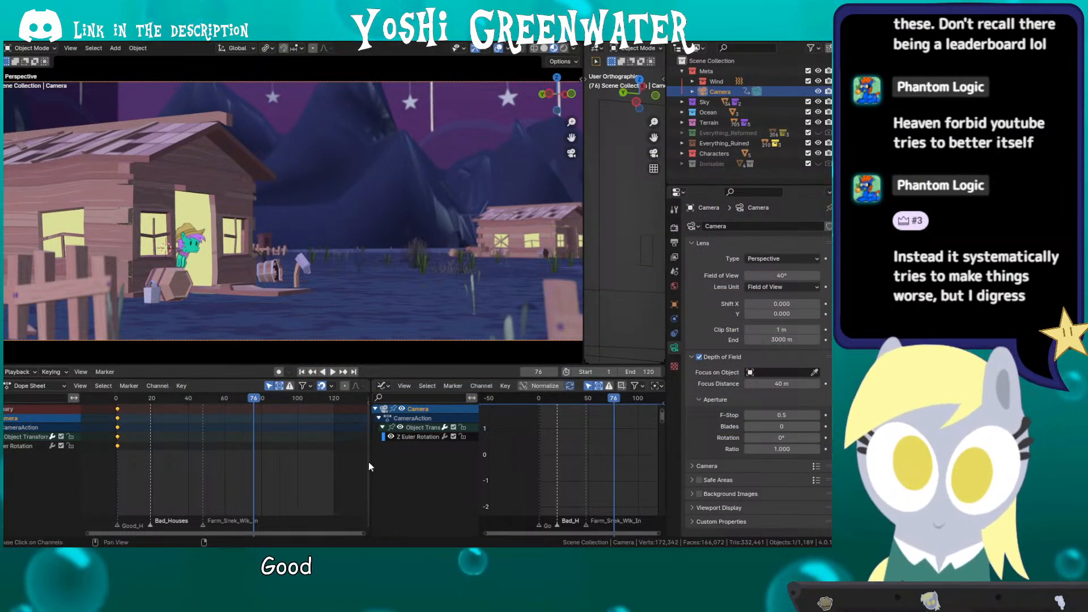
key("ctrl+s")
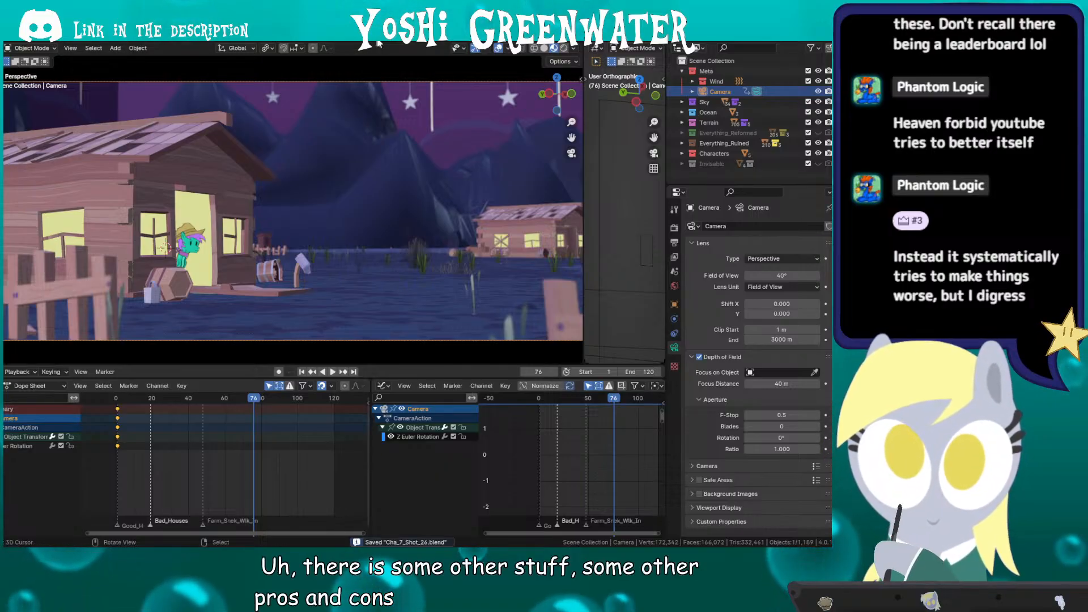
Step: Look through the existing workspaces and add a VFX Compositing workspace to the file
left_click(138, 36)
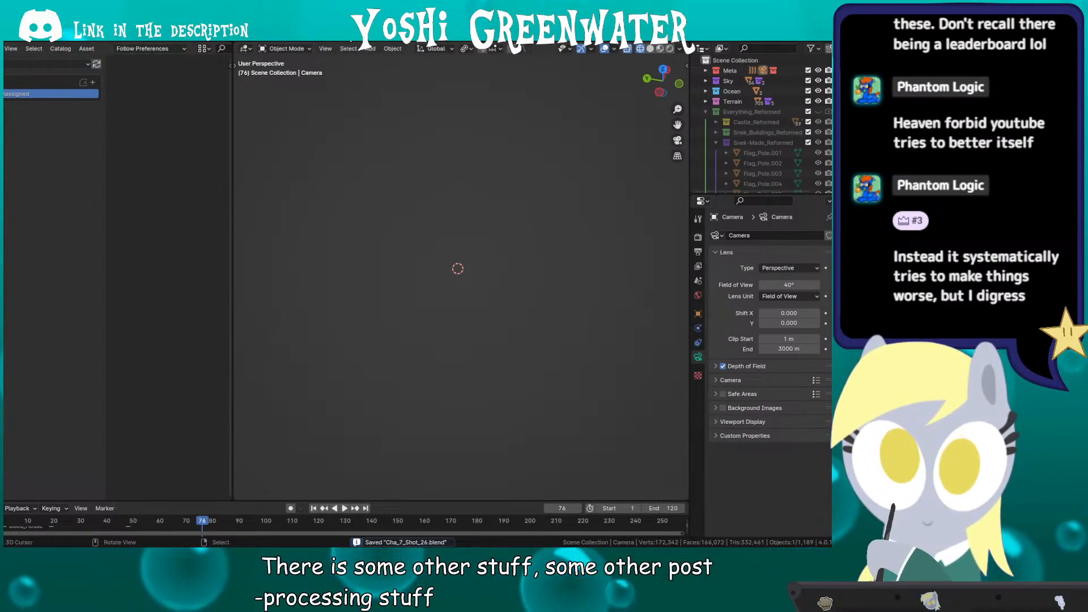
left_click(345, 41)
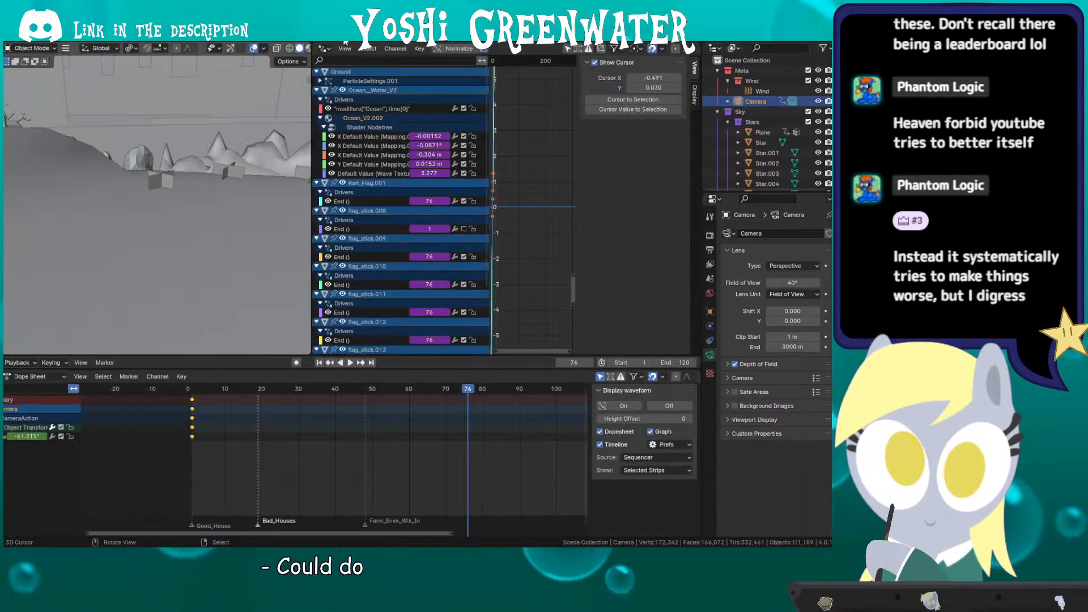
left_click(427, 41)
left_click(408, 40)
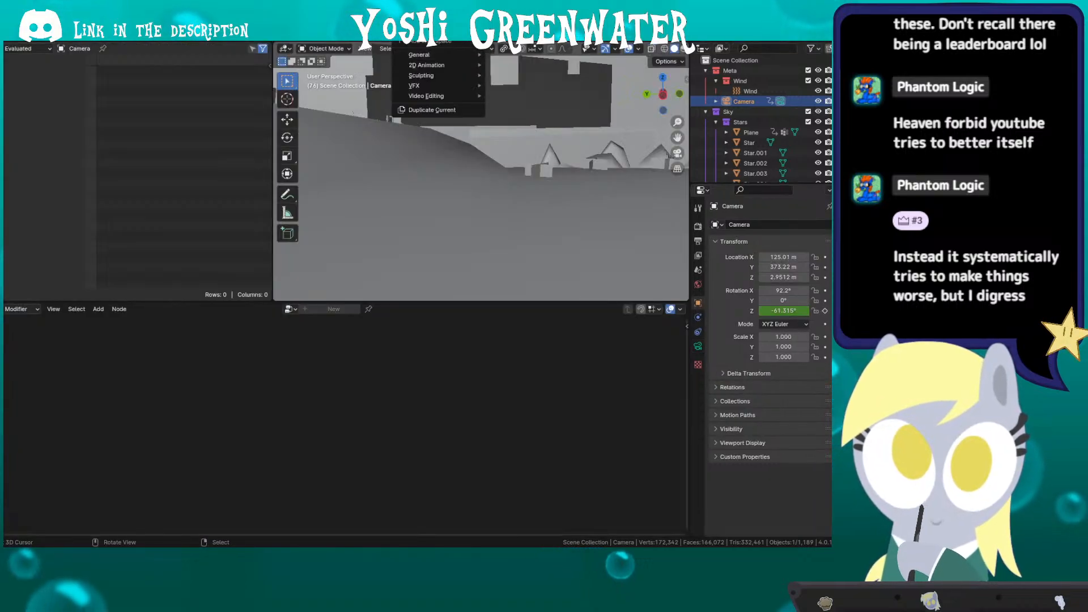
mouse_move(411, 55)
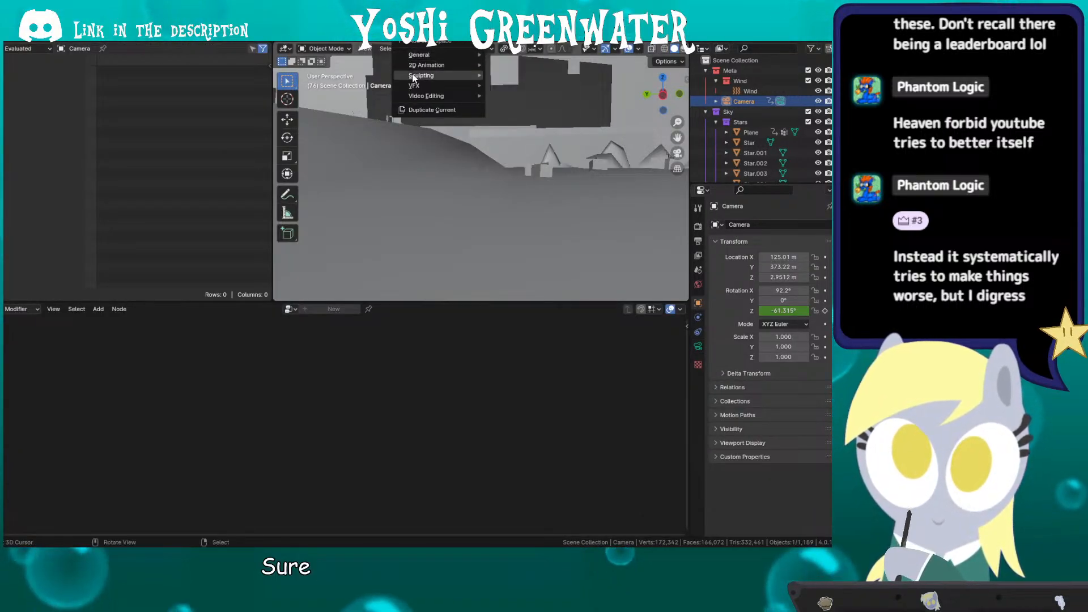
mouse_move(415, 86)
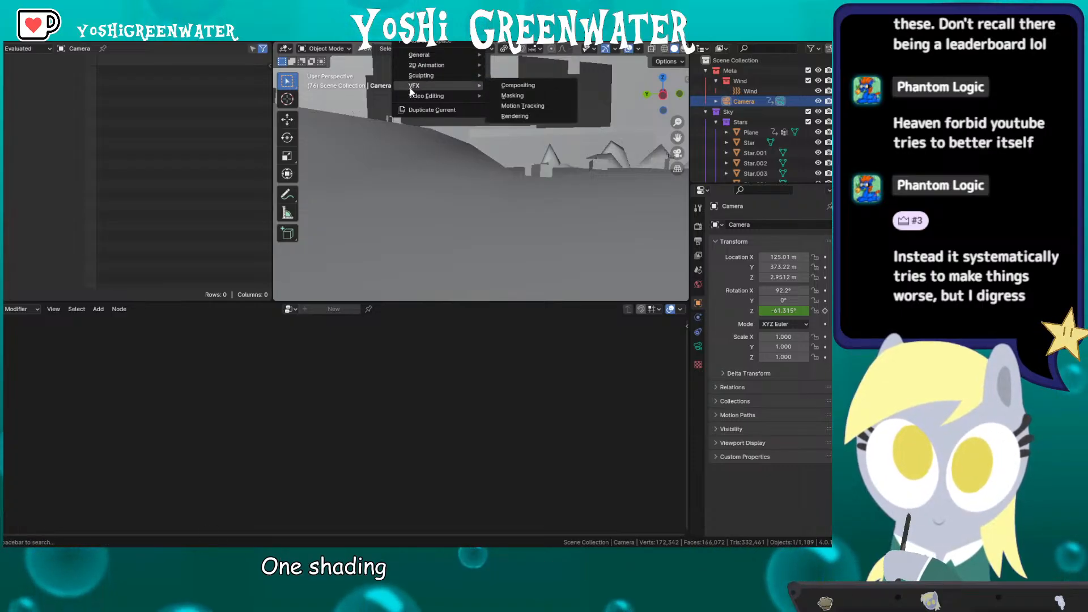
left_click(513, 86)
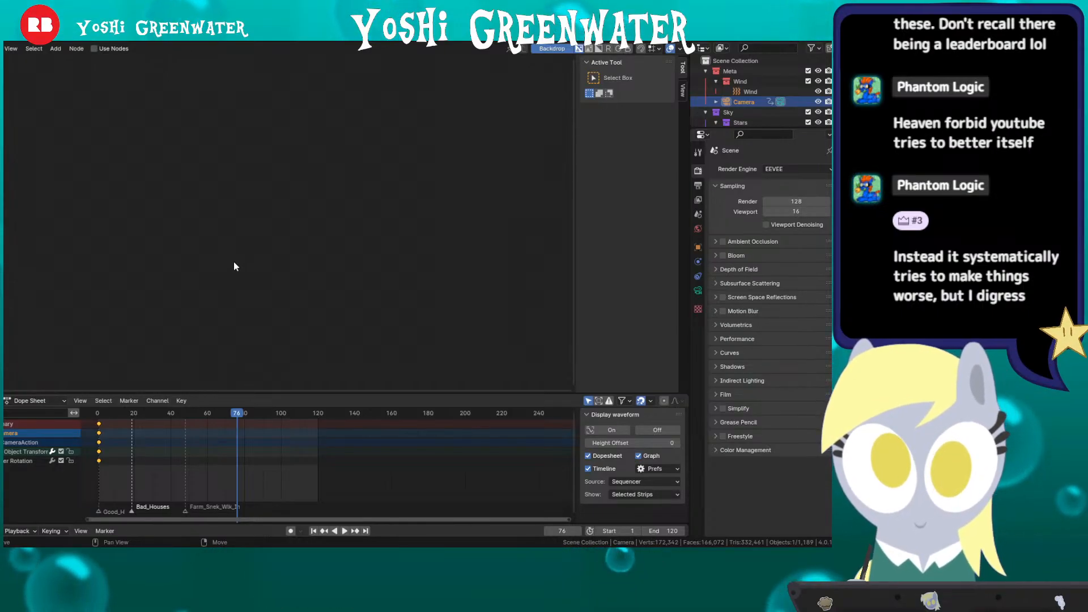
Step: Look through the animation and asset-browsing workspaces and return to the compositing workspace
left_click(323, 36)
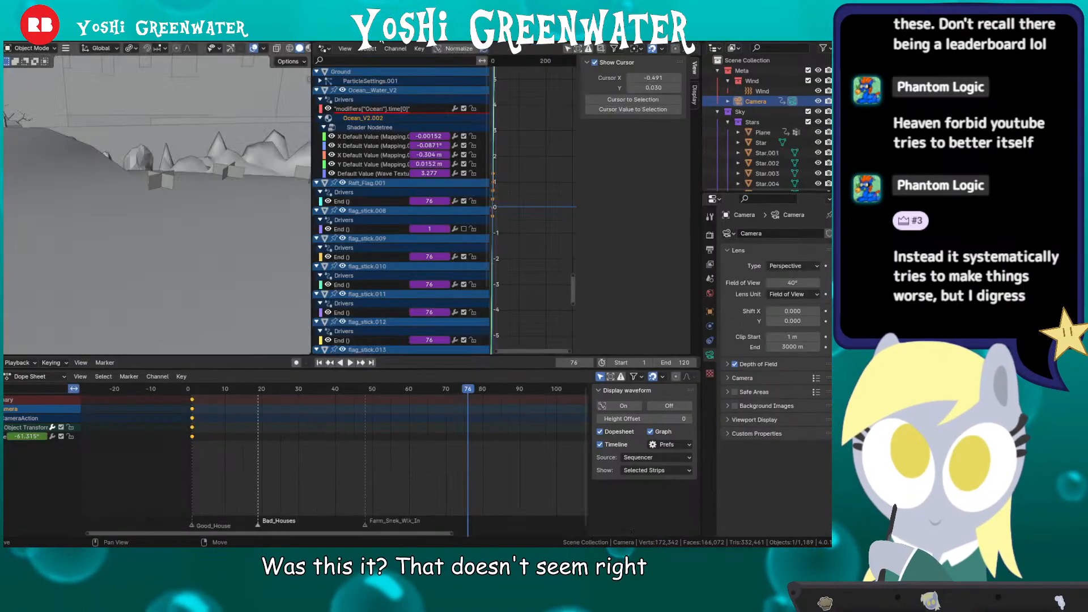
left_click(353, 36)
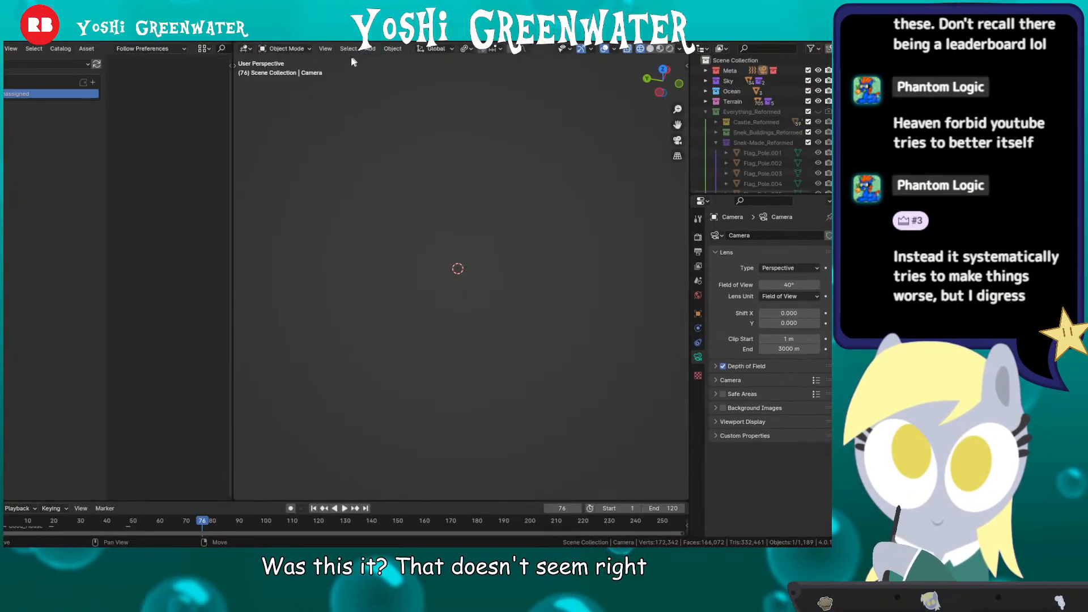
left_click(469, 36)
left_click(472, 39)
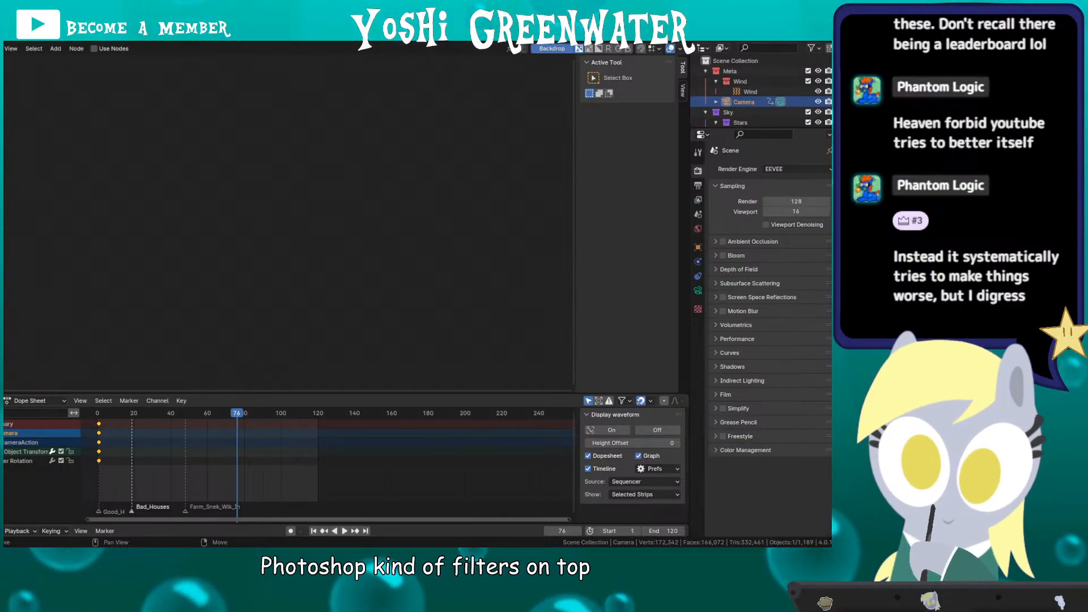
left_click(445, 37)
mouse_move(461, 96)
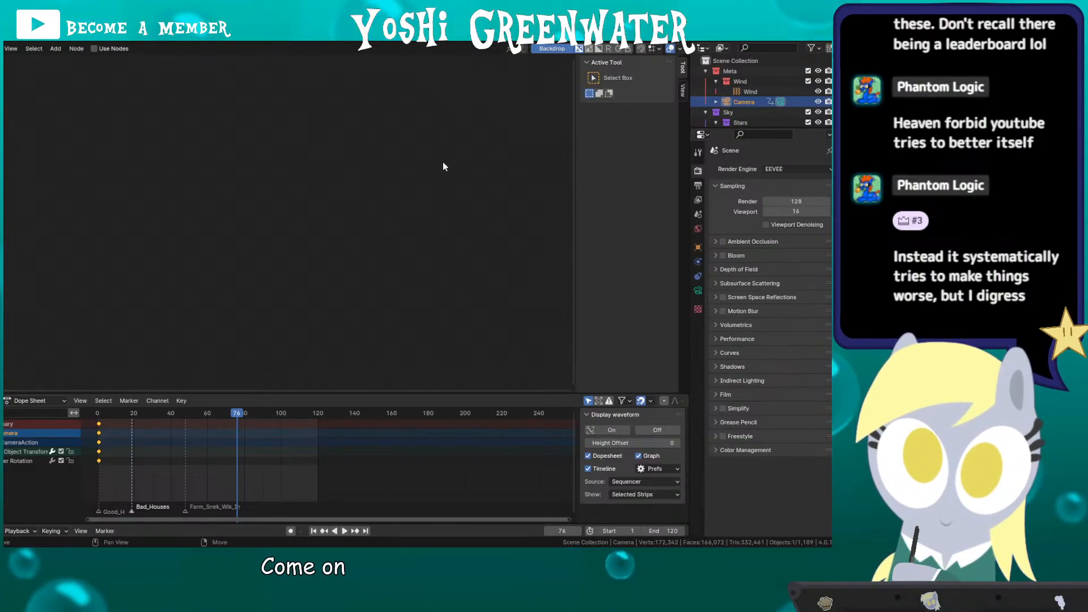
Step: Go to frame 27, return to the workspace with the camera view and save the file
left_click(146, 413)
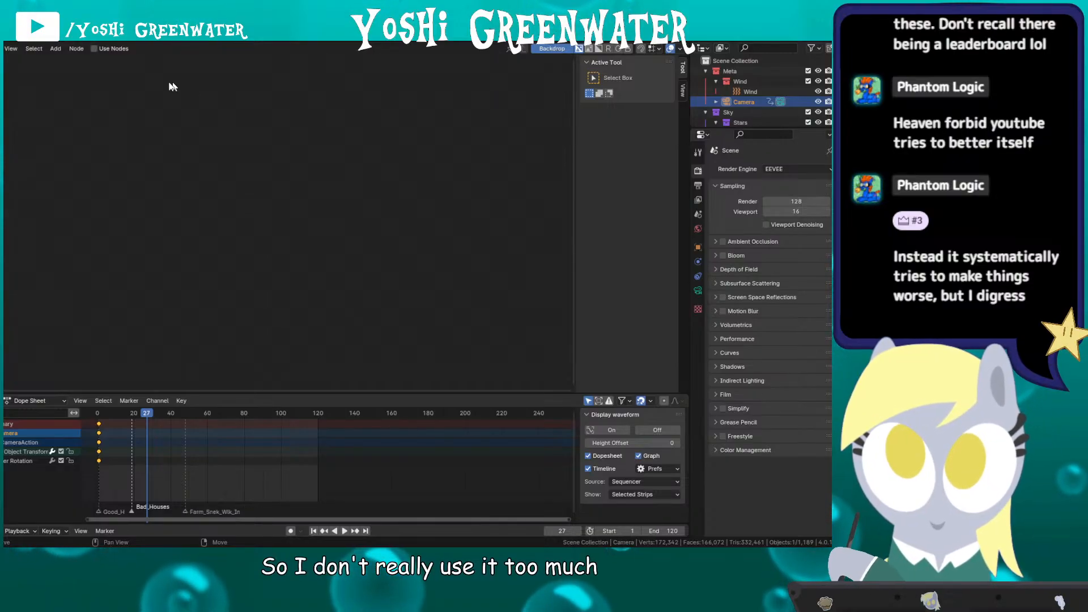
left_click(132, 35)
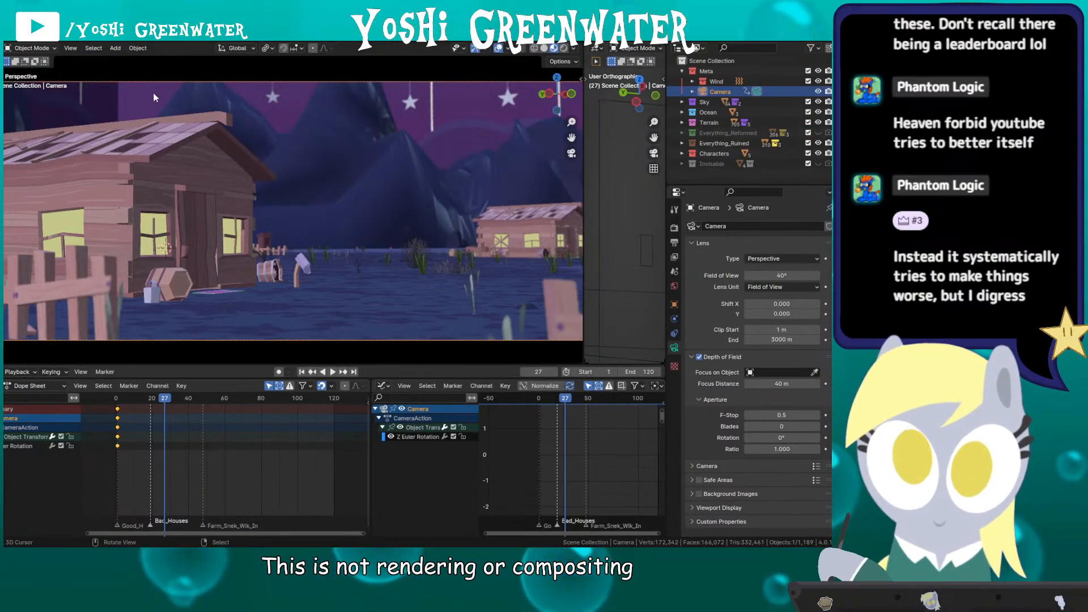
key("ctrl+s")
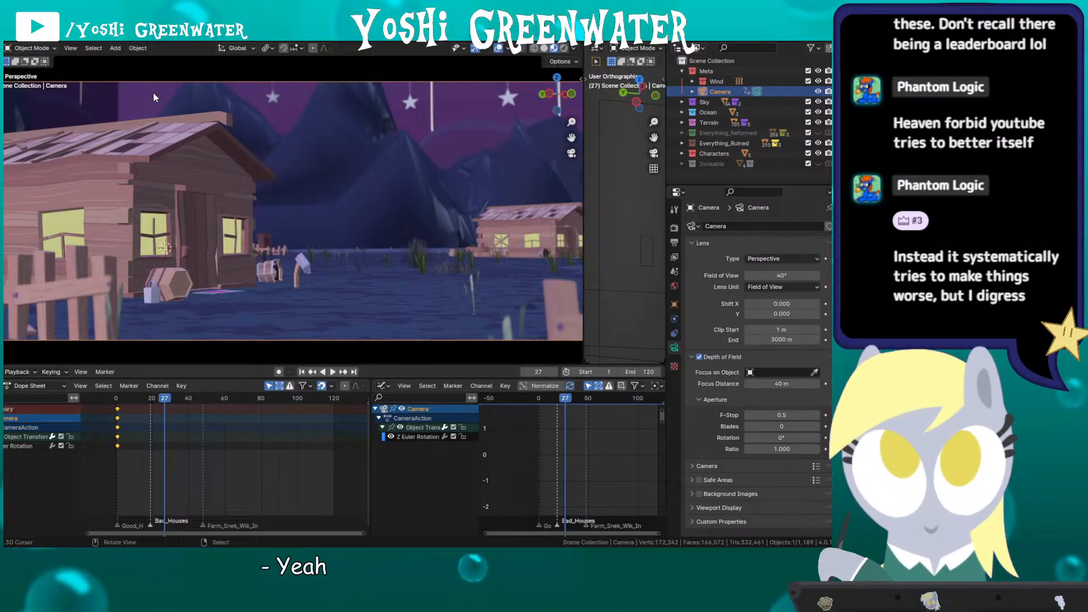
Step: Play part of the shot, scrub back to frame 8 and make the camera viewport narrower and taller
key("space")
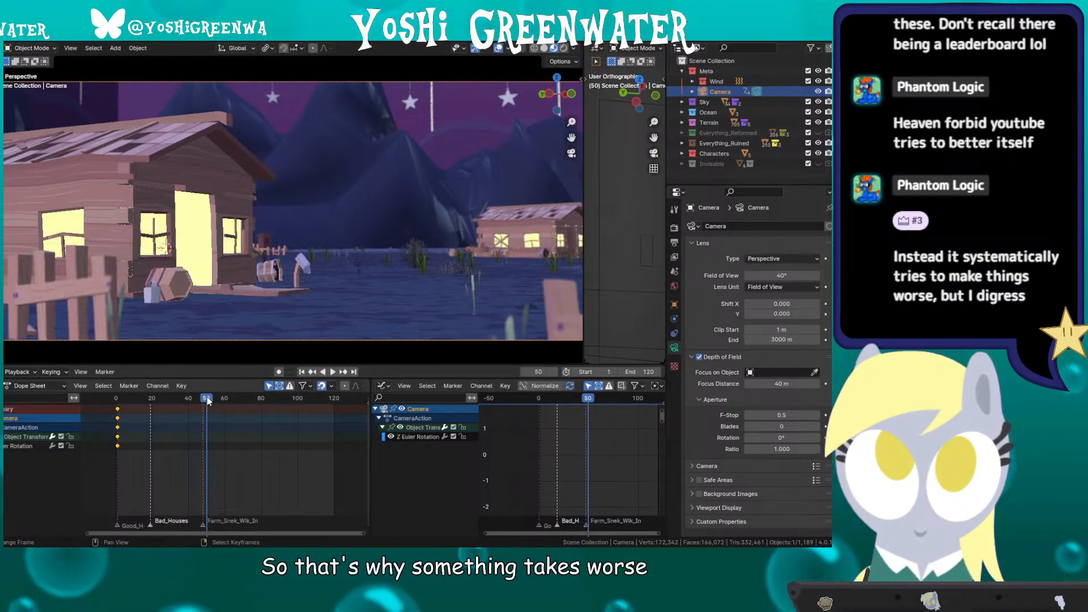
key("space")
left_click_drag(236, 400, 130, 400)
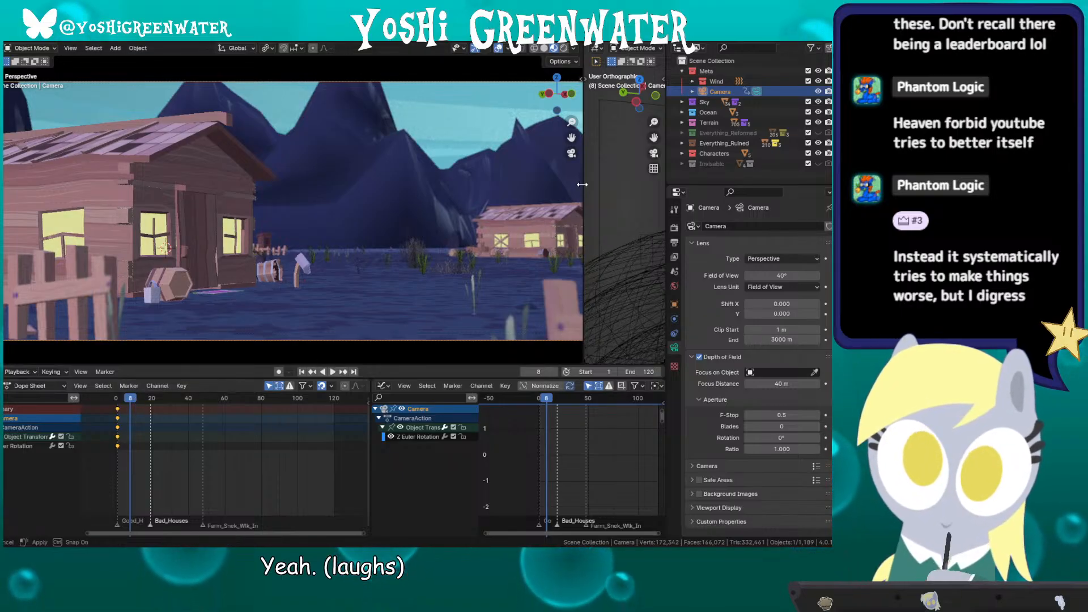
left_click_drag(584, 196, 534, 196)
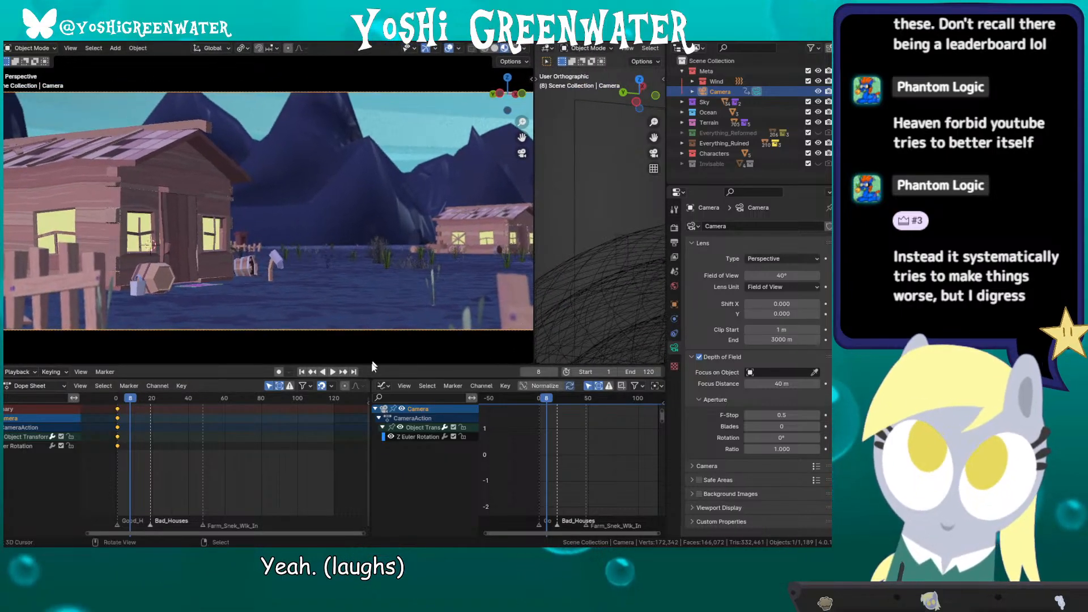
mouse_move(380, 377)
left_mouse_down()
mouse_move(387, 390)
mouse_move(388, 376)
left_mouse_up()
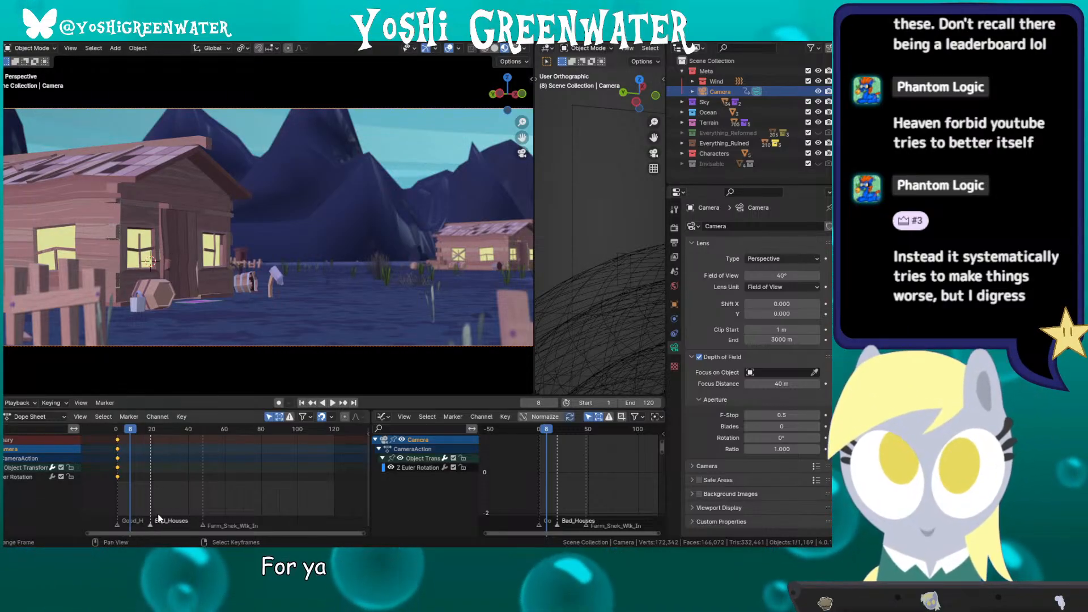
Step: Switch to Adobe Animate, leave the farmer symbol, open the 8-12 shot symbol from the main scene and hide its Snek layer
left_click(166, 556)
left_click_drag(350, 445, 280, 444)
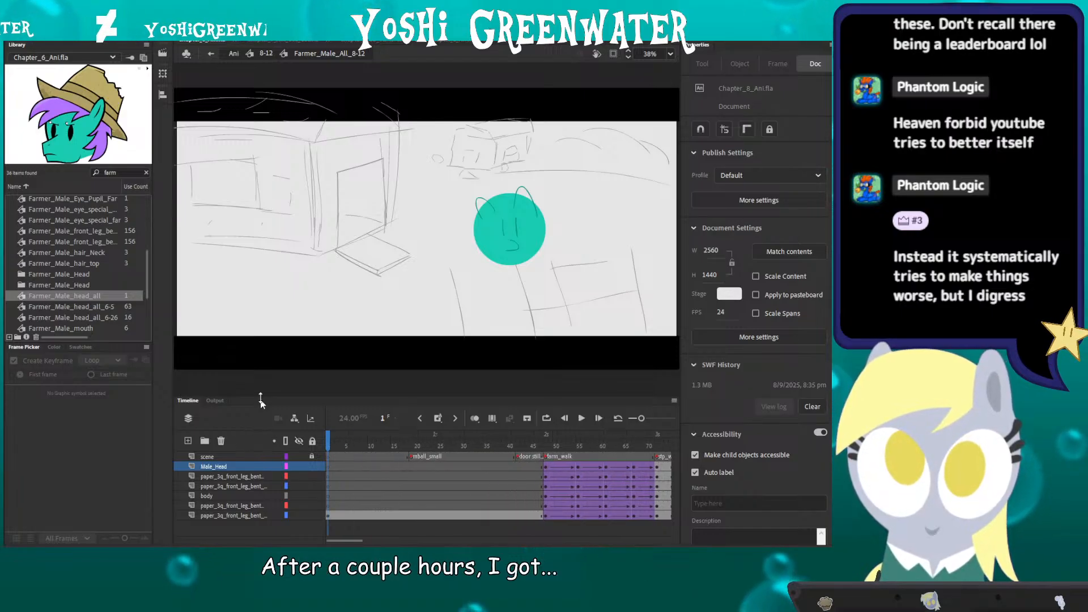
left_click_drag(262, 396, 235, 408)
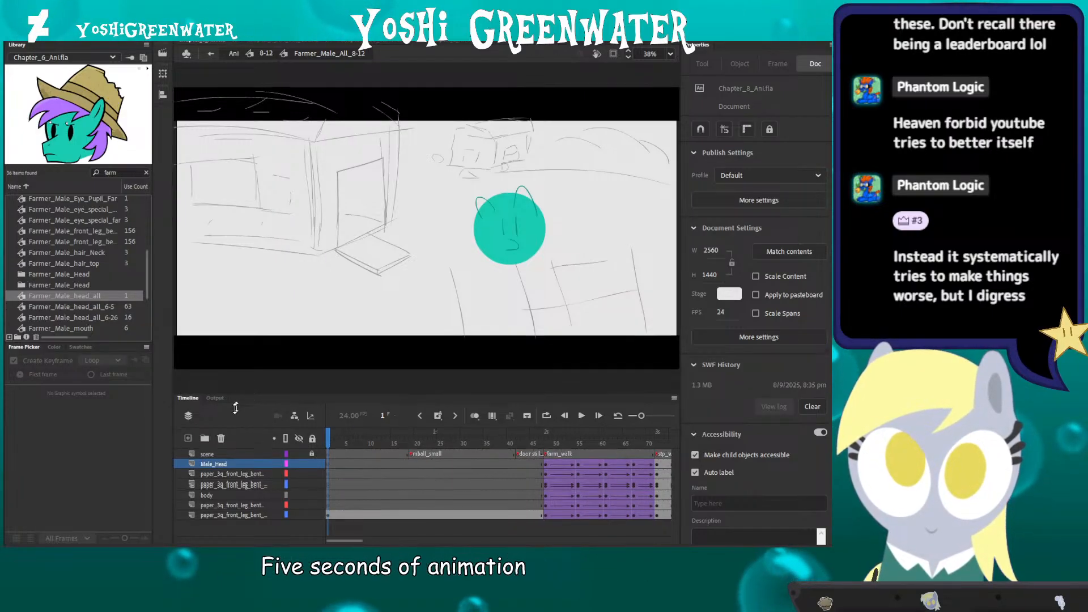
left_click(233, 55)
double_click(338, 232)
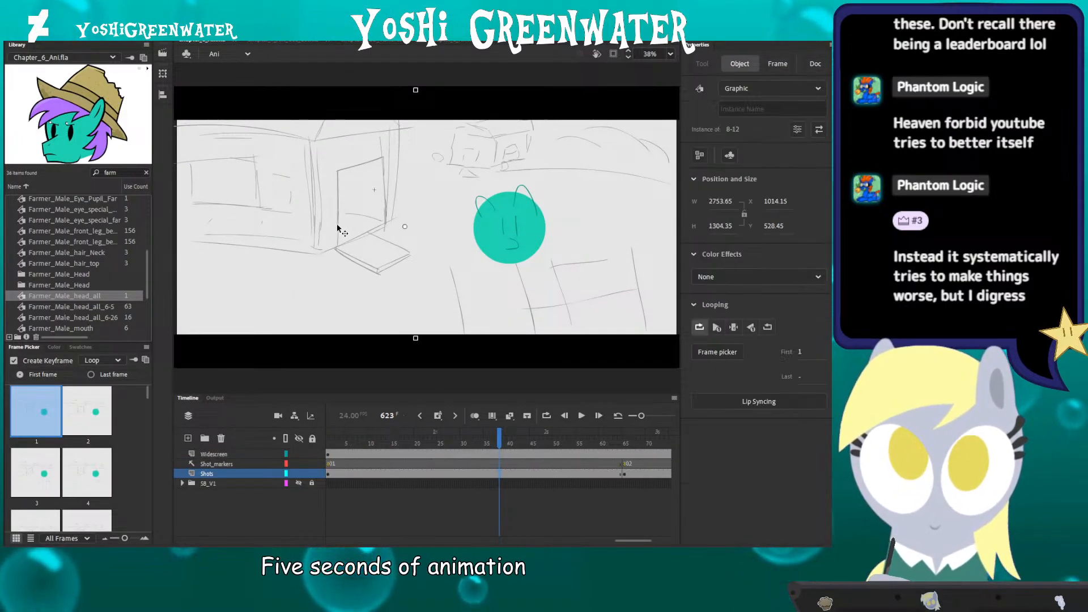
left_click(300, 464)
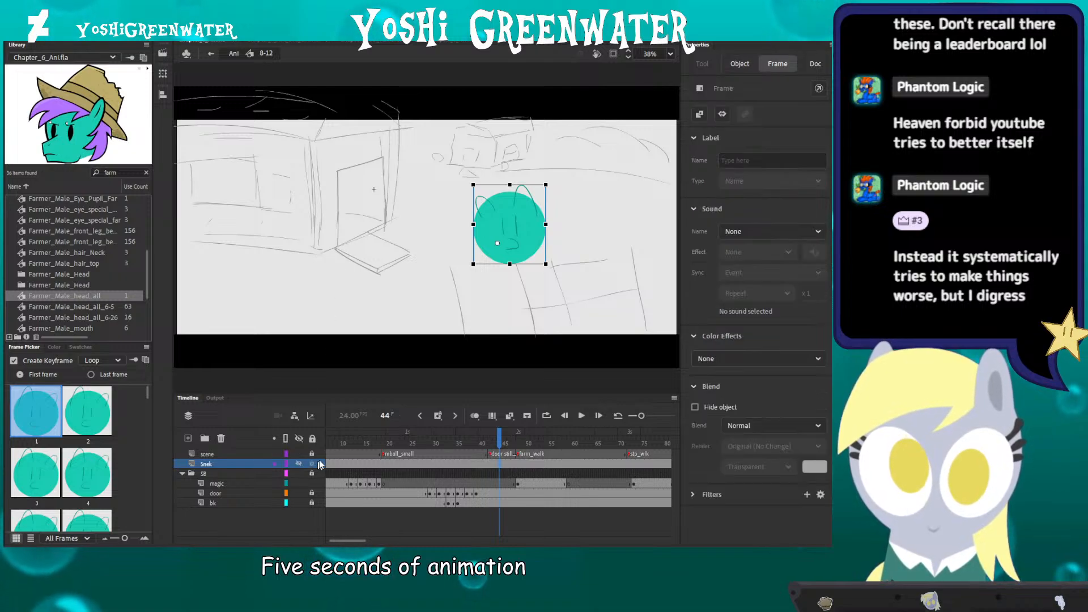
Step: Play the 8-12 storyboard sketches from frame 1, pausing and resuming to review the door and farmer action
key("shift+comma")
left_click(192, 363)
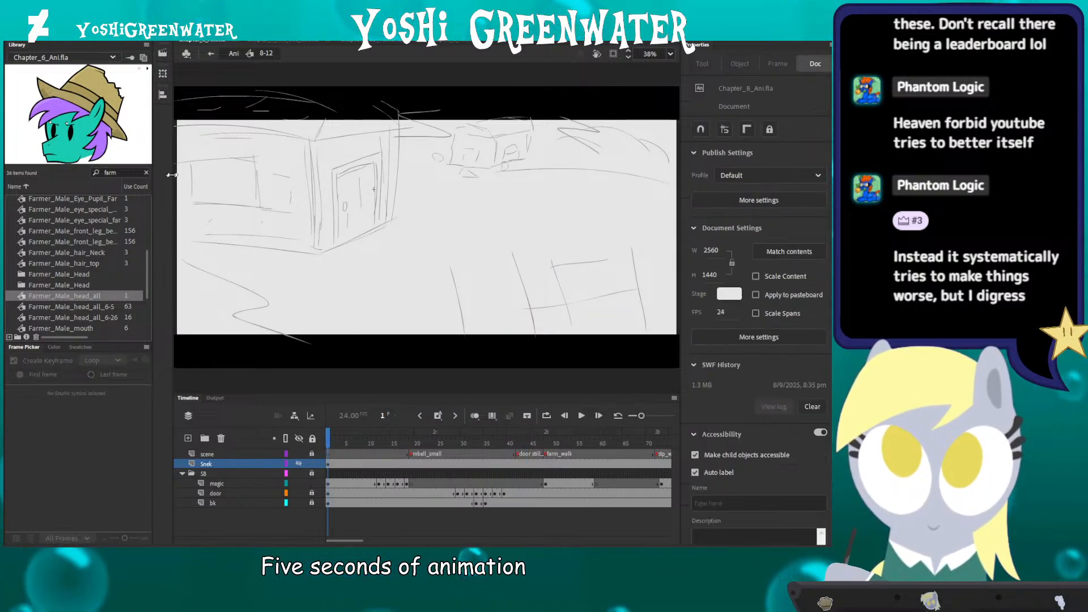
key("Return")
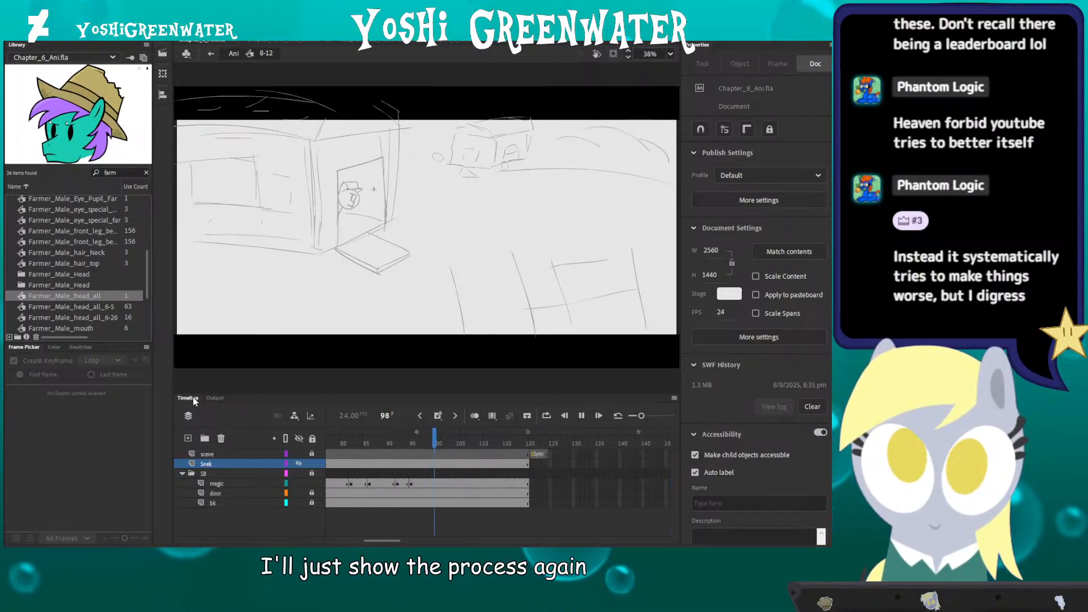
key("Return")
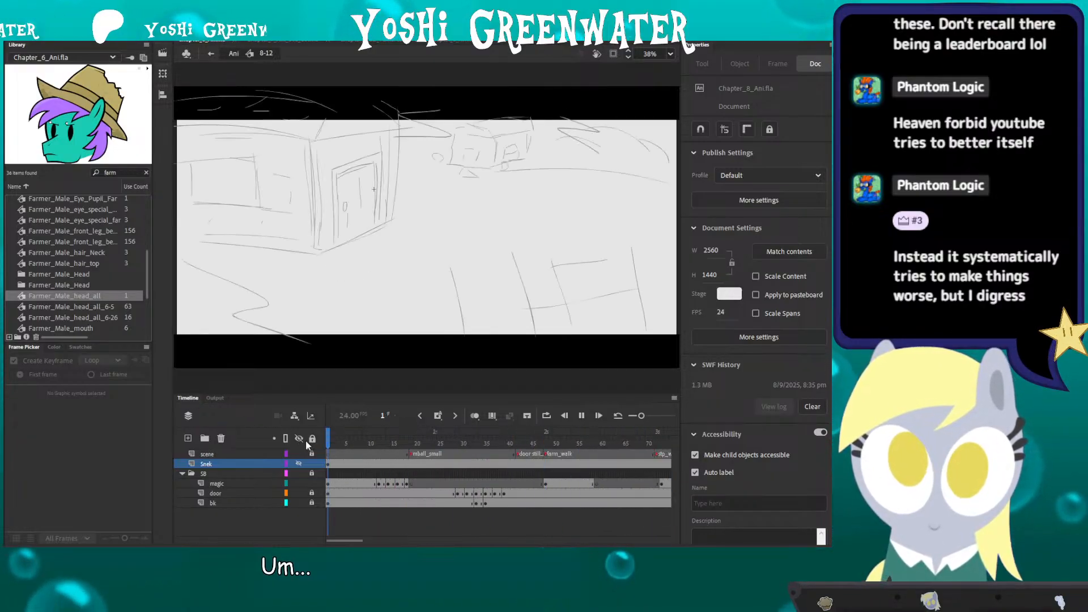
key("Return")
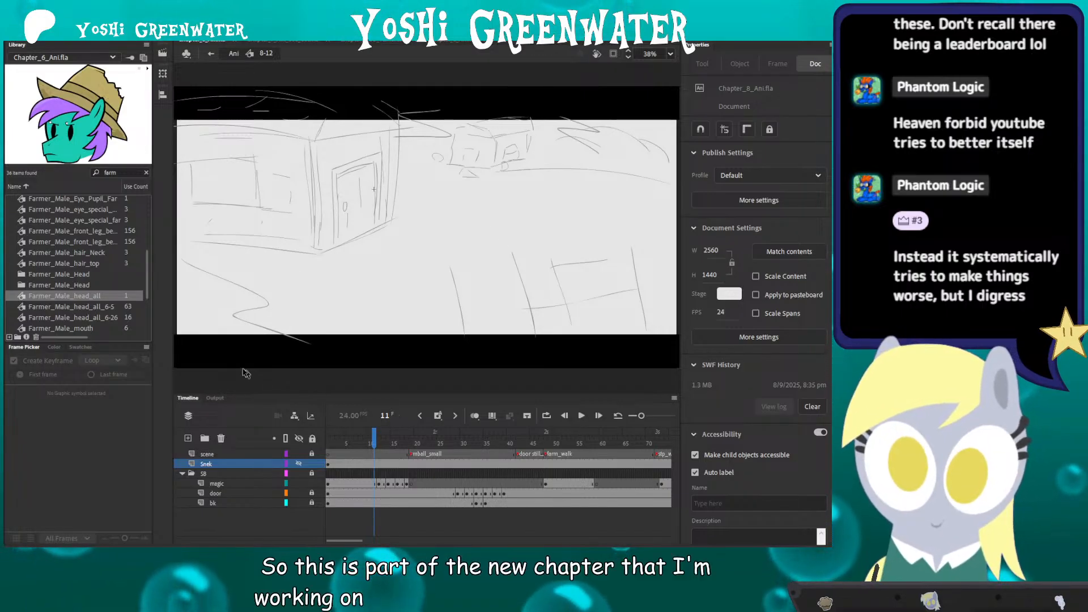
key("Return")
key("Return")
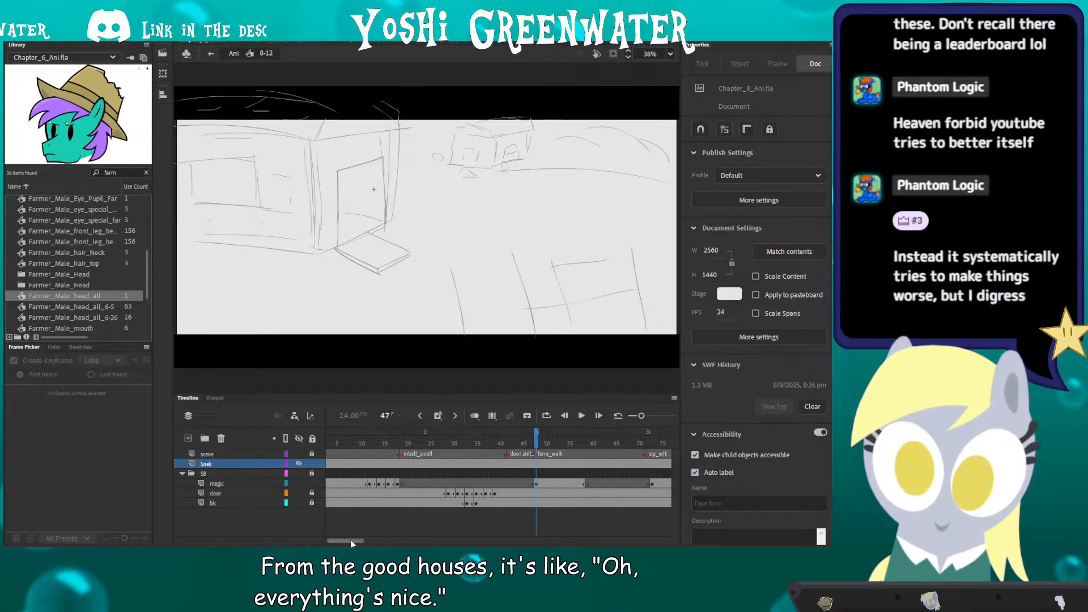
Step: Play the 8-12 storyboard to its end, showing the Snek layer again
left_click_drag(350, 539, 359, 539)
key("Return")
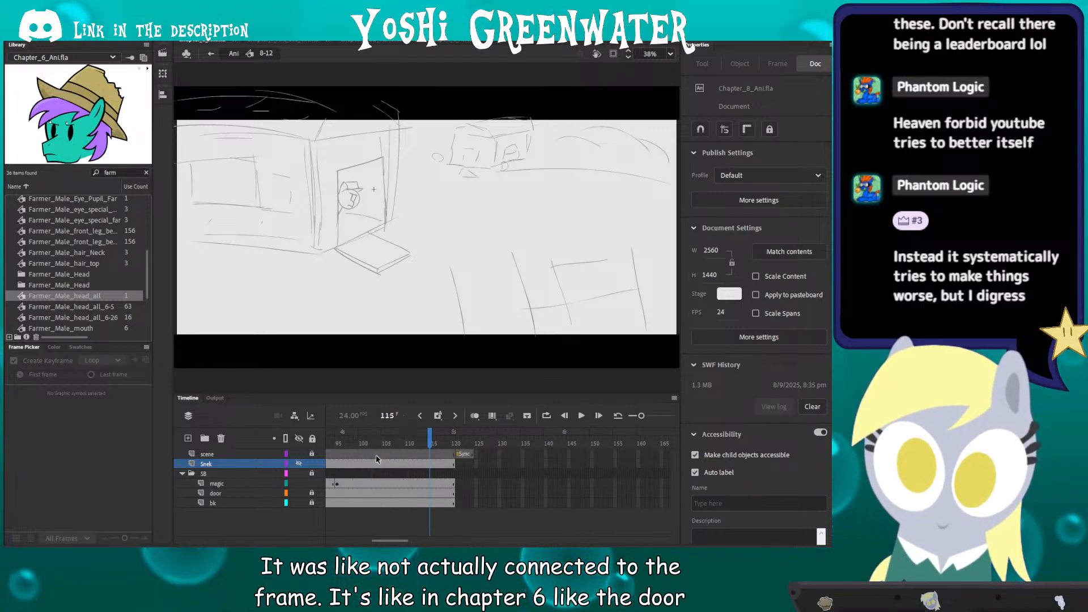
key("Return")
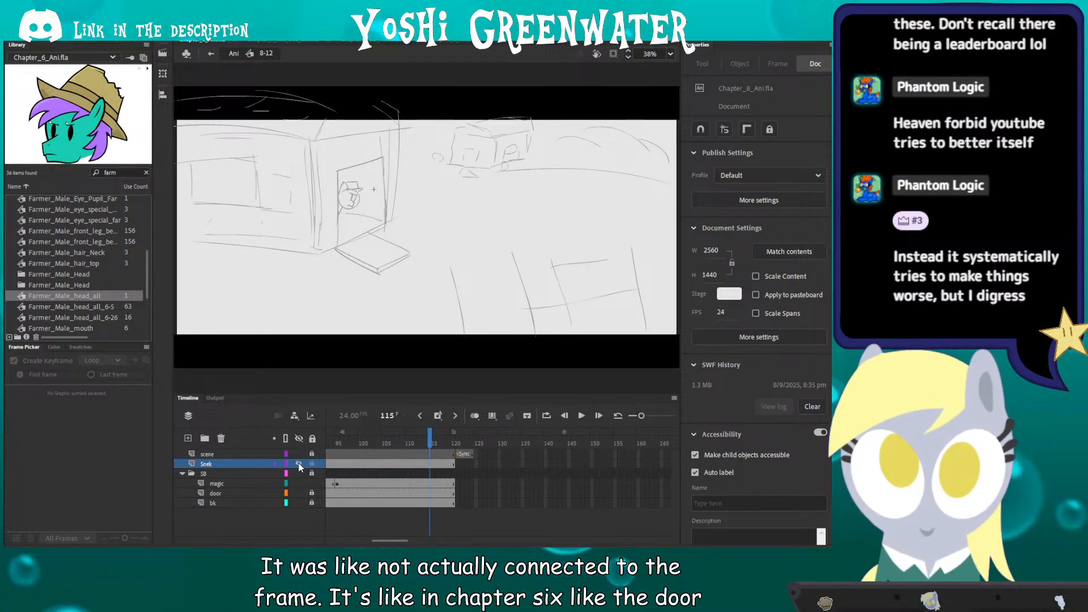
key("Return")
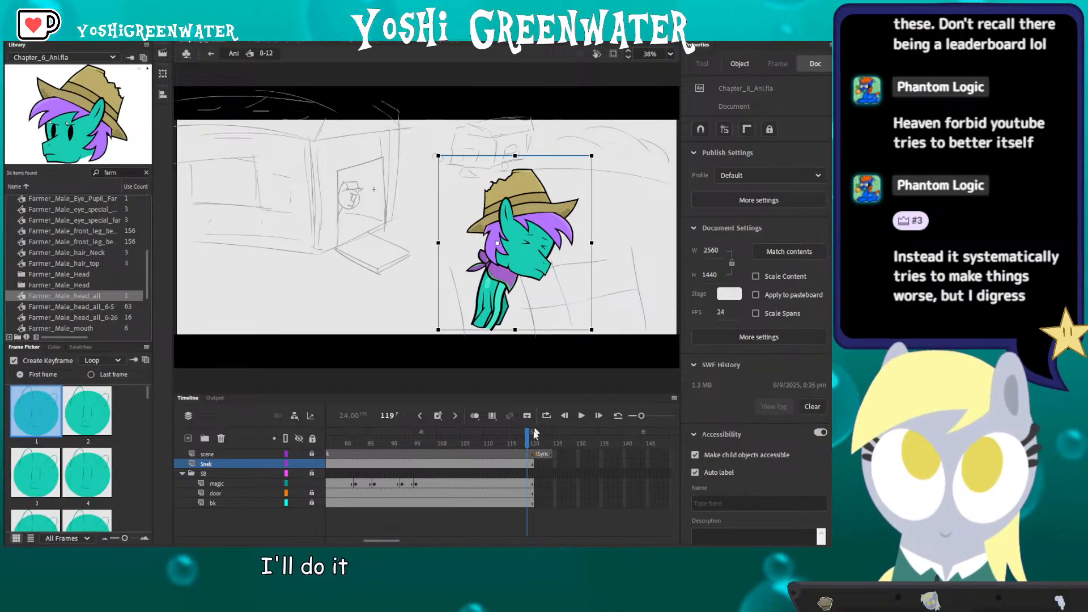
Step: Switch back to Blender, play the 3D shot through to frame 118 and save the file
key("alt+Tab")
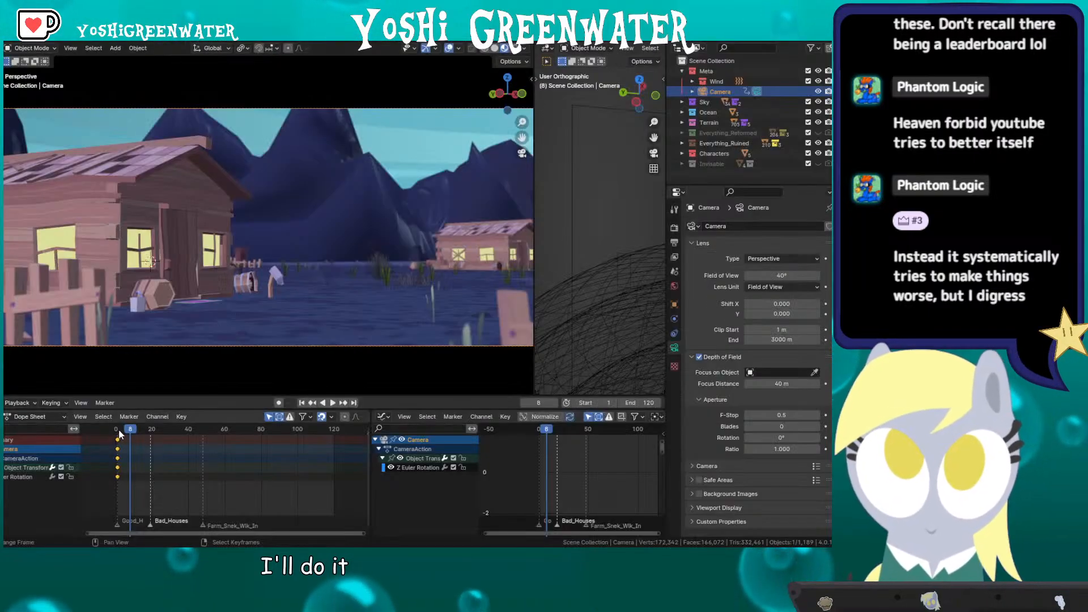
key("space")
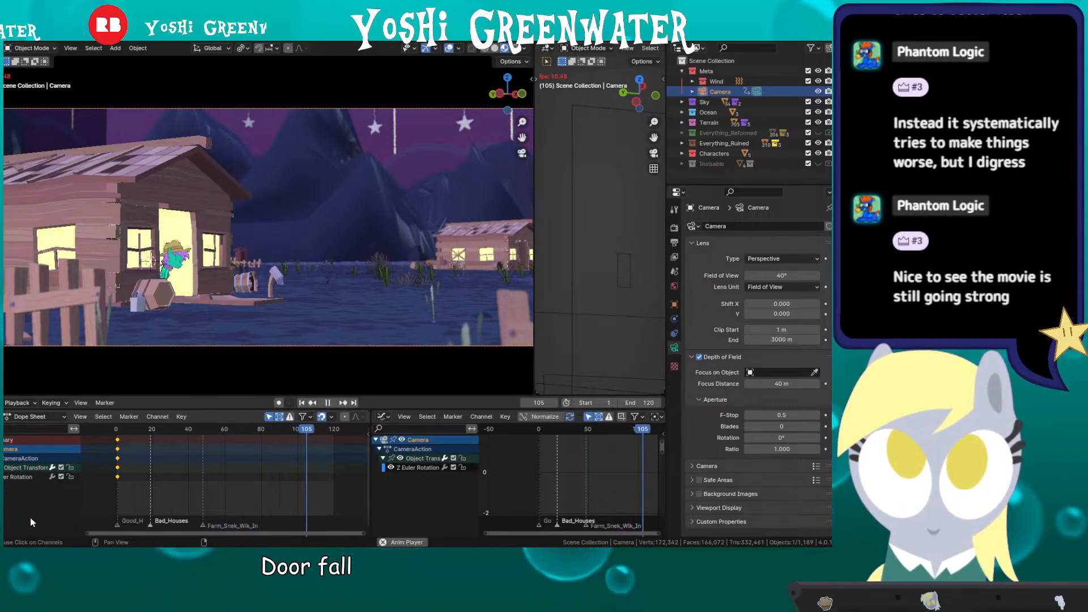
key("space")
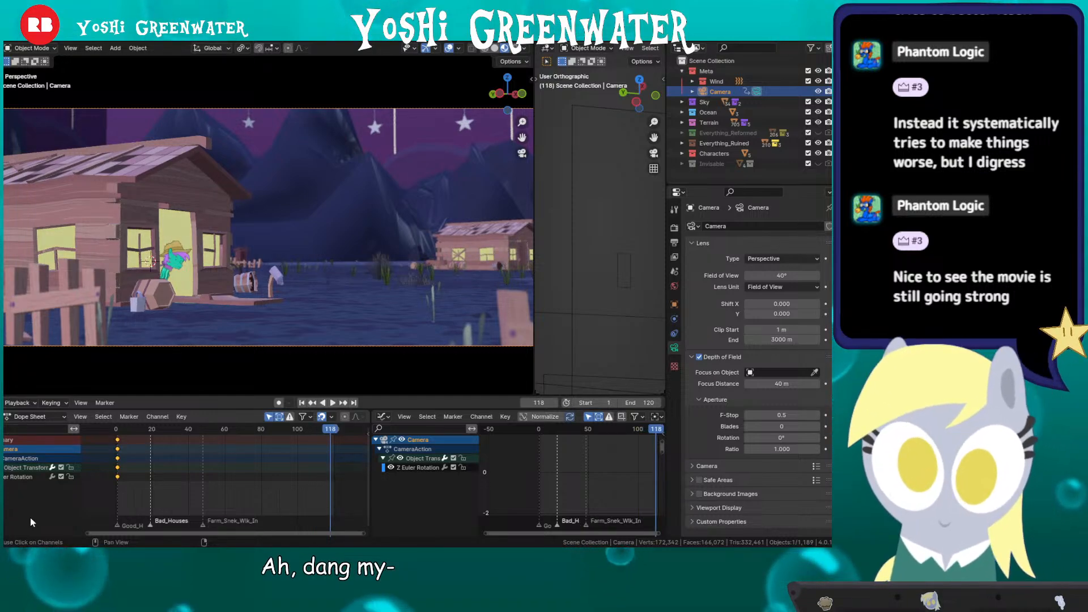
key("ctrl+s")
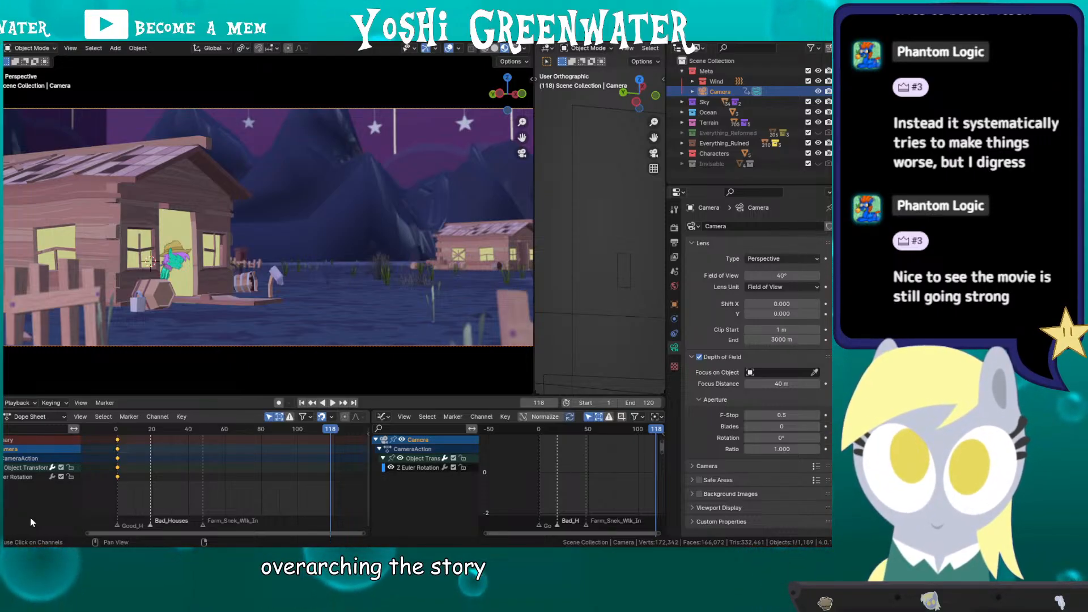
Step: Step backward frame by frame to frame 102 to examine the farmer's pose in the doorway
key("Left")
key("Left")
key("Left")
key("Left")
key("Left")
key("Left")
key("Left")
key("Left")
key("Left")
key("Left")
key("Left")
key("Left")
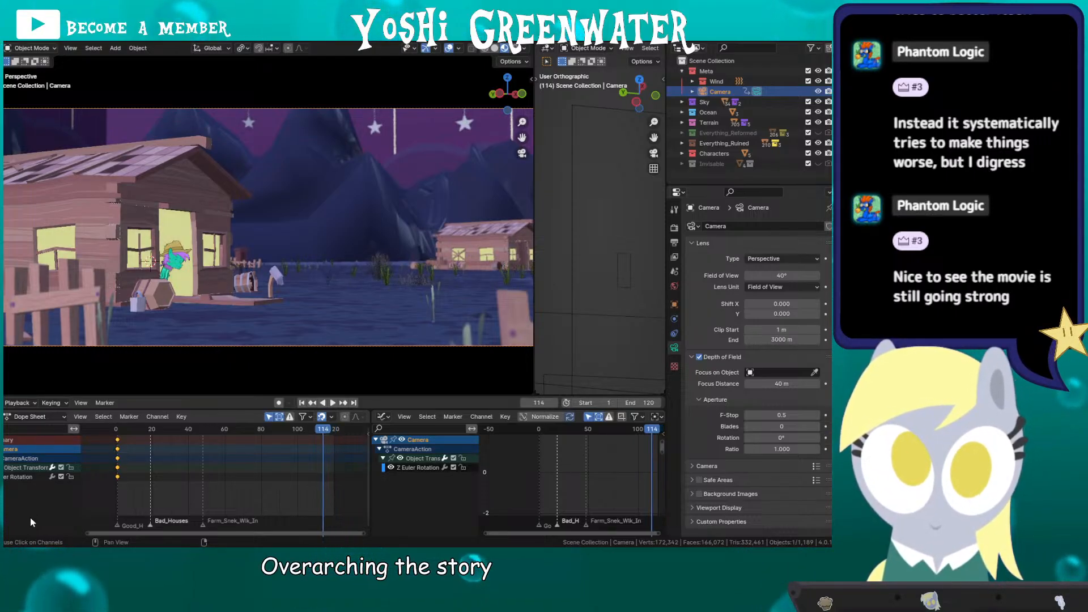
key("Left")
key("Left")
key("Left")
key("Left")
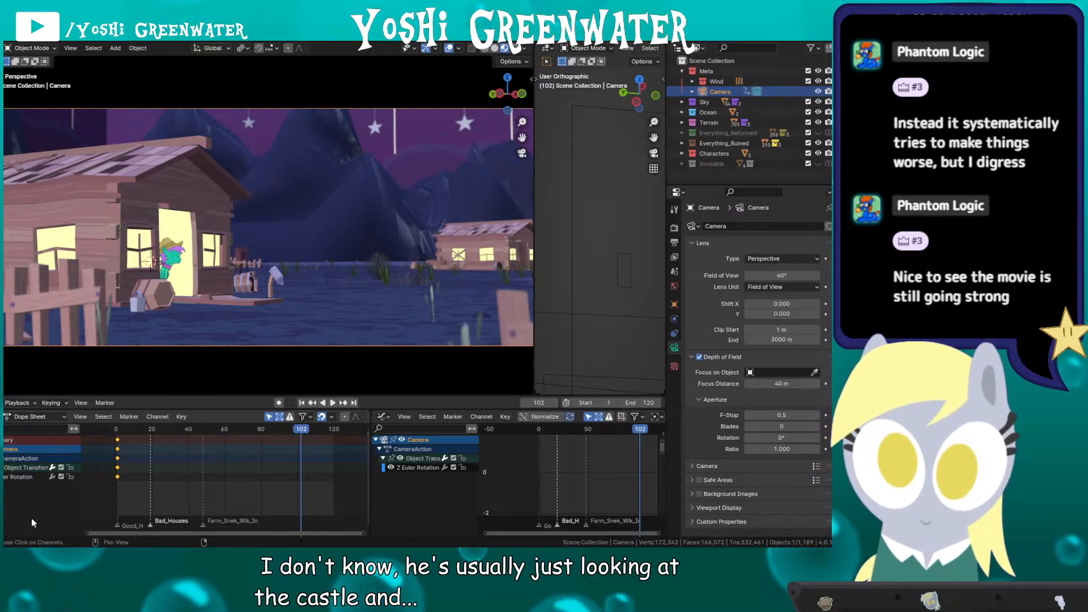
key("Left")
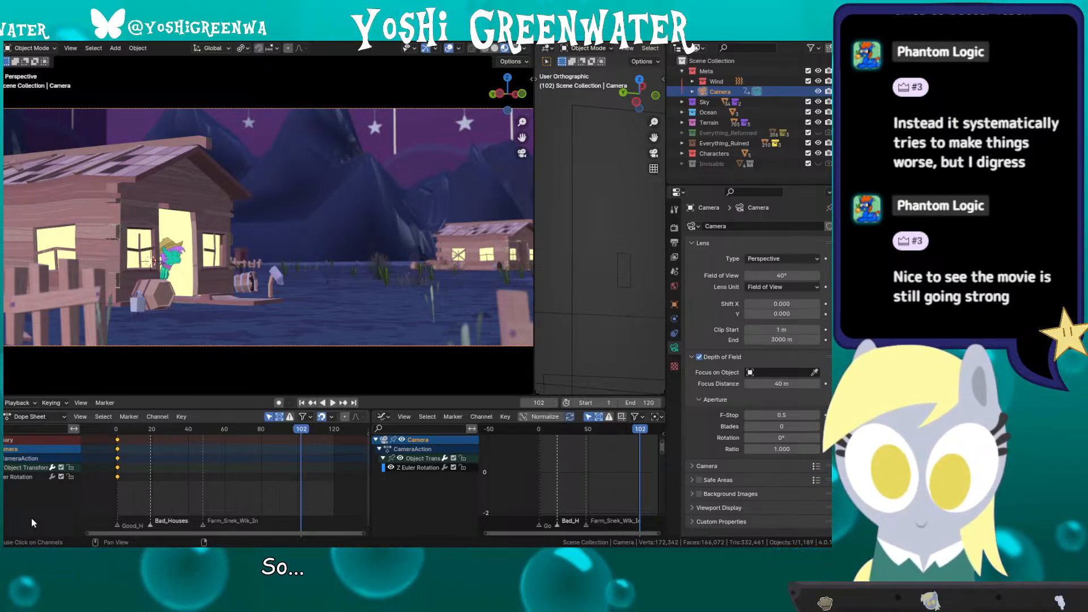
Step: Step forward frame by frame to the last frame, 120, to check the end of the farmer's movement
key("Right")
key("Right")
key("Right")
key("Right")
key("Right")
key("Right")
key("Right")
key("Right")
key("Right")
key("Right")
key("Right")
key("Right")
key("Right")
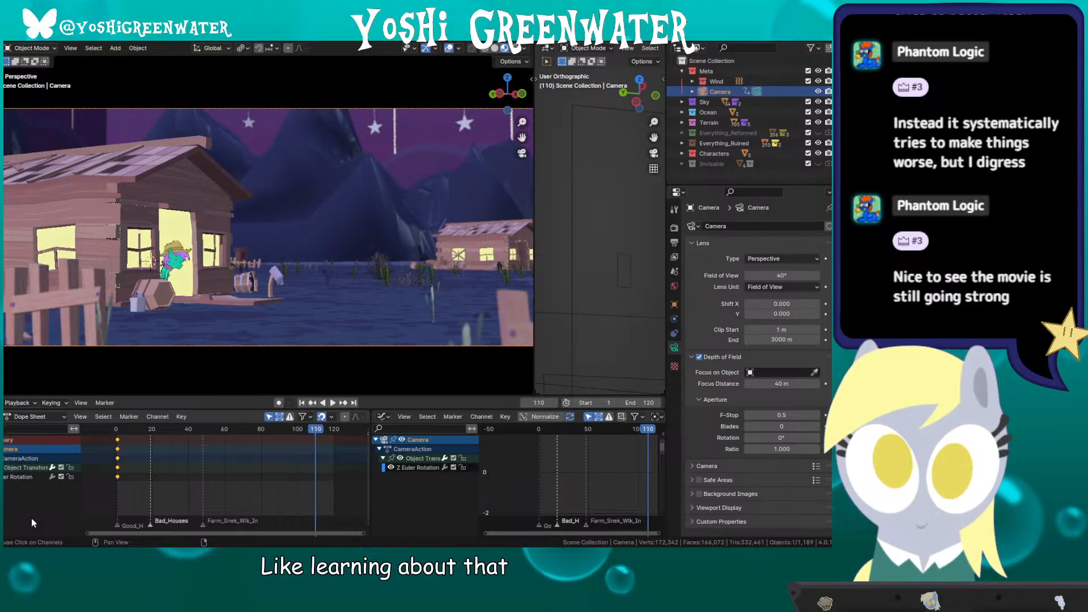
key("Right")
key("Right")
key("Right")
key("Right")
key("Right")
key("Right")
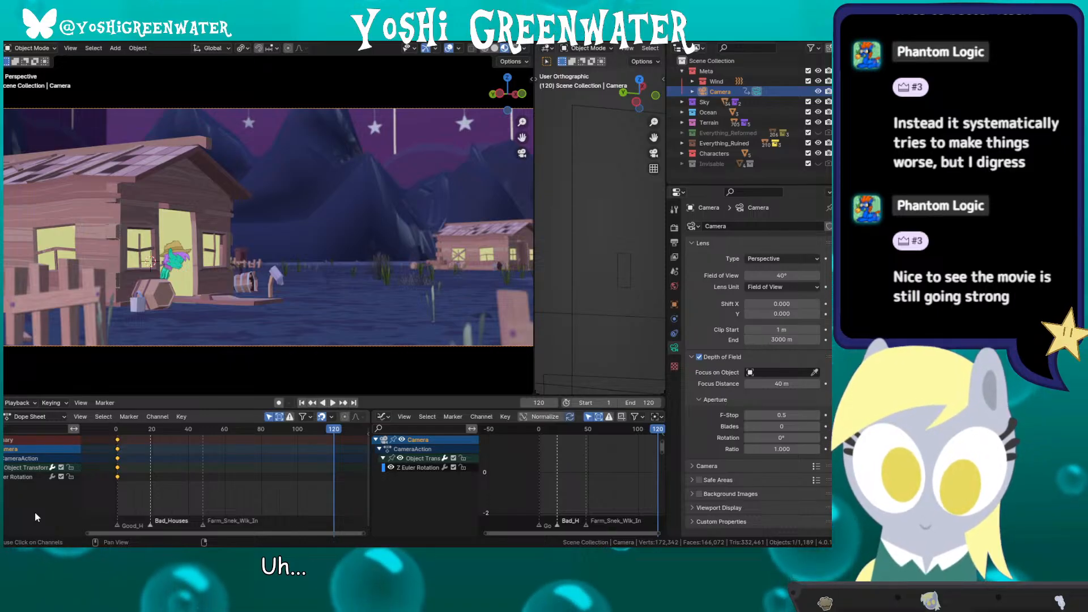
Step: Switch to Adobe Animate, return to the main Ani timeline and go to the shot marker at frame 580
left_click(167, 556)
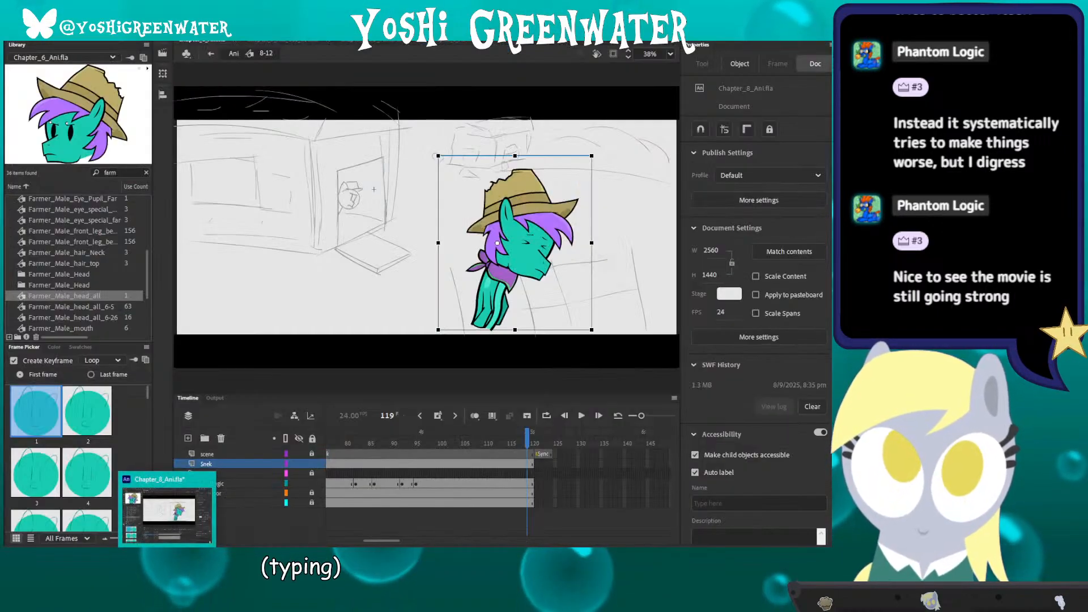
left_click(234, 52)
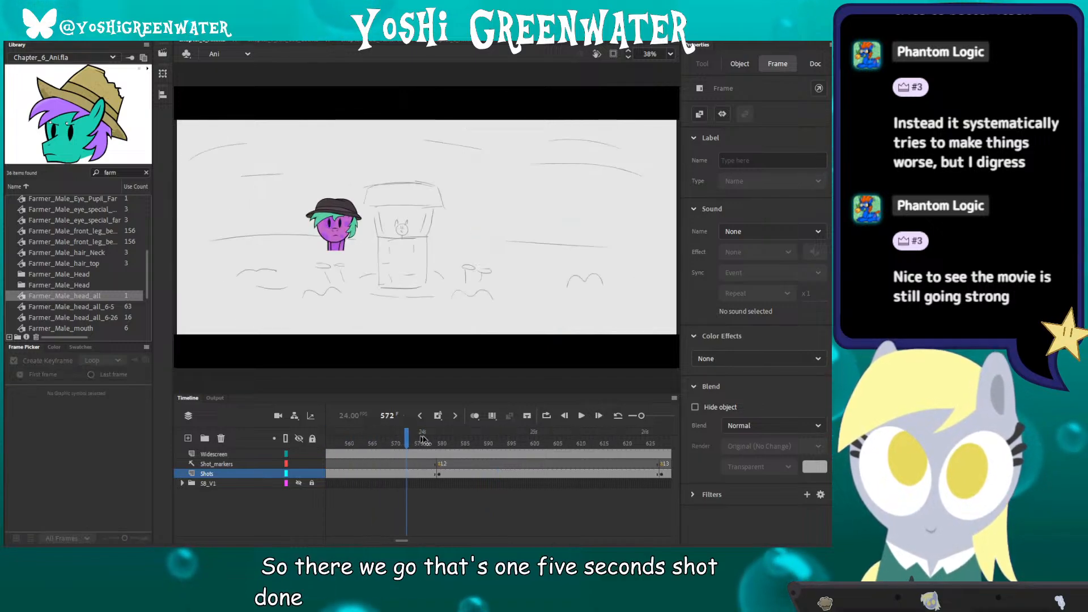
left_click(441, 467)
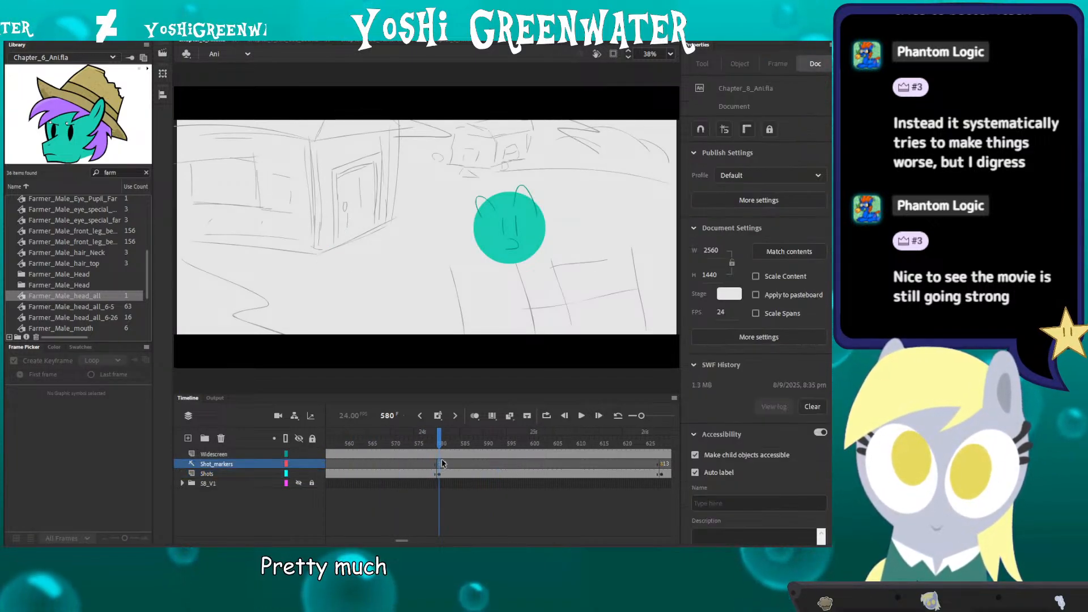
Step: Label the shot marker at frame 580 as 12+ on the Shot_markers layer
left_click(441, 464)
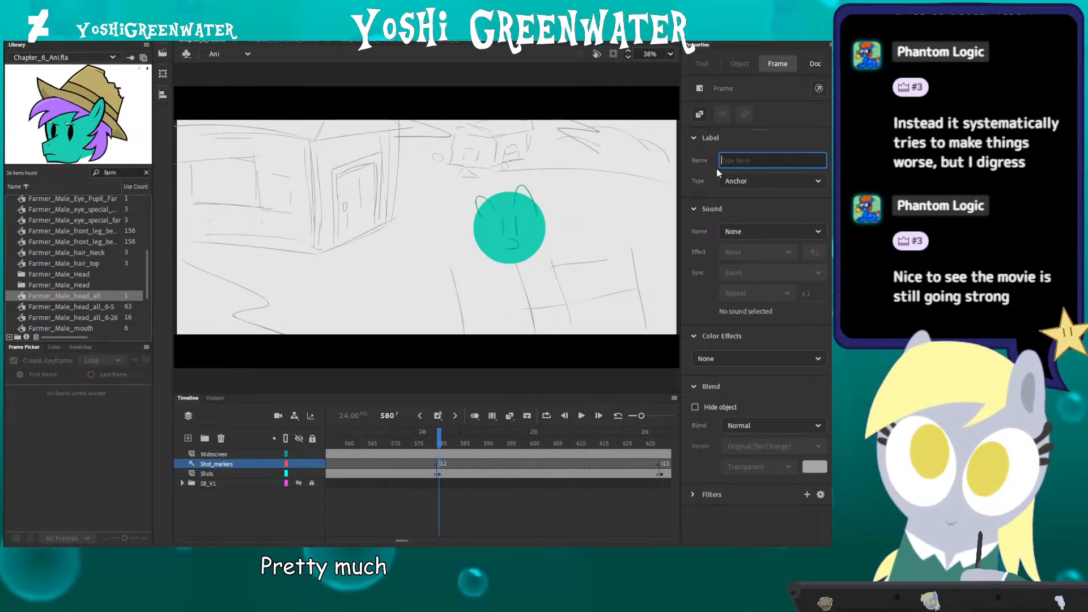
type("12+")
key("Return")
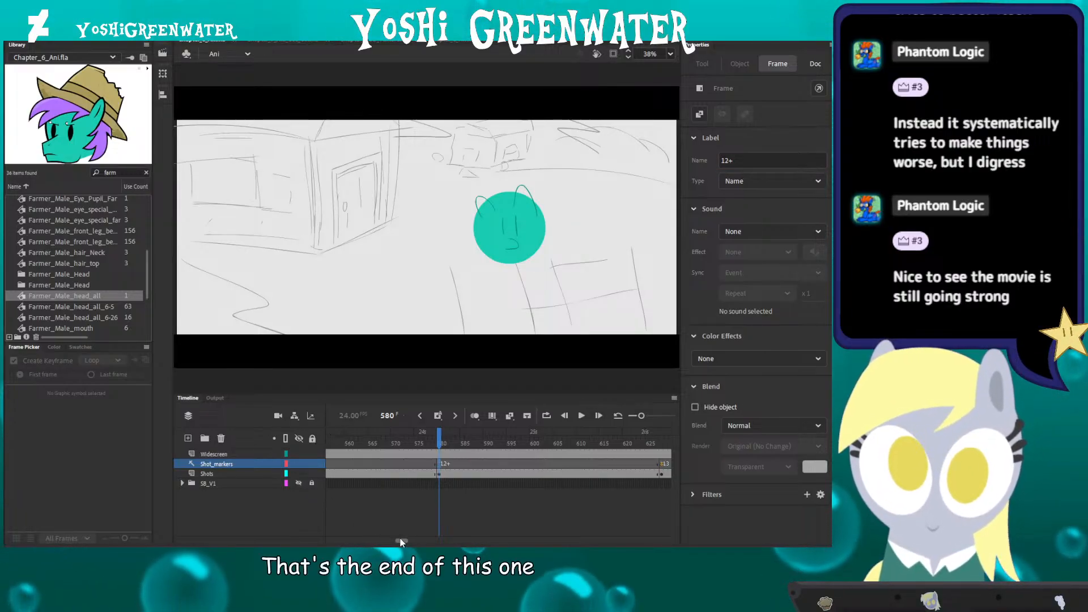
Step: Play the main timeline from frame 494 and scrub on to frame 631 to review shots 11 and 12 and the start of shot 13
left_click_drag(399, 540, 396, 540)
left_click(378, 446)
left_click_drag(378, 446, 342, 445)
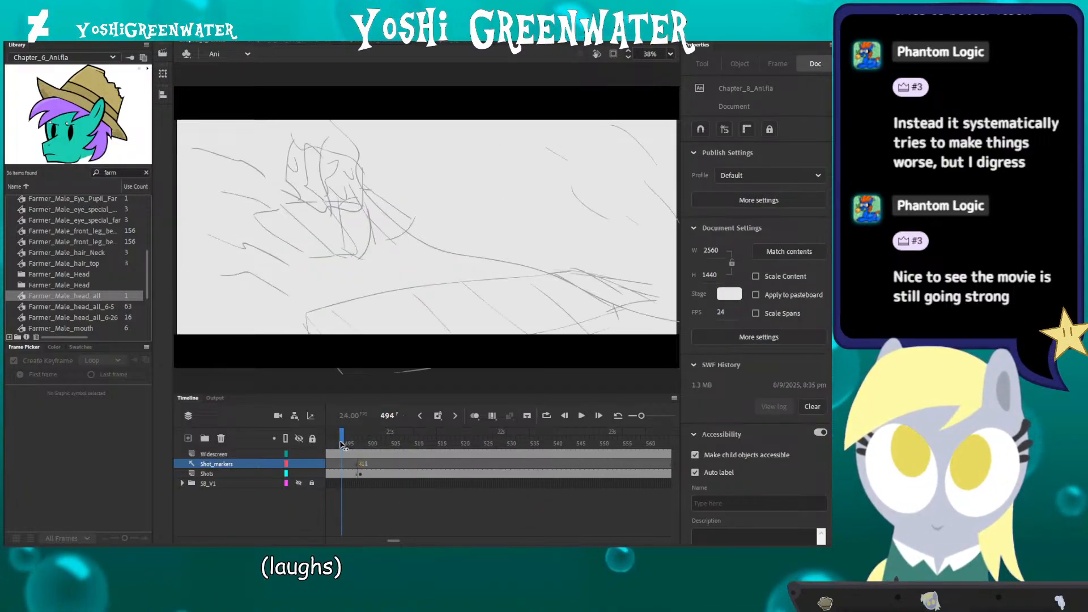
key("Return")
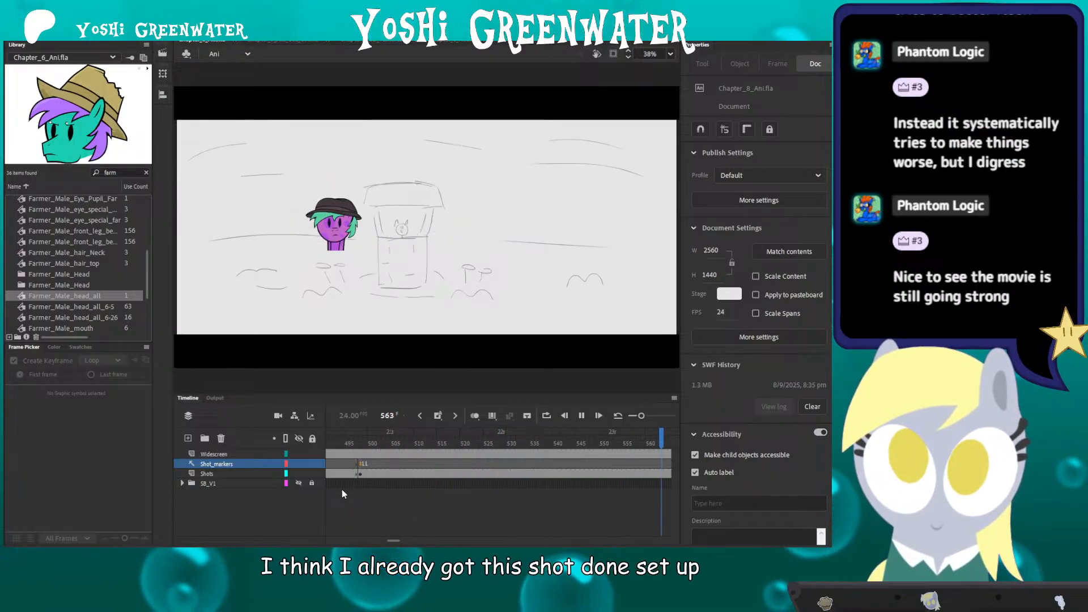
left_click(374, 442)
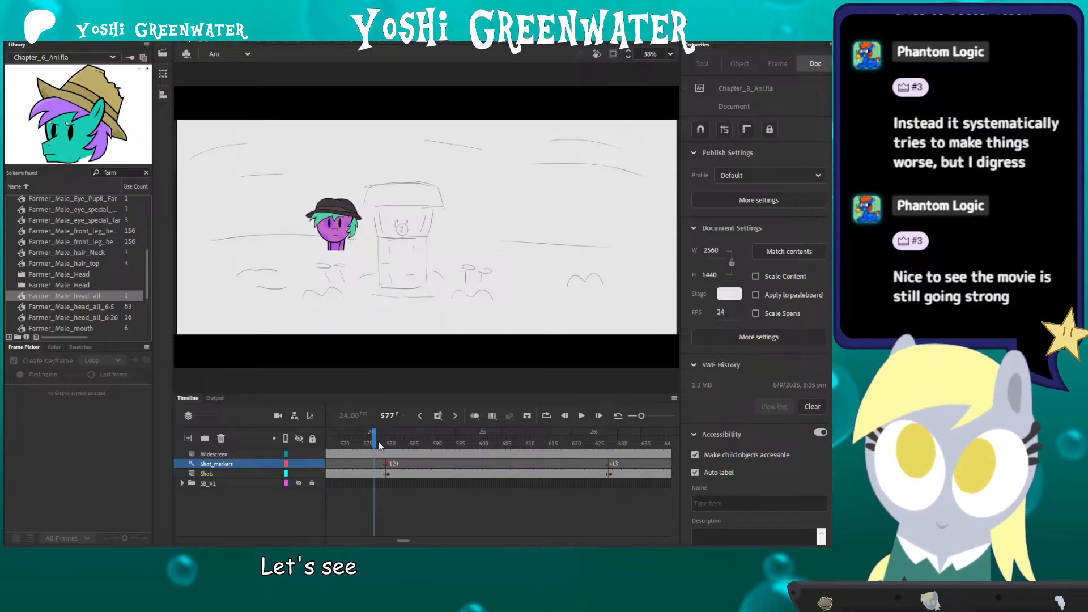
left_click(389, 443)
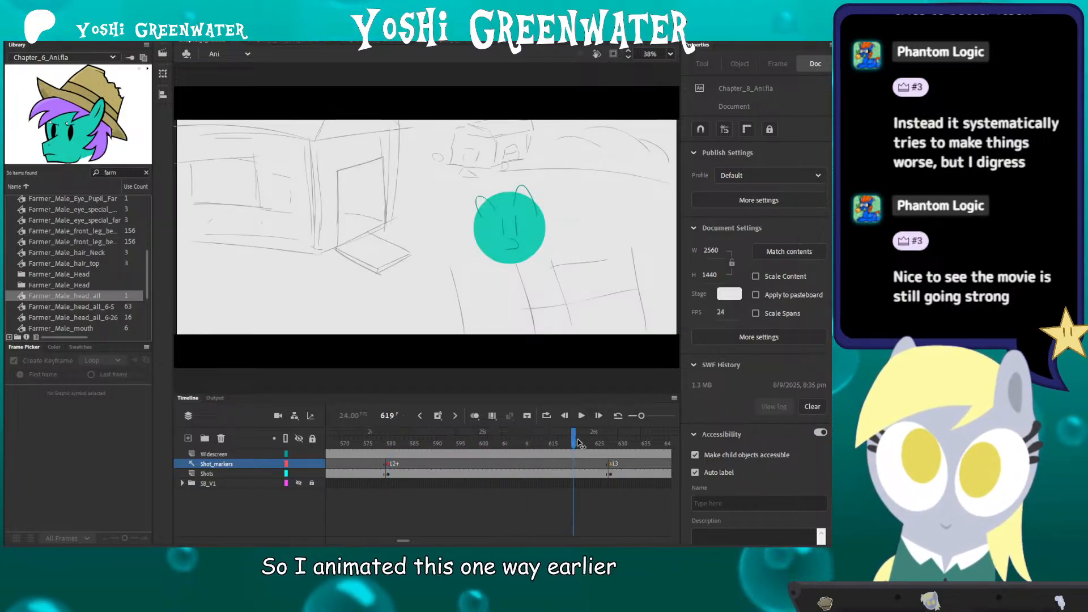
left_click(624, 441)
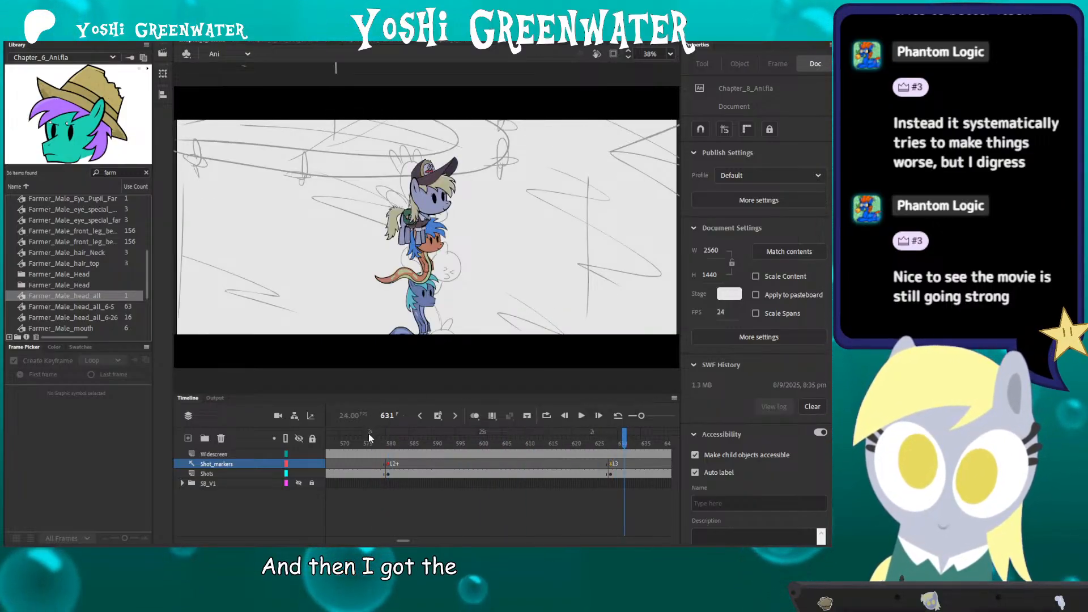
Step: Jump back through the shot markers to review shots 8 to 10, and find the last shot marker near the timeline's end
key("alt+comma")
key("alt+comma")
key("alt+comma")
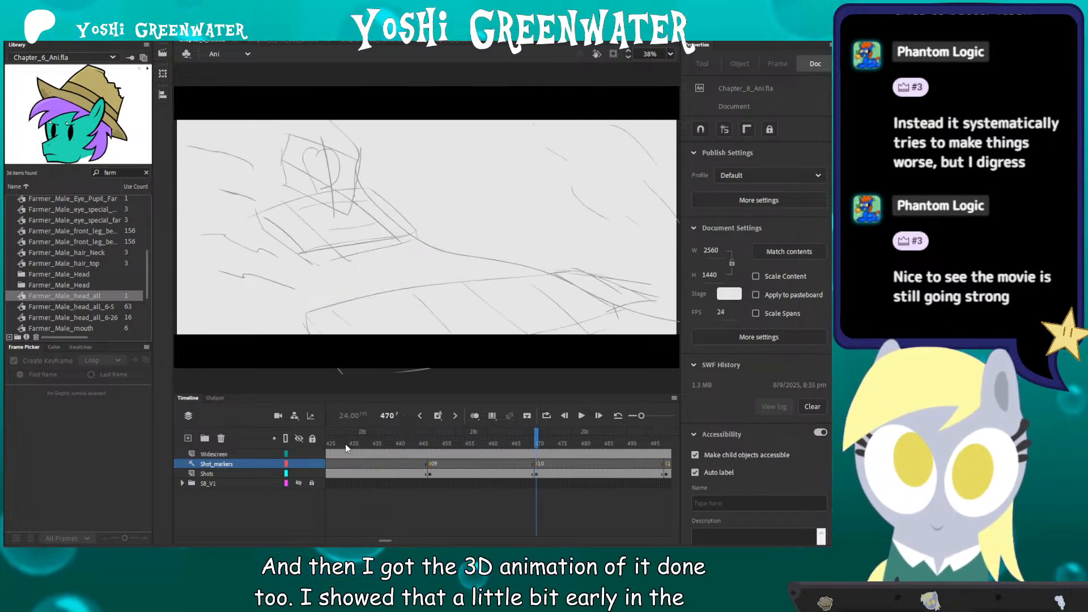
left_click(353, 443)
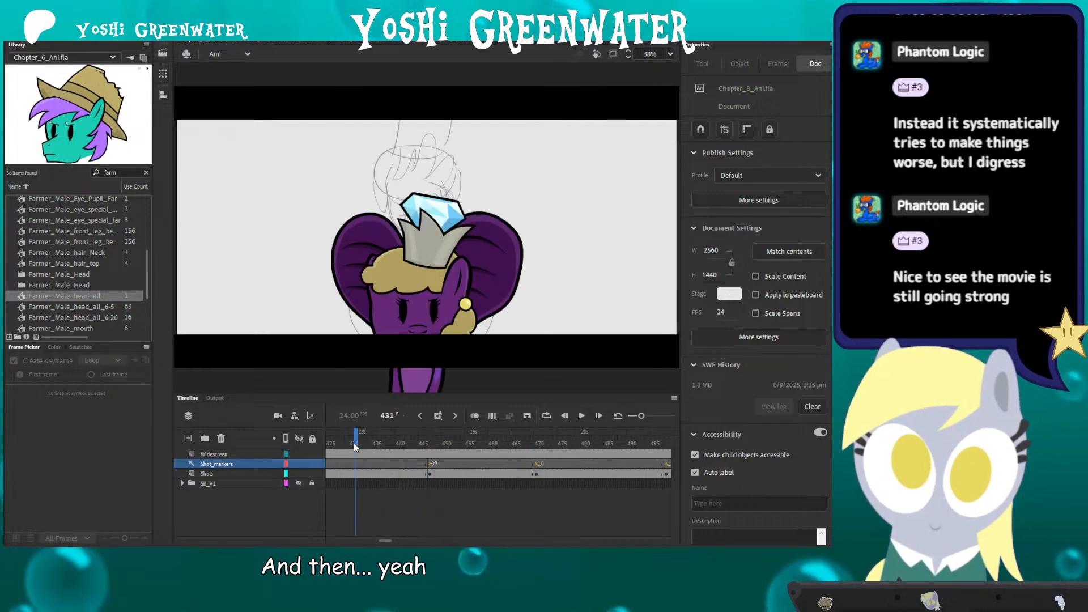
key("alt+period")
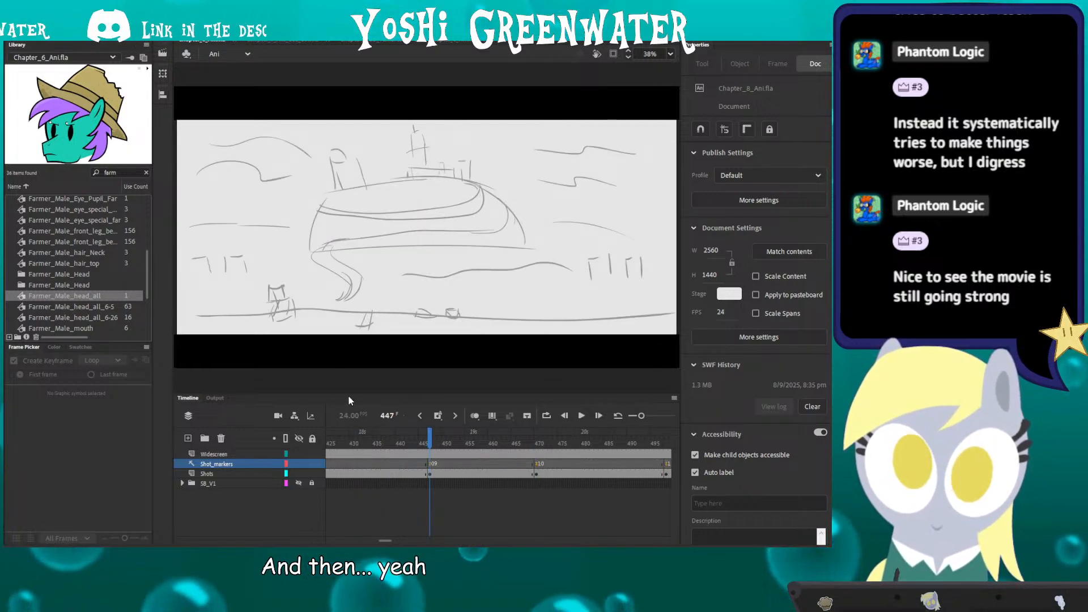
left_click_drag(348, 396, 348, 403)
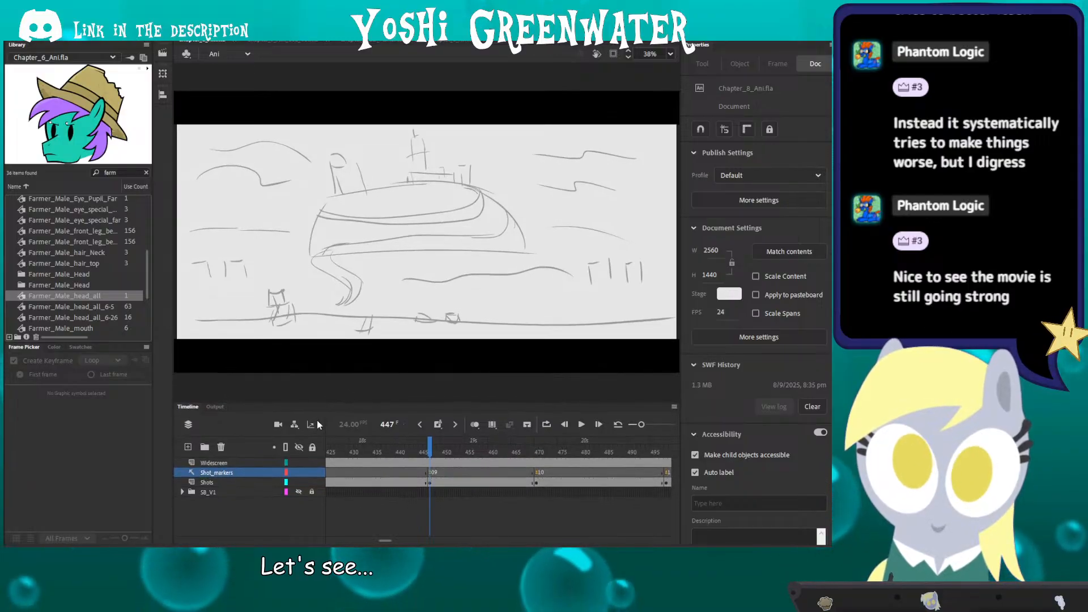
key("alt+period")
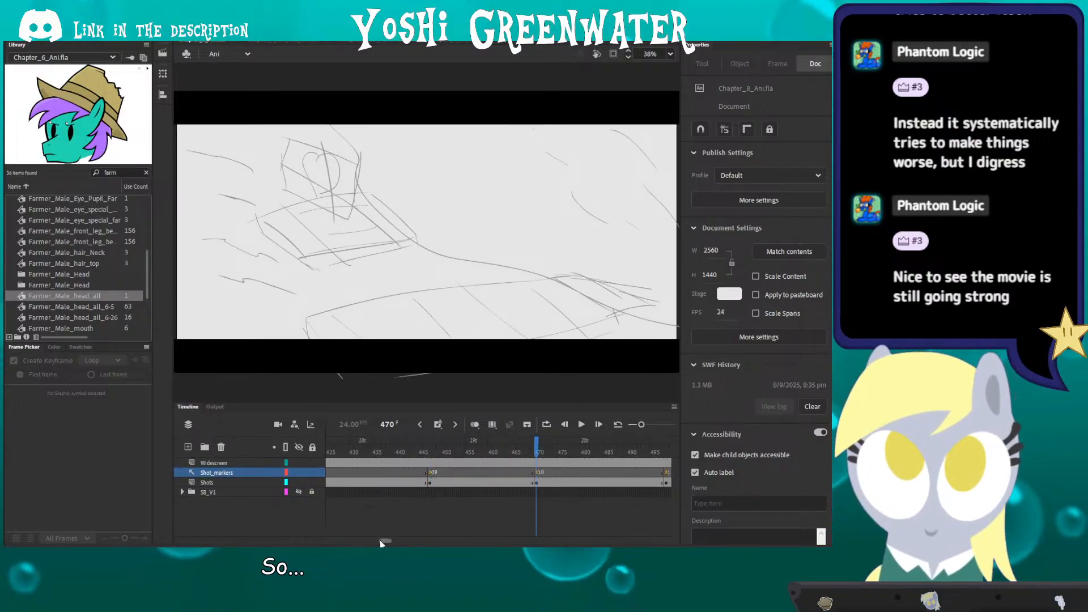
left_click_drag(380, 540, 418, 540)
left_click_drag(583, 541, 590, 540)
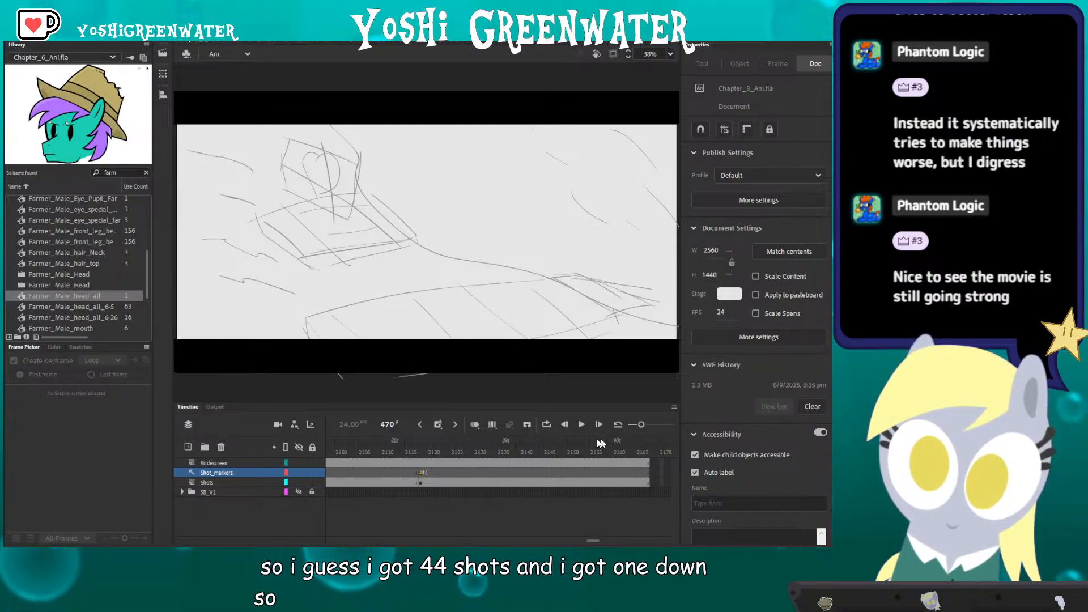
Step: Open the 8-12 symbol from the end of shot 12 and scrub to its frame 119 to check the farmer's full action
left_click_drag(590, 541, 401, 539)
left_click_drag(374, 451, 593, 453)
double_click(488, 311)
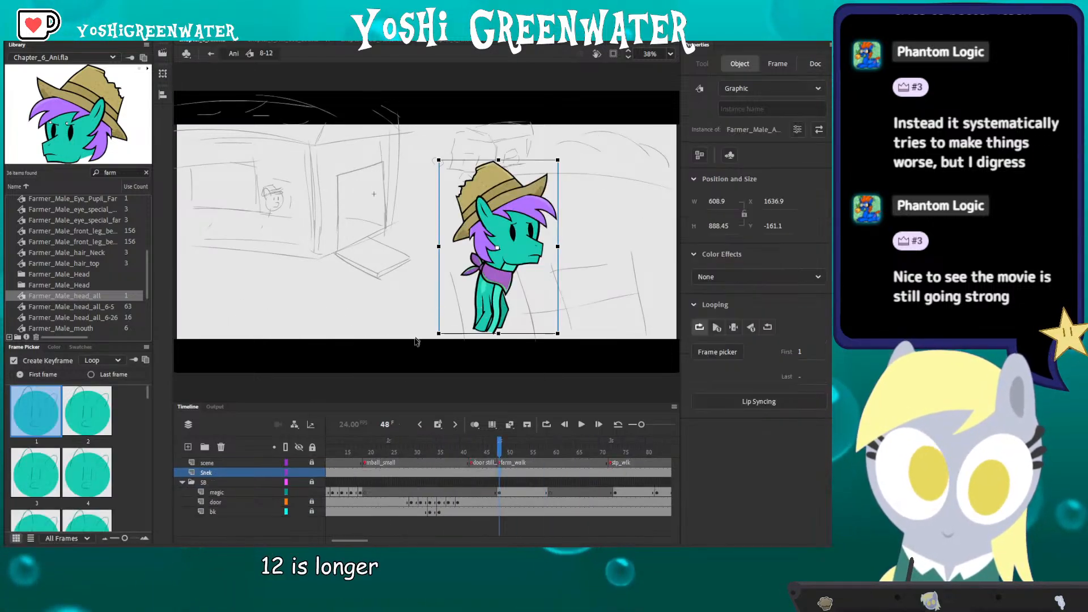
left_click_drag(403, 403, 404, 362)
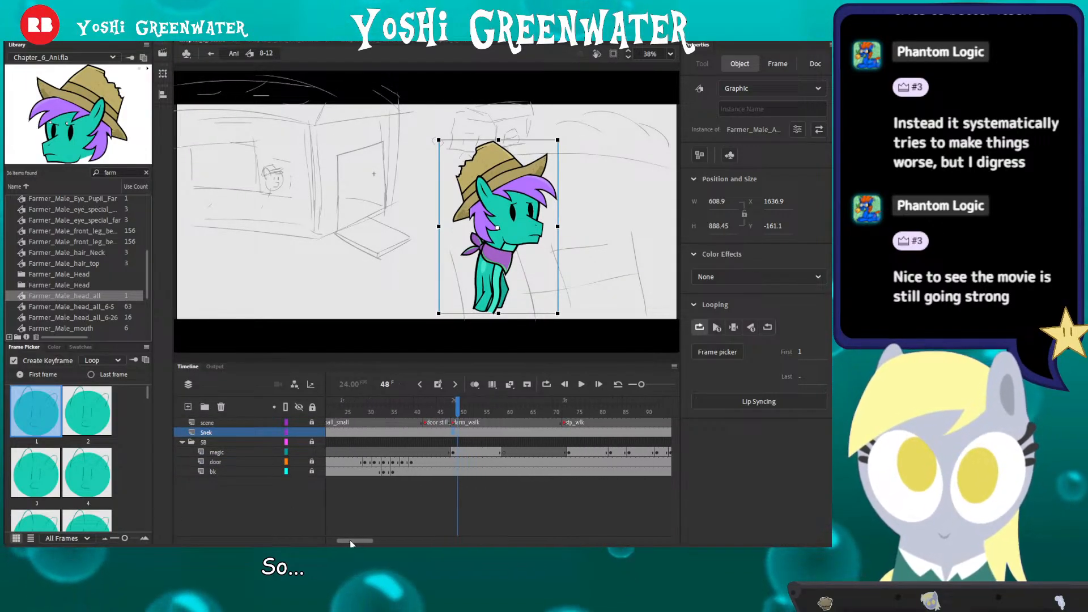
scroll(340, 516, "right", 4)
left_click_drag(448, 413, 647, 418)
left_click(390, 340)
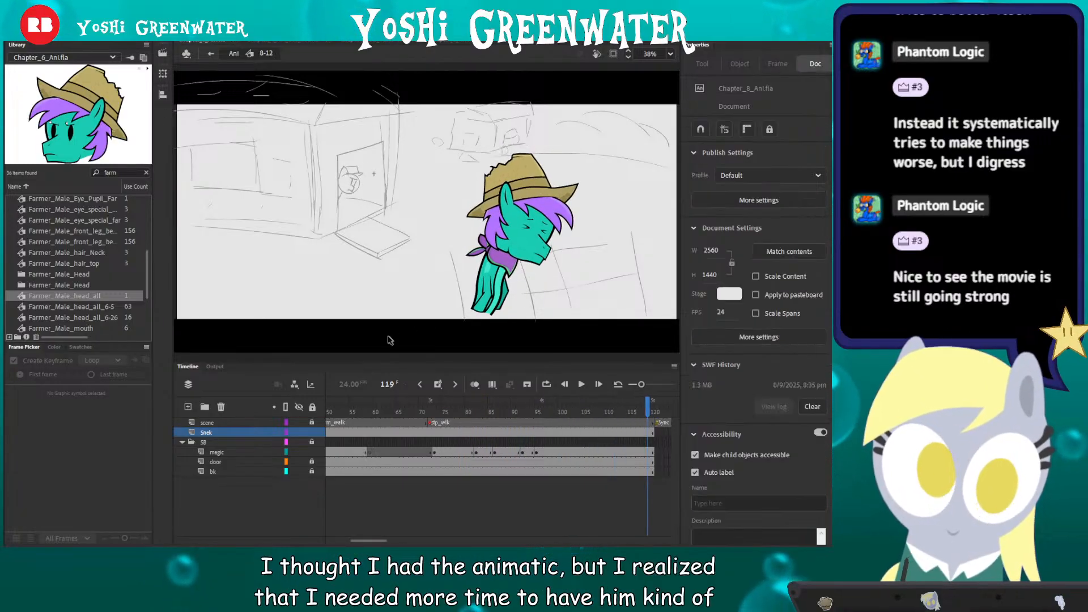
Step: Return to the main timeline and insert two blocks of frames across the Widescreen, Shot_markers and Shots layers, extending shot 12 to about frame 677
double_click(376, 313)
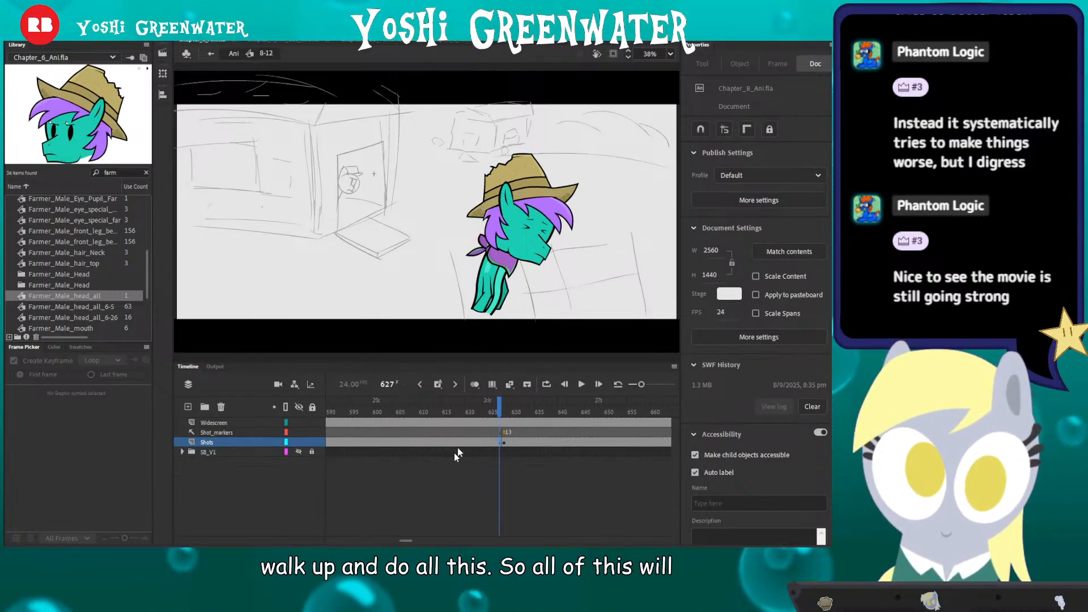
left_click_drag(496, 433, 371, 433)
key("F5")
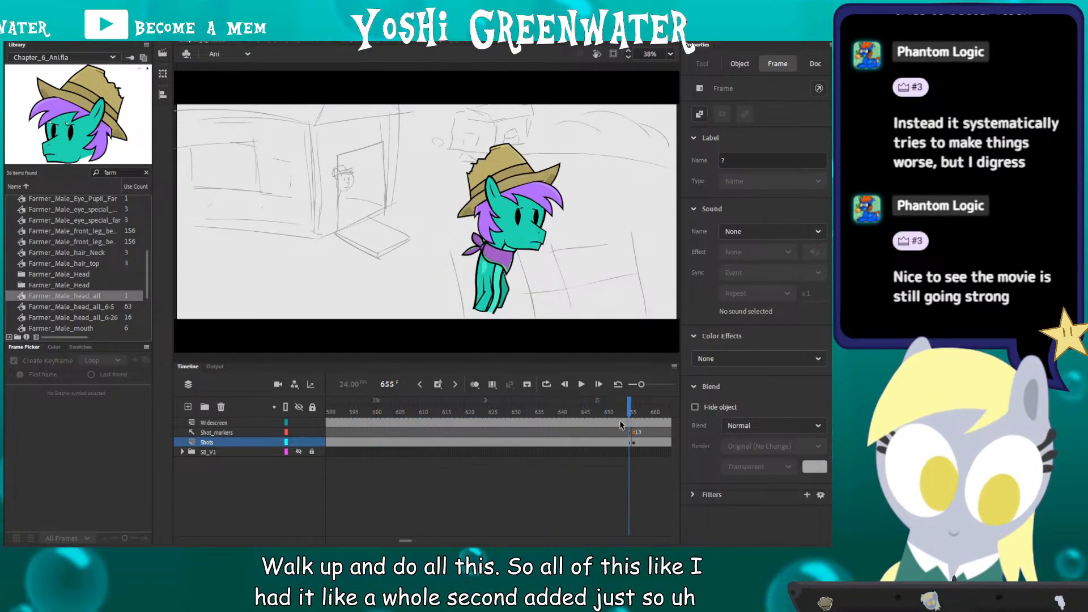
left_click_drag(620, 423, 520, 442)
key("F5")
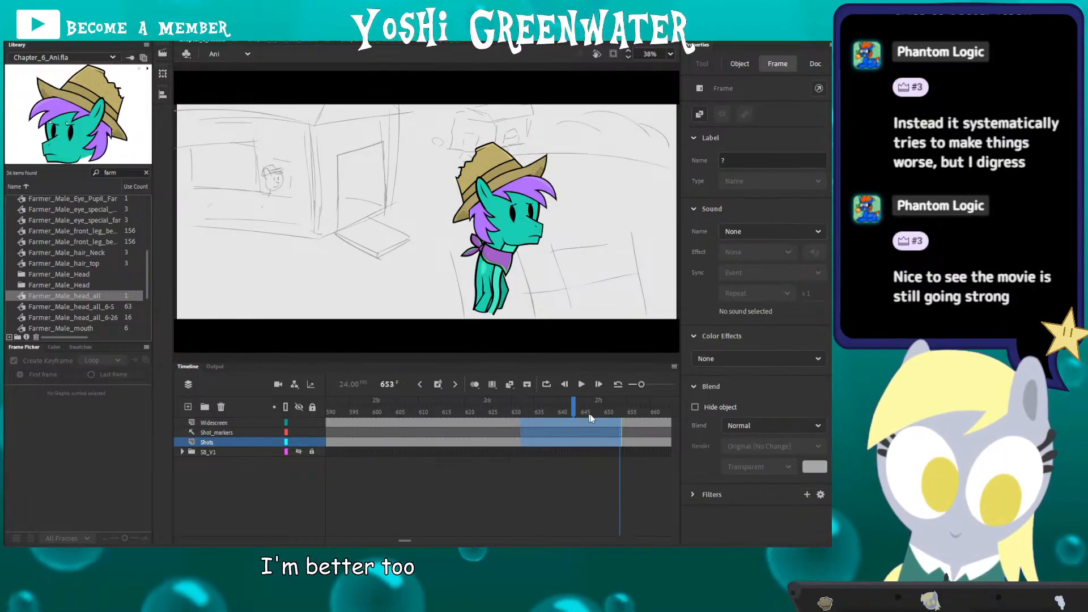
Step: Insert two more blocks of about 13 frames each across the top three layers, extending shot 12 to frame 703
left_click_drag(407, 539, 411, 540)
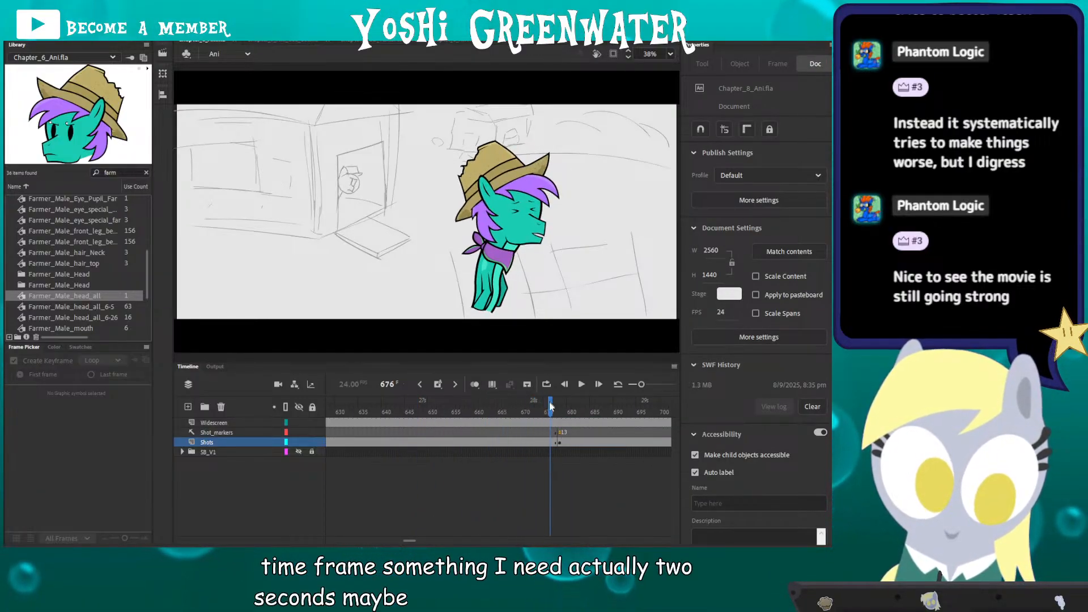
left_click_drag(486, 441, 486, 440)
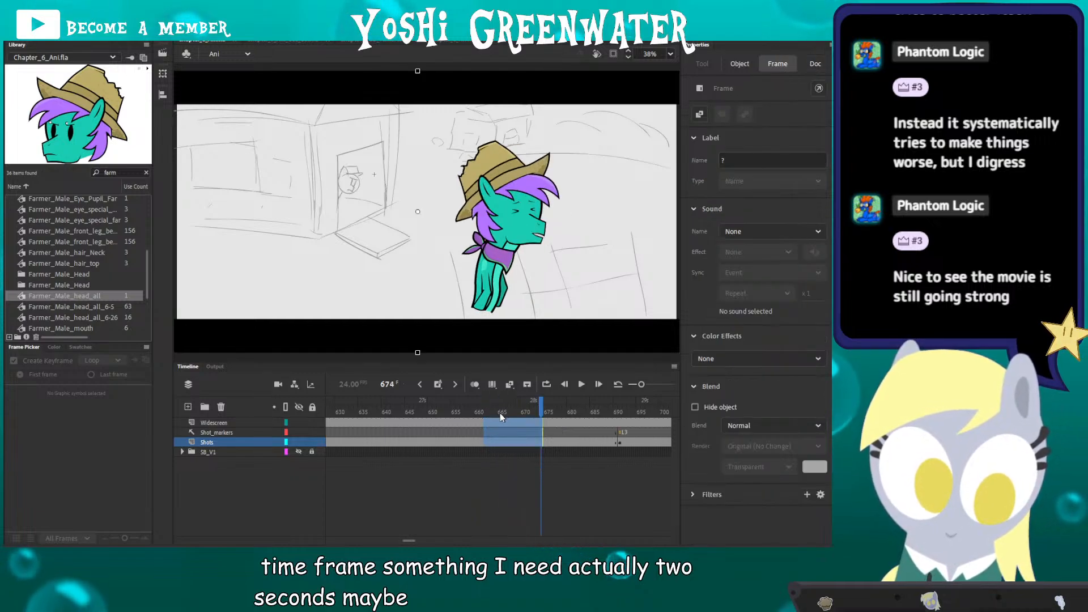
left_click(518, 413)
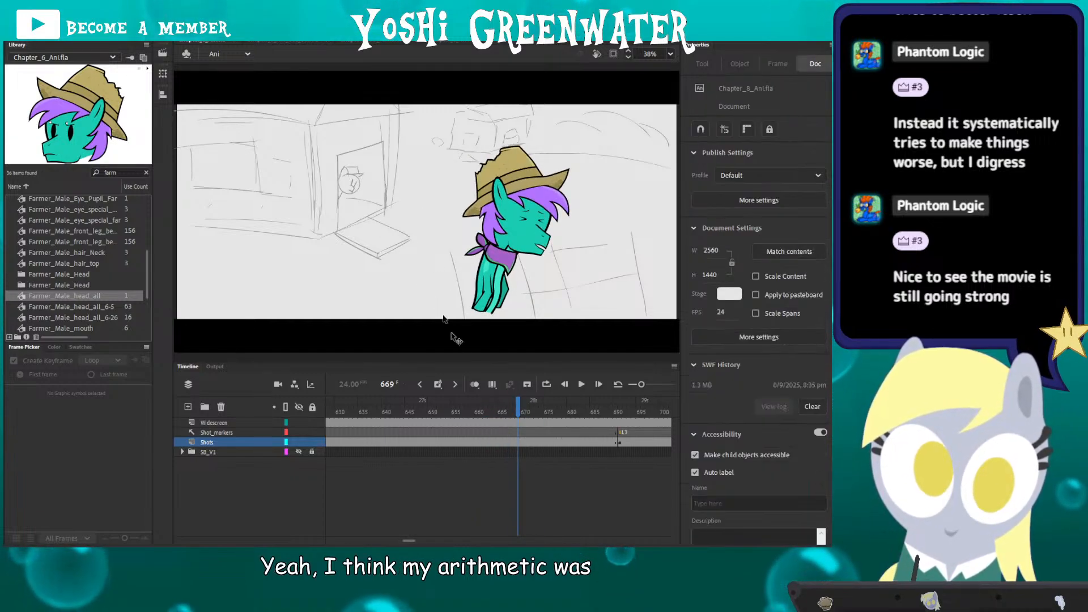
left_click_drag(519, 412, 549, 442)
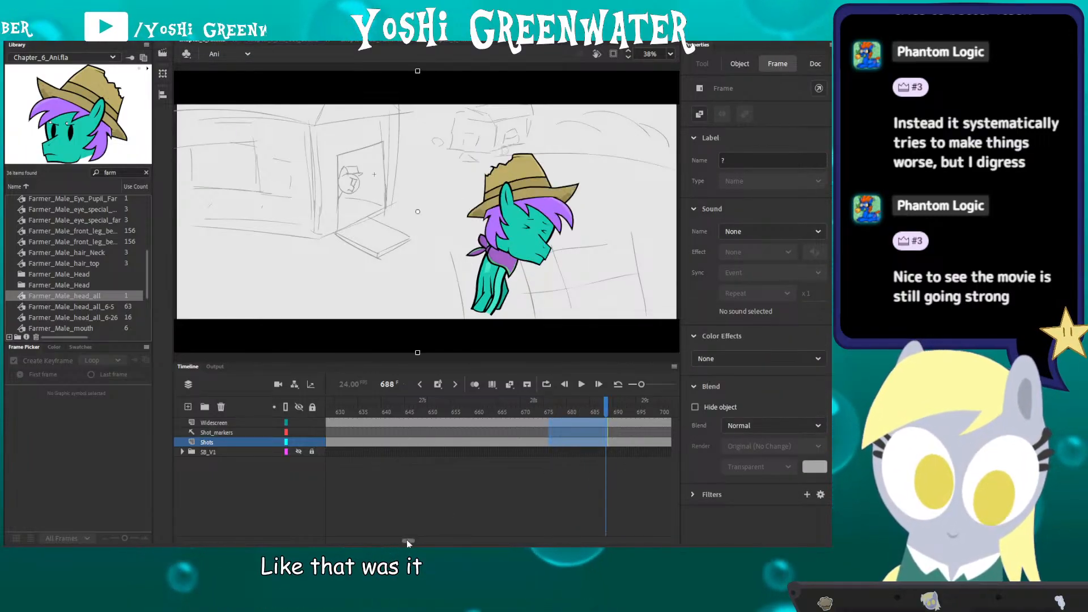
Step: Remove the blank frames 700 to 703 from the three layers and step through to the start of shot 13 at frame 700
left_click(367, 503)
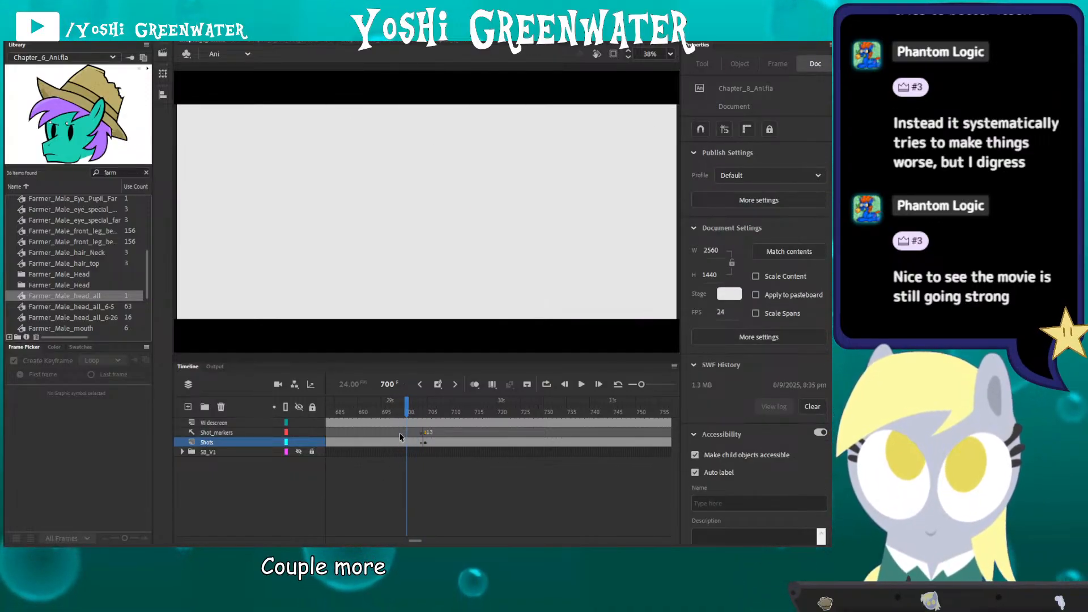
left_click(420, 442)
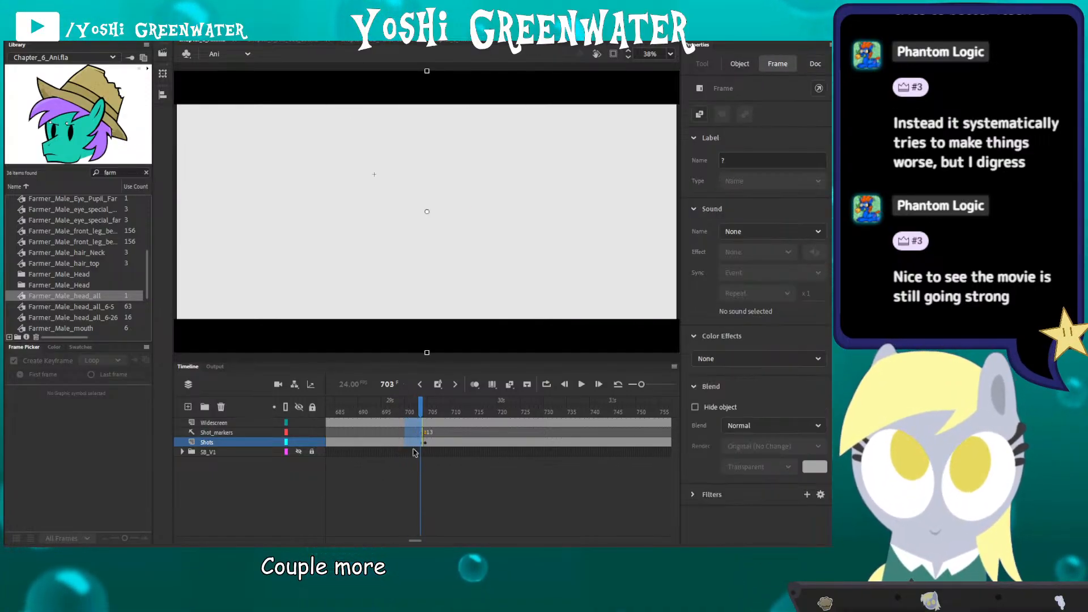
left_click(387, 412)
key("period")
key("period")
key("period")
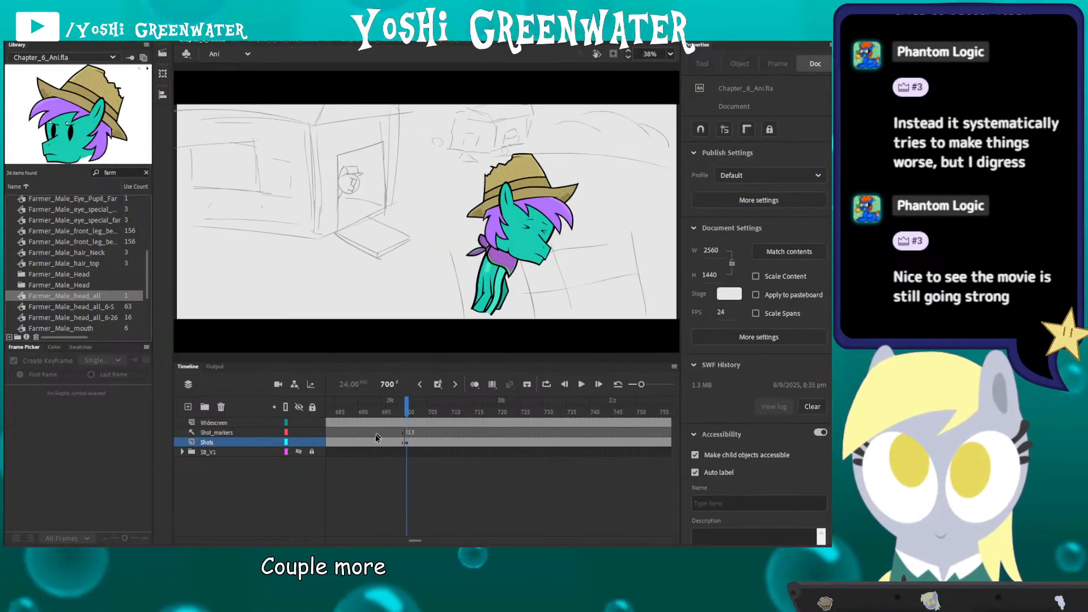
Step: Check shot 12's last frame, 699, and the end of the extended timeline, and save the file
key("comma")
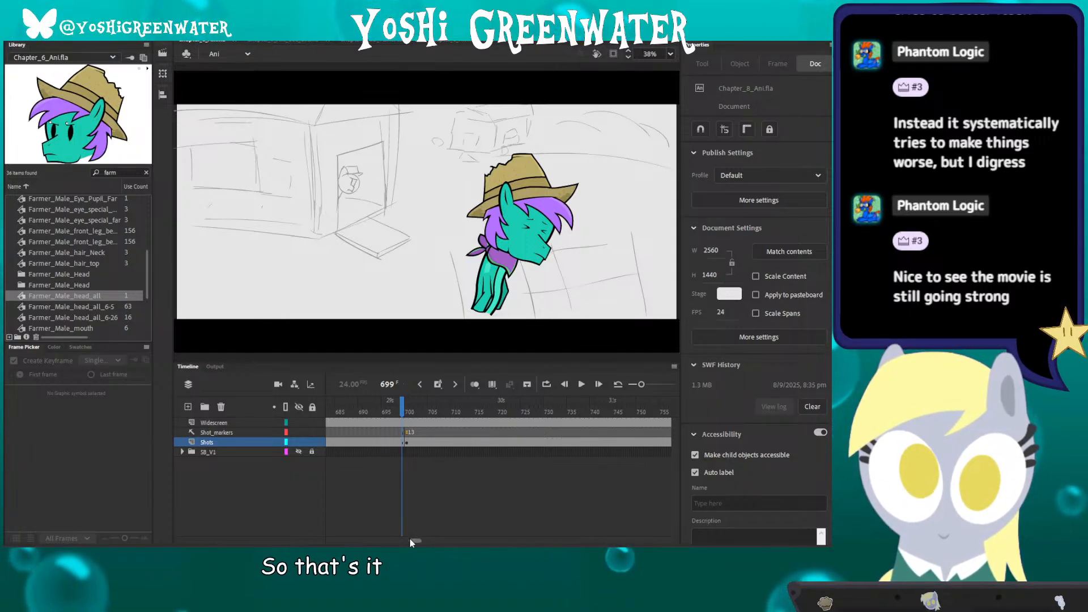
left_click_drag(411, 539, 596, 532)
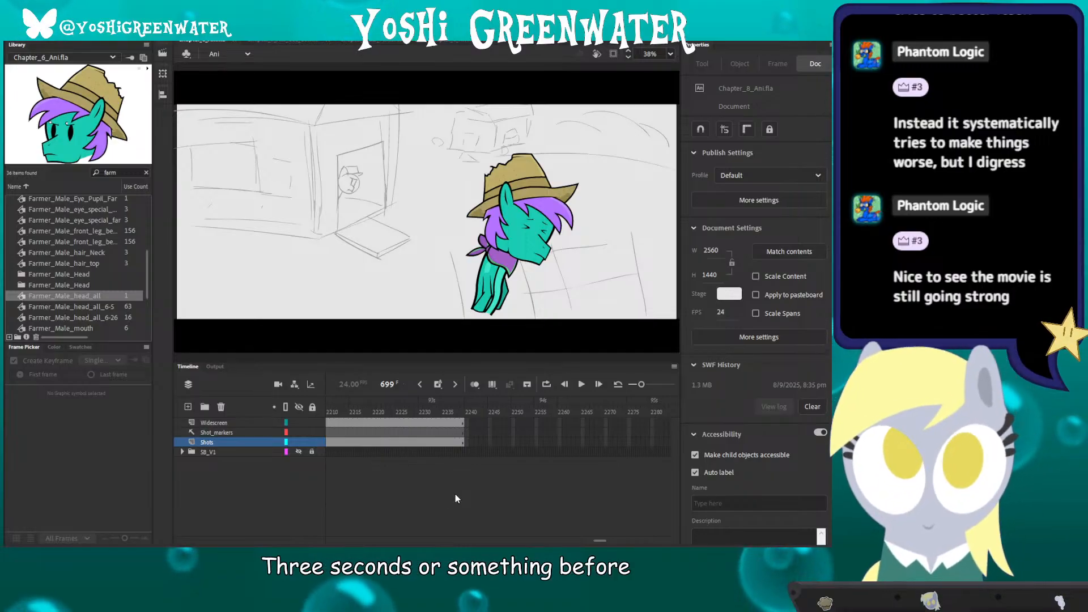
key("ctrl+s")
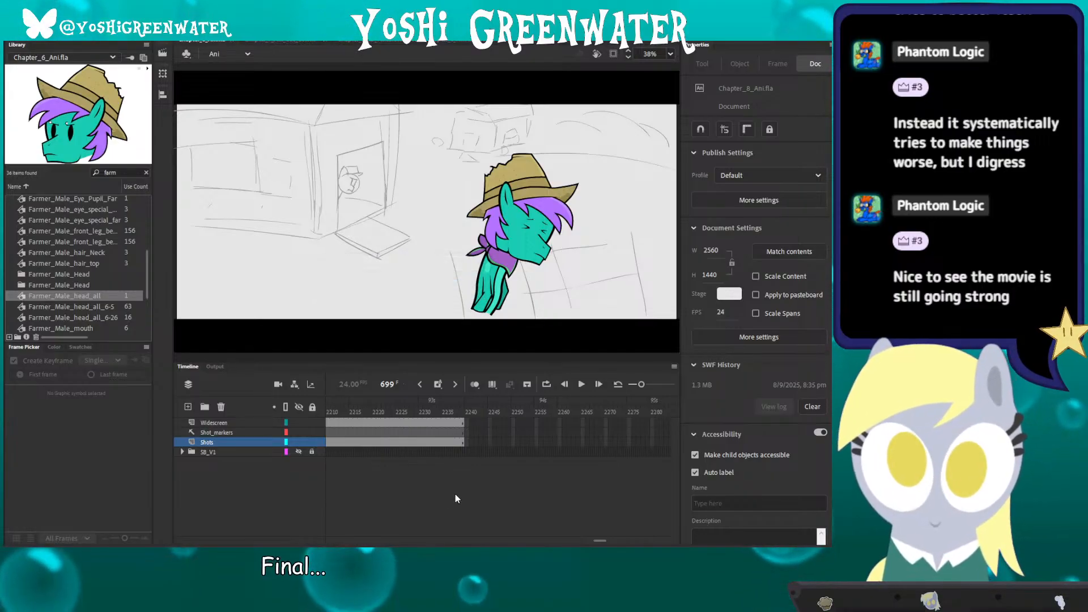